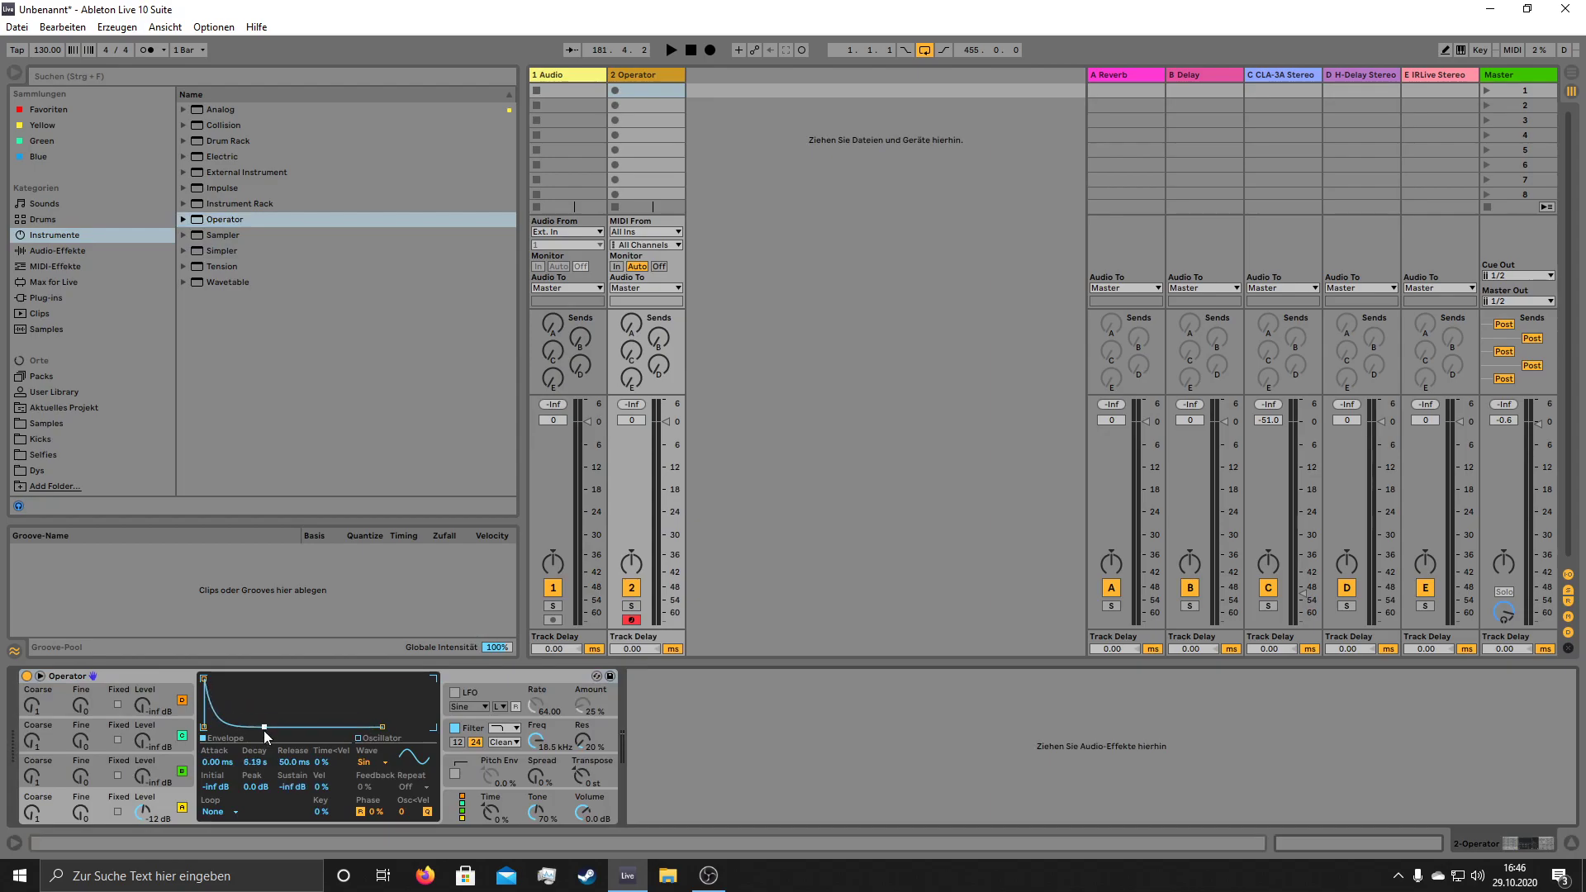
- Audition low notes of the Operator patch, shifting the computer MIDI keyboard down to the C1 to D2 range
key("a")
key("y")
key("a")
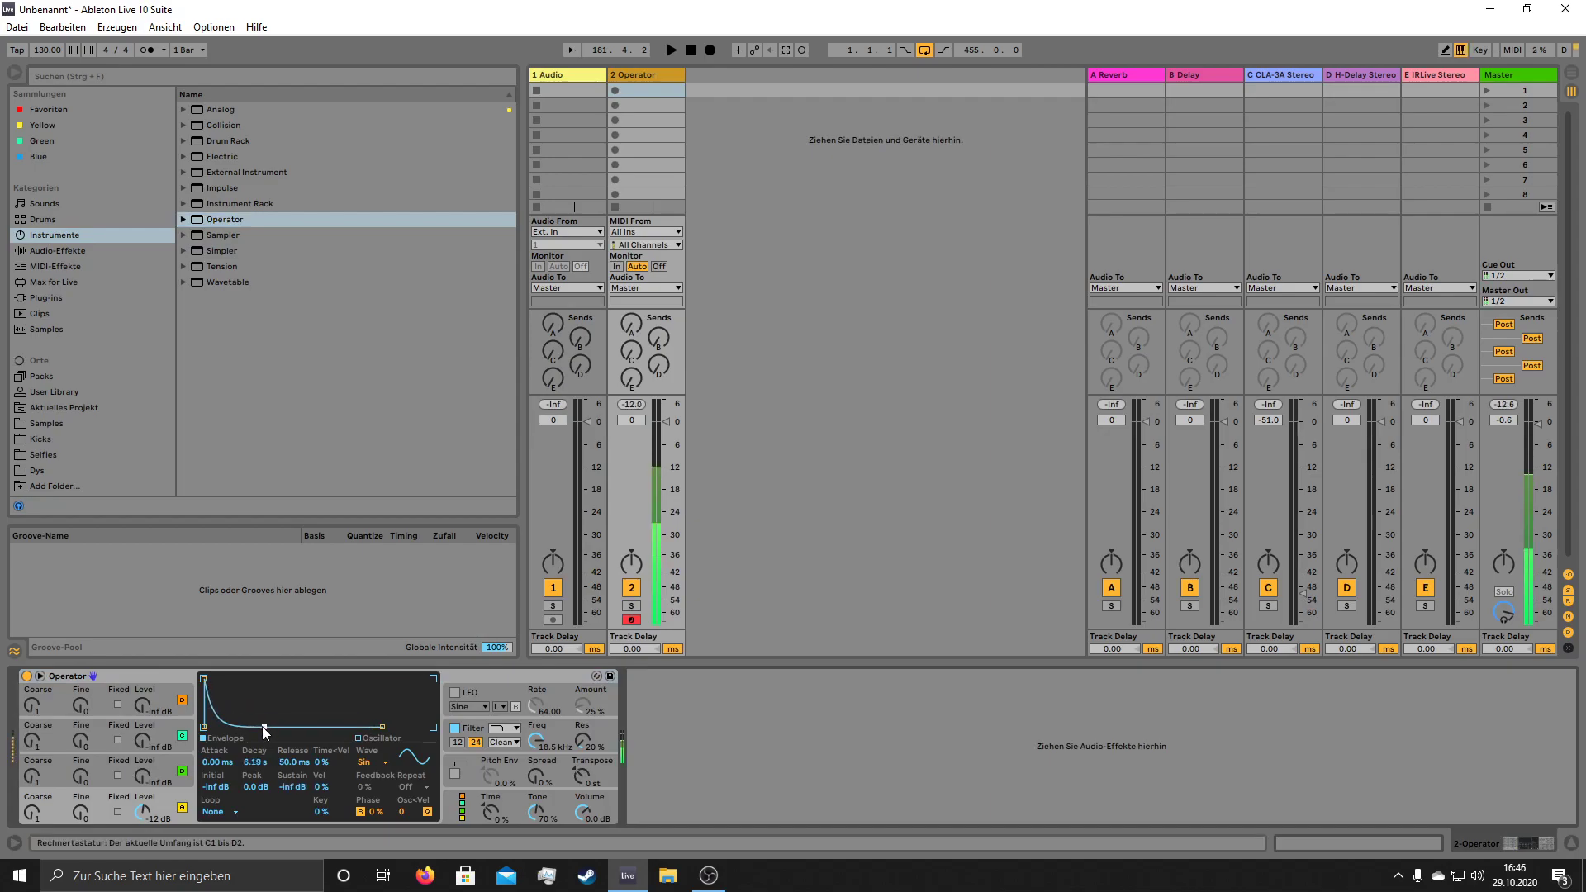
key("a")
key("a")
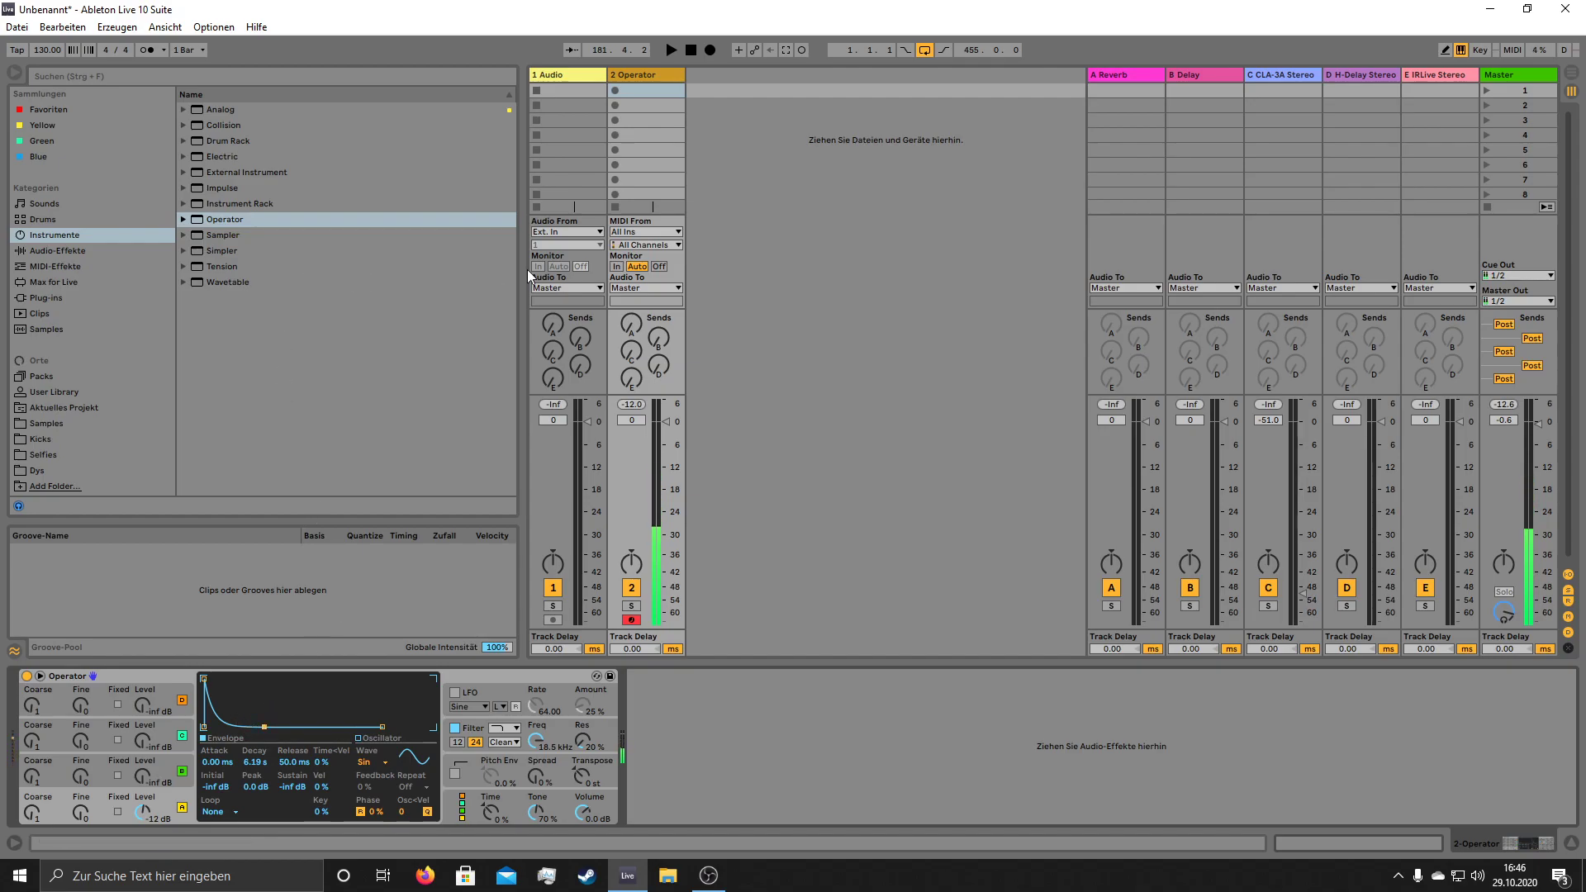
key("a")
- Move the Audio track behind the Operator track
right_click(714, 76)
key("Escape")
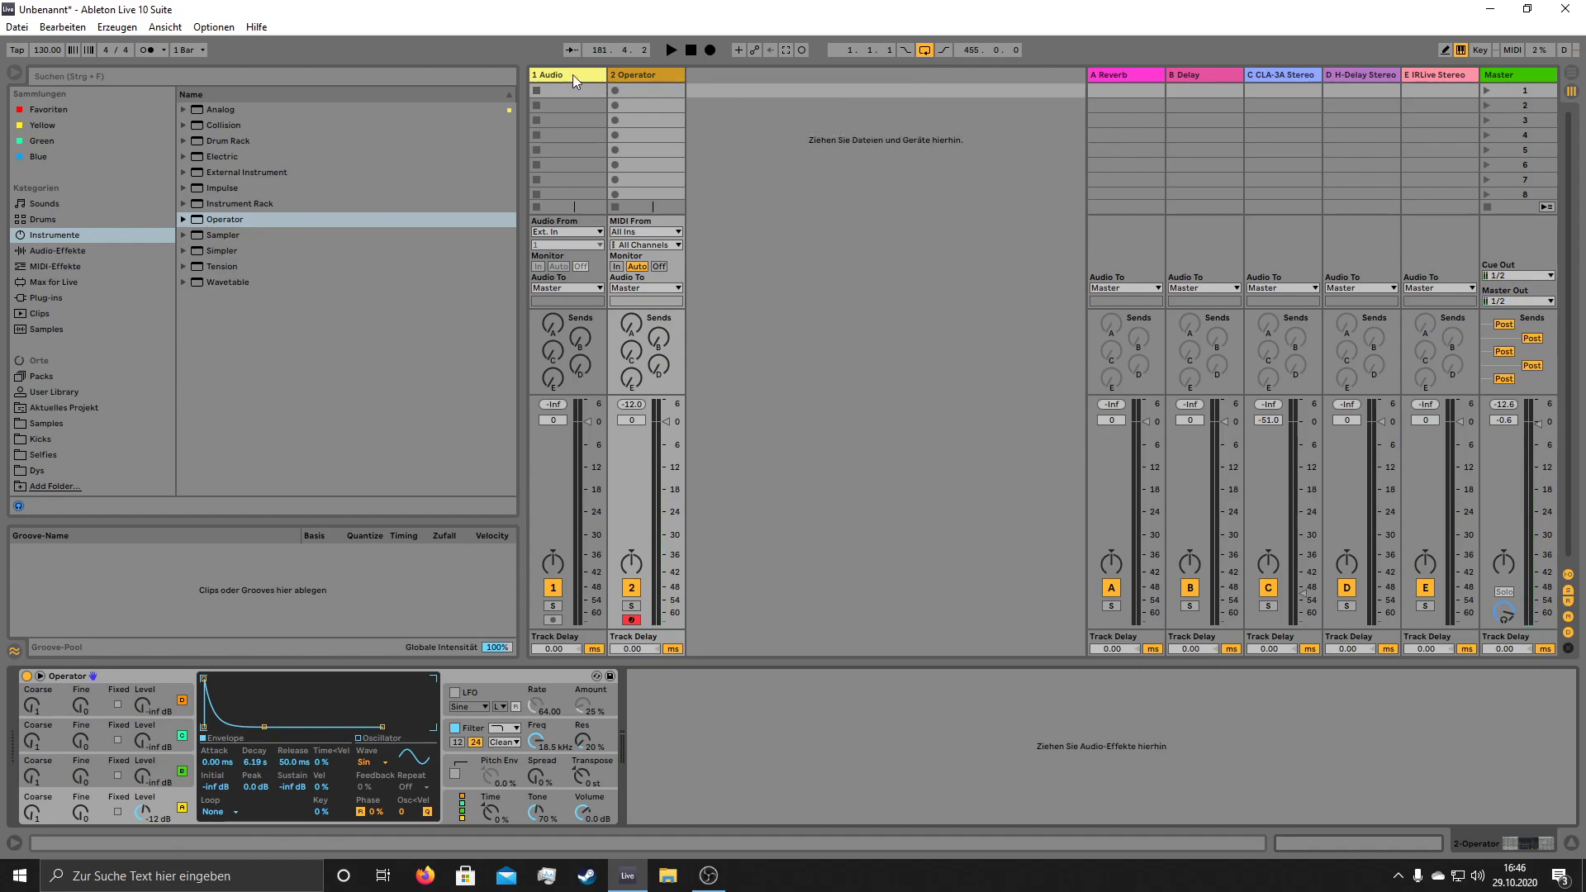
left_click_drag(574, 76, 714, 80)
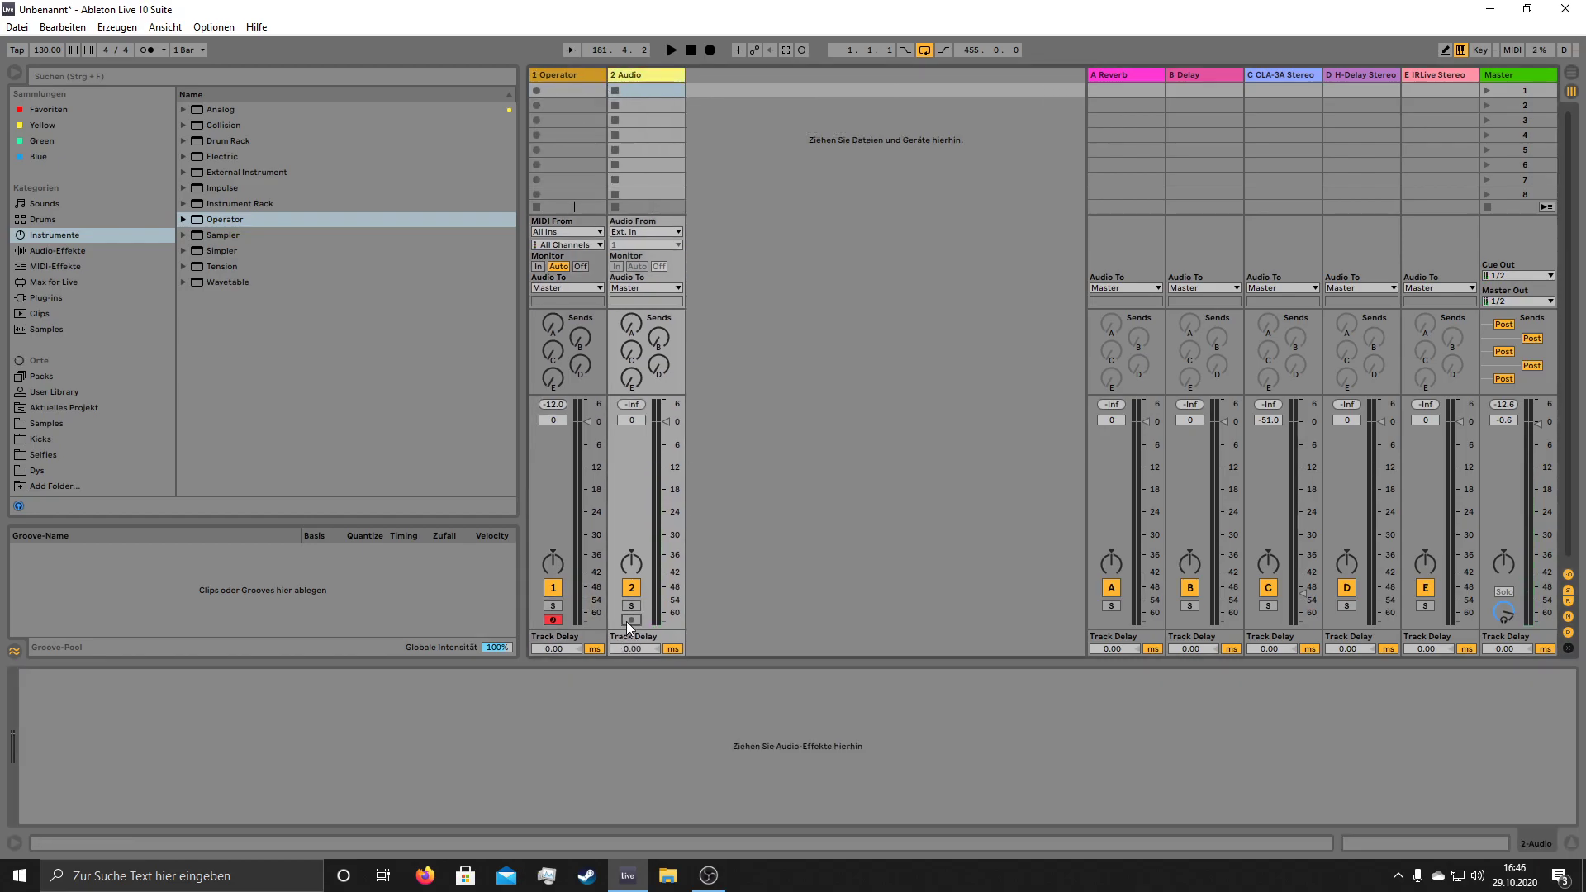
- Set the Audio track's input to Master and arm both the Audio and Operator tracks for recording
left_click(646, 233)
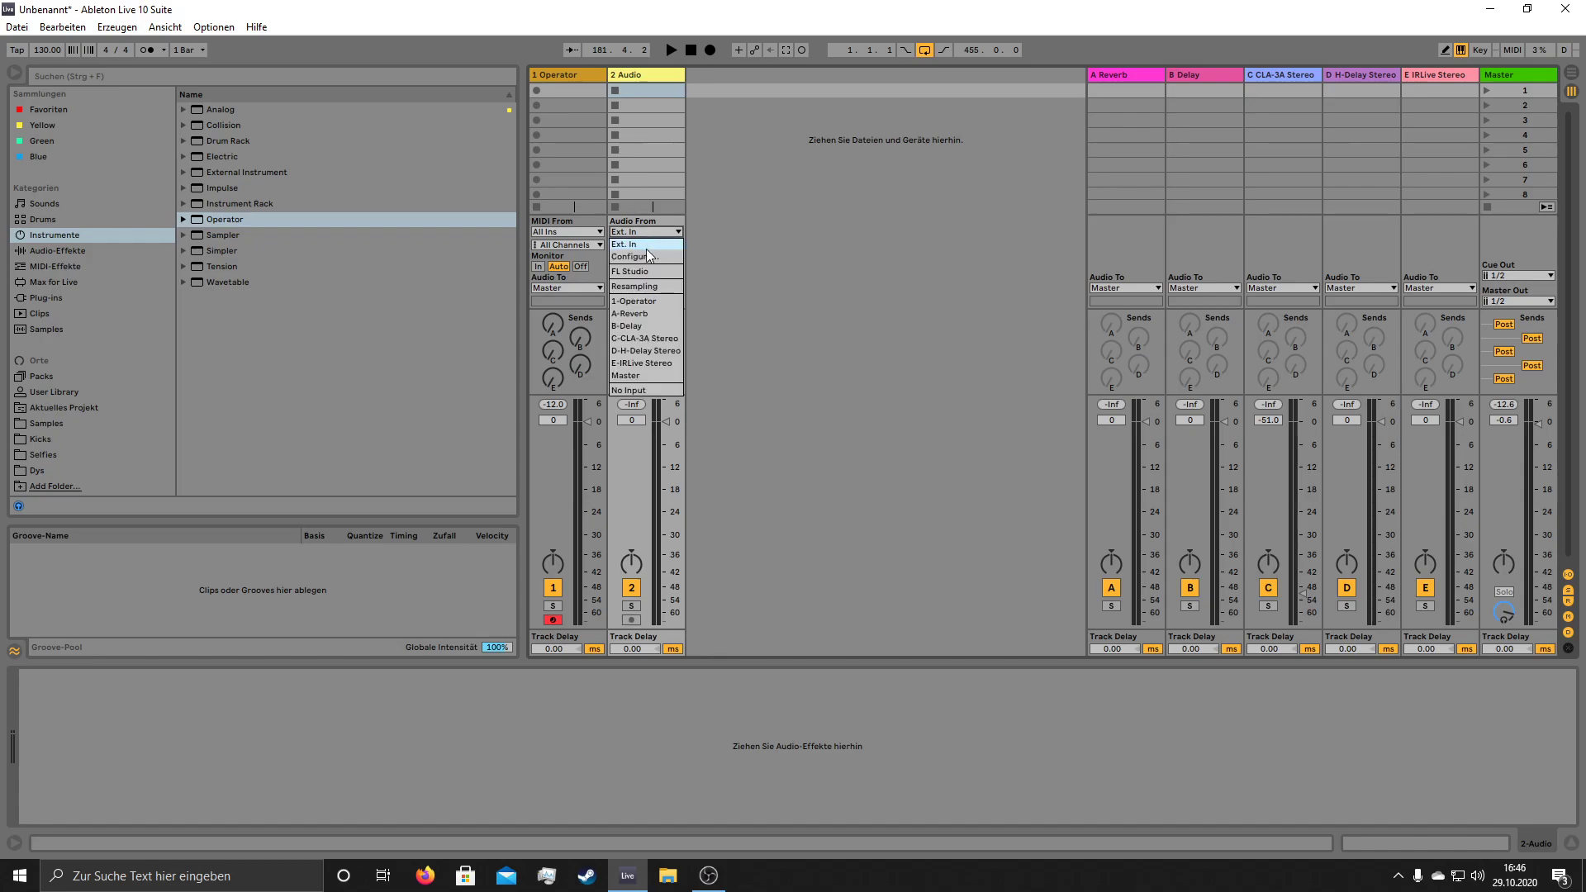
left_click(646, 375)
left_click(631, 619)
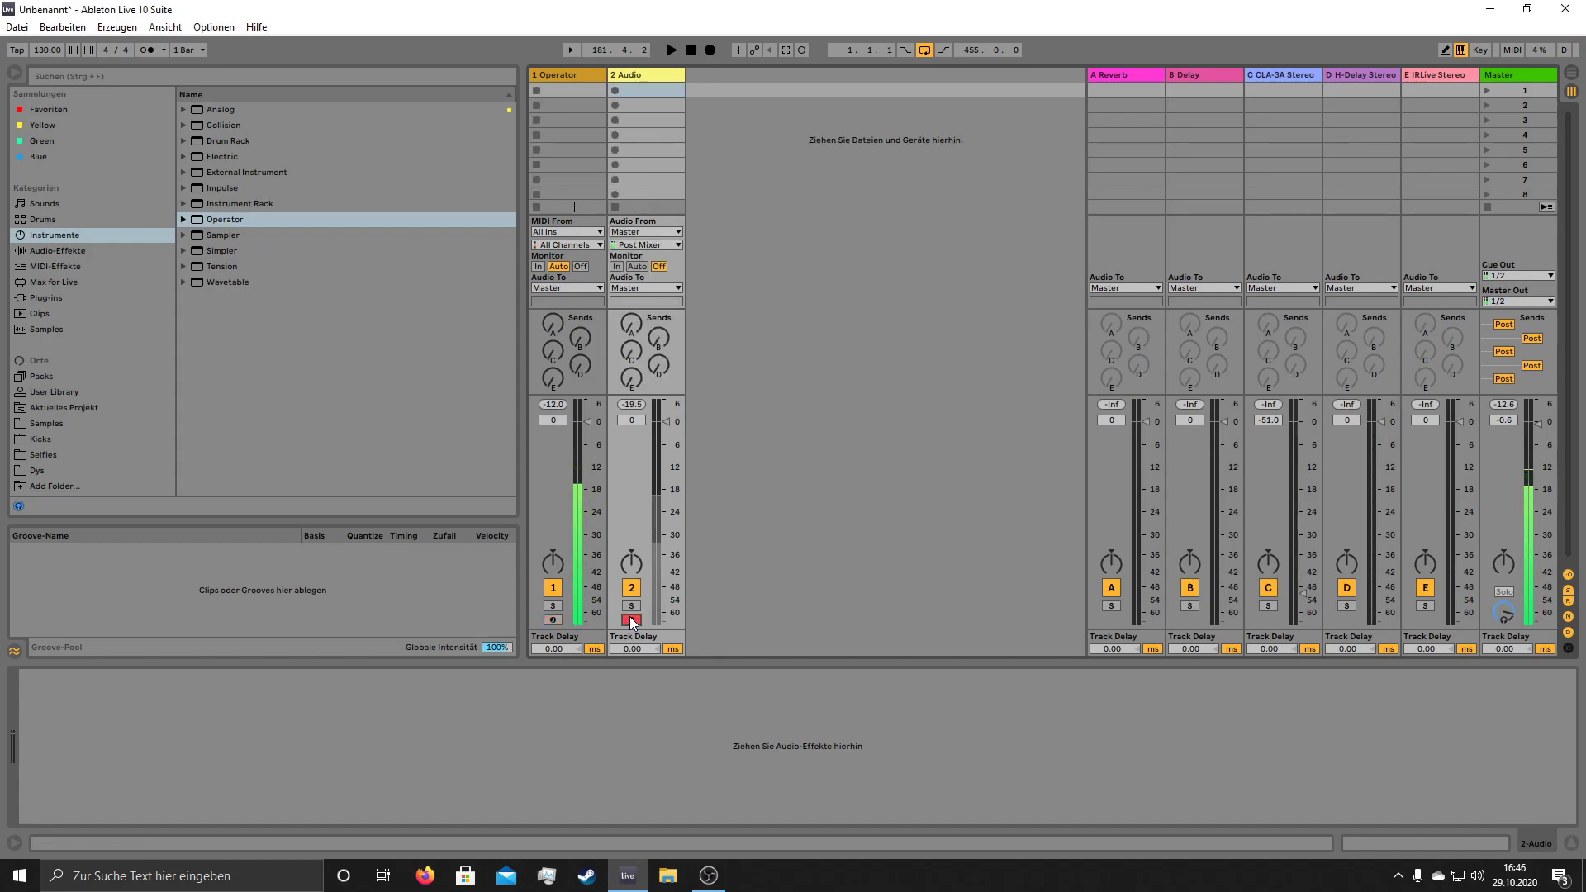
left_click(553, 620, "ctrl")
- Add the OTT preset of Multiband Dynamics to the Operator track
left_click(62, 251)
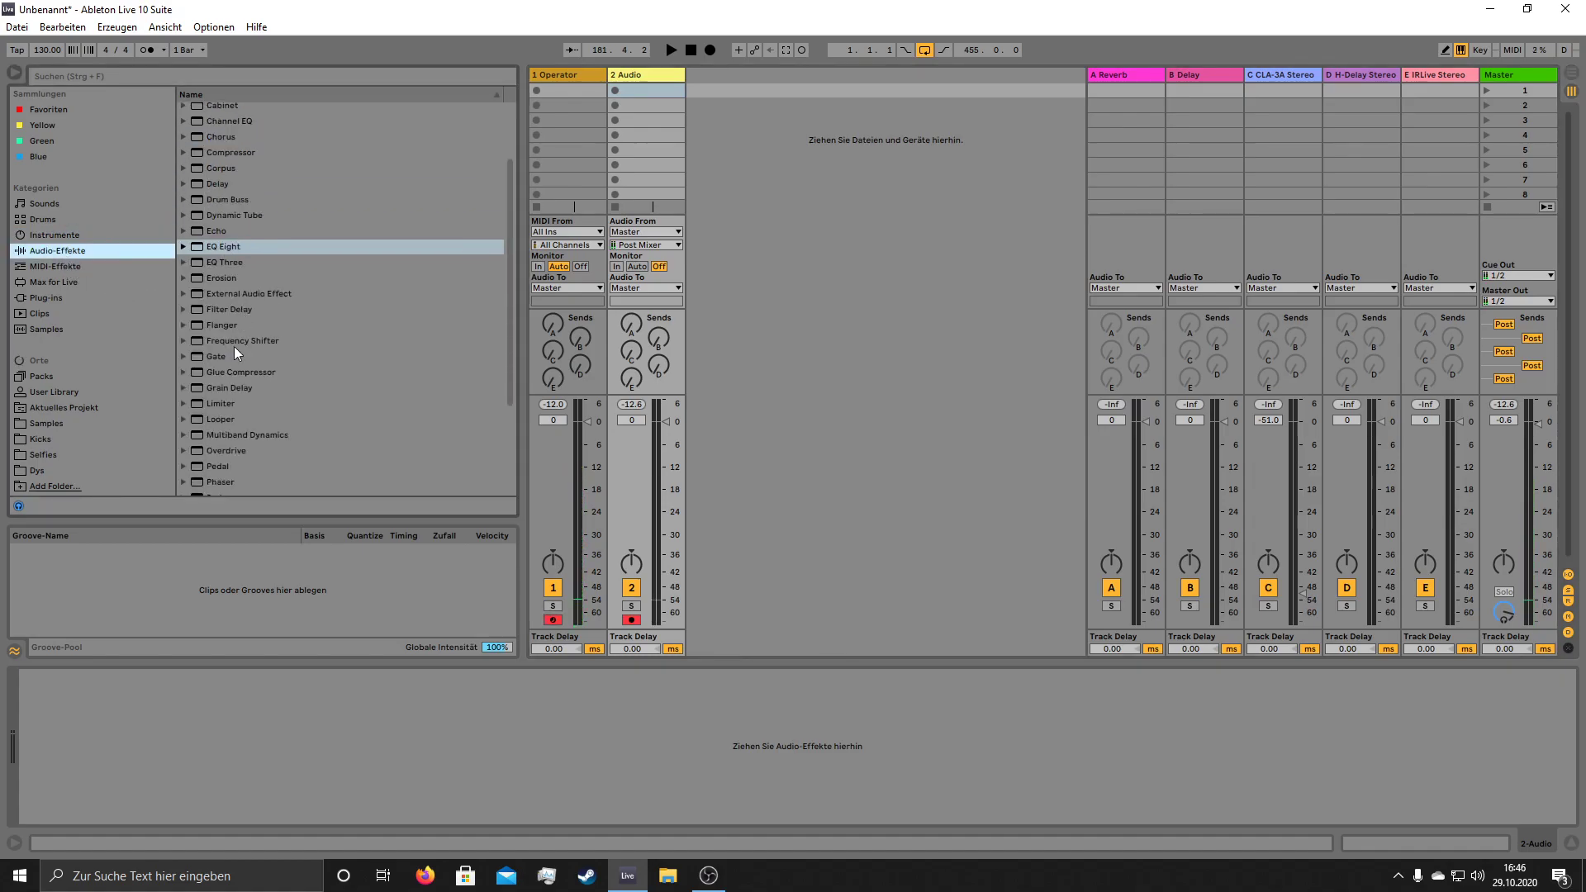
scroll(235, 347, "down", 3)
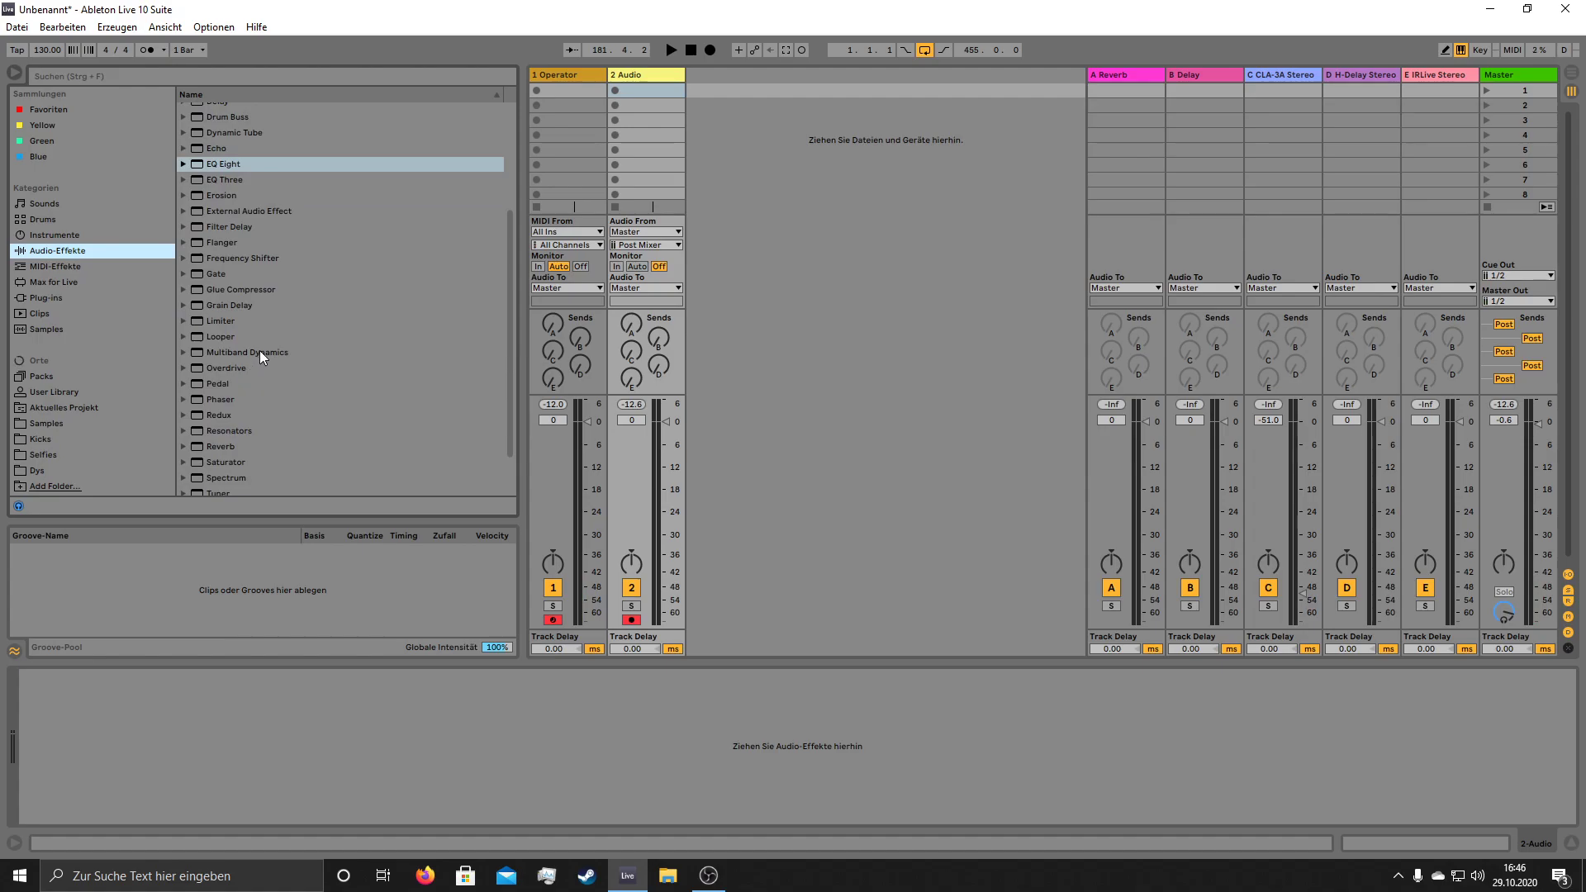
left_click(183, 352)
left_click_drag(230, 461, 571, 73)
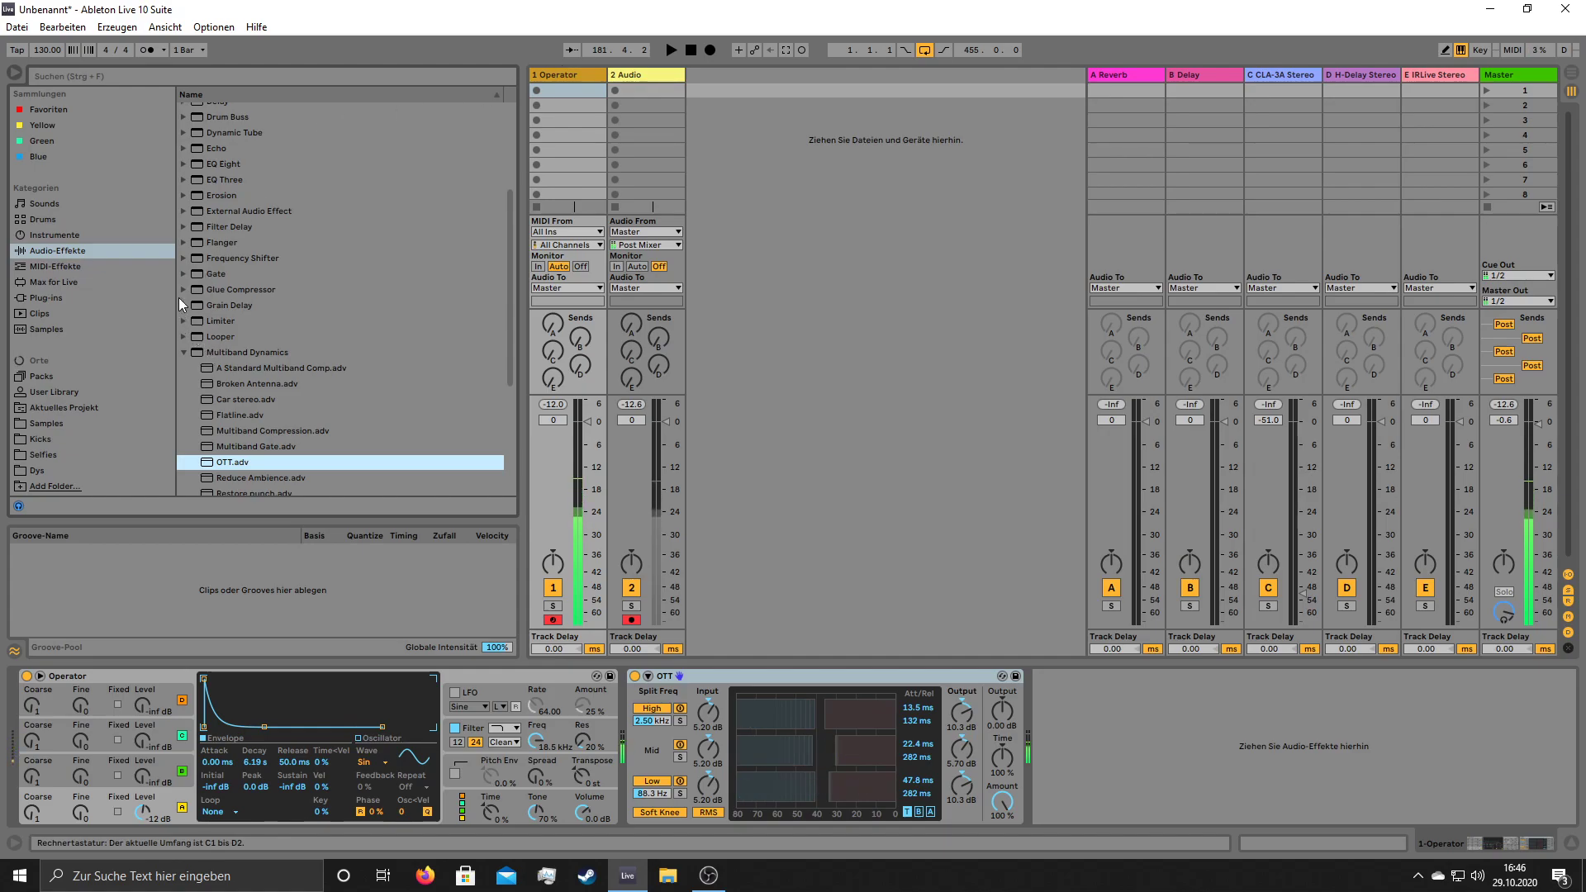
- Insert a Reverb between Operator and OTT and set its decay time to 8.19 s
scroll(212, 306, "down", 5)
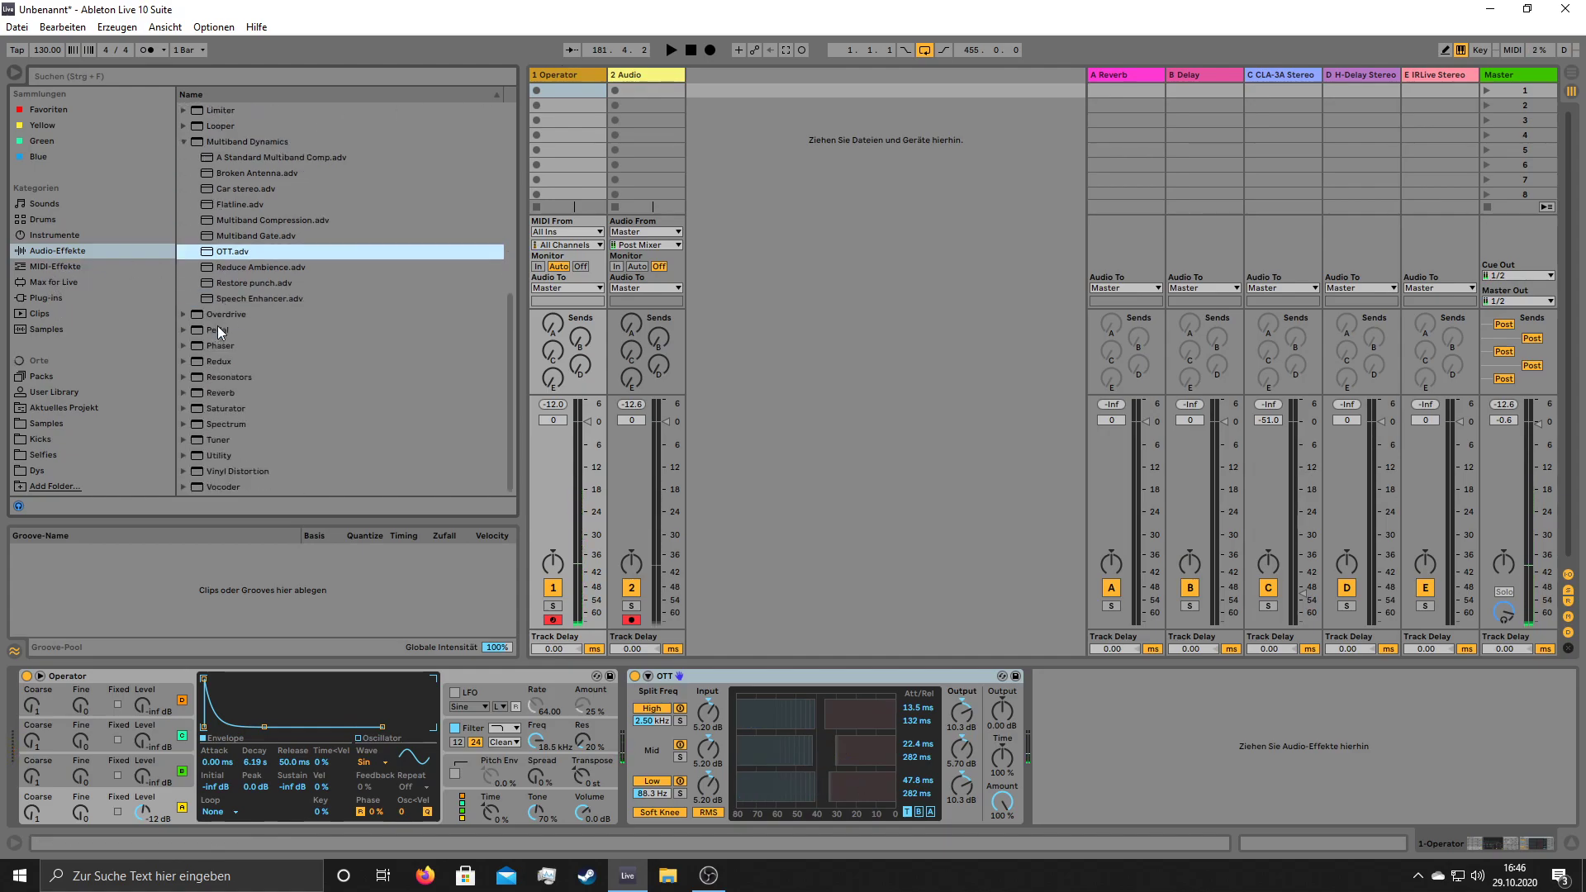
left_click_drag(213, 395, 625, 770)
left_click_drag(858, 806, 858, 803)
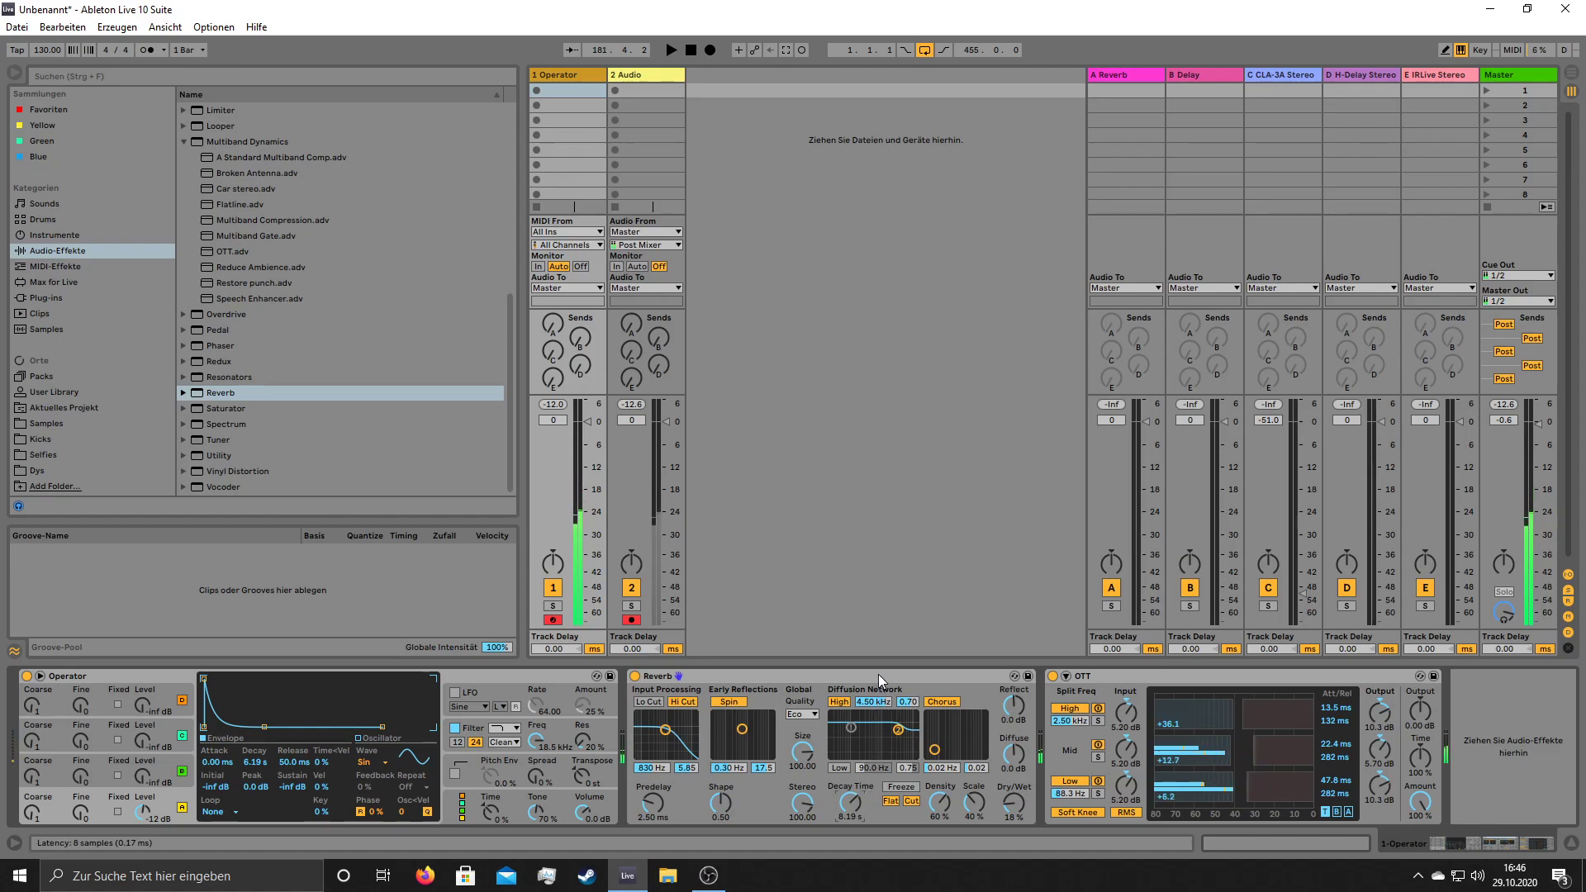
- Set the Reverb's quality to High and its dry/wet mix to 98 %
left_click(811, 715)
left_click(809, 748)
left_click_drag(1004, 793, 1003, 772)
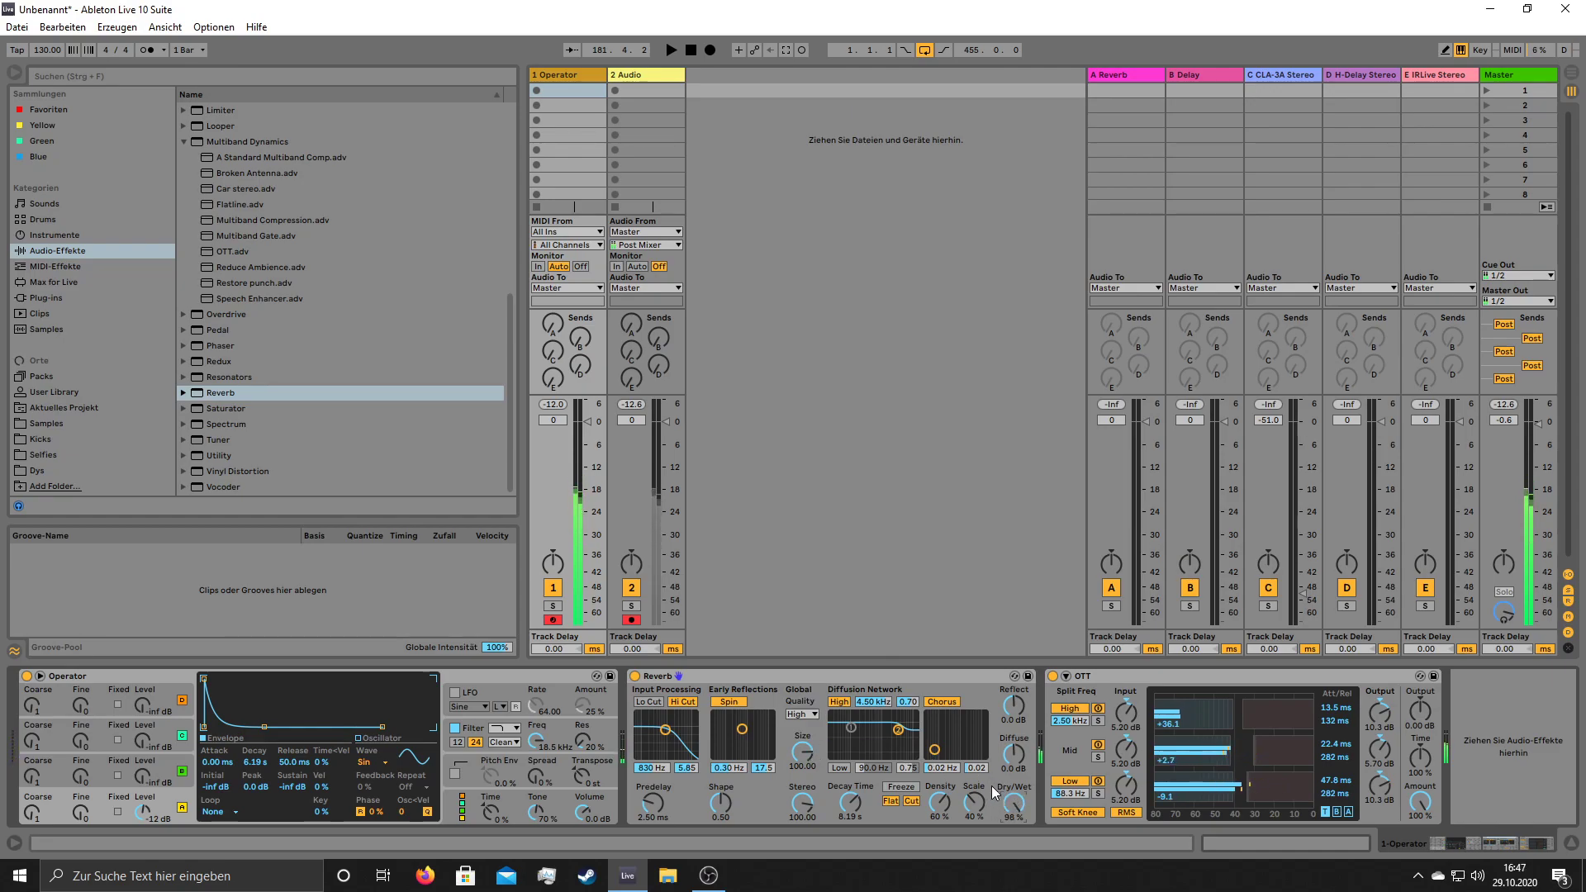
- Start recording into the Audio track's first slot and lengthen Operator's envelope decay to 60.0 s
left_click(616, 89)
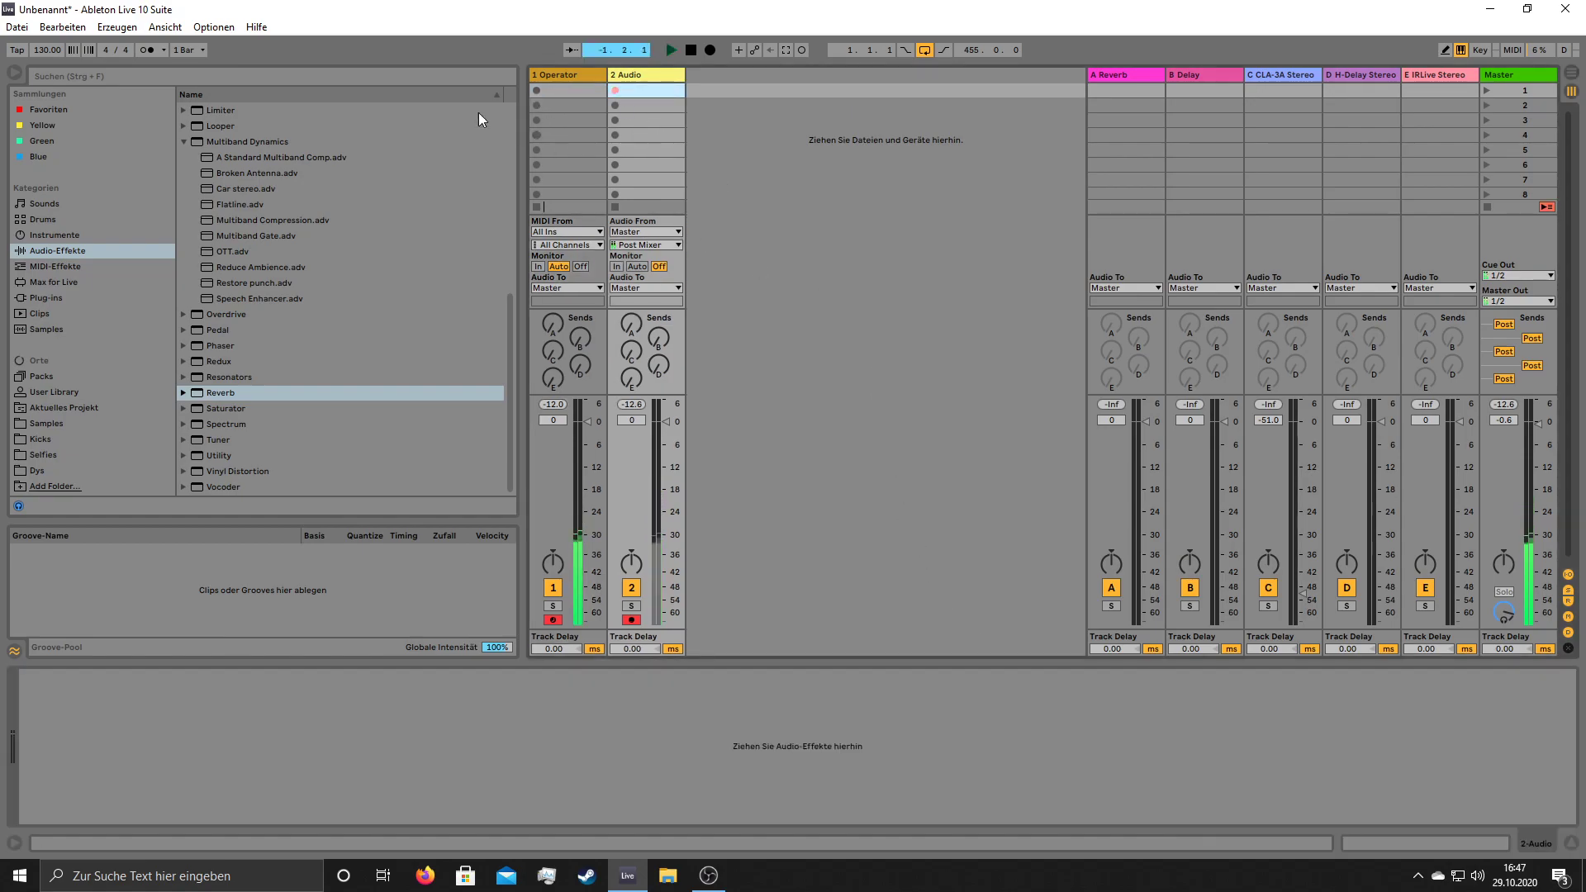
left_click(579, 76)
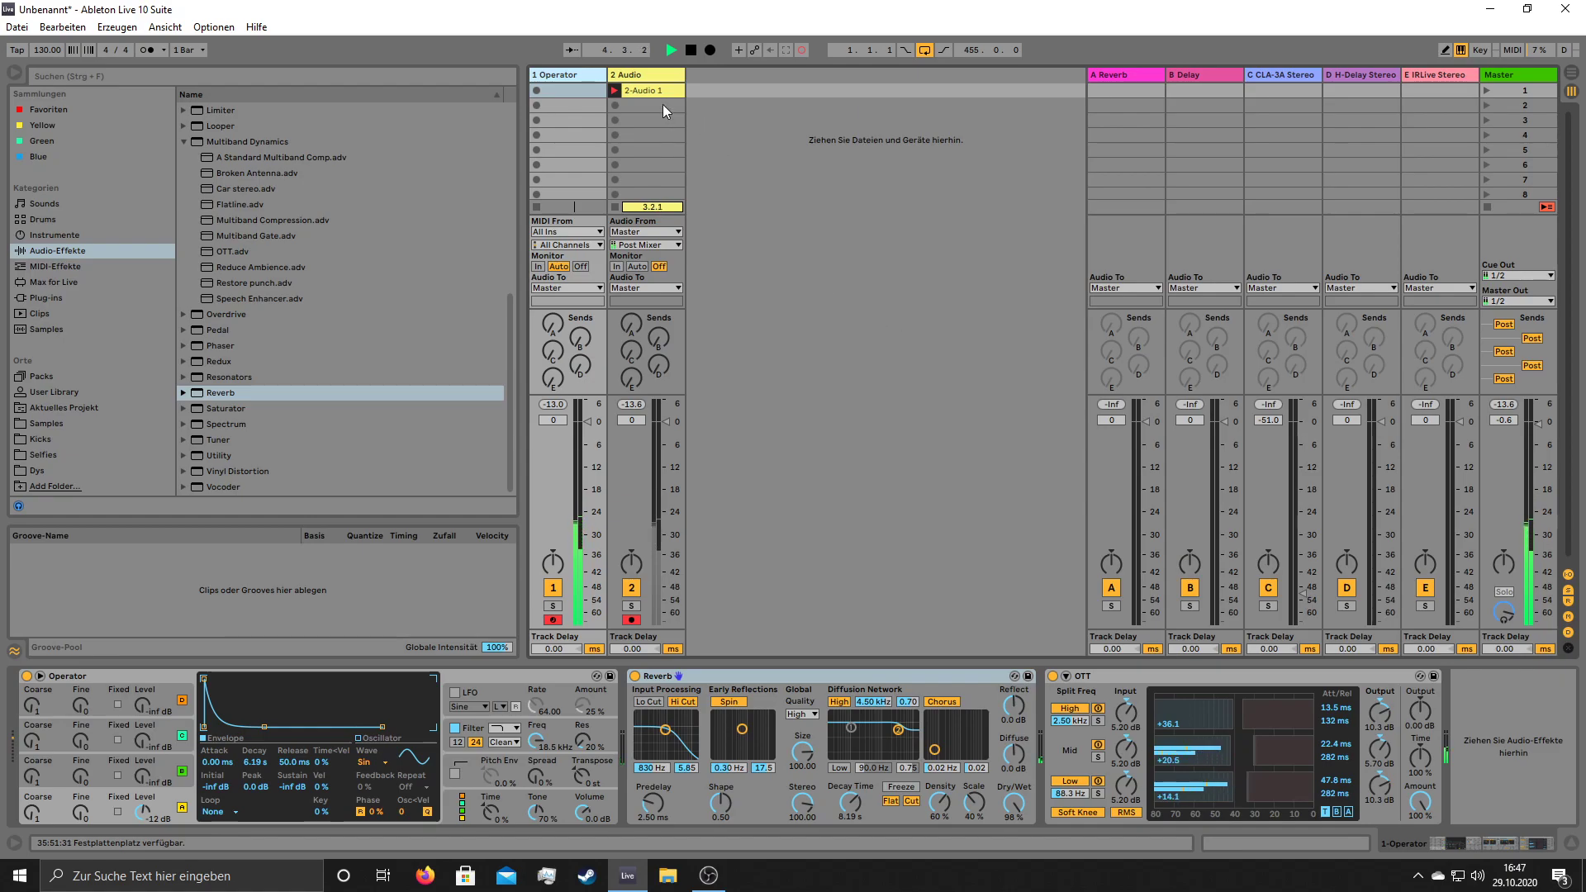
left_click_drag(265, 726, 275, 725)
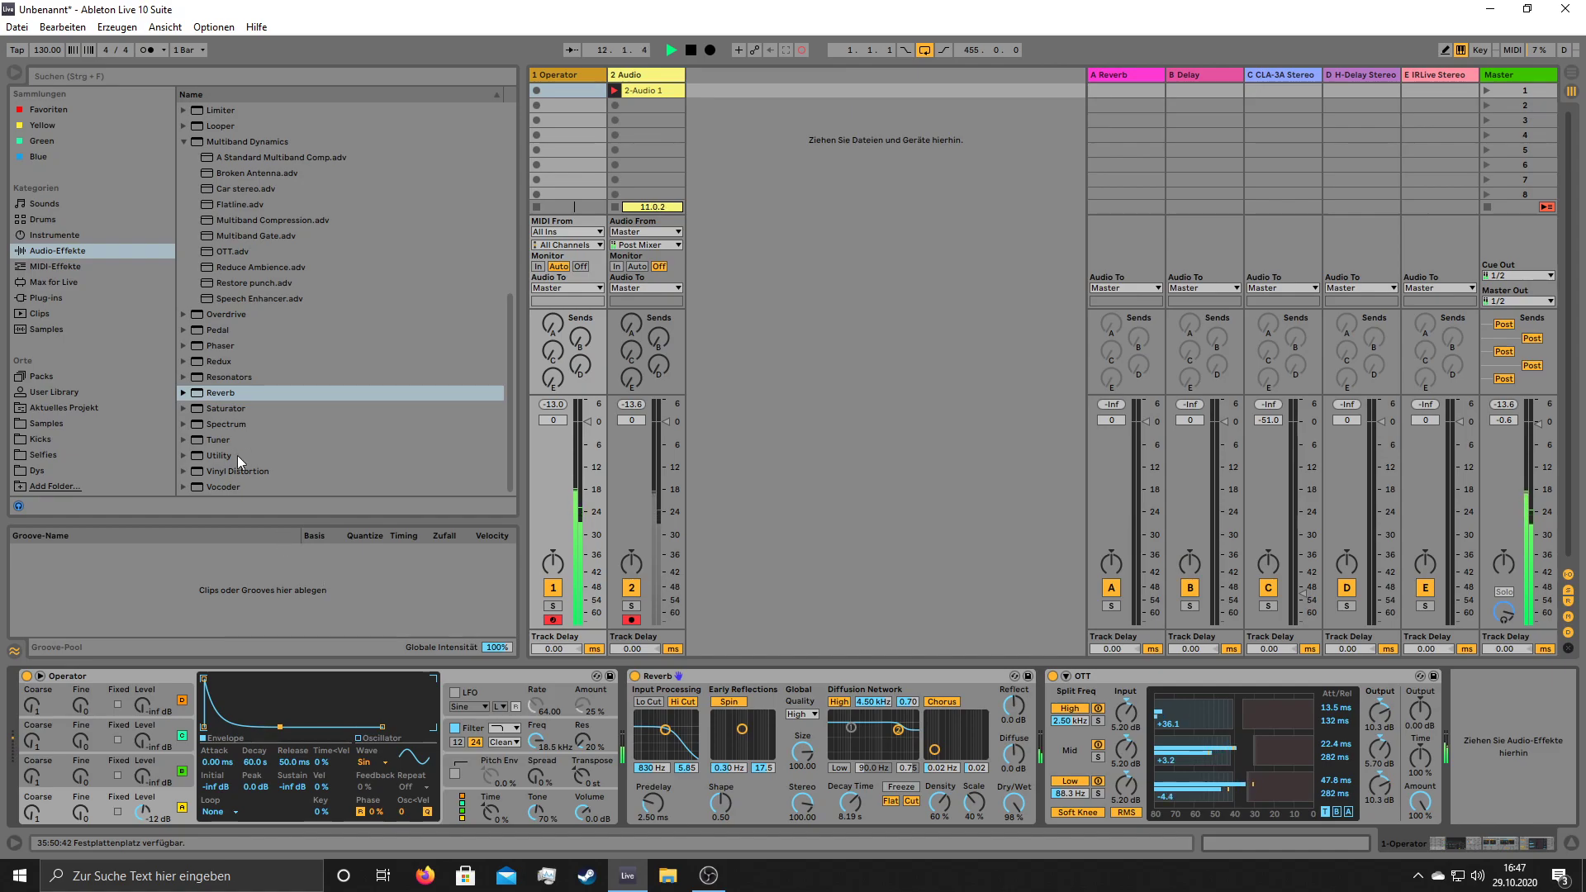
- While recording, set the Reverb's high diffusion filter to 7.06 kHz and Operator's oscillator B level to -24 dB
mouse_move(897, 730)
left_mouse_down()
mouse_move(889, 759)
mouse_move(904, 754)
left_mouse_up()
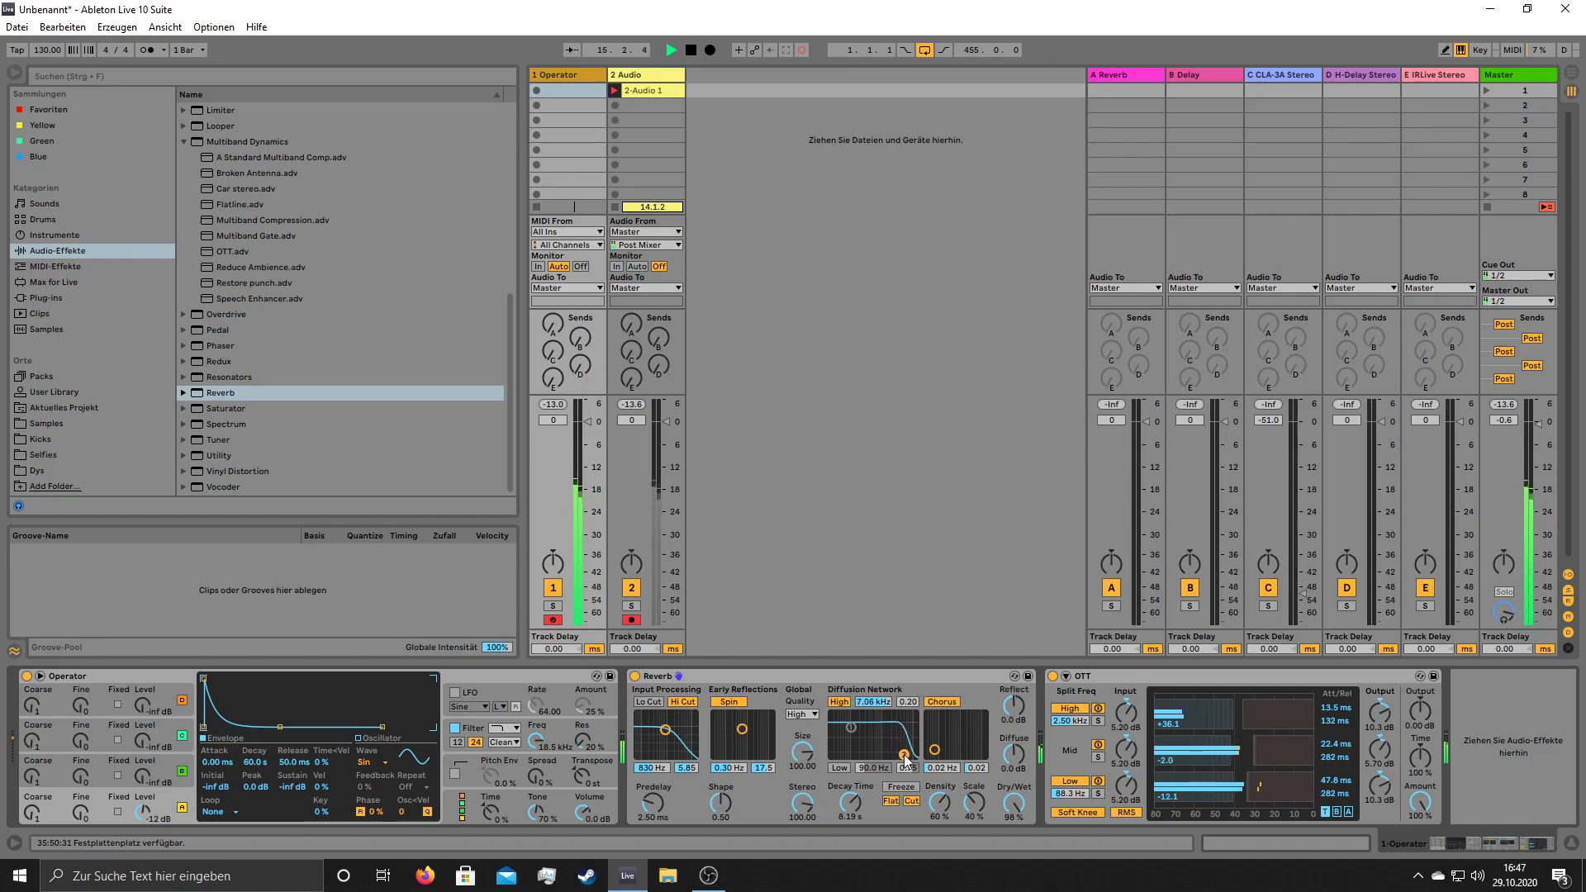
right_click(570, 73)
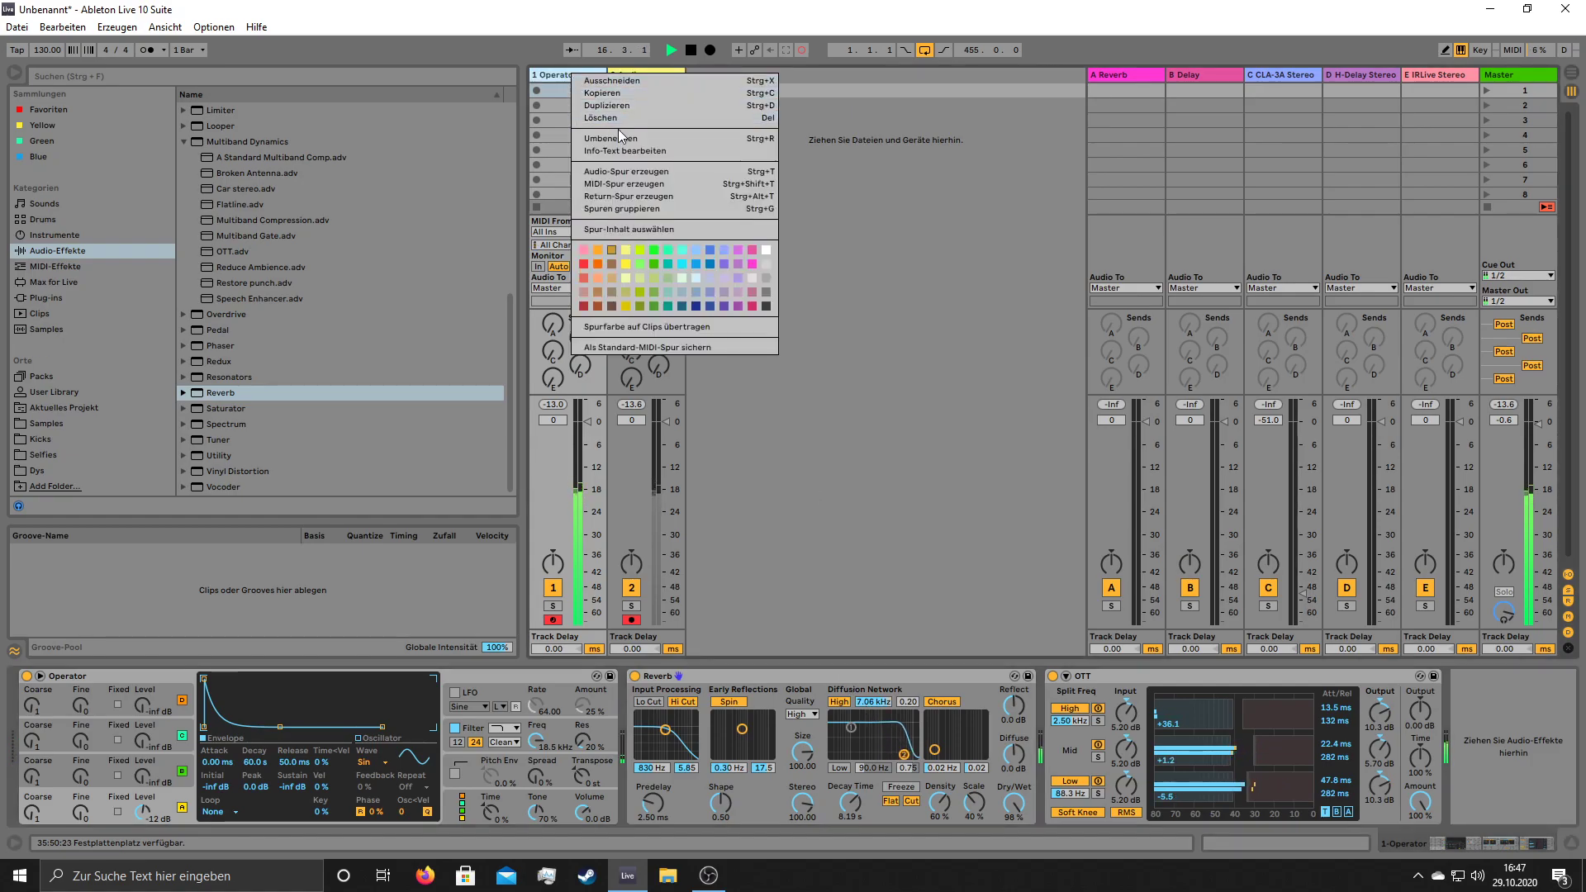
left_click(725, 132)
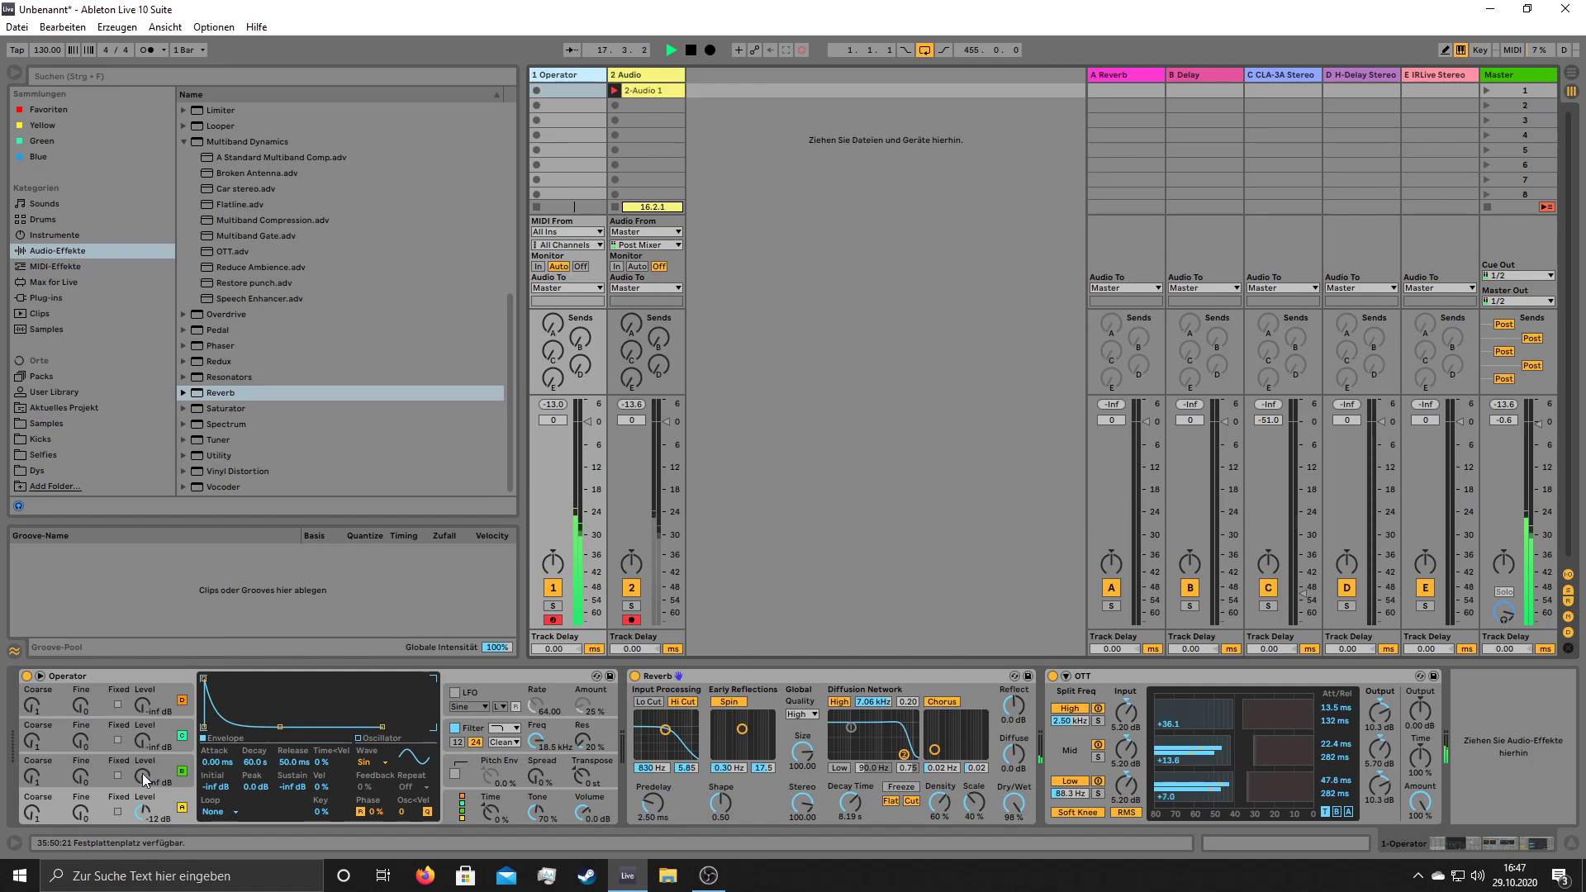
left_click_drag(143, 773, 142, 747)
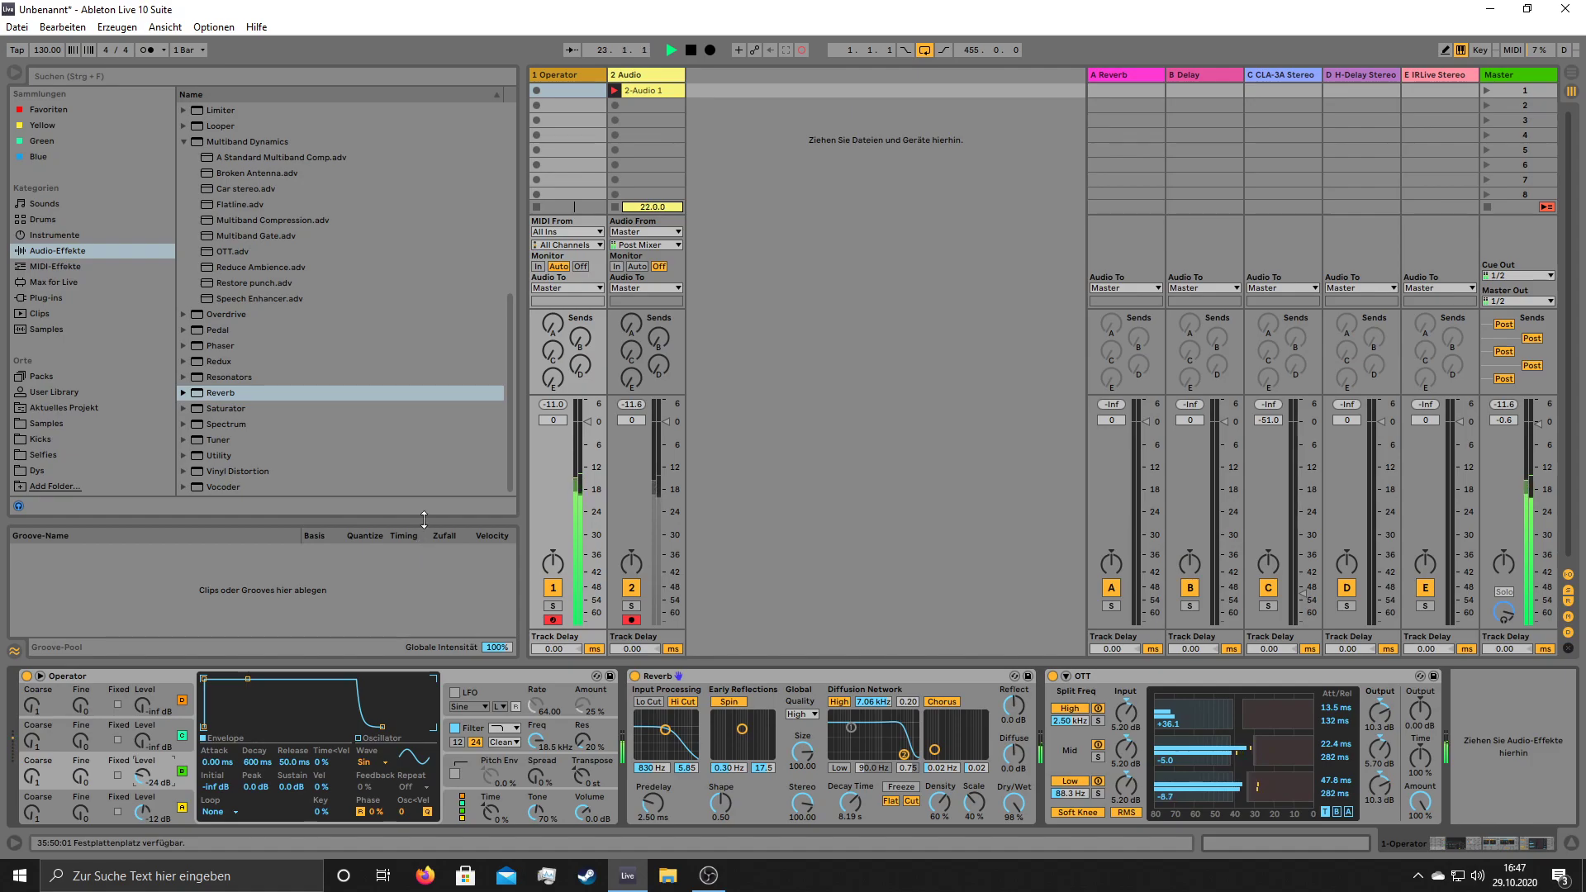
- Delete the Operator track and open the recorded audio clip
right_click(564, 76)
left_click(610, 126)
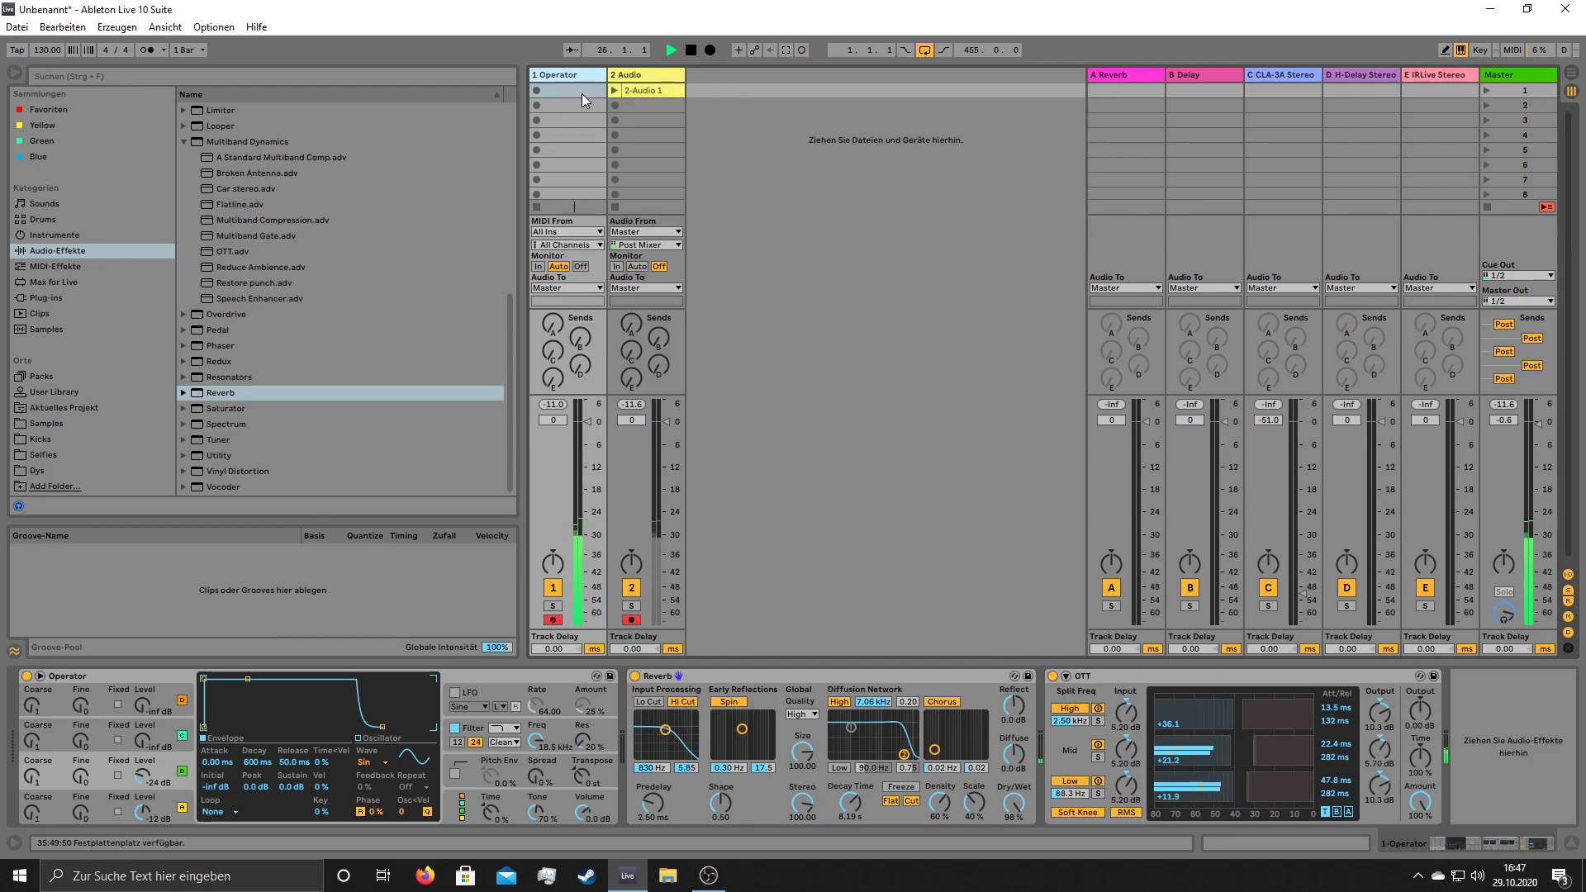
left_click(582, 90)
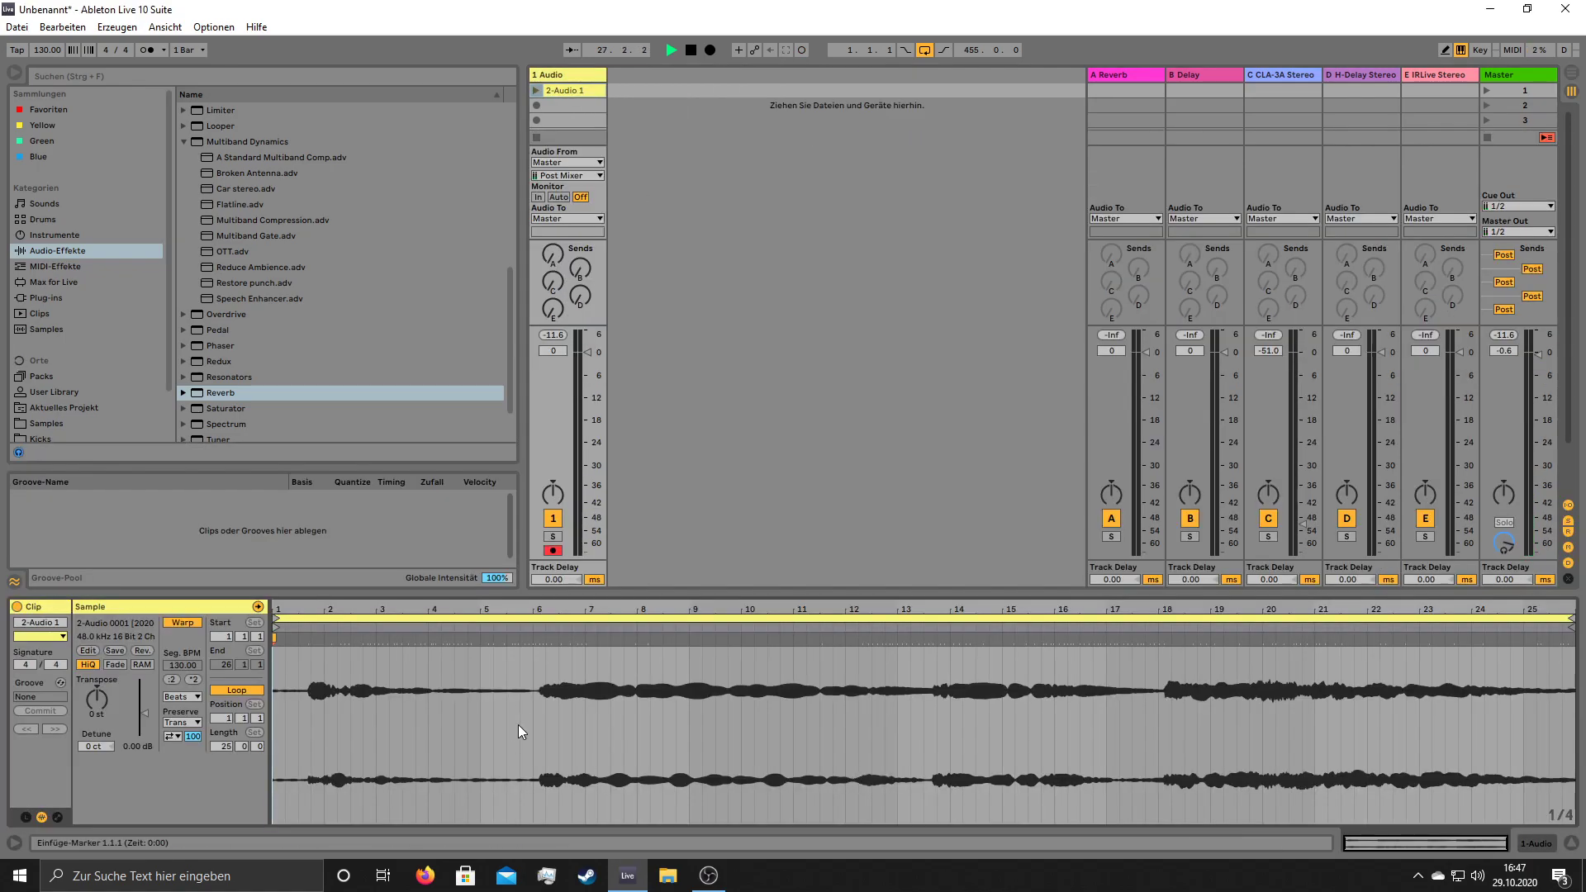
- Loop the clip's section from 4.2.1 to 4.3.1 and launch the clip
left_click_drag(440, 671, 453, 672)
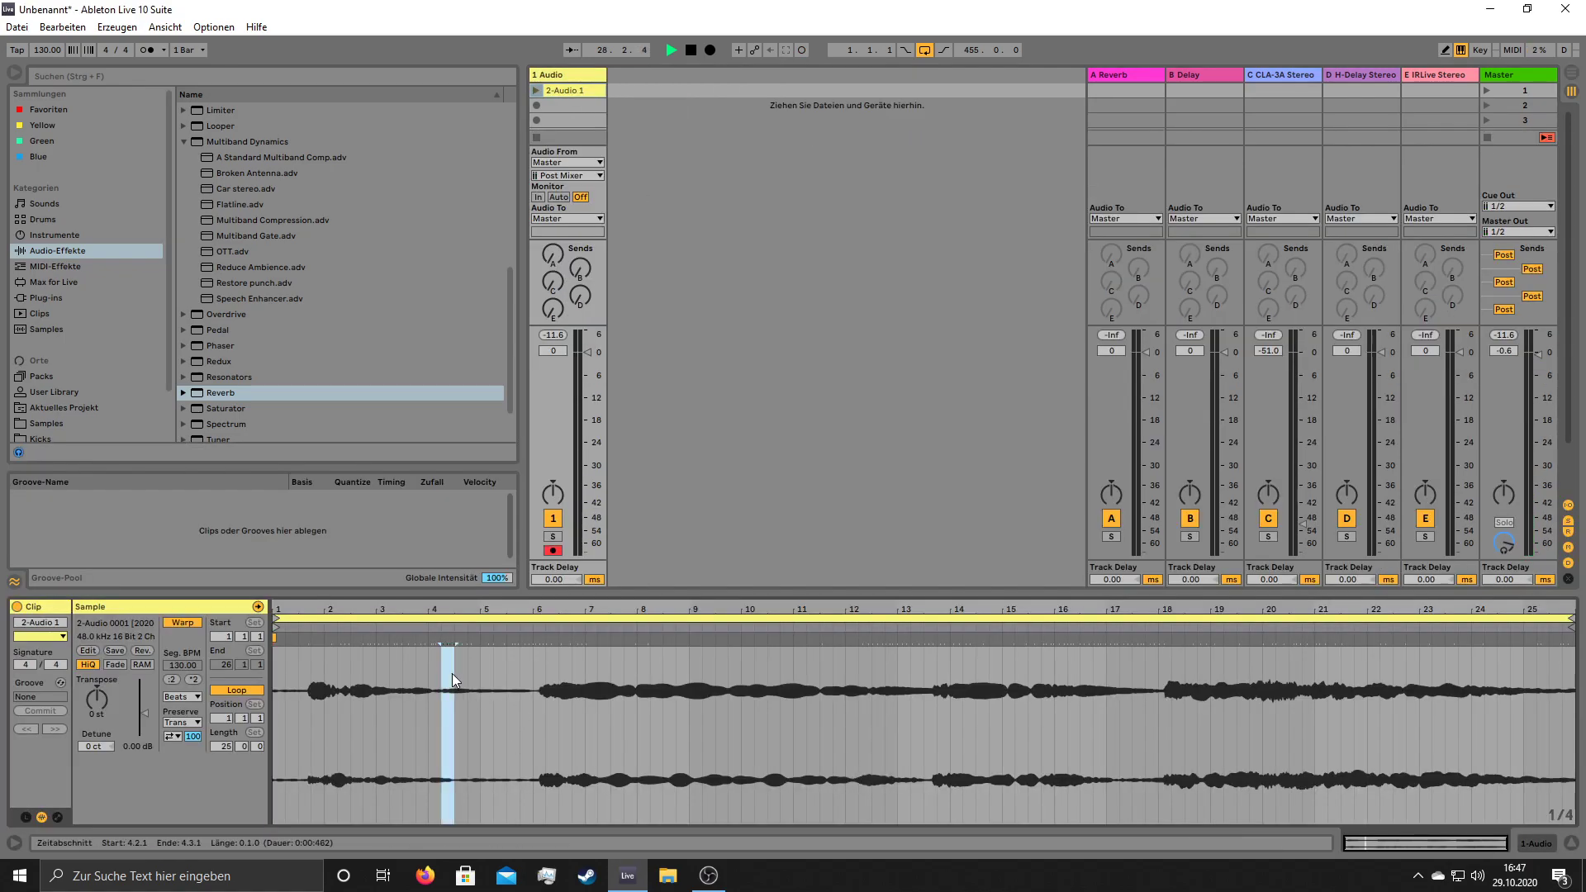
key("ctrl+l")
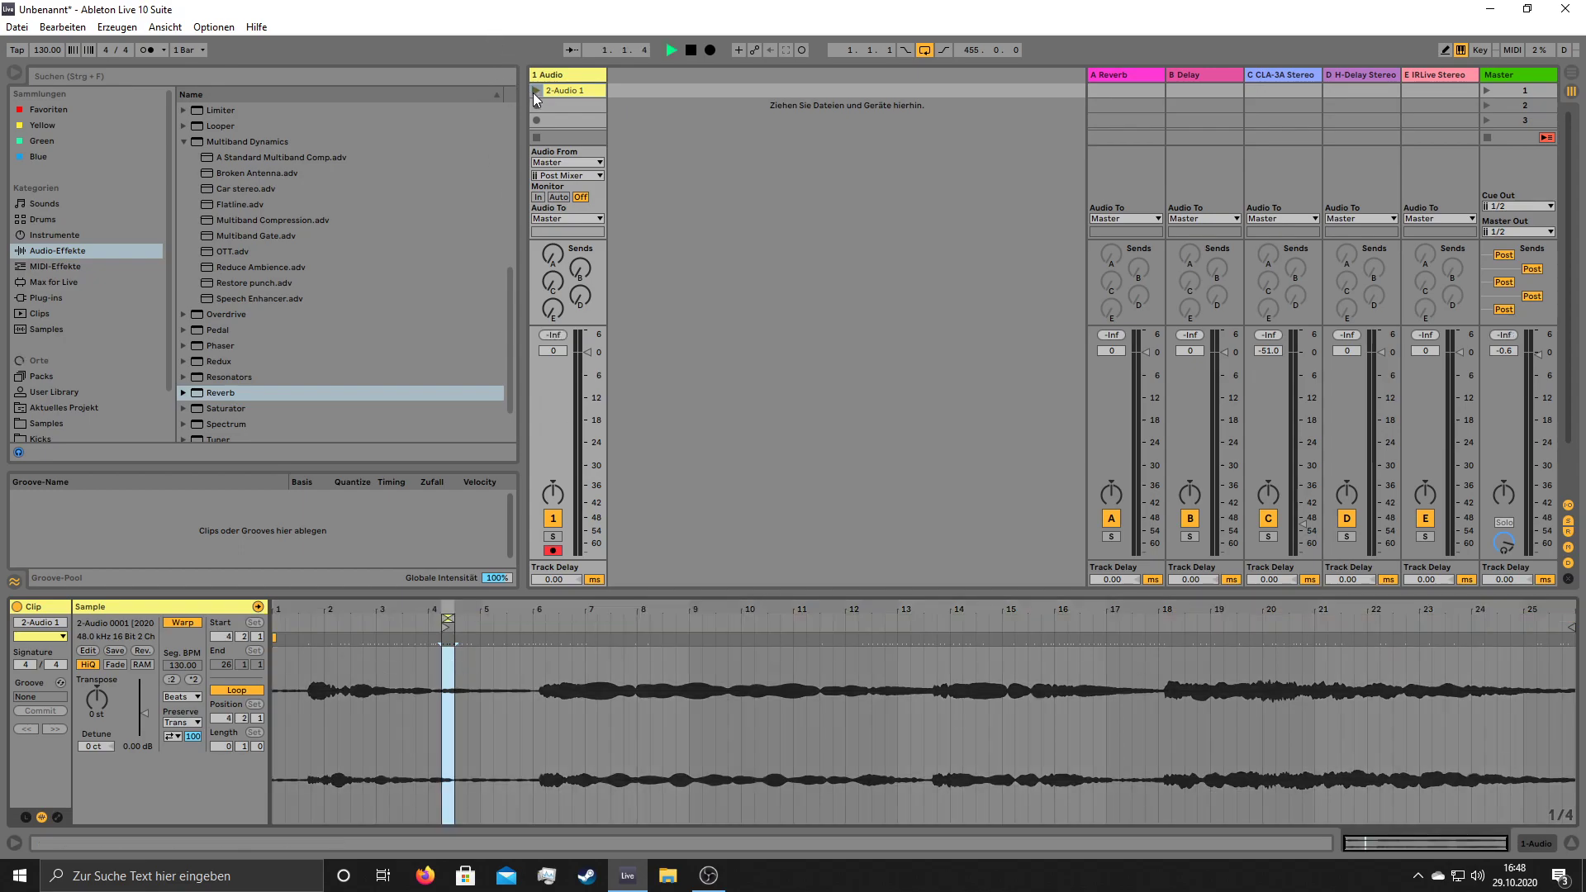
left_click(535, 91)
- Raise the looping clip's gain to 18.3 dB
left_click_drag(470, 609, 764, 727)
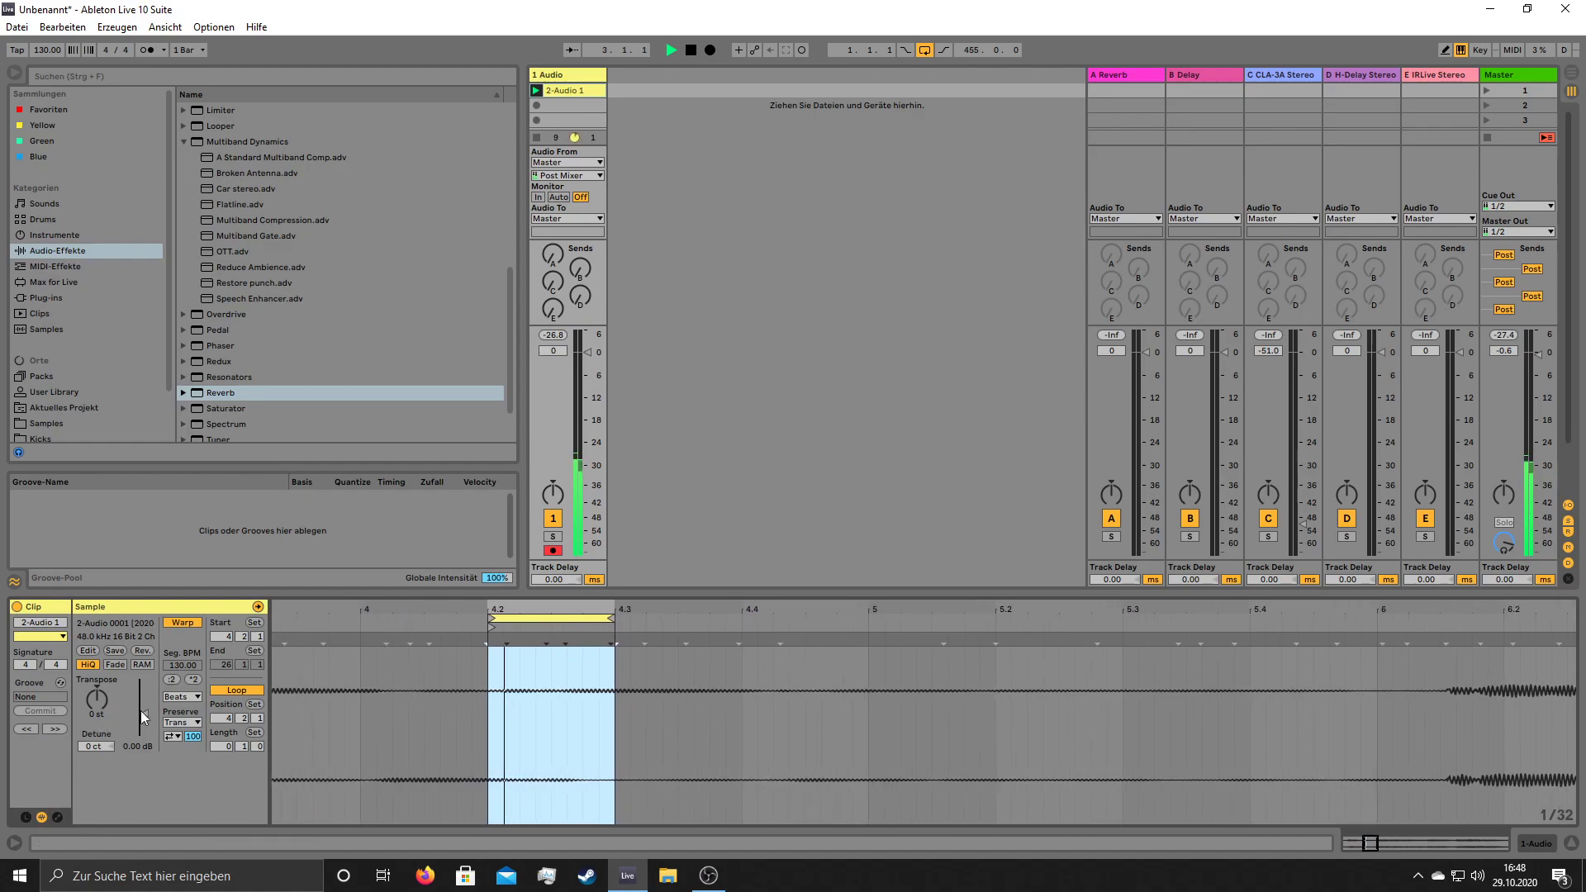
left_click_drag(142, 710, 142, 687)
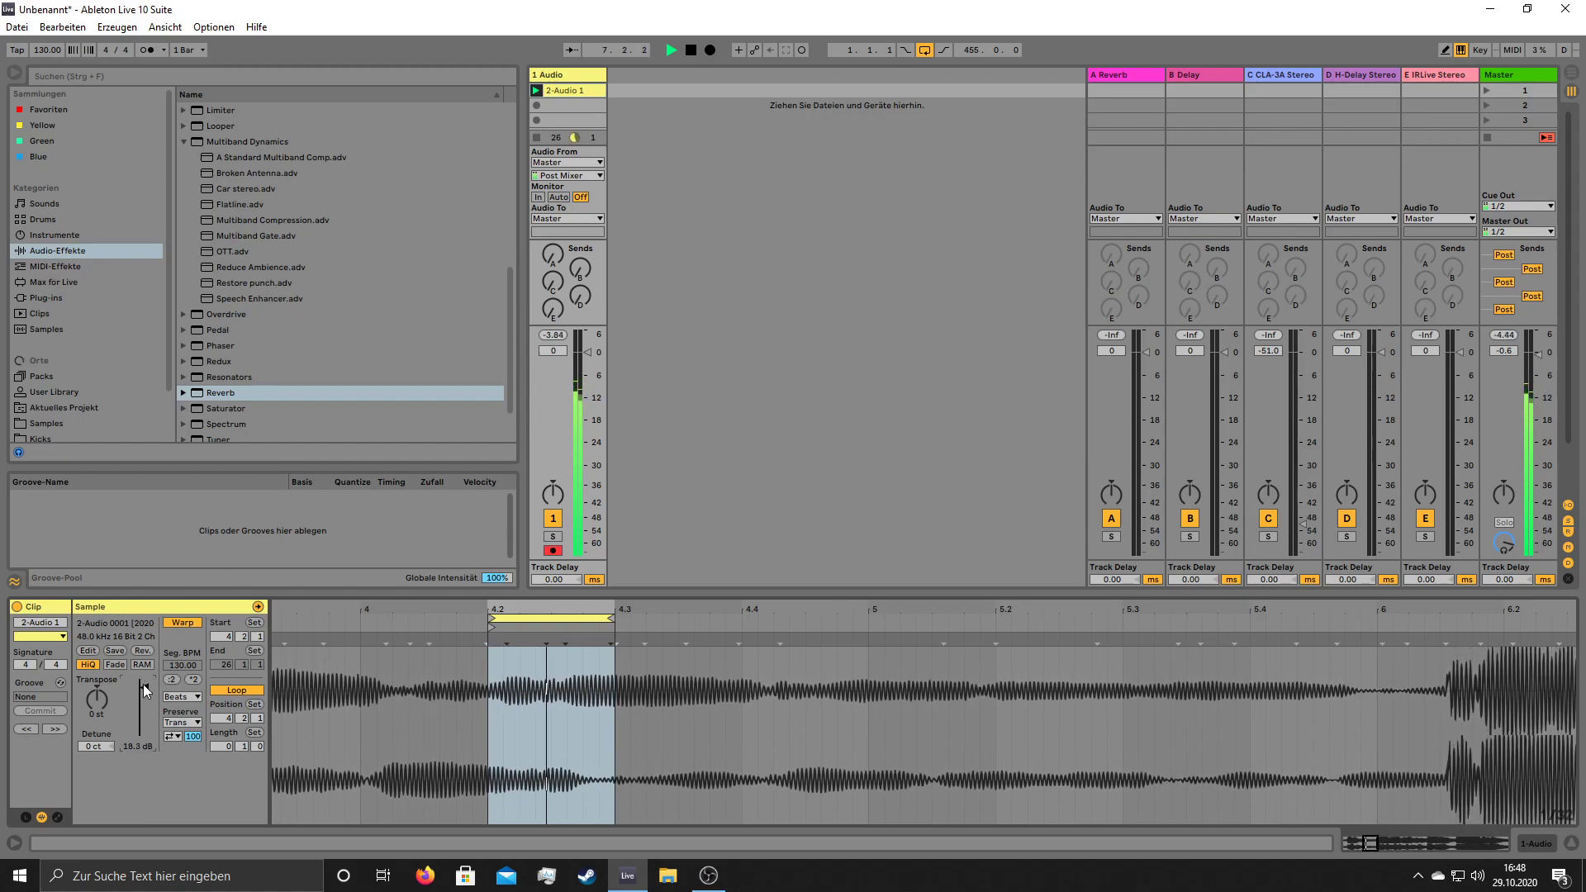
- Create a second audio track, set its input to Master and arm it for recording
right_click(667, 92)
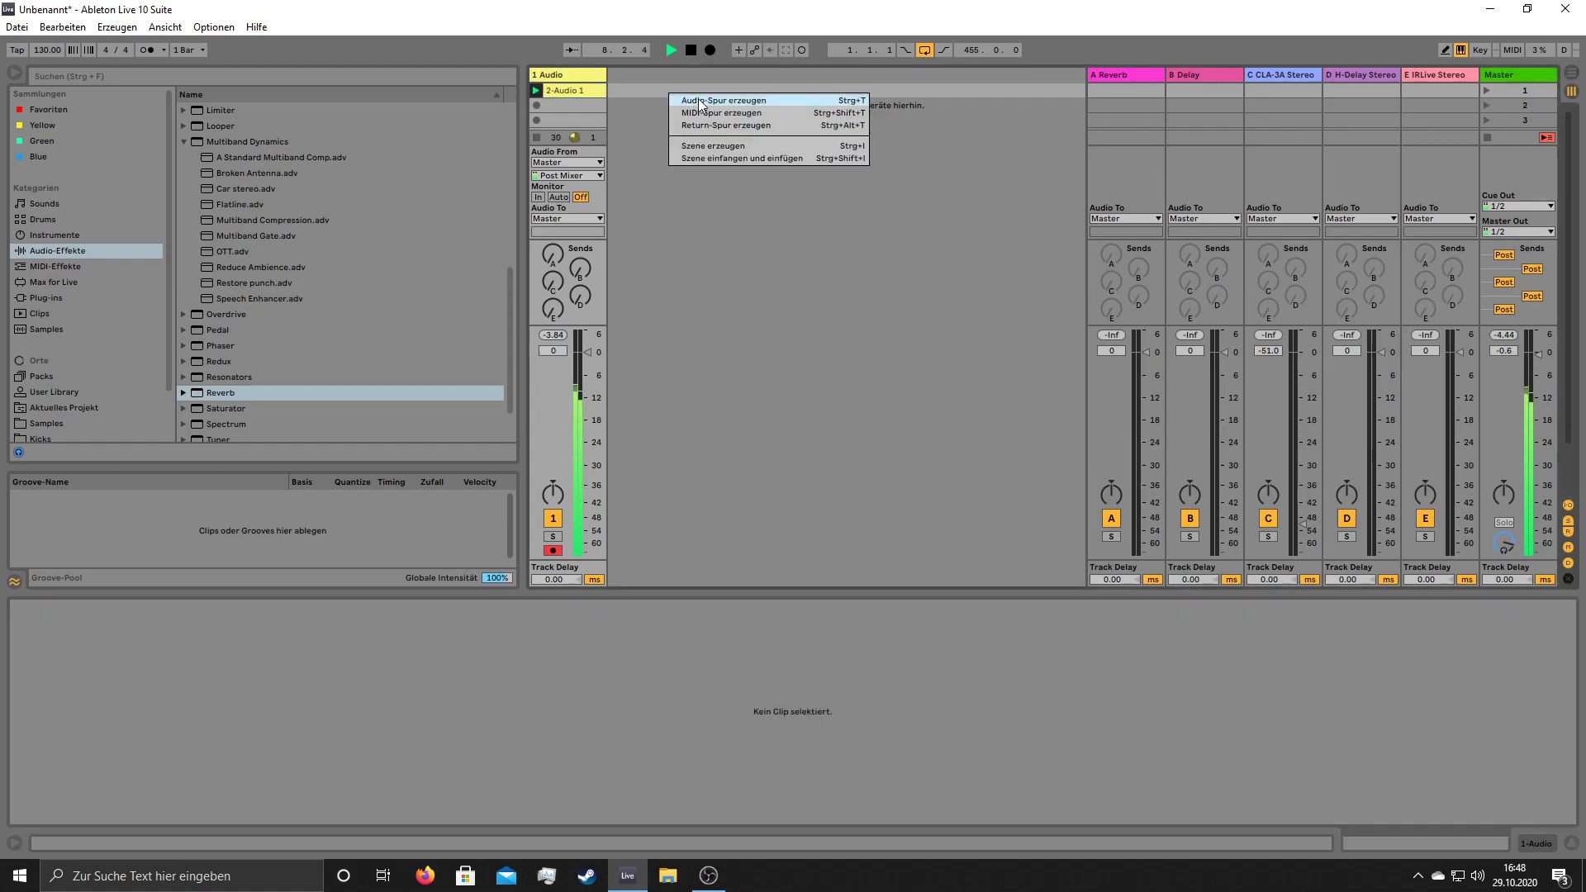
left_click(697, 100)
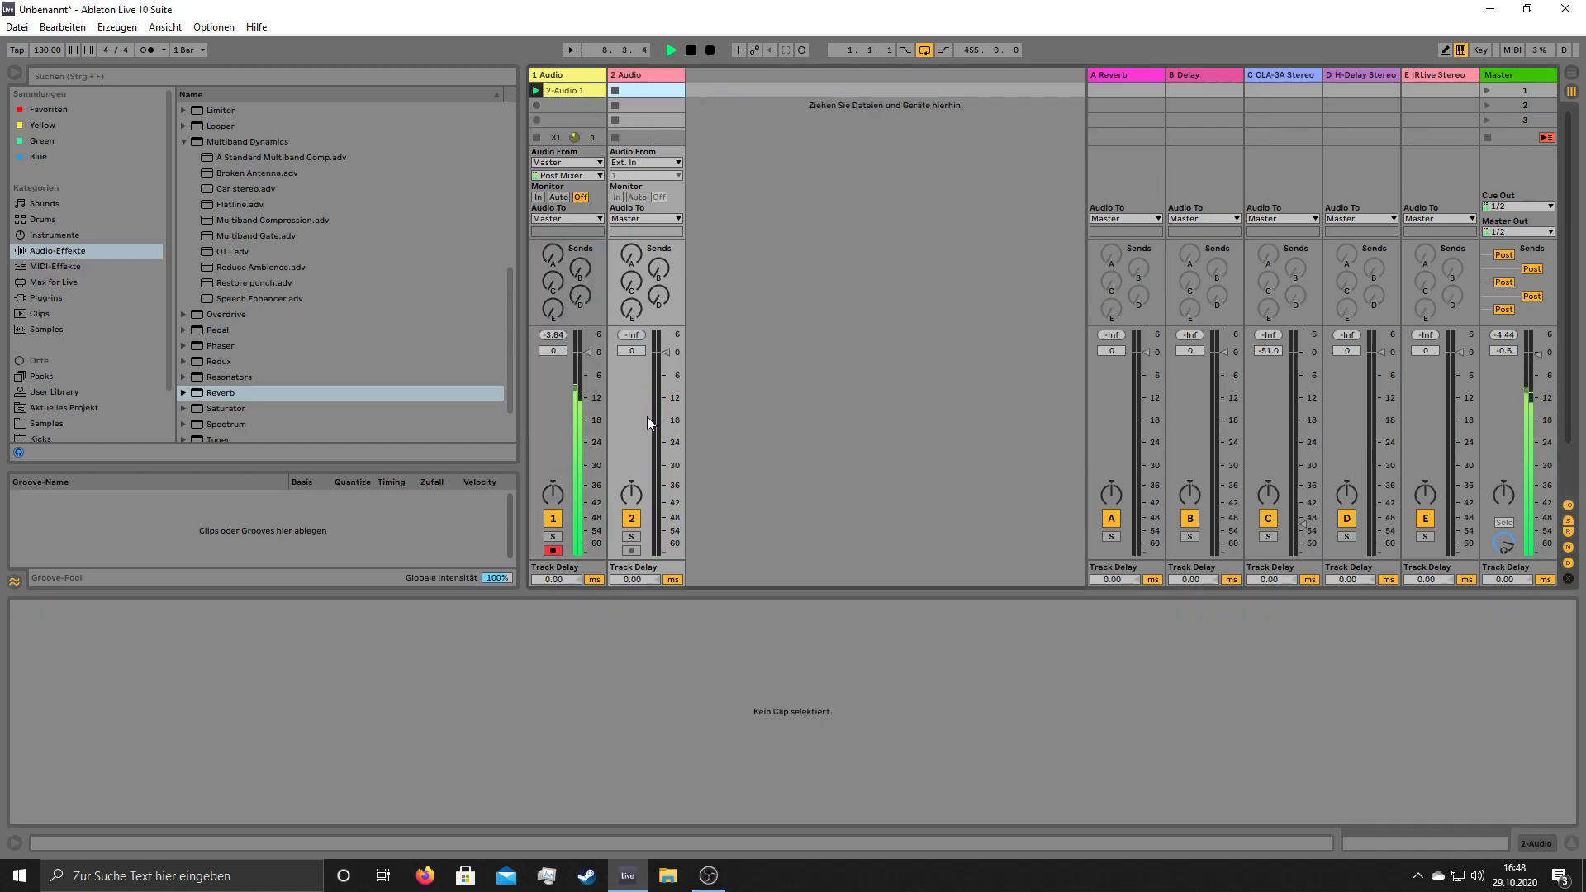
left_click(651, 163)
left_click(642, 305)
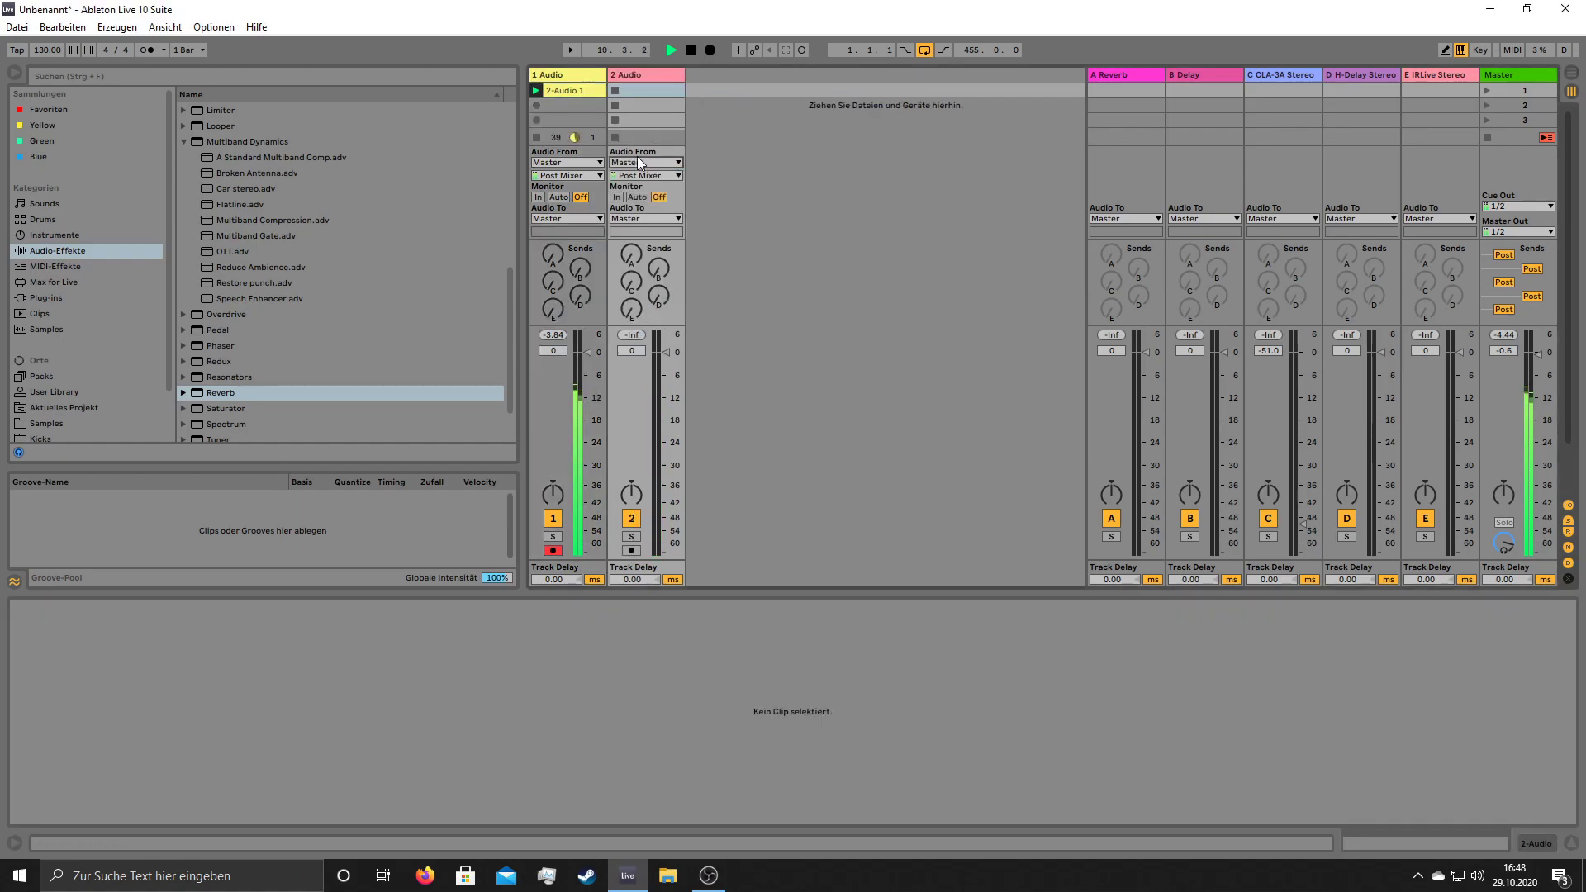
left_click(630, 549)
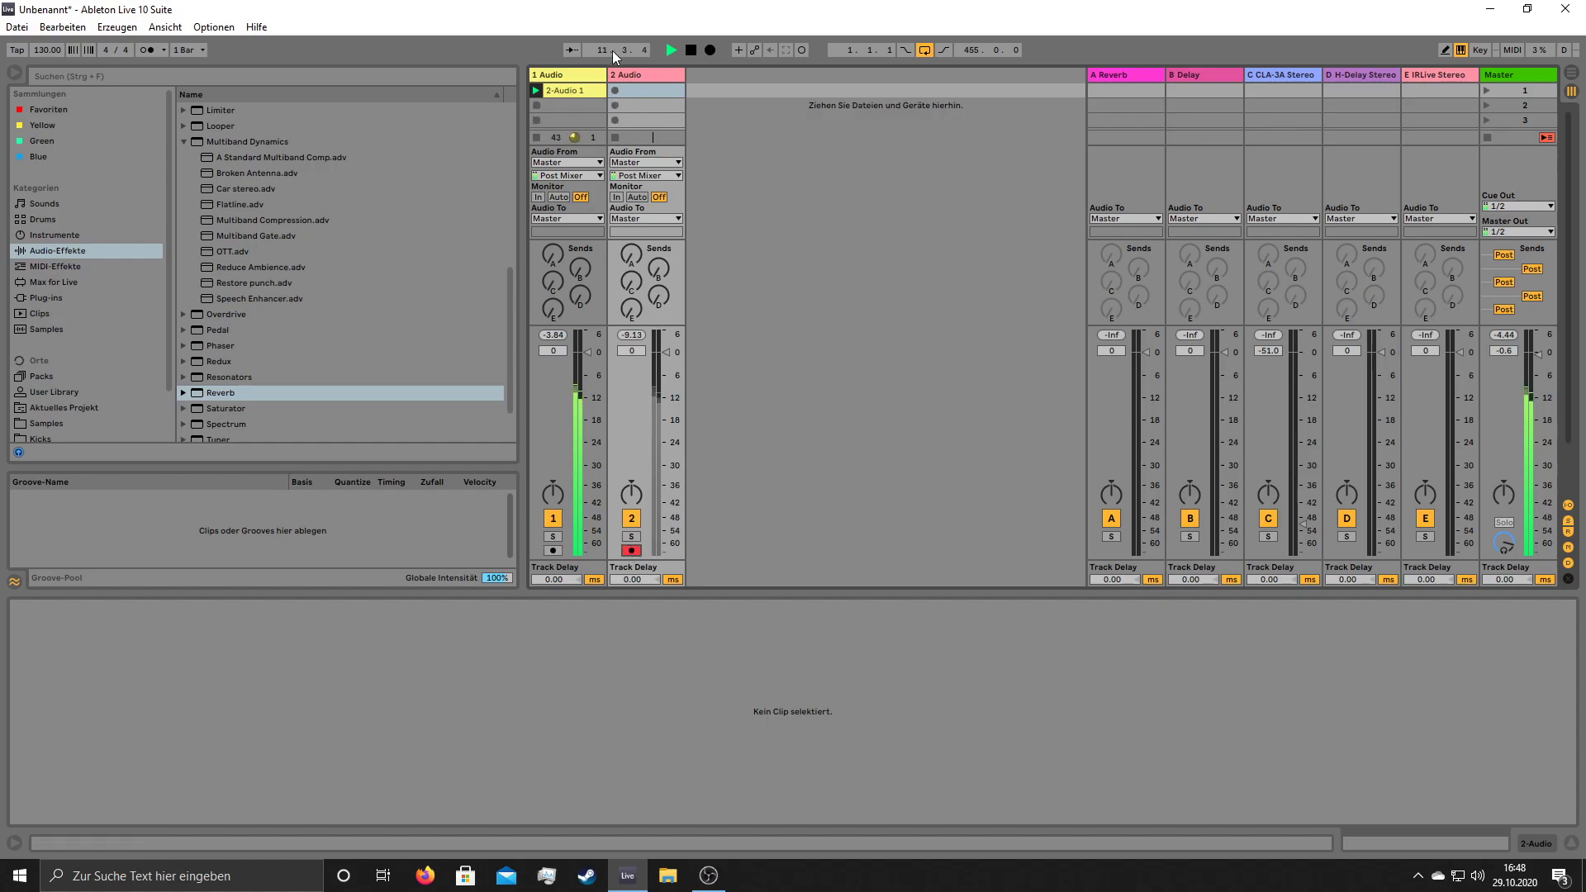
- Record into the second track's first slot while lowering the looping source clip's gain to 11.0 dB
left_click(614, 90)
left_click(573, 89)
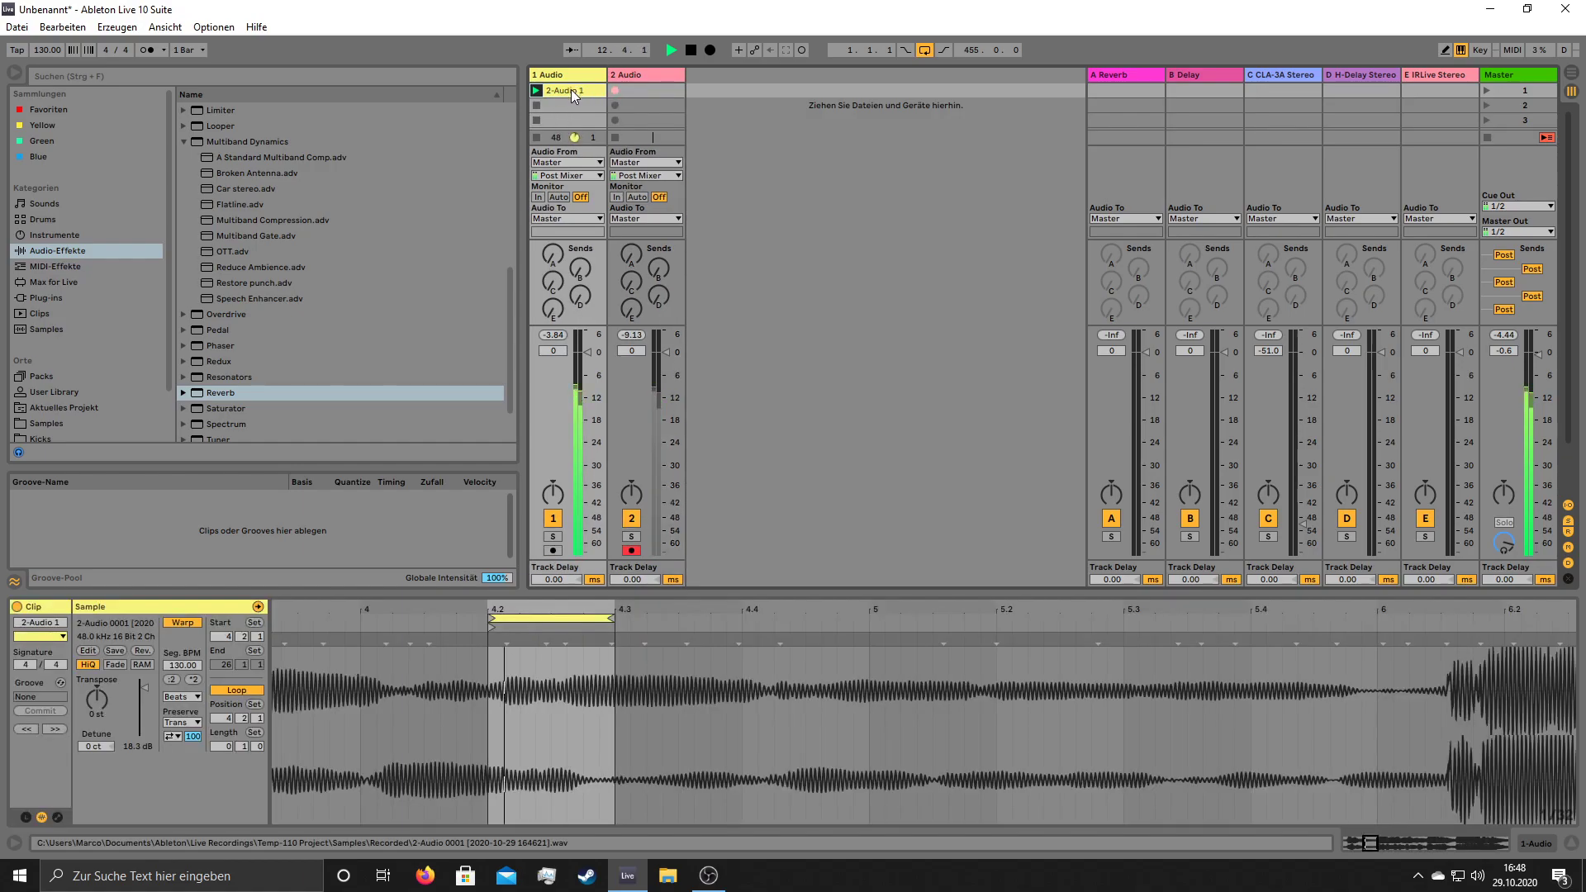
left_click(143, 689)
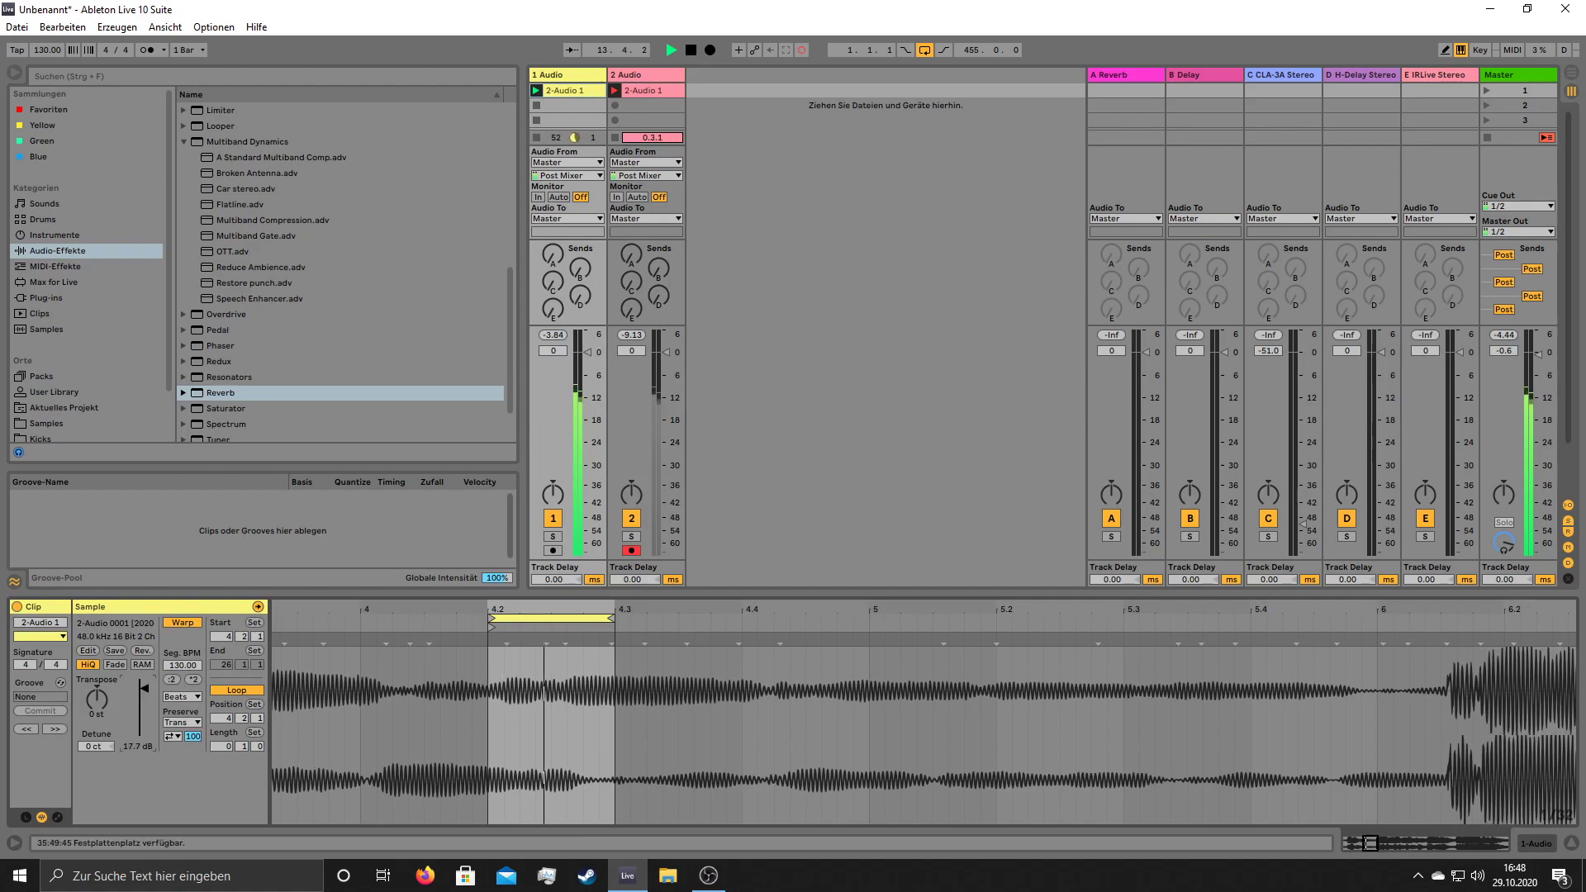
left_click_drag(144, 688, 145, 692)
- Move the source clip's loop to the quiet section in bar 17 and raise its gain to 22.4 dB
mouse_move(673, 610)
left_mouse_down()
mouse_move(440, 615)
mouse_move(1285, 678)
left_mouse_up()
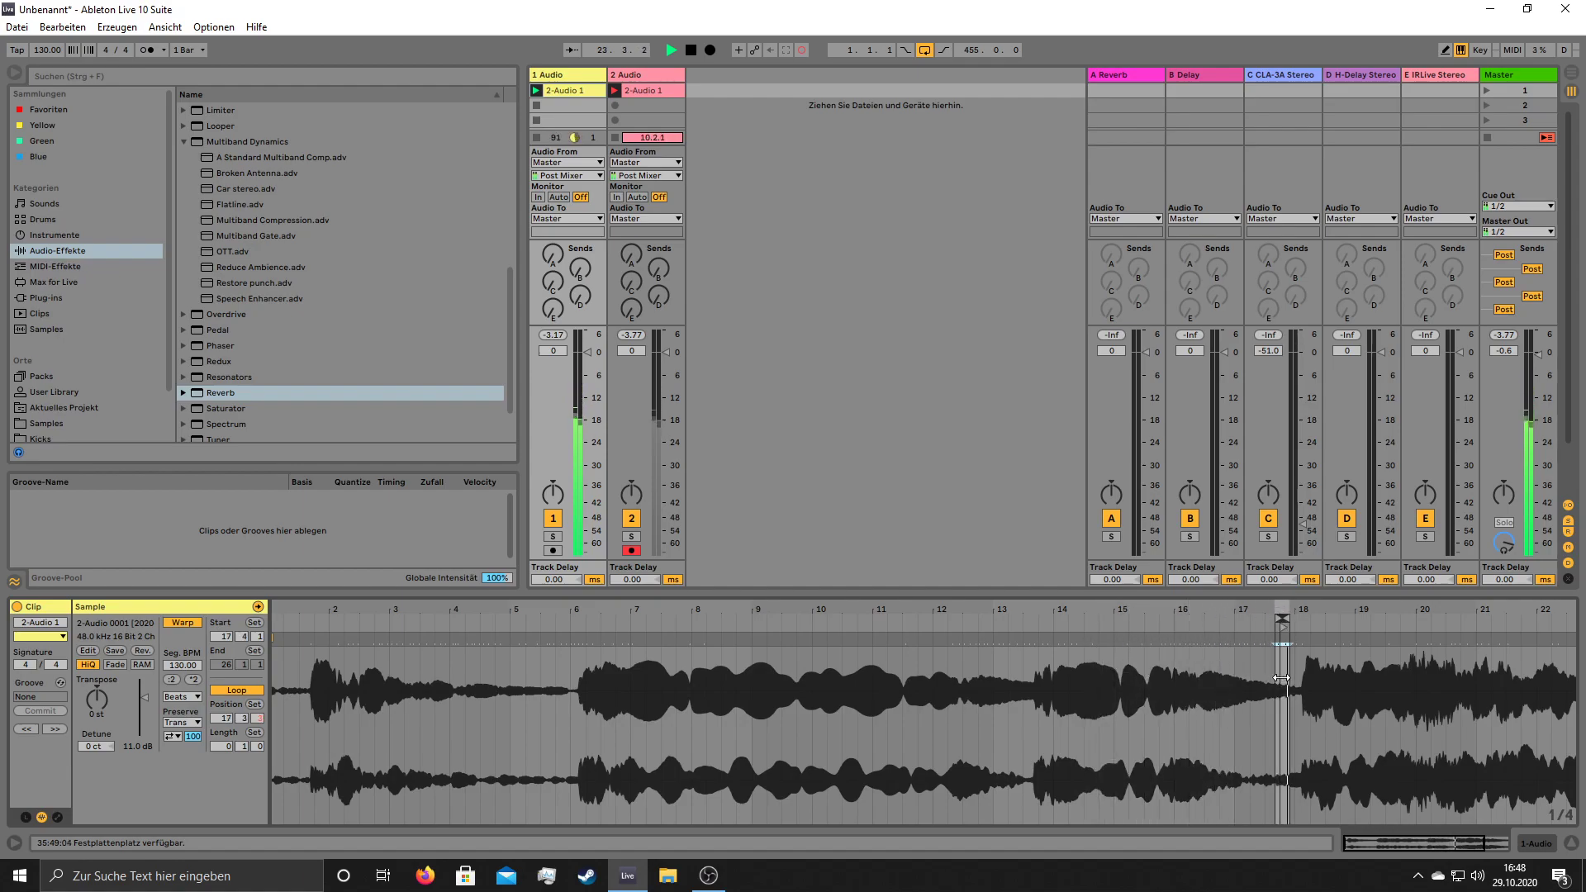
left_click_drag(146, 701, 145, 682)
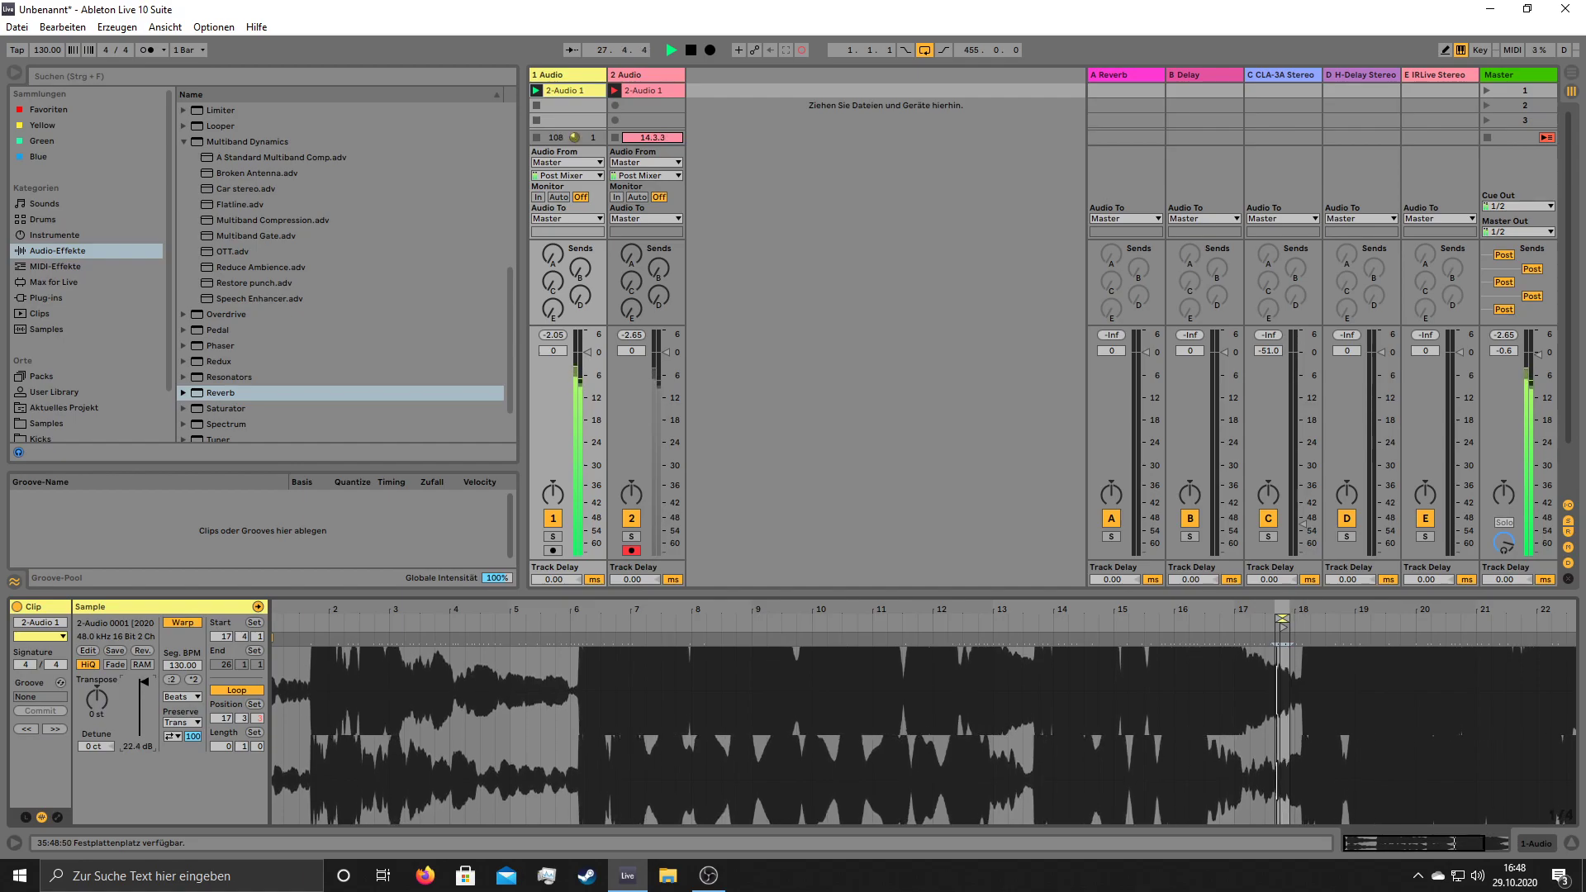
- Stop the recording and delete the first audio track with the source clip
key("space")
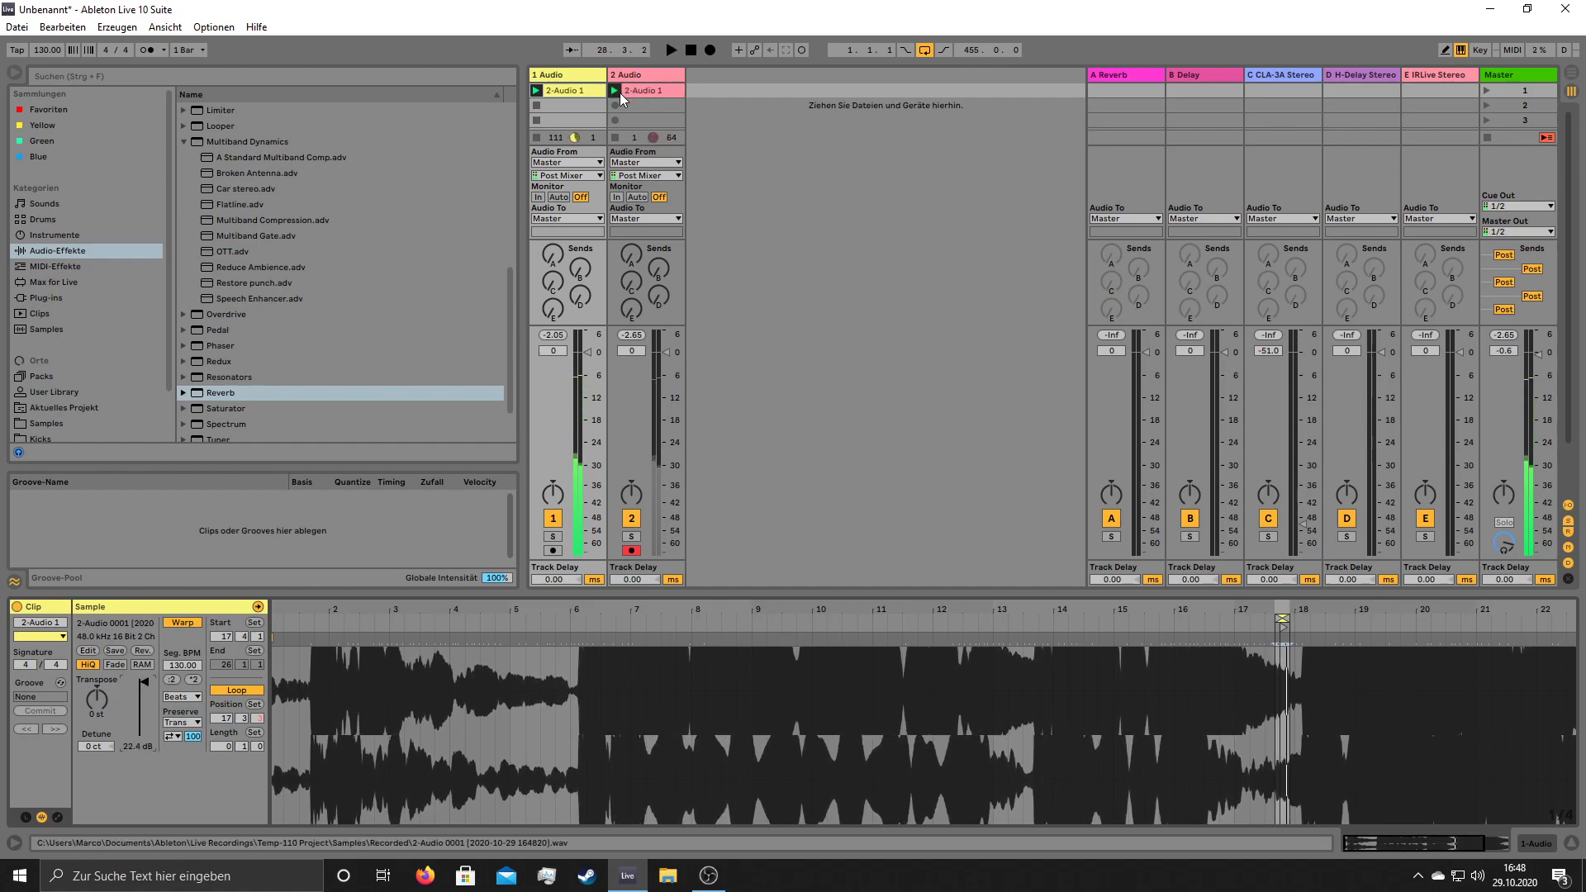
left_click(551, 76)
key("Delete")
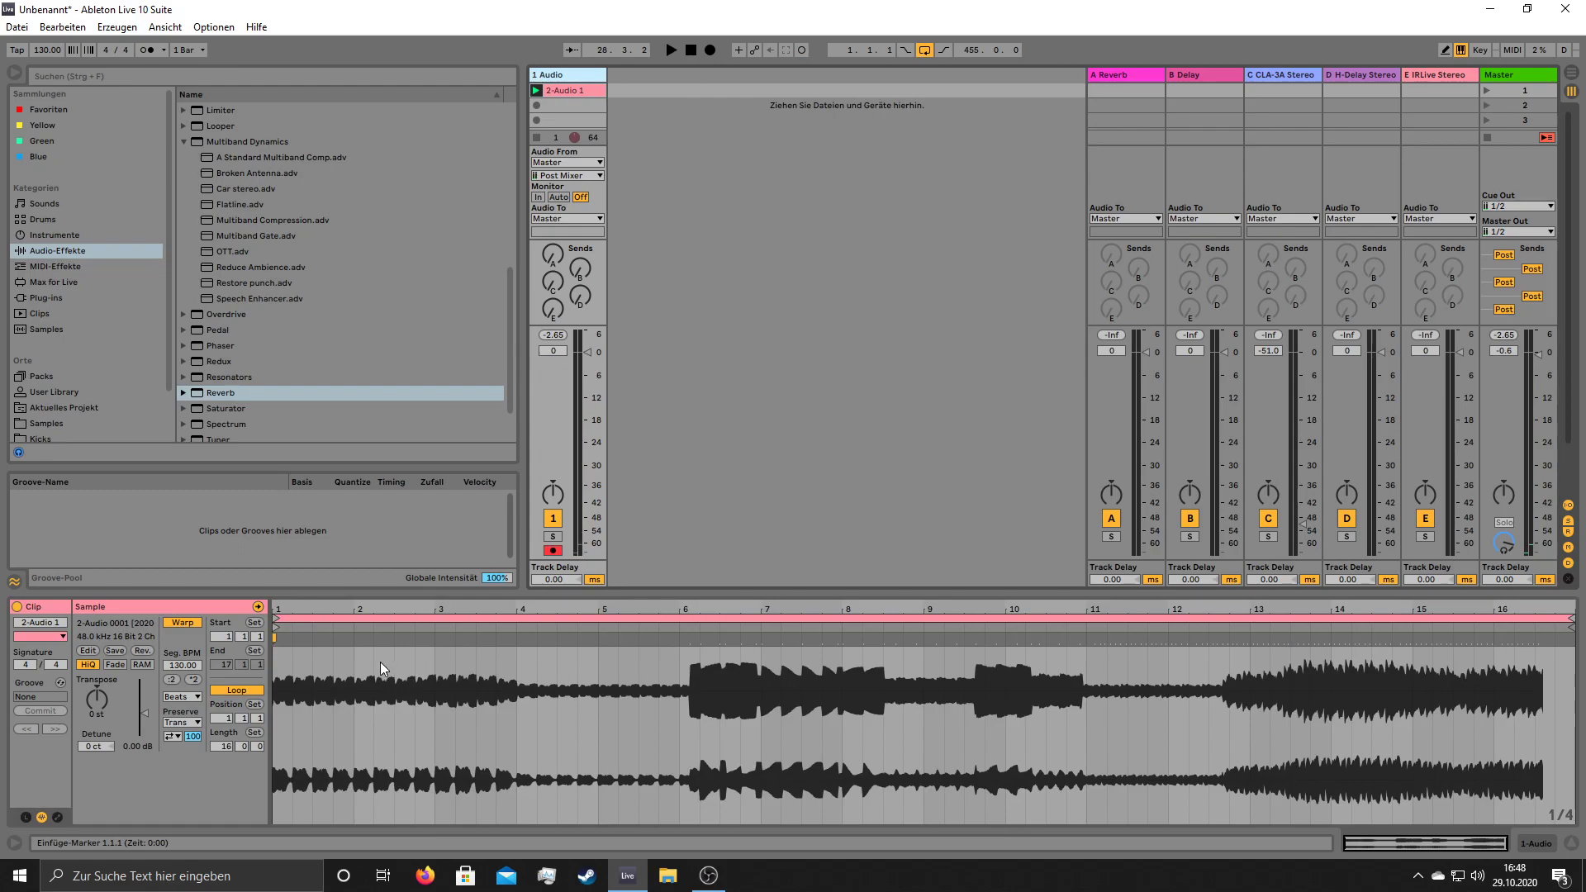
- Loop the one-beat section from 2.1.1 to 2.2.1 of the new recording and start playback
left_click_drag(355, 674, 375, 673)
key("ctrl+l")
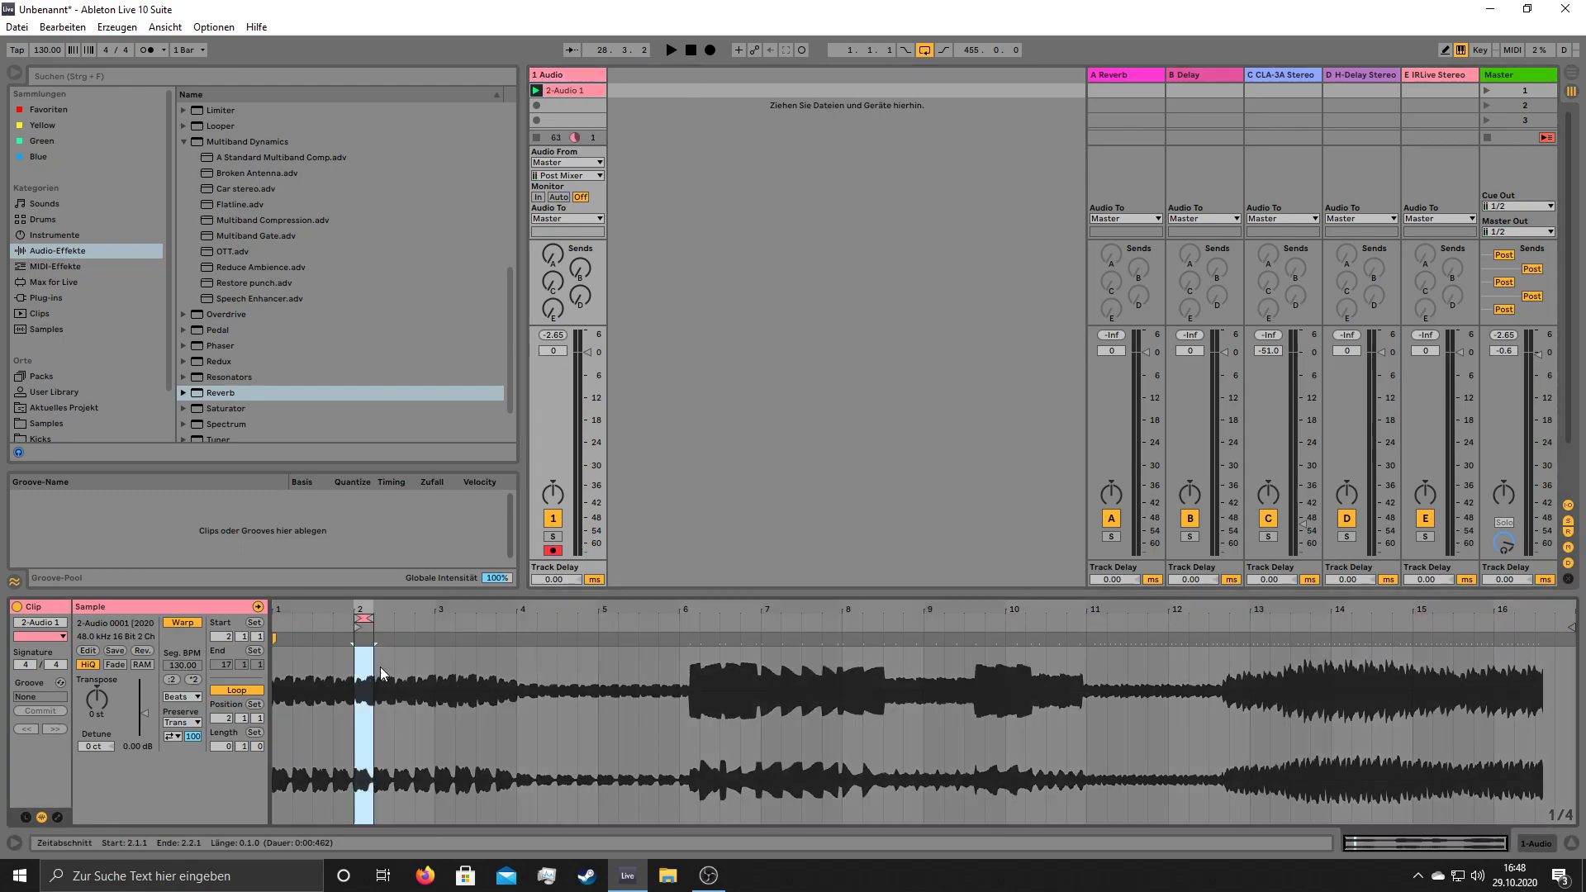
key("space")
left_click_drag(364, 609, 612, 735)
left_click_drag(713, 735, 856, 766)
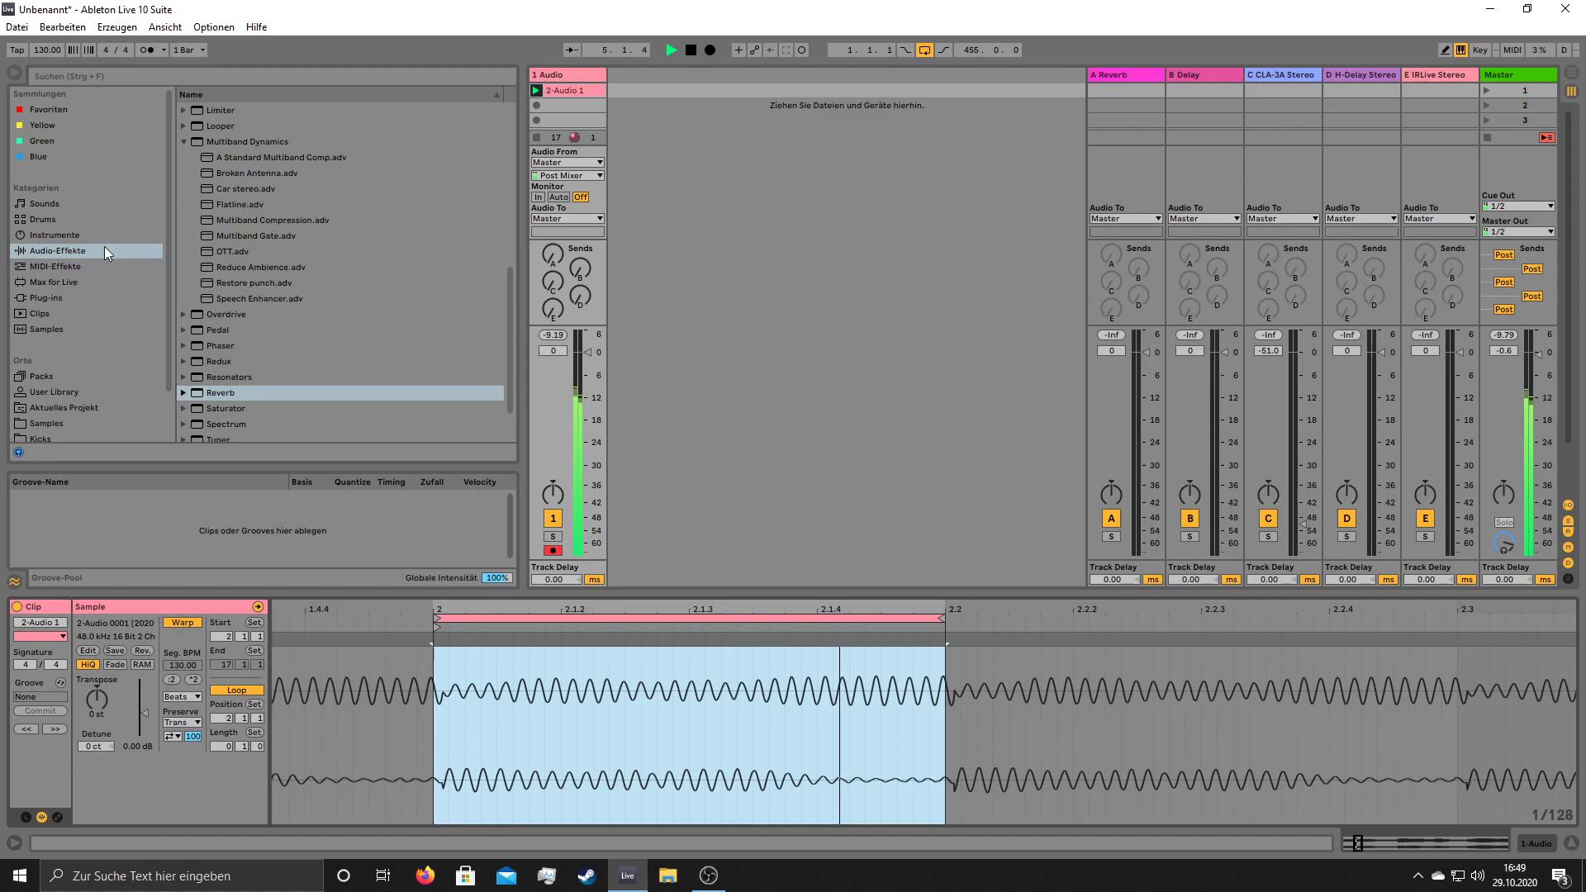
- Add the OTT preset to the recorded track and raise its low band output to 12.6 dB
left_click(81, 234)
left_click(78, 251)
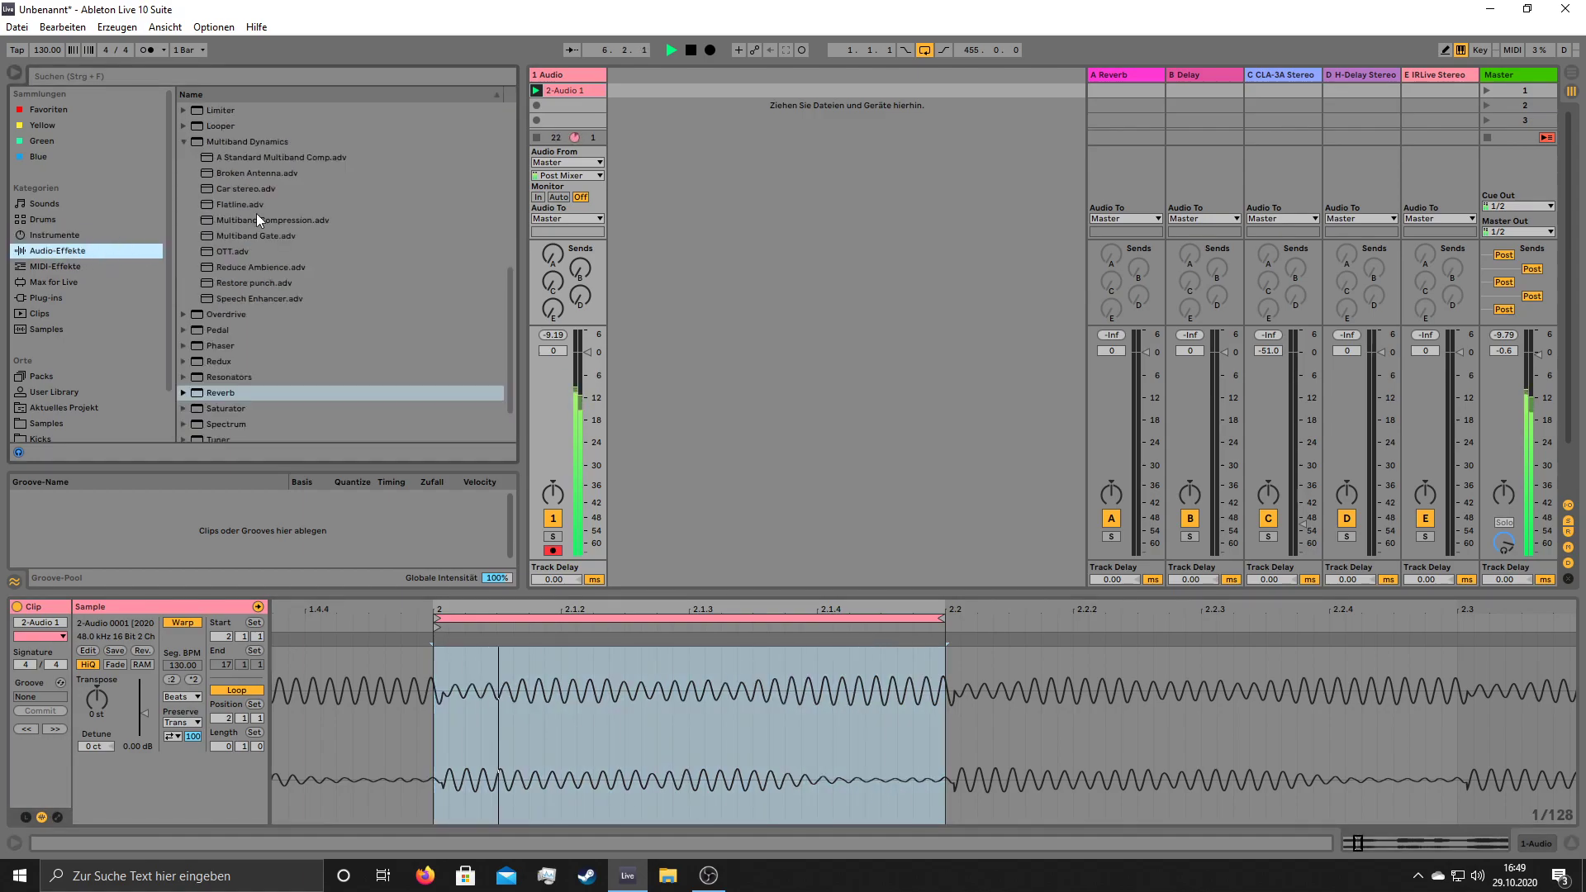
left_click(237, 318)
double_click(238, 319)
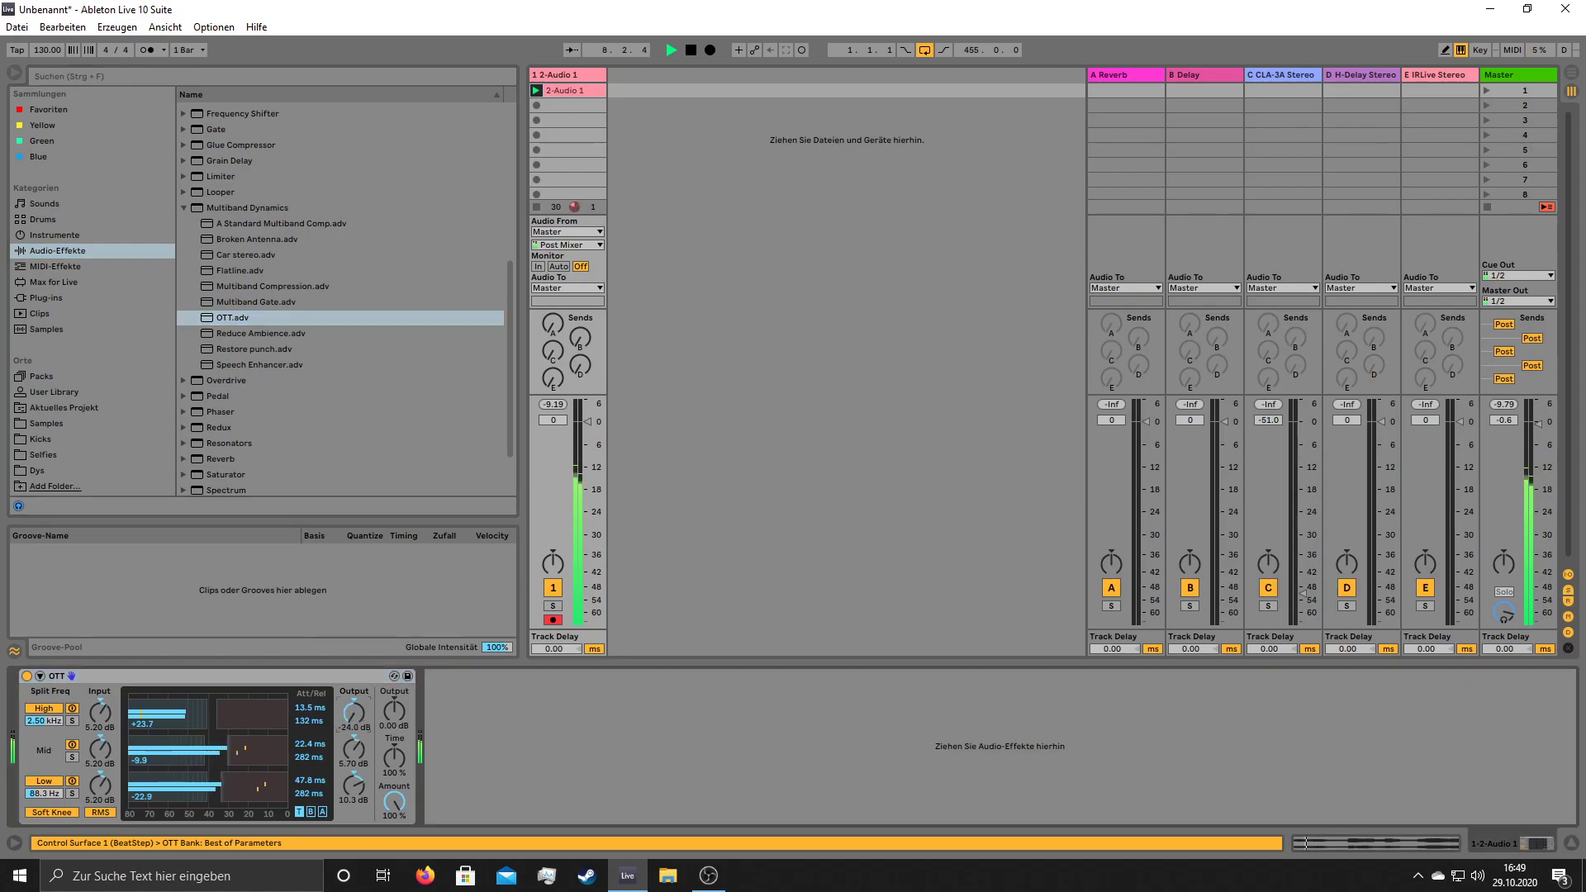
left_click_drag(355, 787, 355, 768)
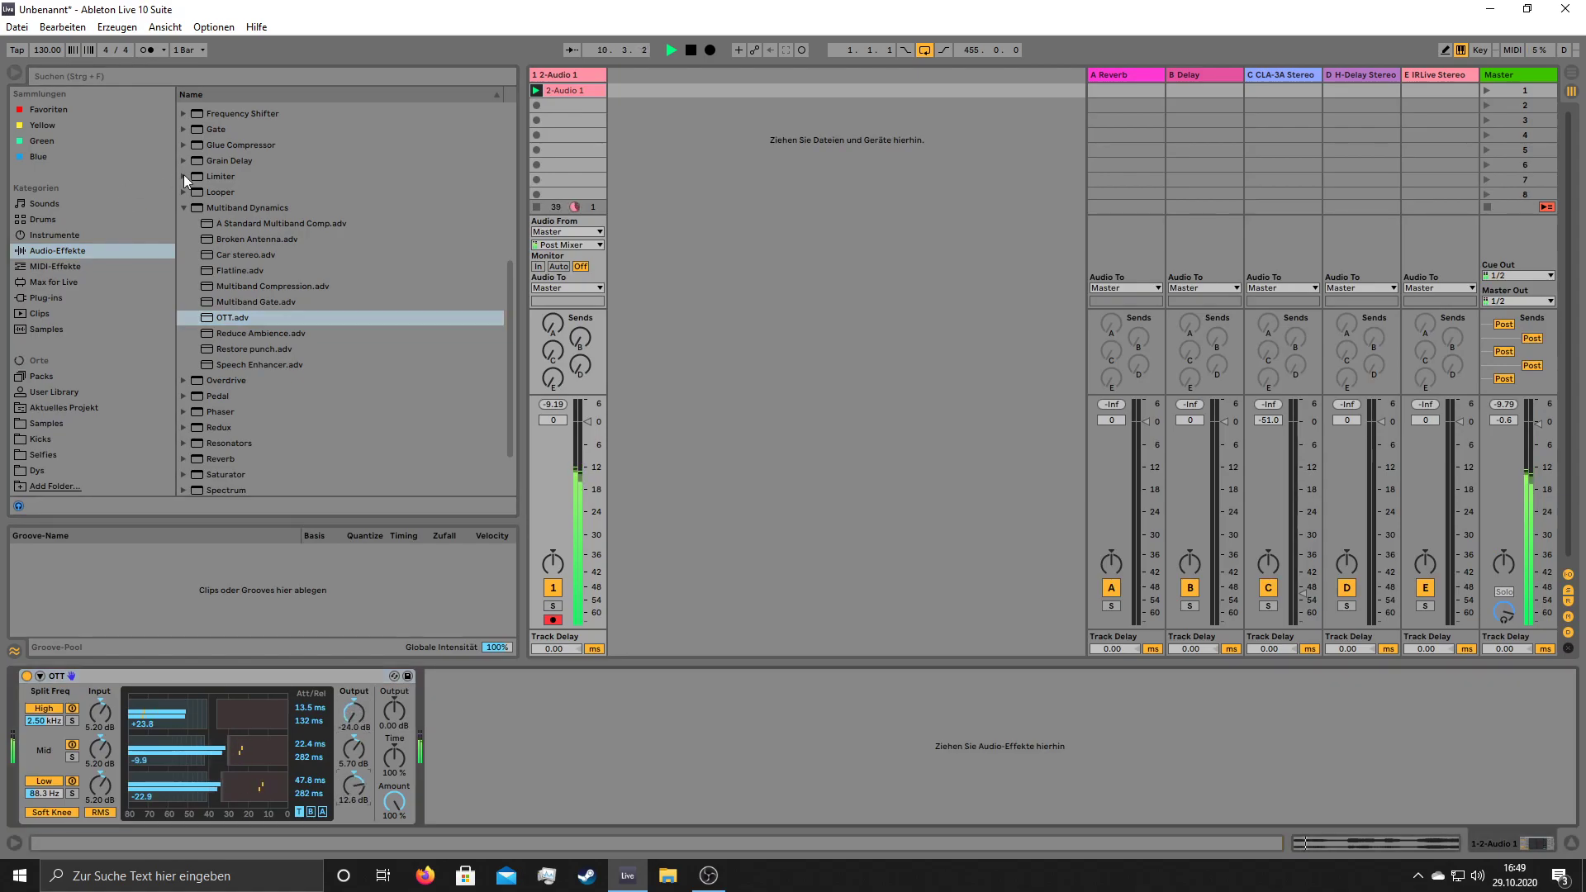
- Add Drum Buss after OTT and set its Boom to 14 %
left_click(183, 207)
scroll(350, 280, "up", 3)
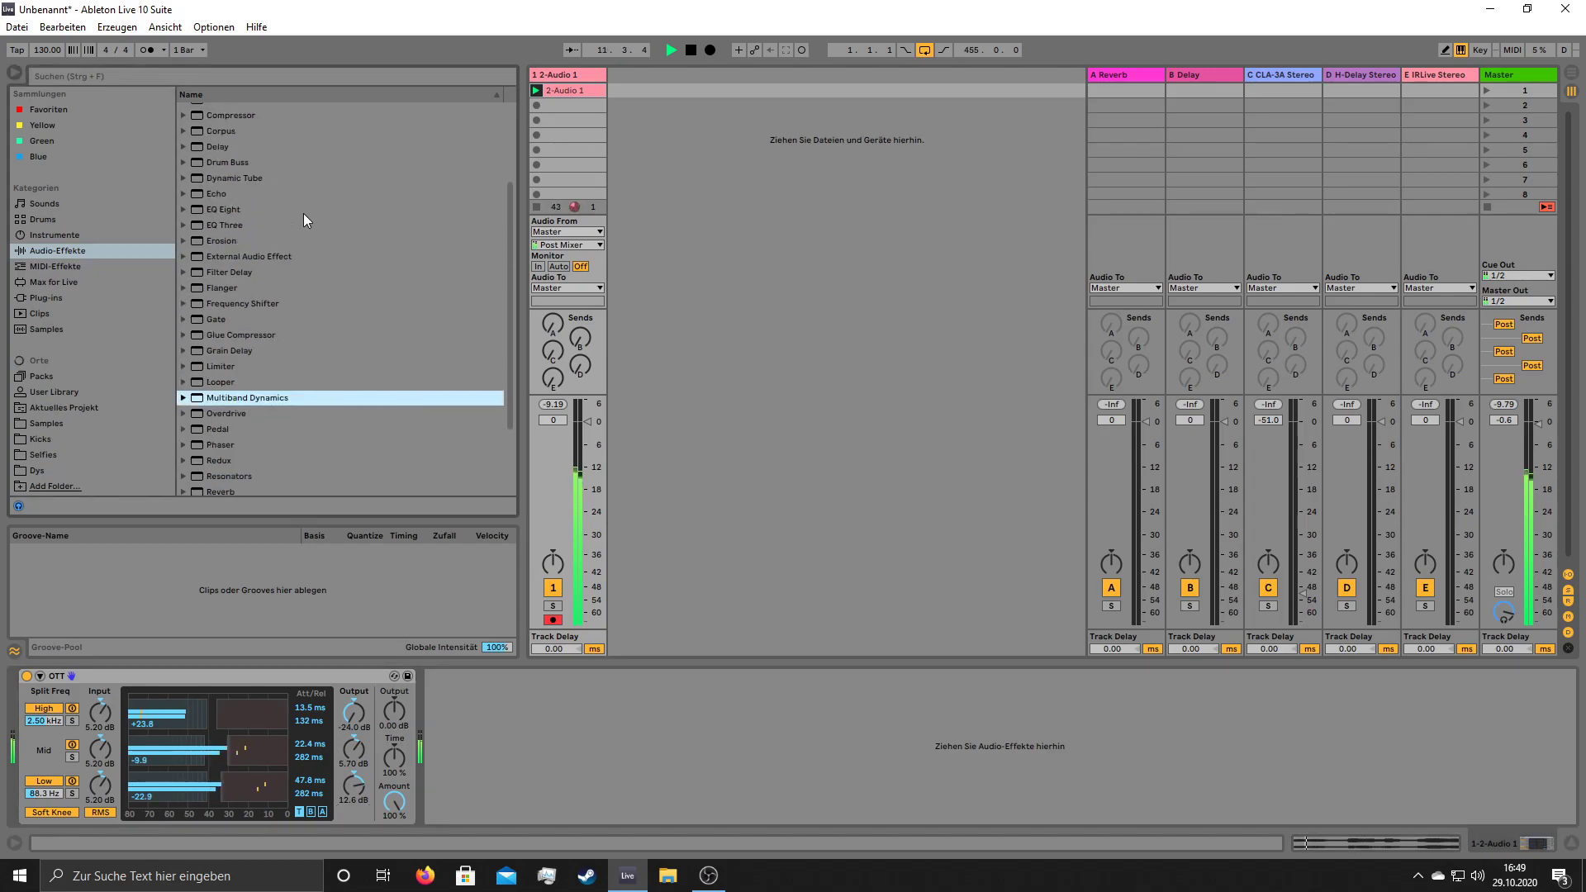
scroll(296, 172, "up", 2)
double_click(220, 195)
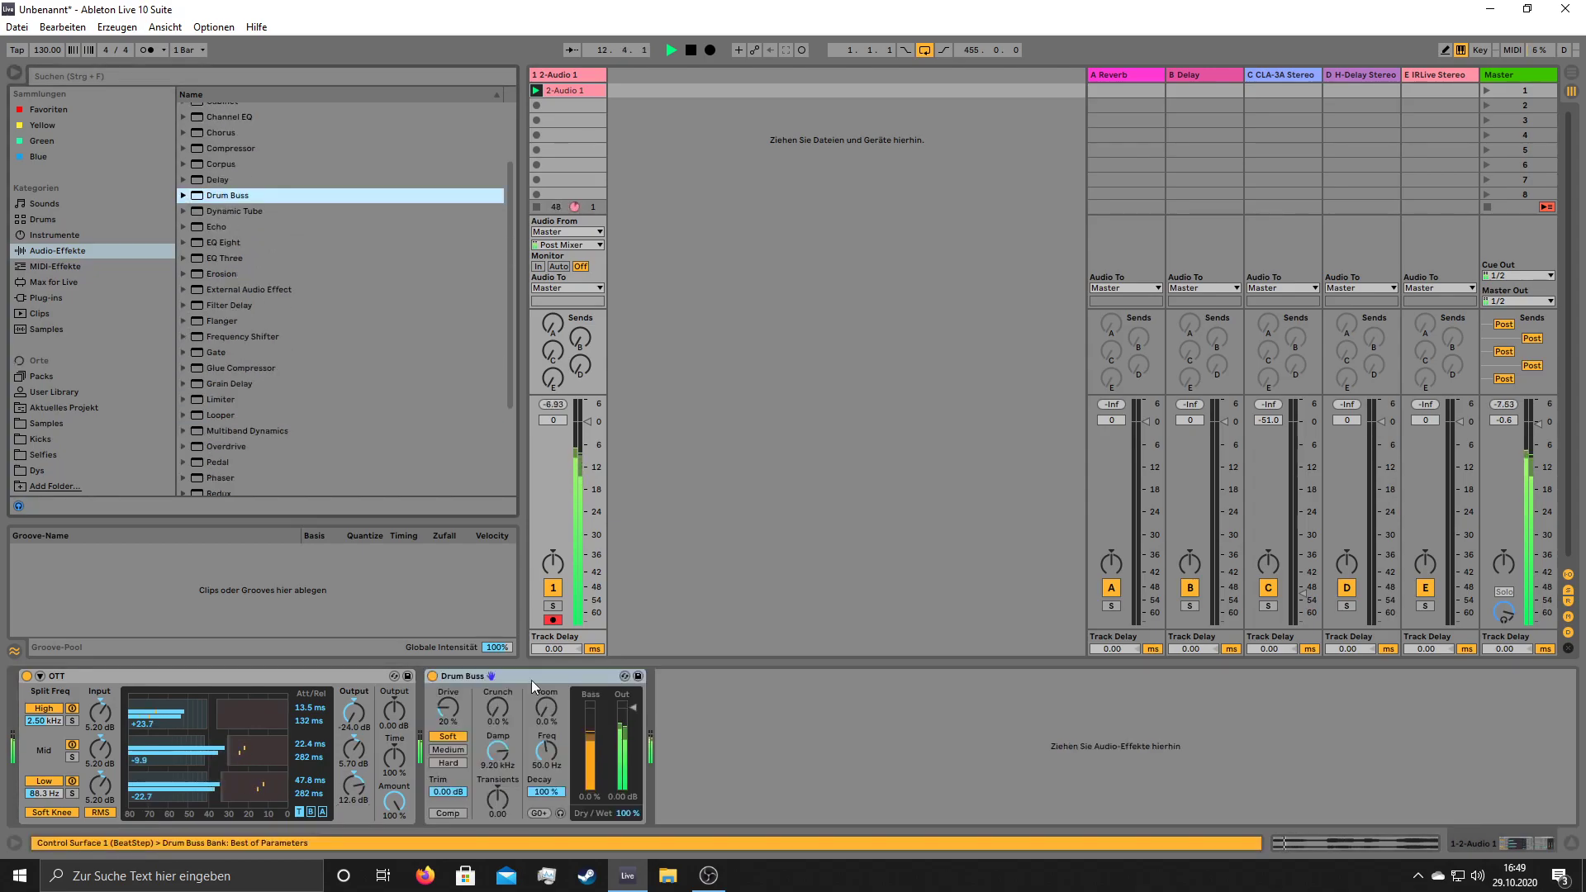
mouse_move(551, 717)
left_mouse_down()
mouse_move(552, 677)
mouse_move(546, 716)
left_mouse_up()
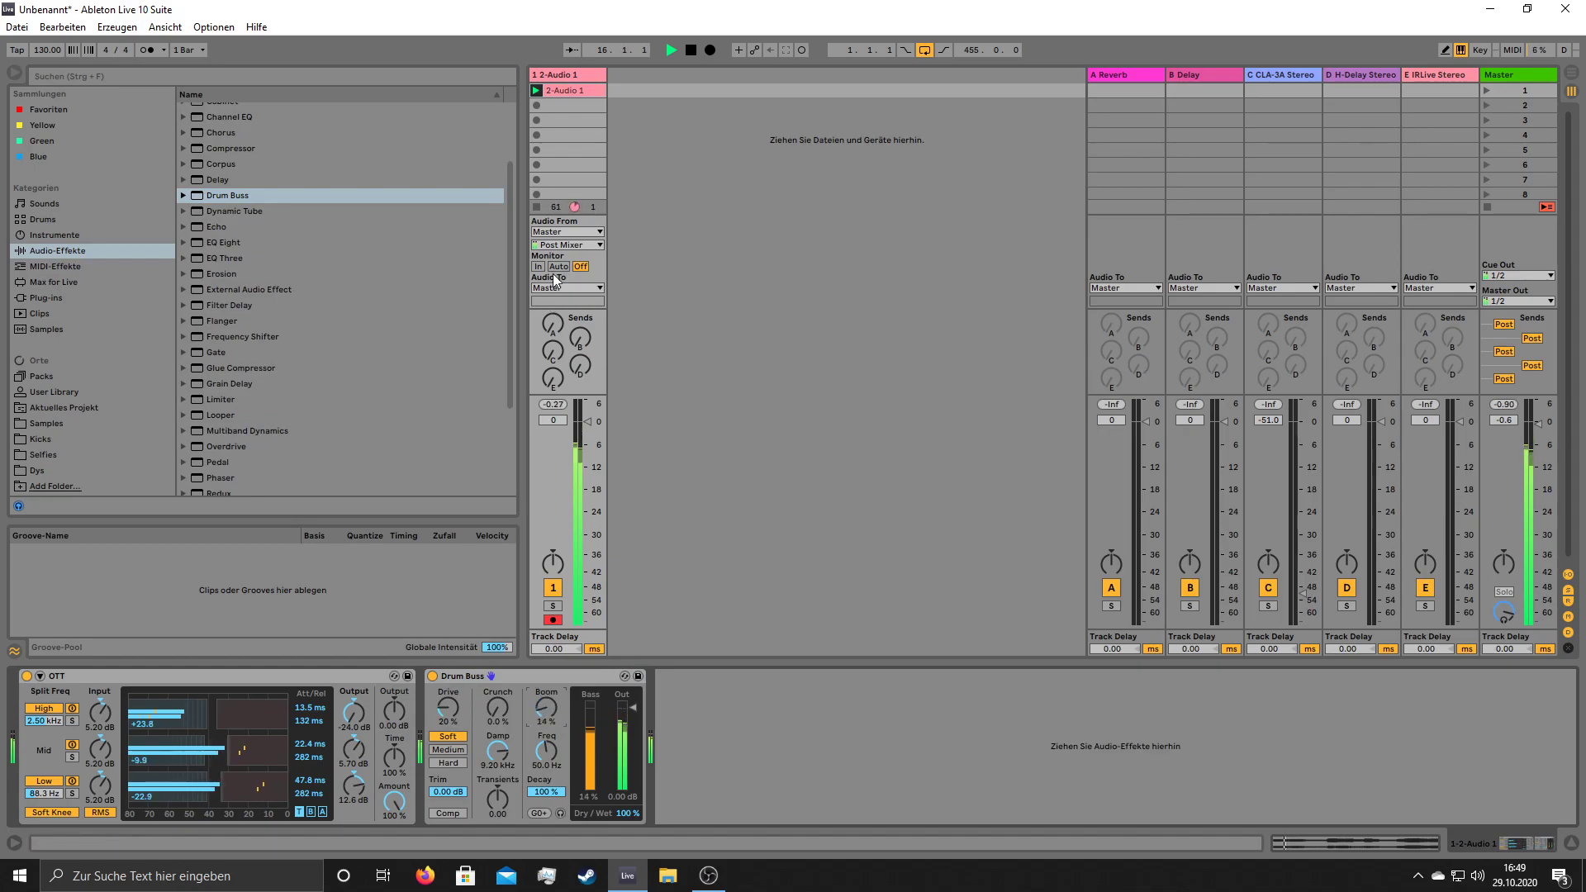
- Move the recorded clip's start marker from the loop's beginning to a little past 2.1.4
left_click(567, 93)
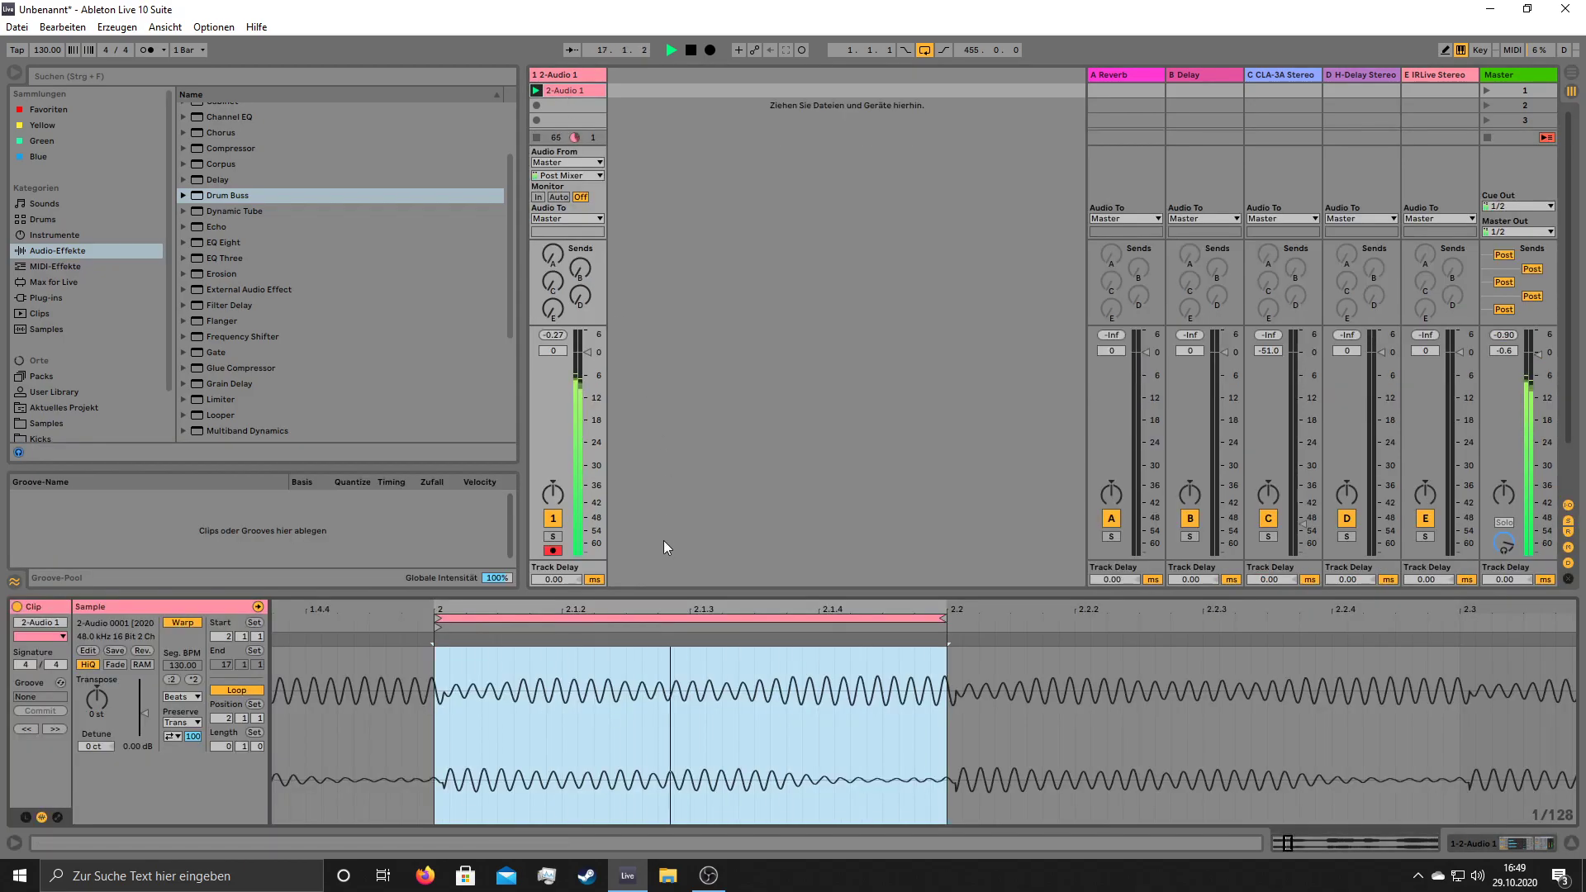
mouse_move(439, 628)
left_mouse_down()
mouse_move(911, 655)
mouse_move(858, 658)
mouse_move(888, 622)
left_mouse_up()
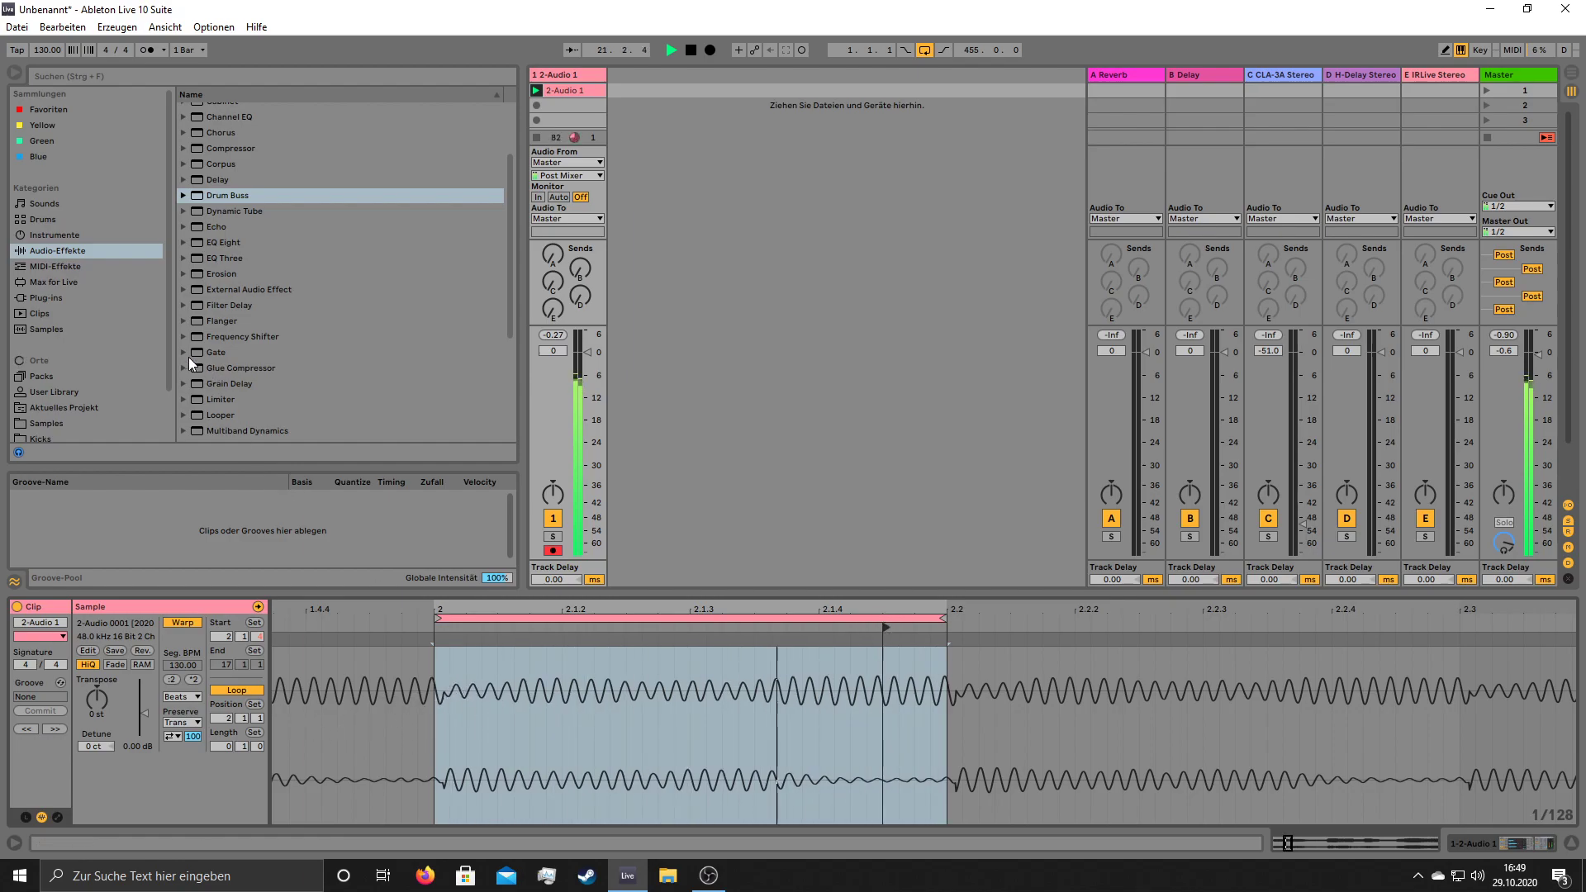
- Browse the Samples folder to the Sensor Waves KICK single samples and open 808 STYLE, Group 01
scroll(96, 291, "down", 2)
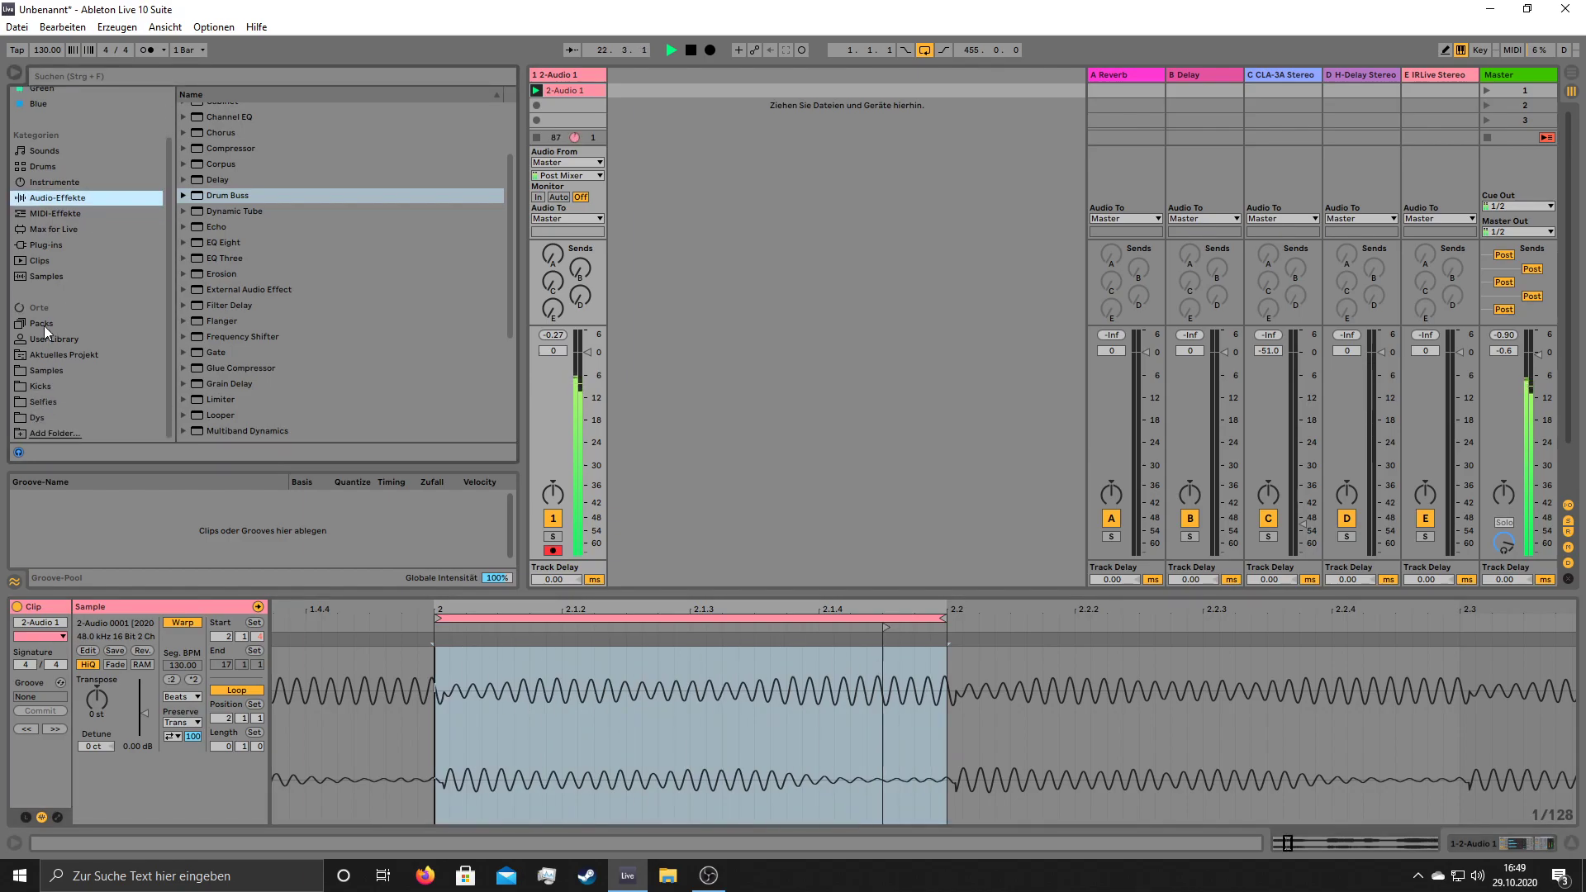
left_click(26, 366)
scroll(264, 297, "down", 6)
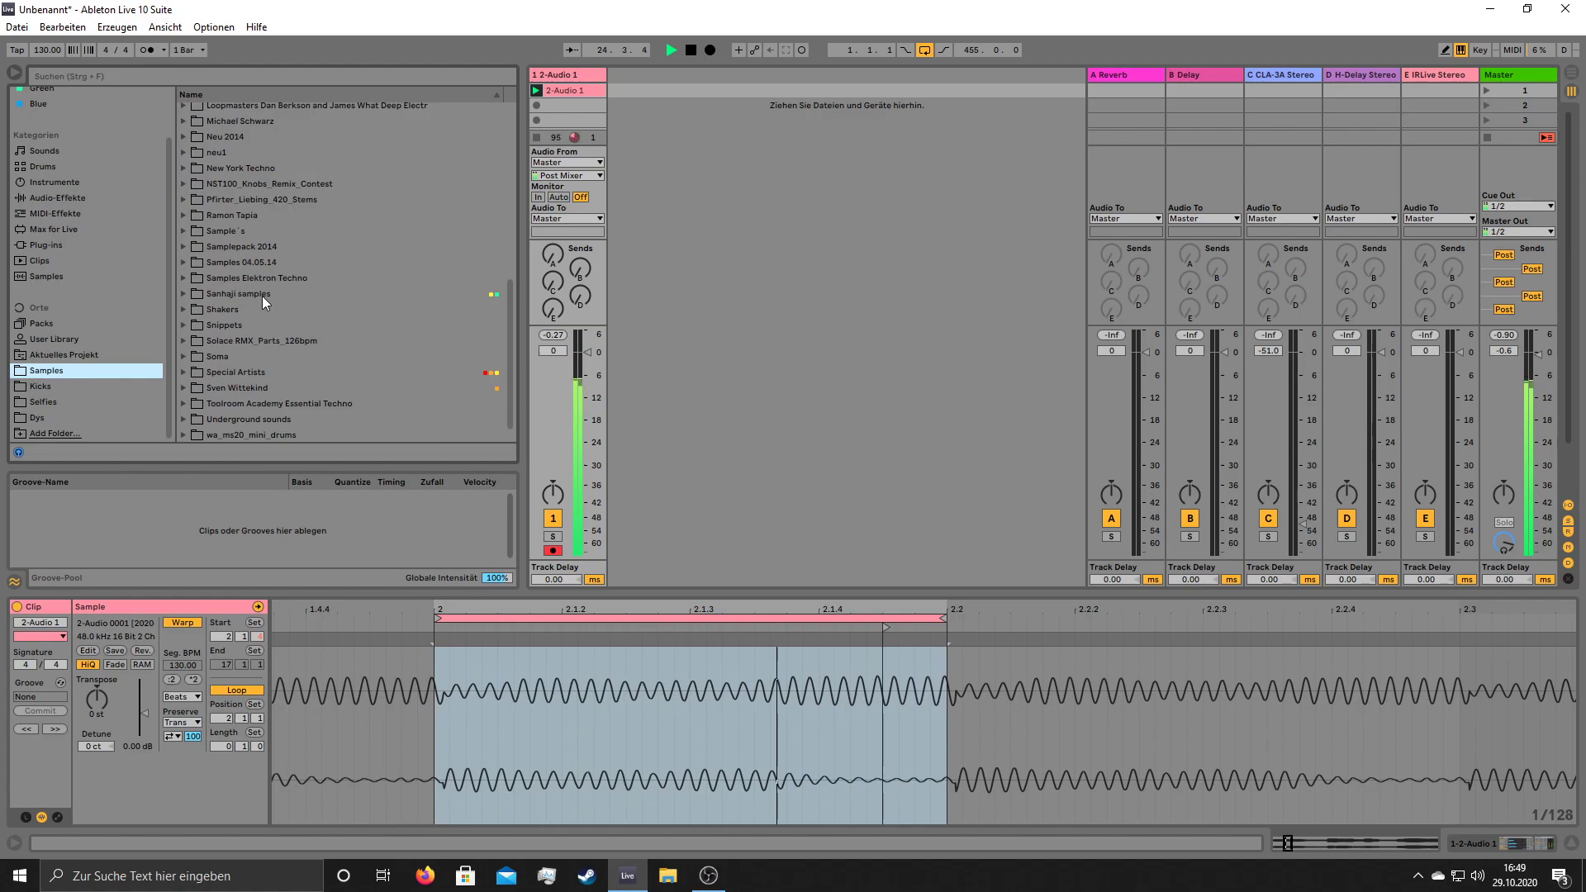
left_click(261, 294)
left_click(336, 320)
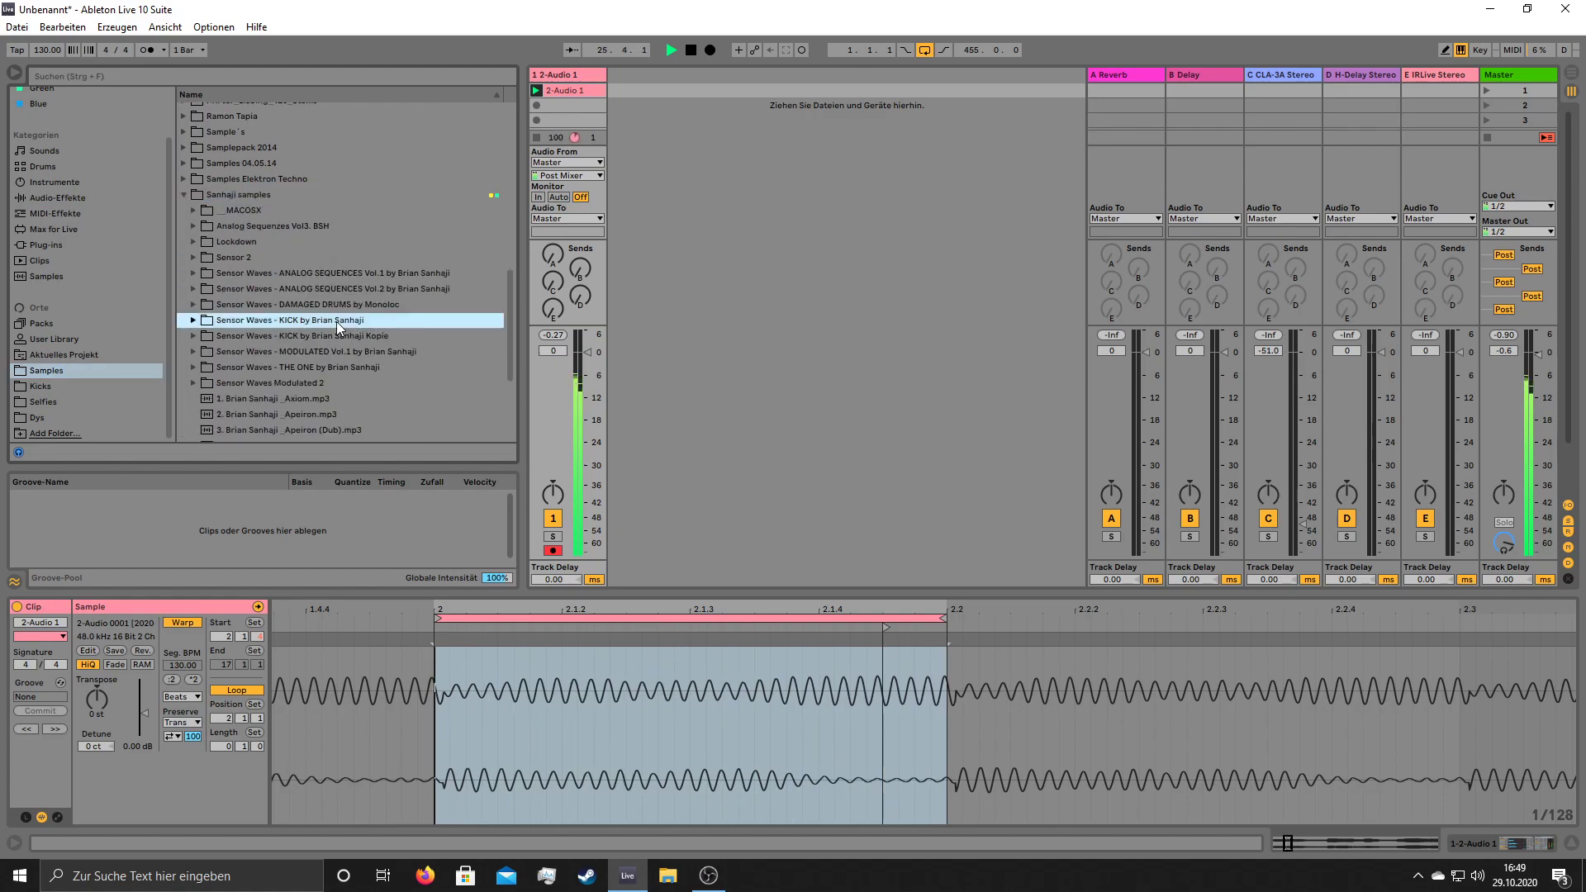
left_click(242, 285)
scroll(350, 294, "down", 2)
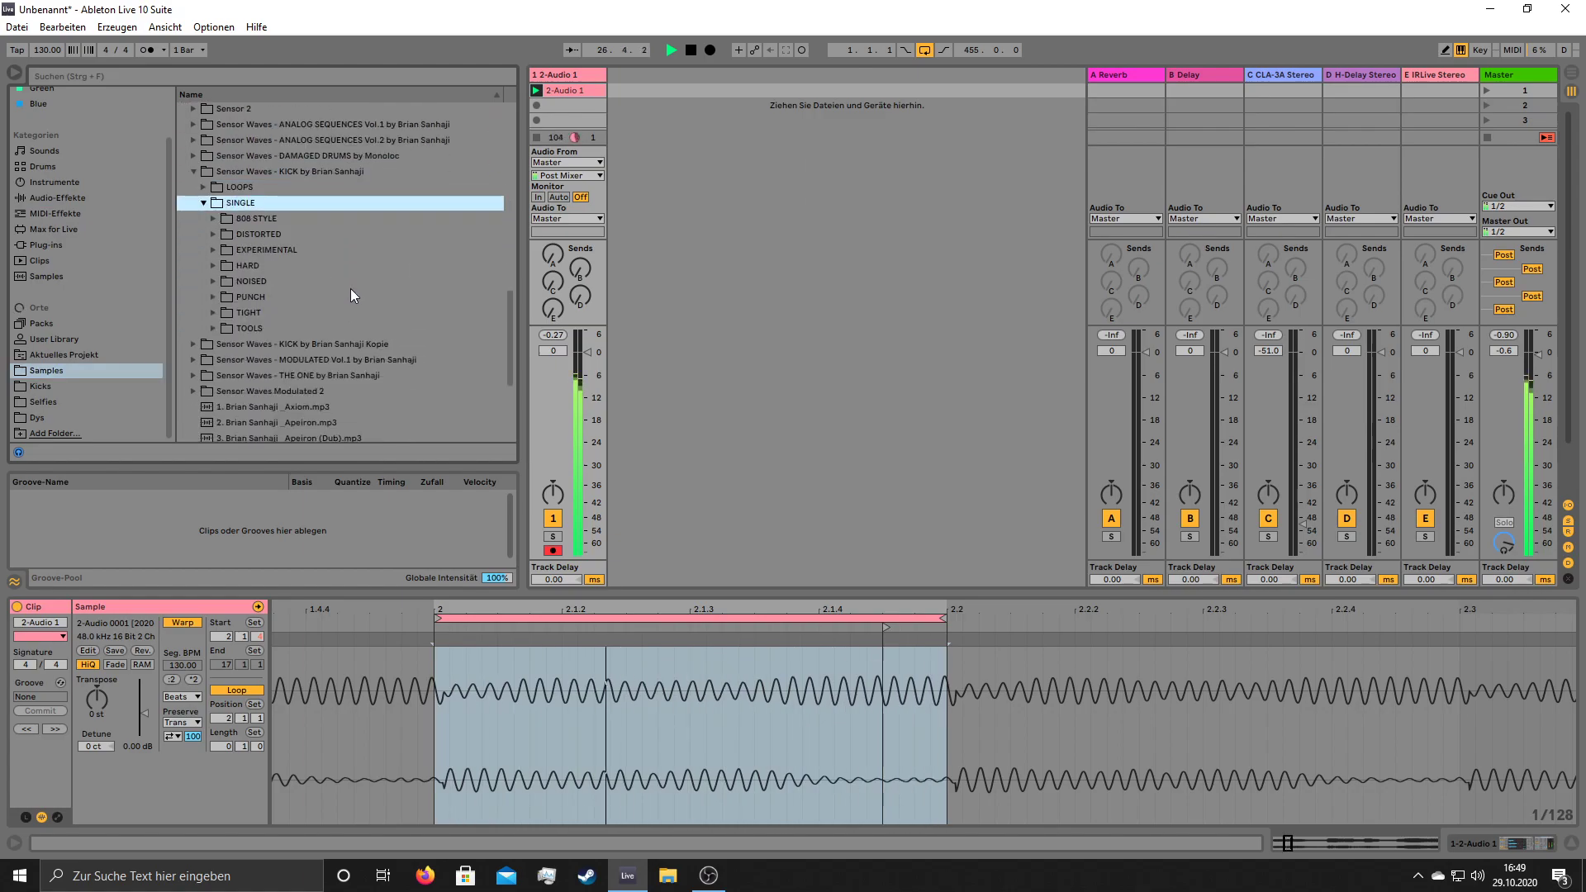
left_click(286, 218)
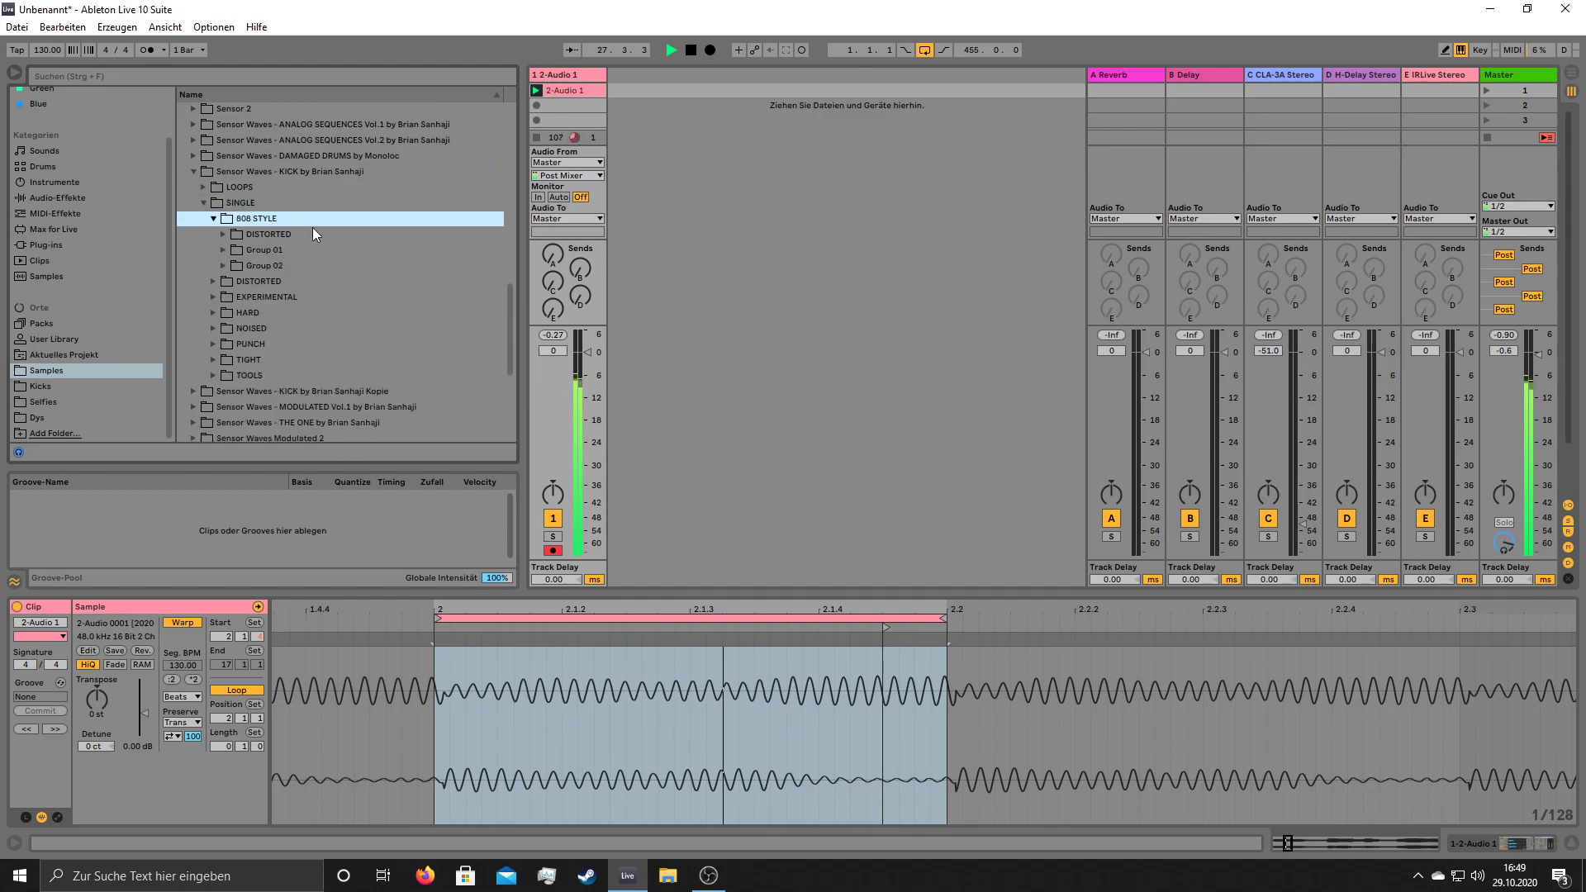
left_click(279, 253)
- Preview the 808-style kick samples G01_02 to G01_04 and reselect SW09_KICK_SINGLE_808Style_G01_03.wav
left_click(358, 281)
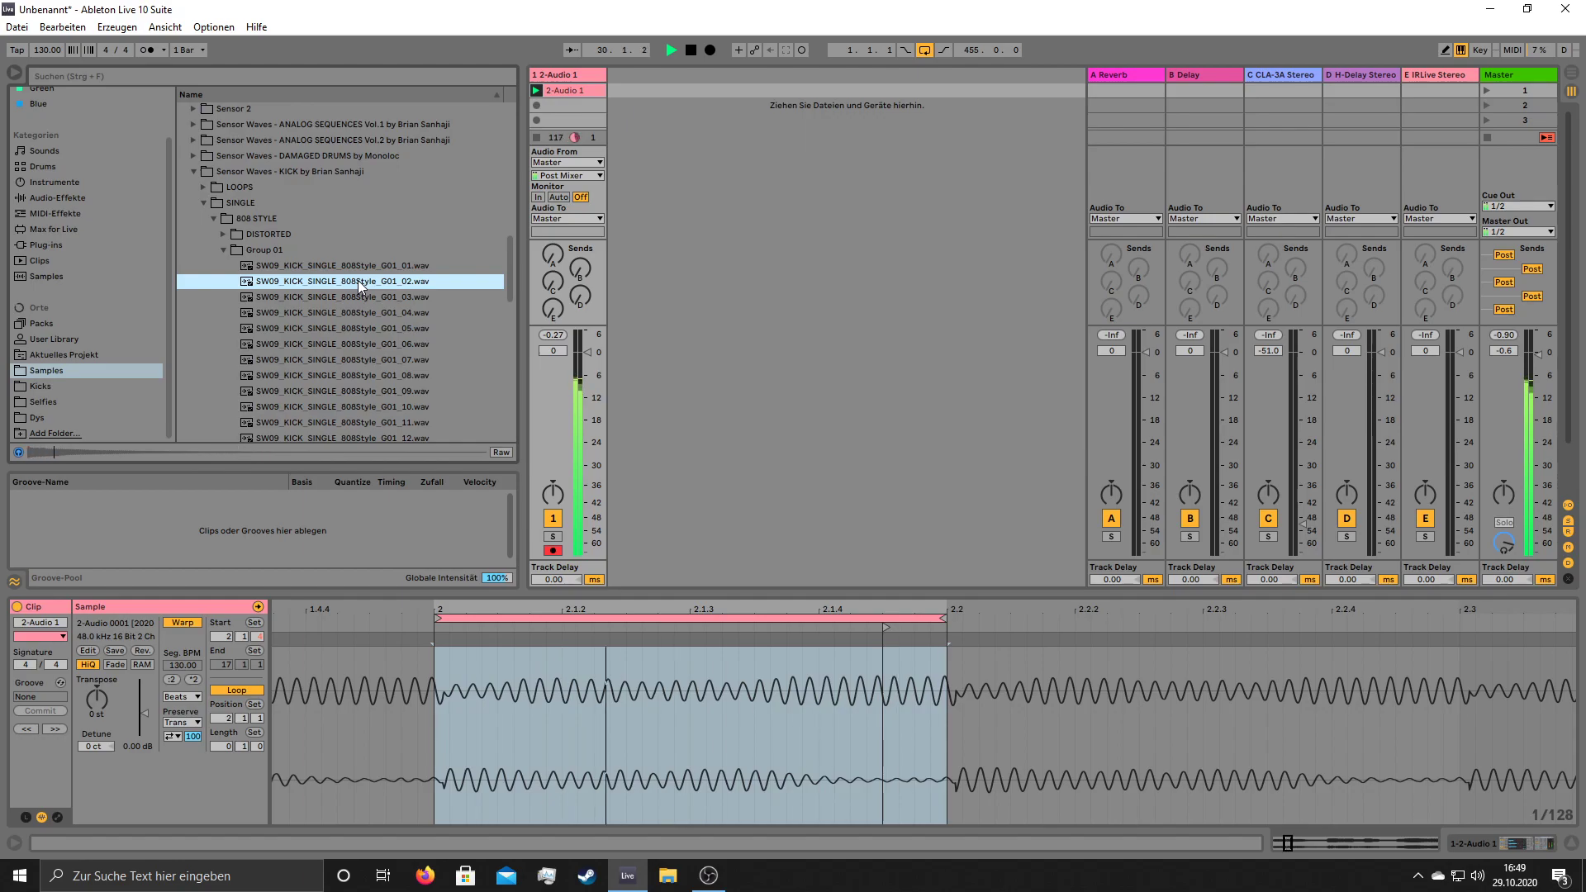
key("Down")
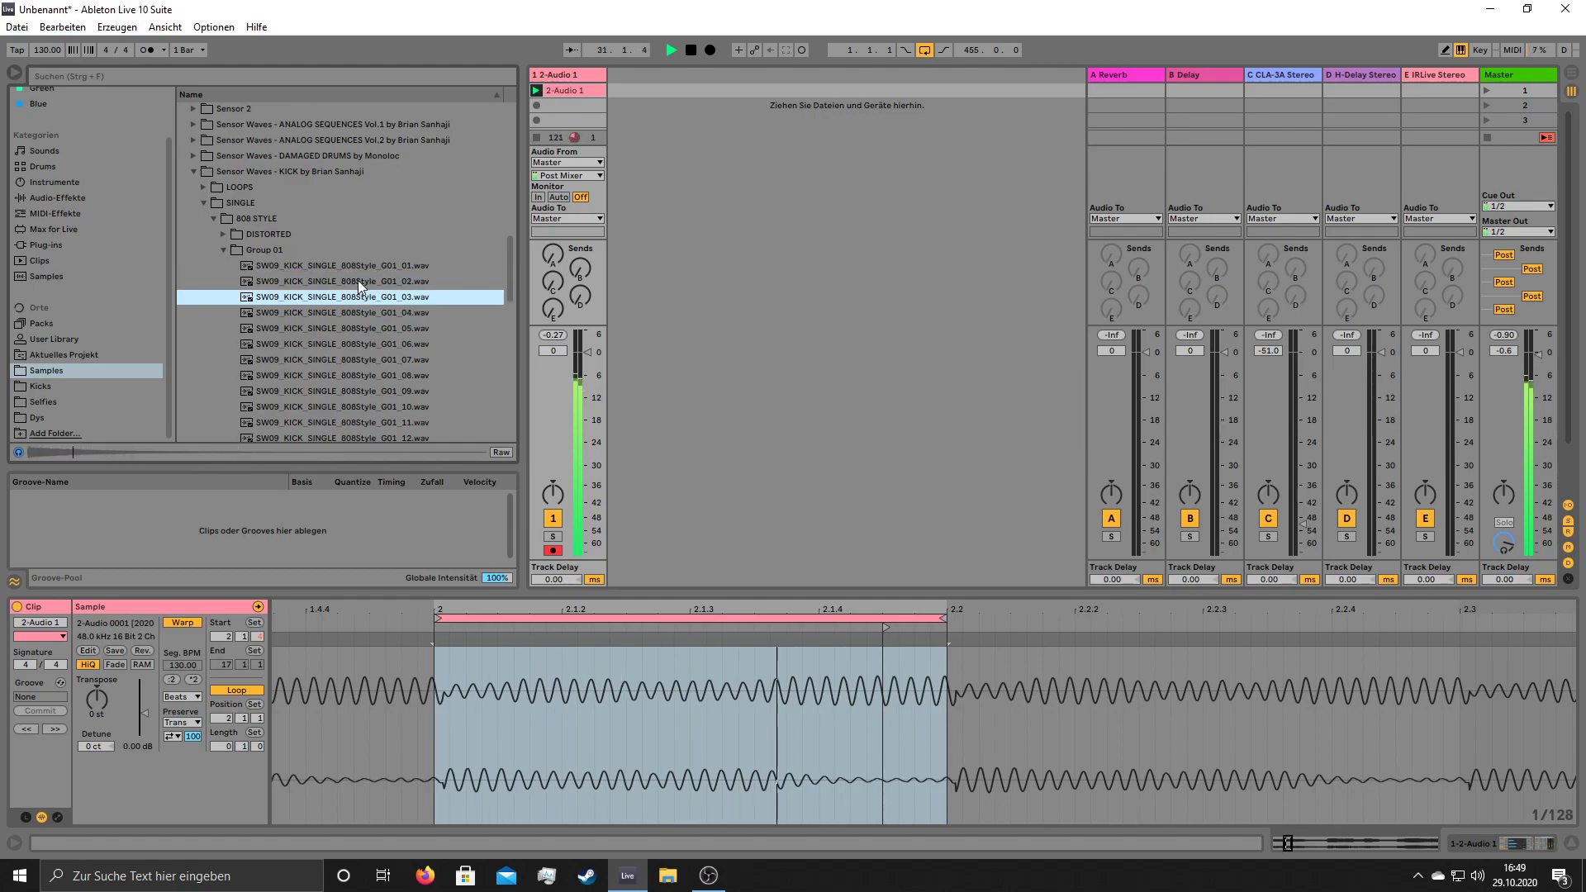
key("Down")
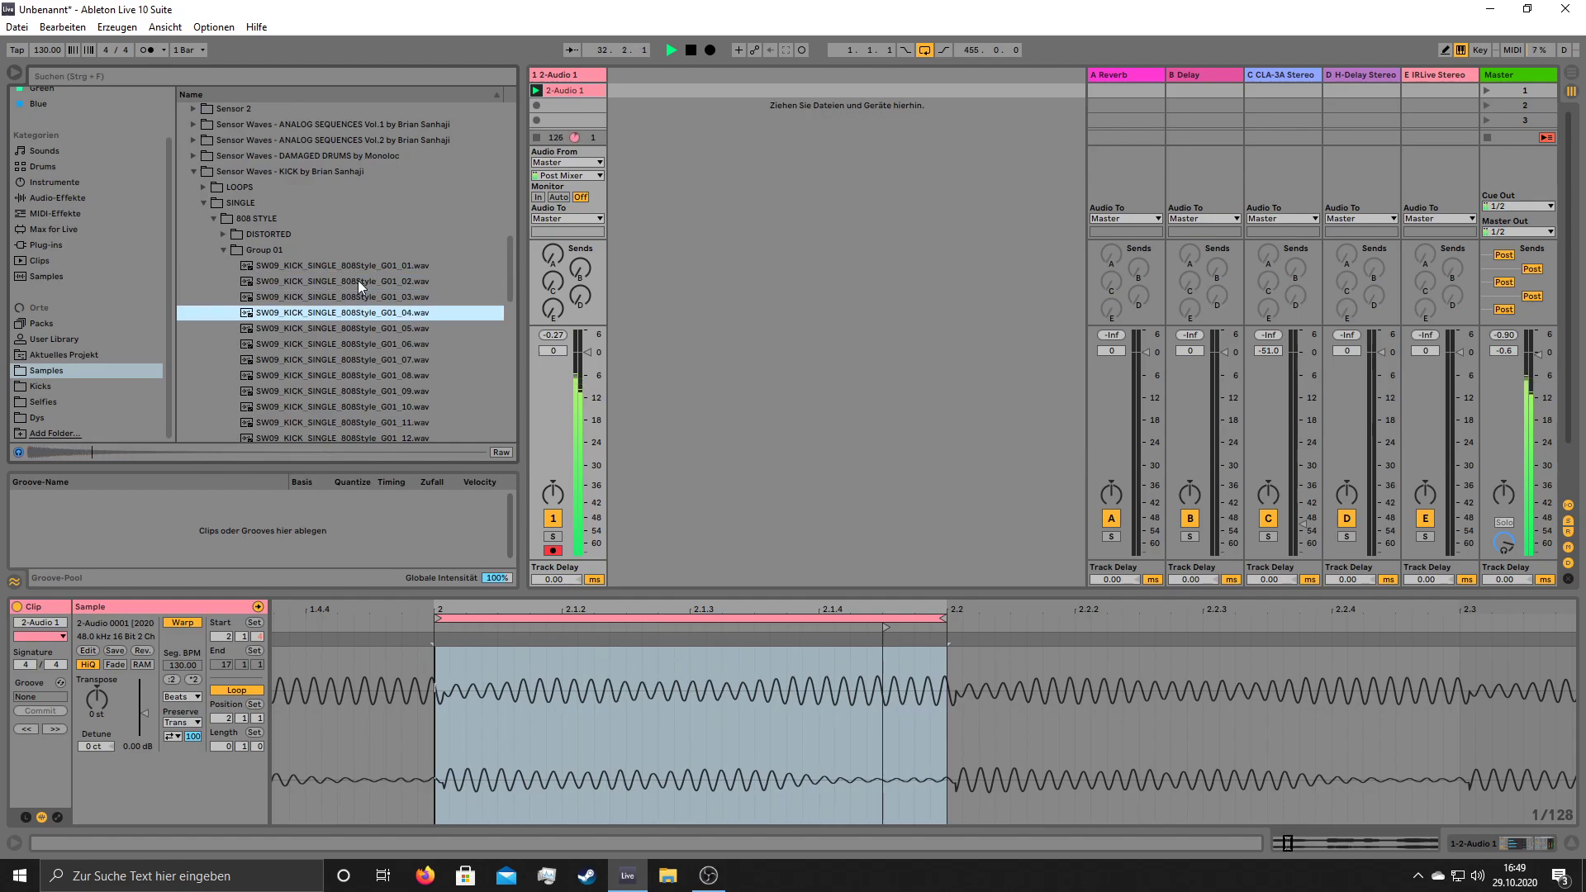
key("Up")
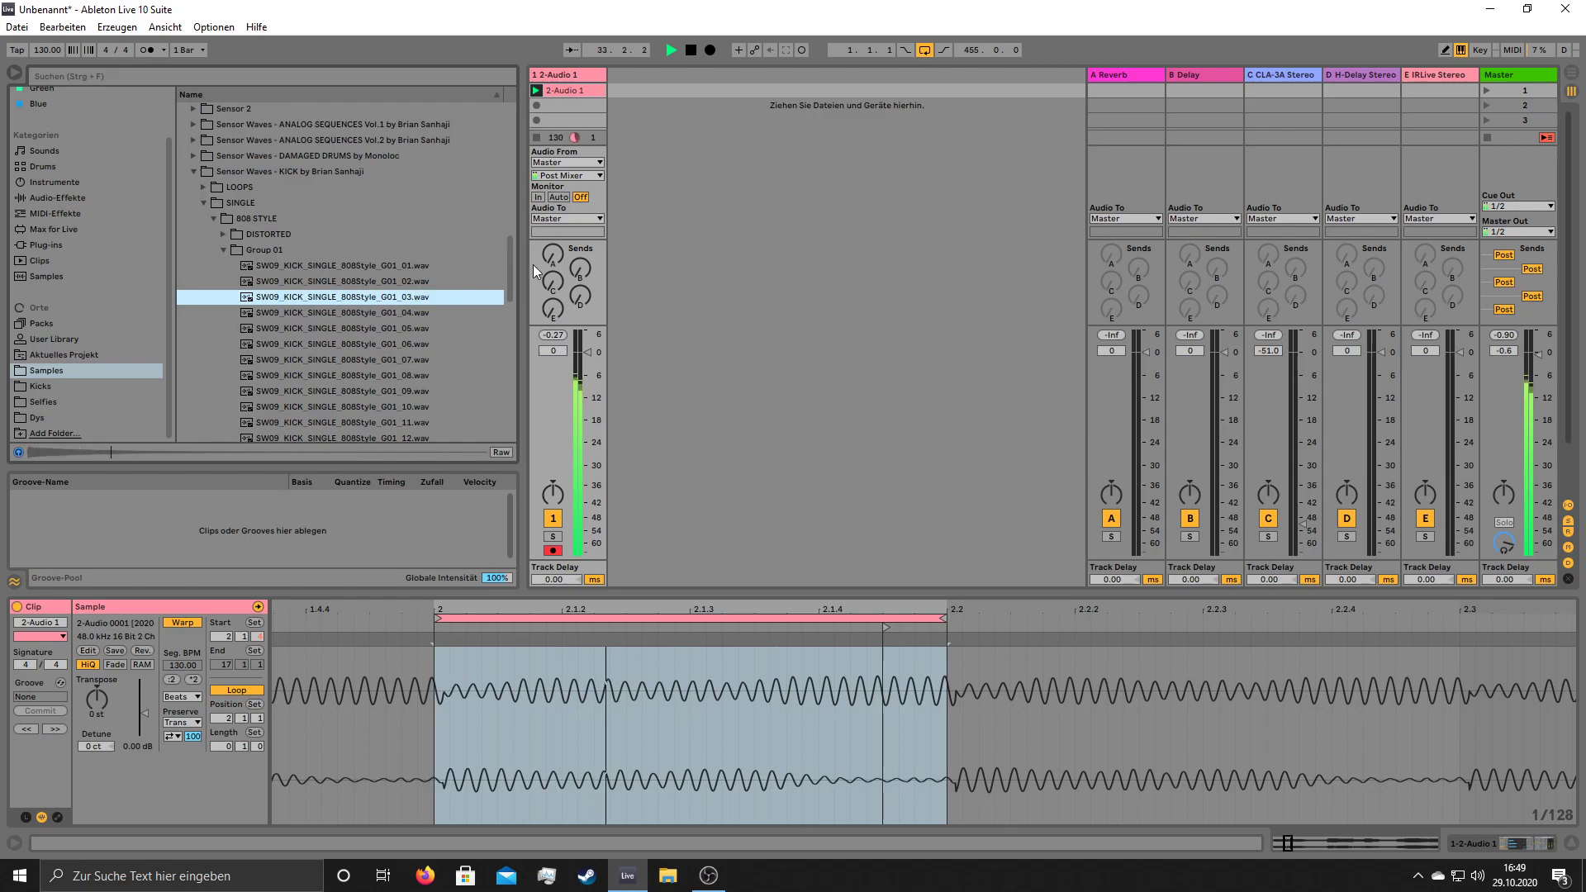
- Insert a second audio track and load the kick SW09_KICK_SINGLE_808Style_G01_03.wav into its first slot
right_click(637, 121)
left_click(657, 129)
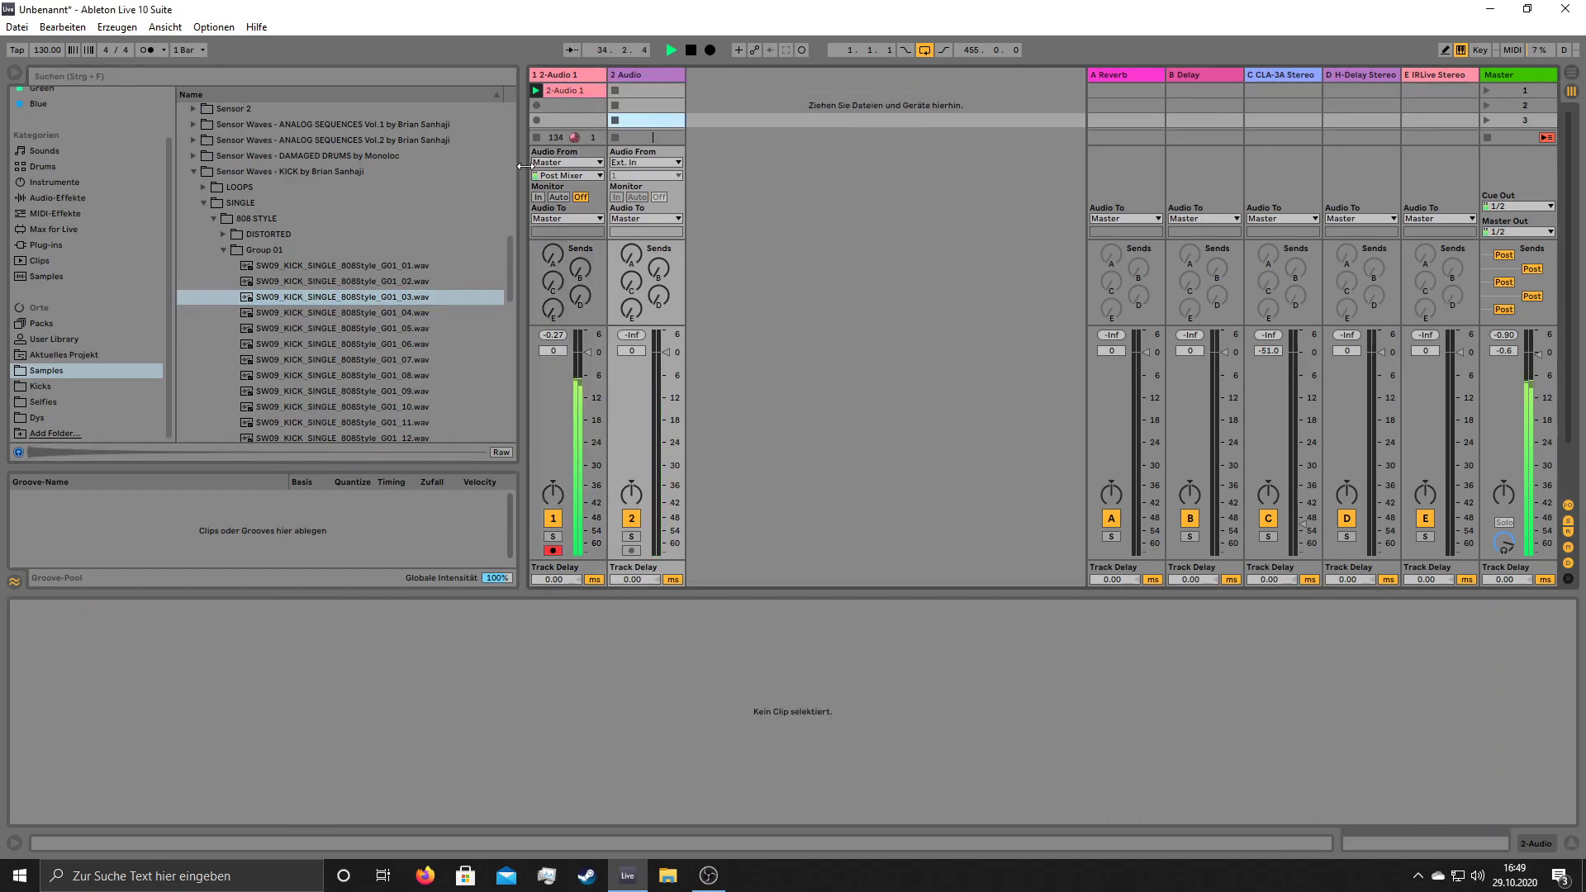
left_click_drag(319, 302, 642, 96)
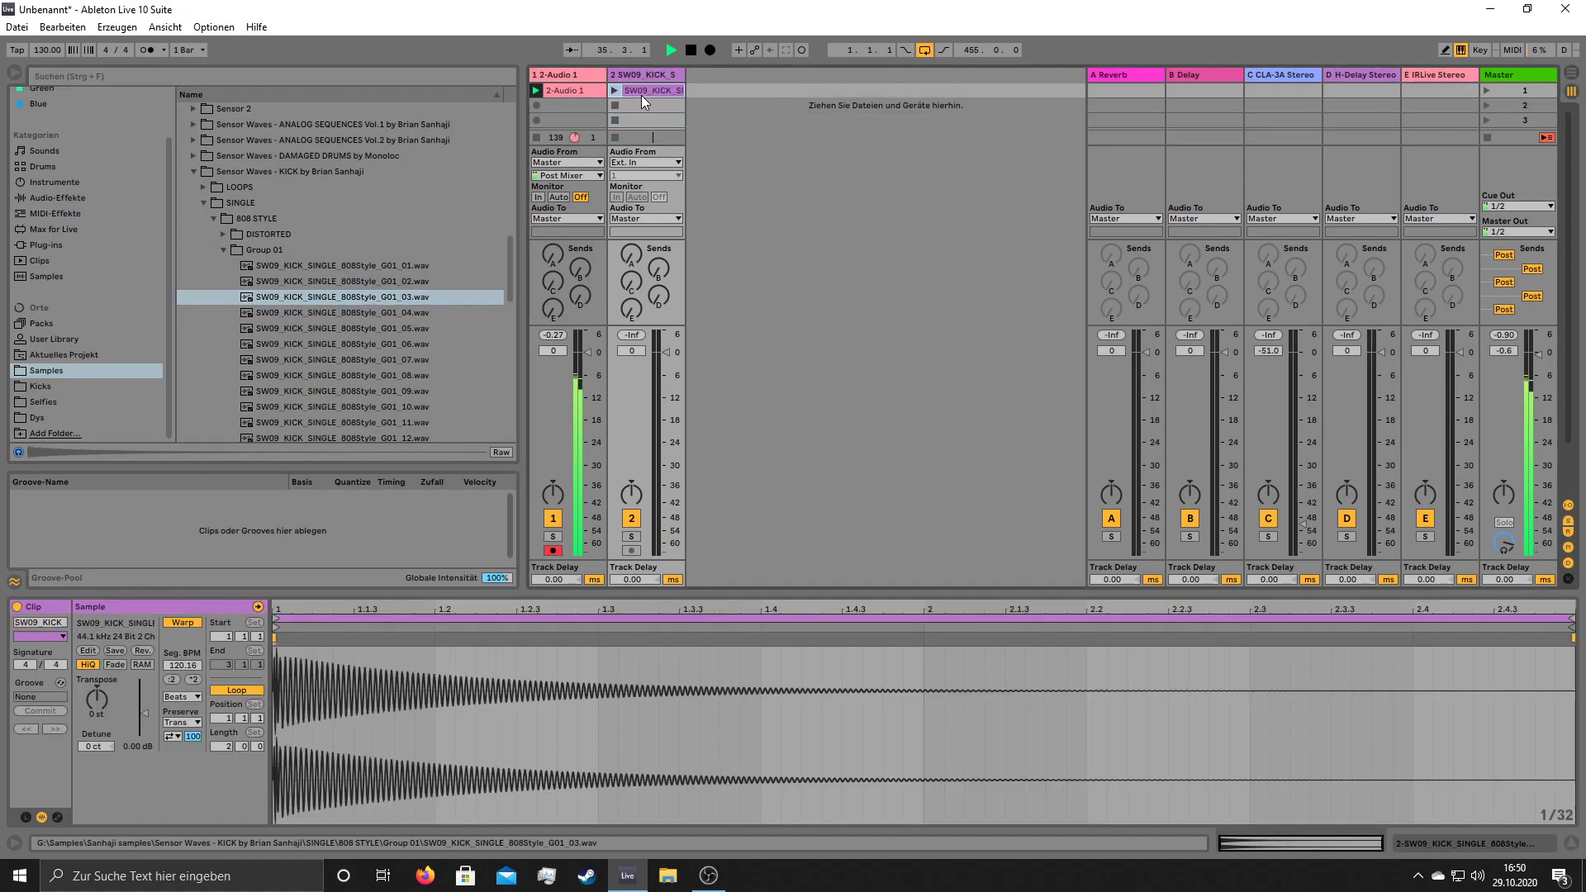
- Set the kick clip's loop length to one bar, then launch it with the track volume lowered to -22.3 dB
left_click(226, 745)
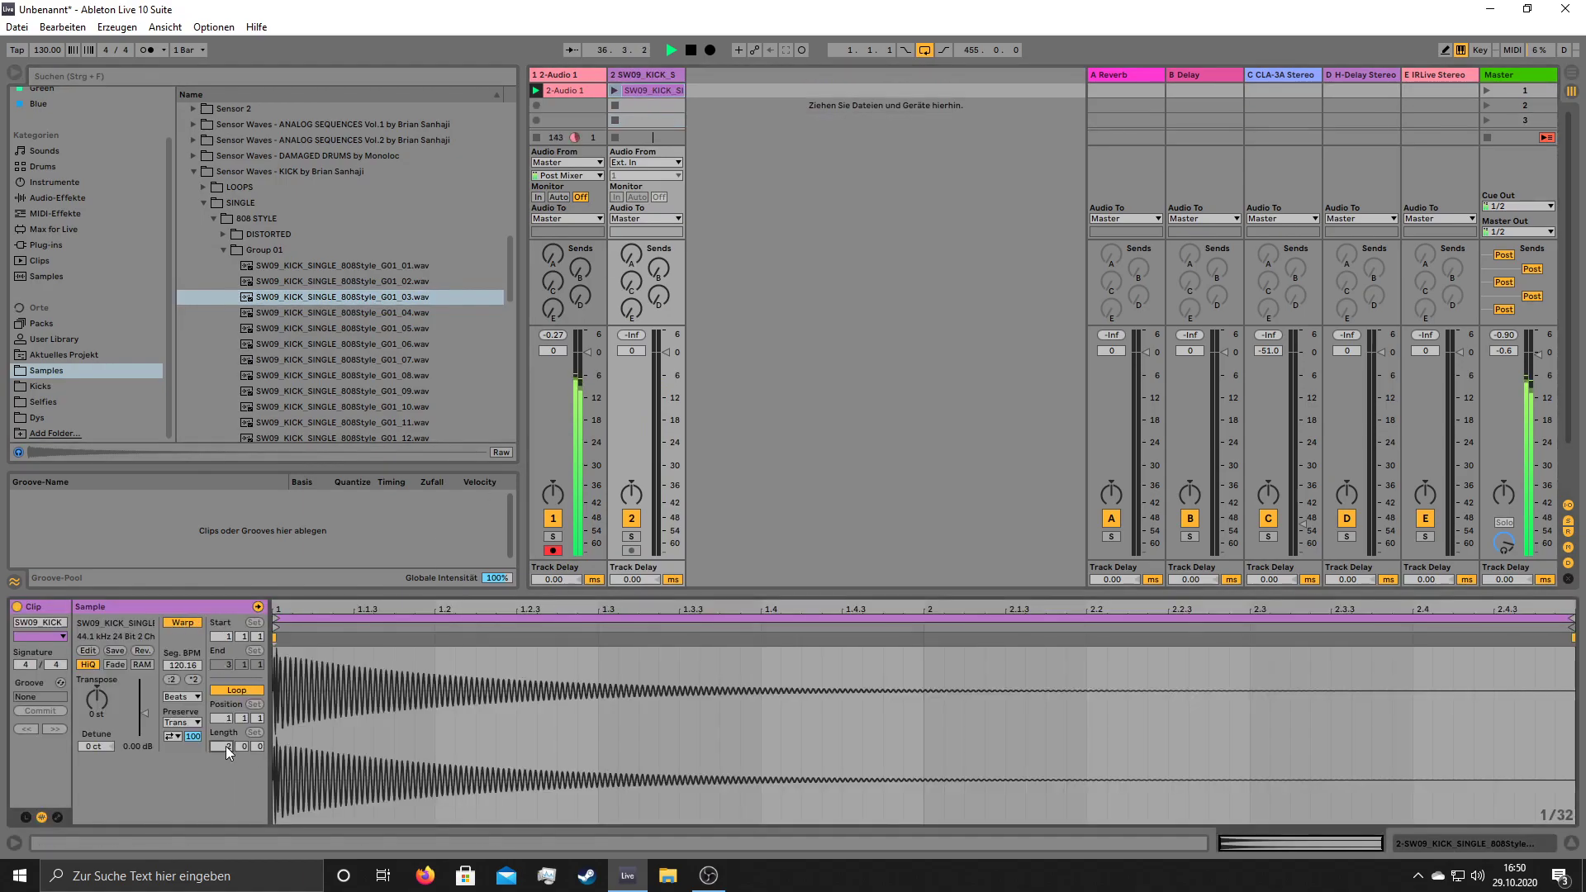
type("1")
key("Return")
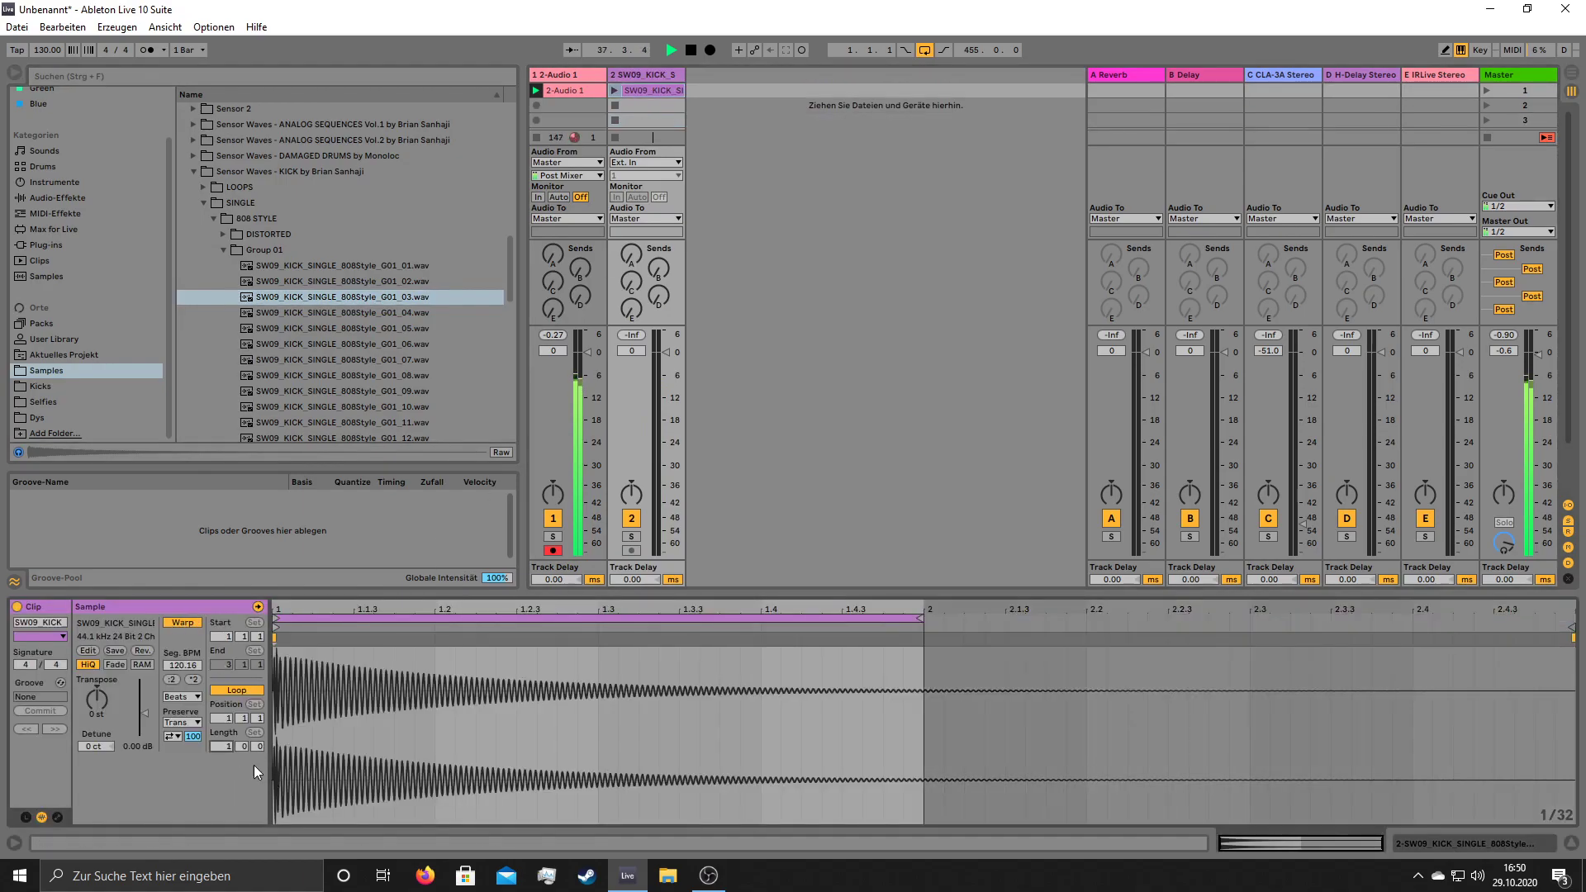
left_click_drag(658, 407, 658, 442)
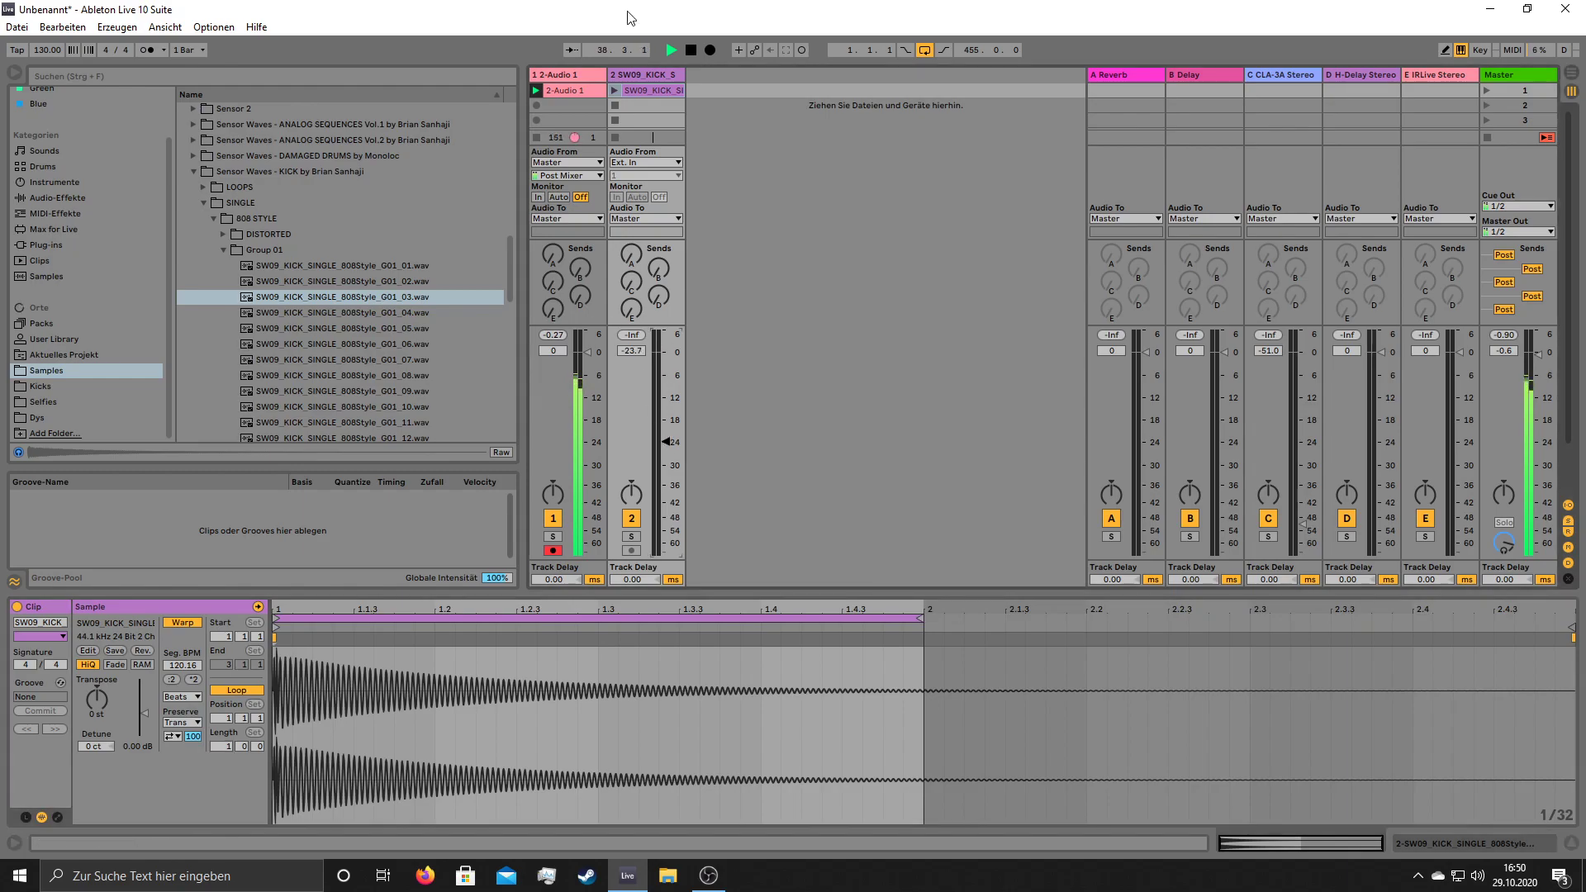
left_click(615, 91)
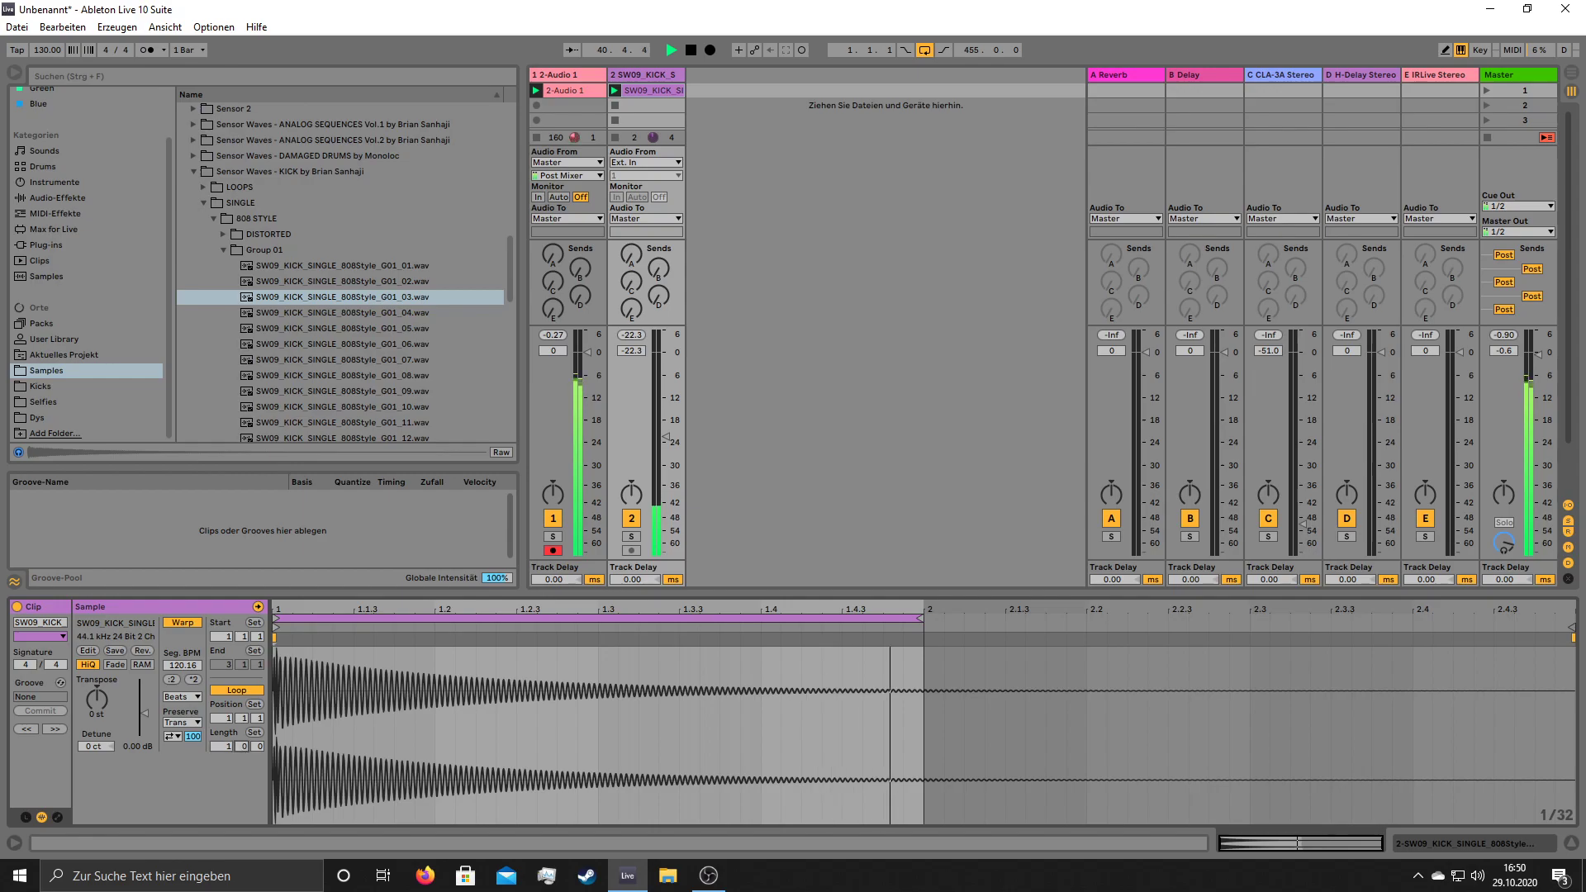
- Shorten the kick clip's loop to one beat and raise its track volume to -2.0 dB
left_click_drag(242, 746, 242, 768)
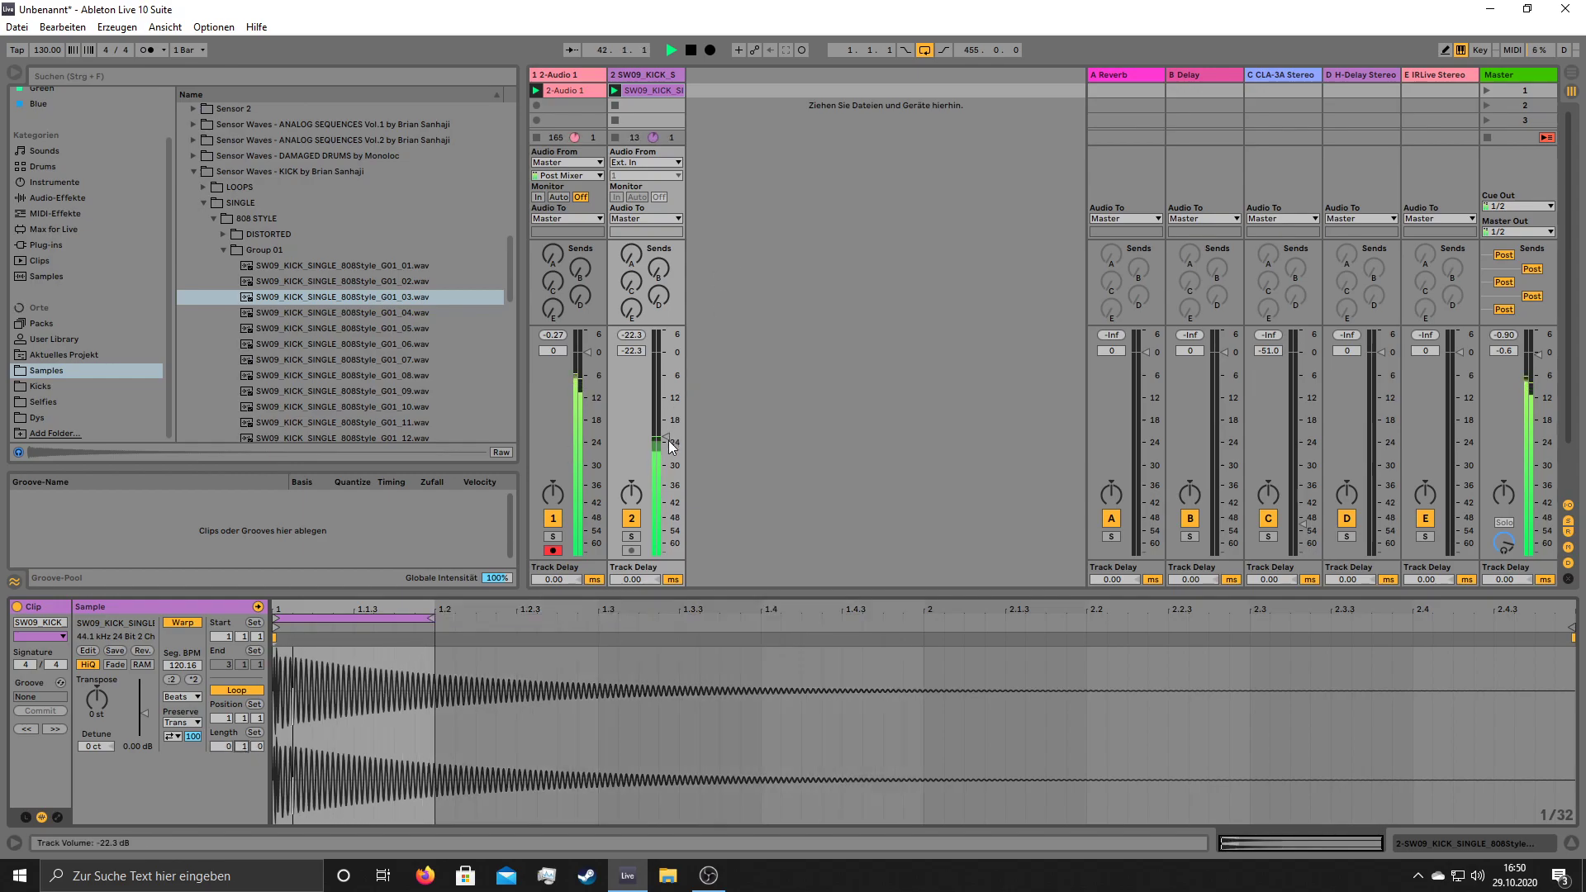
left_click_drag(667, 438, 666, 377)
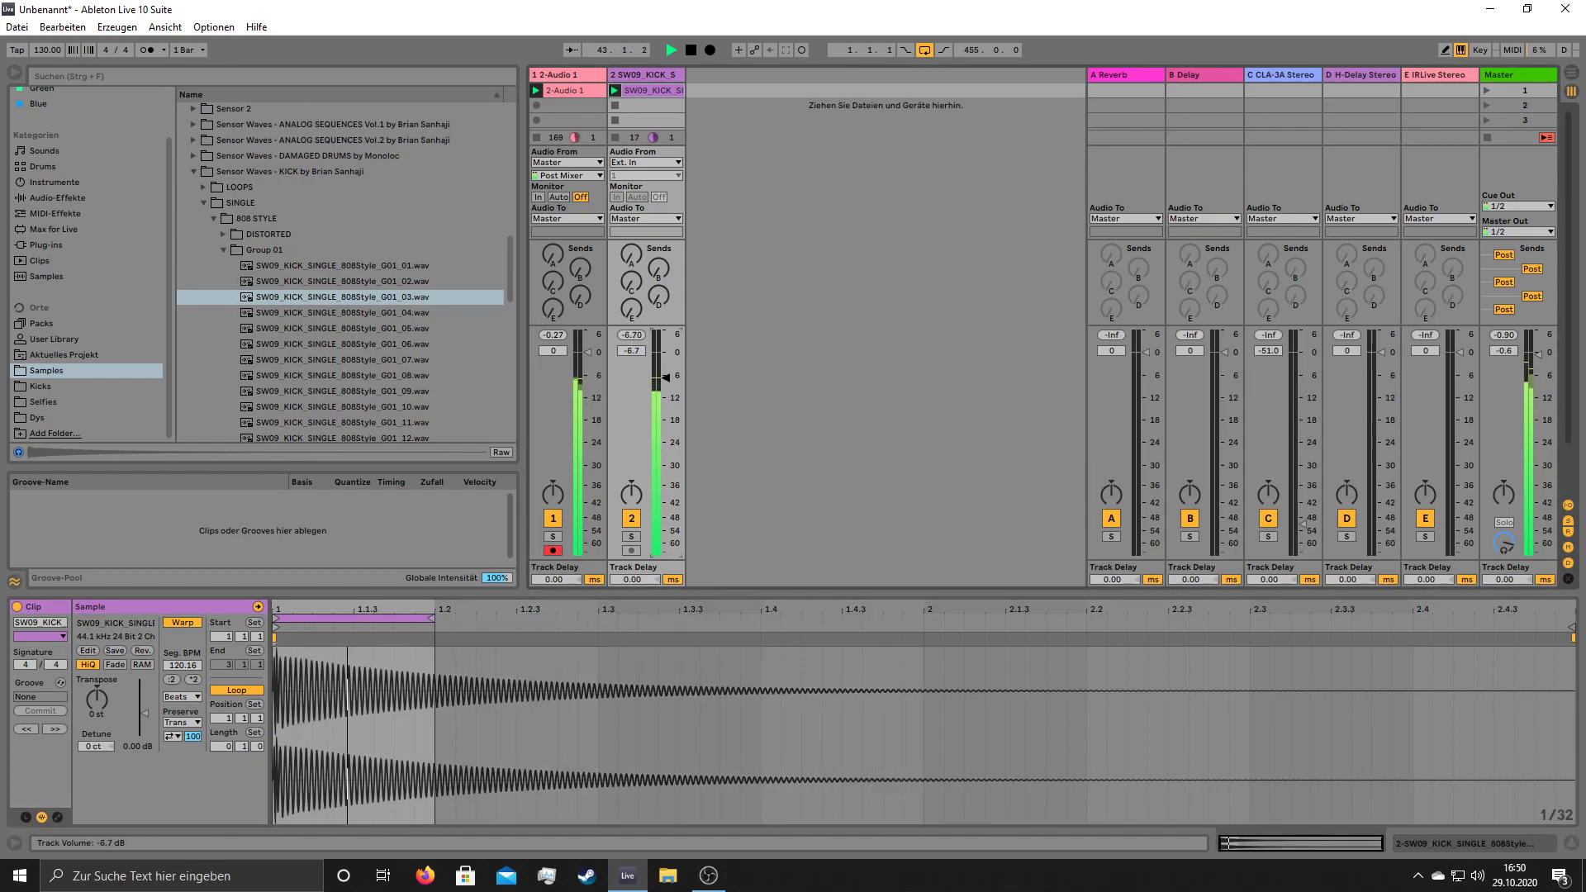
left_click_drag(666, 373, 666, 361)
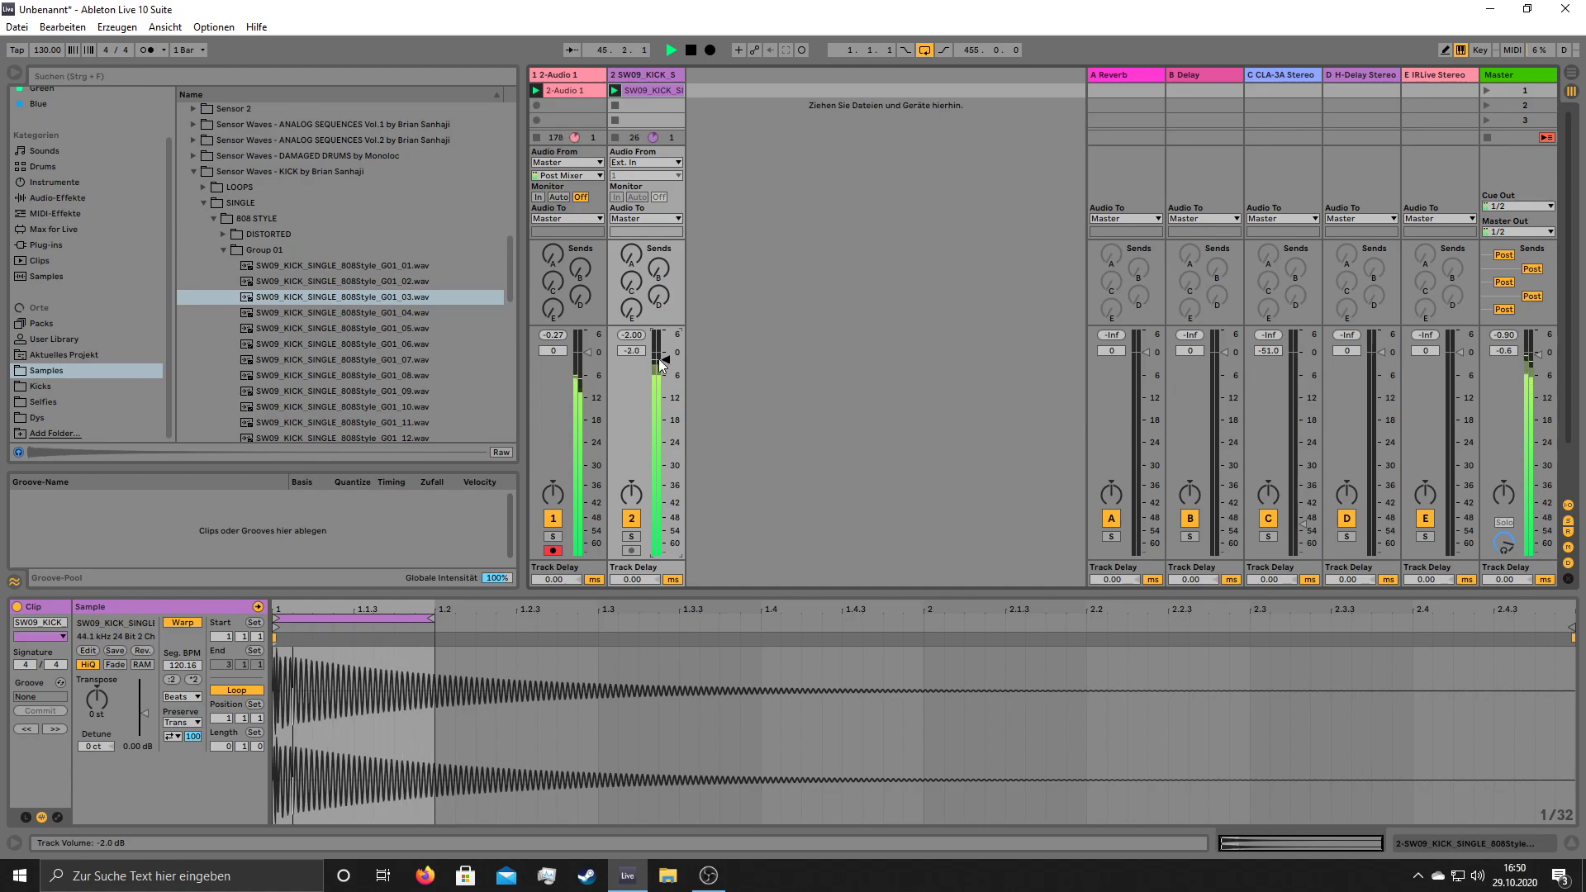
- Nudge the start marker of the recorded clip on the first track earlier, to about midway between 2.1.3 and 2.1.4
left_click(560, 91)
left_click(886, 628)
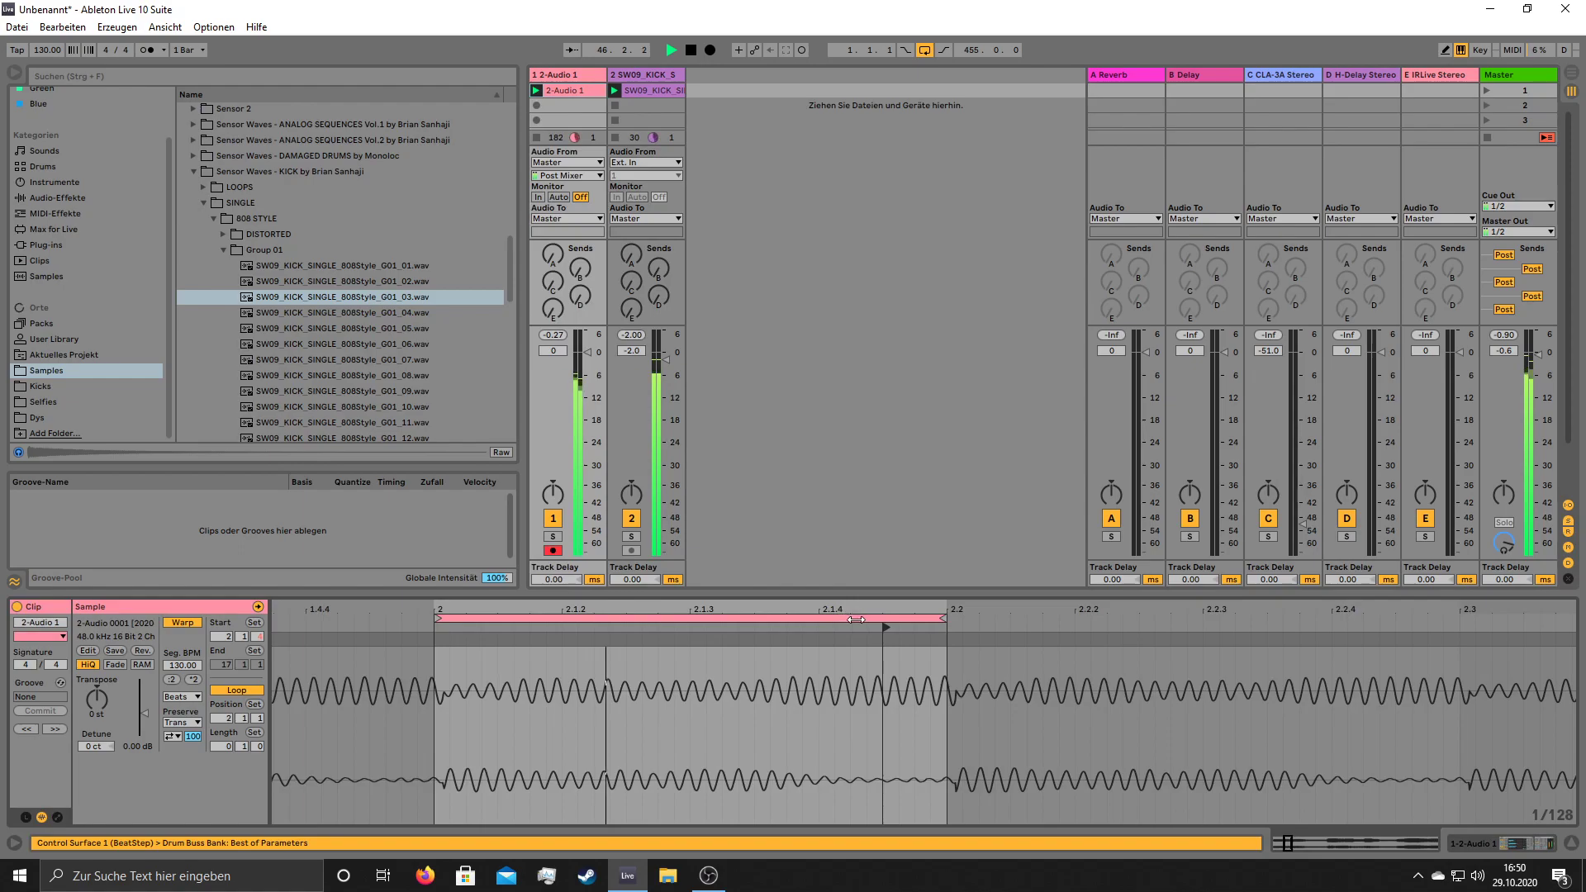
key("Left")
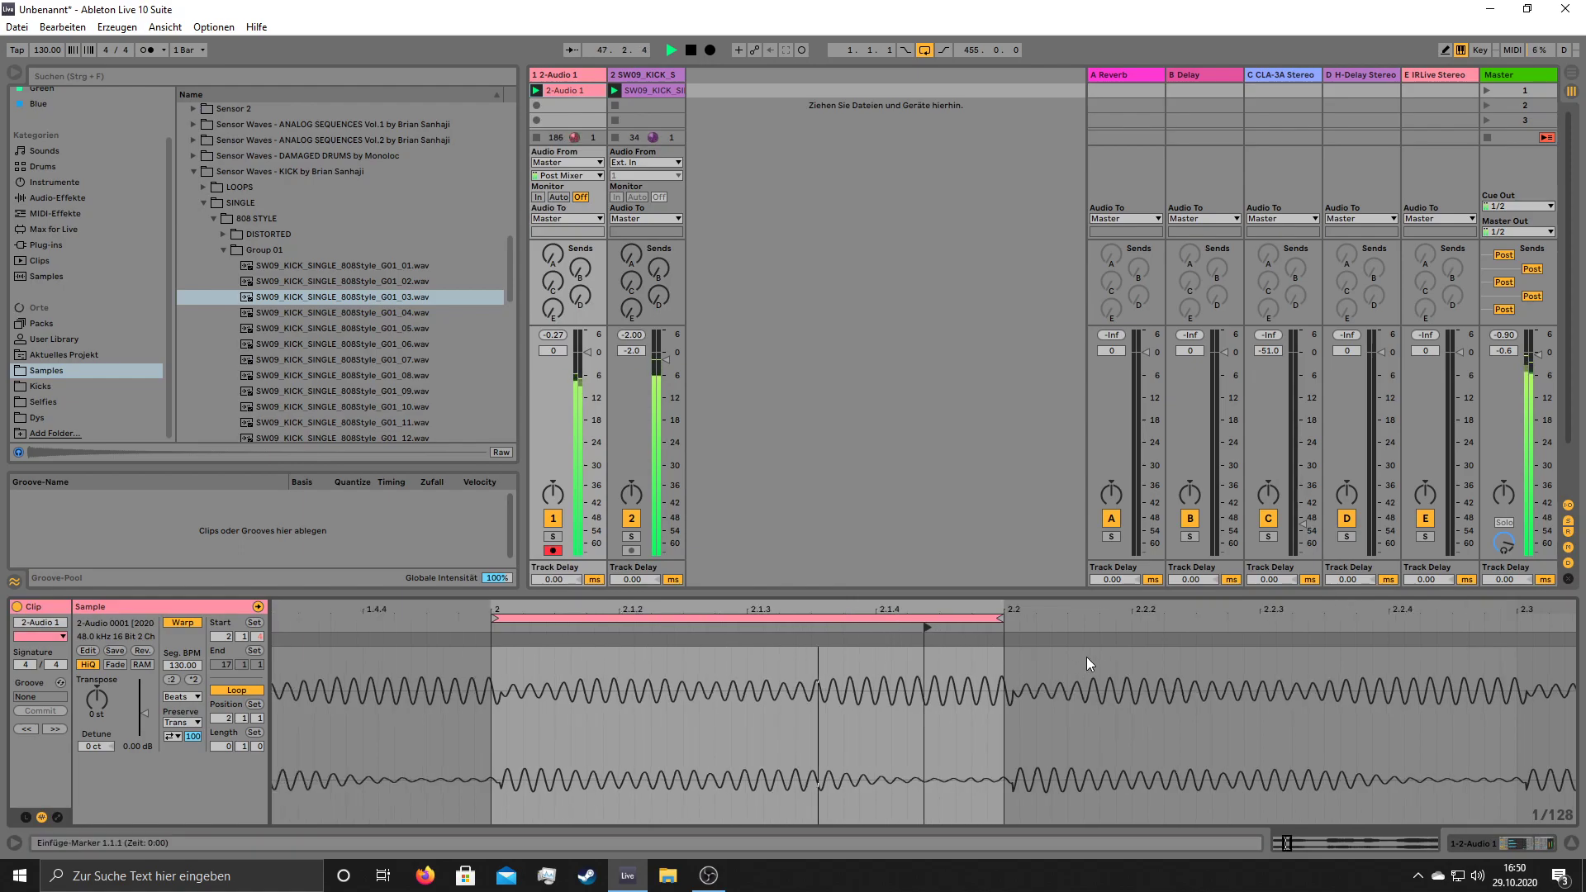
key("Left")
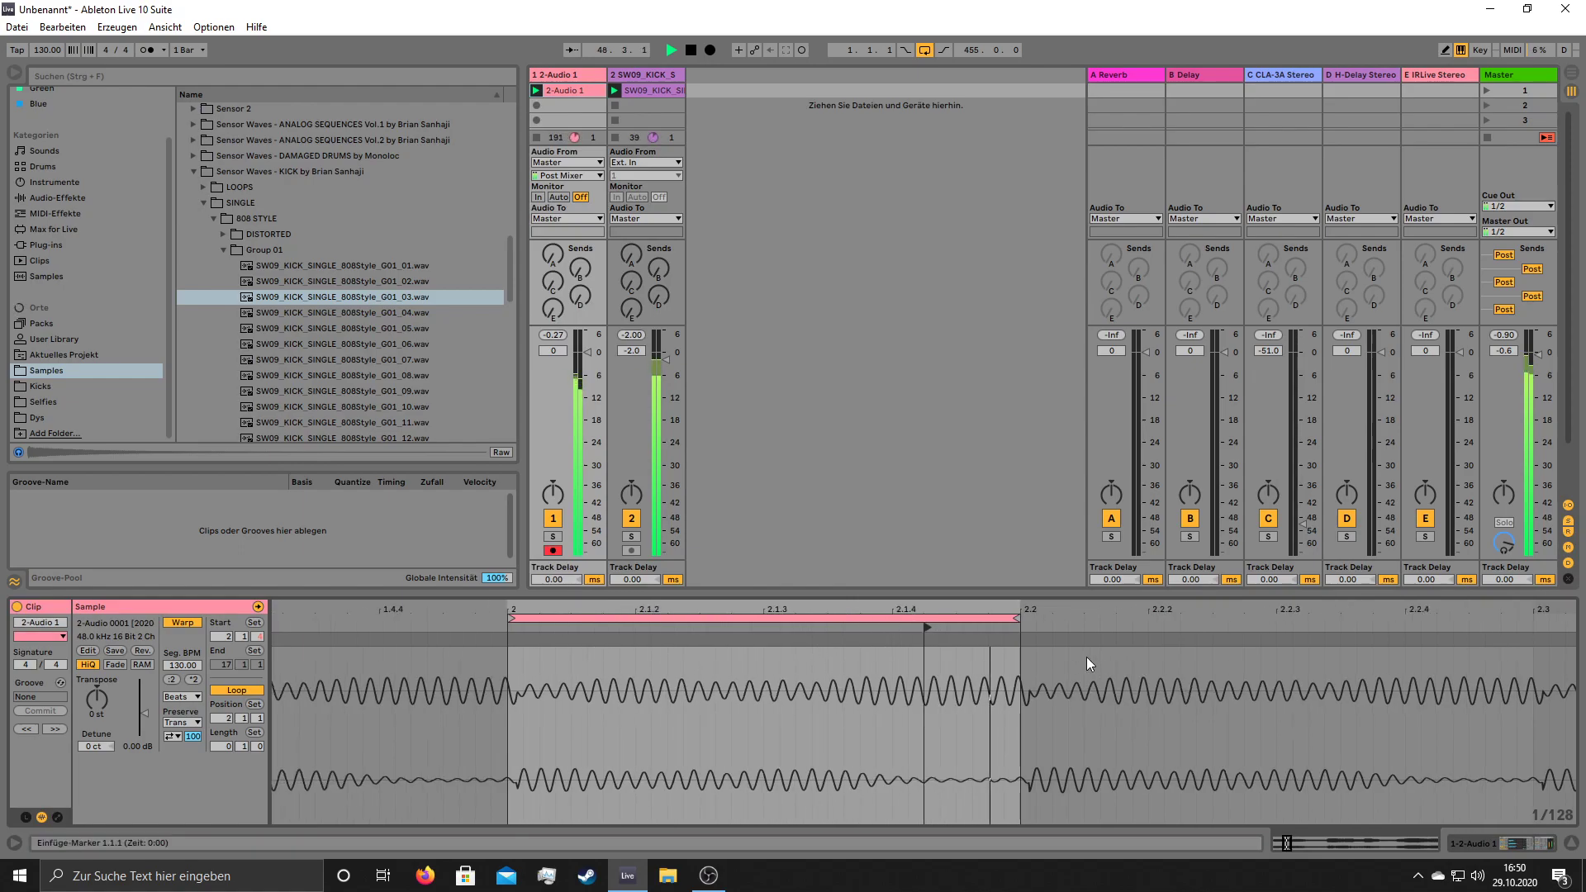
key("Left")
key("Left")
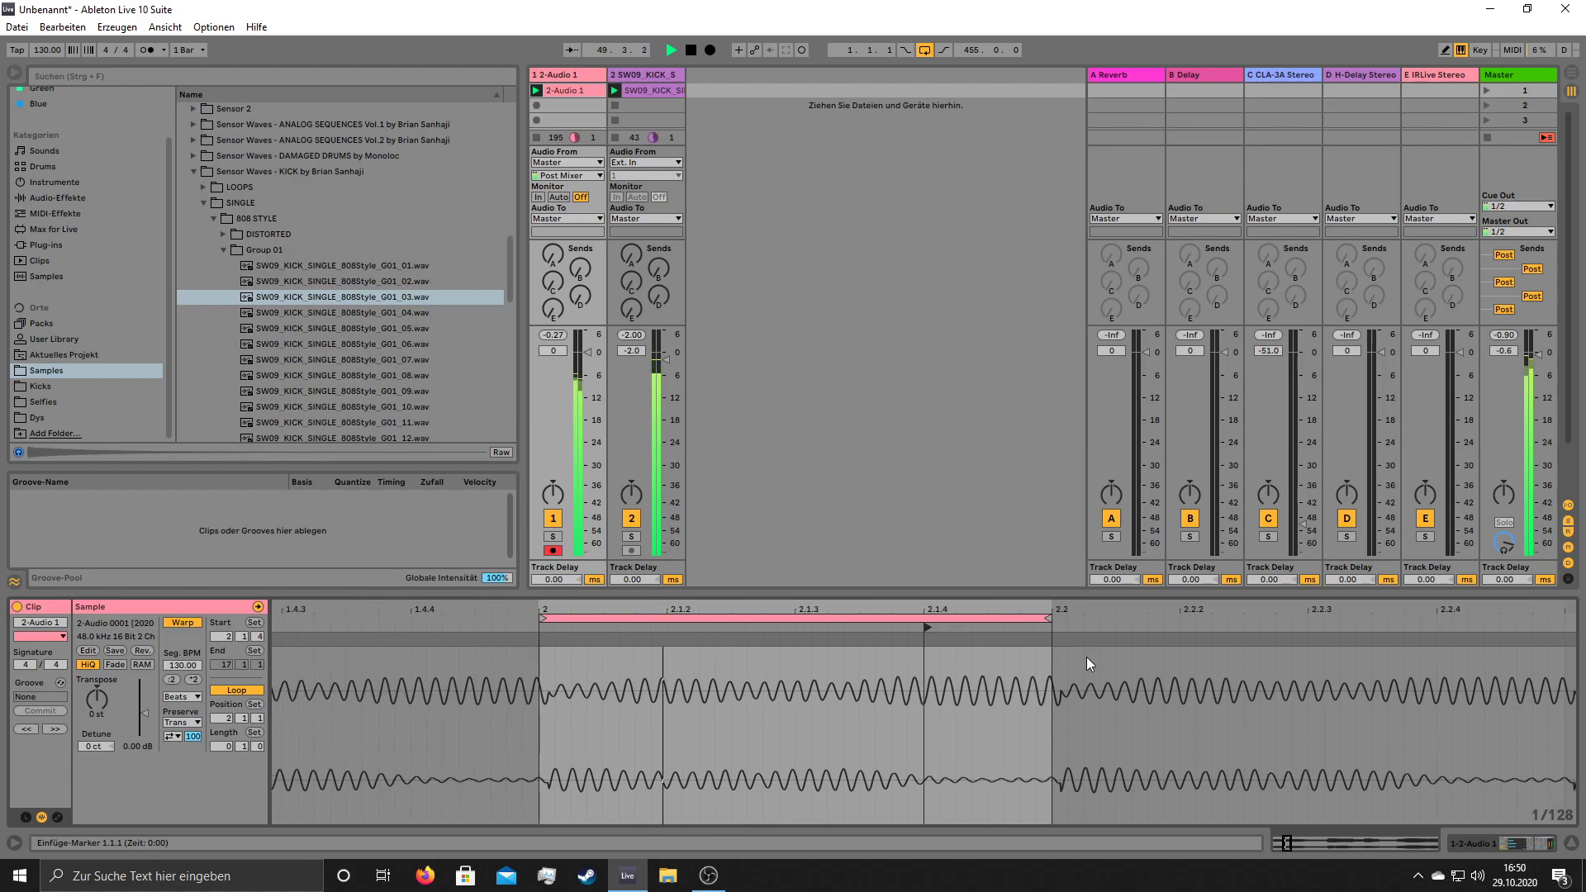
key("Left")
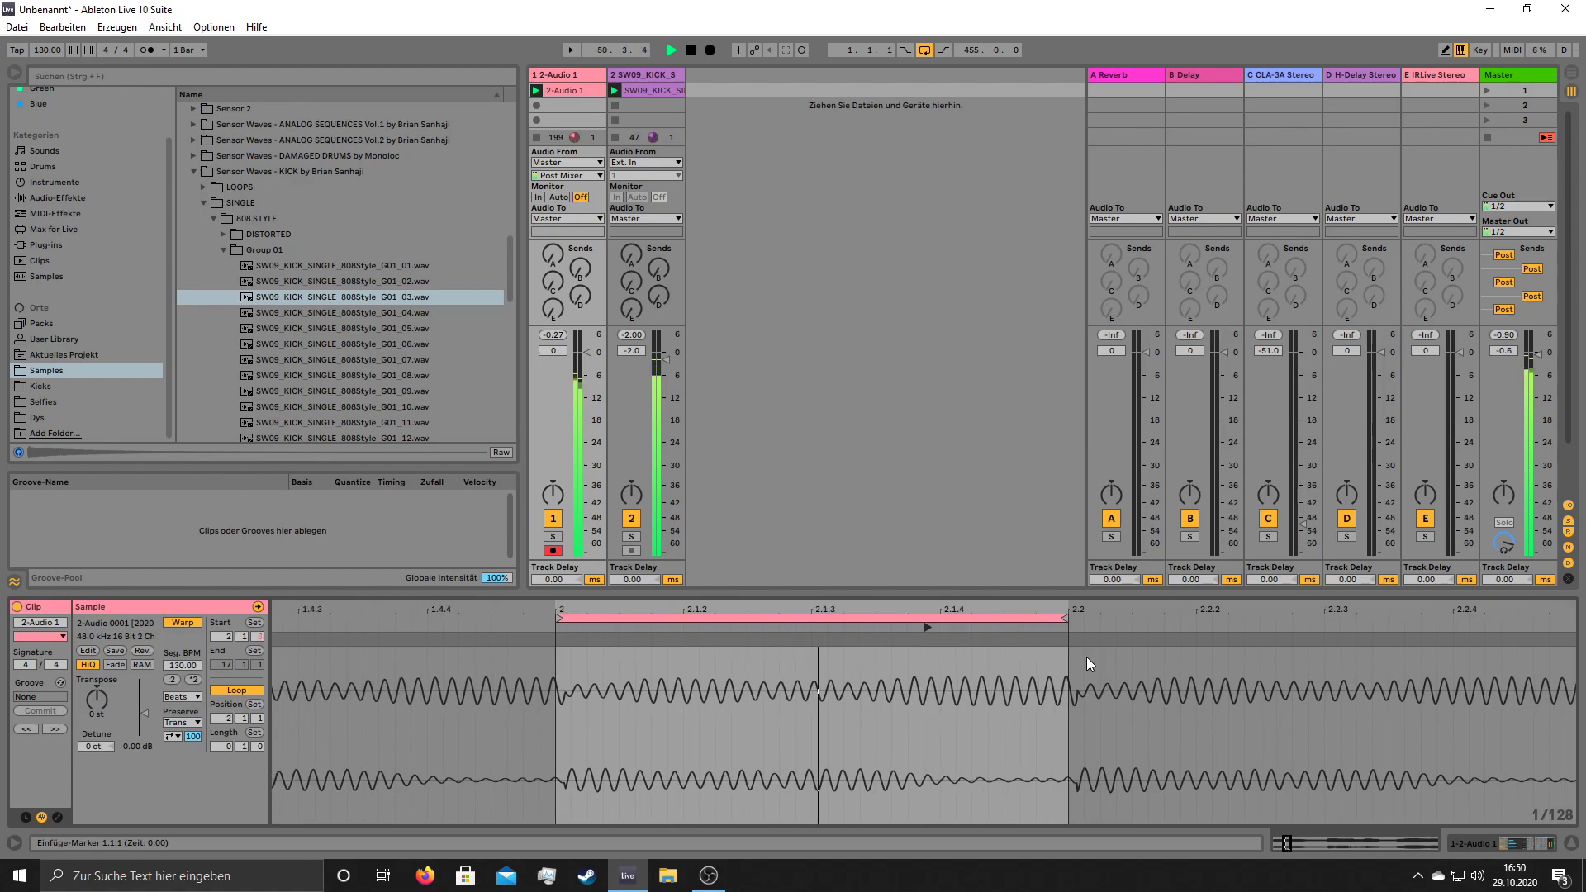
key("Left")
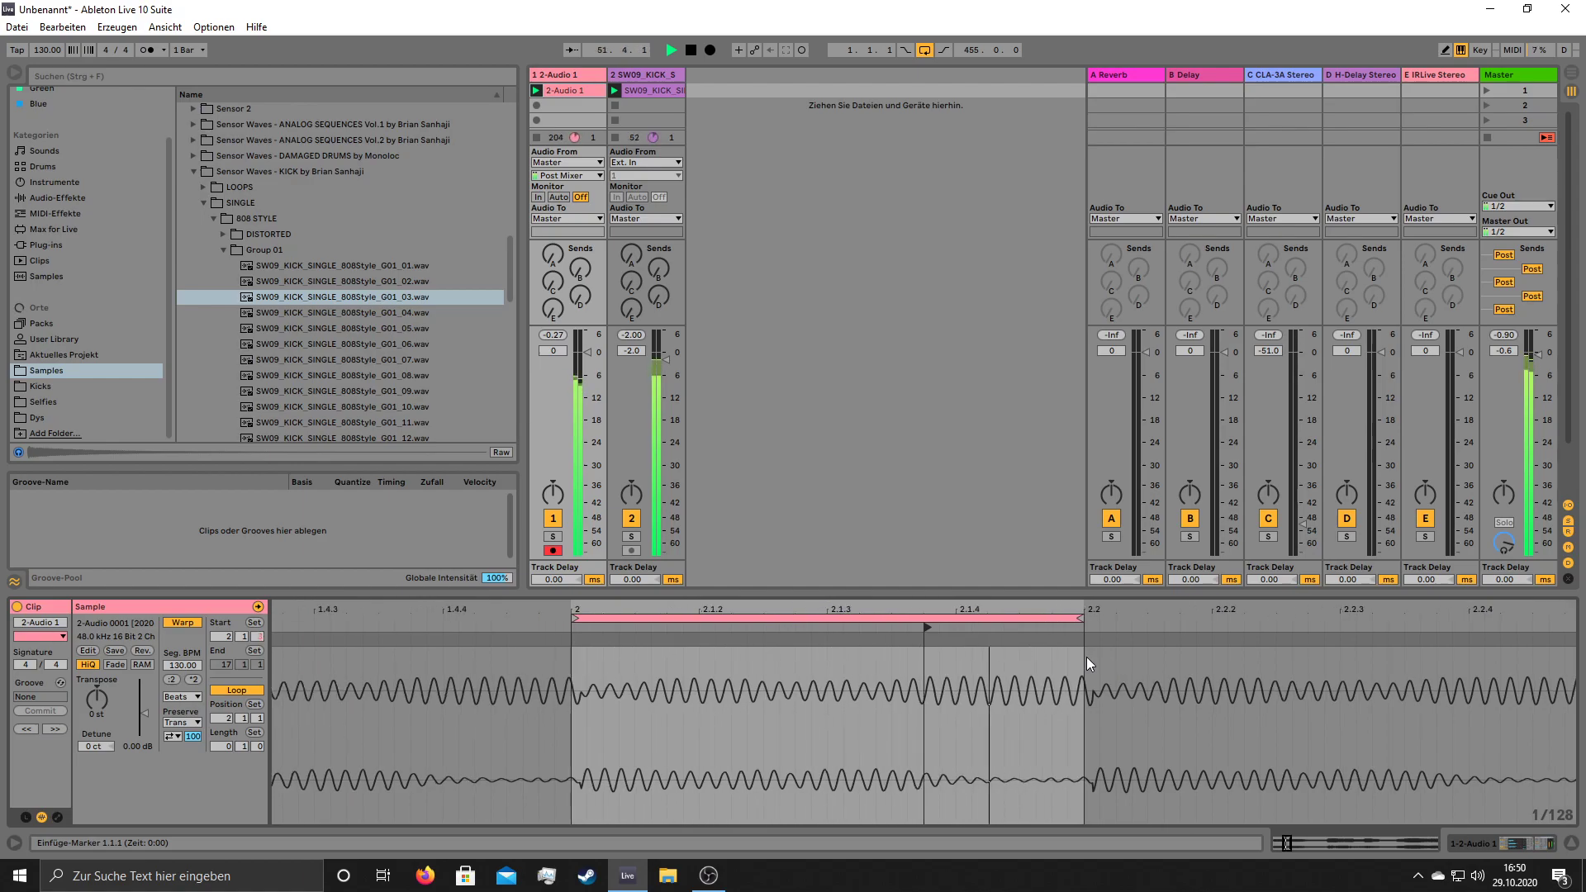
key("Left")
key("Left")
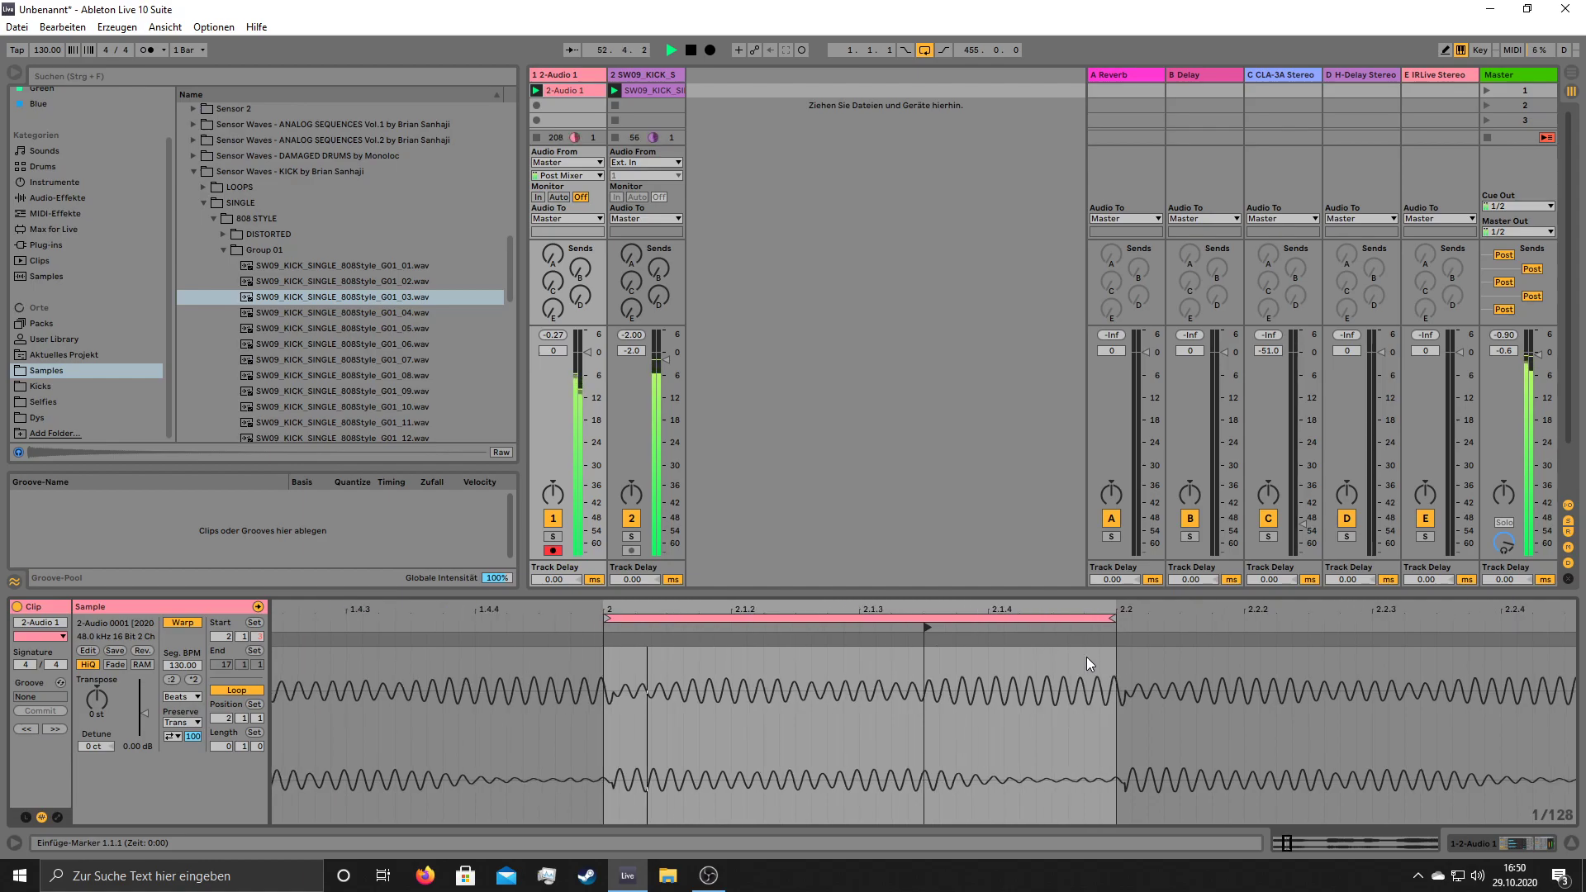
- Nudge the start marker of the recorded clip on the first track earlier in small steps, to just before 2.1.2
key("Left")
key("Left")
key("Left")
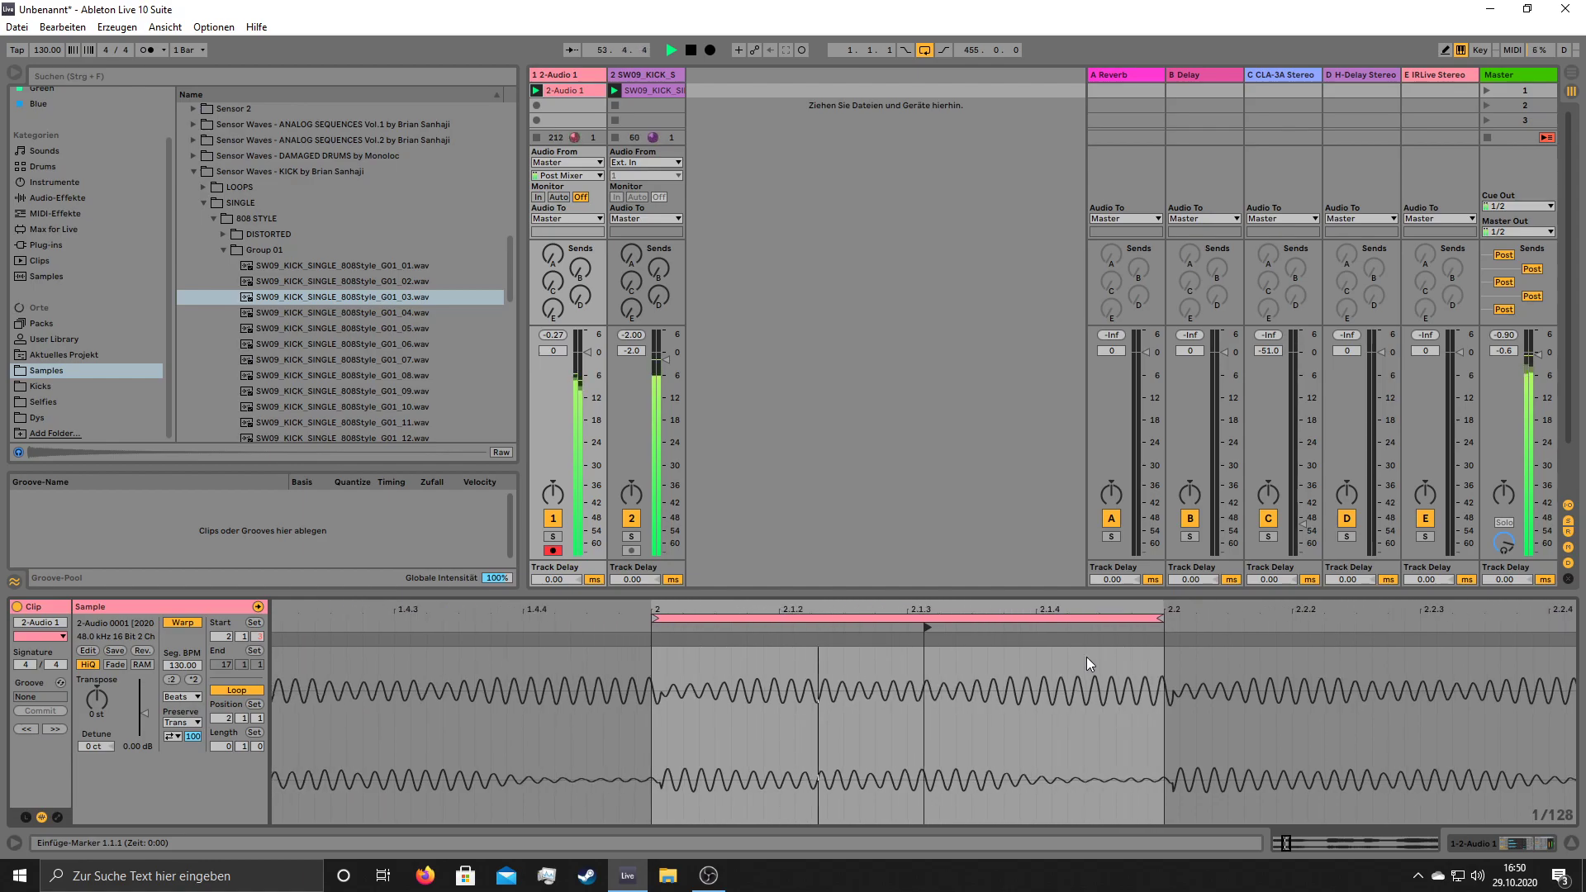
key("Left")
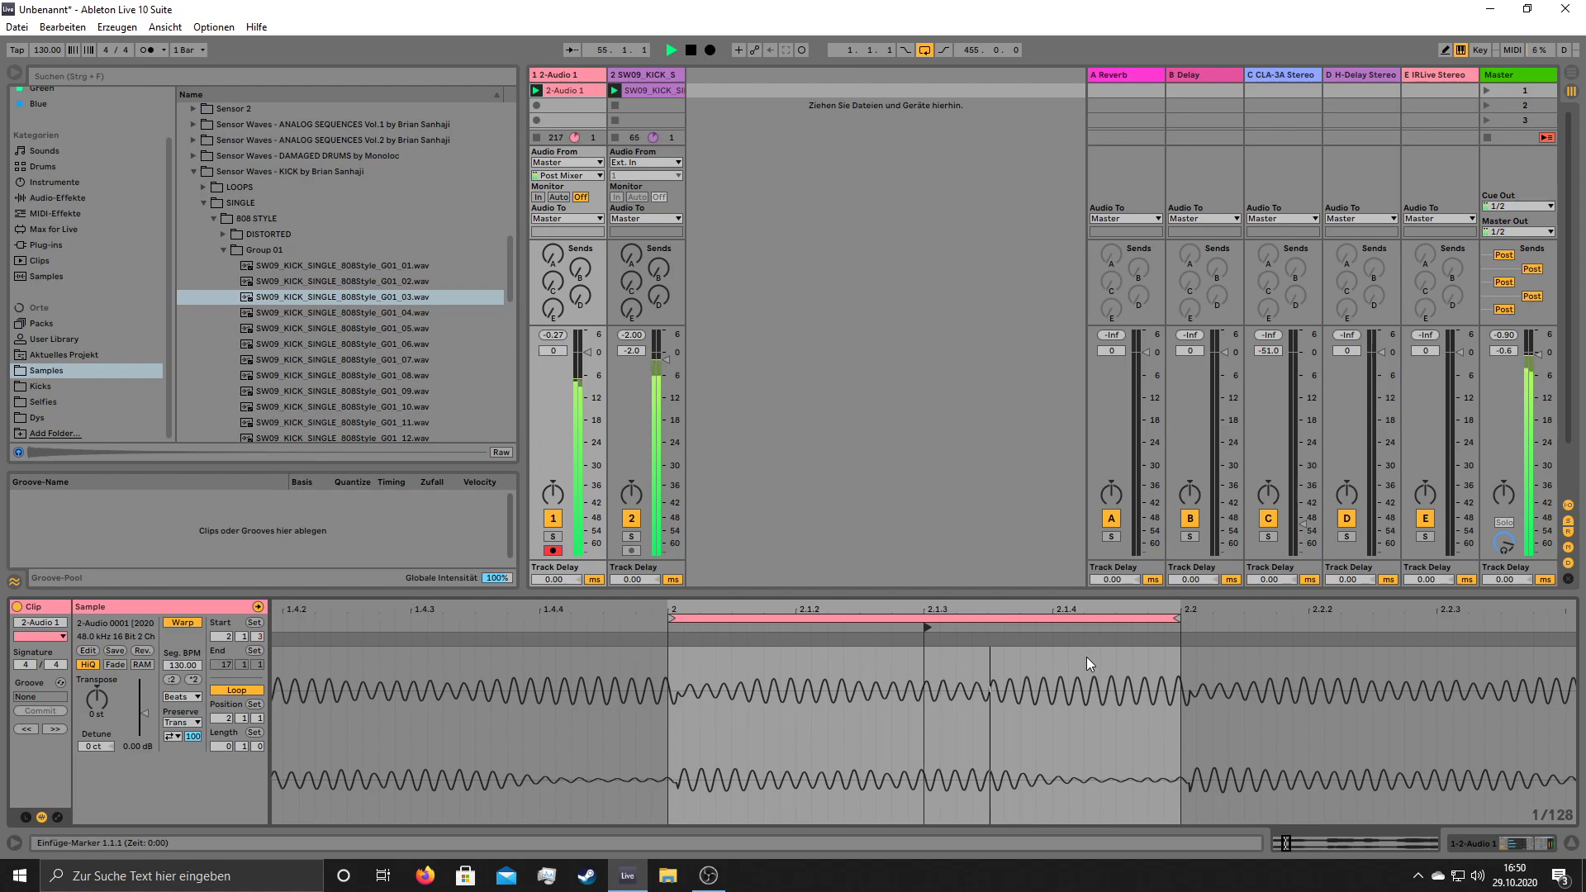
key("Left")
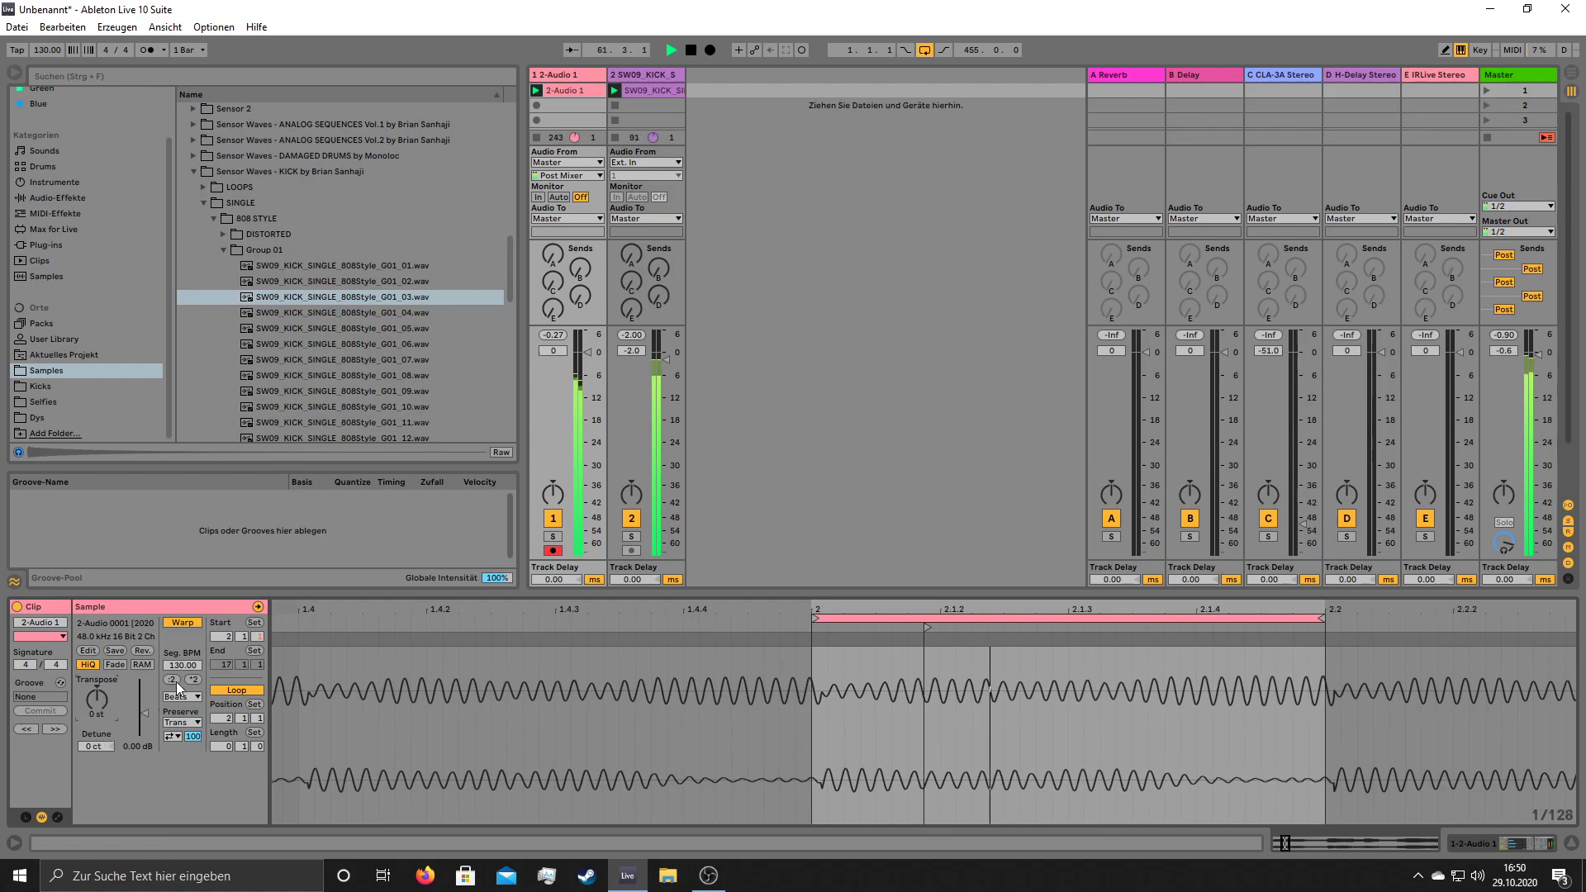
- Try transposing the recorded clip down to -12 st, and reset its transposition to 0 st
key("Down")
key("Down")
key("Down")
key("Down")
key("Down")
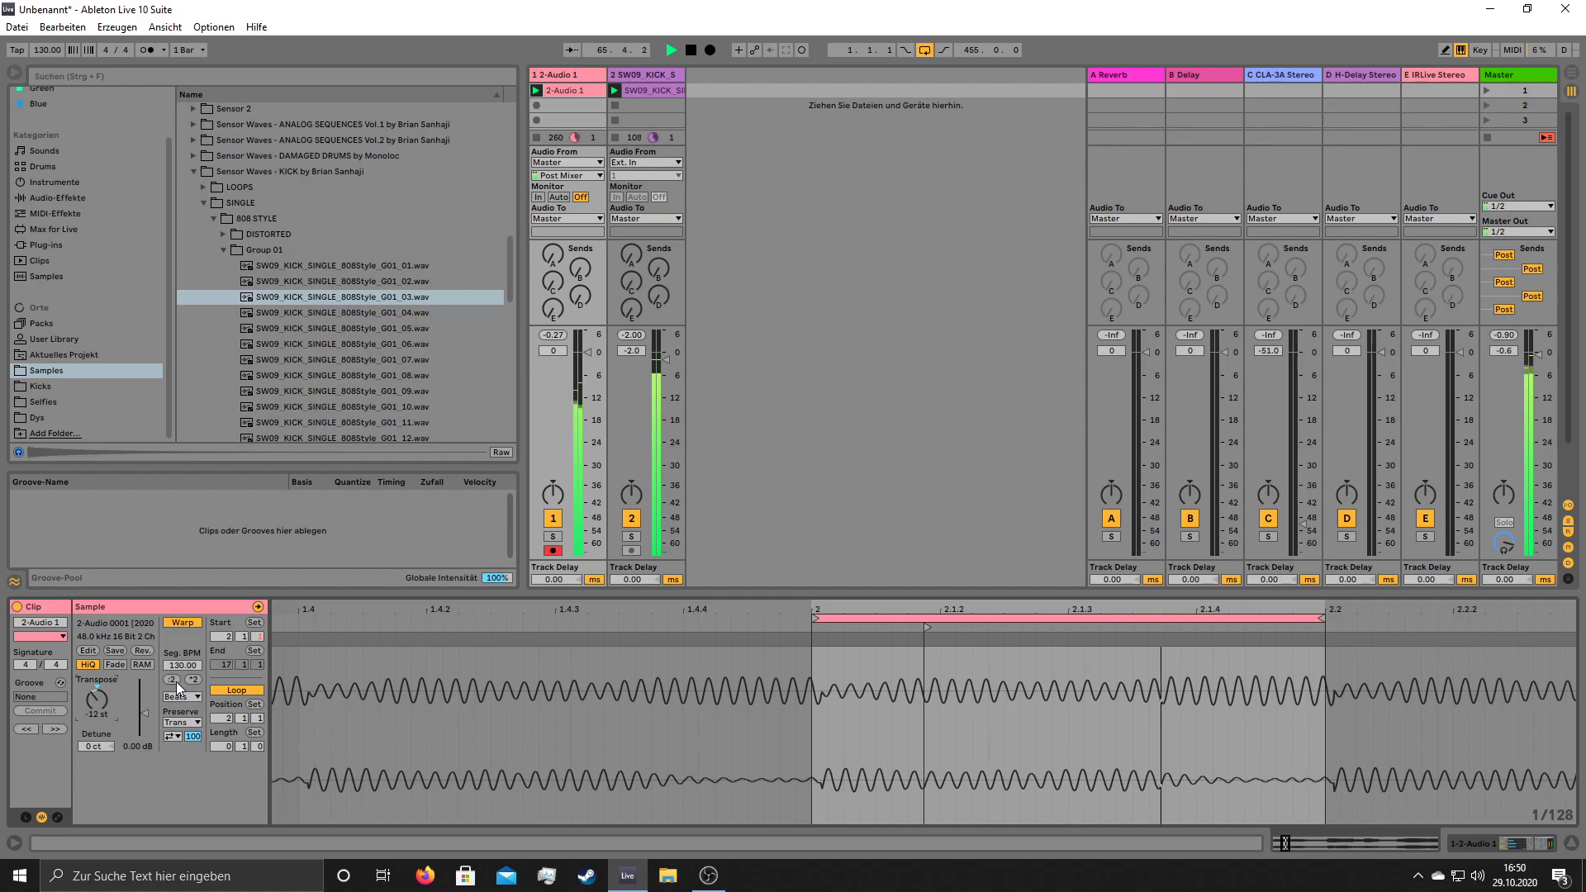
key("Delete")
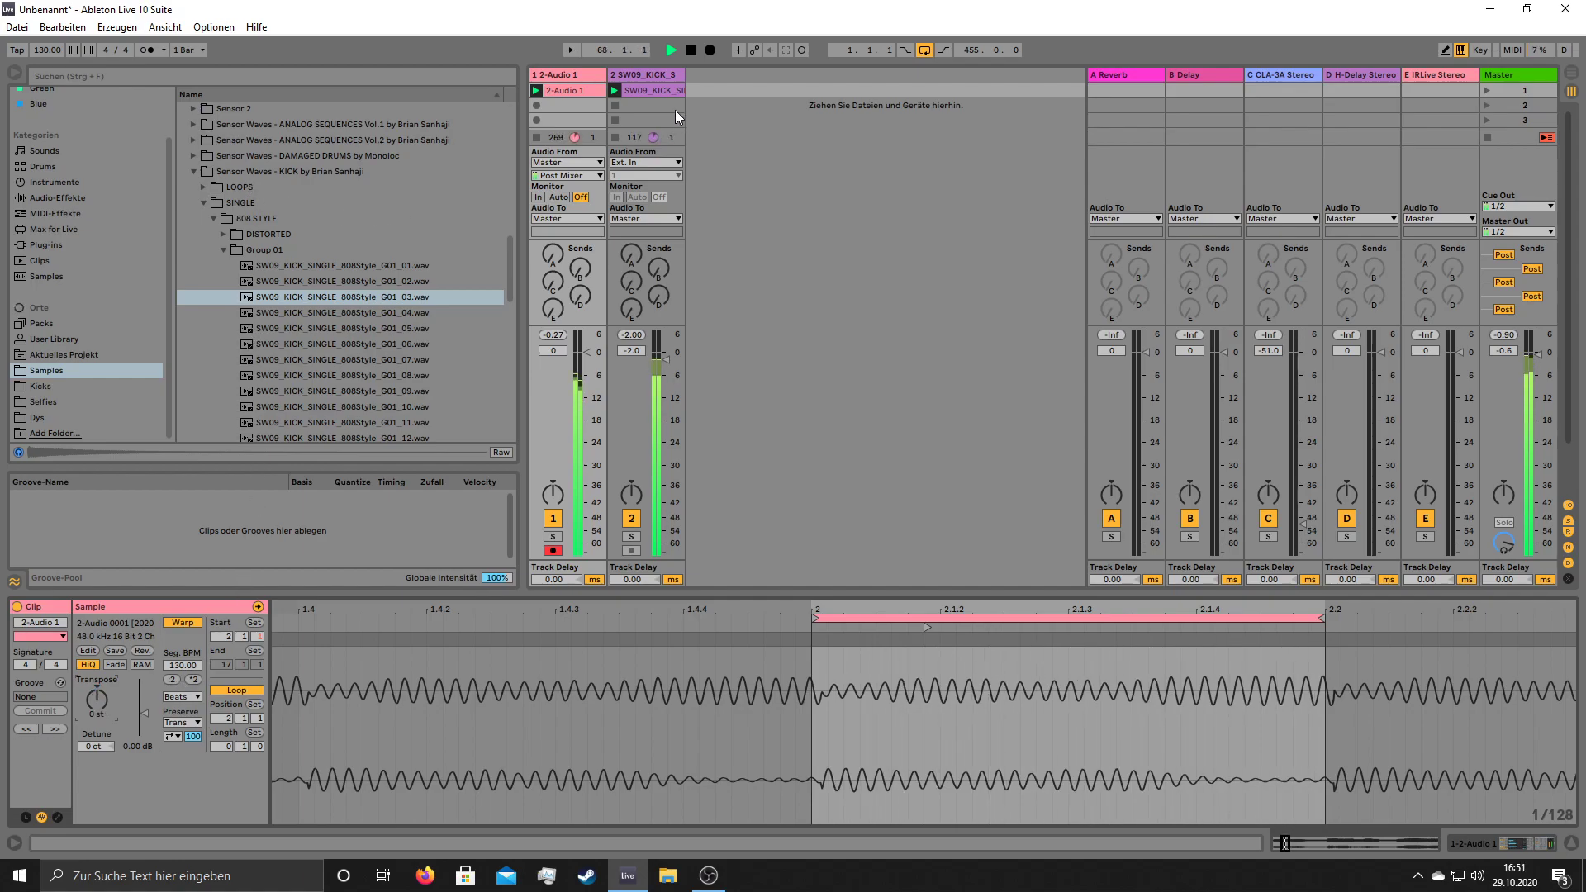
- Replace the kick clip on the second track with SW09_KICK_SINGLE_808Style_G01_06.wav and shorten its loop to one beat
left_click(572, 72)
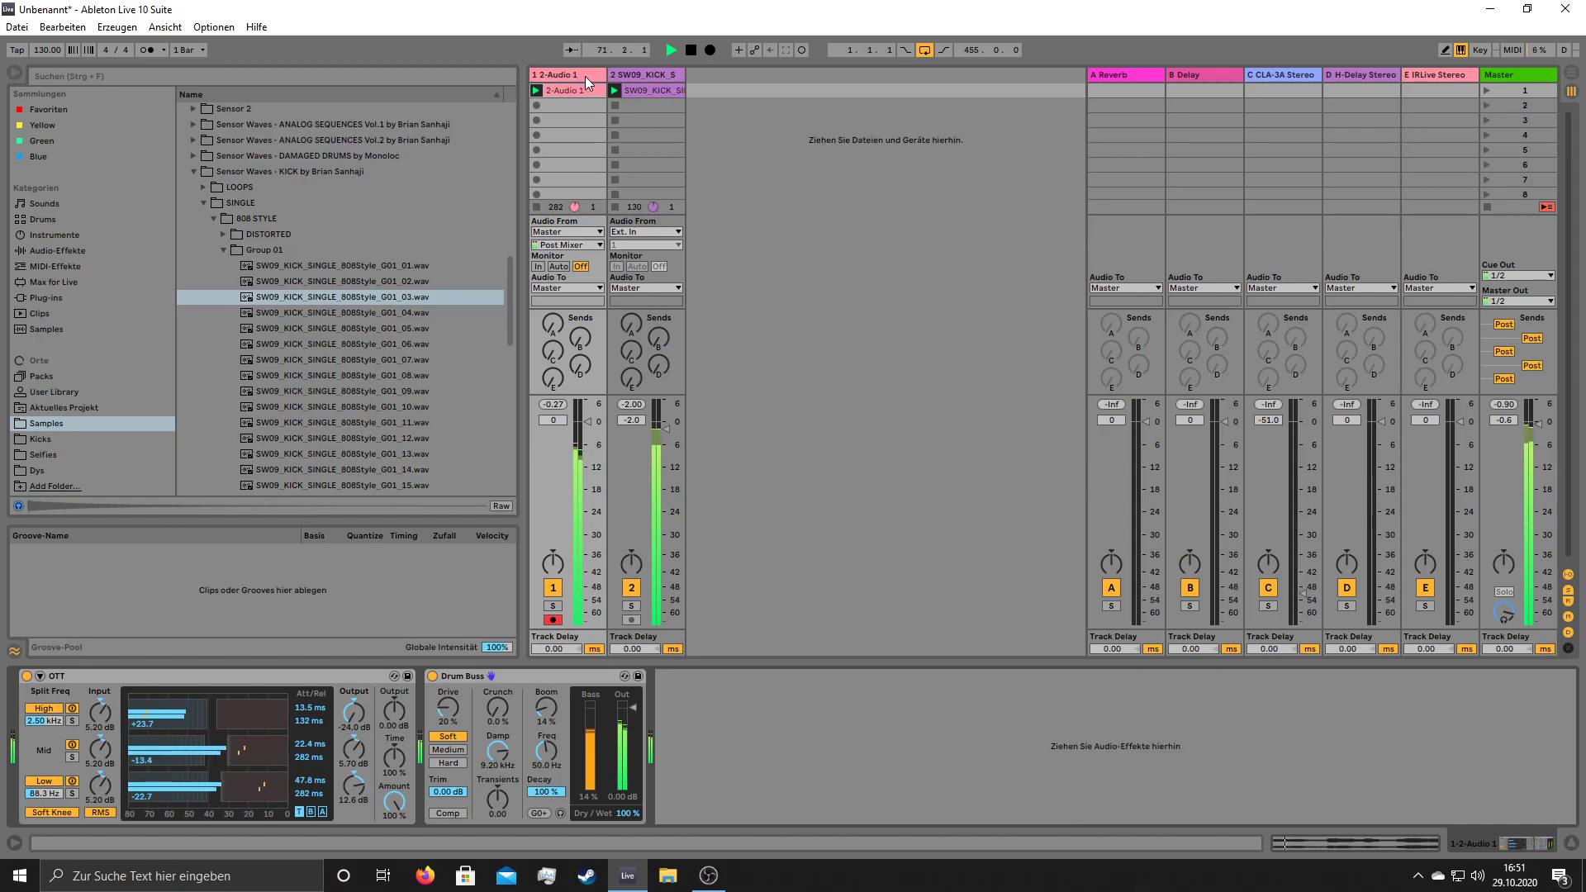
left_click(344, 314)
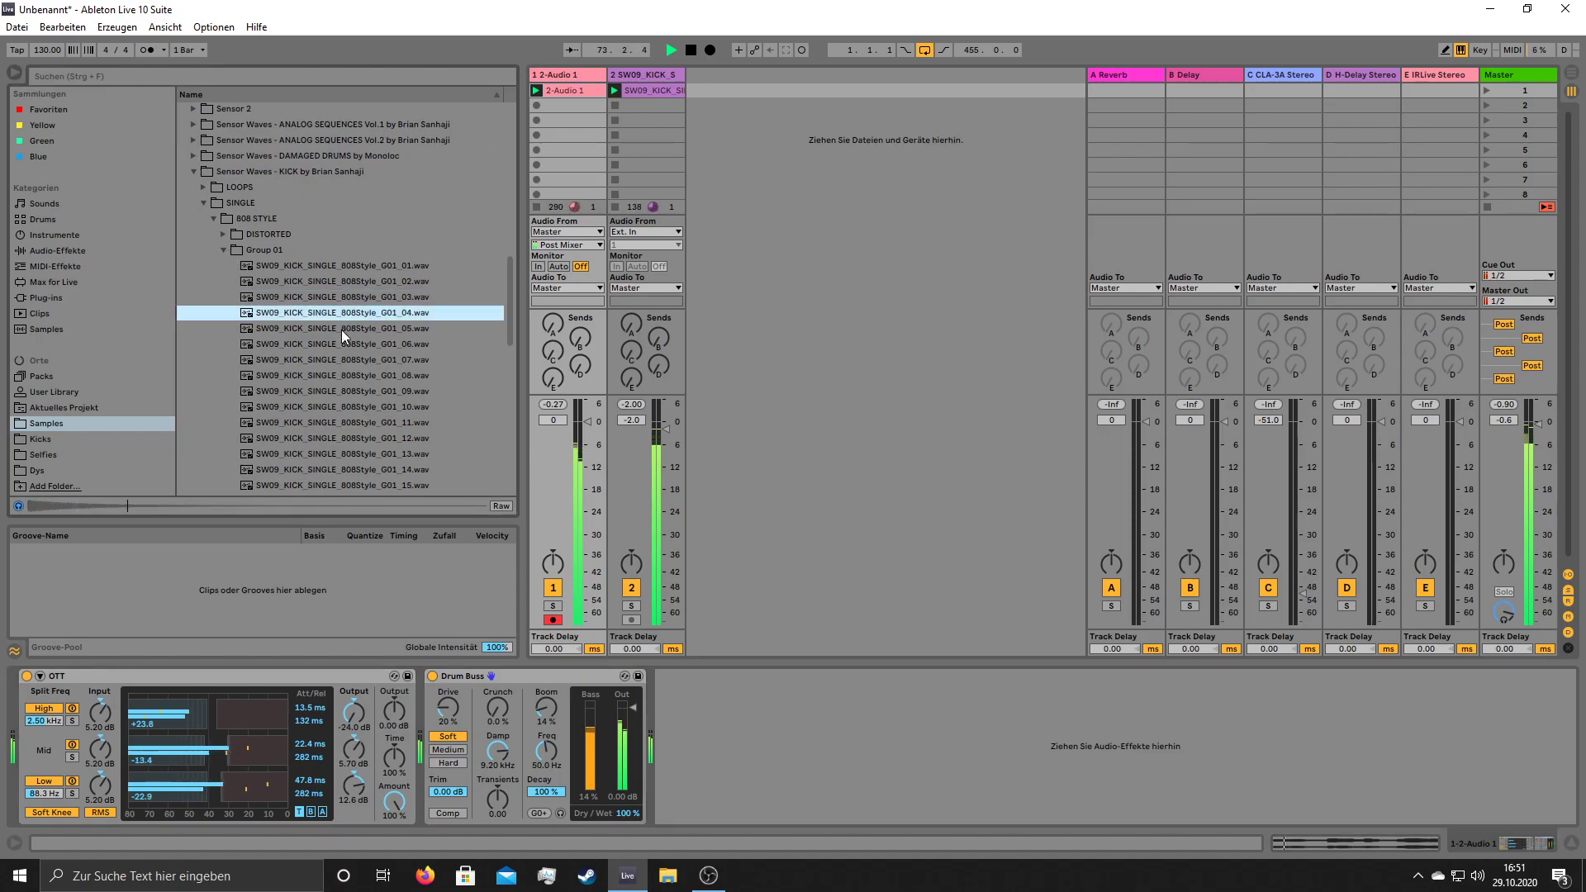
left_click(343, 328)
left_click(354, 344)
left_click_drag(351, 340, 712, 140)
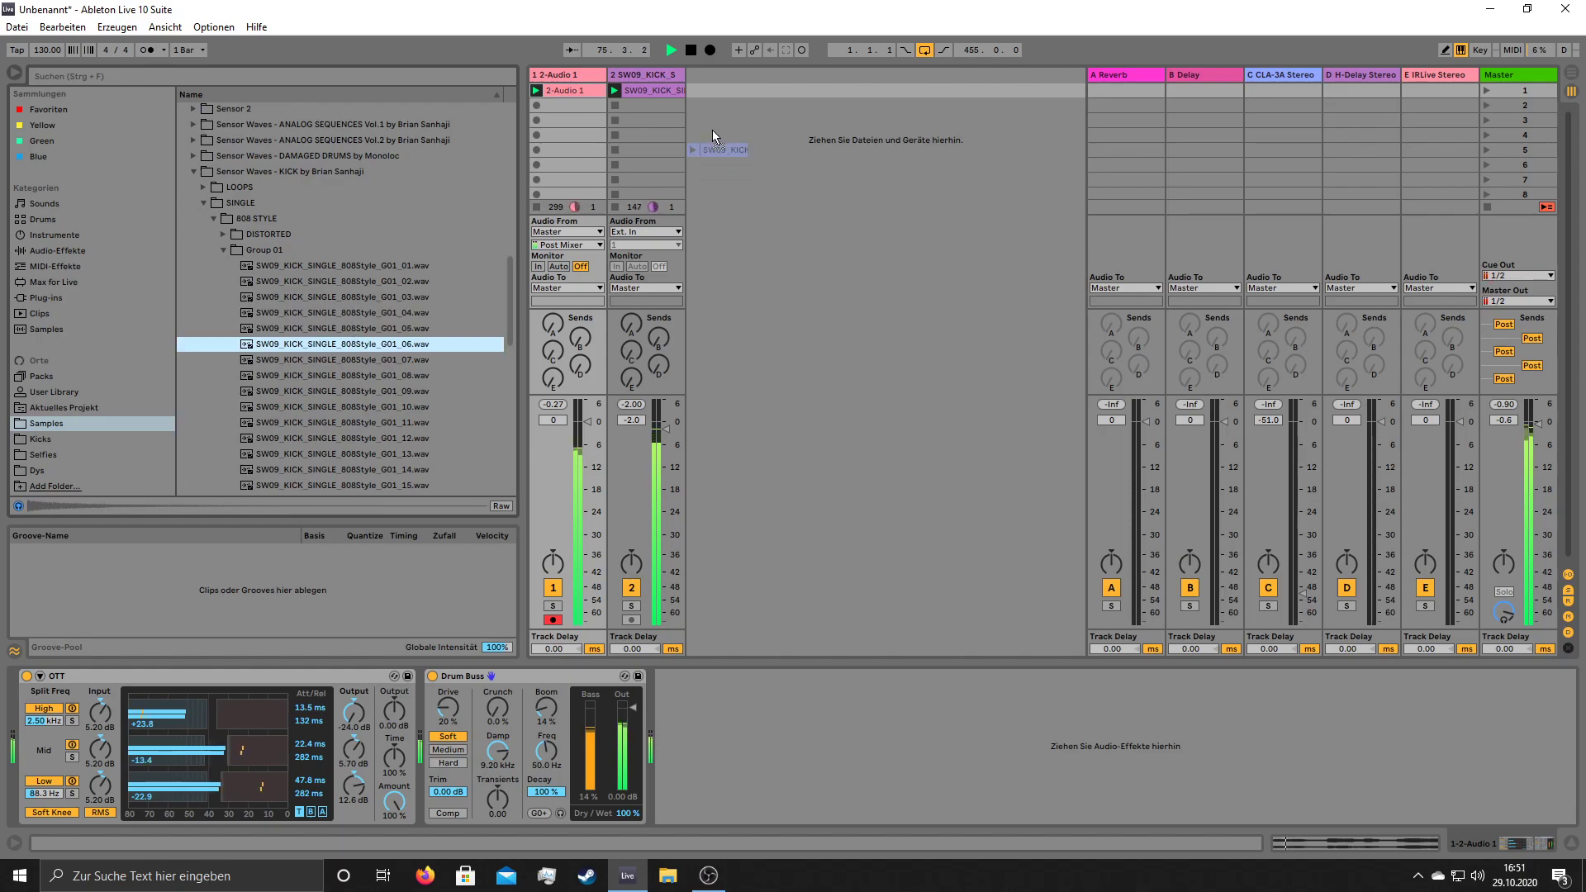
left_click_drag(636, 91, 646, 101)
left_click(652, 89)
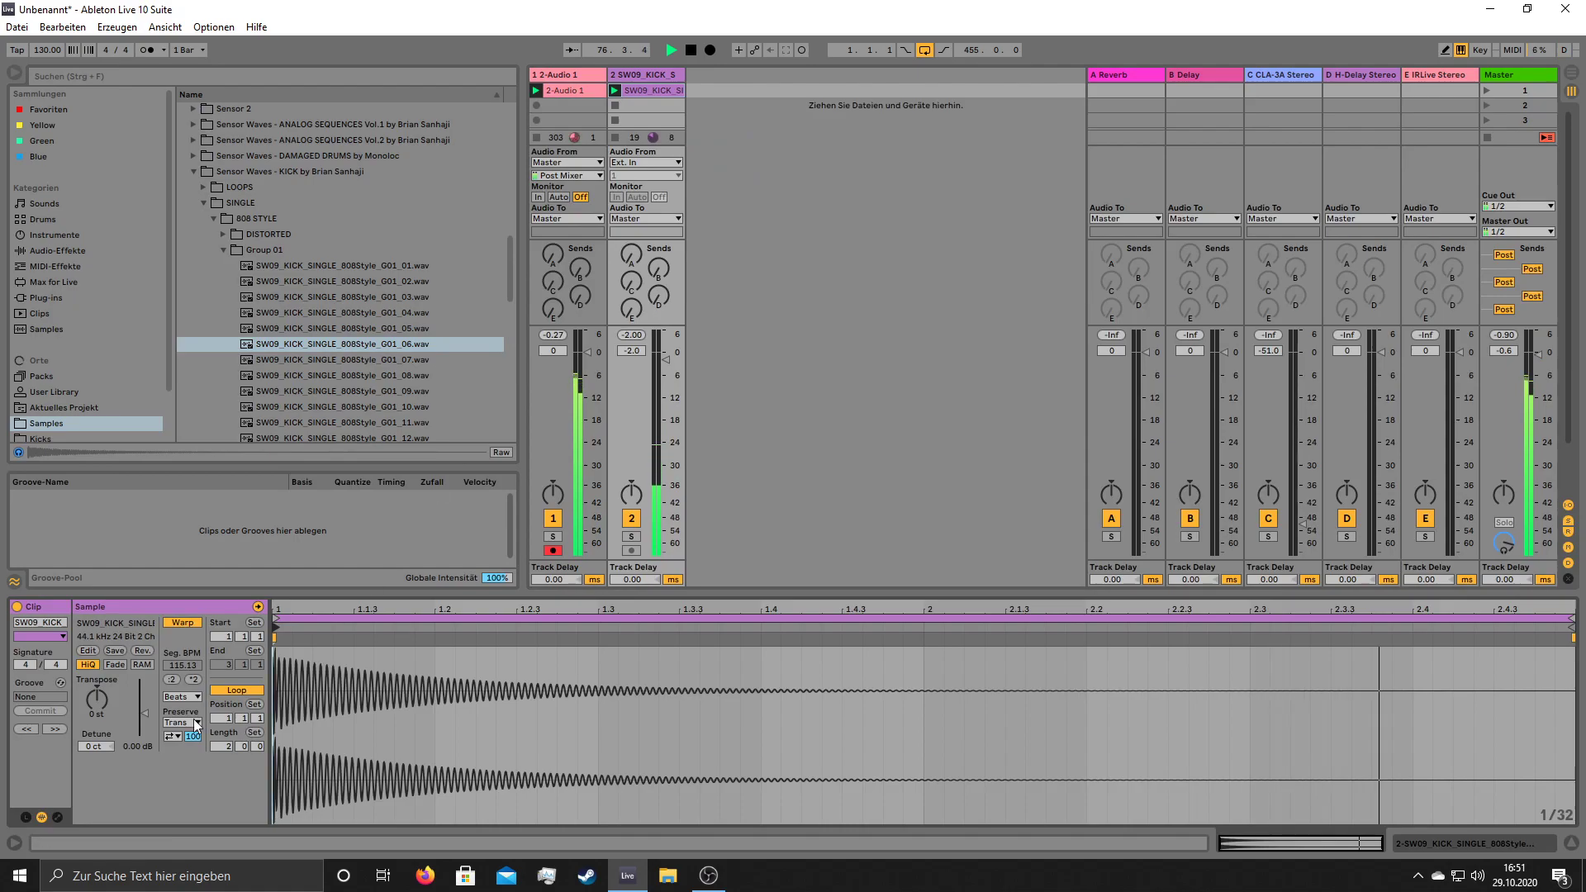
left_click_drag(232, 746, 231, 813)
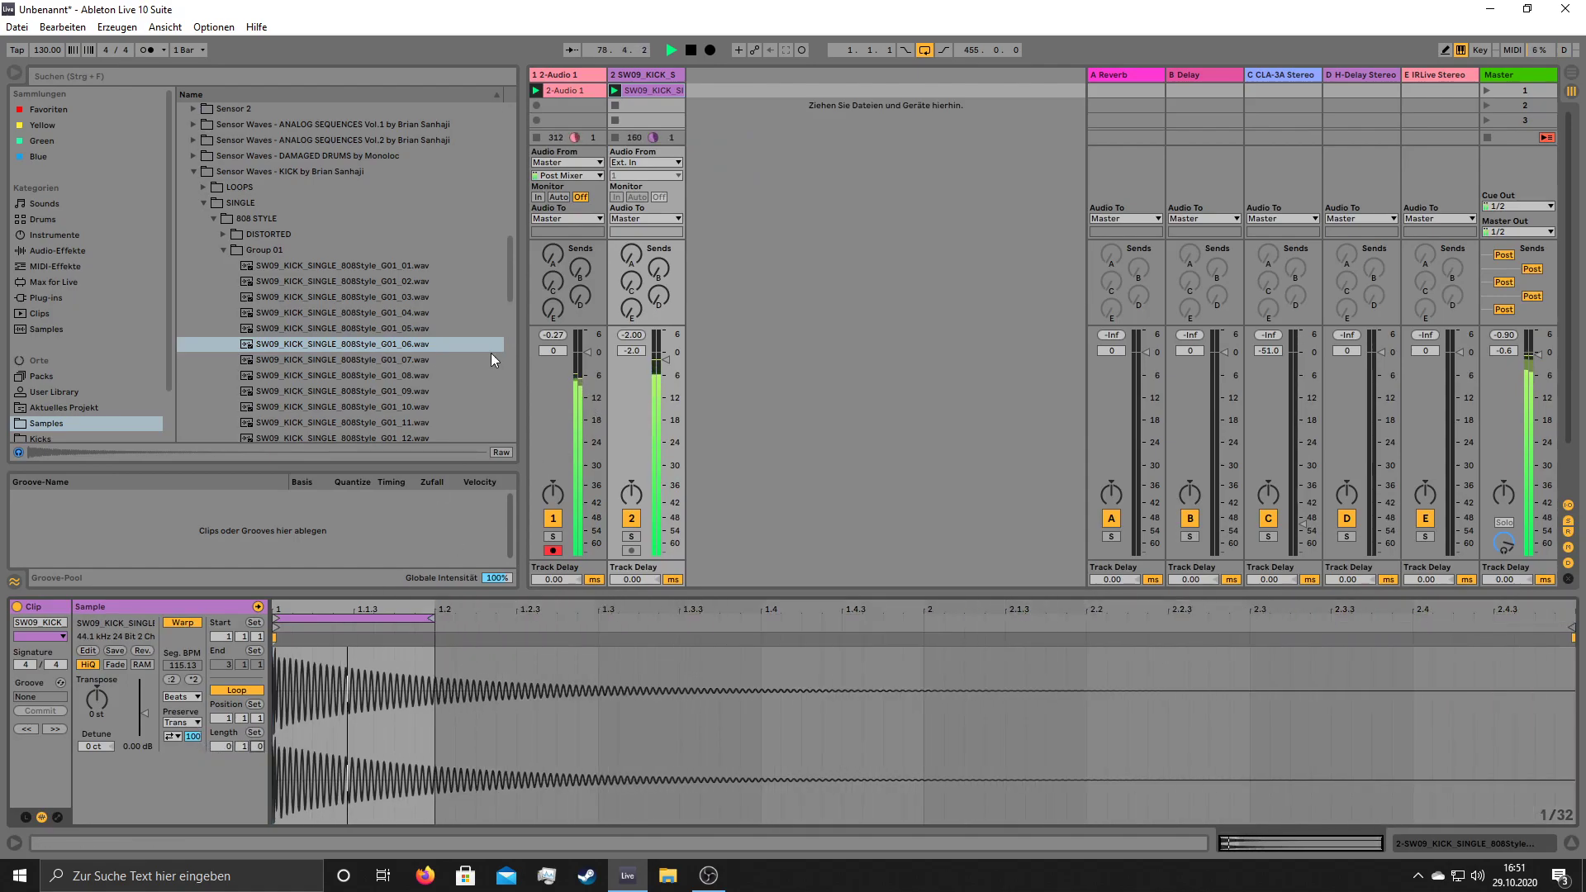
- Swap the kick clip for SW09_KICK_SINGLE_808Style_G01_07.wav and set its loop length to one beat
left_click(343, 358)
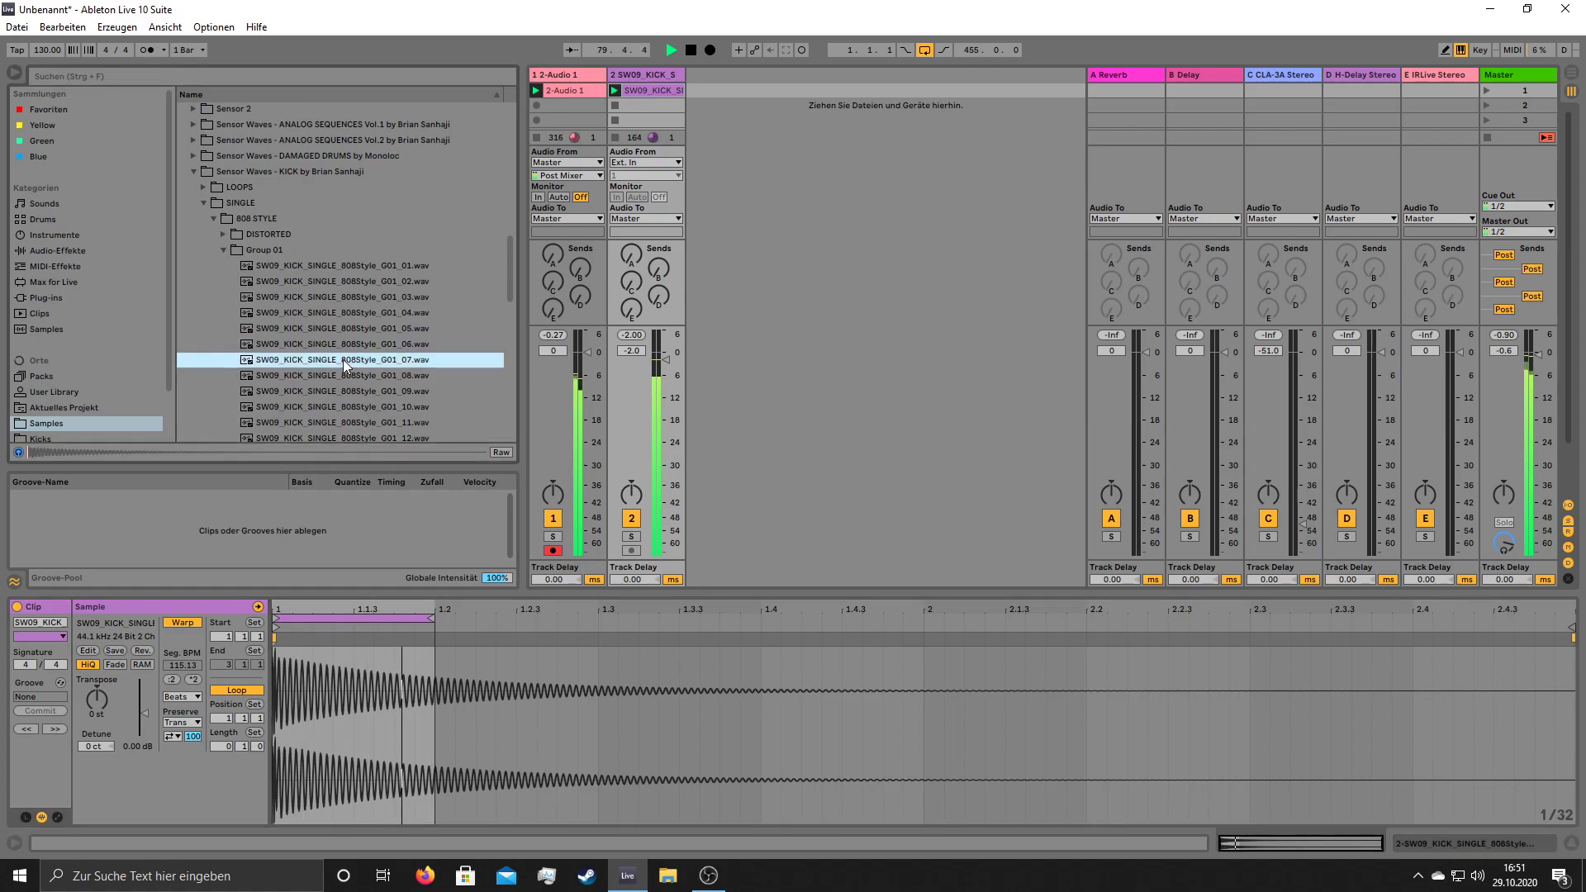
left_click_drag(362, 358, 650, 93)
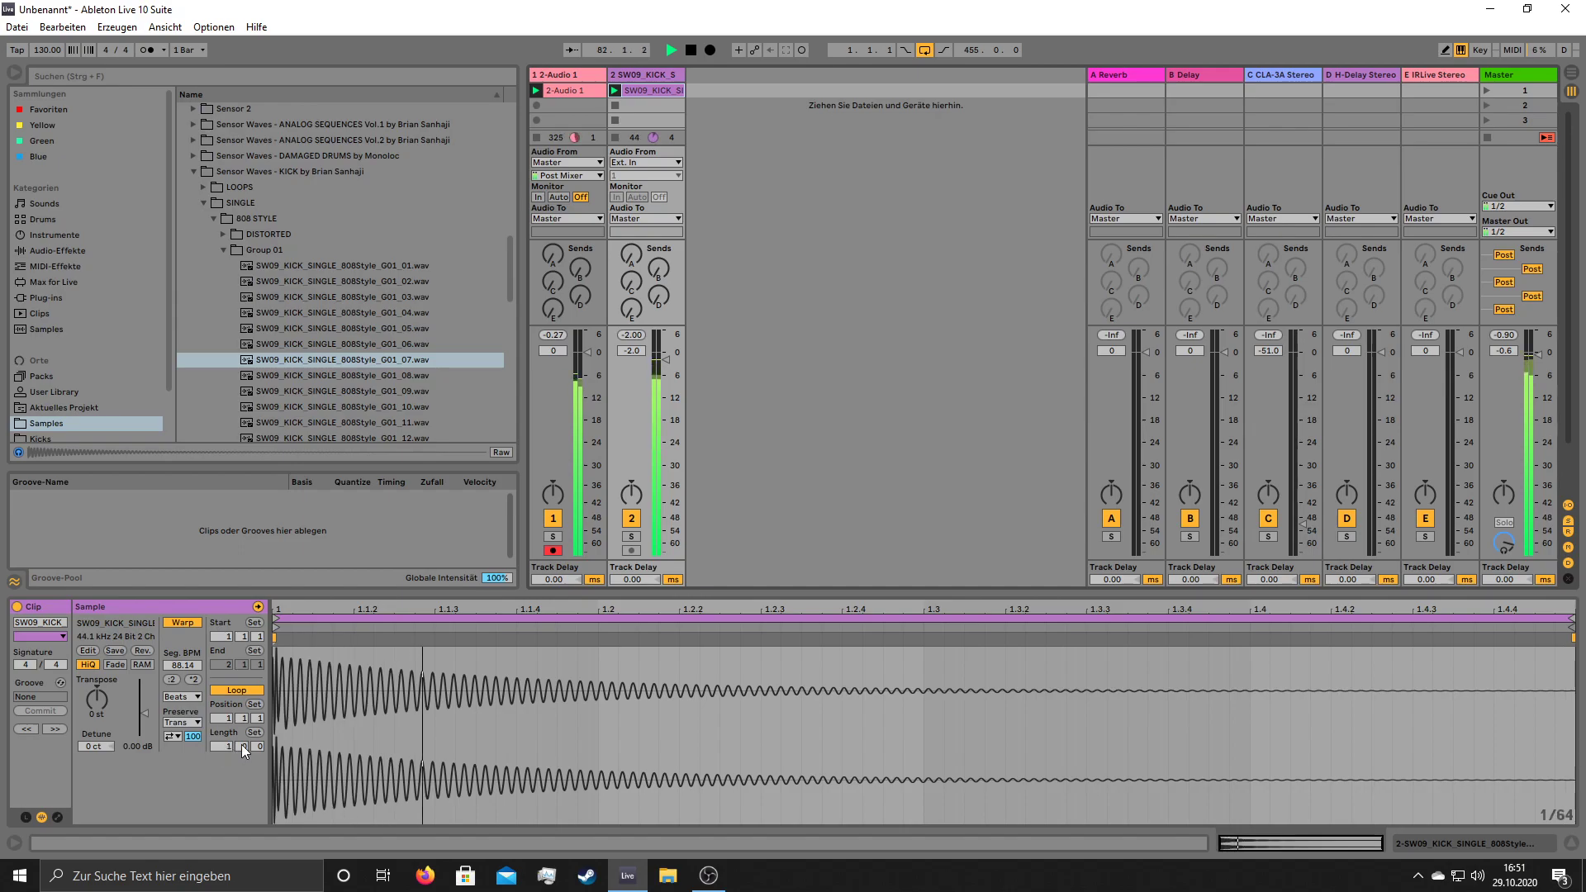
left_click_drag(241, 746, 241, 772)
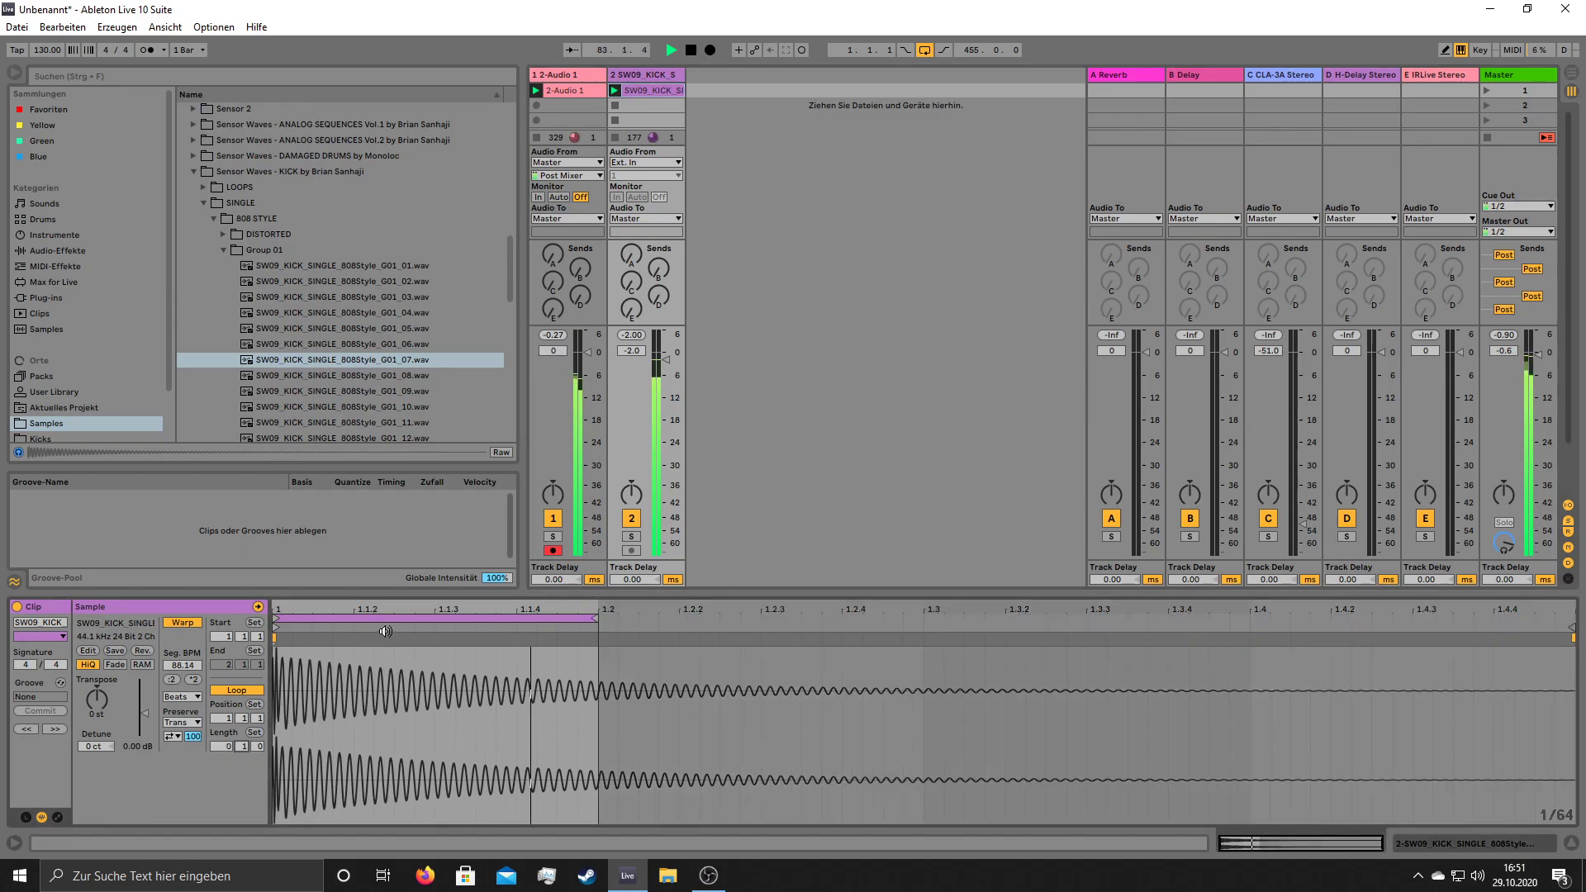
- Move the recorded clip's start marker slightly later, to about 2.1.2
left_click(580, 92)
mouse_move(934, 625)
left_mouse_down()
mouse_move(879, 628)
mouse_move(1259, 625)
mouse_move(851, 630)
mouse_move(939, 630)
left_mouse_up()
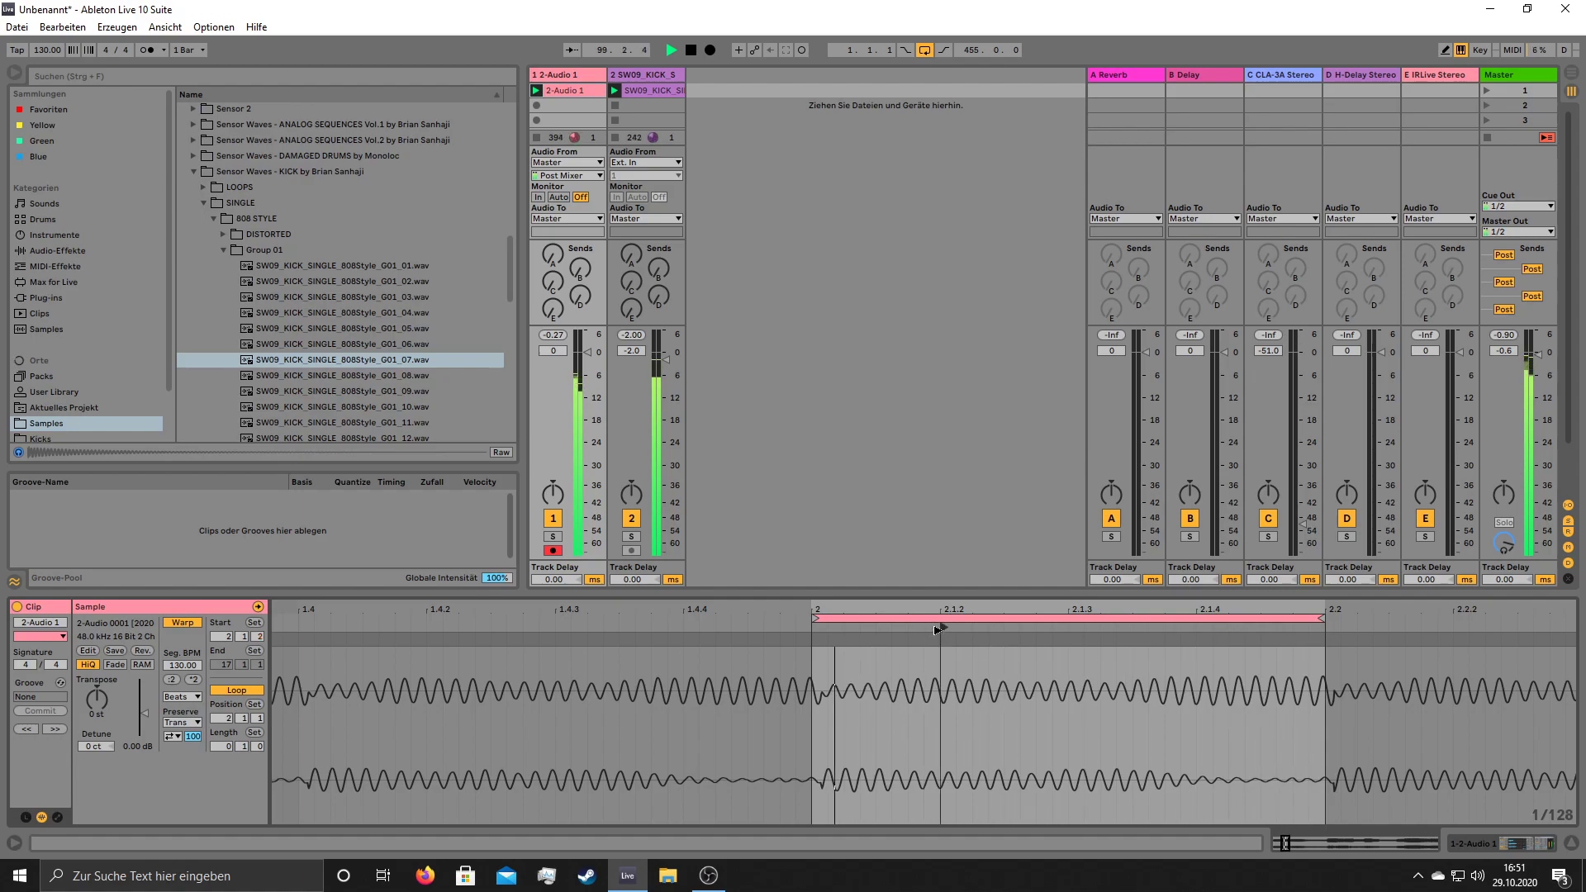
- Stop playback and audition the remaining kick samples of Group 01, starting from SW09_KICK_SINGLE_808Style_G01_08.wav
left_click(384, 375)
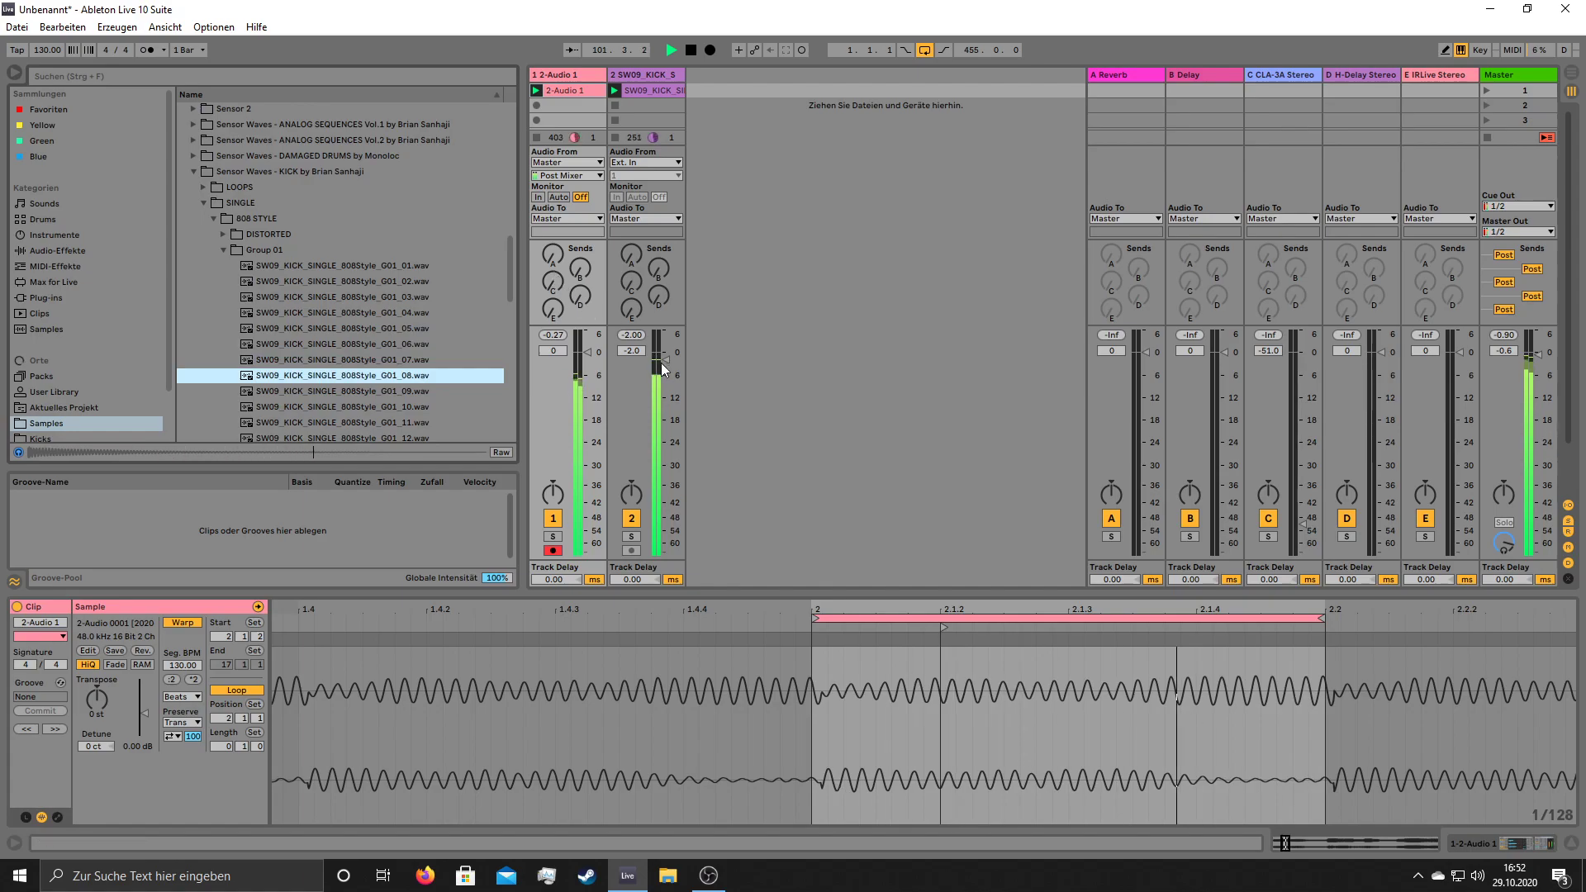
key("space")
left_click(339, 392)
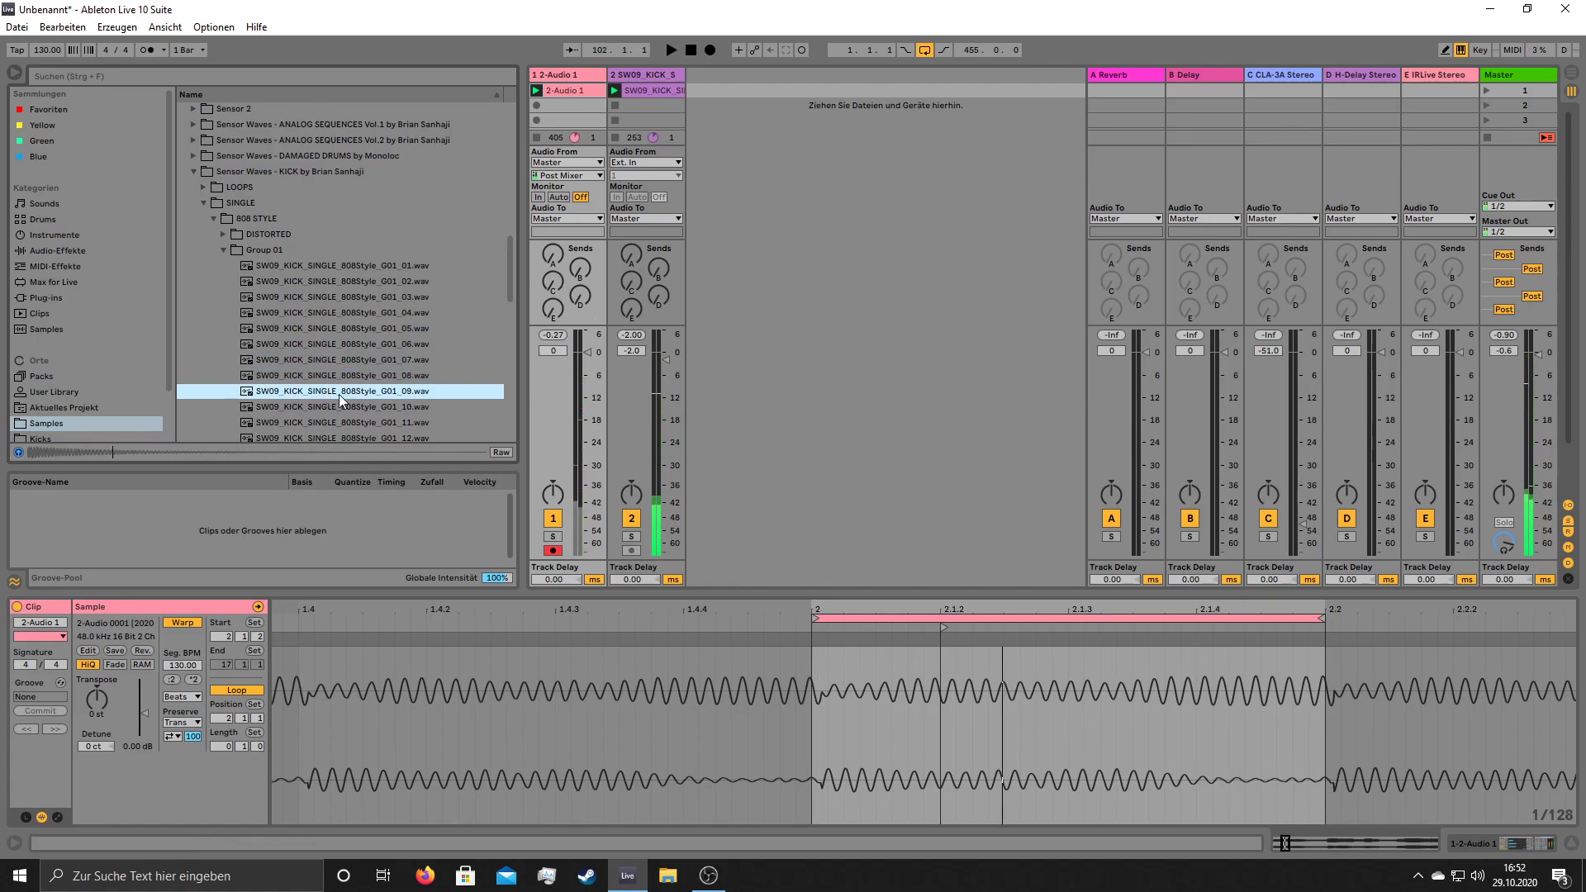
key("Down")
key("Down")
key("Down")
key("Down")
key("Down")
key("Down")
- Collapse Group 01, expand Group 02 and compare its first kick samples, G02_01 to G02_03, by ear
key("Left")
key("Down")
key("Right")
key("Down")
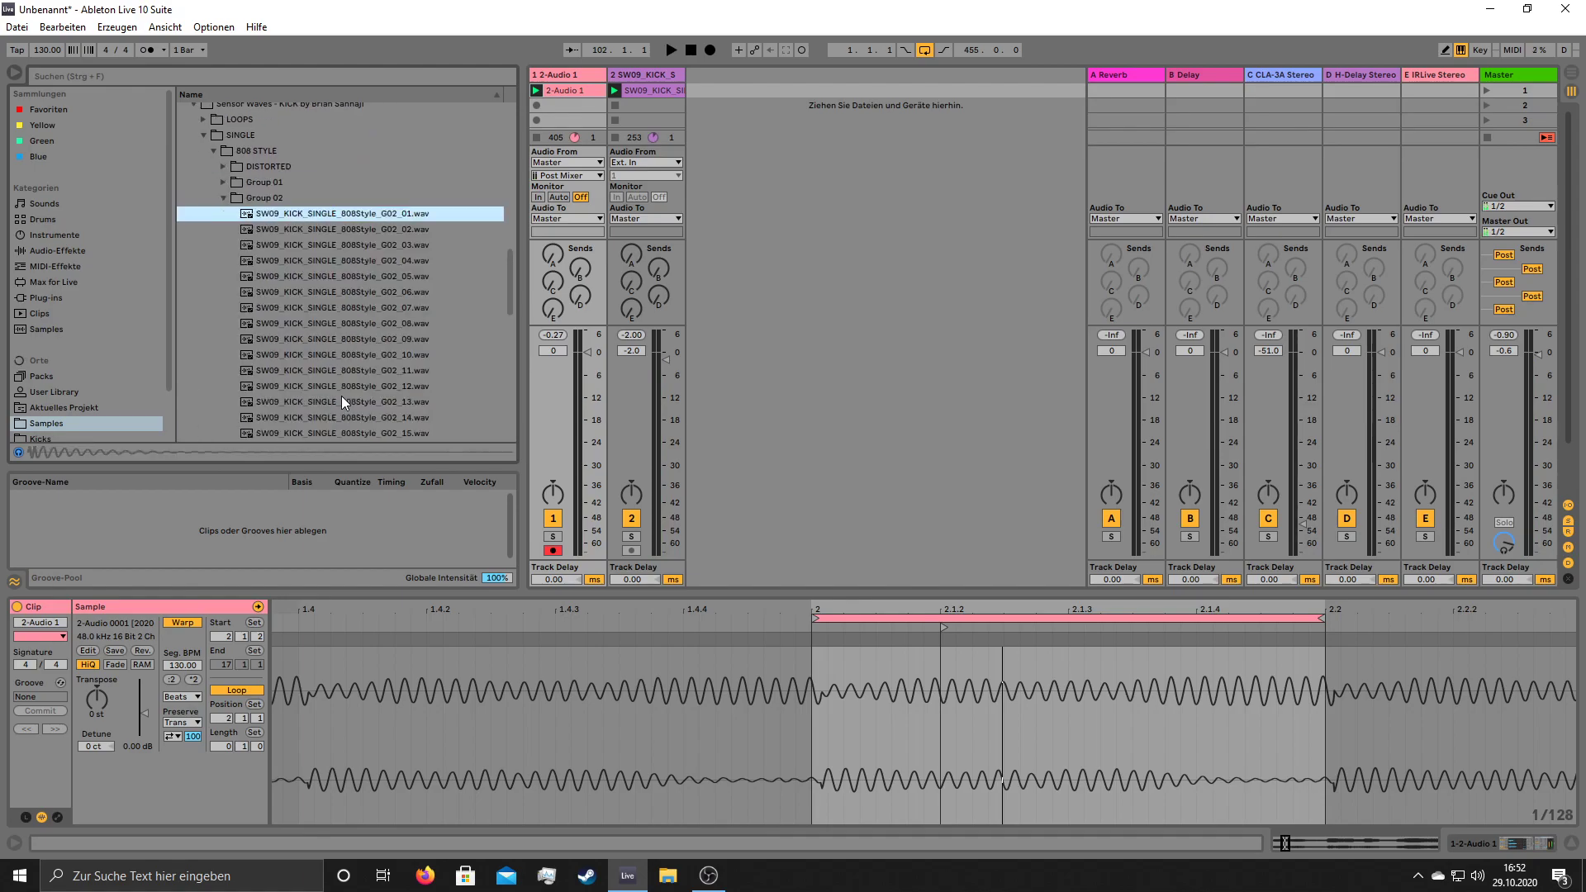
key("Down")
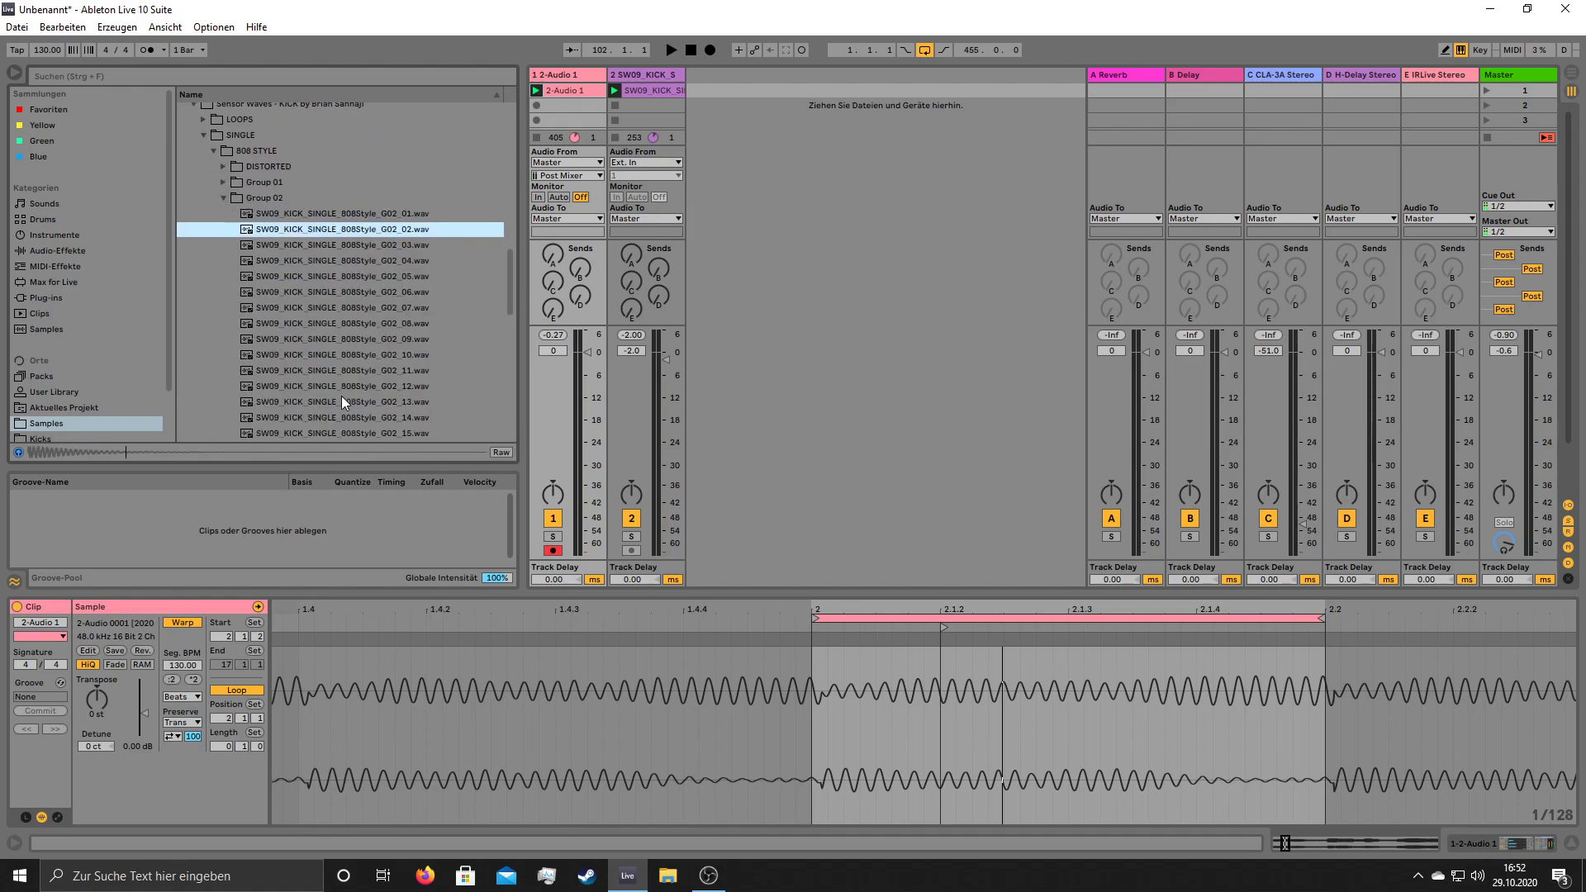
key("Up")
key("Down")
key("Down")
key("Up")
key("Up")
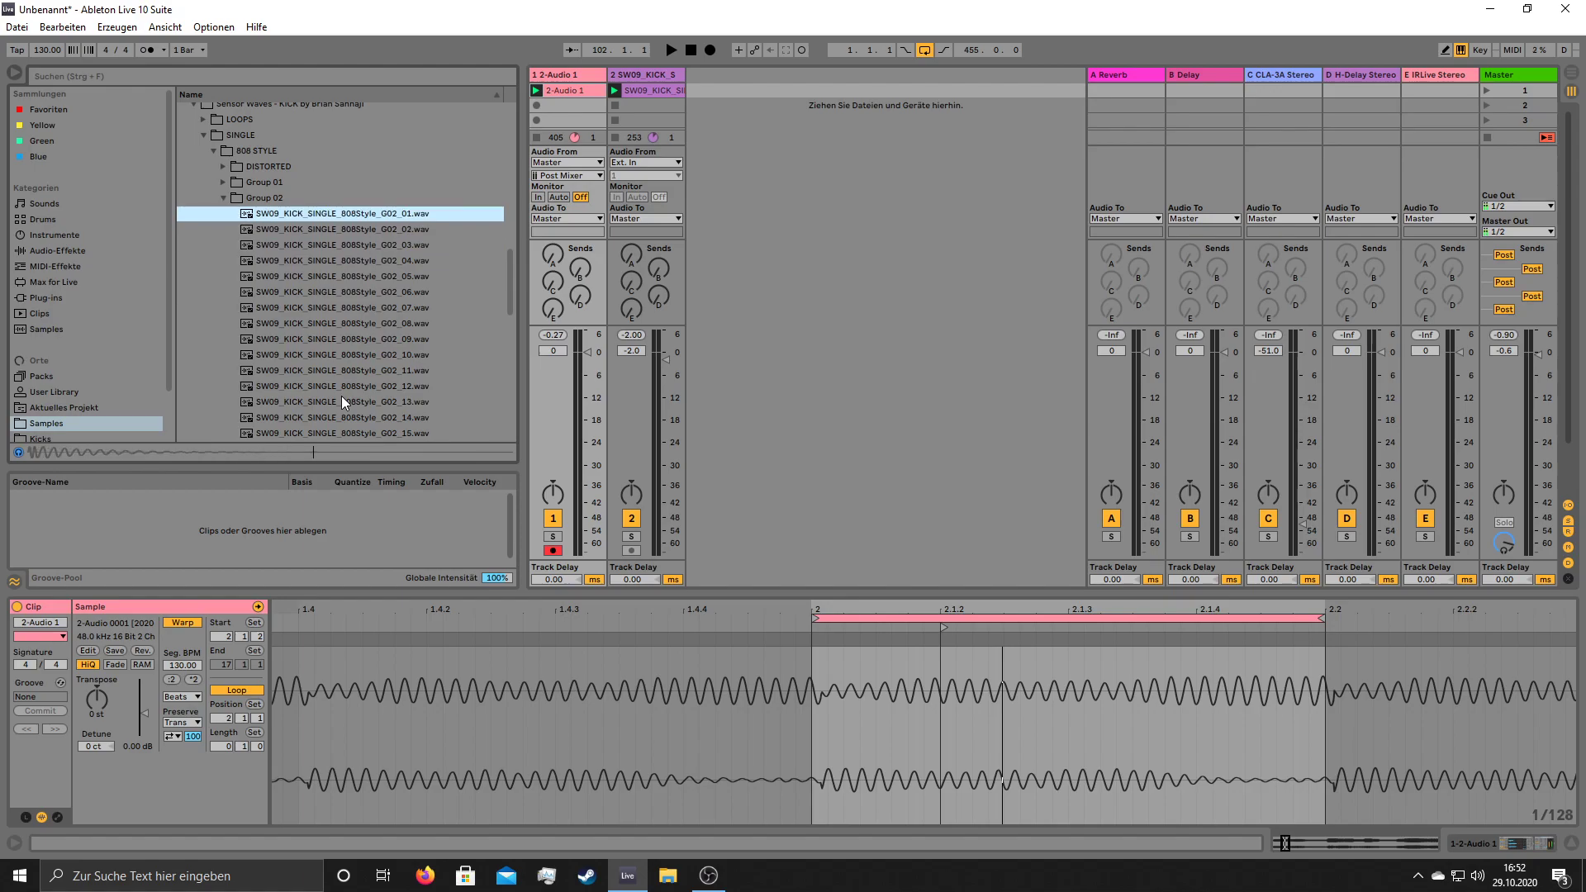
- Replace the kick clip with SW09_KICK_SINGLE_808Style_G02_01.wav, warped and looped over one beat, and launch it
left_click_drag(388, 216, 642, 91)
left_click(181, 622)
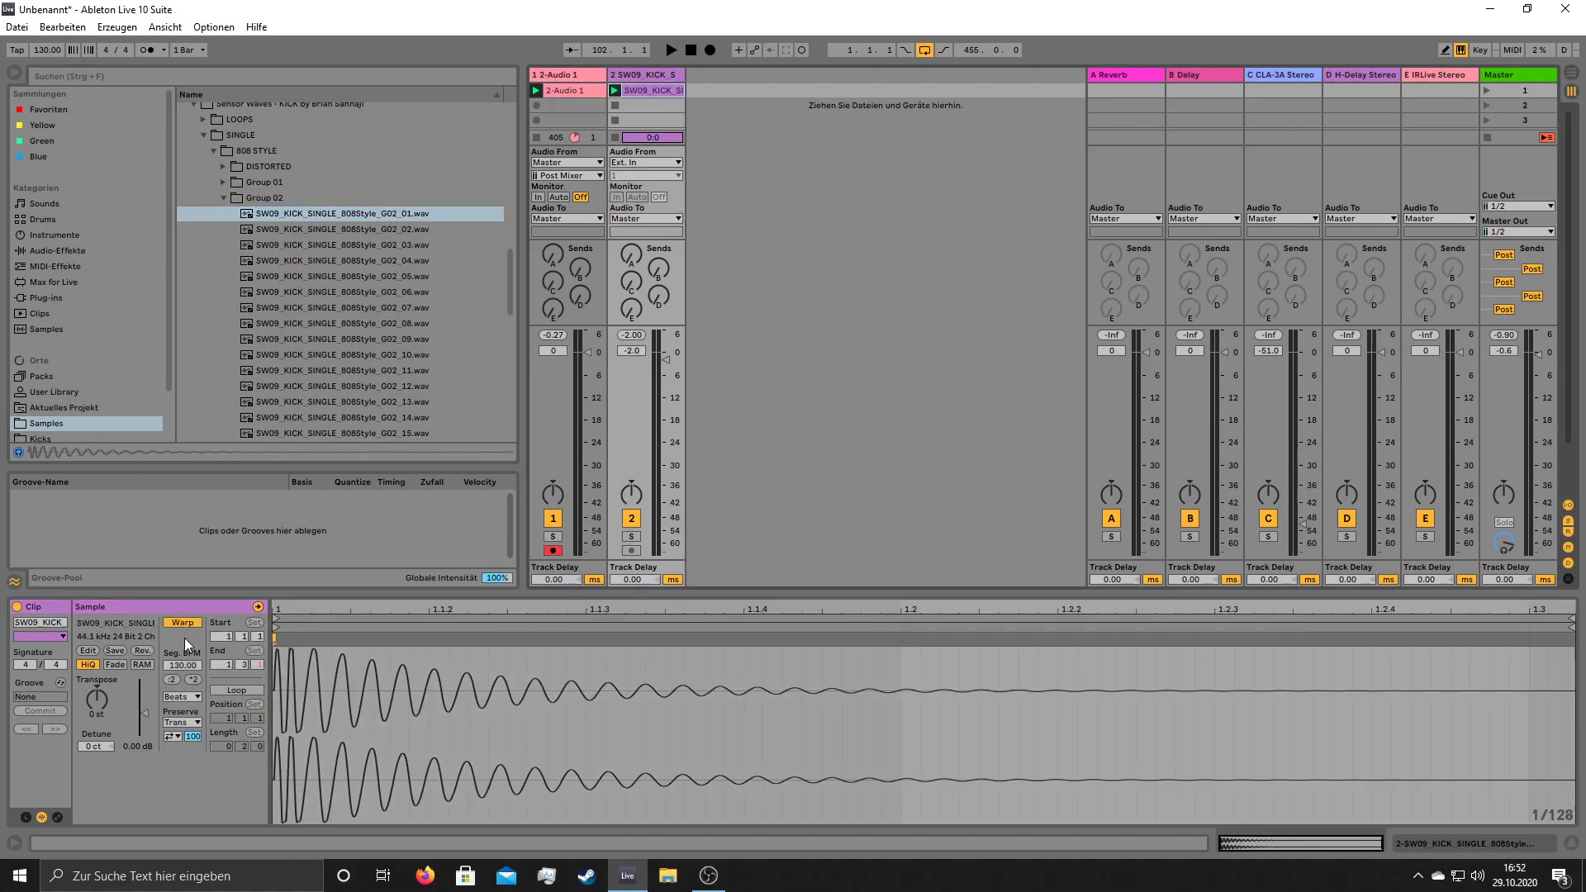
left_click(236, 689)
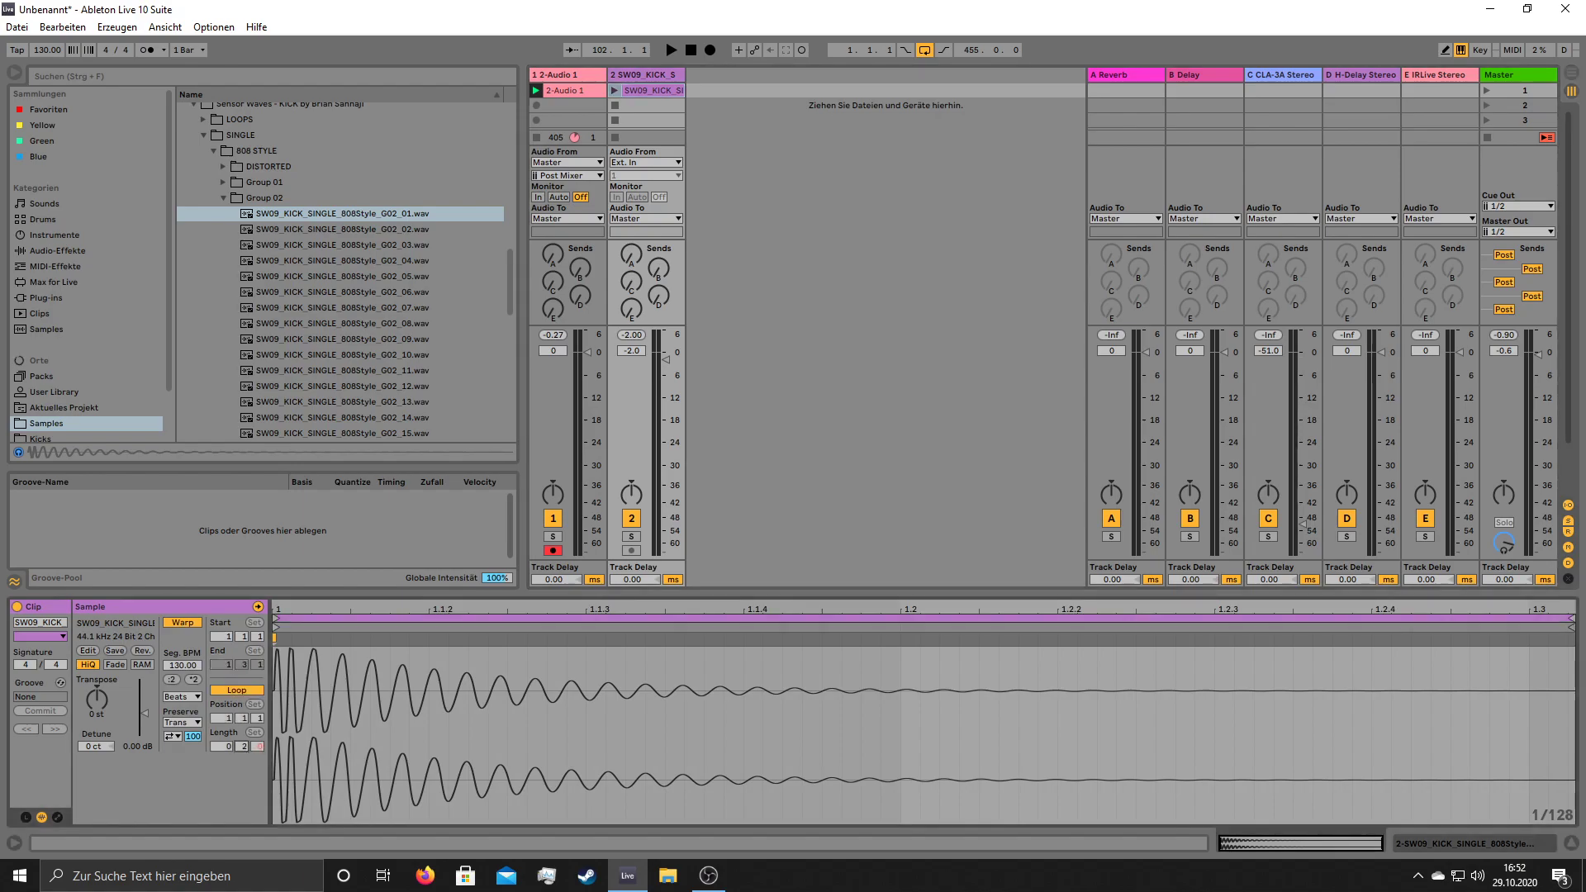
left_click_drag(242, 746, 242, 757)
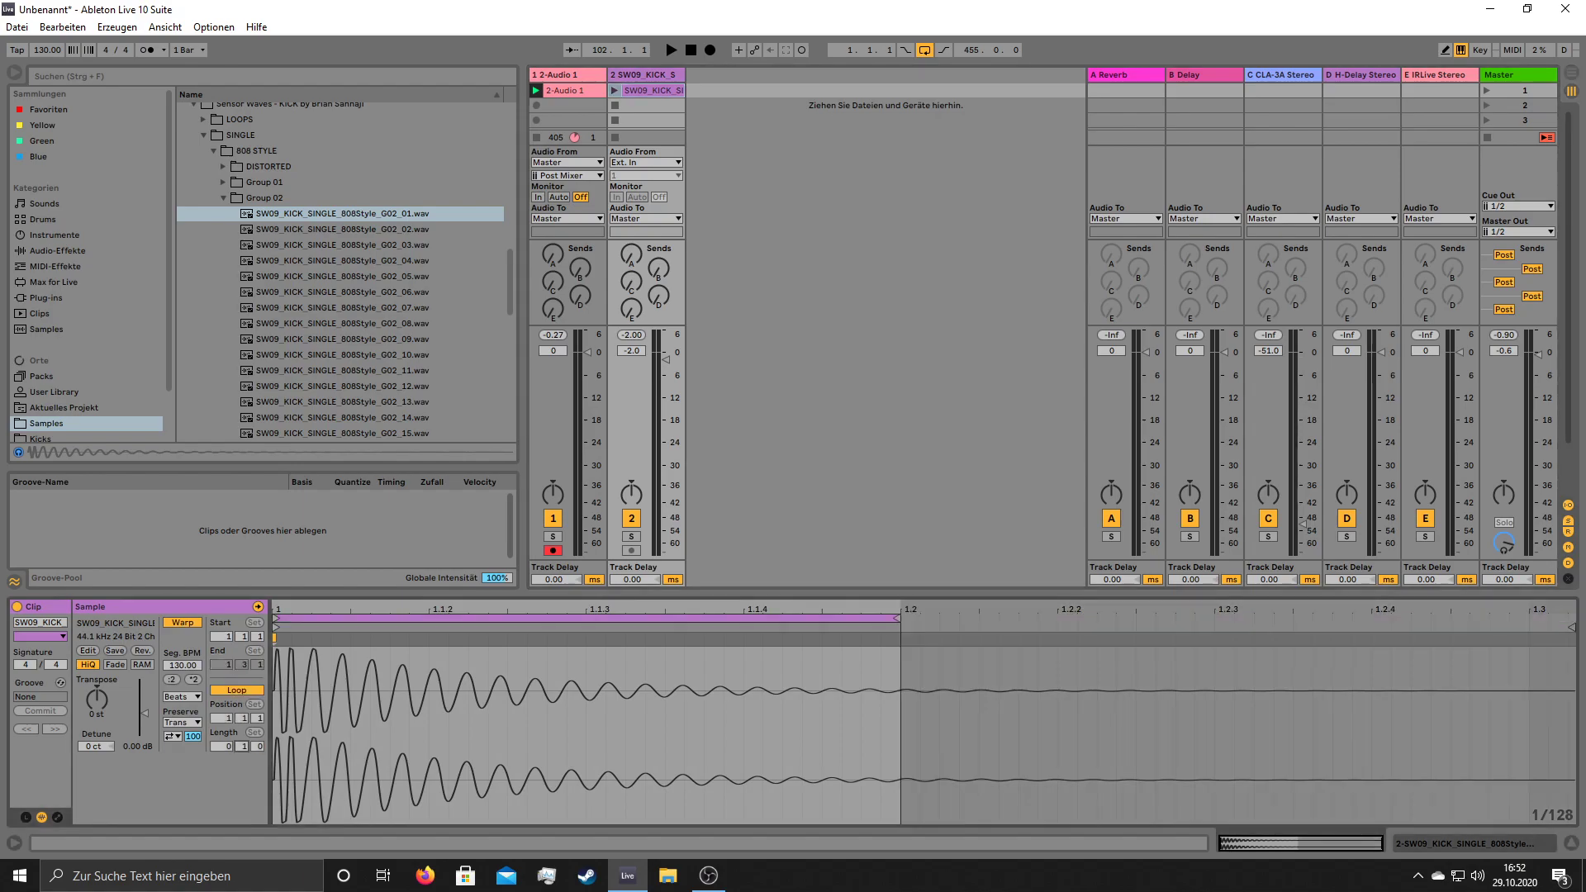
left_click(614, 92)
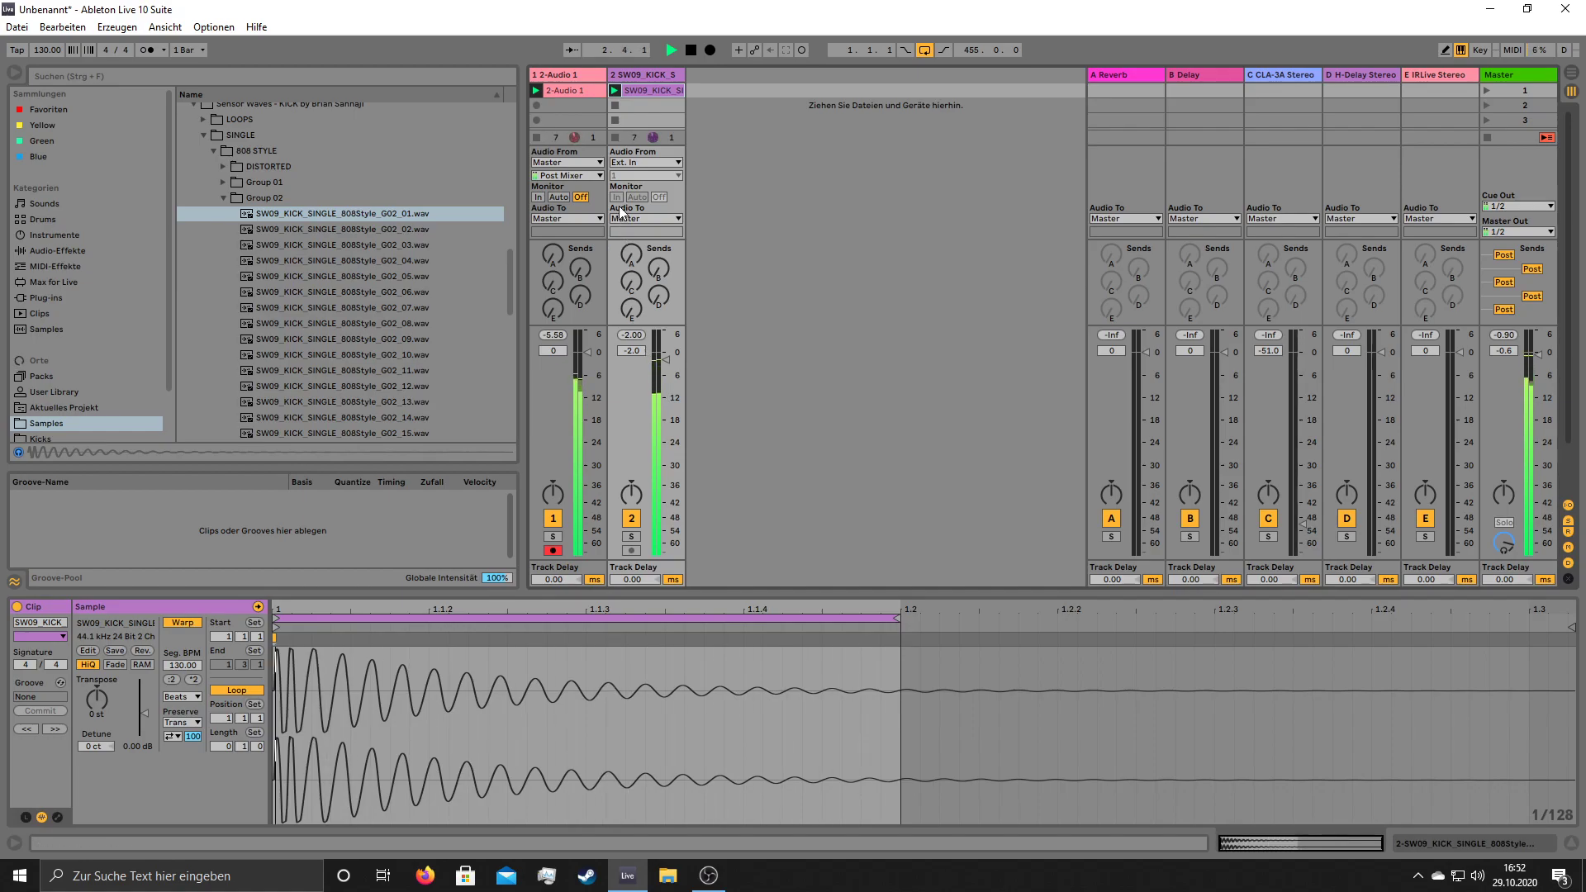
- Add EQ Eight to the first track and set its band 1 to a low cut at about 75.8 Hz
left_click(52, 251)
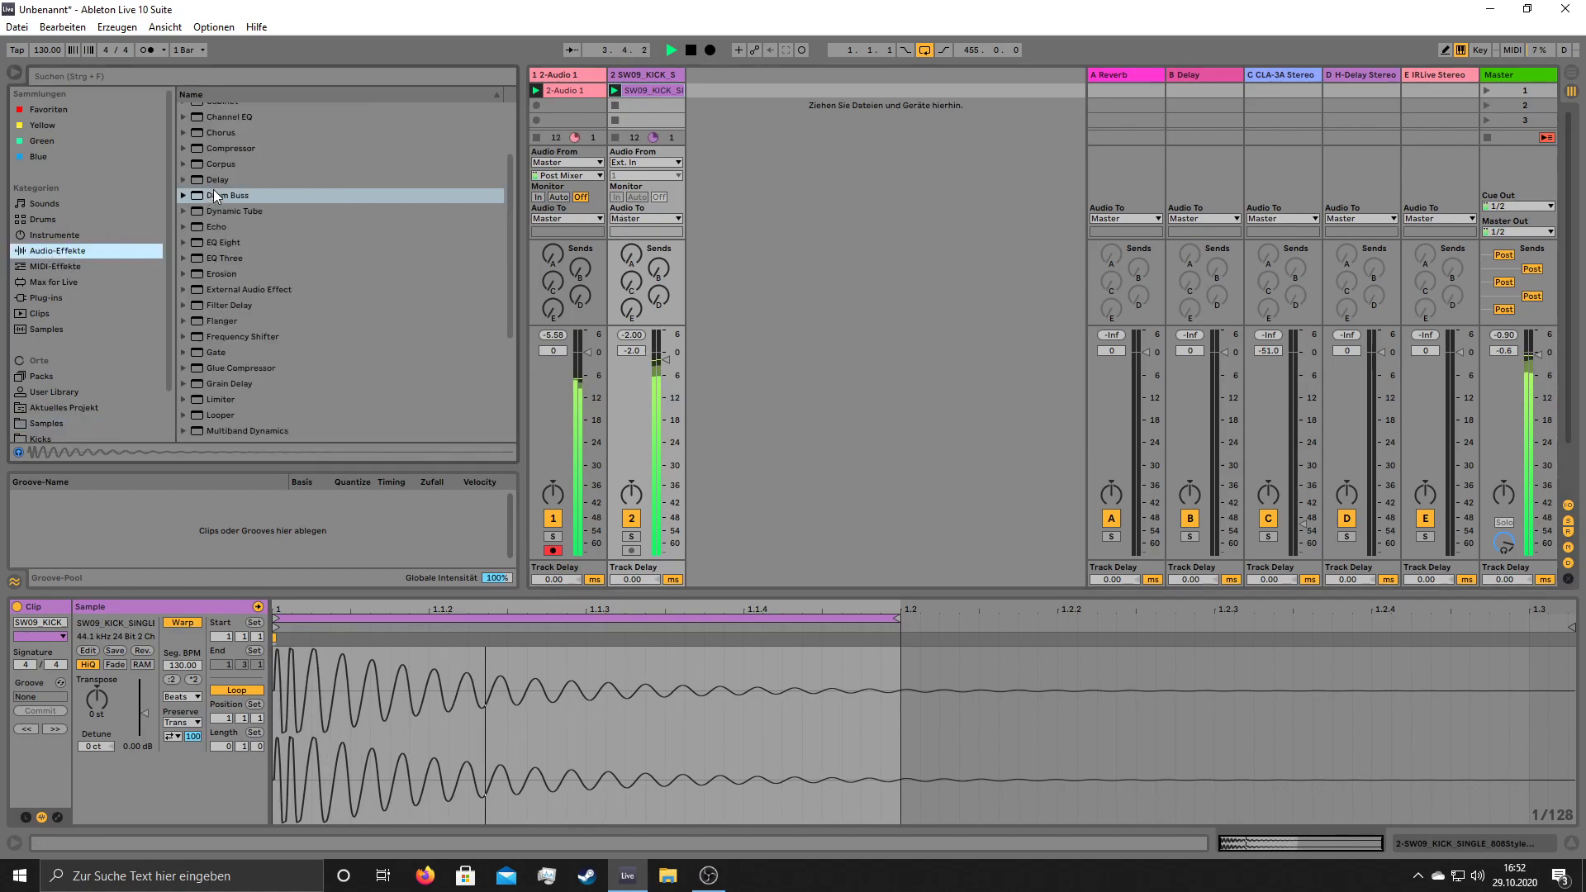
left_click(216, 241)
left_click_drag(627, 97, 578, 99)
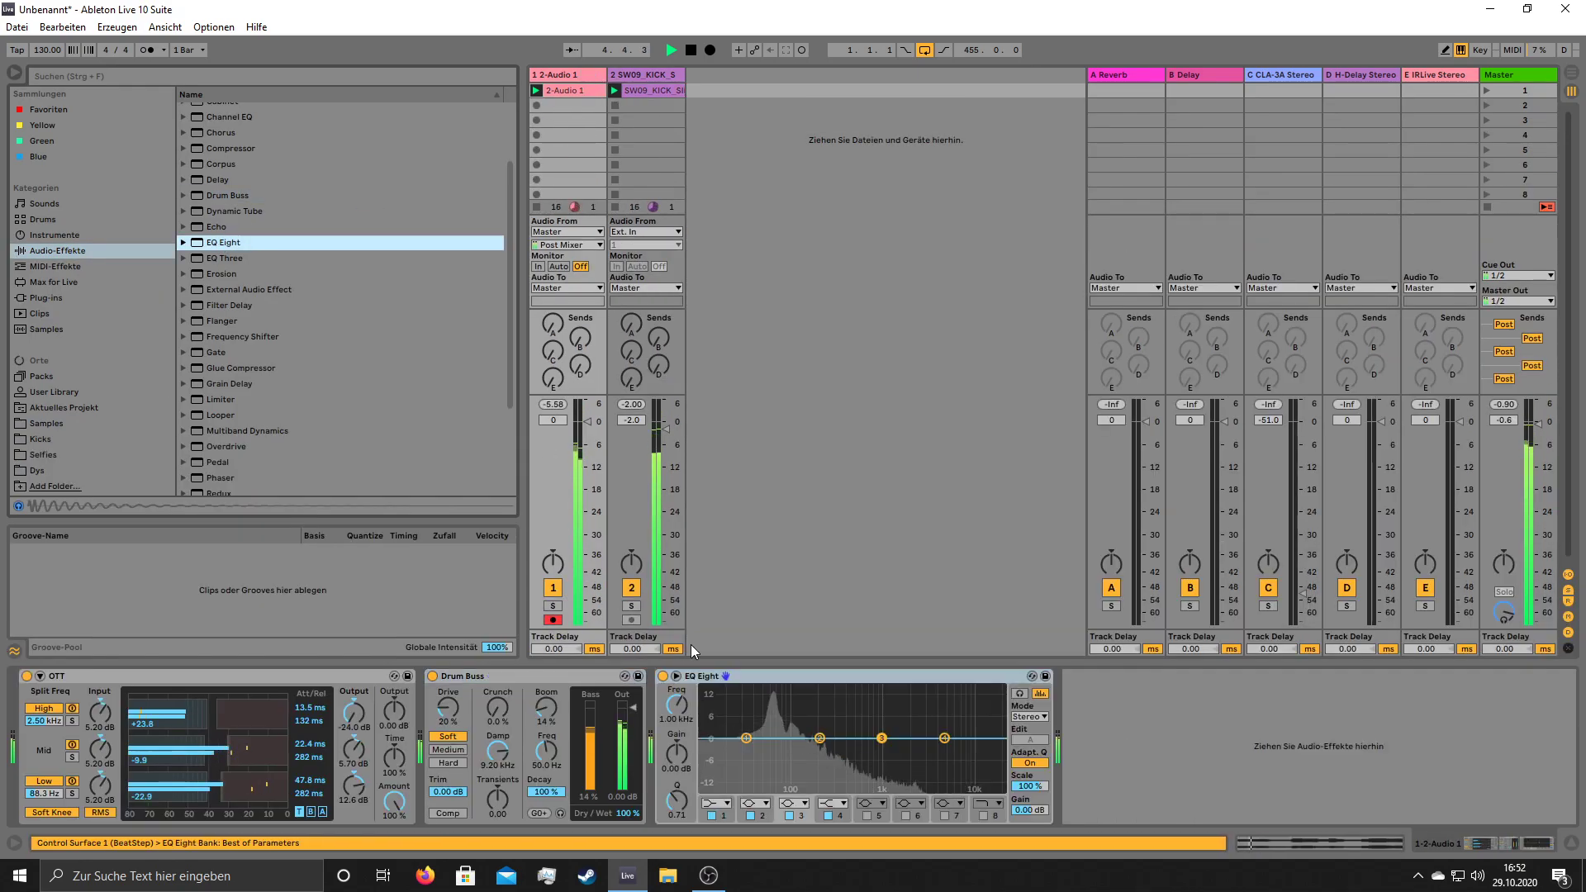
left_click(727, 803)
left_click(714, 717)
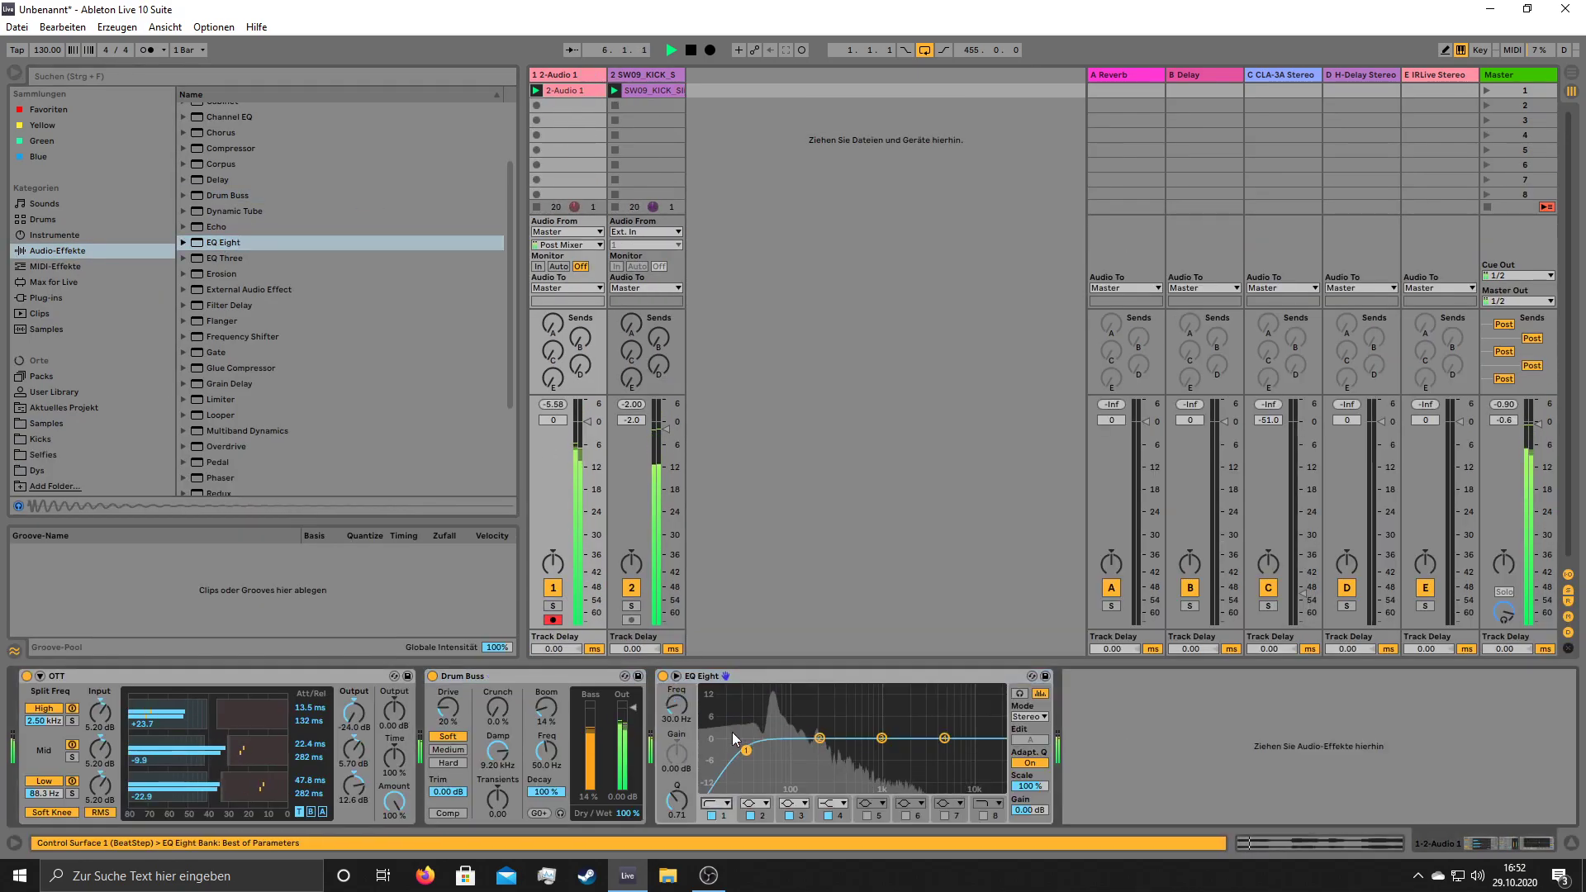
left_click_drag(746, 750, 782, 750)
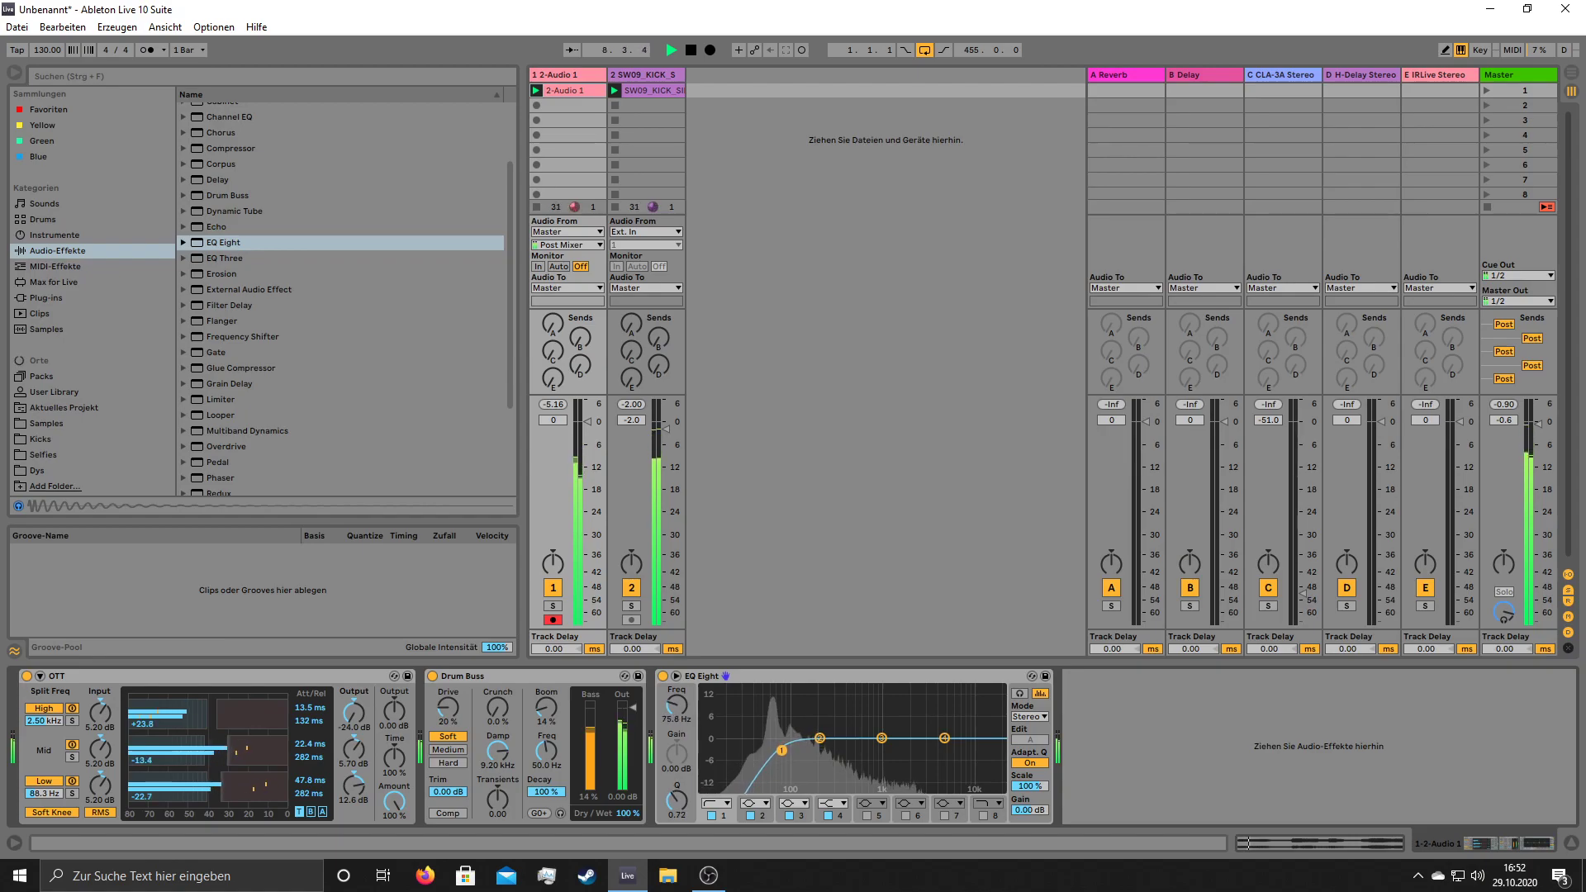
- Try other start marker positions in the recorded clip, ending just after 2.1.4
left_click(570, 87)
left_click_drag(942, 626, 882, 625)
left_click_drag(881, 623, 1214, 626)
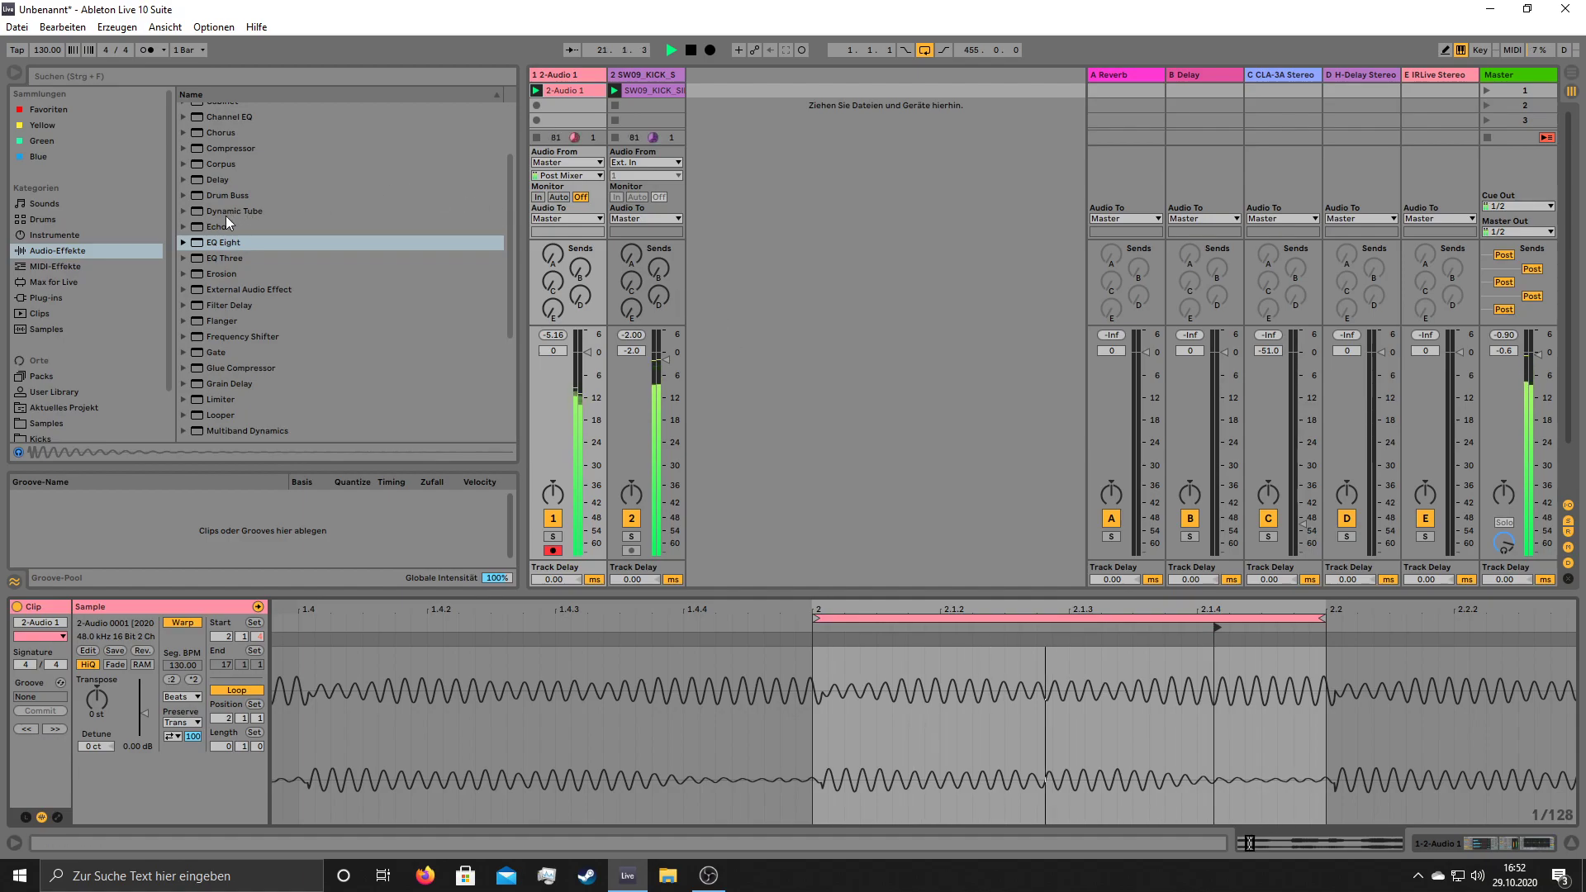
- Add EQ Eight to the kick track, make band 1 a low cut, and move band 2 to 574 Hz at -0.37 dB
left_click_drag(216, 243, 648, 91)
left_click(81, 803)
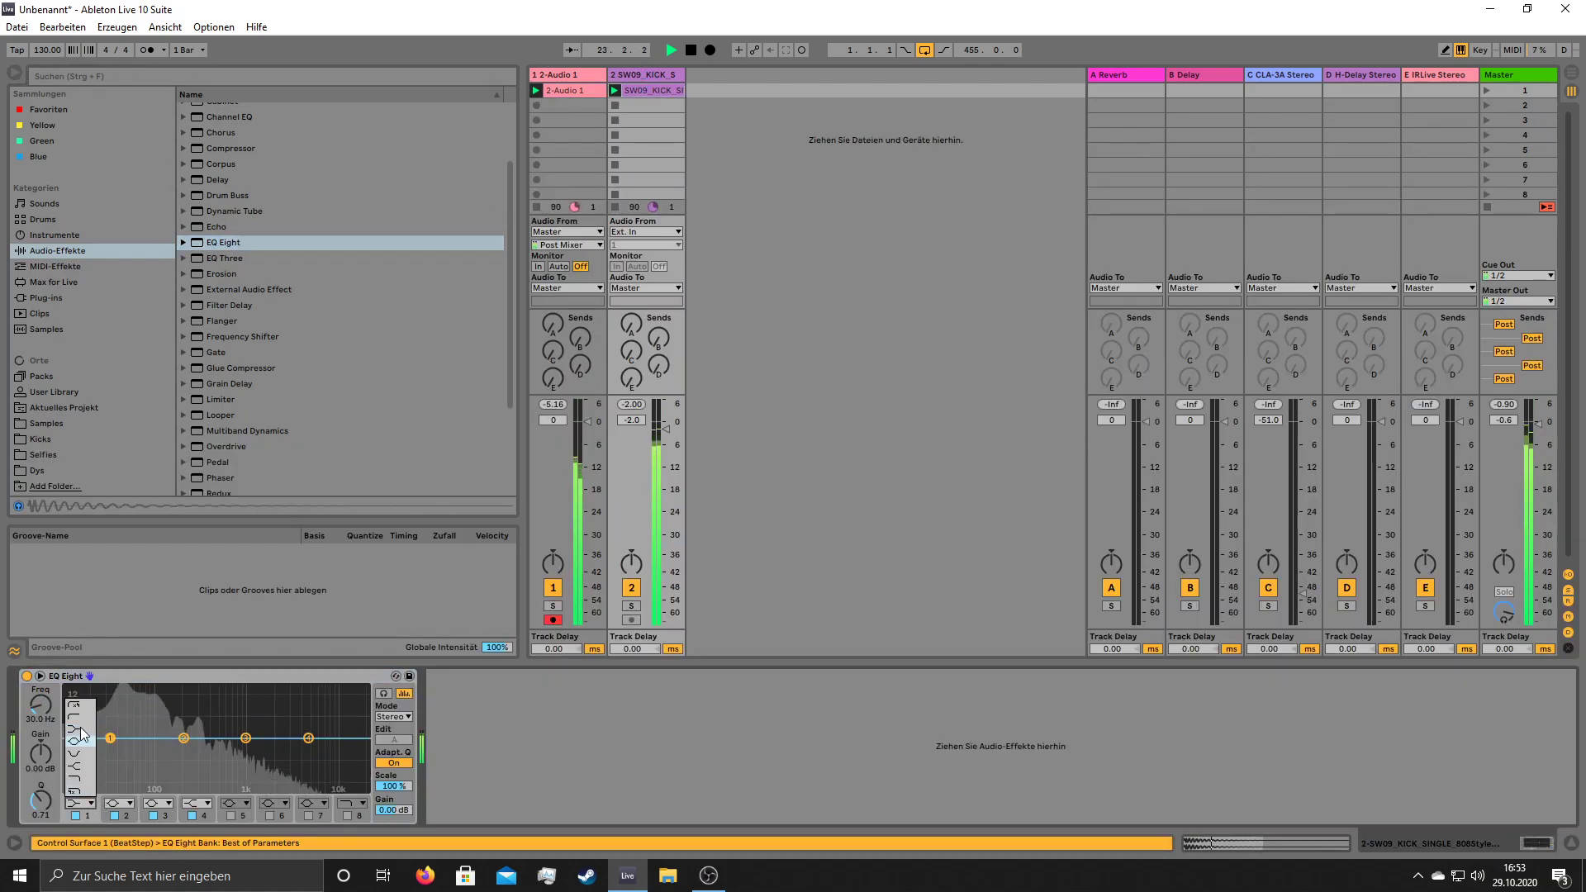
left_click(80, 717)
left_click_drag(111, 750, 224, 739)
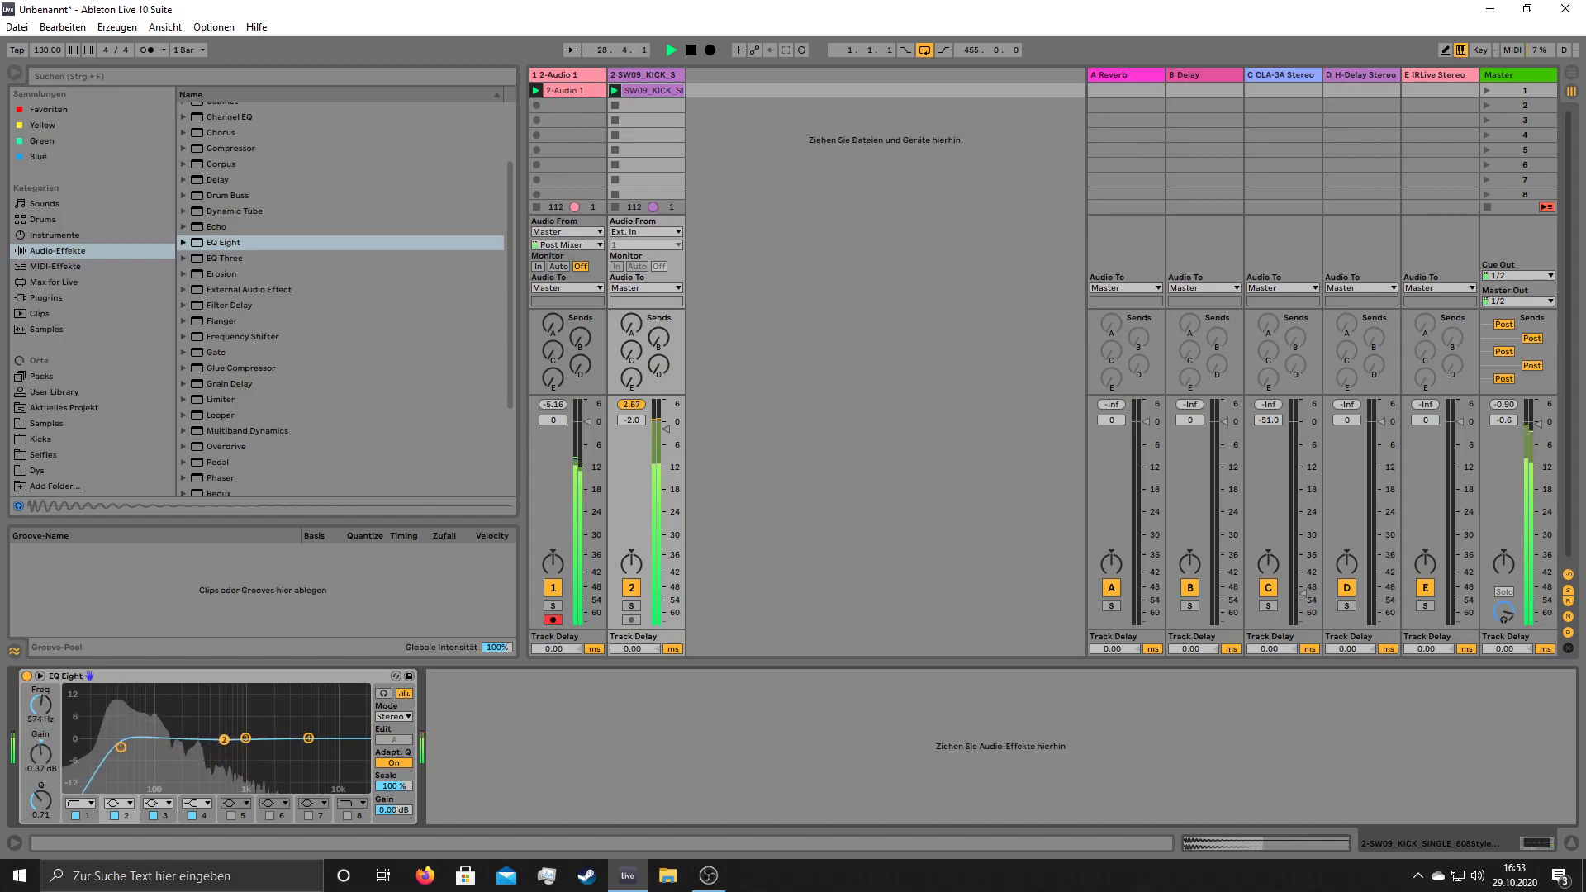
- Load the Saturator preset A Bit Warmer.adv after EQ Eight on the first track
scroll(259, 404, "down", 5)
left_click(184, 409)
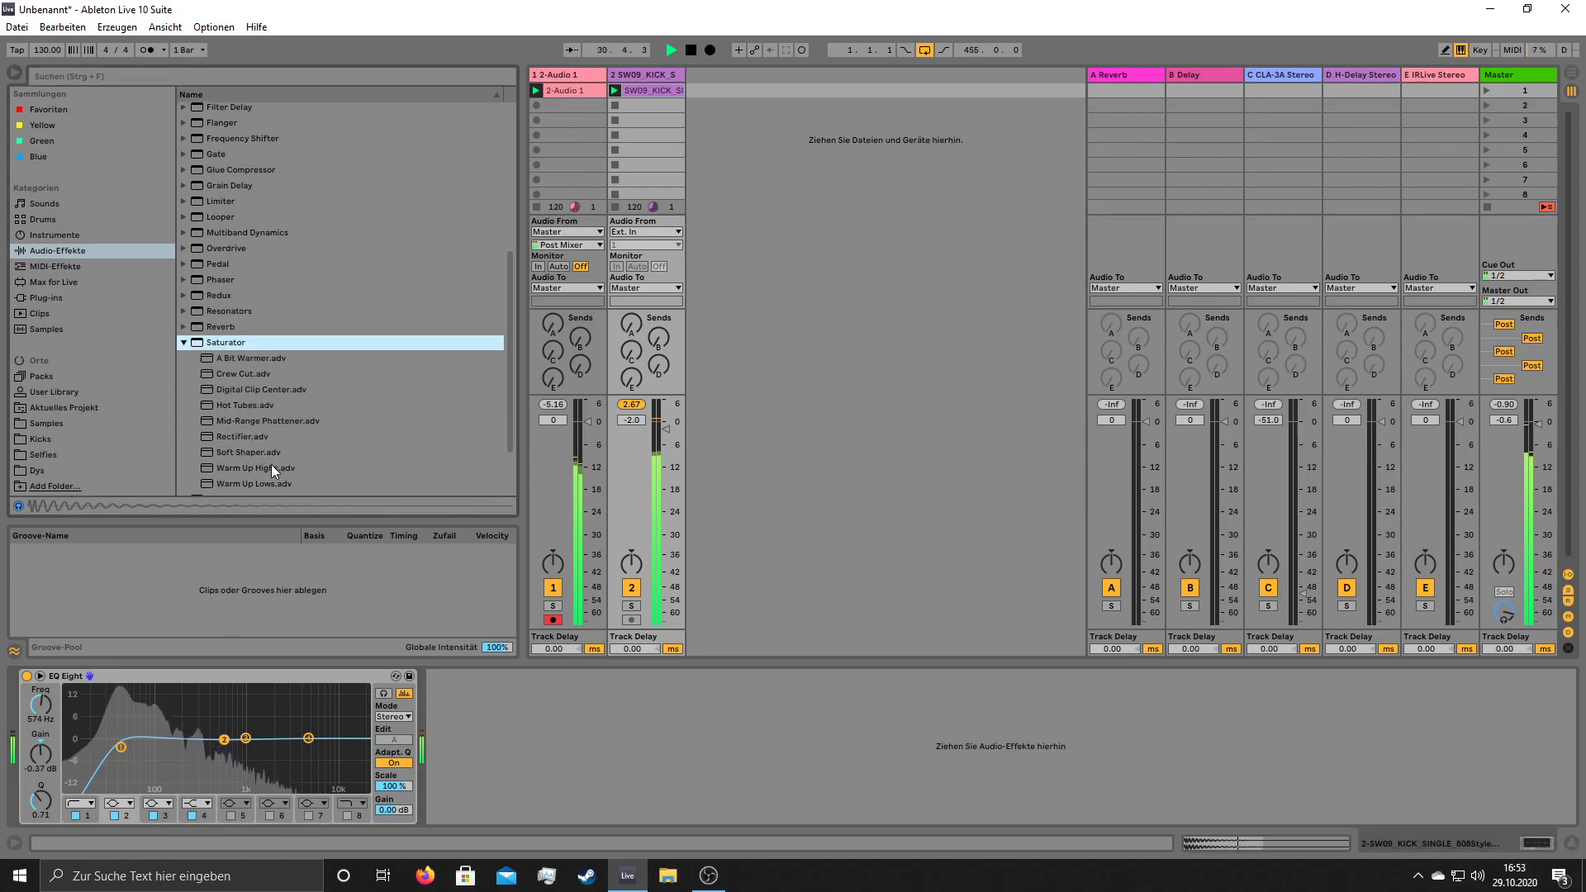
left_click(239, 358)
left_click(586, 74)
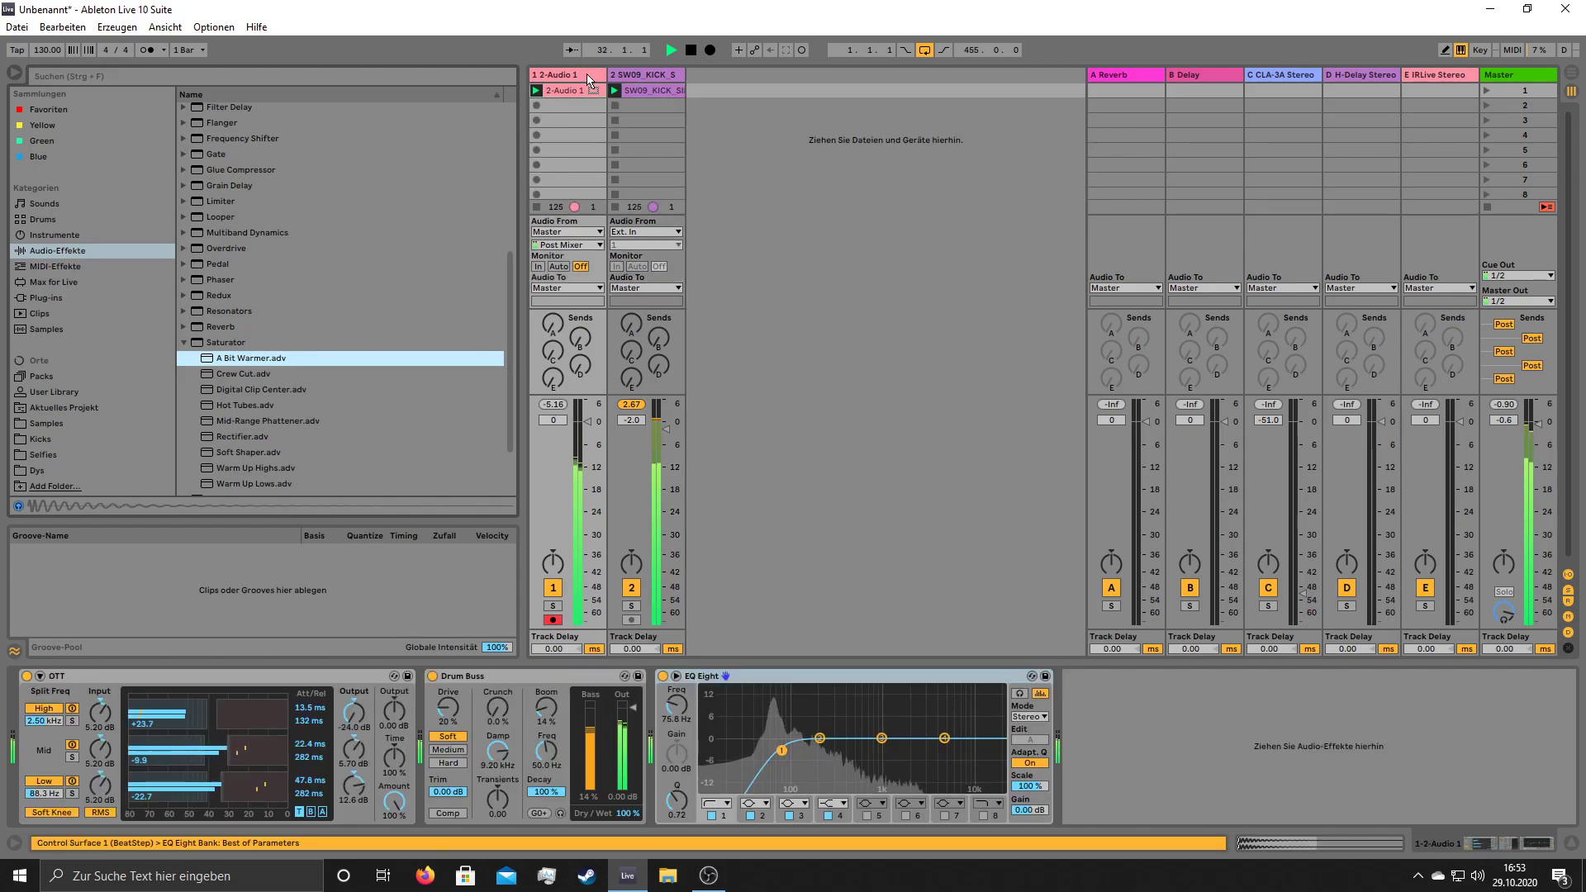
left_click_drag(586, 75, 588, 78)
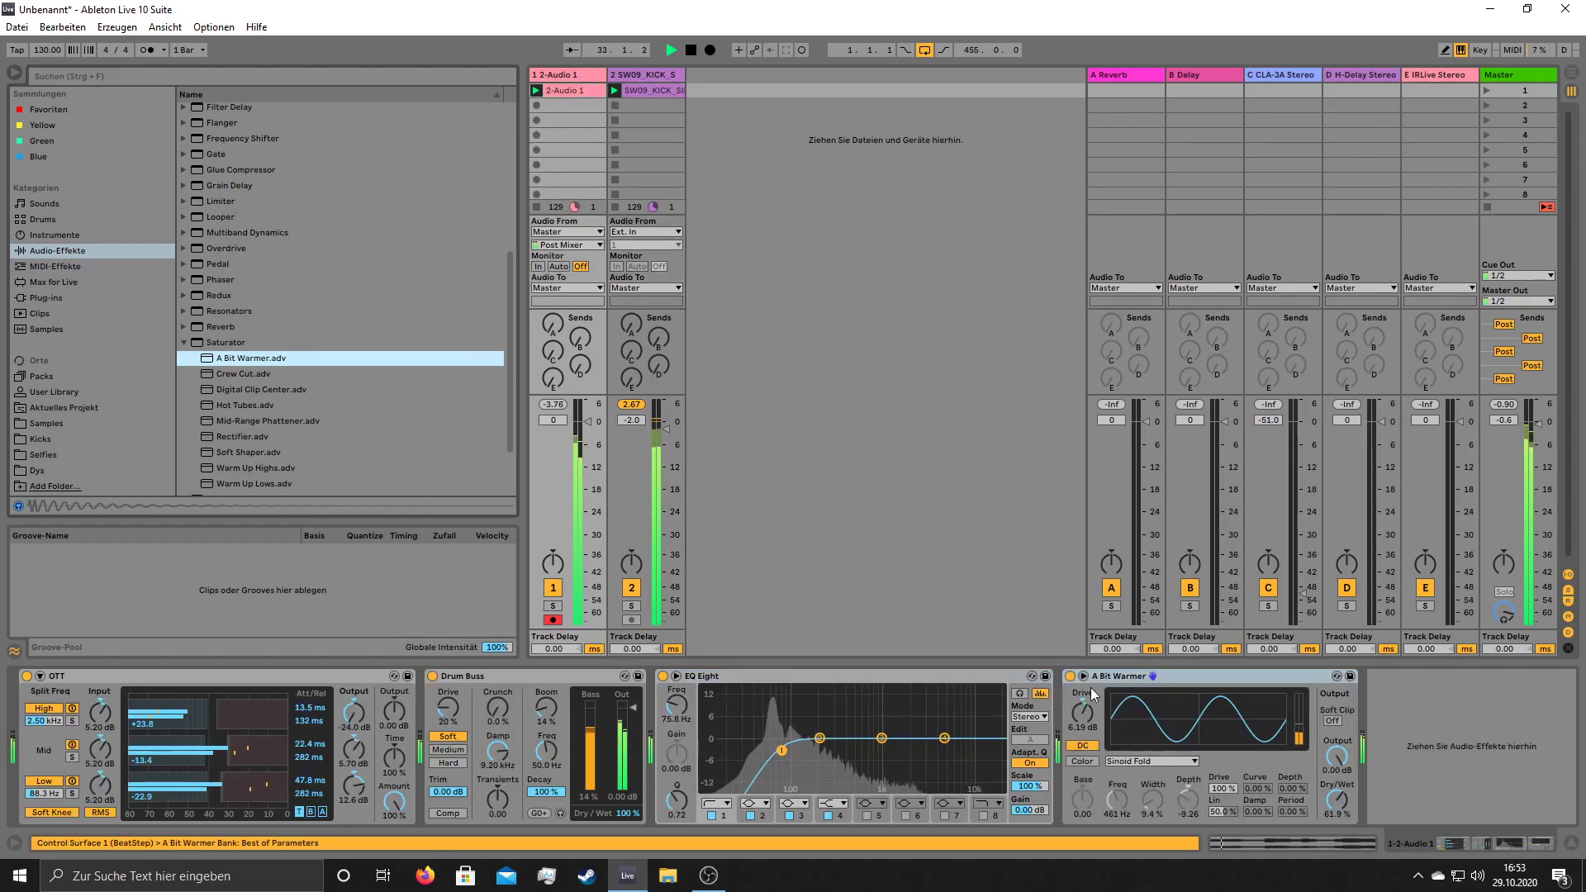
- Move the recorded clip's start marker back to about the start of its loop at bar 2
left_click(587, 93)
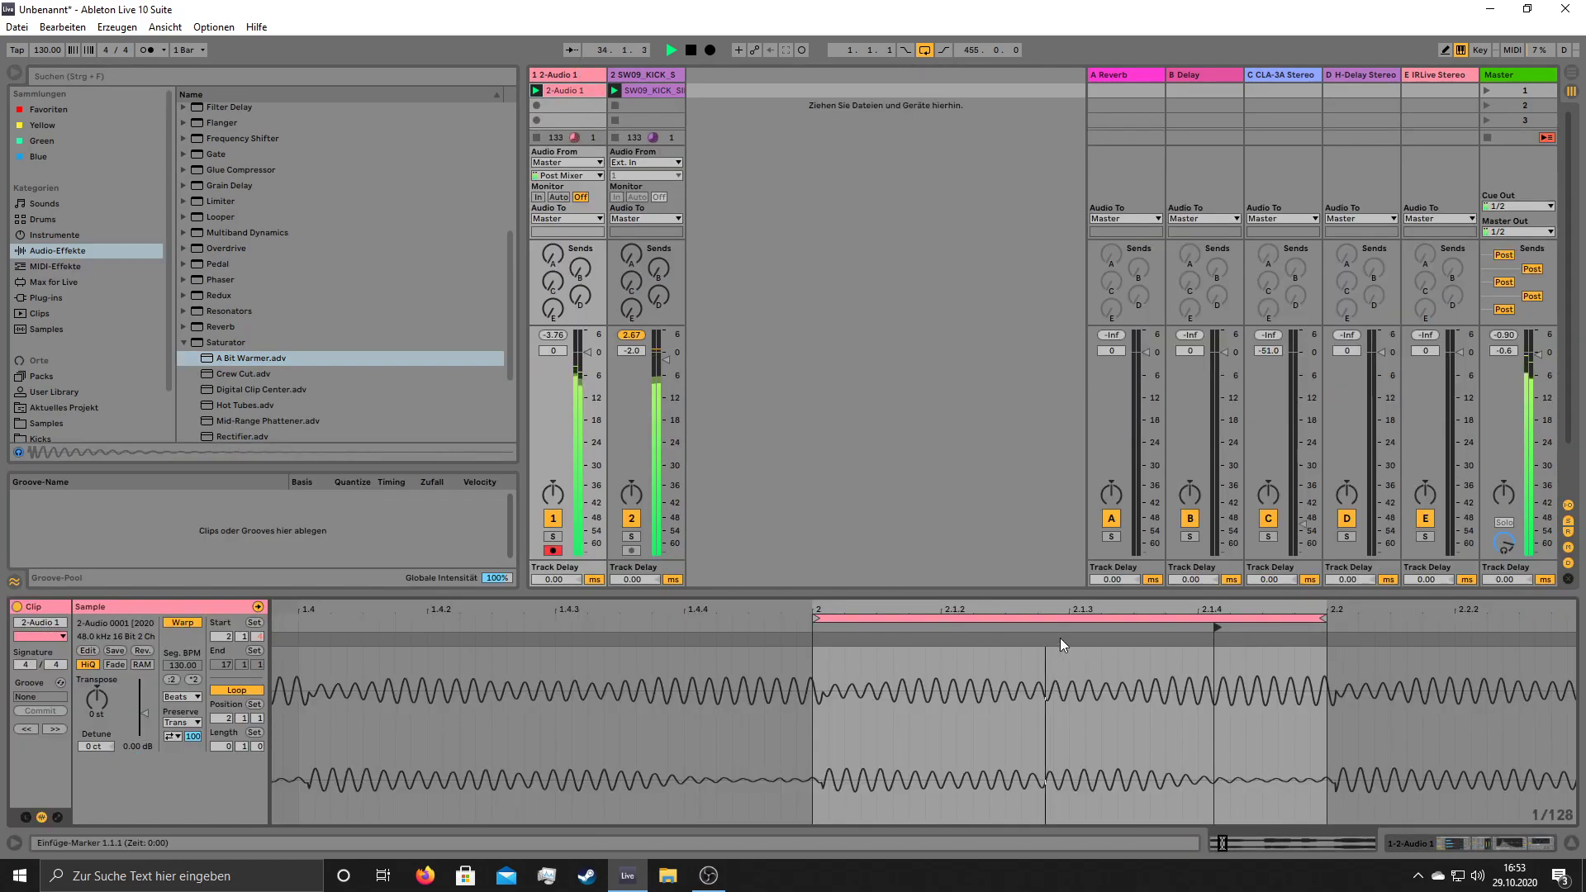
mouse_move(1217, 628)
left_mouse_down()
mouse_move(1263, 629)
mouse_move(813, 637)
left_mouse_up()
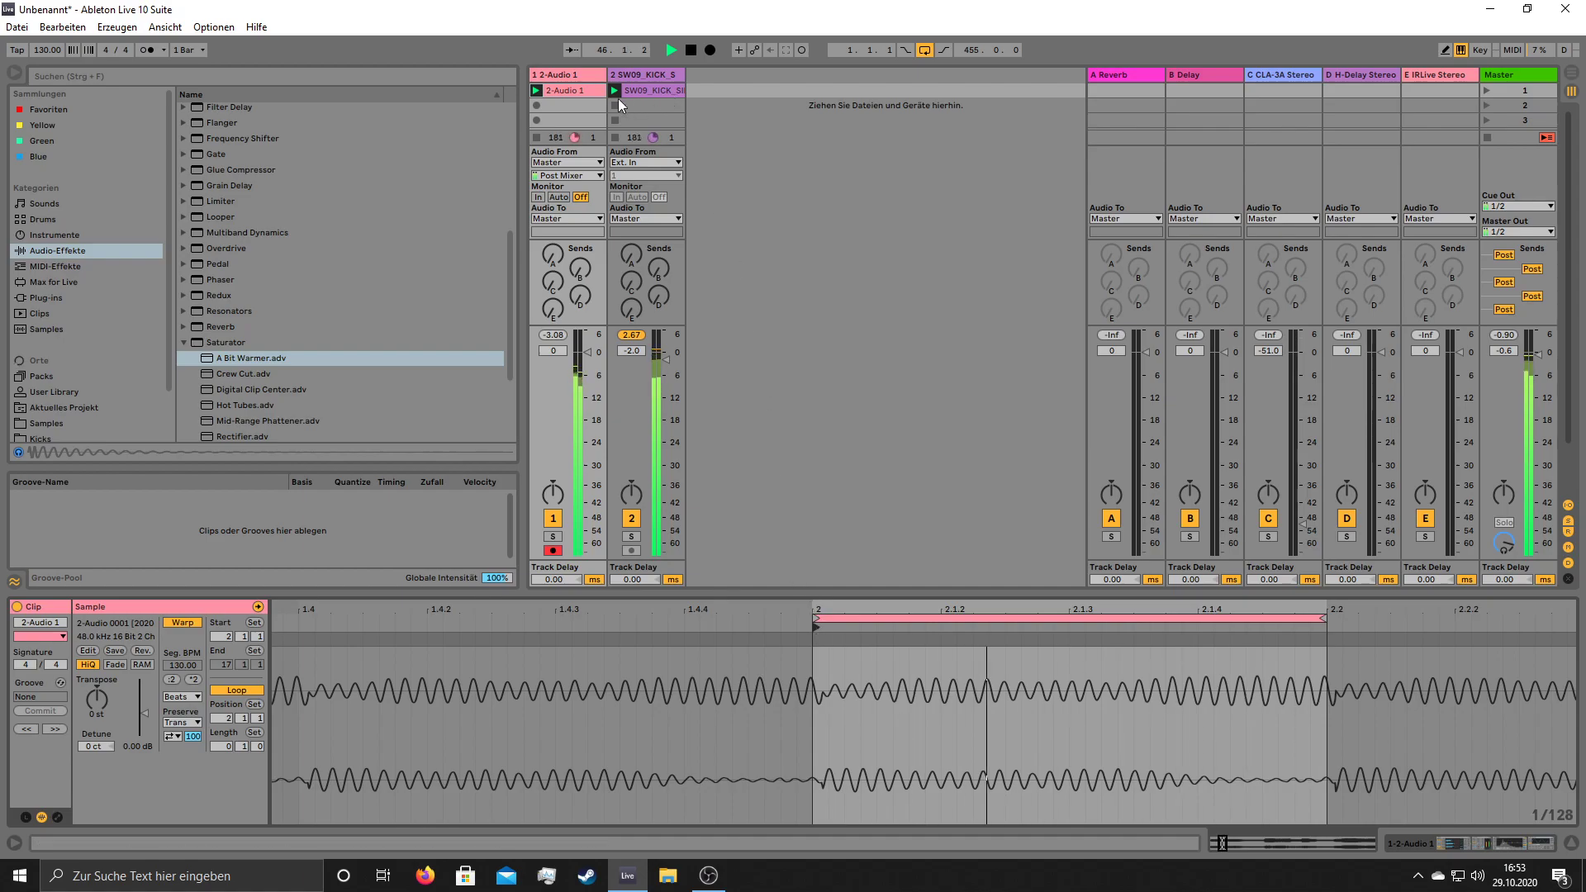
- Copy the recorded clip with its effects to a new third track, shift its one-beat loop to 8.4, and launch it
left_click(584, 92)
left_click_drag(583, 92, 720, 94)
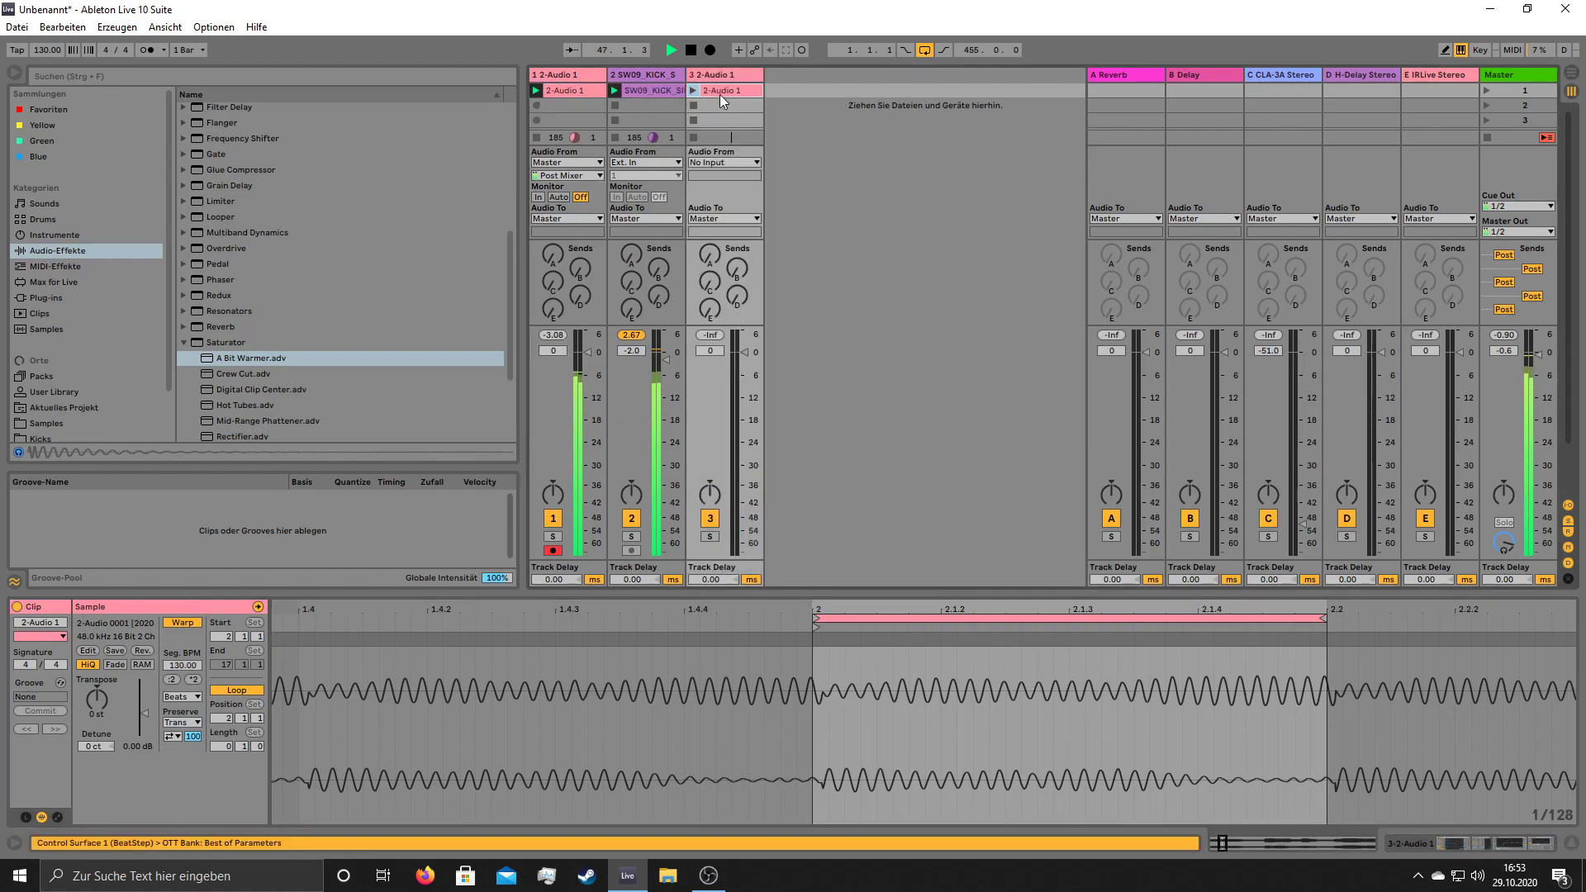
left_click_drag(1015, 606, 1015, 727)
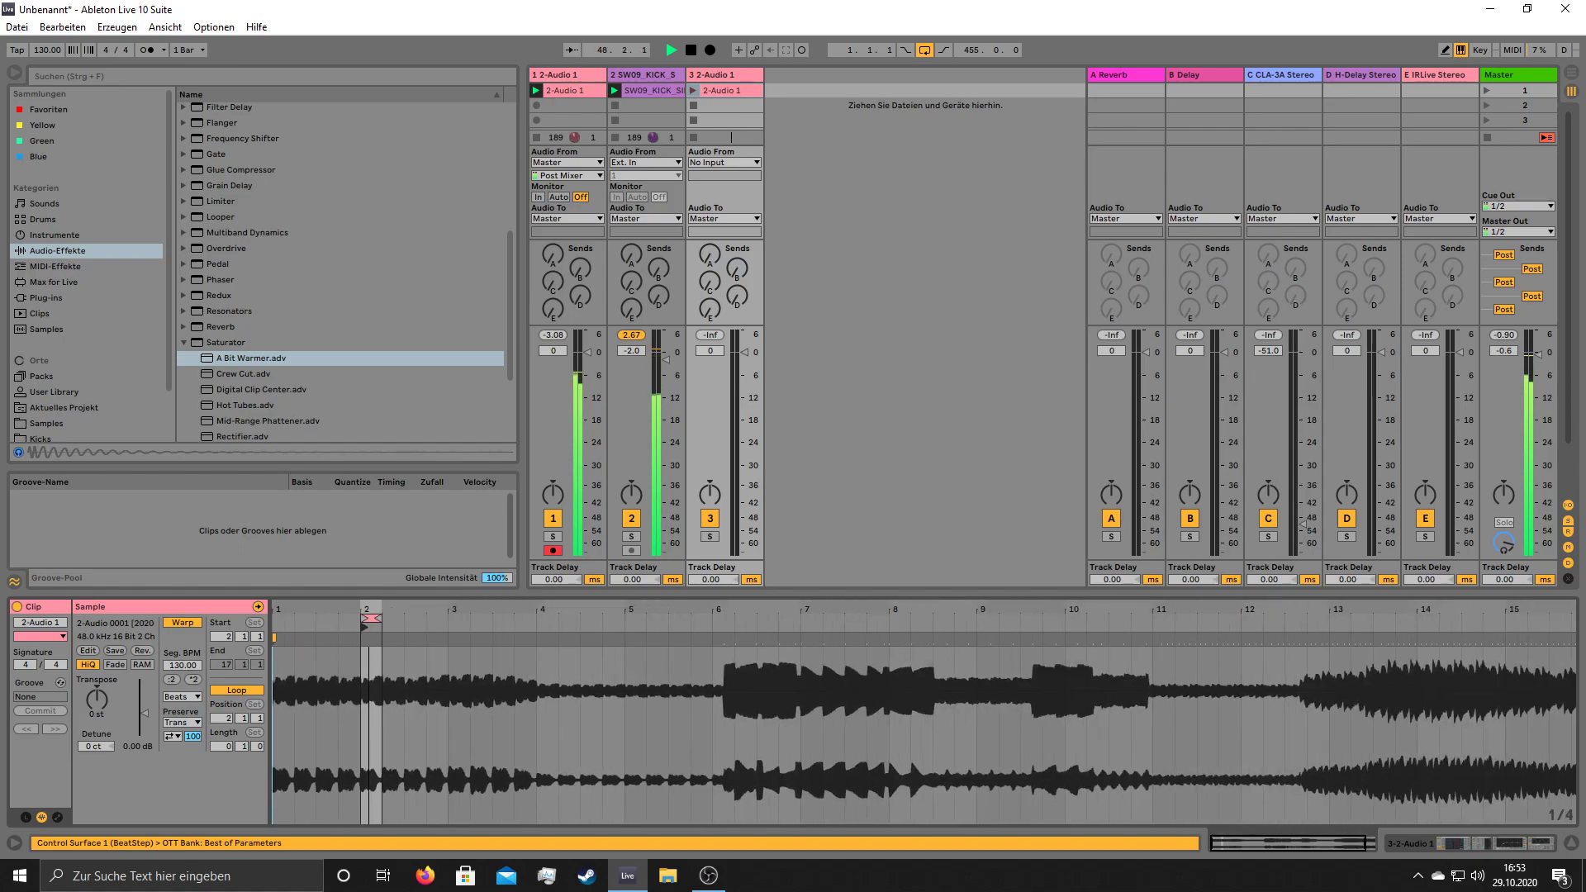
left_click_drag(371, 619, 965, 650)
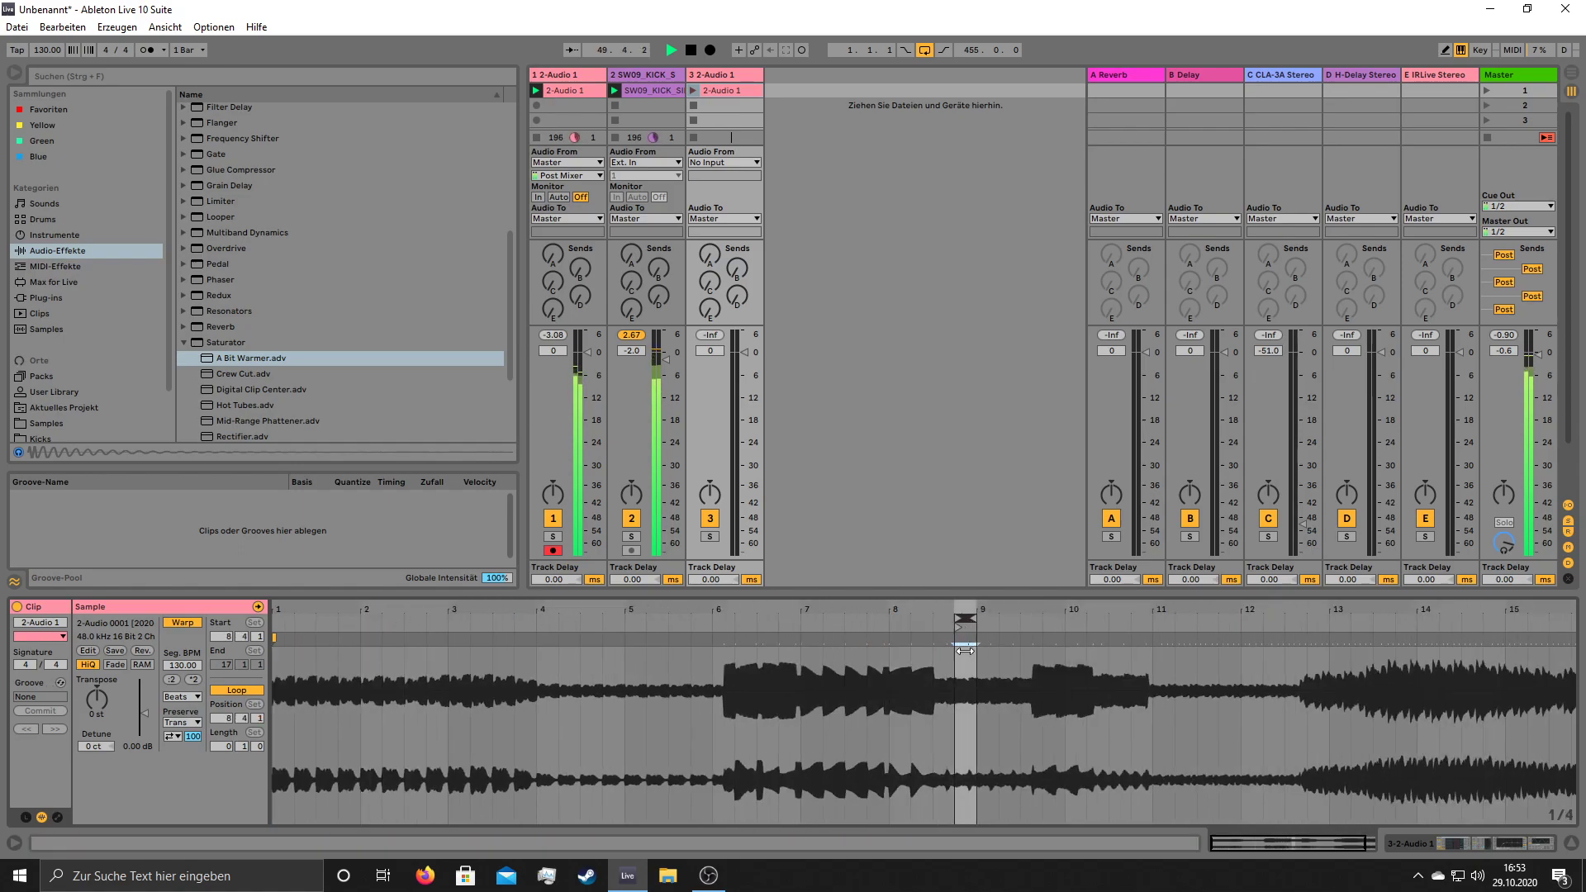
left_click(694, 90)
- Delete Drum Buss, OTT and the A Bit Warmer Saturator from the third track, leaving only EQ Eight
key("shift+Tab")
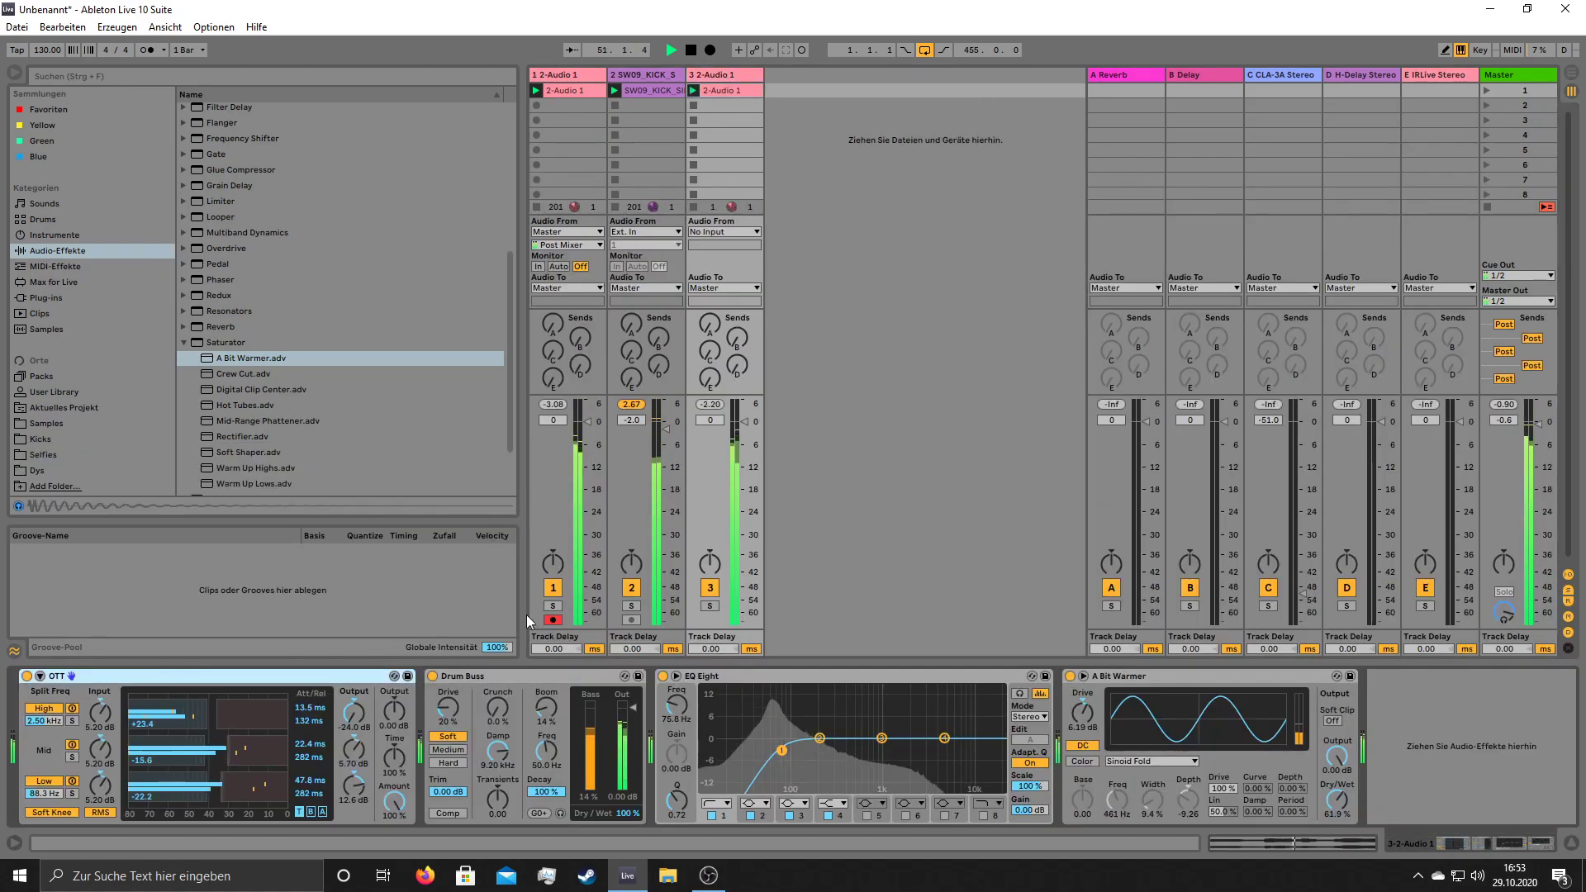
left_click(483, 672)
key("Delete")
left_click(253, 672)
key("Delete")
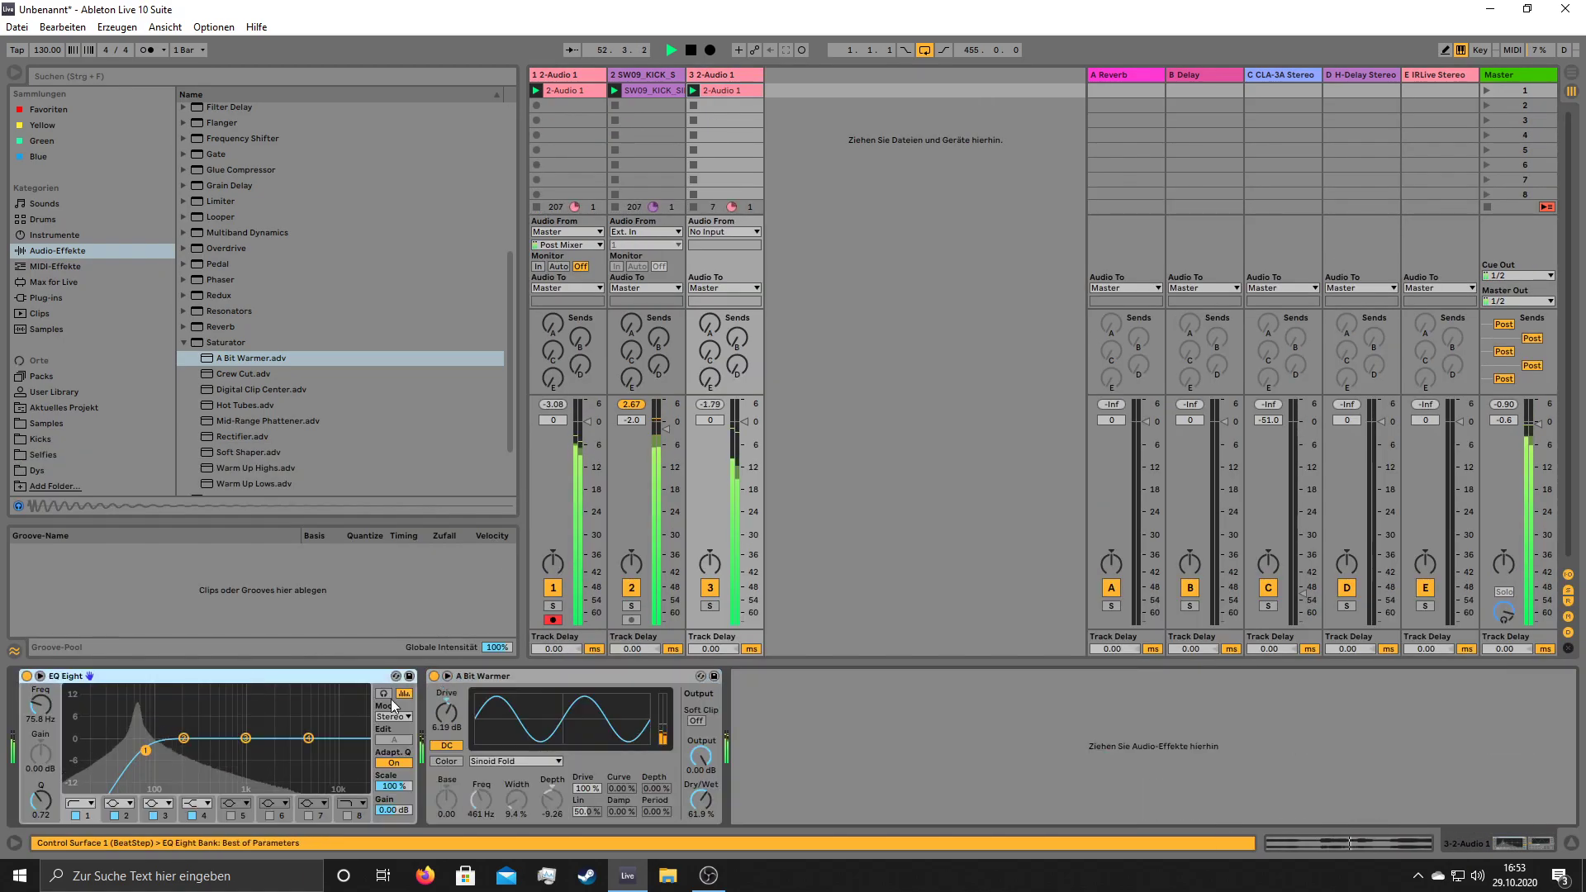
left_click(595, 673)
key("Delete")
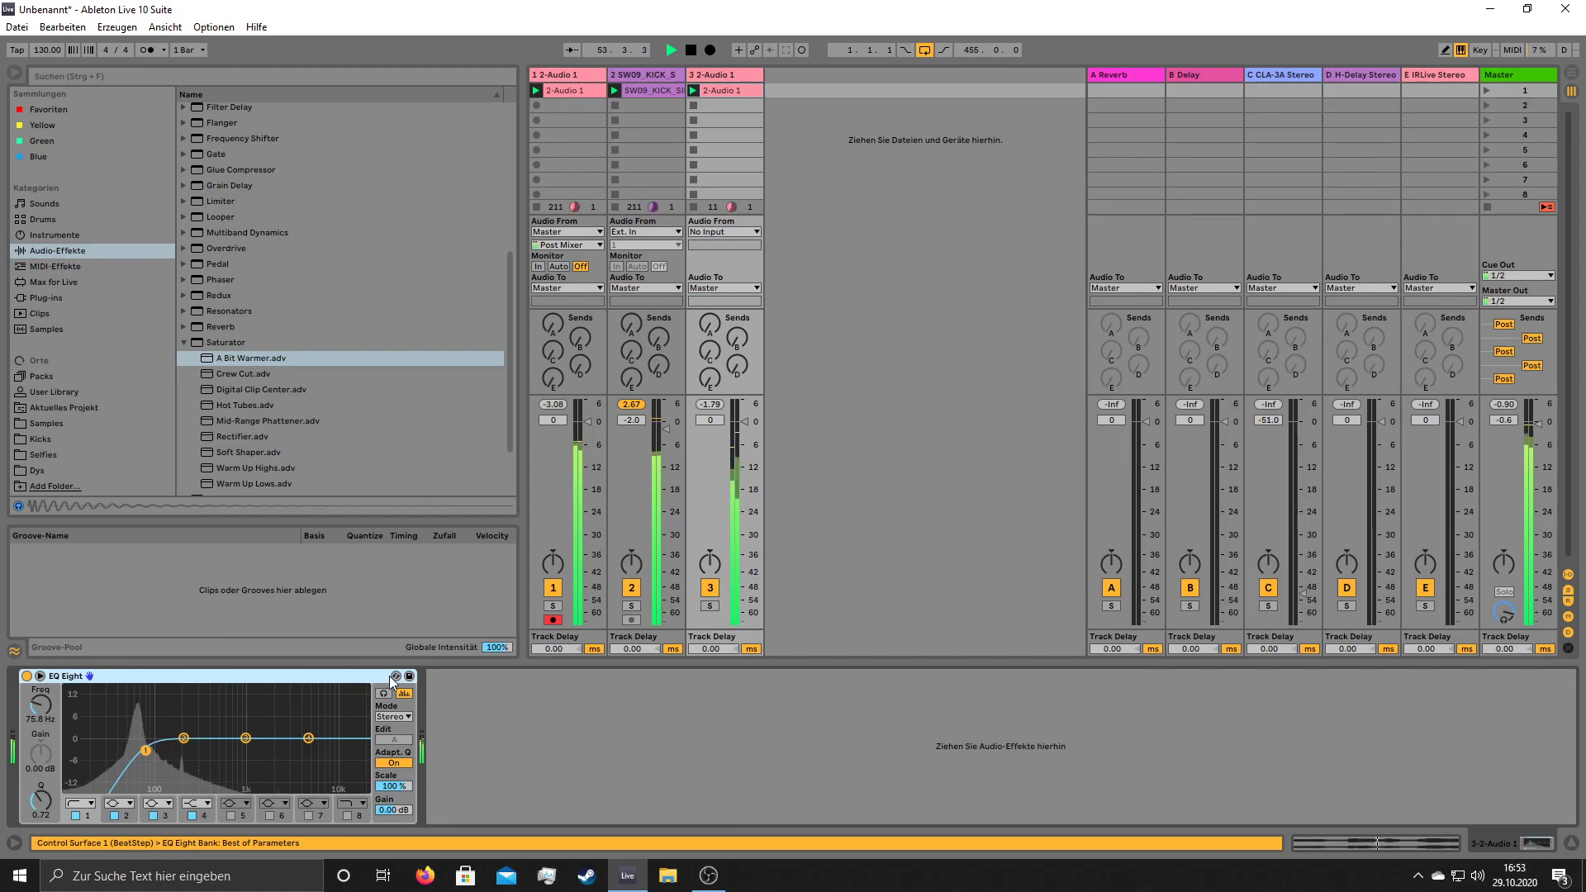
- Move the start marker of the third track's clip to about midway between 8.4 and 8.4.2
left_click(725, 89)
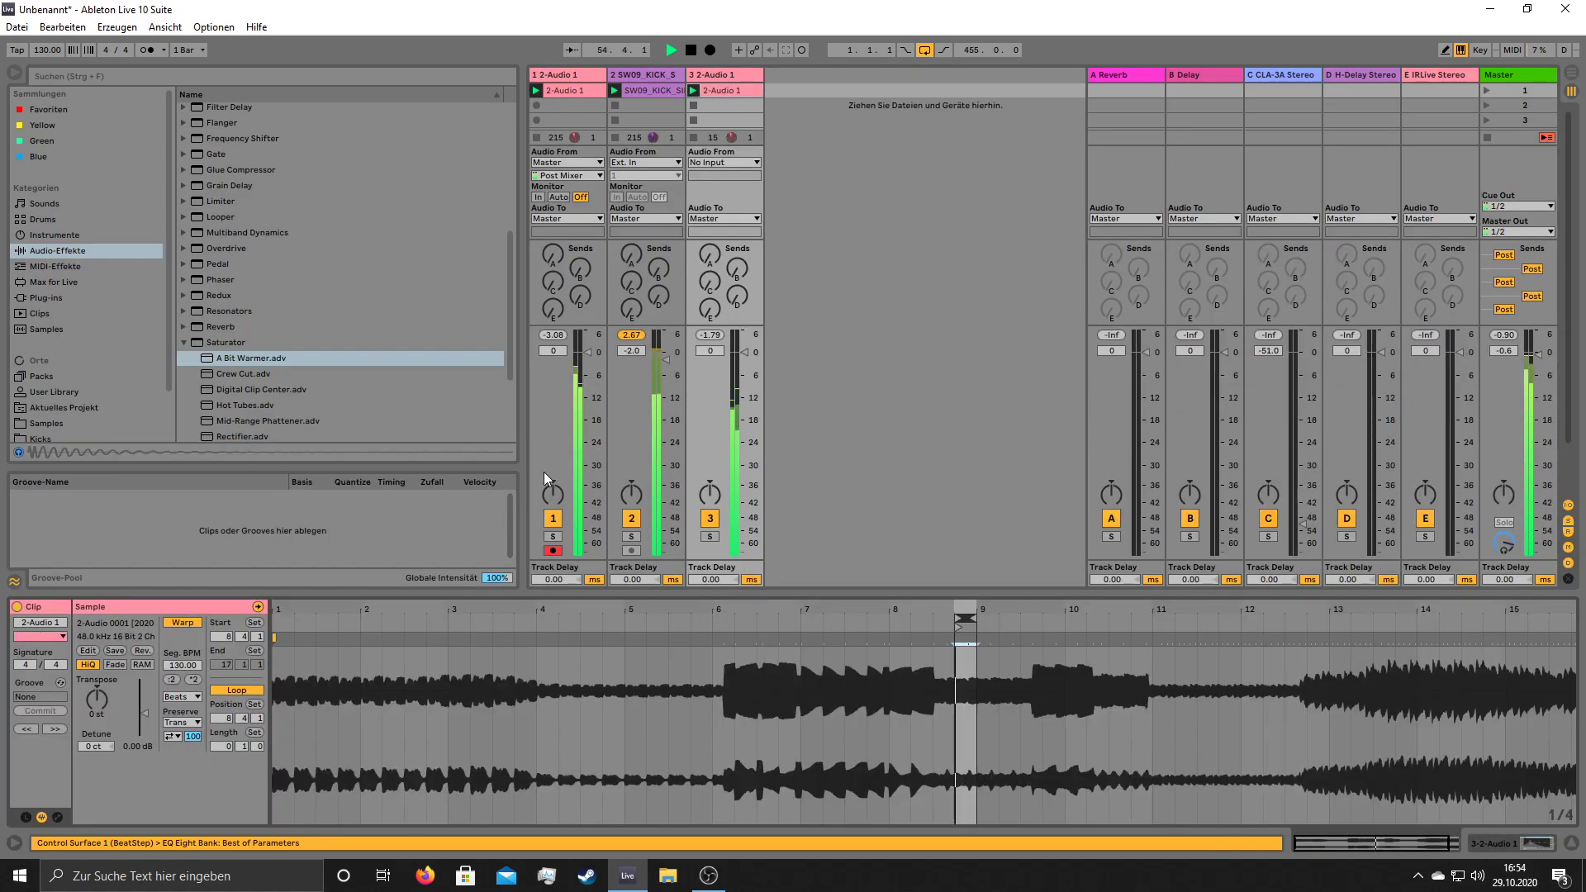
left_click_drag(977, 610, 977, 743)
mouse_move(490, 627)
left_mouse_down()
mouse_move(946, 642)
mouse_move(545, 642)
left_mouse_up()
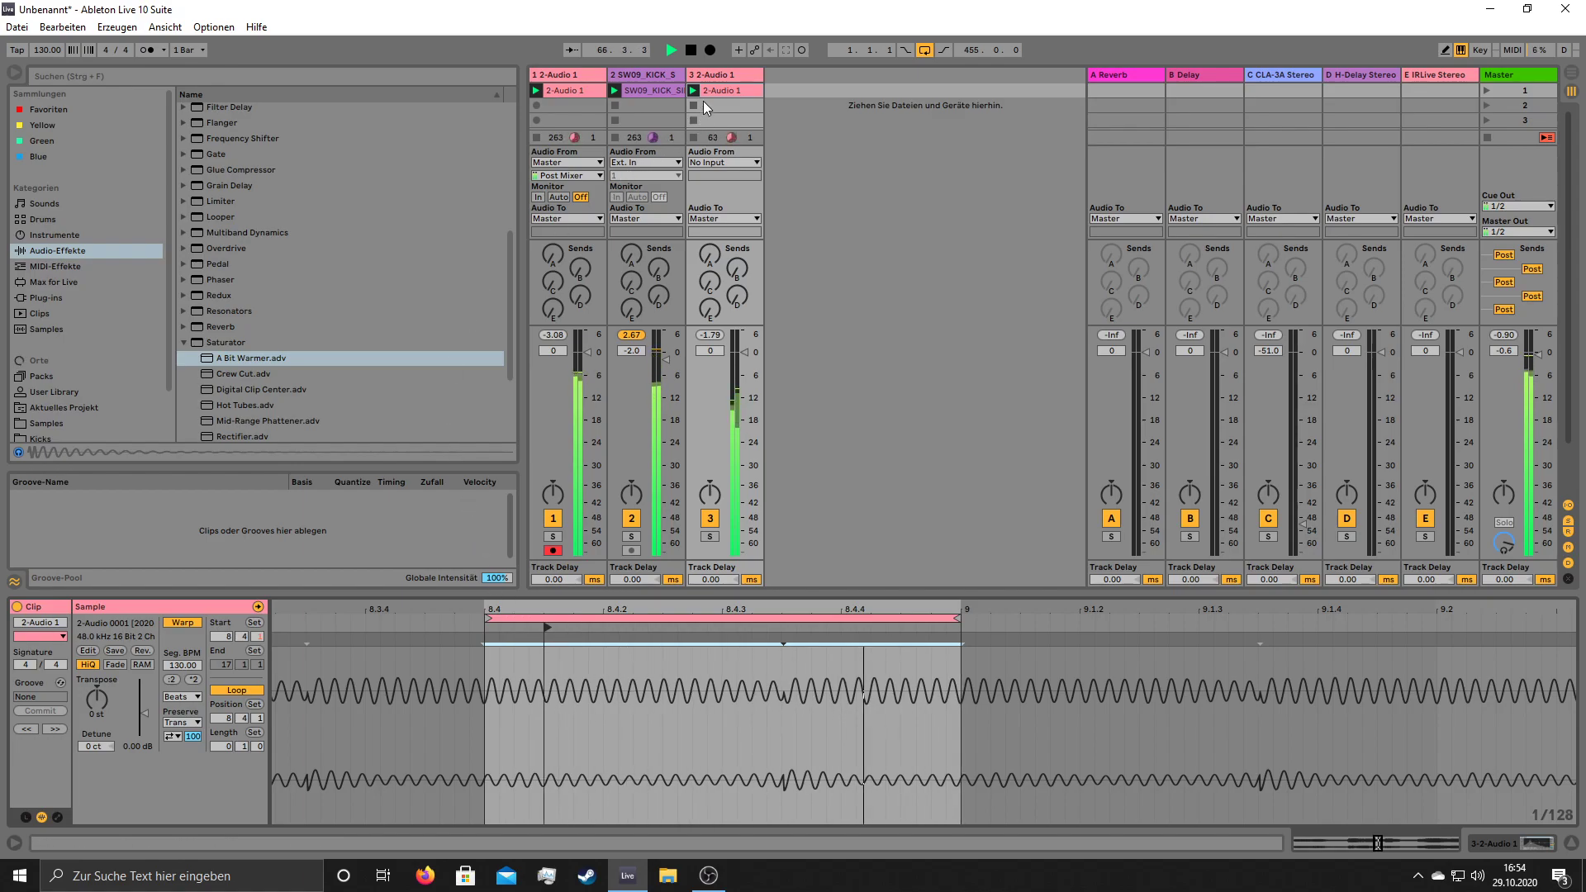
- Make band 1 of the third track's EQ Eight a high cut at 138 Hz
left_click(730, 75)
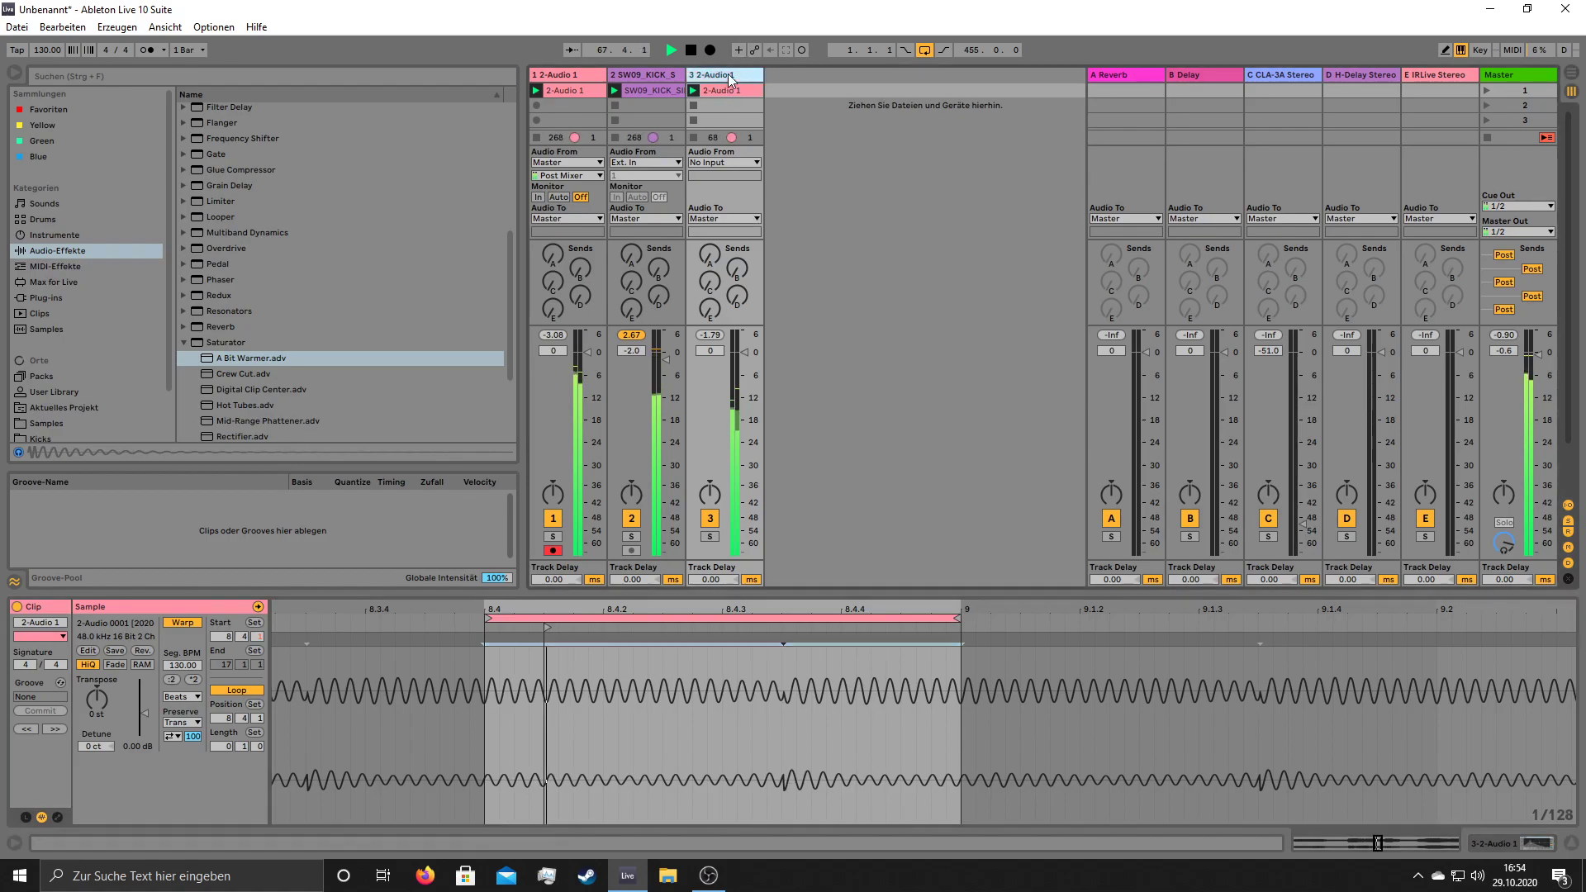
left_click(87, 803)
left_click(87, 787)
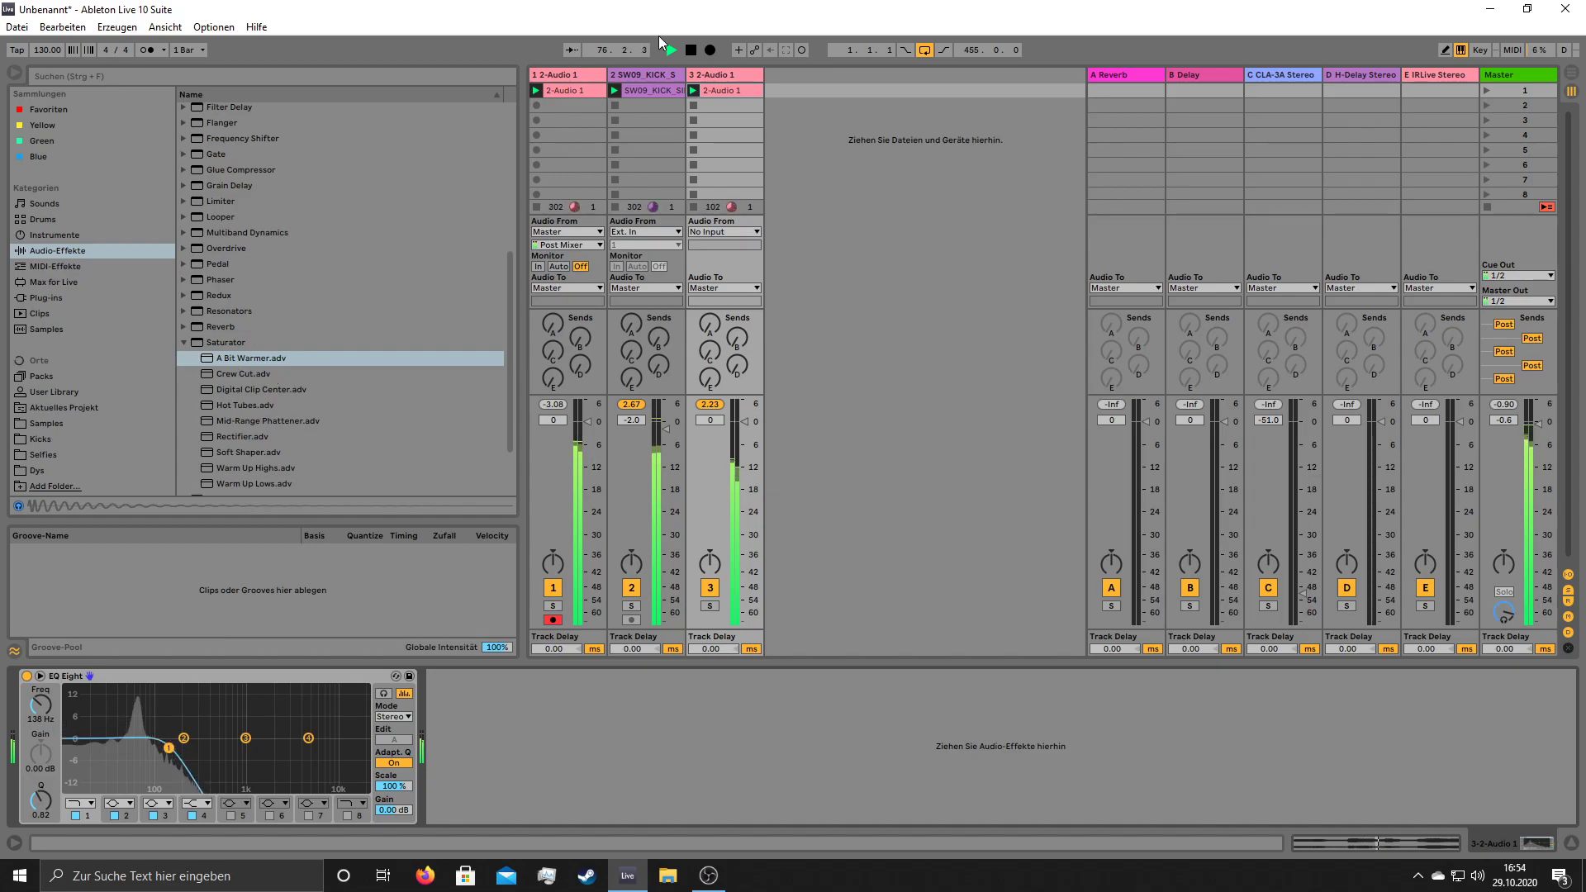
- Load the VST plug-in LFOTool_x64 on the third track and shift the final peak point of its curve slightly earlier
left_click(62, 295)
left_click(182, 110)
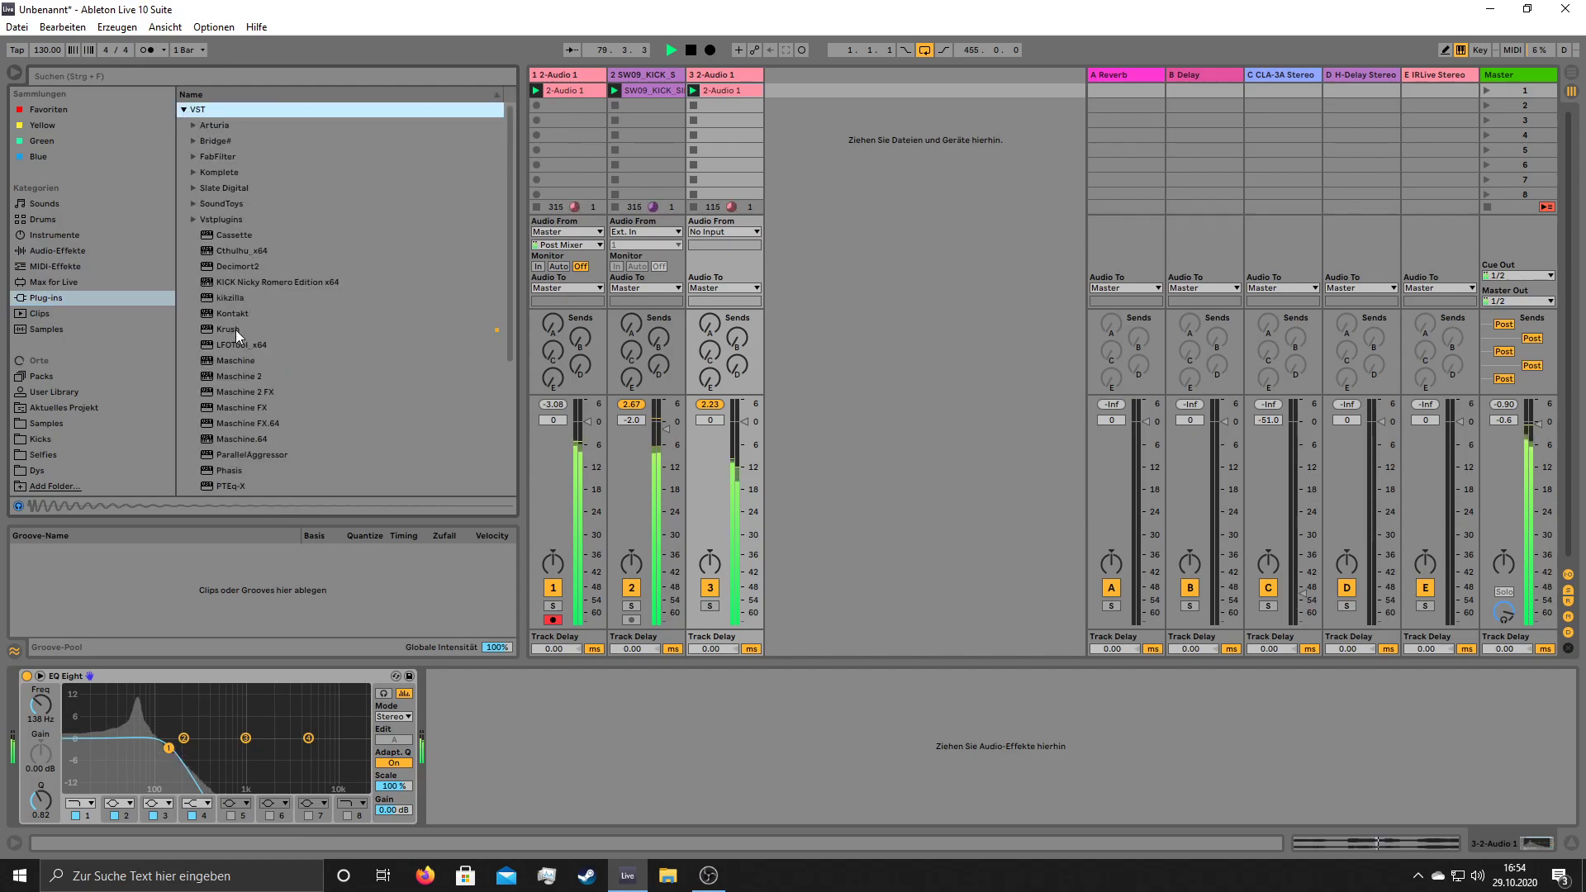
left_click_drag(235, 343, 505, 244)
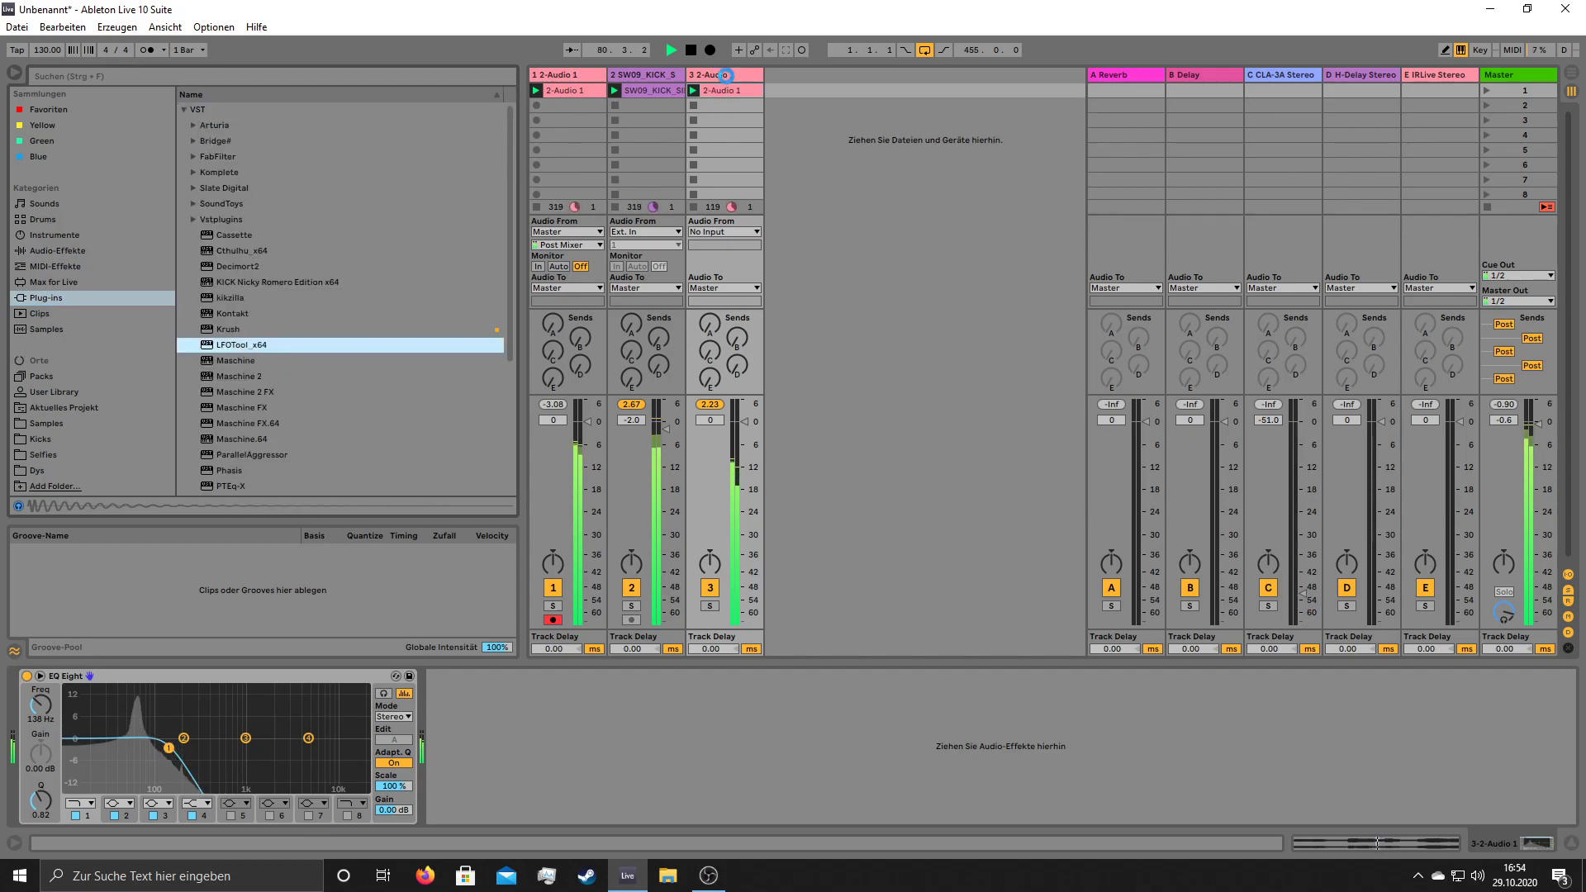
left_click_drag(725, 75, 725, 74)
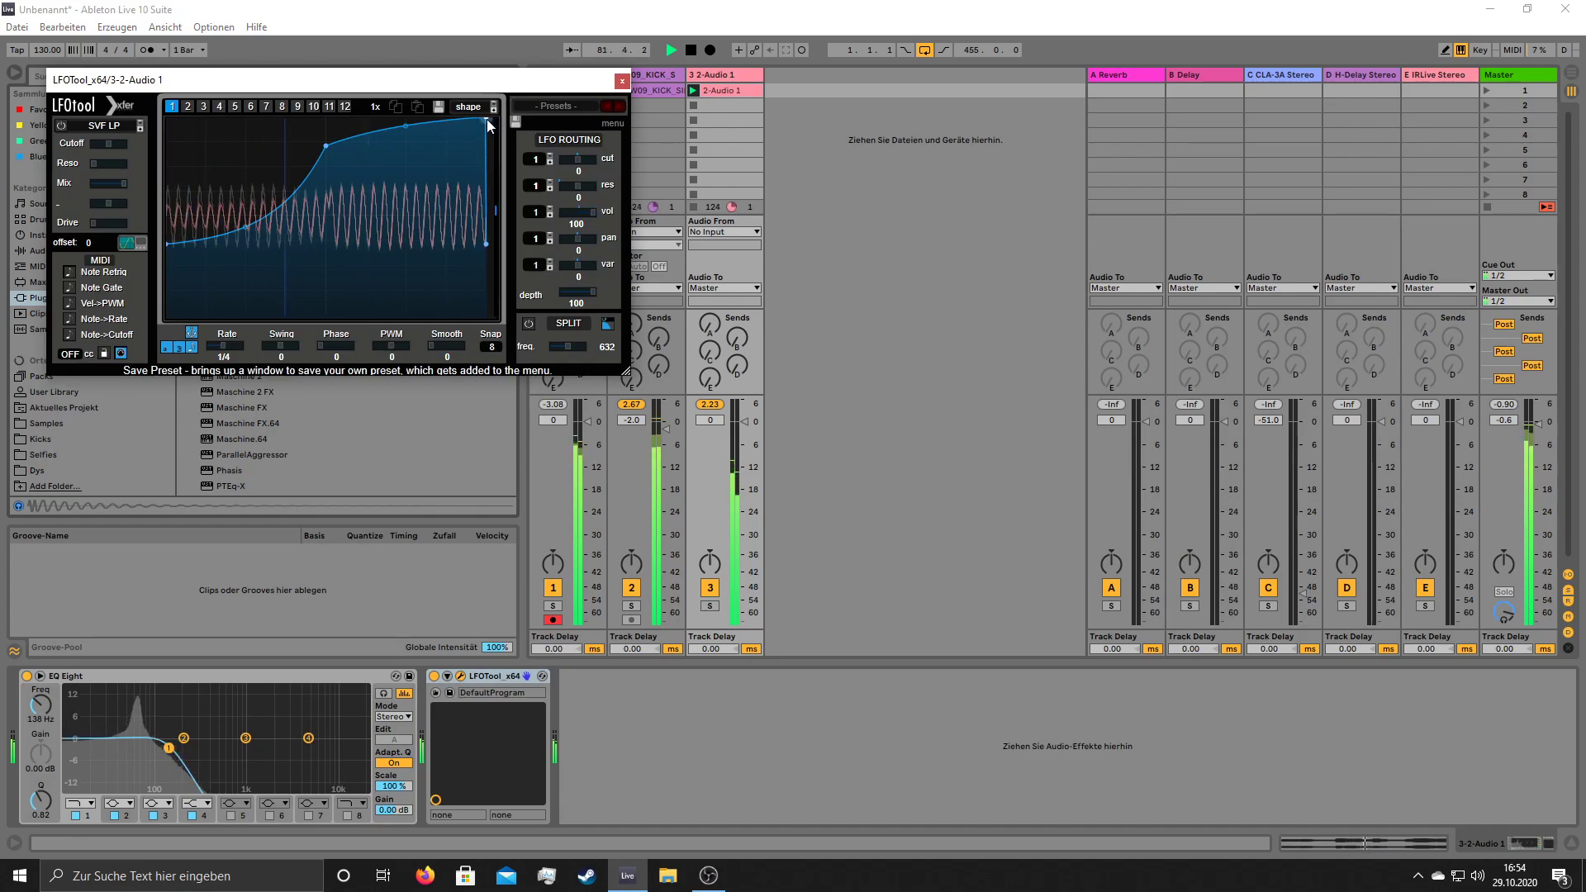
left_click_drag(488, 122, 476, 121)
- Move LFOTool to the end of the first track's chain, lowering its filter Mix and raising the start point of its curve
left_click_drag(494, 676, 576, 79)
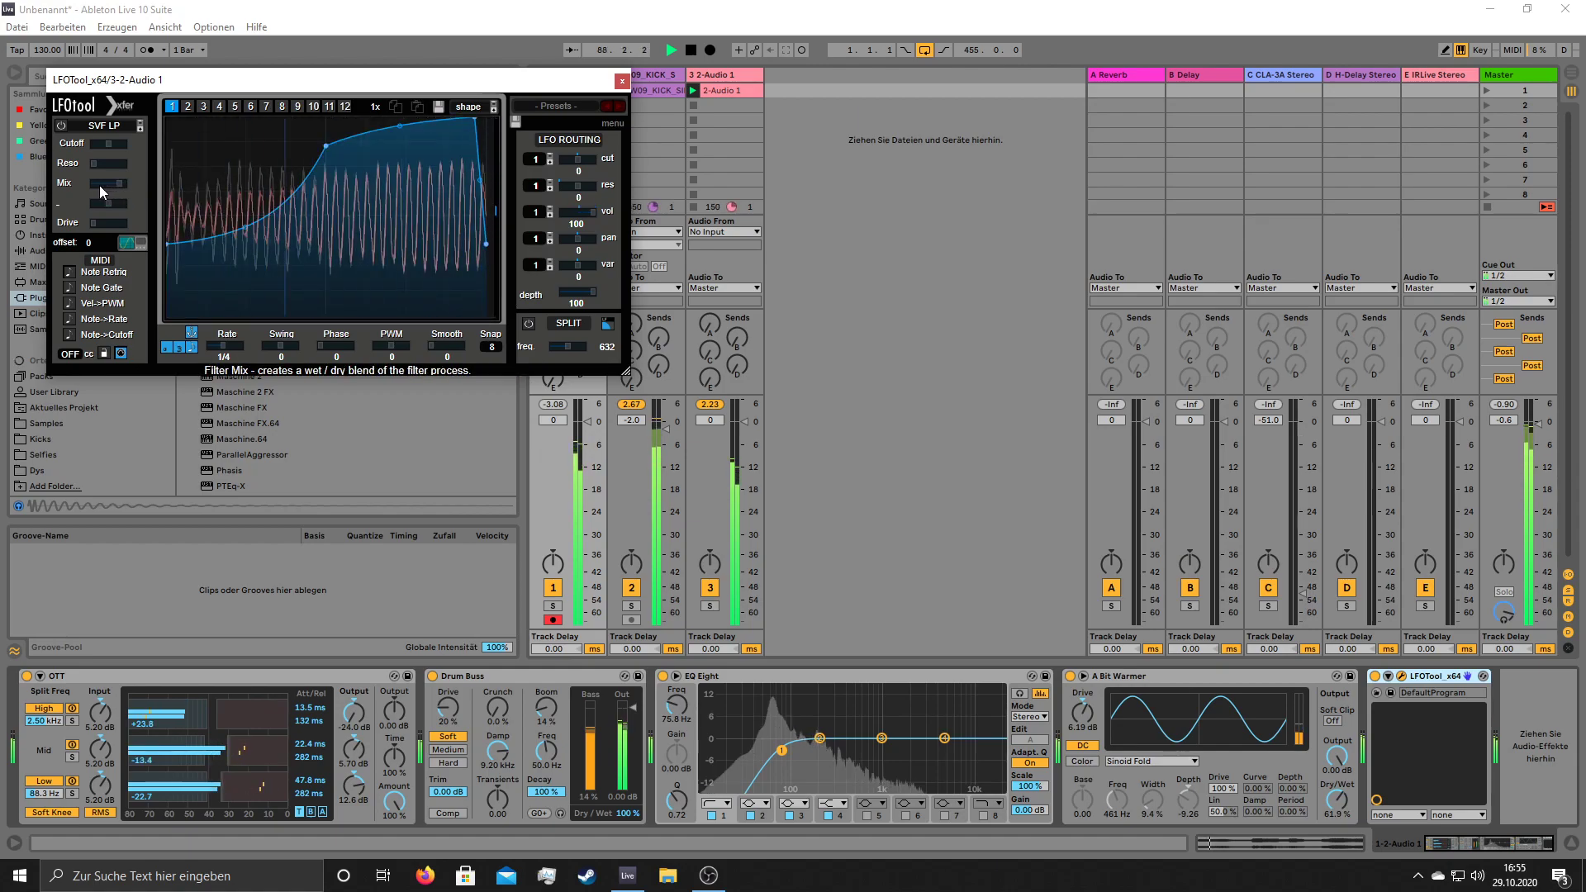
left_click_drag(63, 188, 28, 188)
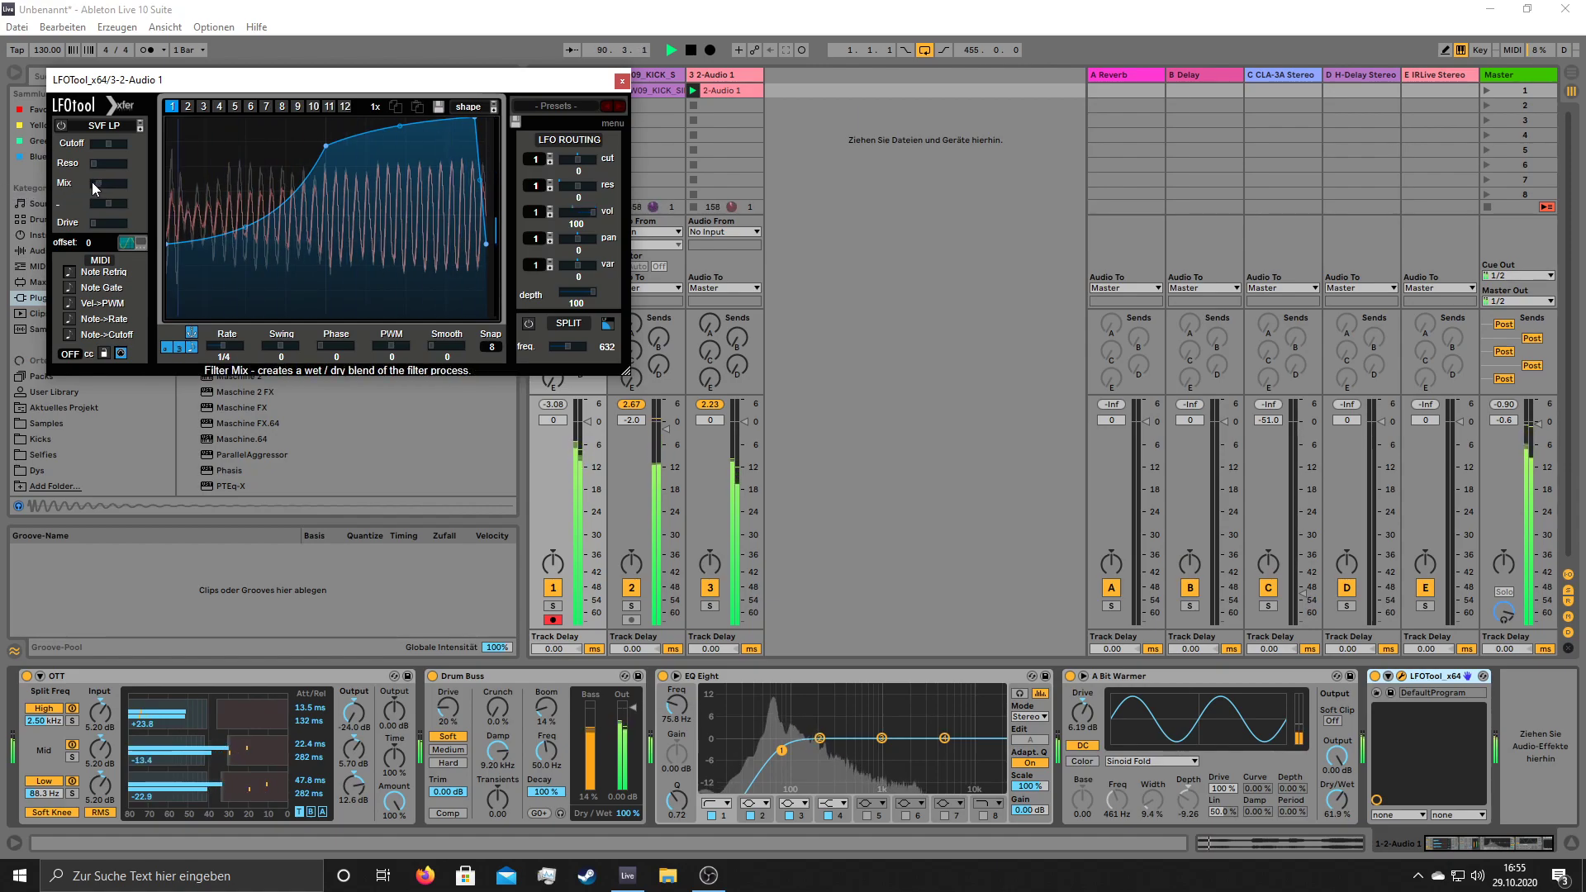
left_click_drag(169, 244, 155, 199)
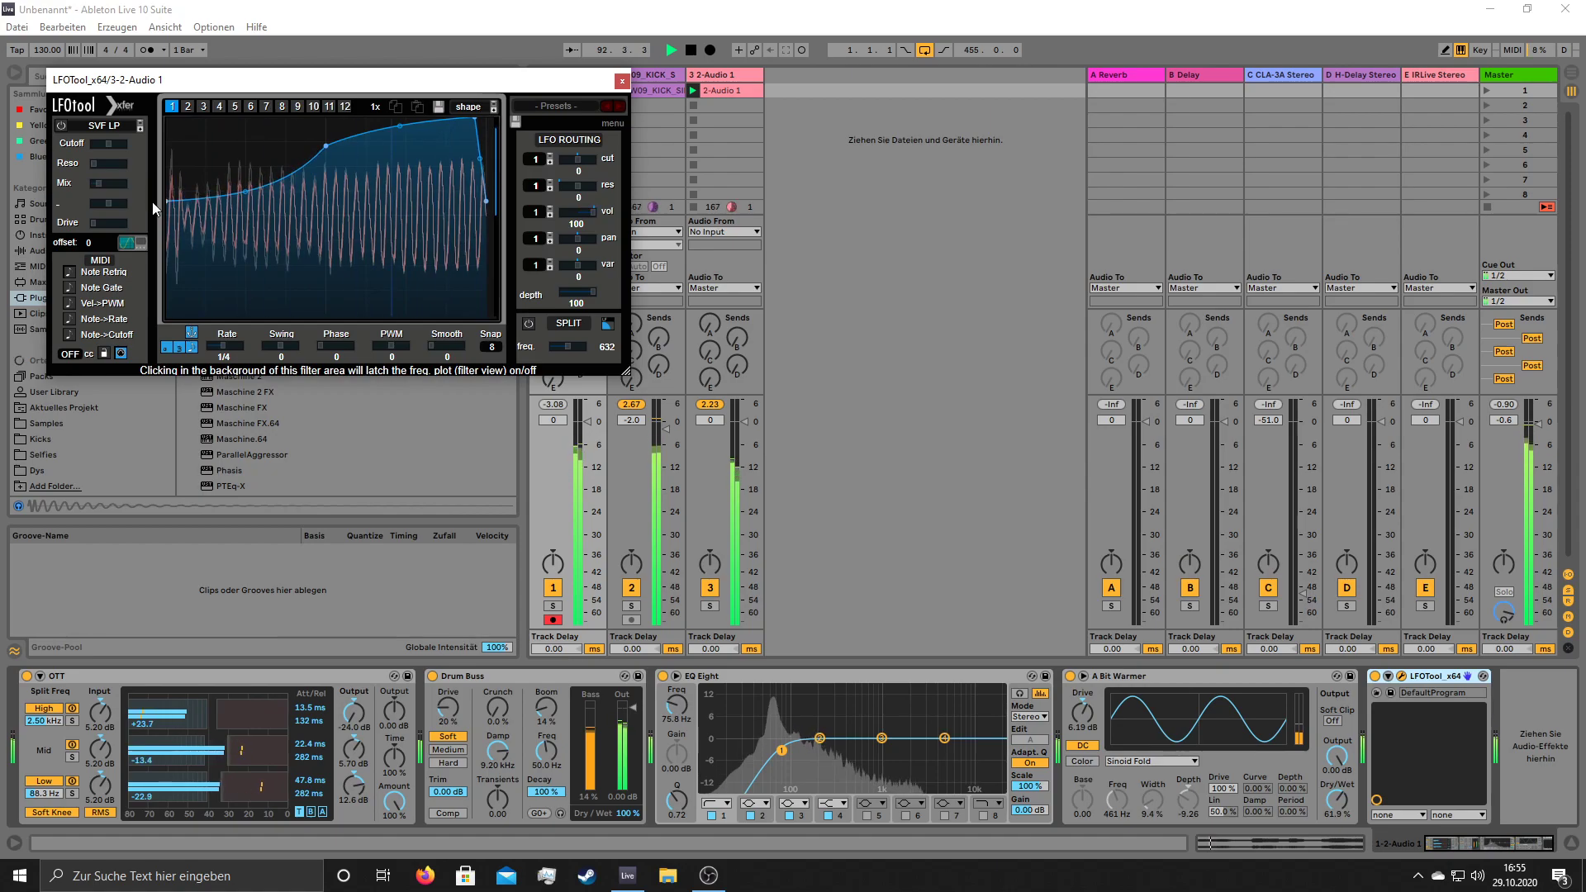
left_click(622, 81)
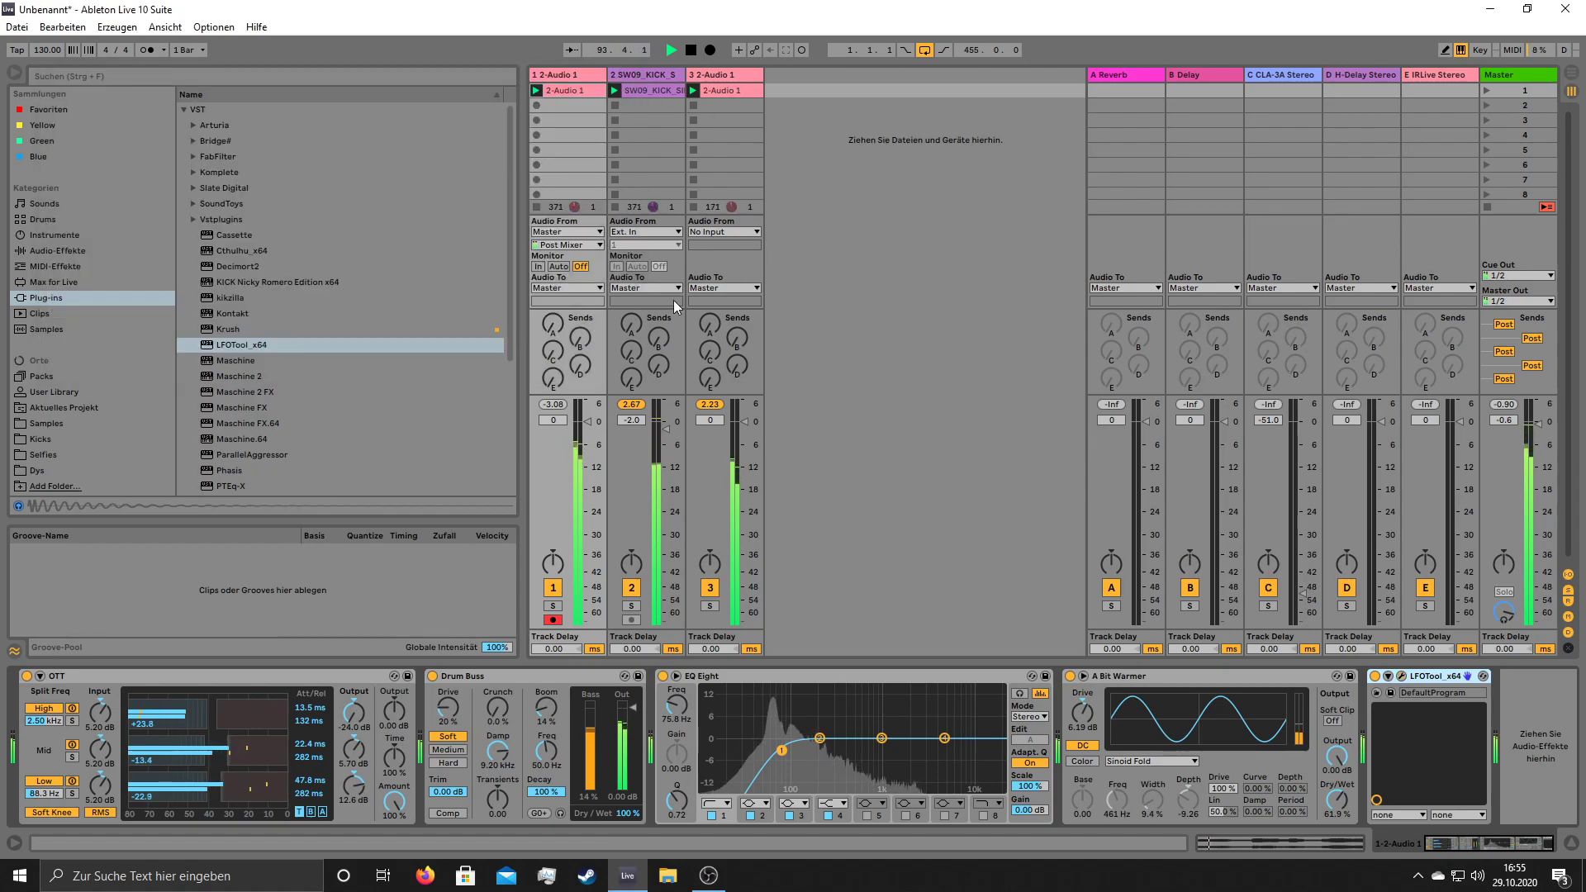
- Solo the third track, and in its EQ Eight make band 2 a low cut and move band 1 up to 22.0 kHz
left_click(710, 587)
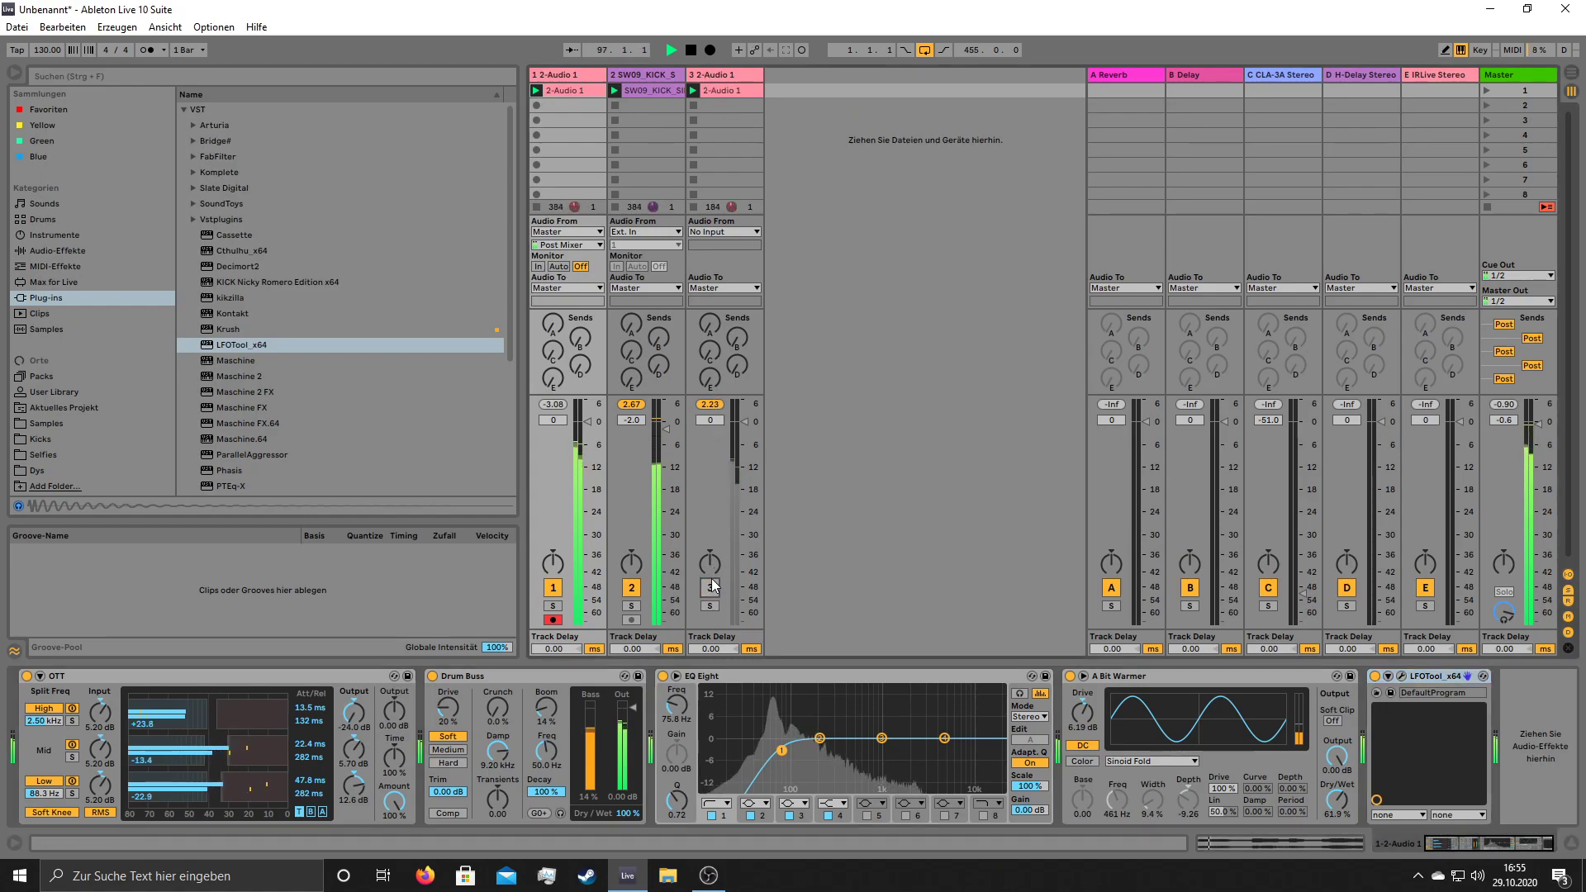
left_click(710, 607)
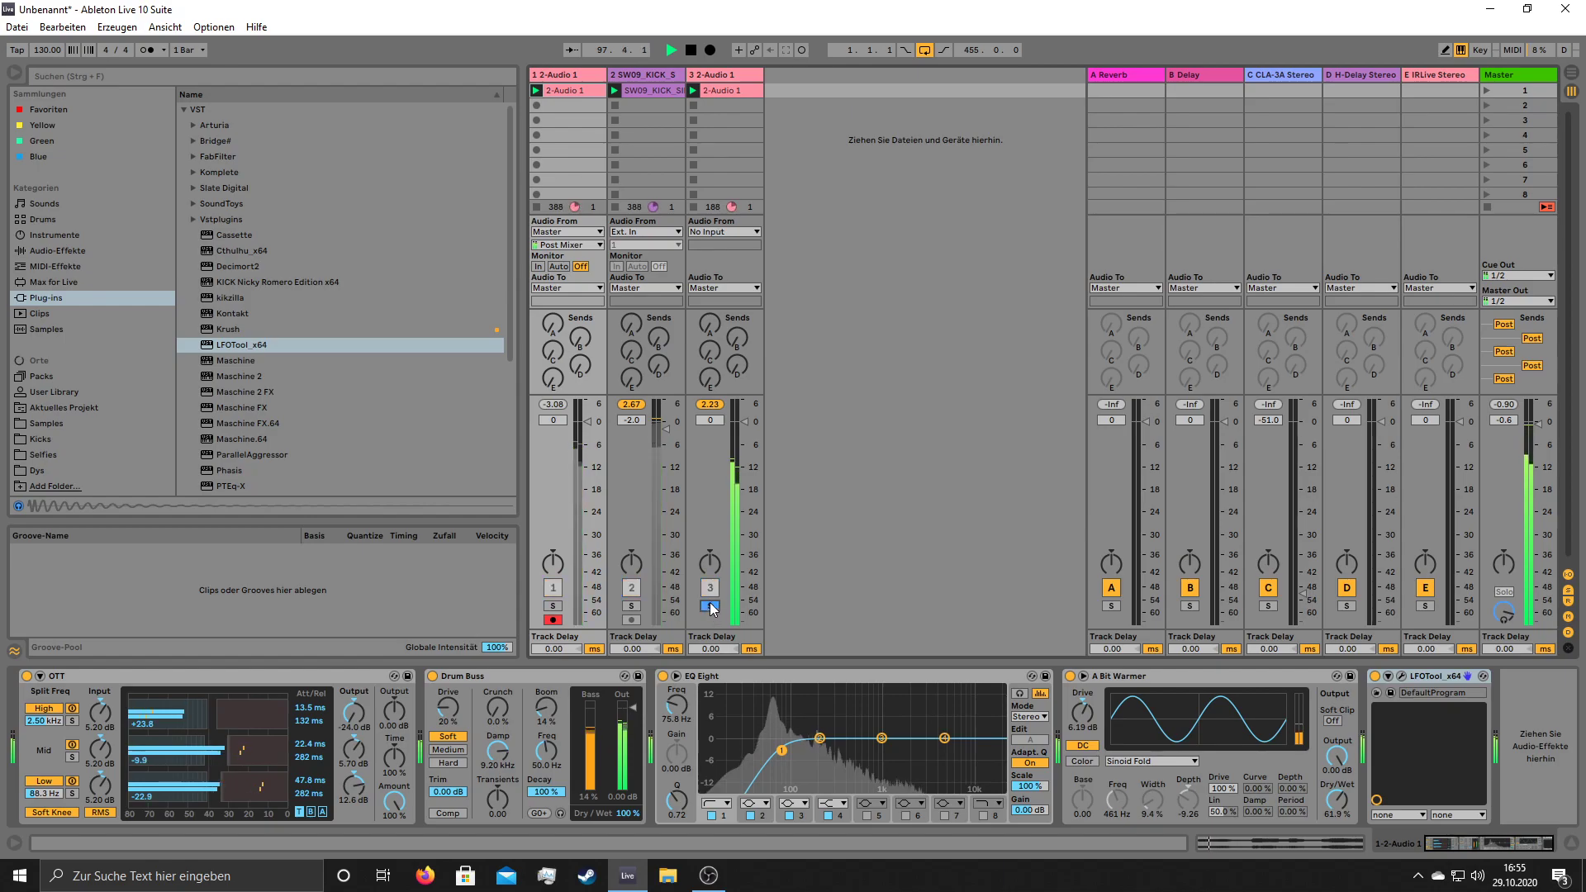
left_click(731, 75)
left_click(121, 803)
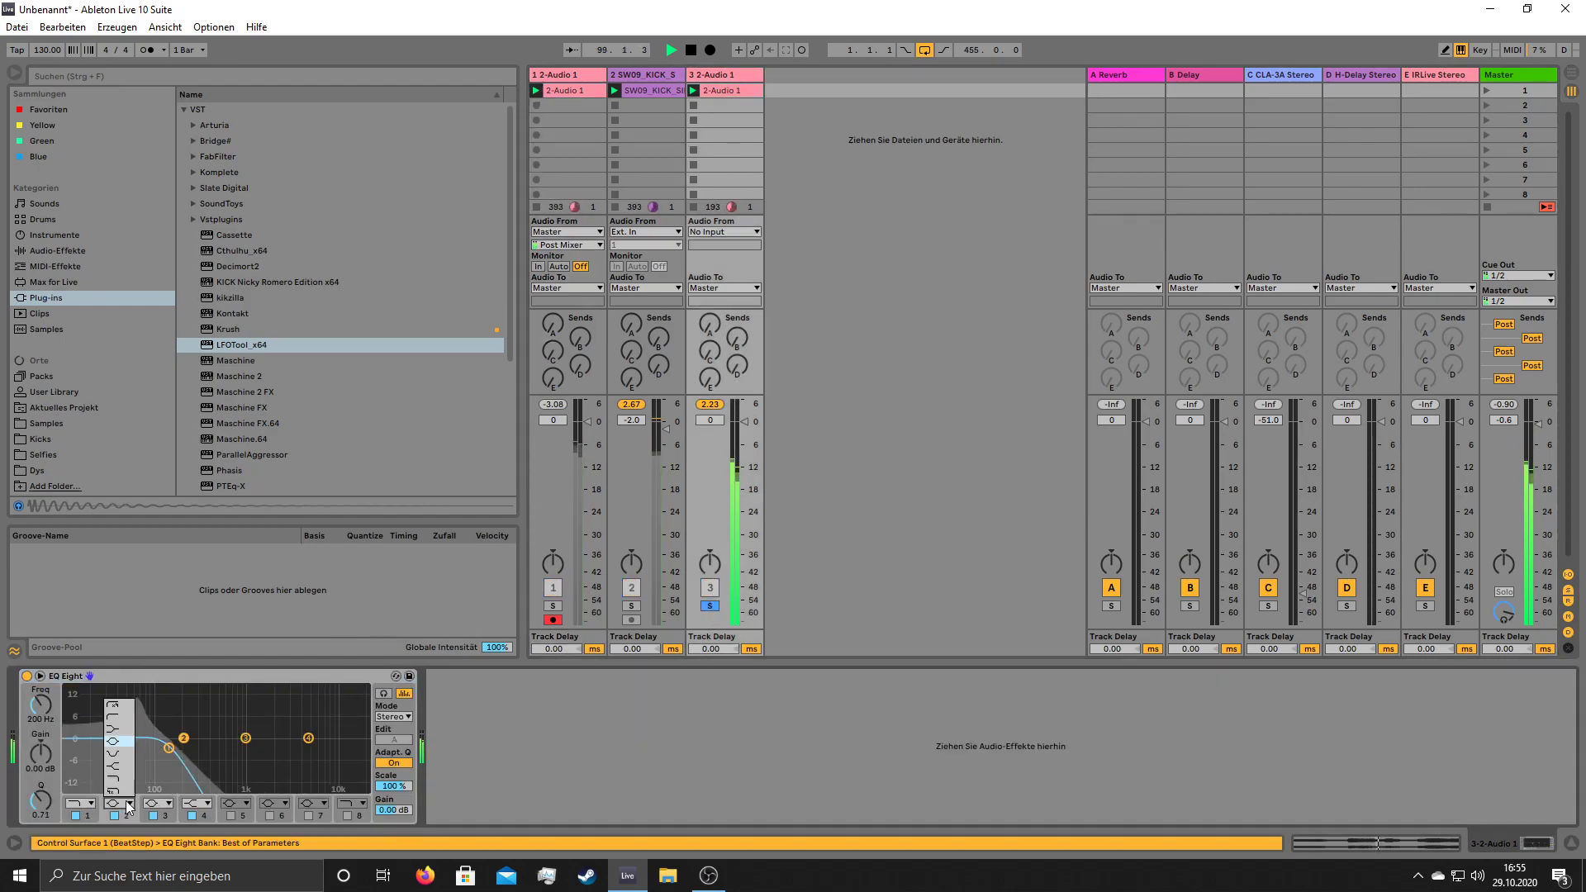
left_click(121, 716)
left_click_drag(182, 752, 365, 743)
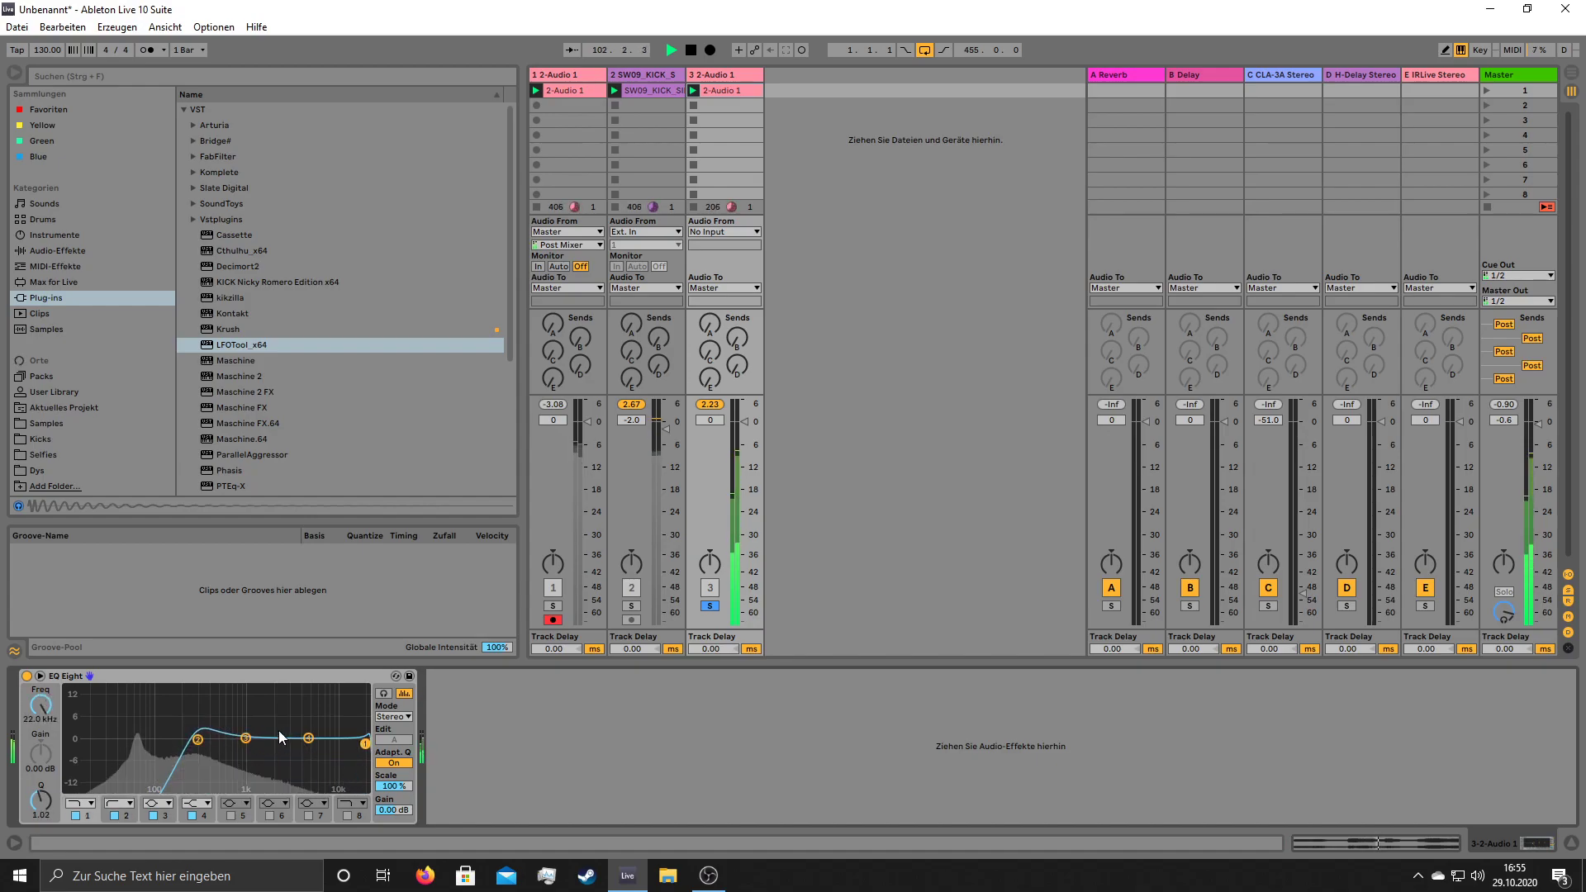
- Shift the one-beat loop of the third track's clip so that it starts between 14.1.3 and 14.1.4
left_click(745, 93)
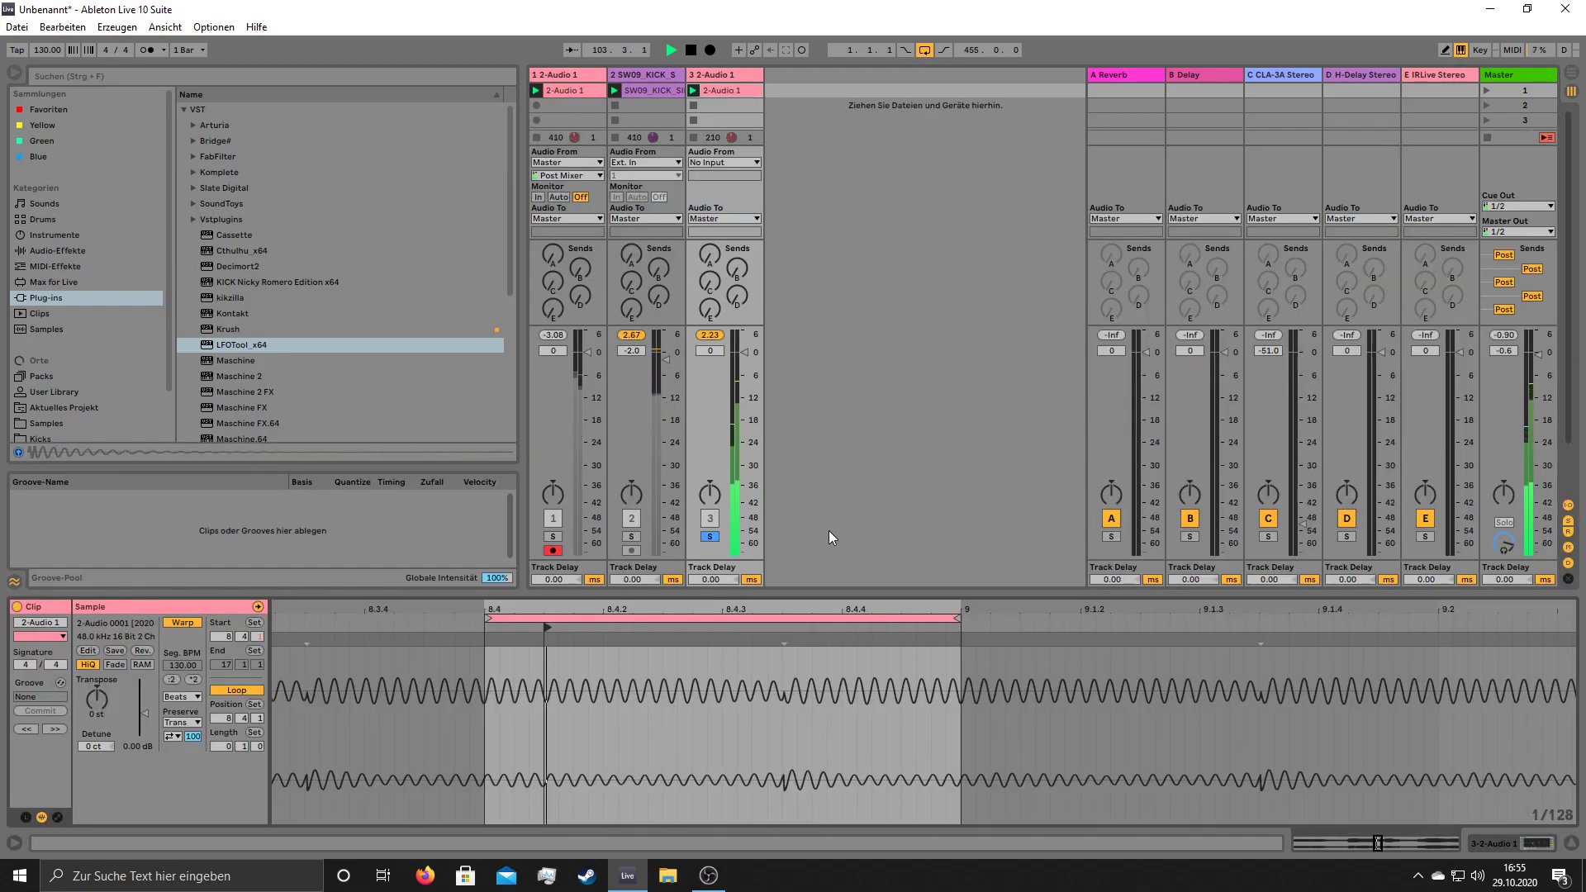
left_click_drag(804, 609, 1422, 686)
left_click_drag(1148, 610, 987, 690)
- Transpose the third track's clip to 23 st and set its warp mode to Complex Pro
left_click_drag(97, 699, 97, 661)
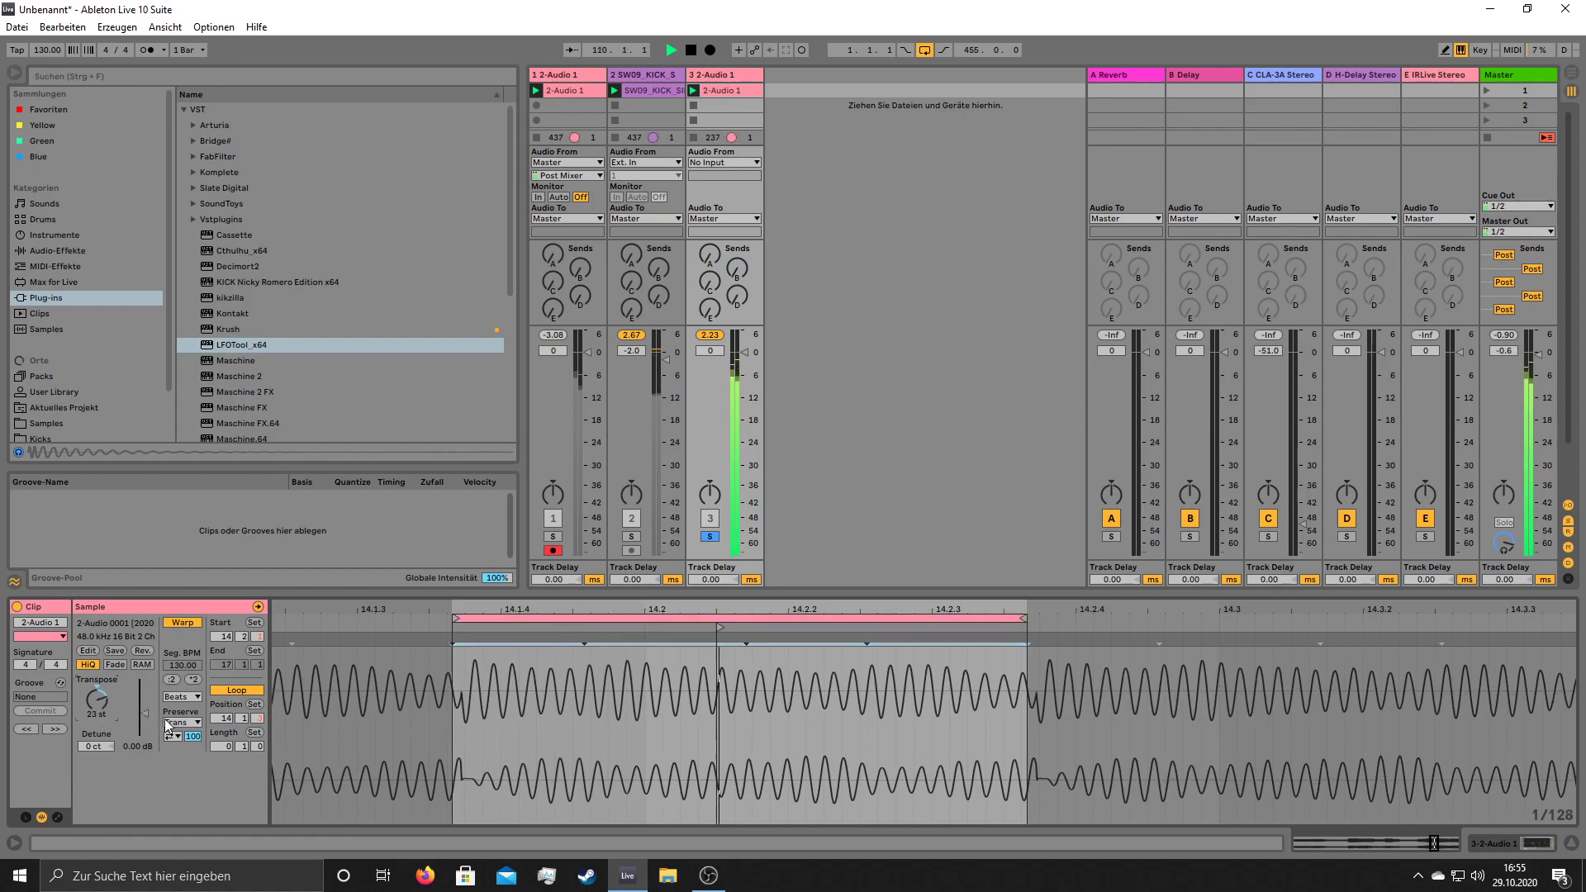
left_click(183, 769)
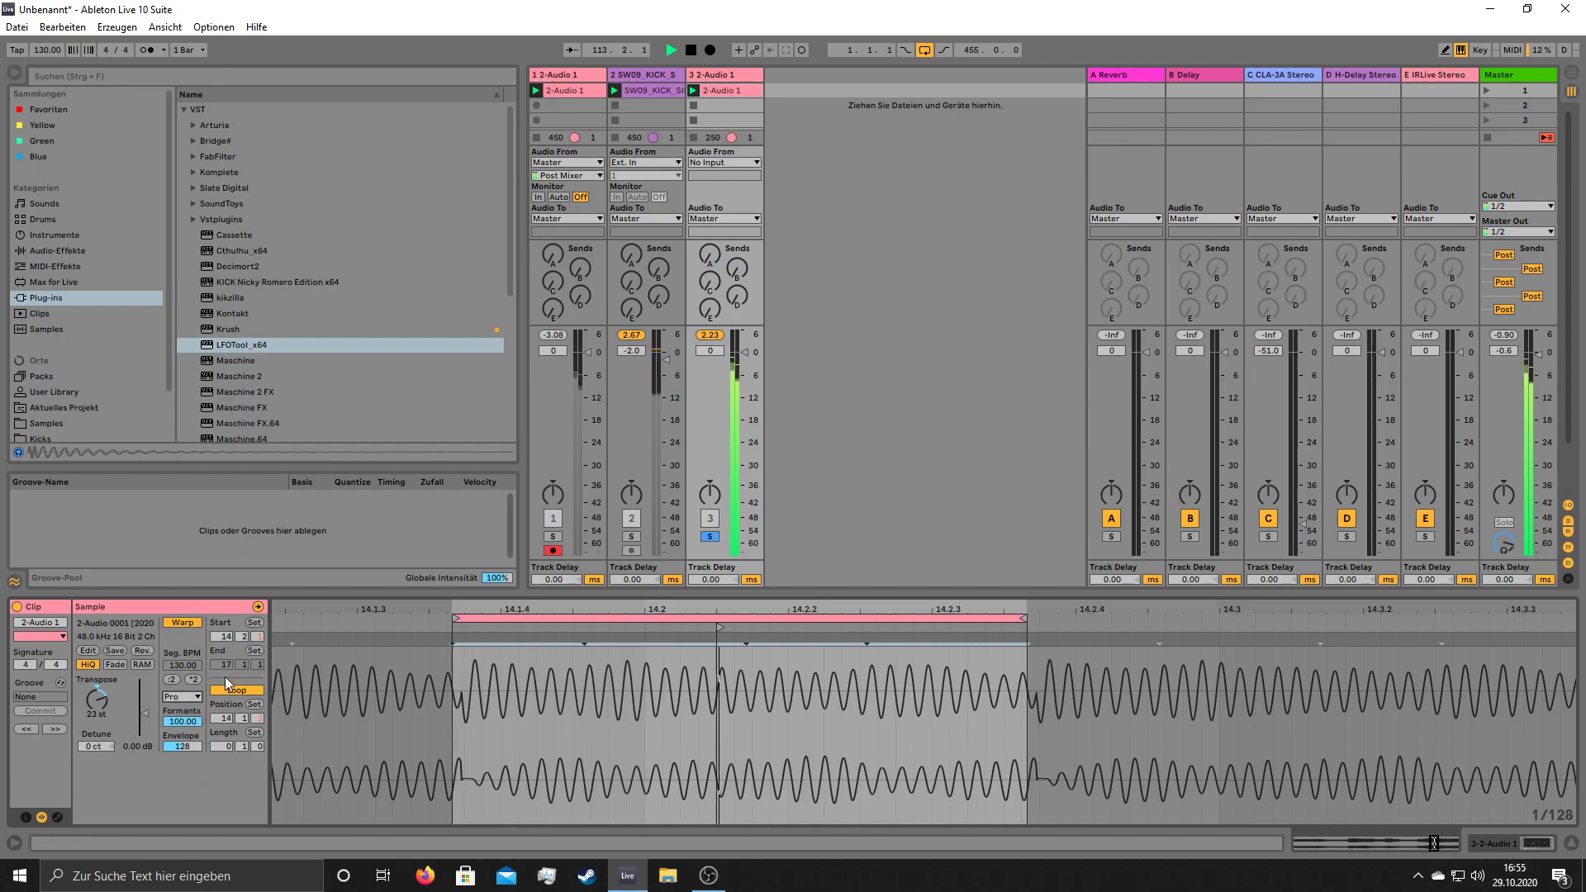
- Show the envelopes of the third track's clip and choose the Clip Volume envelope
left_click(58, 816)
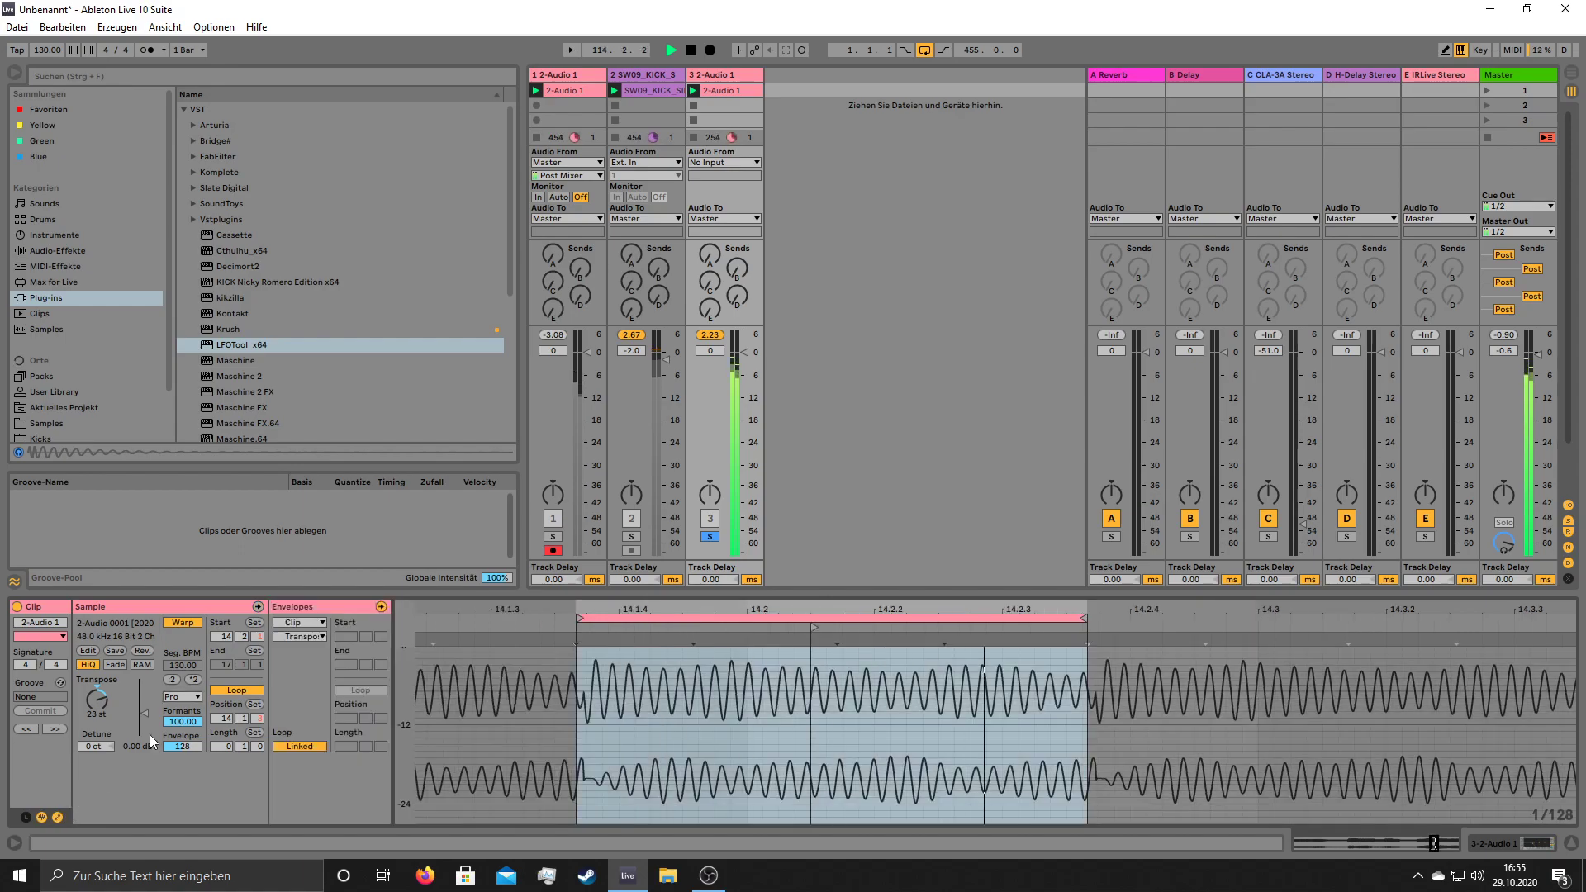
left_click(309, 623)
left_click(380, 654)
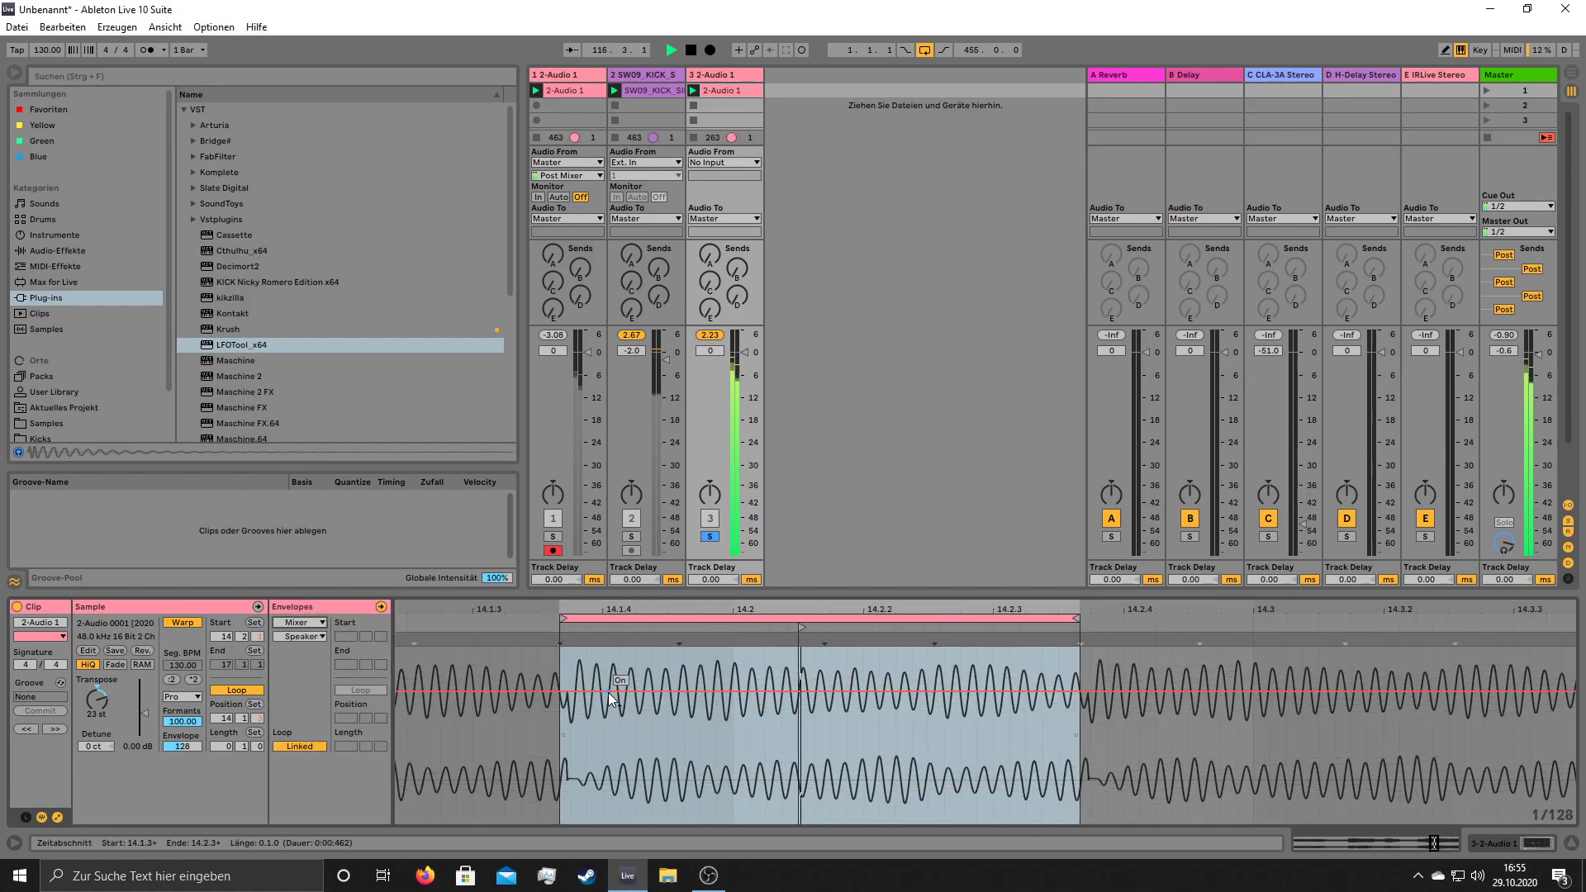
left_click(305, 623)
left_click(316, 622)
left_click(315, 622)
left_click(310, 635)
left_click(315, 637)
left_click(322, 649)
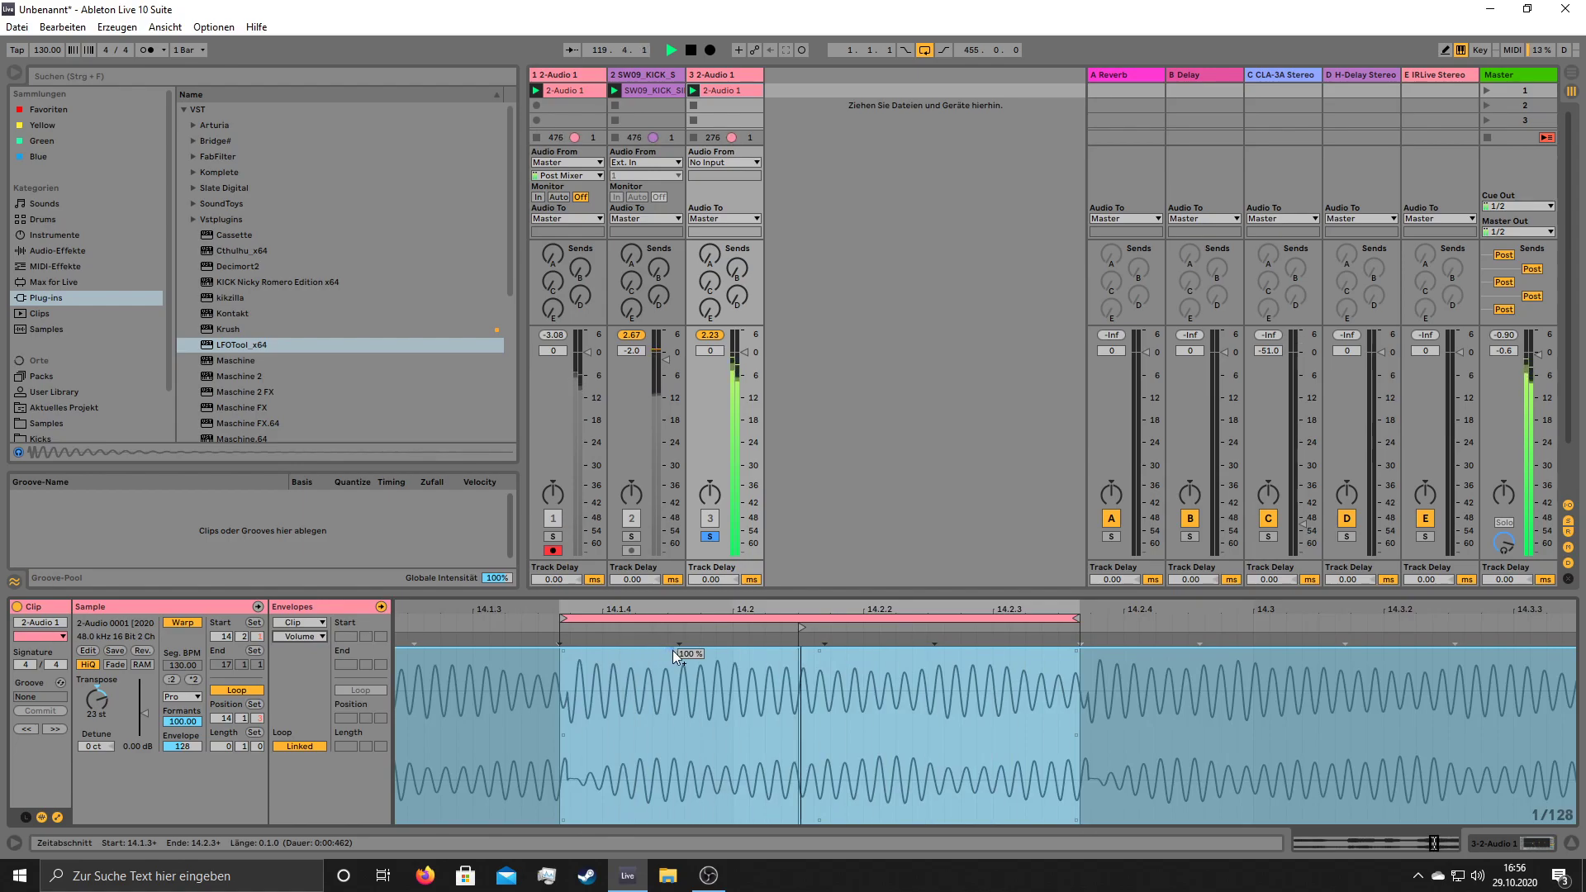
- Draw a short volume fade-in from 0 % at the loop's start and a short fade-out at its end
left_click(595, 650)
left_click_drag(559, 754, 559, 822)
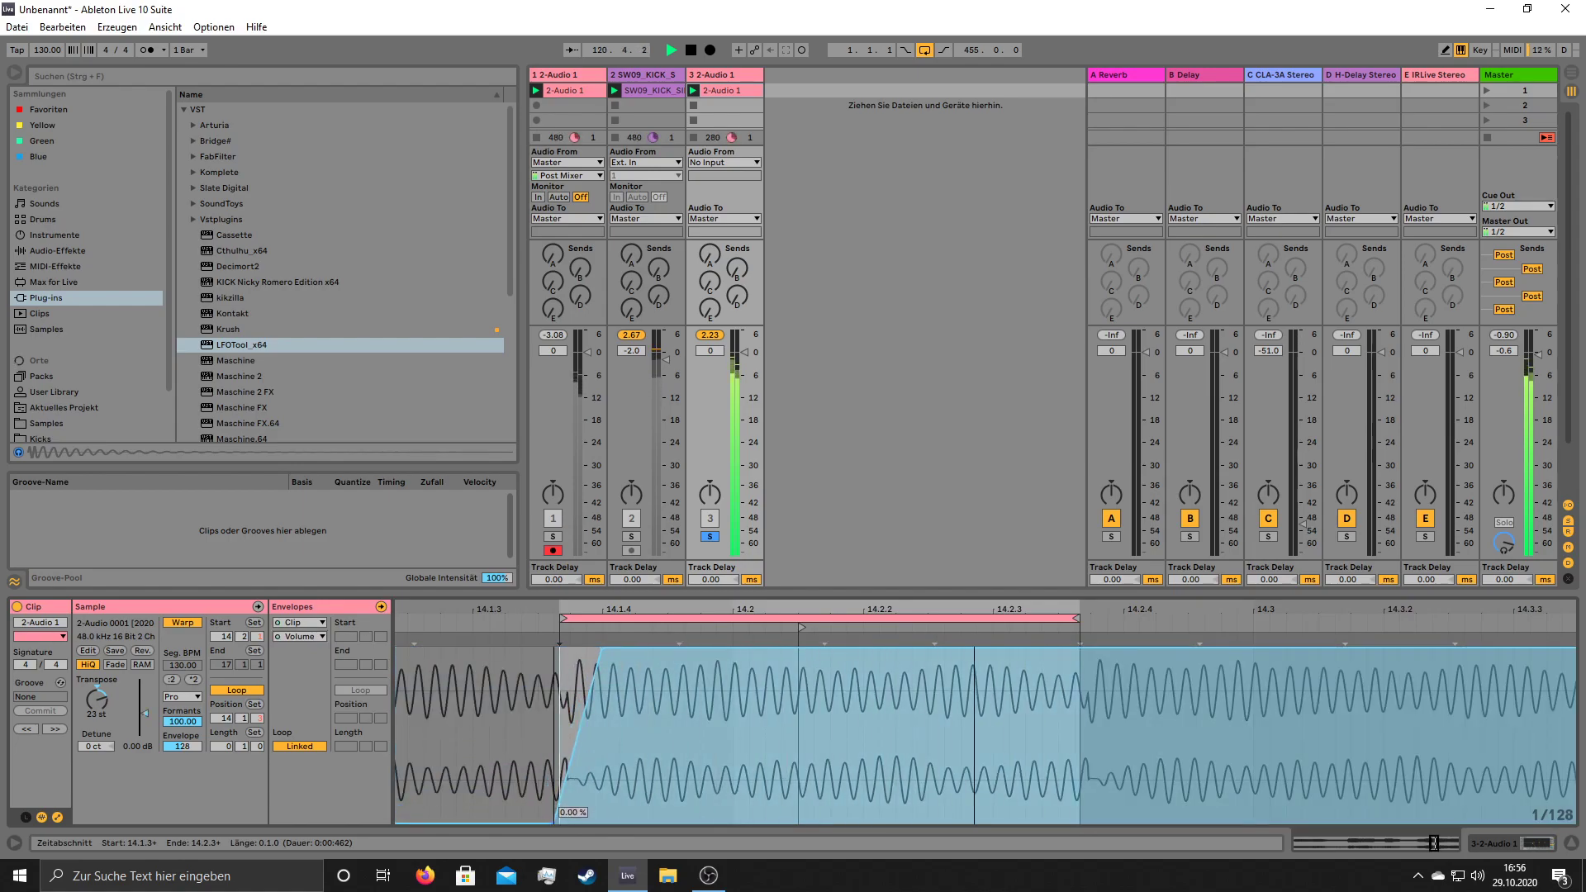
left_click(1035, 648)
left_click_drag(1079, 648, 1076, 823)
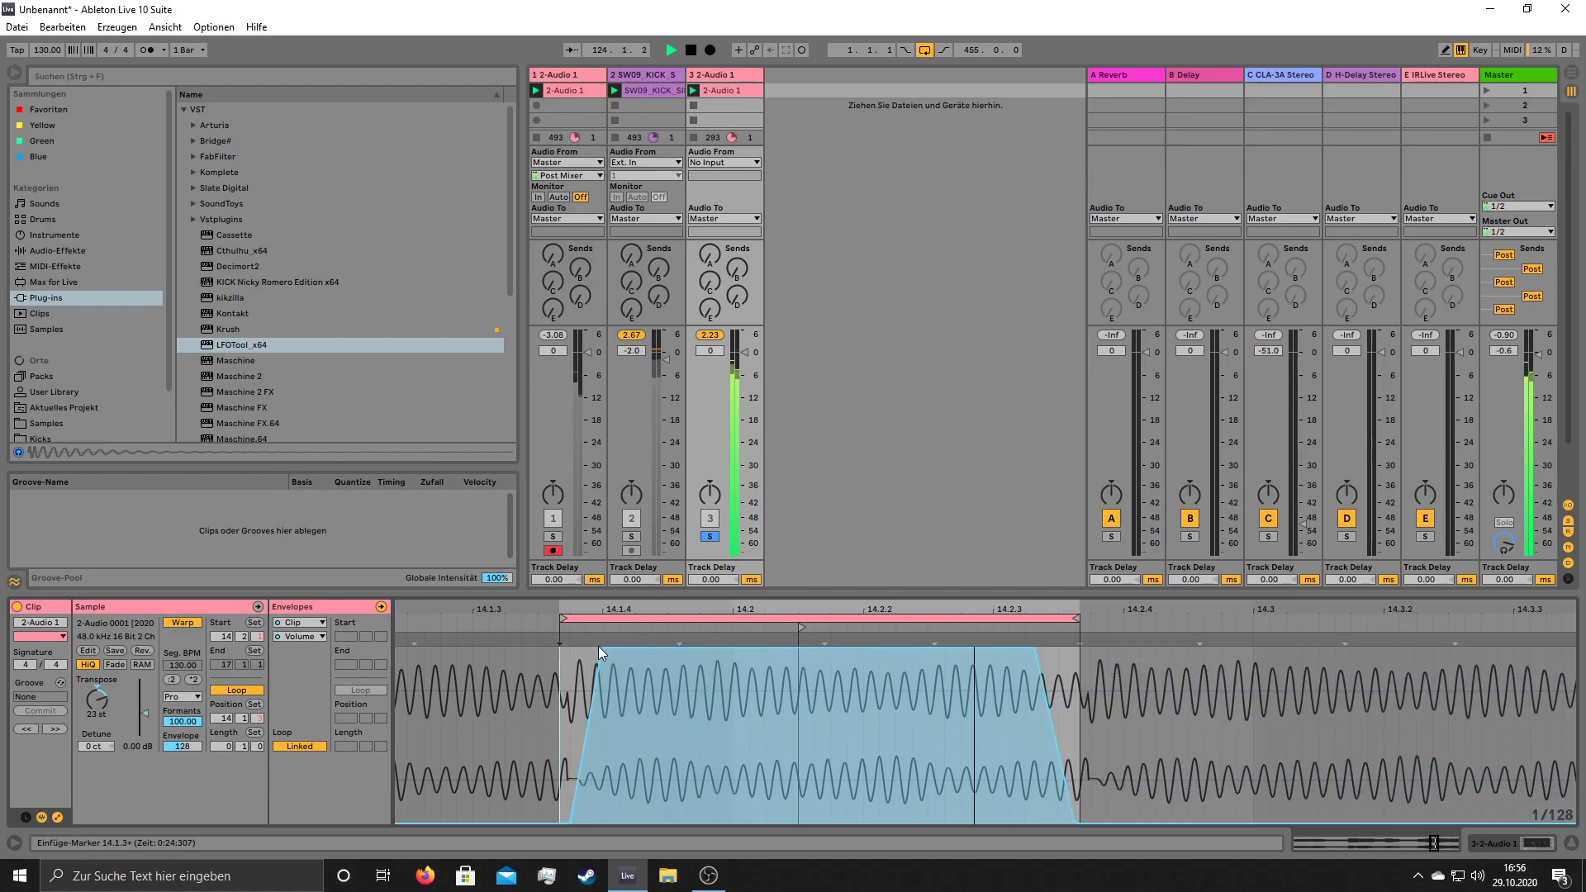
left_click_drag(606, 654, 589, 654)
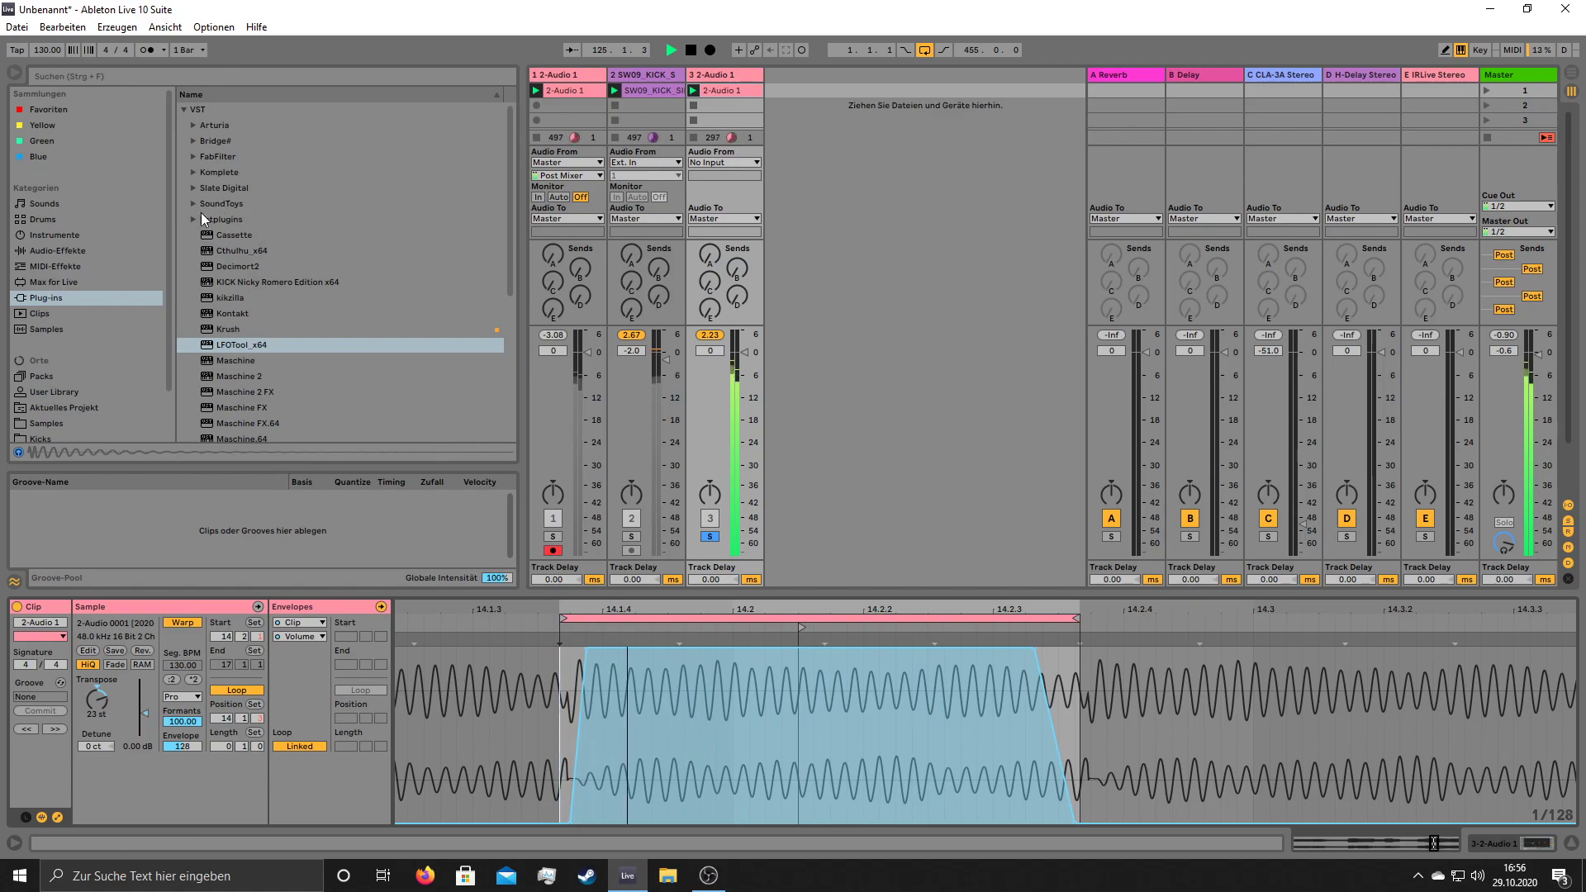
- Load LFOTool_x64 on the third track and insert a Reverb between EQ Eight and LFOTool
left_click_drag(241, 344, 728, 76)
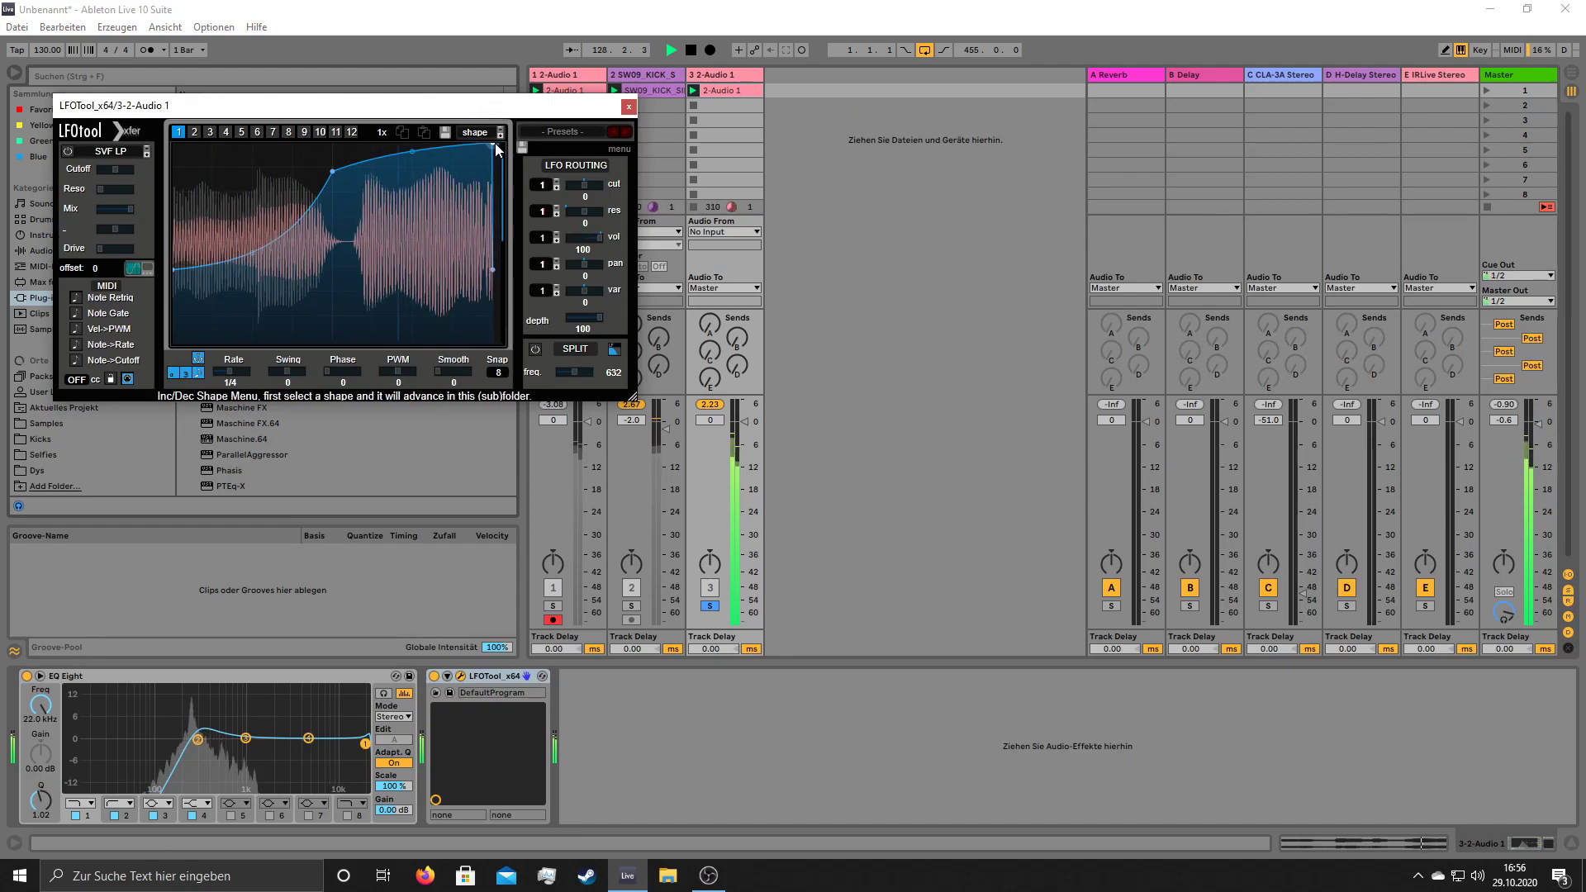
left_click(628, 106)
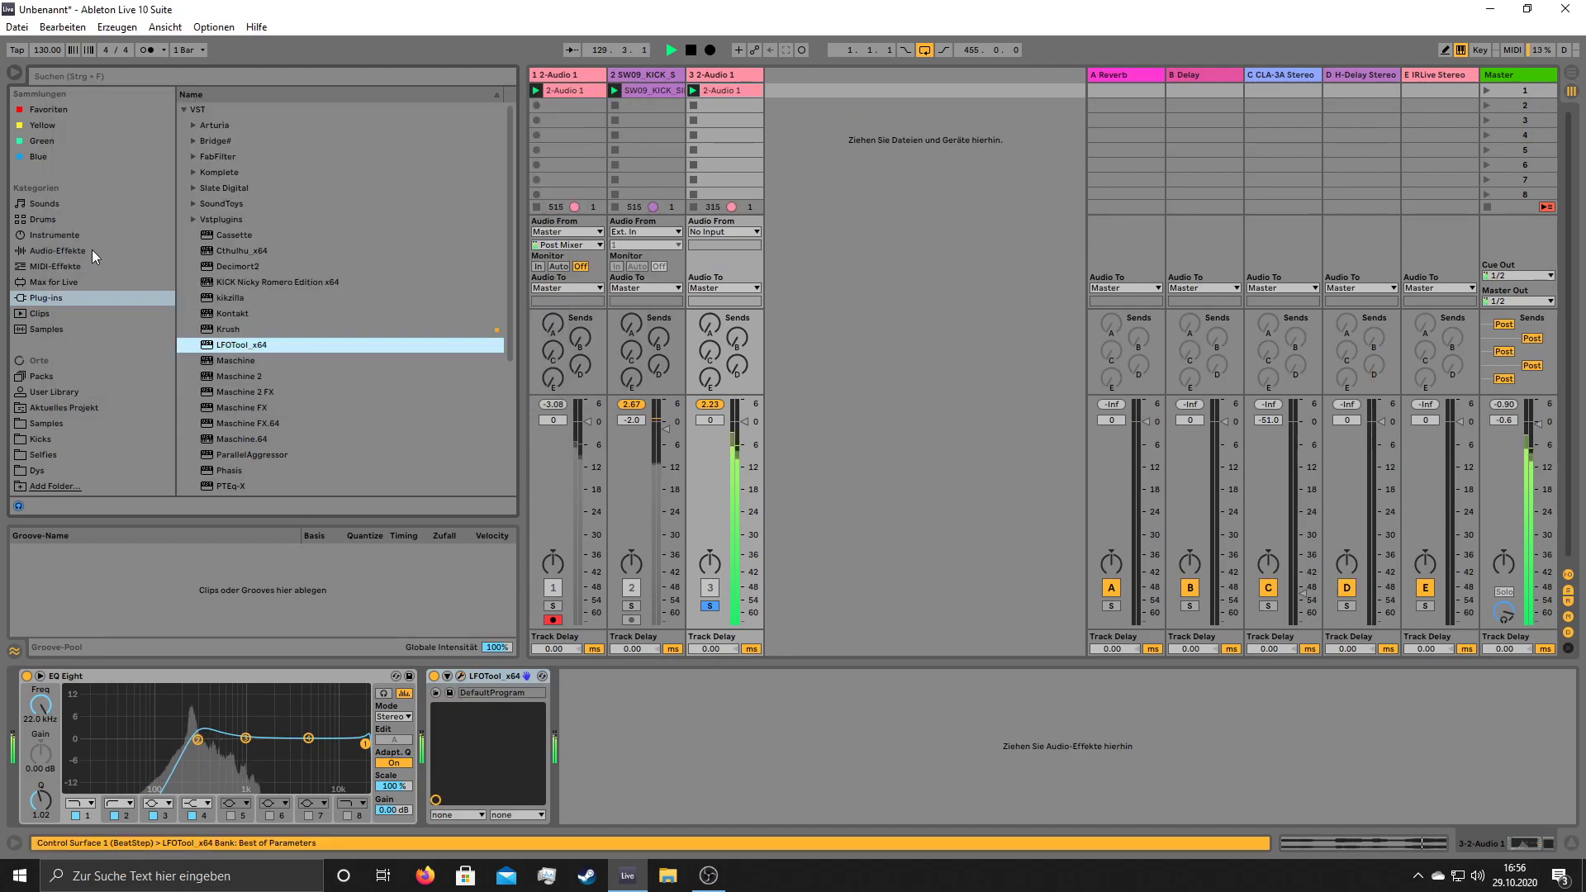
left_click(53, 265)
left_click(89, 251)
left_click(184, 341)
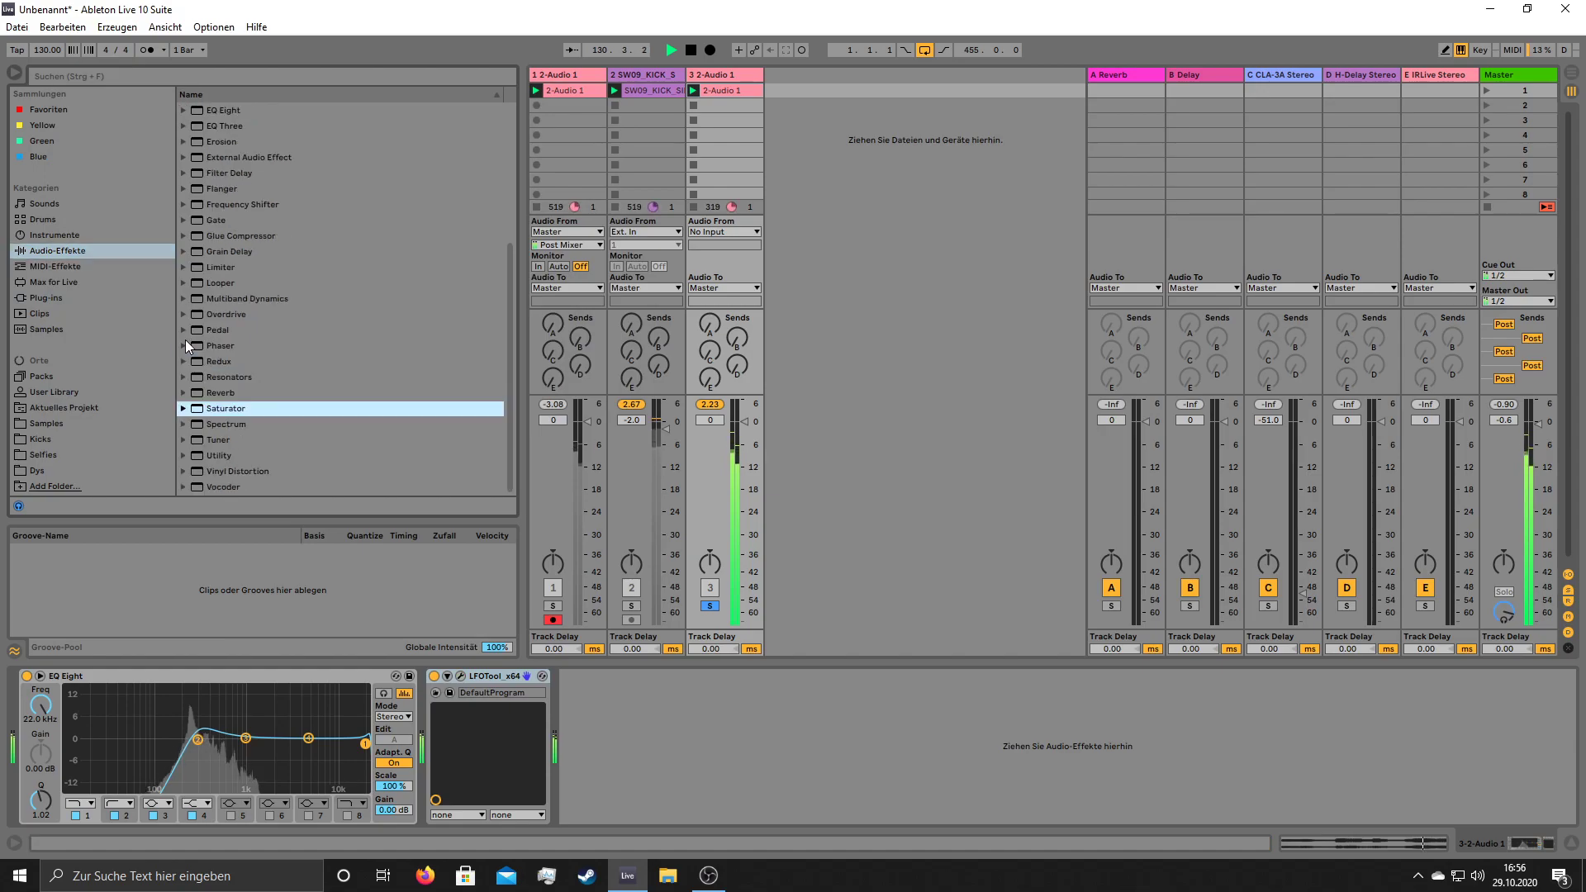
left_click_drag(207, 393, 411, 725)
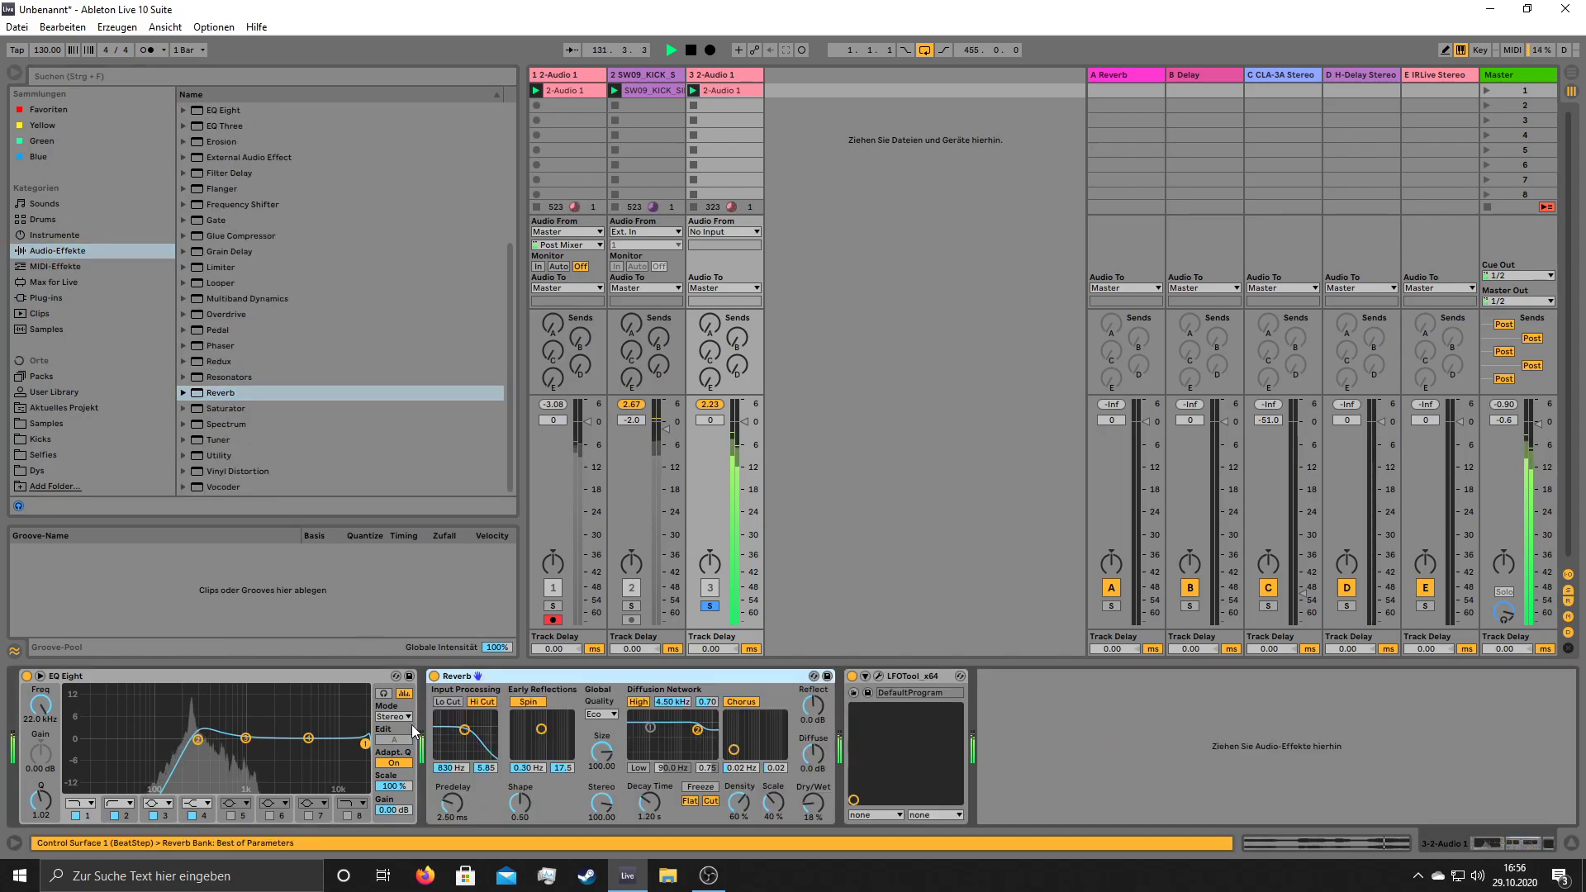
- Move EQ Eight band 2 to 505 Hz, set the Reverb to 100 % wet with 8.29 s decay, and unsolo the third track
left_click_drag(197, 739, 219, 745)
left_click_drag(813, 804, 813, 718)
left_click_drag(649, 803, 649, 748)
left_click(709, 605)
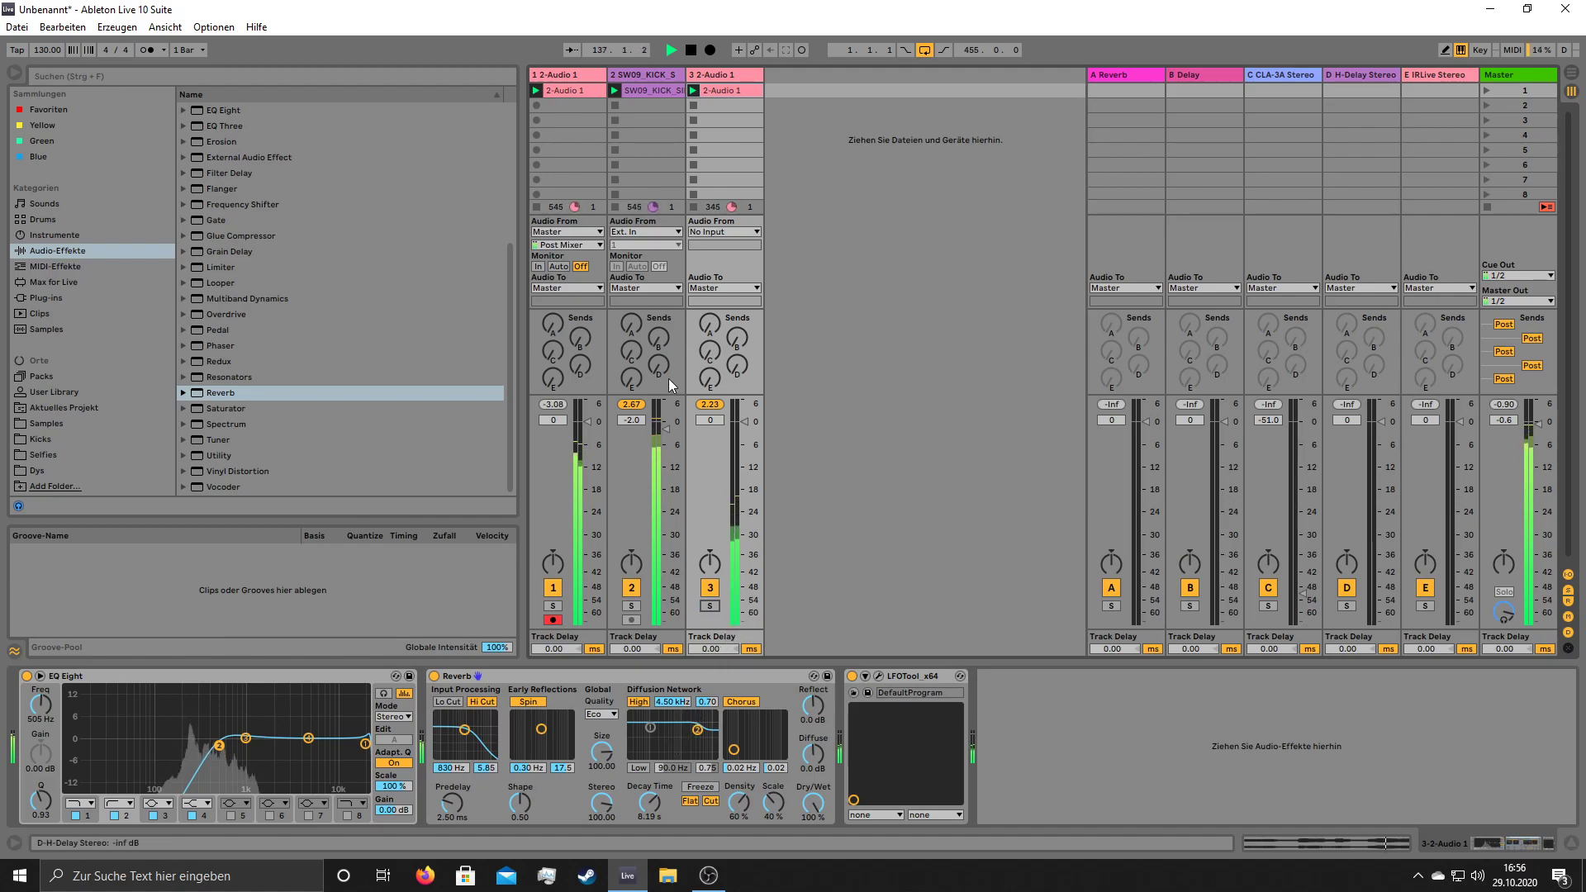
- Lower the kick track's volume to -3.2 dB and import the "What if you could help decide" speech recording onto a new fourth track
left_click_drag(664, 426, 665, 434)
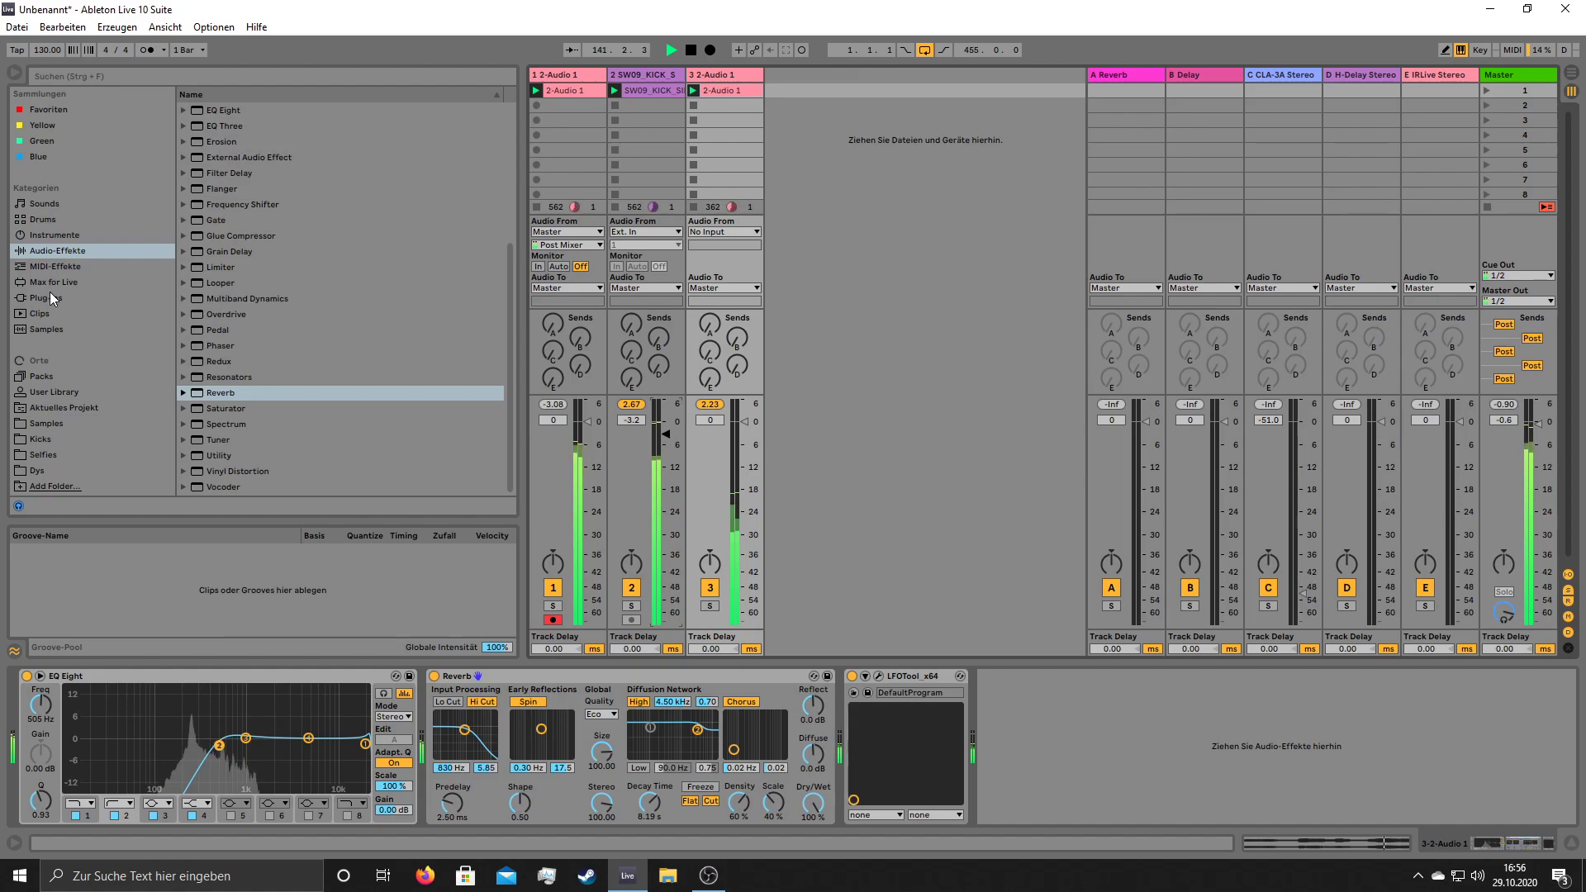
left_click(669, 875)
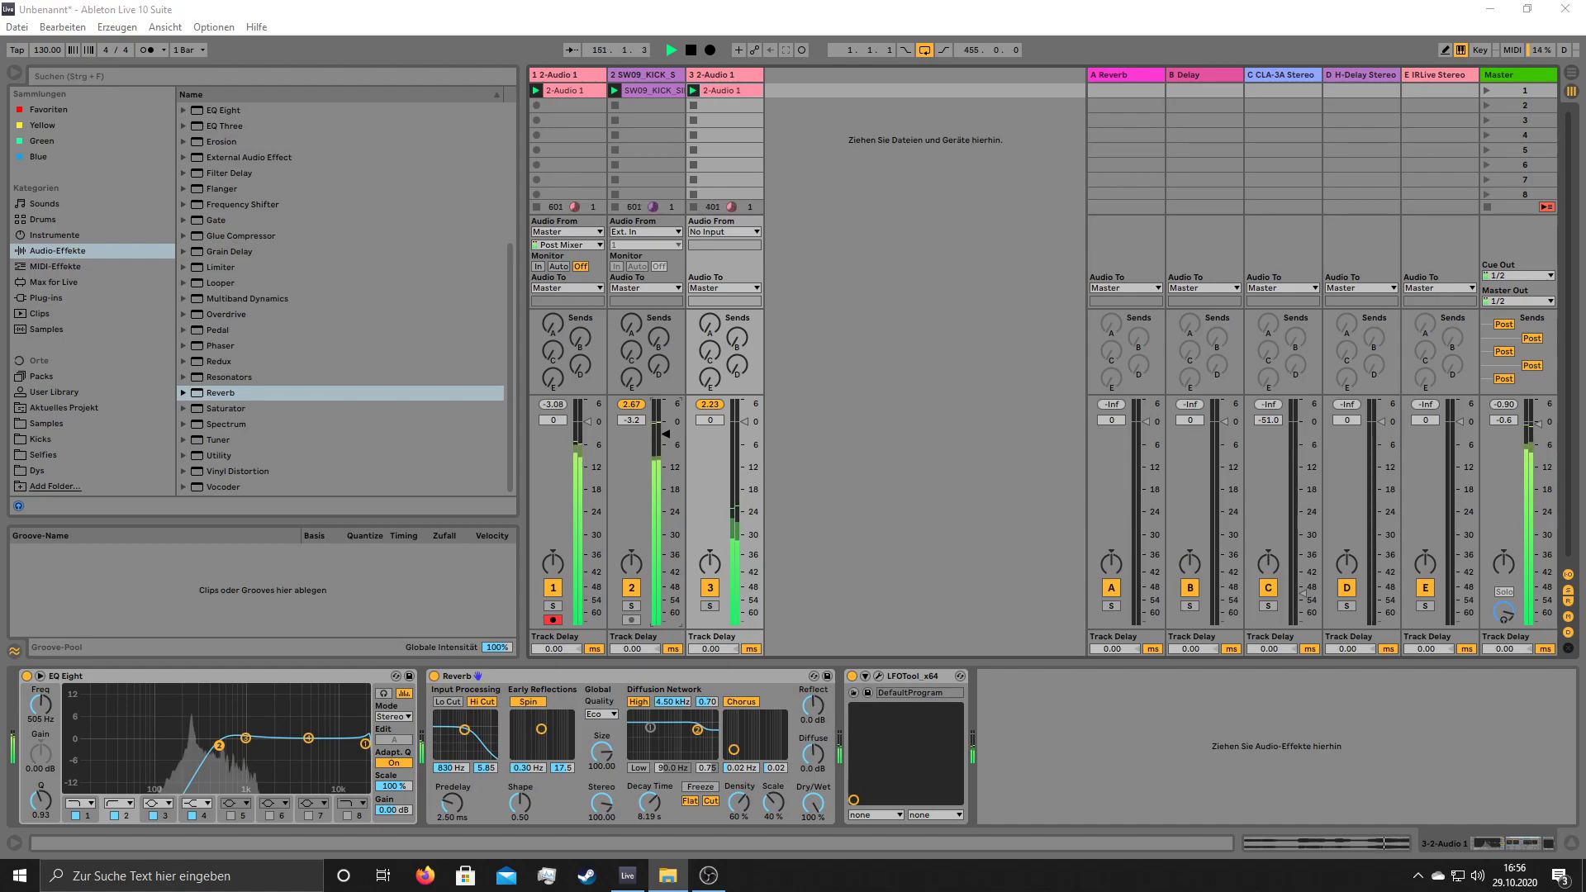
left_click_drag(819, 87, 816, 88)
left_click(814, 93)
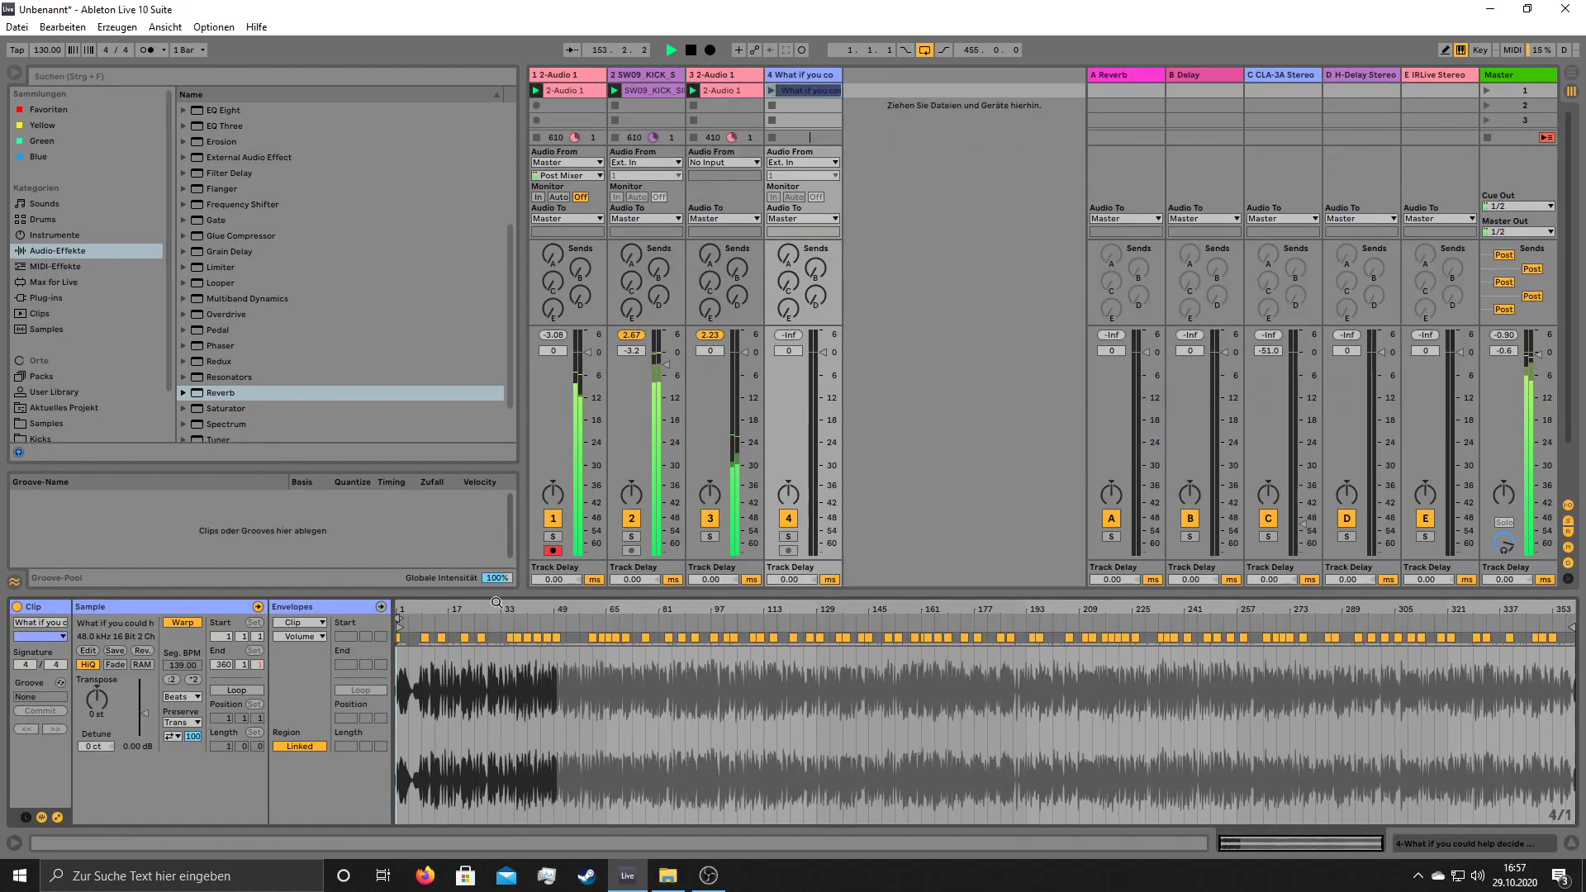
left_click_drag(501, 681, 510, 679)
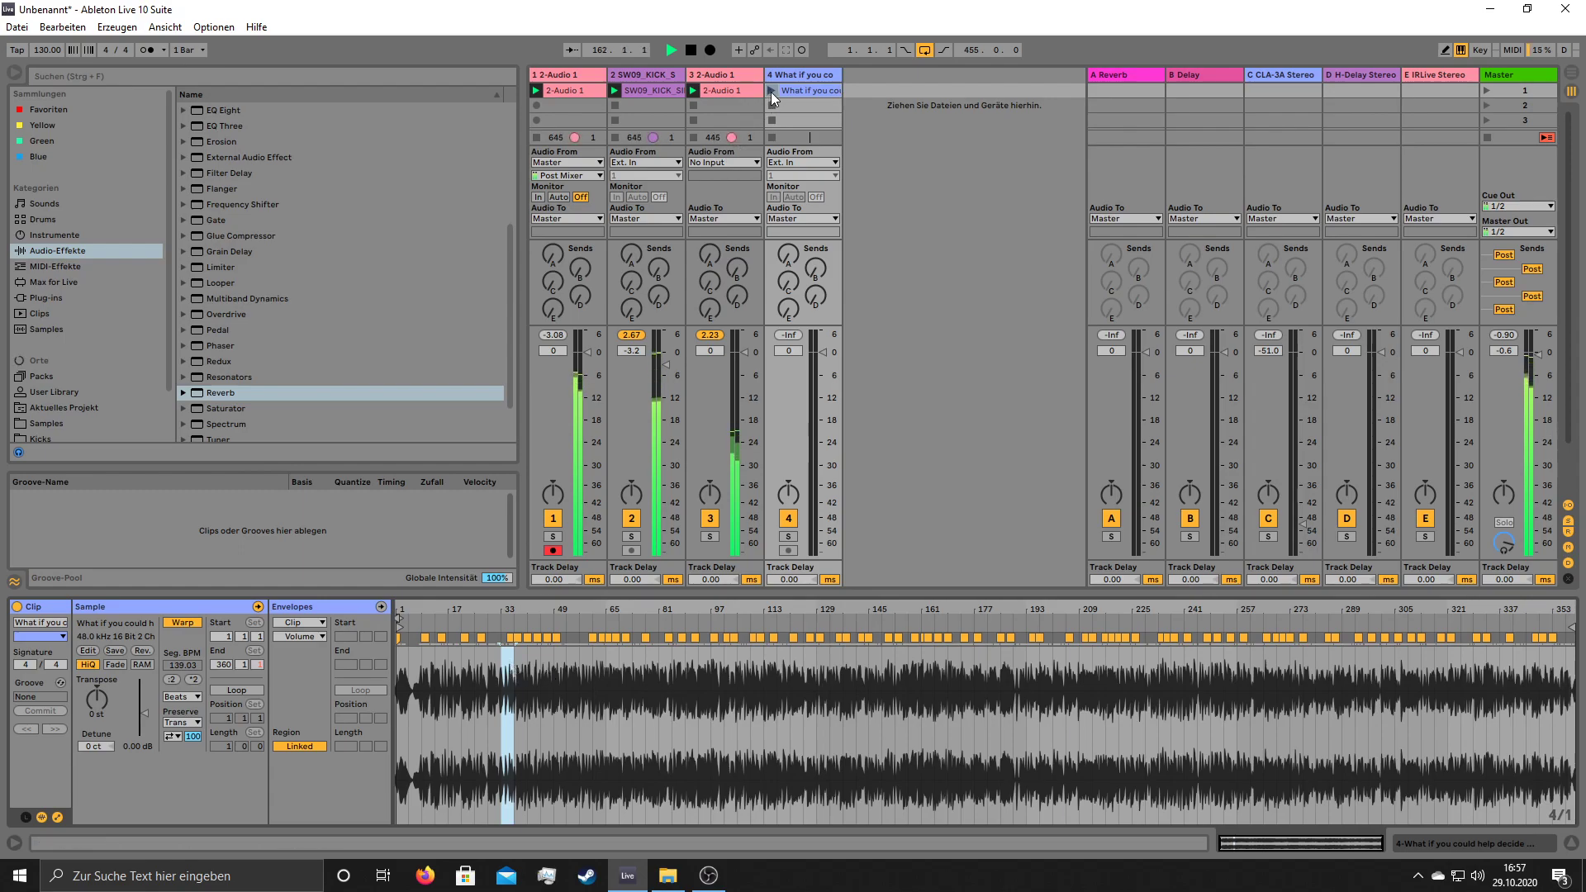
- Create a fifth audio track, take its input from the speech track and arm it for recording
right_click(912, 72)
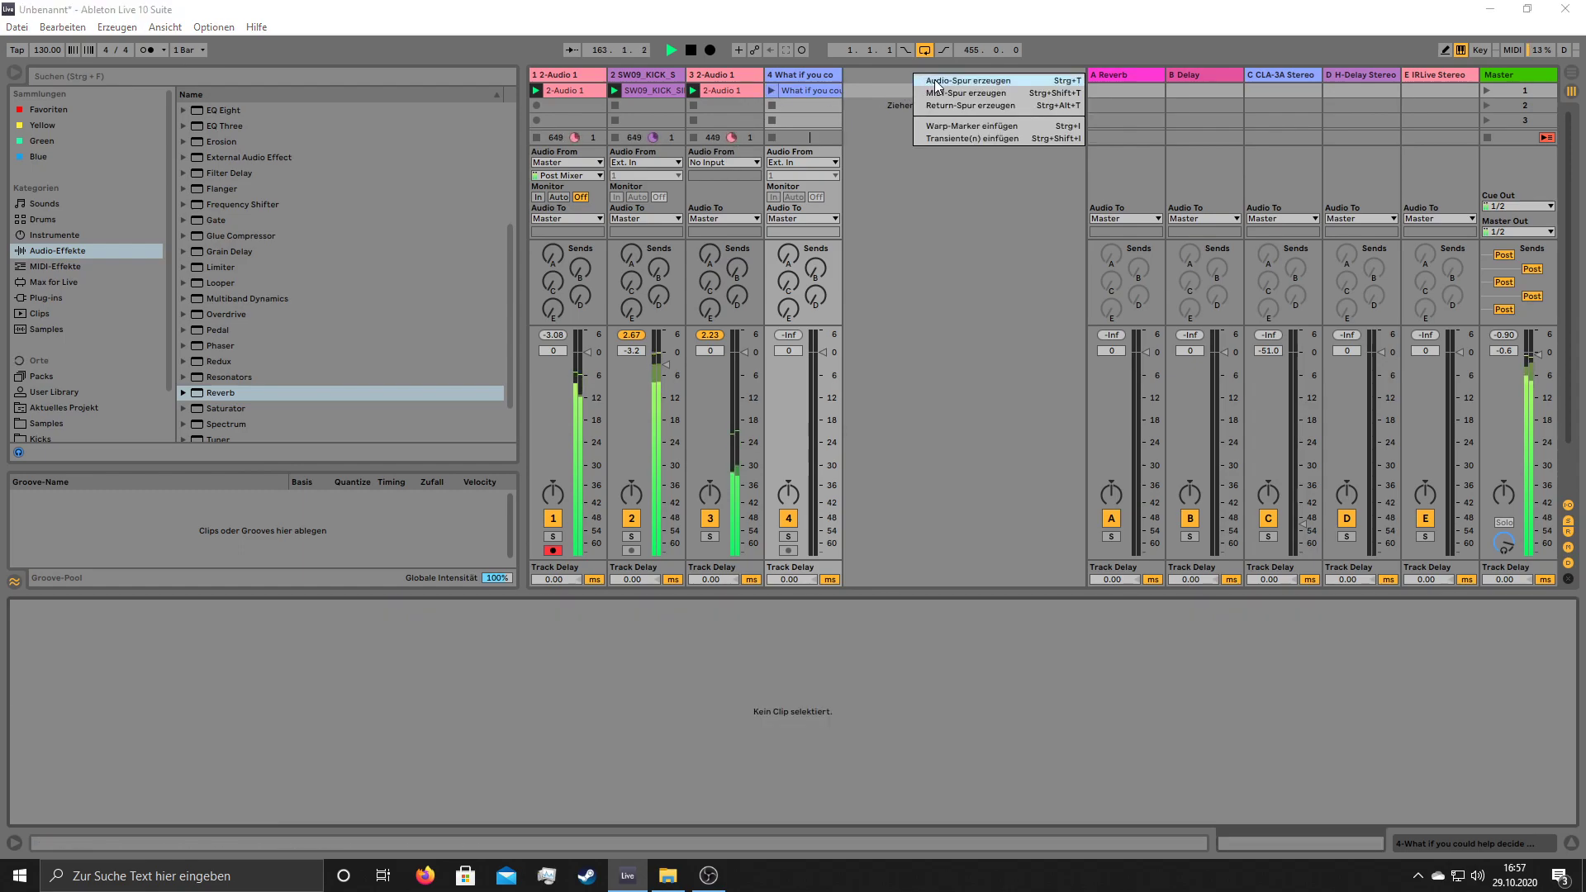
left_click(938, 81)
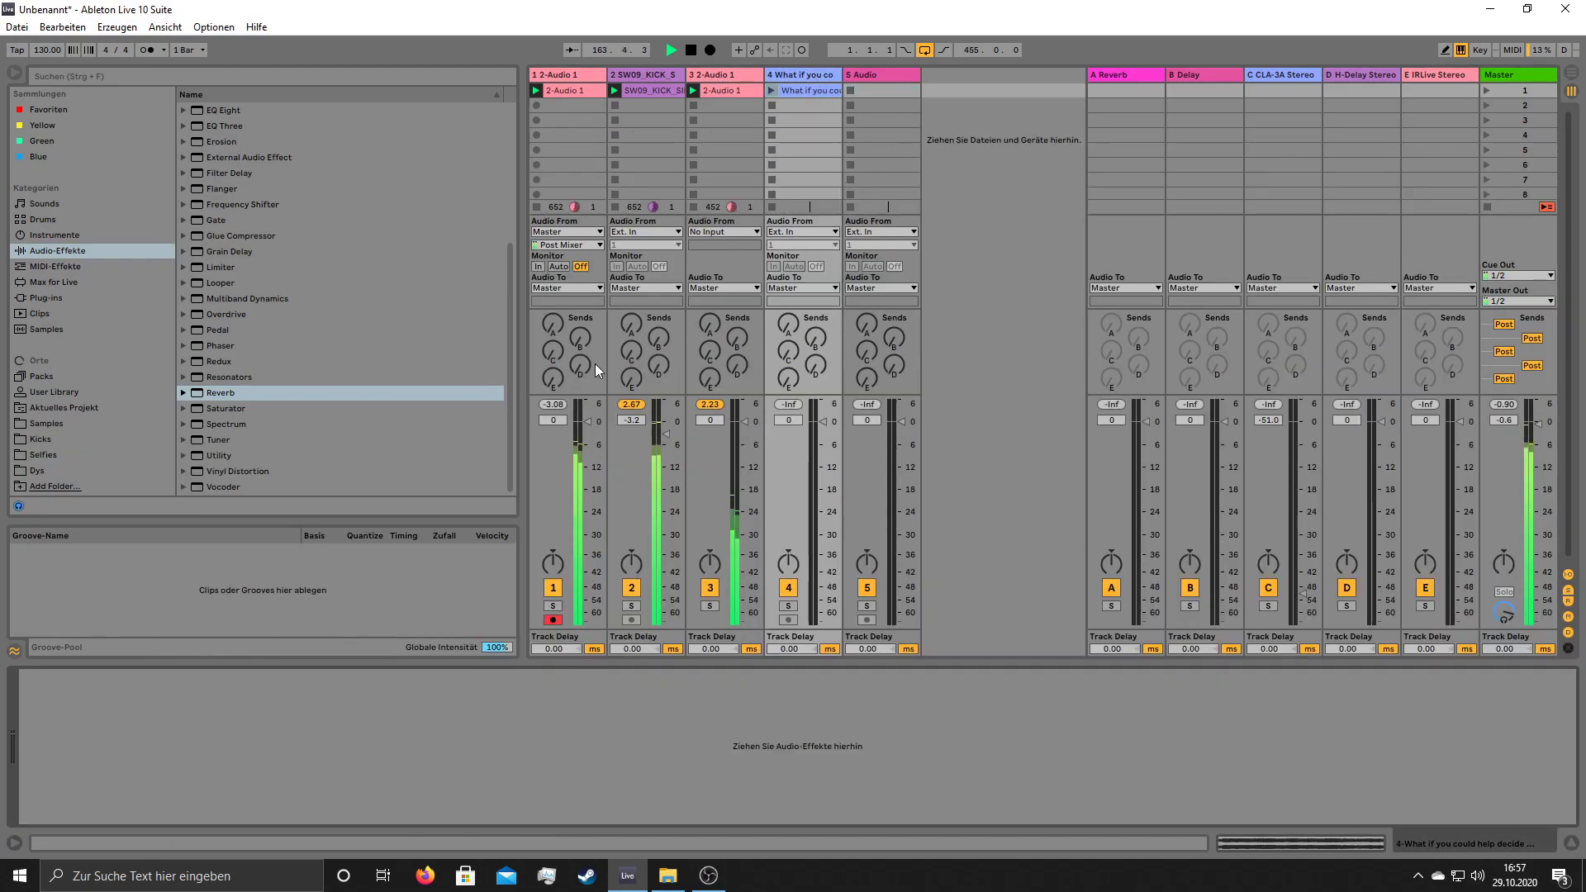
double_click(796, 89)
left_click(865, 550)
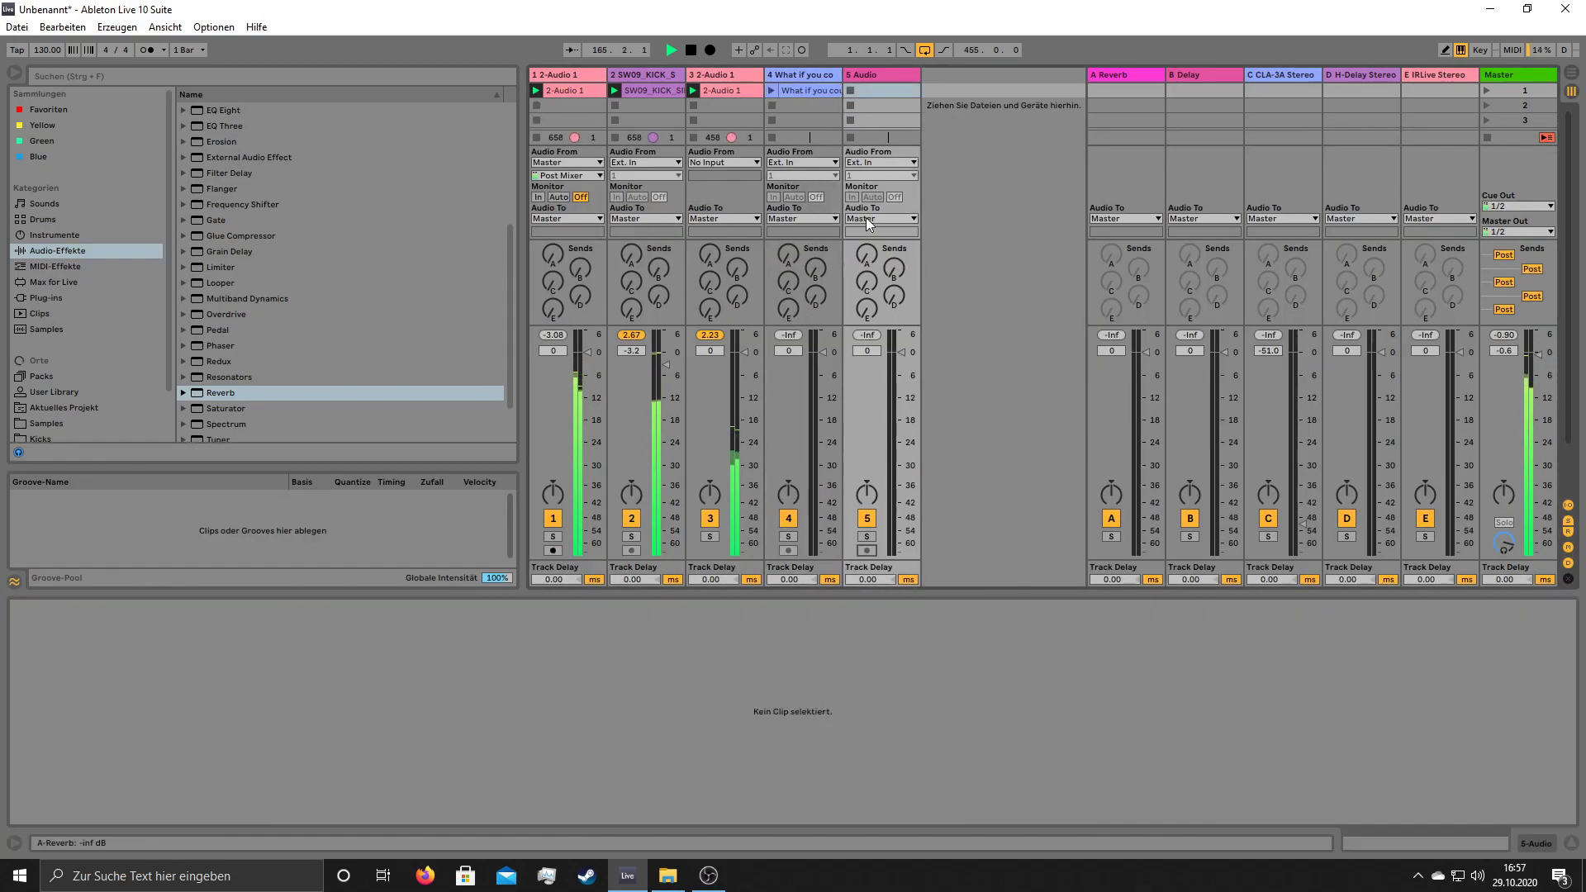
left_click(867, 162)
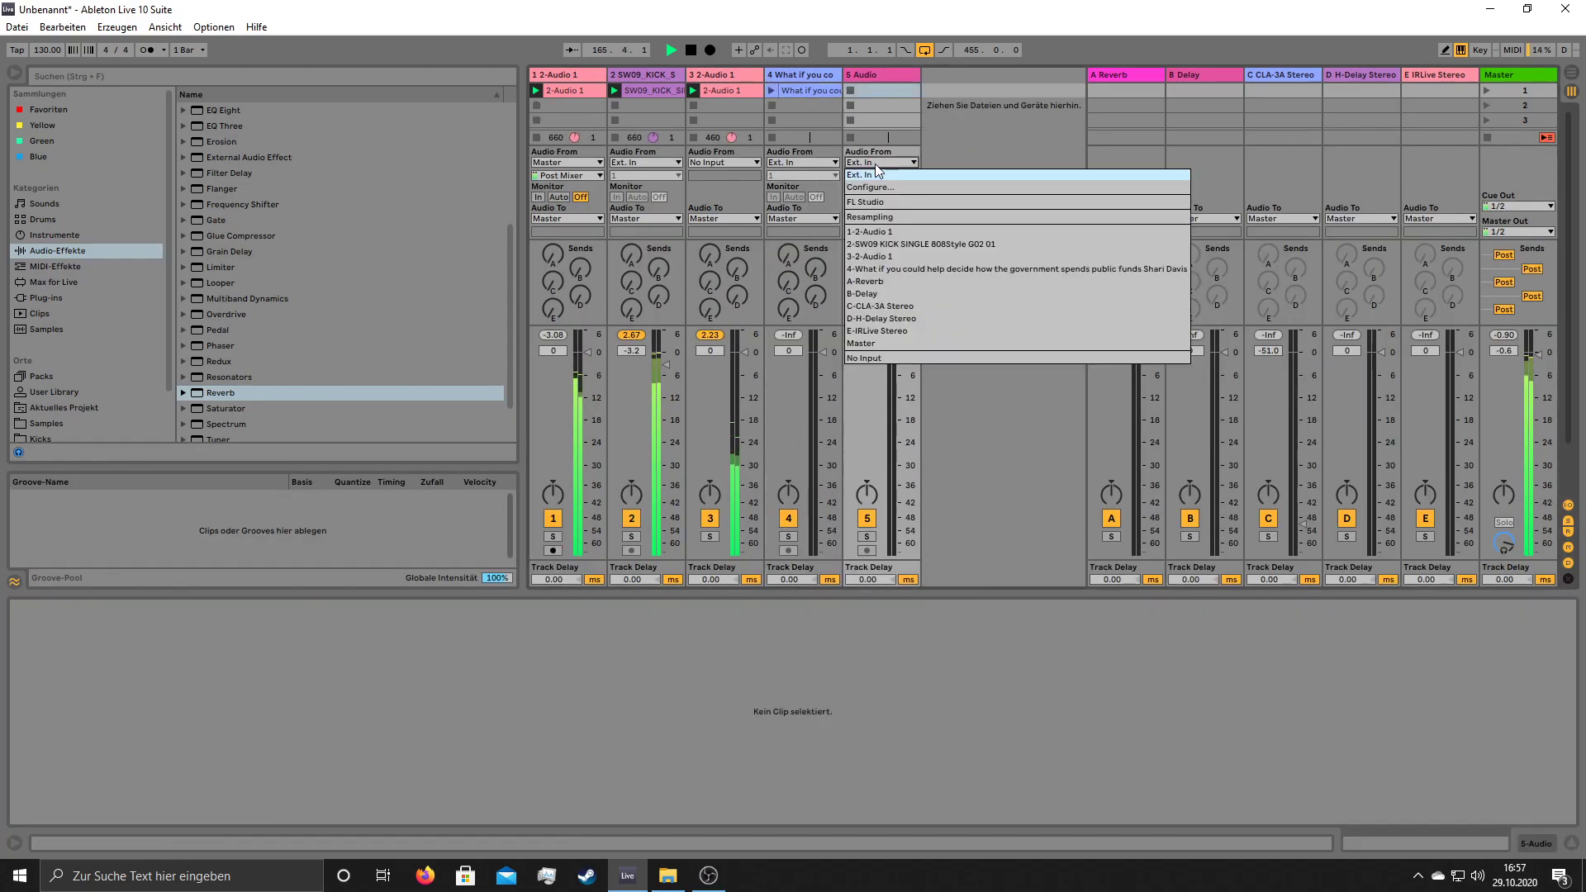
left_click(889, 268)
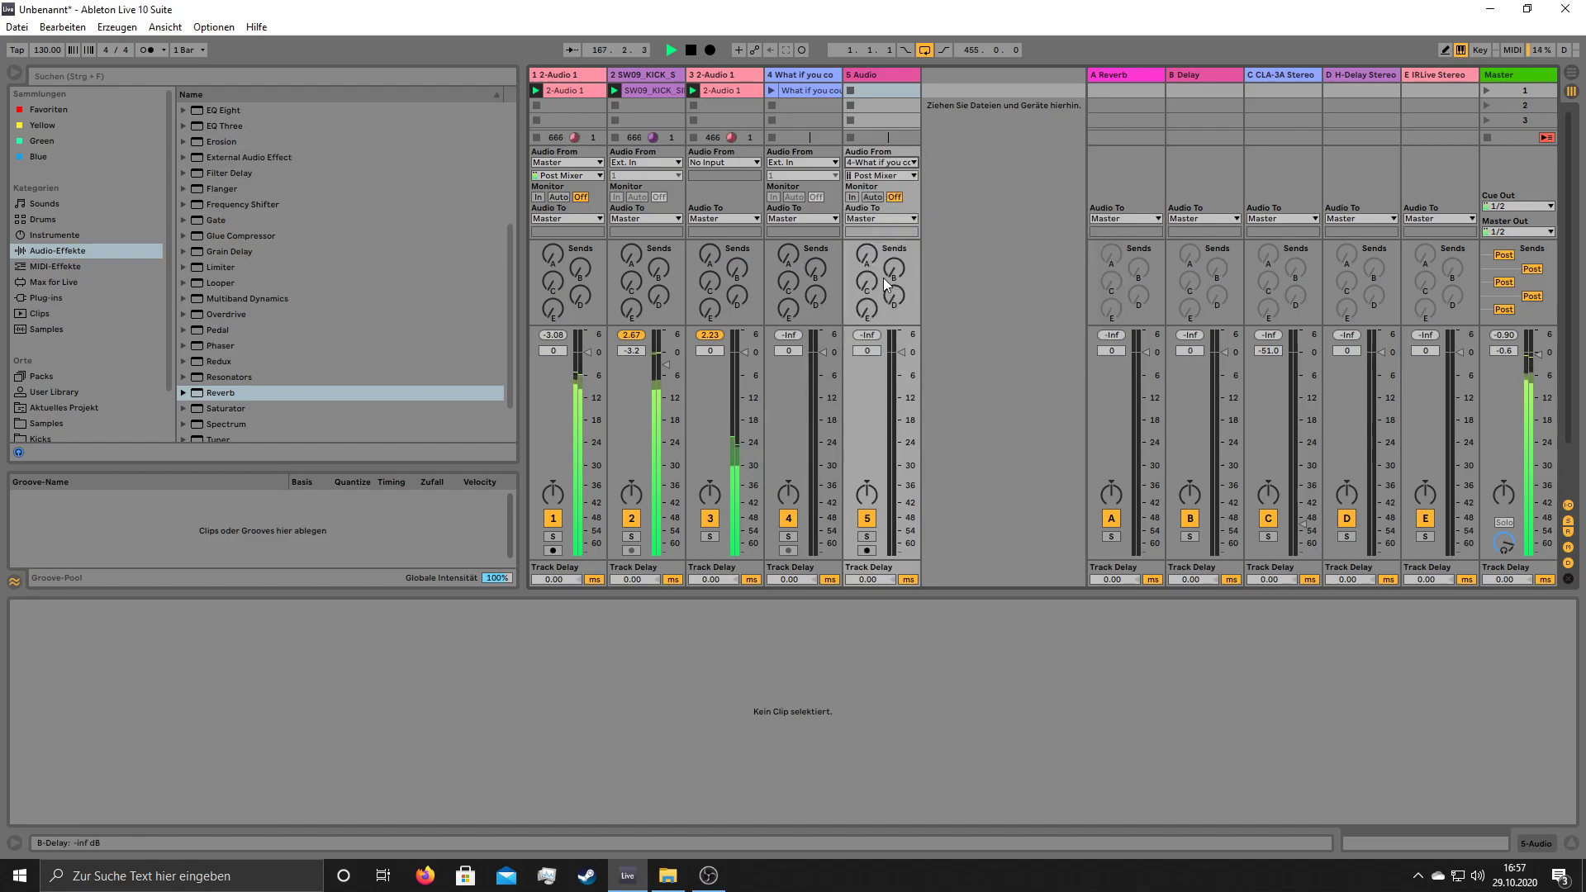
left_click(868, 550)
- Record the speech clip onto track 5 with Warp off, moving its start marker to about 0:54 and on to about 3:57
left_click(850, 90)
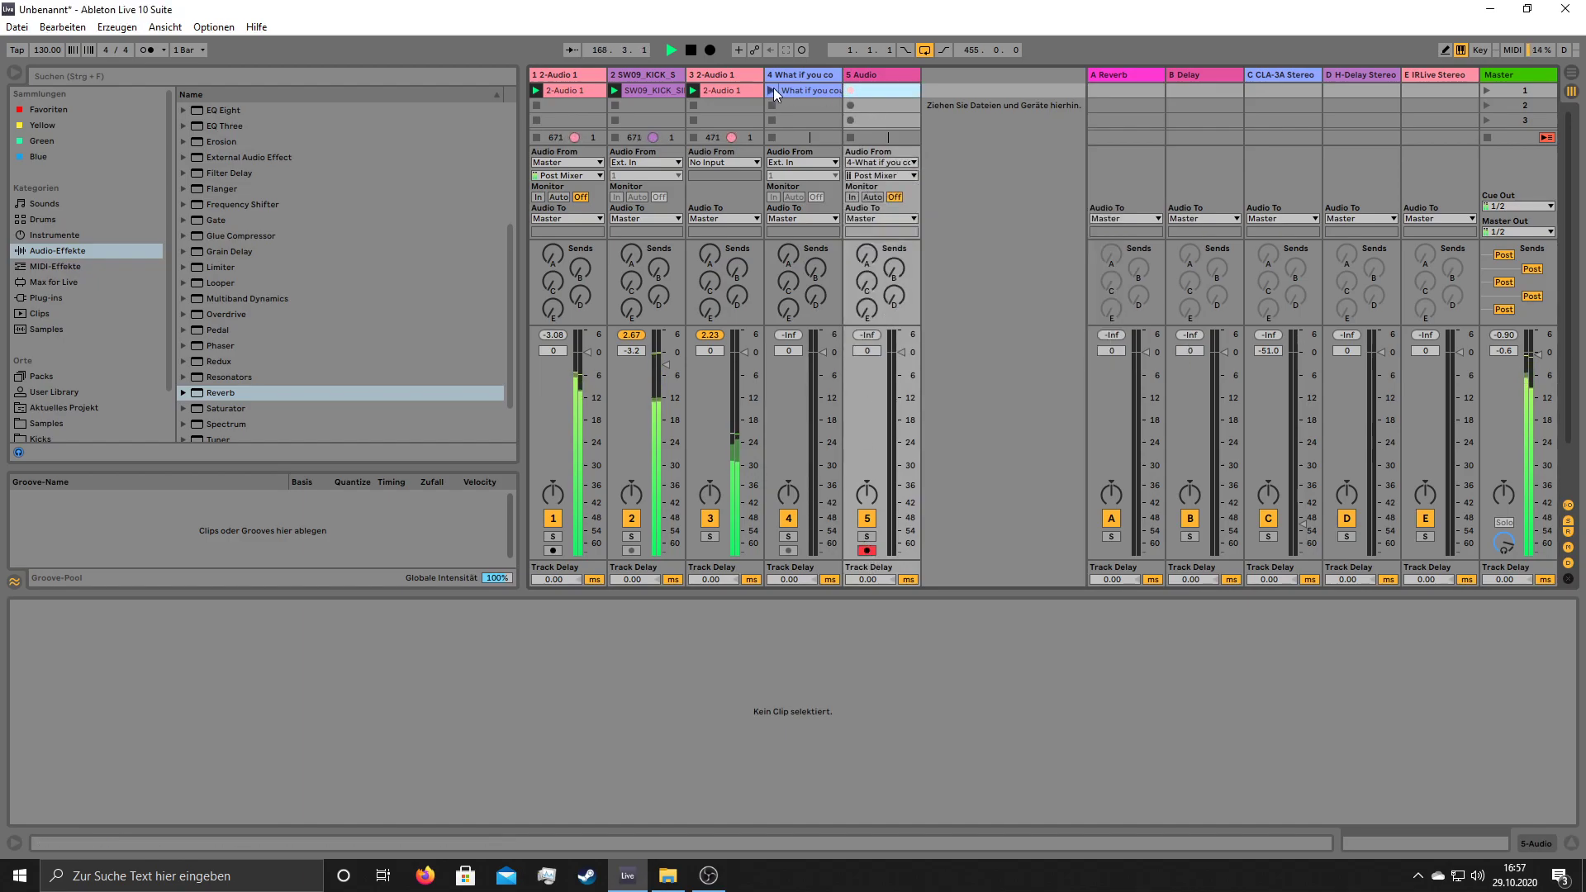
left_click(772, 90)
left_click(178, 623)
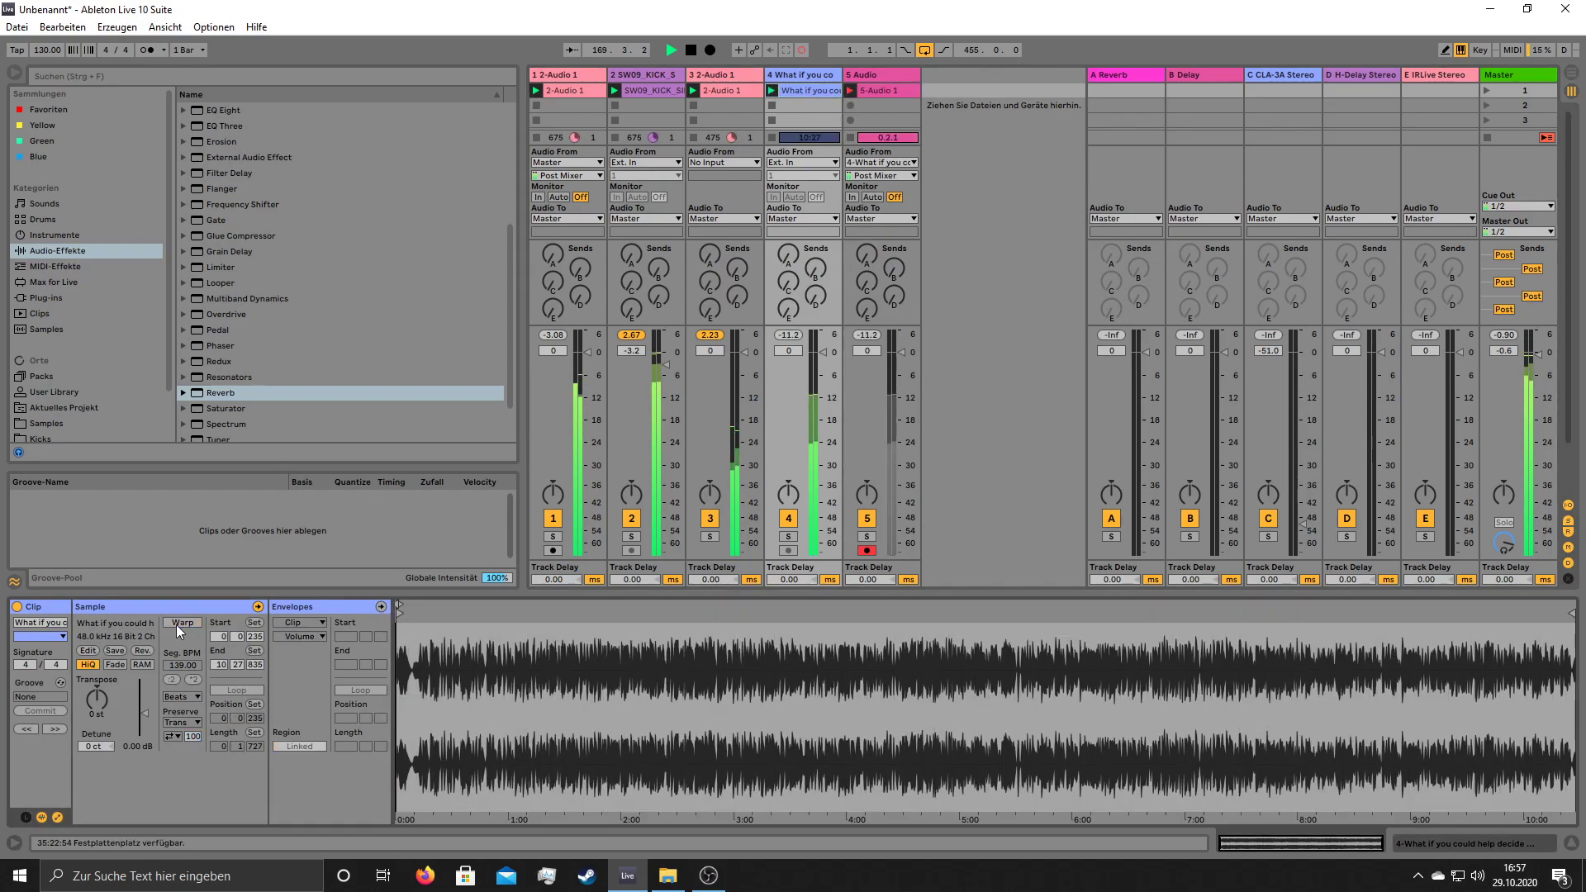
left_click_drag(402, 615, 499, 615)
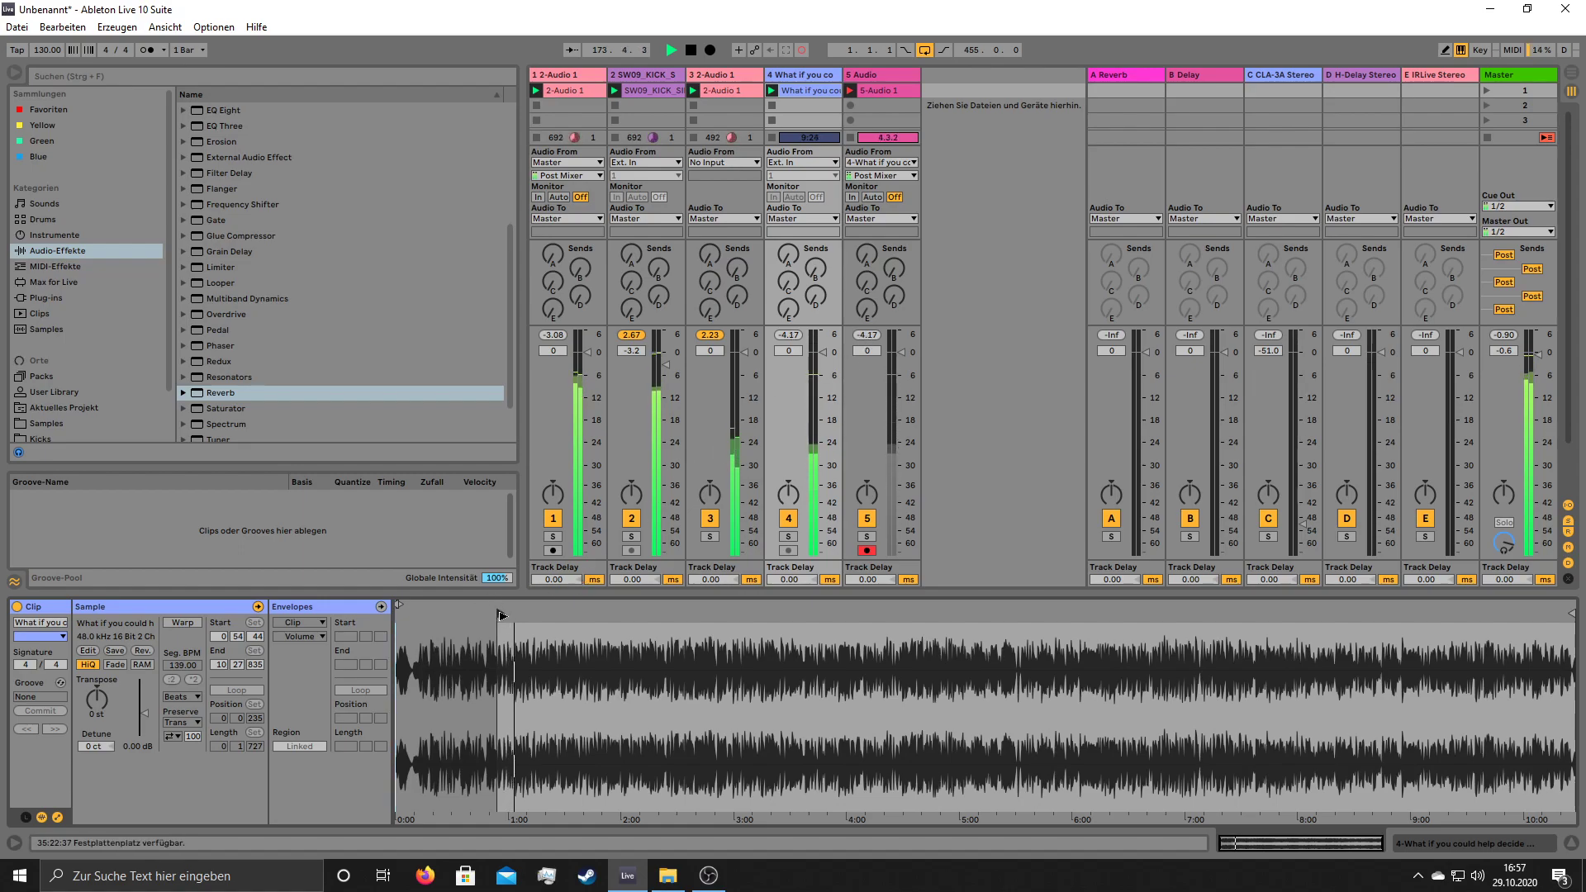
left_click_drag(501, 615, 843, 617)
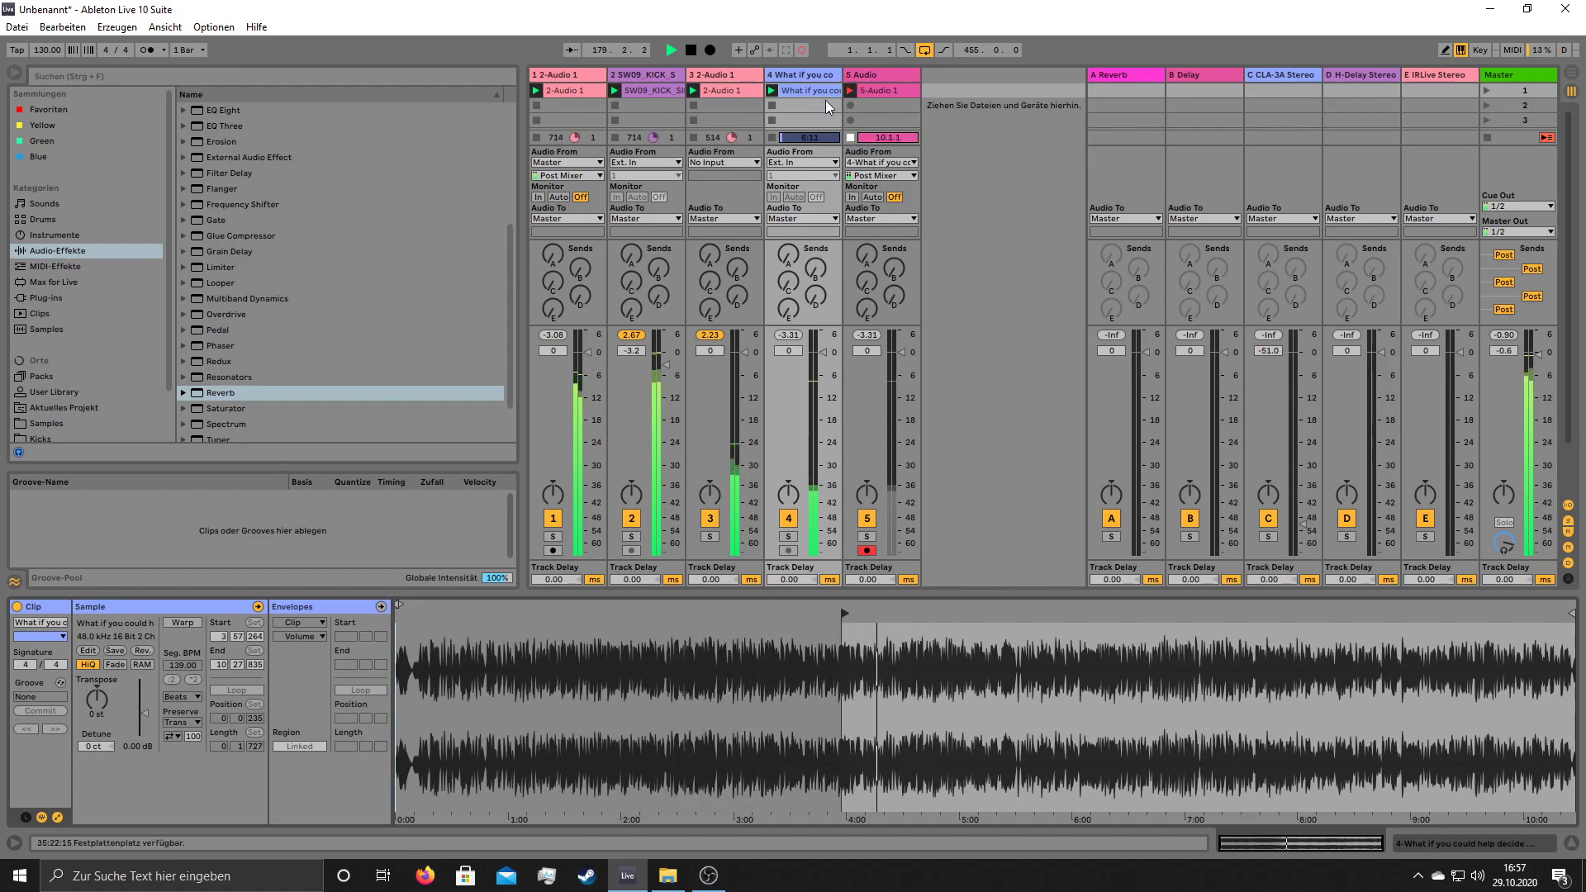
- Delete the original speech track and loop one bar of the new recording starting at 4.1.1
right_click(818, 75)
left_click(851, 117)
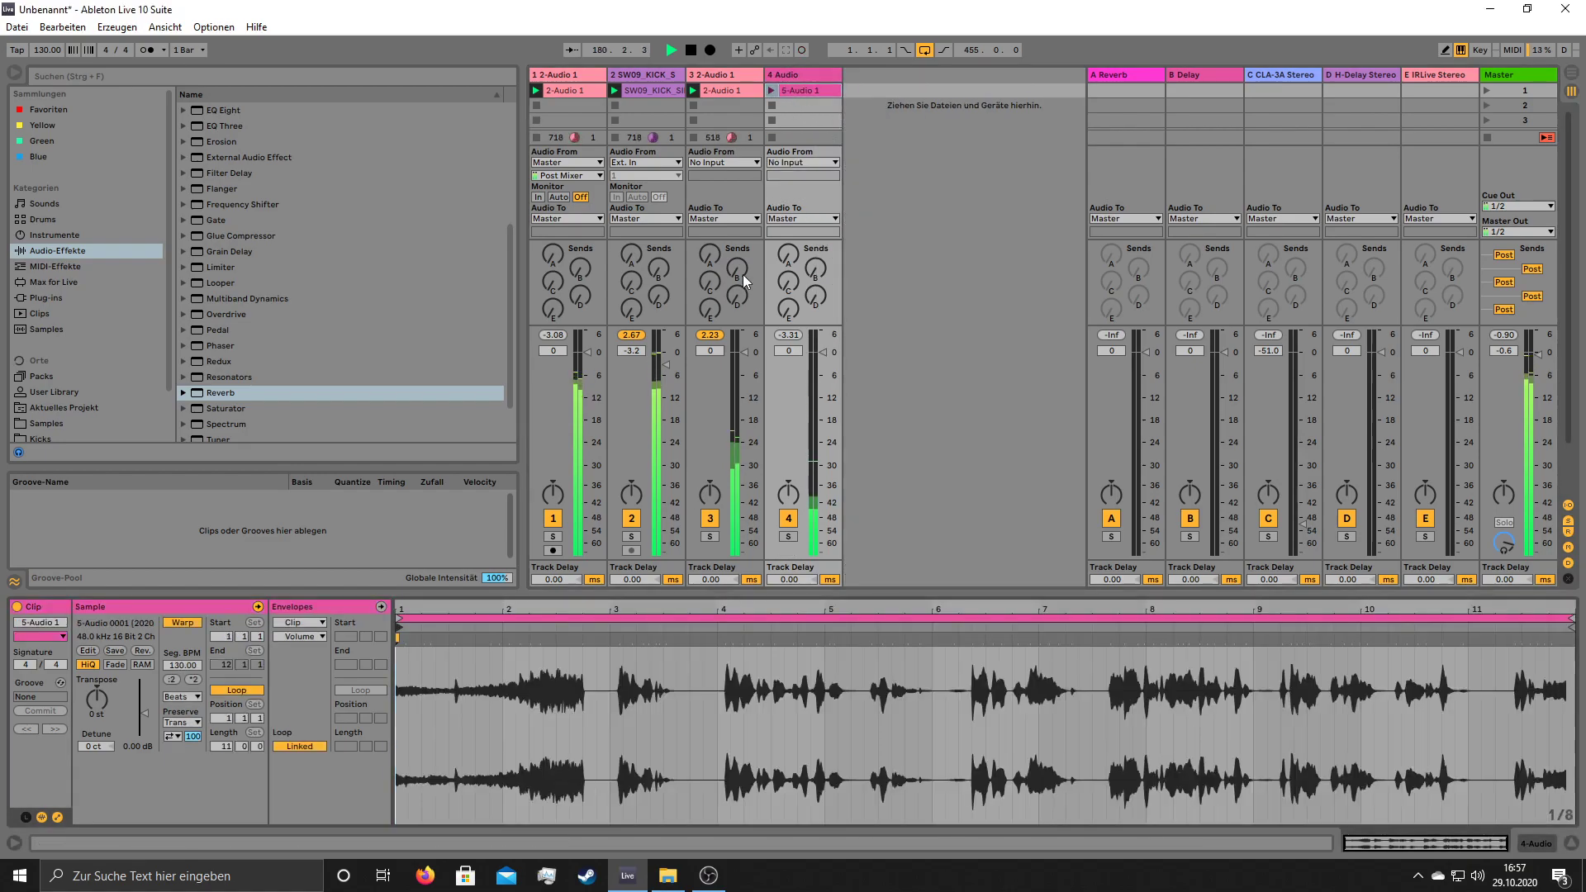
left_click_drag(723, 735, 863, 727)
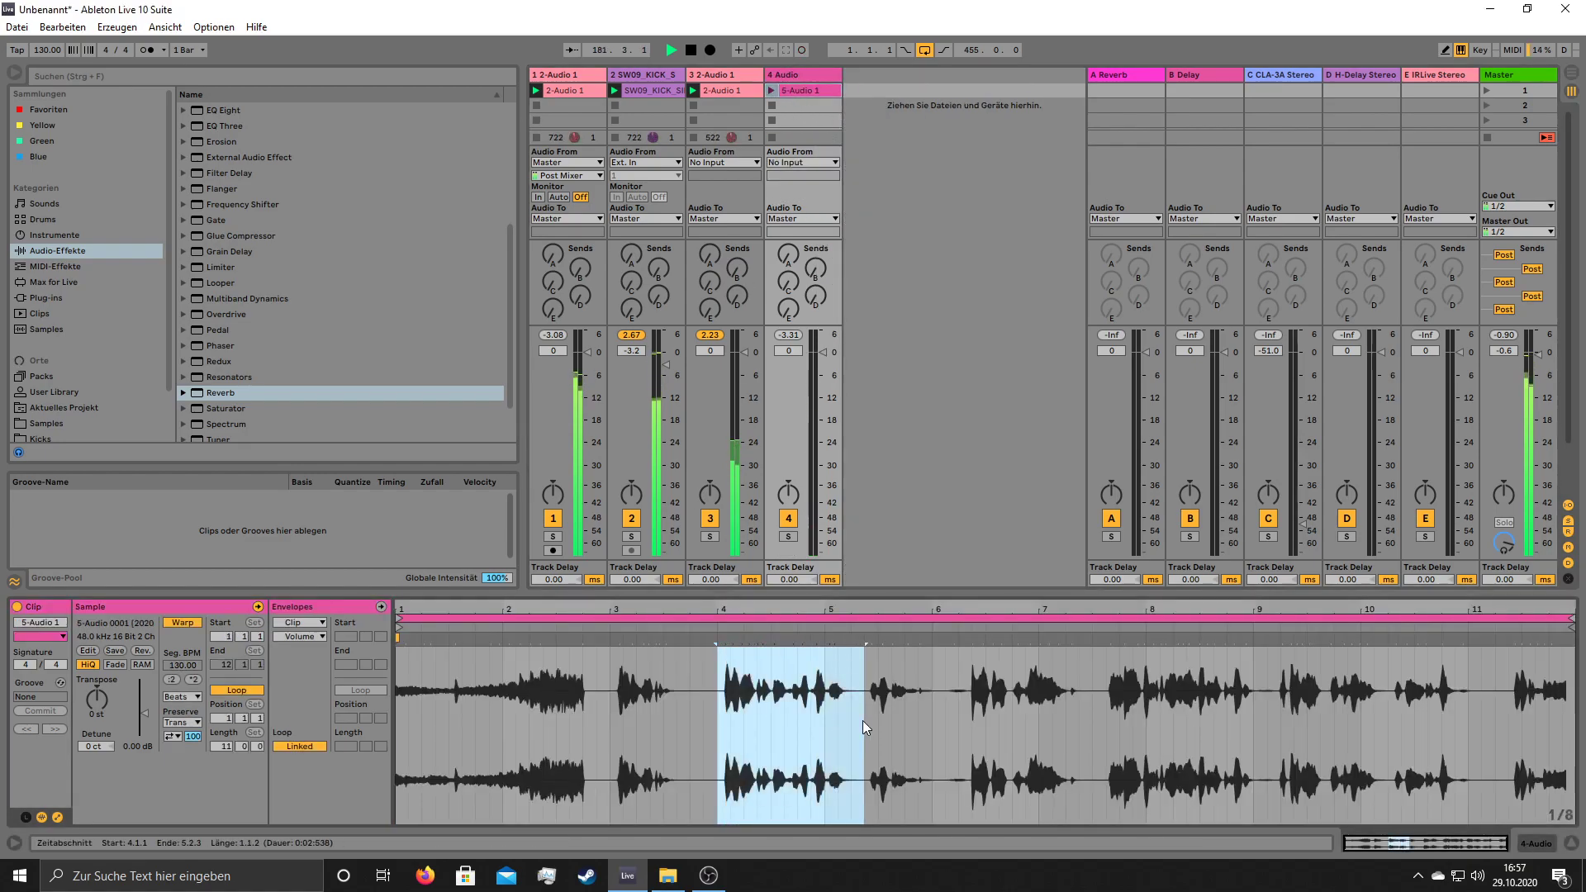
key("ctrl+l")
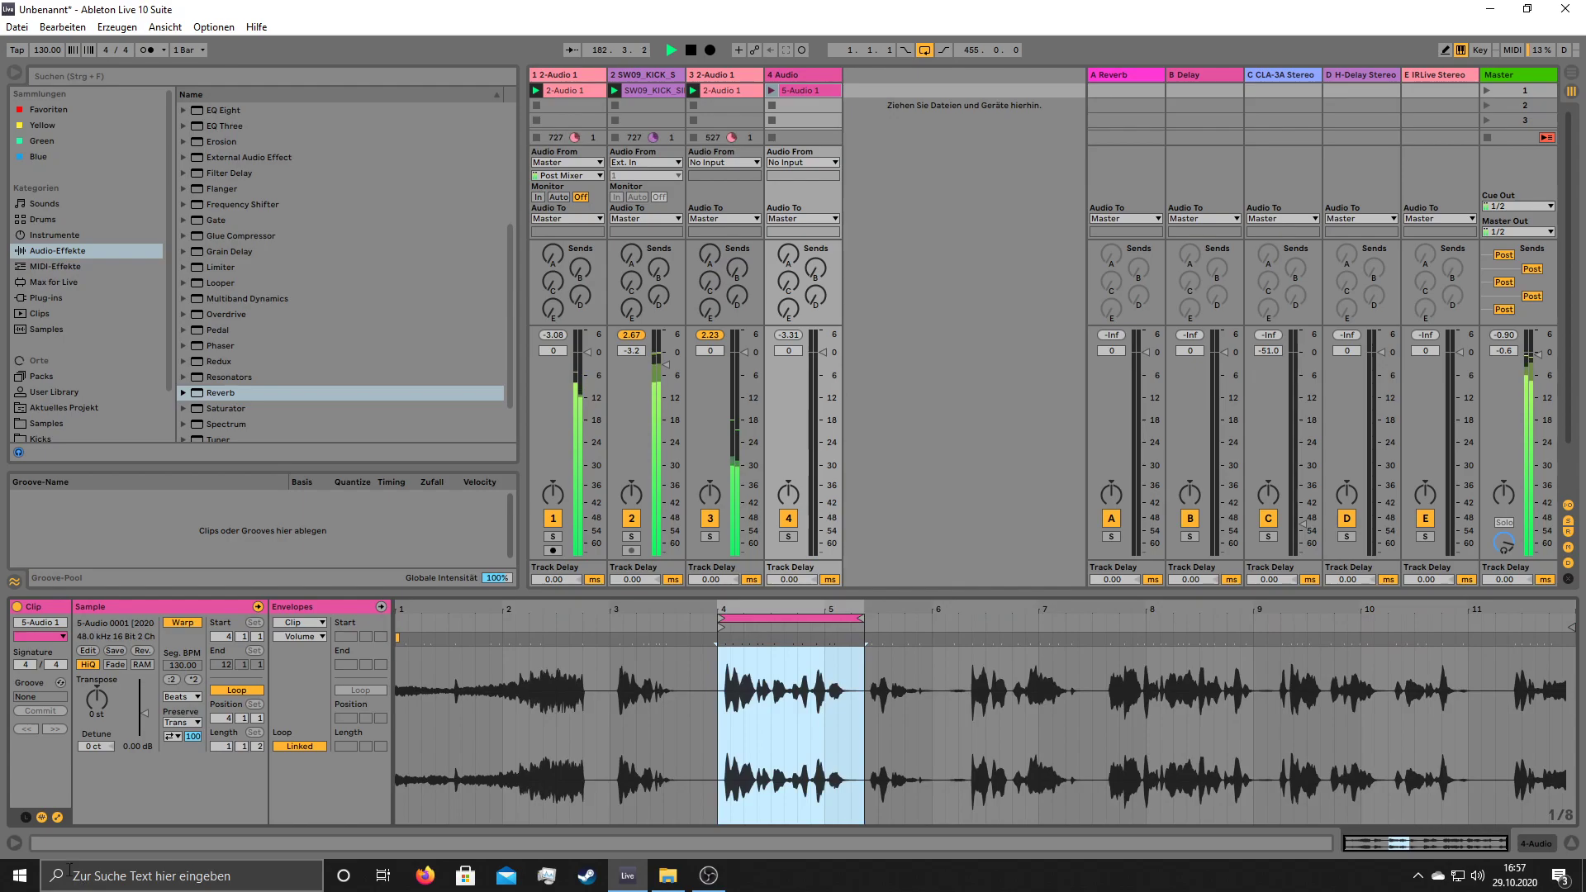
left_click_drag(259, 747, 260, 752)
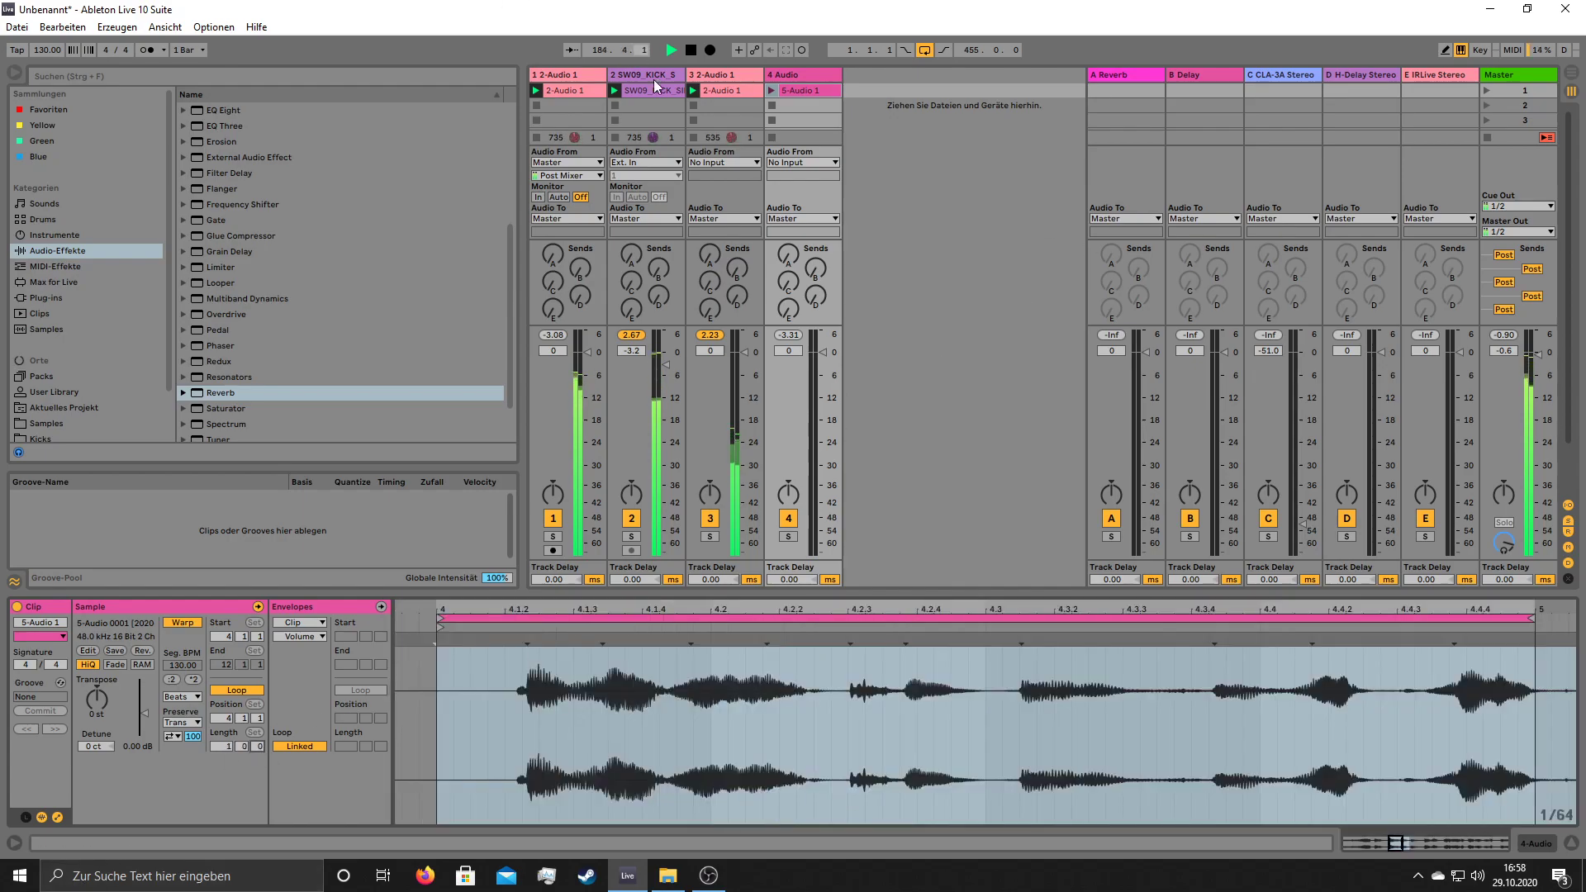
- Launch the recorded speech clip, raise its send E and lower the track's volume to -6.0 dB
left_click(780, 89)
left_click_drag(792, 310, 804, 291)
mouse_move(822, 352)
left_mouse_down()
mouse_move(823, 410)
mouse_move(822, 375)
left_mouse_up()
- Extend the speech clip's loop to two bars and shift its start marker slightly to the first syllable
left_click_drag(896, 727, 896, 644)
left_click_drag(981, 618, 1127, 623)
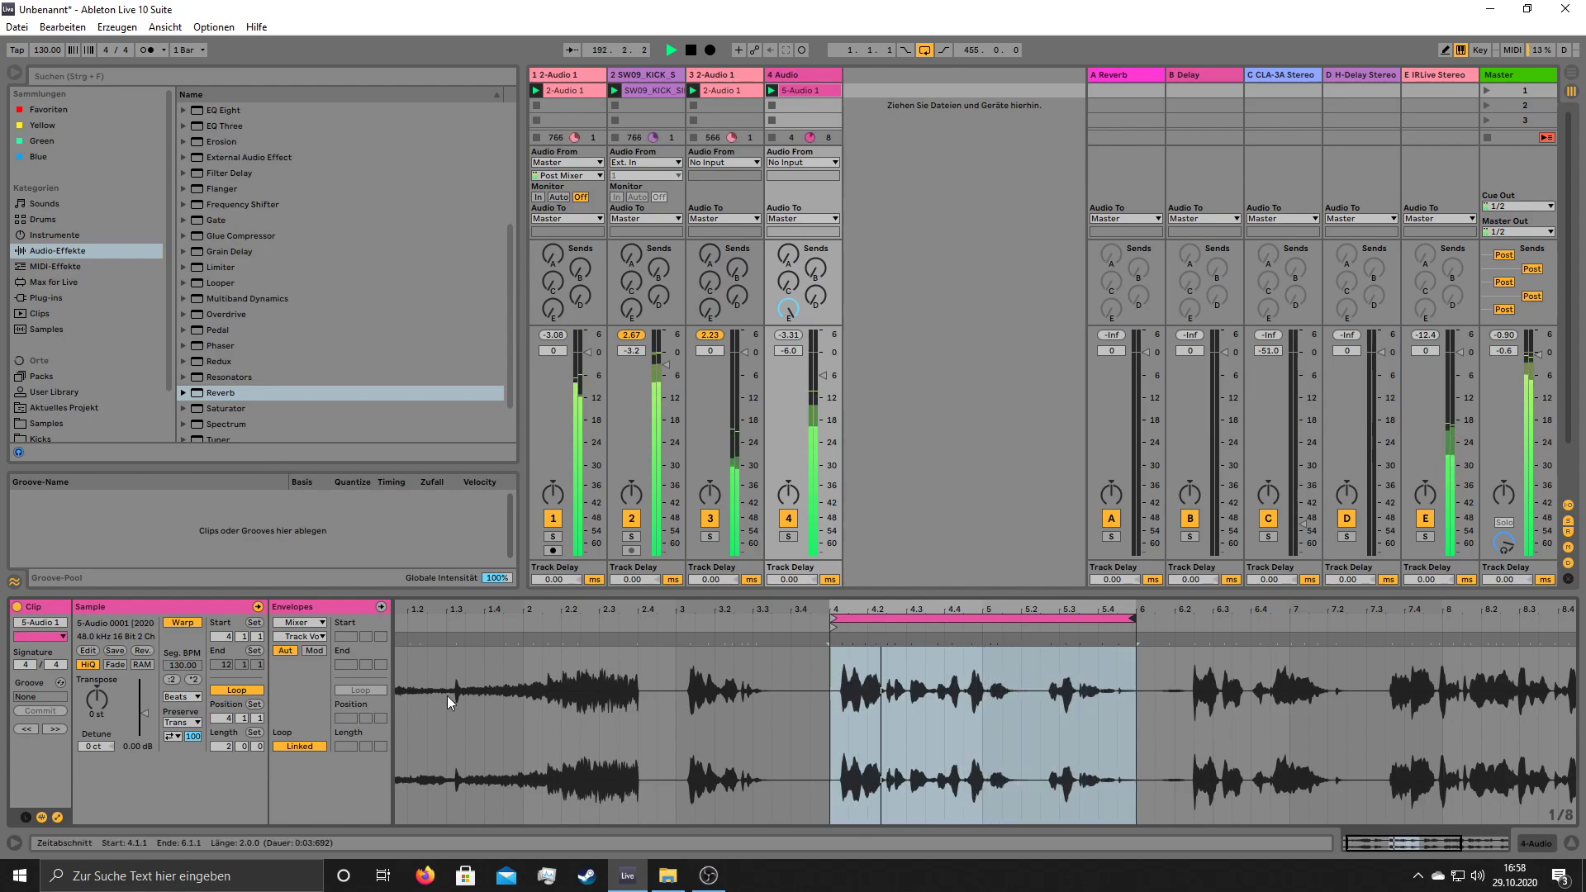
mouse_move(808, 632)
left_mouse_down()
mouse_move(797, 652)
mouse_move(781, 627)
mouse_move(859, 604)
left_mouse_up()
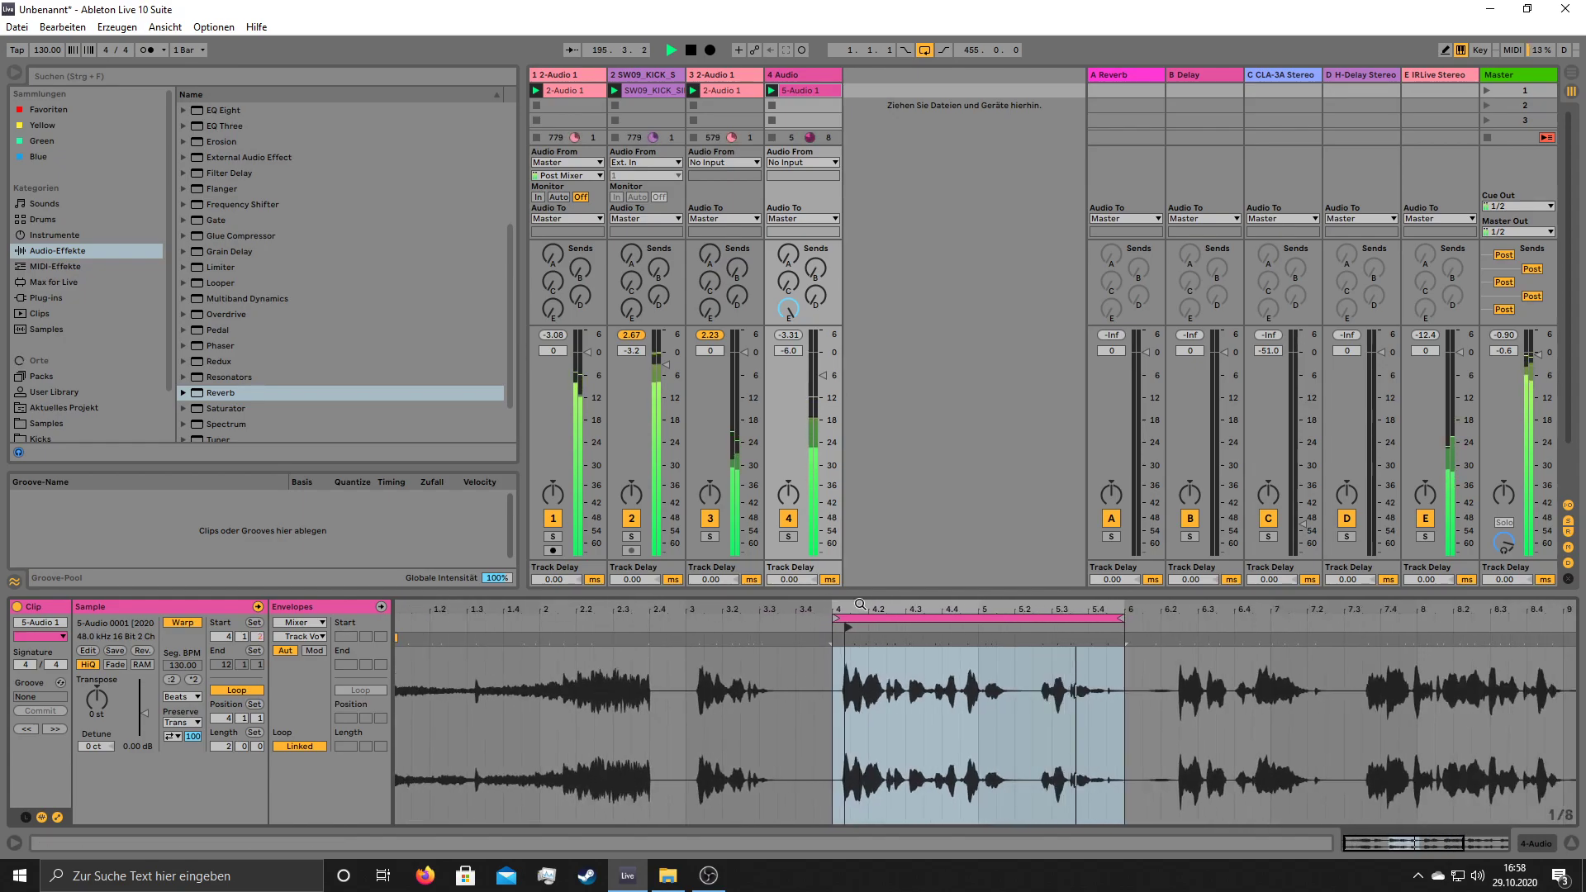
- Crop the speech sample to the selected two-bar loop and set the loop length to 8 bars
right_click(973, 686)
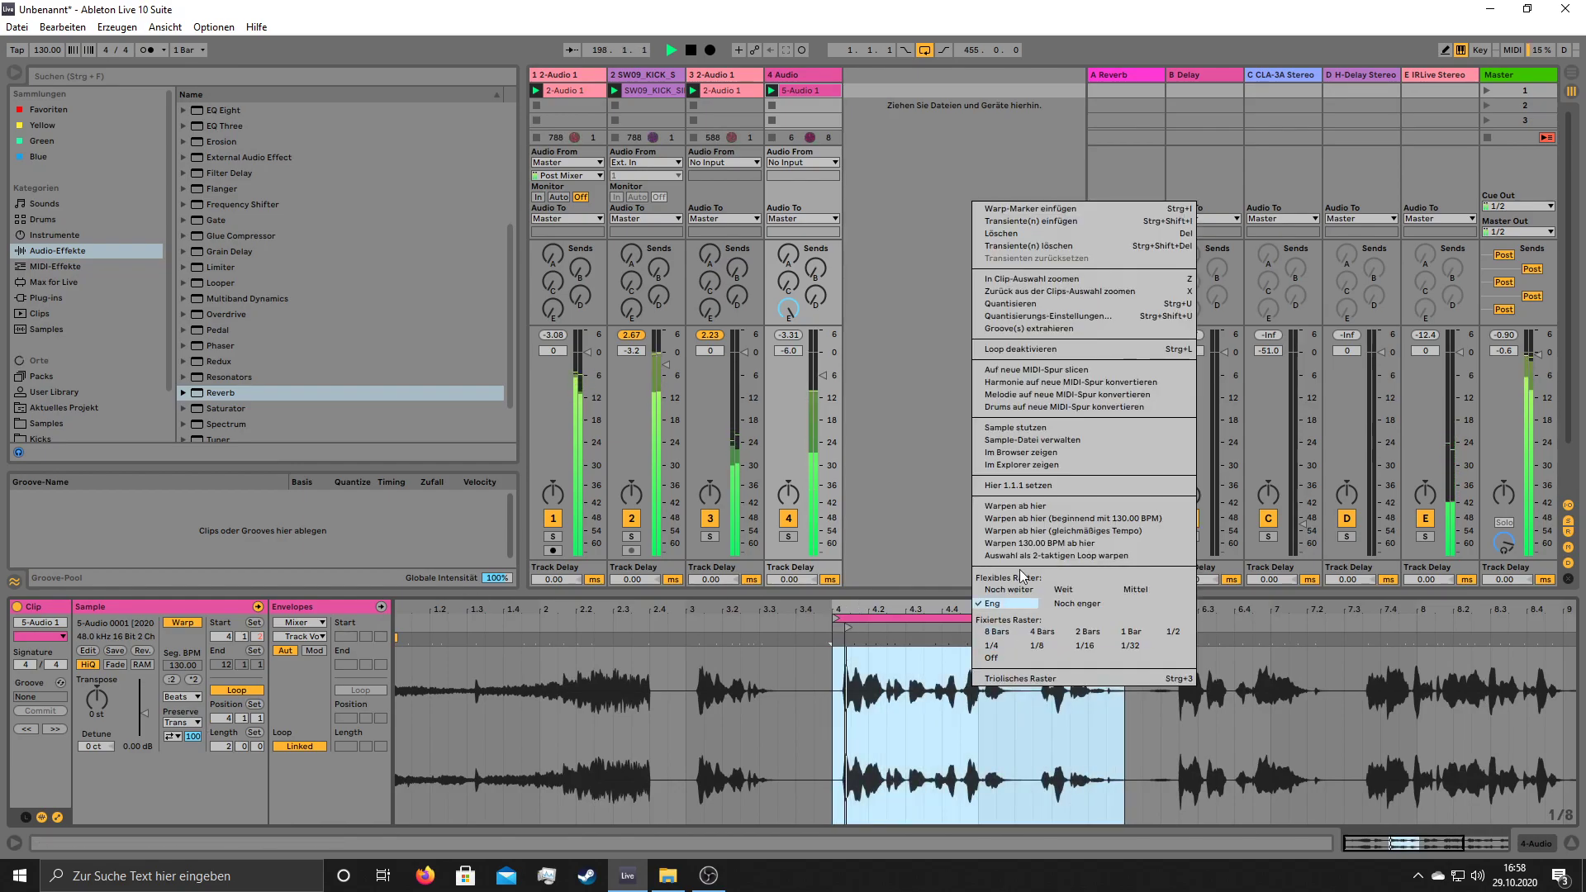
left_click(1075, 431)
left_click(750, 464)
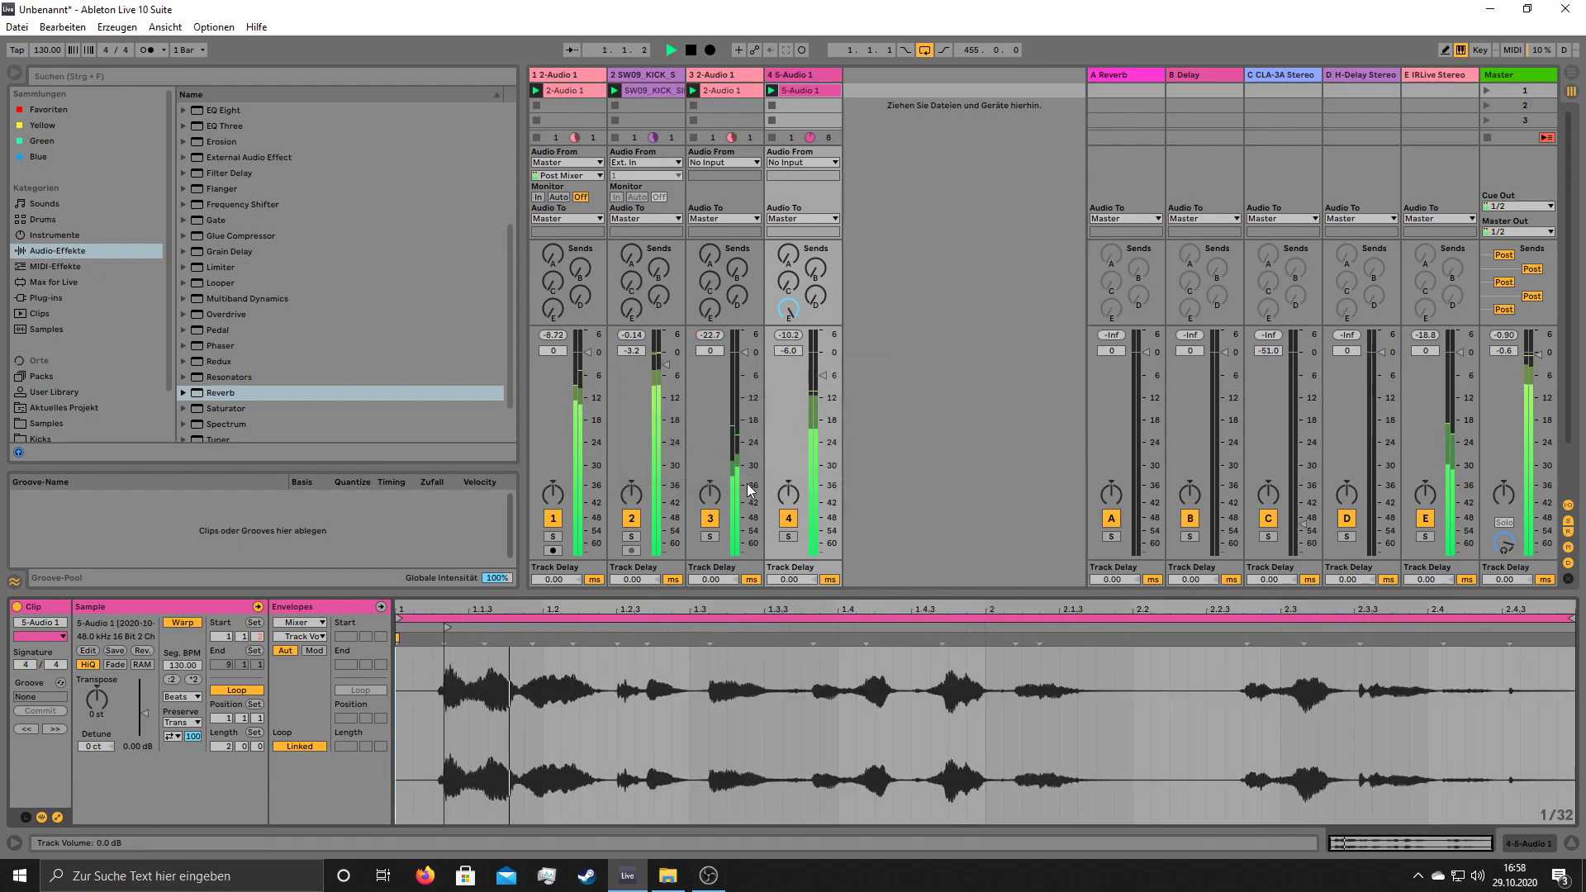
left_click_drag(226, 746, 226, 719)
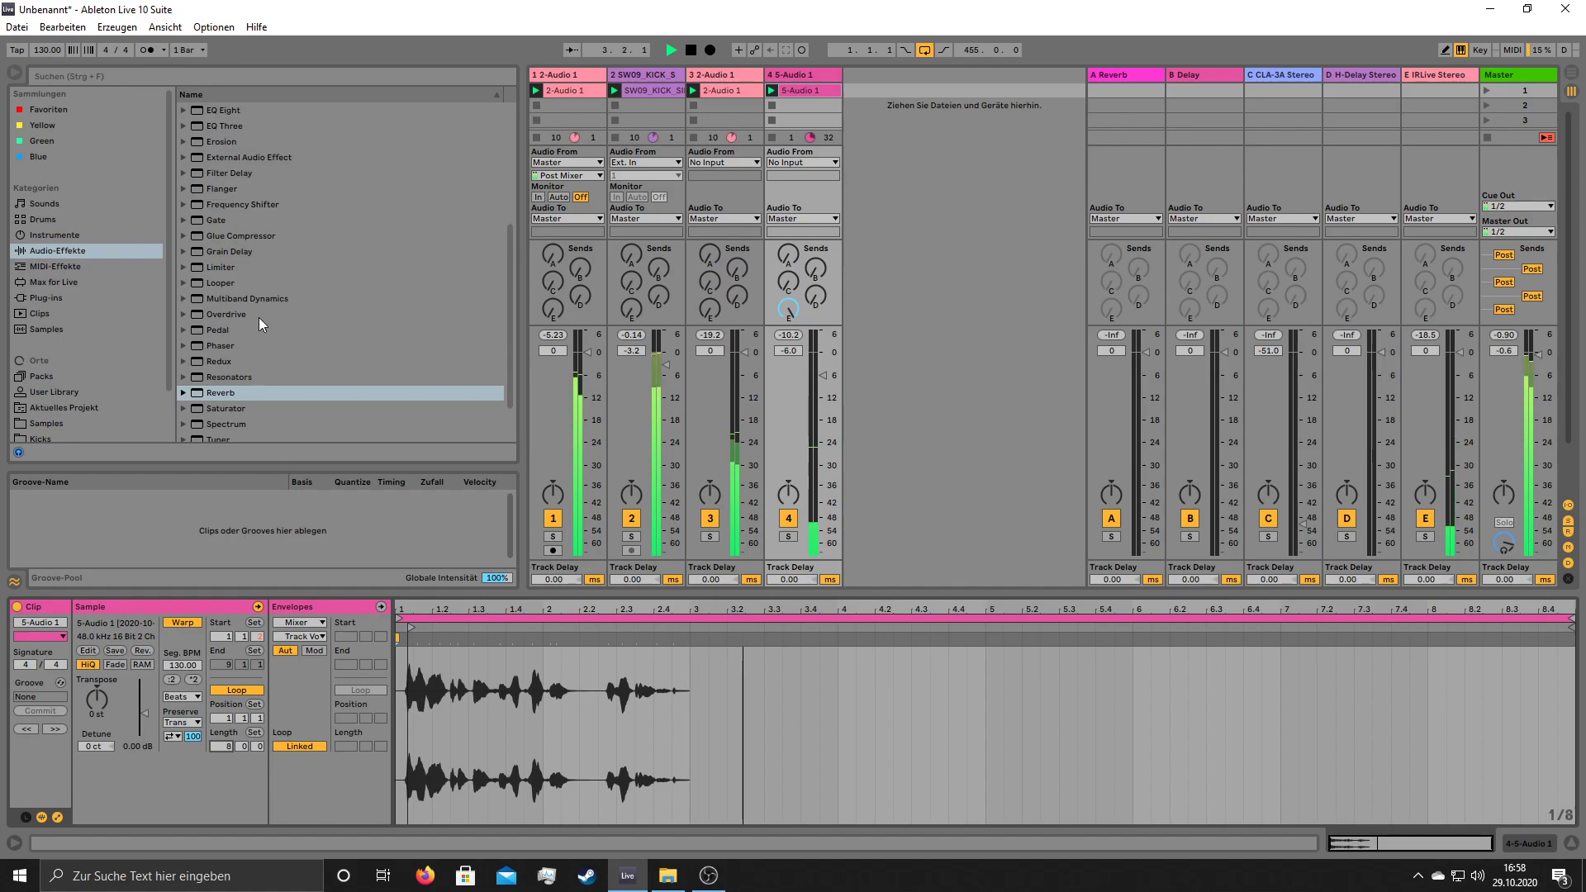
- Add a Reverb to the speech track with High quality, 13.2 s decay time and 76 % dry/wet
double_click(221, 396)
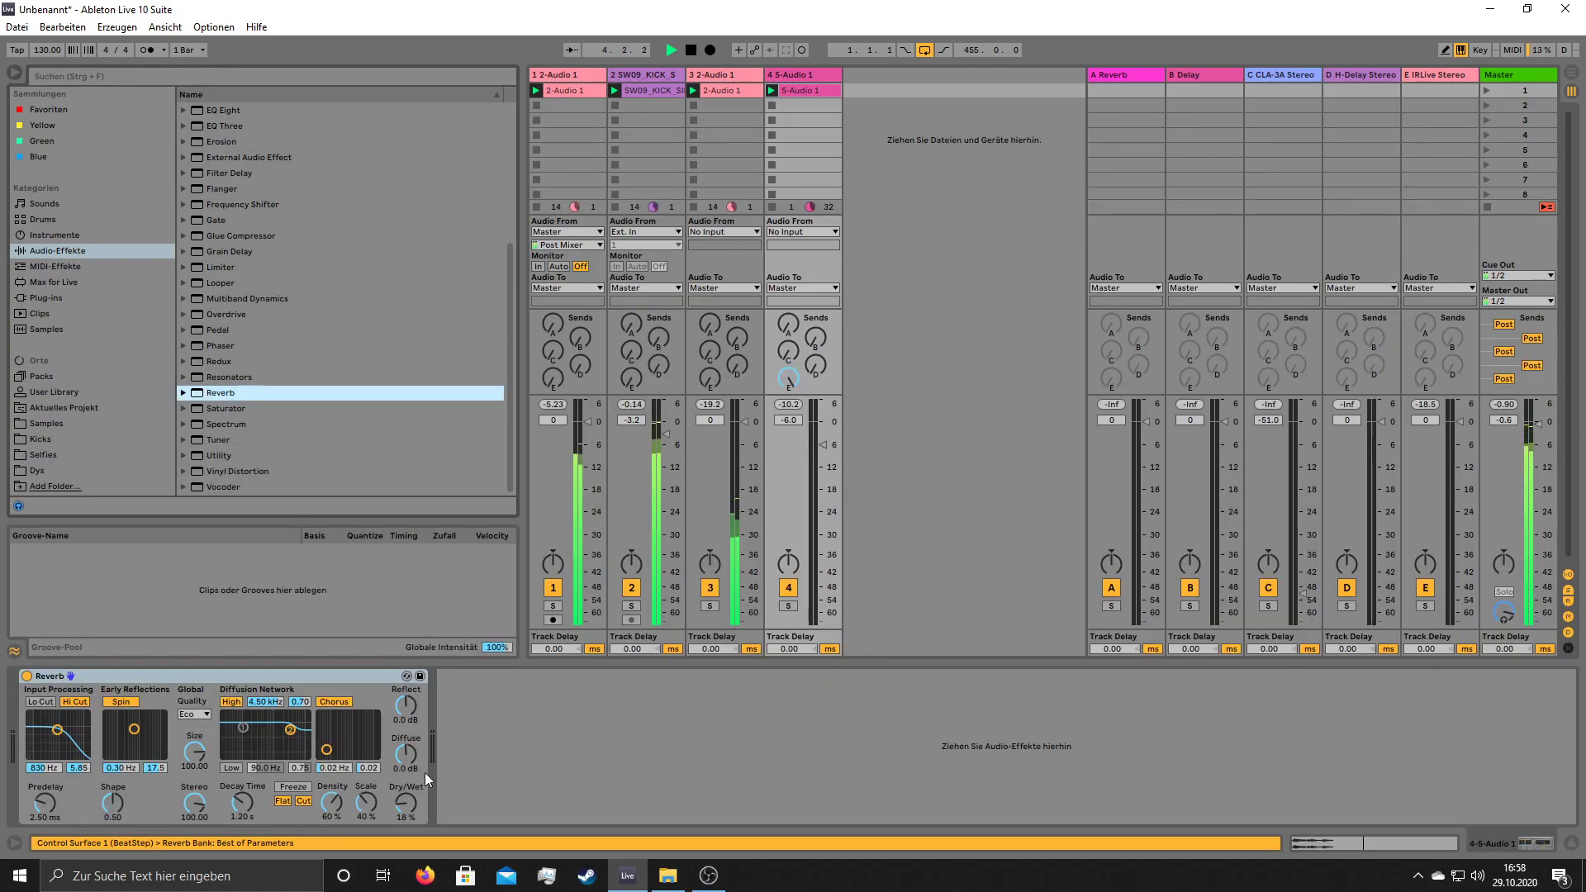
left_click(395, 806)
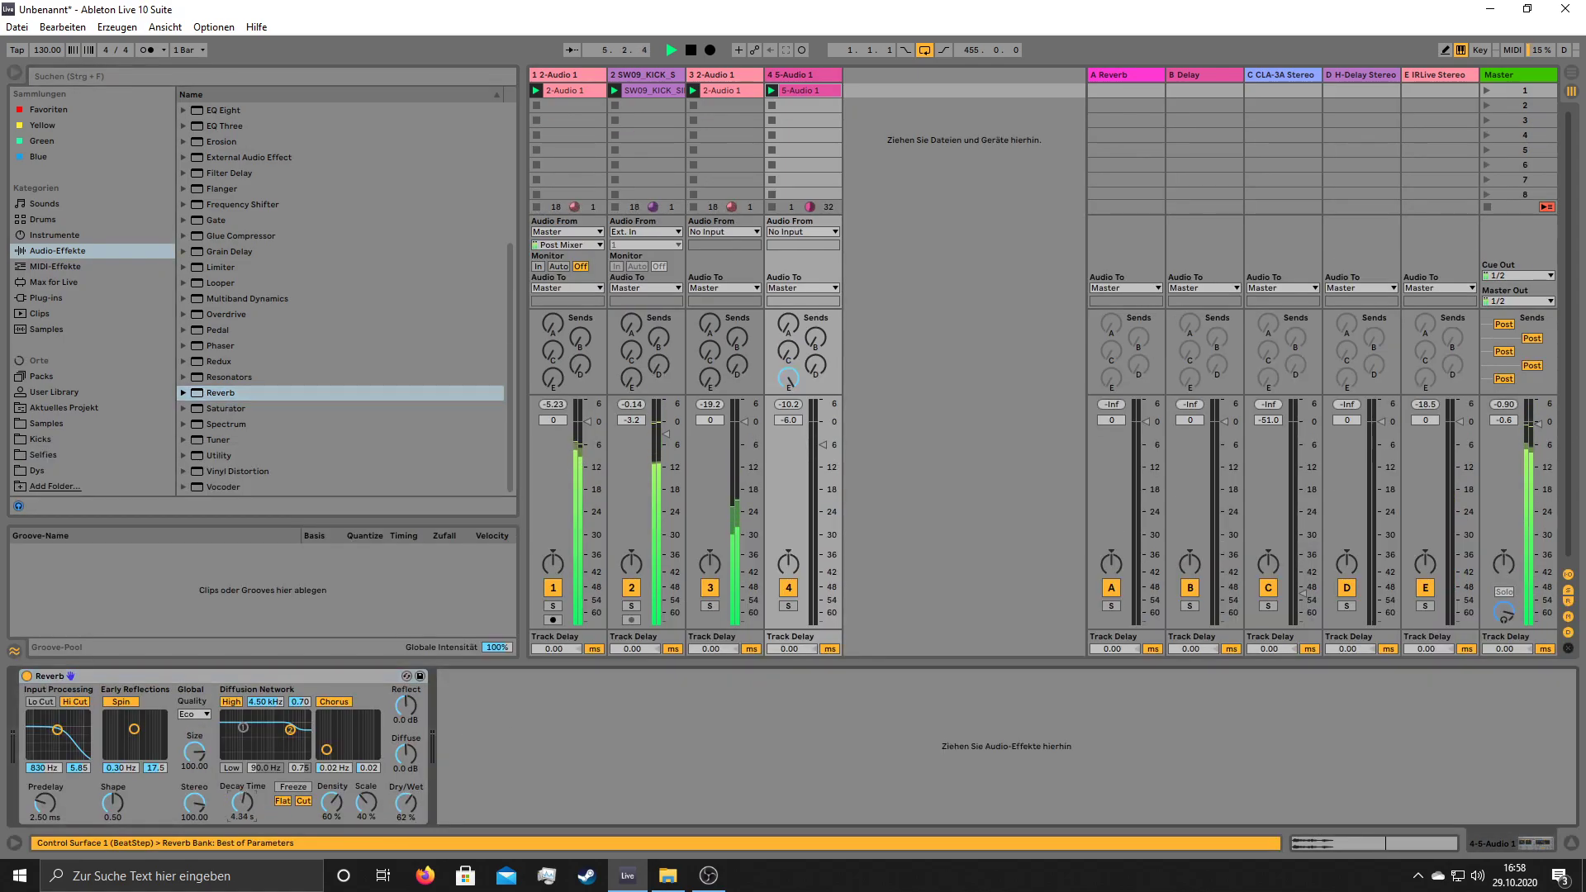
left_click_drag(242, 802, 242, 791)
left_click(190, 752)
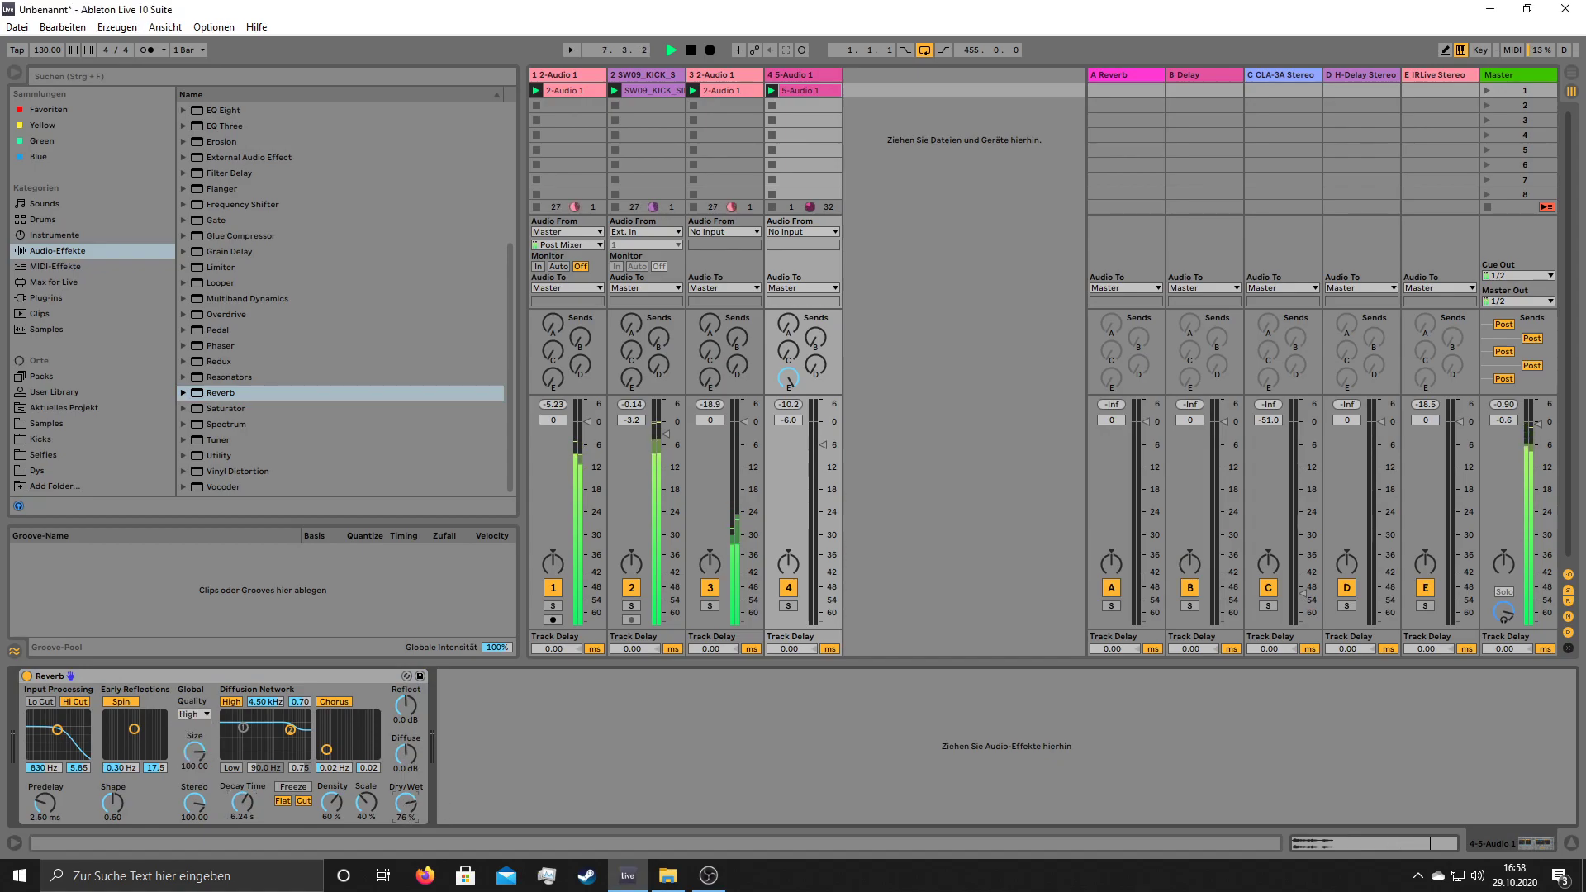
scroll(209, 331, "up", 4)
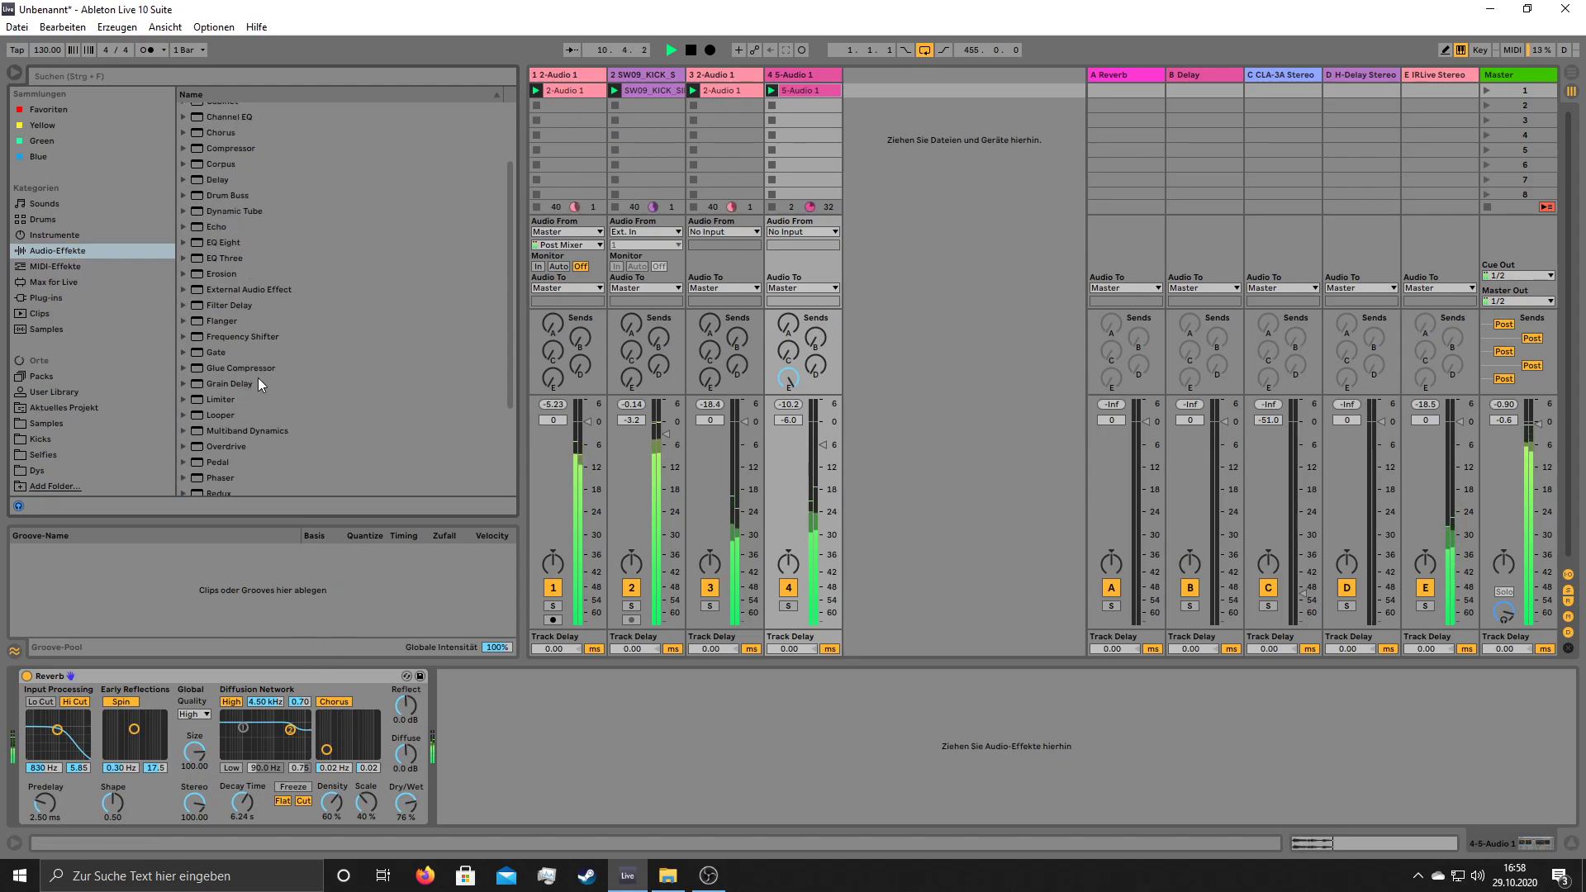
scroll(286, 329, "down", 2)
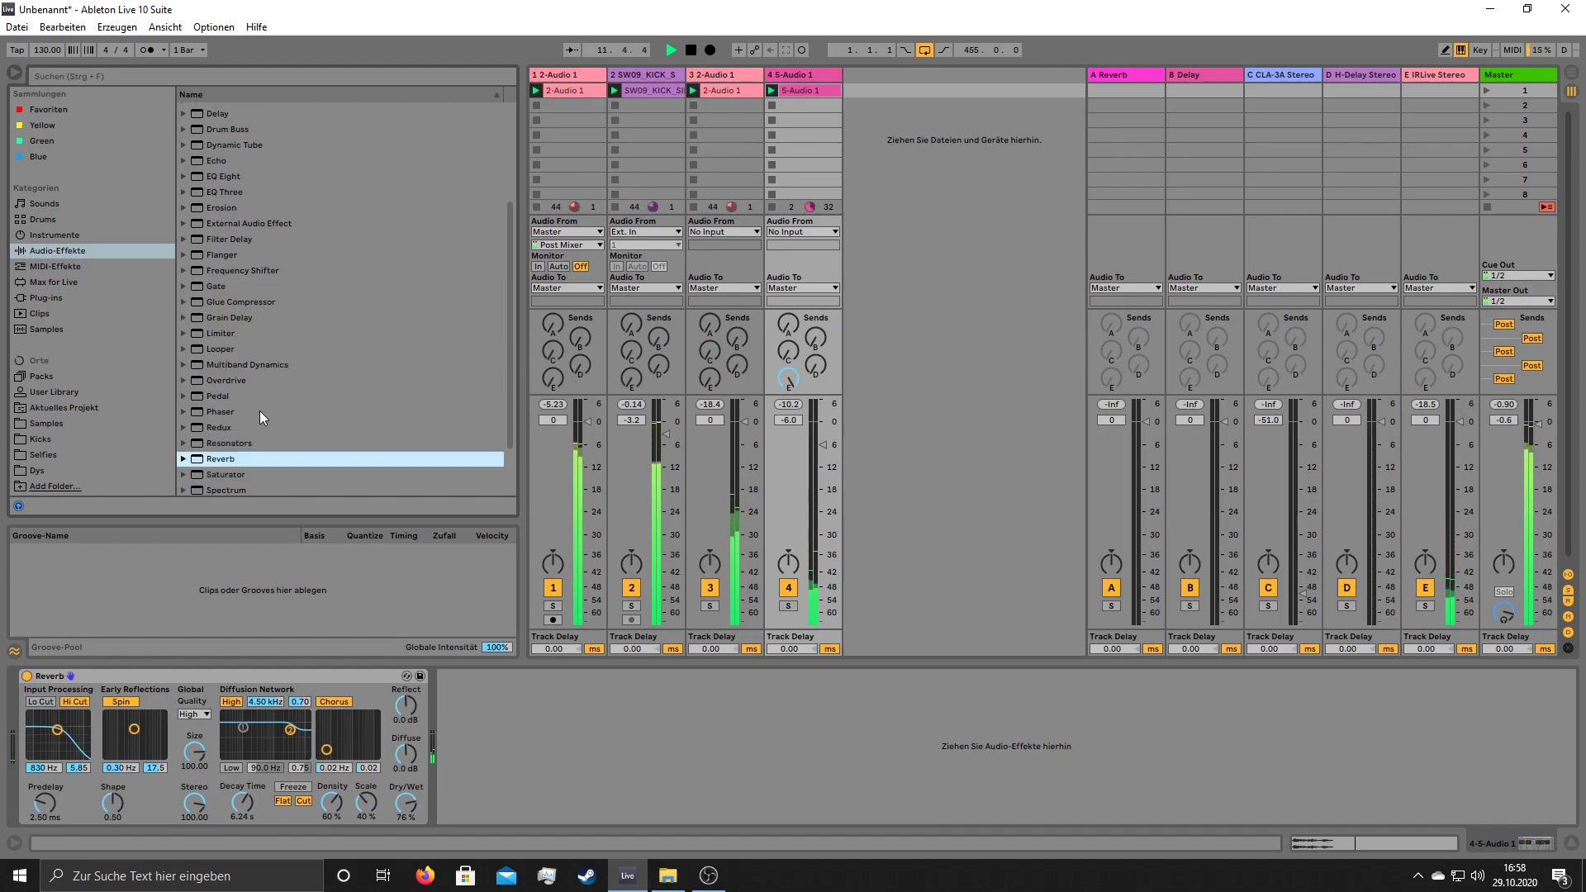
left_click_drag(241, 800, 241, 777)
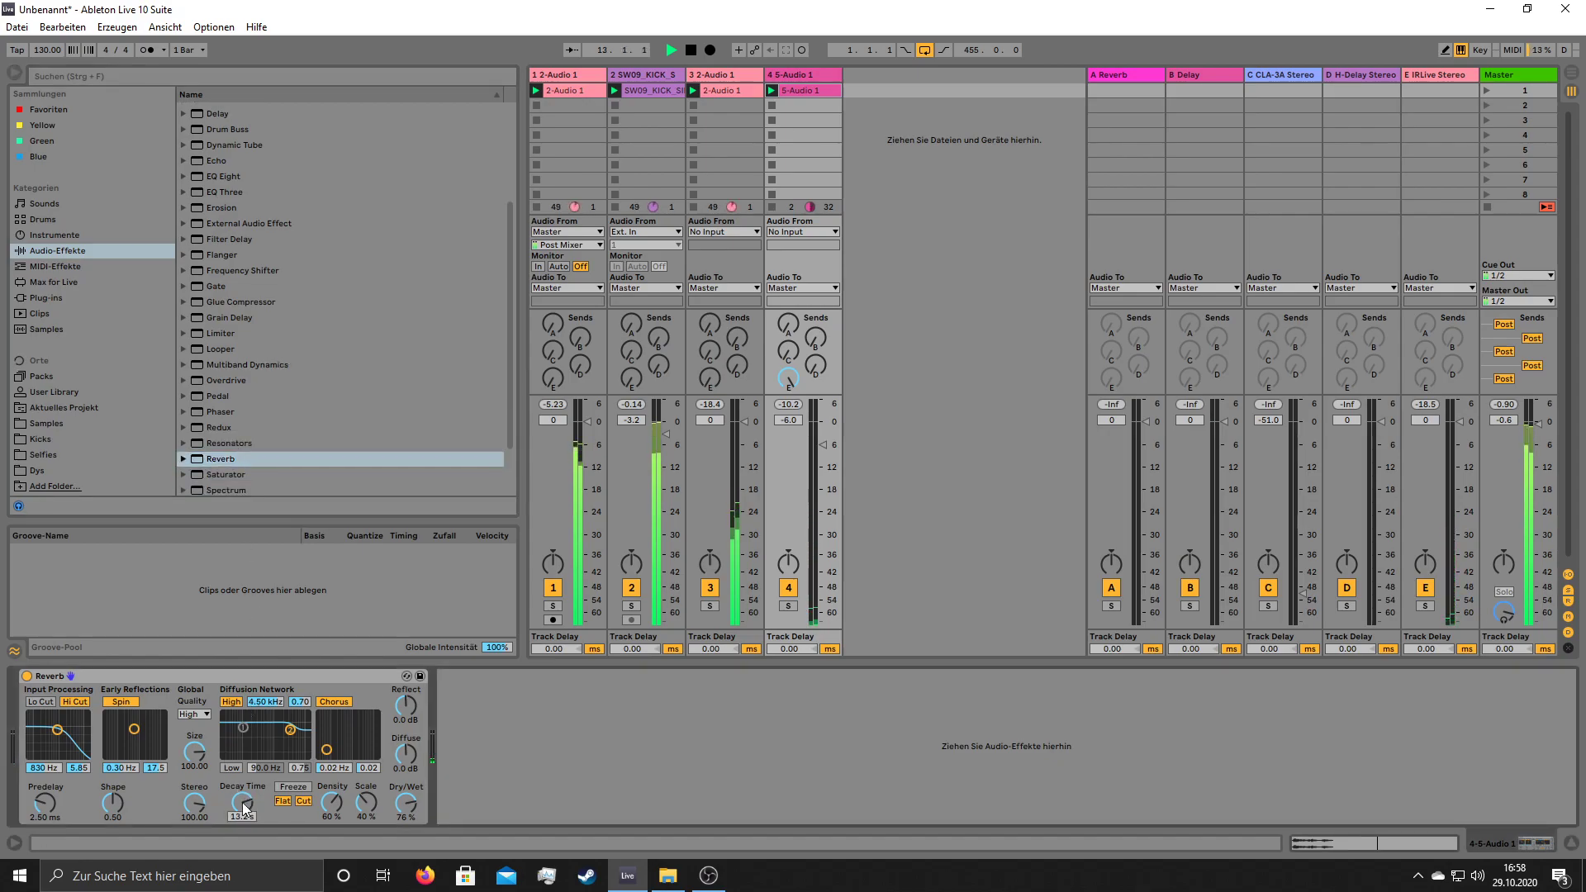
- Add the OTT preset of Multiband Dynamics after the Reverb on the speech track
scroll(248, 256, "down", 2)
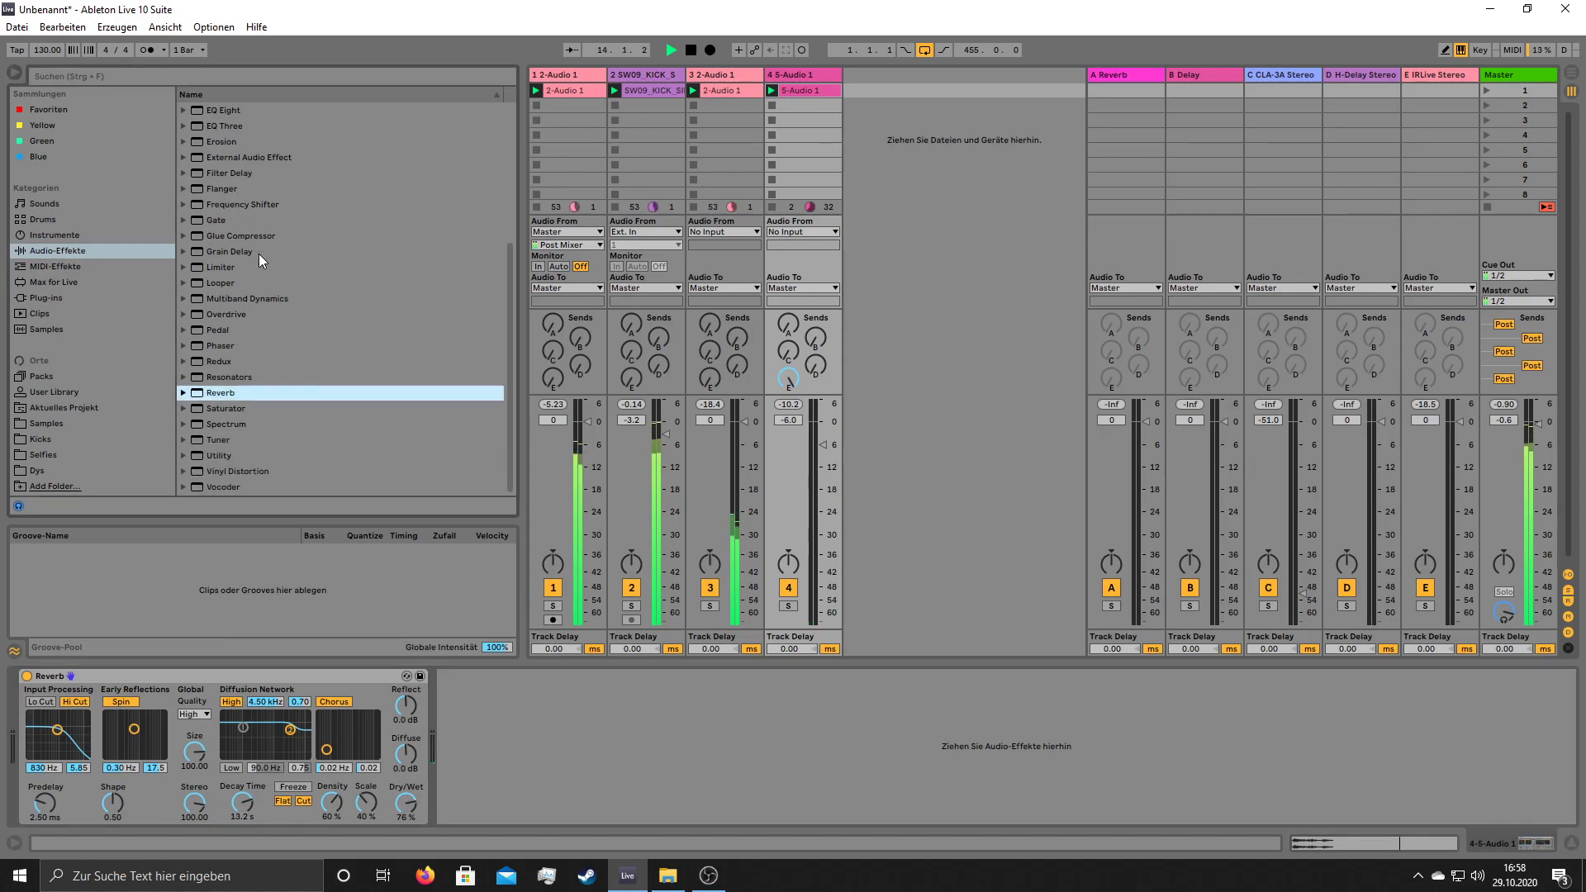
left_click(185, 298)
double_click(231, 408)
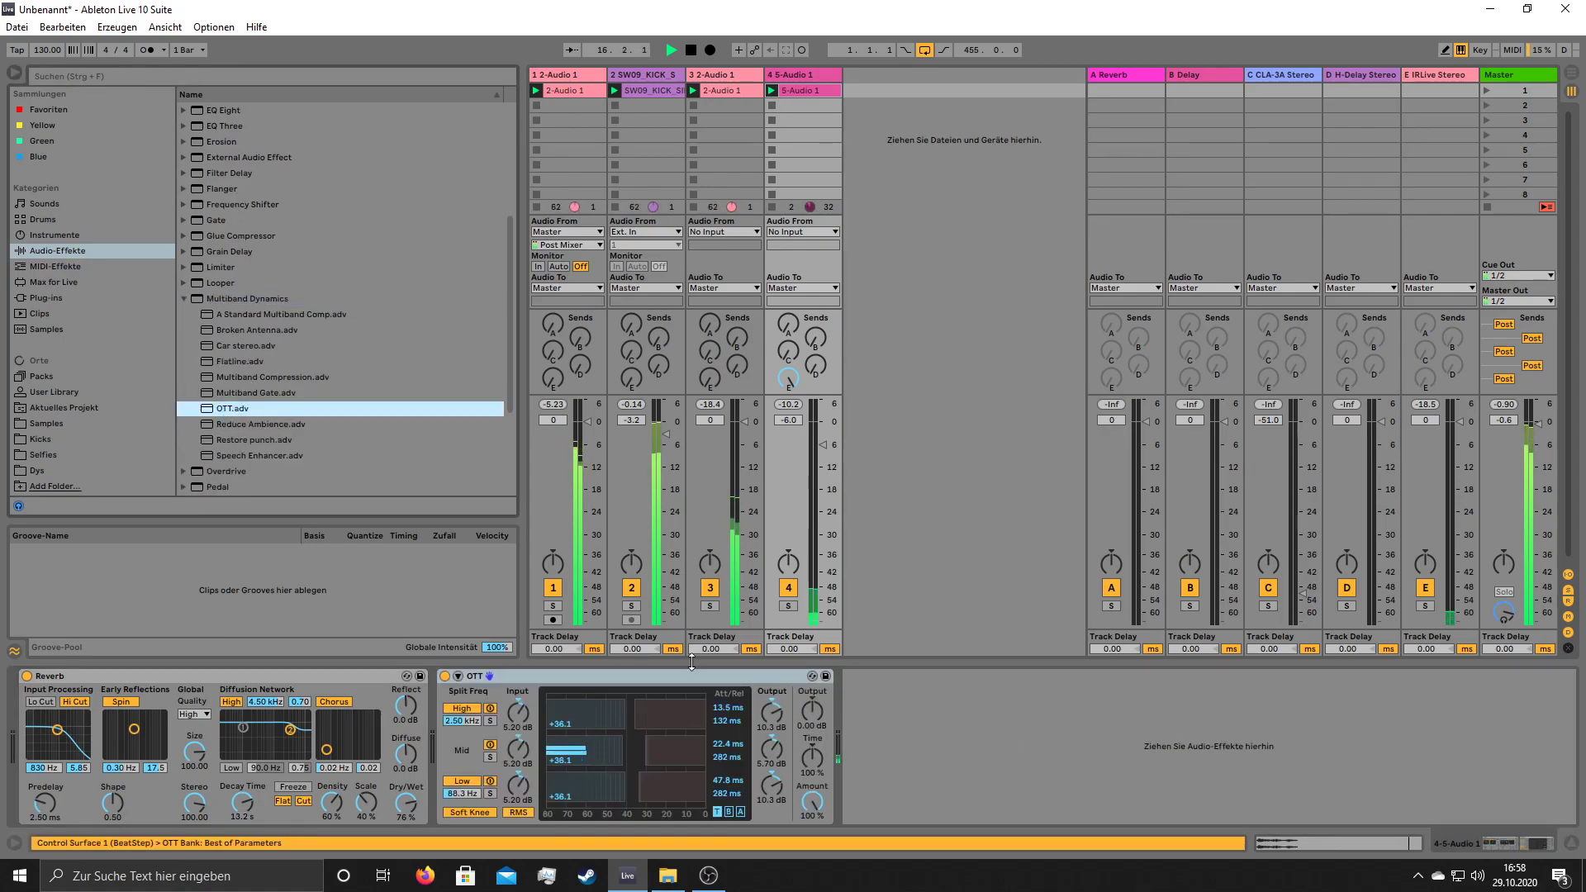
- Create another audio track and set its input to the processed speech track, 4-5-Audio 1
right_click(900, 82)
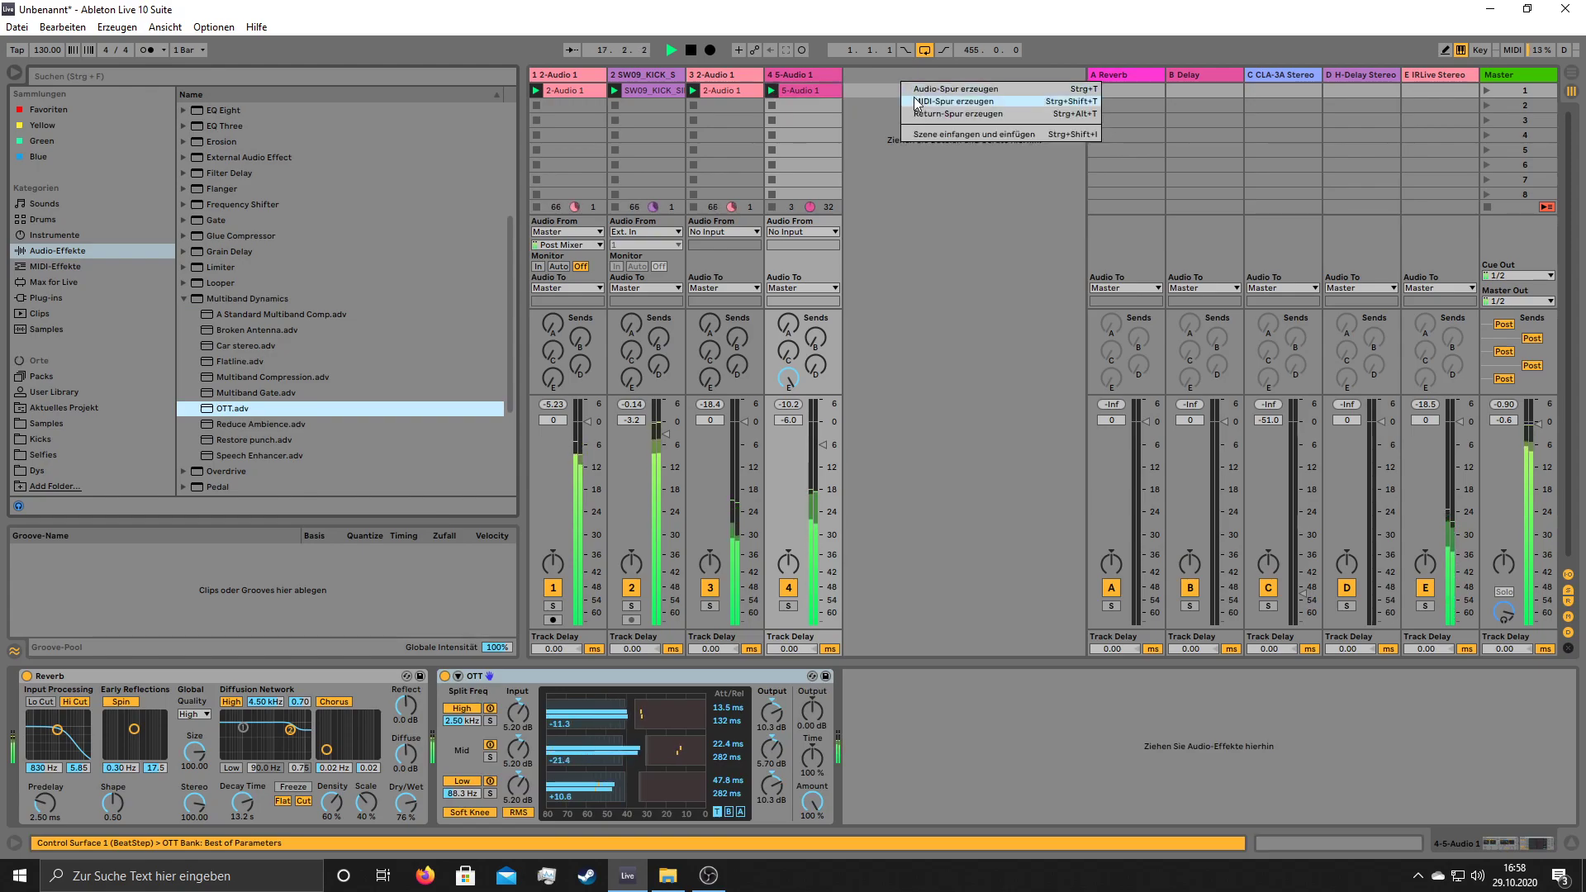
left_click(939, 90)
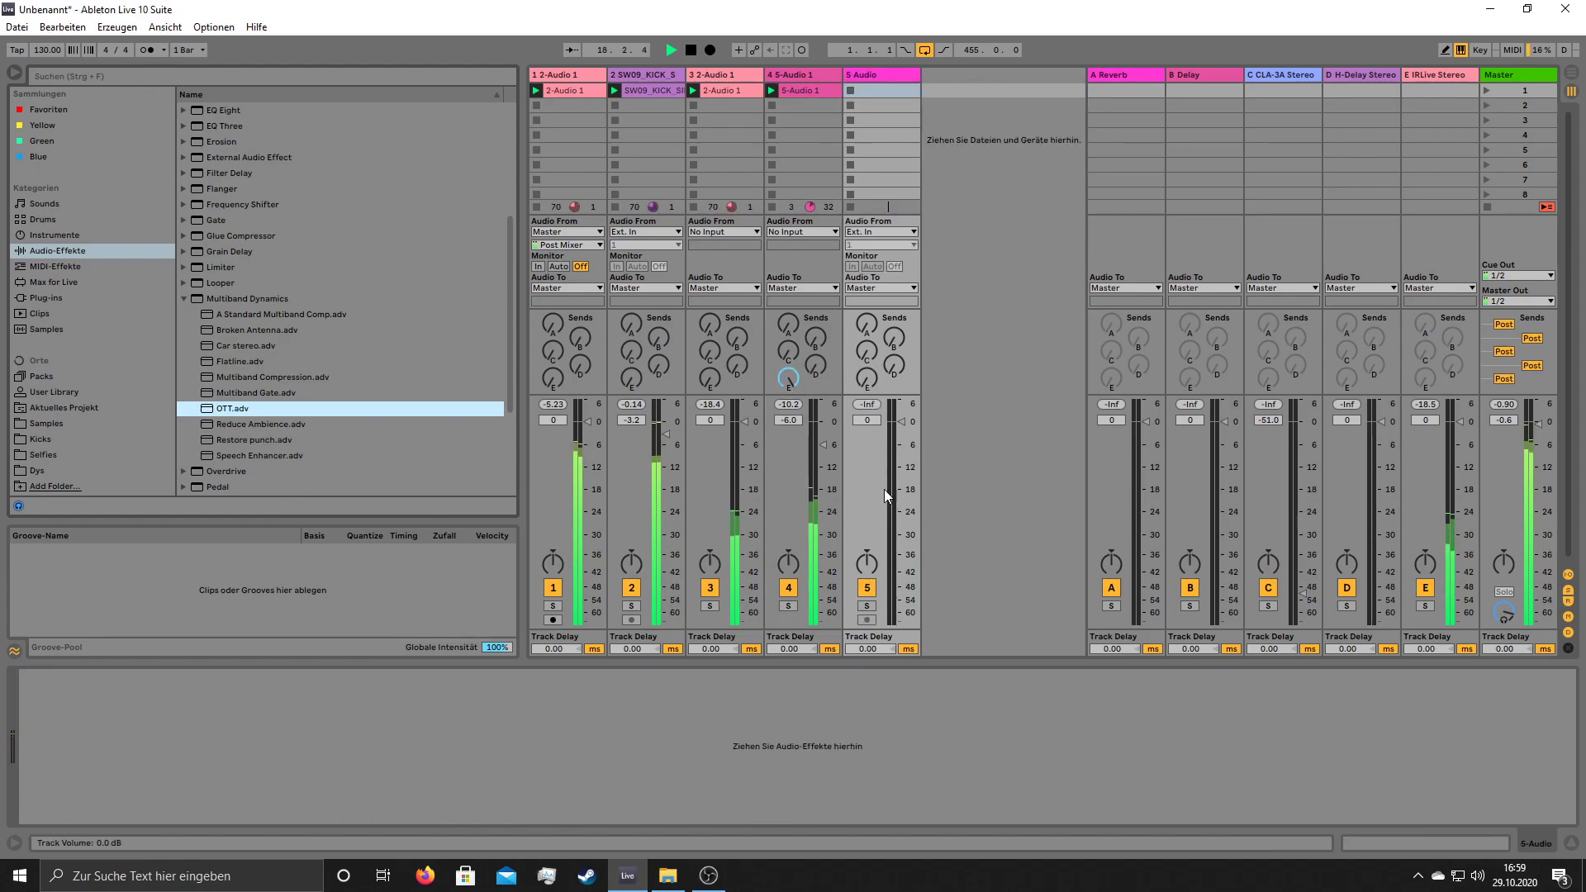
left_click(869, 616)
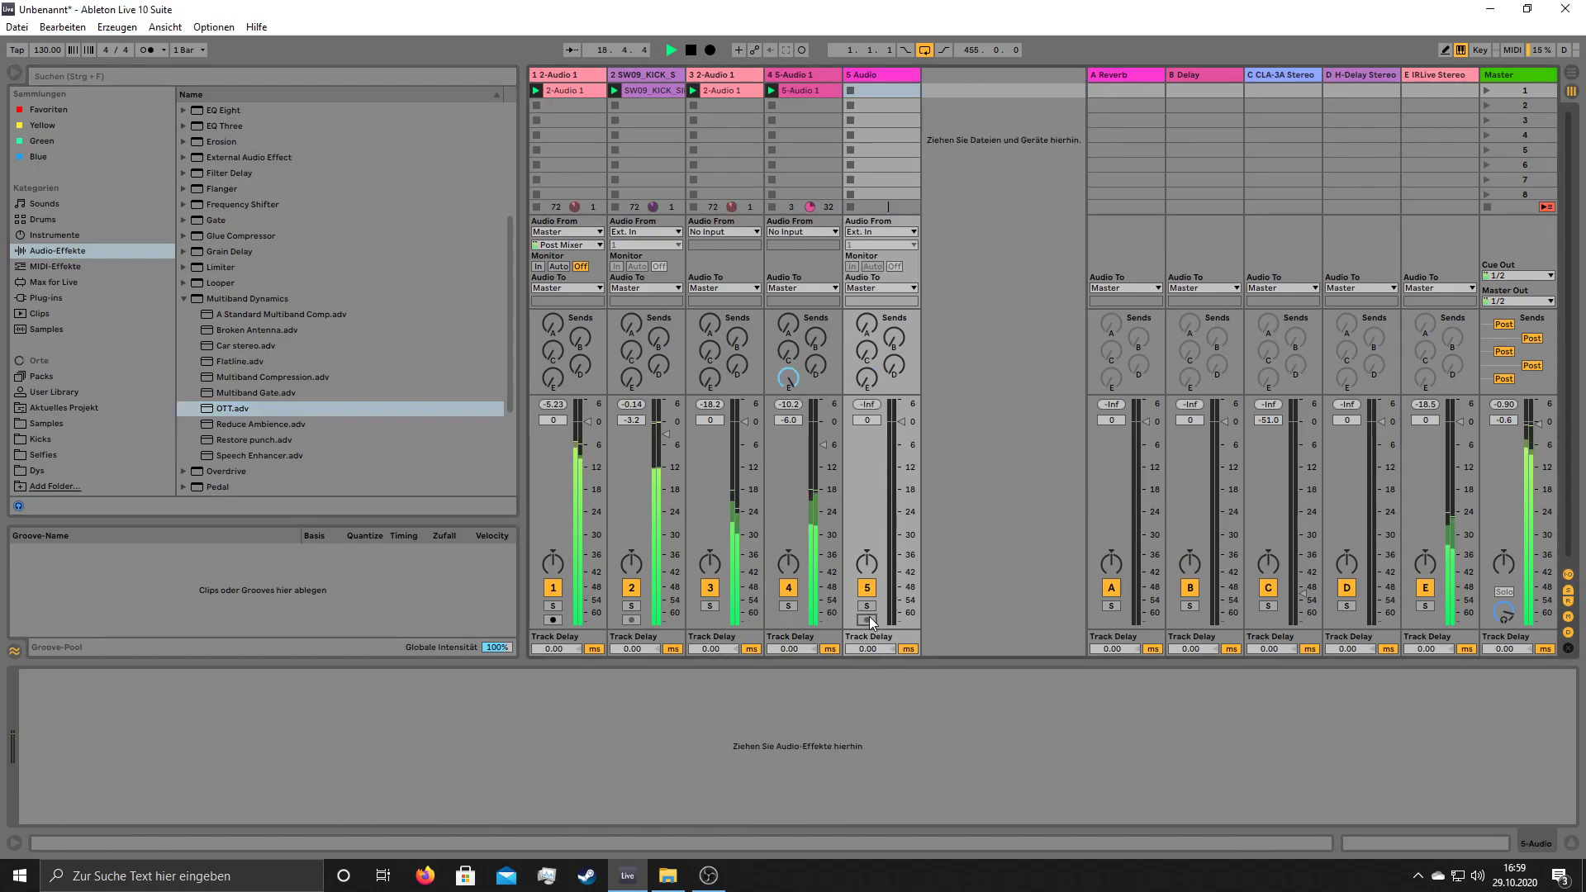
left_click(881, 231)
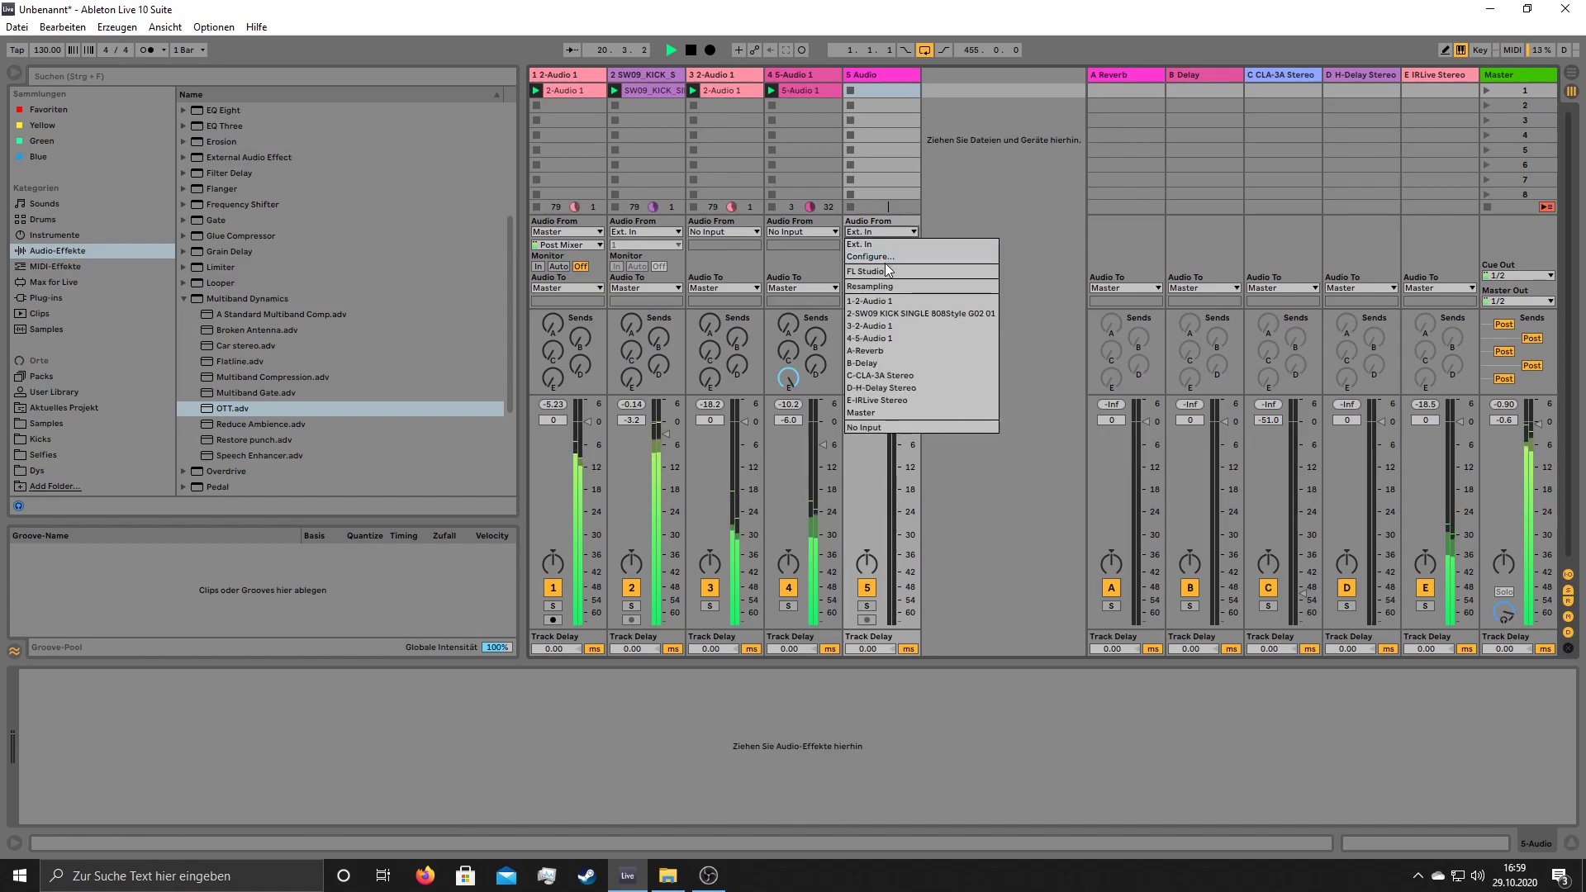
left_click(881, 338)
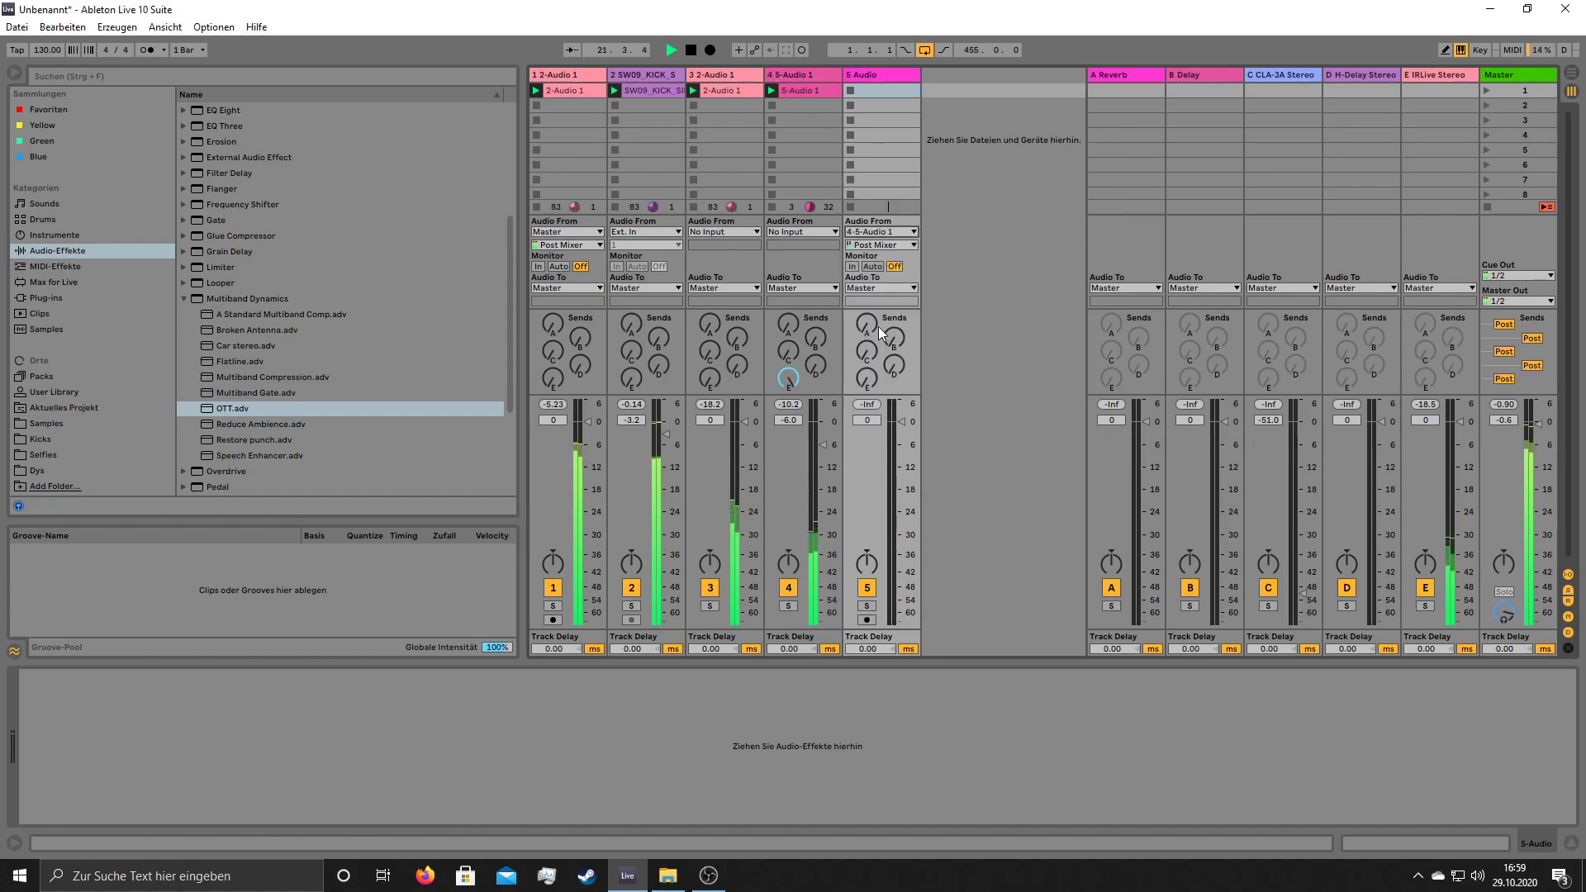
- Arm the new audio track, record the processed speech into its first clip slot and stop the recording
left_click(868, 620)
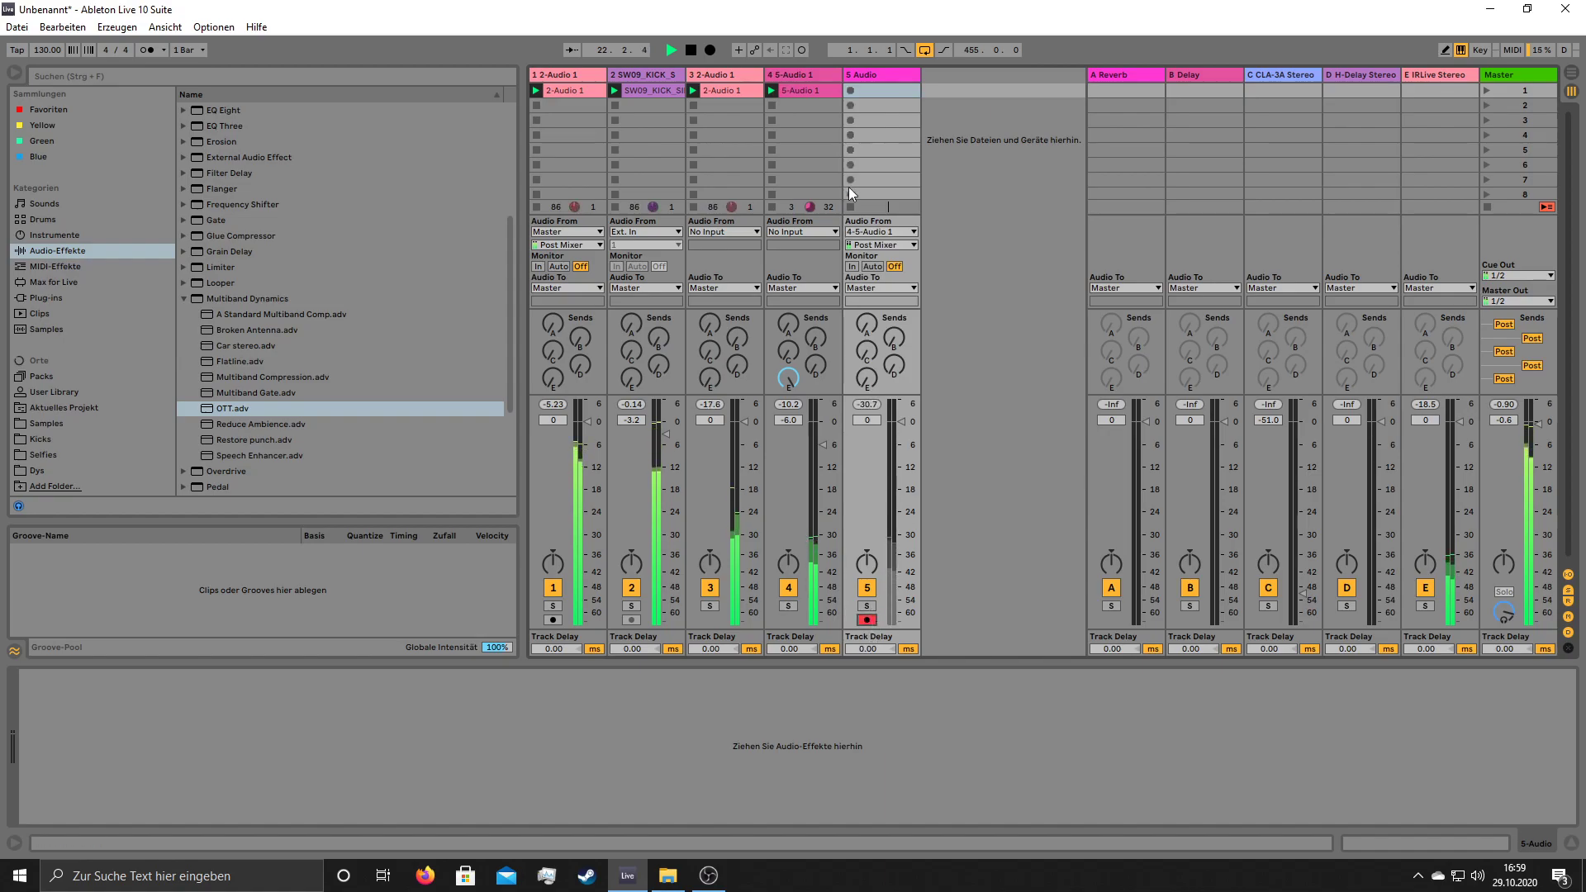
left_click(849, 91)
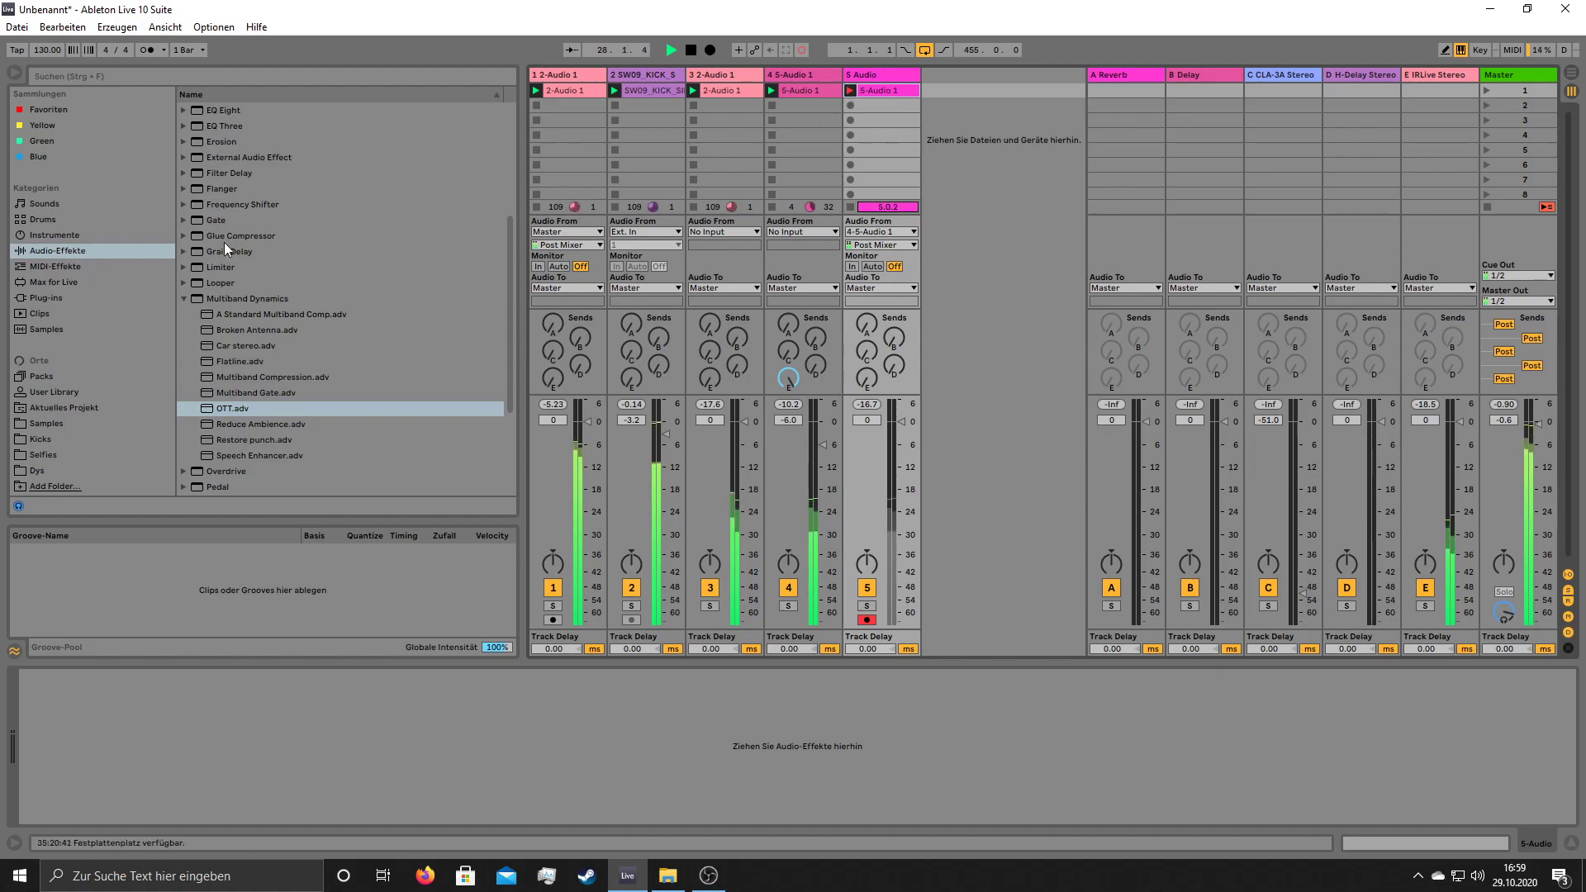
left_click(851, 207)
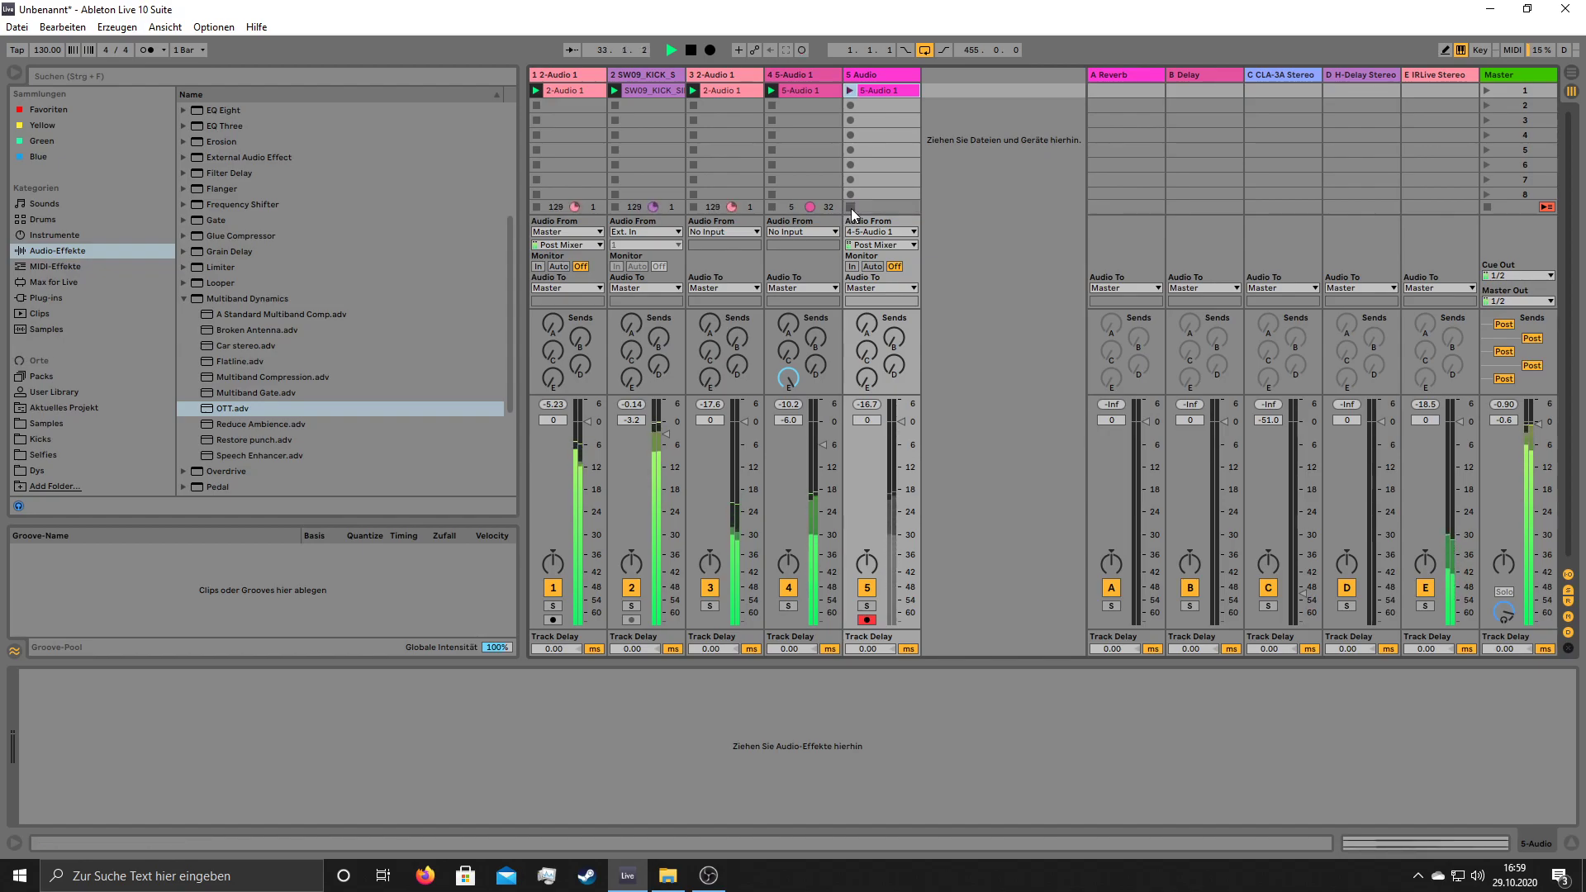
- Insert a Grain Delay between the Reverb and OTT on the speech track
left_click(183, 296)
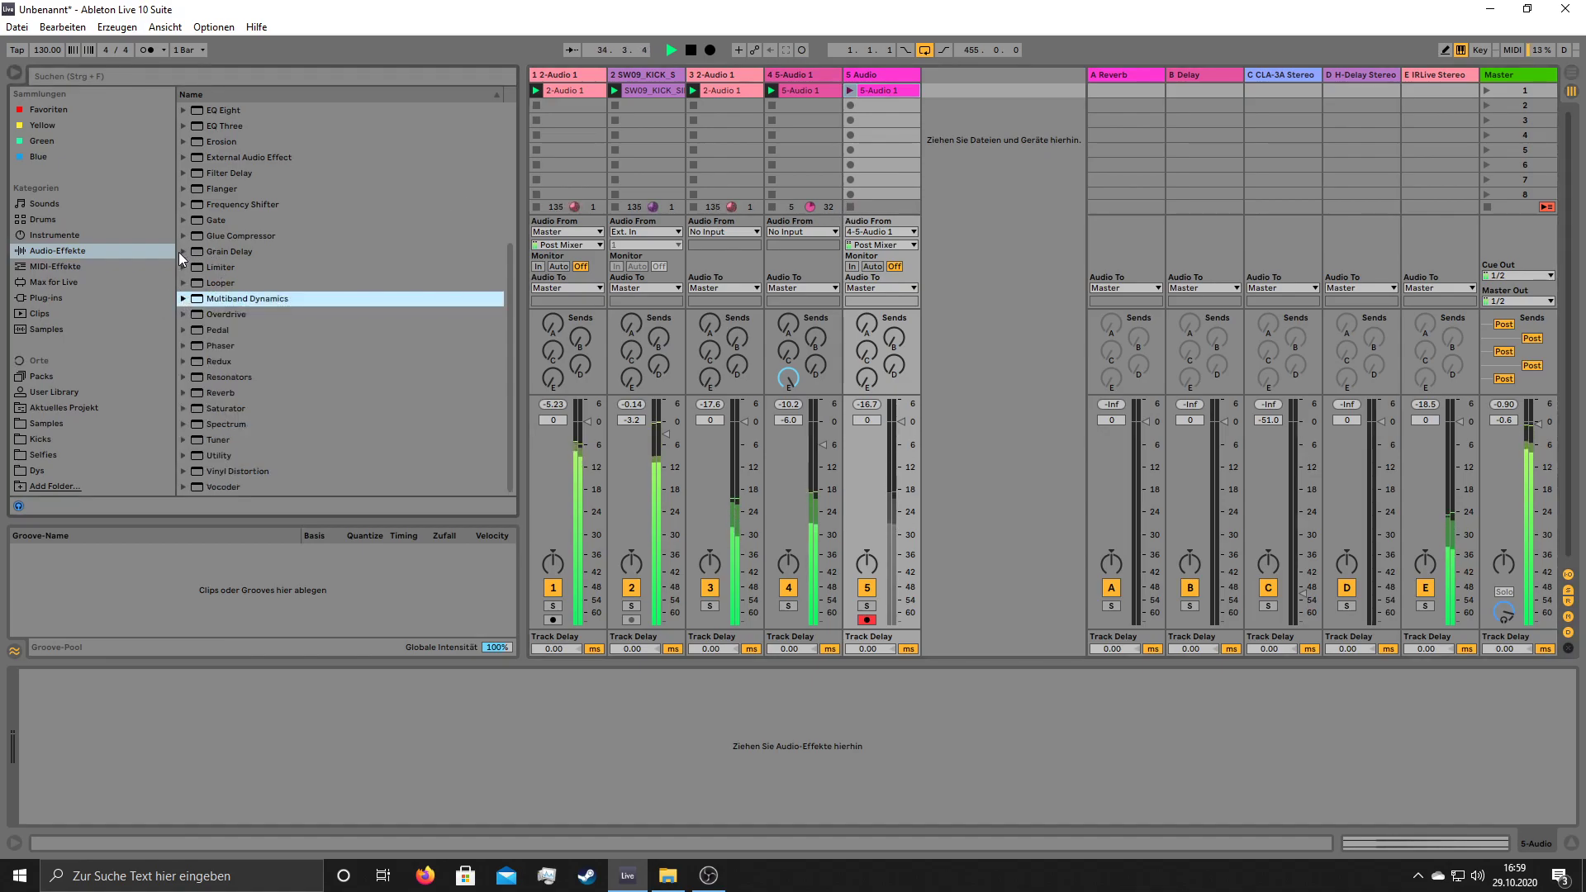
left_click(183, 252)
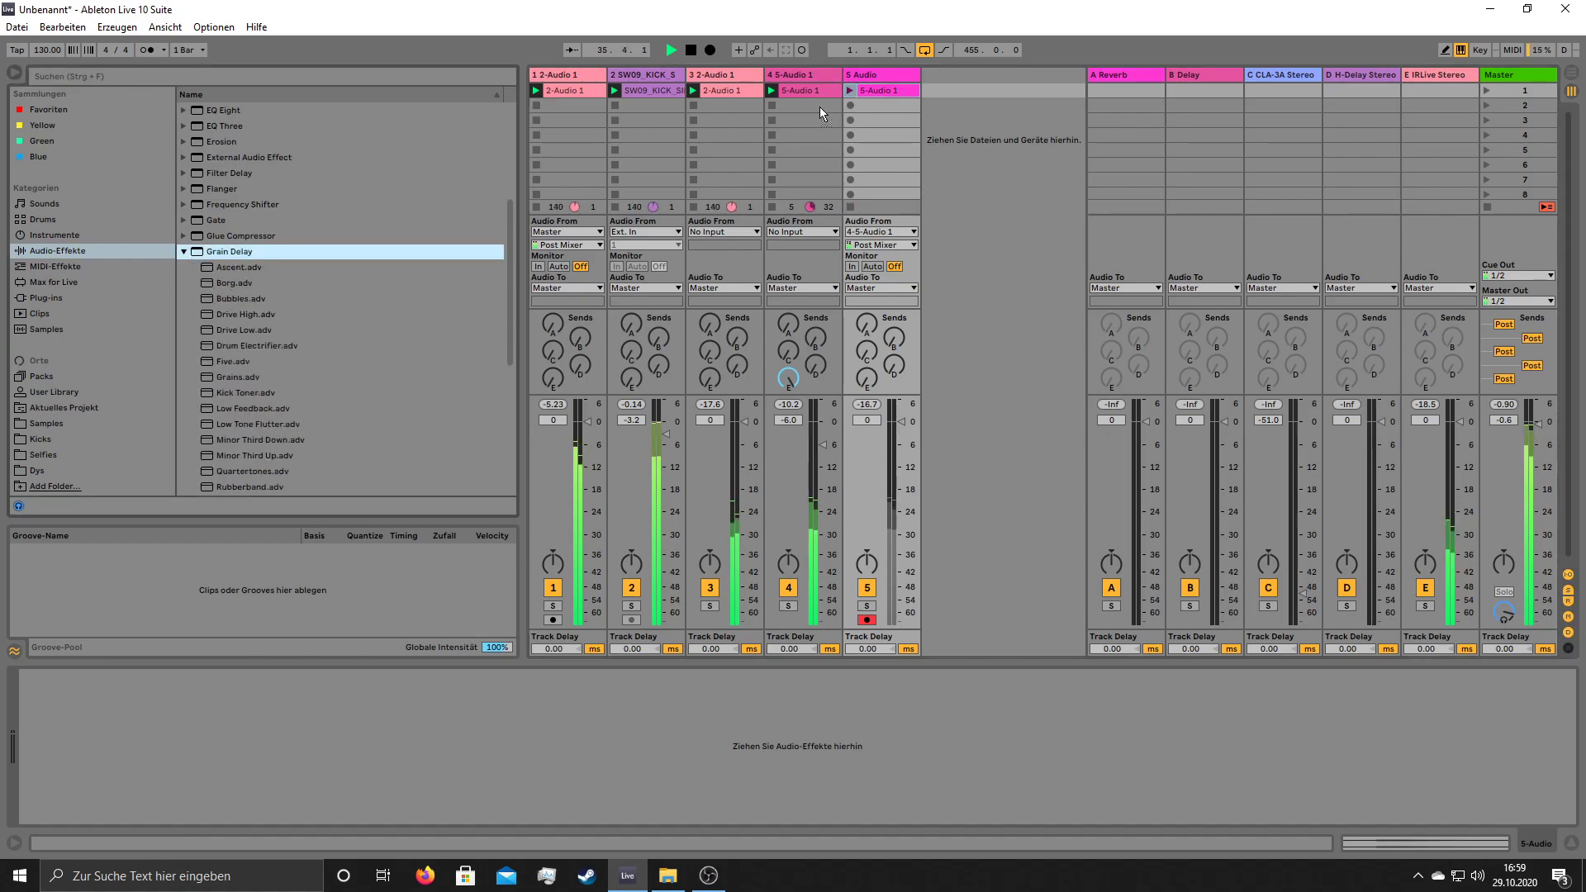
left_click_drag(790, 124, 792, 75)
left_click_drag(935, 675, 504, 716)
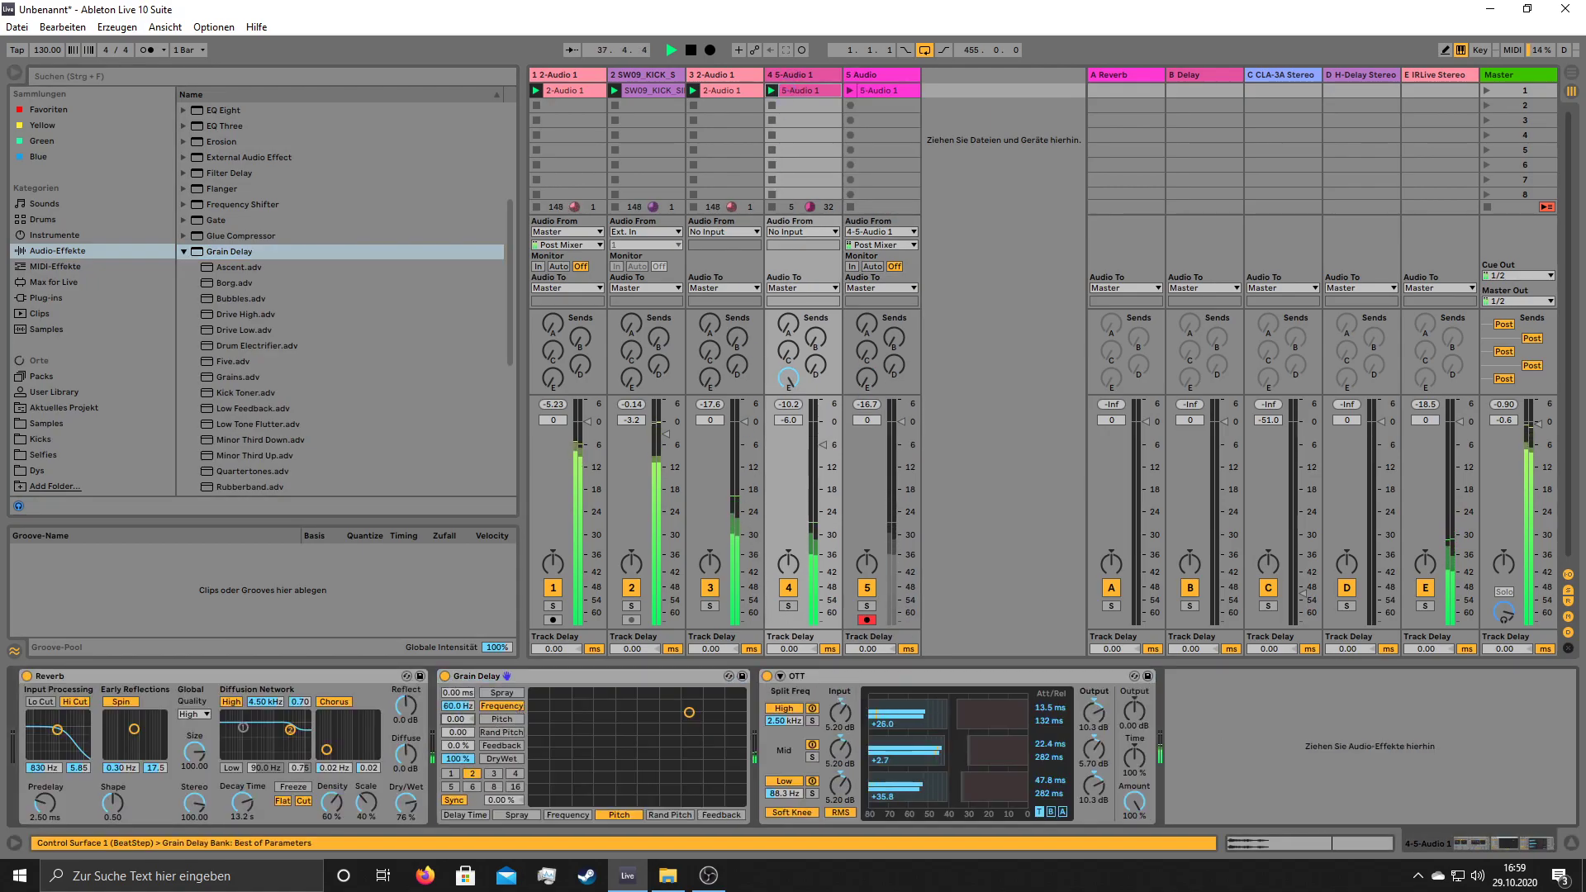
- Set the Grain Delay to pitch -12, spray 23.9 ms, a delay time of 3 synced beat divisions and 100 % dry/wet
left_click(460, 716)
type("-12")
key("Return")
left_click_drag(471, 758, 471, 793)
left_click(493, 774)
left_click_drag(469, 691, 469, 649)
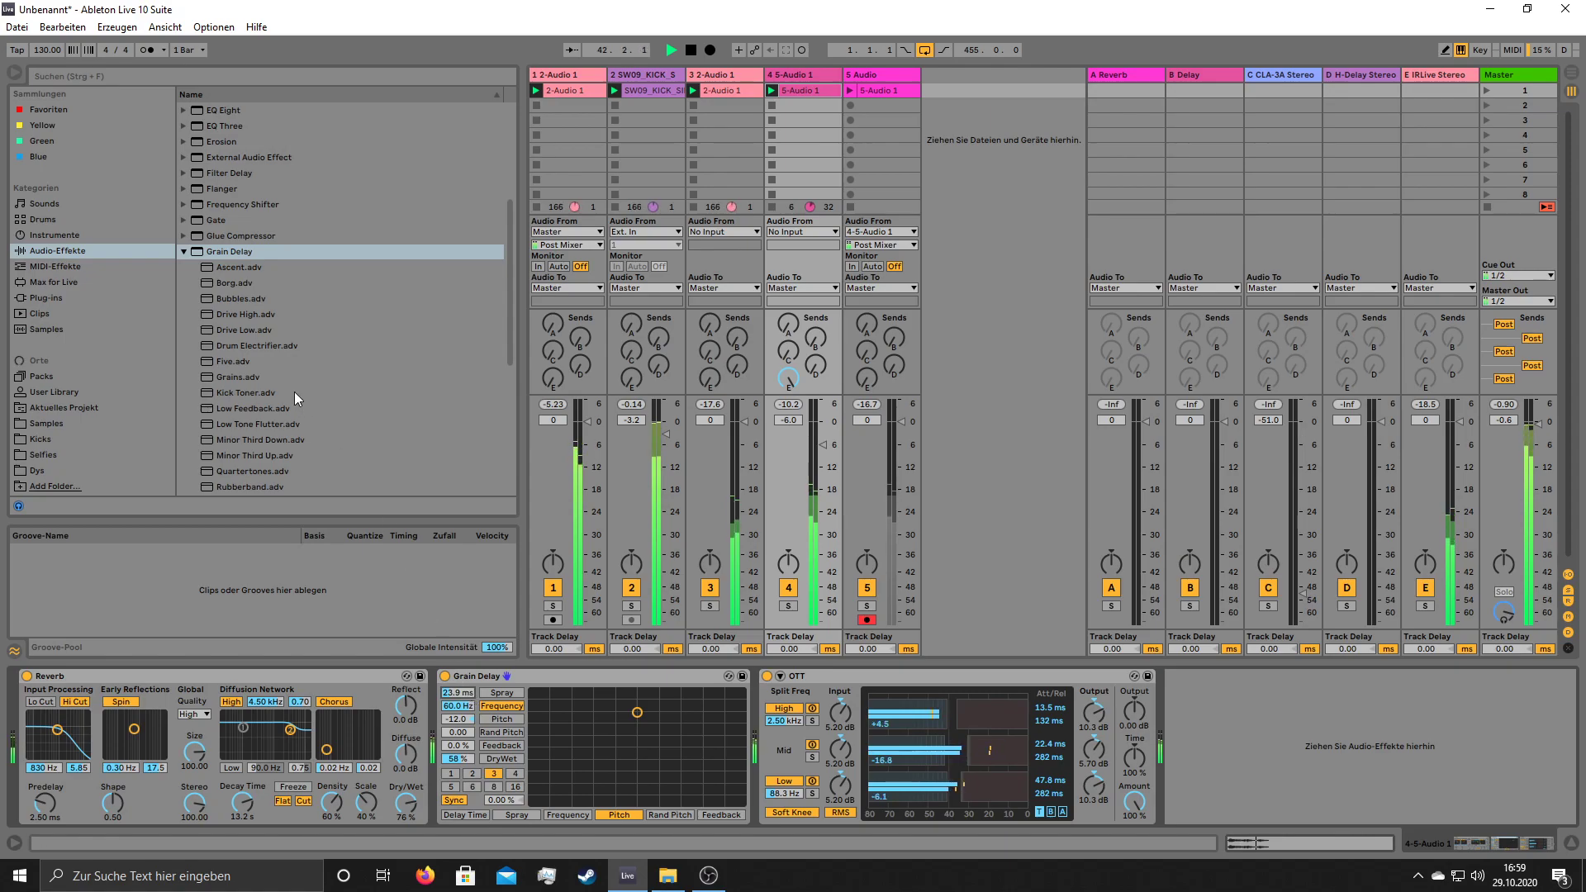
scroll(318, 312, "down", 3)
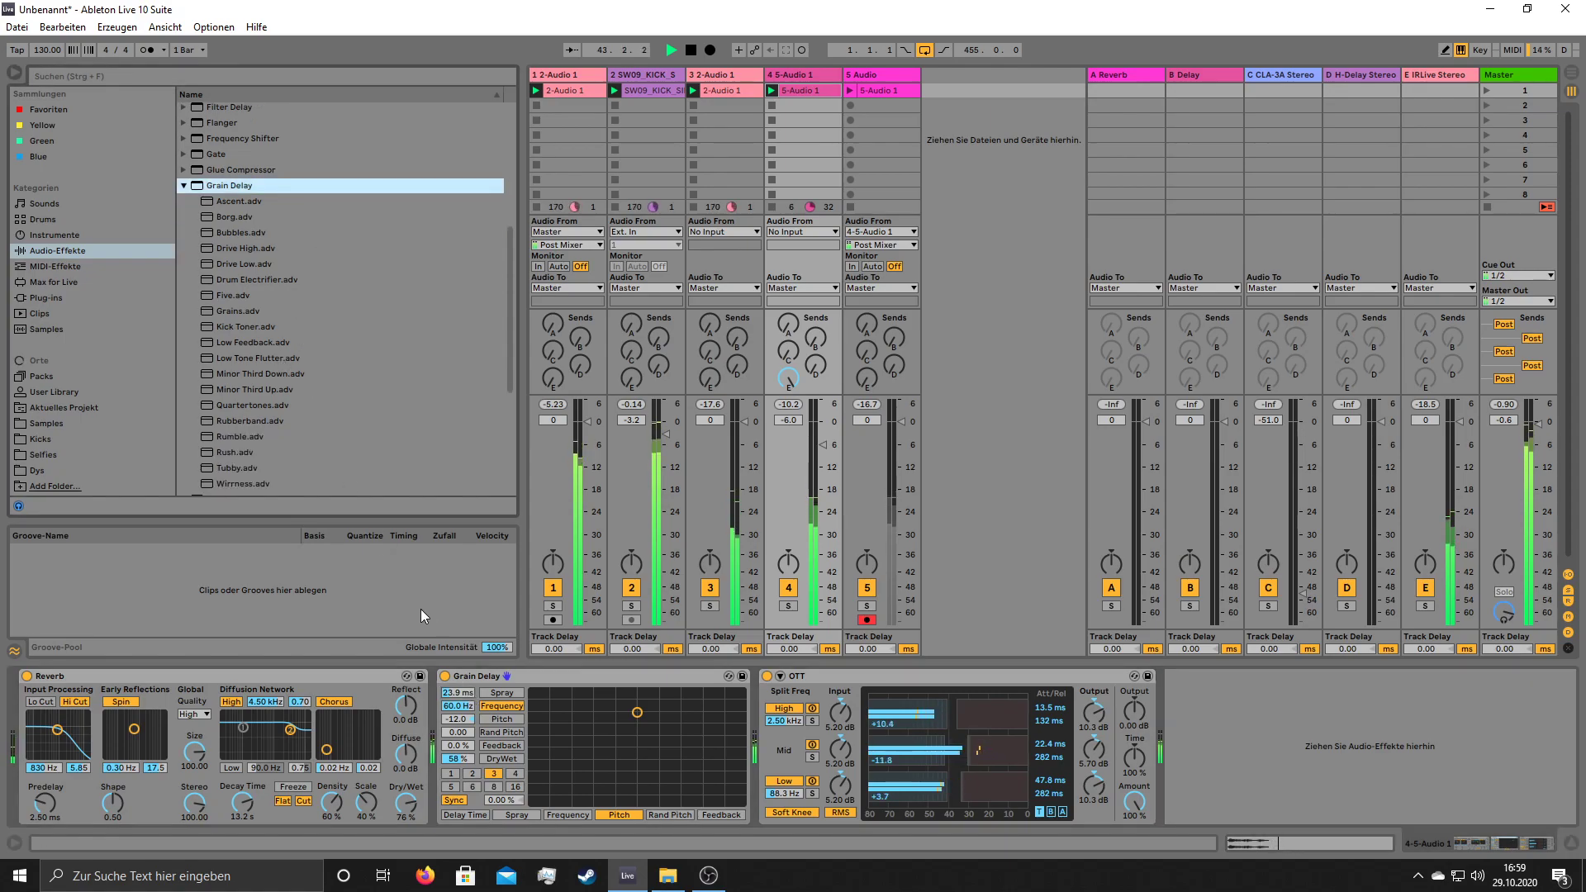
left_click_drag(459, 758, 455, 692)
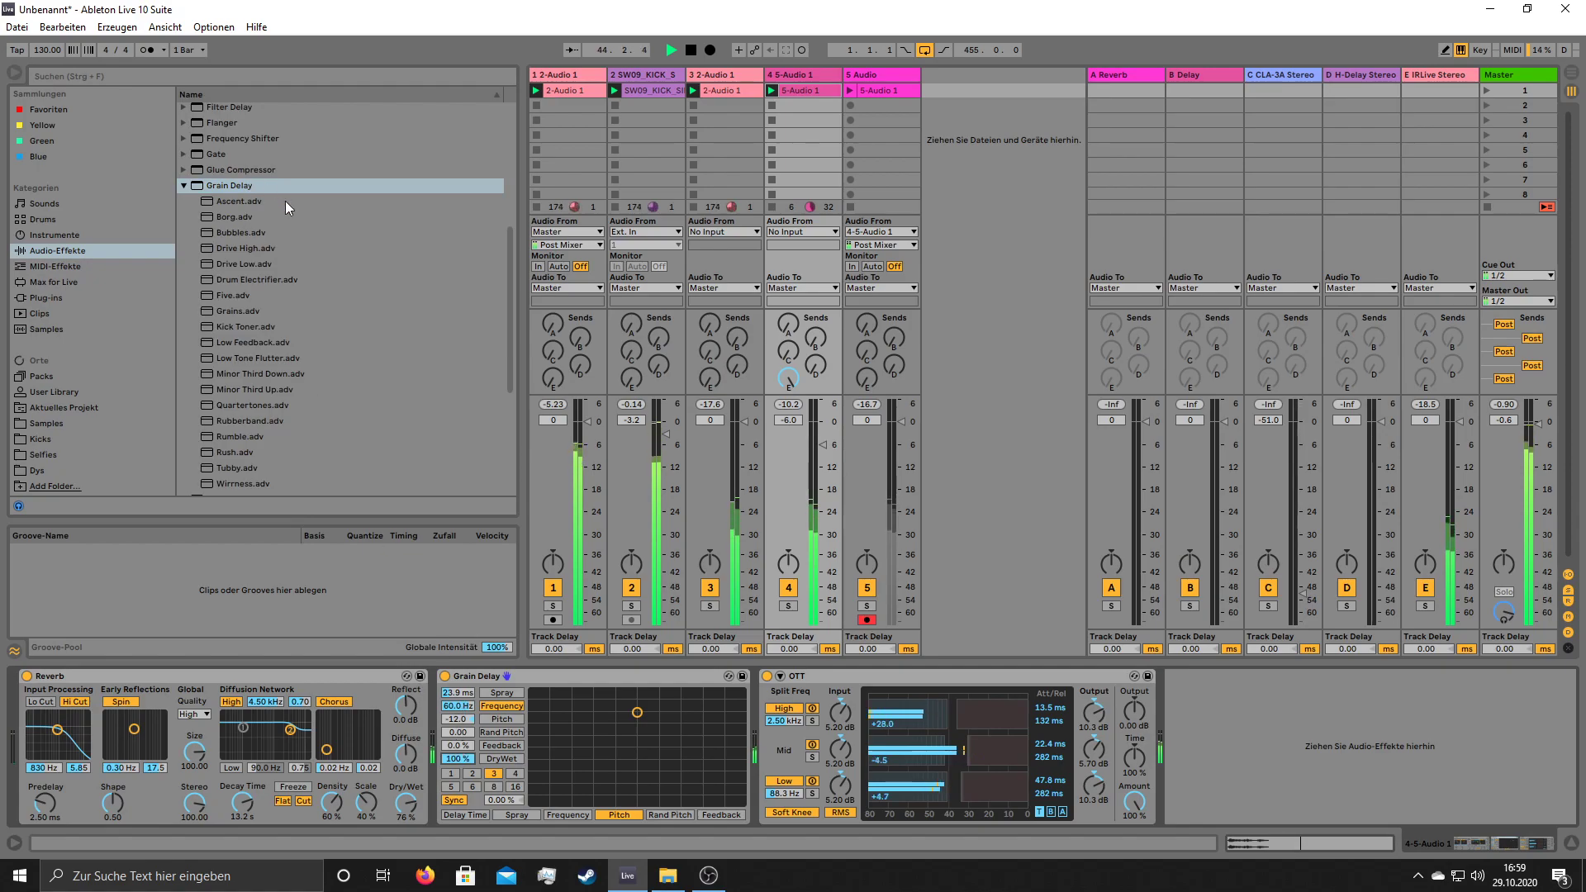
- Insert the Waves H-Delay Stereo plug-in between Grain Delay and OTT on the speech track and raise its feedback
scroll(284, 412, "down", 10)
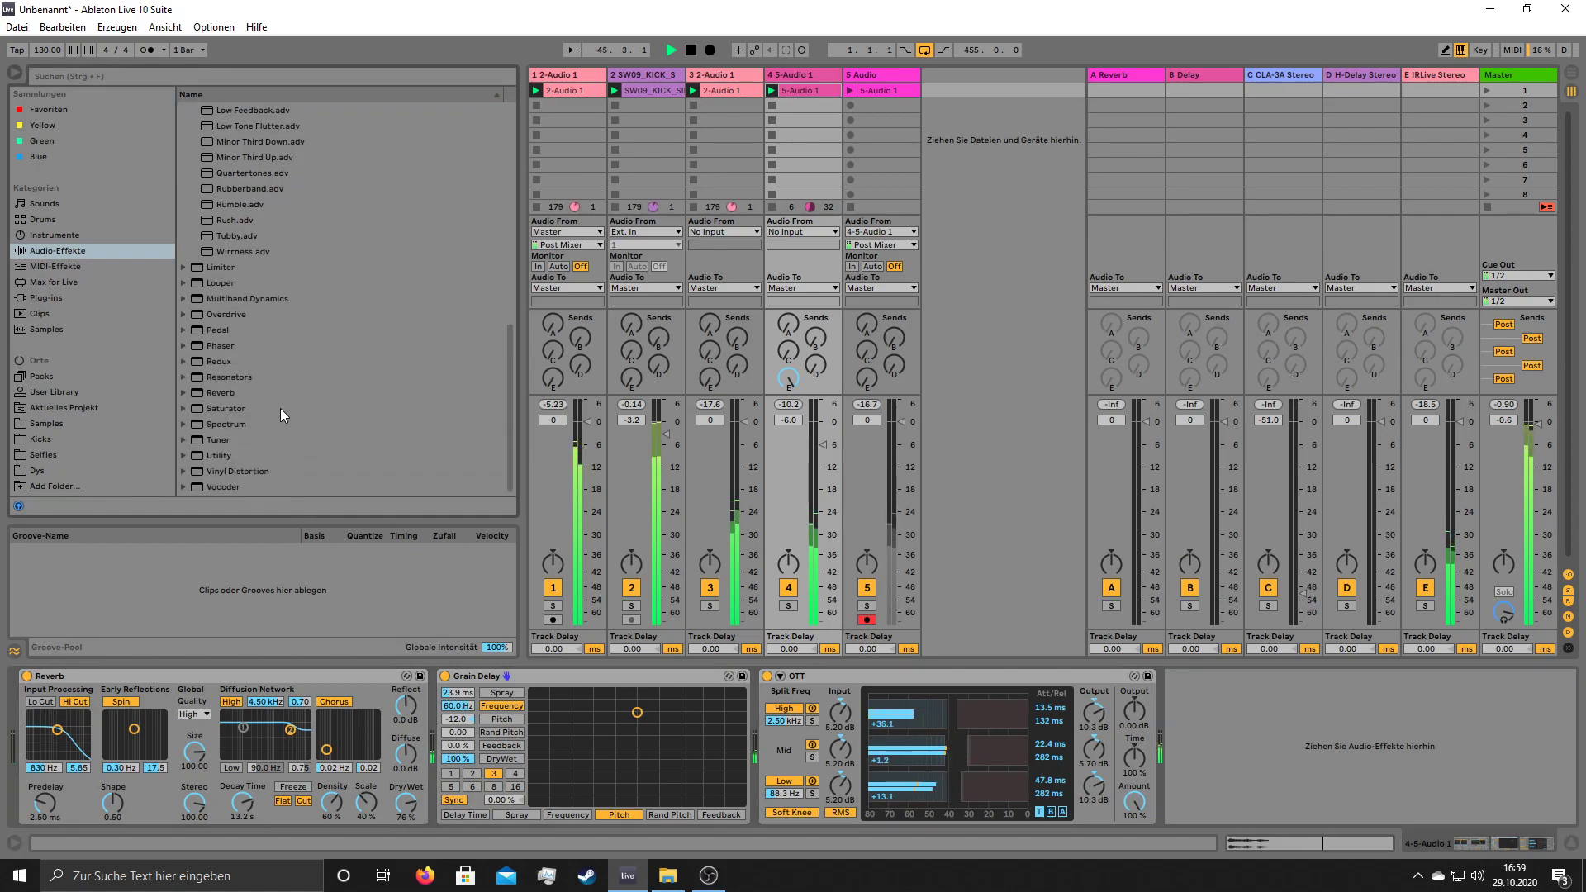
scroll(259, 385, "up", 12)
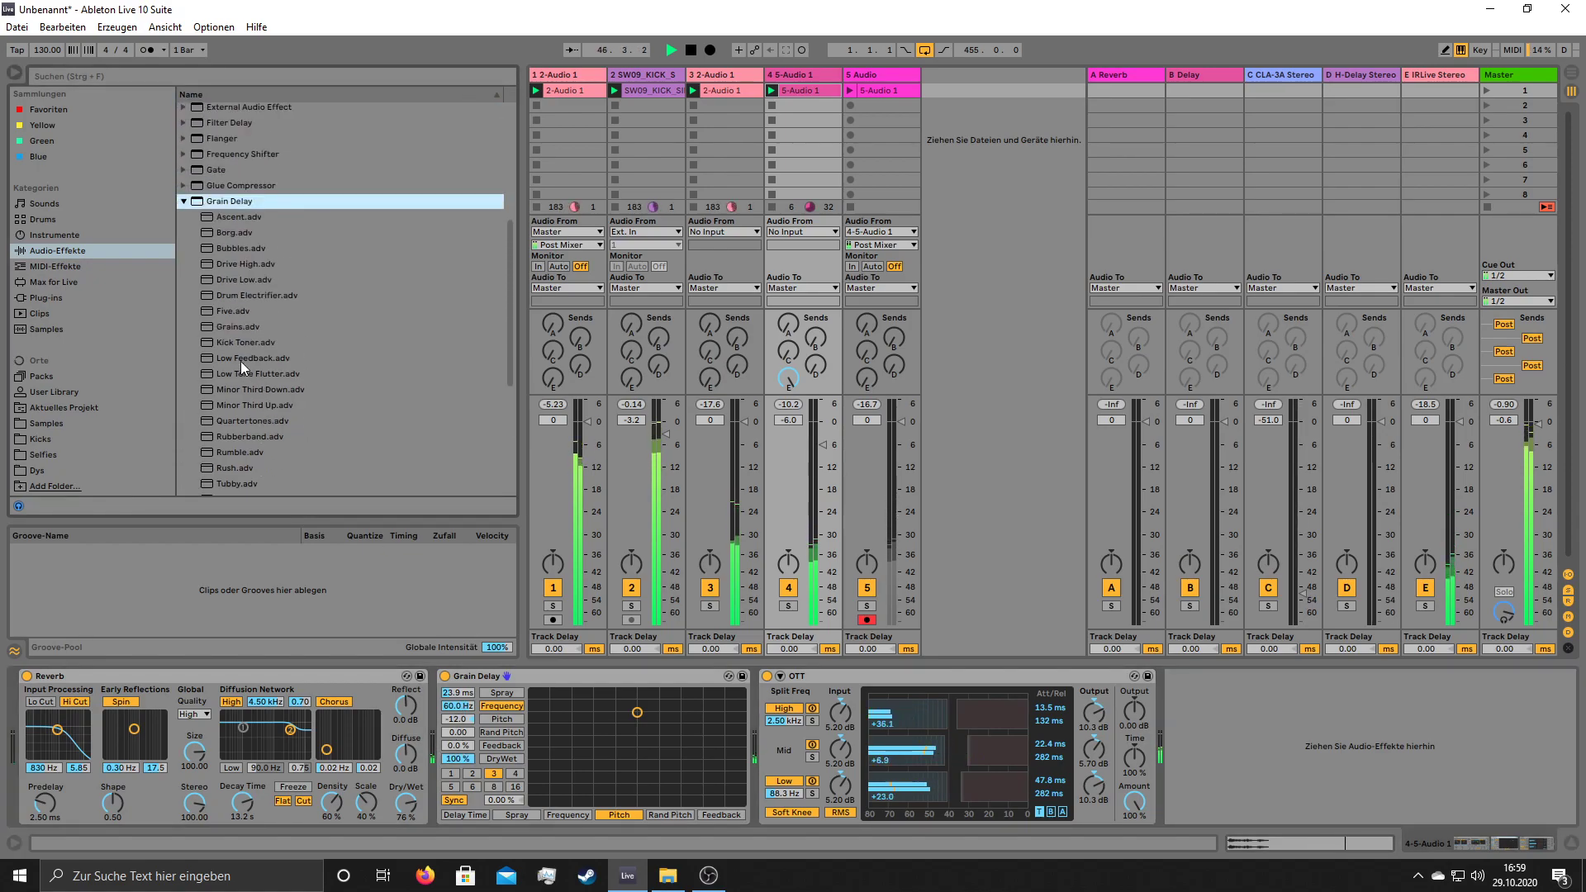
left_click(54, 298)
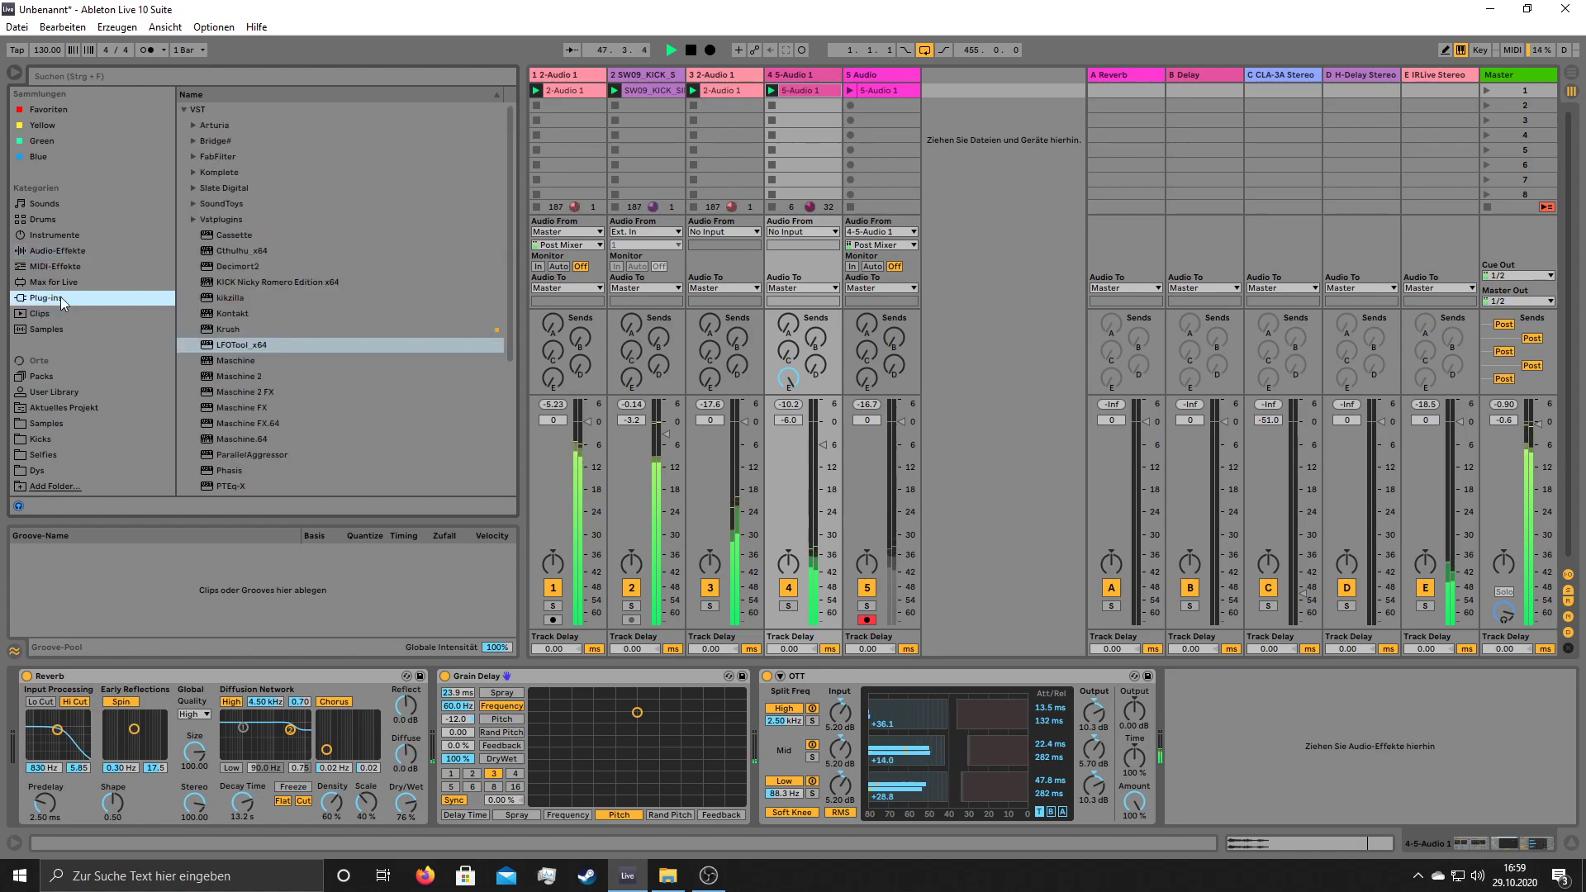
left_click(184, 111)
left_click(184, 125)
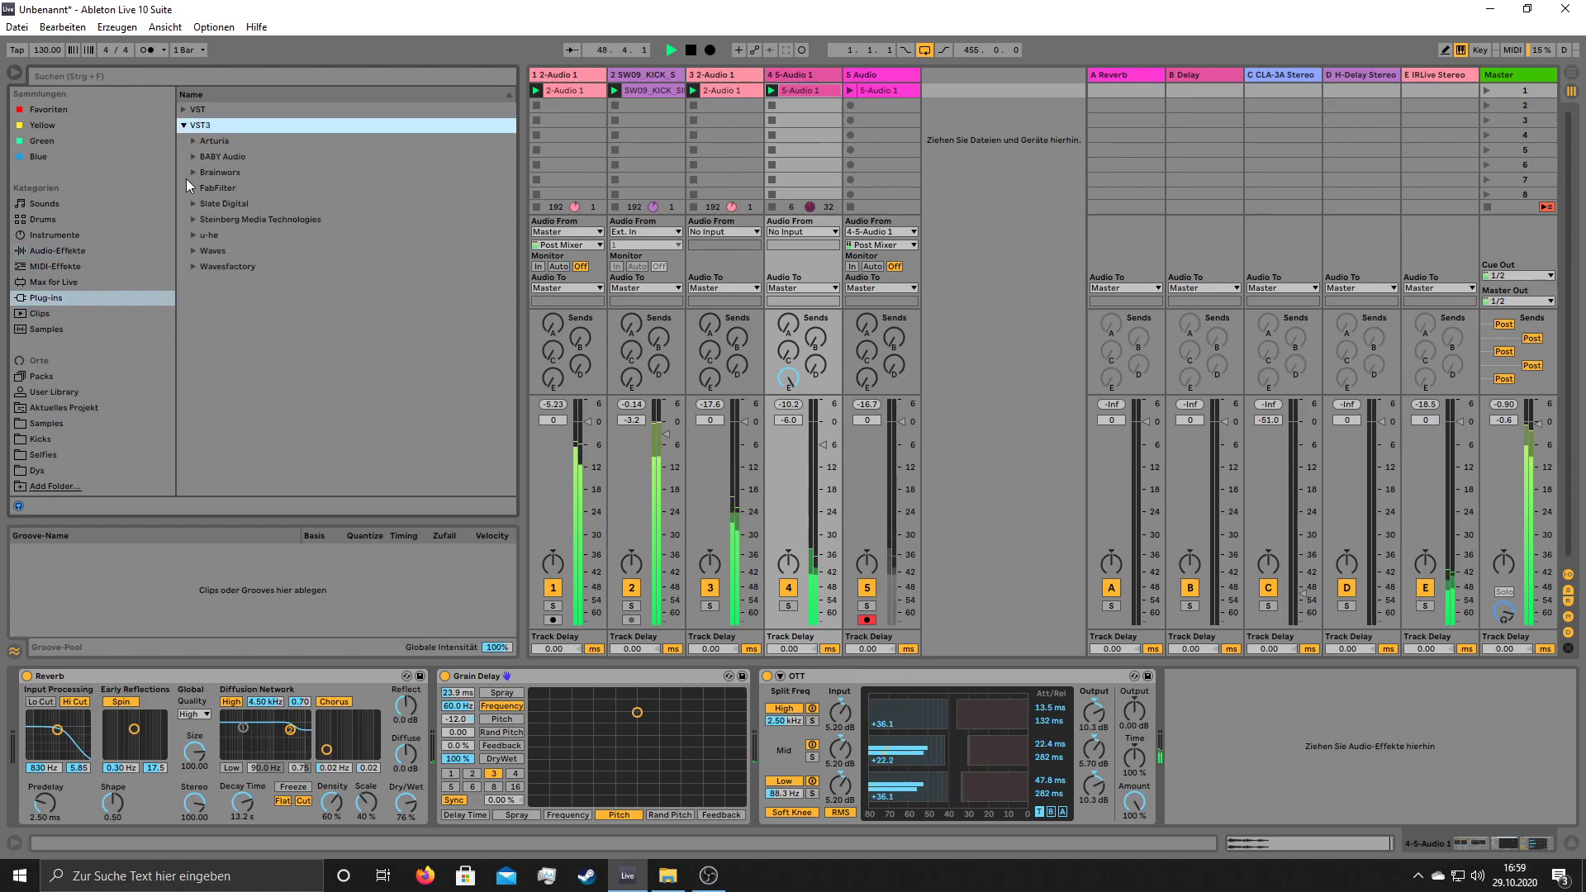
left_click(193, 250)
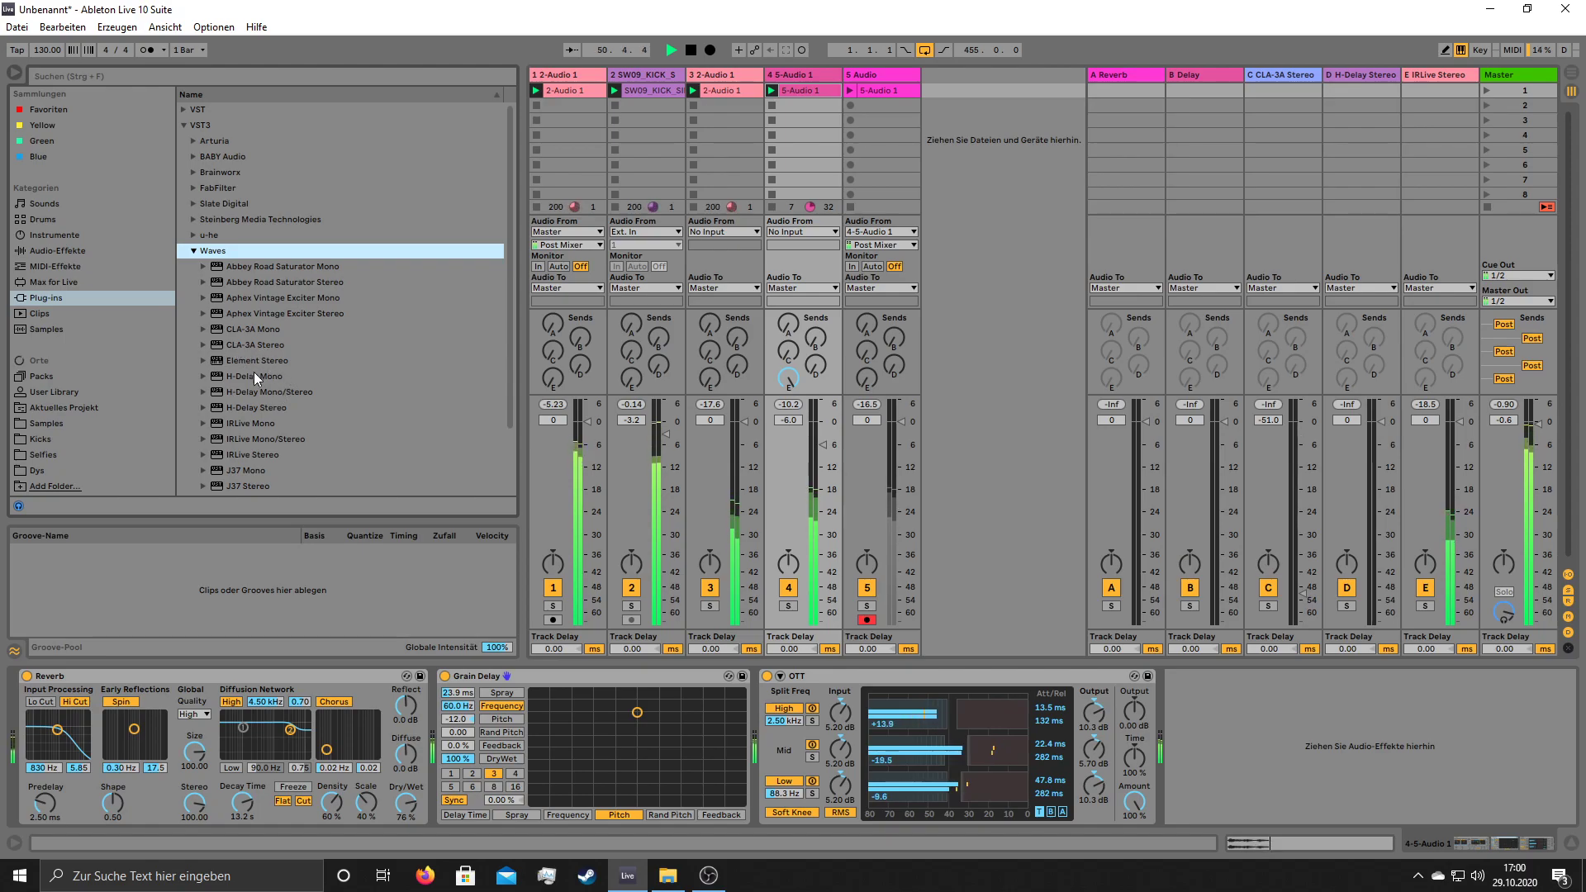
left_click_drag(245, 409, 776, 757)
left_click_drag(472, 169, 472, 126)
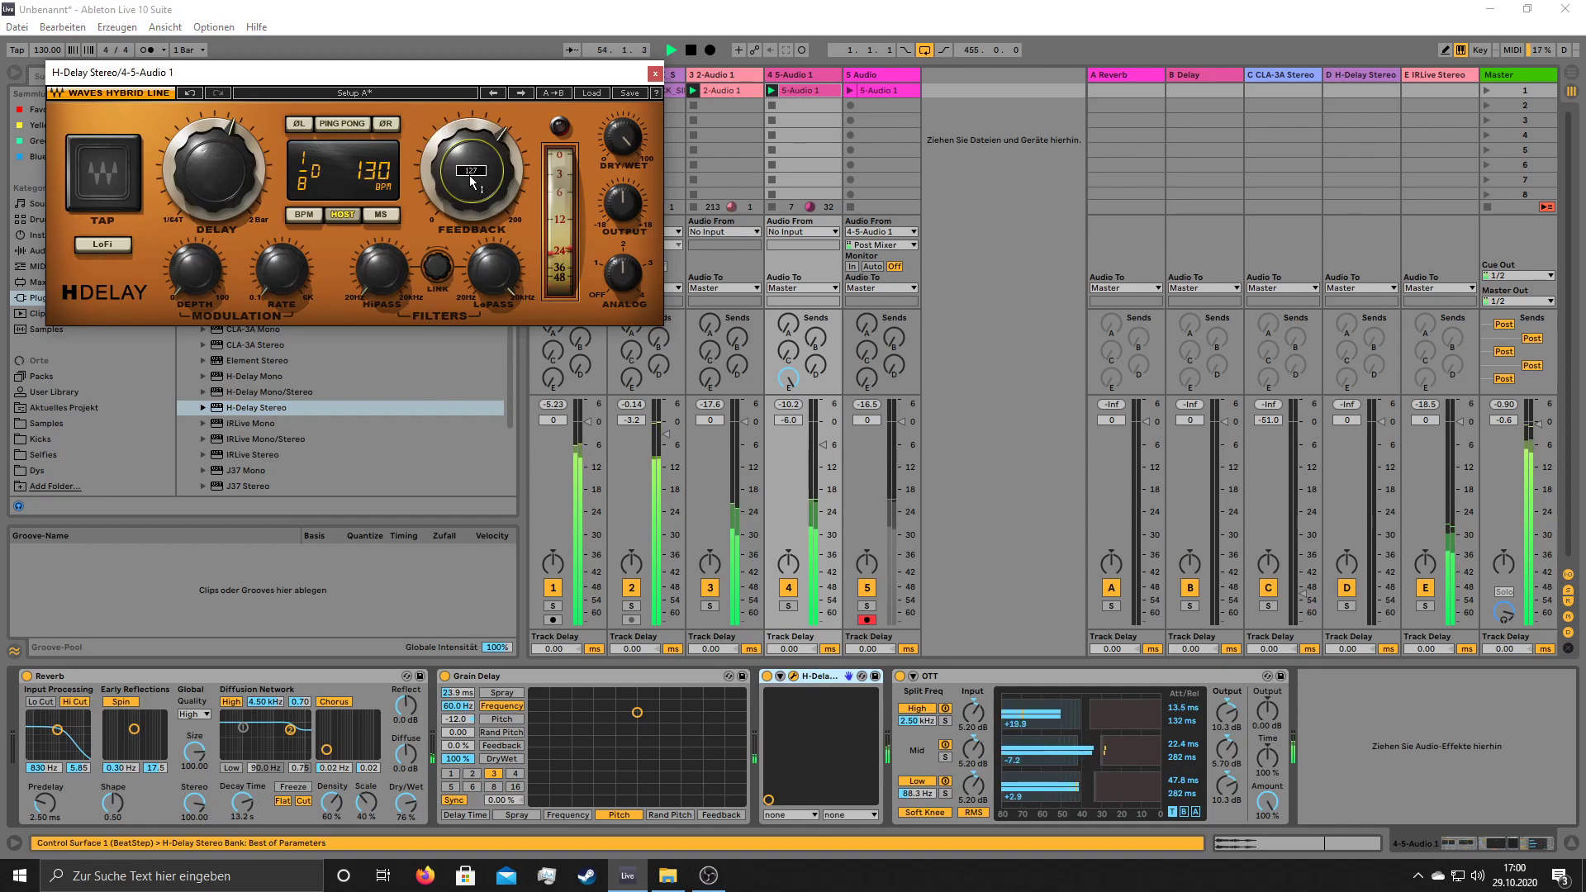
- Start recording into the second clip slot of the resampling track, set the speech track's volume to -7.2 dB and stop the speech clip
left_click(849, 106)
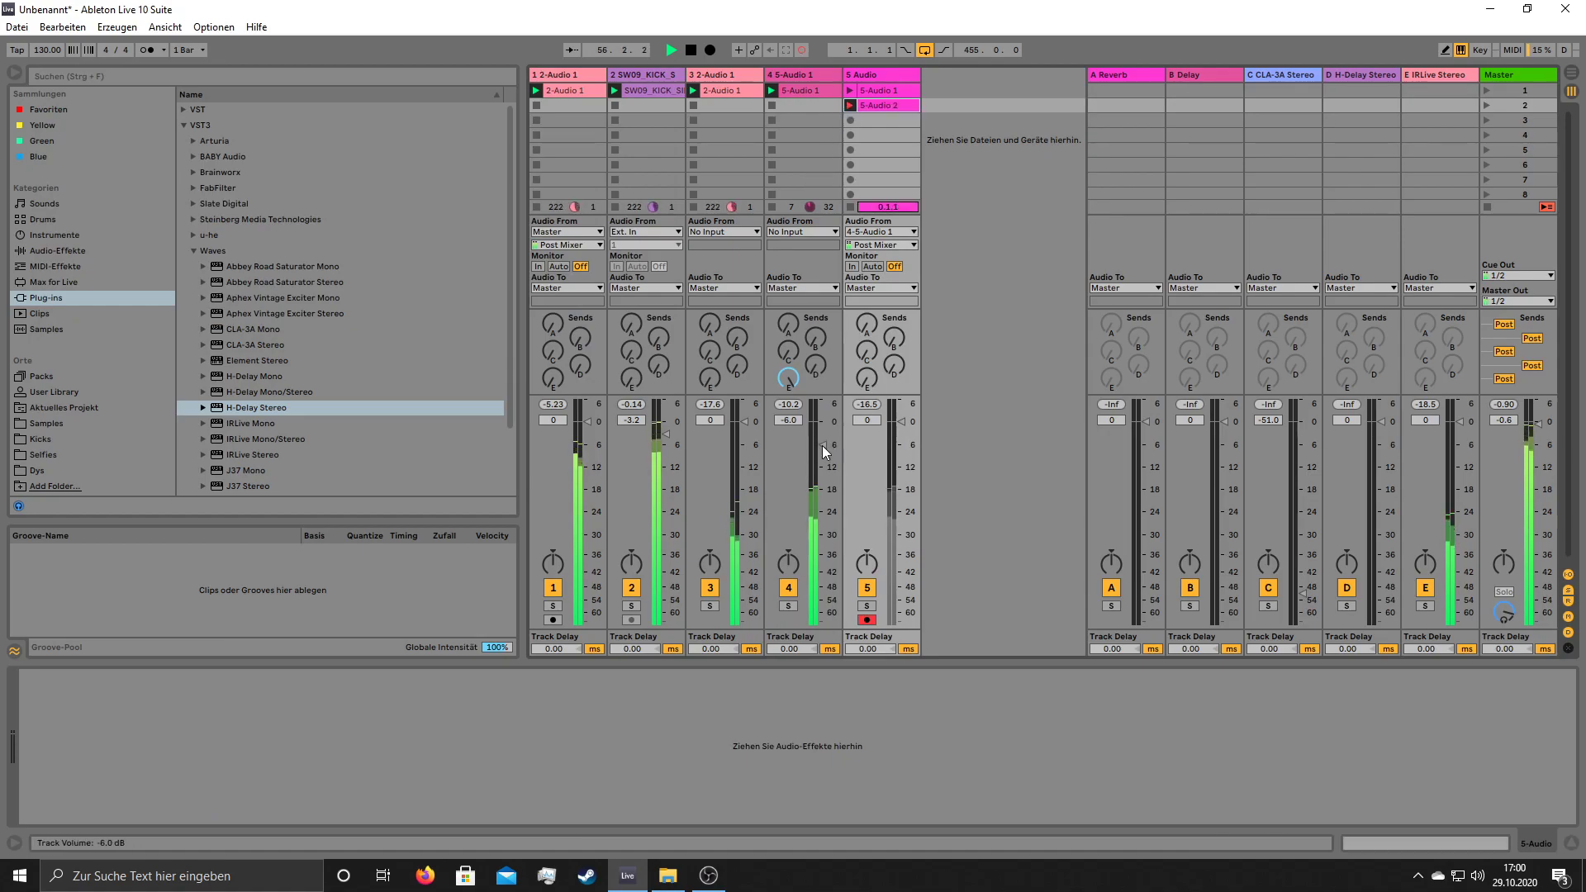
left_click_drag(821, 444, 820, 447)
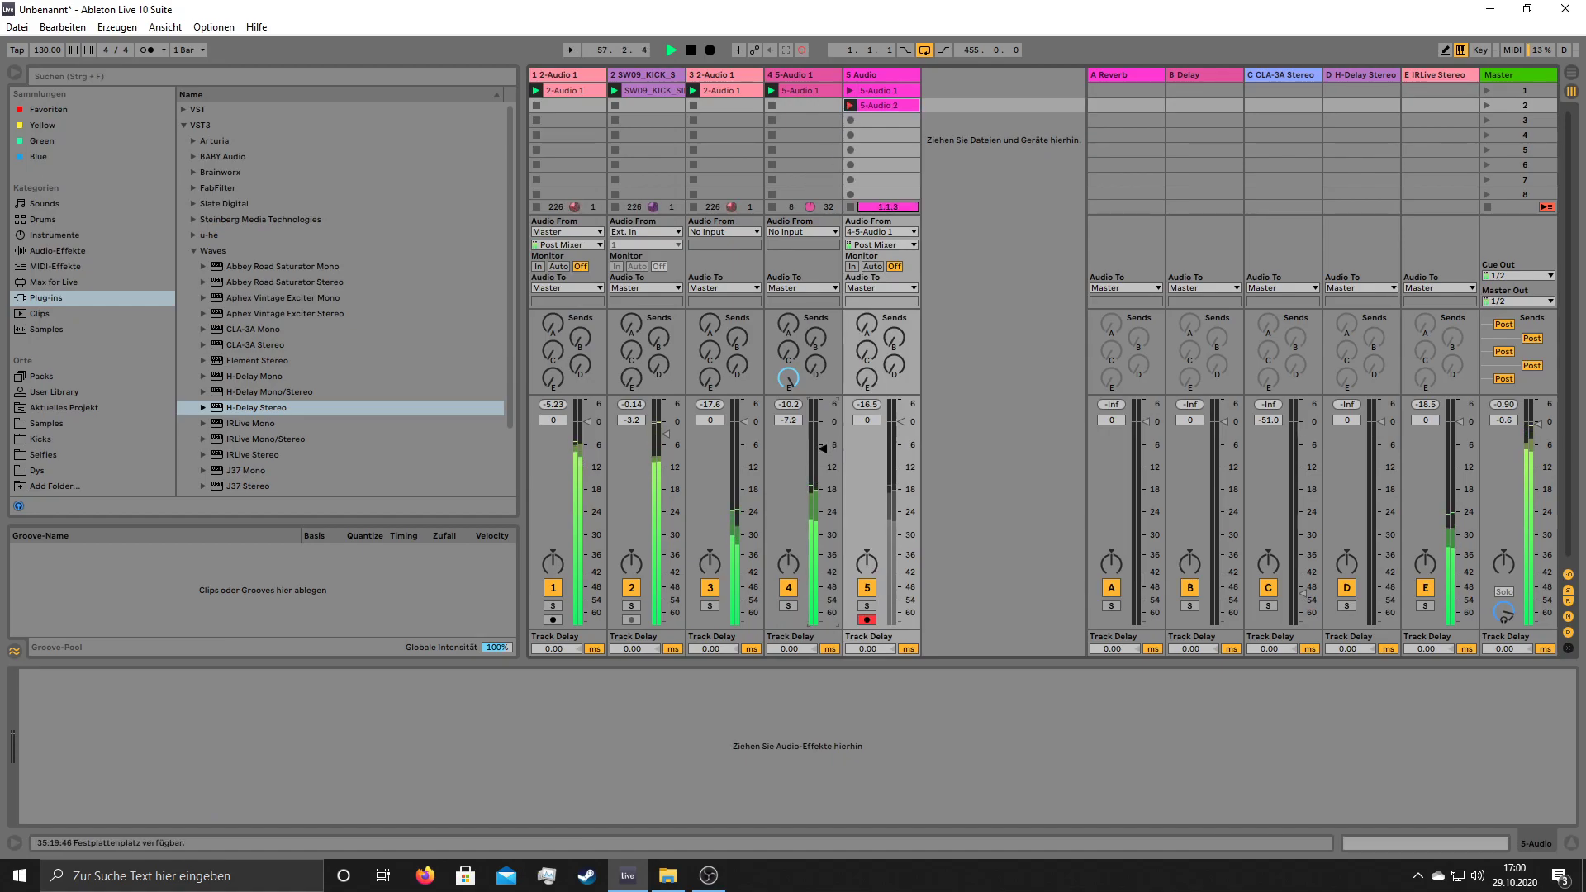
left_click(772, 207)
- While recording the delay tail, sweep the H-Delay's high-pass and low-pass filters and raise its feedback
left_click(801, 75)
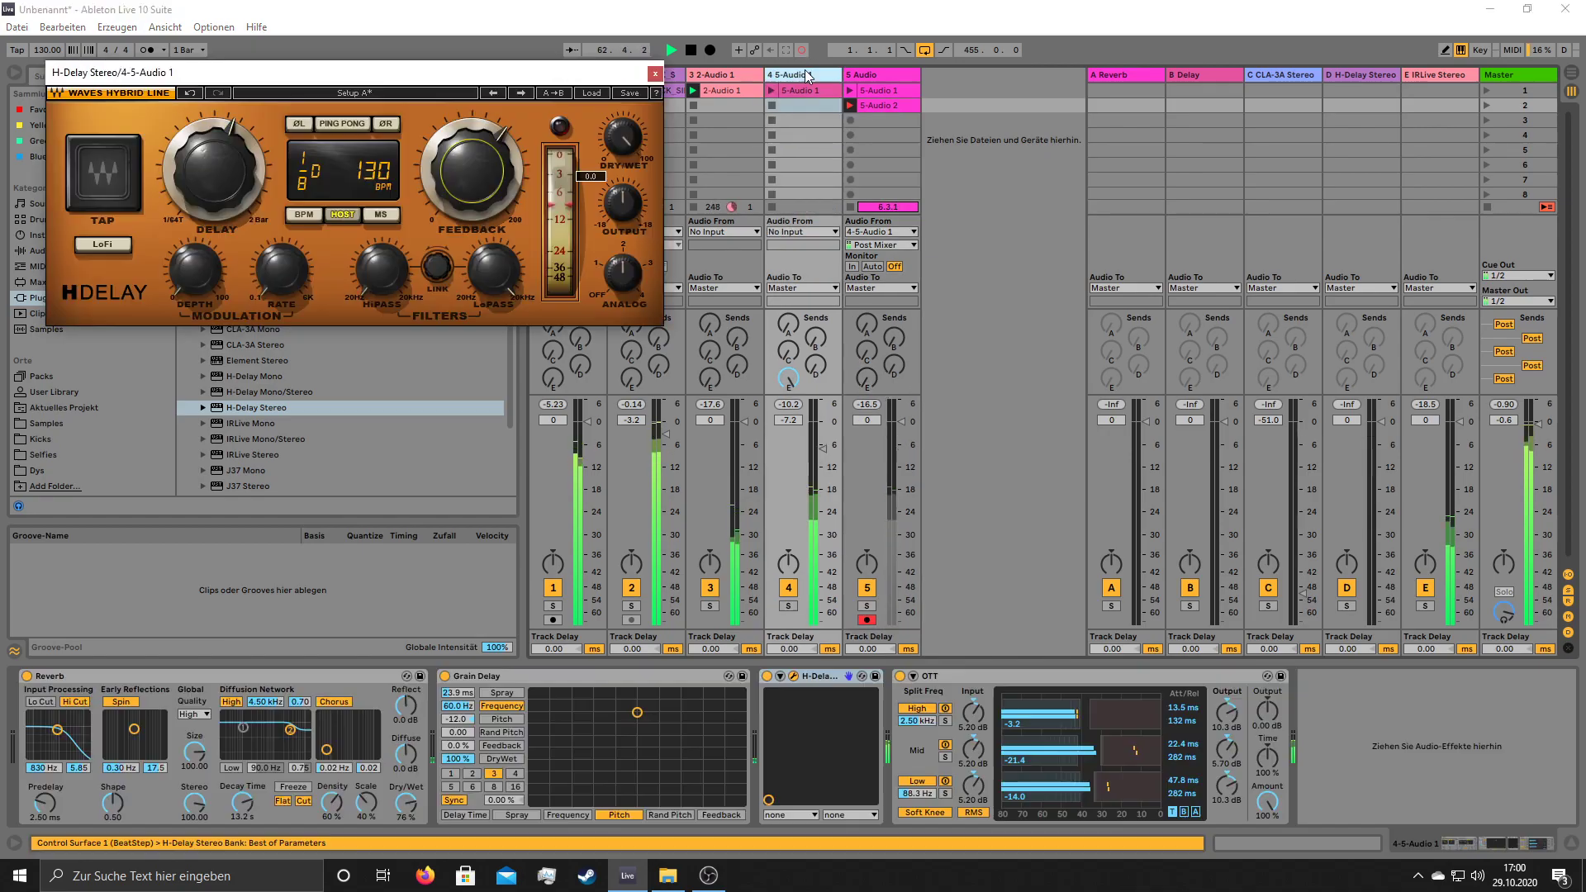
left_click_drag(368, 286, 368, 113)
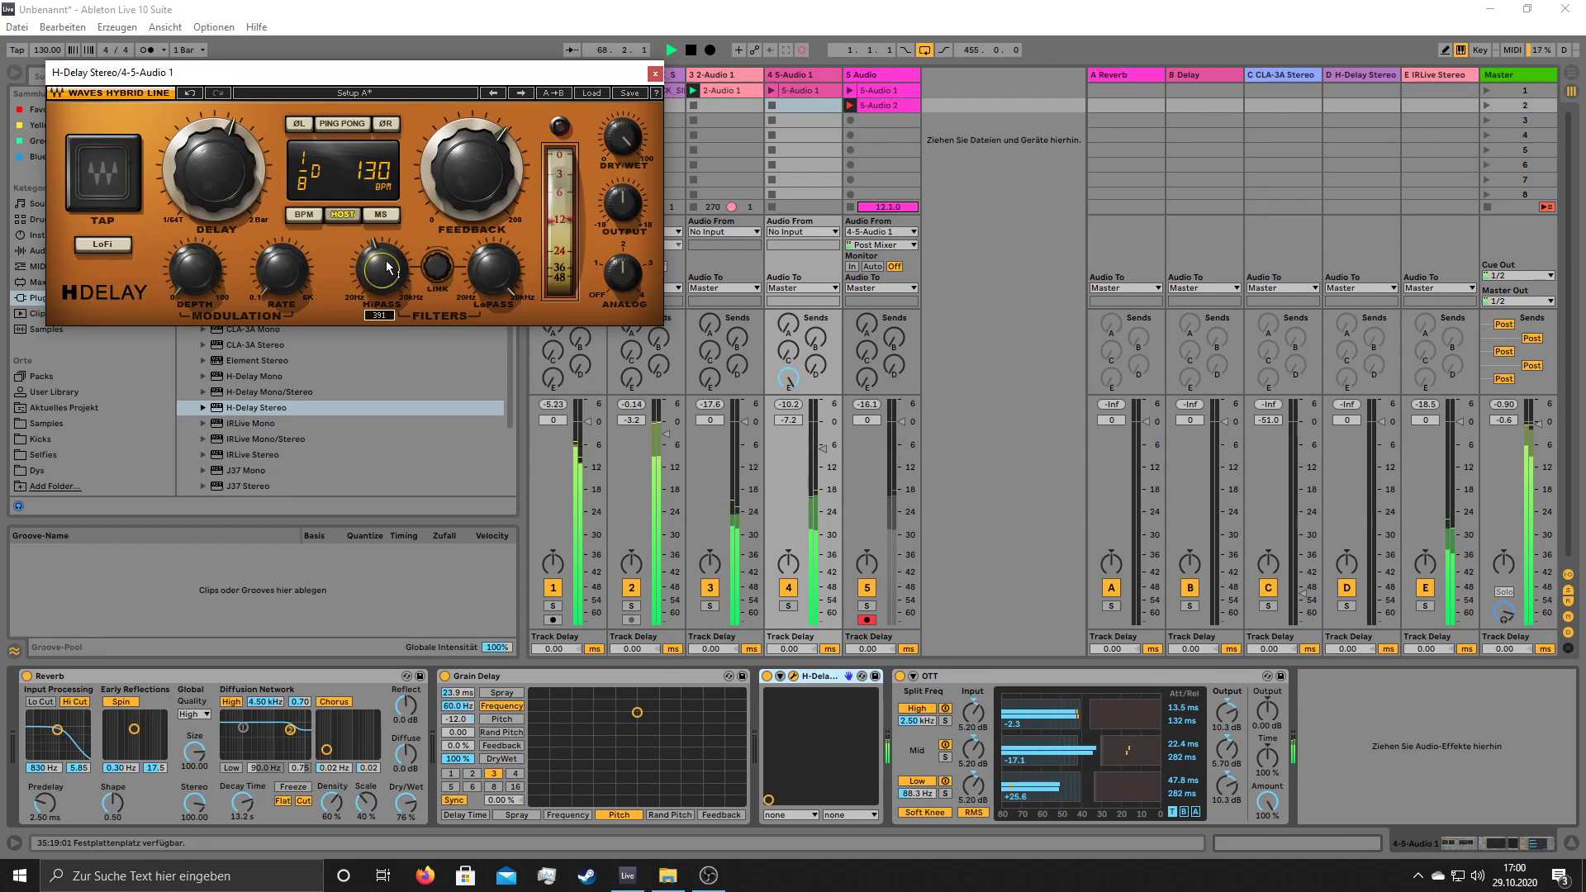
left_click_drag(461, 195, 462, 171)
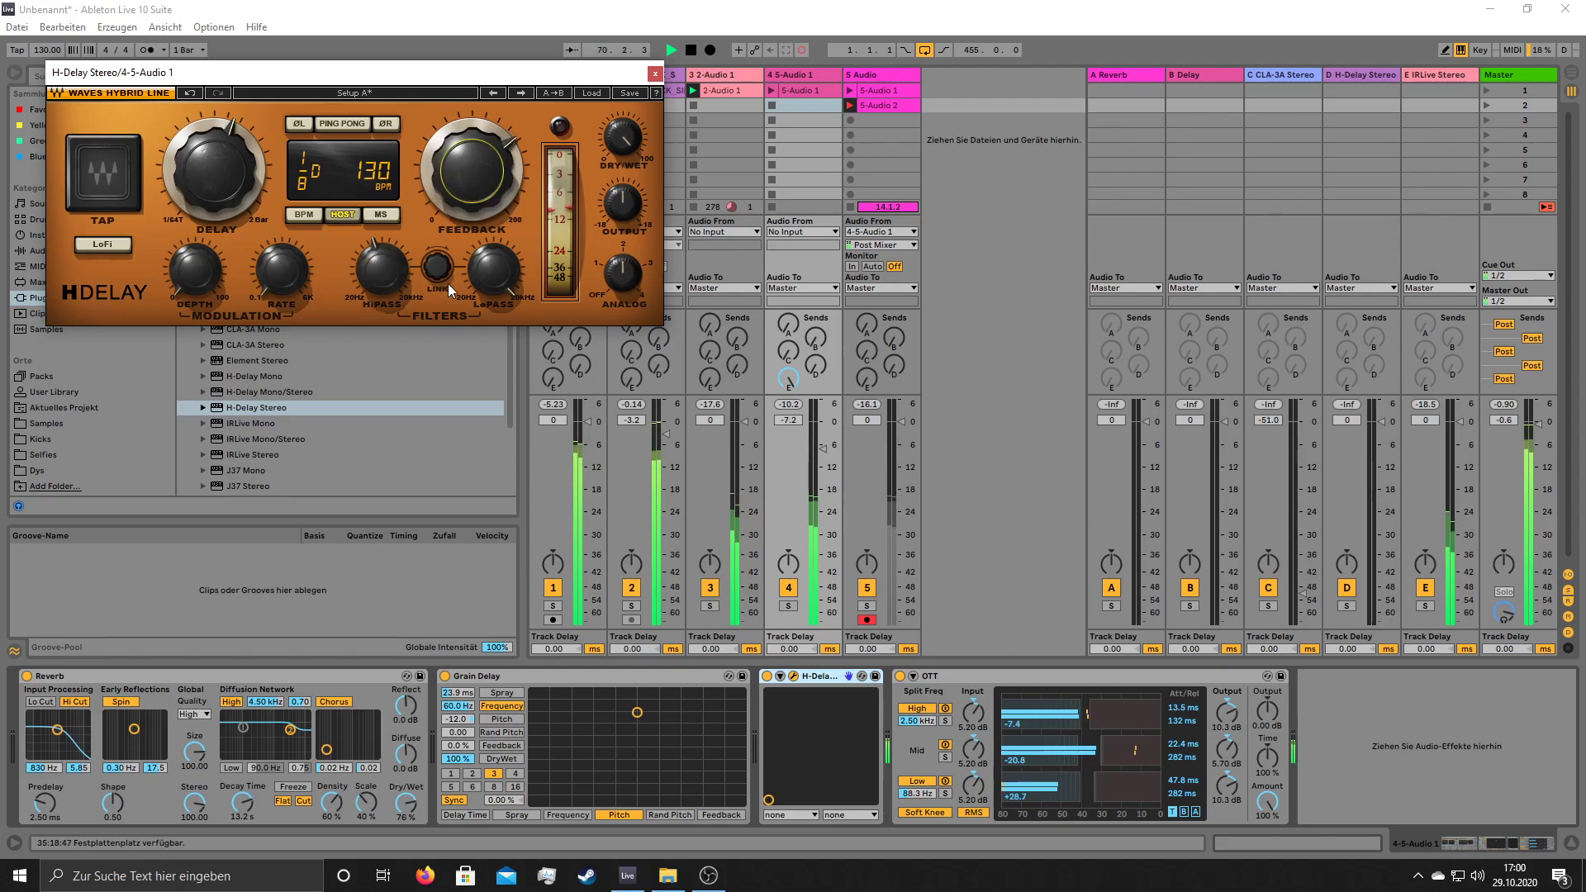
left_click_drag(496, 275, 497, 277)
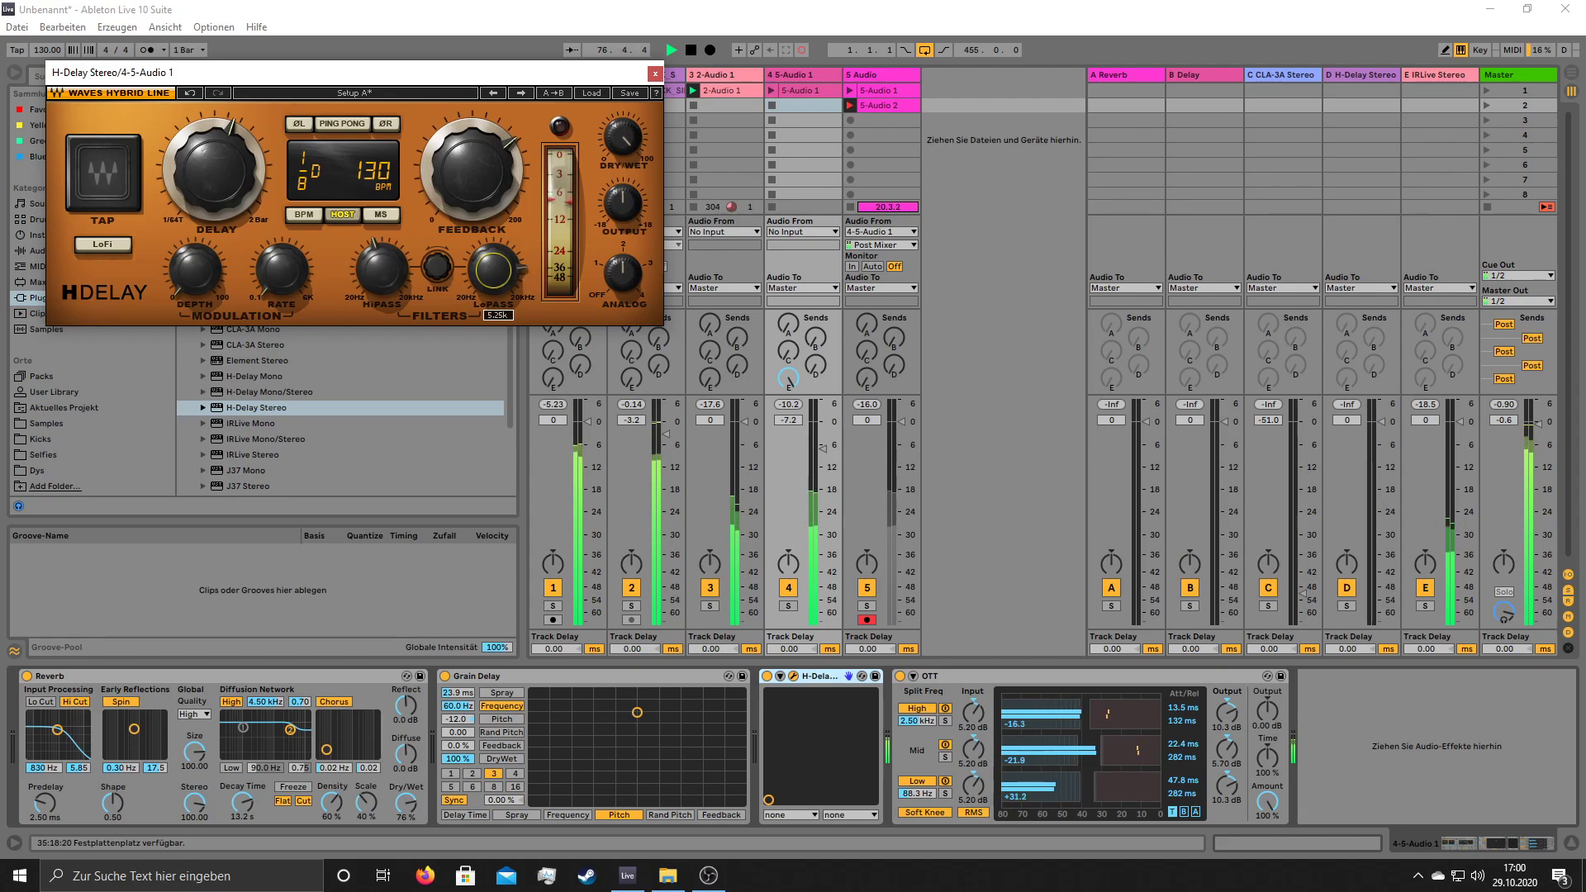
left_click_drag(494, 271, 493, 274)
left_click_drag(494, 271, 495, 277)
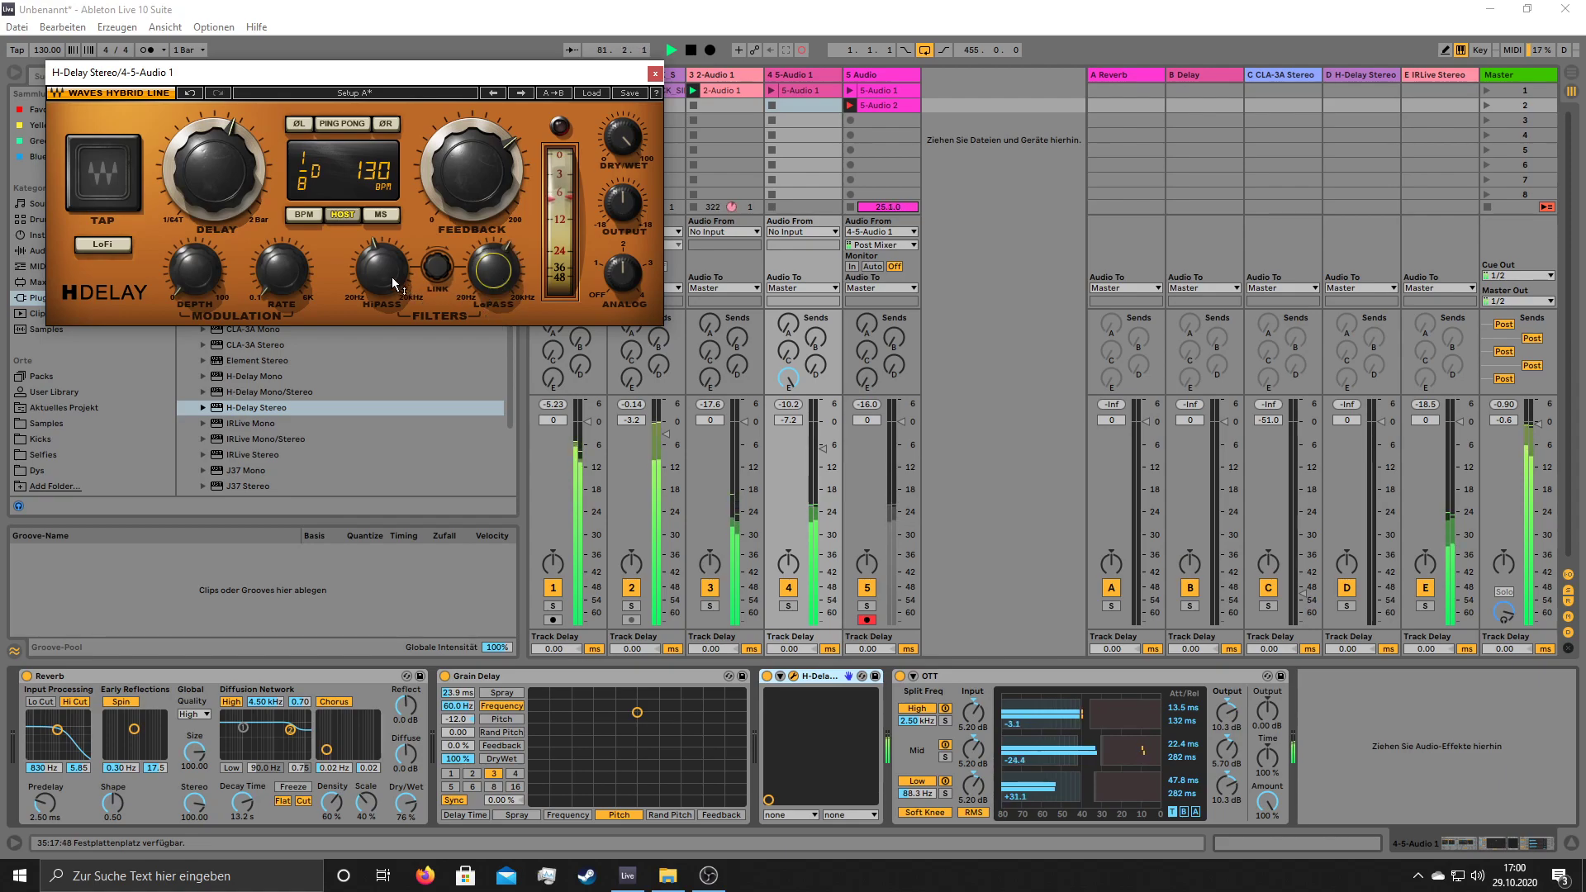
mouse_move(383, 275)
left_click_drag(383, 272, 383, 276)
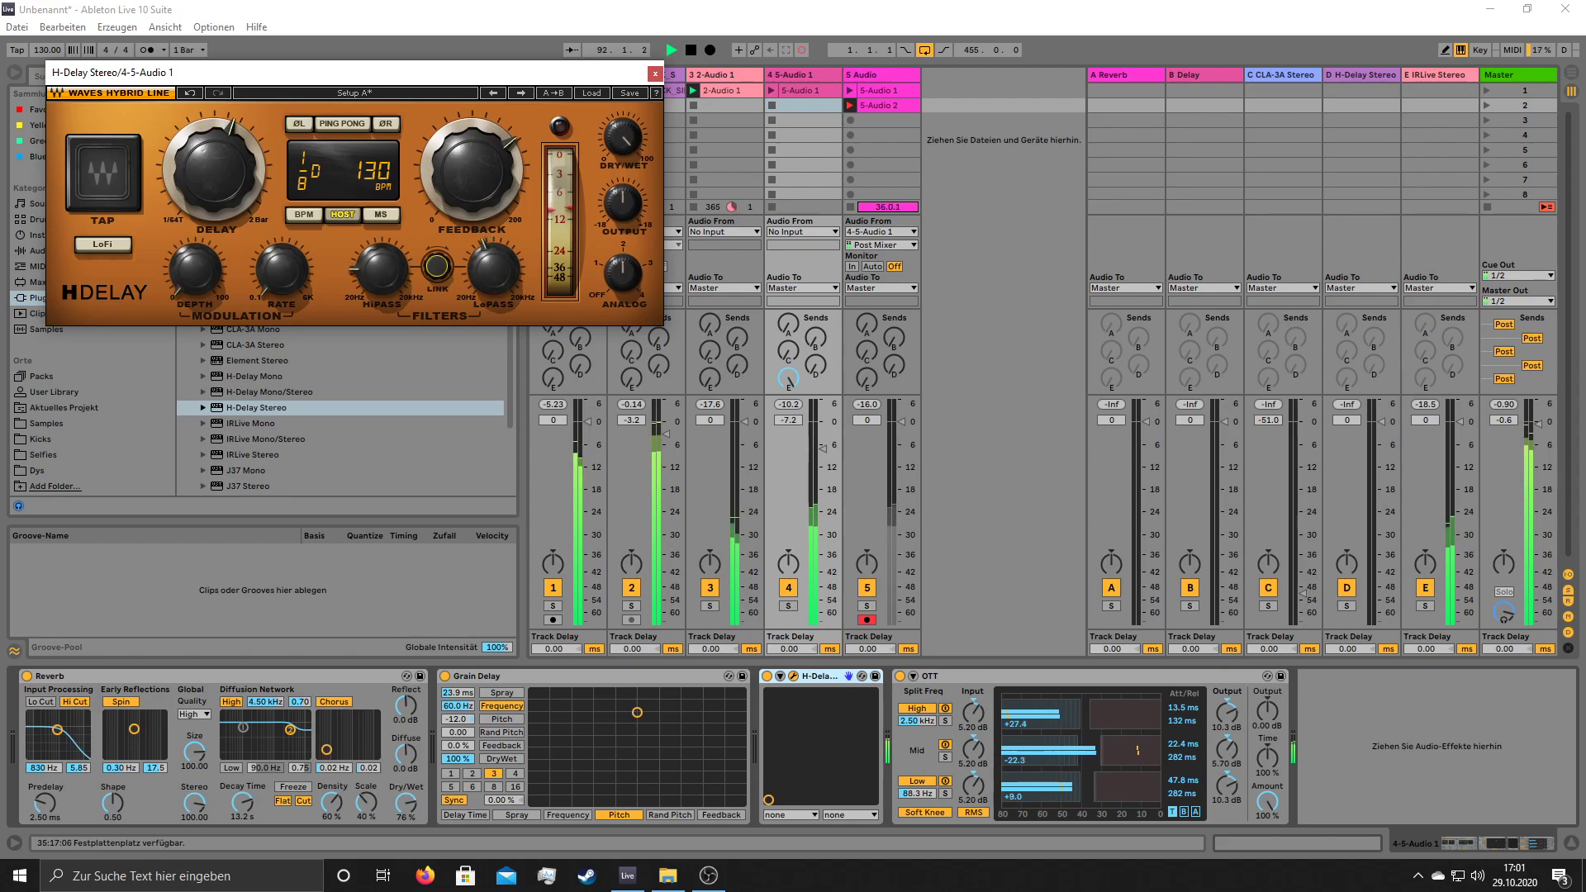
- Raise the H-Delay's analog and feedback amounts, then sweep its low-pass filter down to darken the recorded tail
left_click_drag(615, 265, 616, 248)
left_click_drag(477, 181, 476, 165)
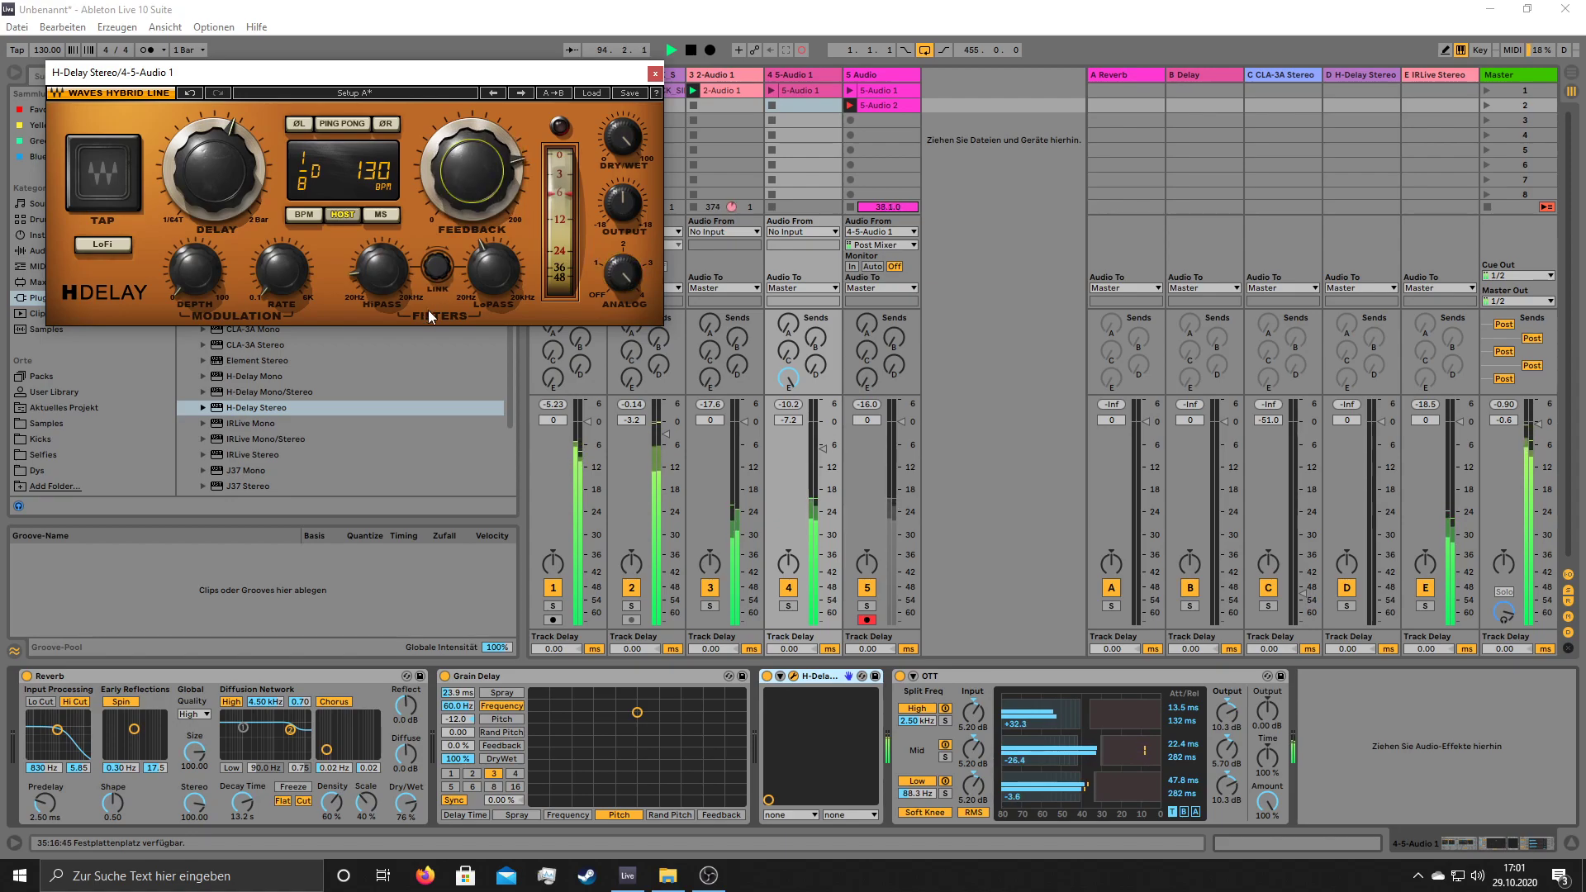
left_click(436, 266)
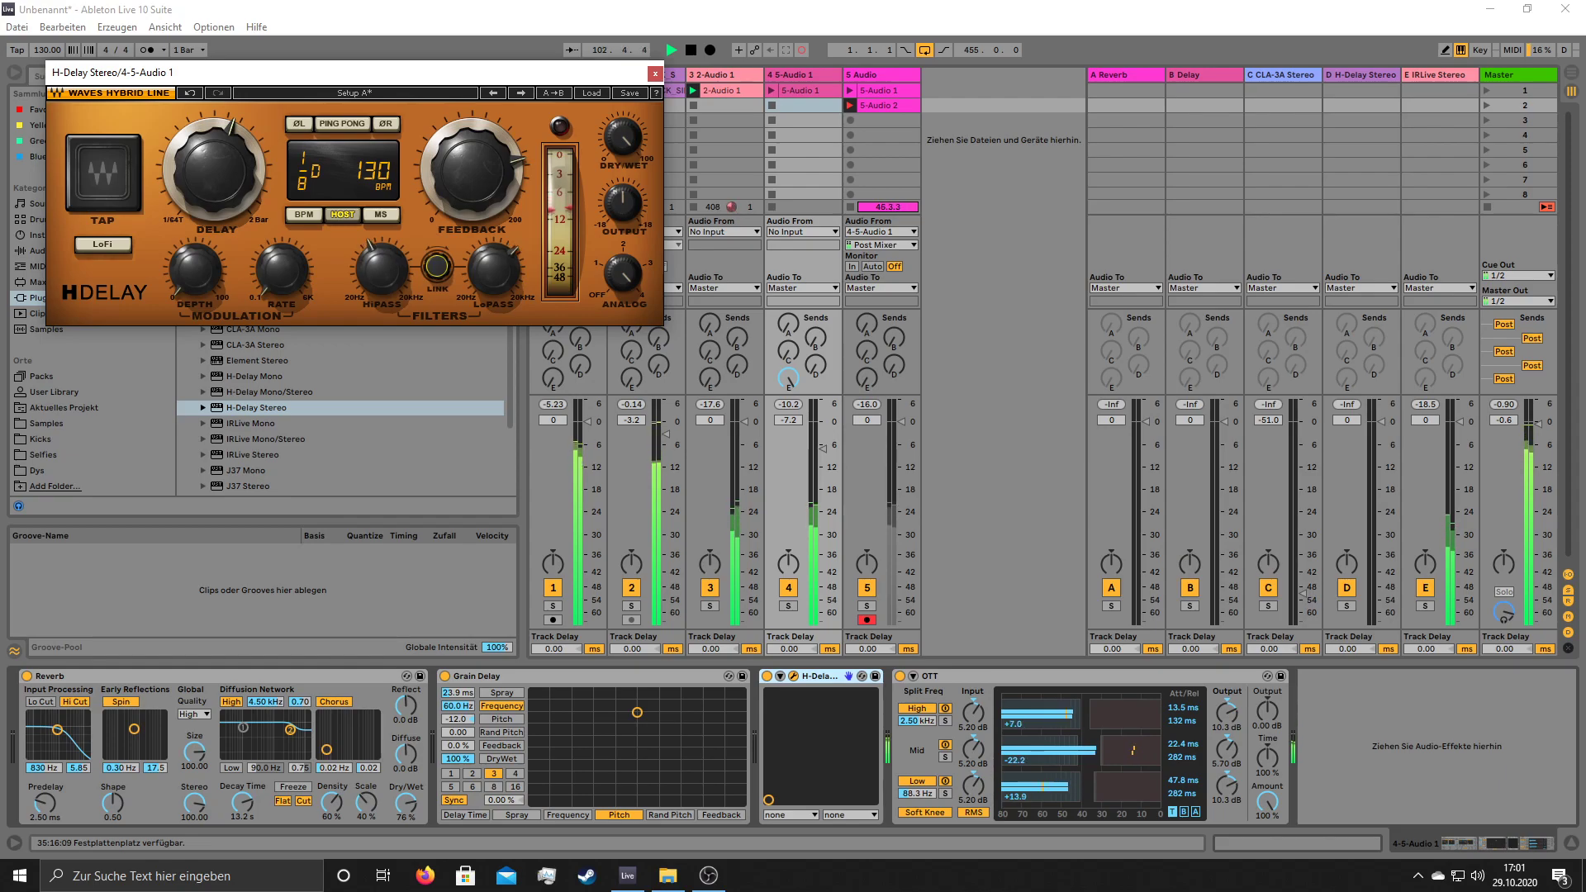
left_click_drag(477, 270, 477, 278)
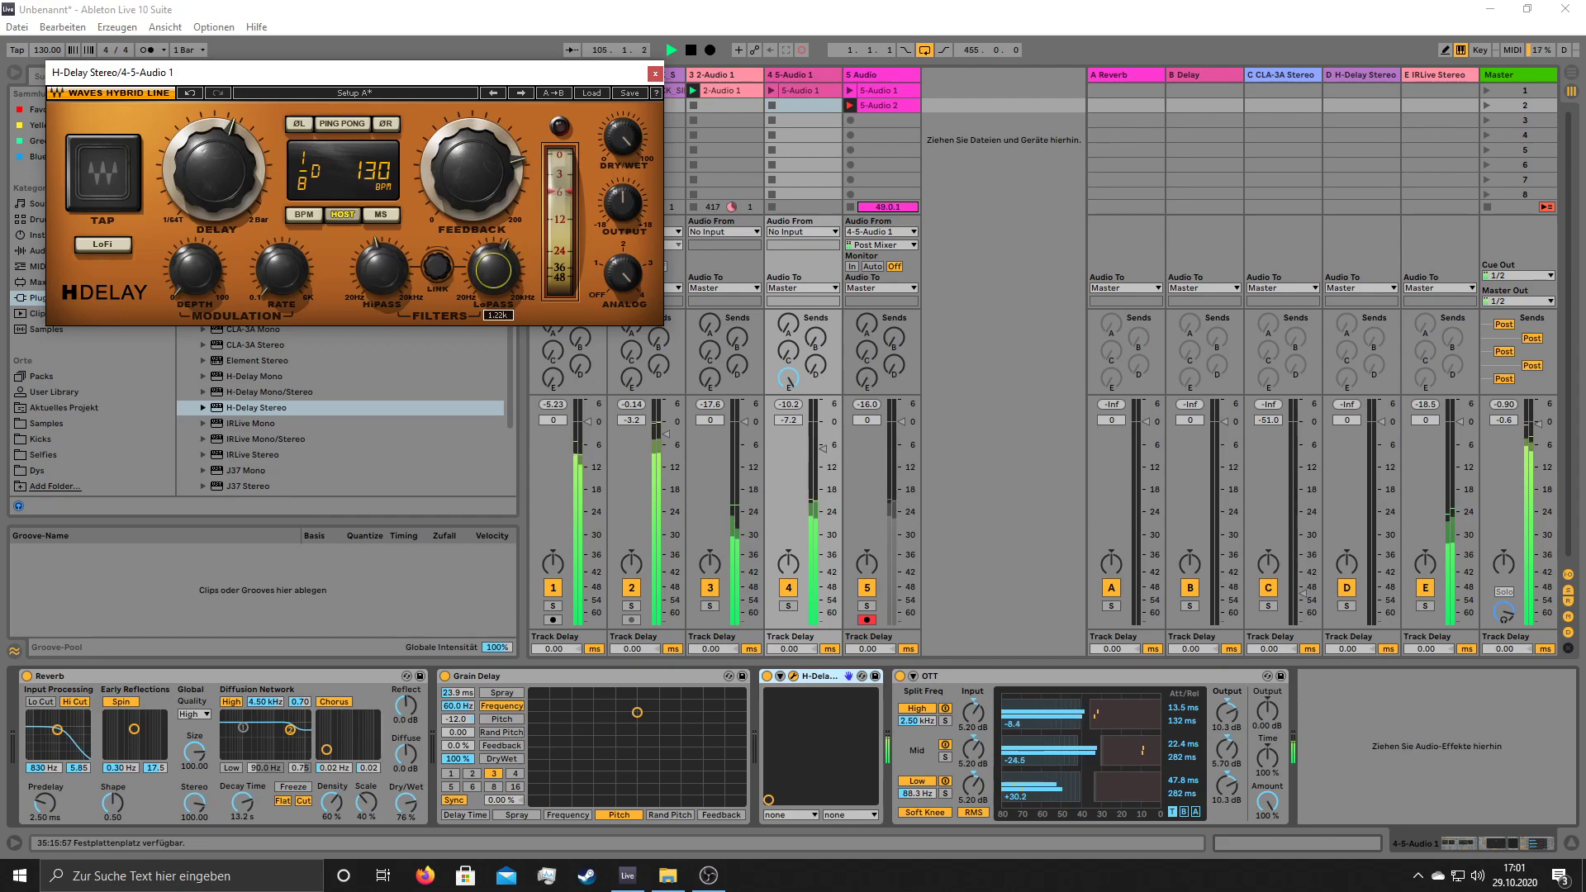
left_click_drag(477, 278, 476, 305)
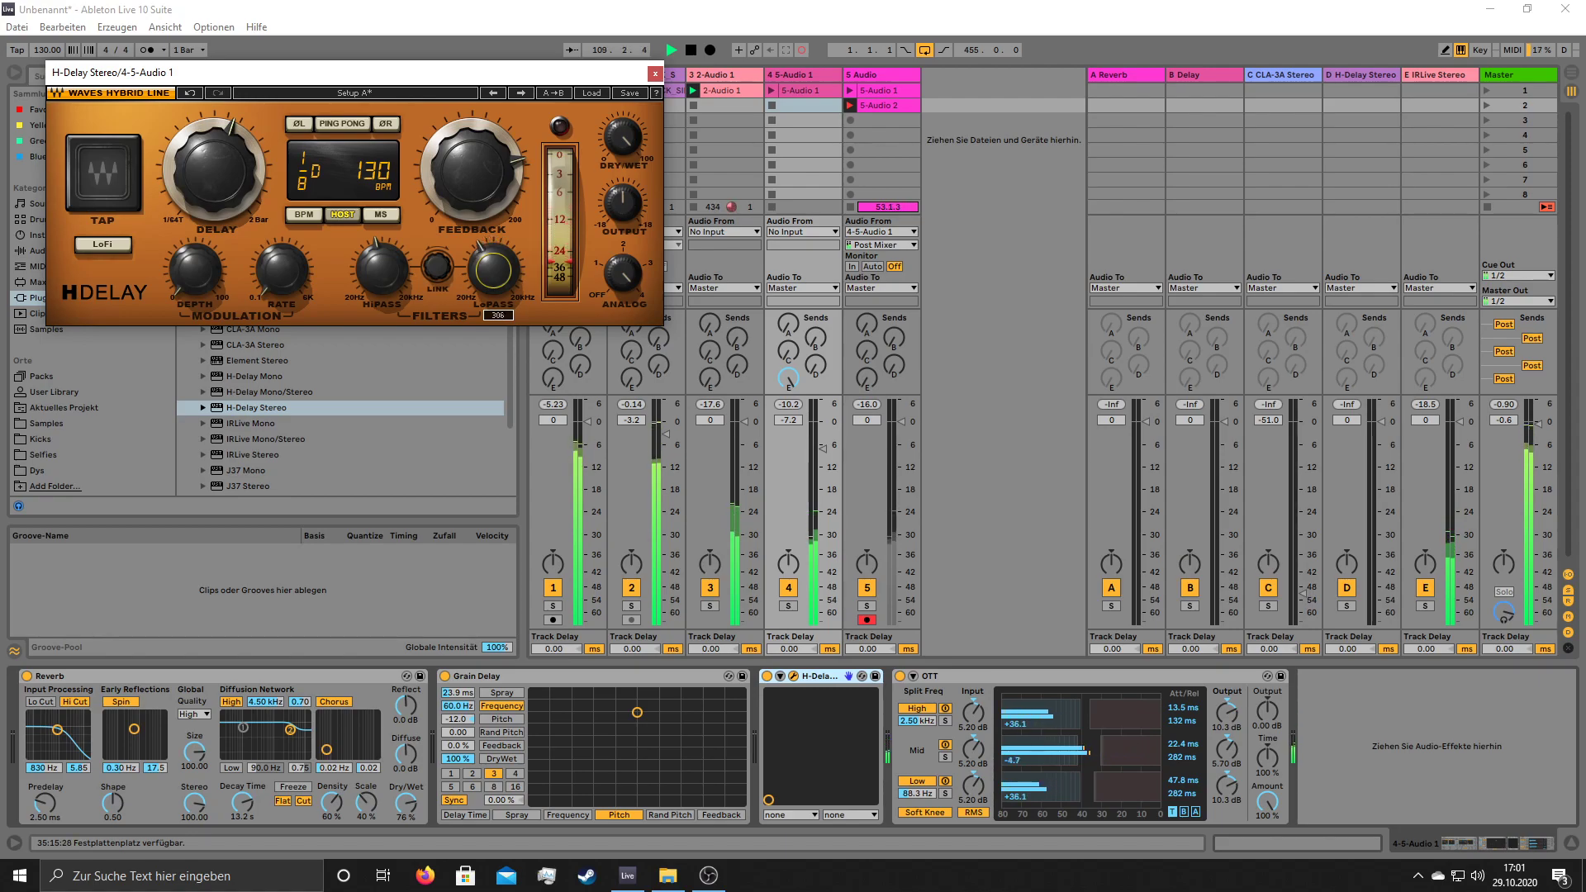
- Delete the original speech track and open the second recorded clip on the resampling track
right_click(783, 76)
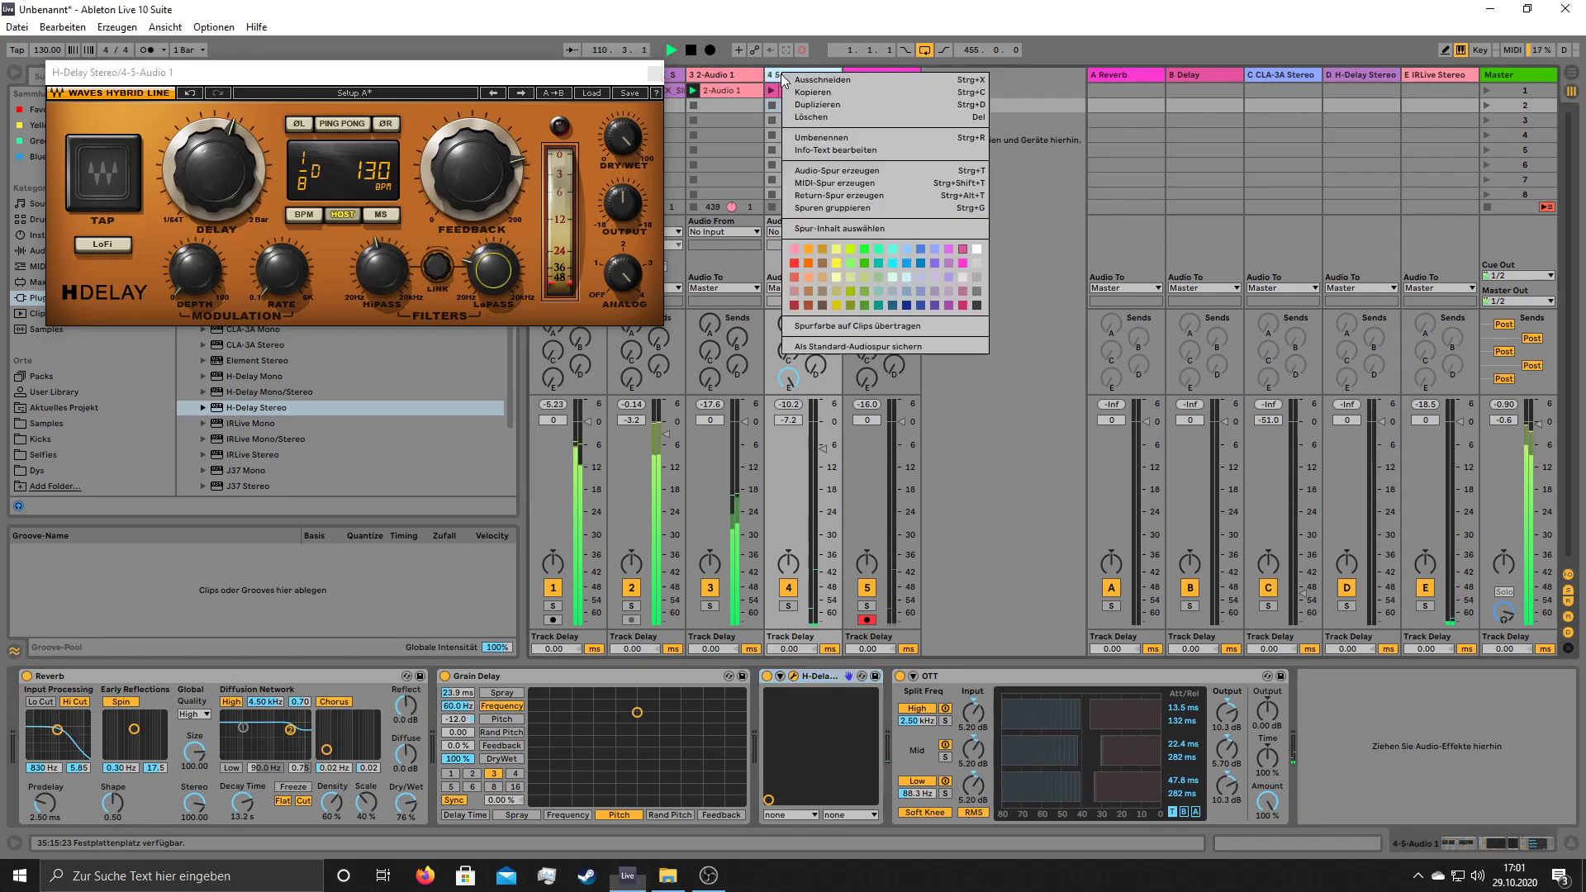
left_click(800, 117)
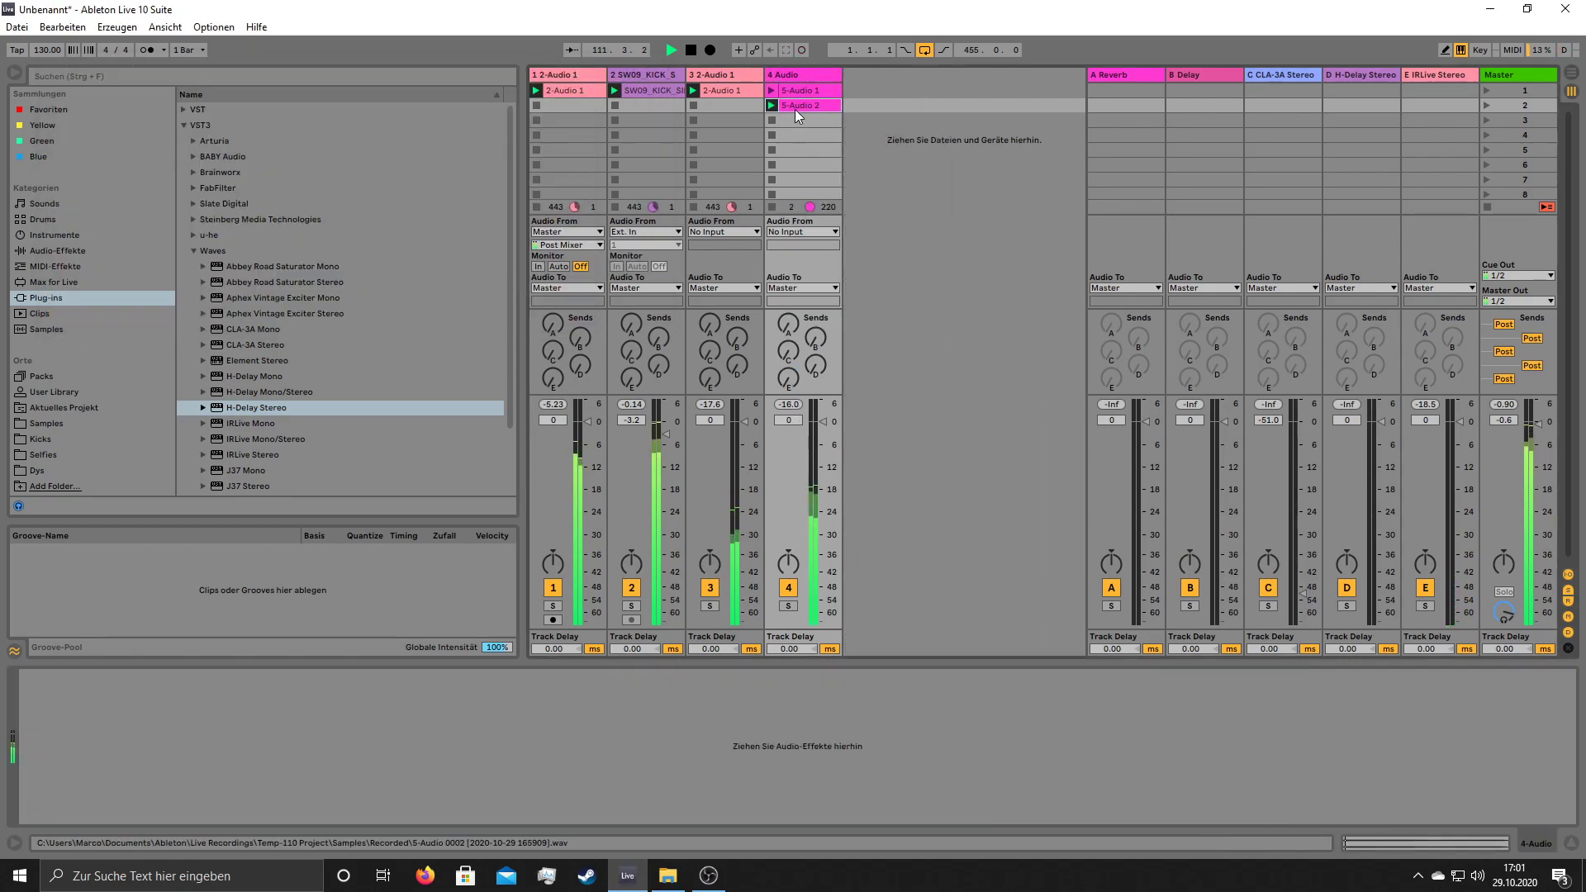
left_click(795, 109)
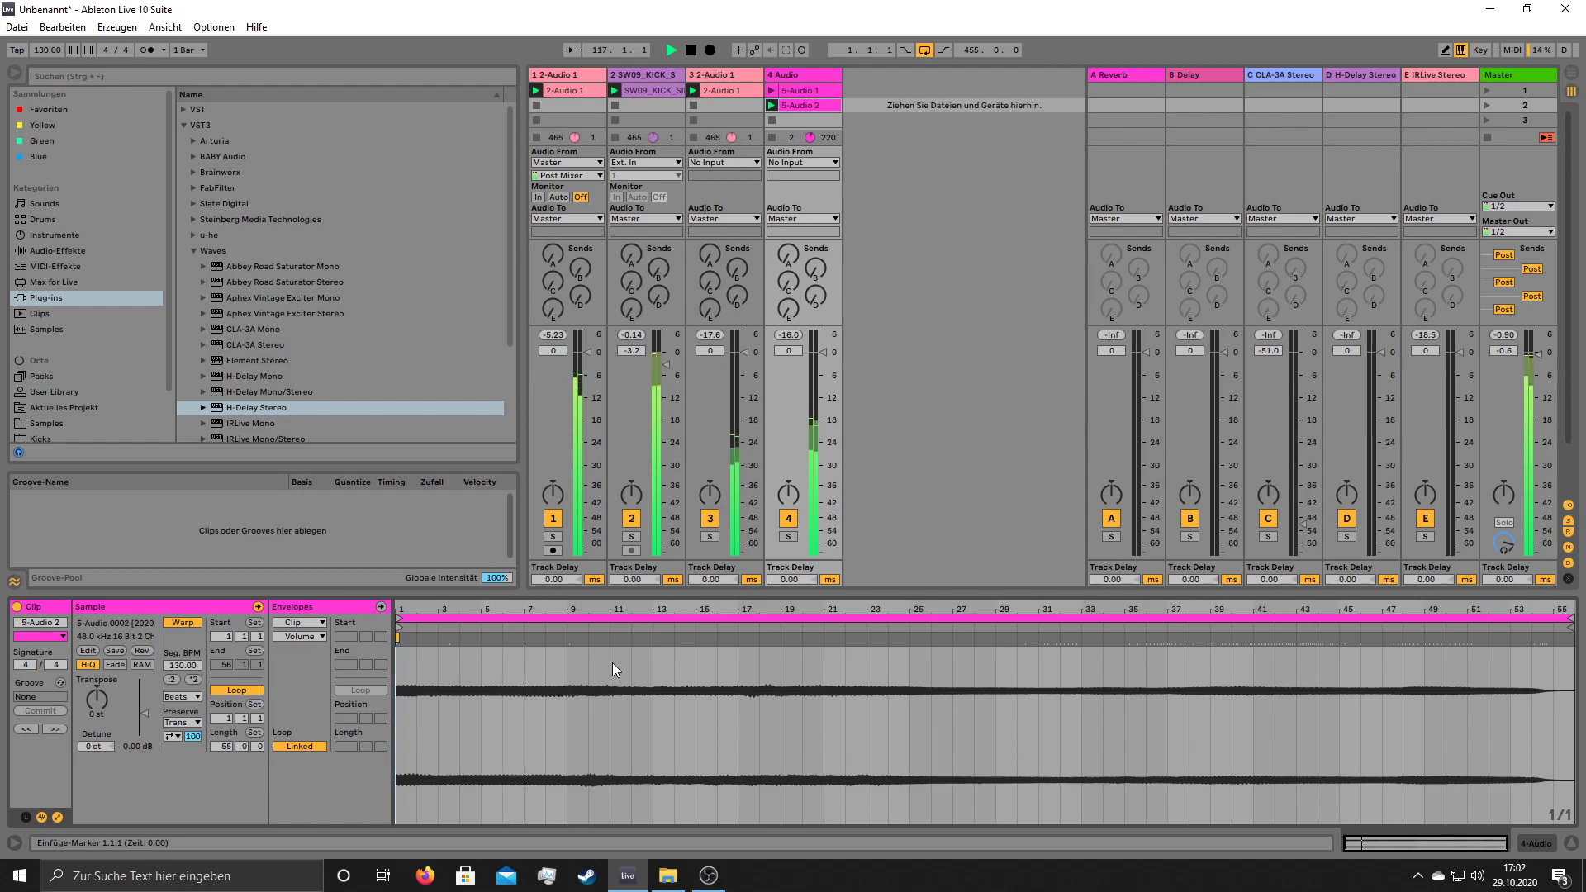
- Add LFOTool_x64 to the resampled track, raise the start point of its volume curve and close the plug-in window
left_click(183, 111)
left_click(251, 347)
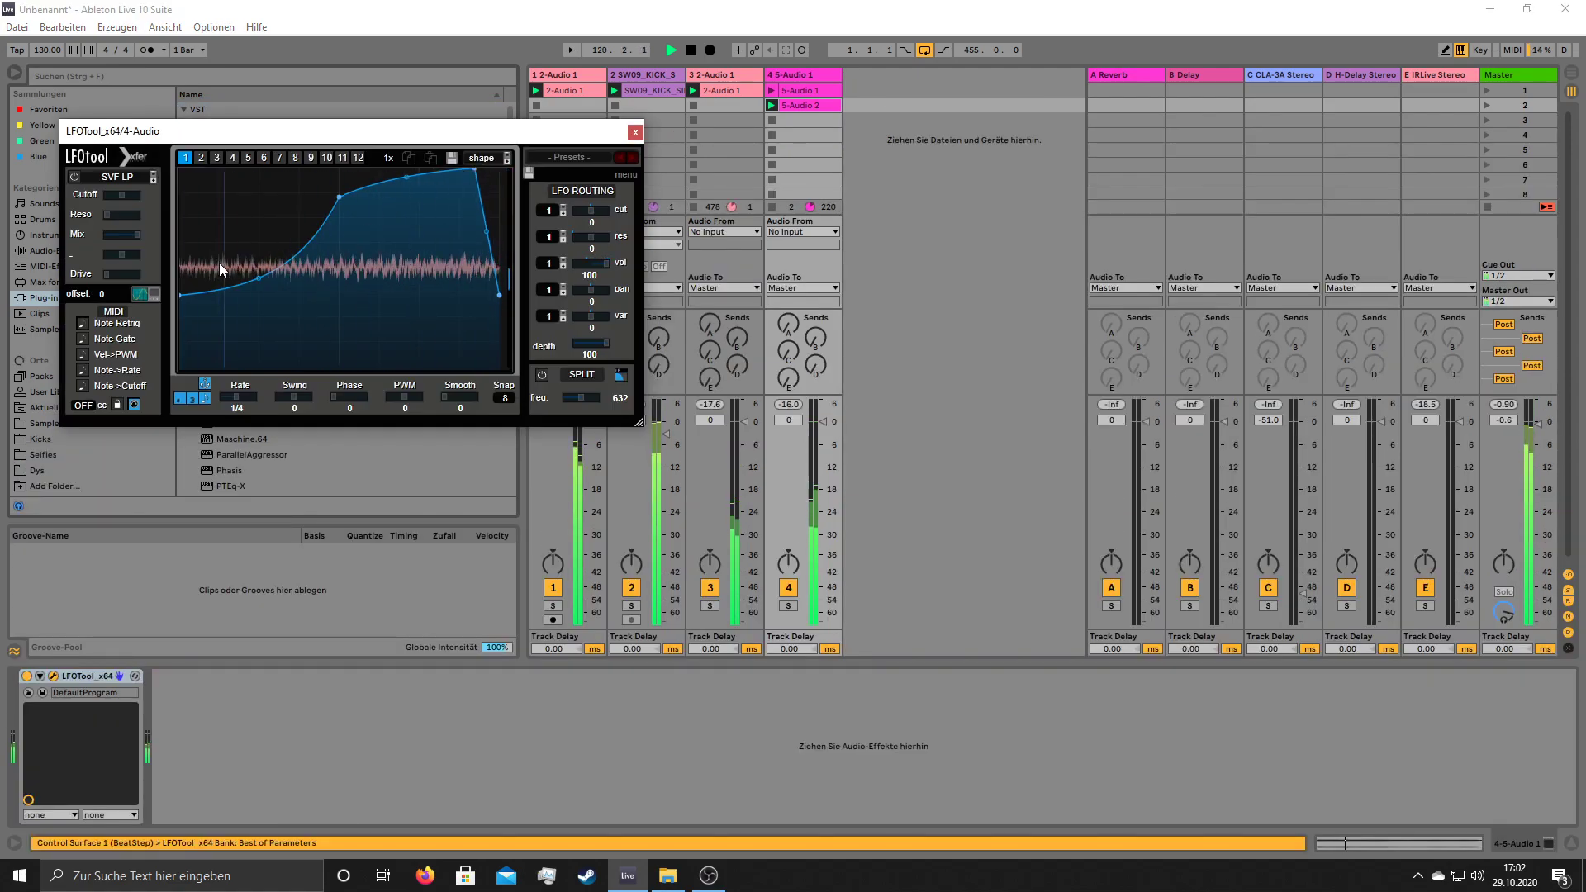
left_click_drag(180, 294, 167, 252)
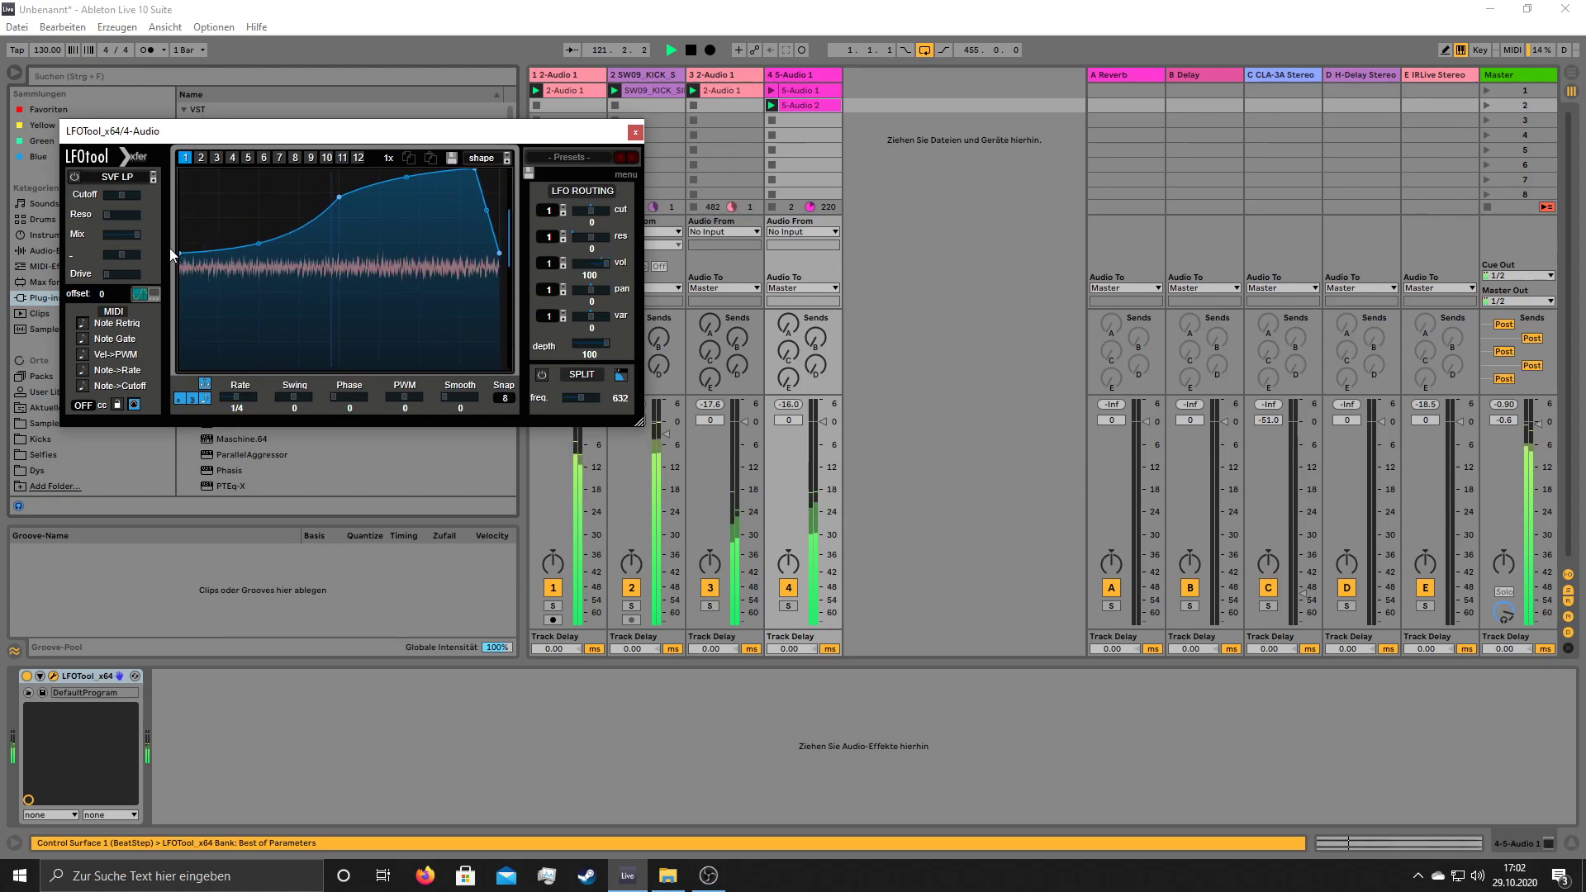
left_click(635, 132)
- Add EQ Eight to the resampled vocal track, turn its second band into a low cut at 310 Hz, and raise the send to IRLive Stereo
left_click(821, 105)
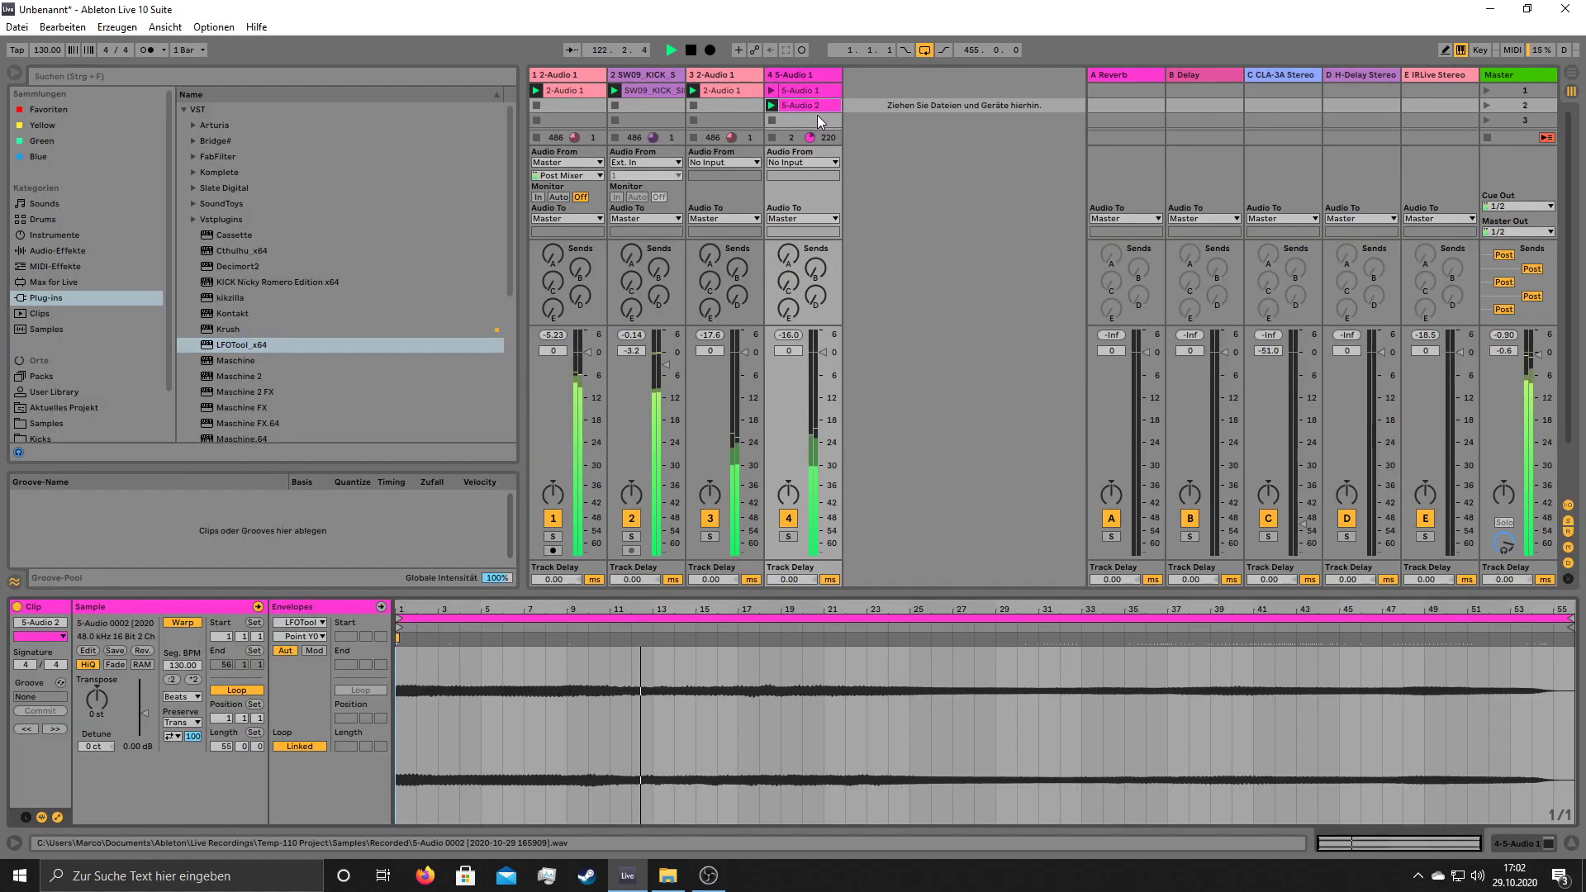
left_click(113, 250)
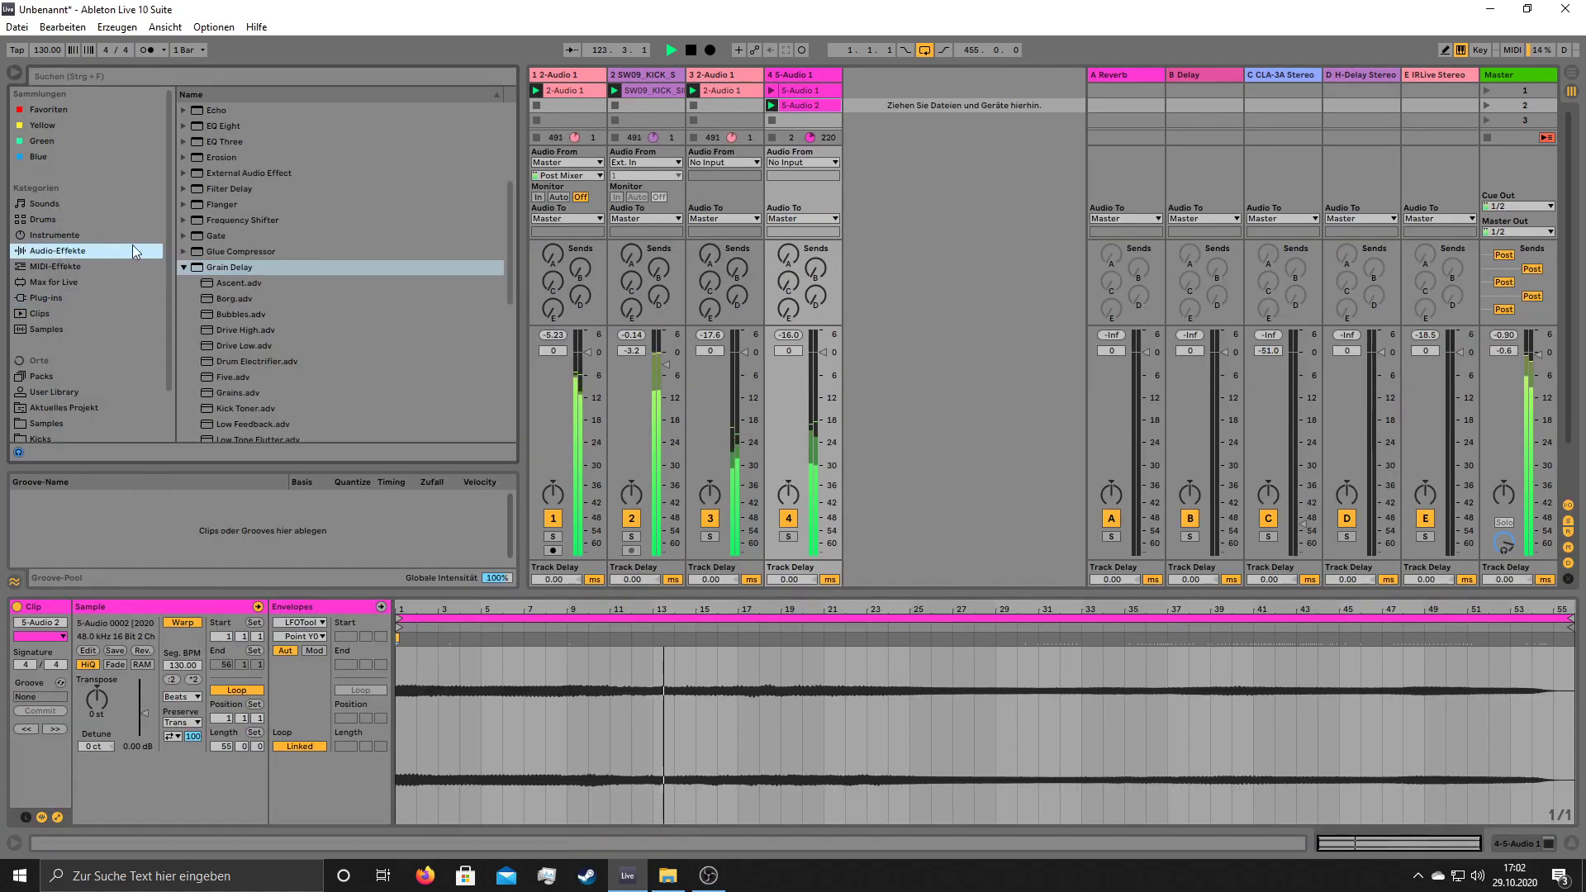
left_click(183, 268)
scroll(238, 215, "up", 1)
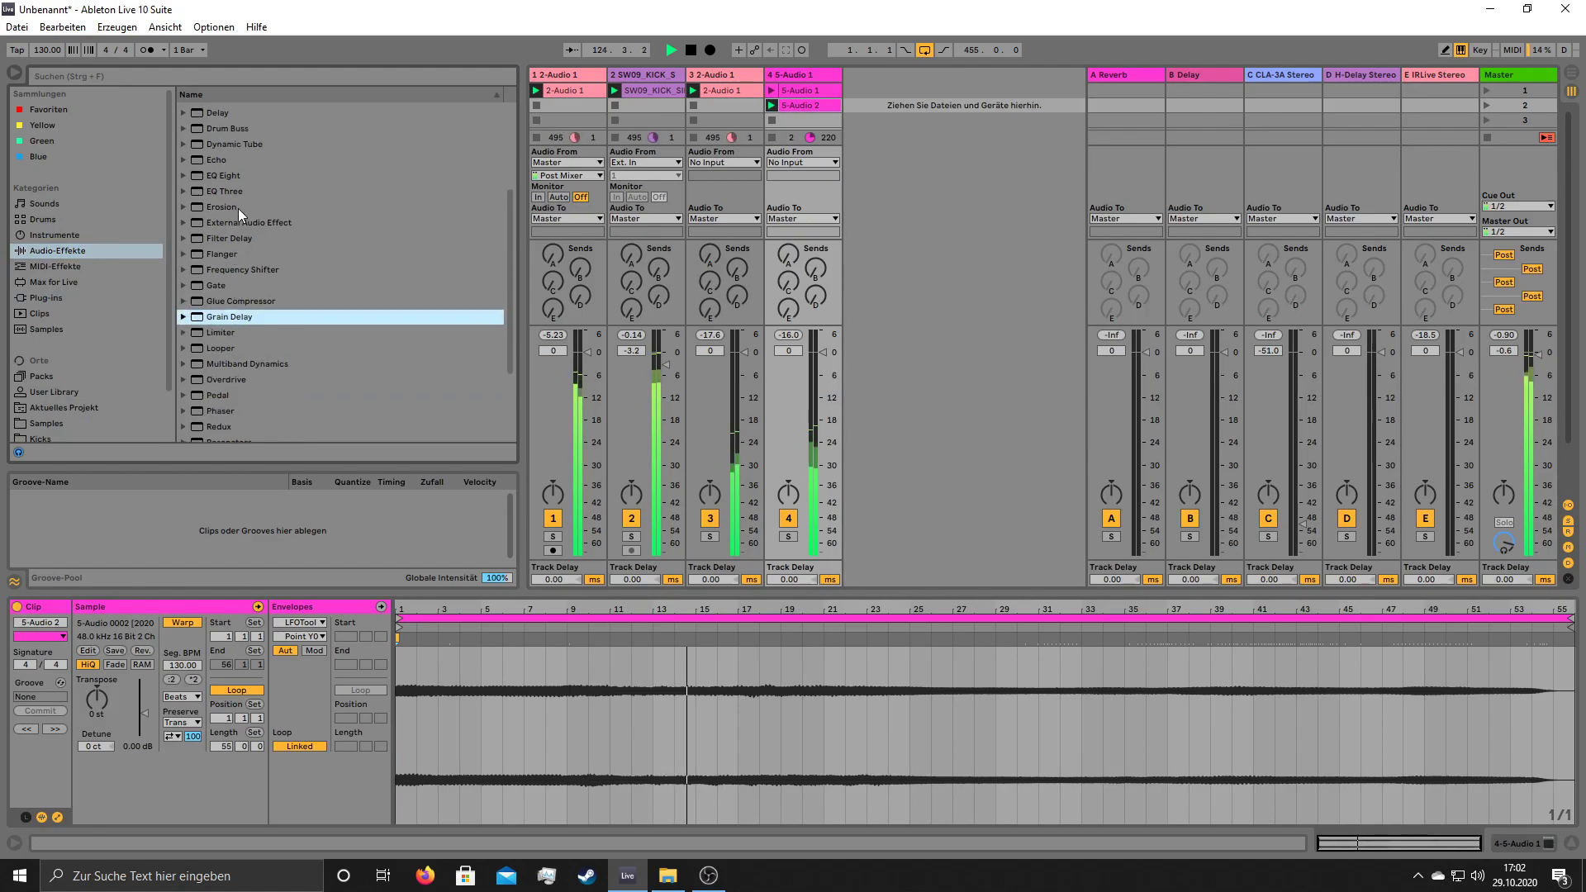
double_click(222, 175)
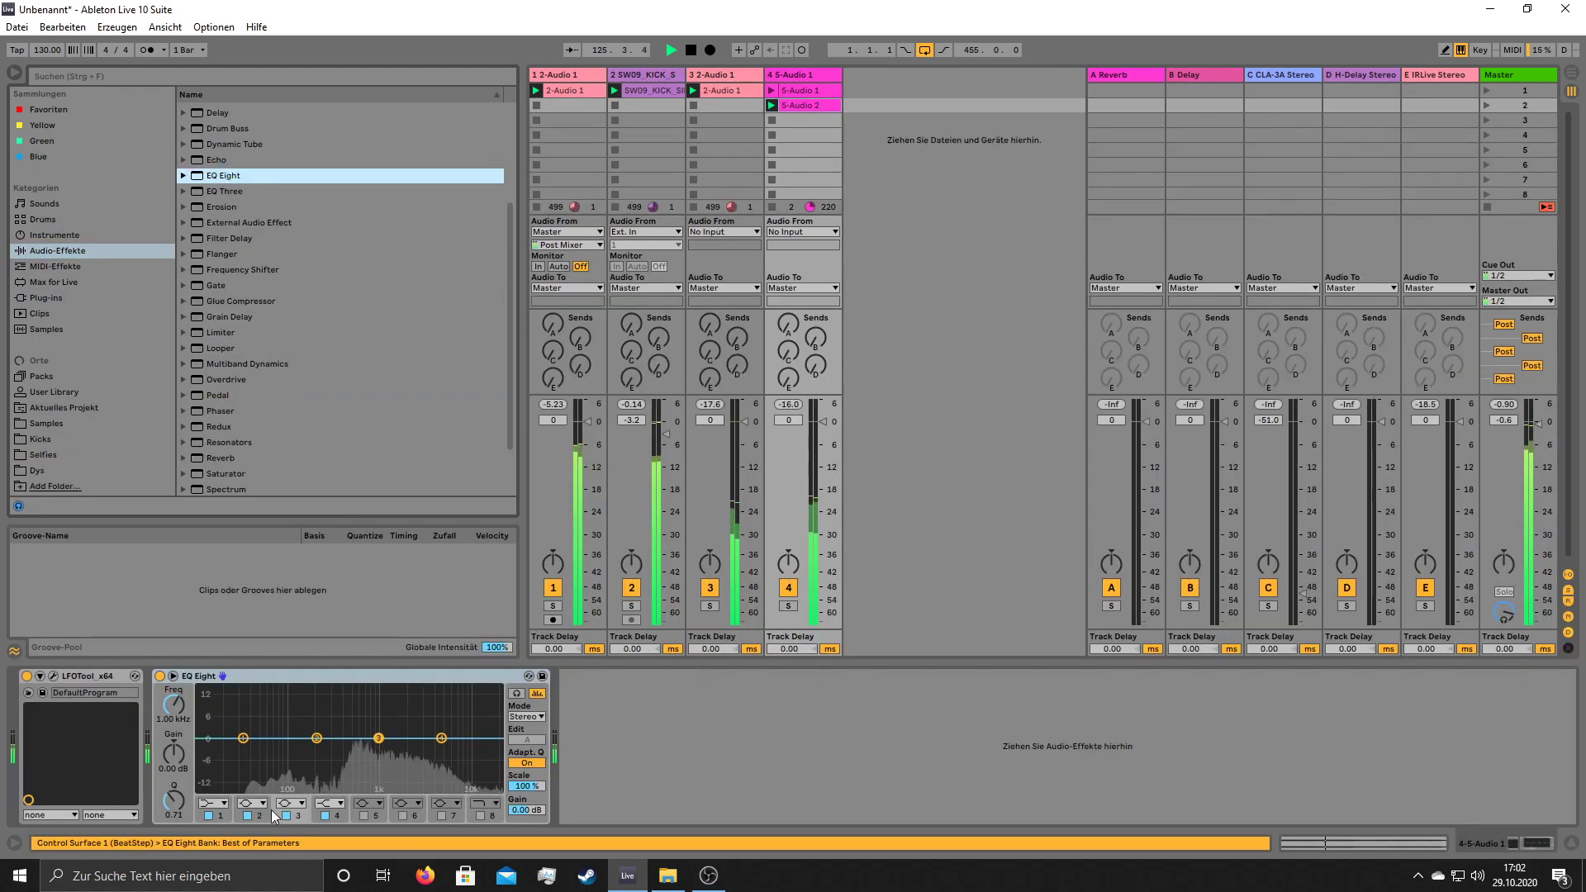
left_click(253, 803)
left_click(253, 718)
left_click_drag(317, 749, 332, 773)
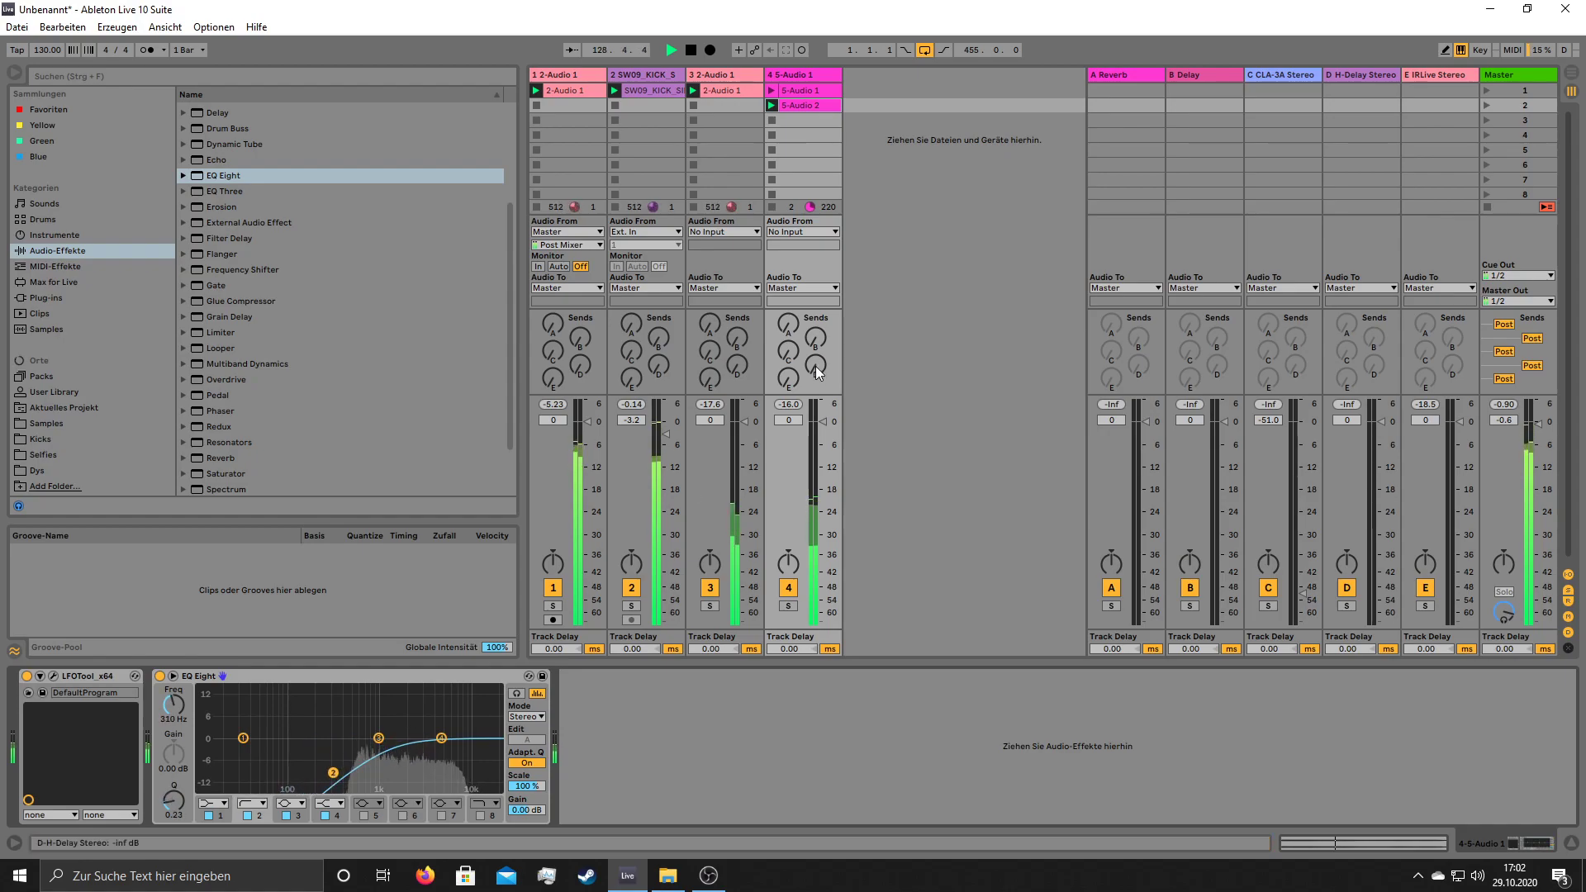
left_click_drag(786, 380, 777, 342)
- Move LFOTool_x64 behind EQ Eight and add Auto Pan at the end of the chain
left_click_drag(36, 679, 692, 700)
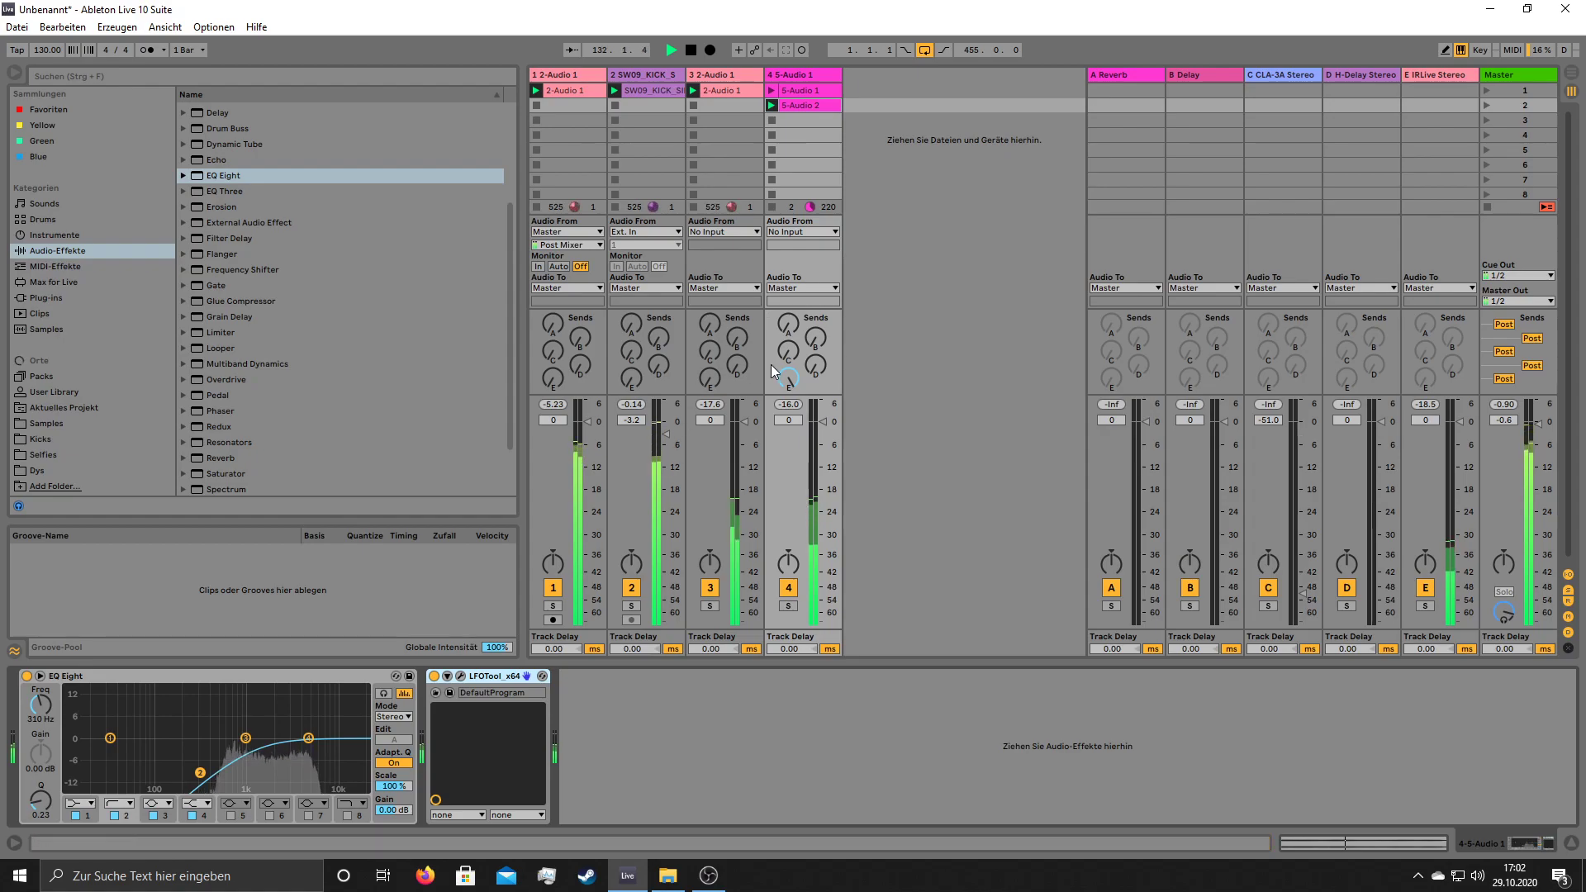
scroll(325, 201, "up", 5)
scroll(314, 175, "up", 1)
left_click_drag(230, 152, 580, 769)
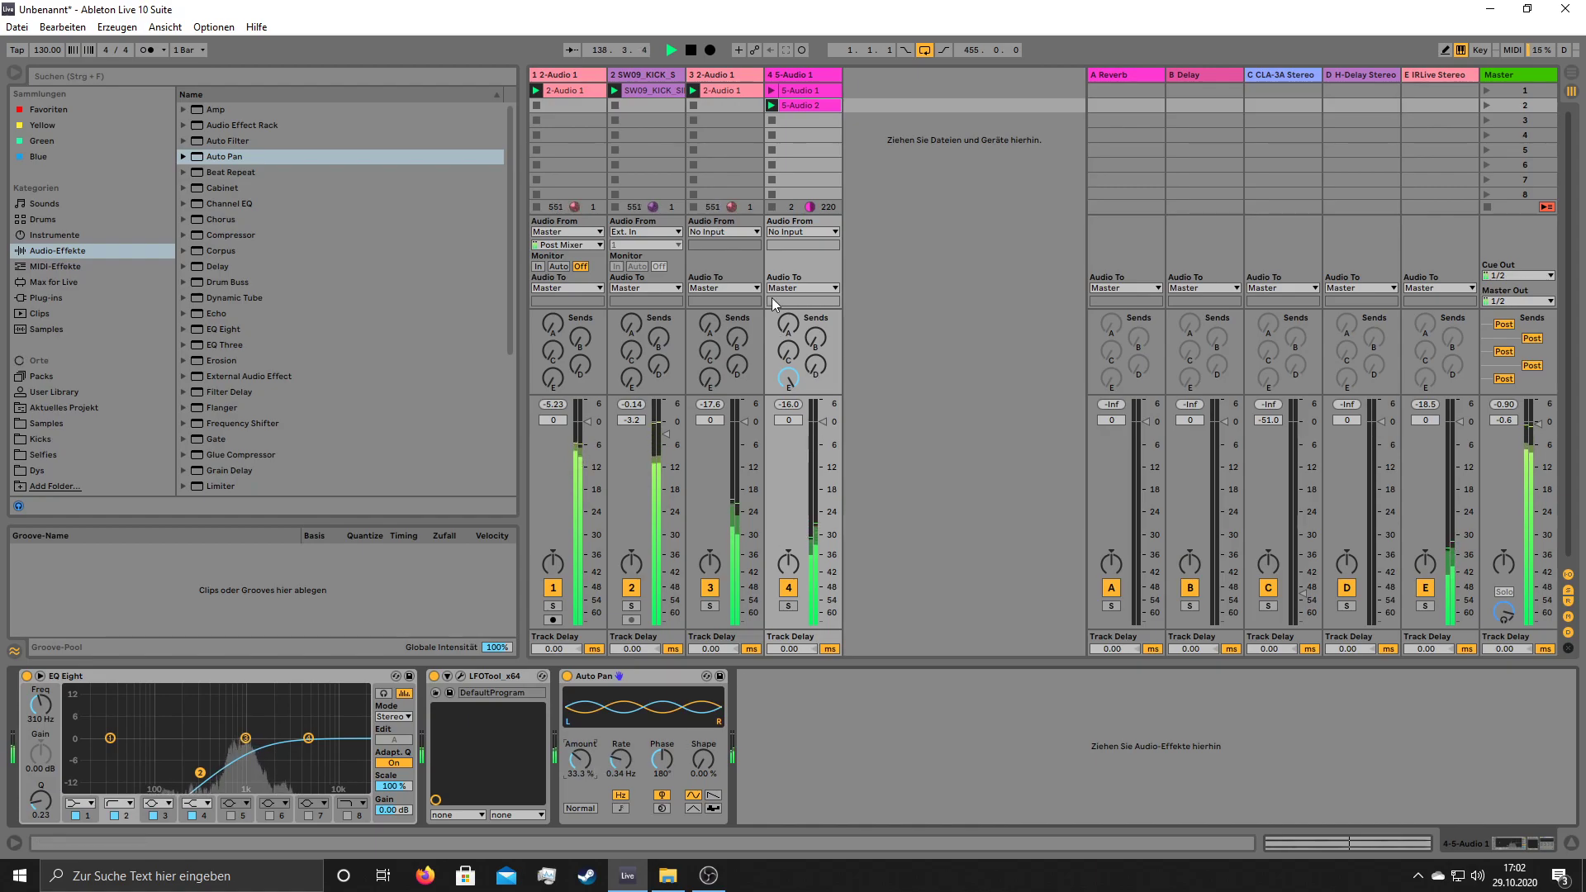
- Put clip 5-Audio 1 on a track of its own and loop its first two bars
left_click_drag(796, 87, 840, 92)
left_click(868, 89)
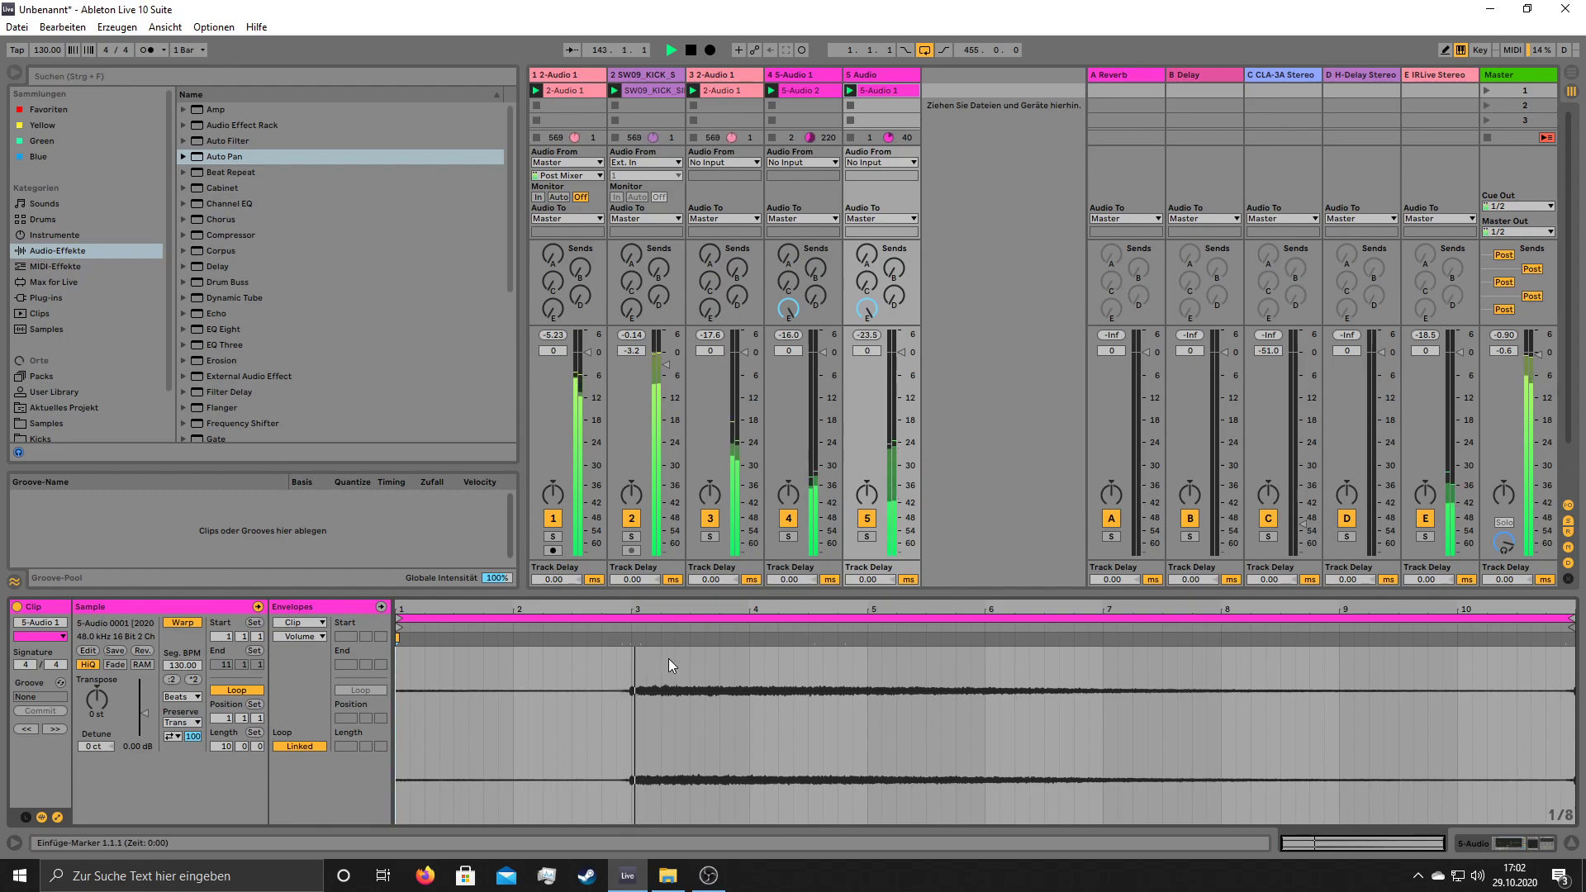
left_click_drag(627, 702, 383, 709)
key("ctrl+l")
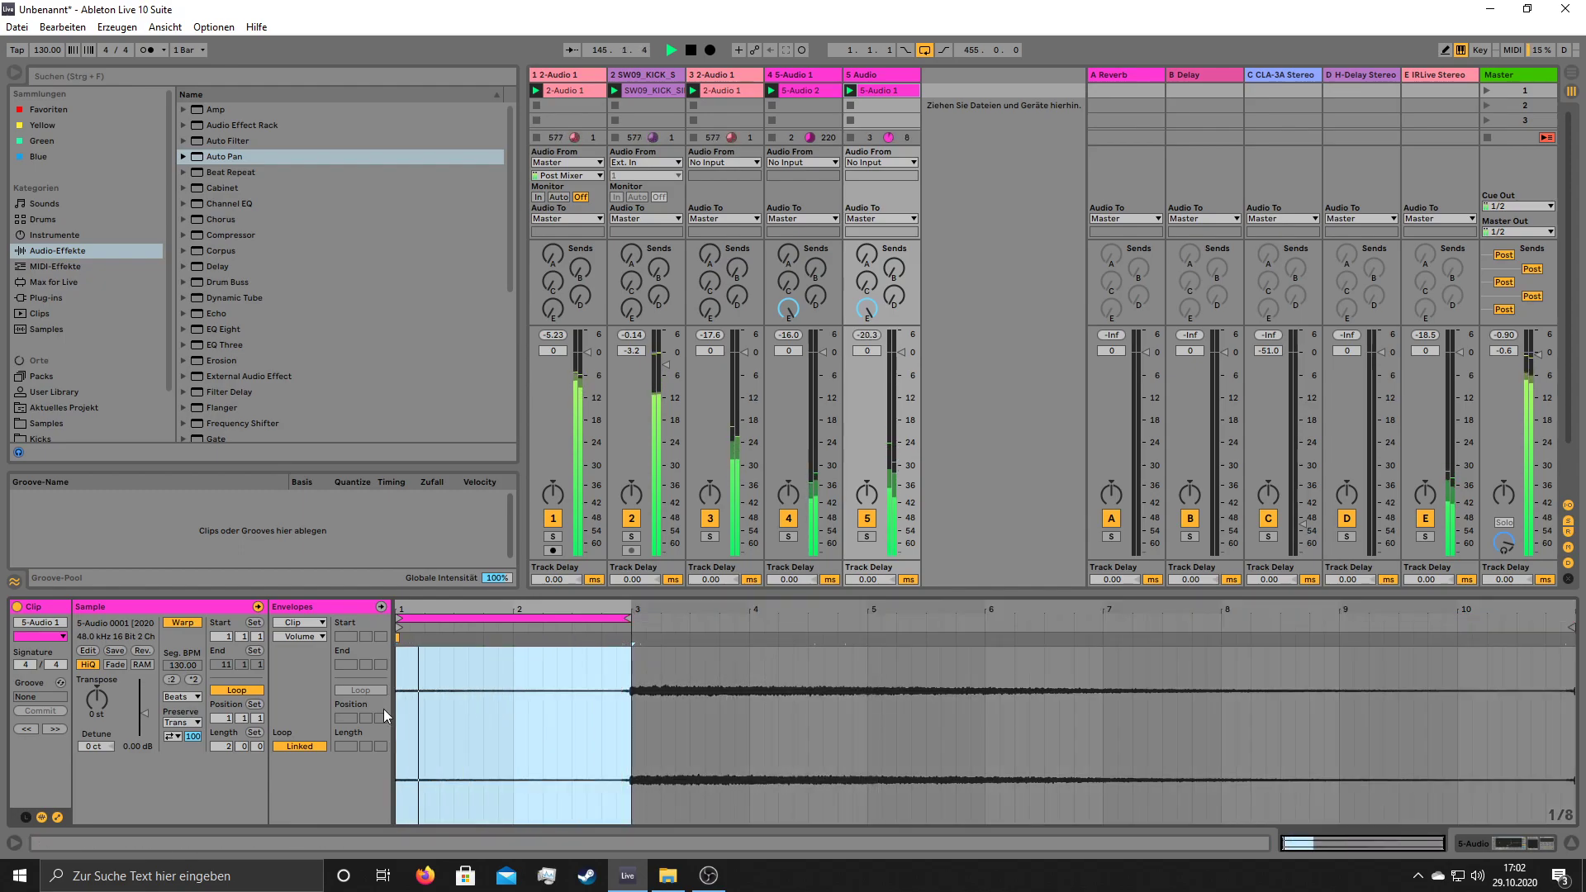
- Raise the clip's gain to 14.7 dB and crop its sample to the looped two bars
left_click_drag(142, 712, 142, 691)
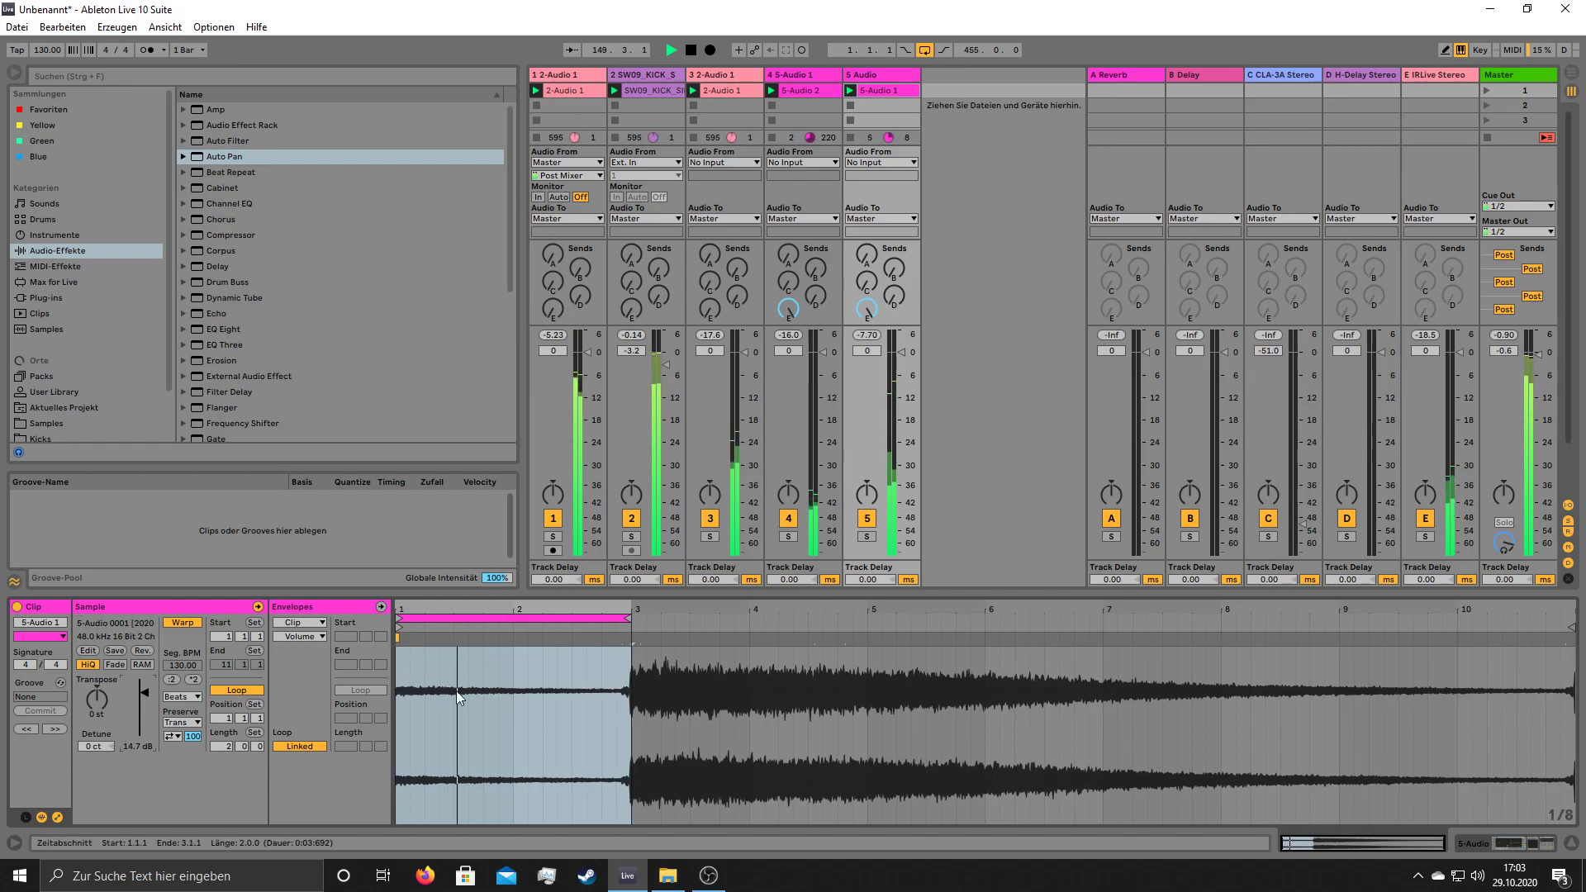
right_click(479, 681)
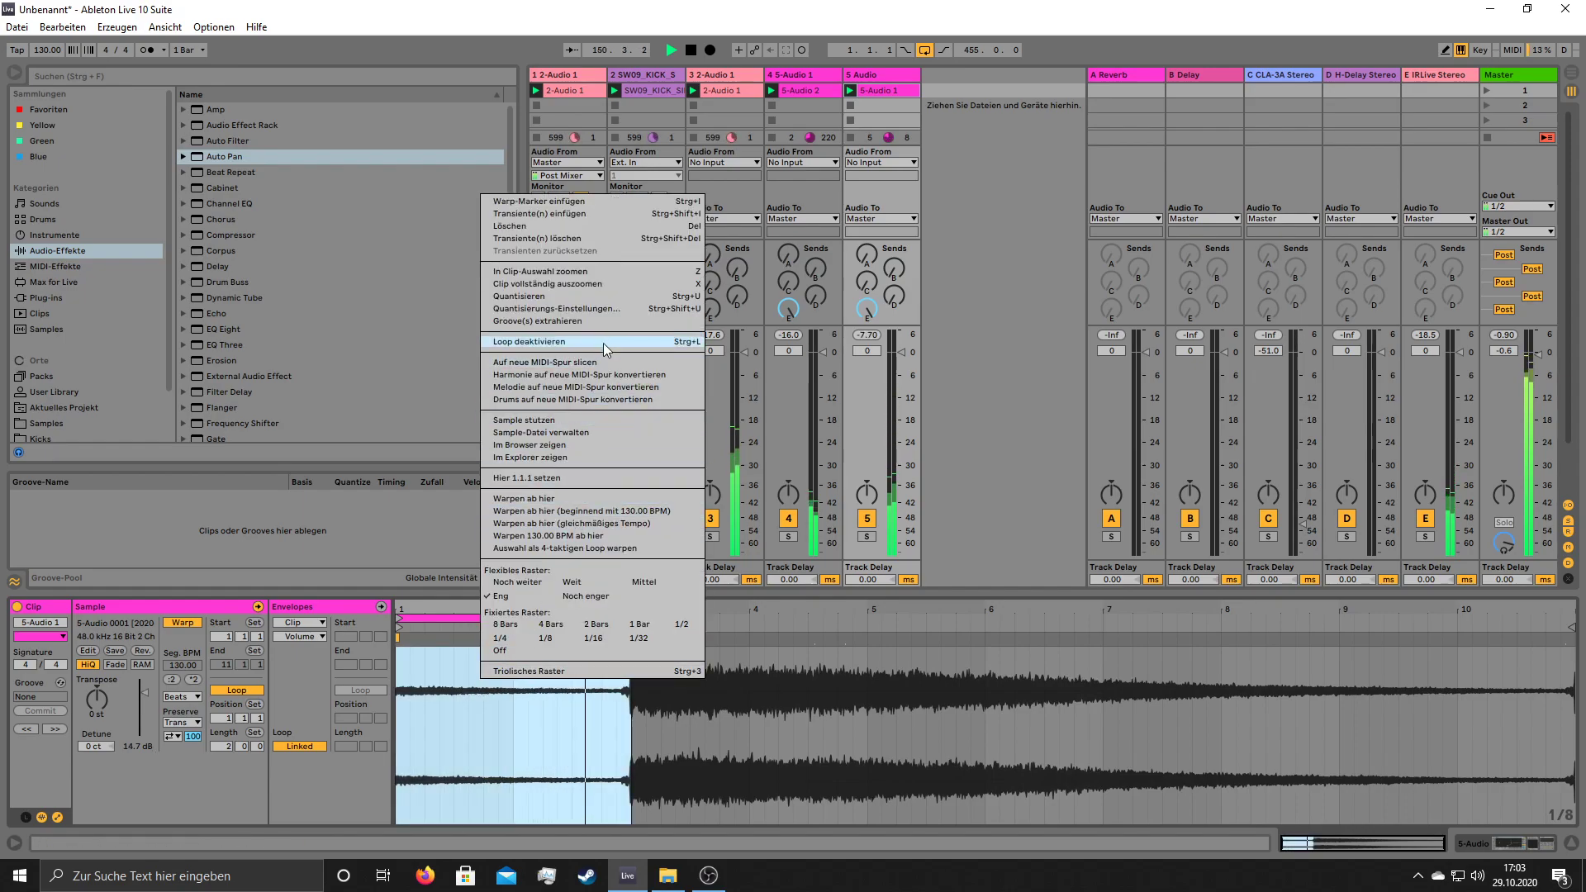
left_click(588, 418)
left_click(748, 466)
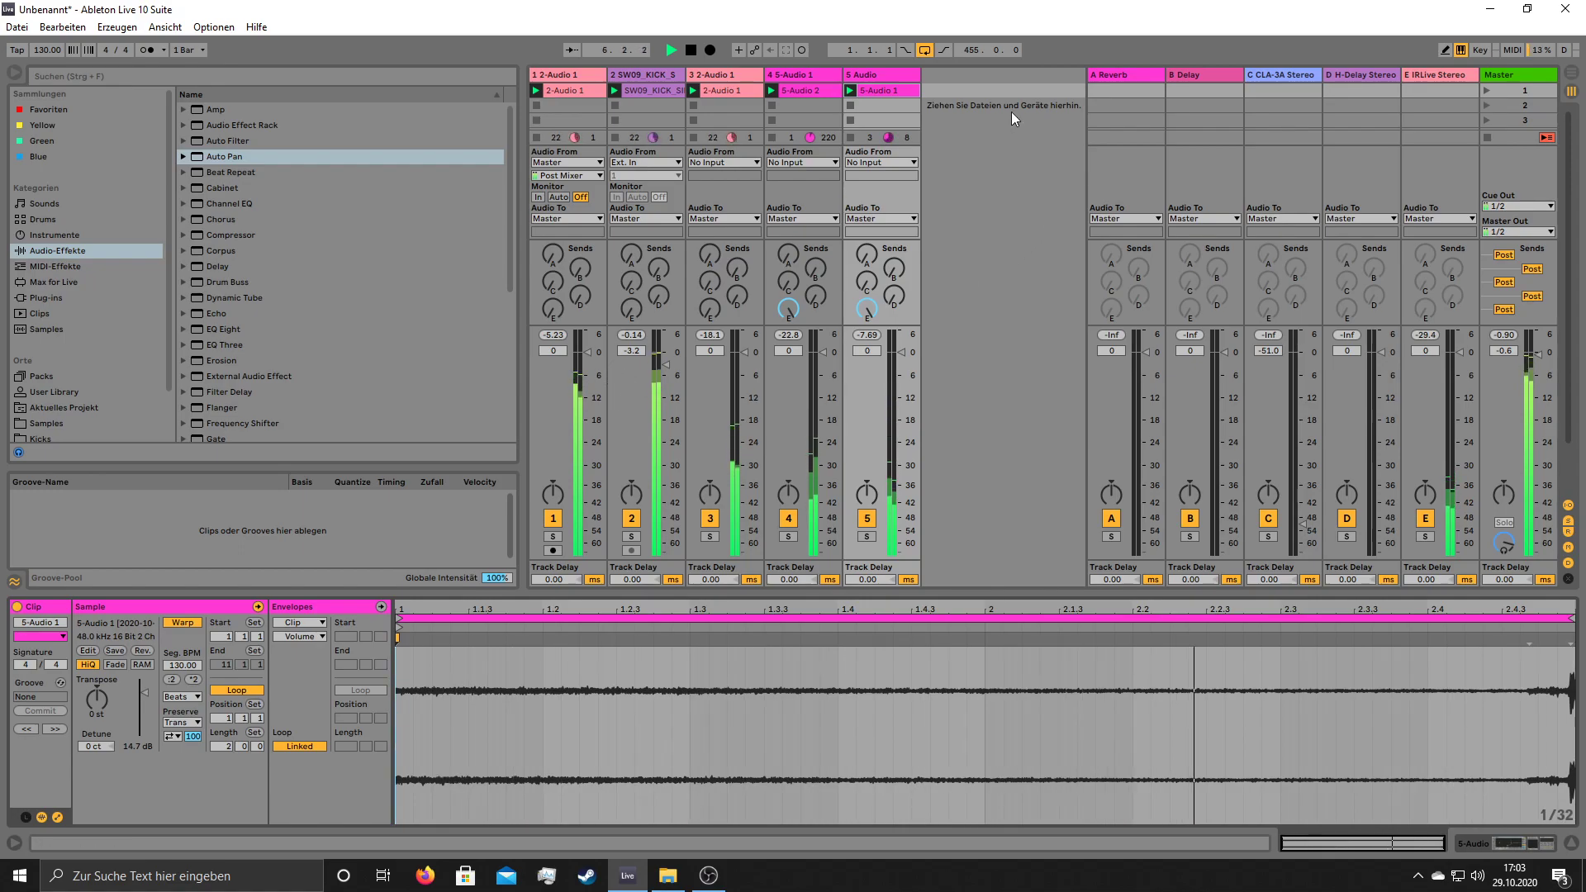
- Insert a new audio track, arm it and record a clip with 5-Audio as its input
right_click(968, 94)
key("Escape")
left_click(986, 99)
left_click(940, 550)
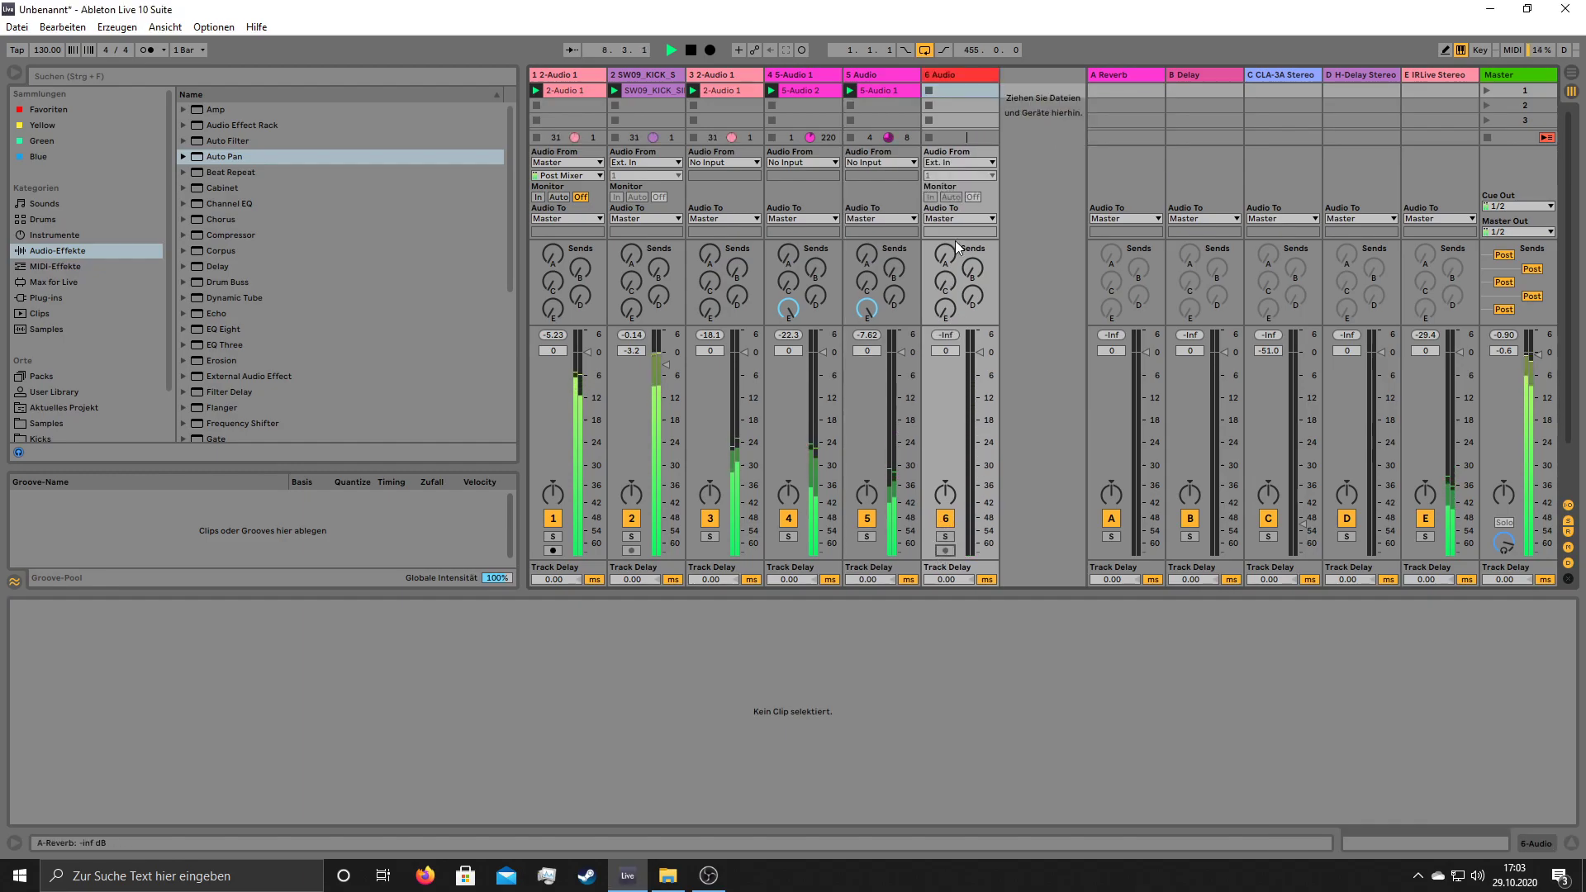
left_click(962, 162)
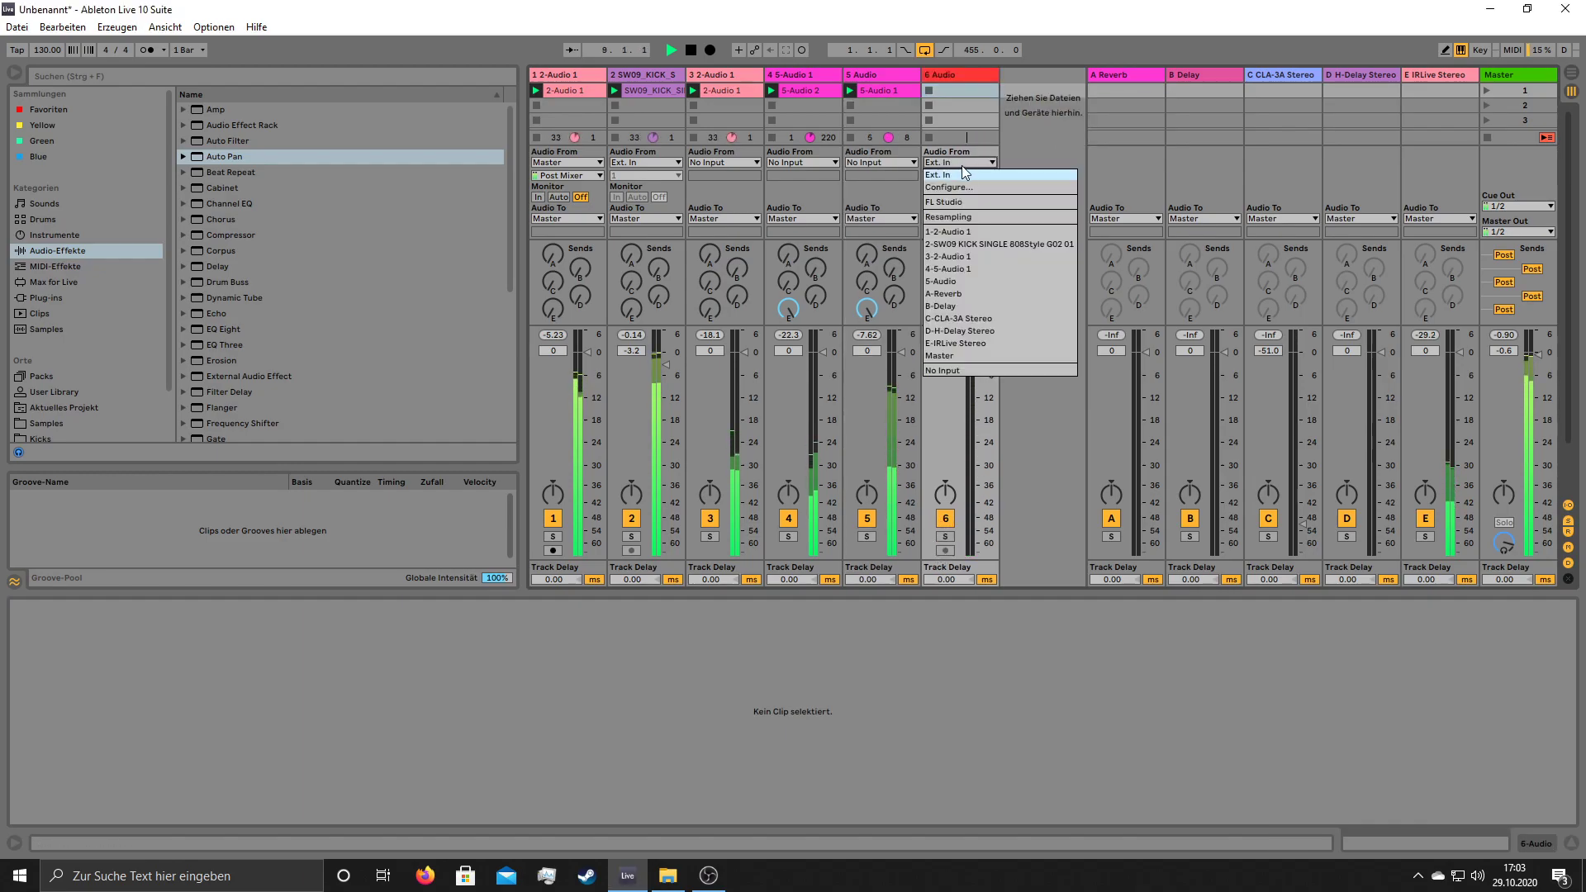
left_click(964, 281)
left_click(942, 550)
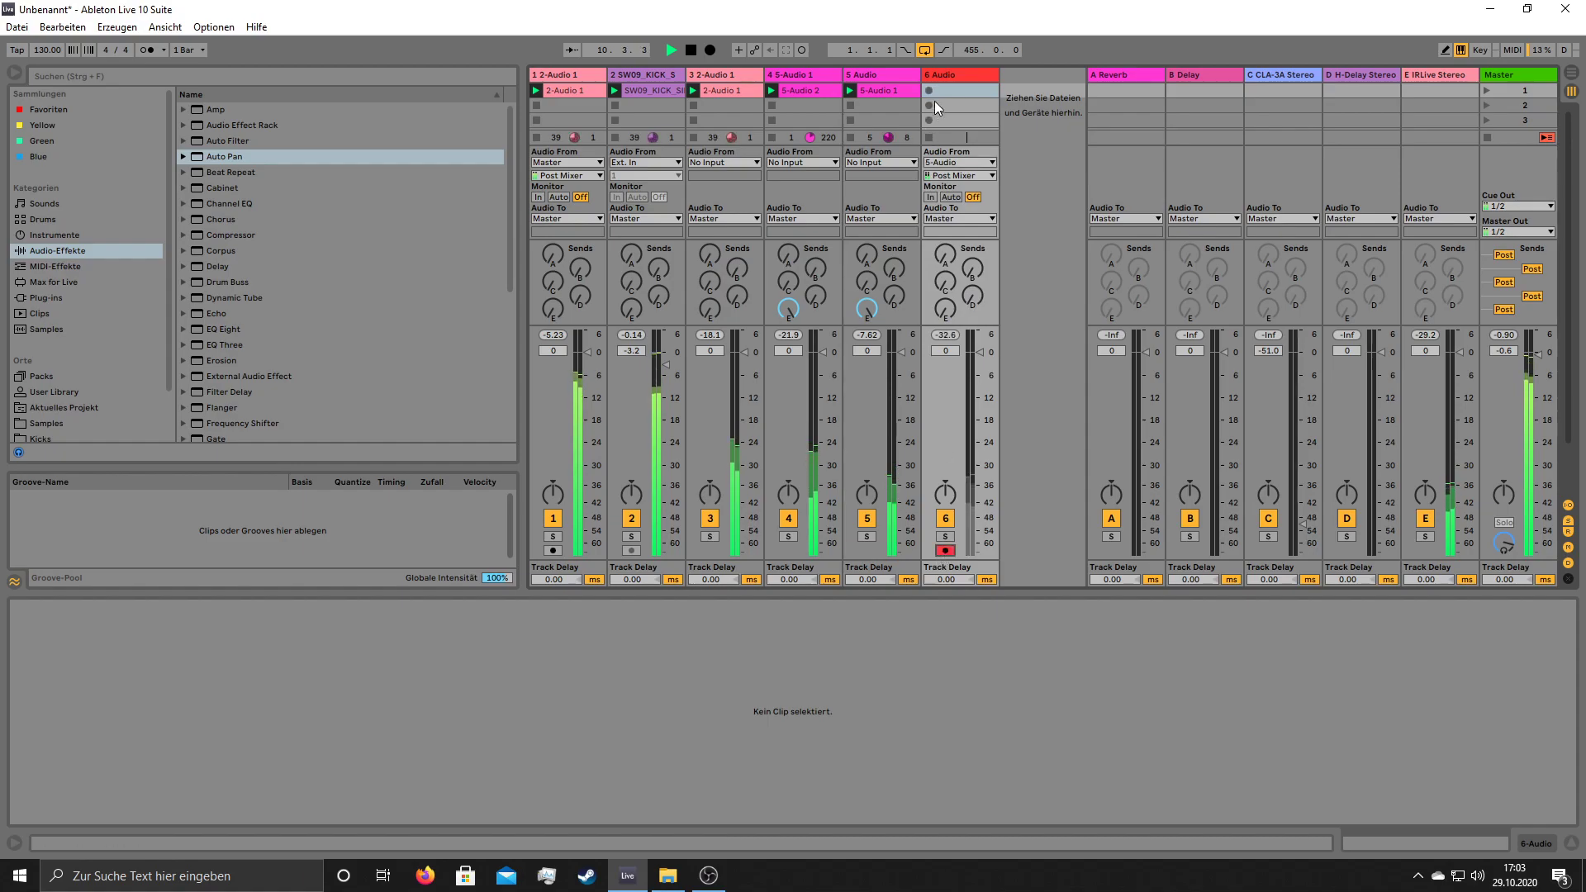
left_click(960, 162)
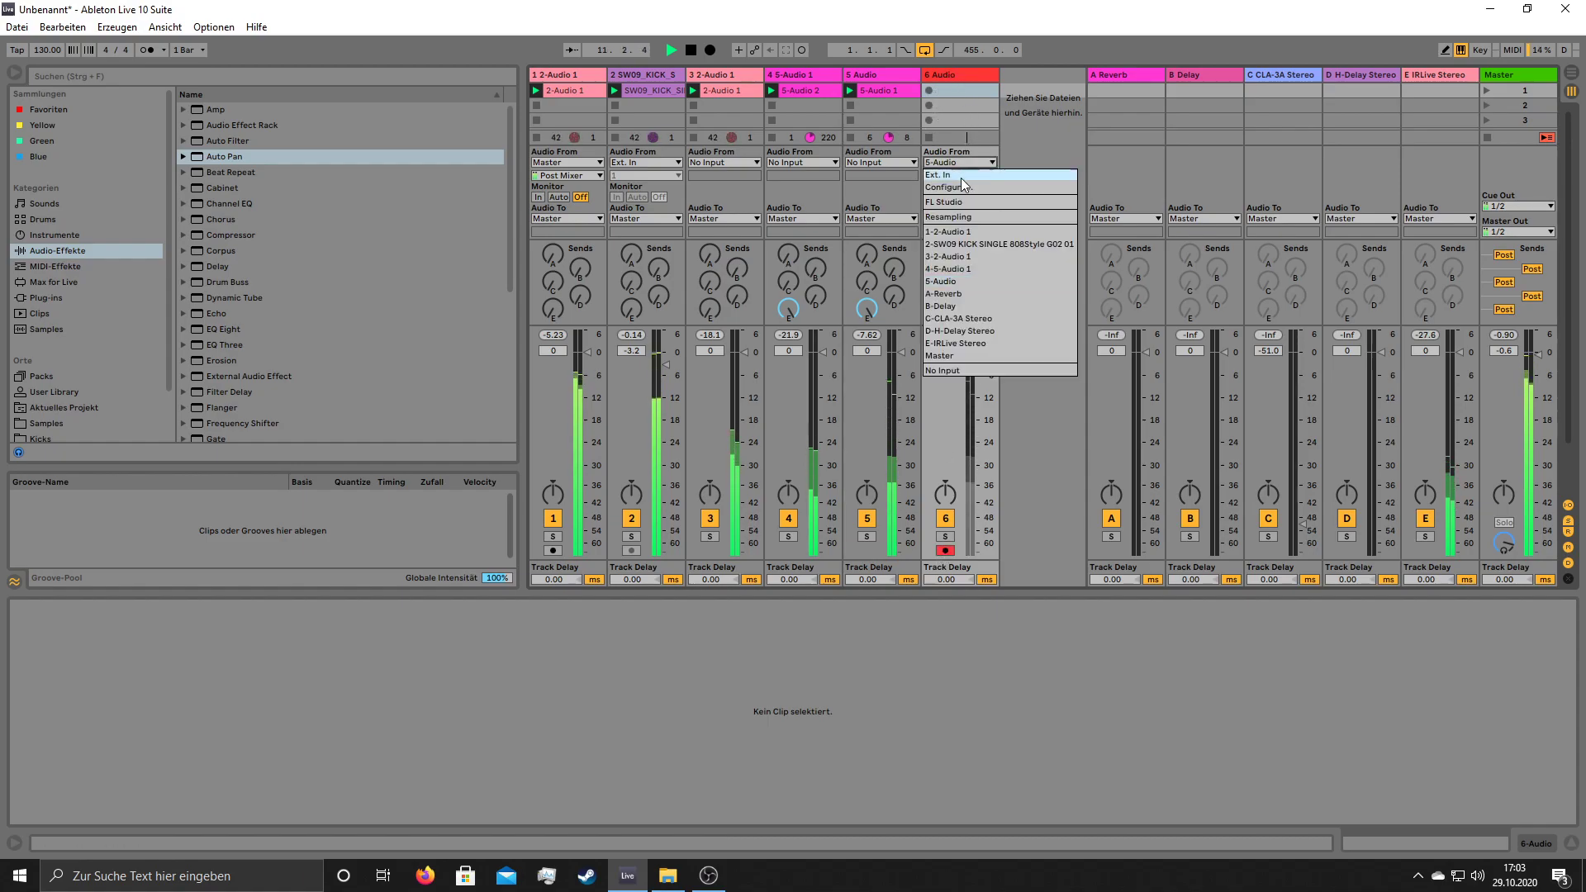
left_click(963, 280)
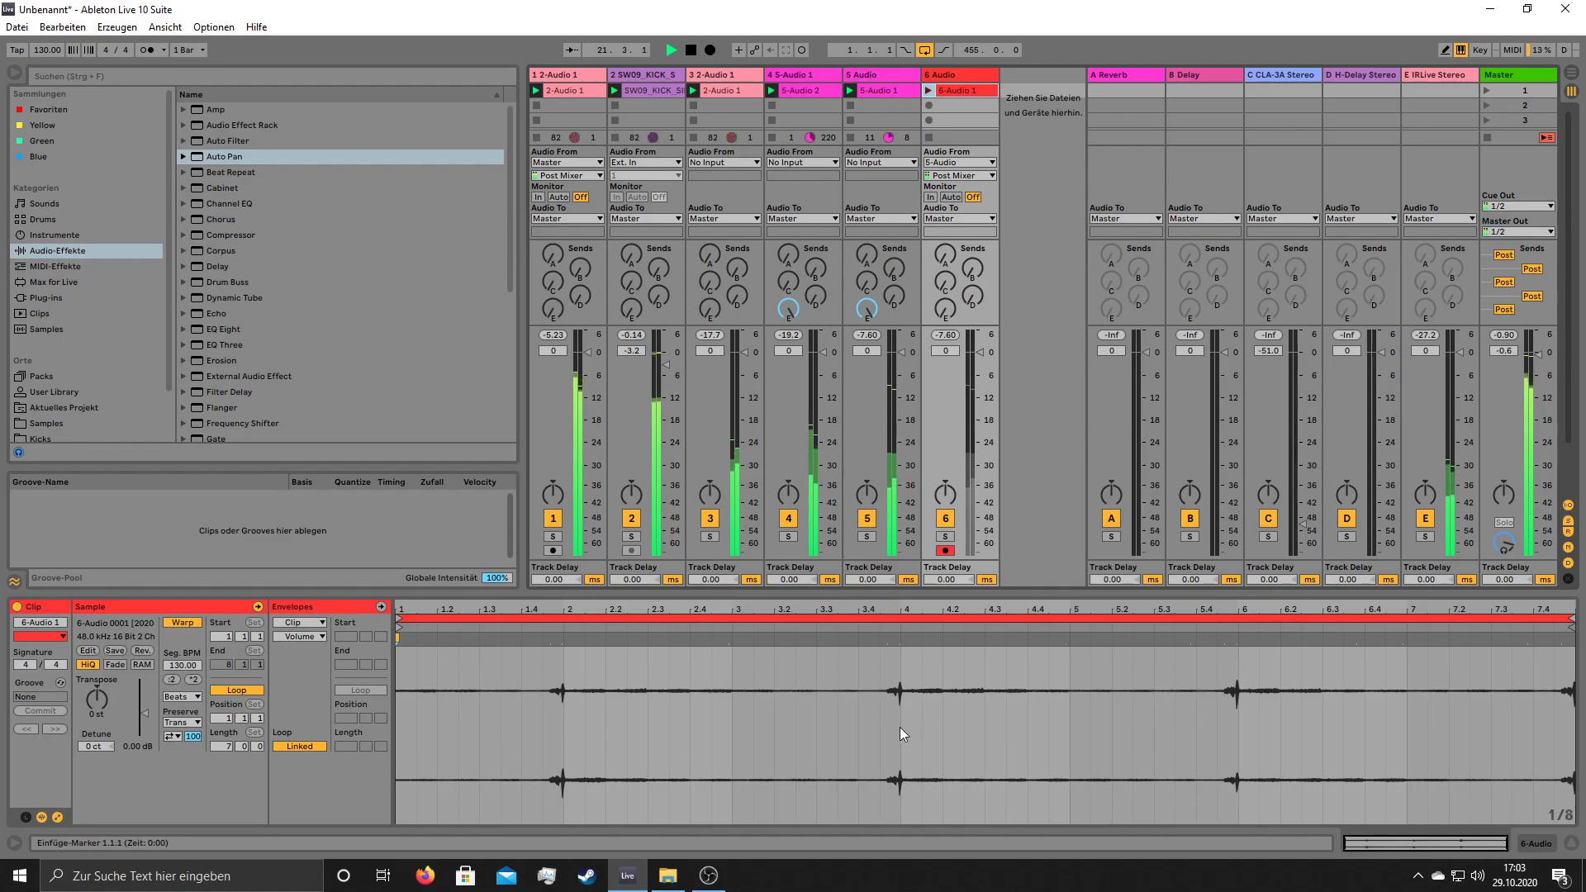
- Loop two bars of the newly recorded clip, from 3.4.3 to 5.4.3
left_click_drag(879, 706, 1216, 709)
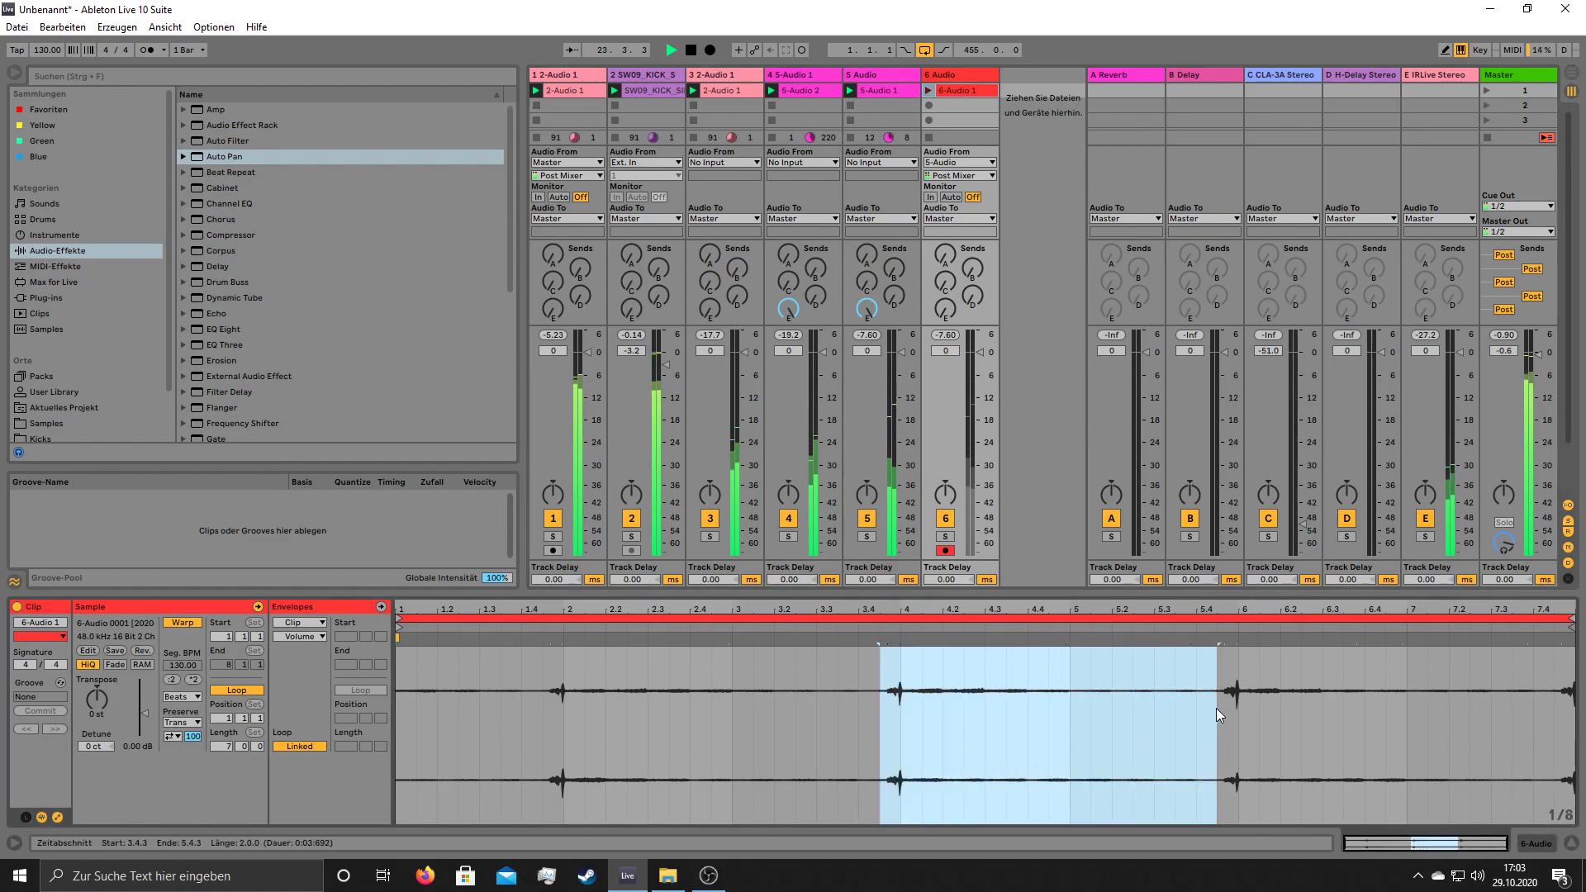
key("ctrl+l")
right_click(1111, 725)
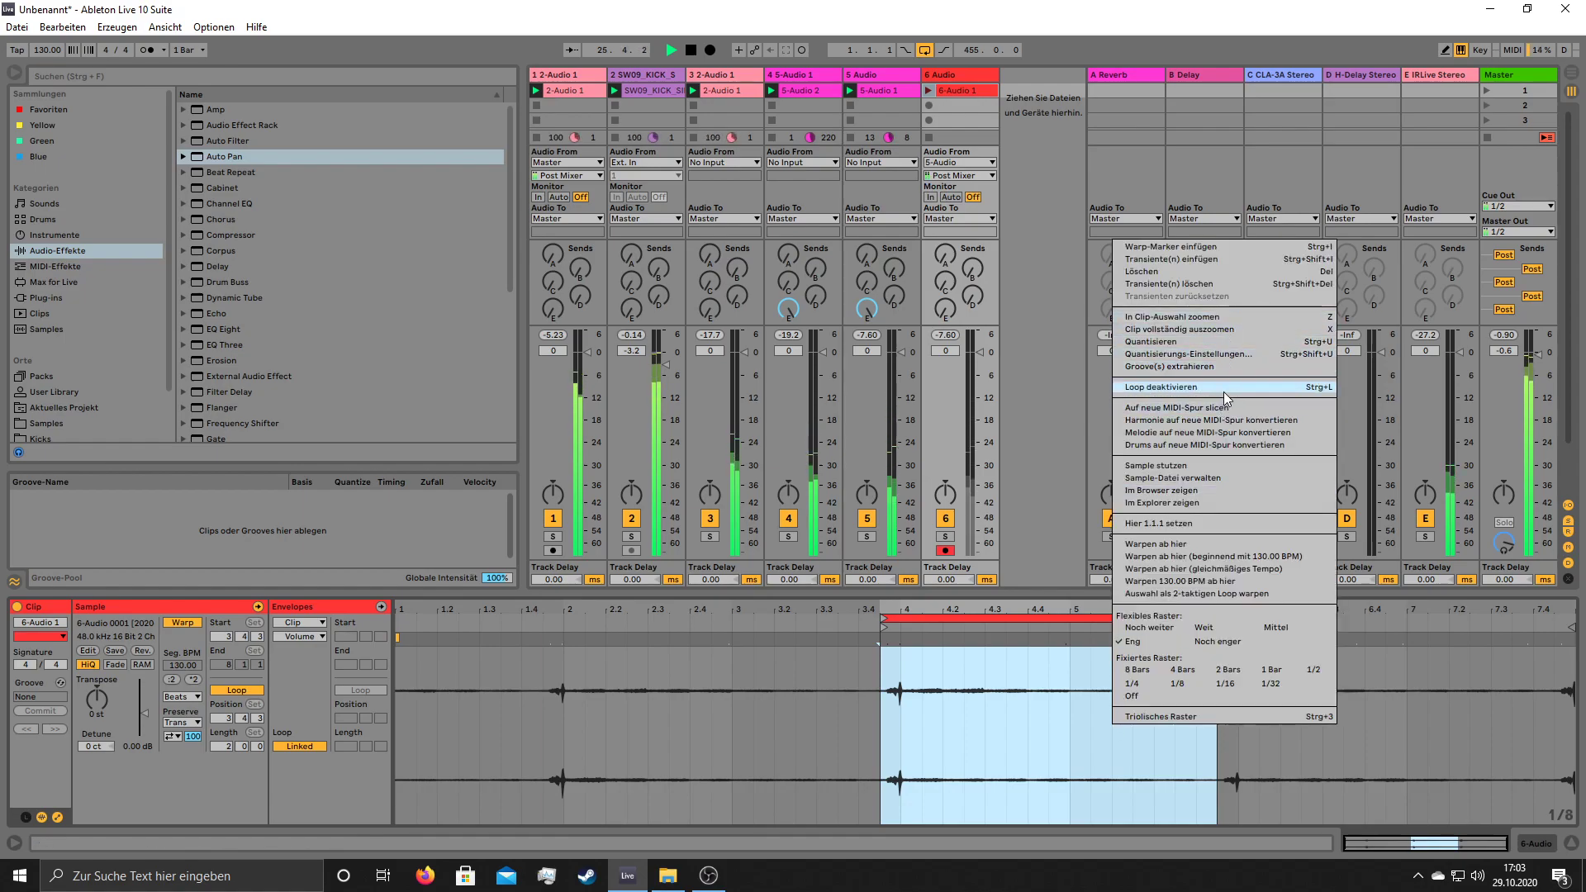
left_click(954, 717)
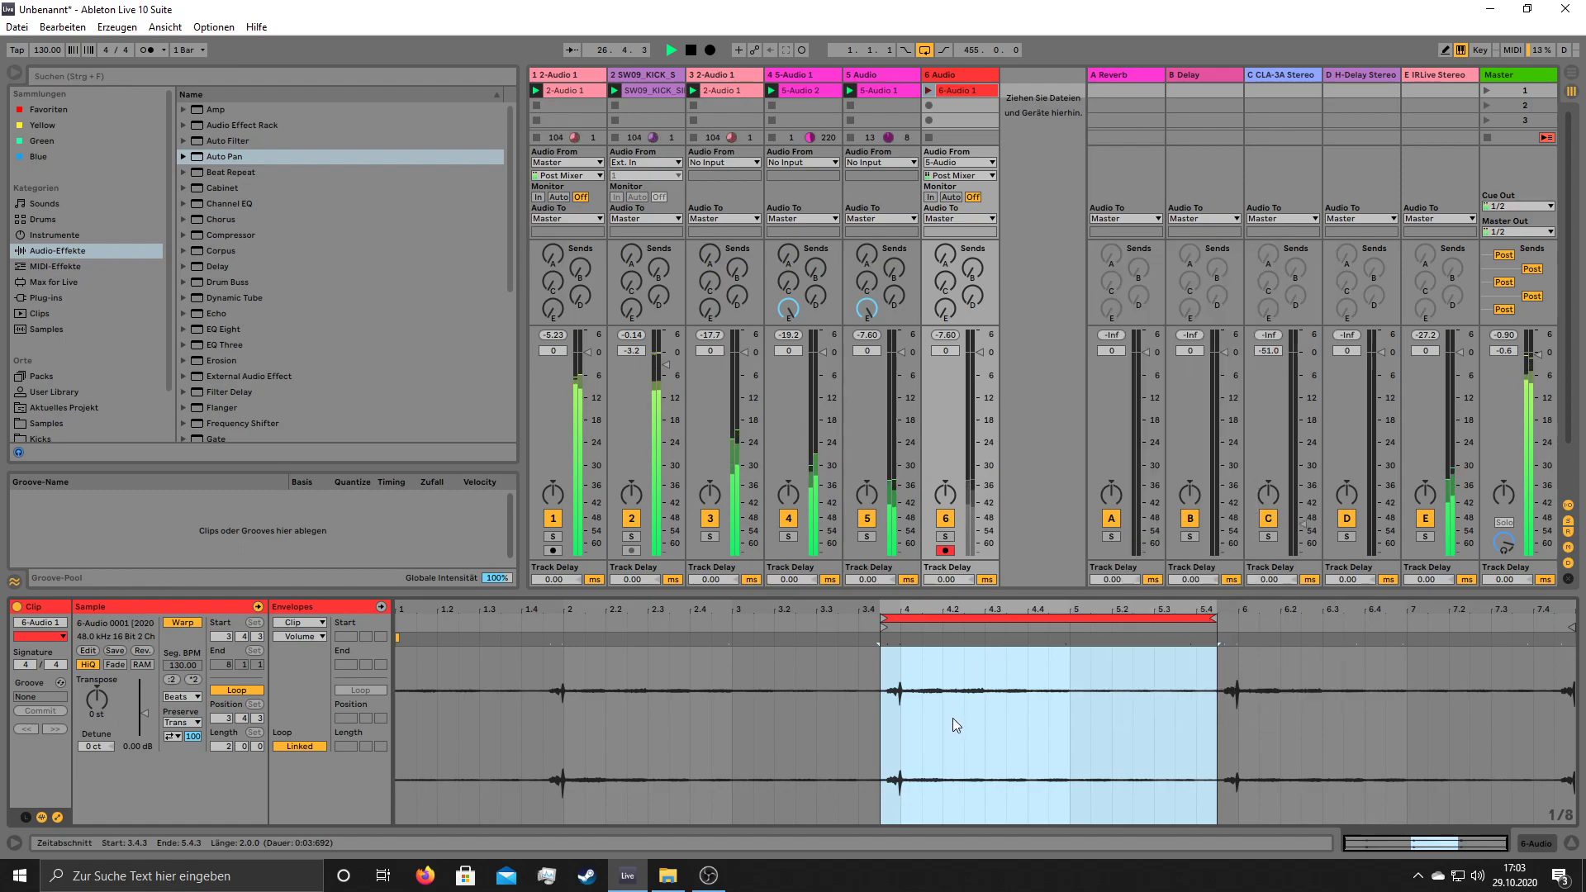
- Shorten the recorded clip's loop to two beats starting at 4.2.1
left_click_drag(943, 717, 984, 715)
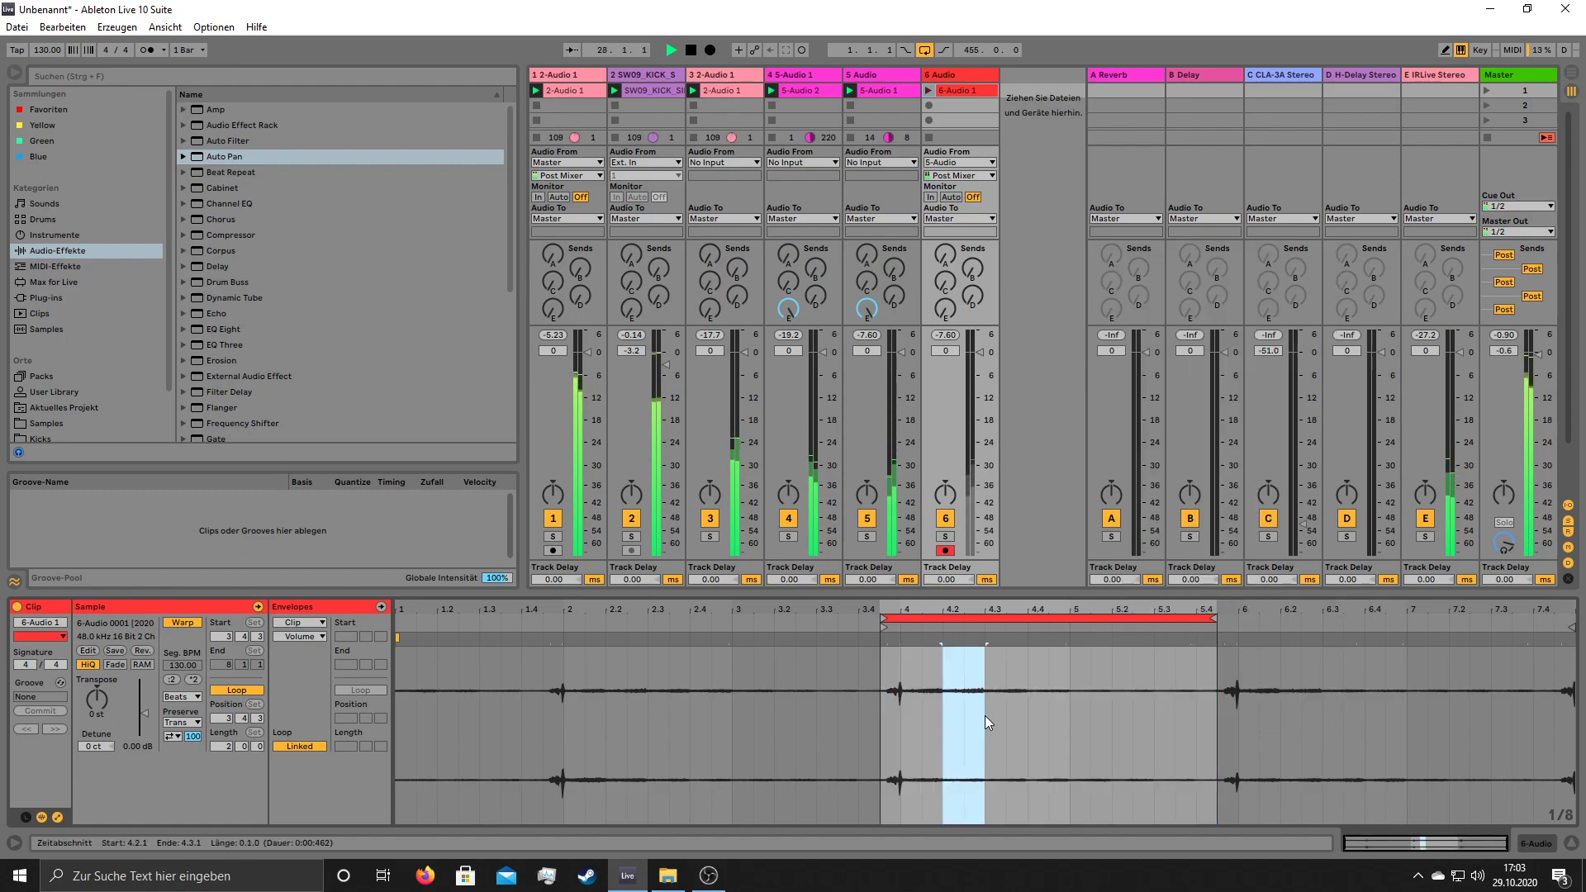
key("ctrl+l")
left_click_drag(982, 618, 1026, 618)
left_click(946, 551)
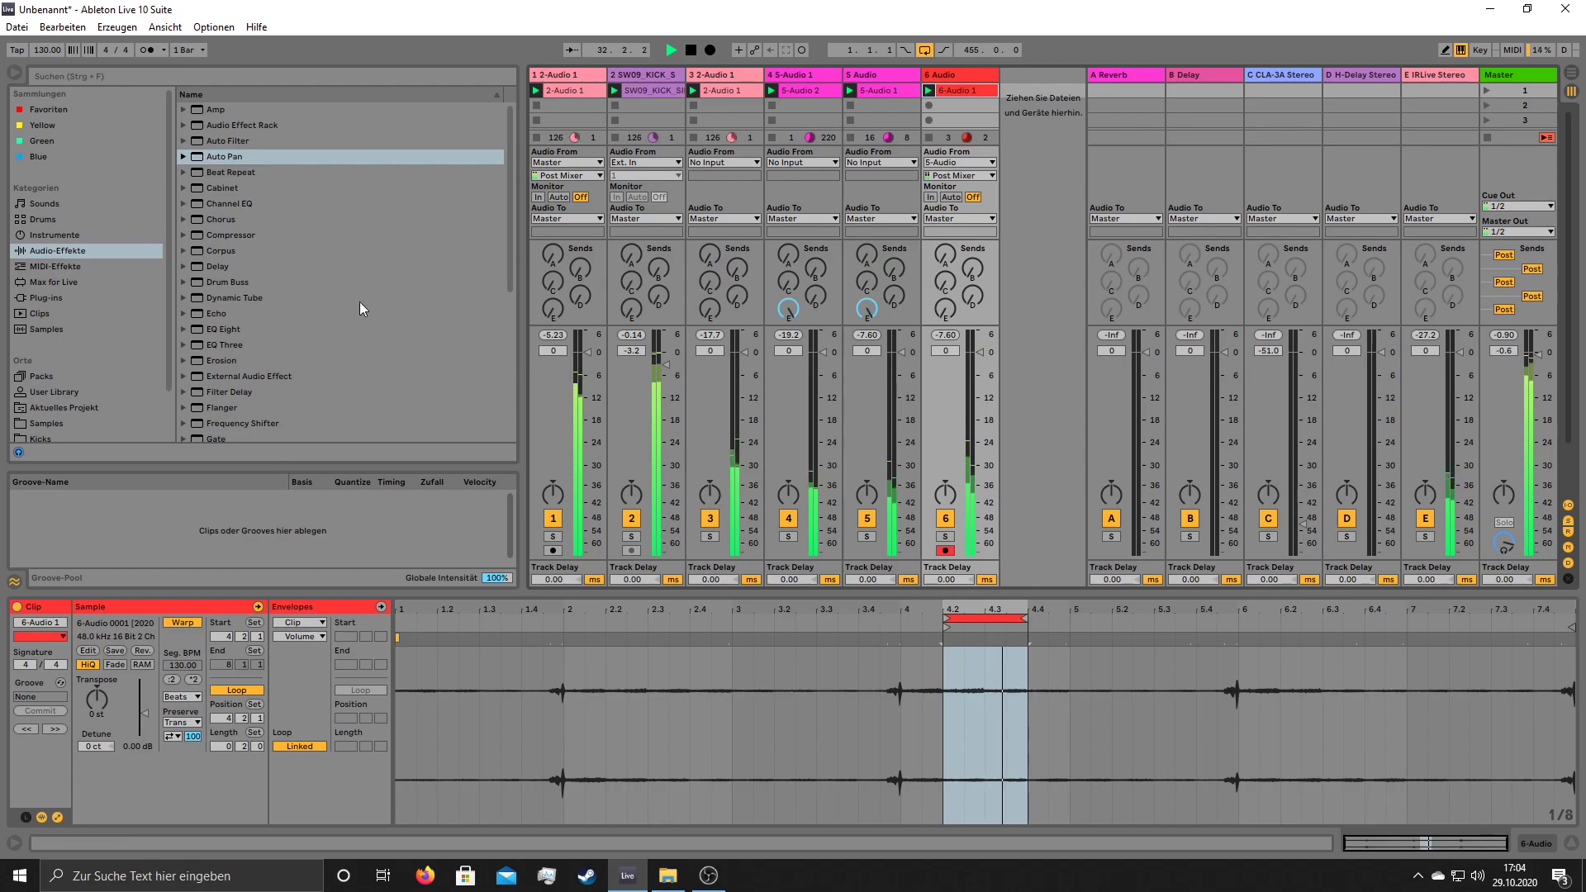
- Add LFOTool_x64 to the new recording's track and raise the start point of its volume curve
left_click(41, 298)
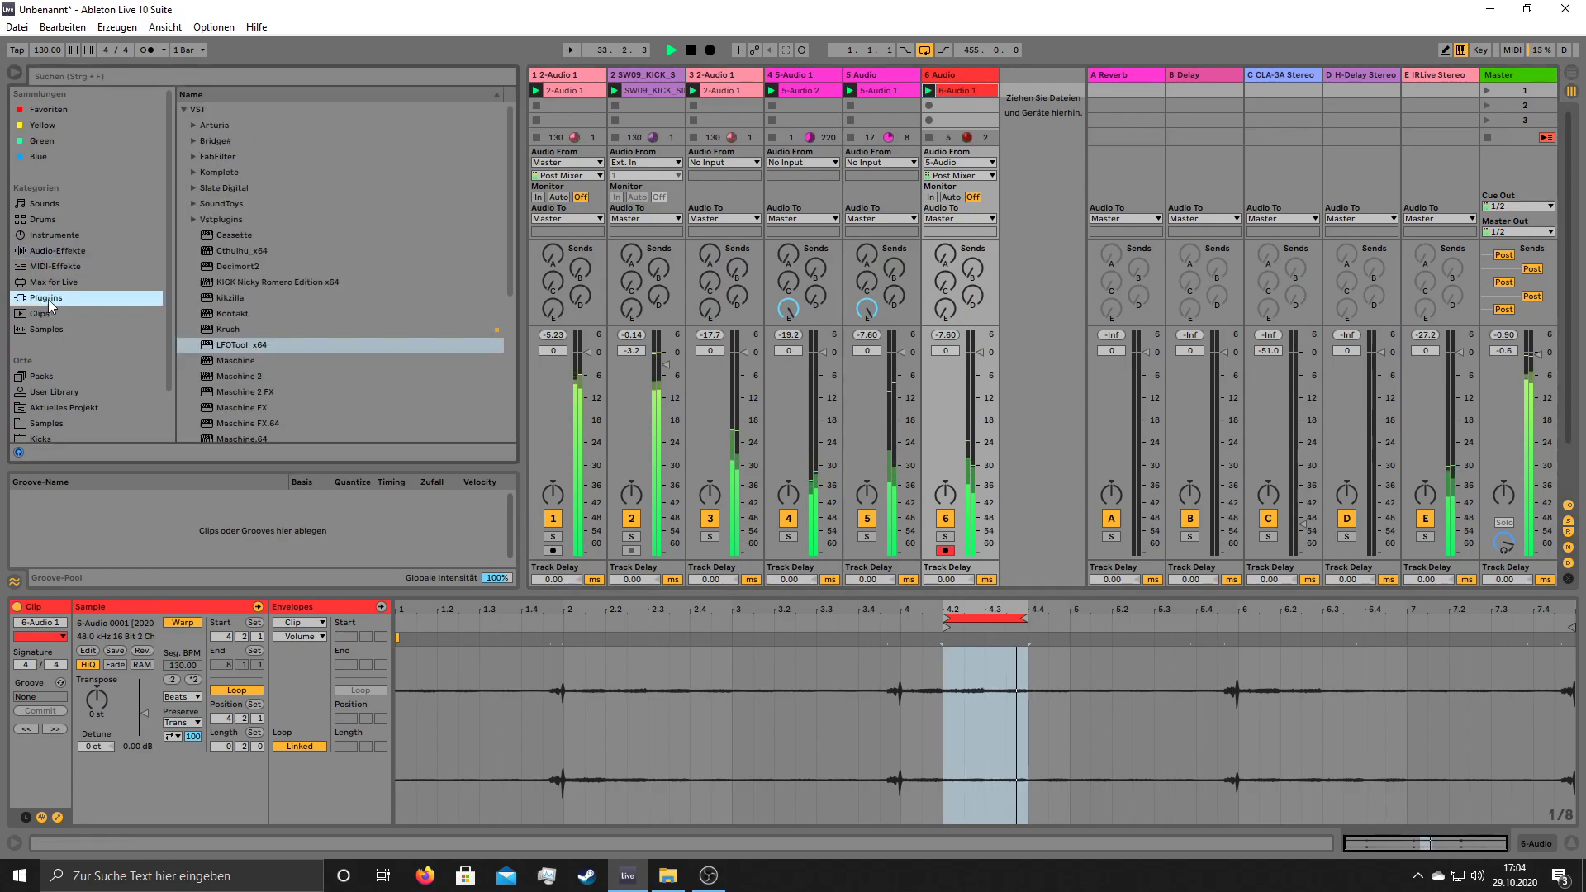
left_click(227, 345)
double_click(226, 344)
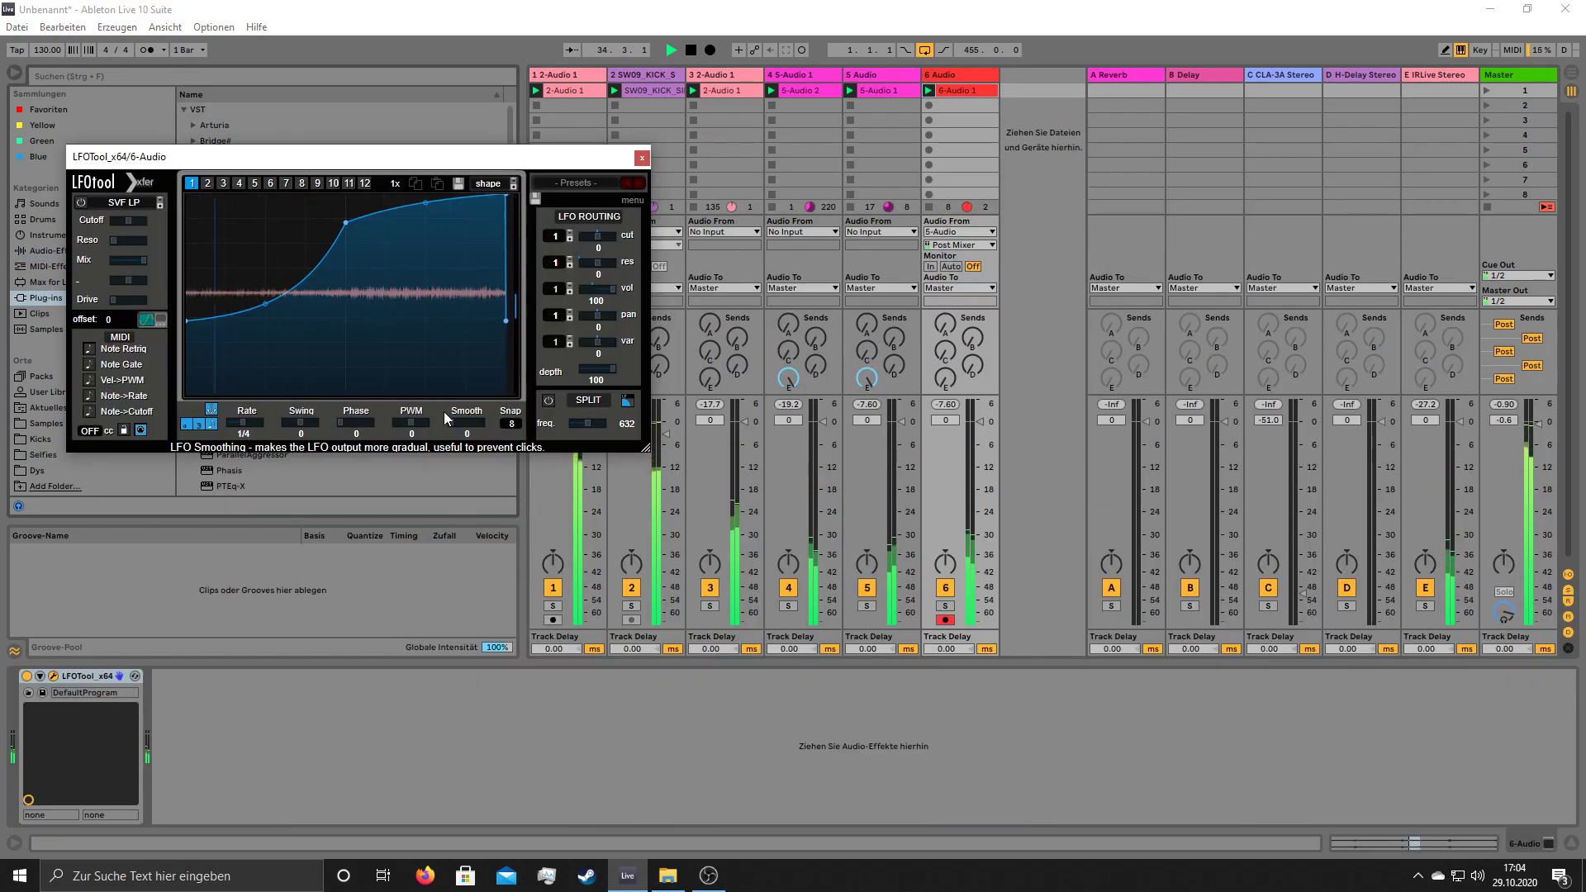
left_click_drag(186, 319, 185, 293)
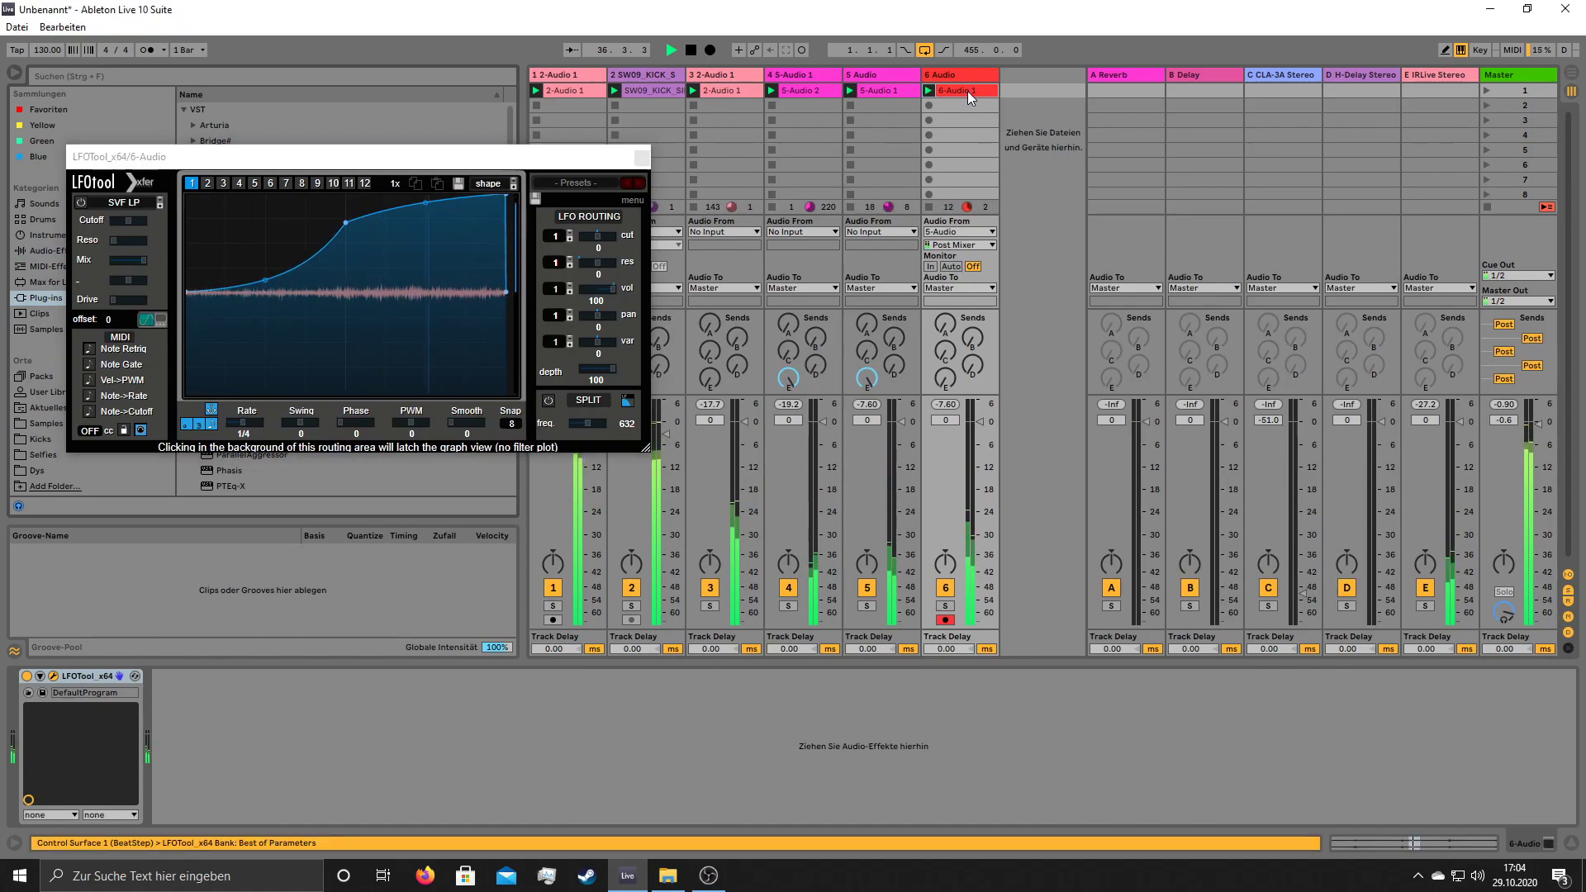
- Switch the recorded clip's warp mode to Complex Pro and transpose it by 12 semitones
left_click(964, 91)
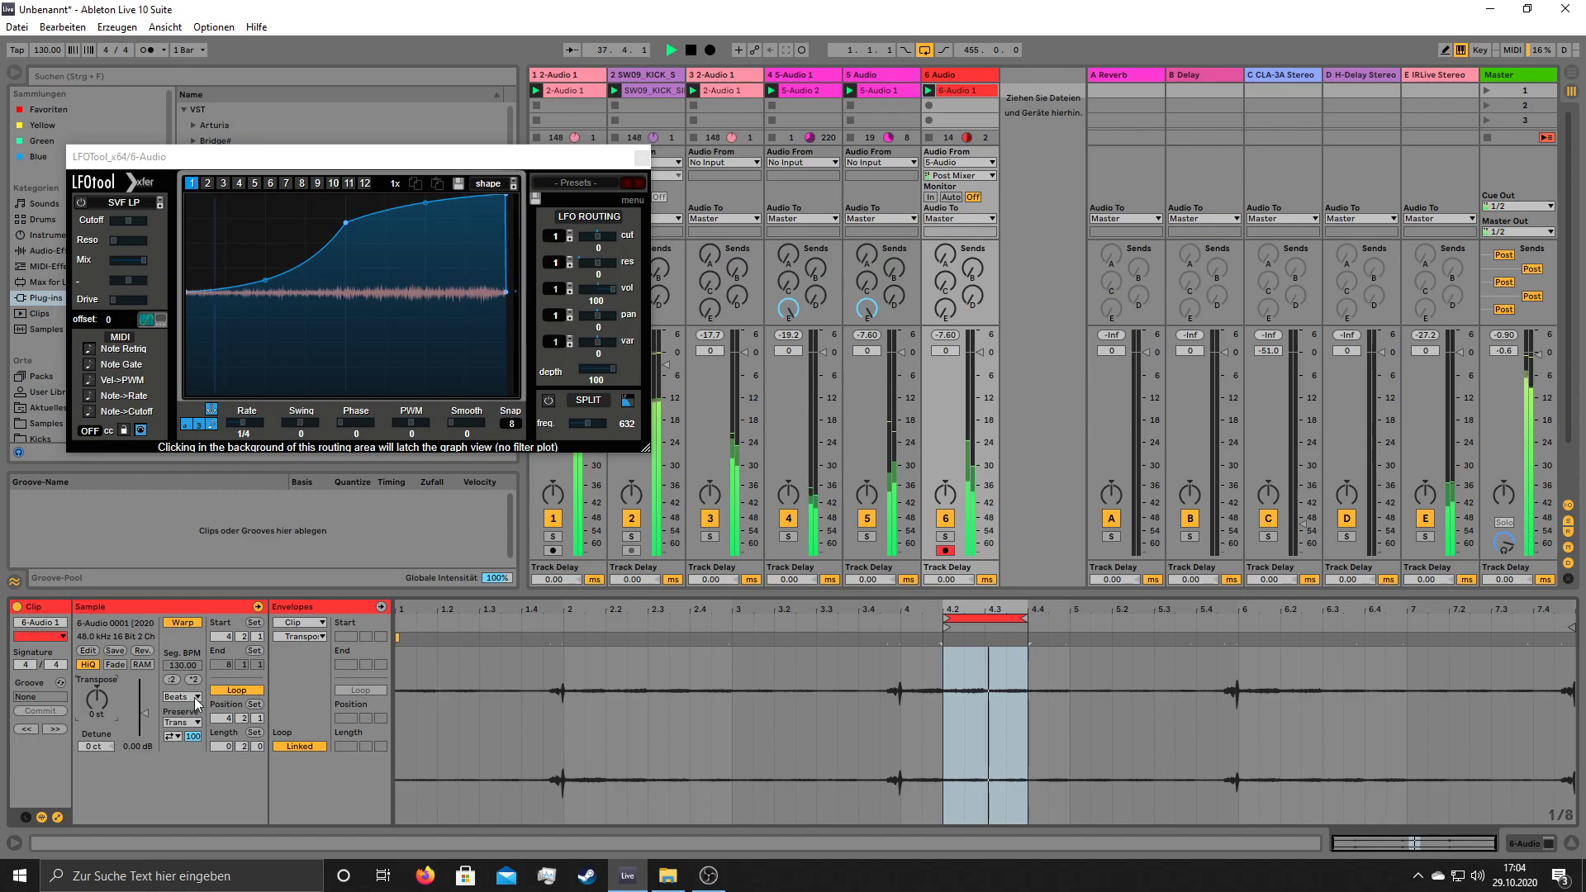
left_click(182, 697)
left_click(198, 772)
left_click_drag(97, 696, 97, 710)
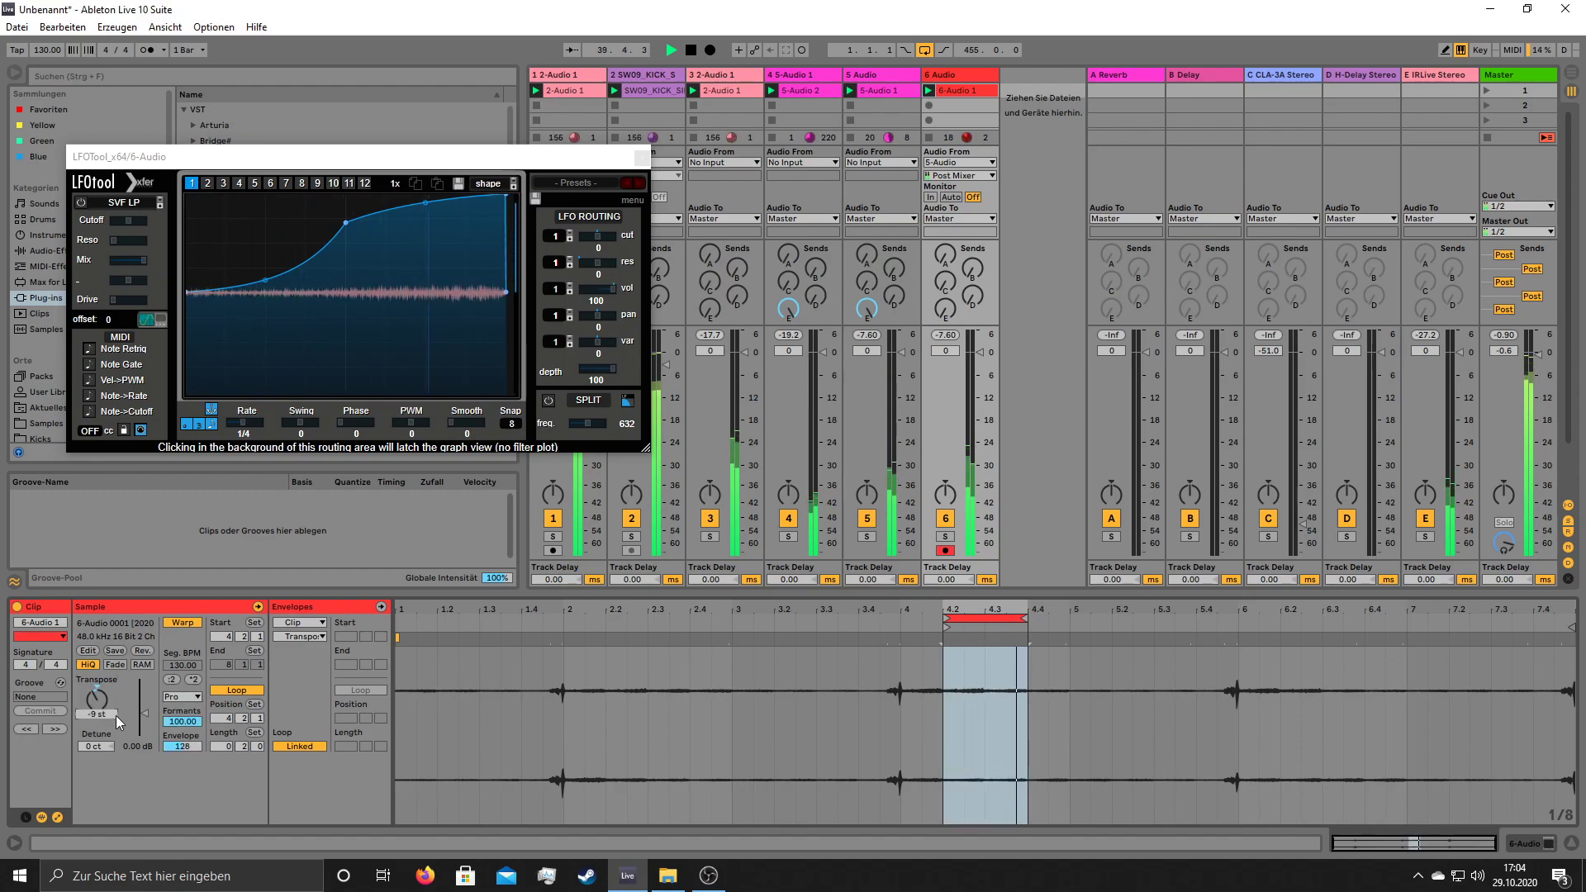
type("-12")
key("Return")
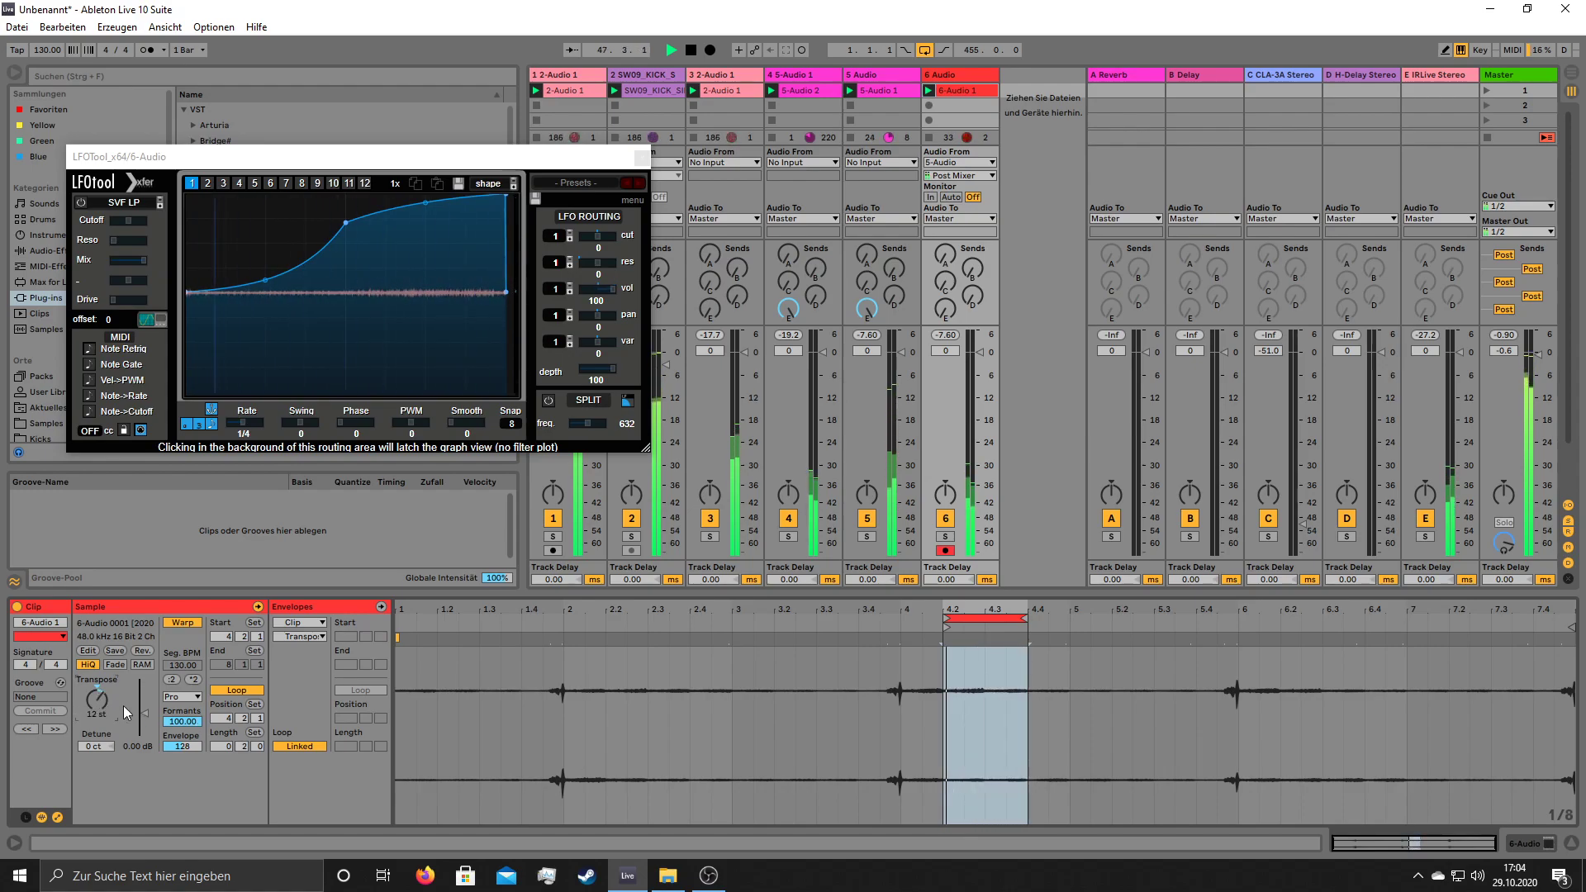
- Set the recorded clip's gain to 5.31 dB, reset its transposition to 0 semitones and close the LFOTool window
left_click_drag(145, 713, 144, 697)
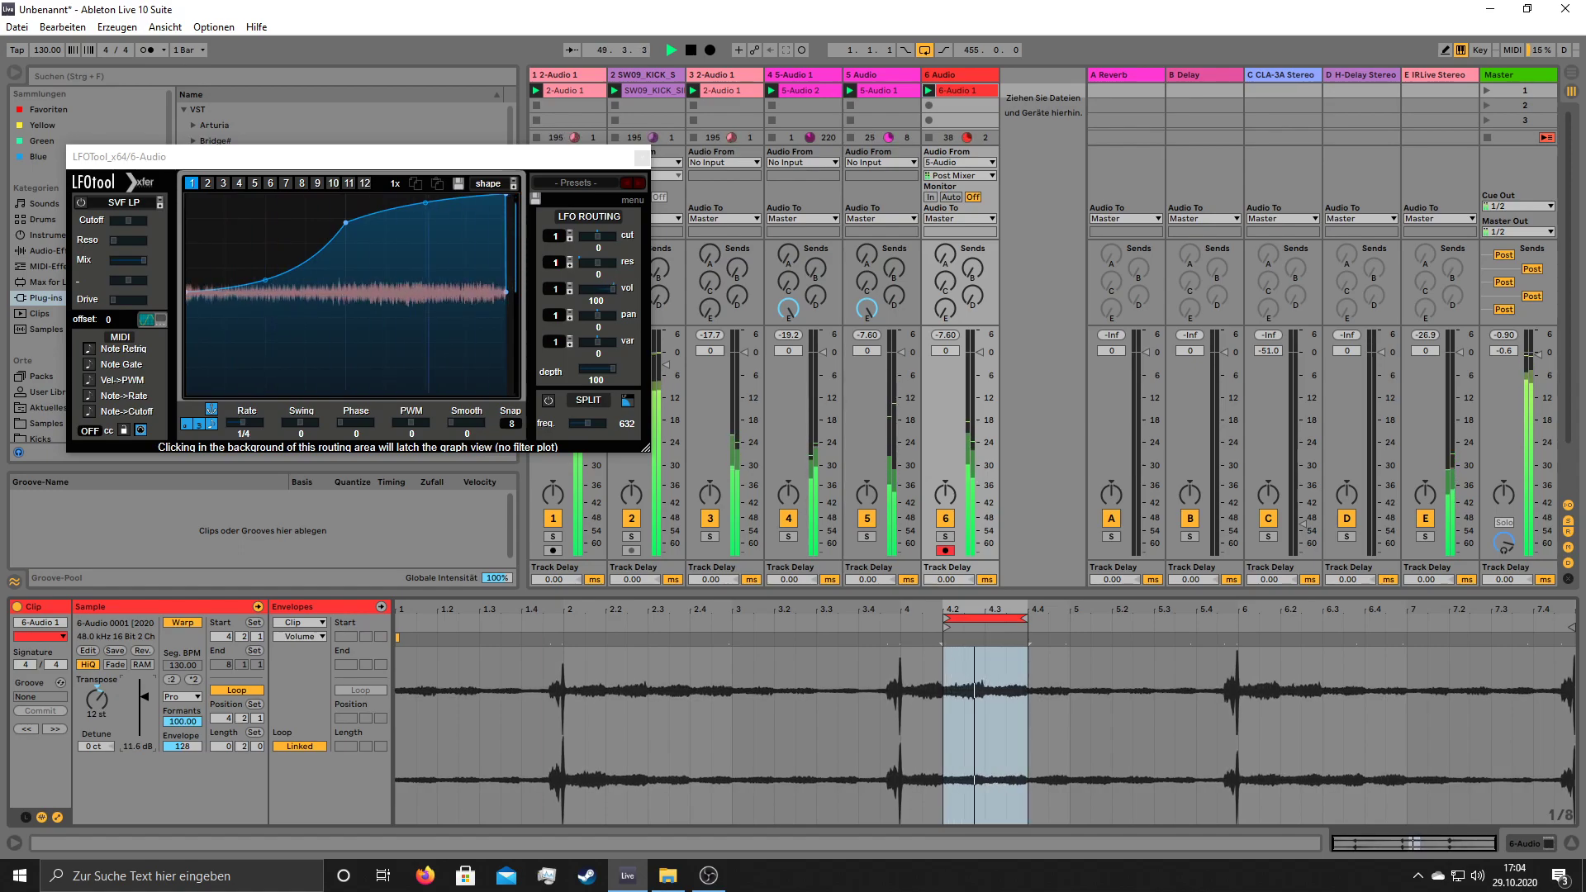
left_click_drag(142, 692, 142, 716)
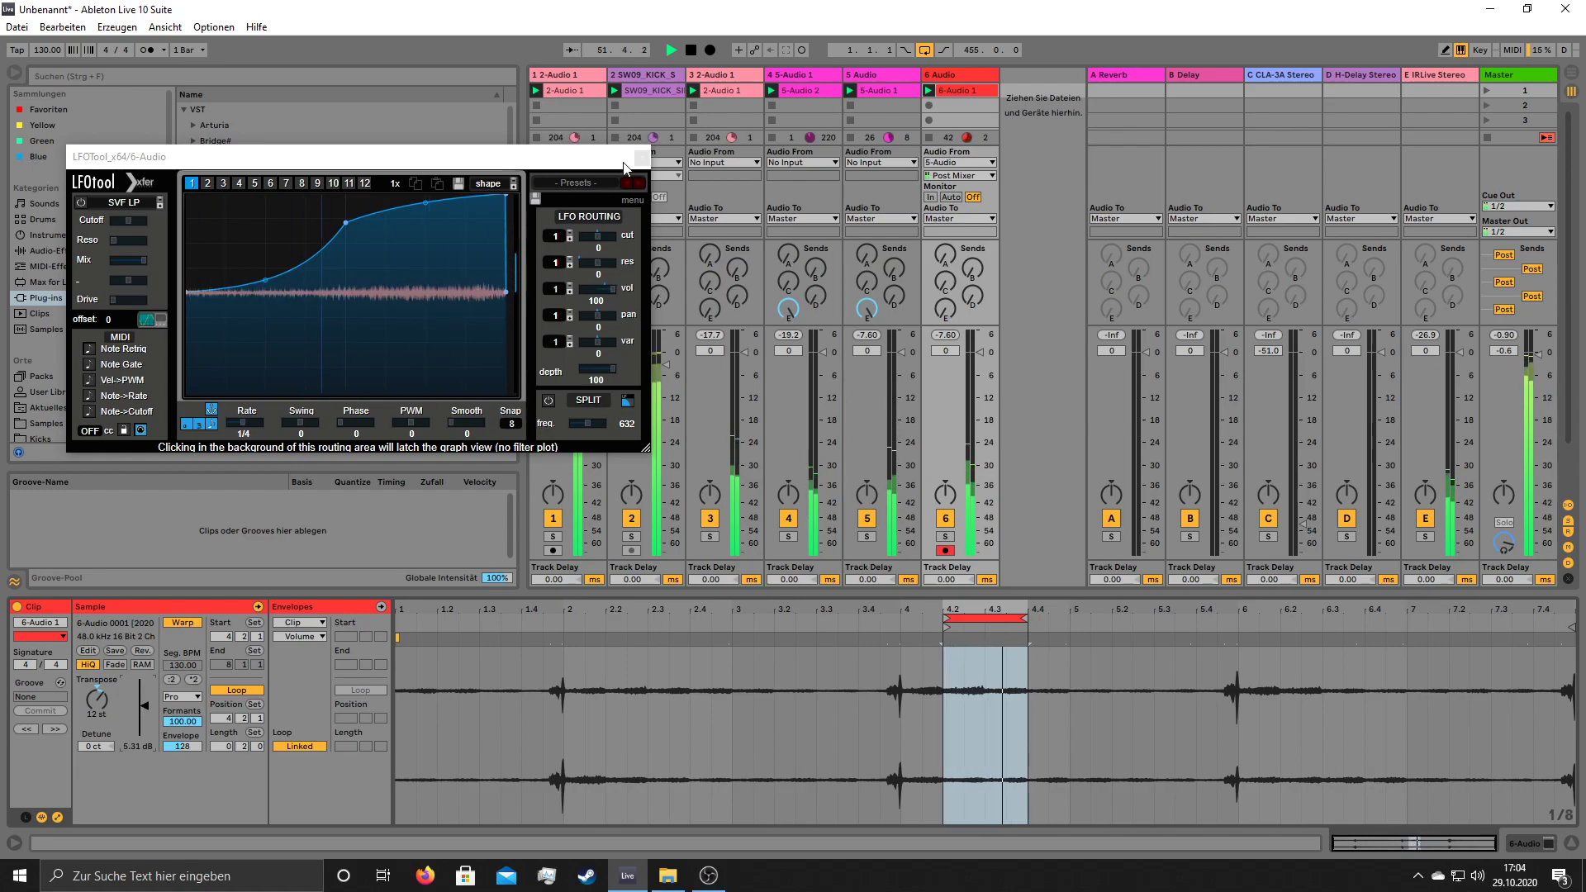
left_click(93, 686)
key("Delete")
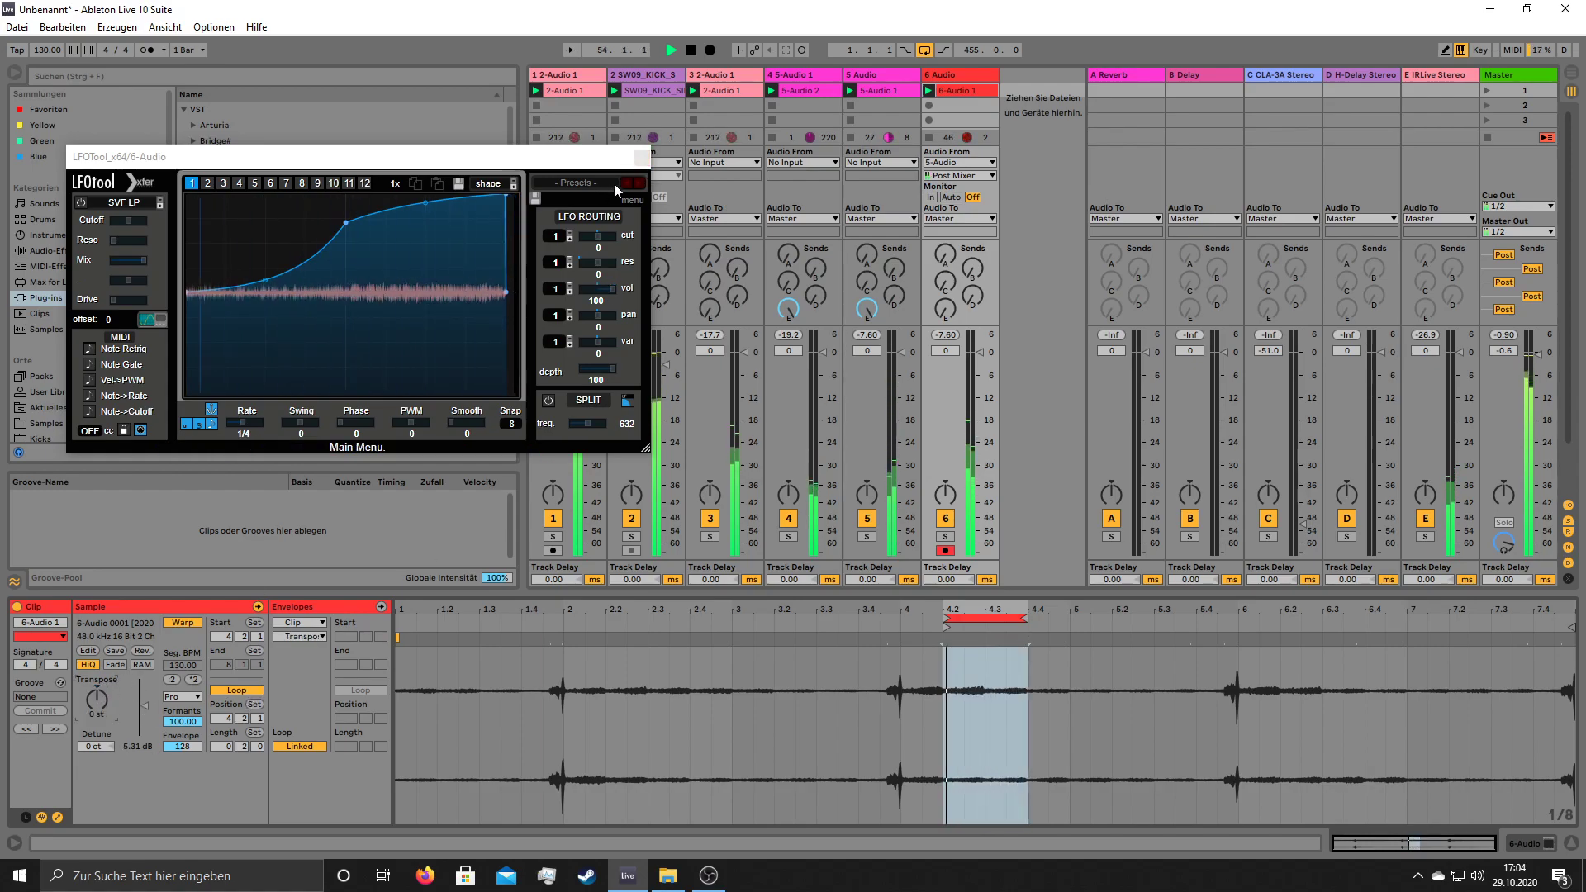
left_click(641, 156)
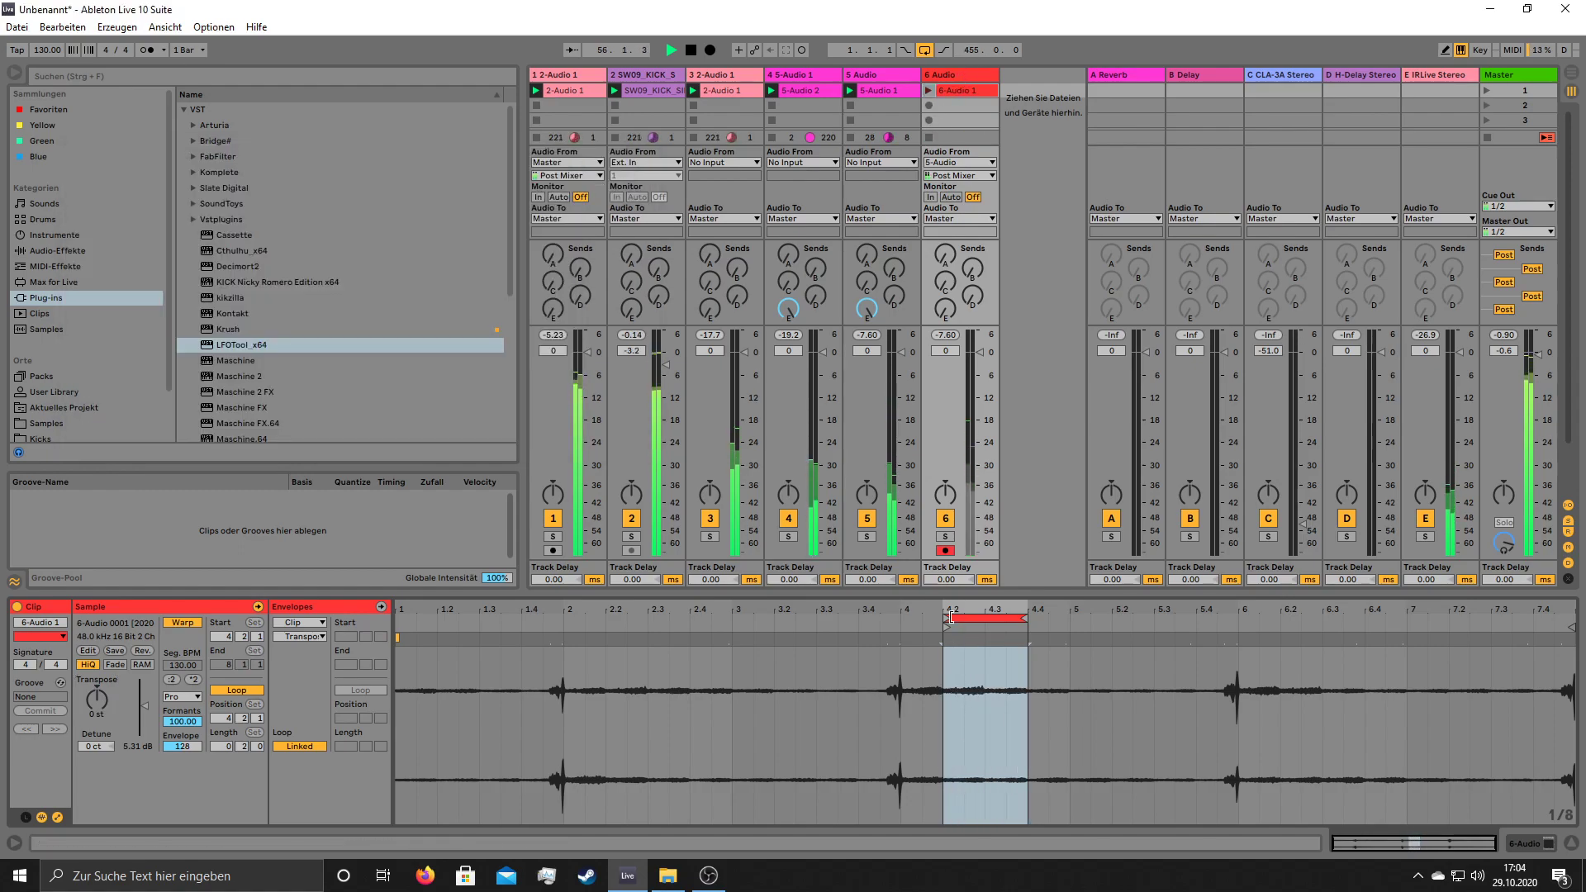
- Set the recorded clip's loop to start at 3.4.3 with a length of two bars and crop the sample to it
left_click_drag(931, 622, 883, 619)
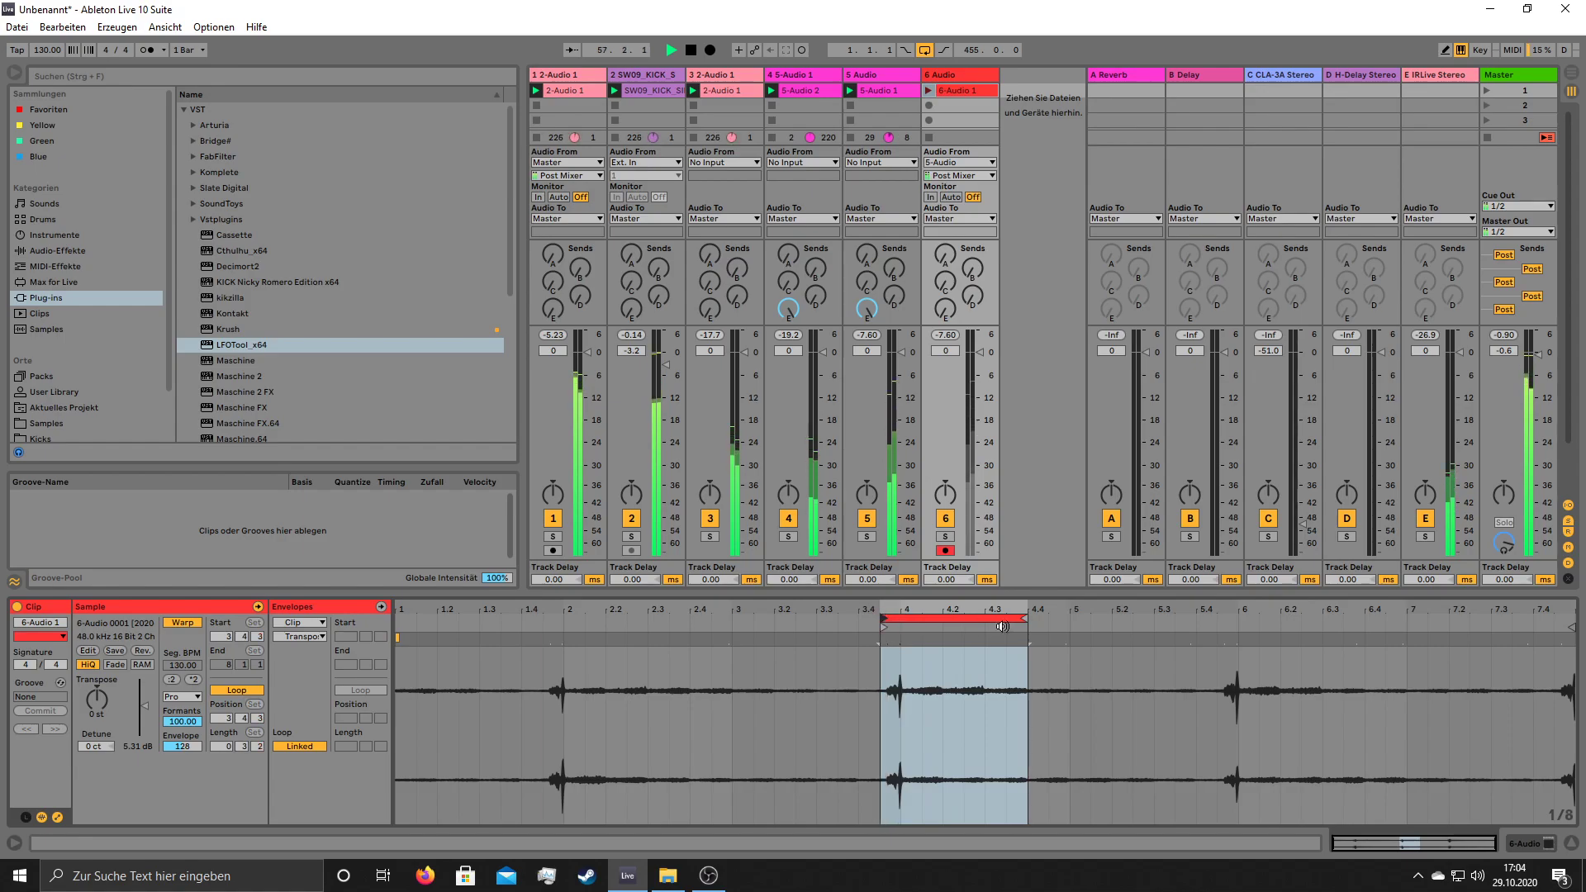
left_click_drag(1021, 619, 1214, 625)
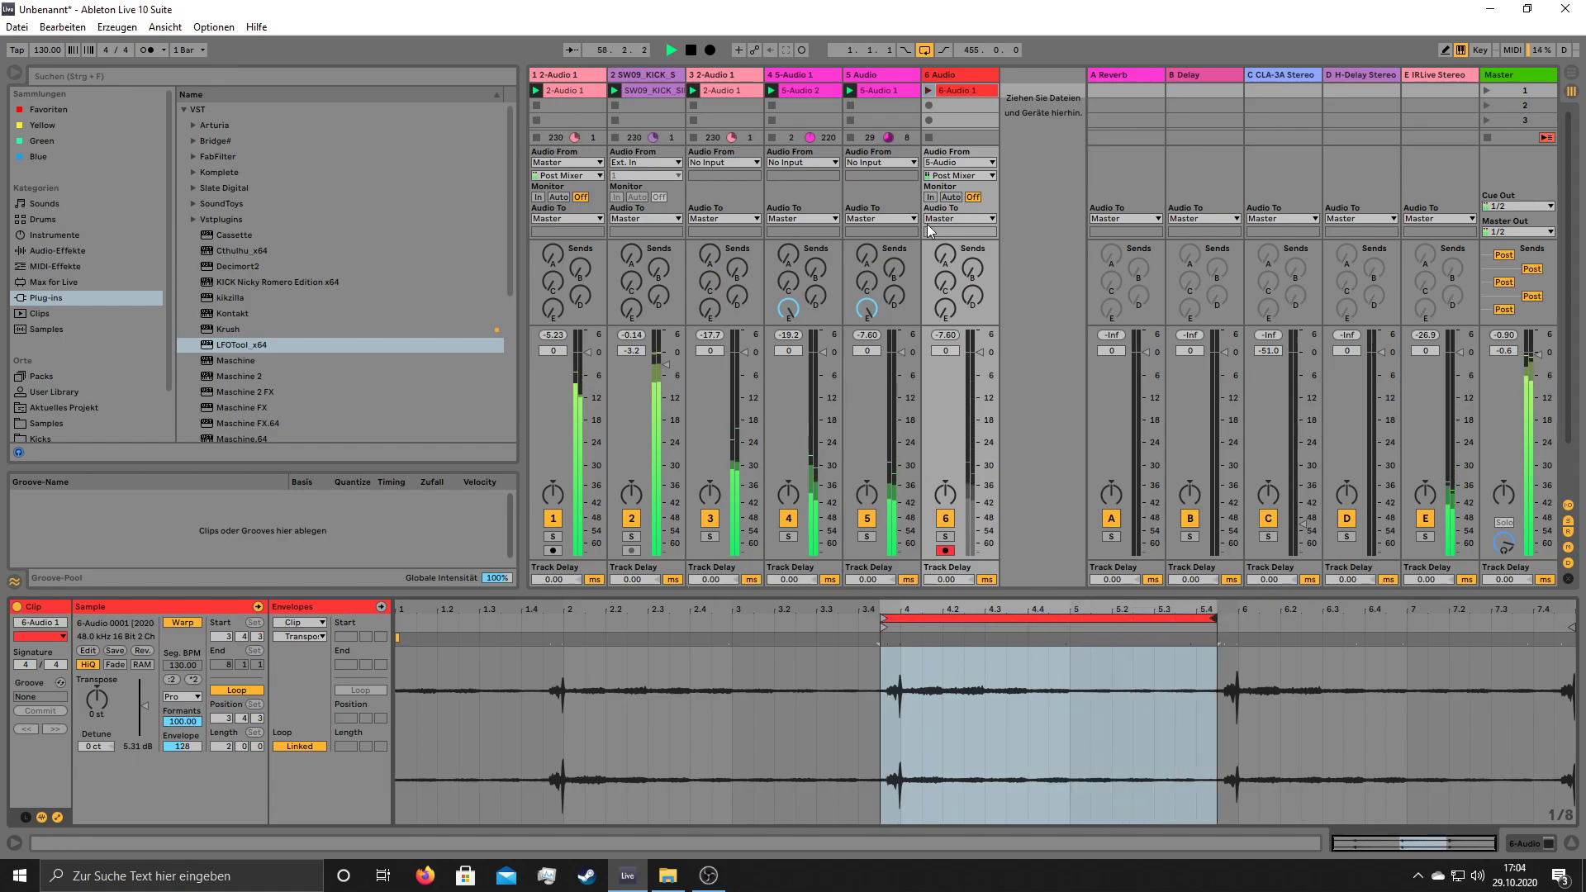
right_click(996, 669)
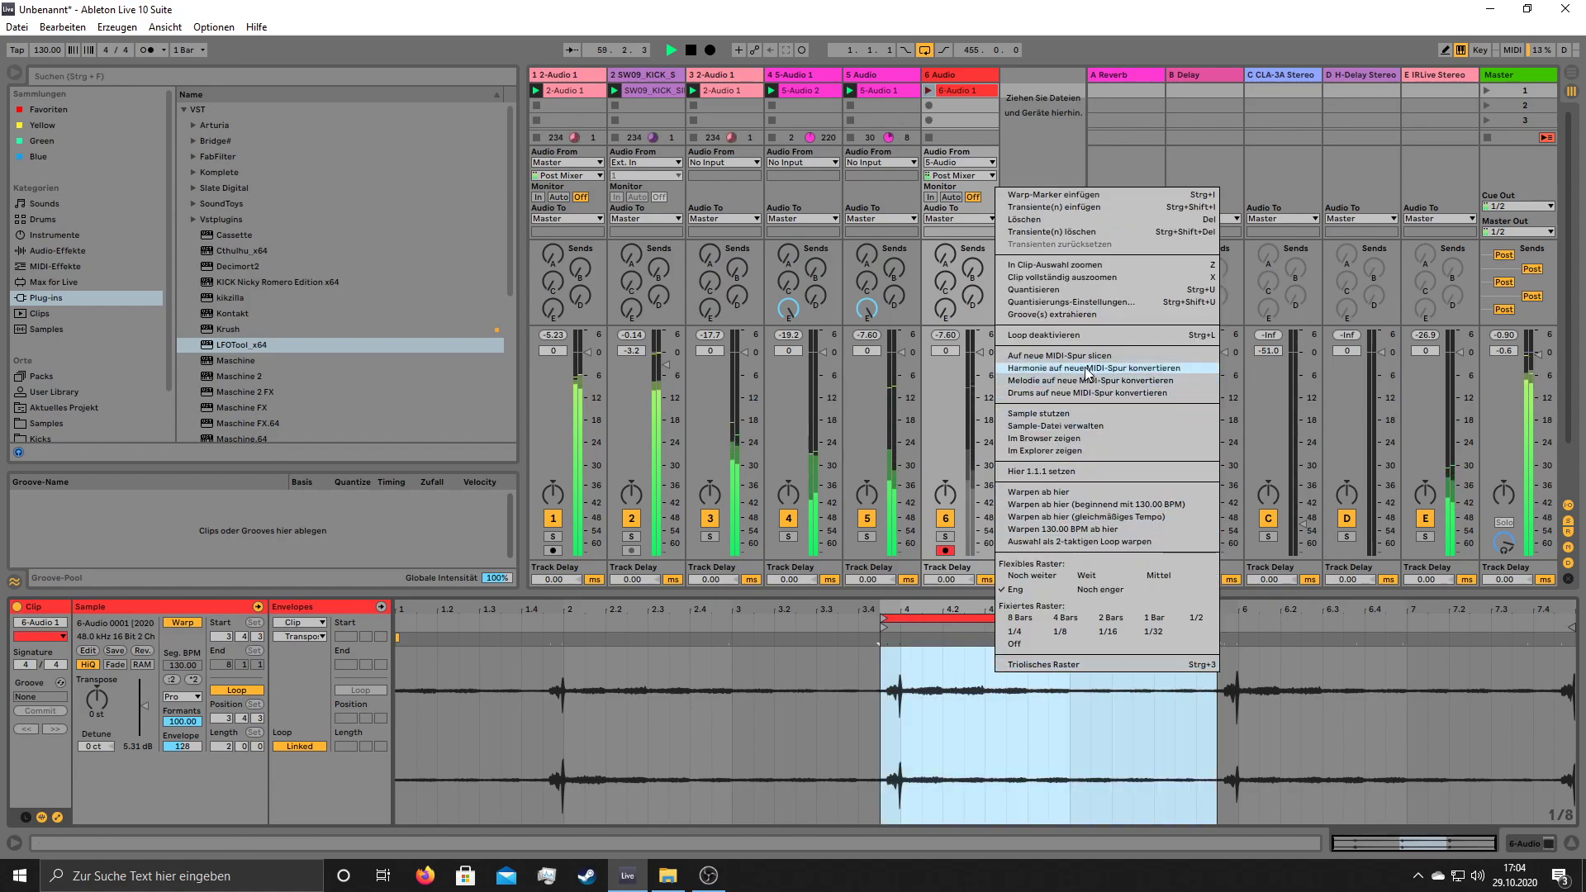
left_click(1085, 413)
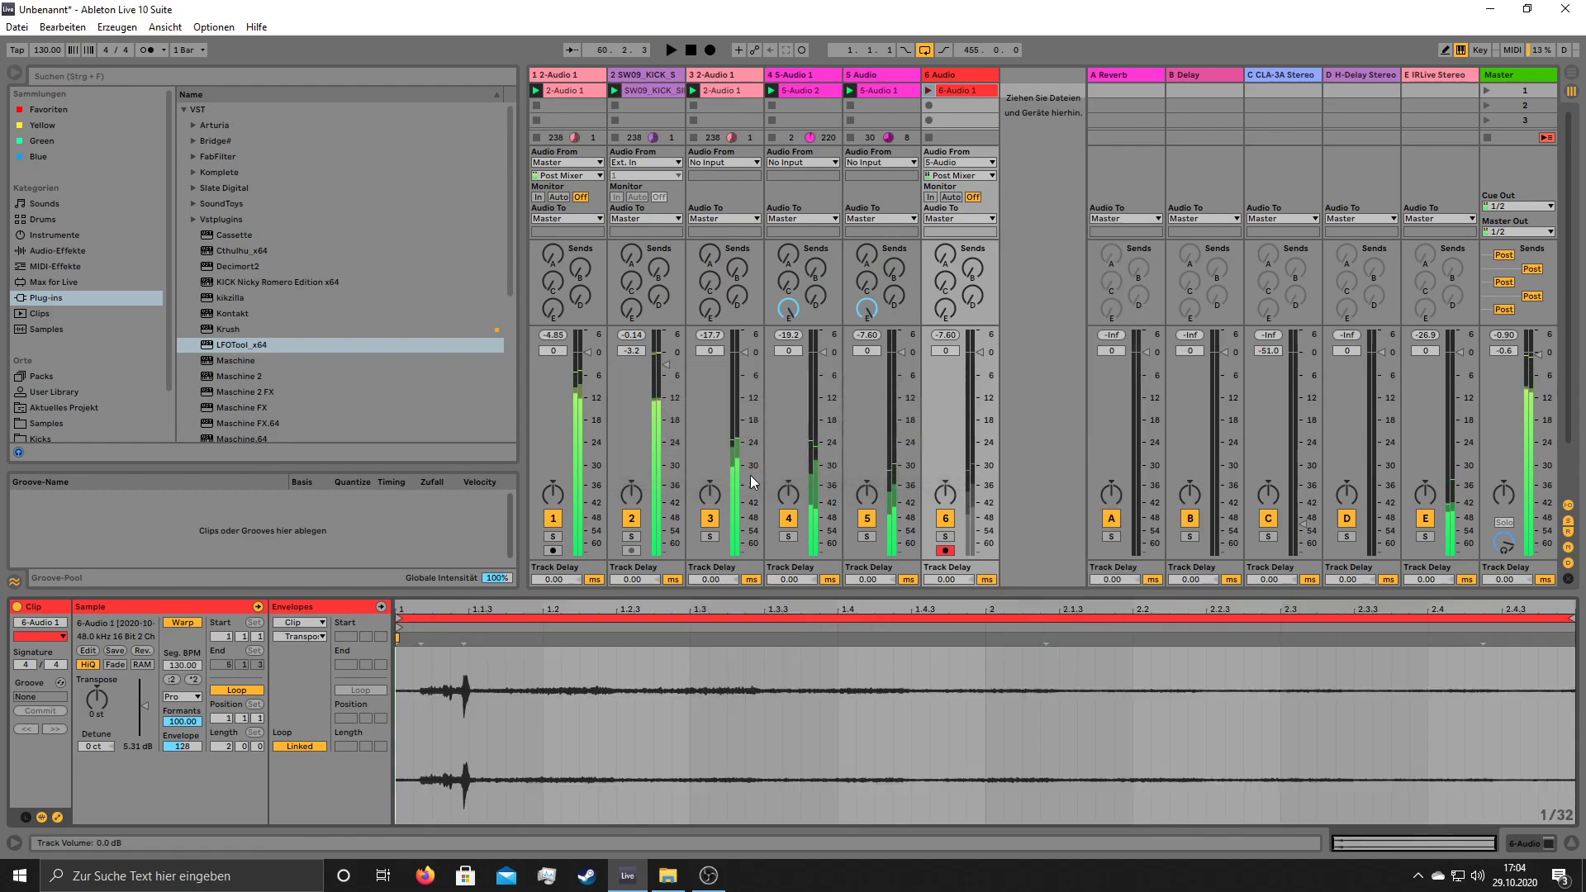
- Extend the clip's loop to eight bars, launch it and draw a volume envelope fading from about 2.4 to silence at bar 3
left_click_drag(223, 746, 223, 712)
left_click(929, 90)
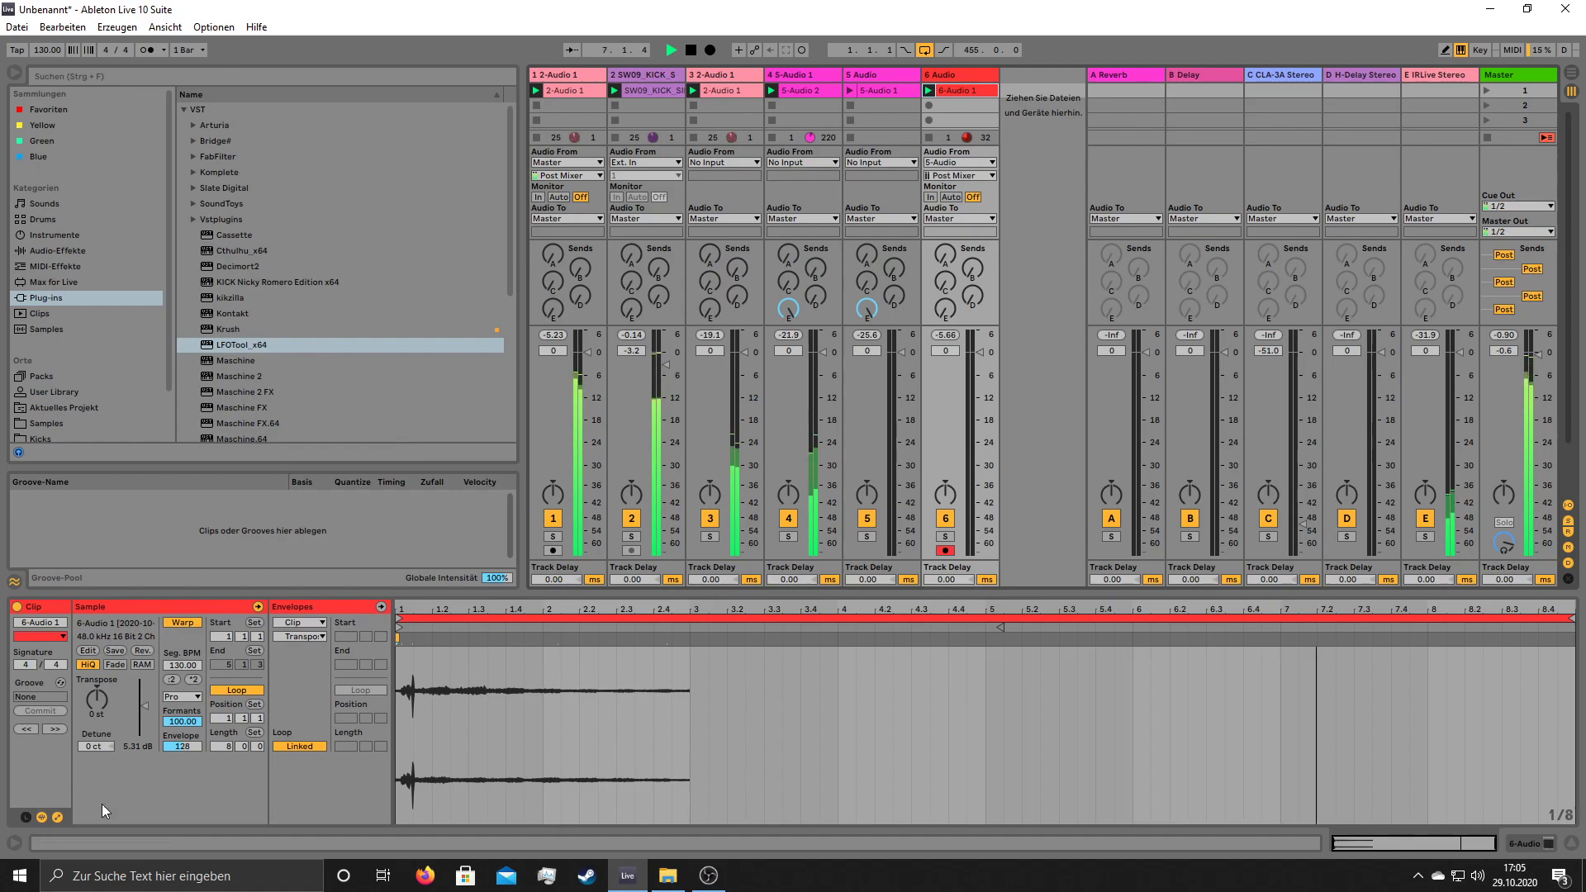
left_click(306, 643)
left_click(313, 646)
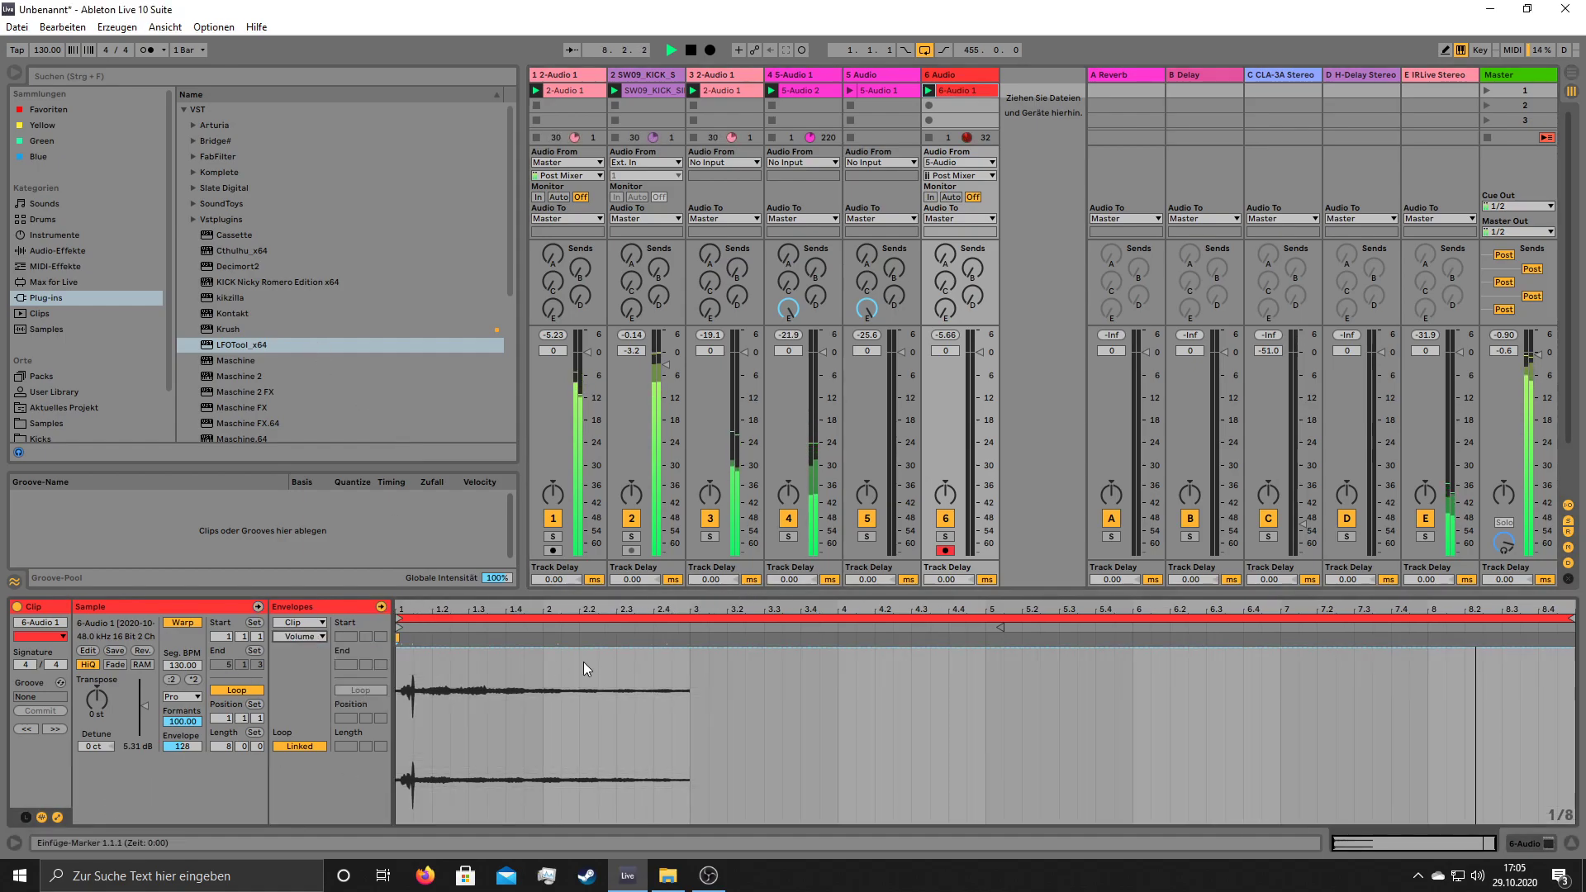
left_click(650, 648)
left_click_drag(688, 648, 690, 822)
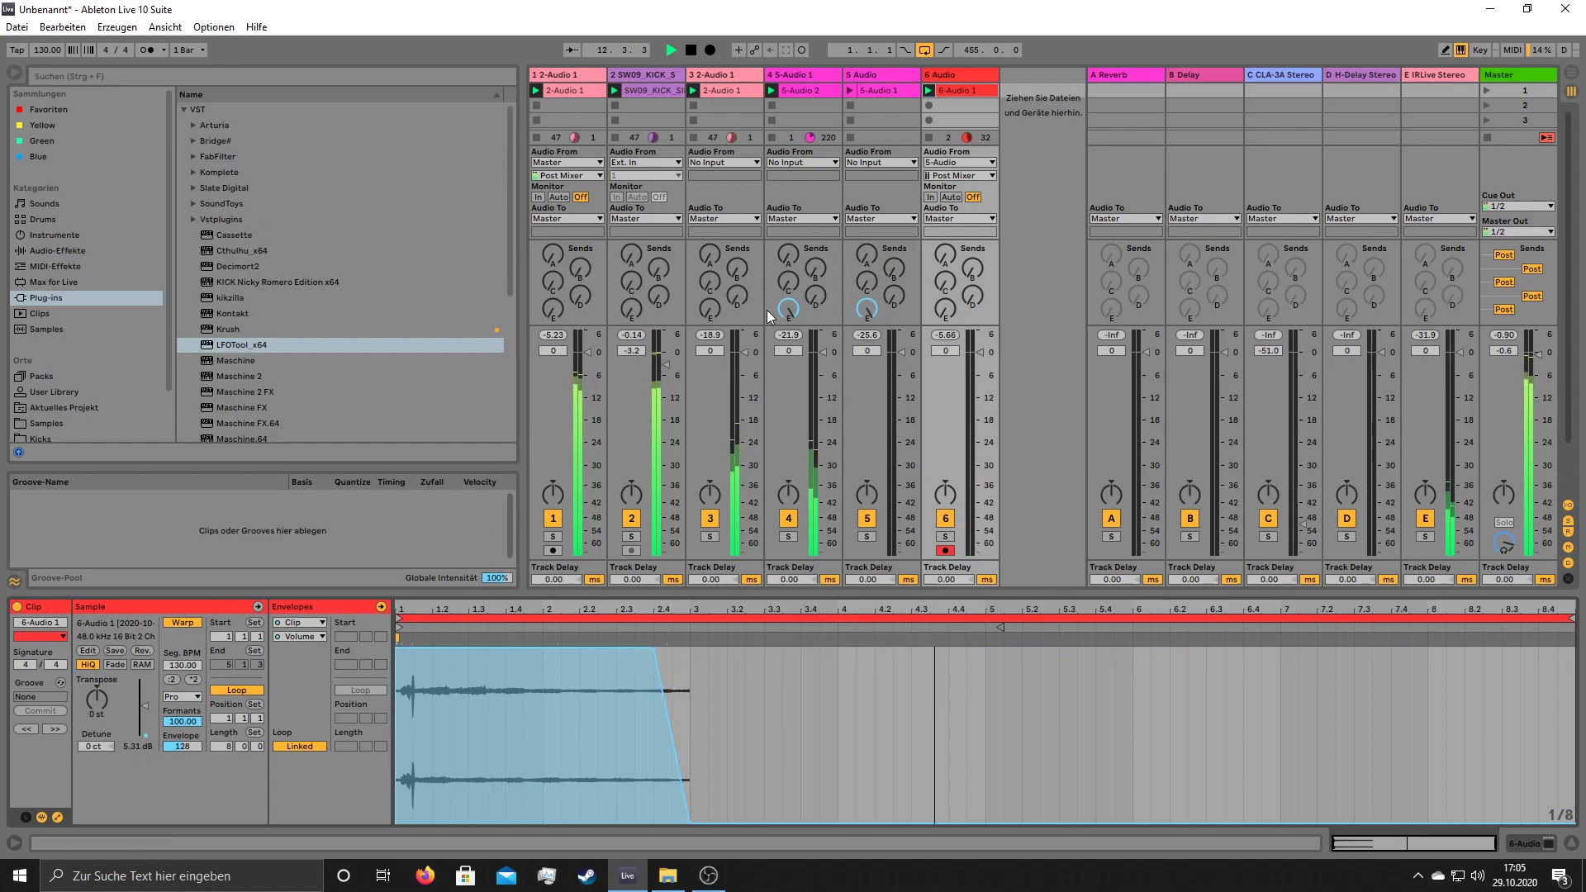
- Add a Reverb to track 6 with a 20.2 s decay time and 53 % dry/wet, and raise the track's send E
left_click(69, 250)
scroll(291, 275, "down", 5)
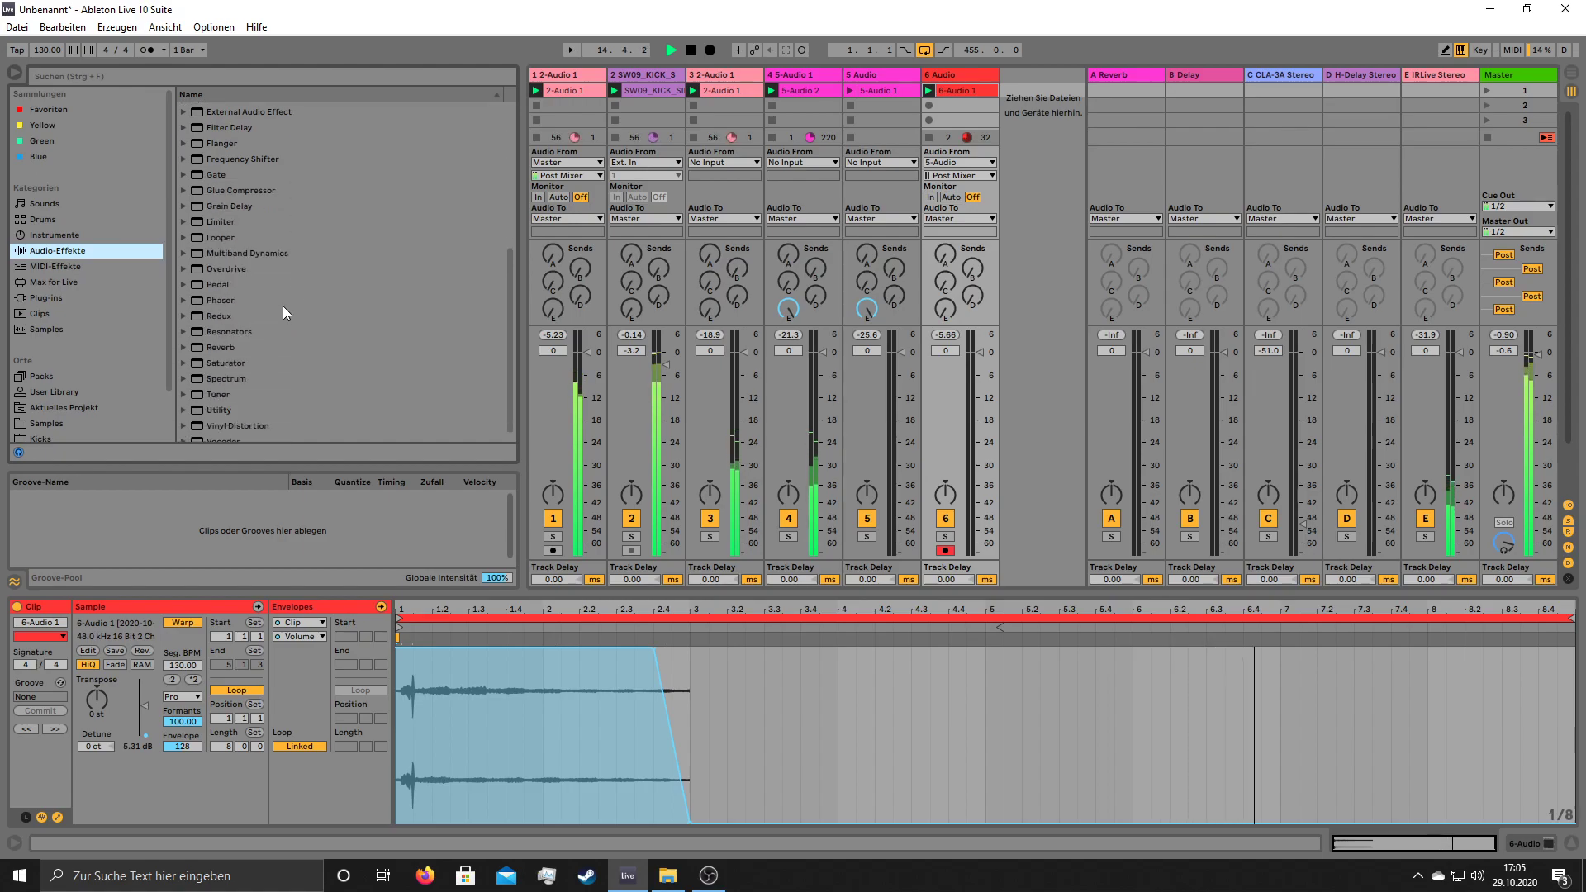
double_click(236, 352)
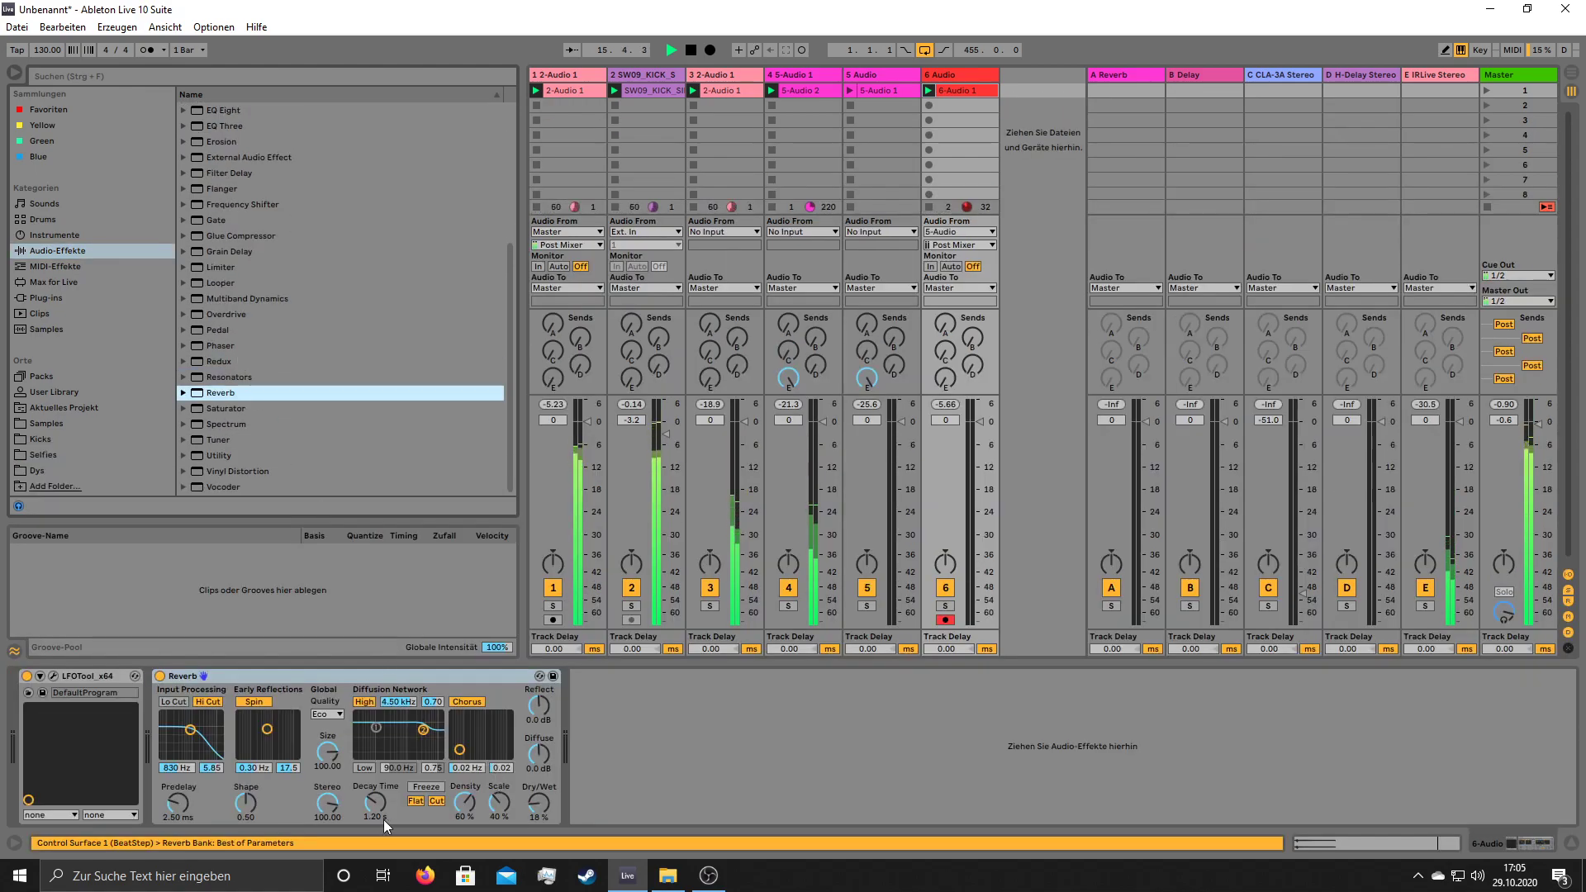
left_click_drag(380, 820, 380, 793)
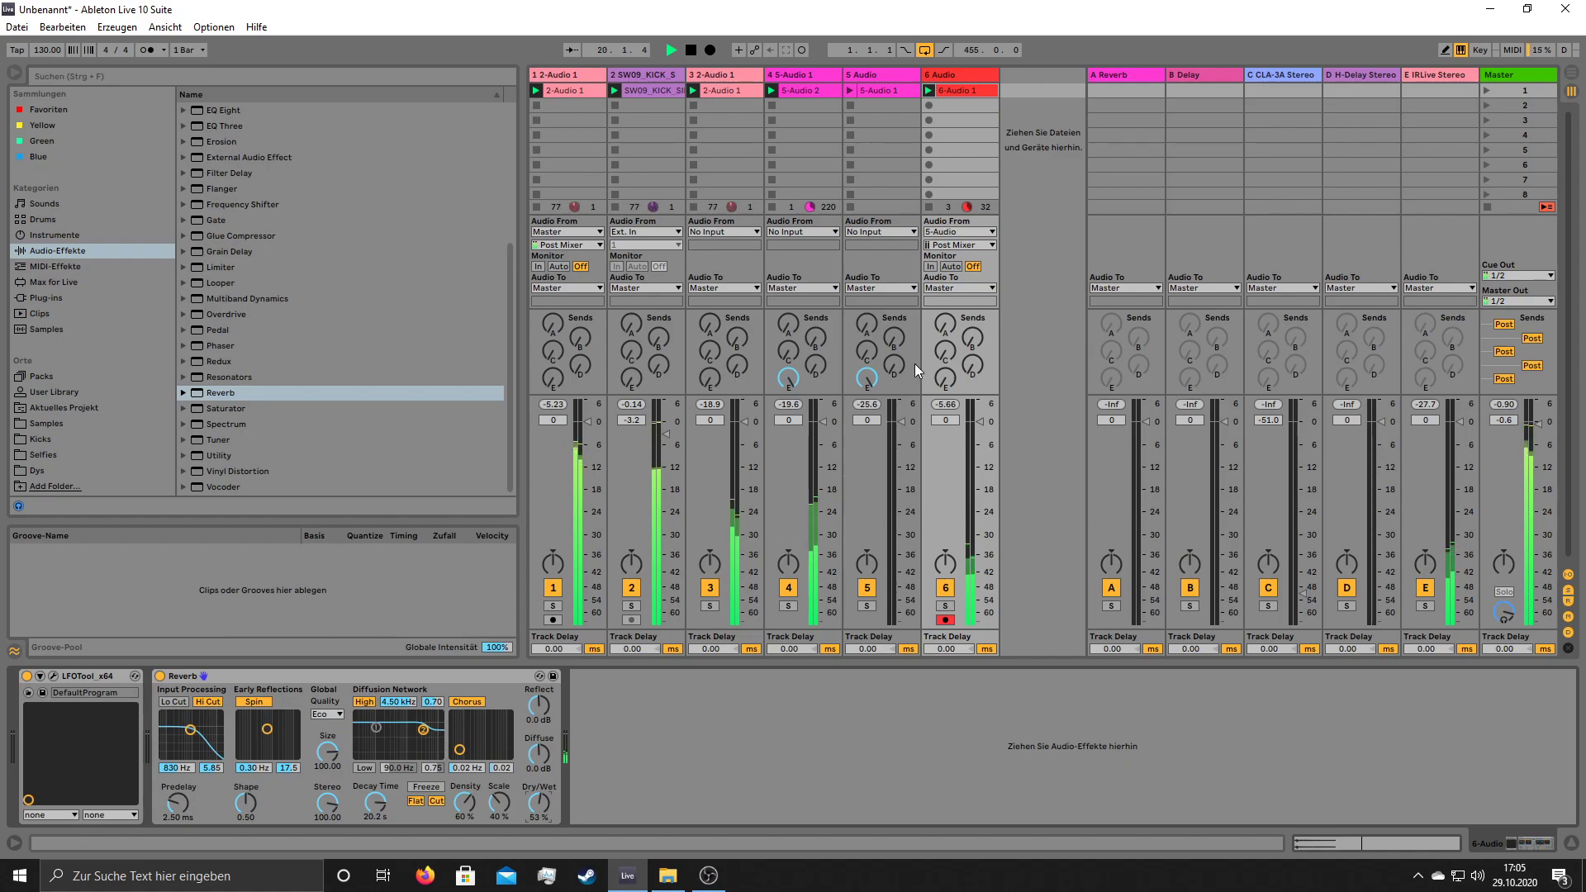
left_click(946, 380)
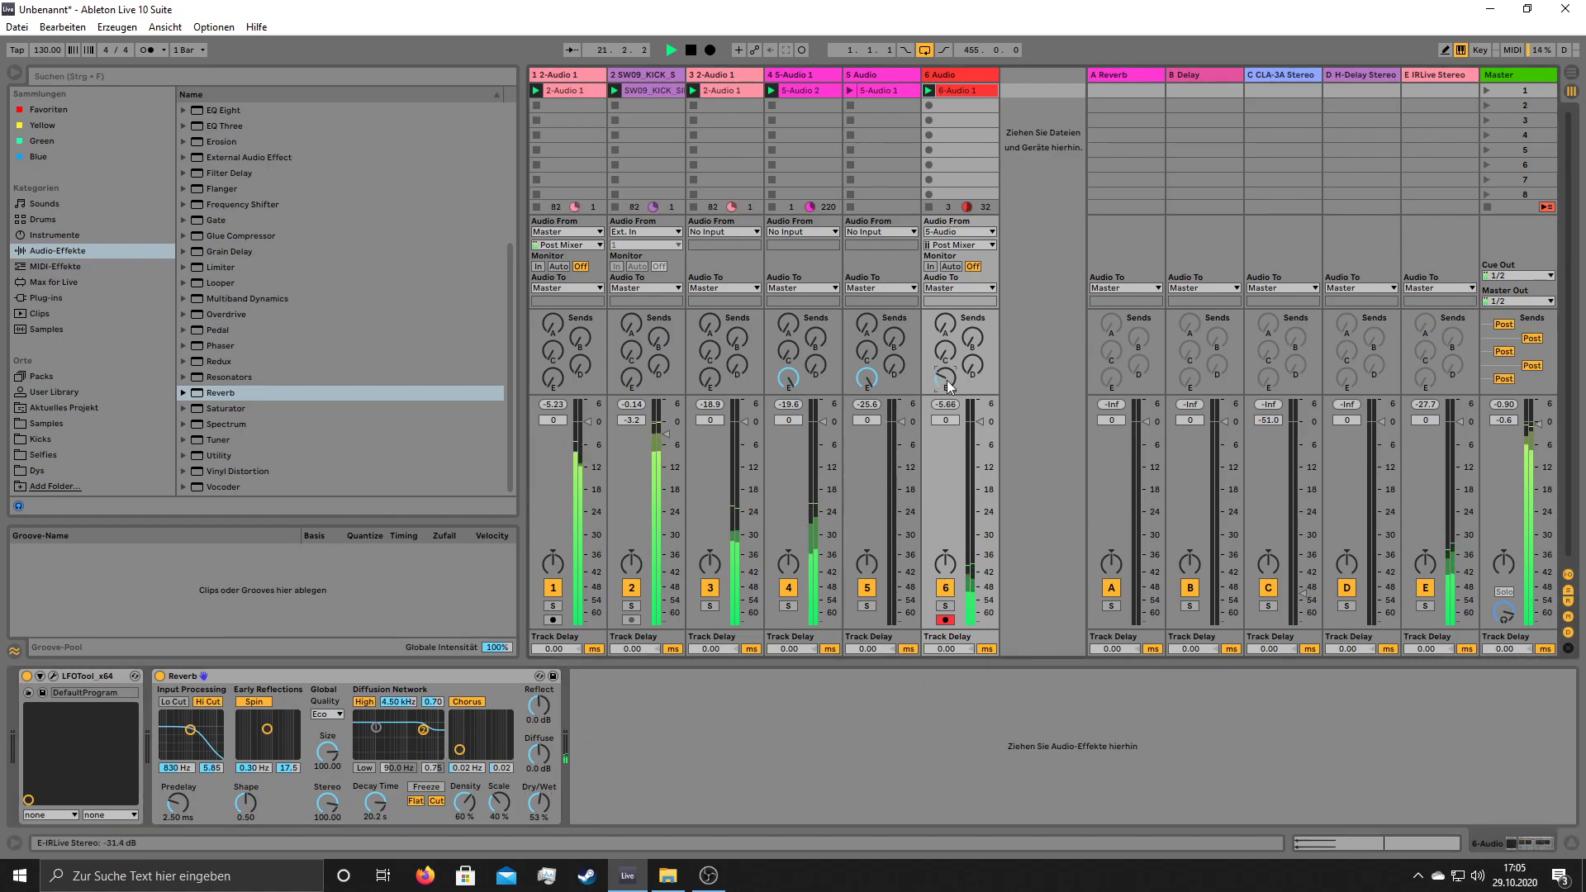
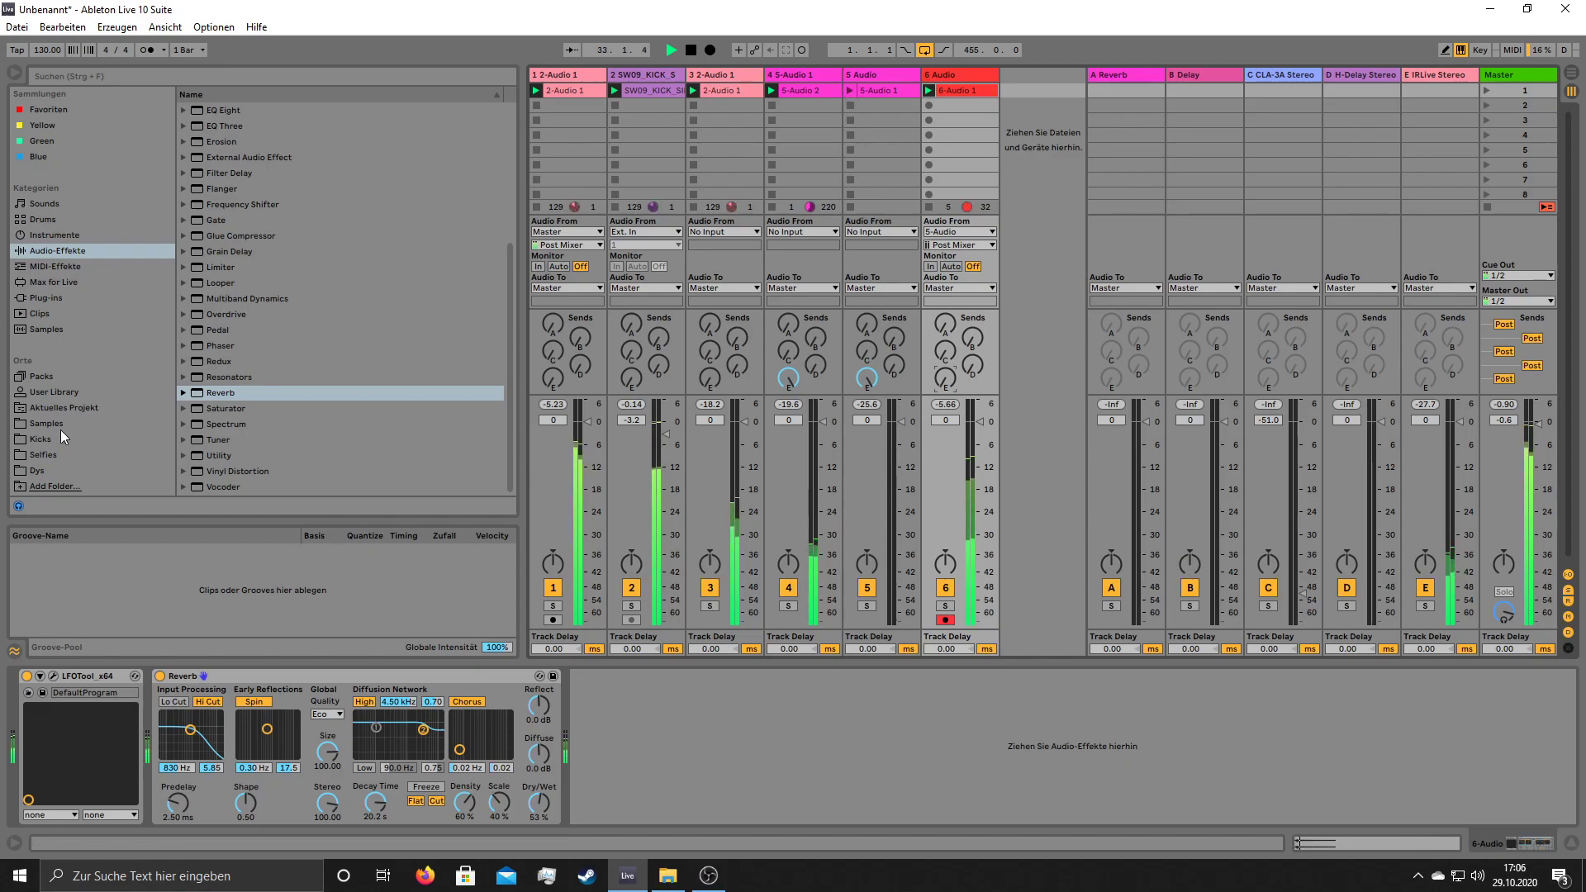
- Delete audio track 6 together with its recorded clip
right_click(948, 80)
left_click(983, 127)
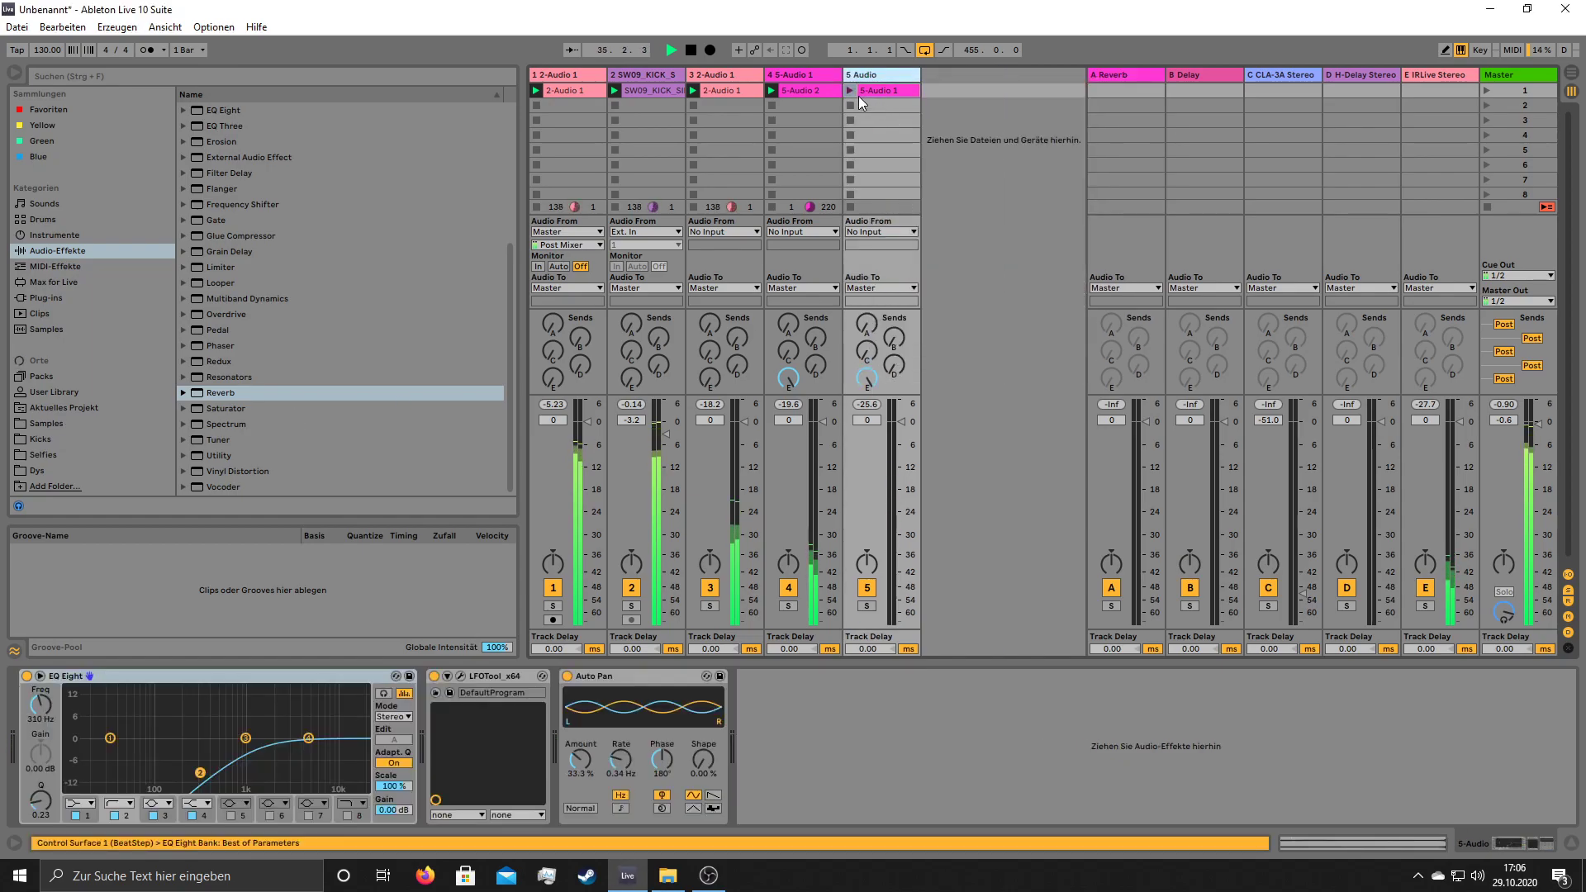
- Open the NOISED loops folder of Sensor Waves - PATTERNS Vol.1 in the Samples library
left_click(53, 424)
left_click(222, 199)
scroll(239, 242, "up", 6)
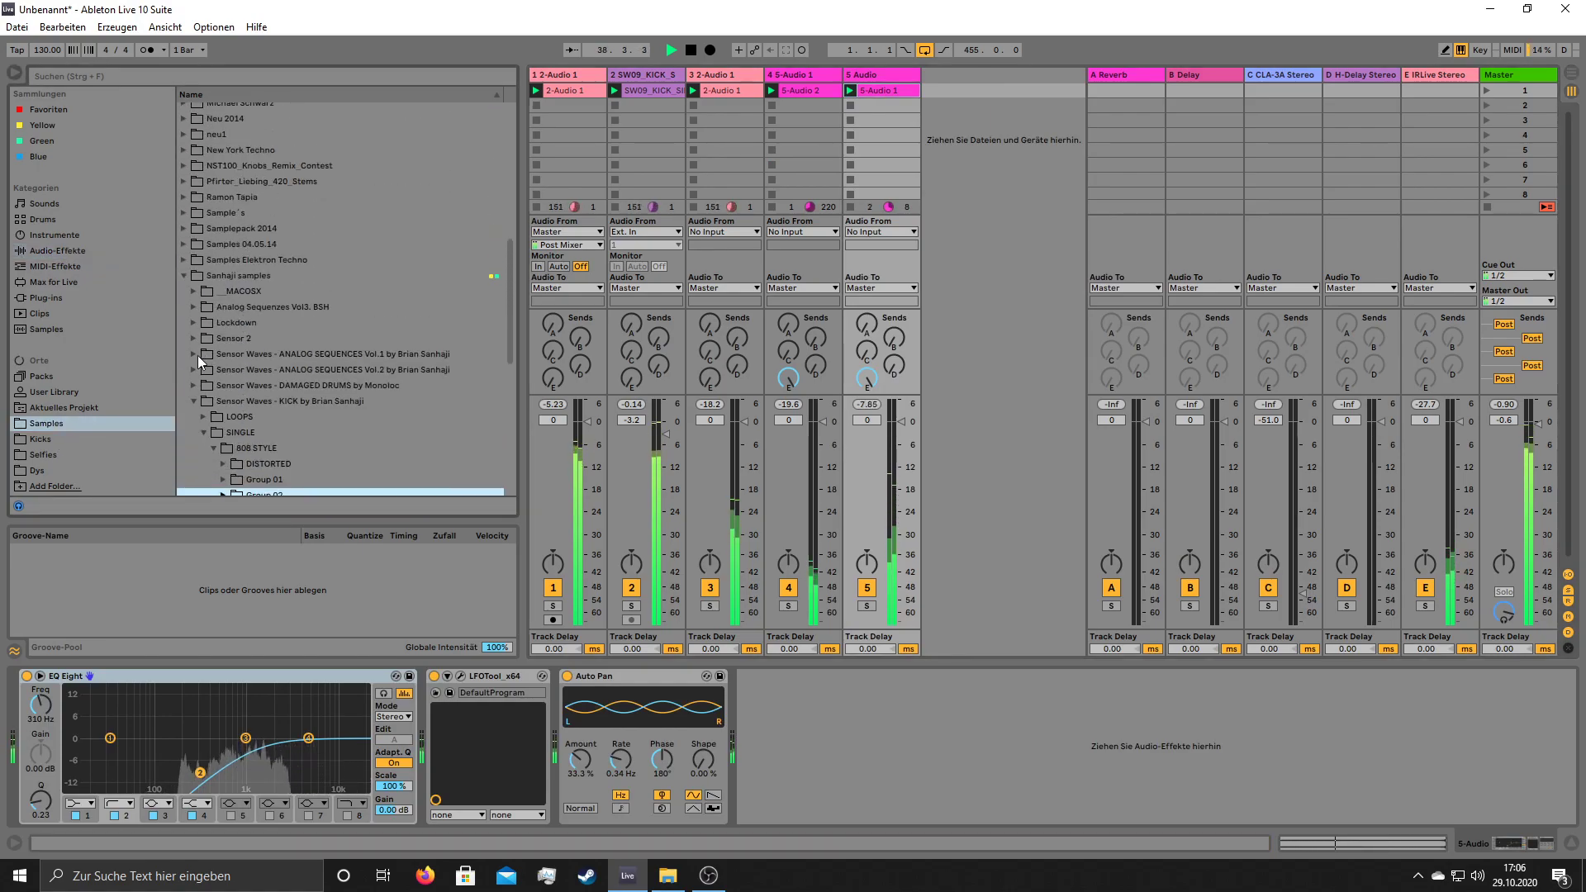
left_click(191, 337)
left_click(202, 370)
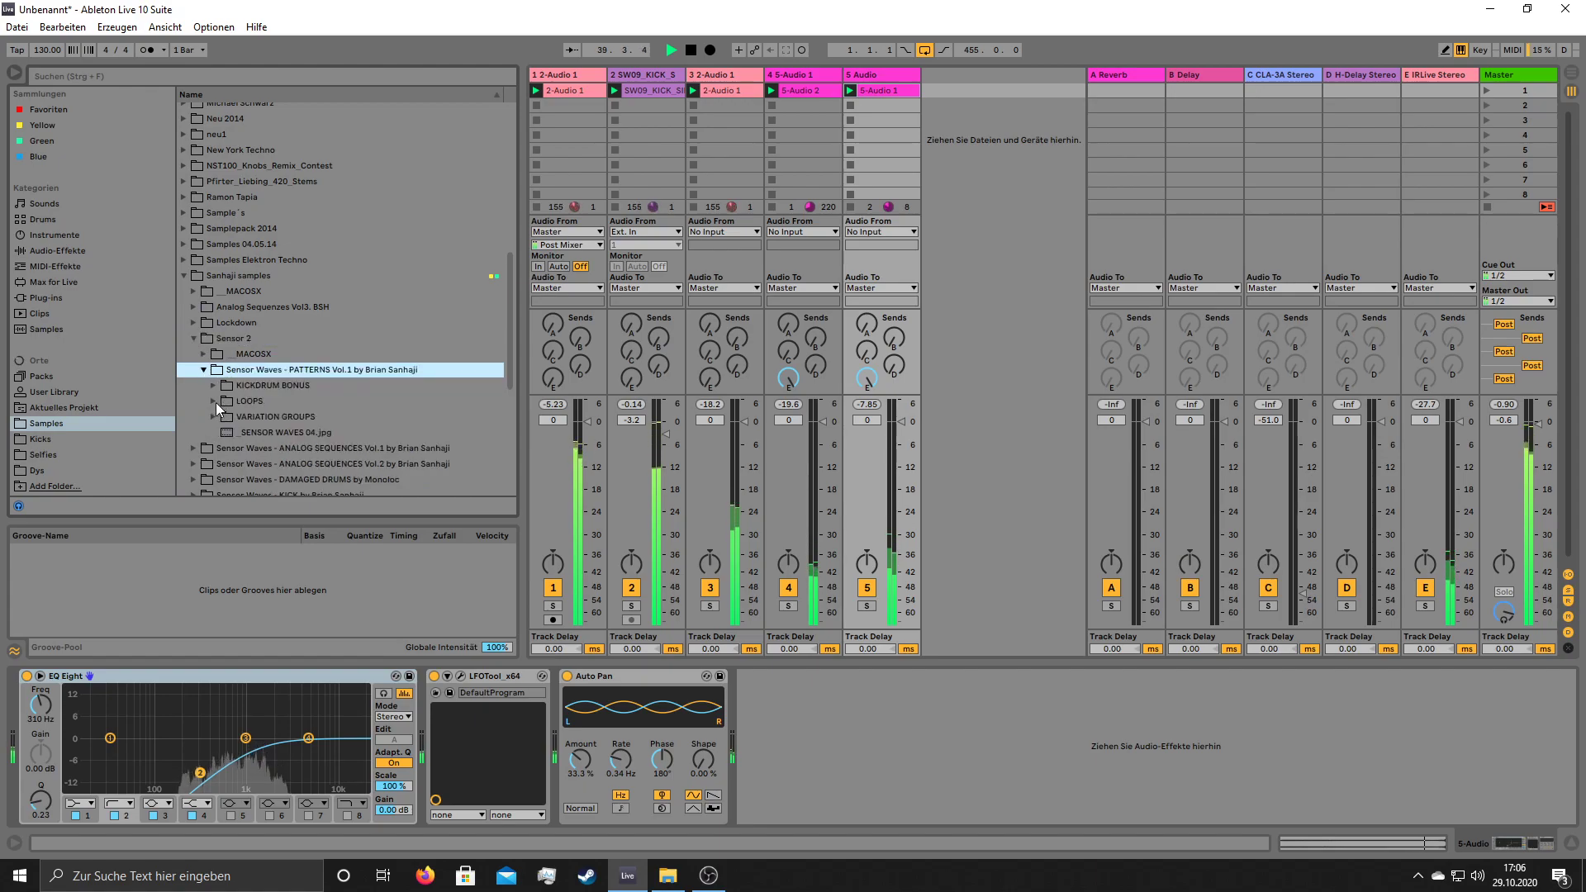
left_click(215, 402)
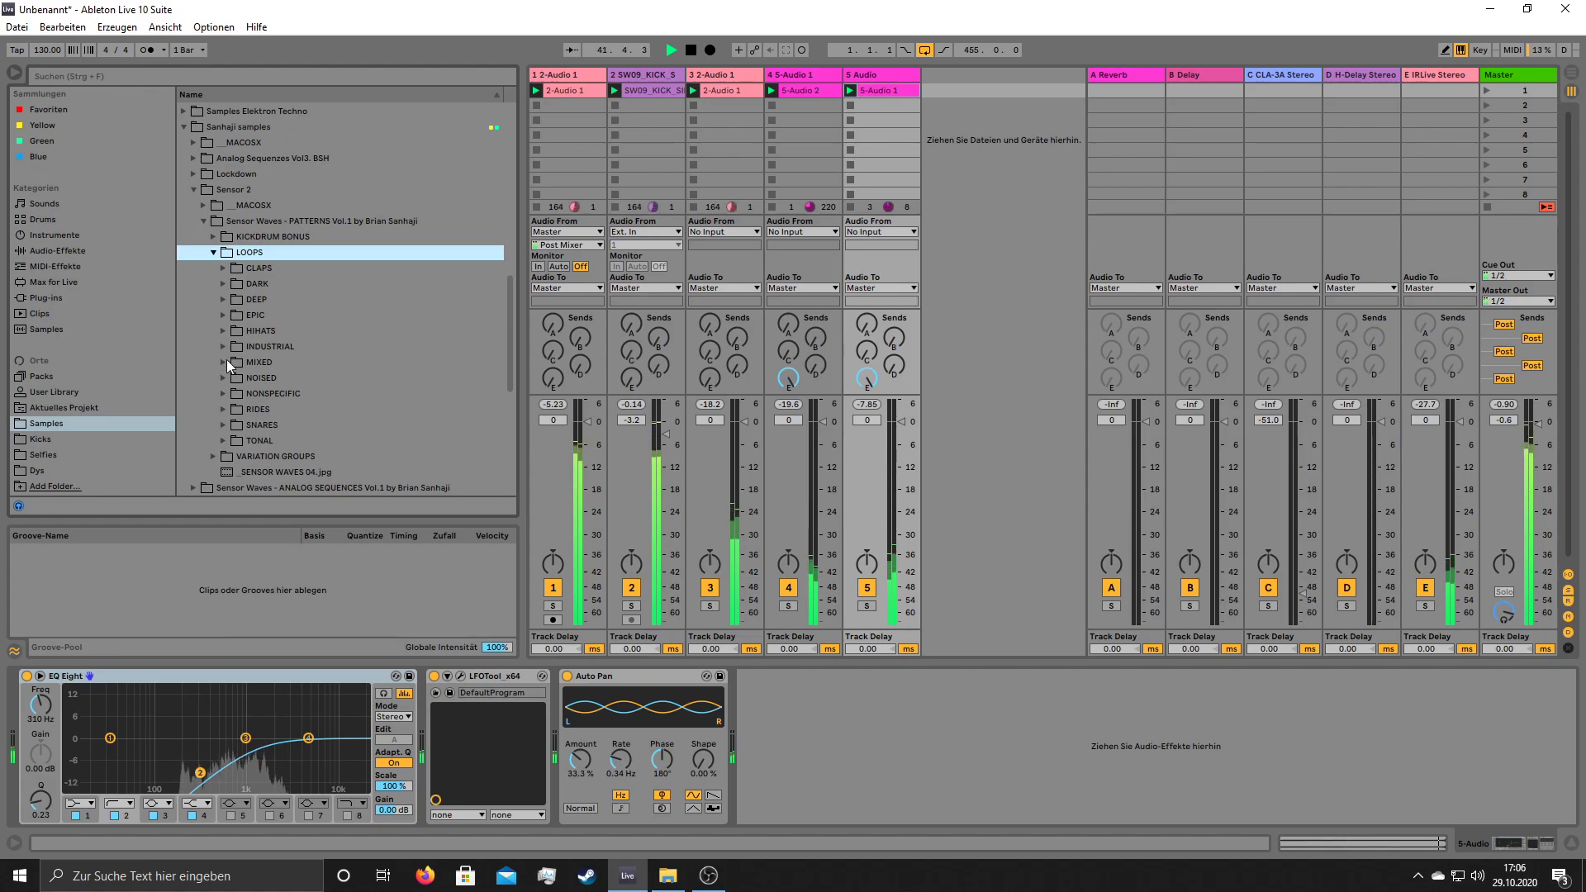
left_click(223, 379)
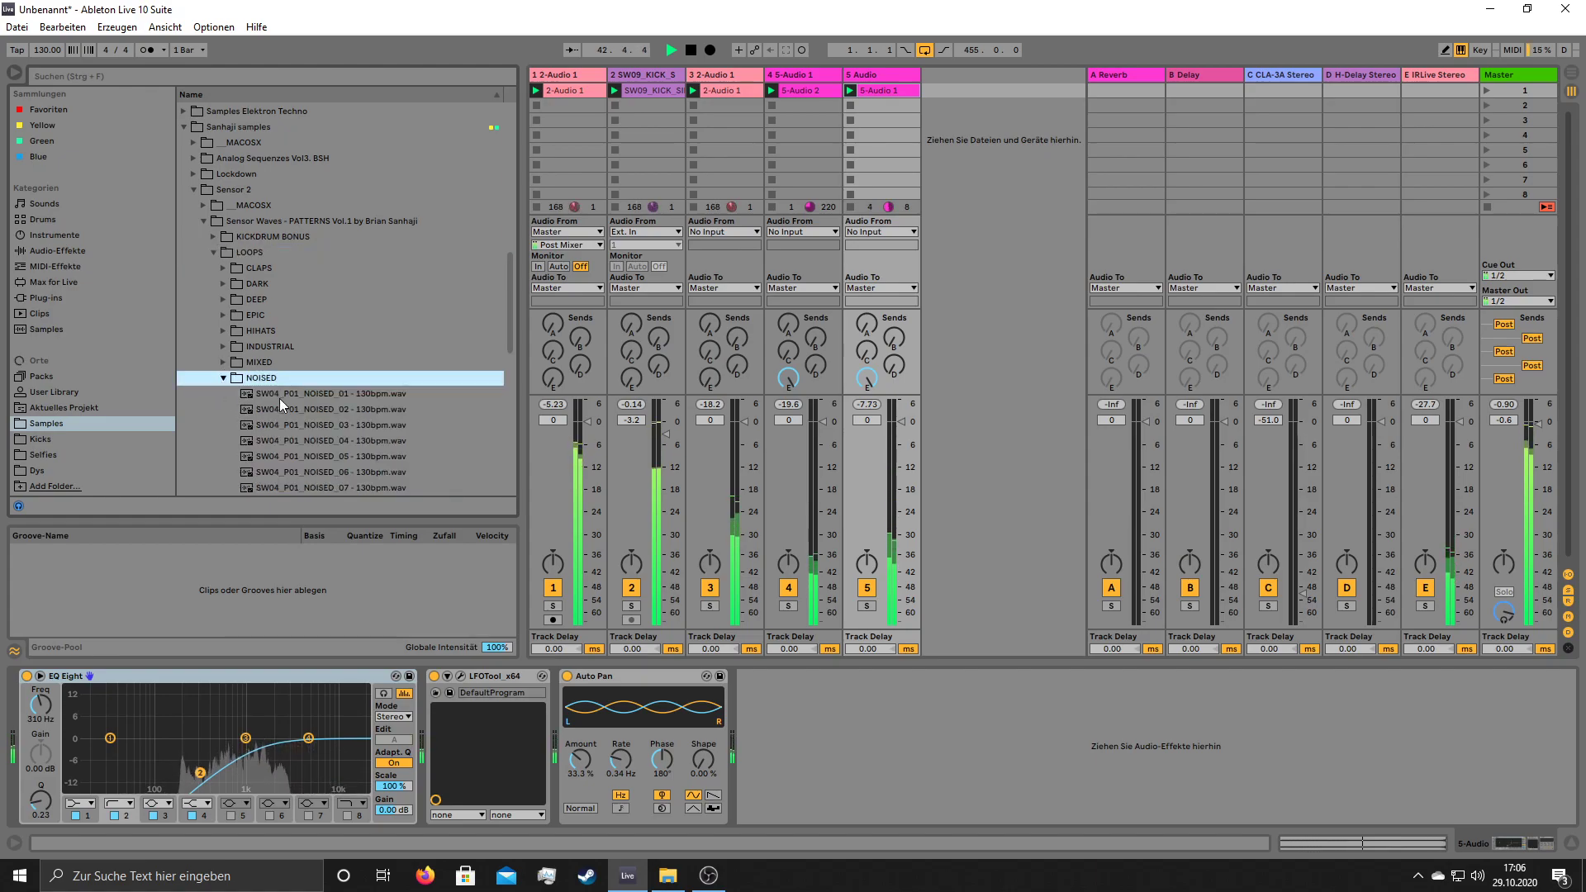
- Audition the noise loops SW04_P01_NOISED_01 through SW04_P01_NOISED_07 over the running beat
left_click(375, 397)
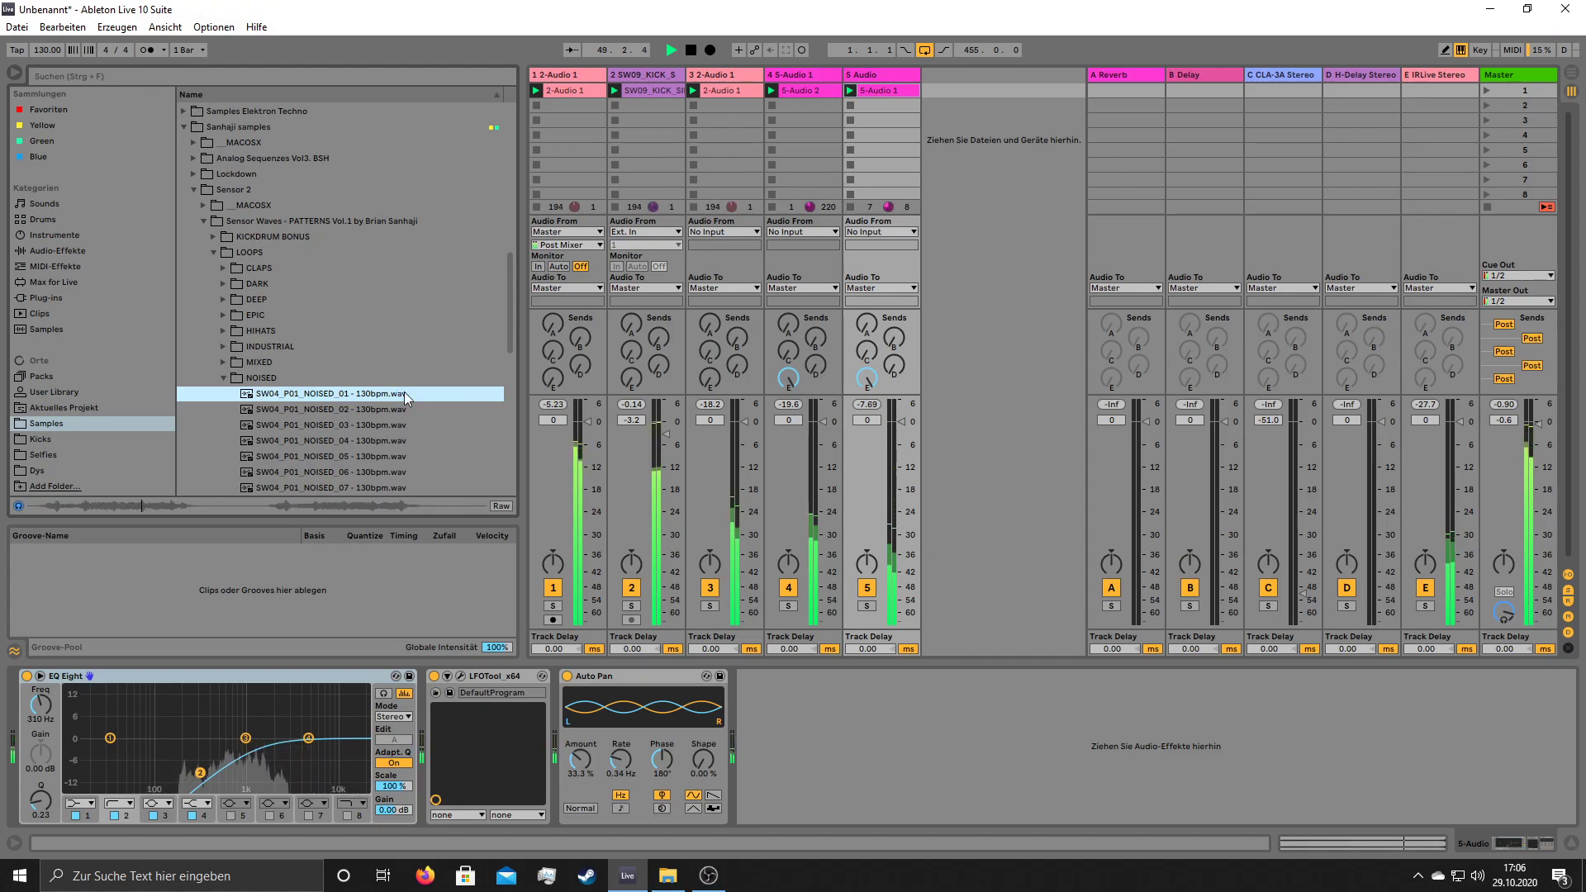
left_click(344, 408)
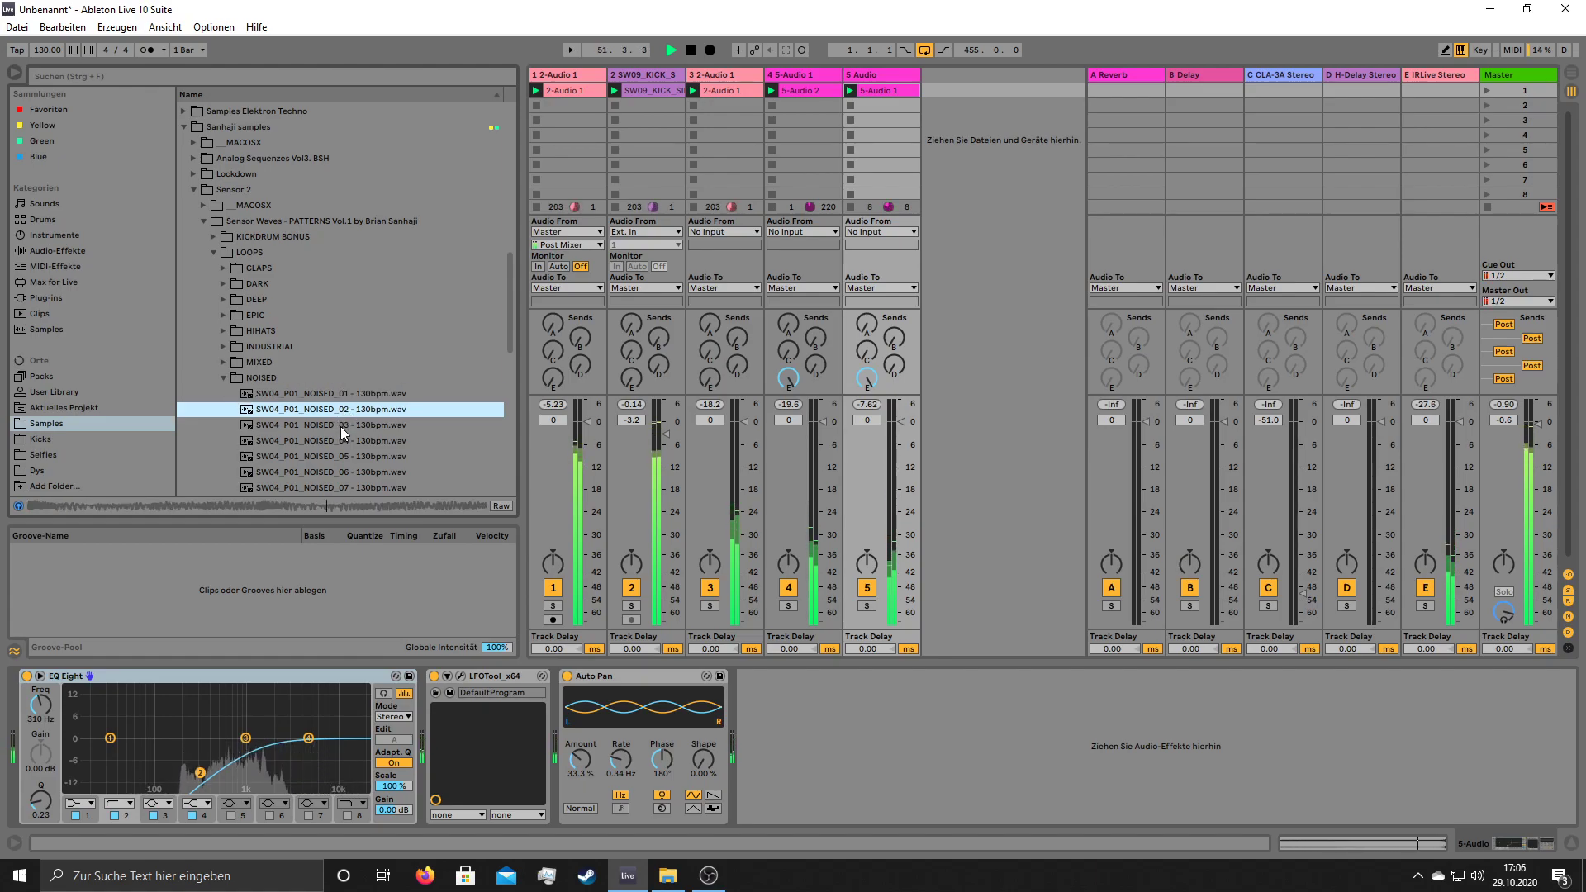
left_click(341, 426)
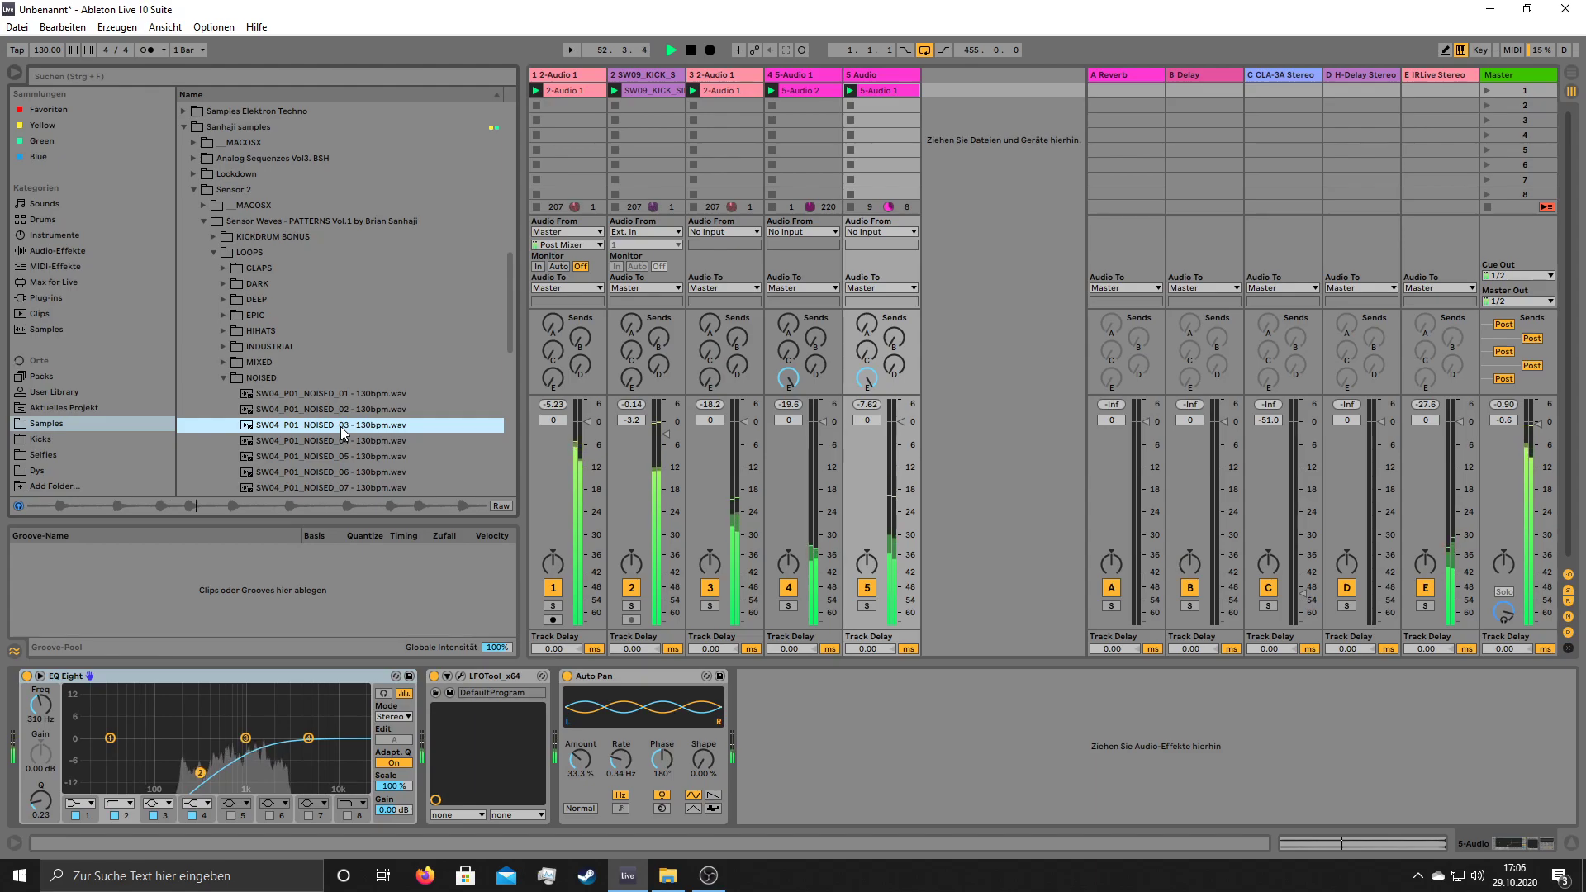
key("Down")
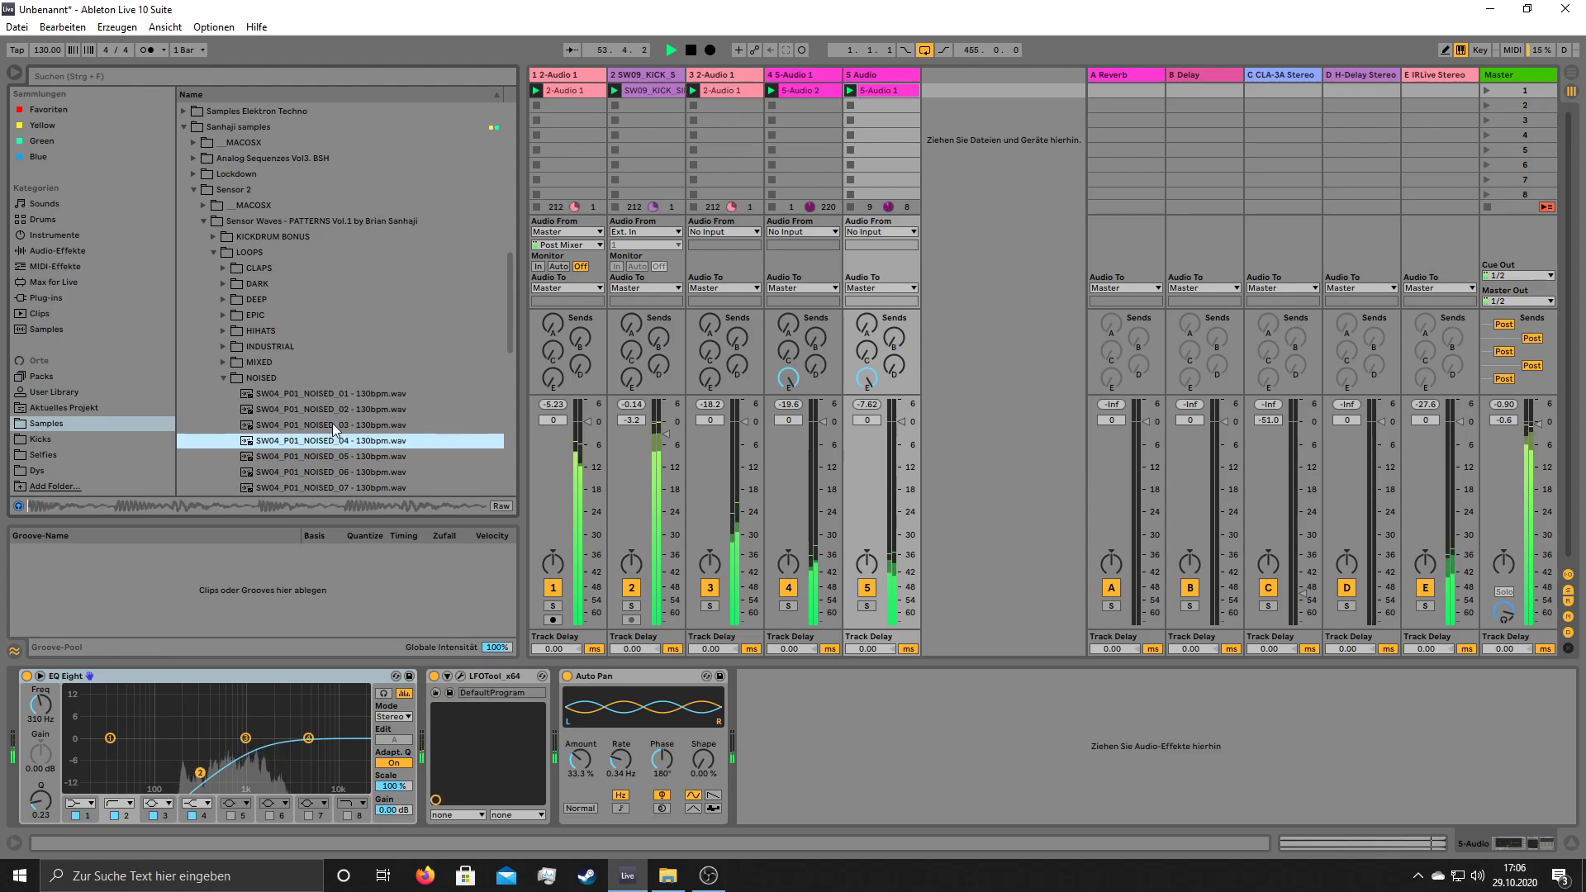
key("Down")
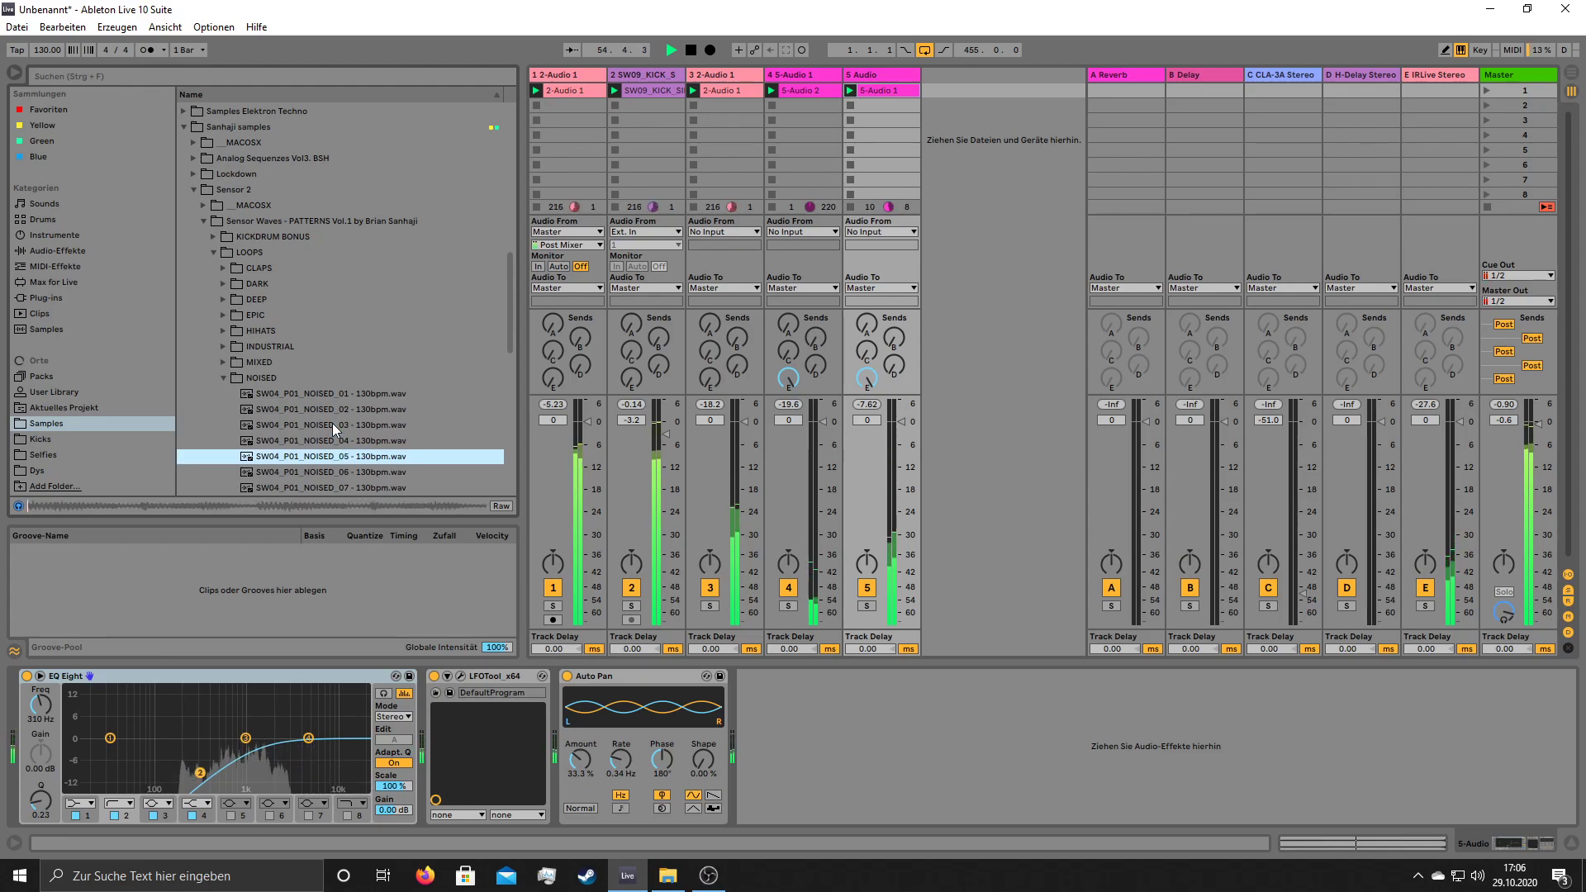
key("Down")
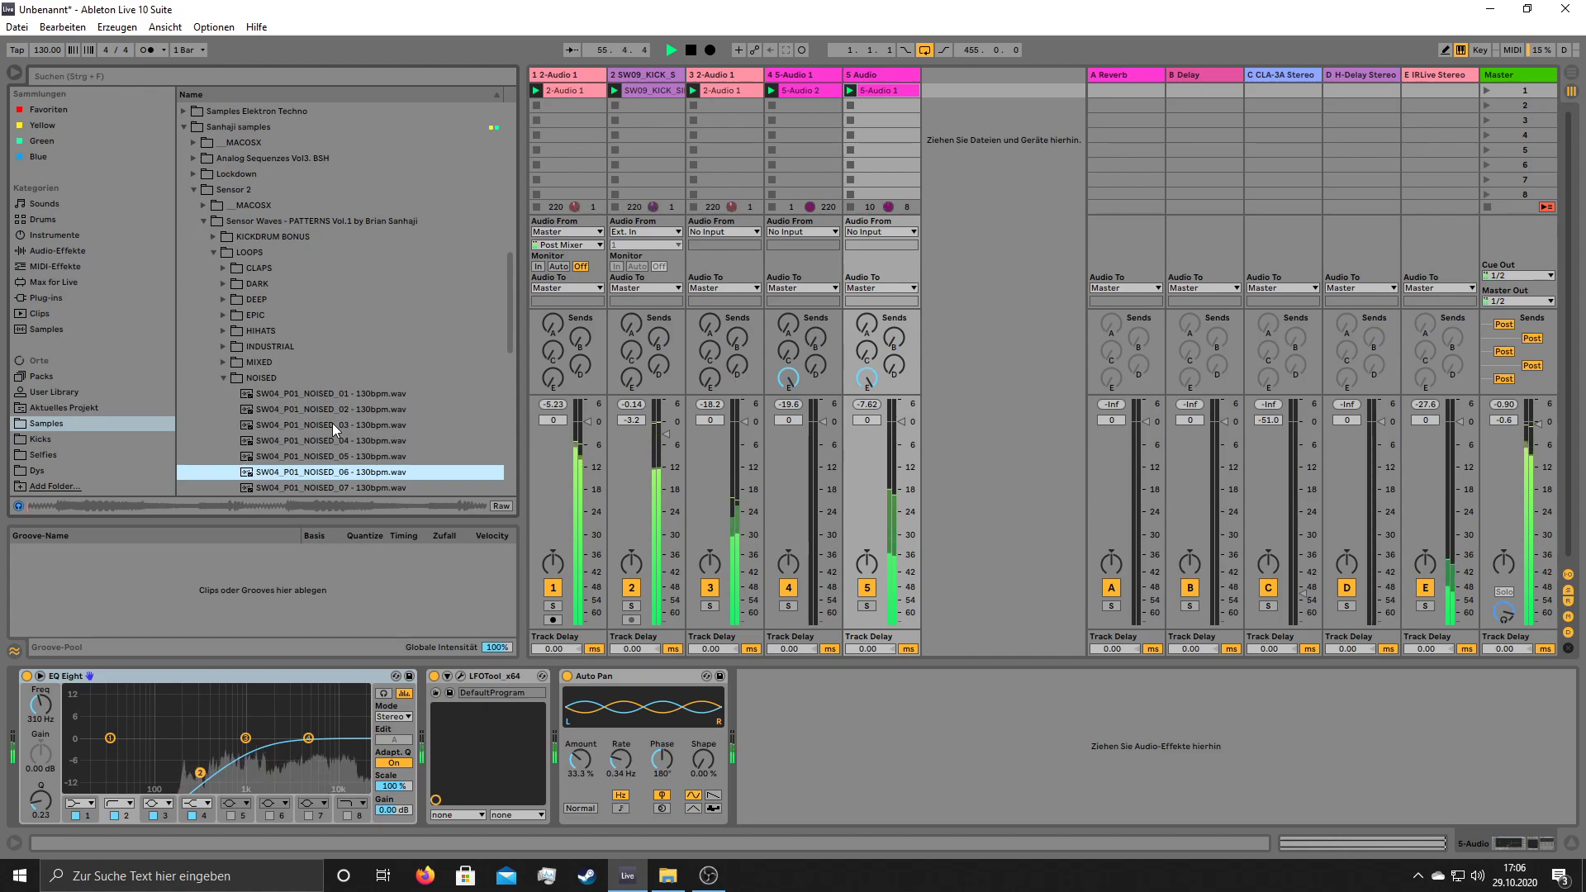
key("Down")
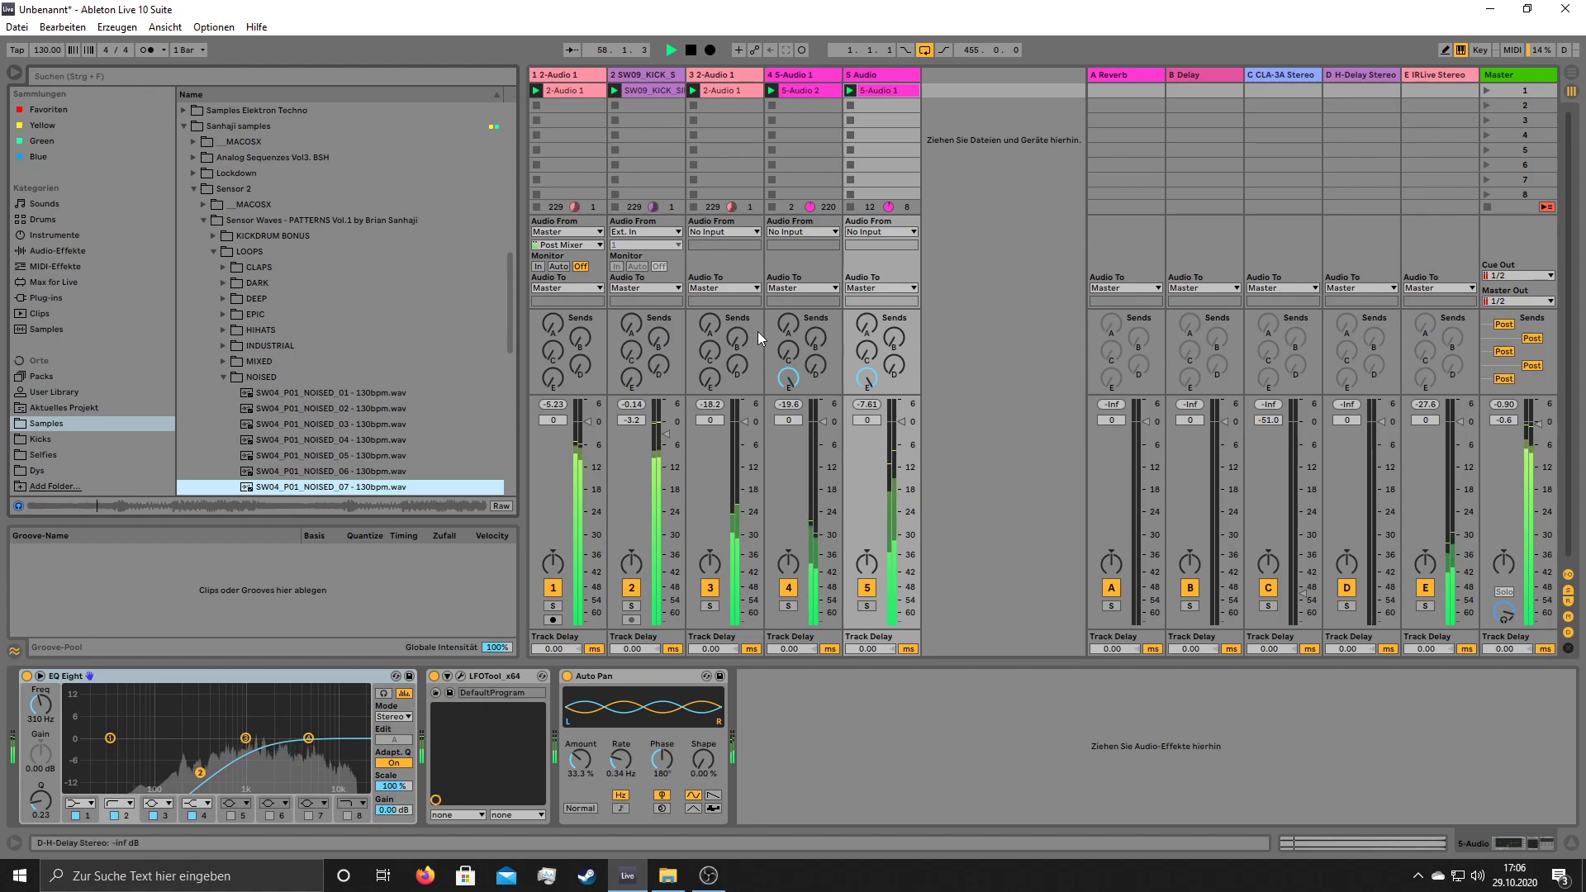
- Create a MIDI track with SW04_P01_NOISED_07 in a sampler and set Decay to 292 ms, Sustain to -inf dB and Release to 1.00 ms
right_click(941, 179)
left_click(958, 190)
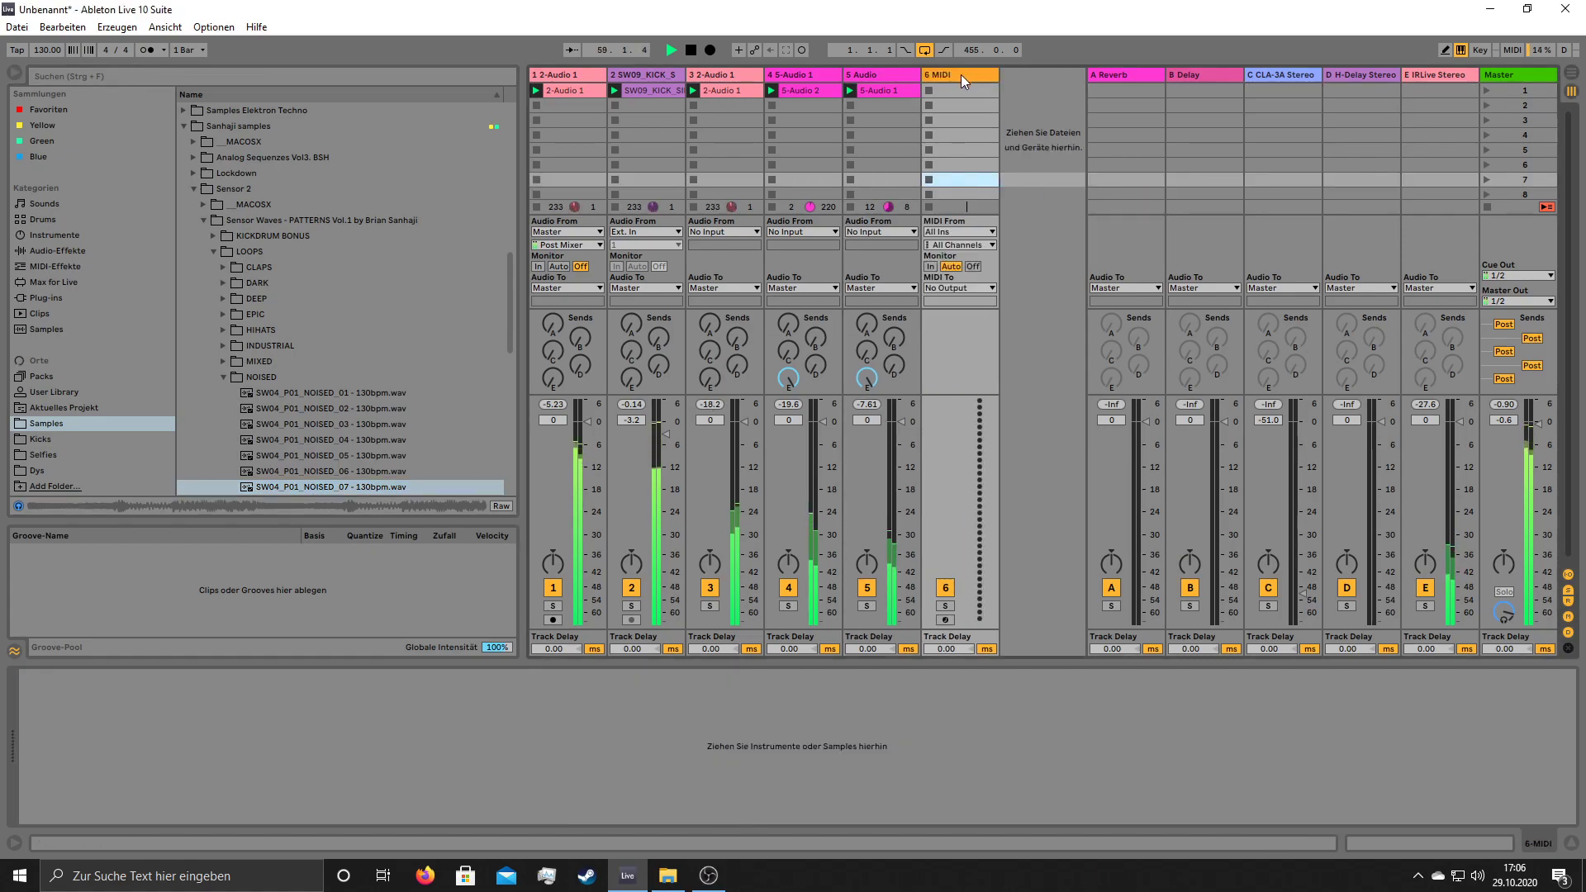
left_click(290, 485)
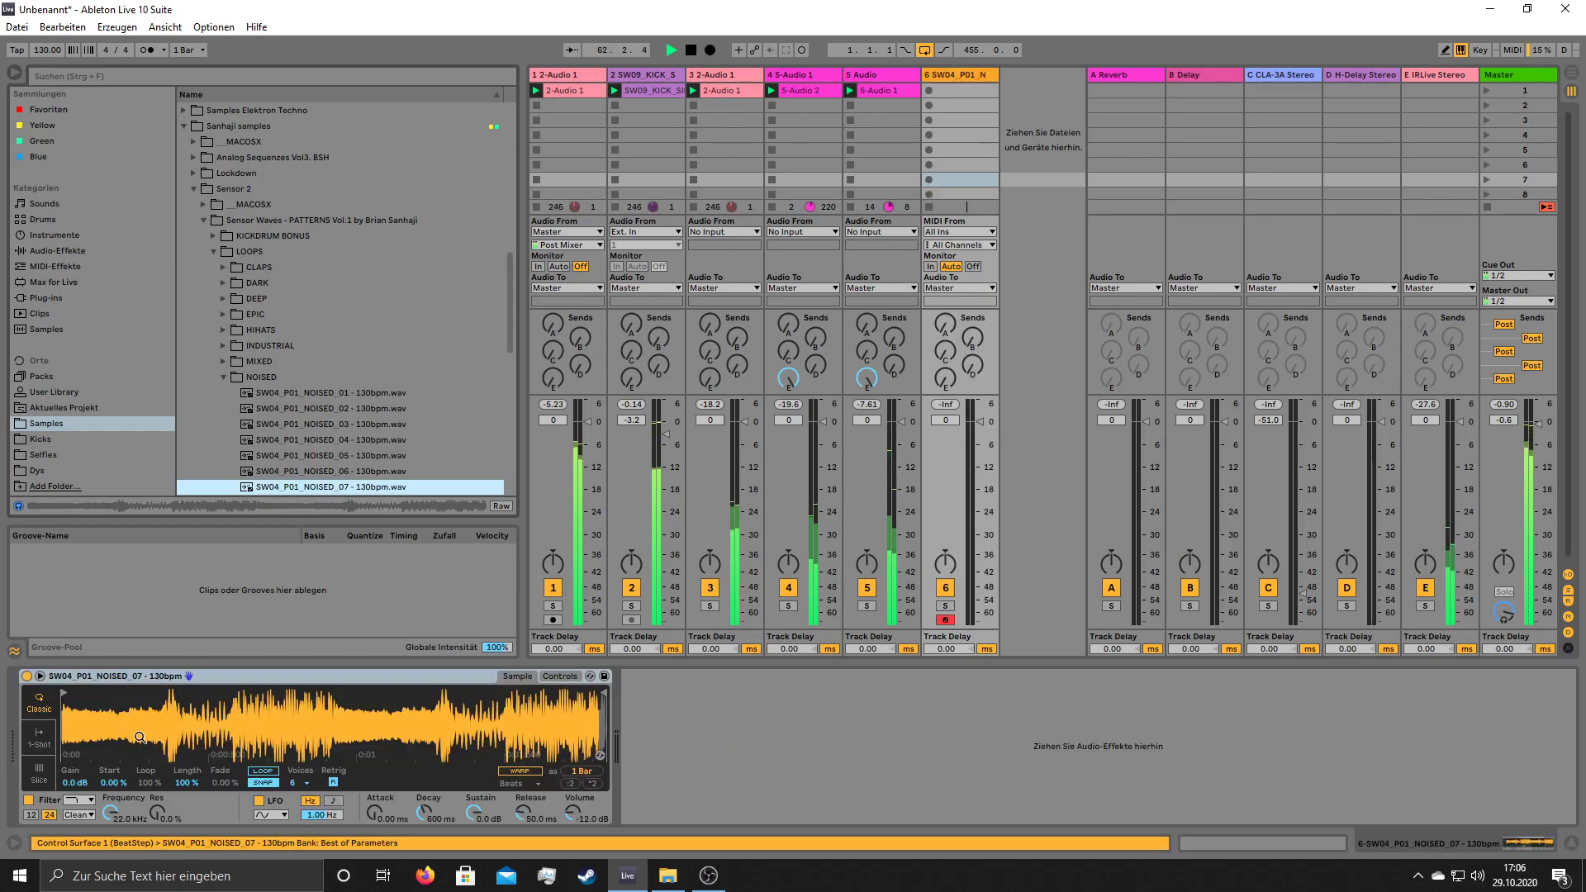
left_click_drag(477, 812, 523, 859)
- Create a one-bar MIDI clip with a sixteenth C3 note on the offbeat of all four beats, starting at 1.1.3
double_click(959, 90)
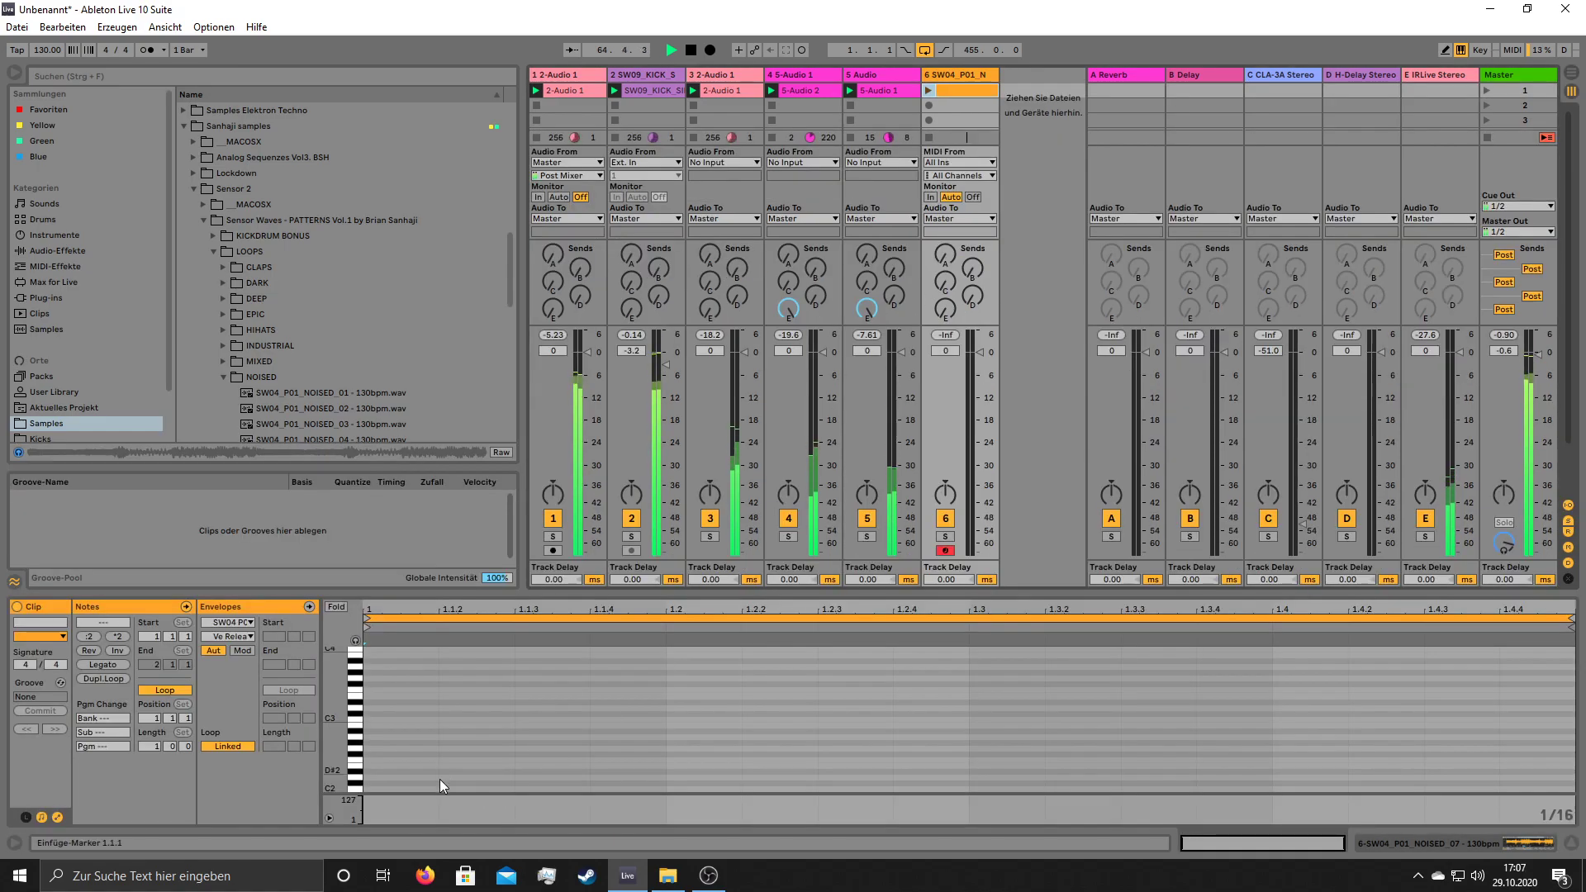
double_click(562, 720)
left_click_drag(652, 682, 347, 795)
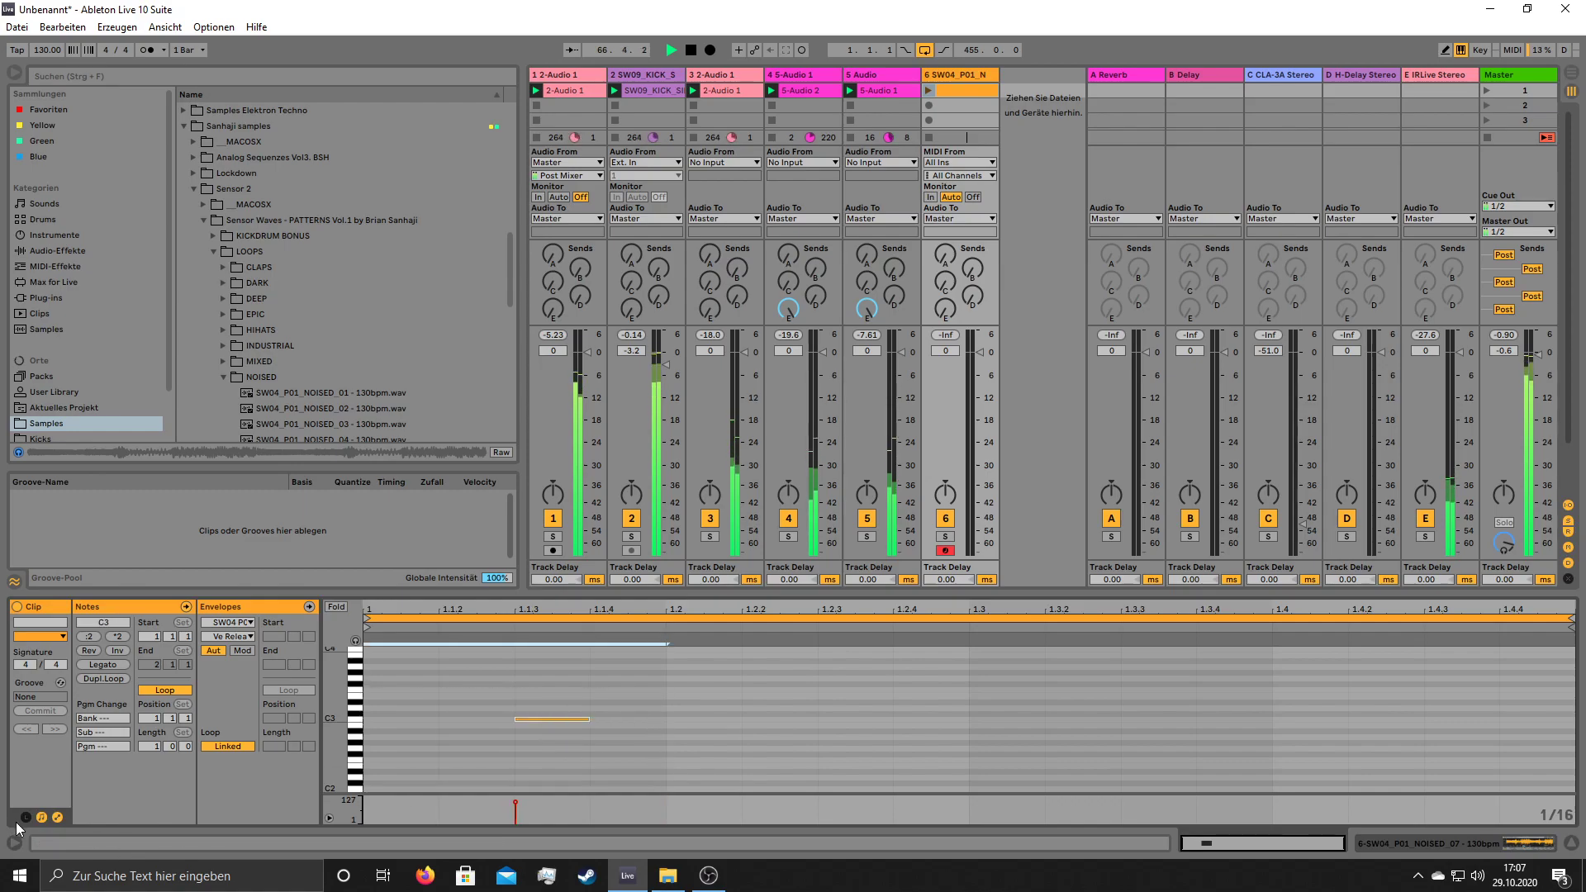
key("ctrl+d")
key("ctrl+d")
key("ctrl+d")
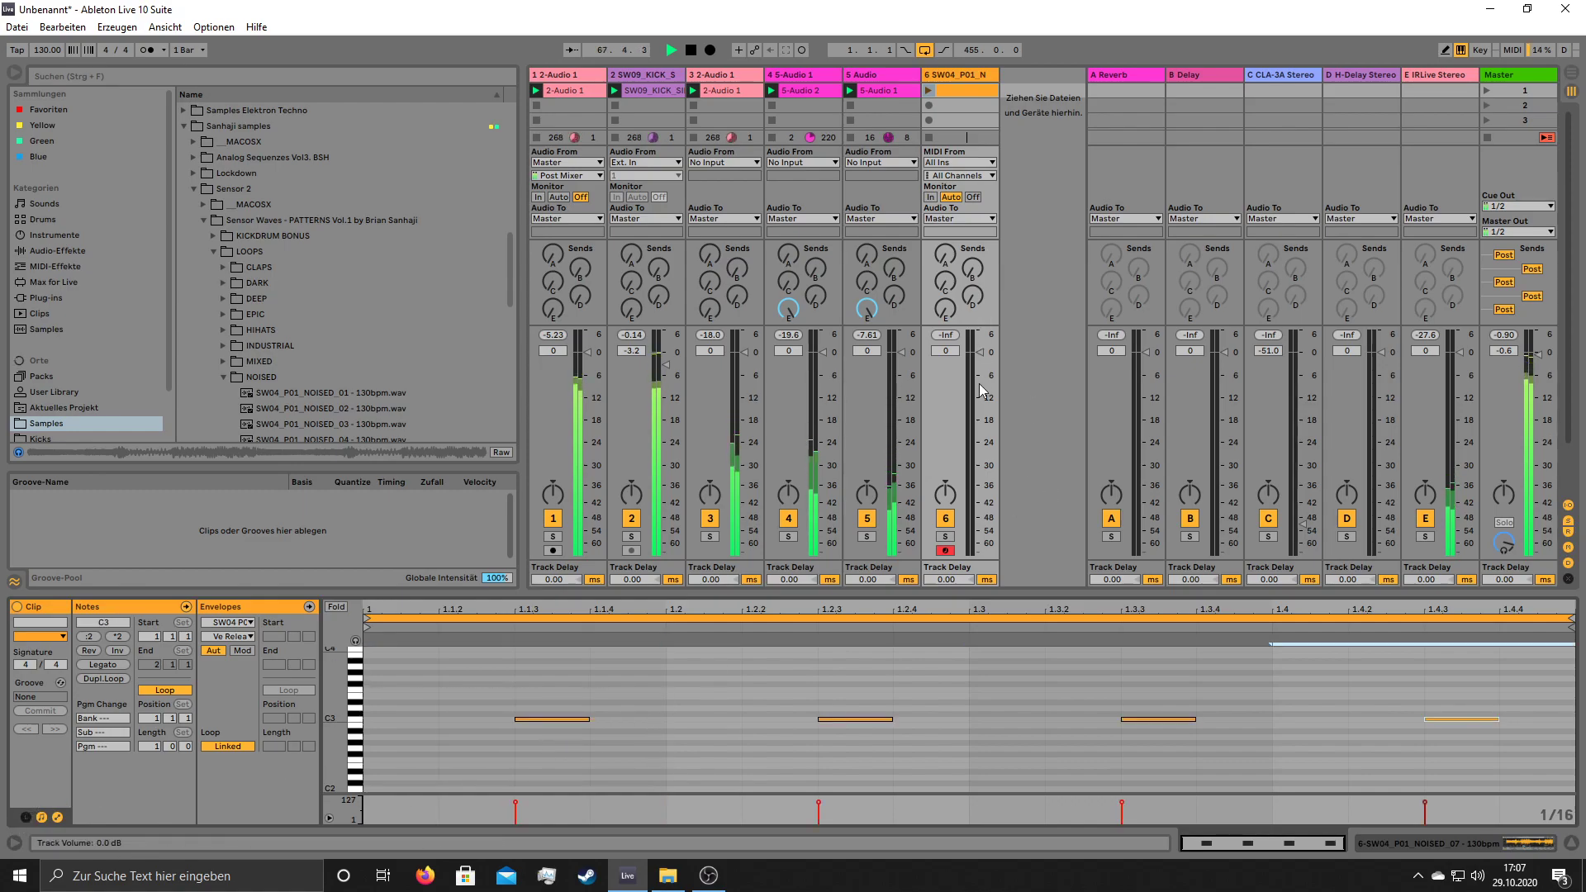
- Launch the noise clip, raise its track's send E and set the track volume to -3.0 dB
left_click_drag(981, 352, 980, 500)
left_click(928, 90)
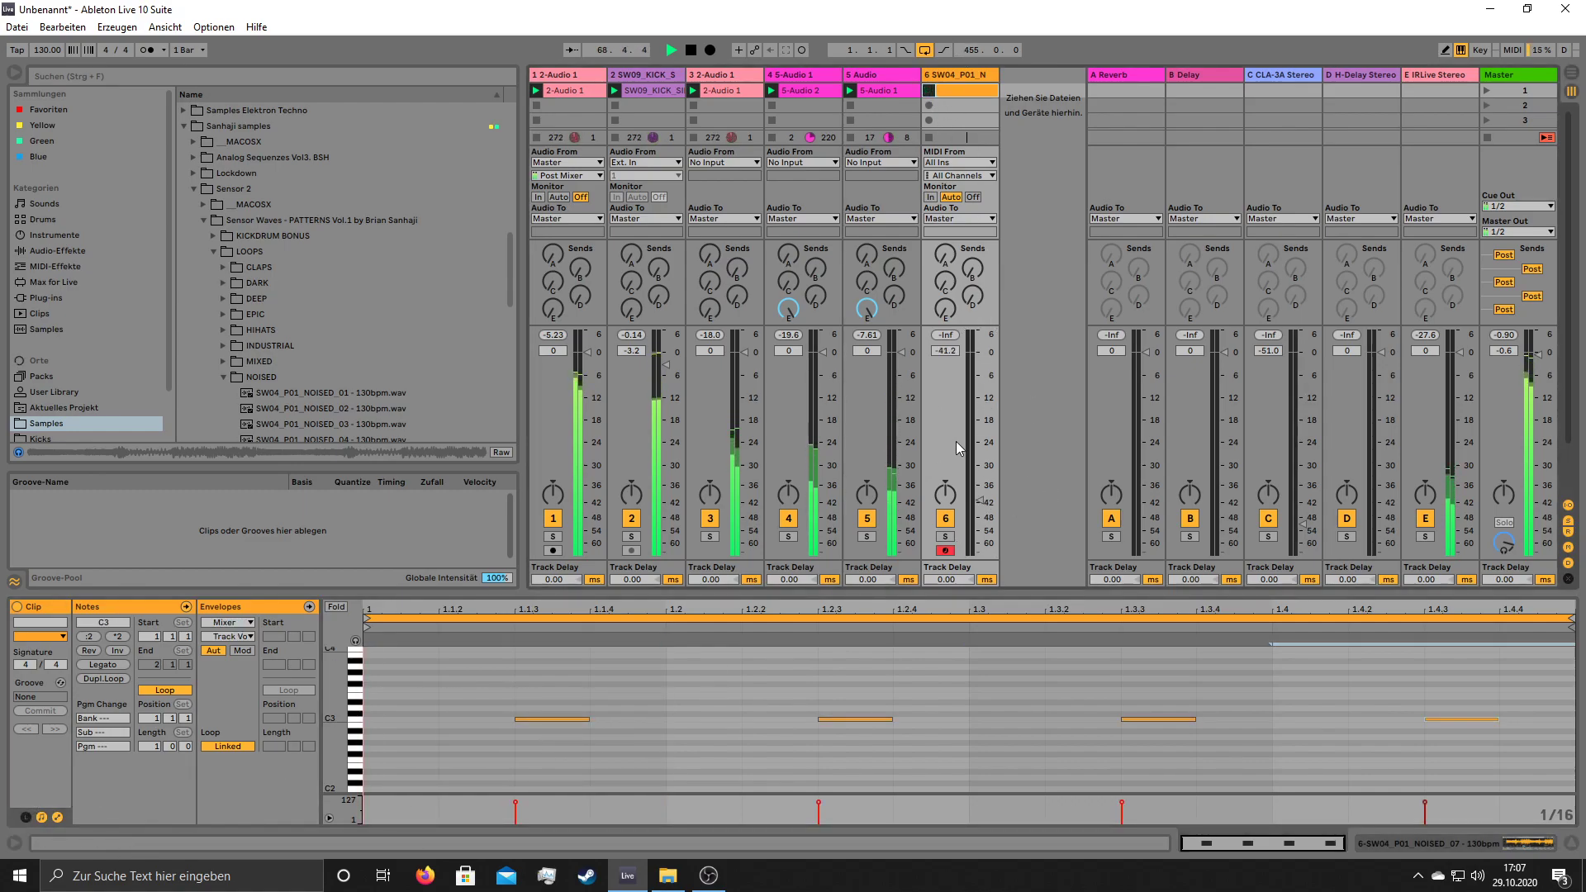
left_click_drag(948, 317, 948, 157)
left_click_drag(980, 499, 980, 366)
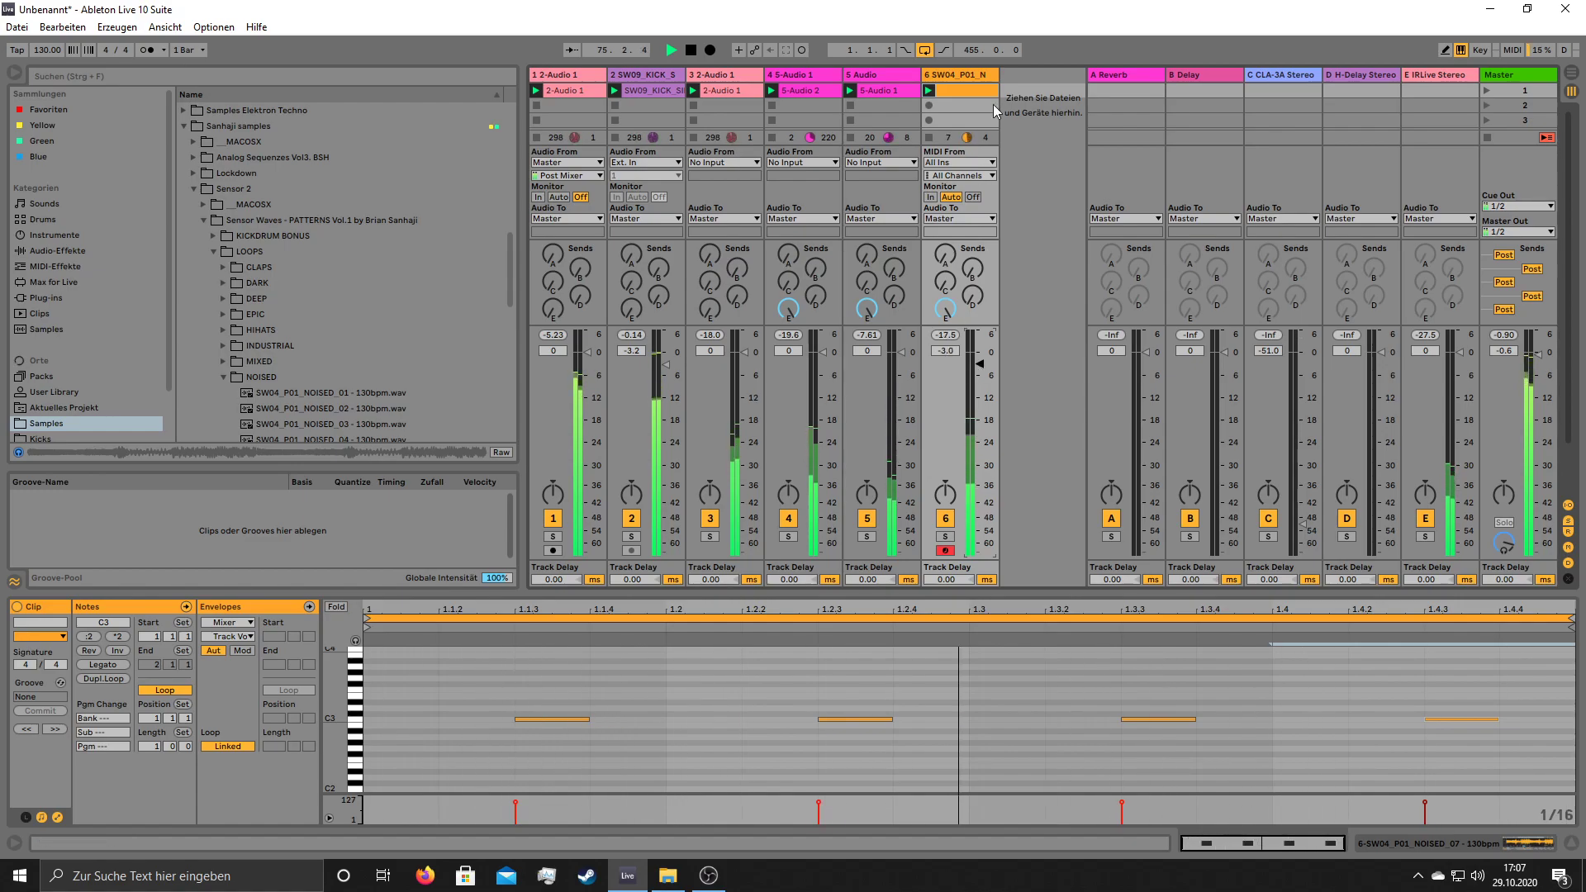
- Set the noise sampler's Volume to -6.86 dB and its Decay to 306 ms
left_click(991, 74)
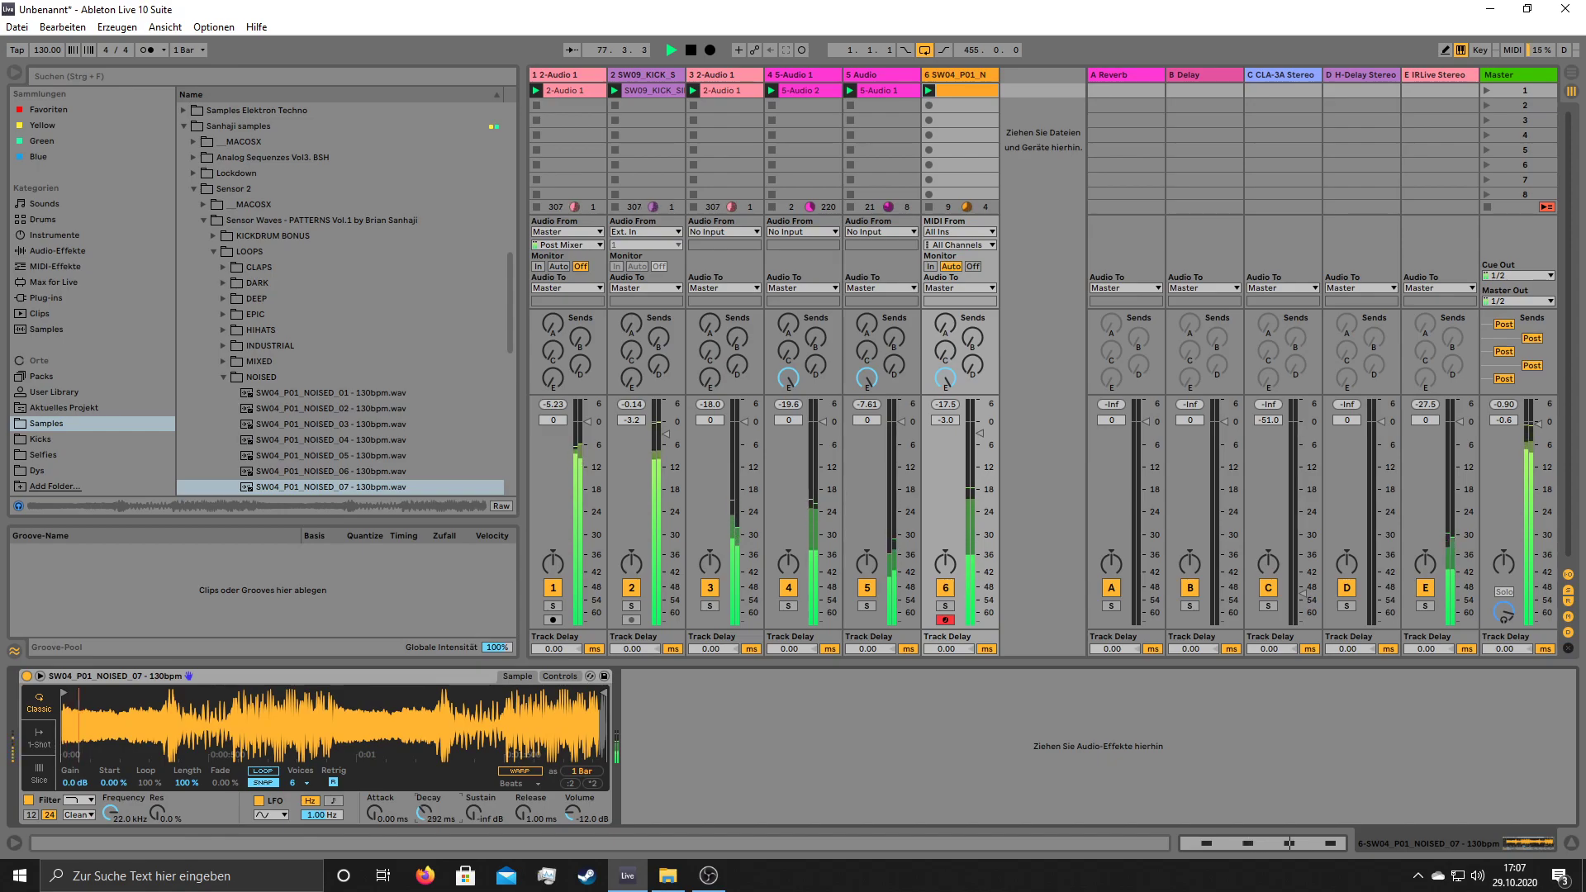
left_click_drag(581, 813, 582, 788)
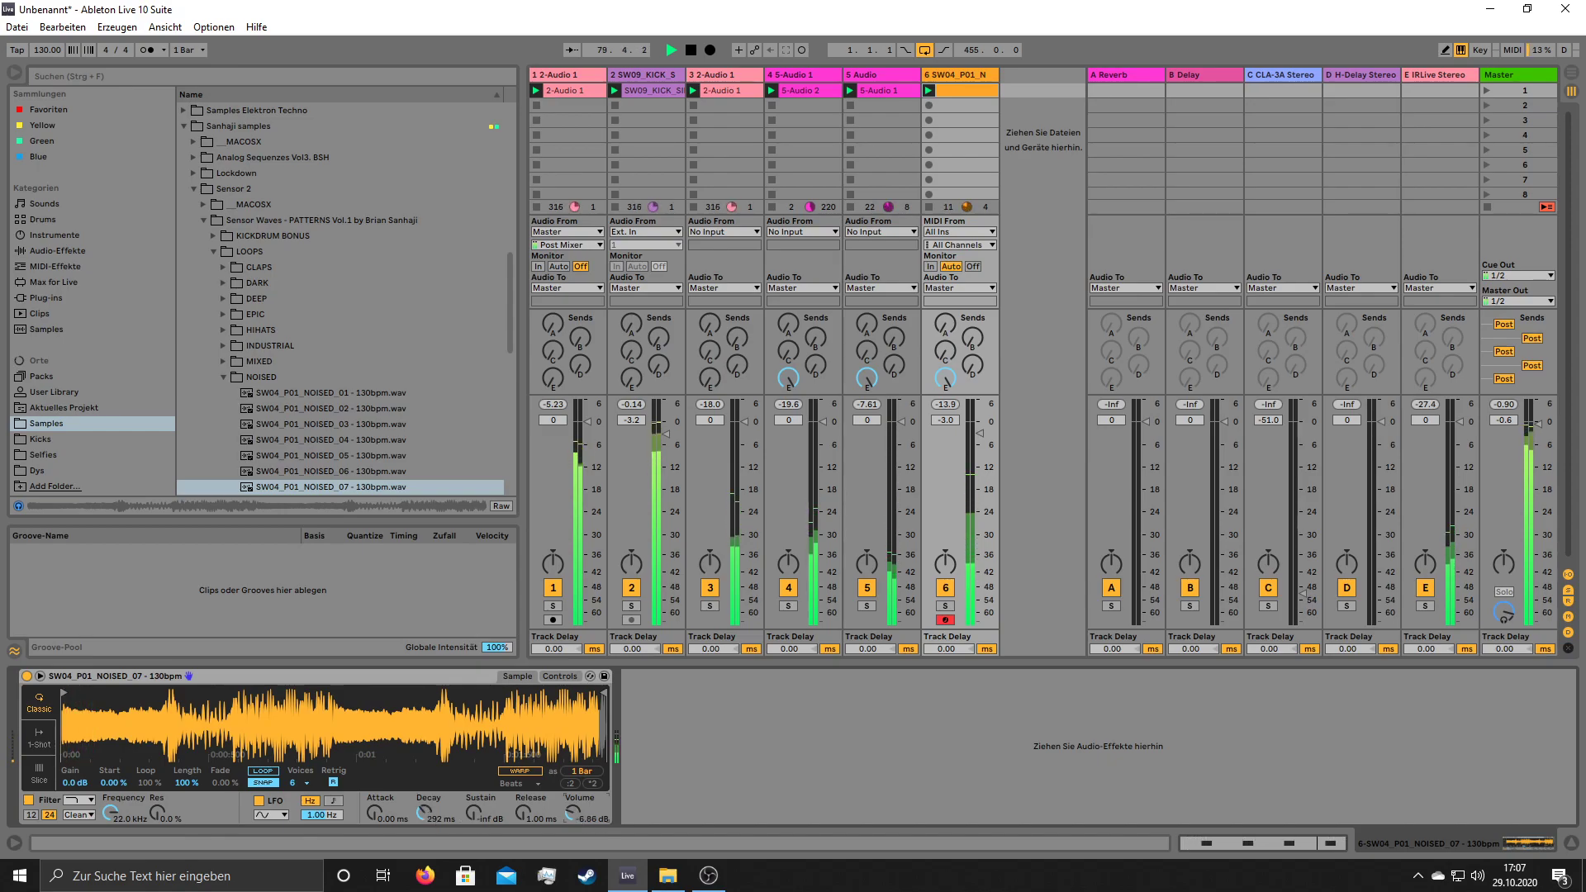
mouse_move(424, 812)
left_mouse_down()
mouse_move(425, 826)
mouse_move(425, 805)
left_mouse_up()
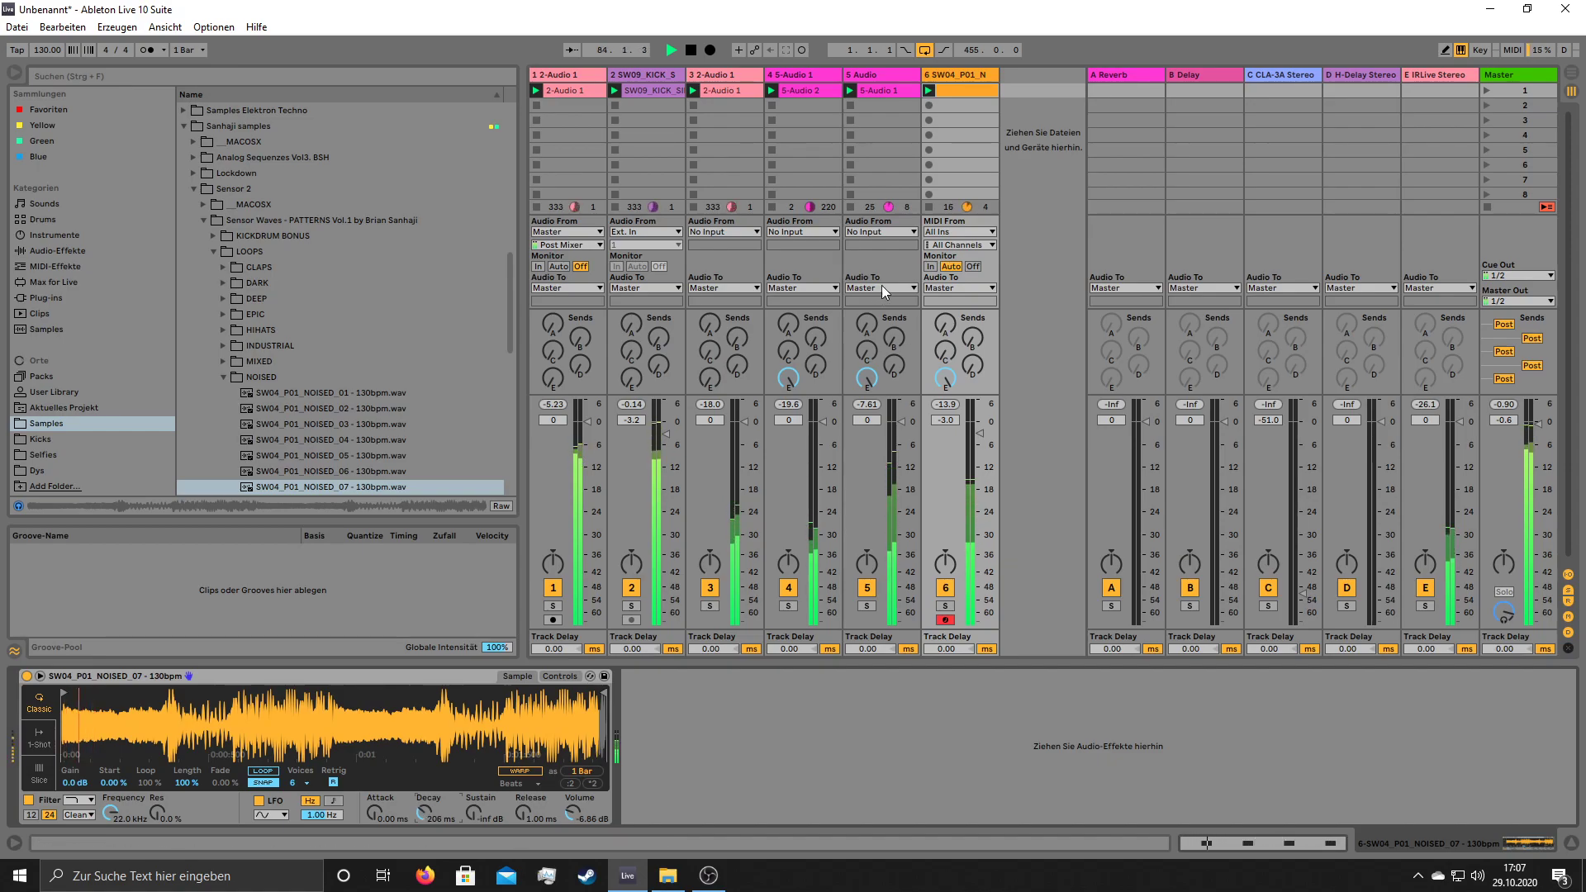
- Add a new audio track after the noise track and set its audio input to 5-Audio, Post Mixer
right_click(1041, 71)
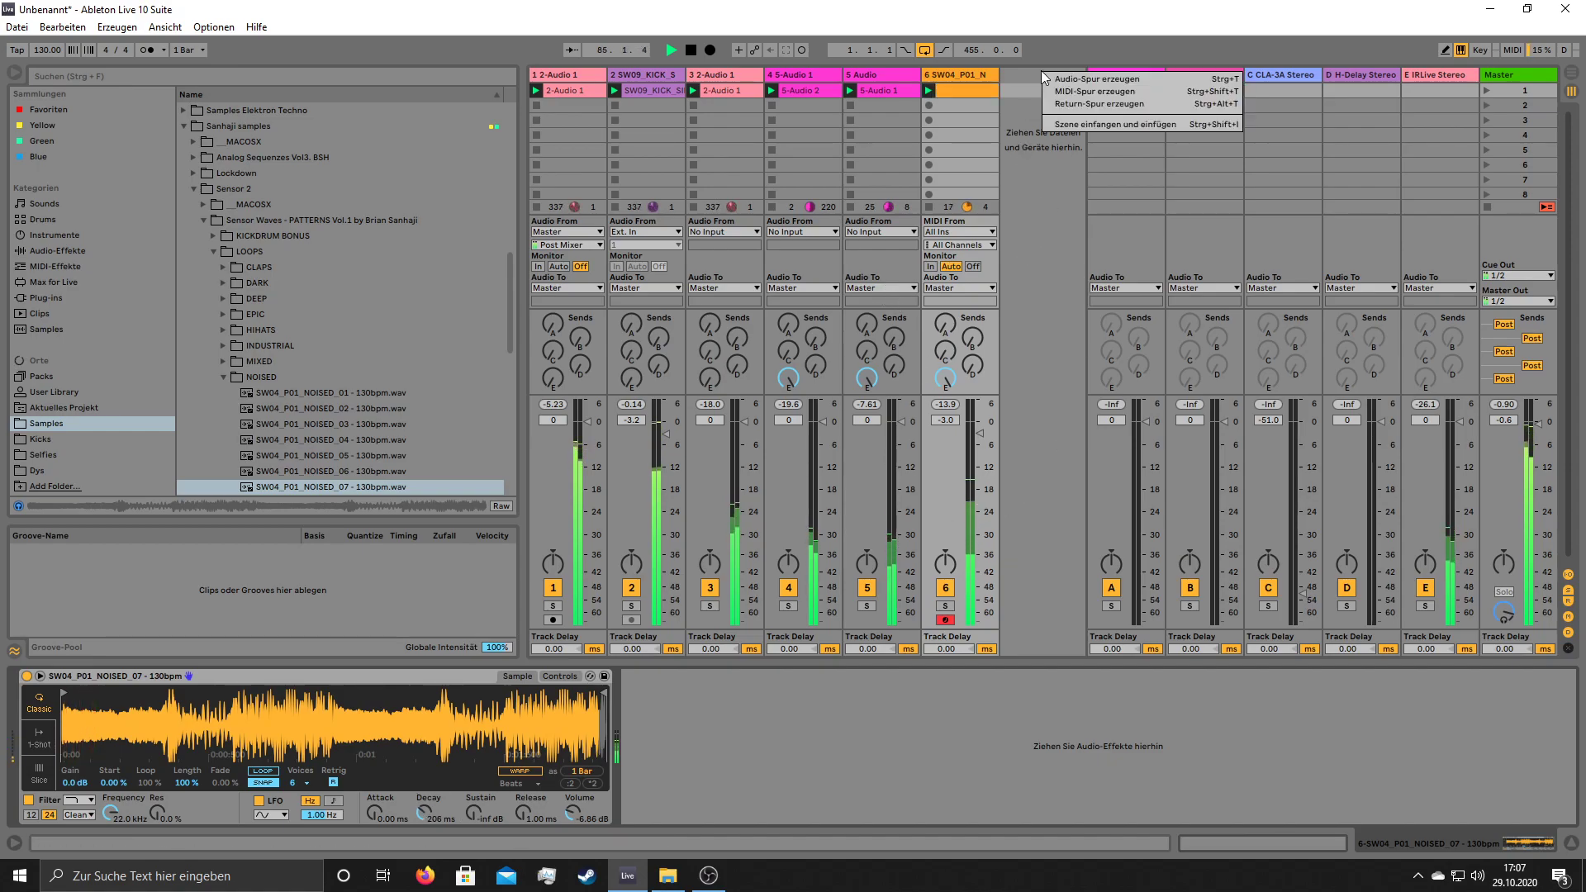
left_click(1056, 82)
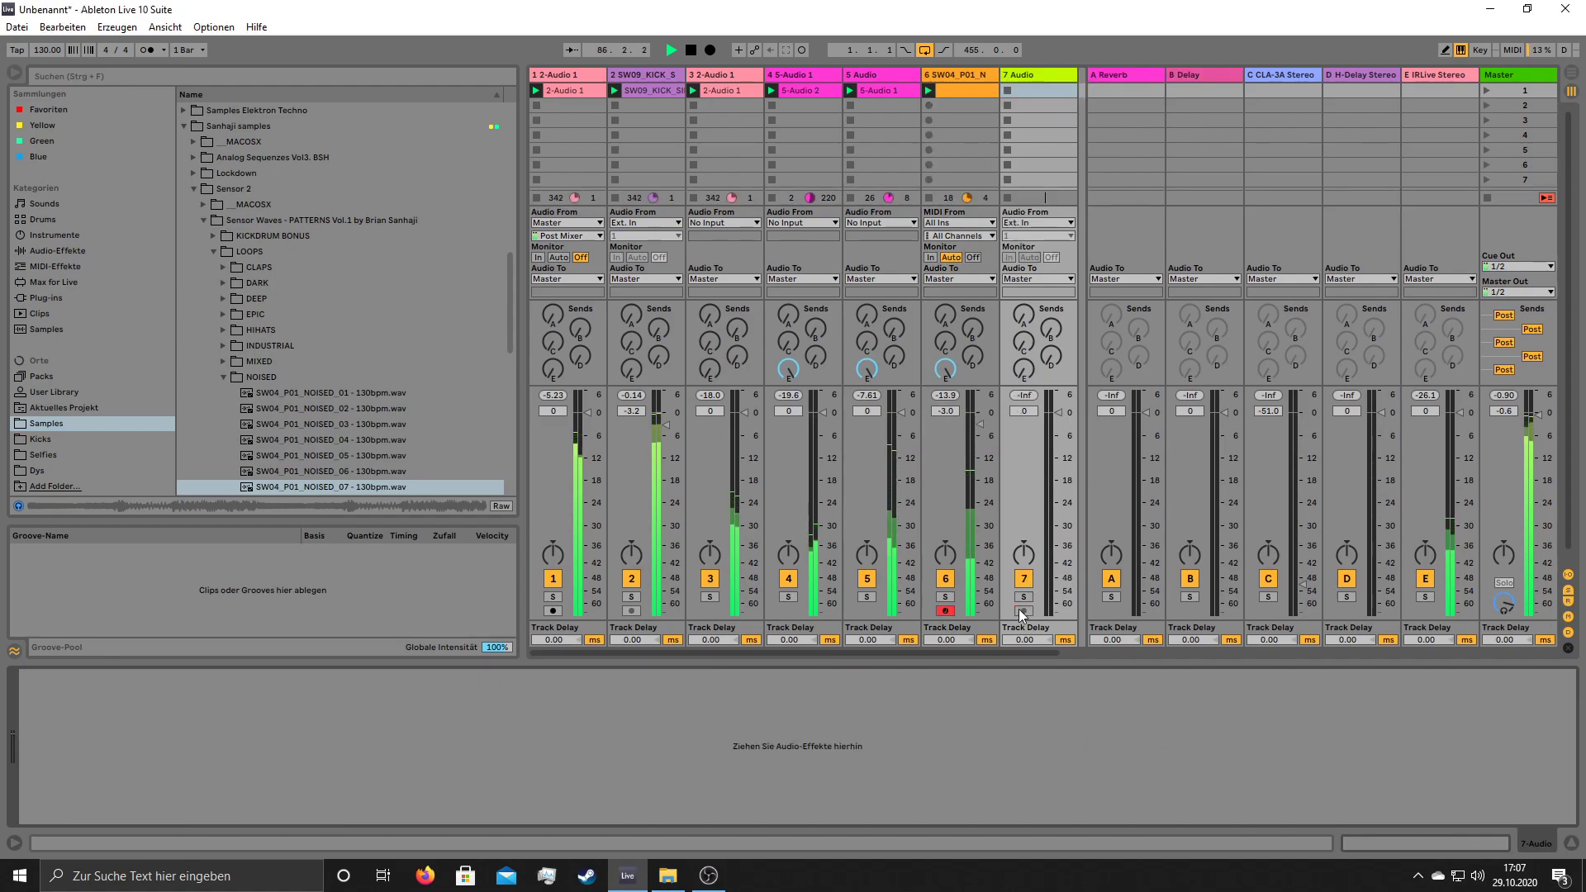
left_click(1052, 223)
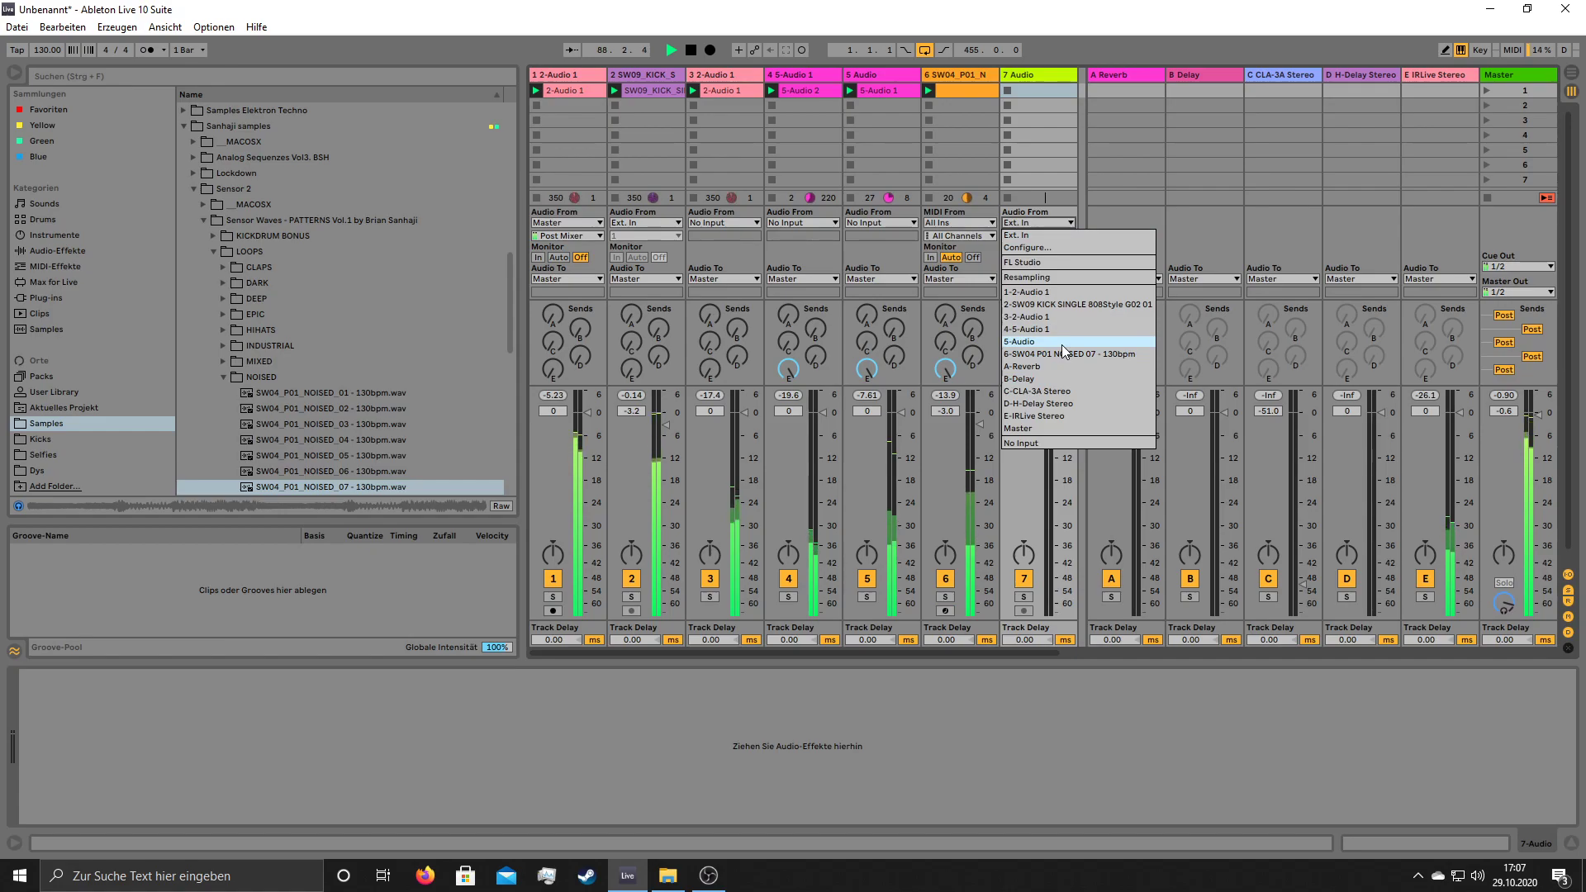
left_click(1062, 344)
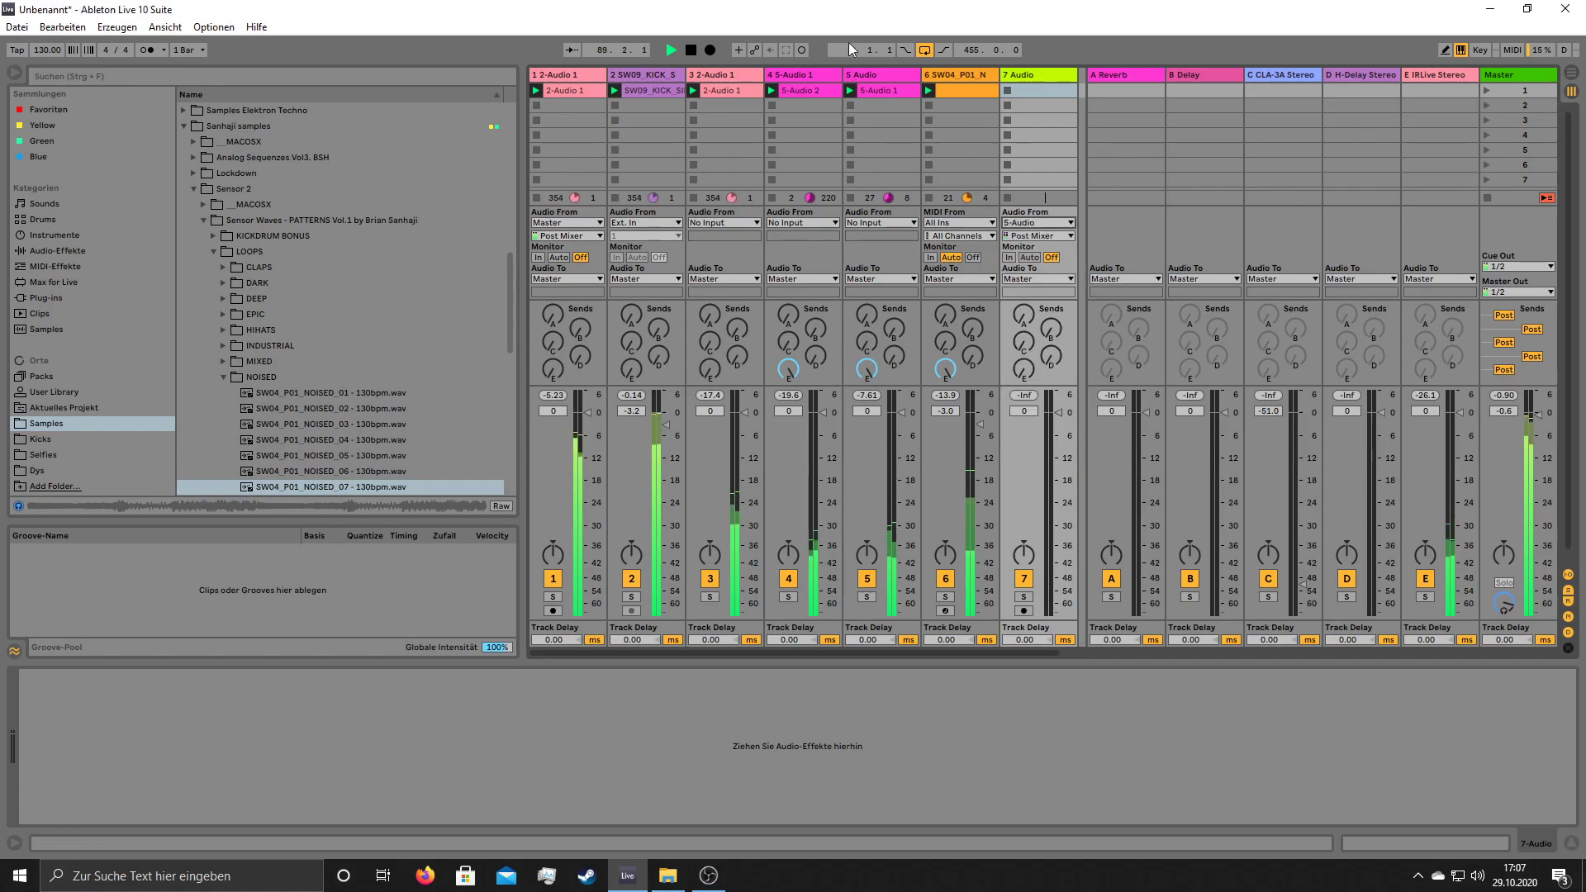
- Add the Waves H-Delay Stereo plug-in after Auto Pan on track 5
left_click(877, 74)
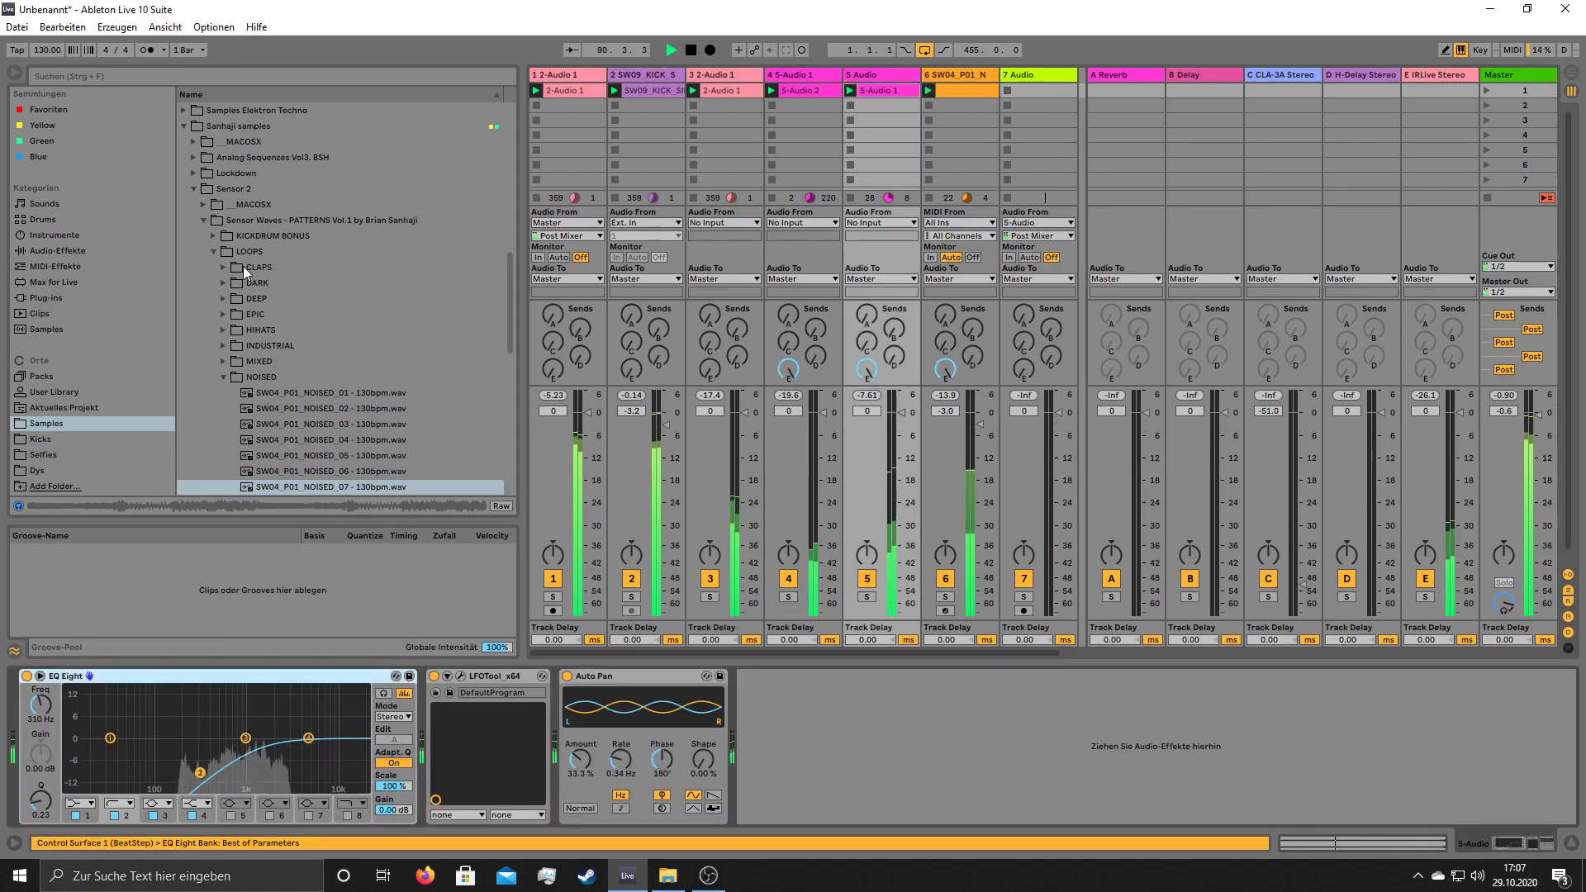
left_click(56, 254)
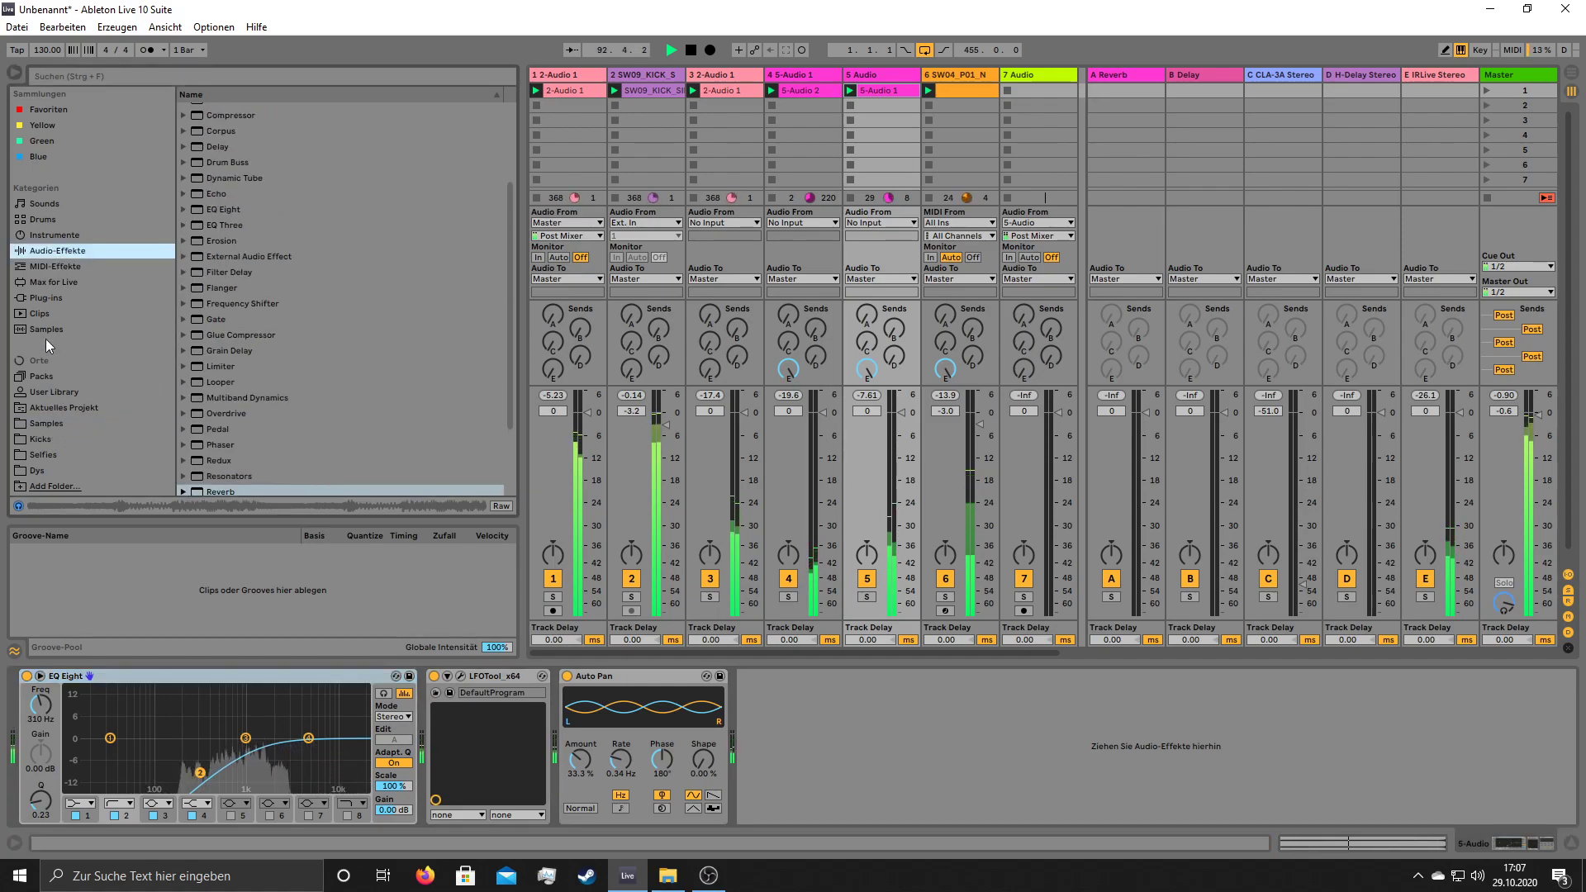
left_click(51, 297)
scroll(240, 329, "down", 3)
scroll(249, 353, "up", 3)
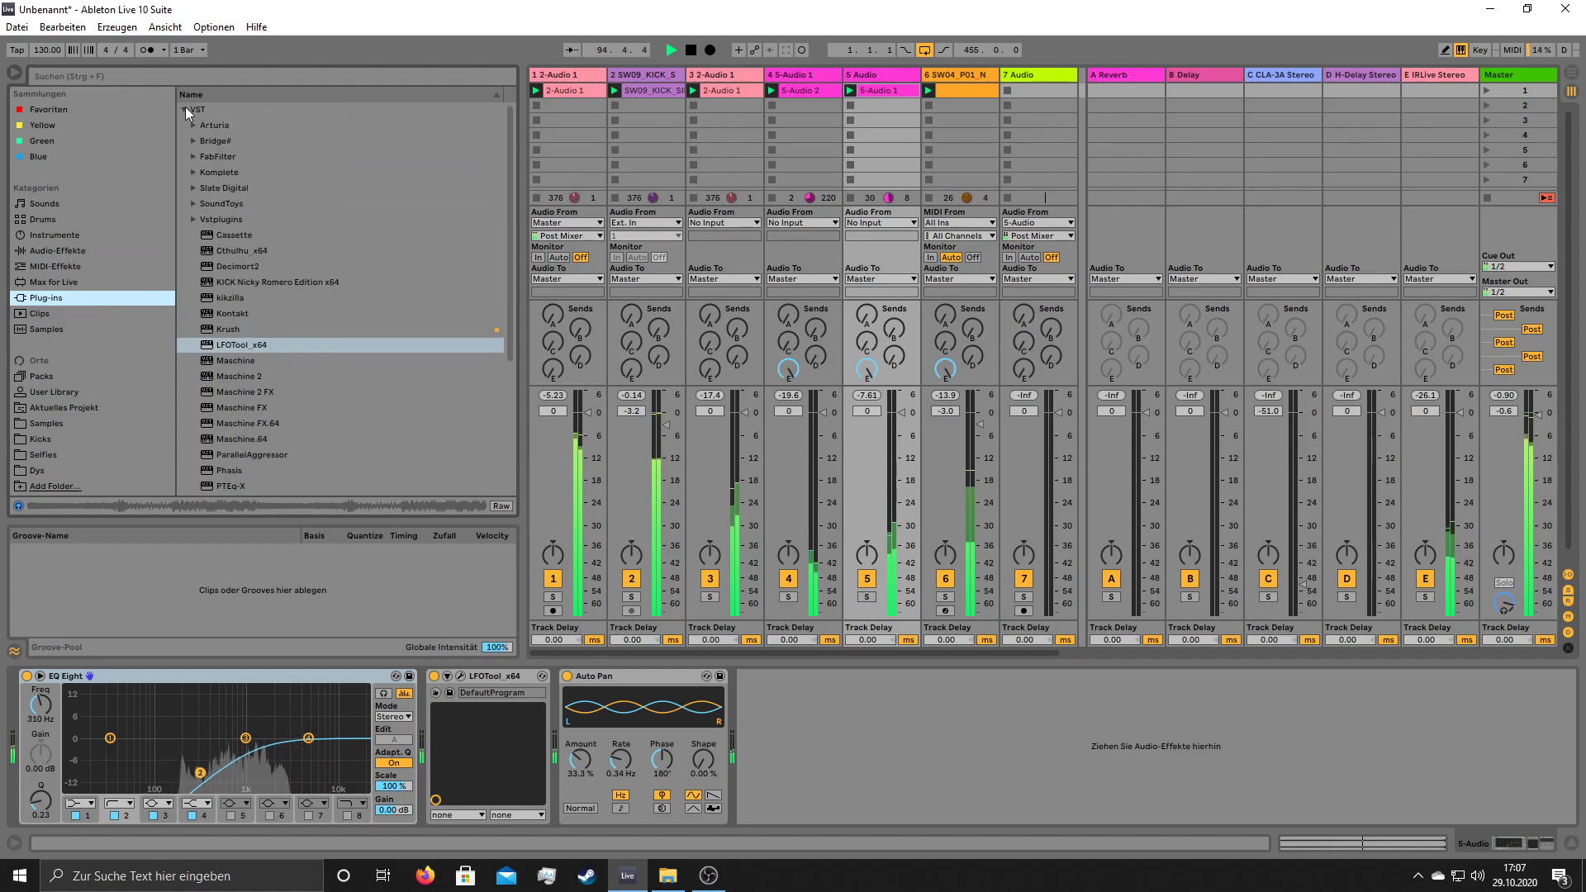
left_click(184, 106)
left_click(184, 125)
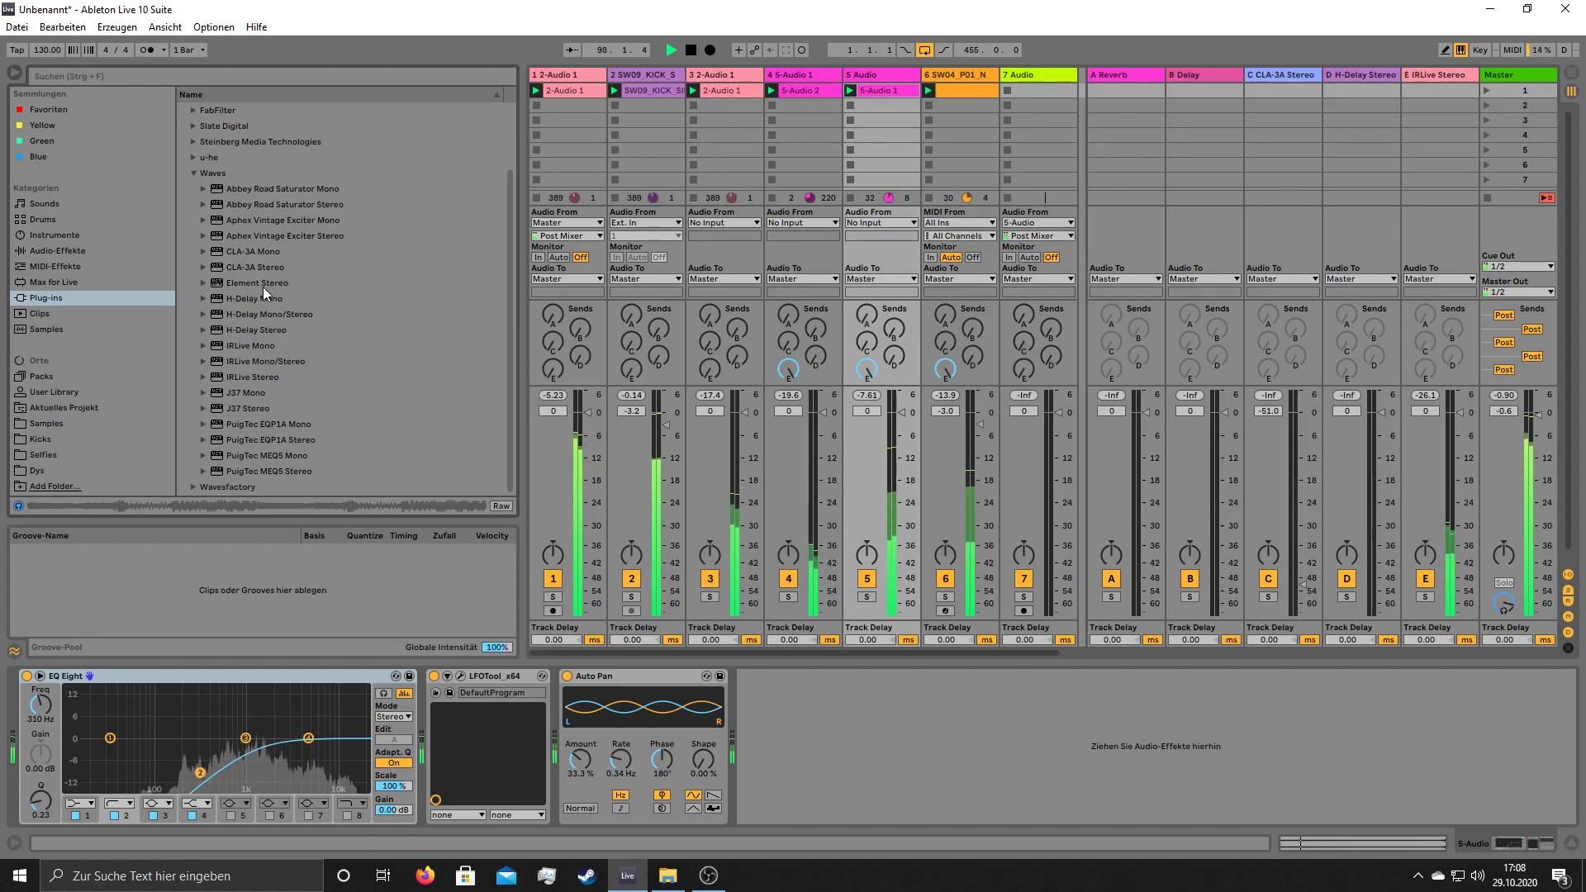
mouse_move(256, 329)
left_mouse_down()
mouse_move(330, 758)
mouse_move(790, 755)
left_mouse_up()
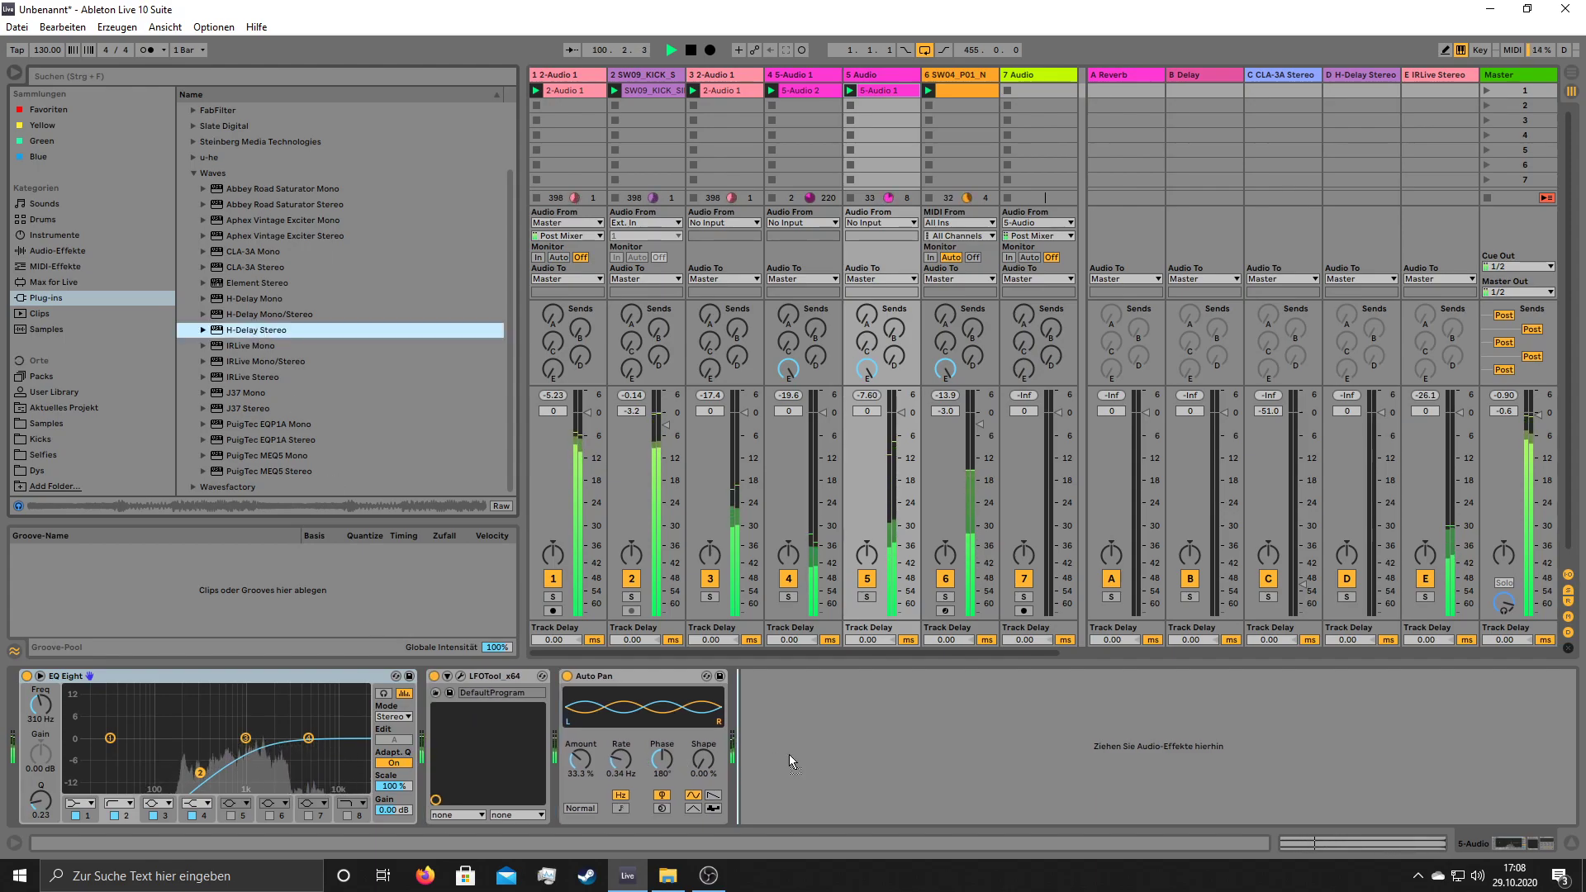
left_click_drag(480, 177, 481, 122)
- Stop track 5's clip, then arm track 7 and record the delay's output into its first slot
left_click(850, 105)
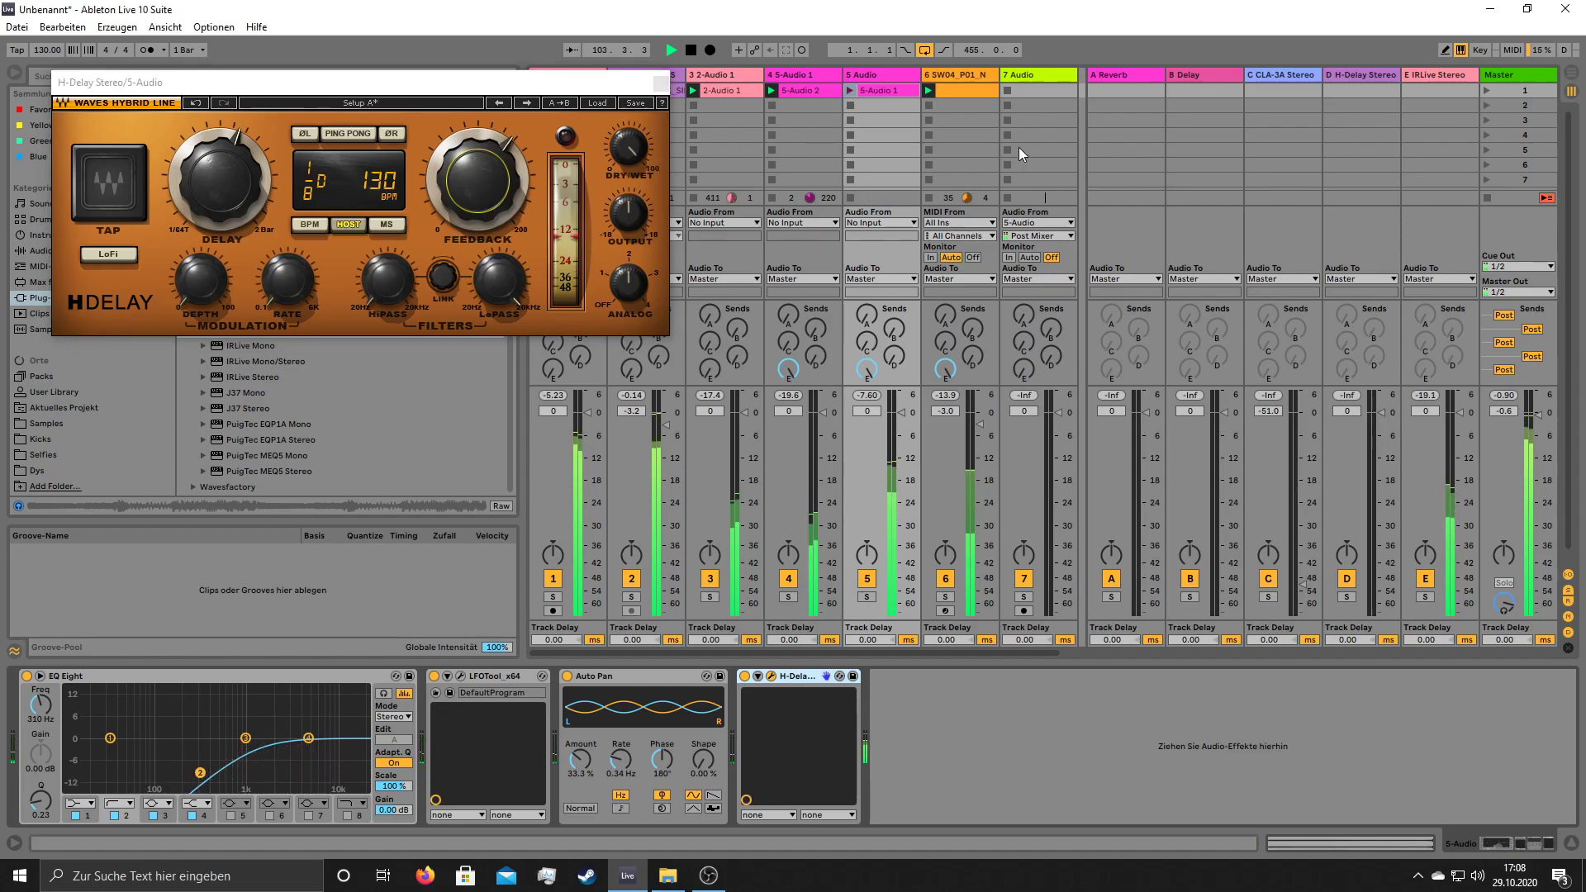
left_click(1023, 612)
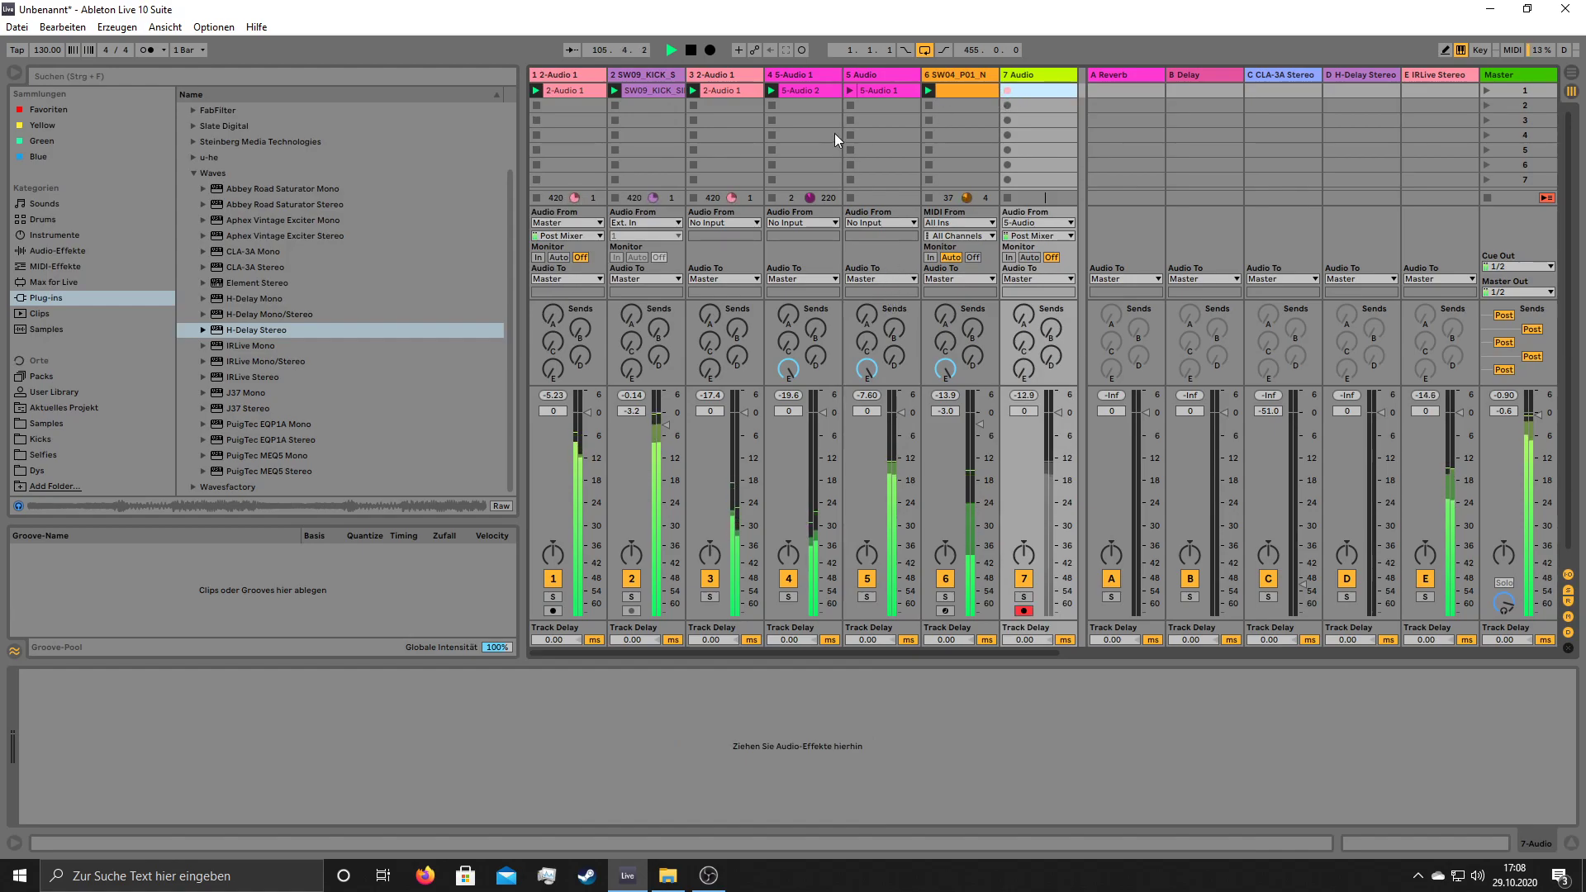
left_click(891, 76)
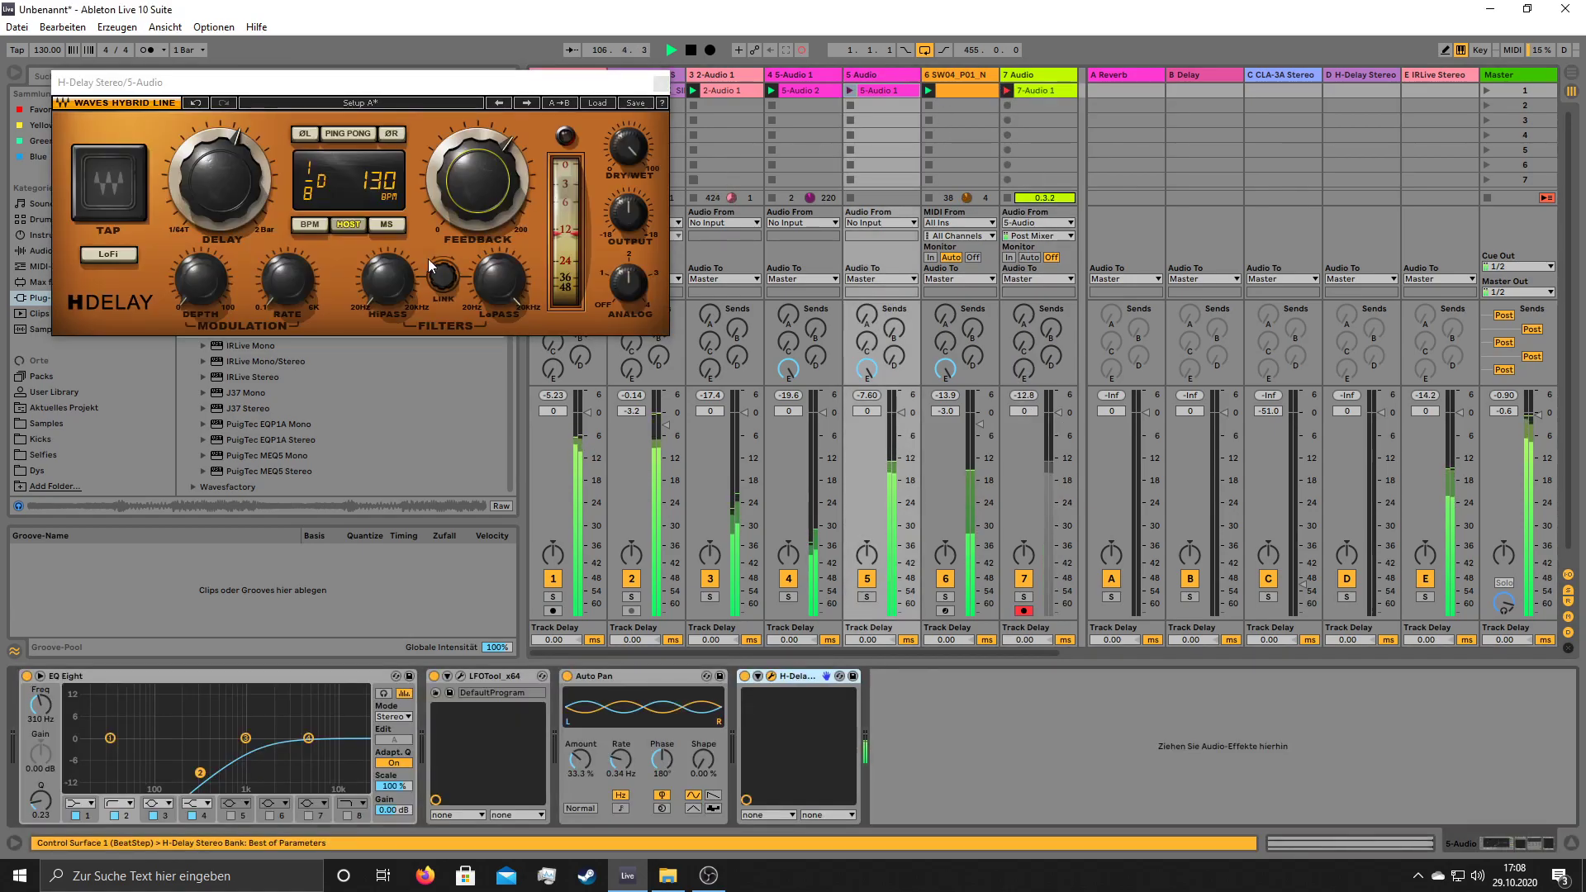
- Vary H-Delay's HiPass and LoPass filters, Feedback and Analog settings during the recording on track 7
left_click_drag(387, 283, 388, 236)
left_click_drag(499, 281, 499, 299)
left_click_drag(390, 277, 389, 295)
left_click_drag(501, 279, 500, 292)
left_click_drag(501, 175, 500, 189)
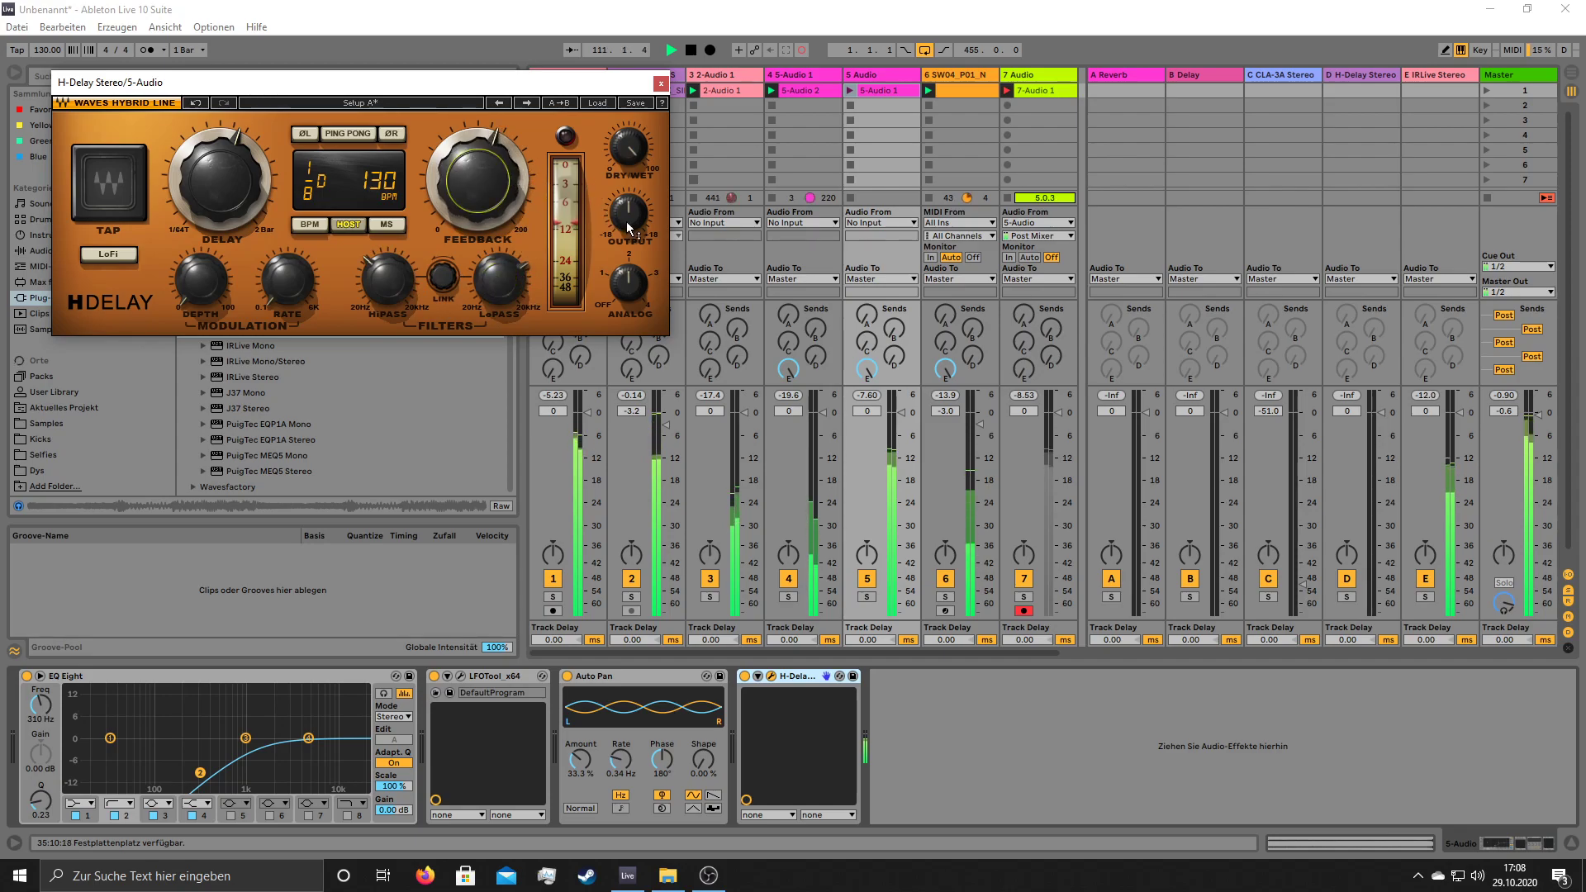
left_click_drag(629, 281, 629, 271)
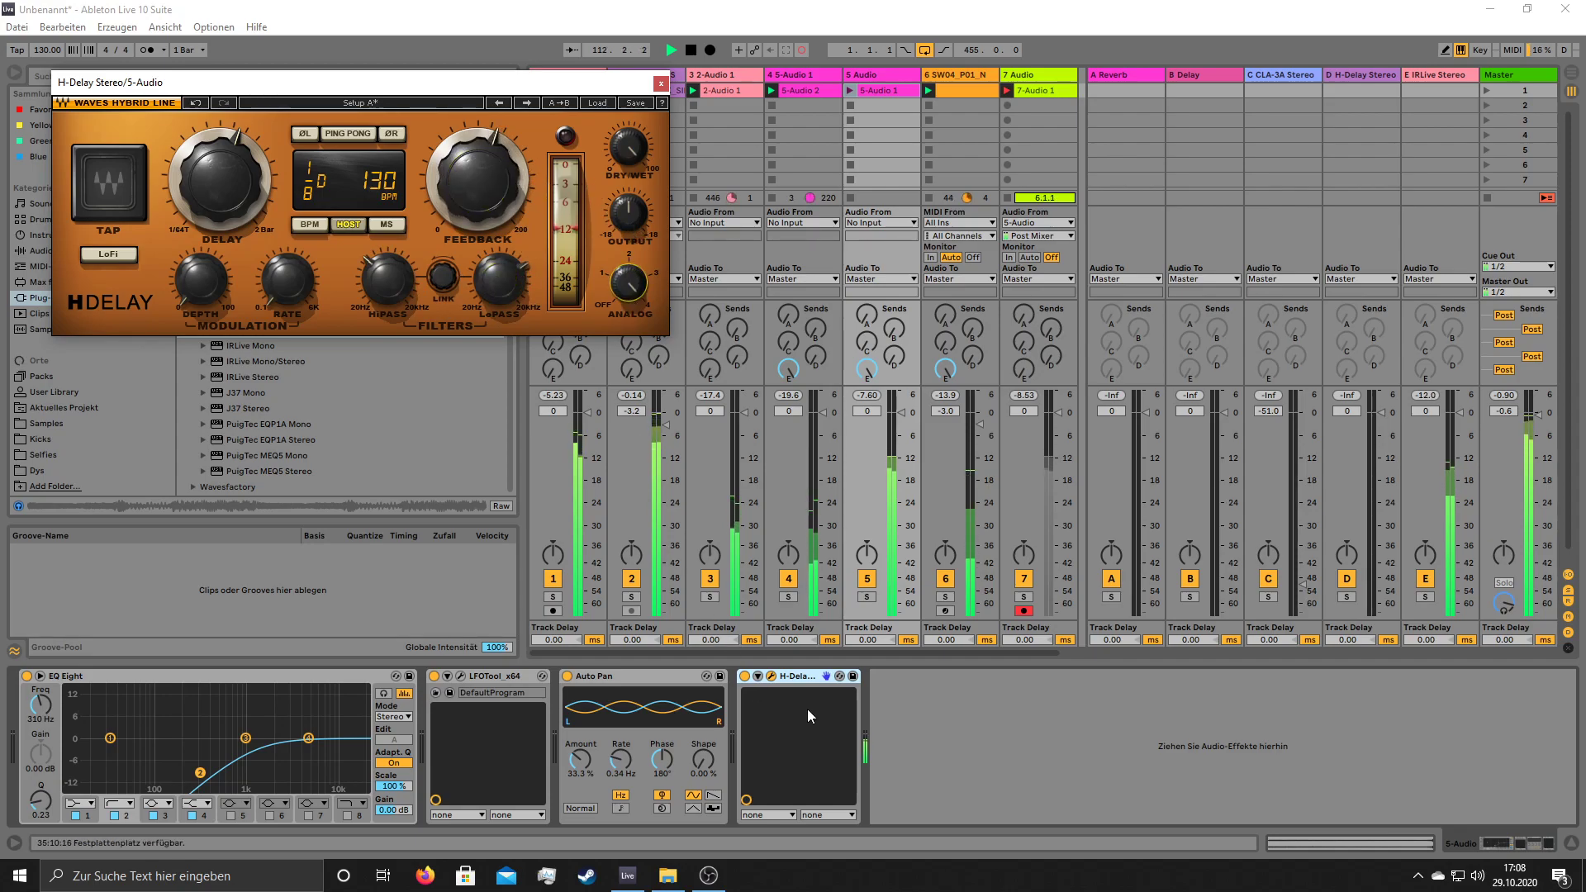
- Move H-Delay between EQ Eight and LFOTool on track 5 and turn on its Ping Pong mode
left_click_drag(810, 676, 438, 684)
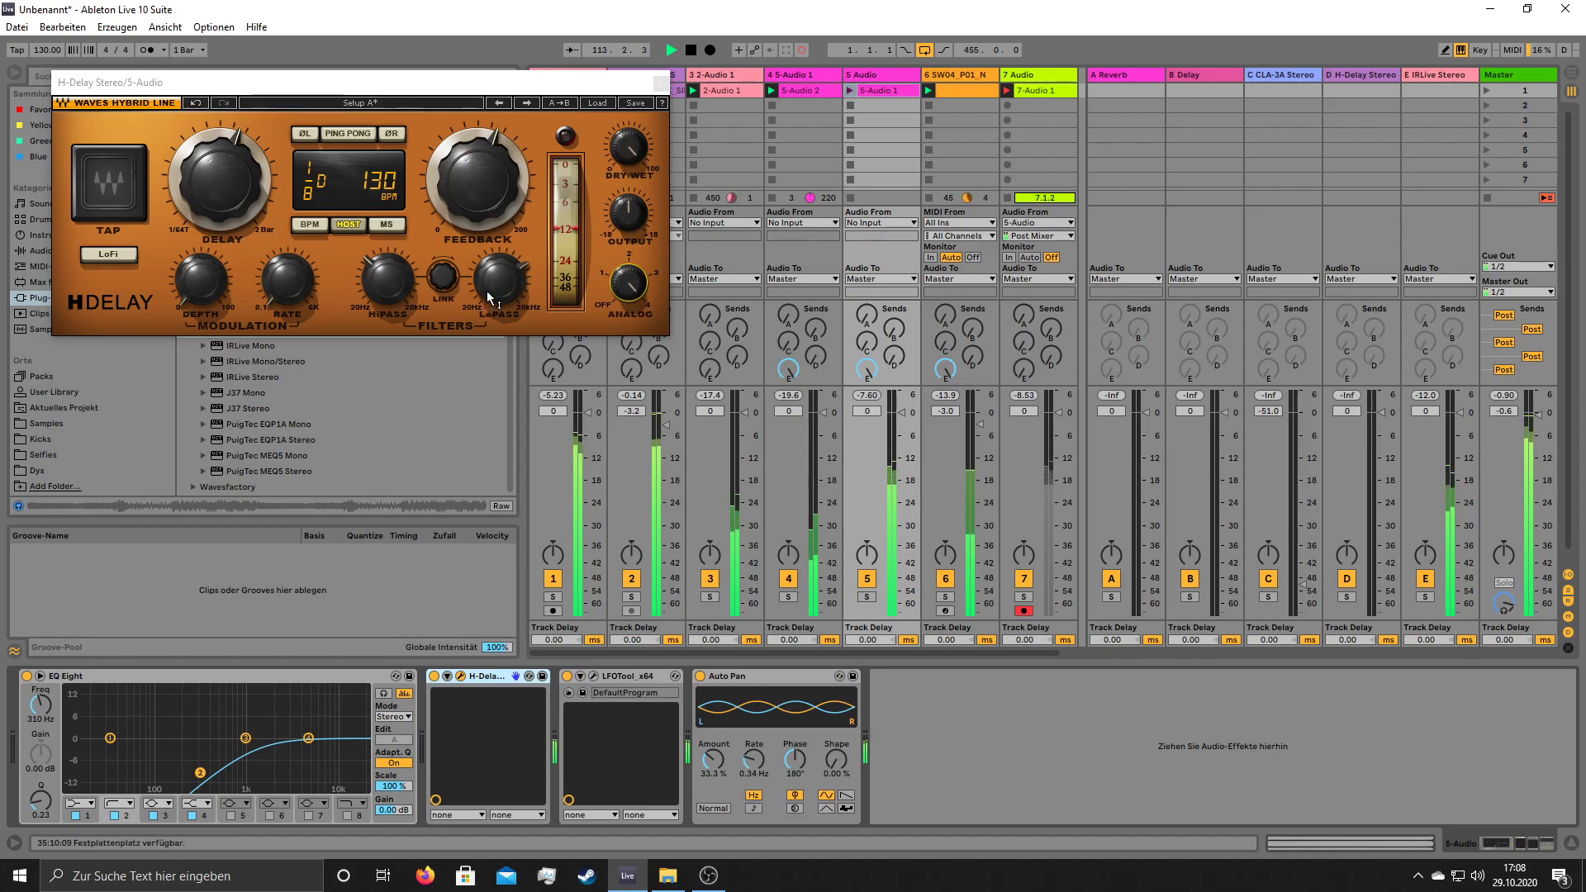
left_click(355, 134)
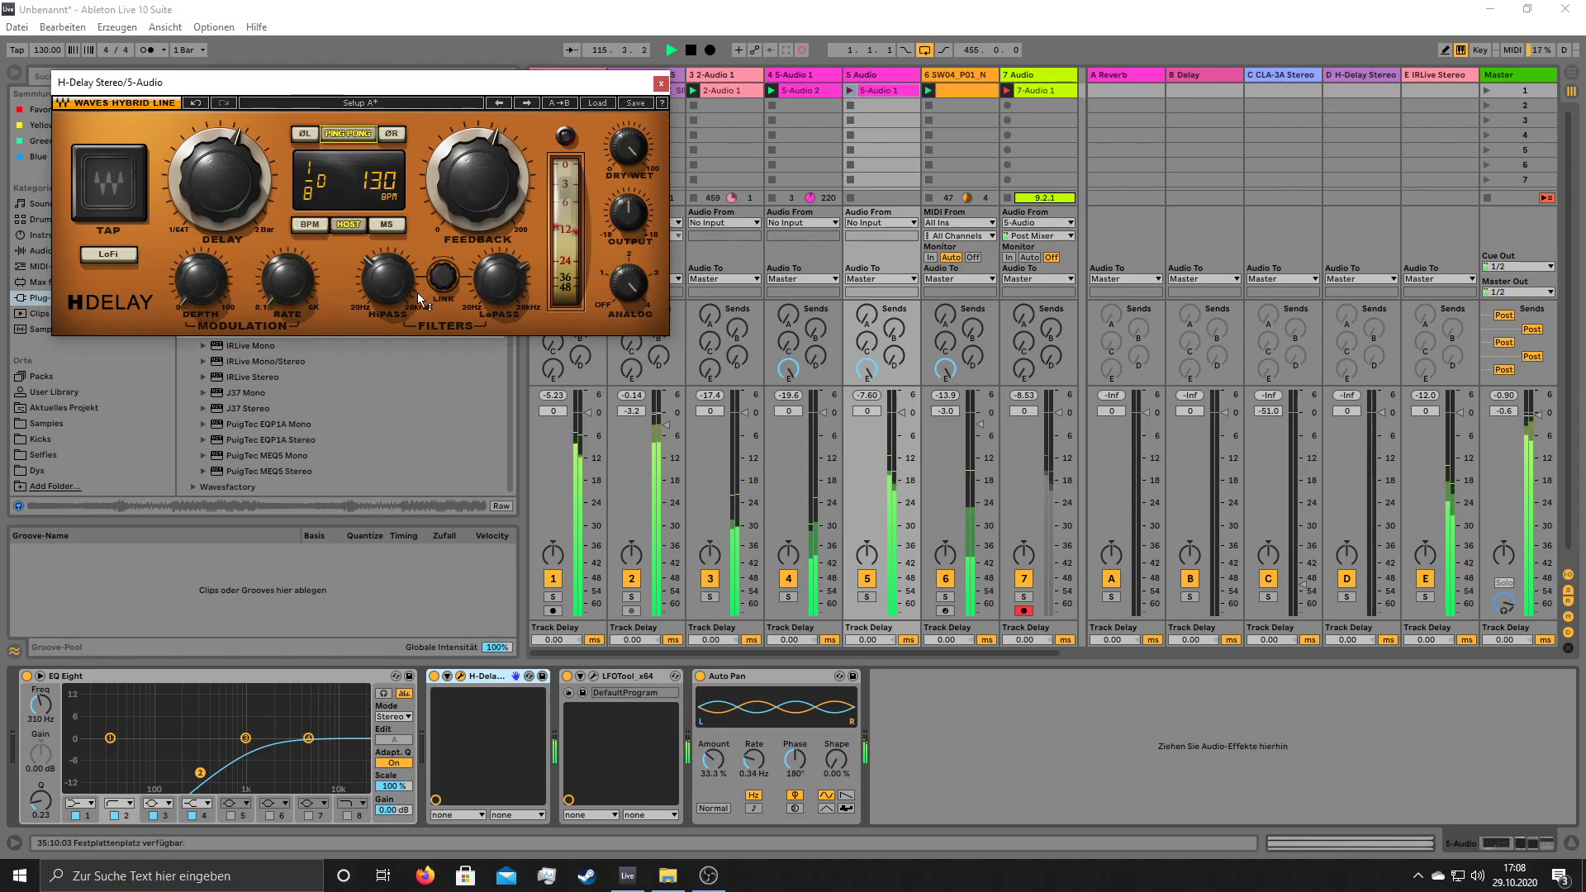
- Sweep H-Delay's HiPass and LoPass filters while recording continues, then close the plug-in window
left_click_drag(498, 281, 498, 279)
left_click_drag(386, 279, 387, 278)
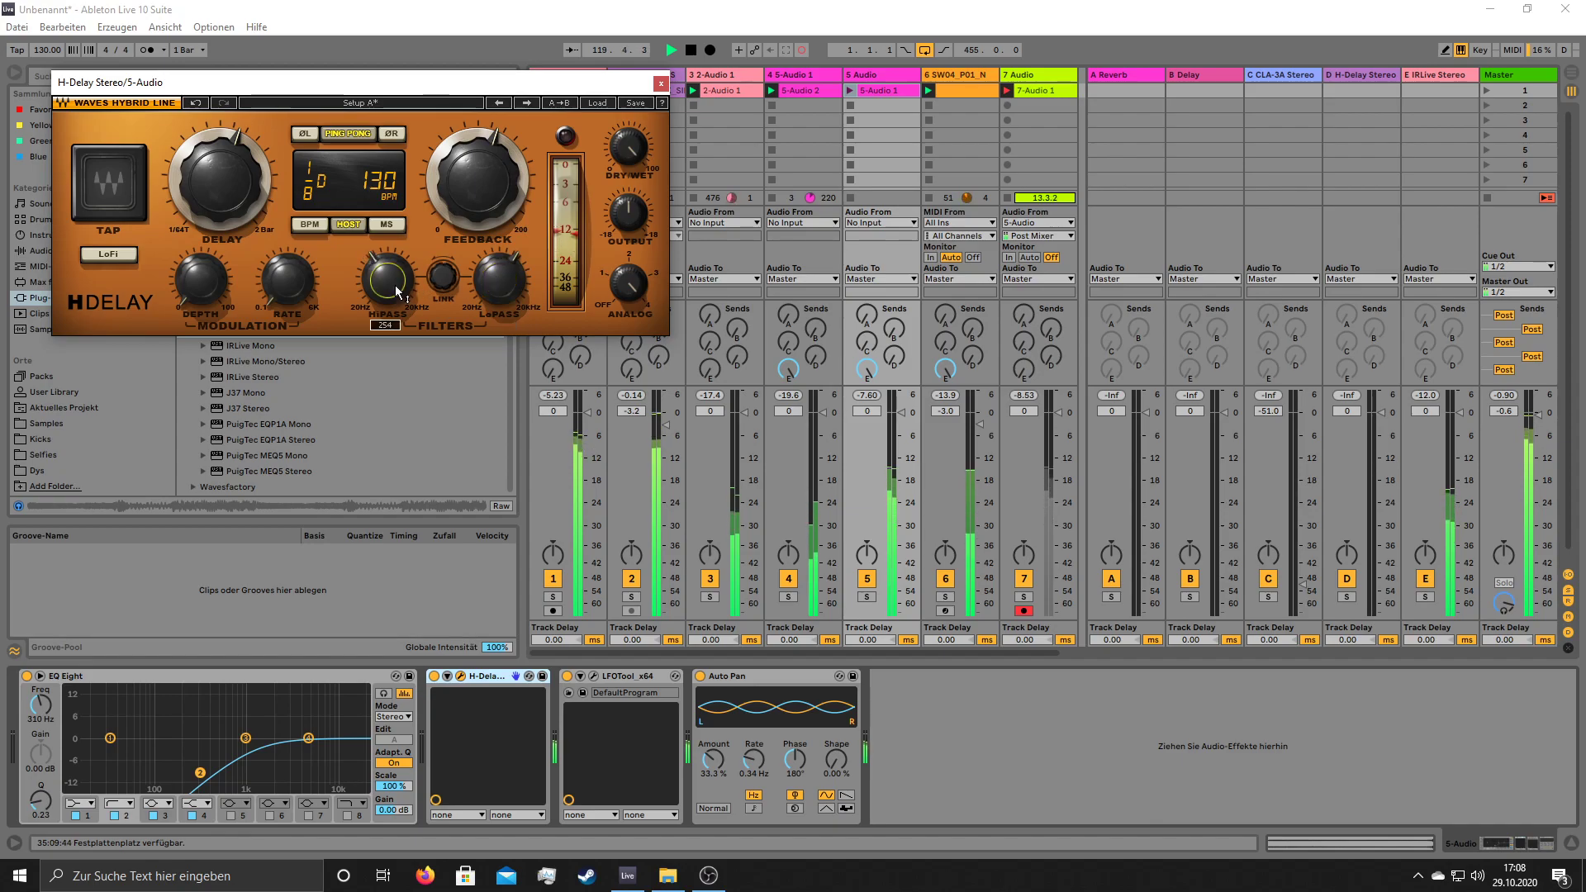
left_click(498, 281)
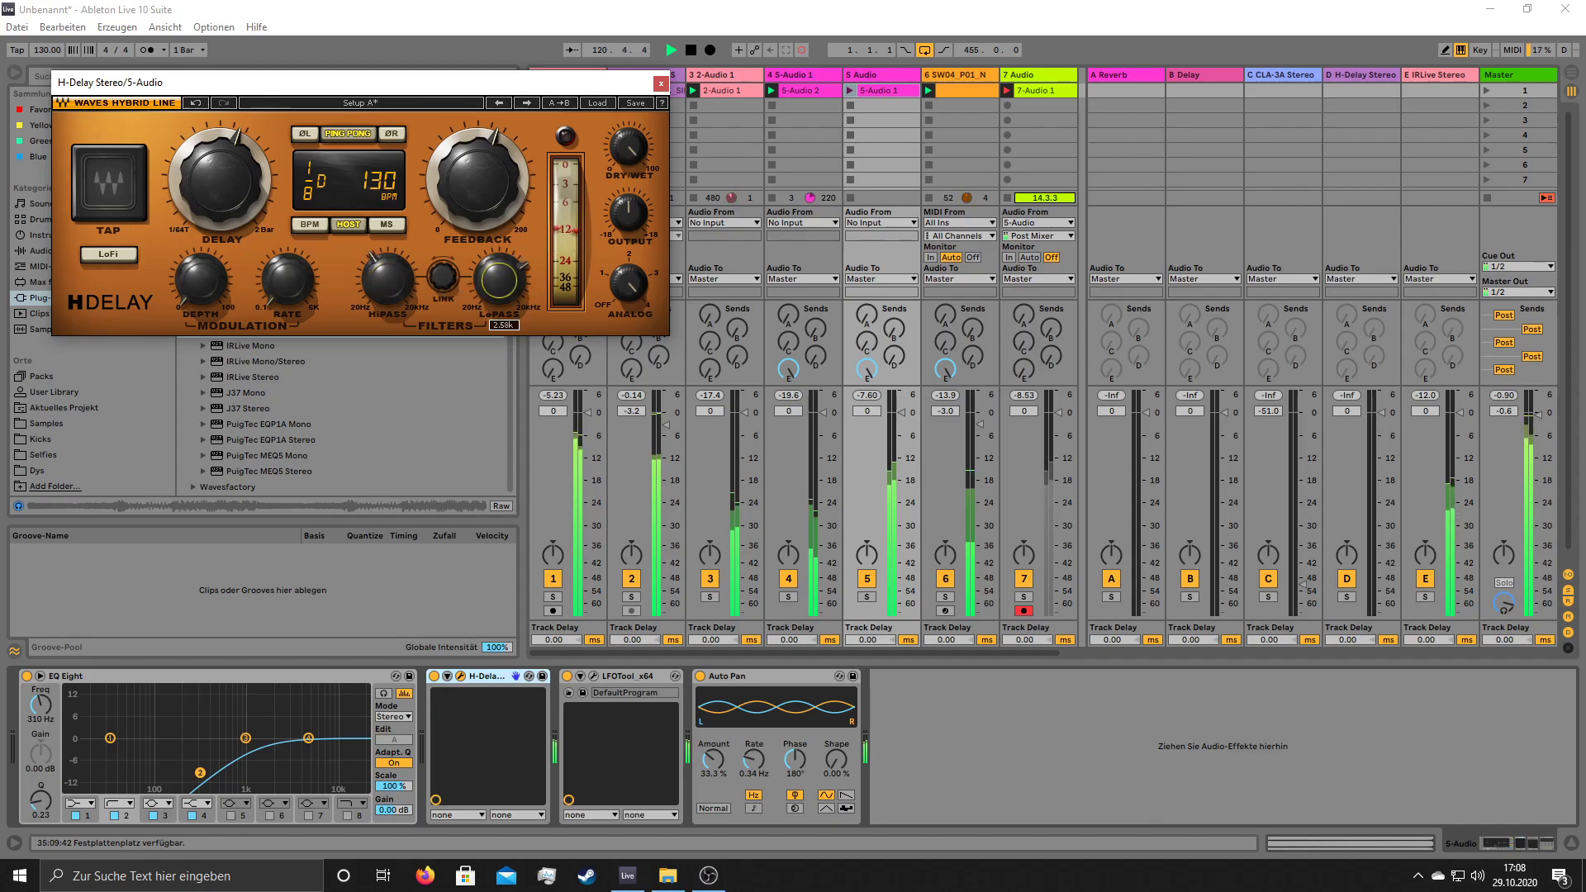
left_click_drag(392, 297, 392, 291)
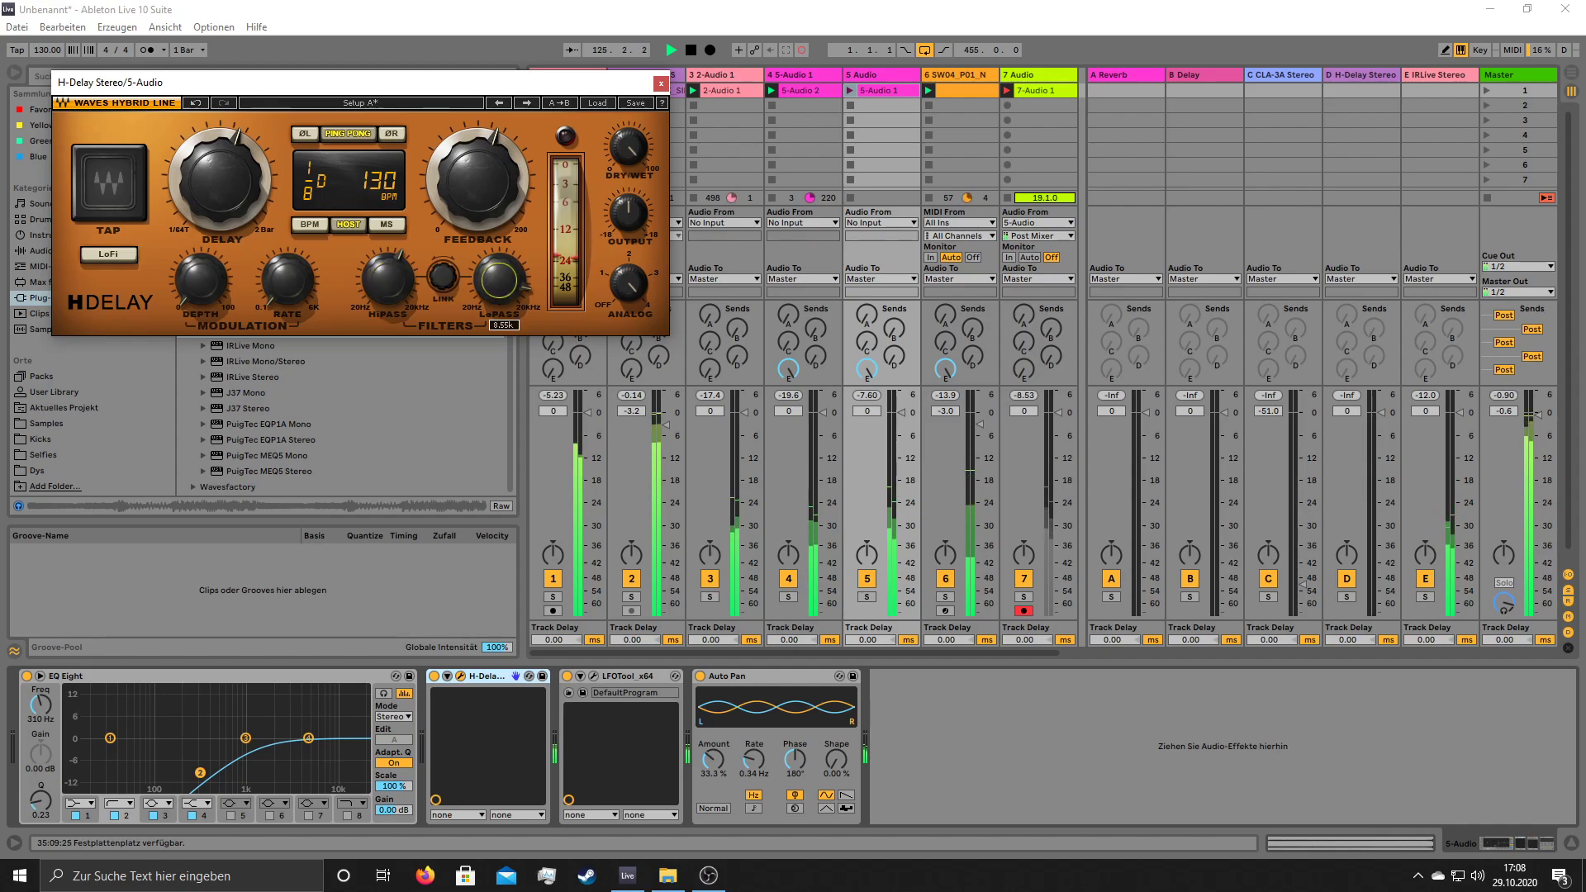
left_click(661, 84)
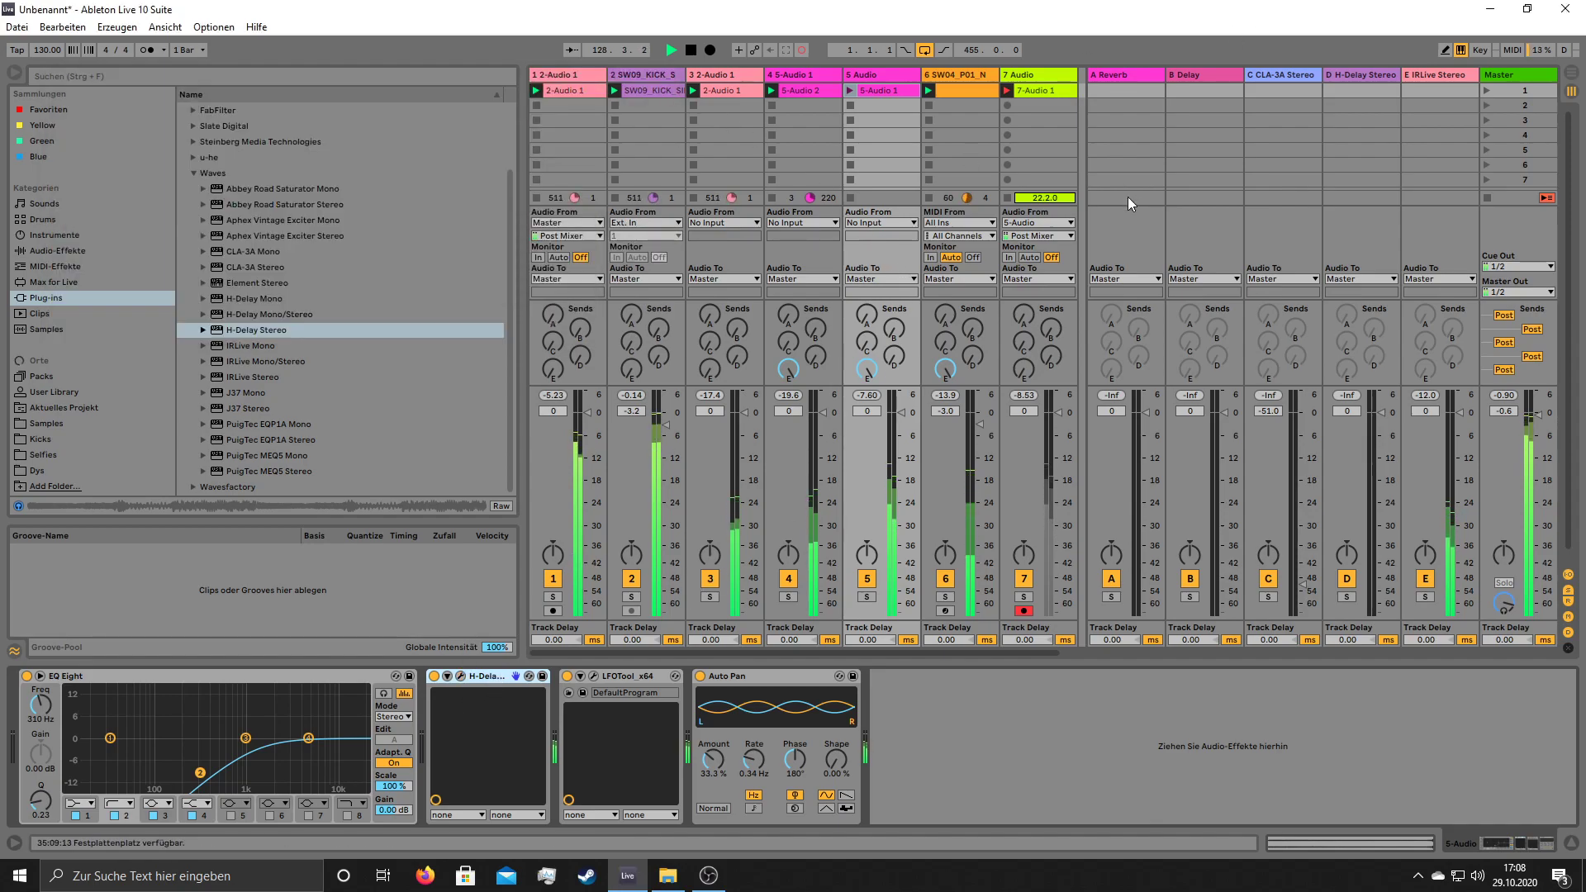
- End the recording by restarting playback and loop a one-beat section of the 7-Audio 1 clip from position 13.4.1
left_click(1044, 92)
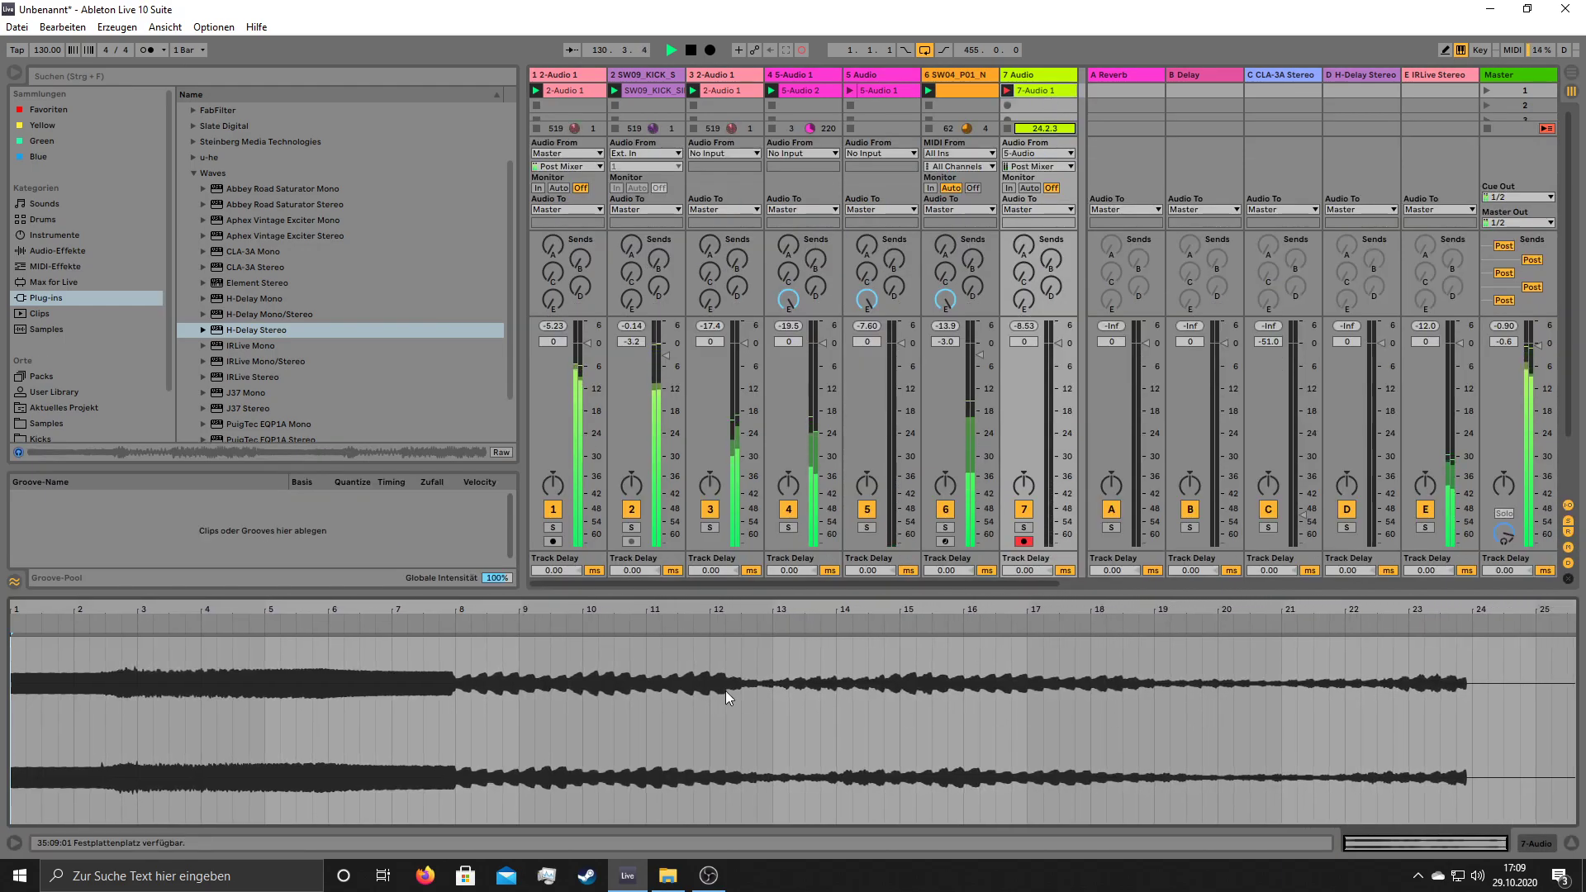
key("space")
key("space")
left_click_drag(998, 715, 1009, 711)
key("ctrl+l")
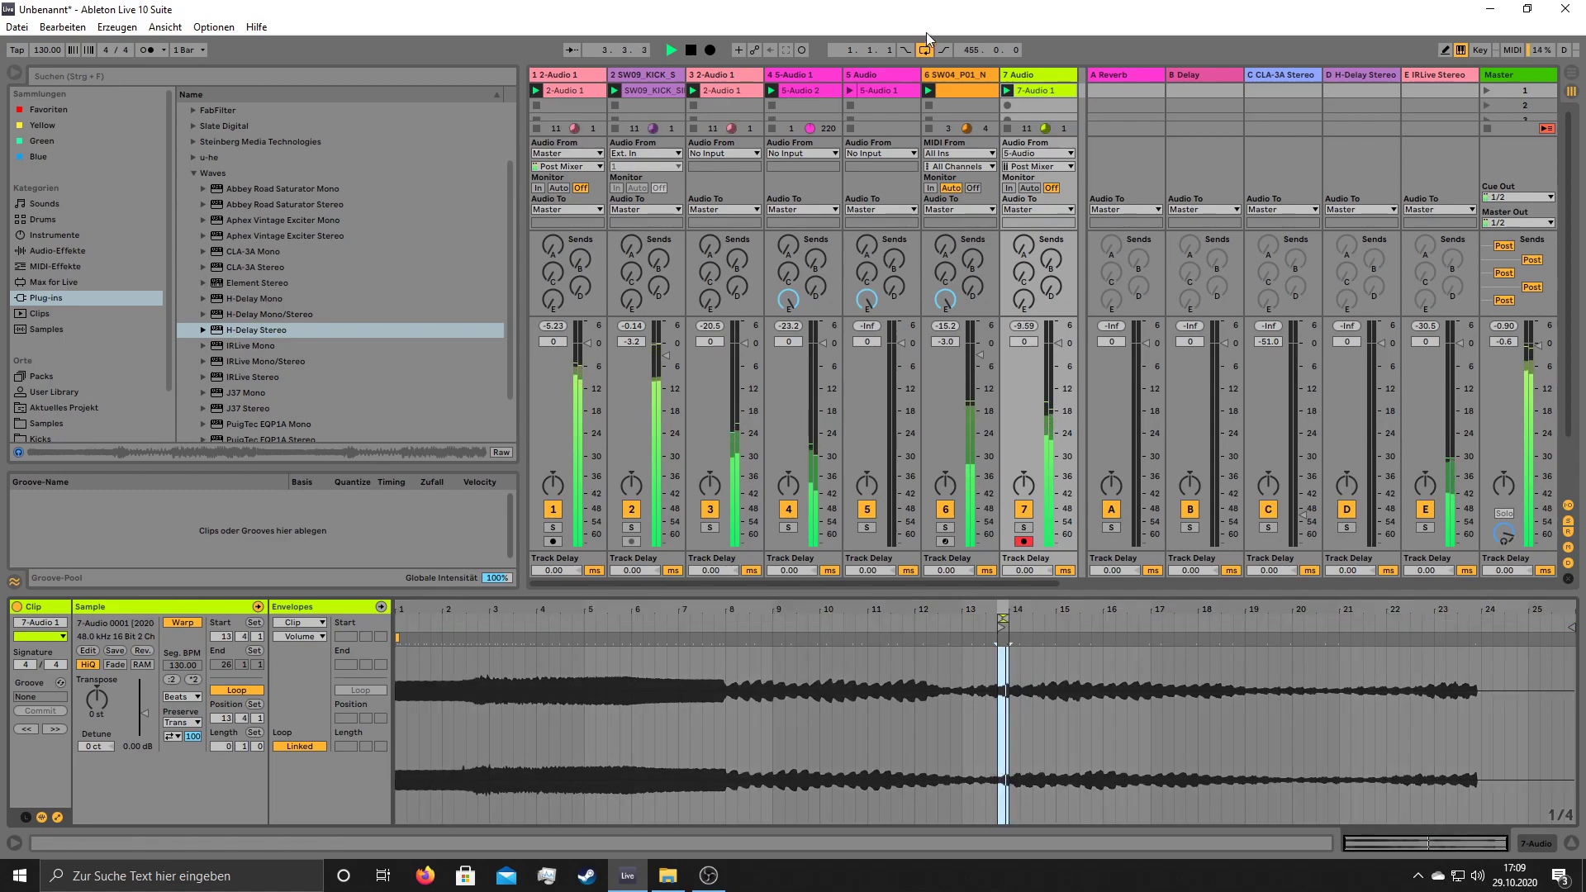
- Add Auto Filter to track 7 with LFO Amount 30.0 and a tempo-synced LFO Rate of 8
left_click(1047, 73)
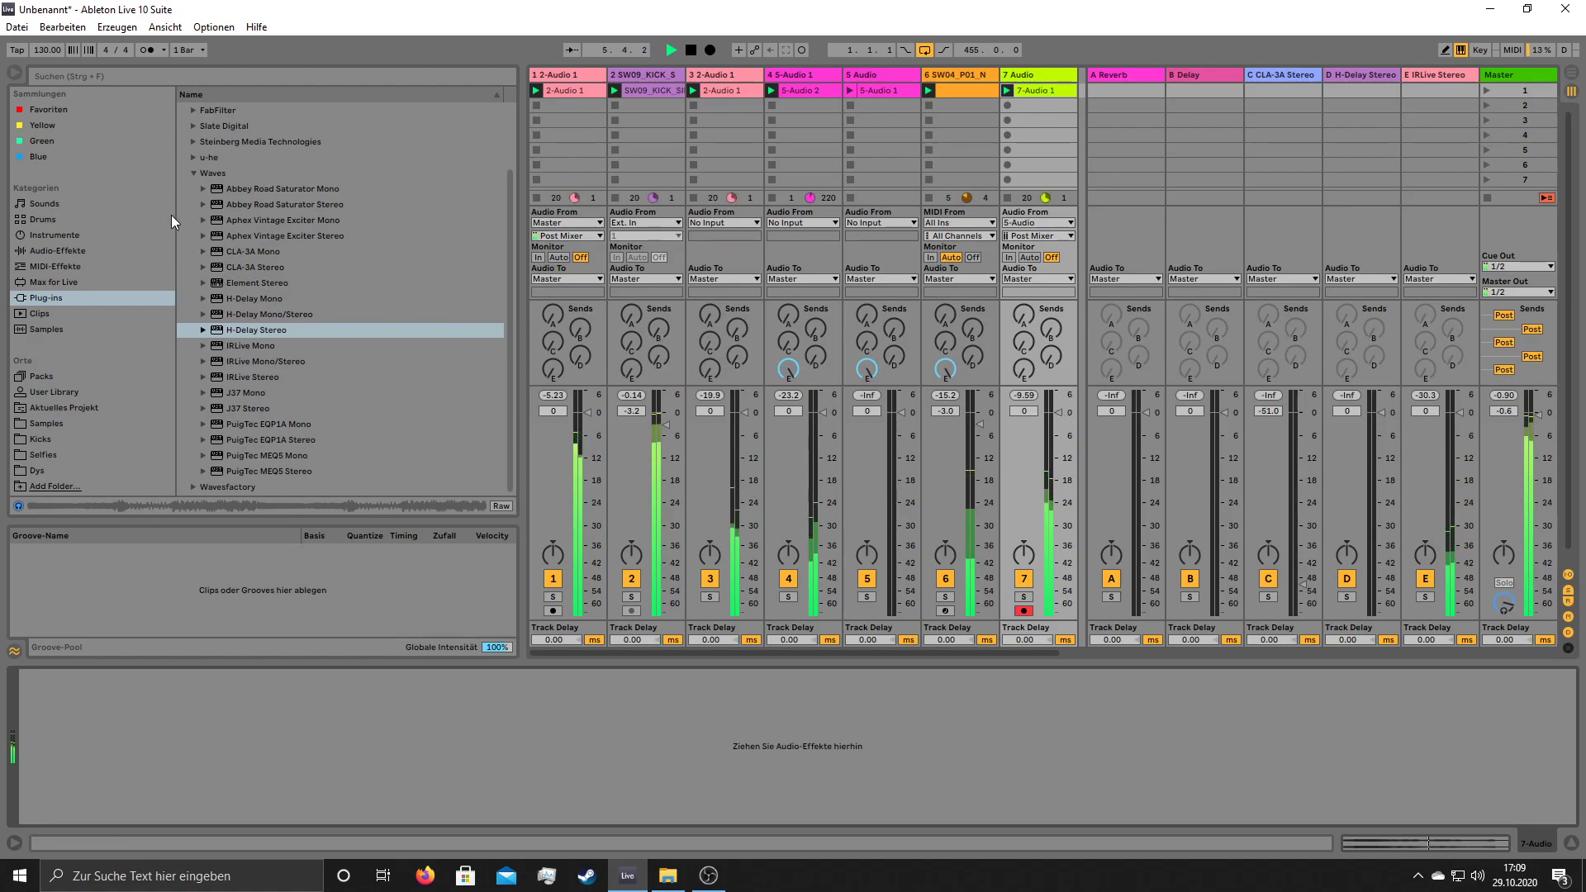
left_click(61, 252)
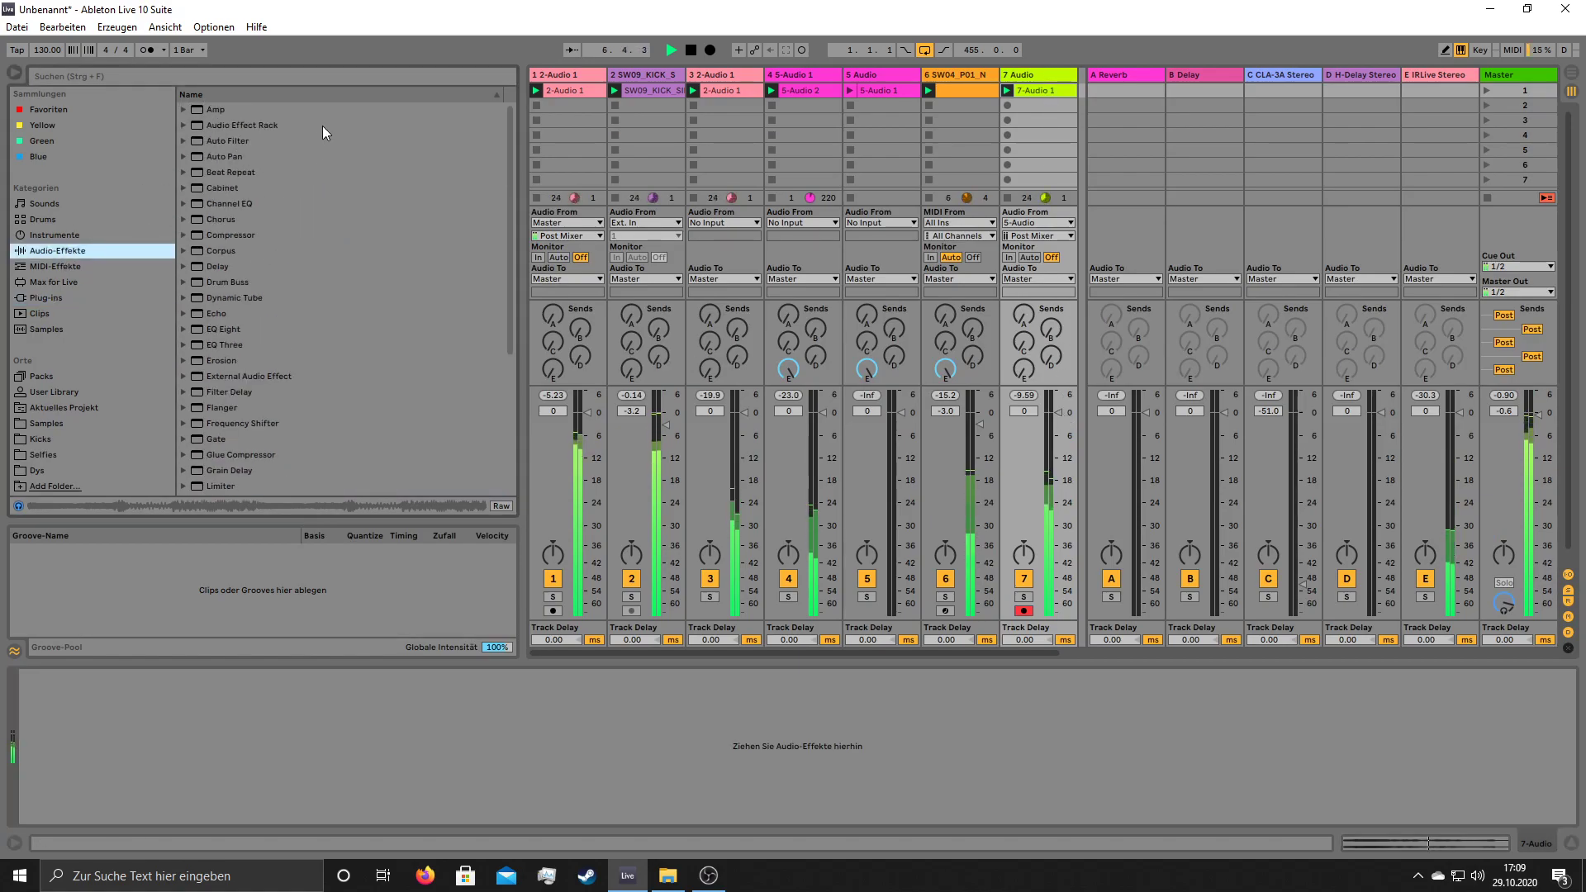
left_click_drag(246, 139, 264, 723)
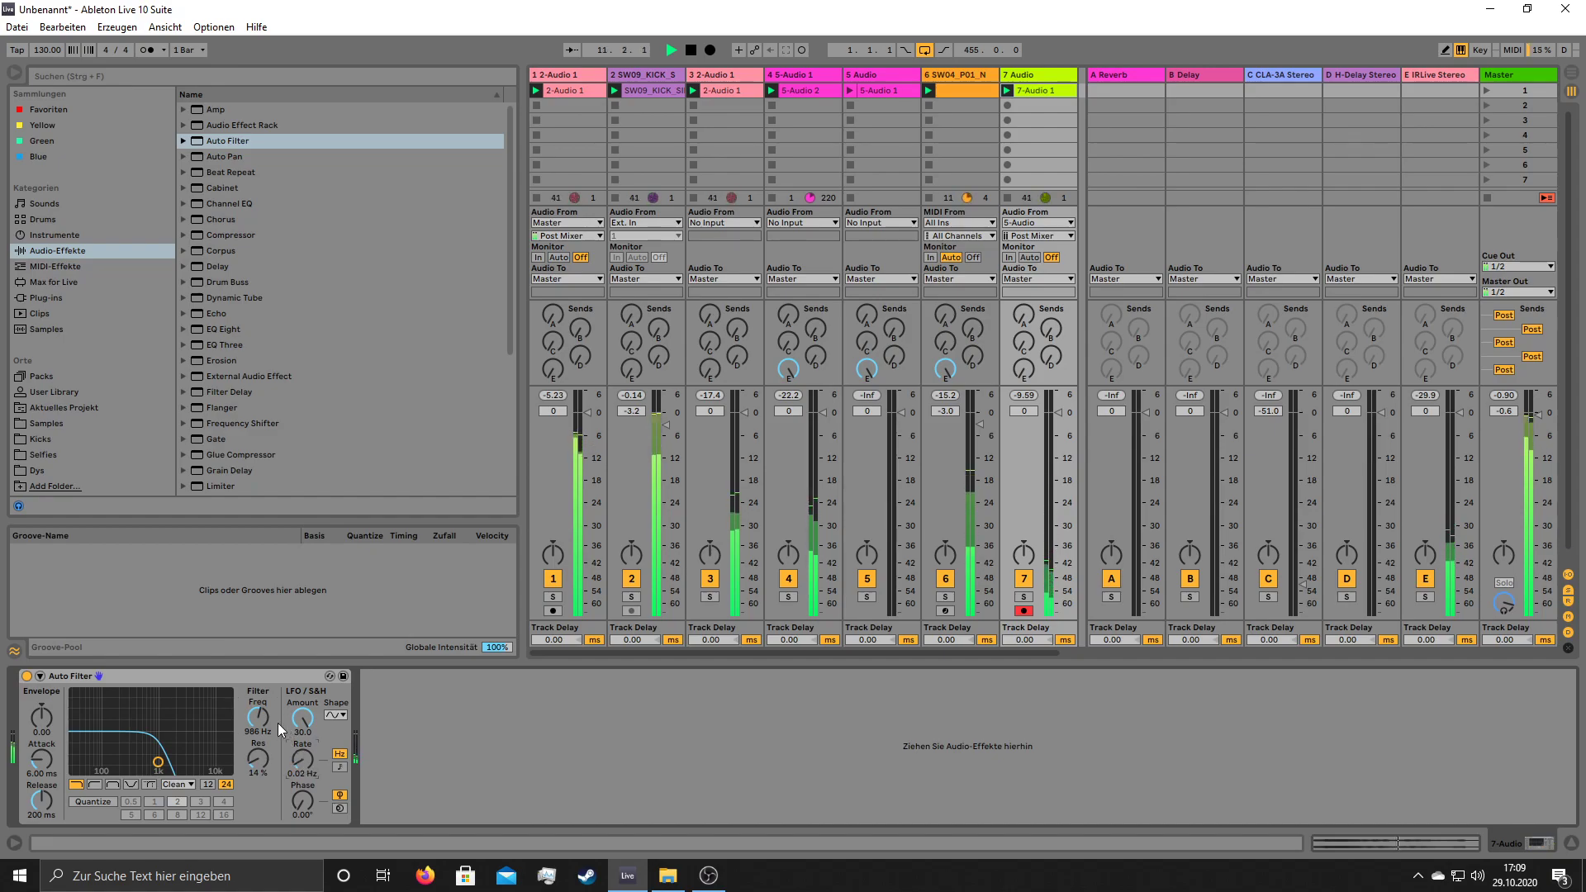
left_click(340, 767)
left_click_drag(303, 759, 303, 702)
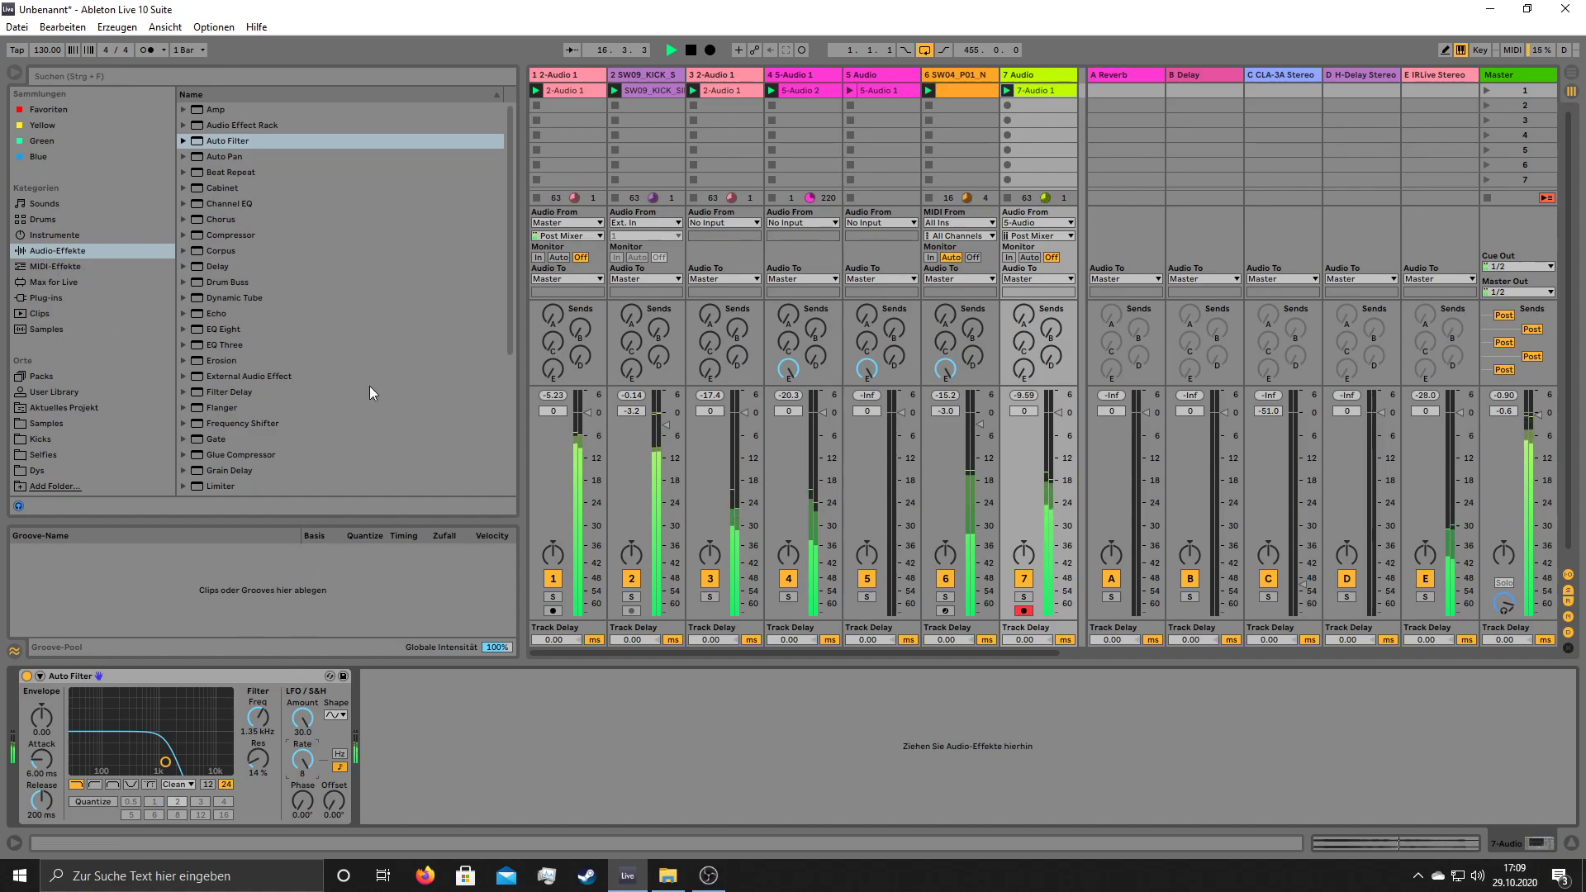
- Add Reverb after Auto Filter on track 7 with Decay Time 14.7 s and Dry/Wet 61 %
scroll(331, 379, "down", 4)
left_click_drag(197, 410, 487, 794)
left_click_drag(581, 805, 581, 768)
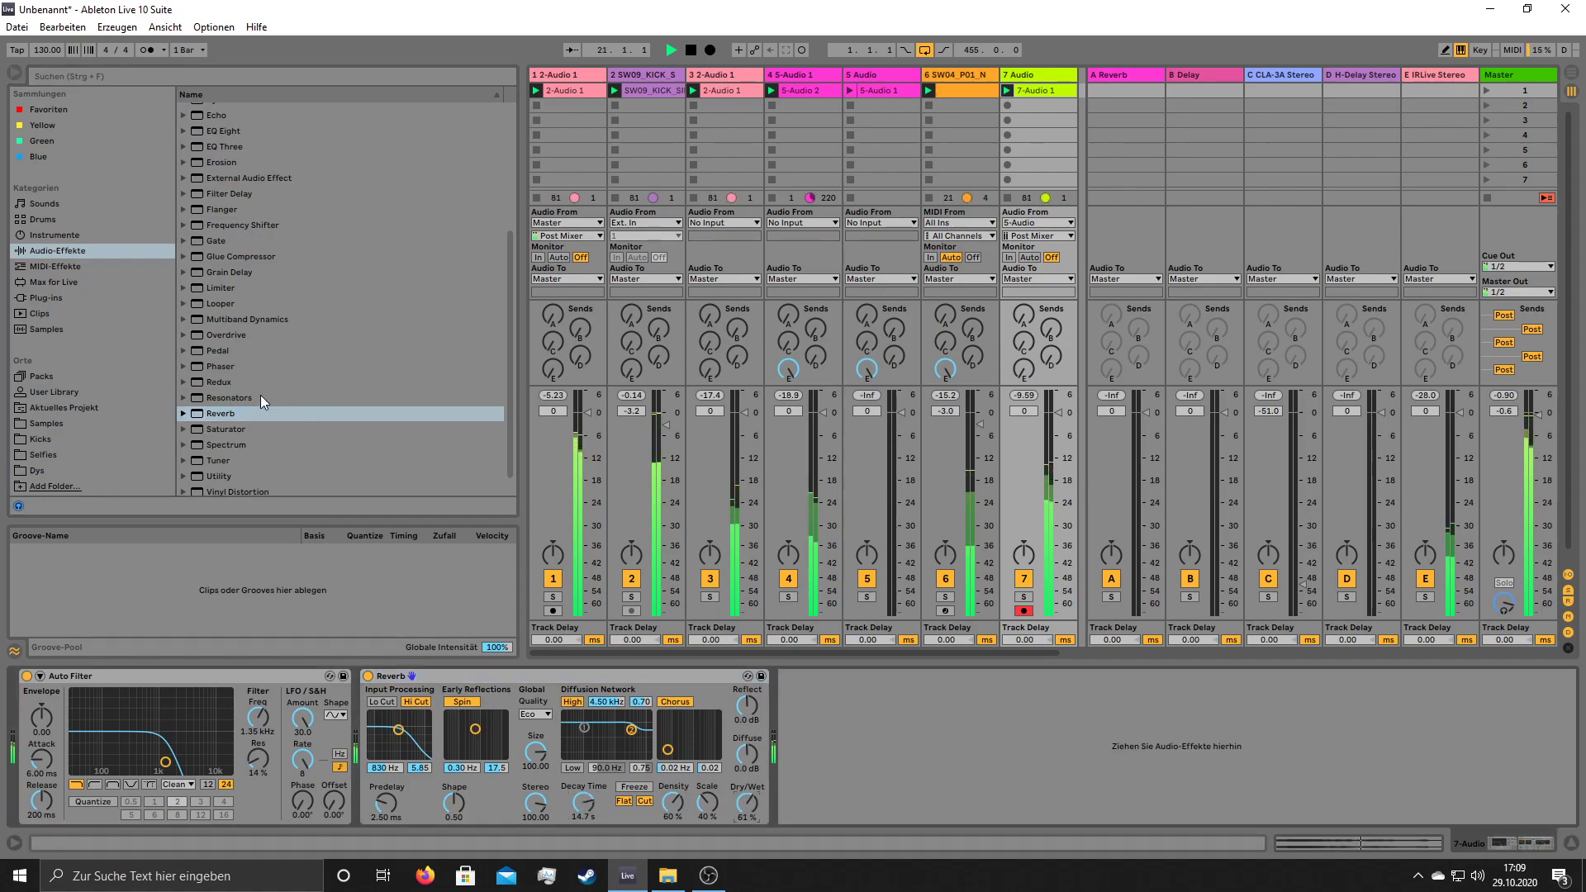
- Add the LFOTool_x64 plug-in after Reverb on track 7, with its pumping volume curve at a 1/4 rate
left_click(41, 299)
scroll(258, 252, "up", 3)
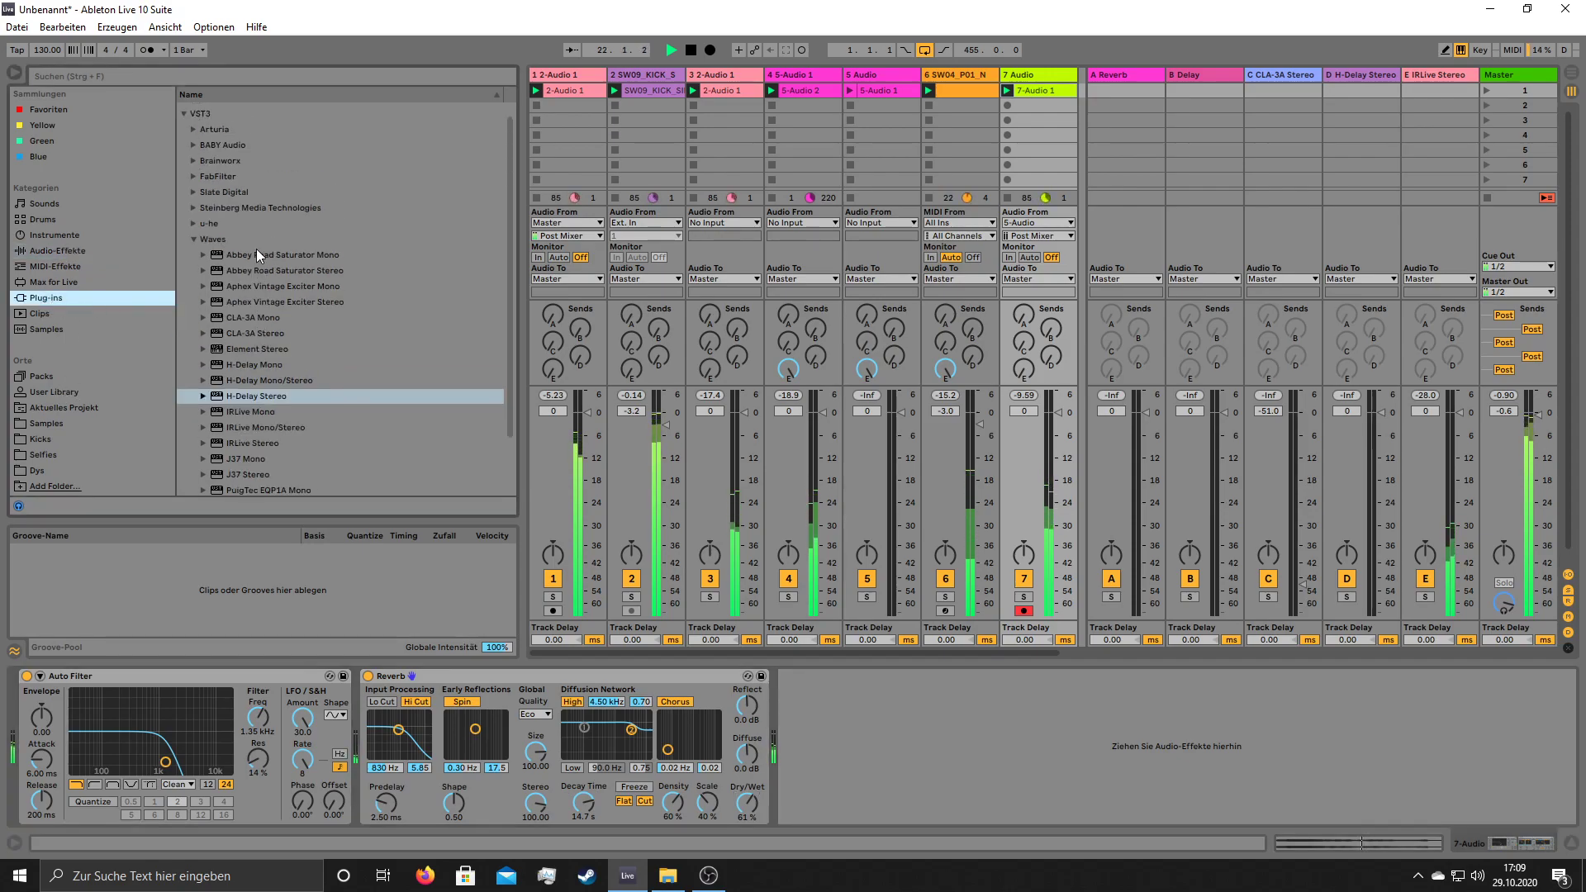
left_click(184, 125)
left_click(184, 110)
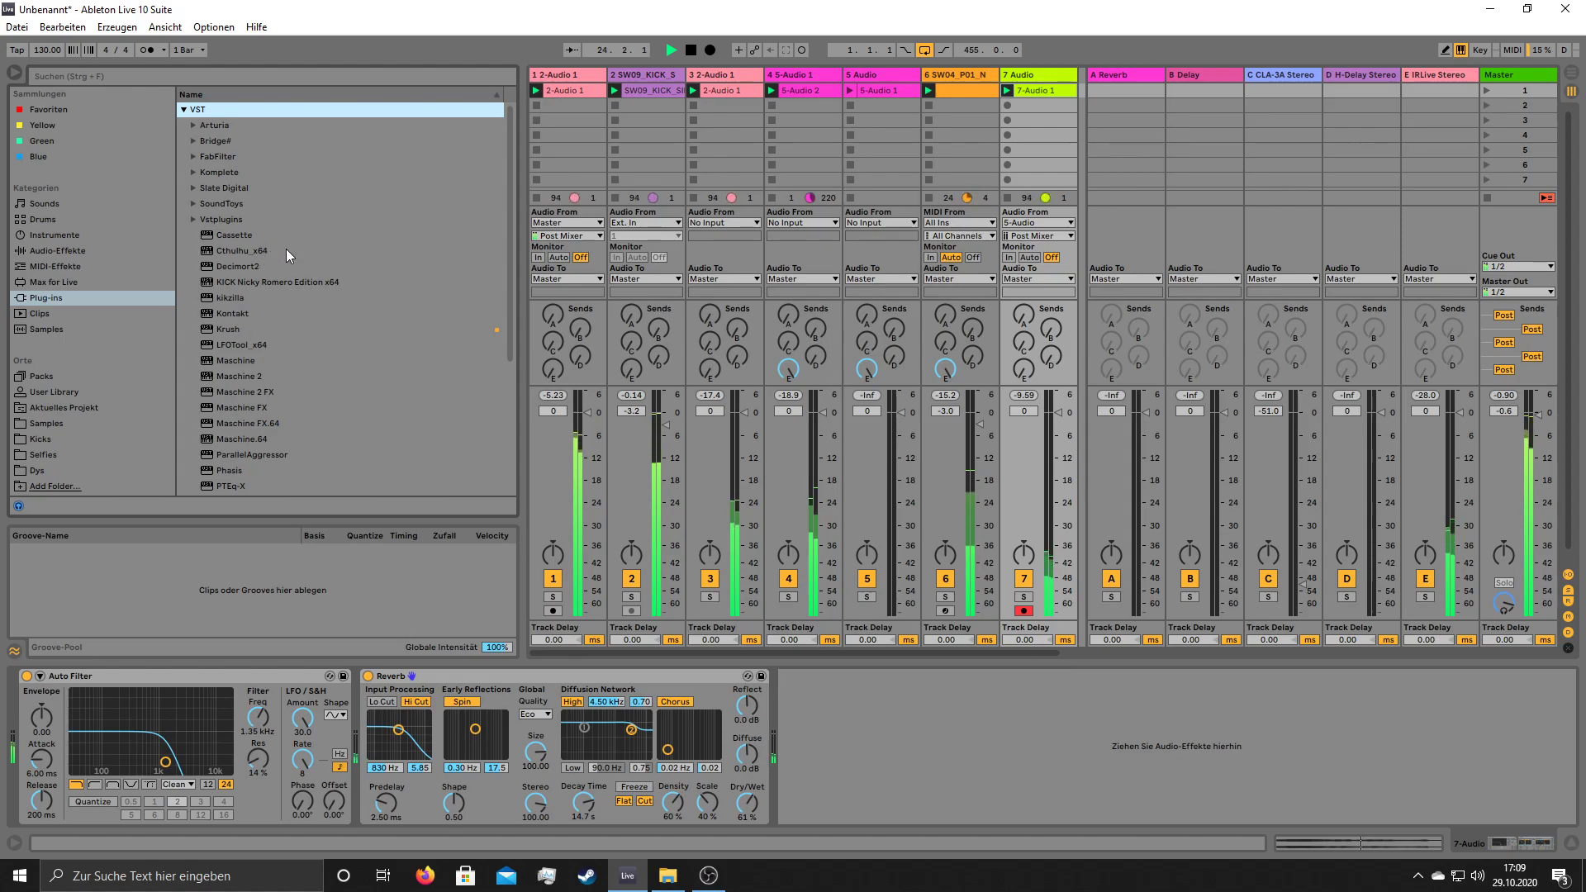
double_click(242, 344)
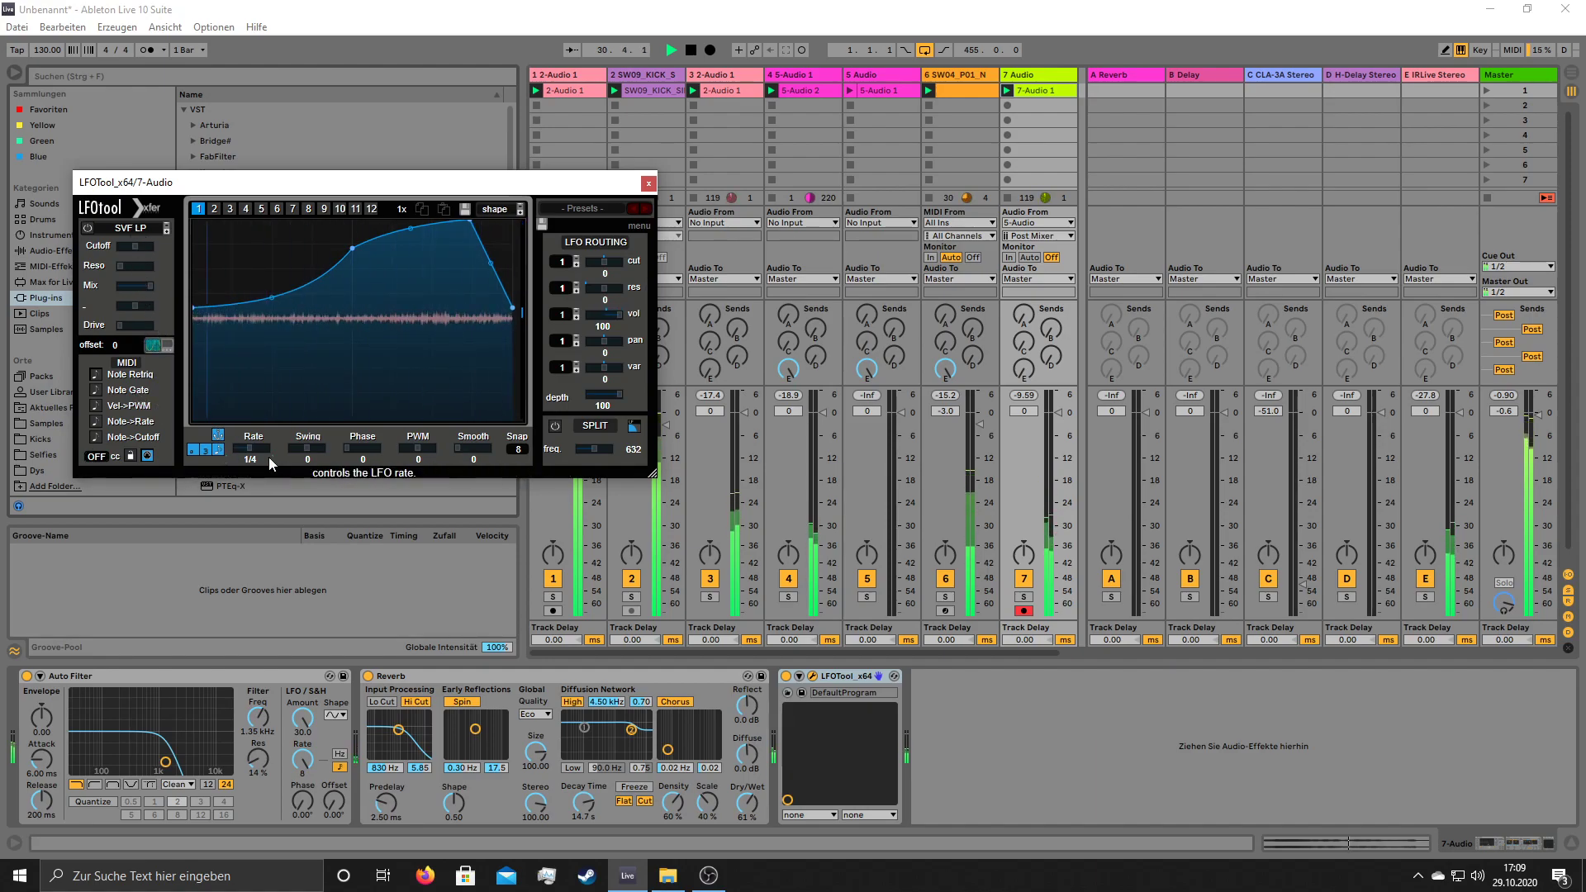
left_click(648, 182)
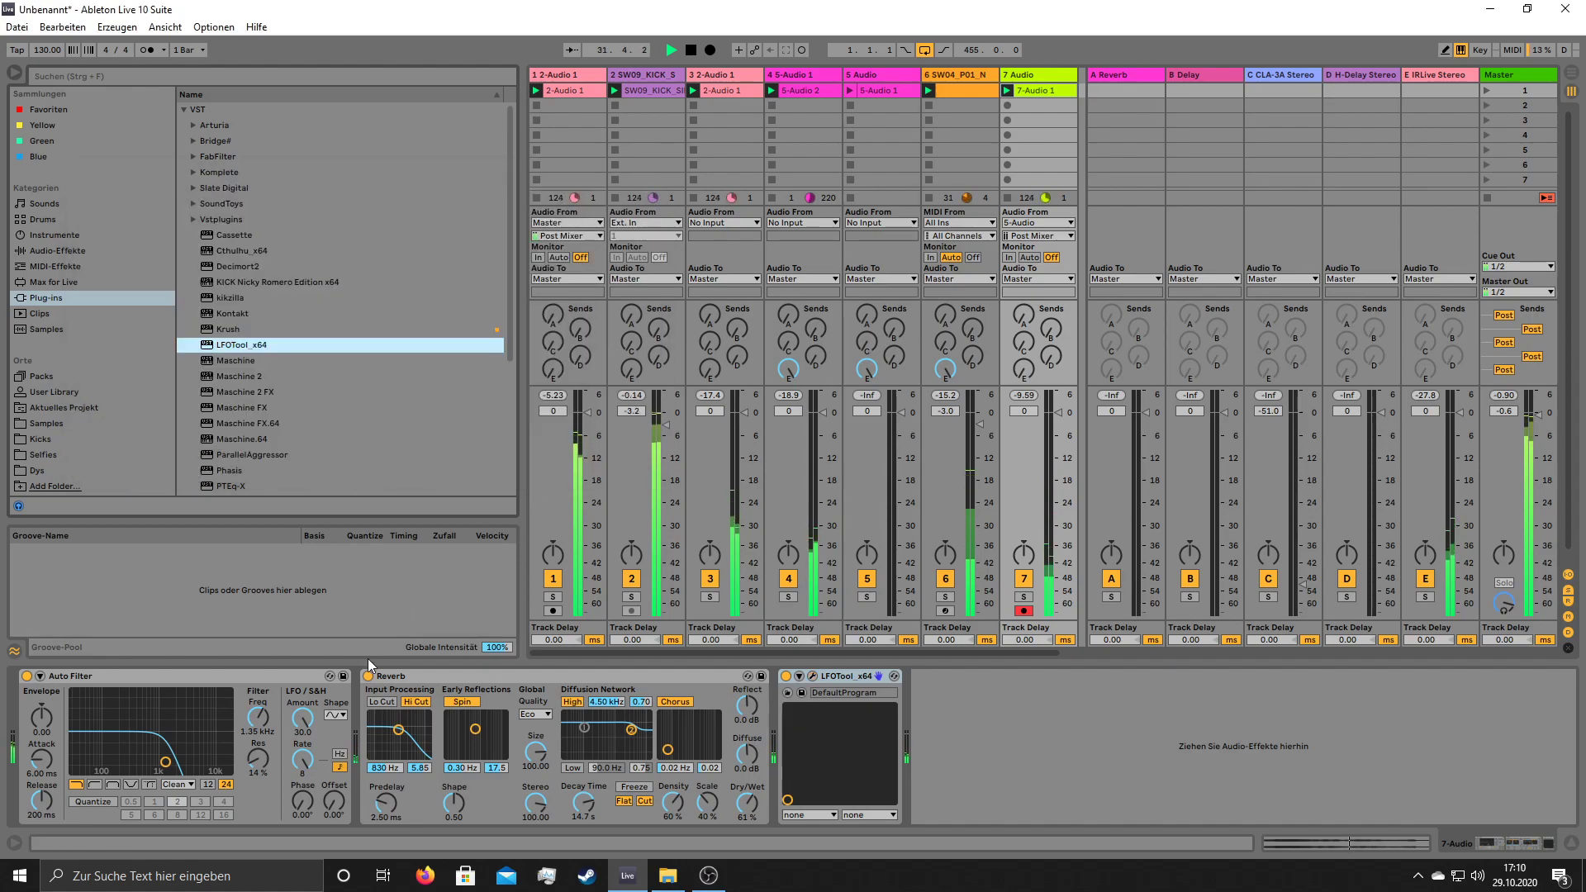
- Switch Auto Filter's LFO to a free-running rate of 0.01 Hz and add EQ Eight after LFOTool on track 7
left_click(343, 754)
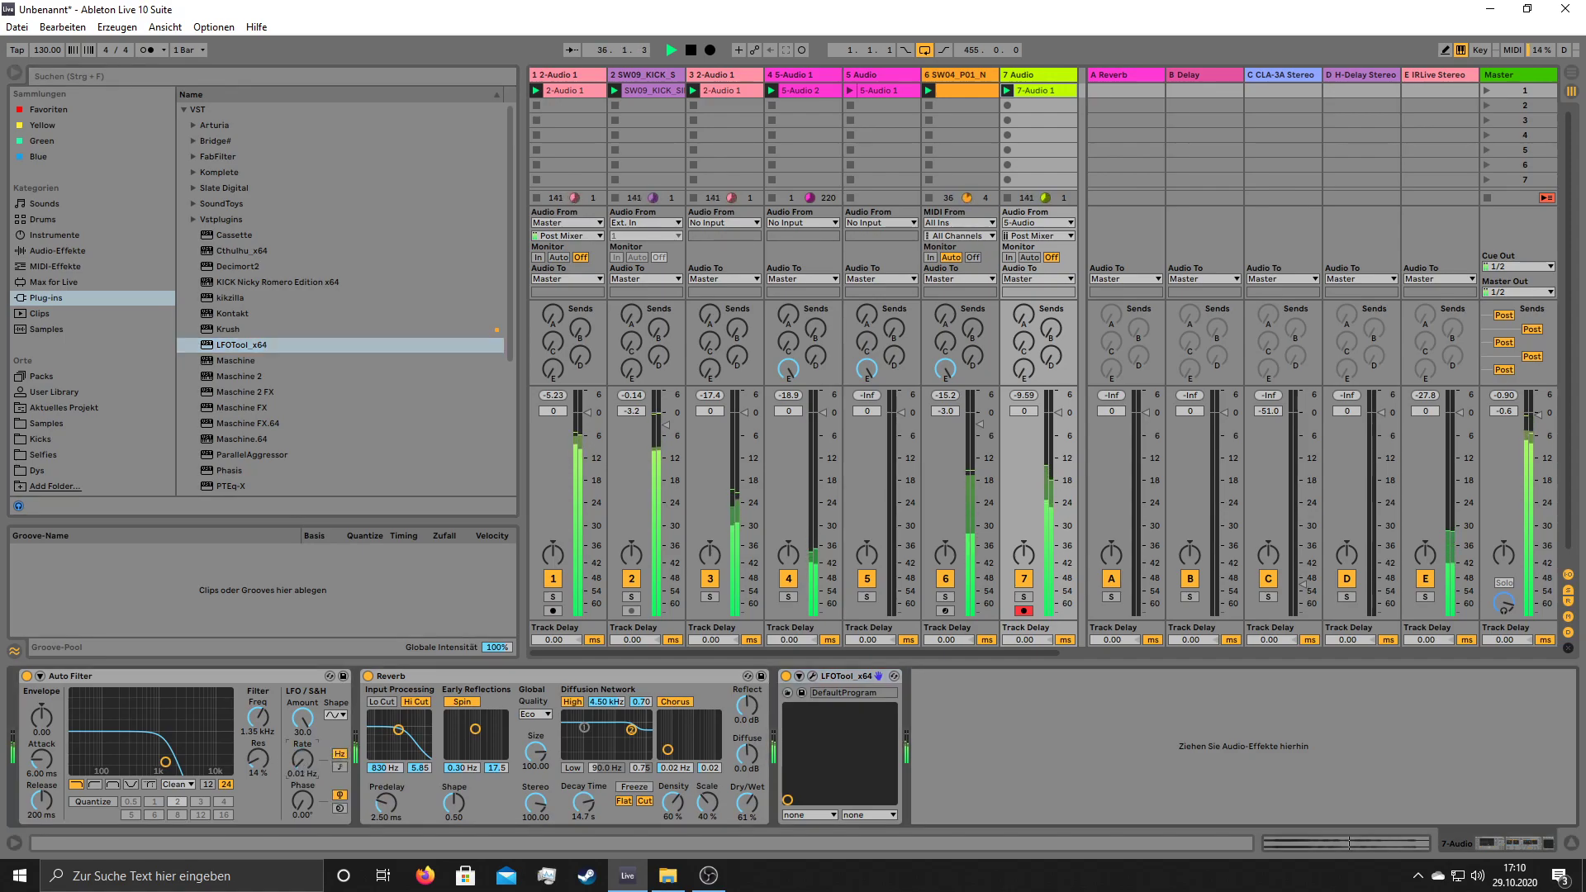
left_click(1108, 733)
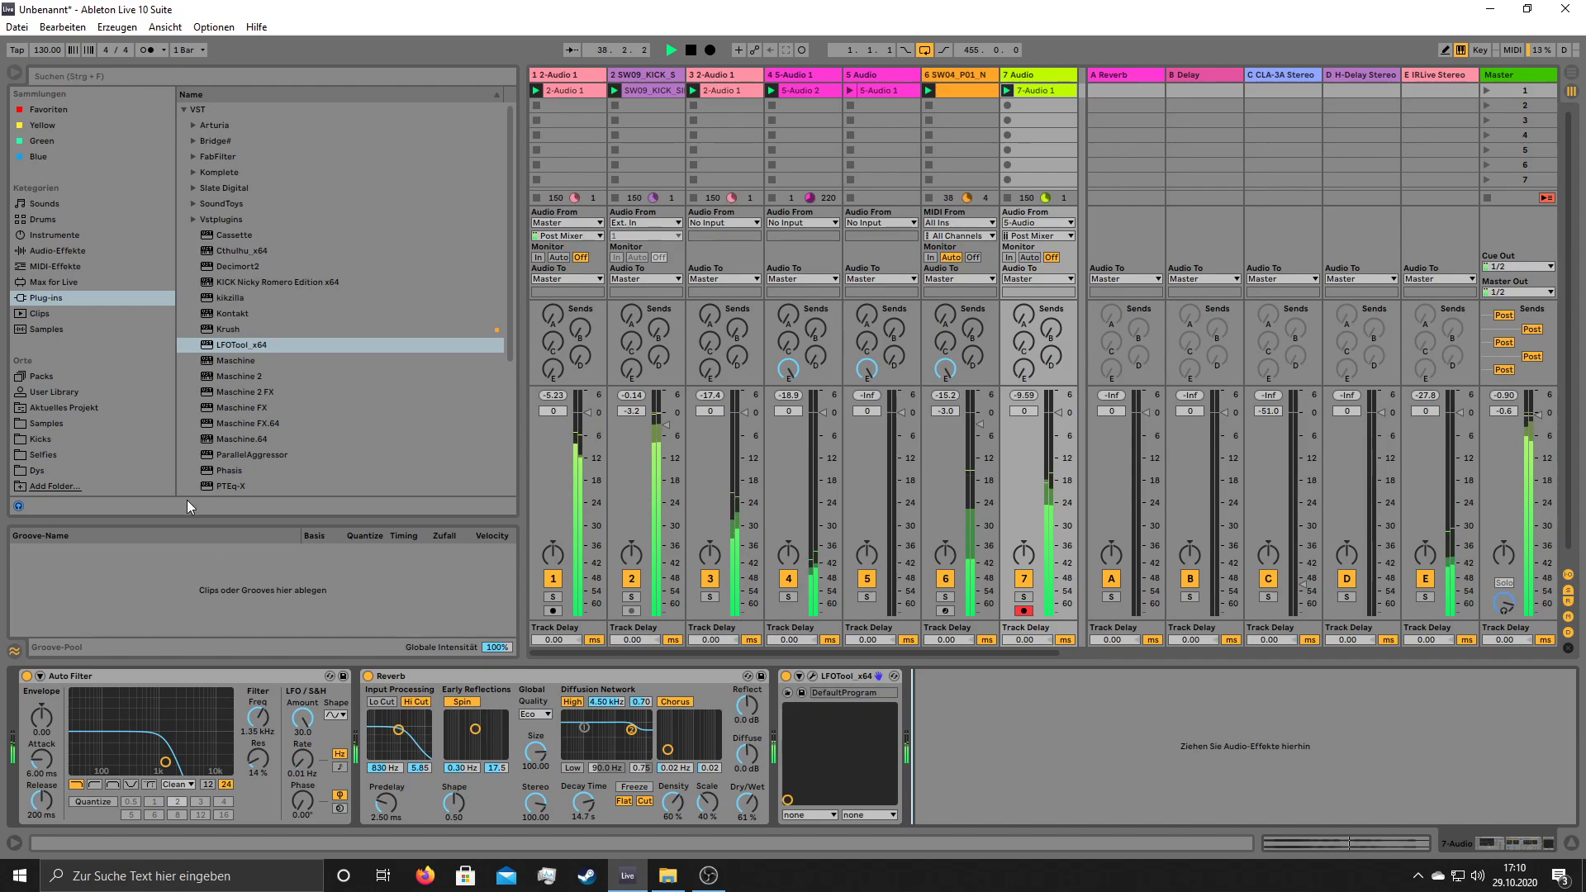
left_click(73, 253)
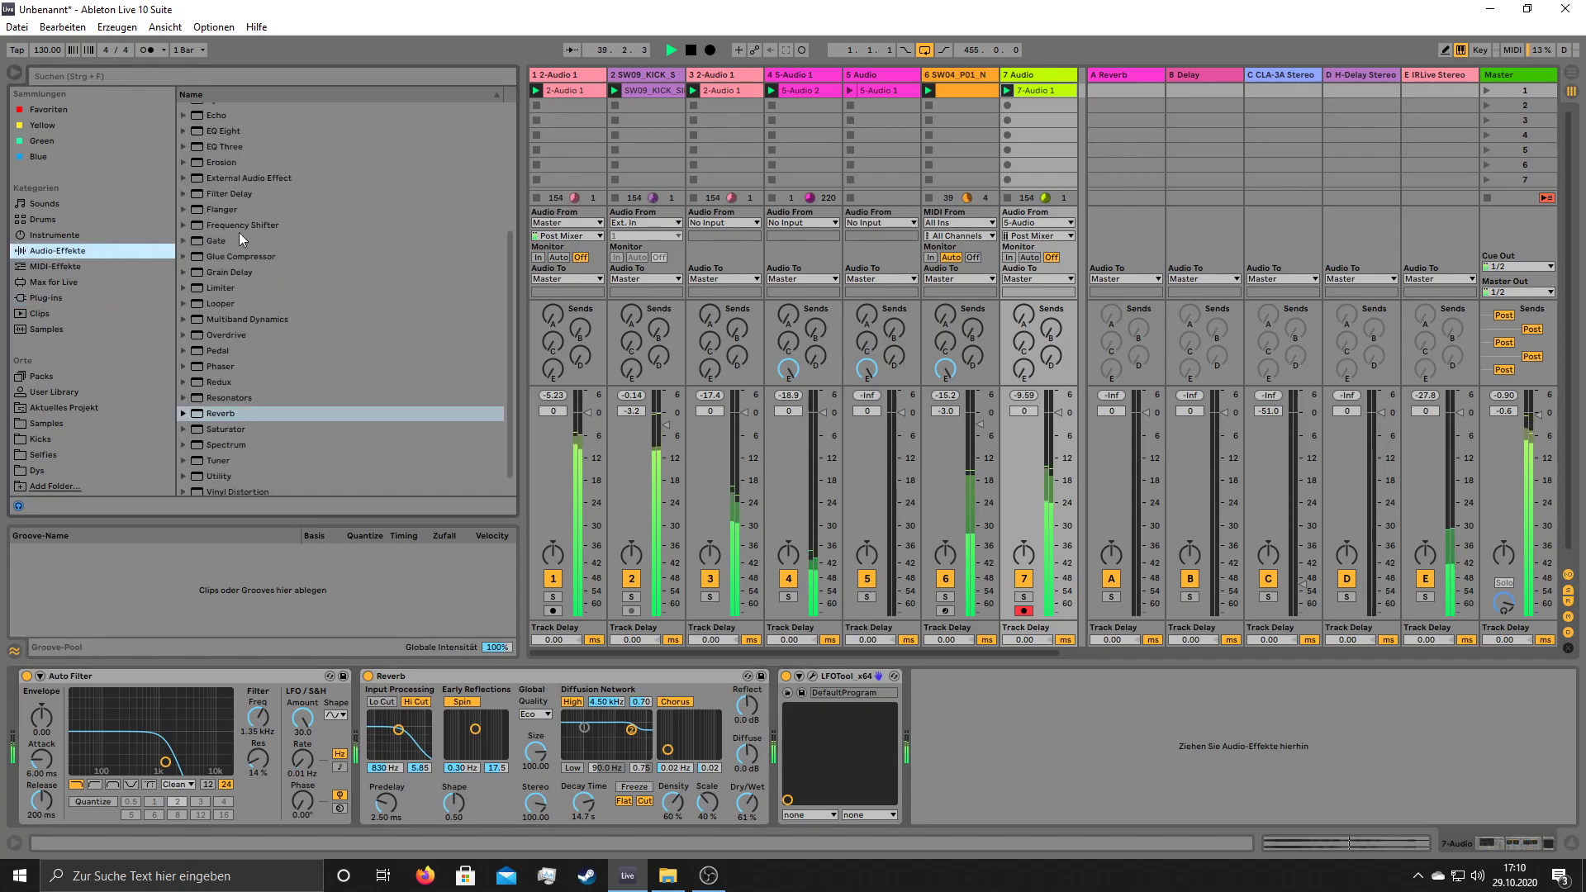
scroll(248, 234, "down", 3)
left_click(225, 198)
double_click(225, 198)
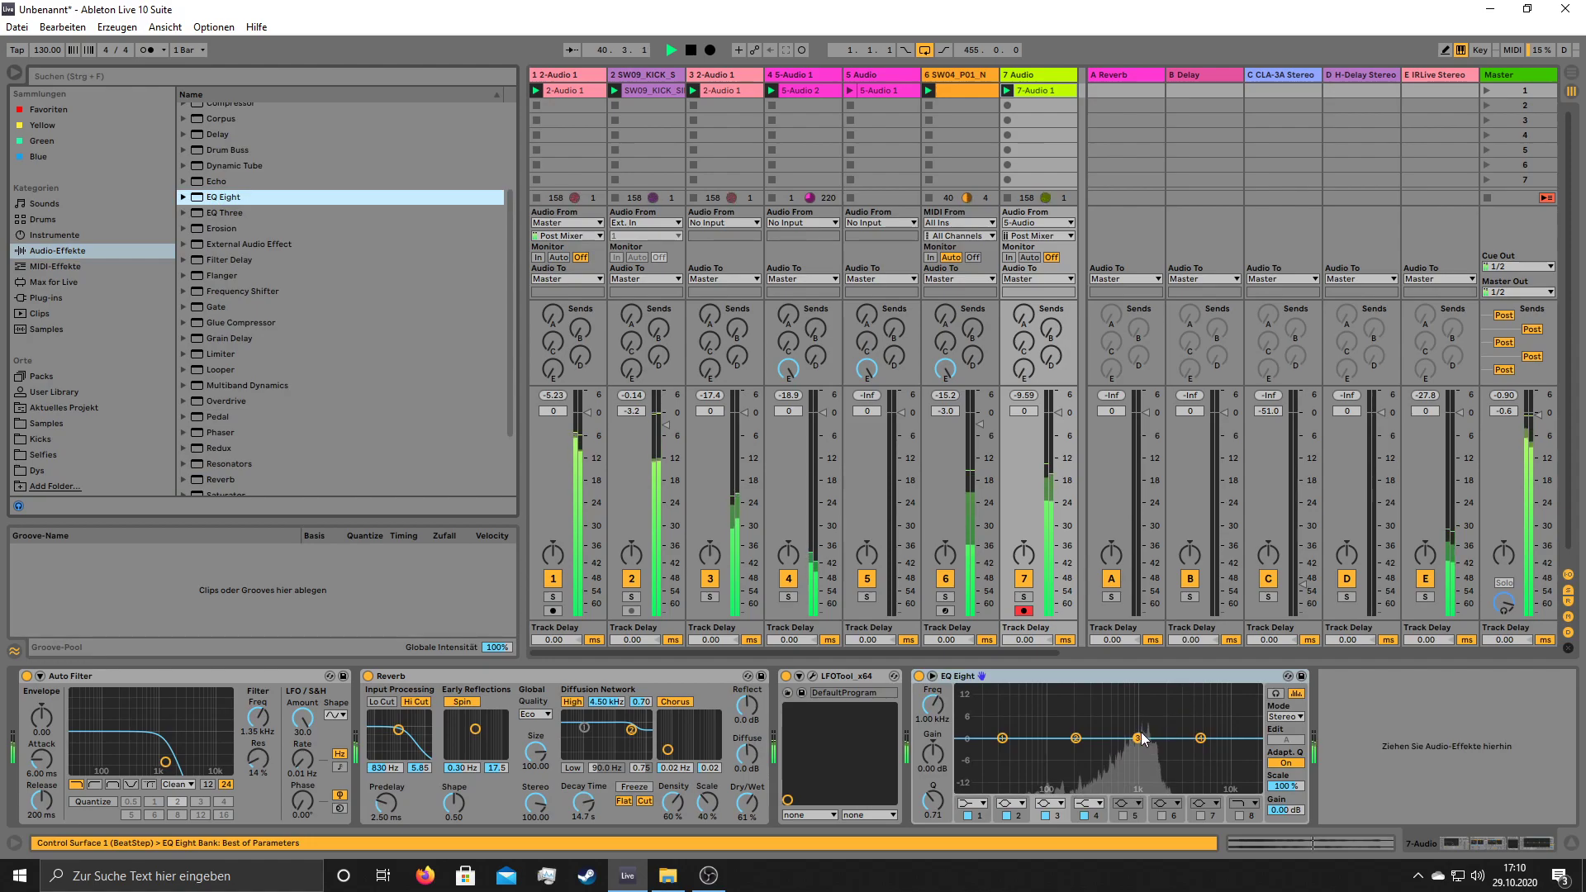
- Cut a narrow dip around 1.35 kHz with band 3 of EQ Eight on track 7
left_click_drag(1146, 748, 1149, 747)
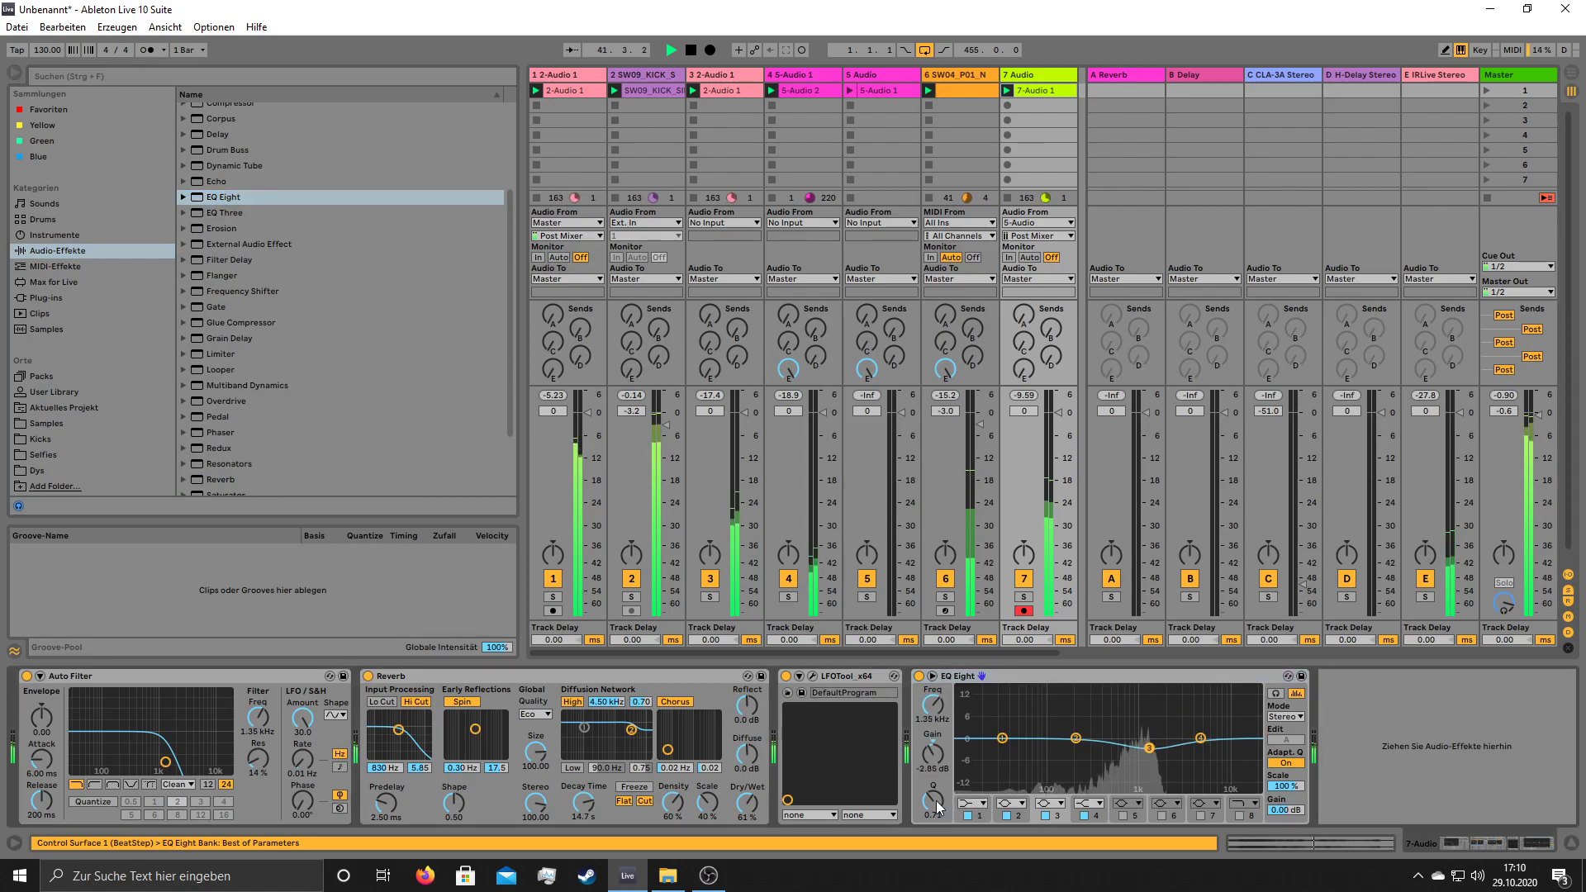
left_click_drag(939, 802, 939, 739)
left_click_drag(1148, 748, 1145, 769)
- Set band 1 of track 7's EQ Eight to a low-cut filter at 156 Hz
left_click(972, 803)
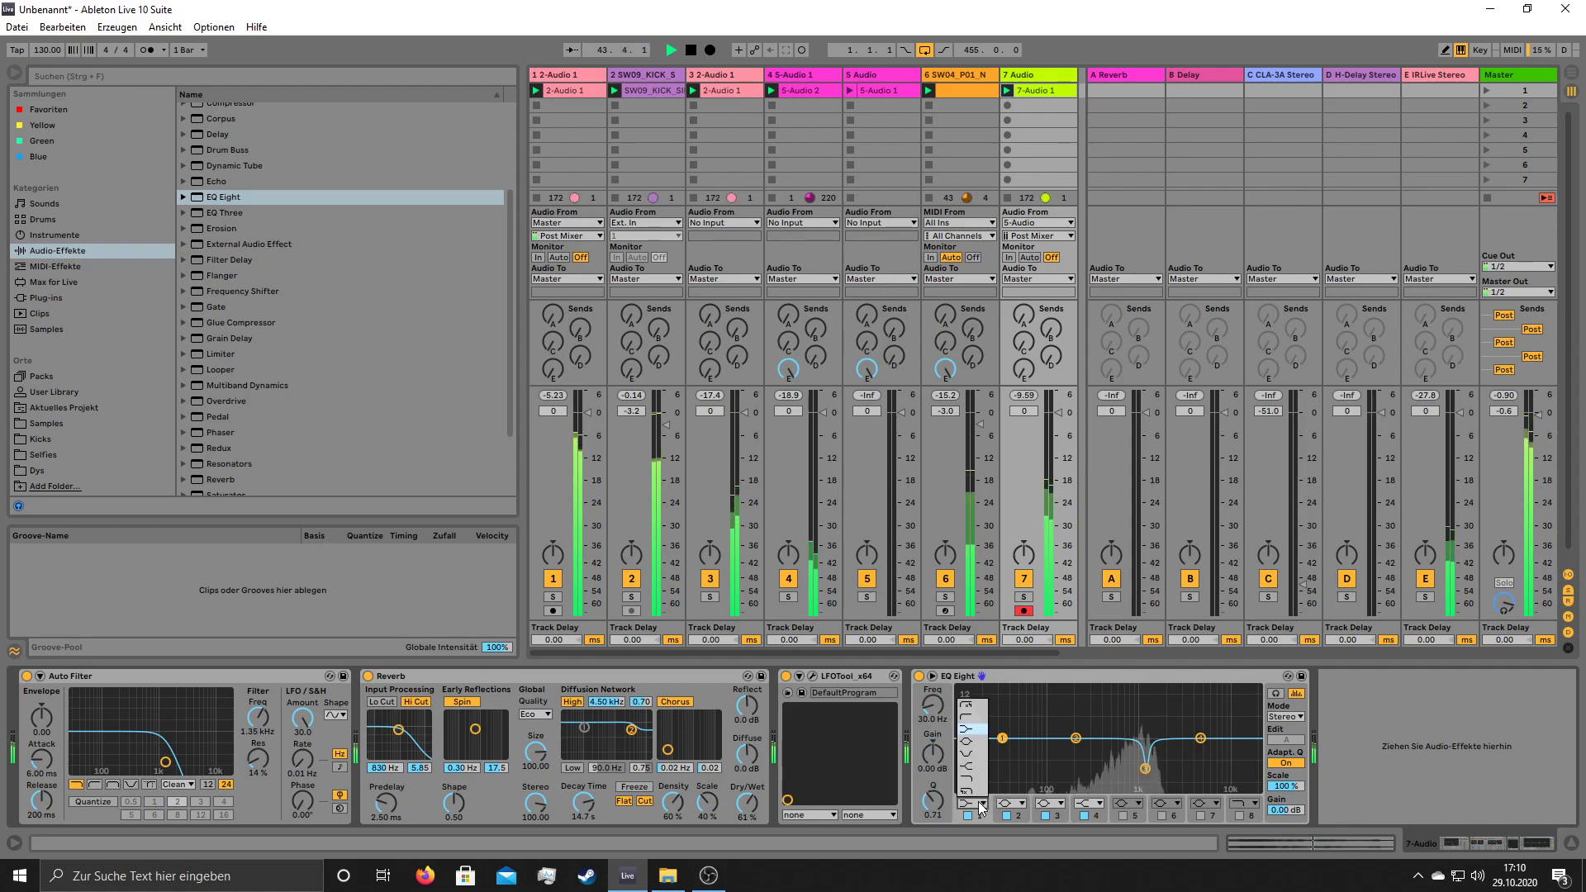
left_click(972, 720)
left_click_drag(998, 744, 1065, 756)
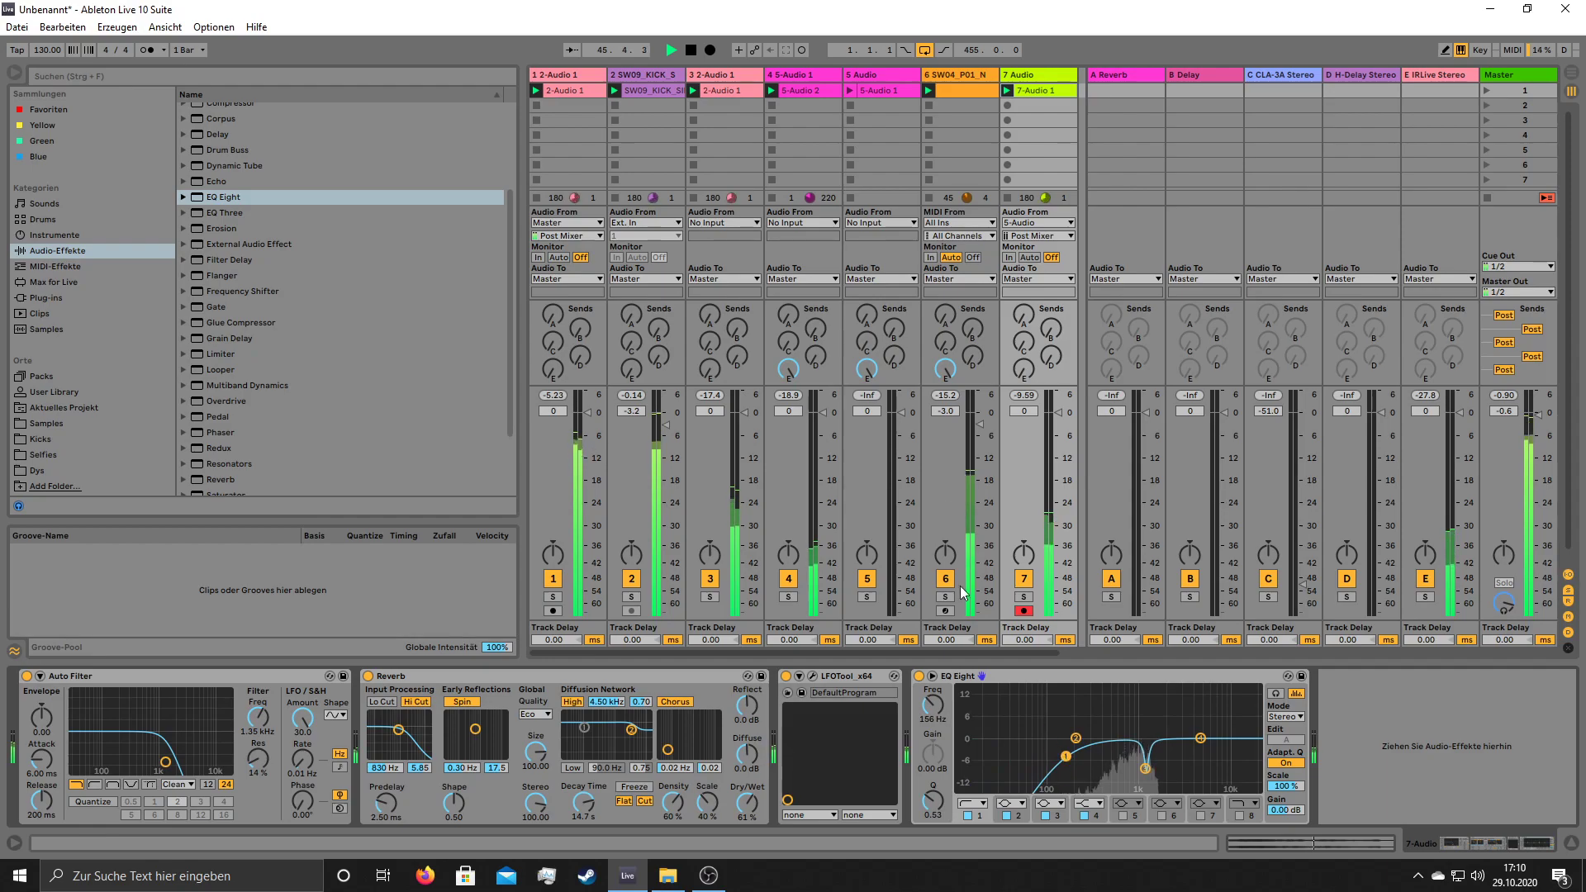
- Select tracks 1 to 7 together and narrow their width in the mixer to make room for new tracks
left_click(576, 76)
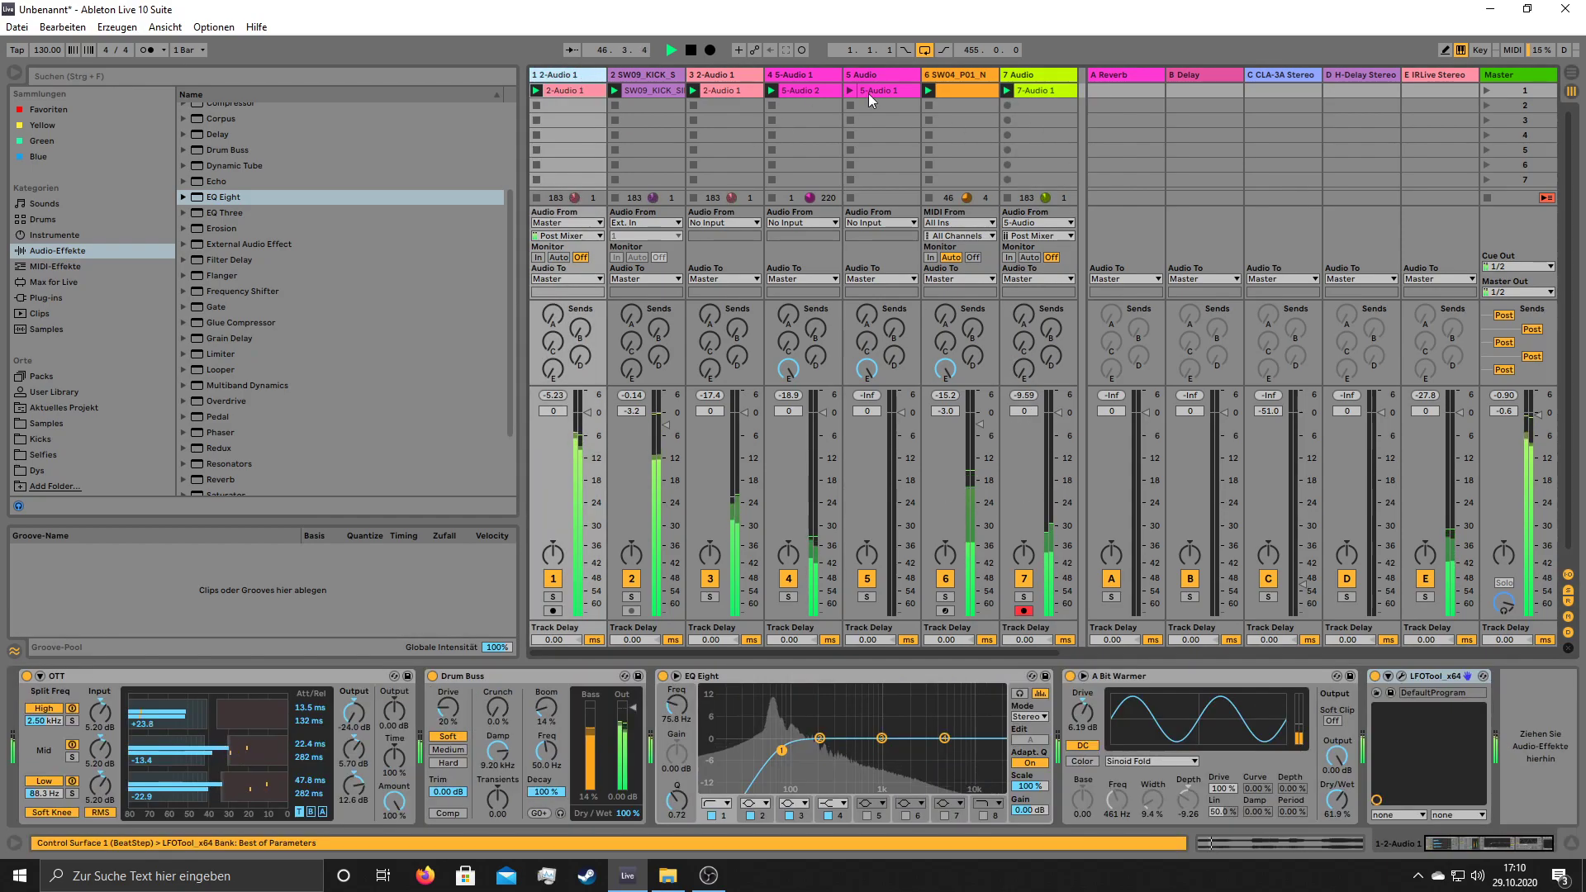
left_click(1067, 76, "shift")
left_click_drag(1077, 74, 968, 73)
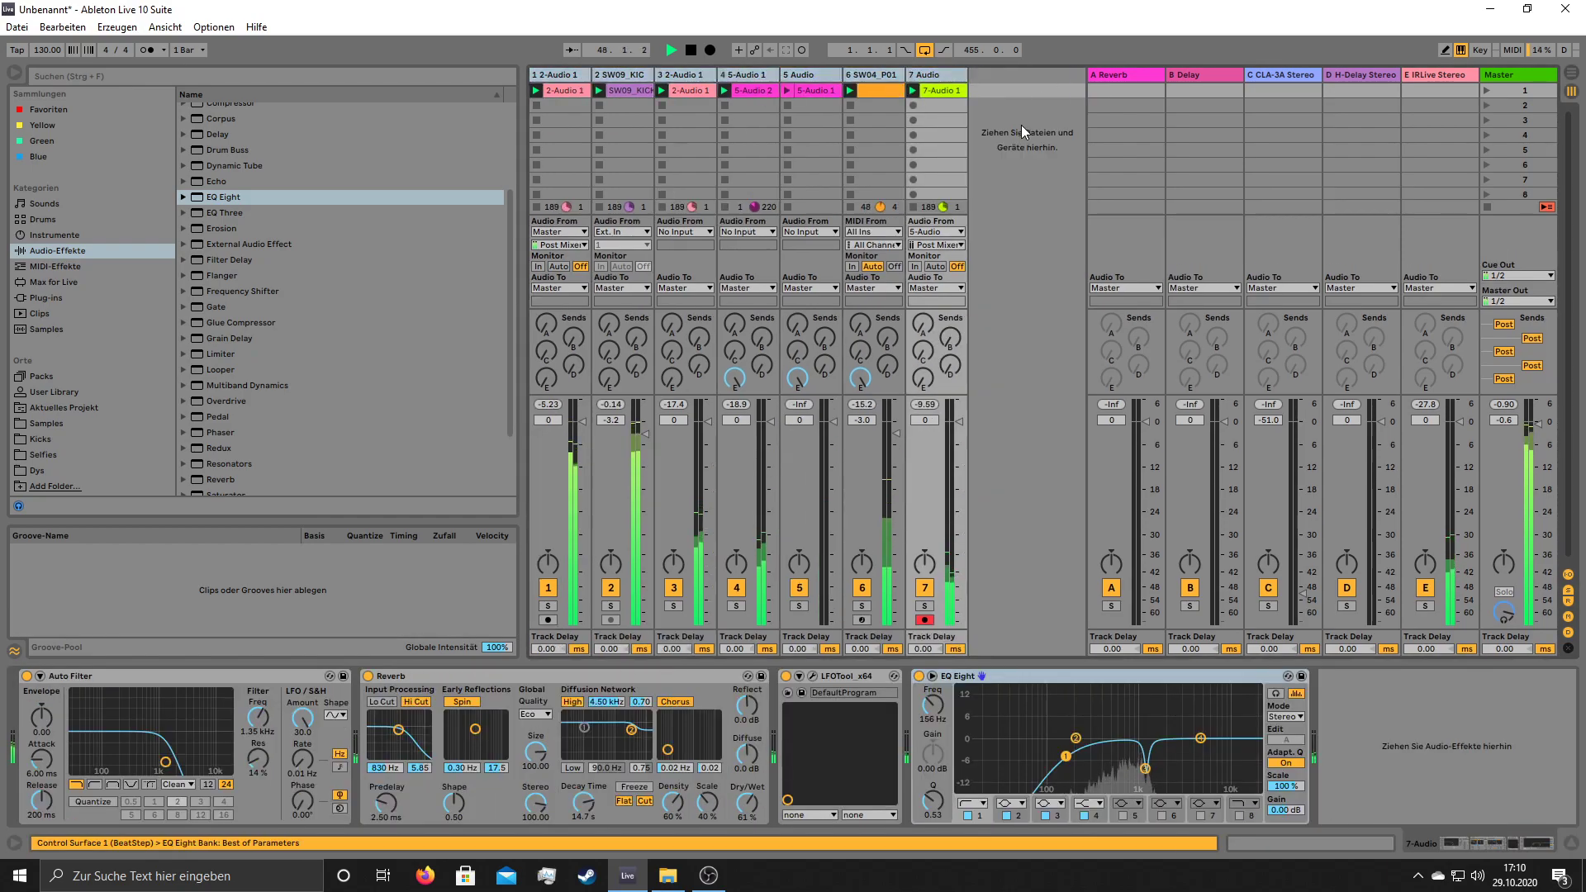
- Launch track 5's clip and set the volume to -2.1 dB on track 5 and 0 dB on track 6
left_click(784, 105)
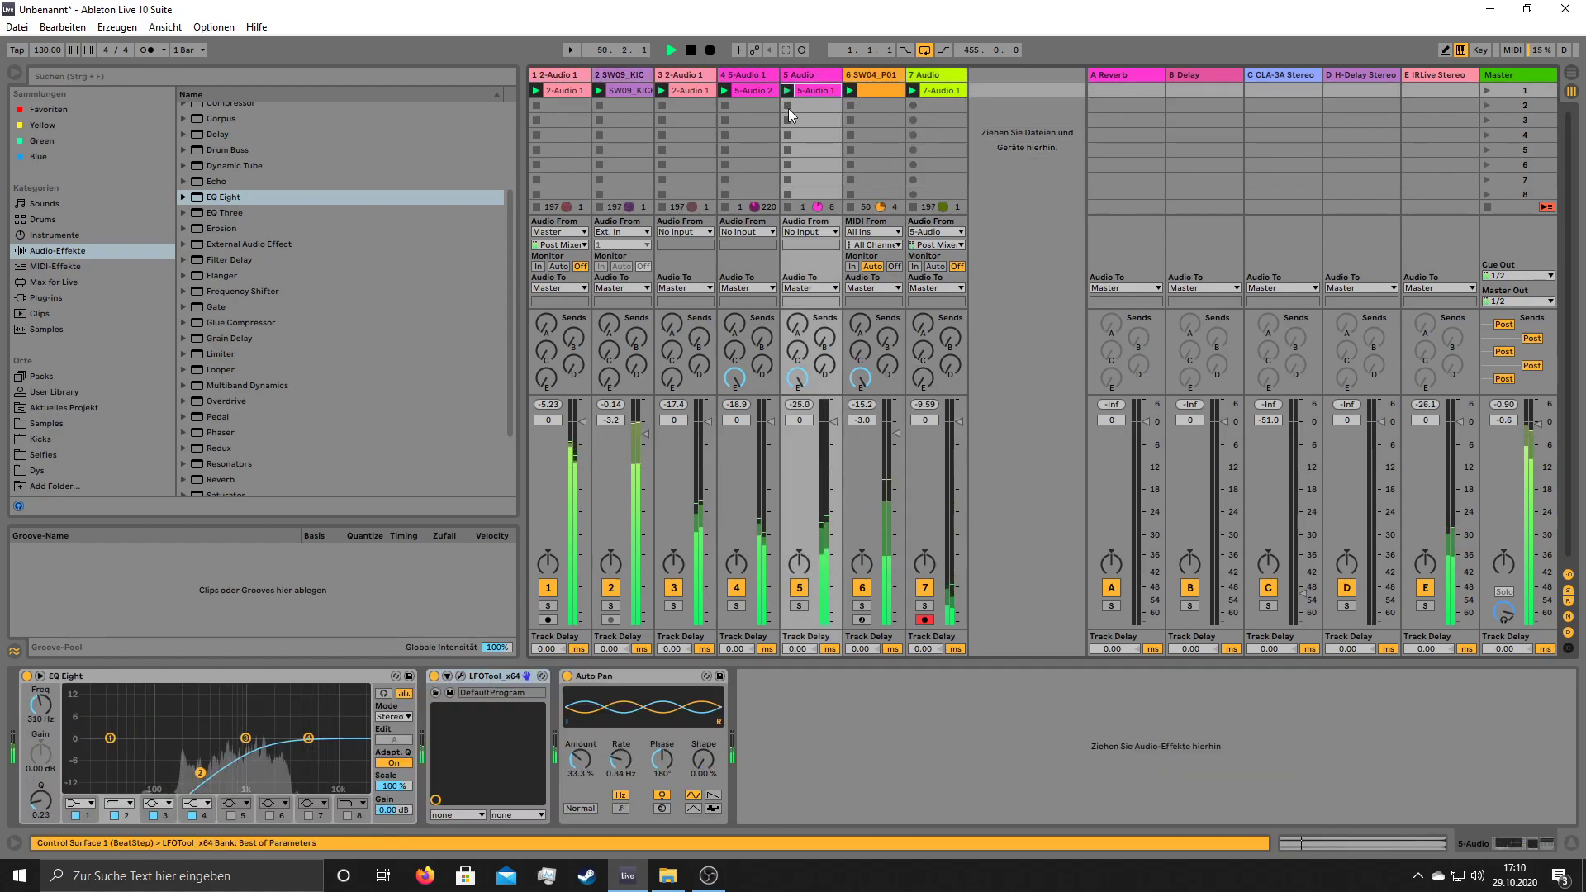
left_click(808, 88)
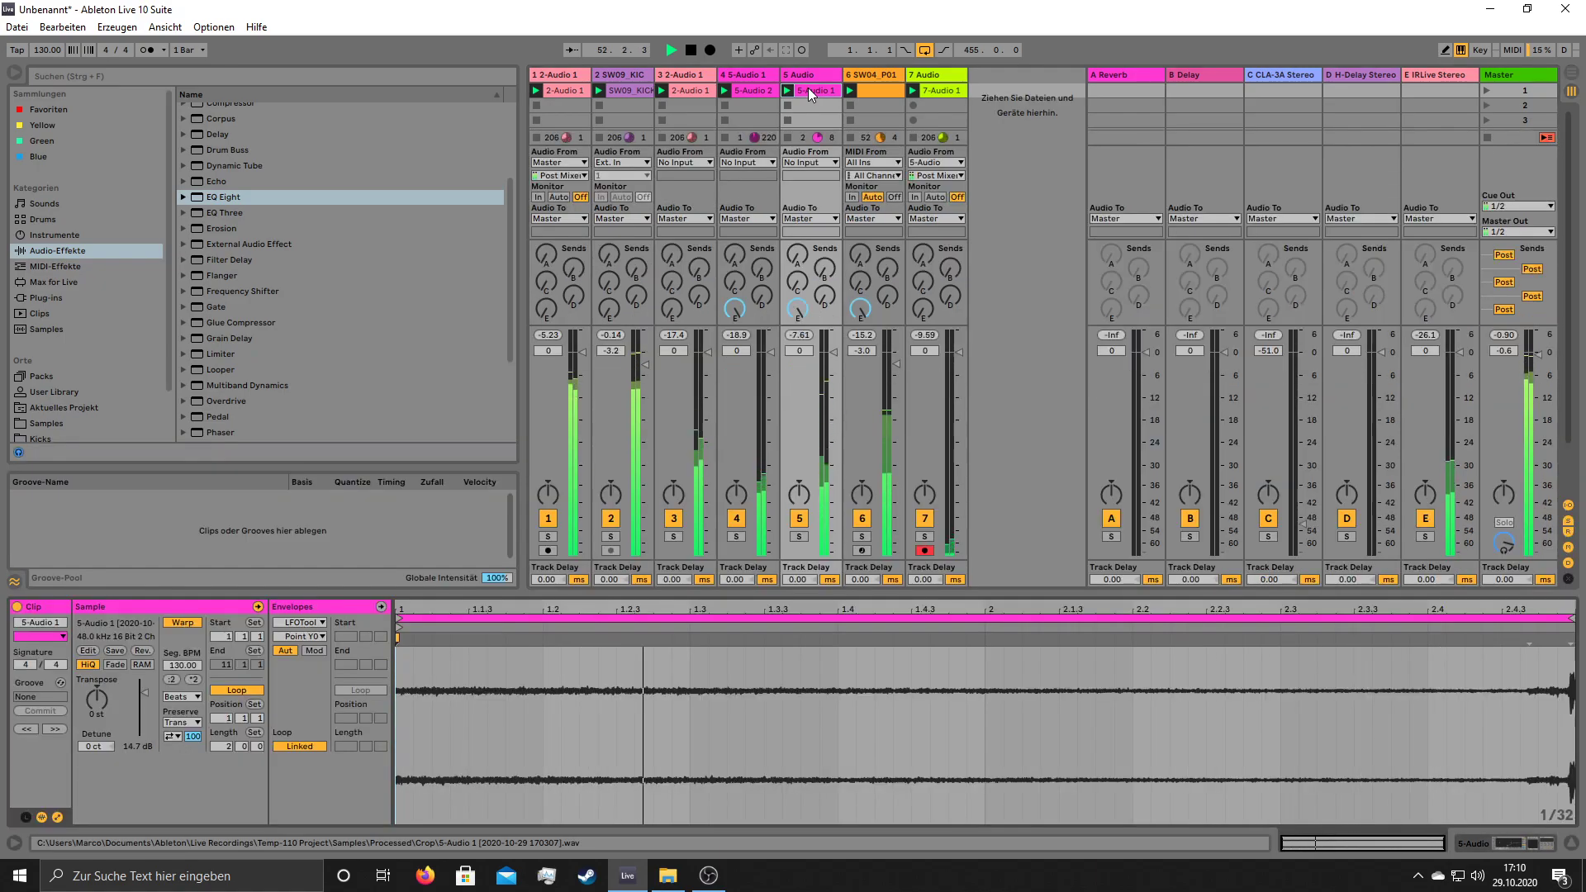
left_click_drag(834, 352, 896, 351)
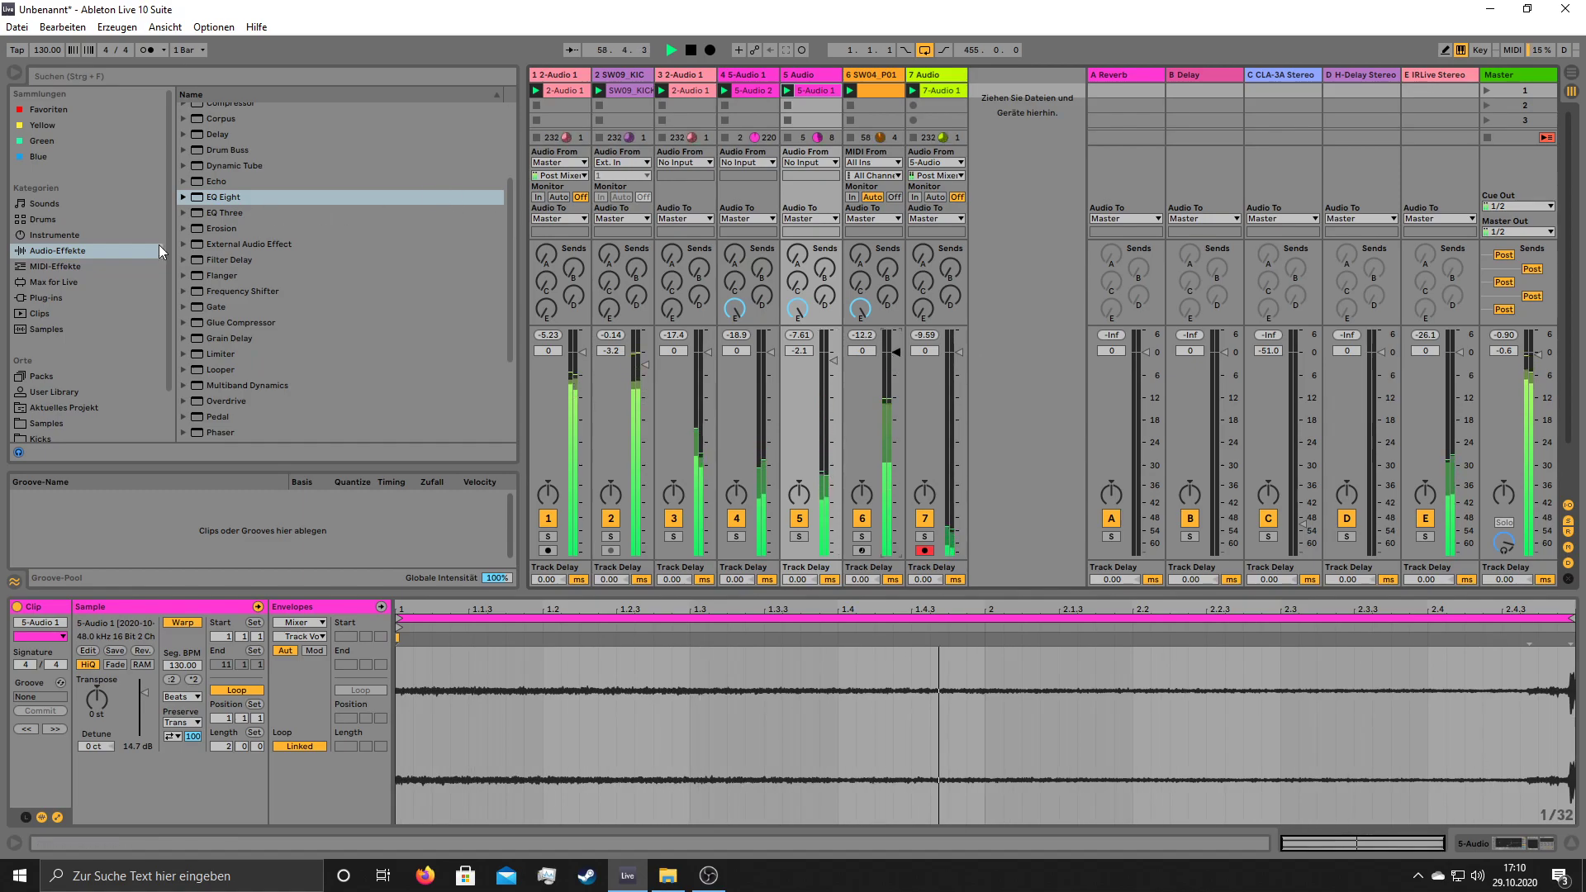
- Add the Operator instrument on a new MIDI track 8 and play a note in different octaves
left_click(83, 235)
left_click_drag(223, 219, 979, 130)
key("y")
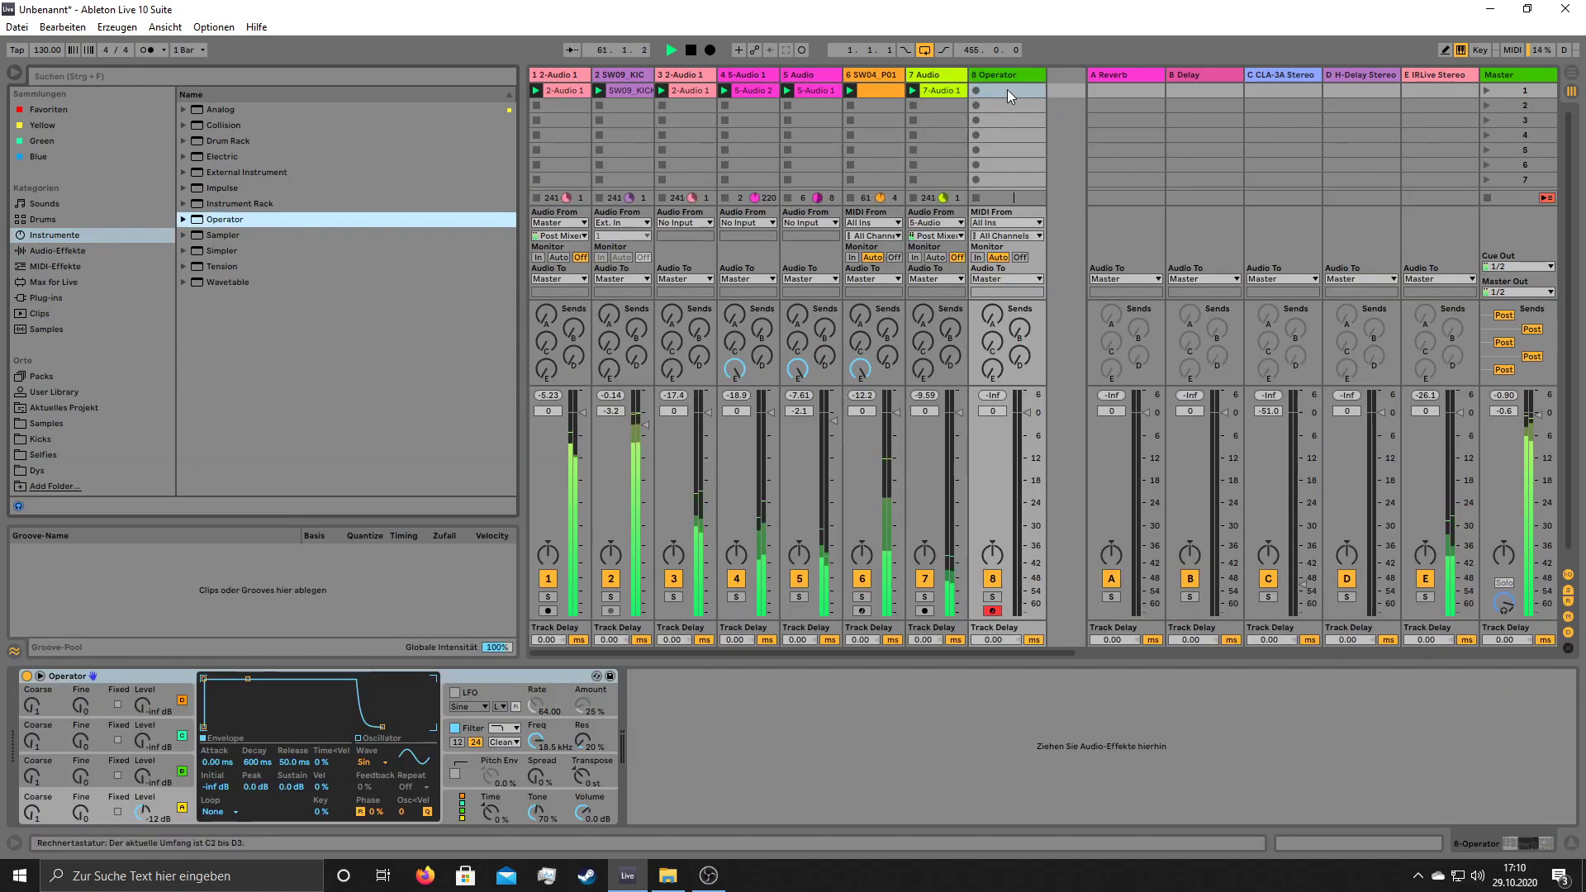
key("a")
key("x")
key("a")
key("x")
key("a")
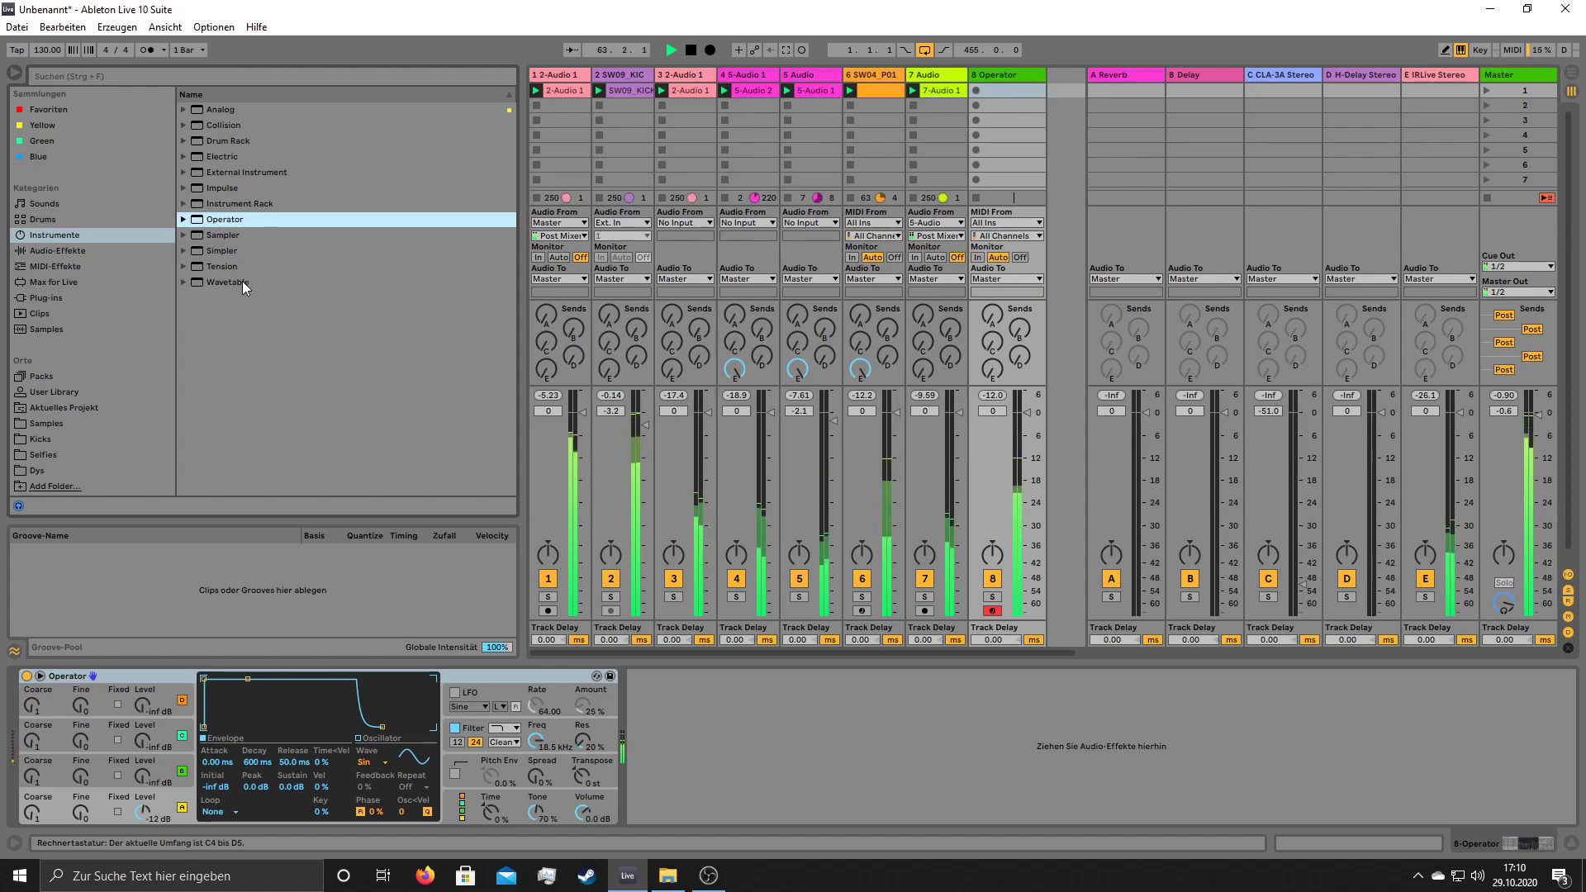
- Add Reverb after Operator with Decay Time 60.0 s and Dry/Wet 100 %, followed by the OTT preset of Multiband Dynamics
left_click(56, 250)
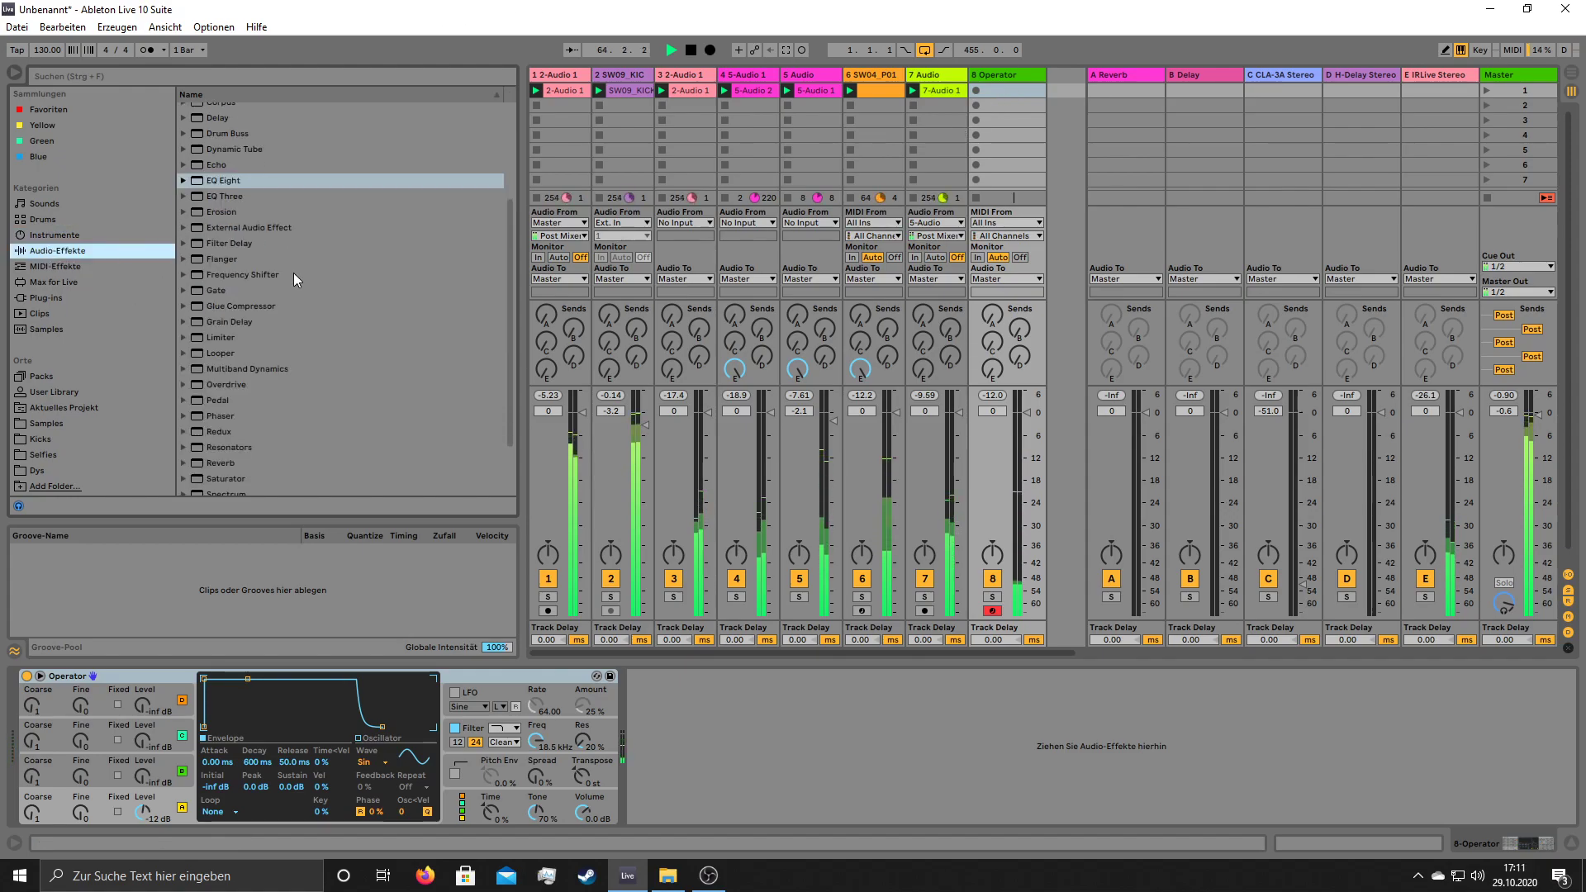
scroll(291, 281, "down", 5)
double_click(213, 393)
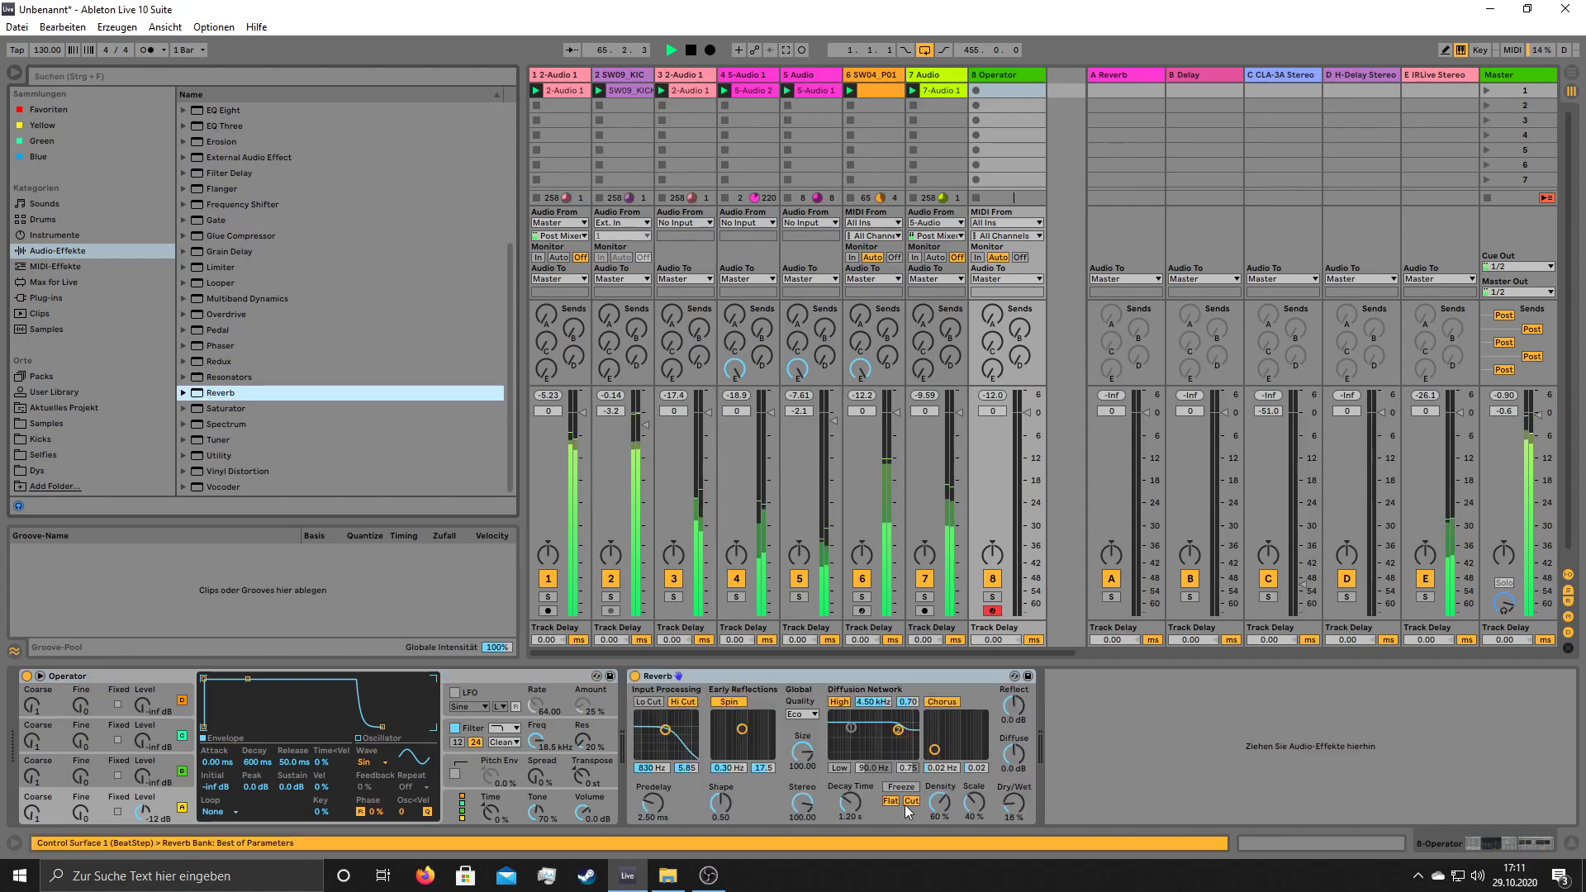
left_click_drag(850, 803, 849, 723)
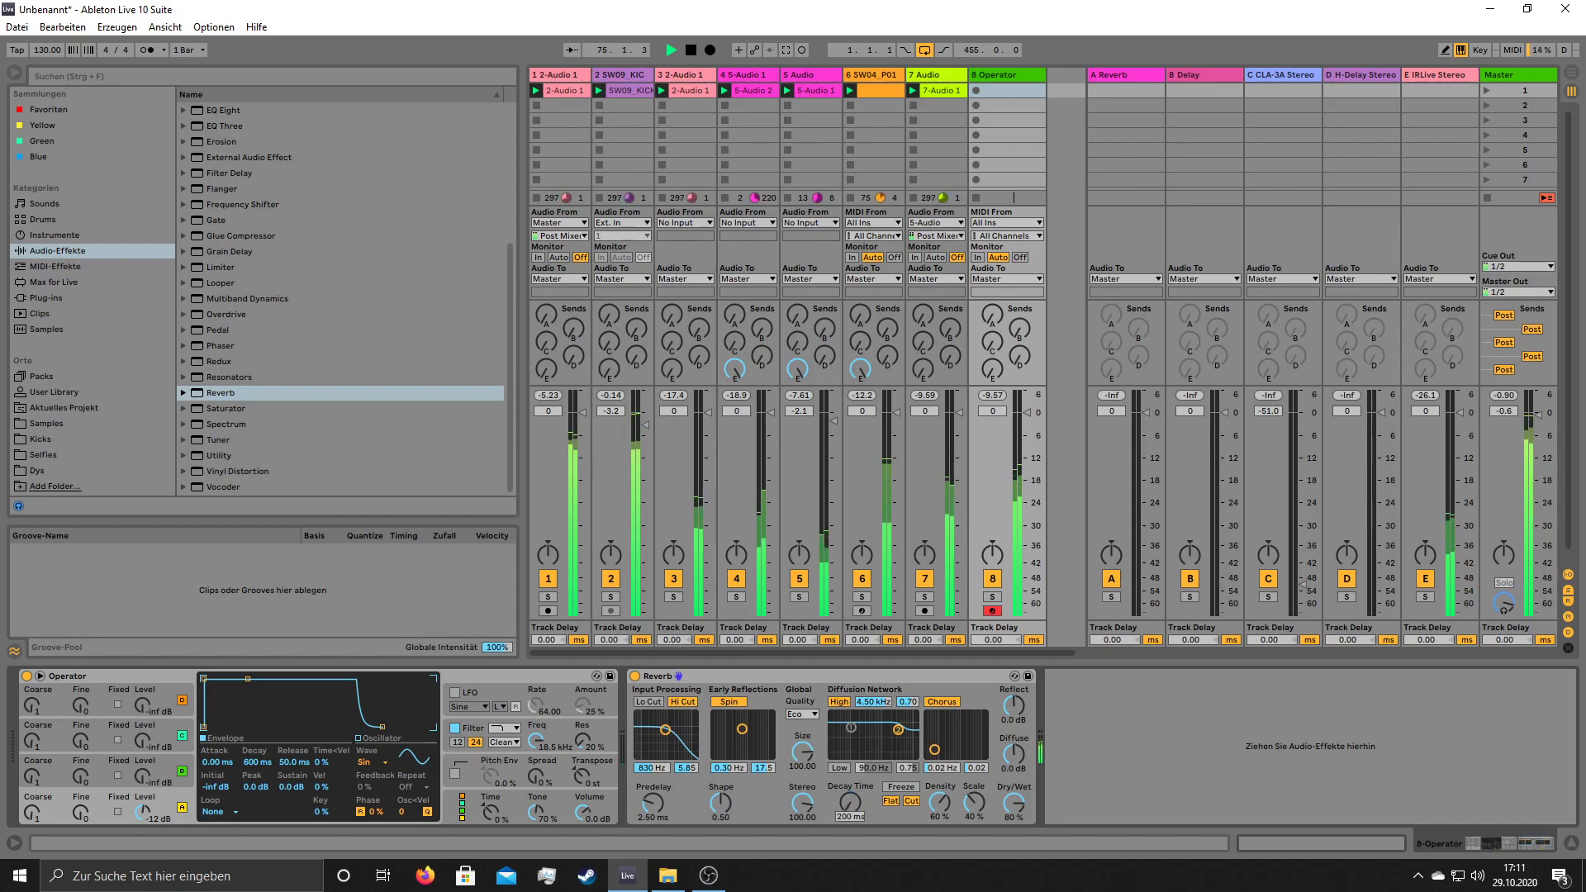
left_click_drag(844, 812, 860, 719)
key("x")
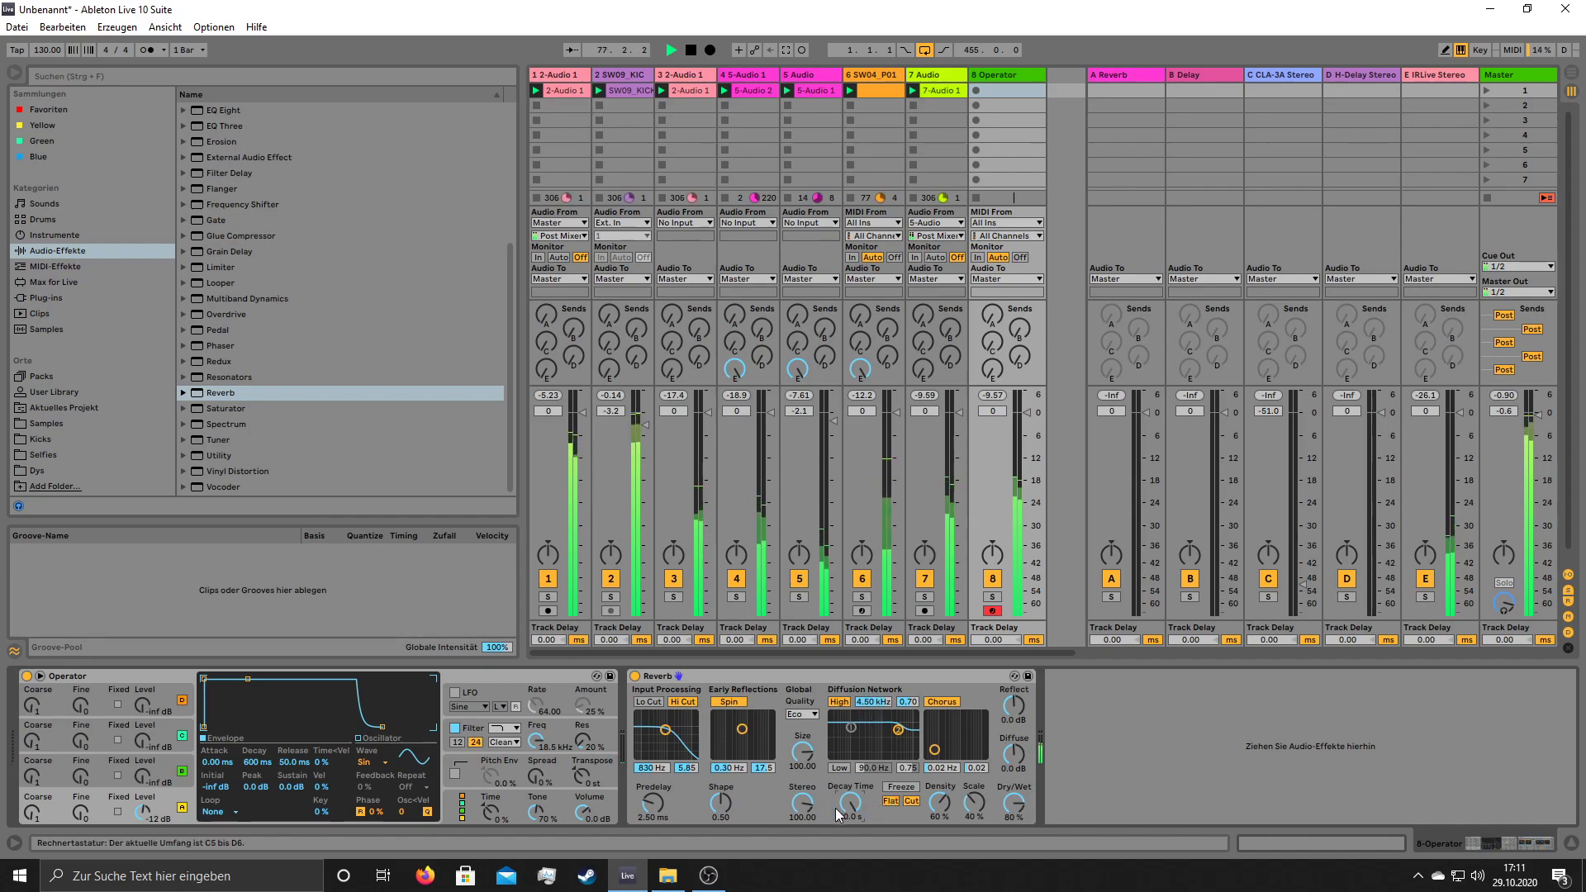
left_click_drag(848, 803, 851, 727)
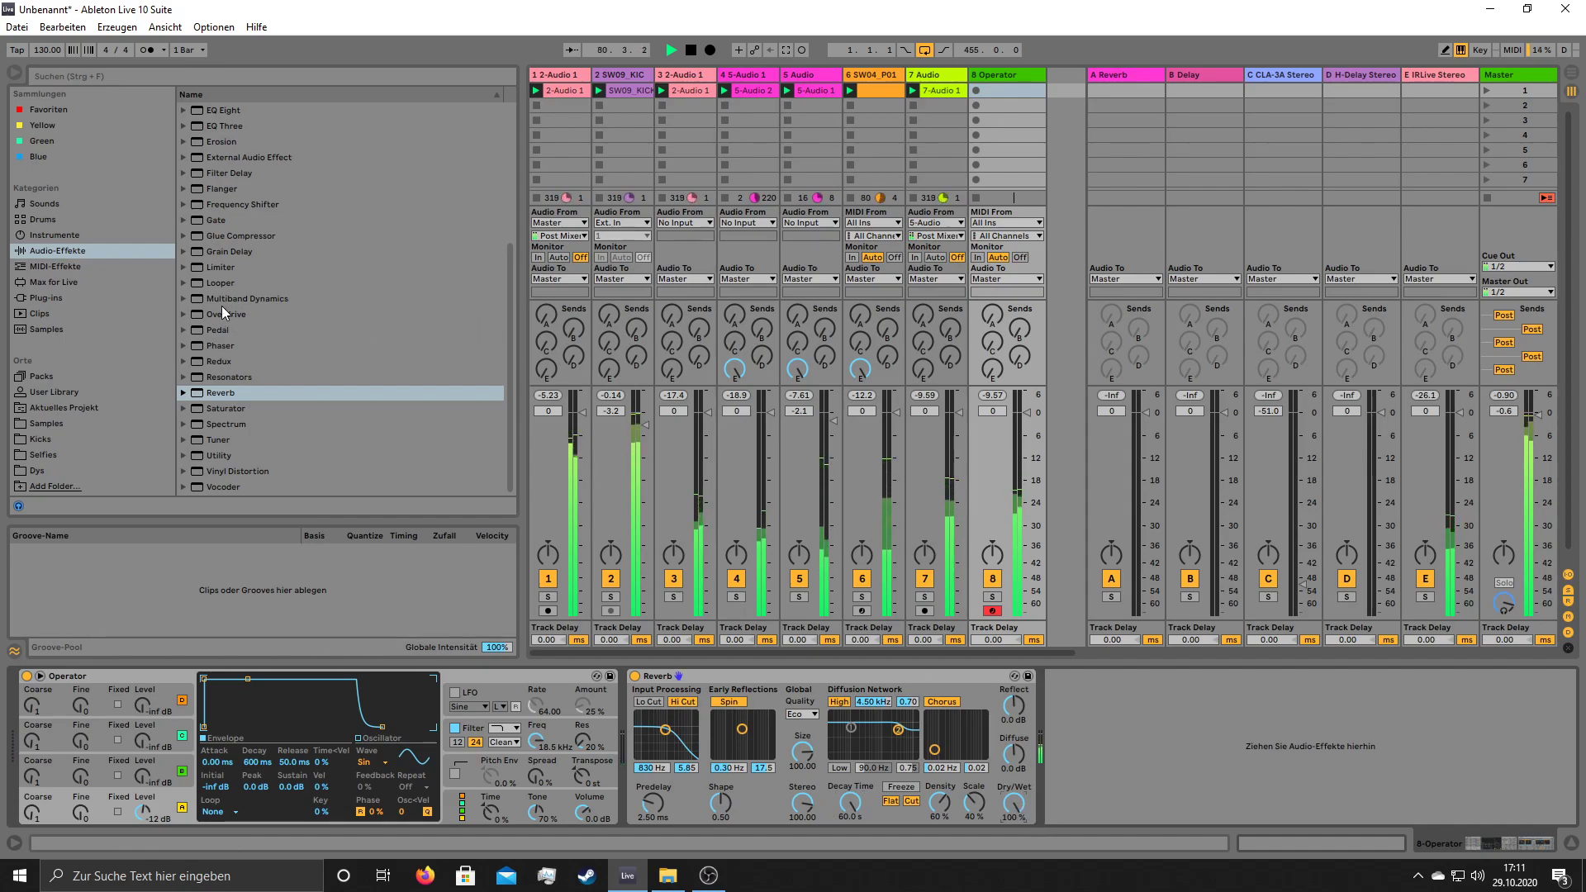
left_click(184, 299)
left_click_drag(239, 408, 1189, 686)
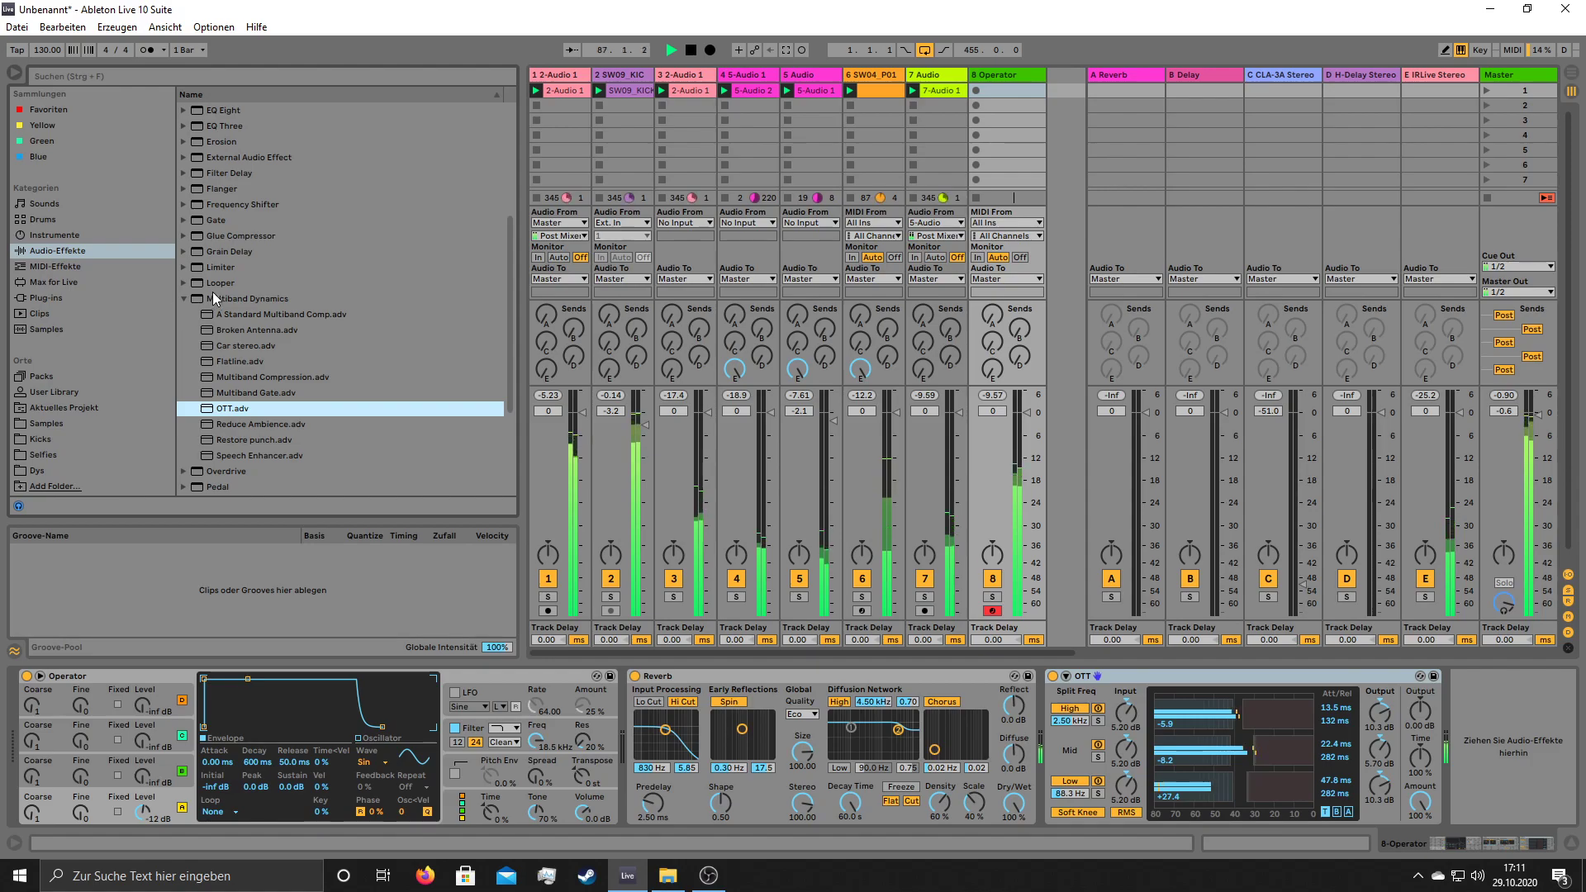
- Create a new audio track 9 that takes its input from 8-Operator
right_click(1081, 179)
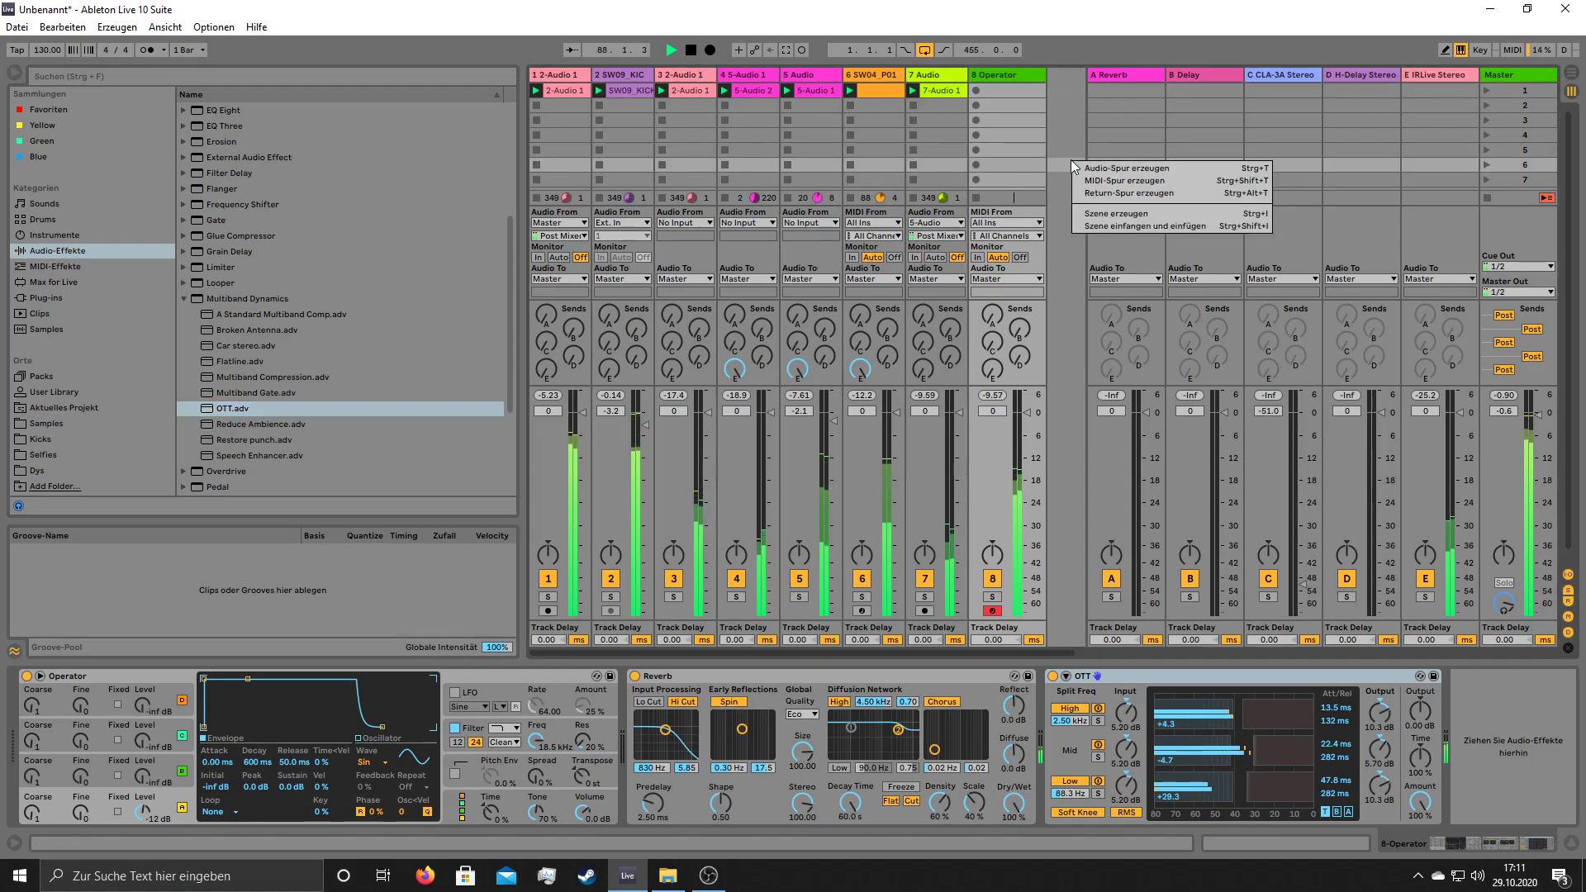
left_click(1097, 178)
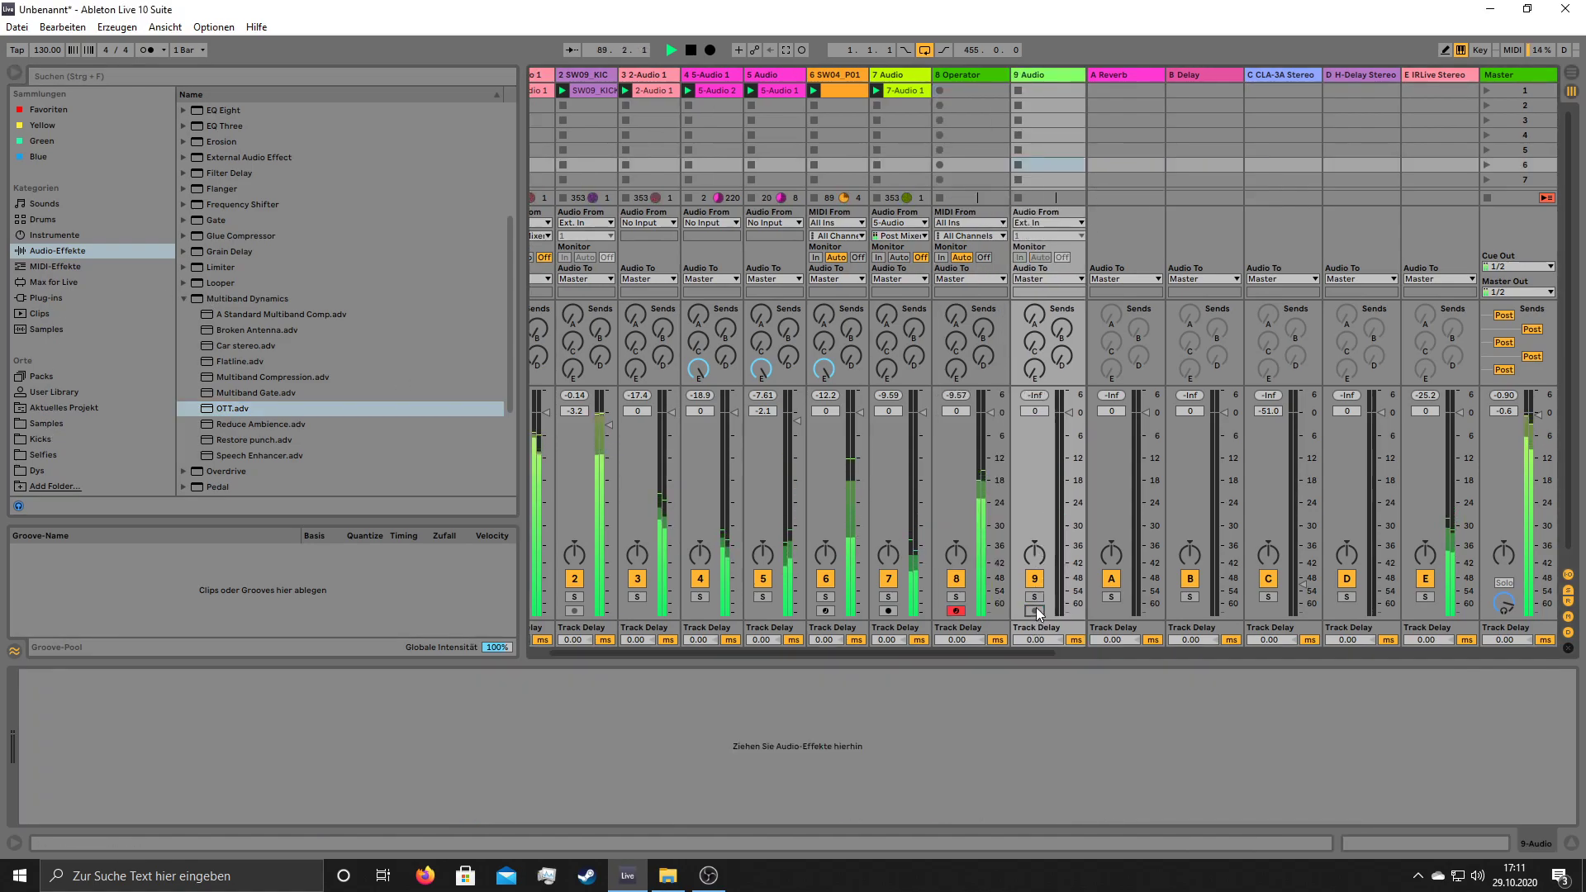
left_click(1063, 223)
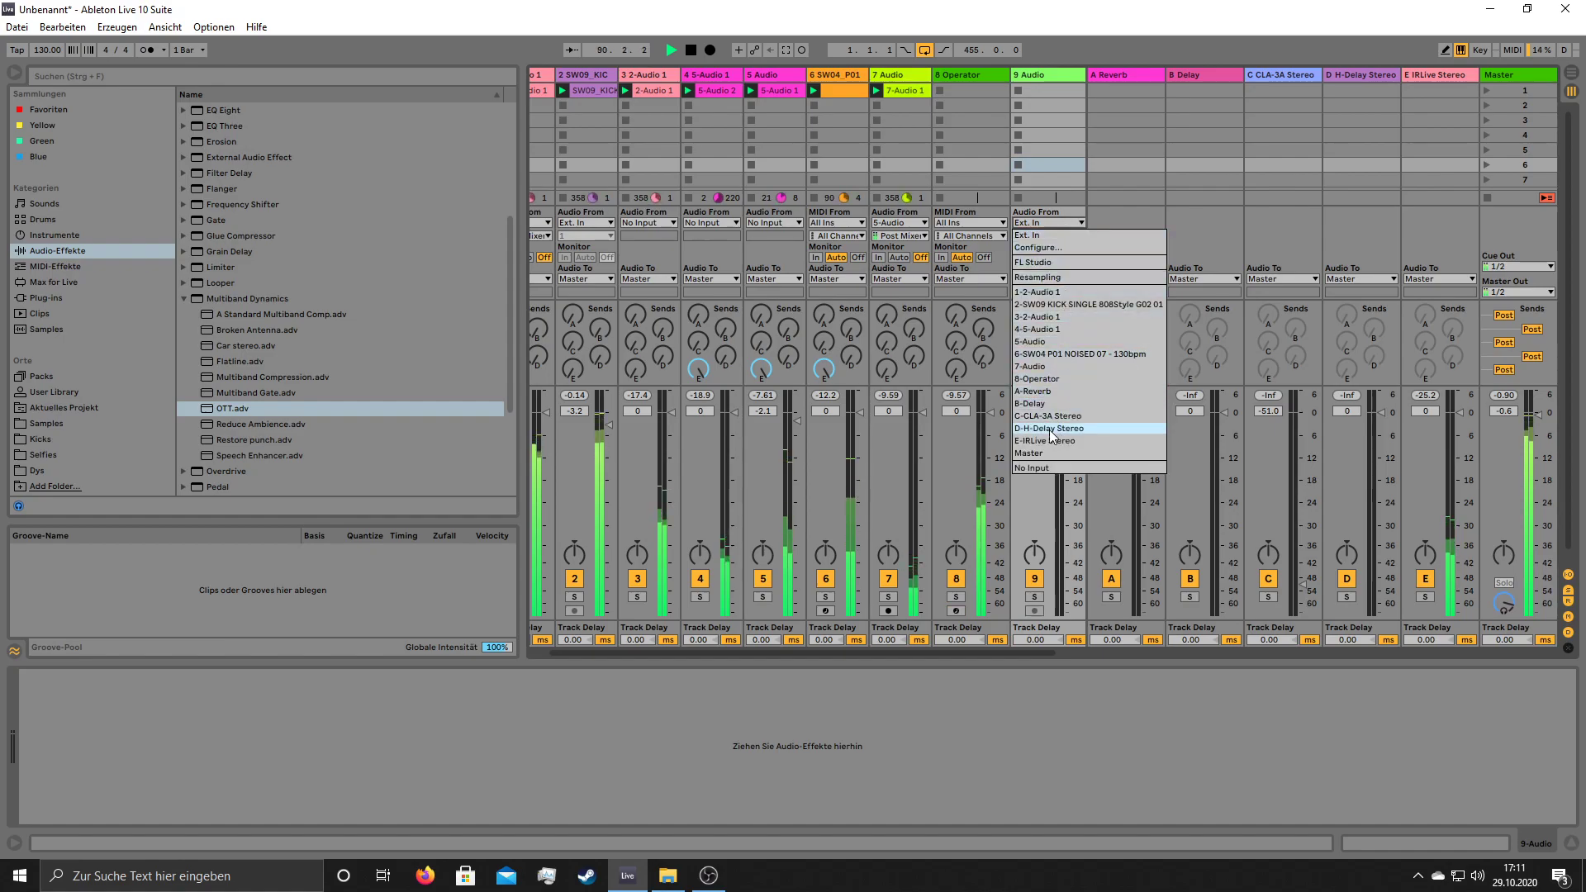
left_click(1061, 378)
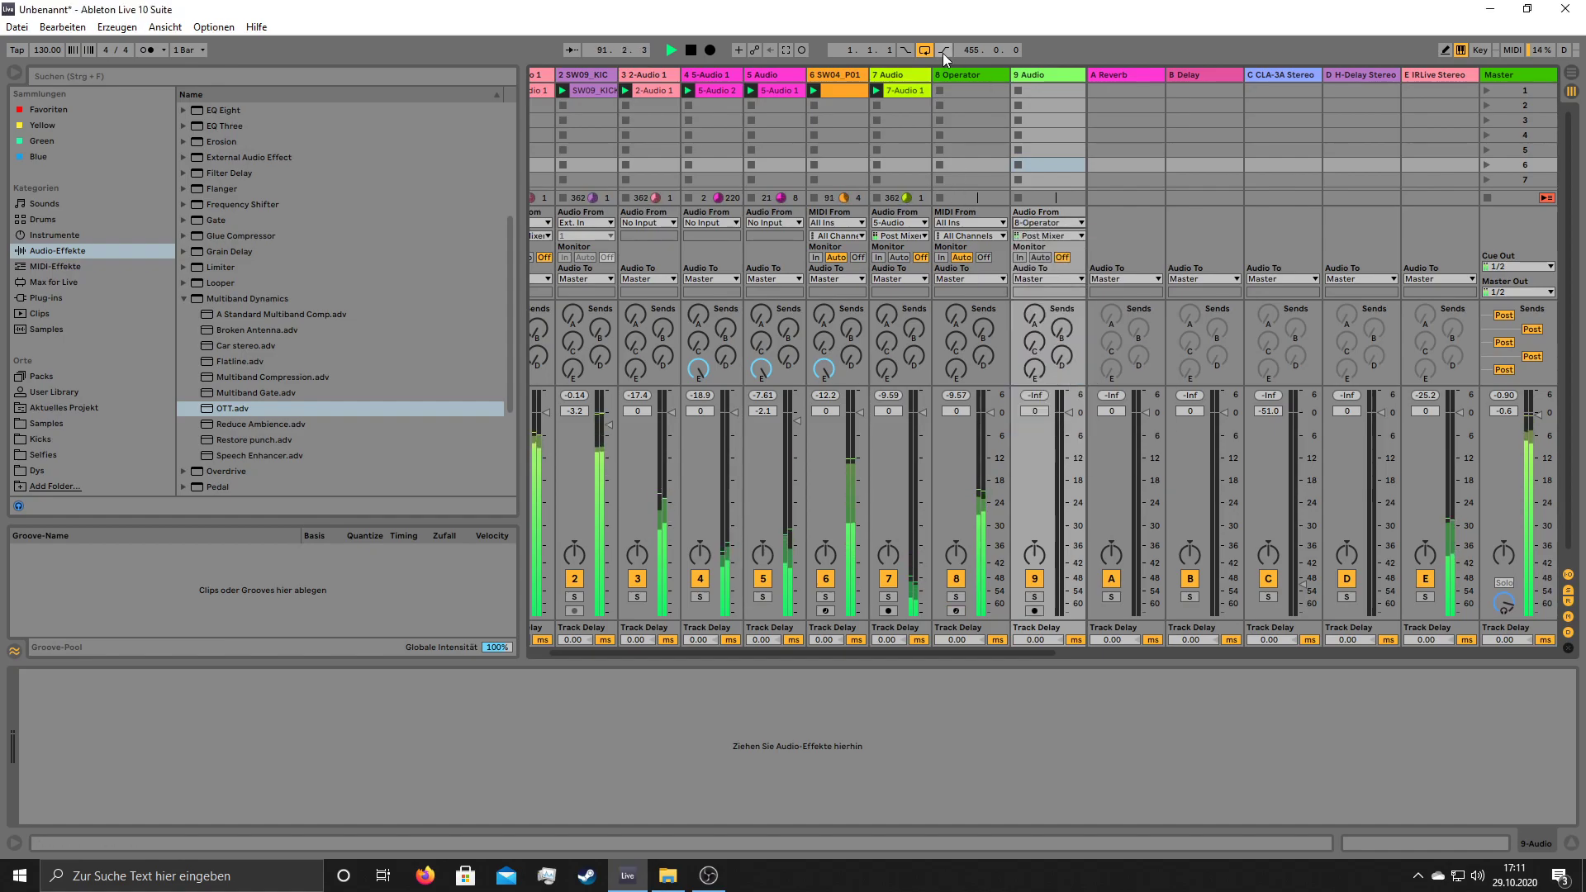
- Add the Waves H-Delay Stereo plug-in after OTT on track 8 and raise its Feedback to 111
left_click(960, 76)
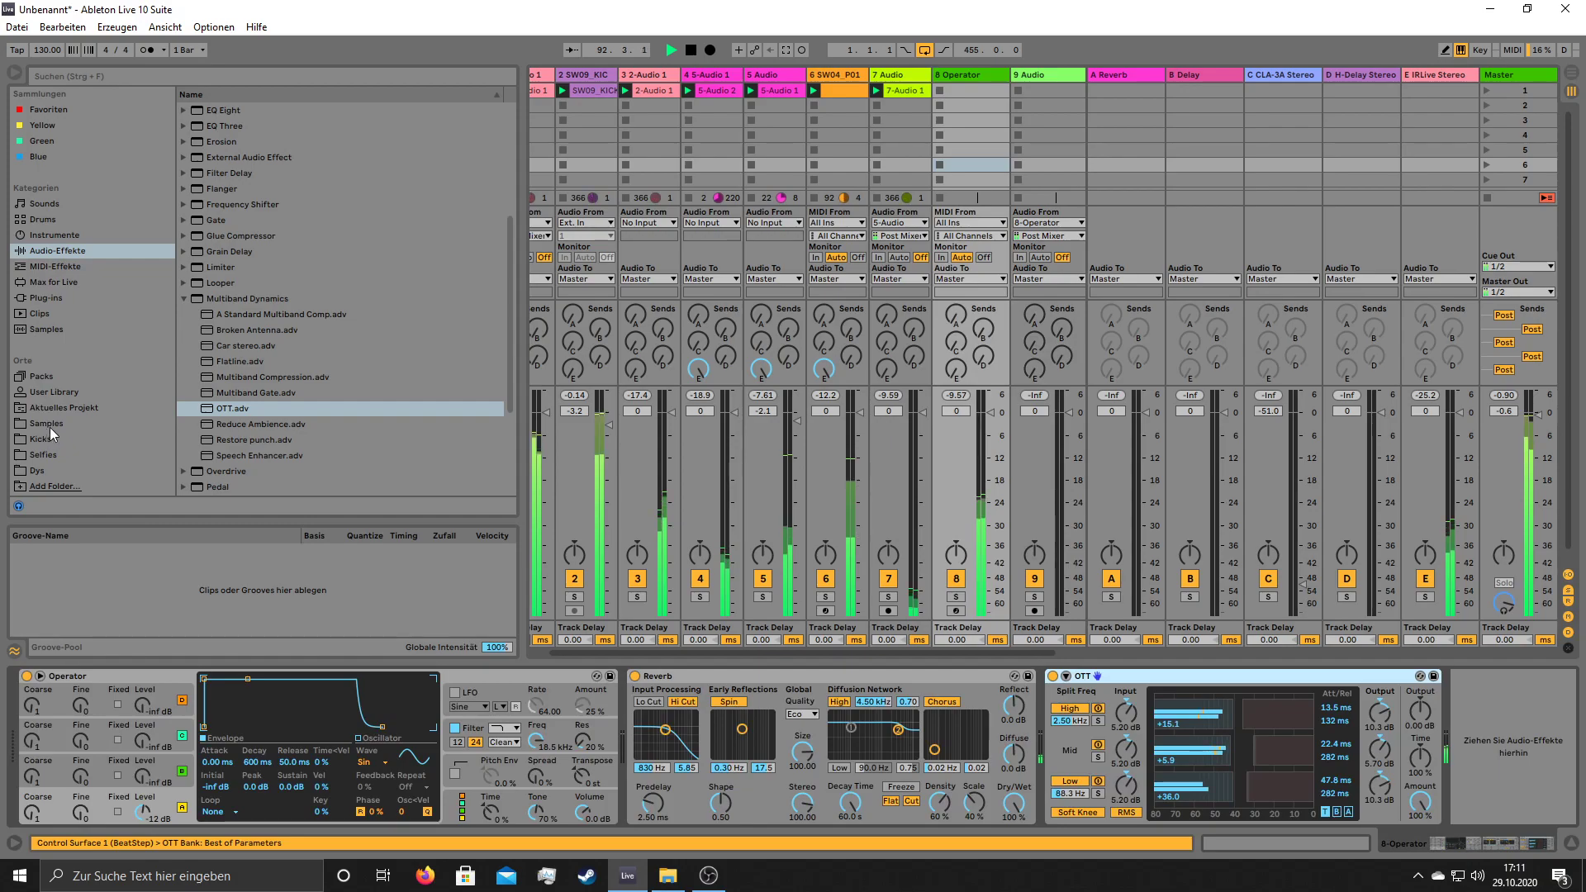
left_click(56, 299)
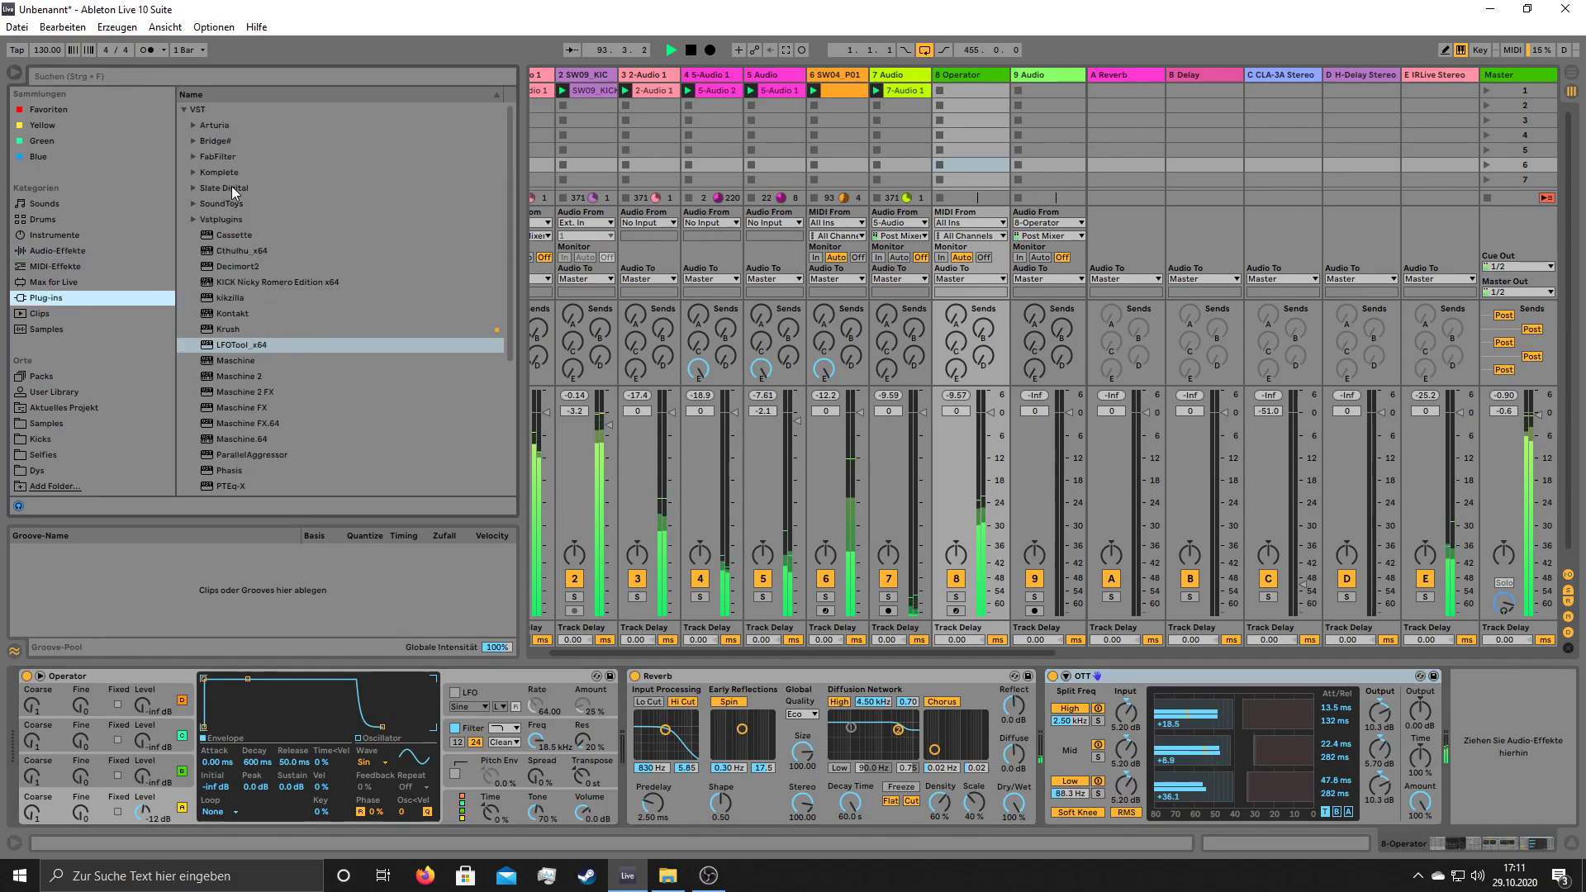
scroll(348, 414, "down", 5)
left_click(183, 487)
scroll(325, 419, "down", 3)
left_click_drag(256, 328, 1503, 732)
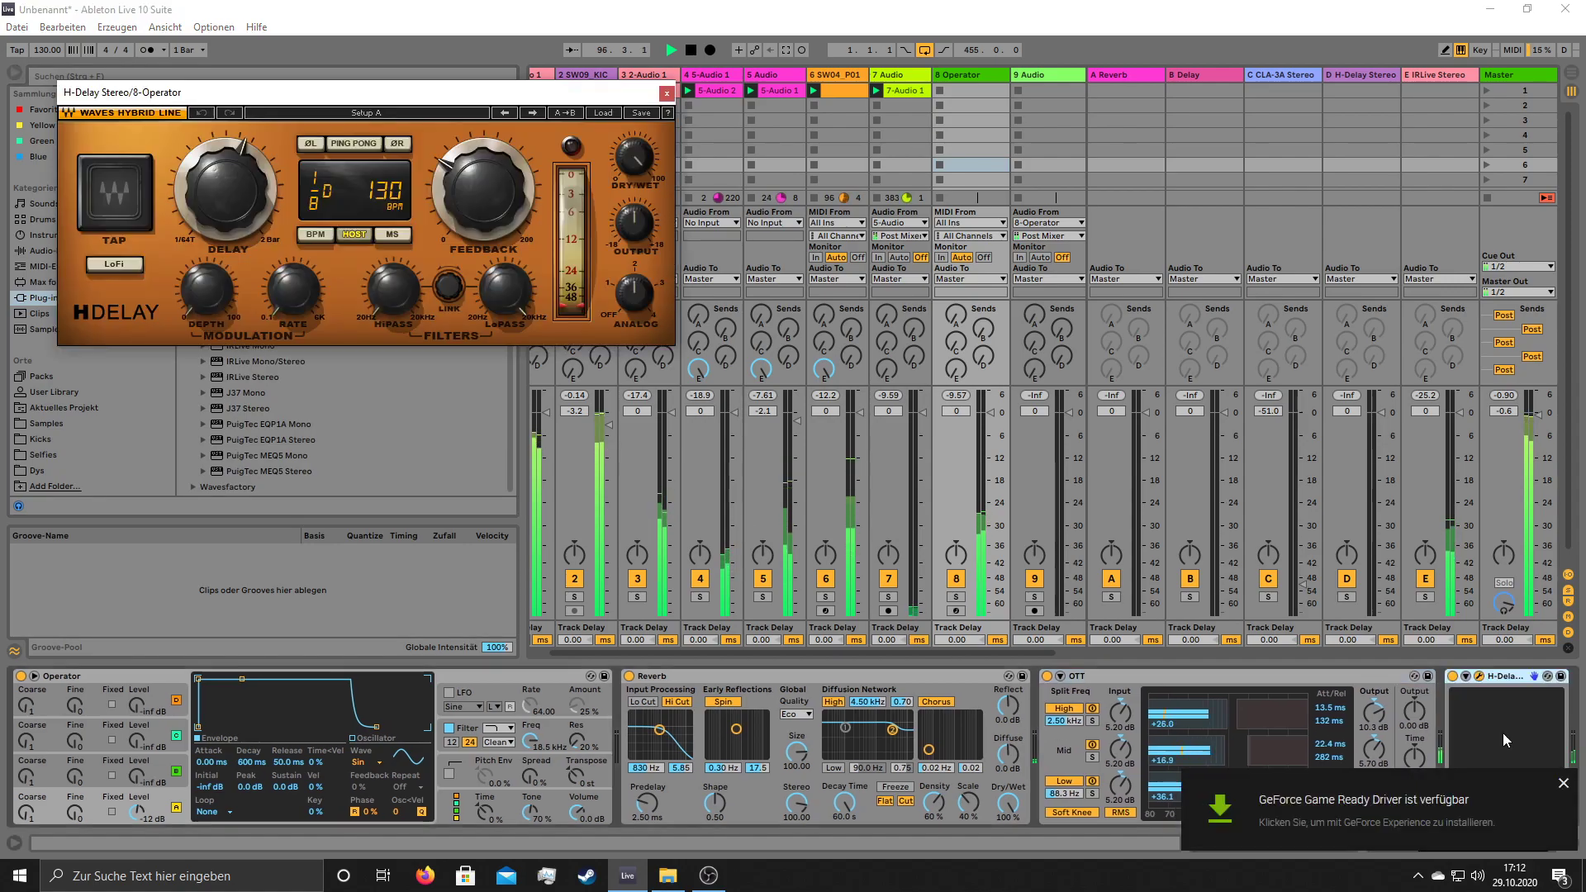
left_click(1564, 783)
left_click_drag(481, 195, 481, 143)
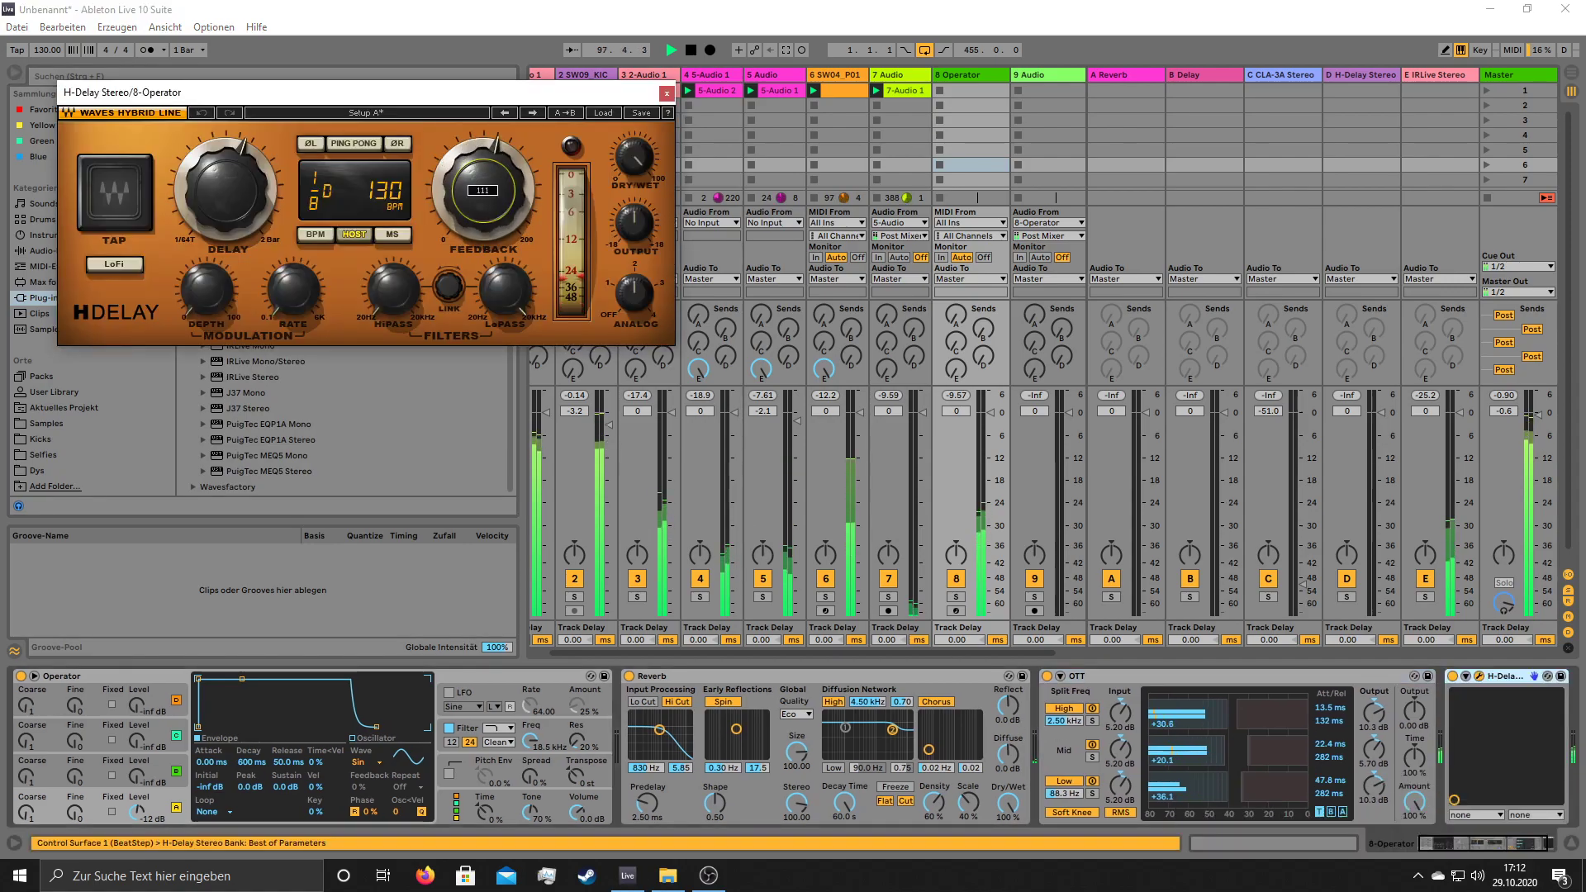
- Arm track 9, start recording a clip in its first slot and reopen track 8's devices
left_click(1034, 610)
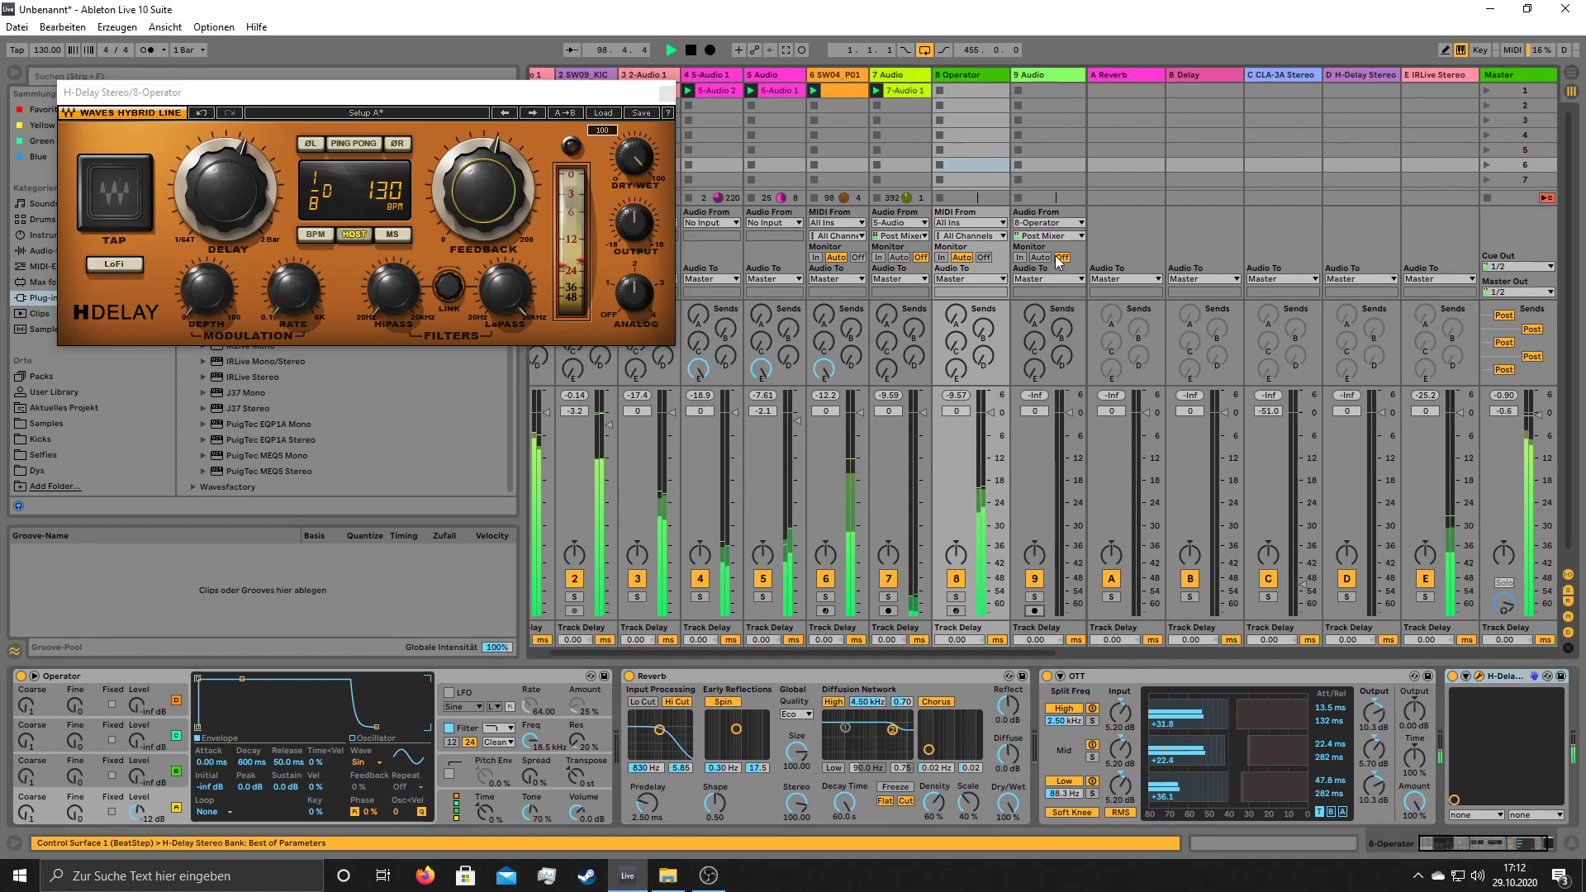
left_click(1048, 223)
left_click(1047, 223)
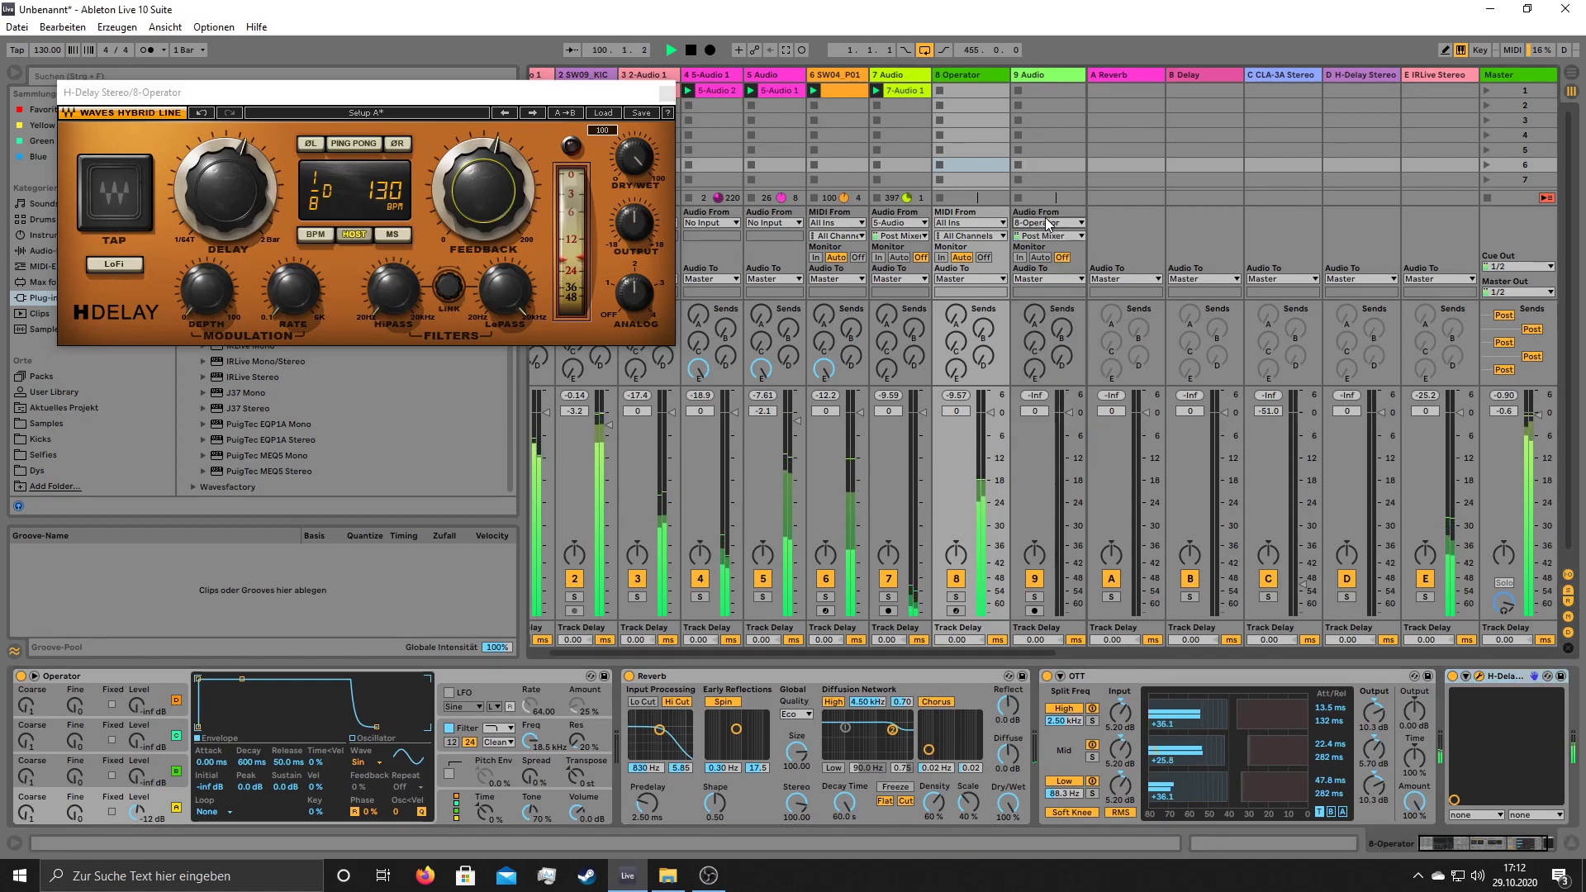
left_click(1034, 610)
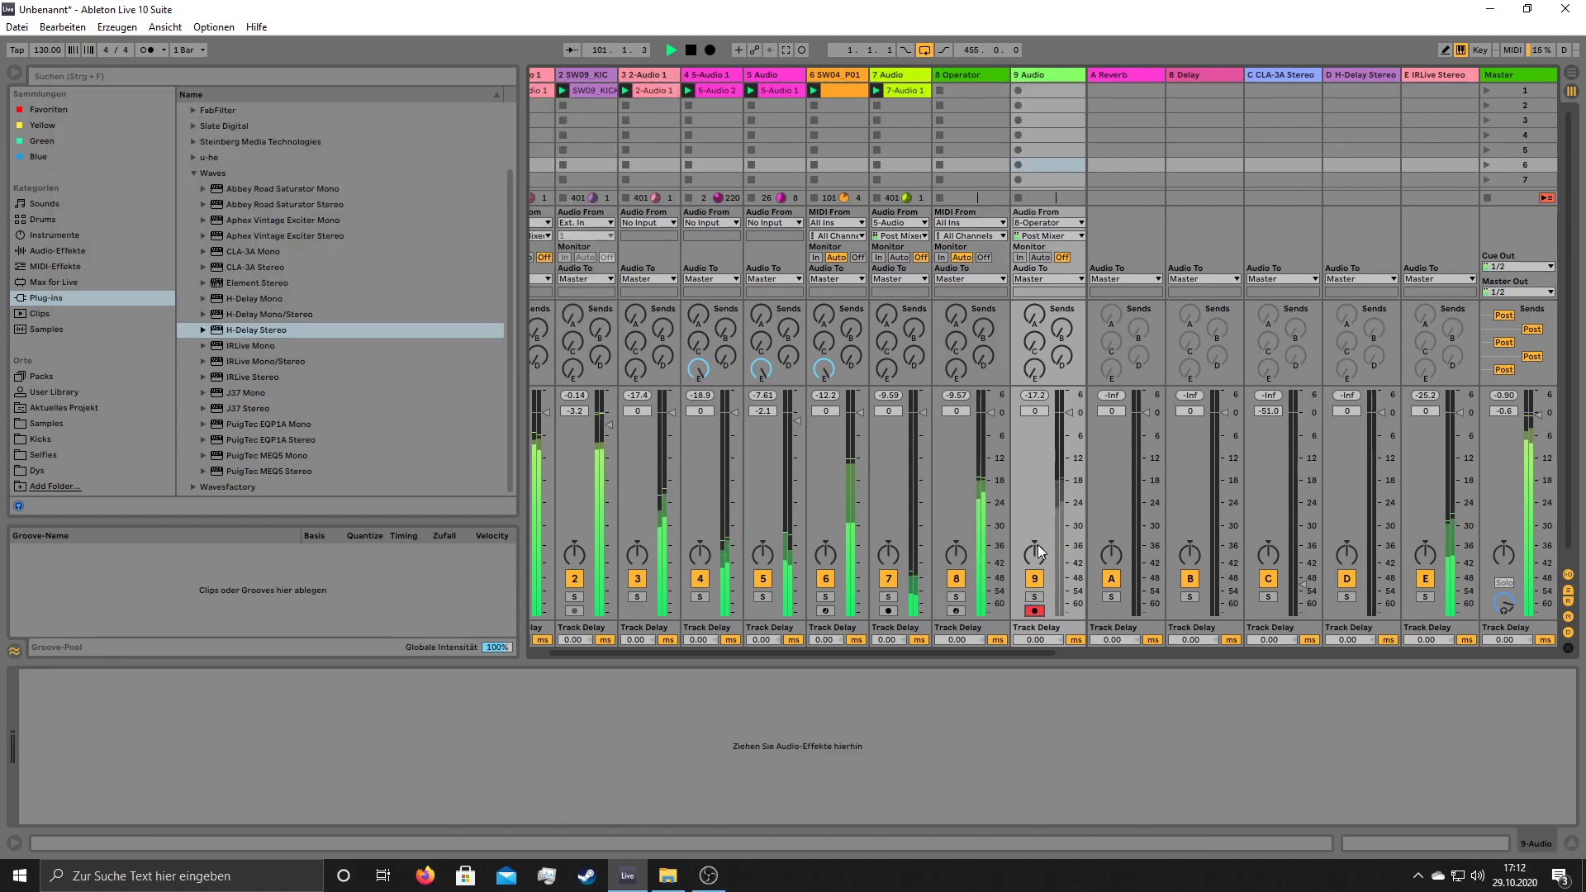
left_click(983, 73)
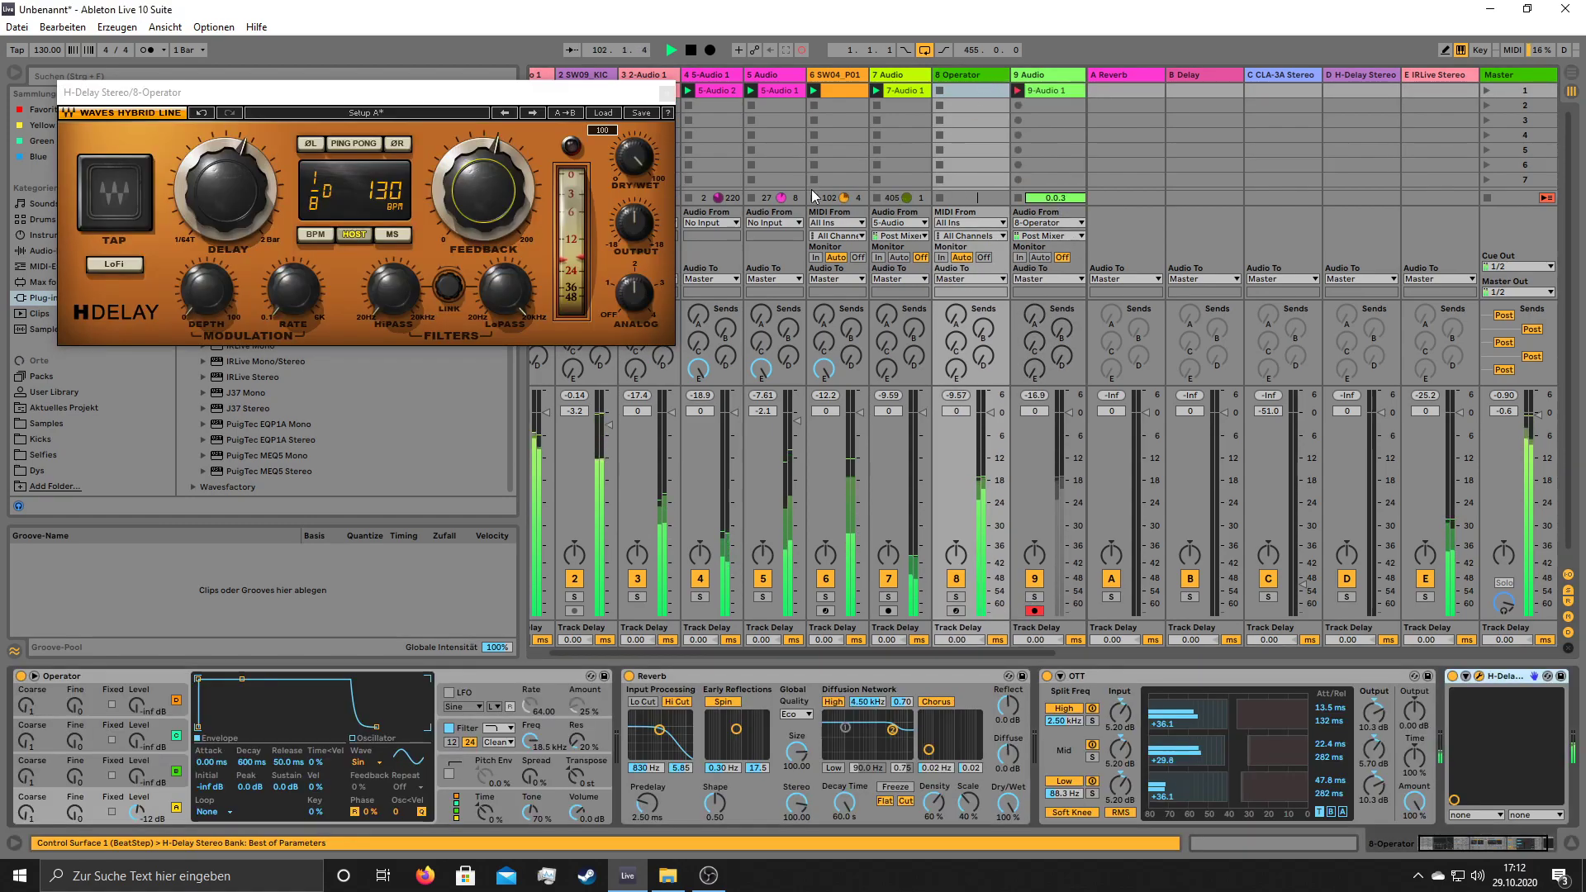
- Raise H-Delay's Feedback further while lowering track 8's volume to -19.7 dB
left_click_drag(486, 226, 457, 188)
left_click_drag(978, 413, 970, 471)
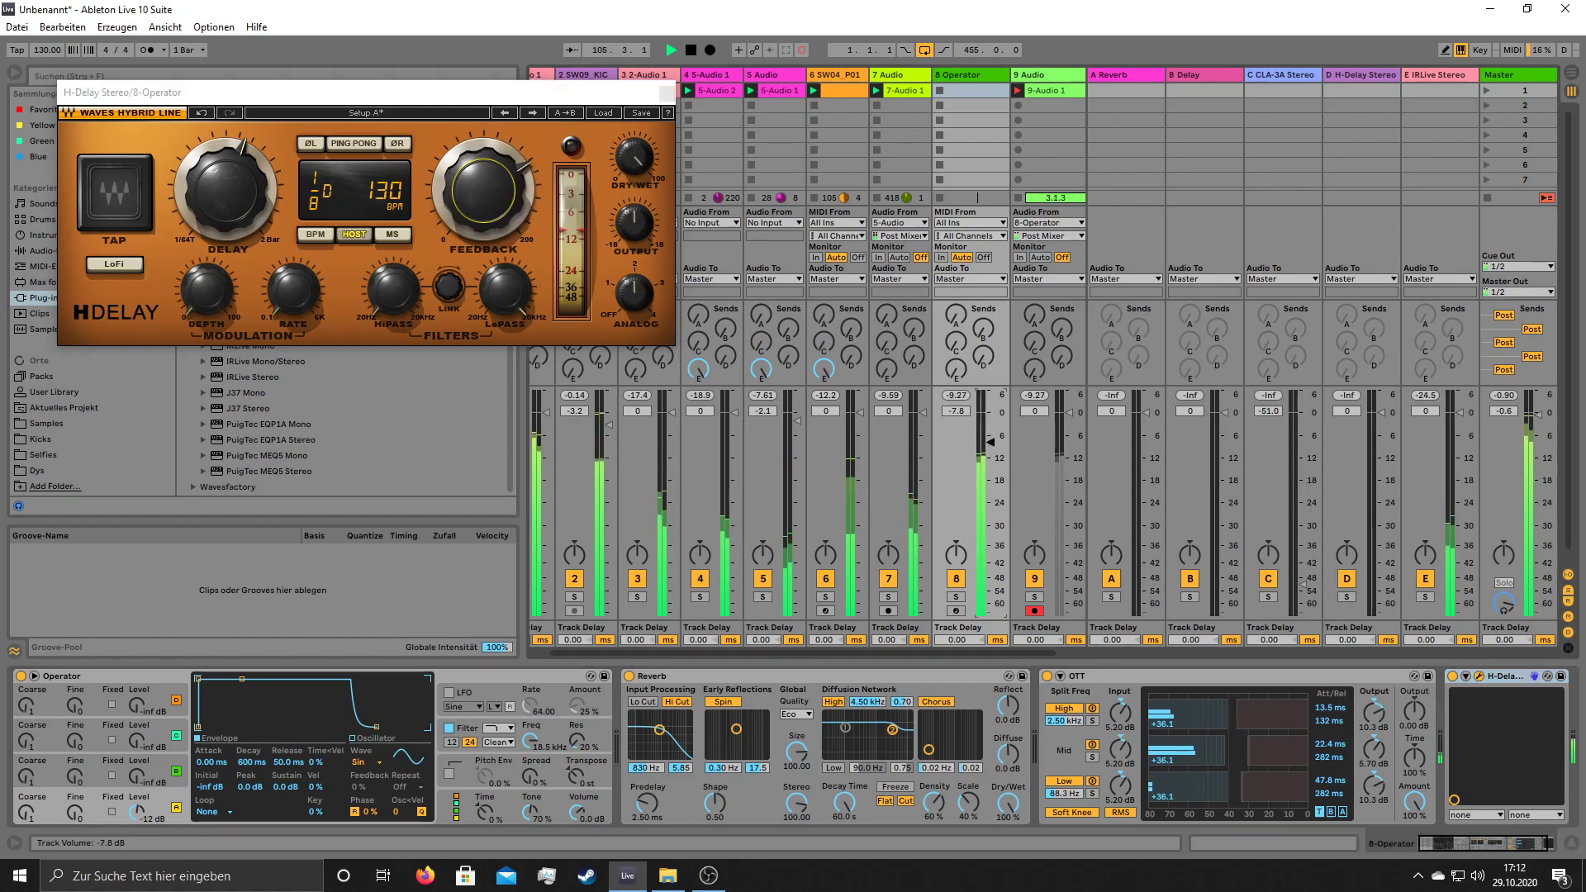
left_click_drag(486, 221, 484, 172)
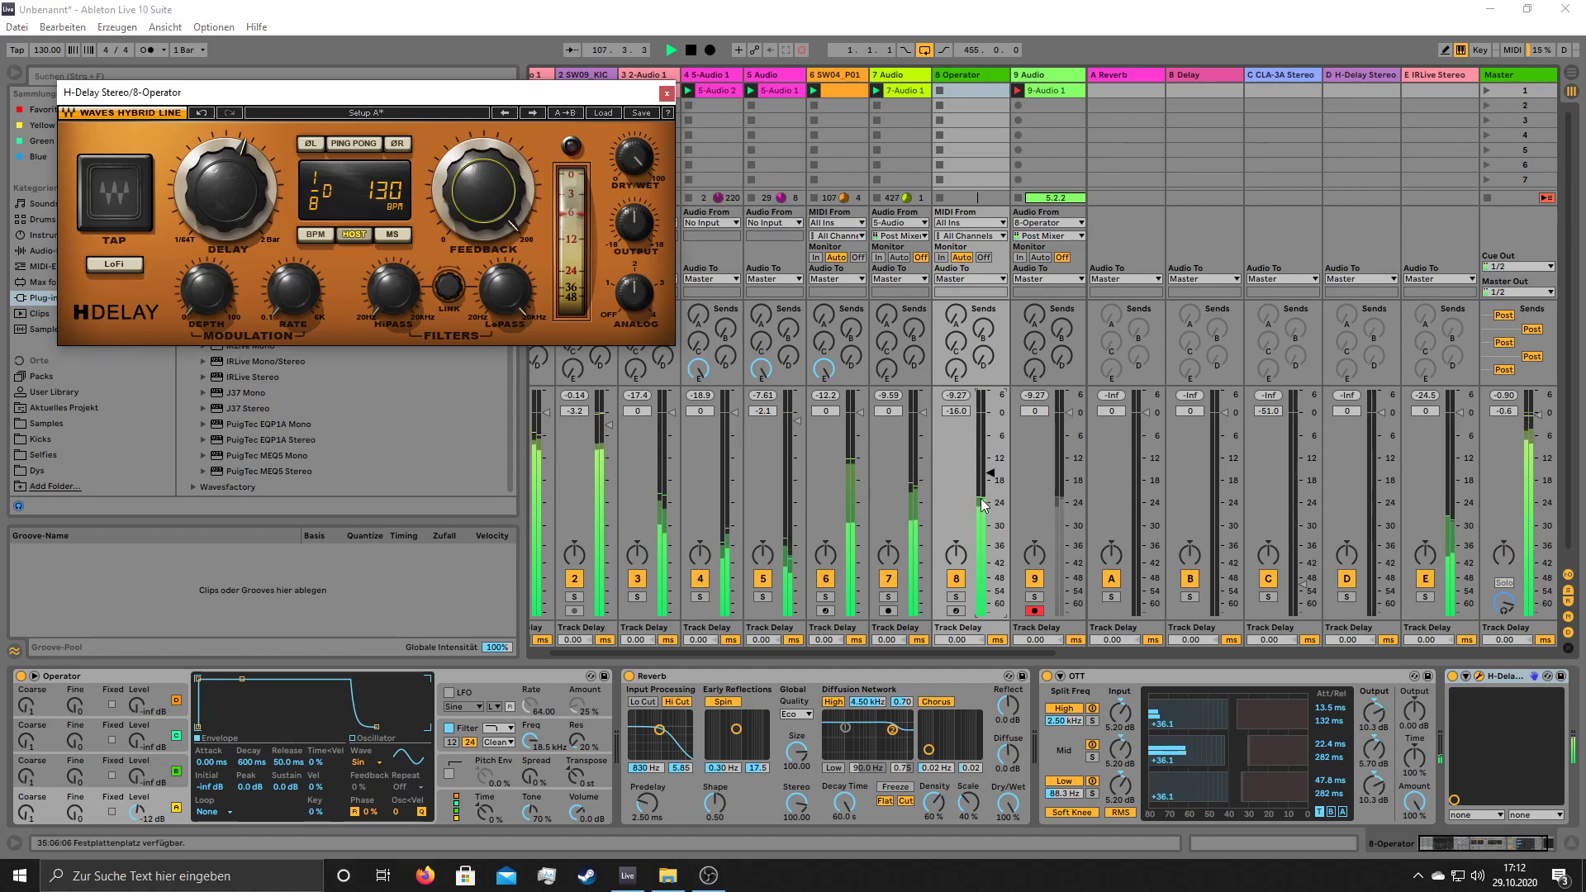
left_click_drag(983, 505, 983, 513)
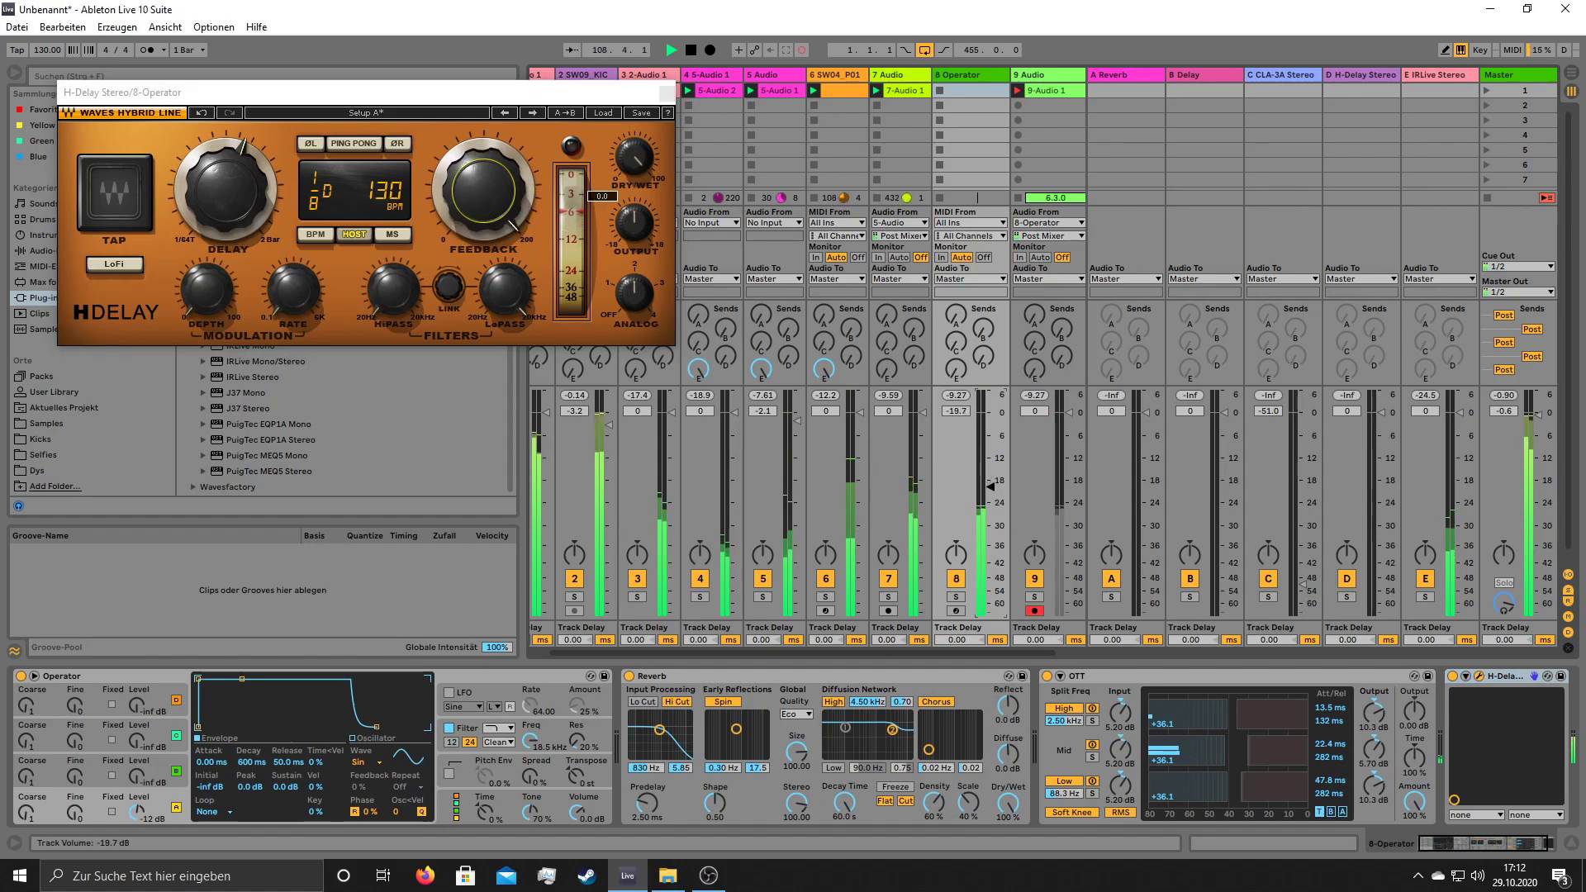
- Raise the HiPass and lower the LoPass filter of H-Delay during recording, and re-arm track 8
left_click(392, 291)
left_click_drag(400, 290, 400, 278)
left_click(490, 291)
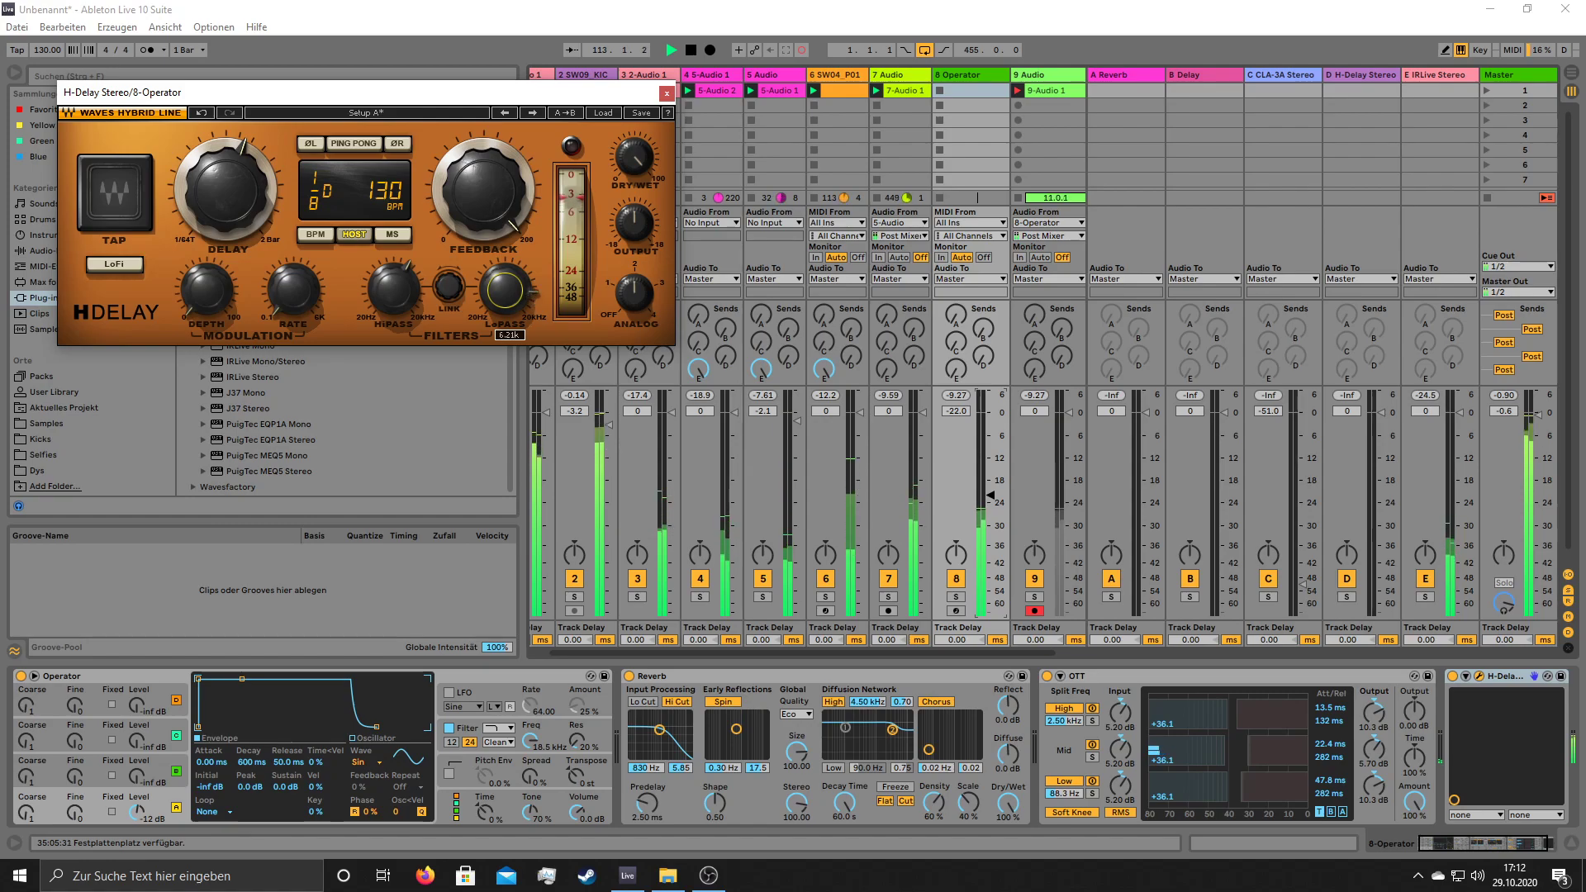
left_click_drag(505, 290, 505, 293)
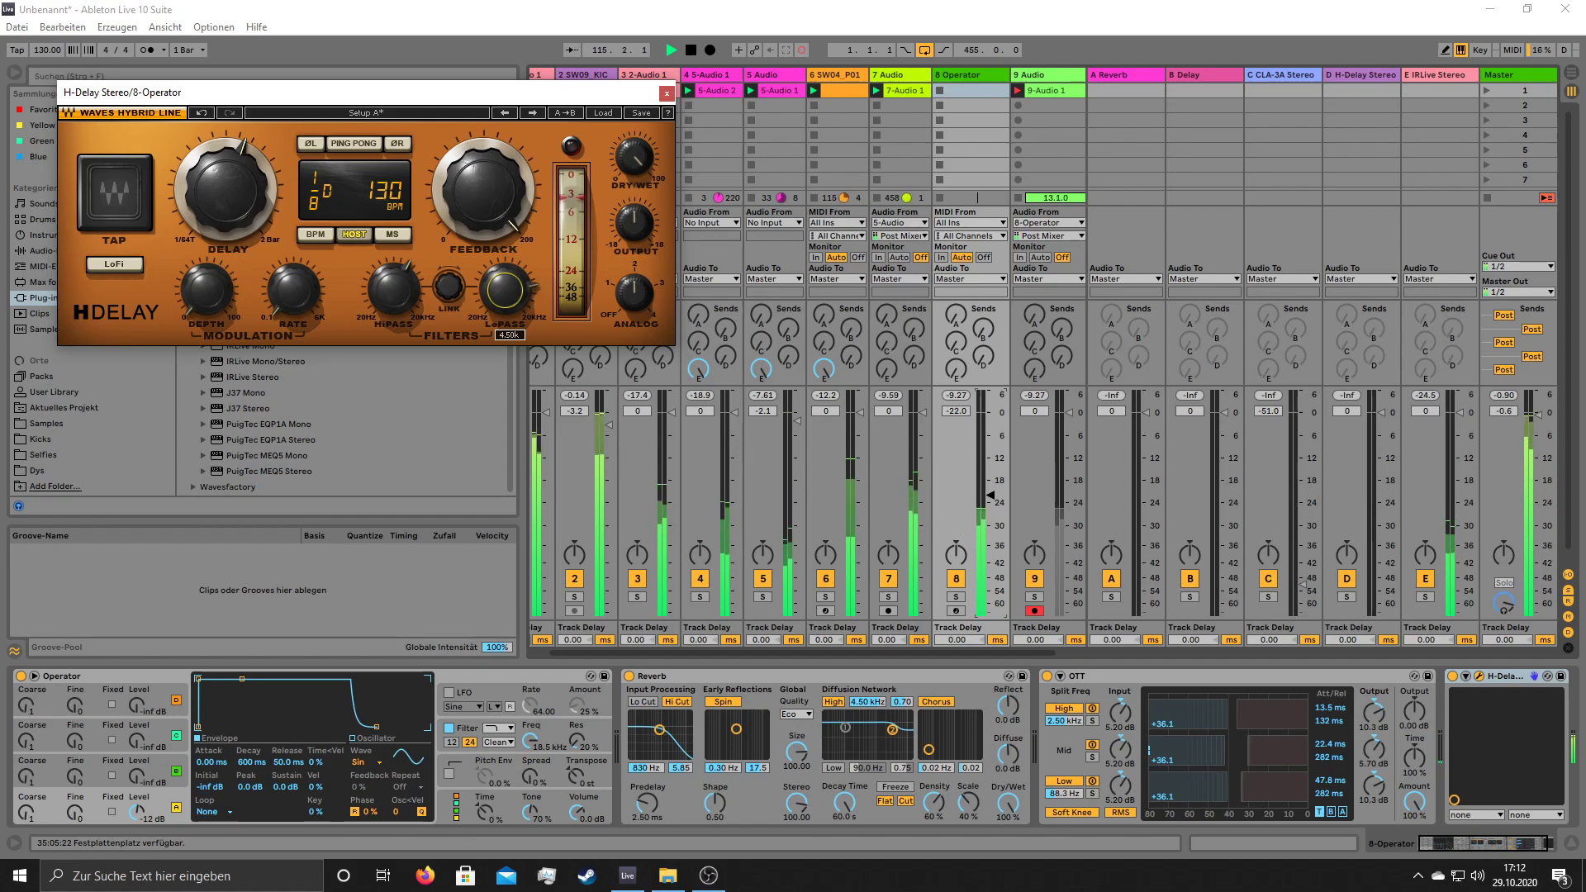
left_click_drag(505, 294, 504, 297)
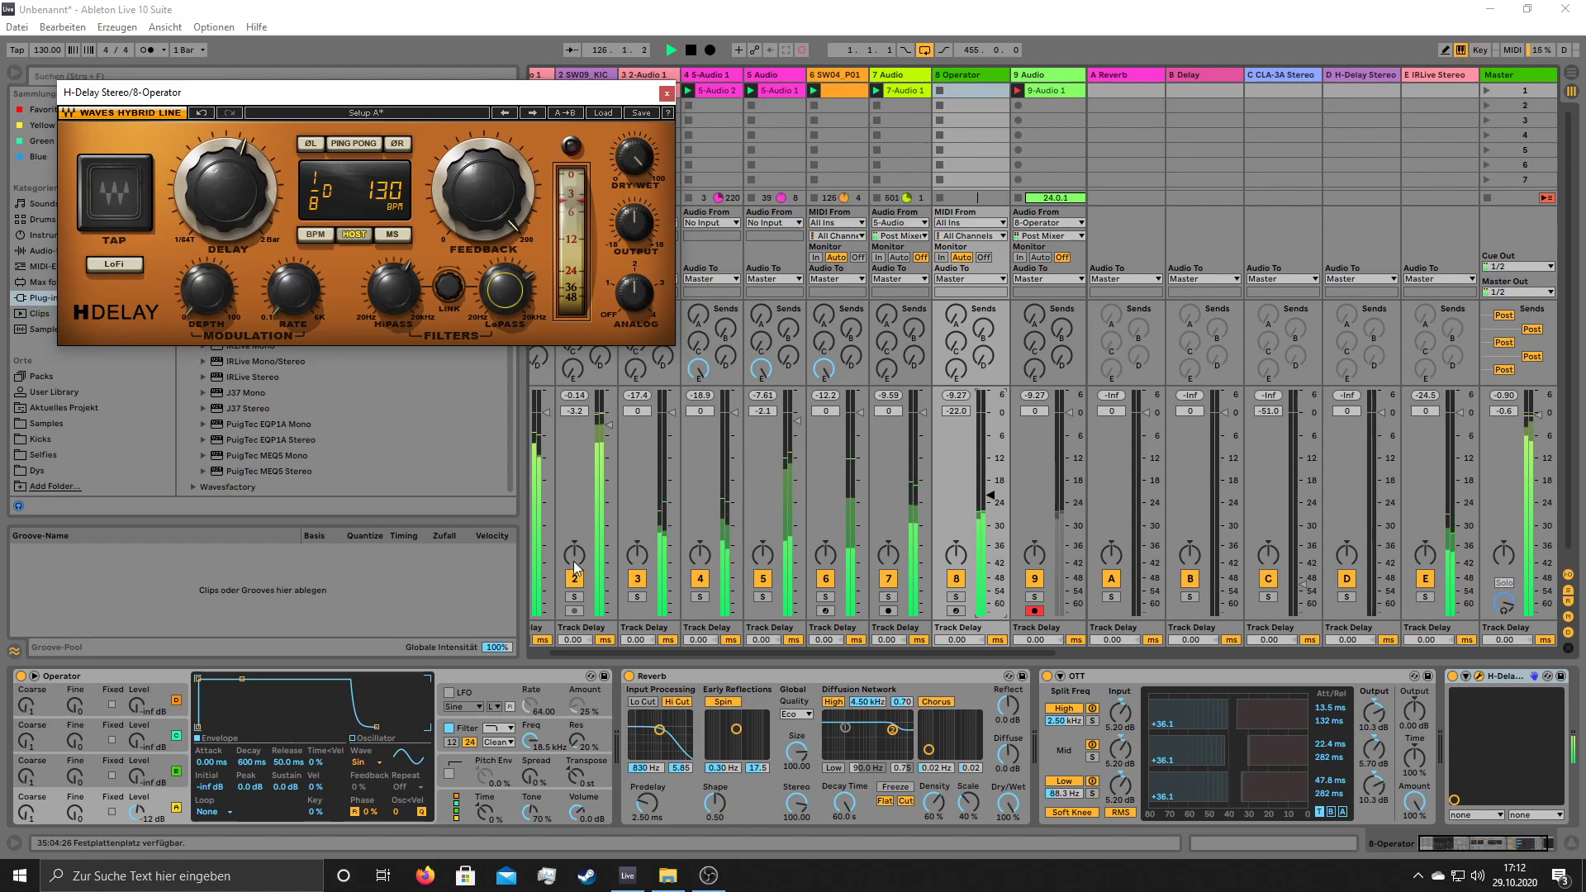
left_click(956, 611)
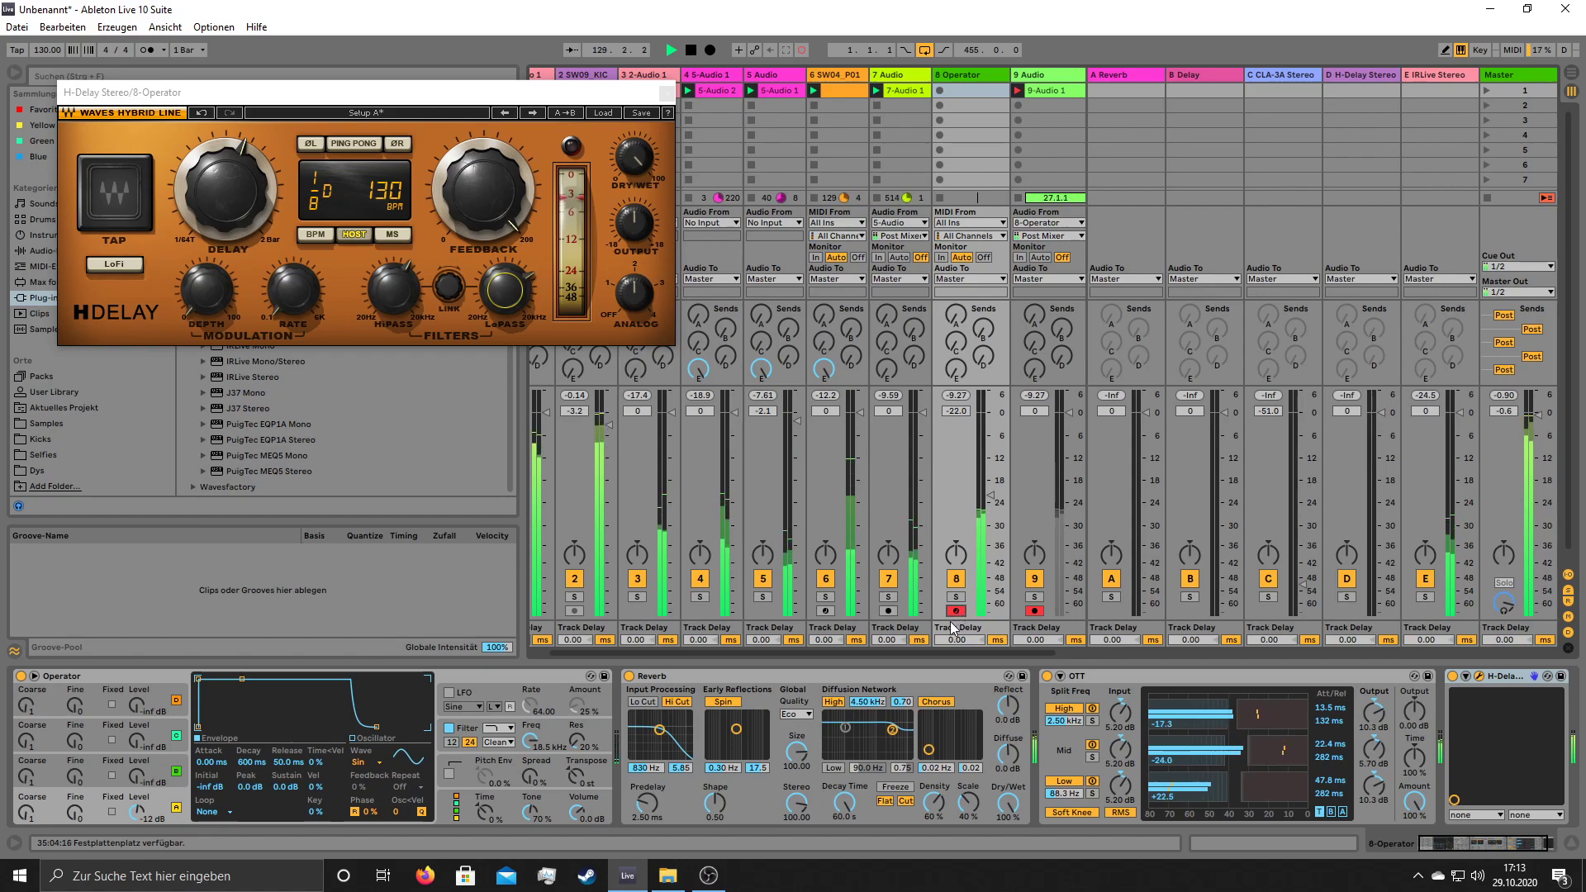
- Adjust the HiPass filter of H-Delay and lower its LoPass filter to about 1 kHz while track 9 keeps recording
left_click_drag(130, 785, 131, 779)
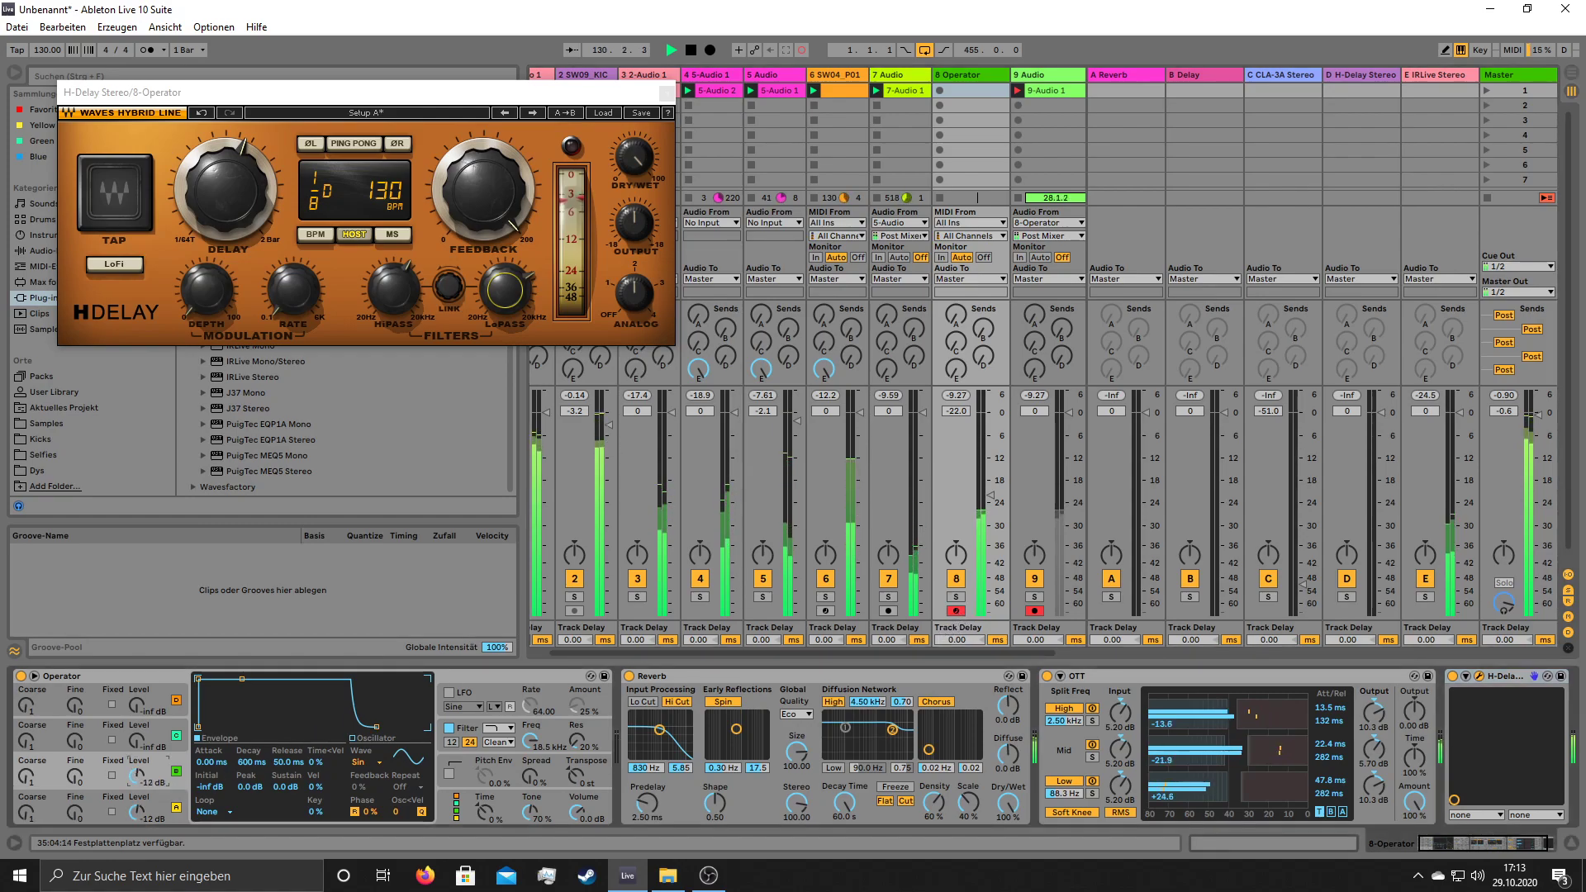
mouse_move(406, 309)
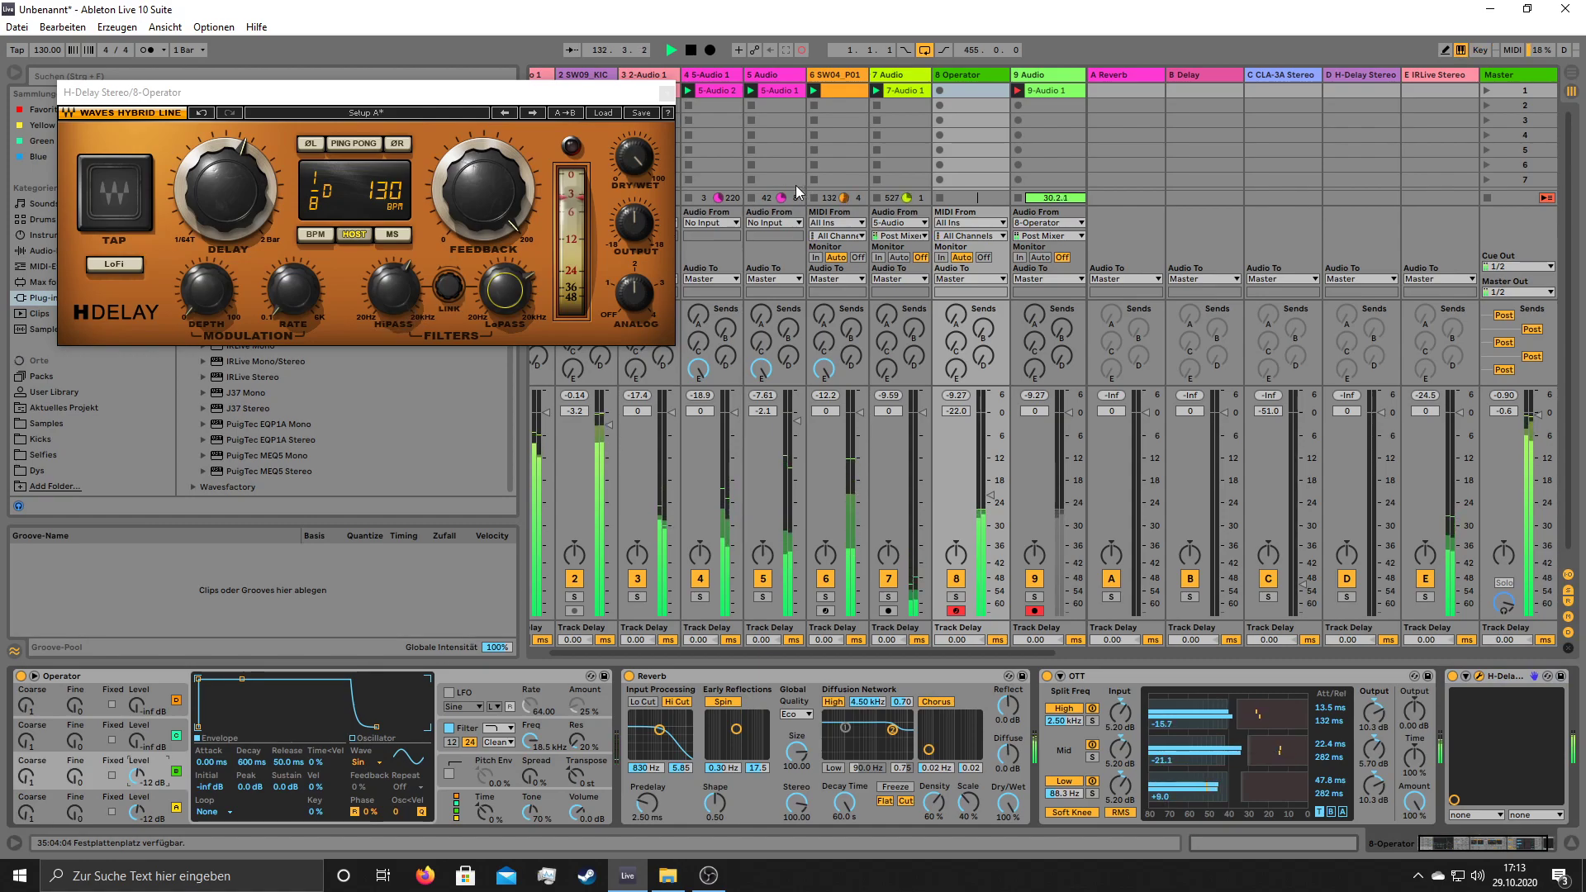
left_click_drag(489, 196, 488, 198)
mouse_move(506, 289)
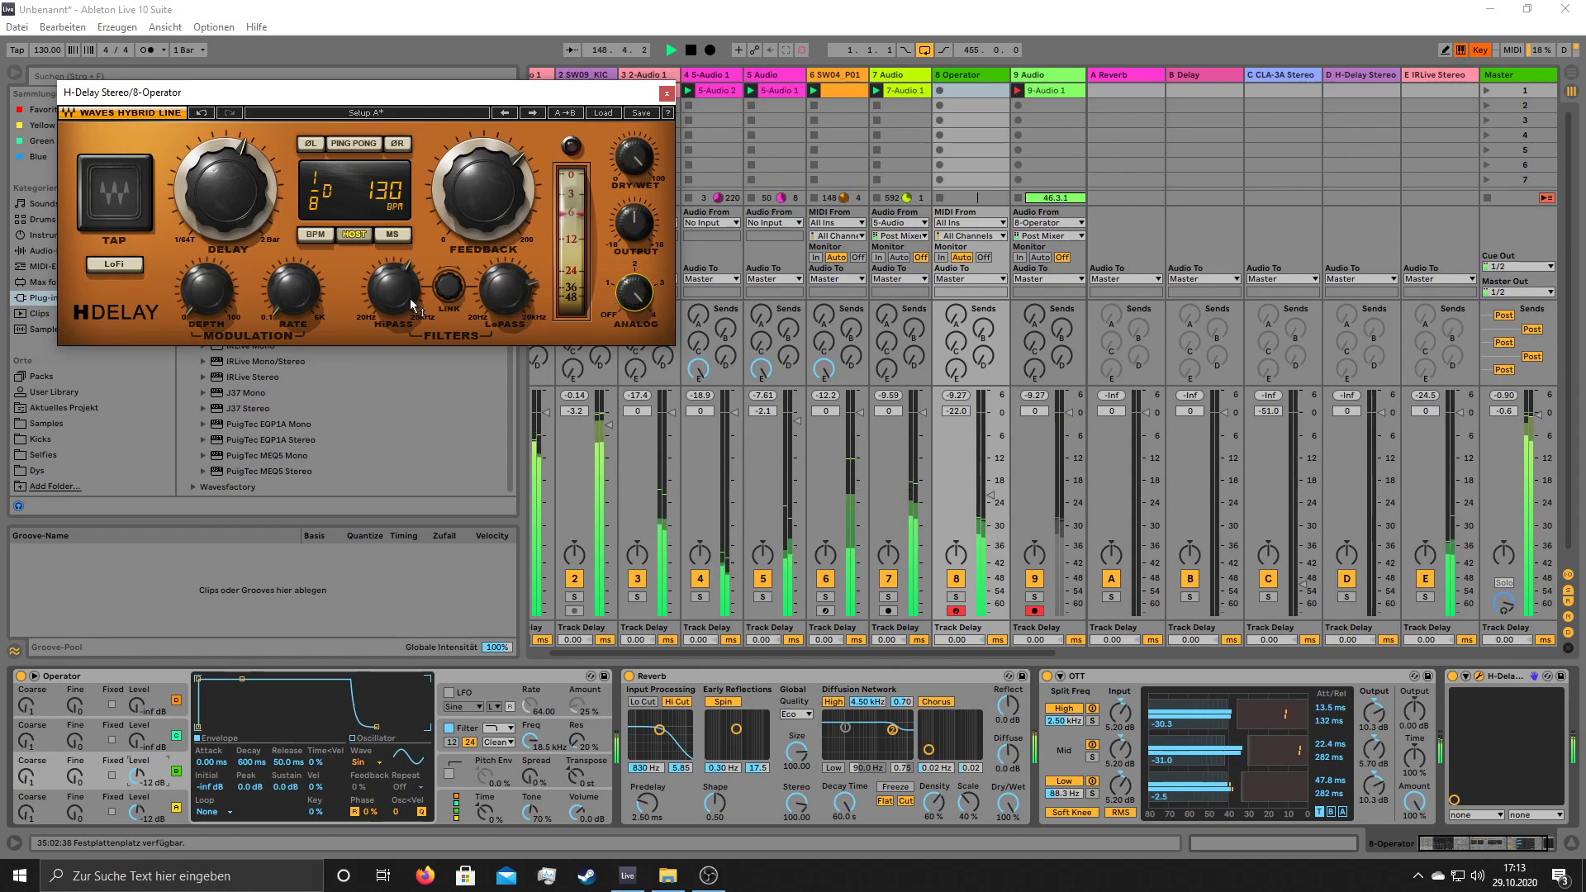
left_click(385, 291)
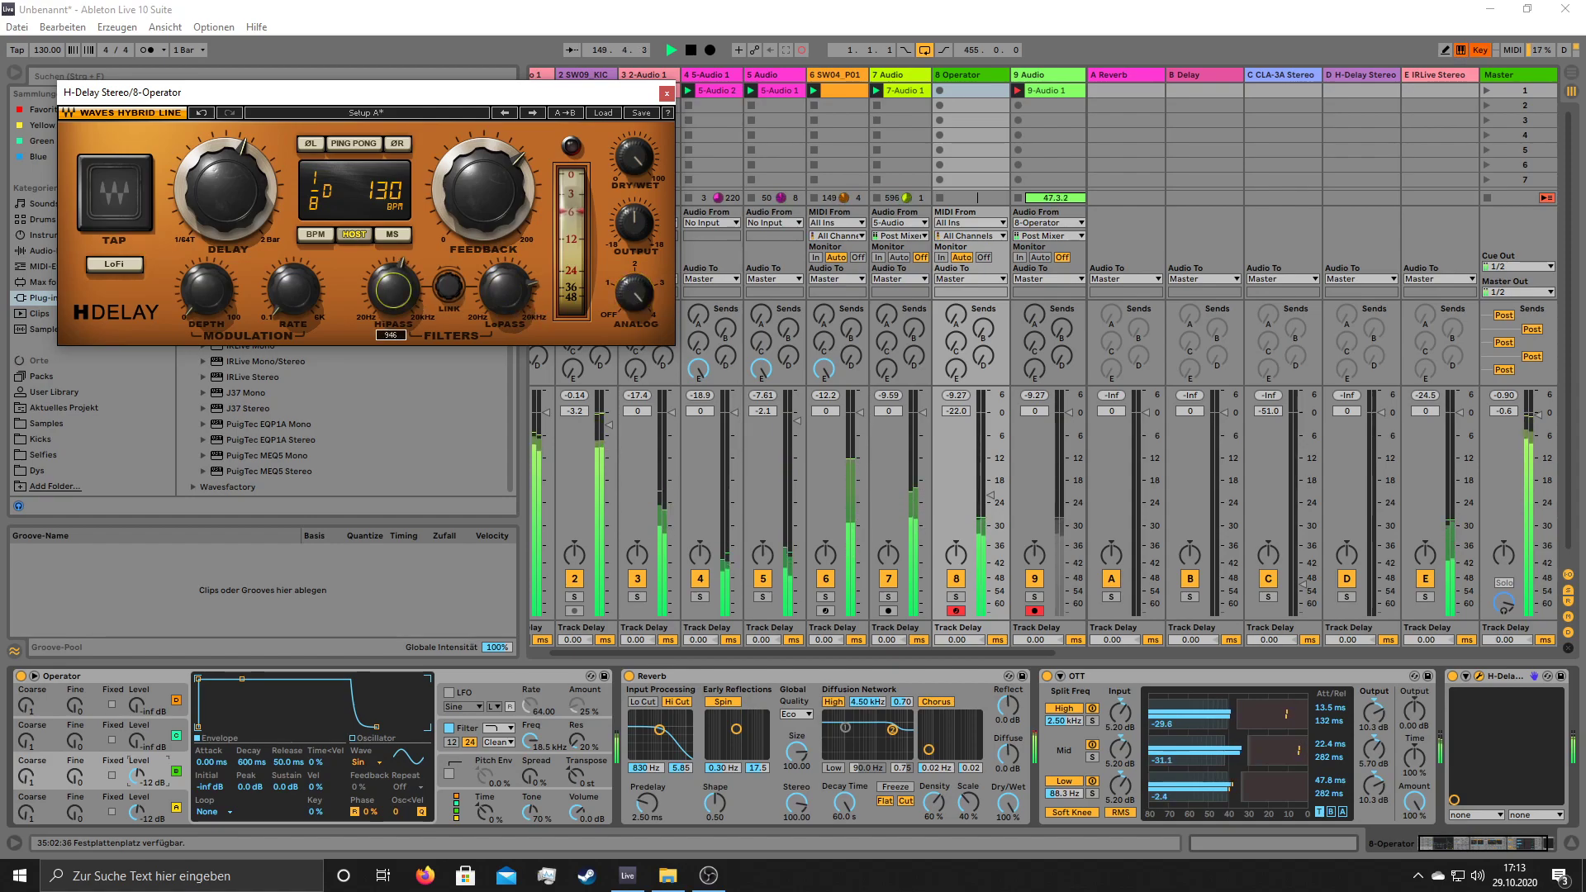
left_click(508, 297)
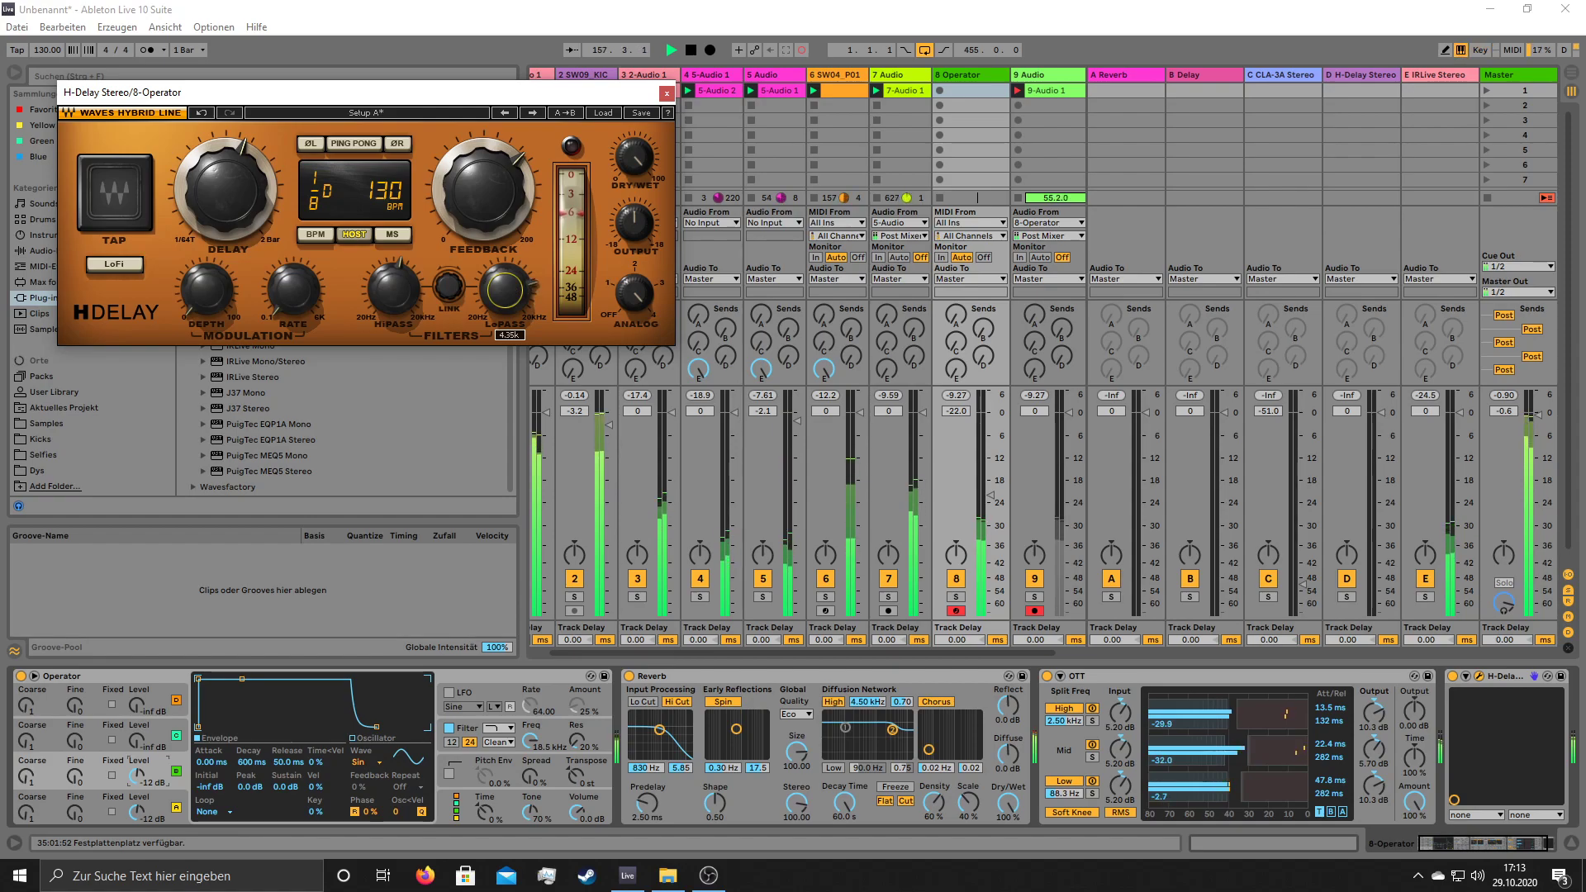
left_click_drag(504, 290, 505, 293)
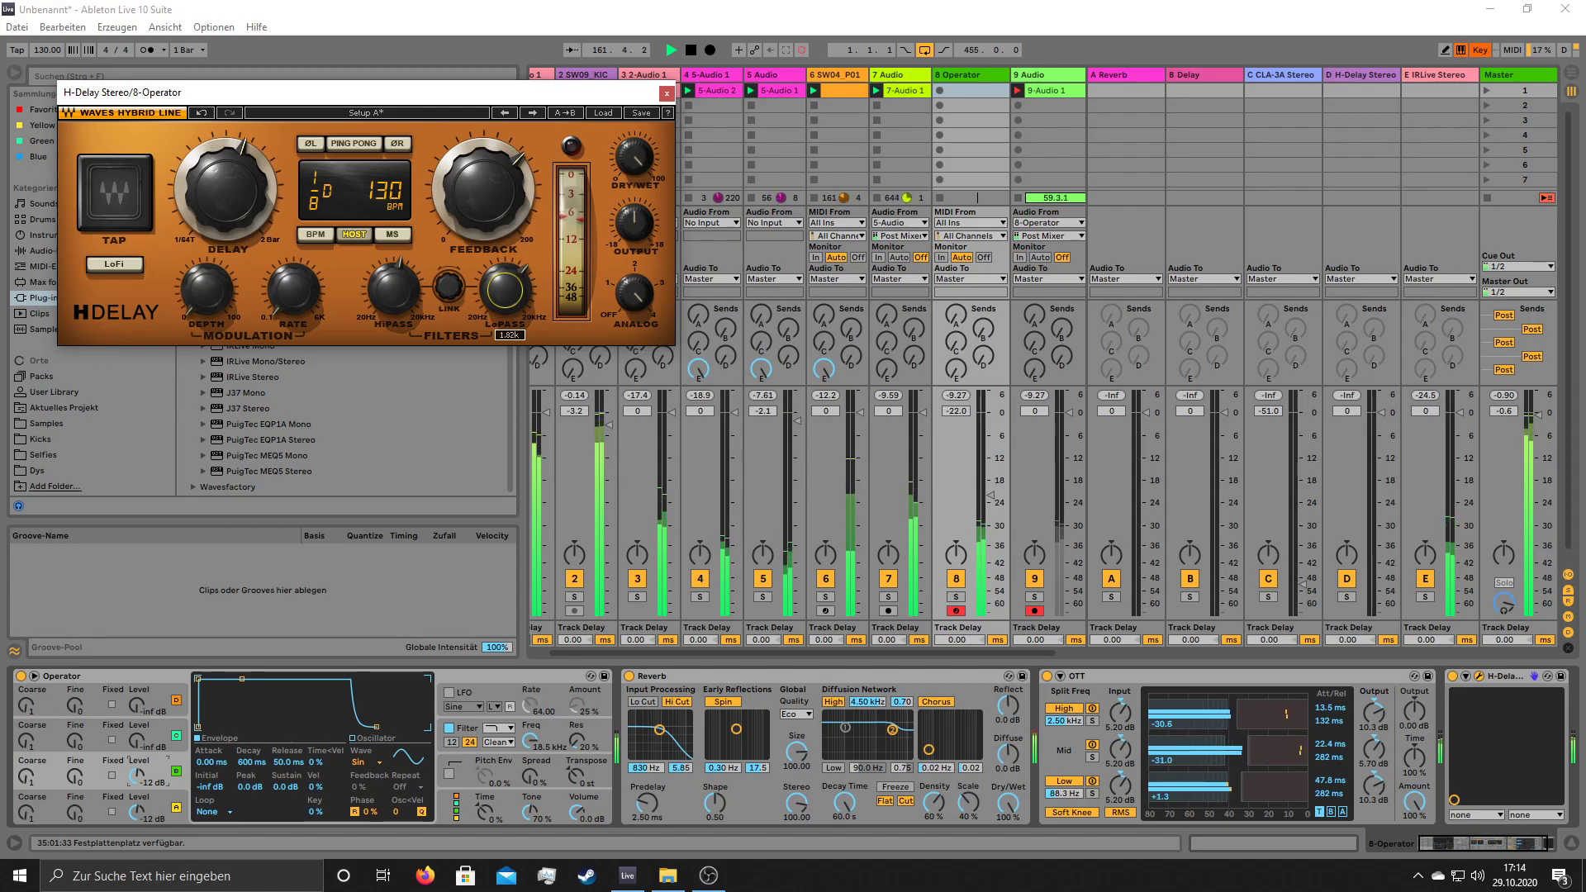
- Close the H-Delay window and delete the Operator track
left_click(665, 93)
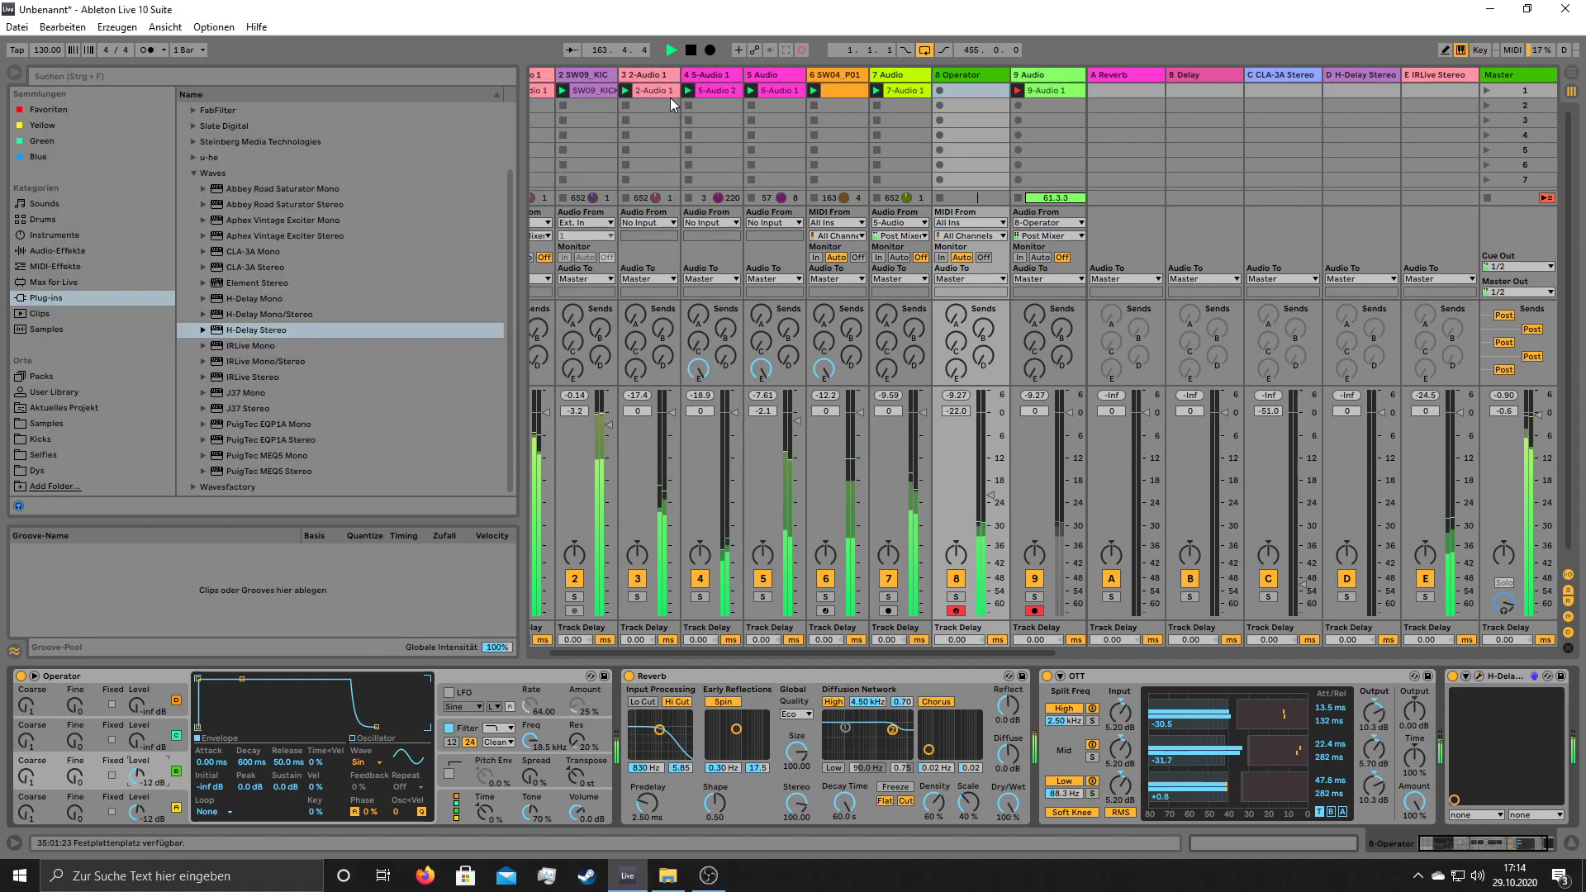
right_click(976, 75)
left_click(986, 121)
- Loop the recorded 9-Audio 1 clip over 16 bars starting at bar 41
left_click(967, 91)
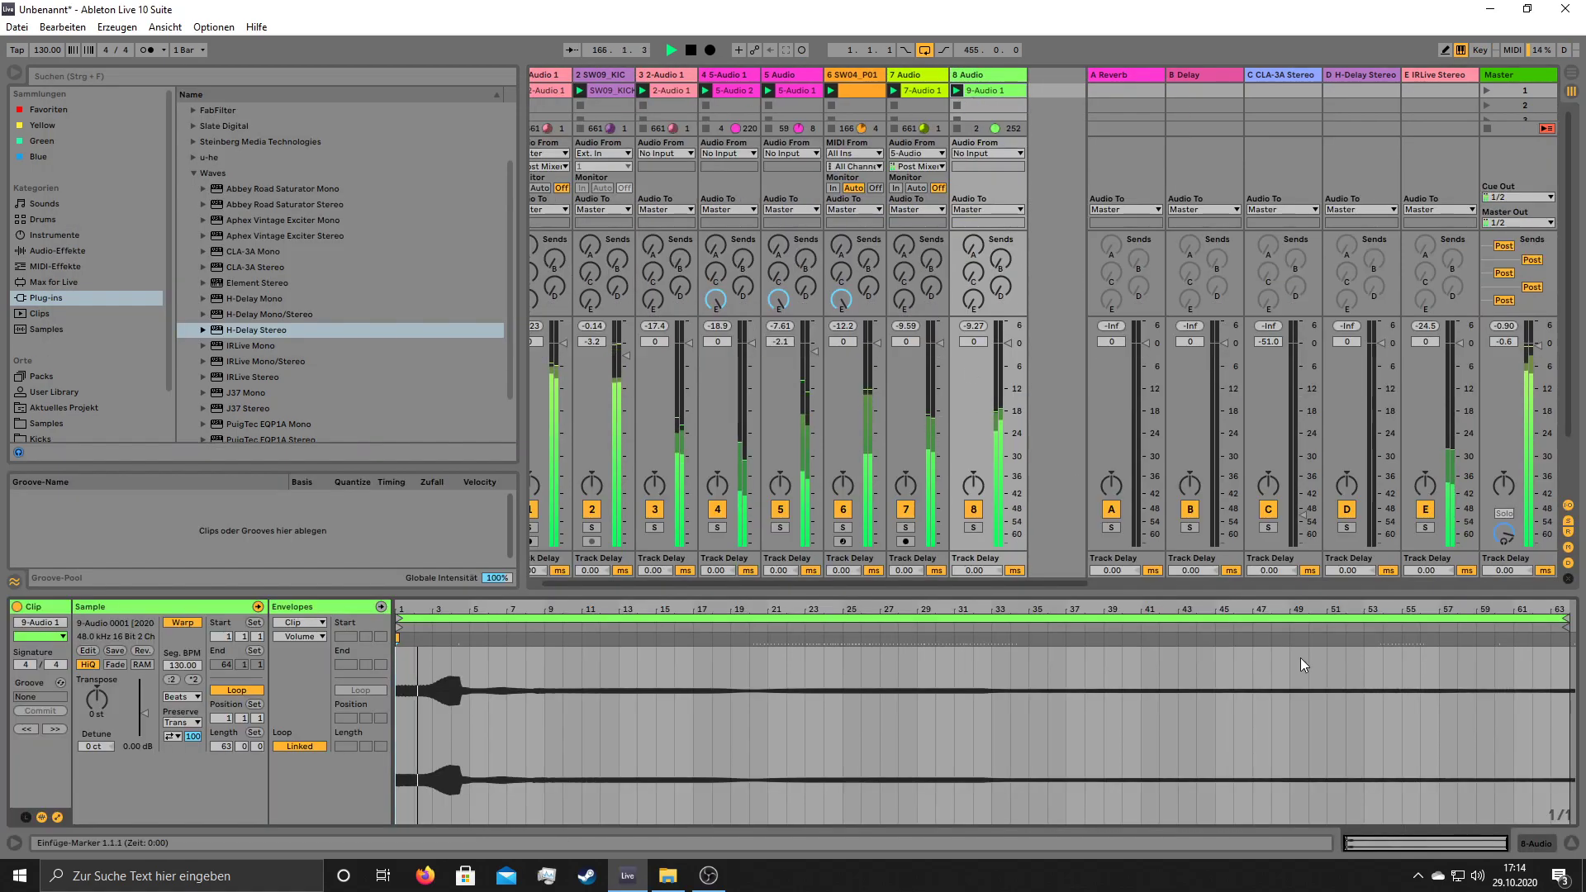
left_click_drag(1287, 706, 1131, 702)
key("ctrl+l")
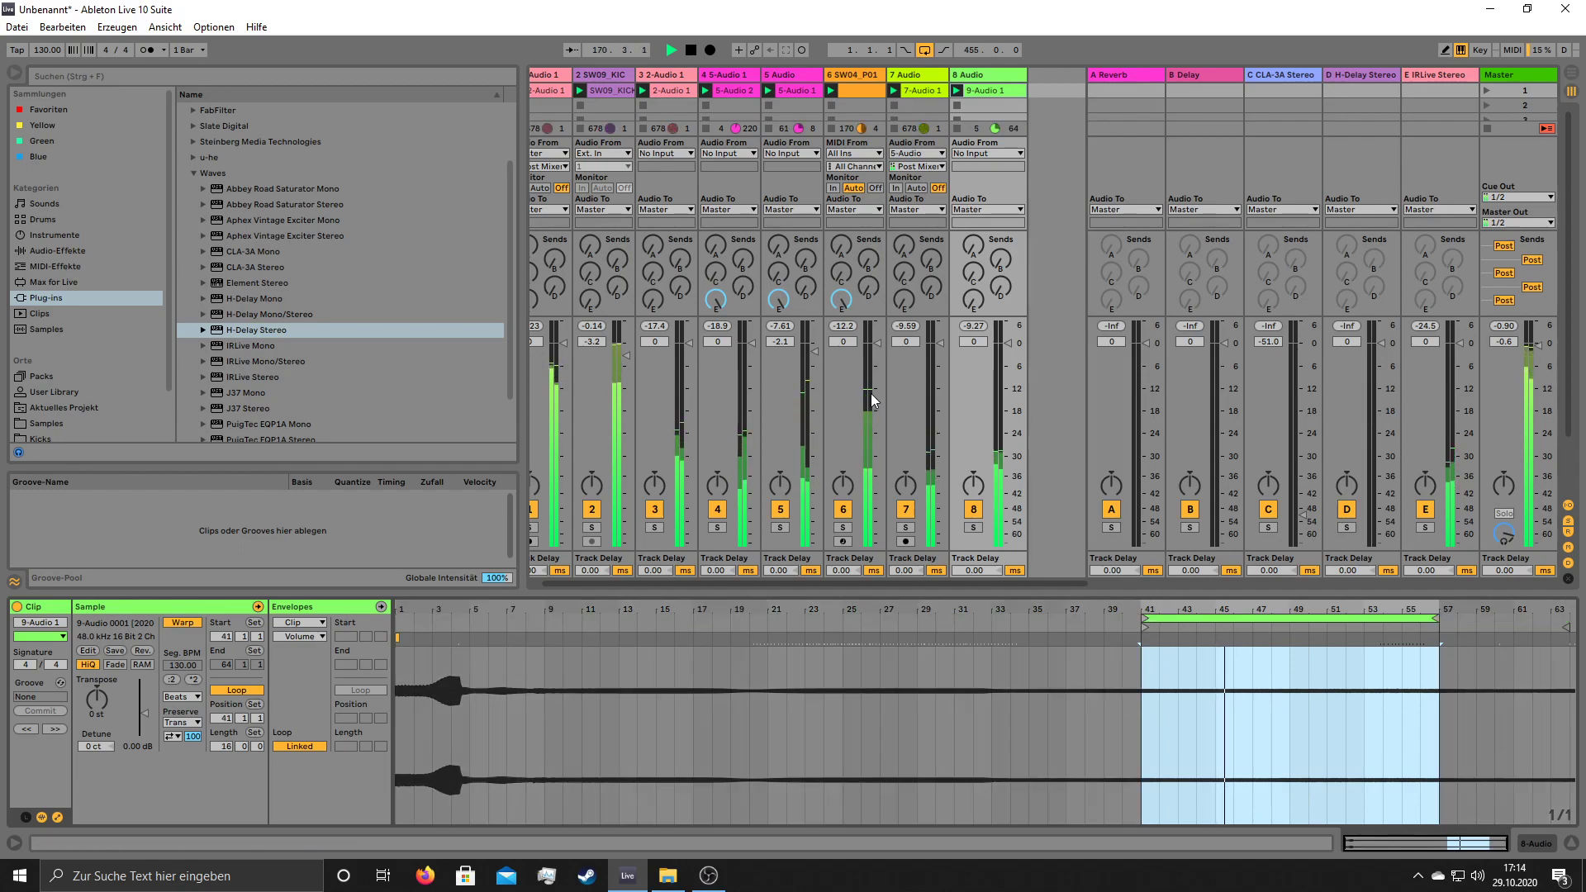
- Solo the kick on track 2 and add the Saturator preset A Bit Warmer after its EQ Eight
left_click(59, 251)
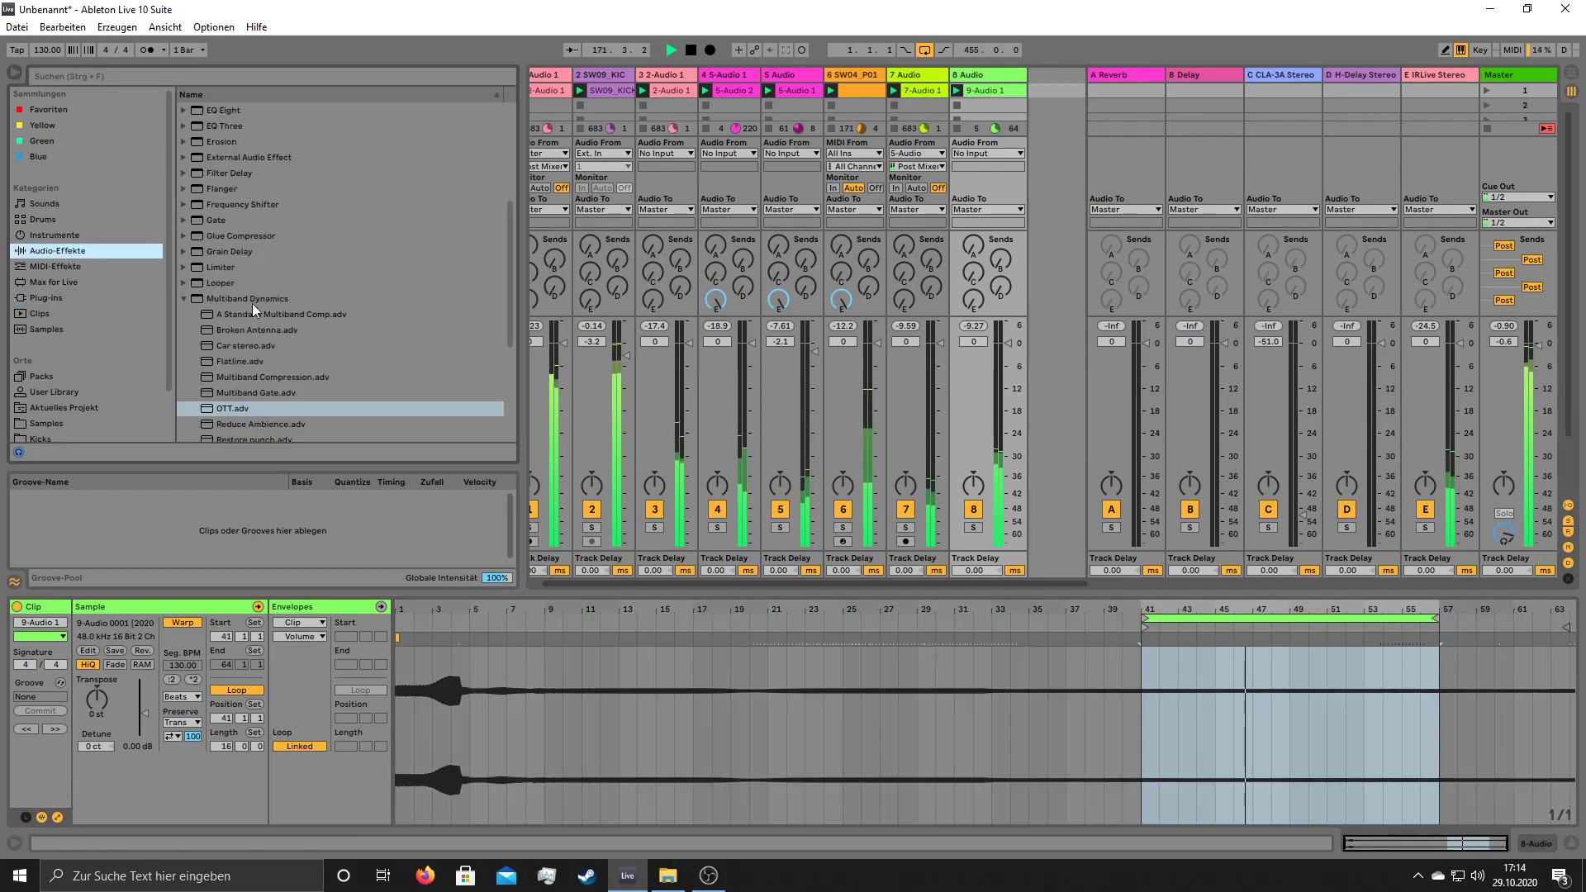
left_click(187, 317)
scroll(289, 316, "up", 3)
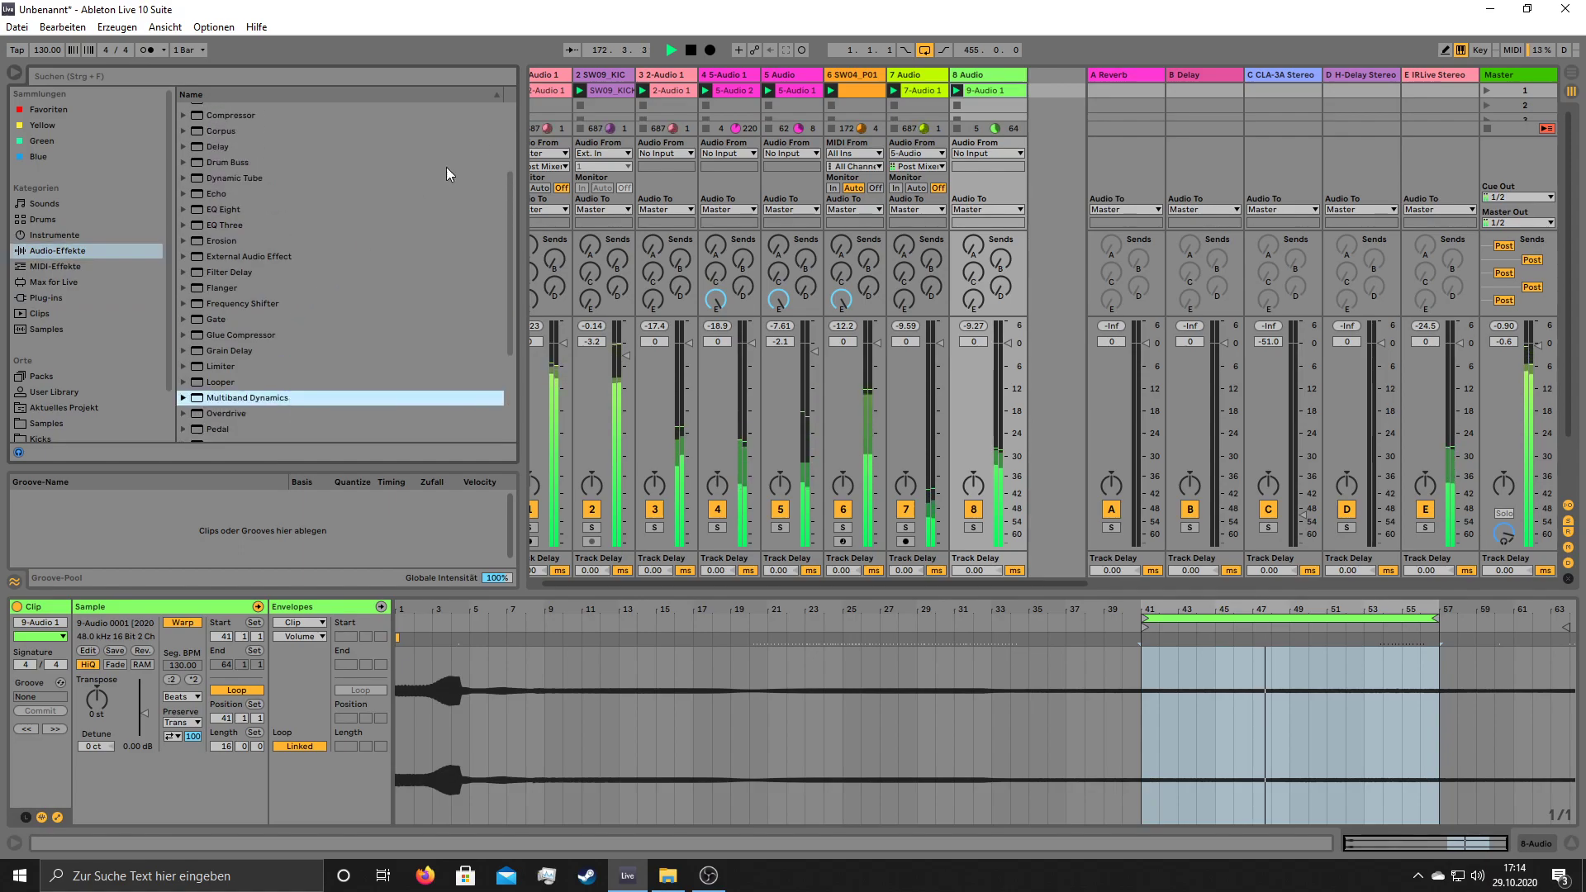
left_click(592, 528)
scroll(246, 231, "down", 5)
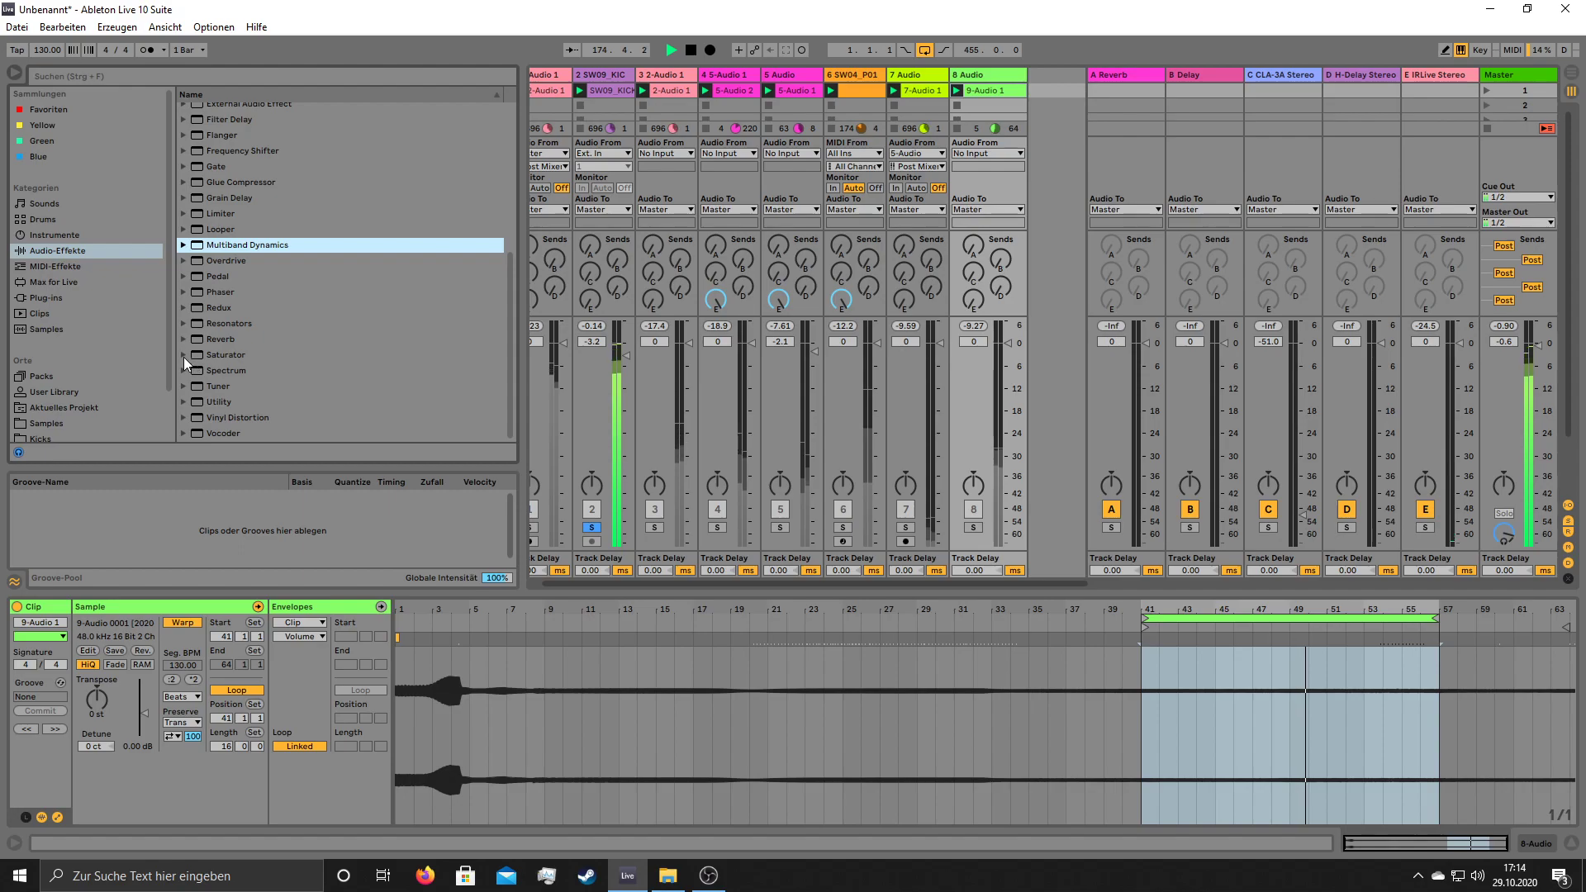
left_click(184, 355)
double_click(241, 370)
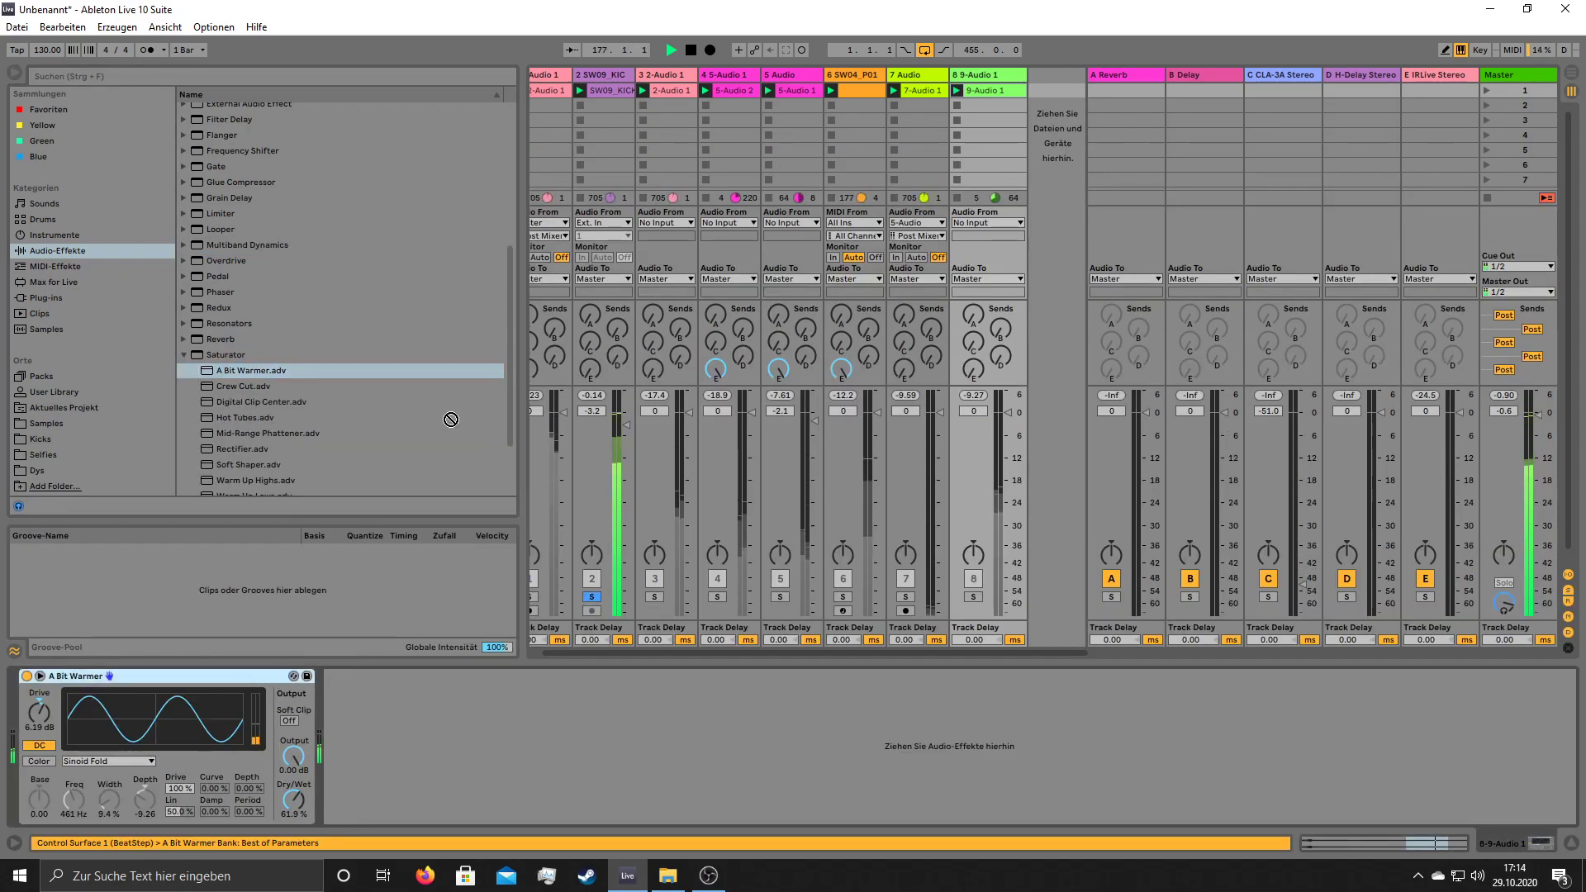
left_click(598, 73)
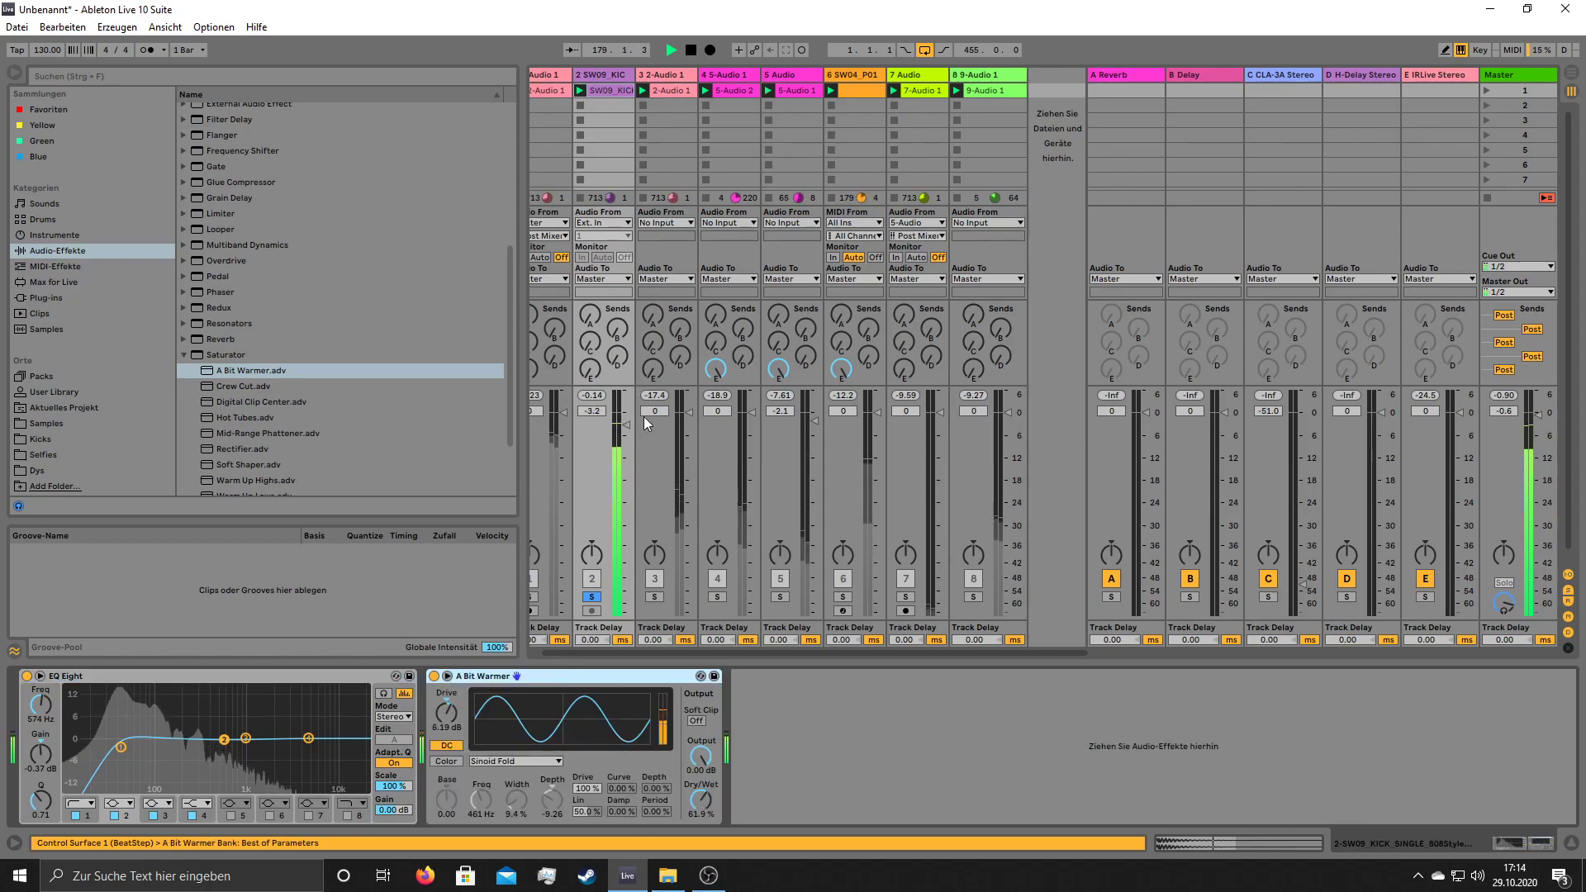
- Unsolo the kick track, lower its volume to -3.7 dB and reduce the Saturator's Dry/Wet to 51.6 %
left_click(592, 597)
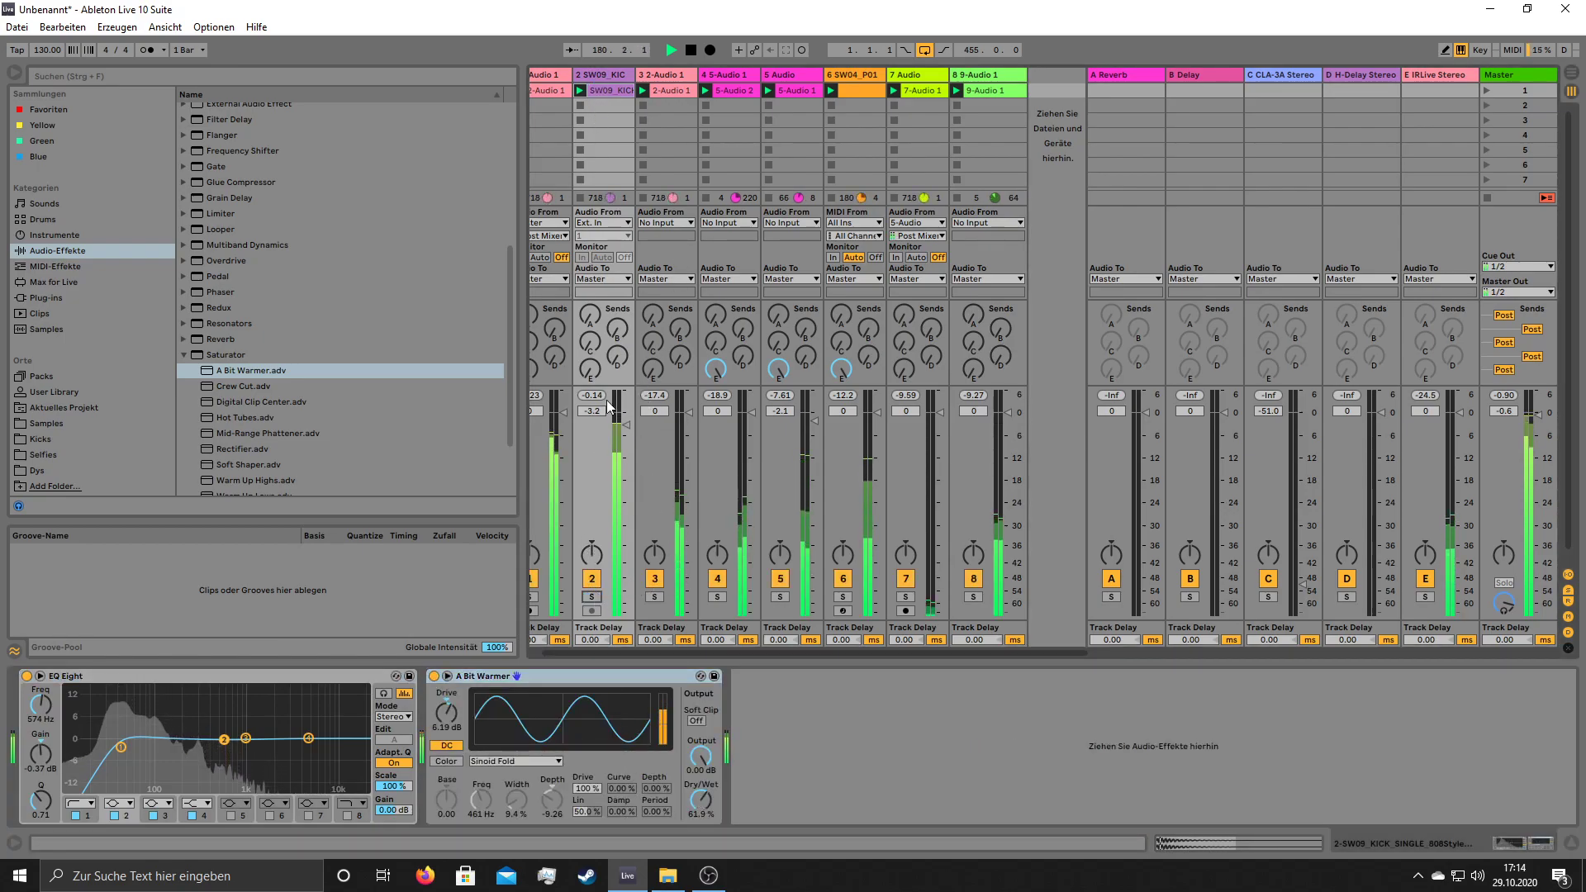
left_click_drag(626, 424, 626, 427)
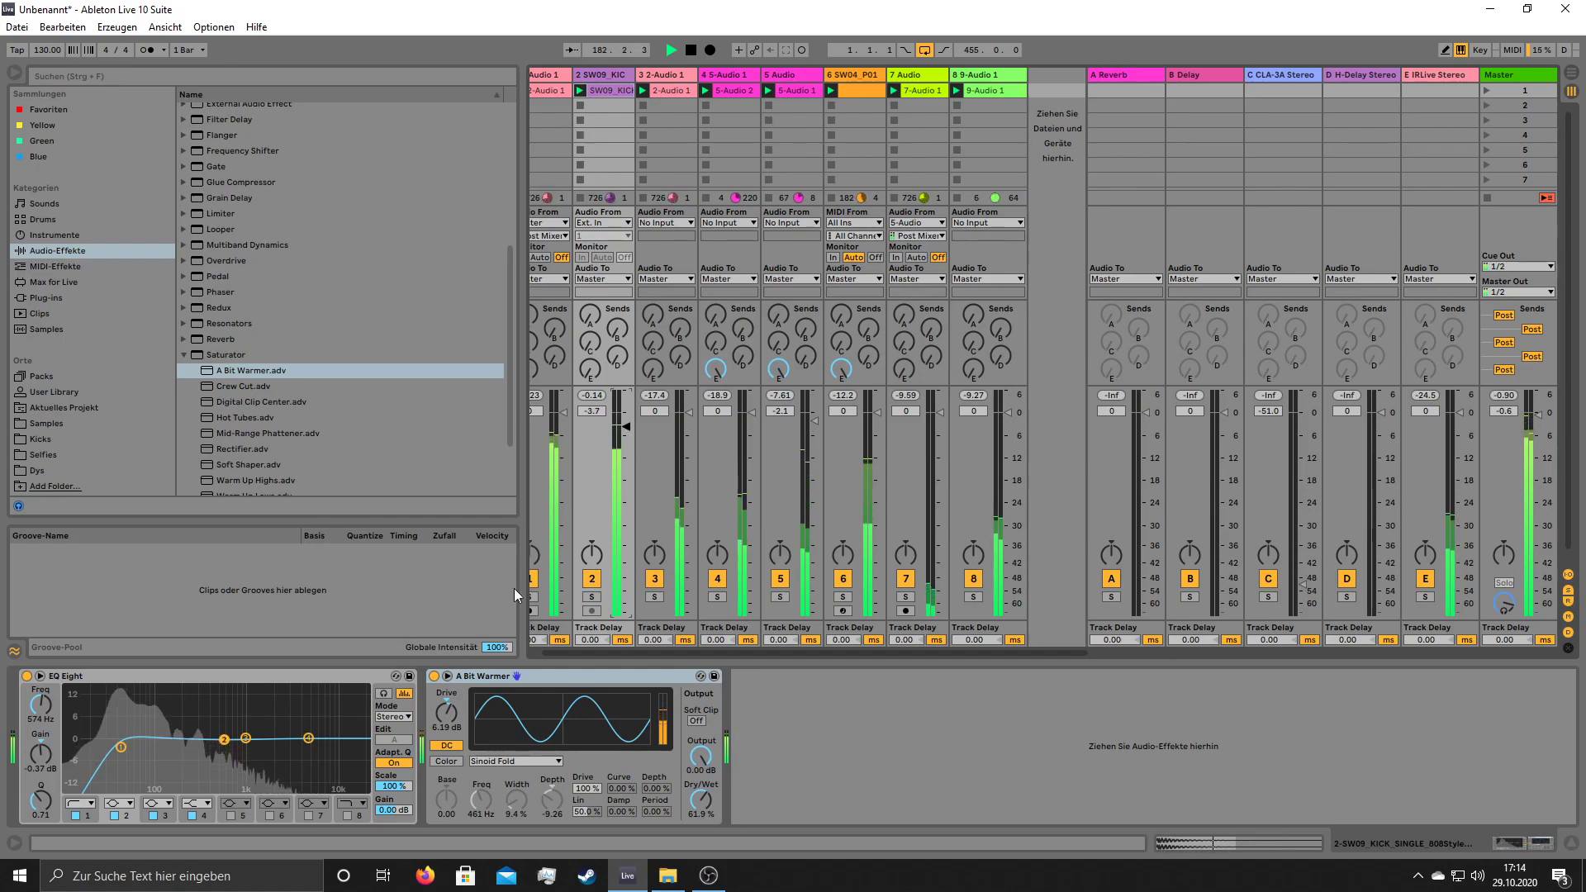
mouse_move(700, 799)
left_mouse_down()
mouse_move(700, 821)
mouse_move(697, 799)
left_mouse_up()
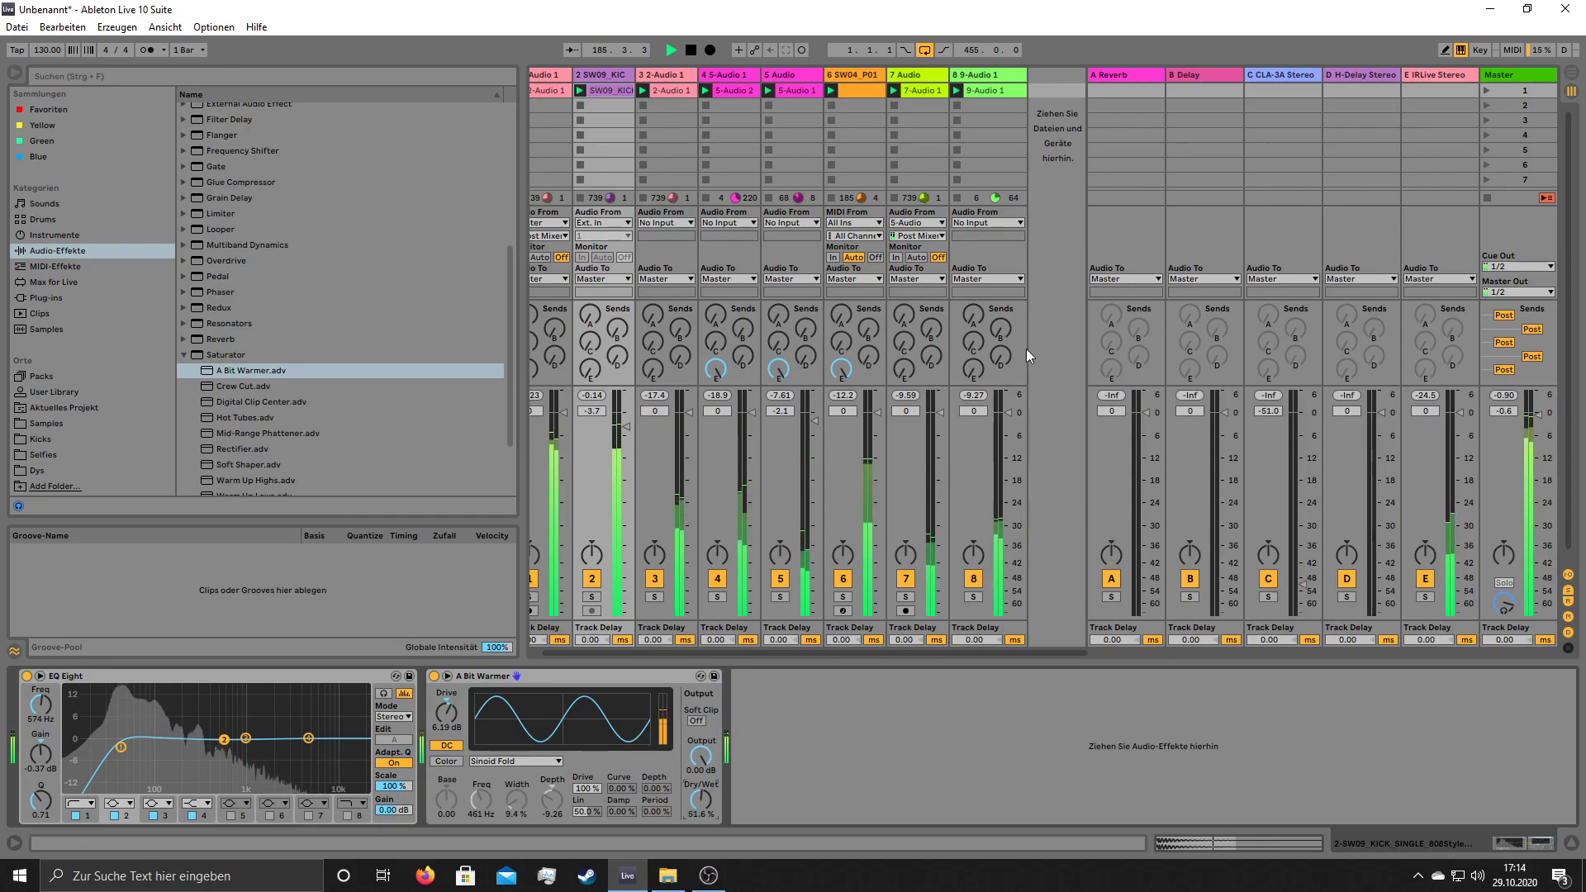
- Collapse the Saturator presets, reopen the 9-Audio 1 clip and briefly solo track 8 to audition its loop
left_click(182, 355)
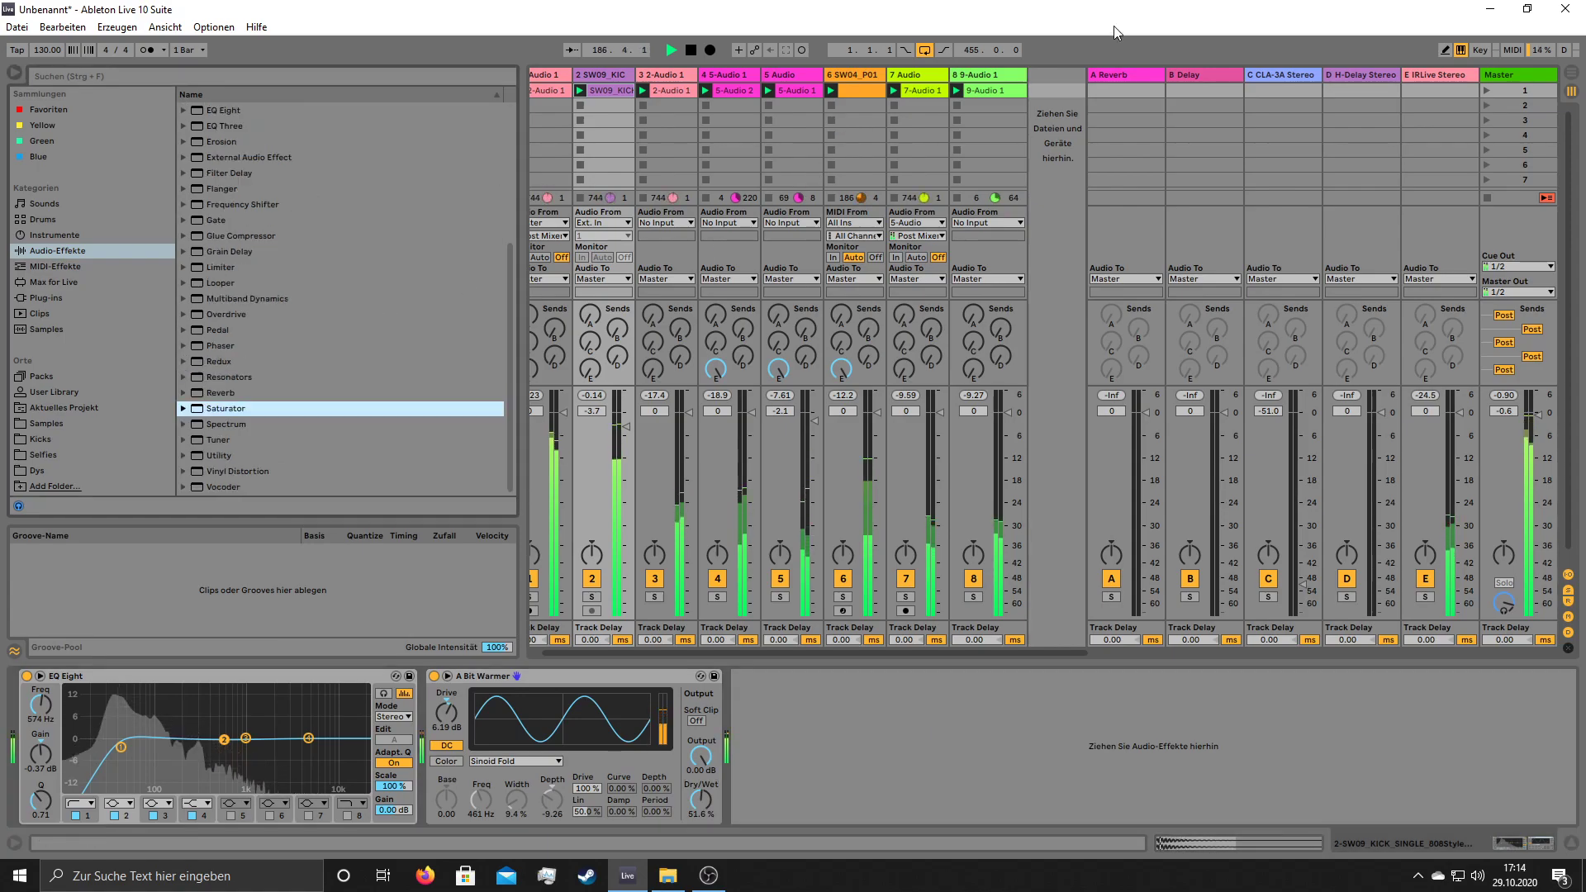
left_click(988, 92)
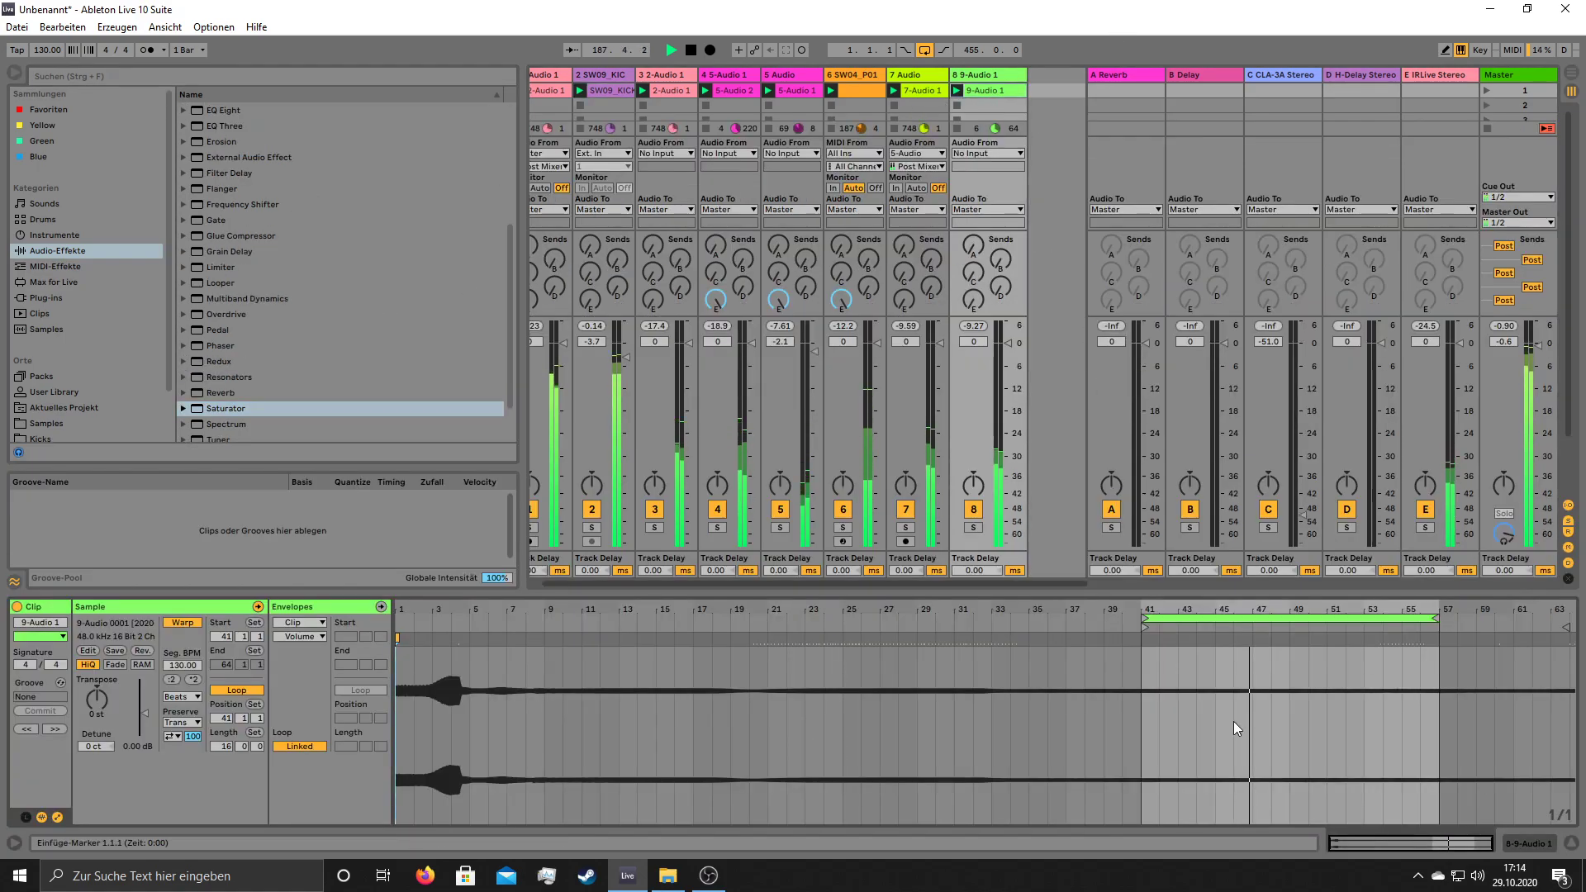
left_click(974, 527)
left_click(974, 527)
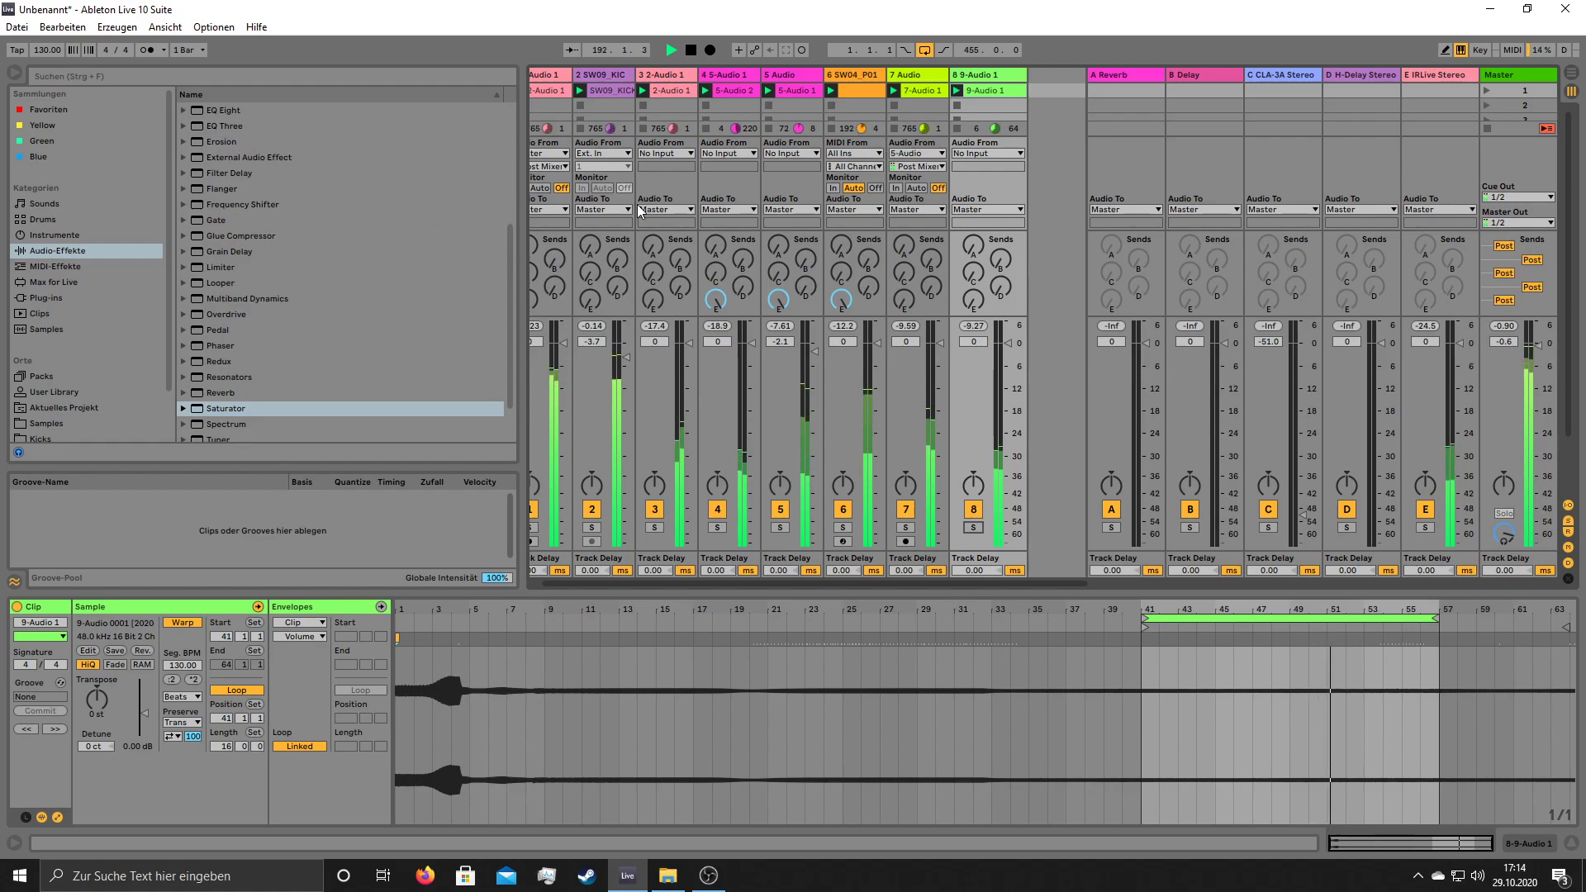
- Browse the NOISED loops in the sample library and preview SW04_P01_NOISED_09 - 130bpm.wav
left_click(45, 424)
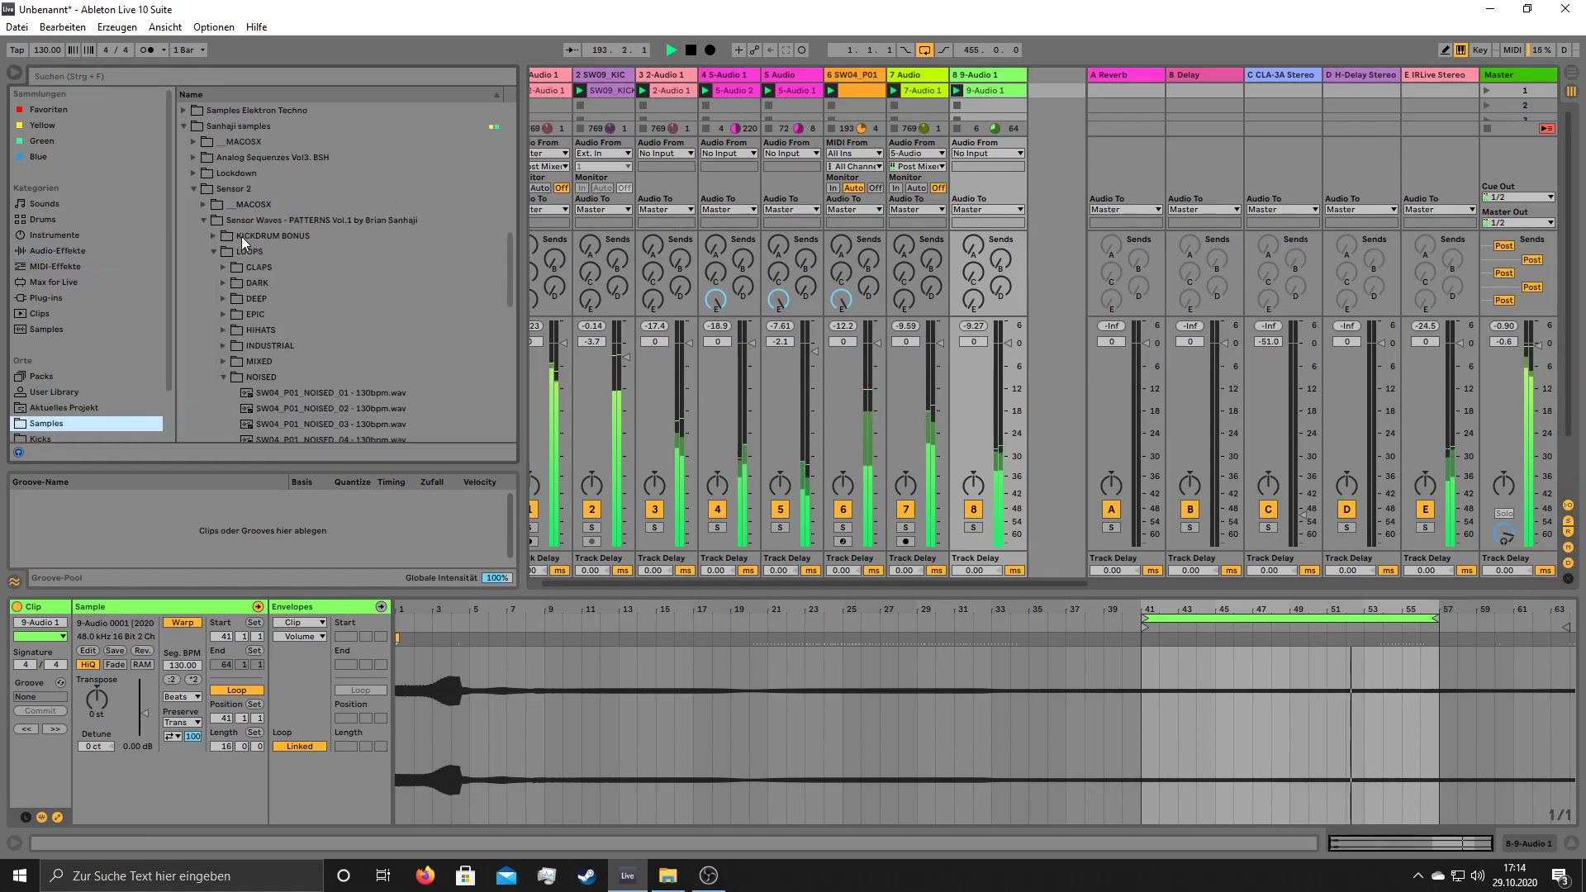
scroll(388, 300, "down", 2)
left_click(376, 303)
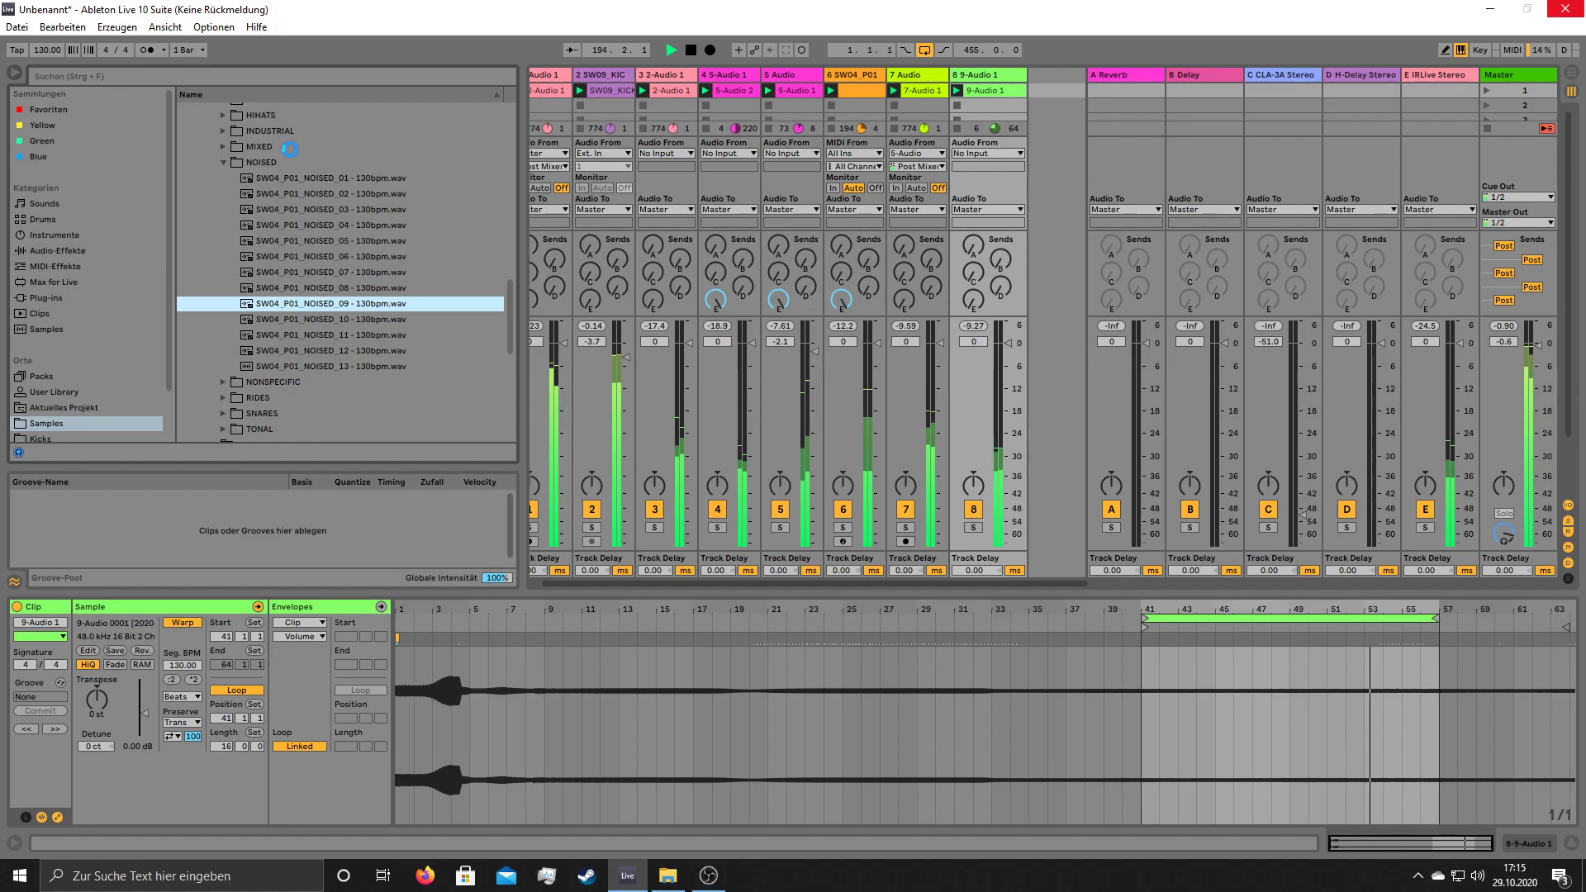
scroll(290, 150, "down", 1)
scroll(290, 241, "up", 11)
scroll(290, 240, "up", 3)
- Preview SW010_DAMAGED DRUMS_EXPERIMENTAL_110bpm_04.wav from the 110 bpm Experimental Loops of the DAMAGED DRUMS pack
left_click(195, 224)
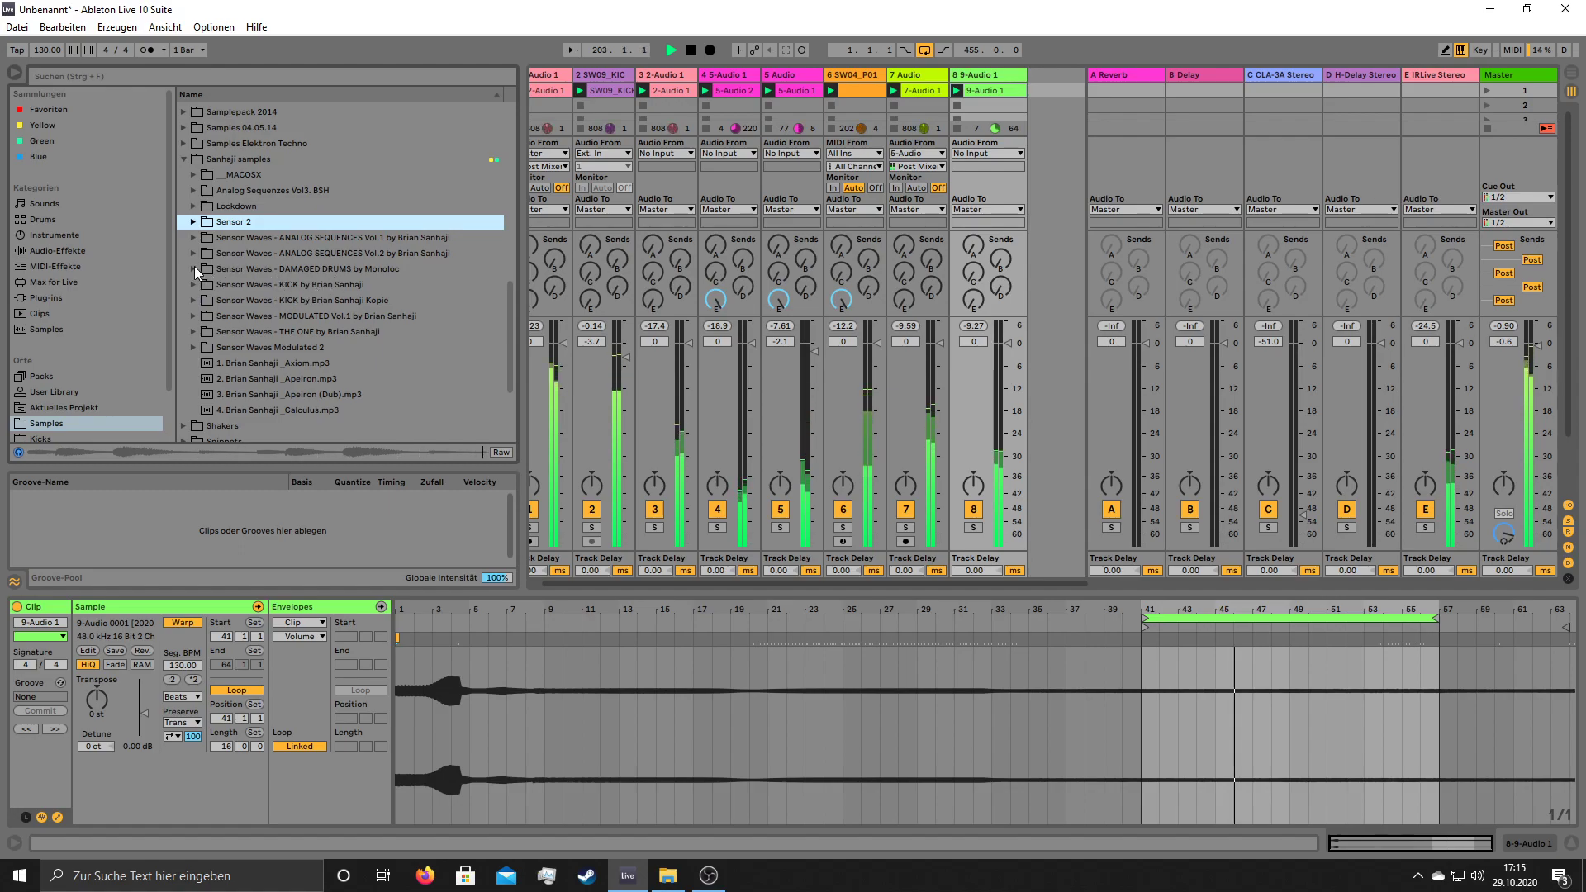
left_click(194, 268)
left_click(204, 317)
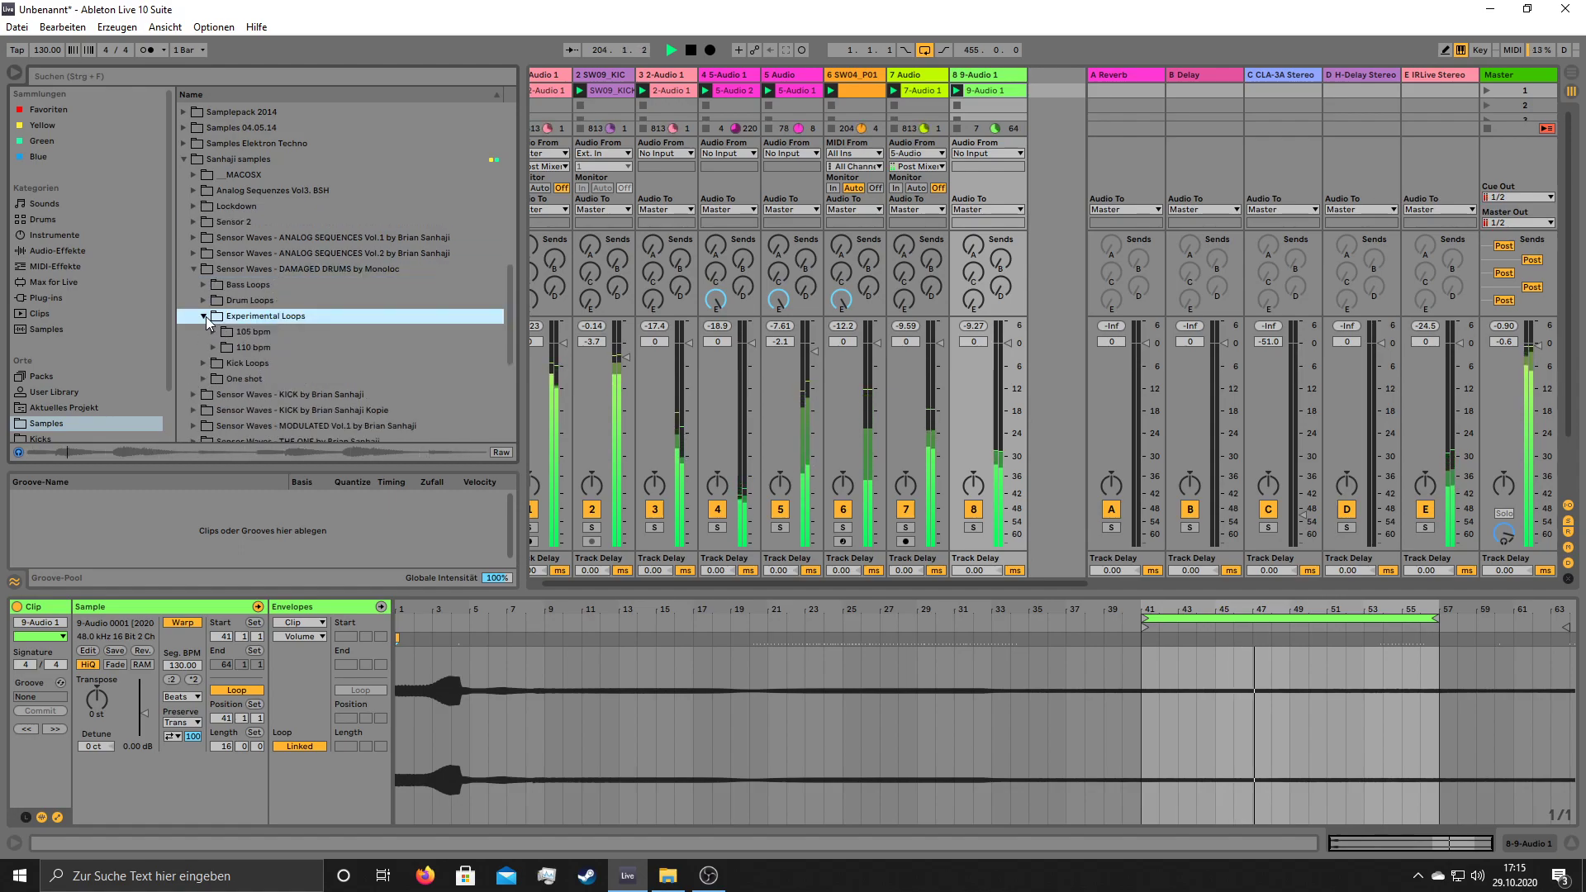
left_click(213, 347)
left_click(318, 410)
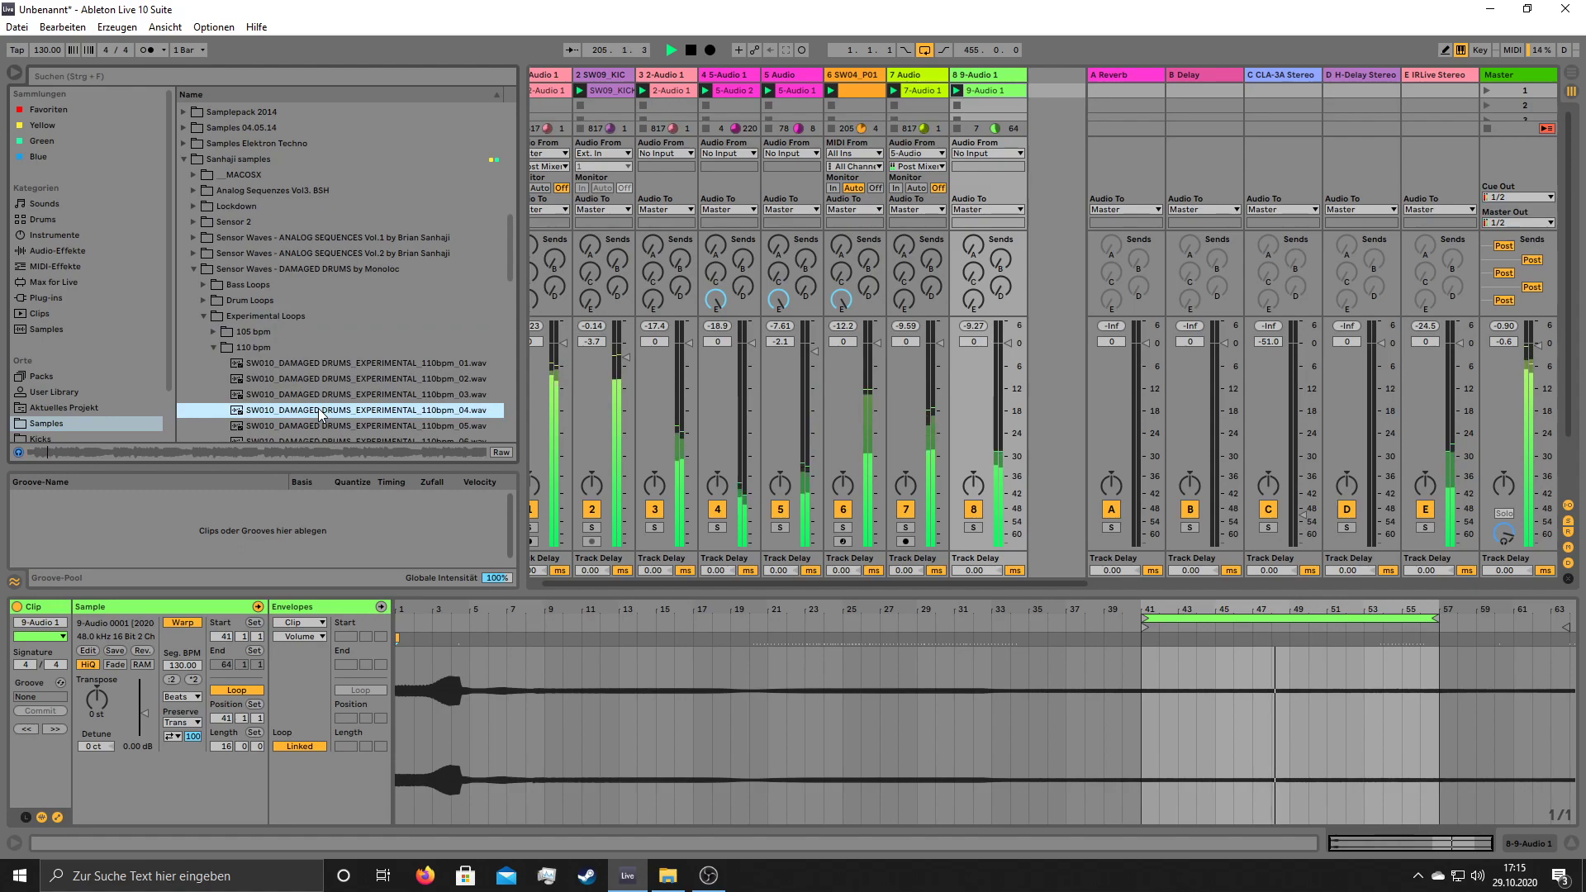
- Add a new audio track after track 8, removing the MIDI track that was created first
right_click(1057, 116)
left_click(1059, 126)
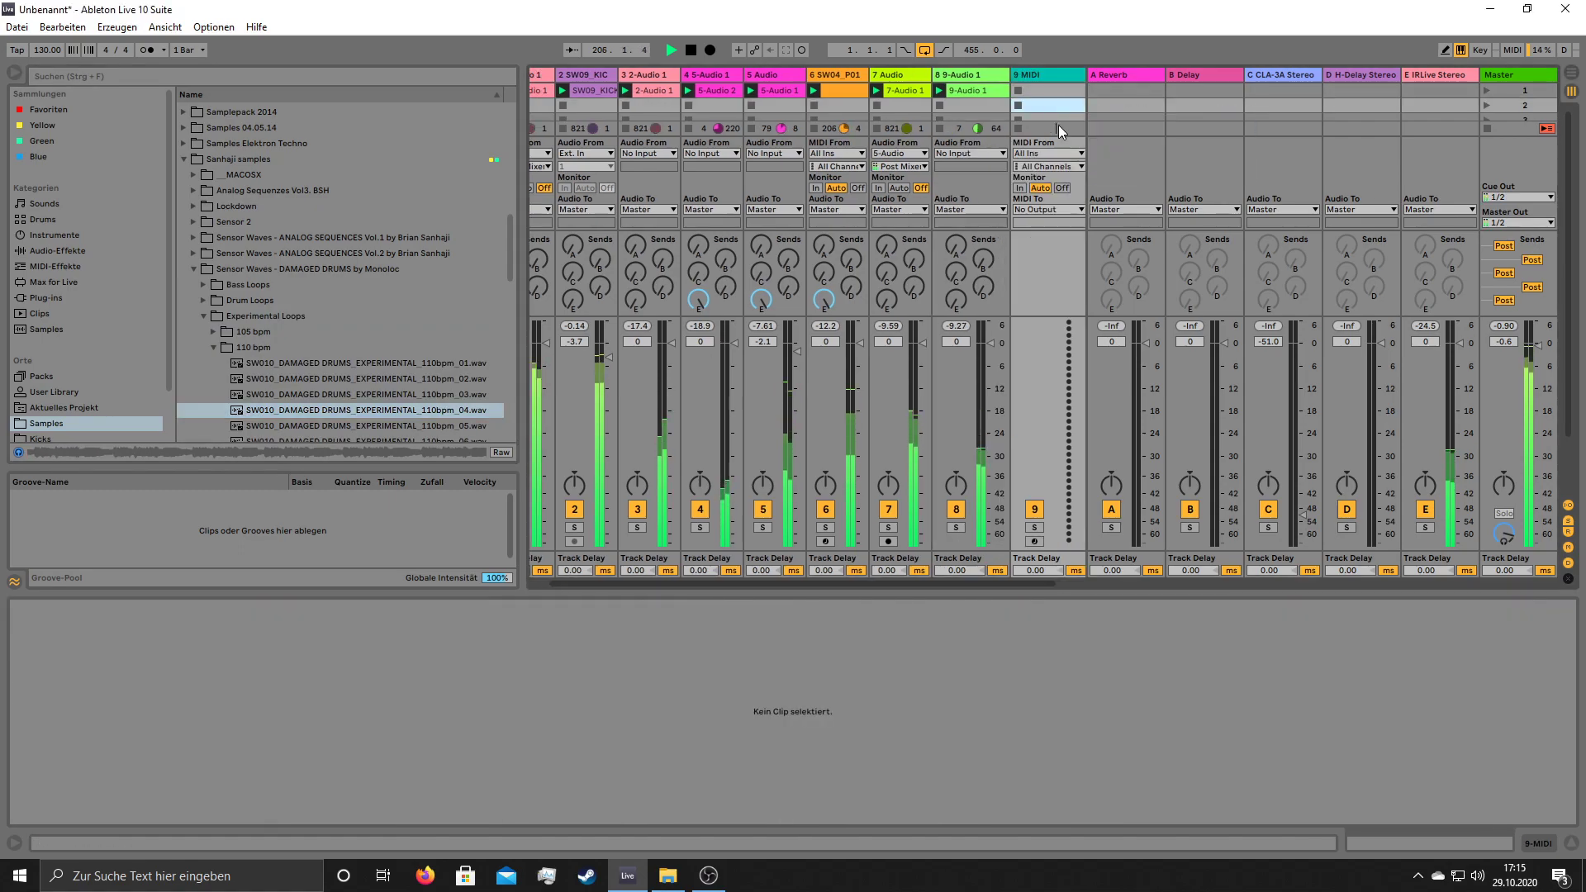
double_click(1064, 72)
right_click(1047, 77)
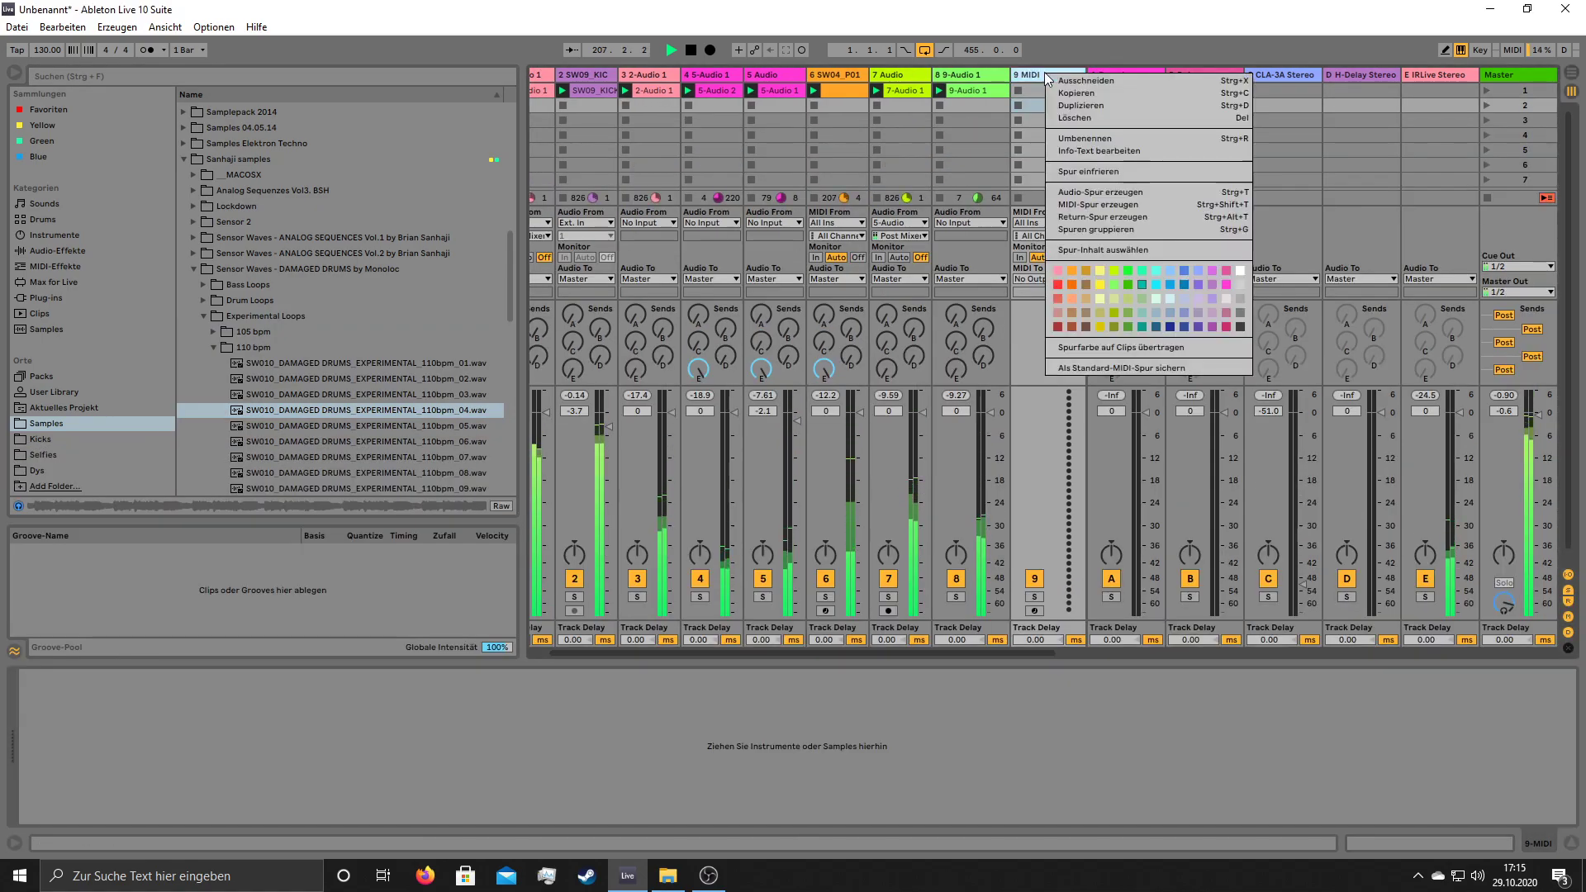
left_click(1100, 192)
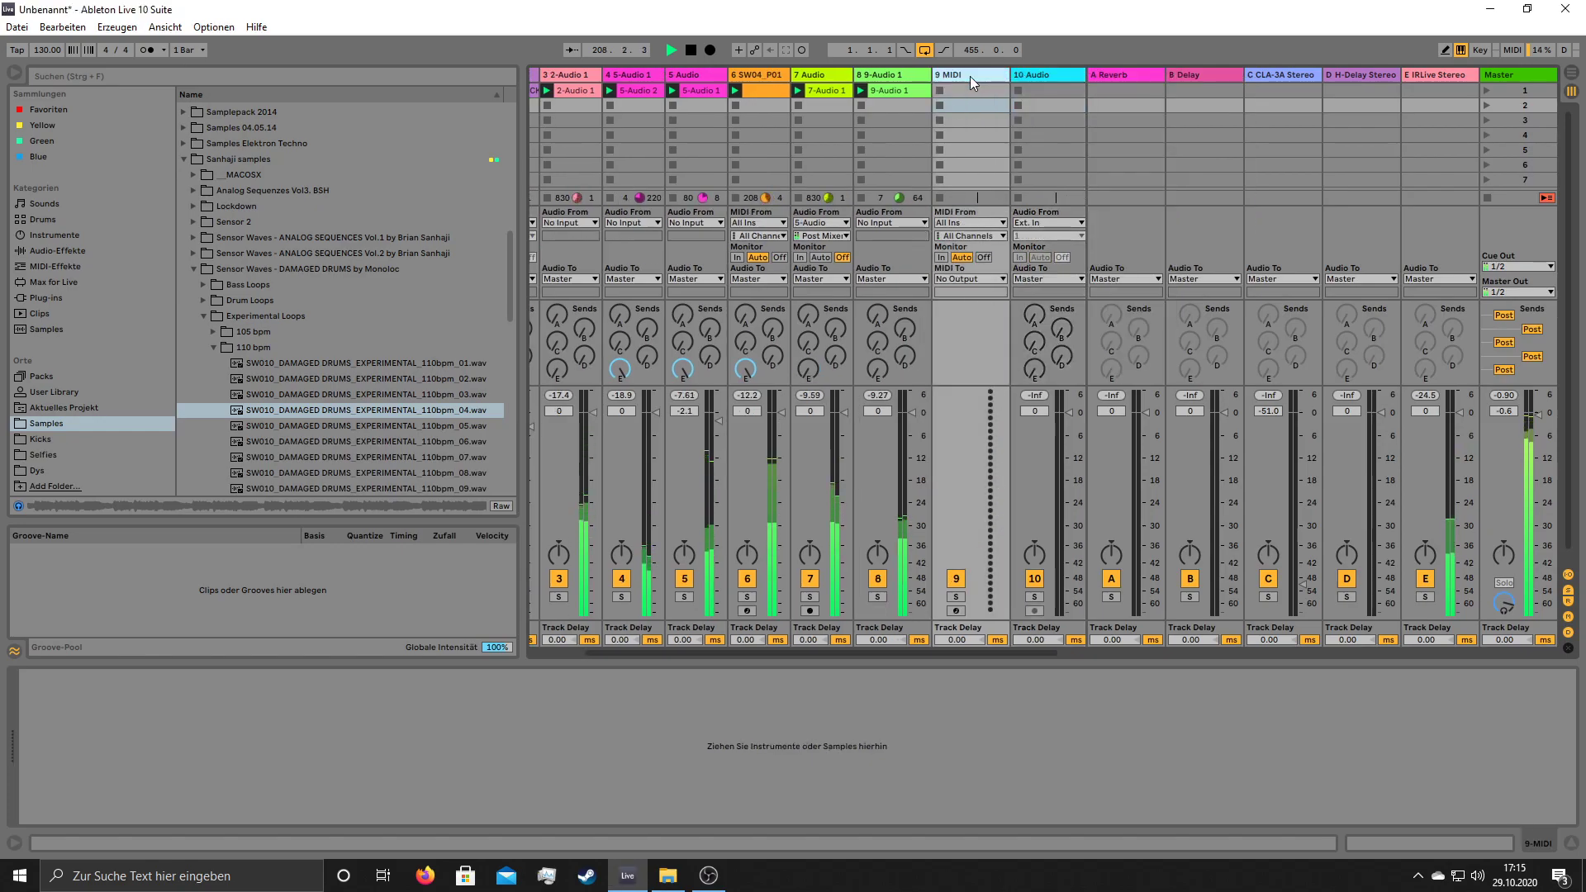
key("Delete")
- Load SW010_DAMAGED DRUMS_EXPERIMENTAL_110bpm_04.wav into the new track's first clip slot and loop only its first two beats
left_click_drag(369, 404, 963, 85)
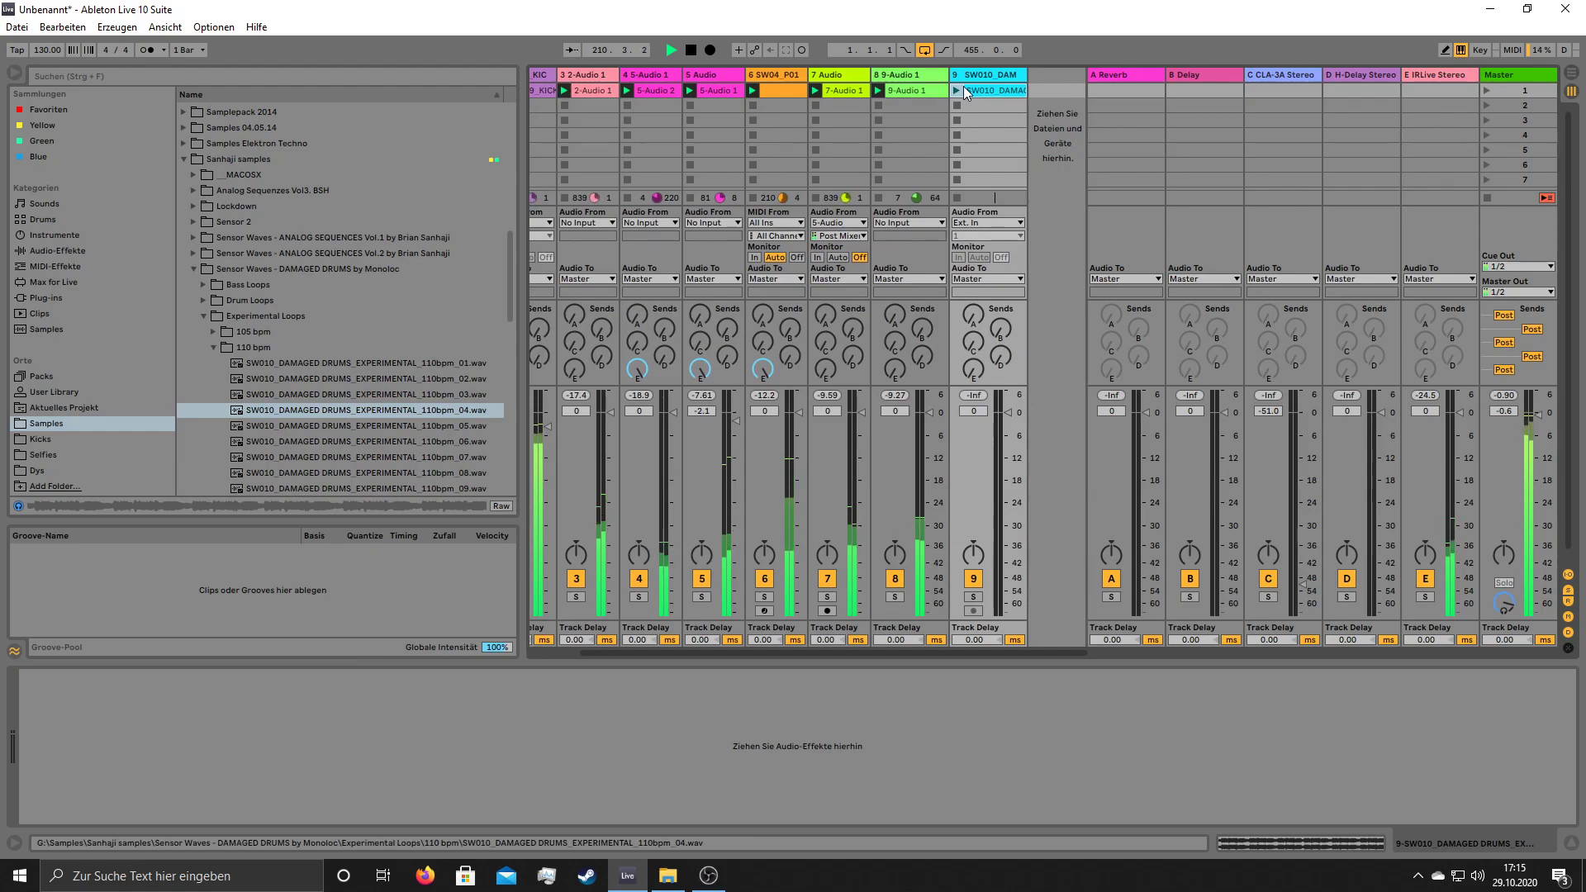
left_click(977, 90)
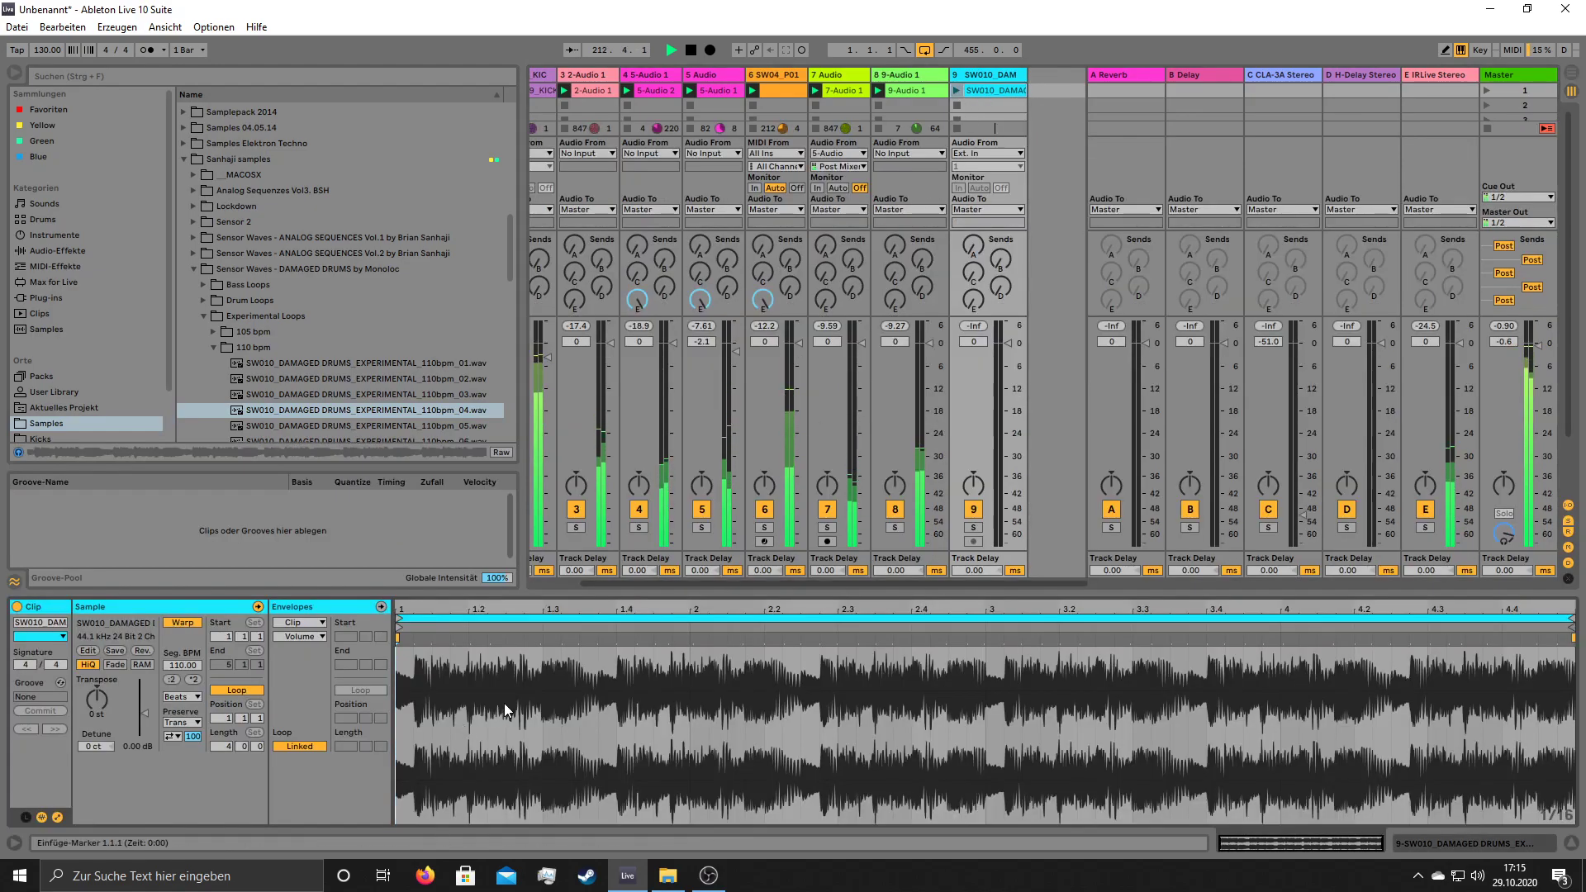
right_click(1050, 73)
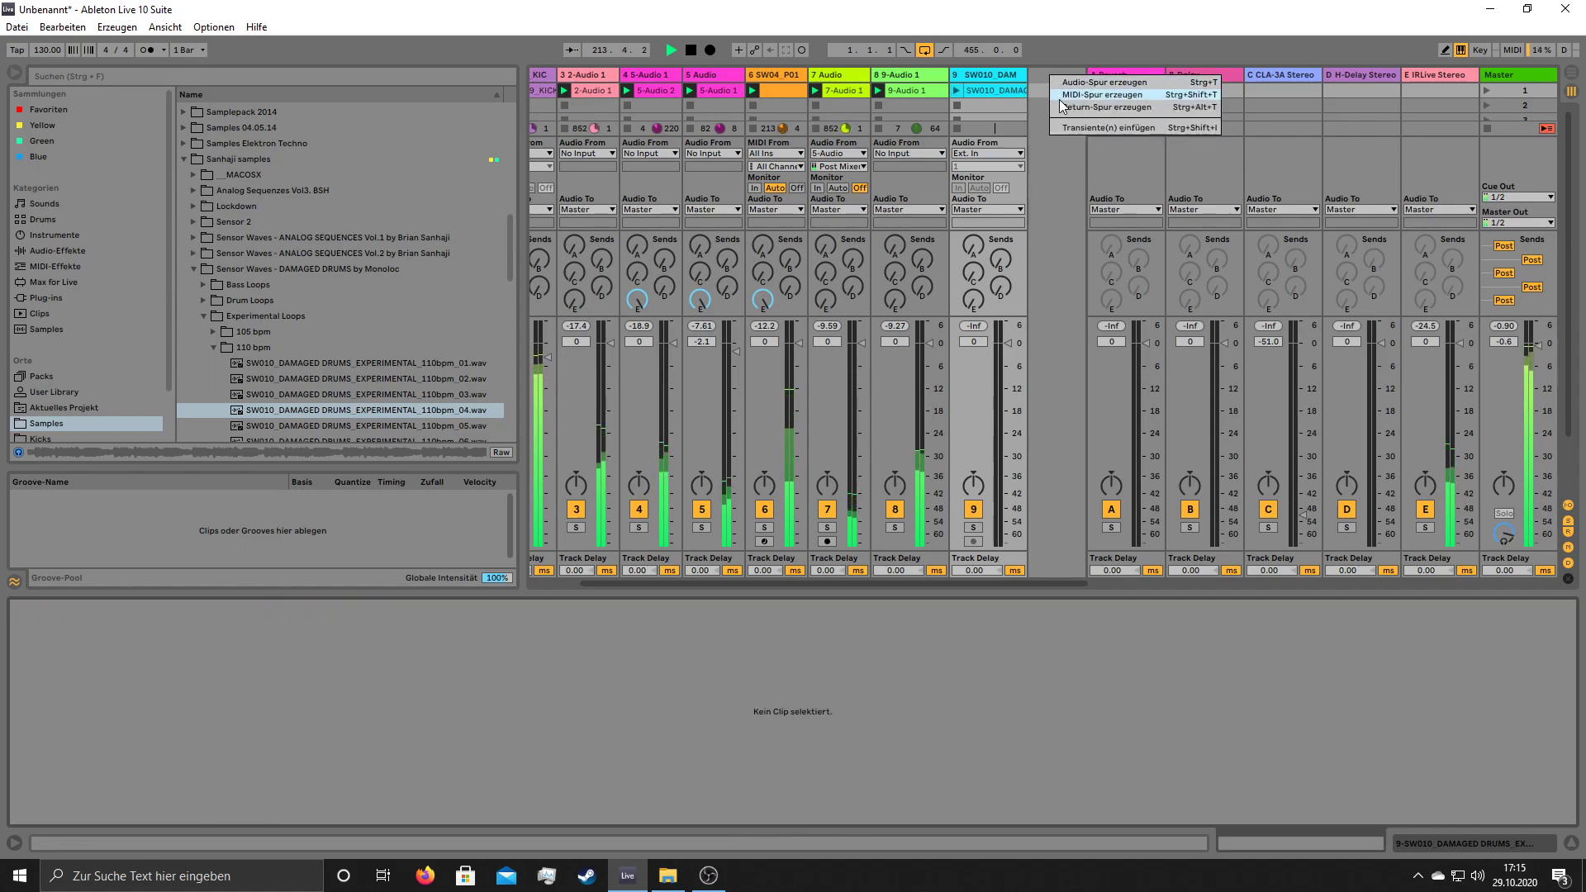
left_click(985, 90)
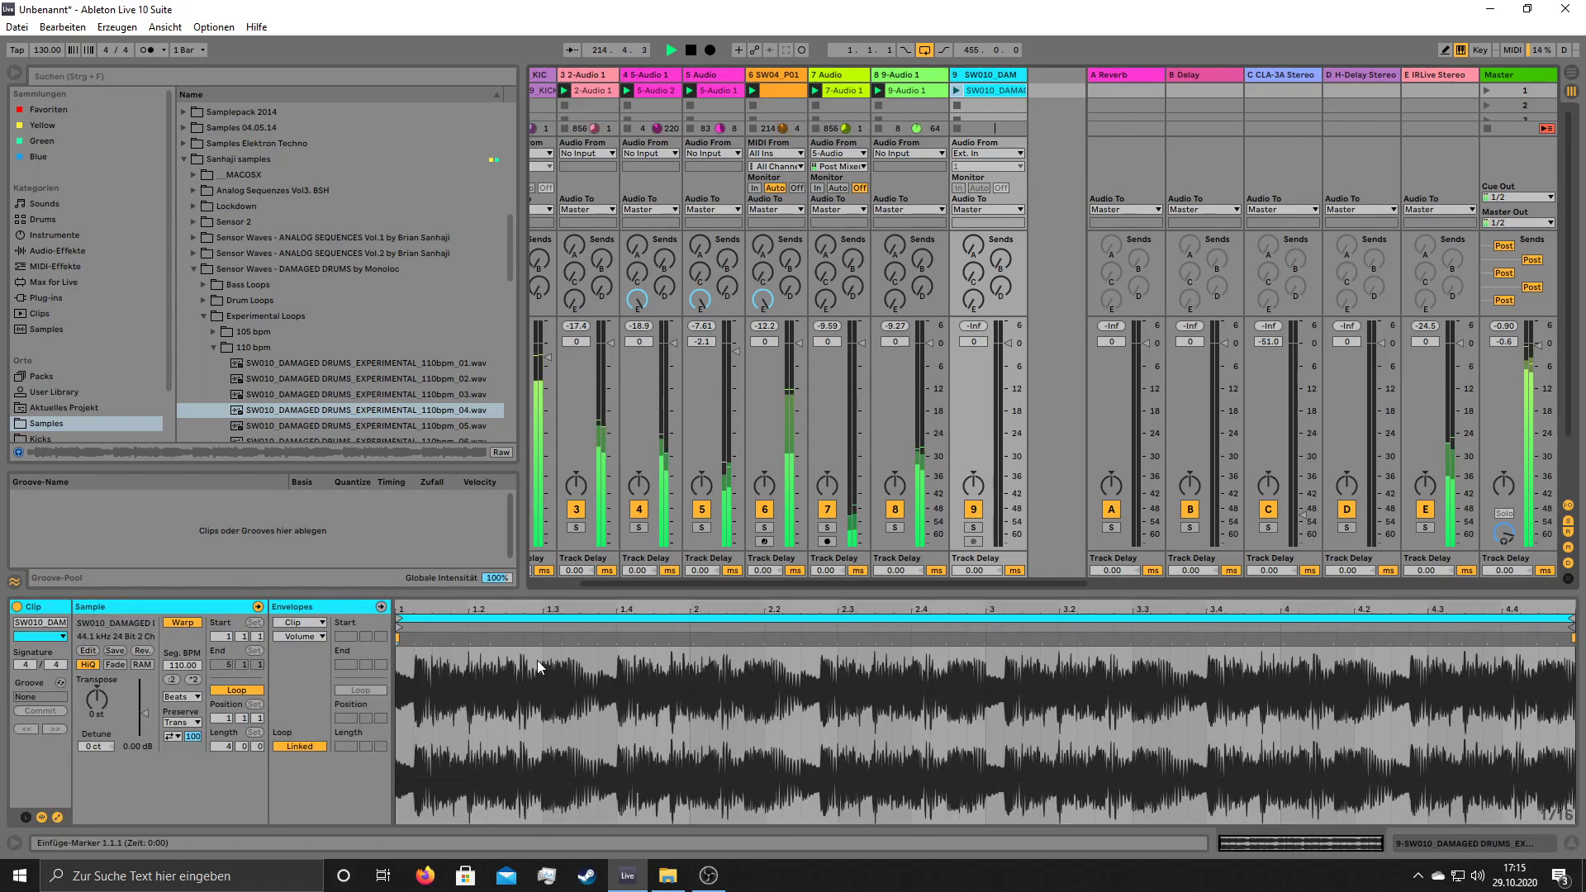
left_click_drag(544, 654, 398, 649)
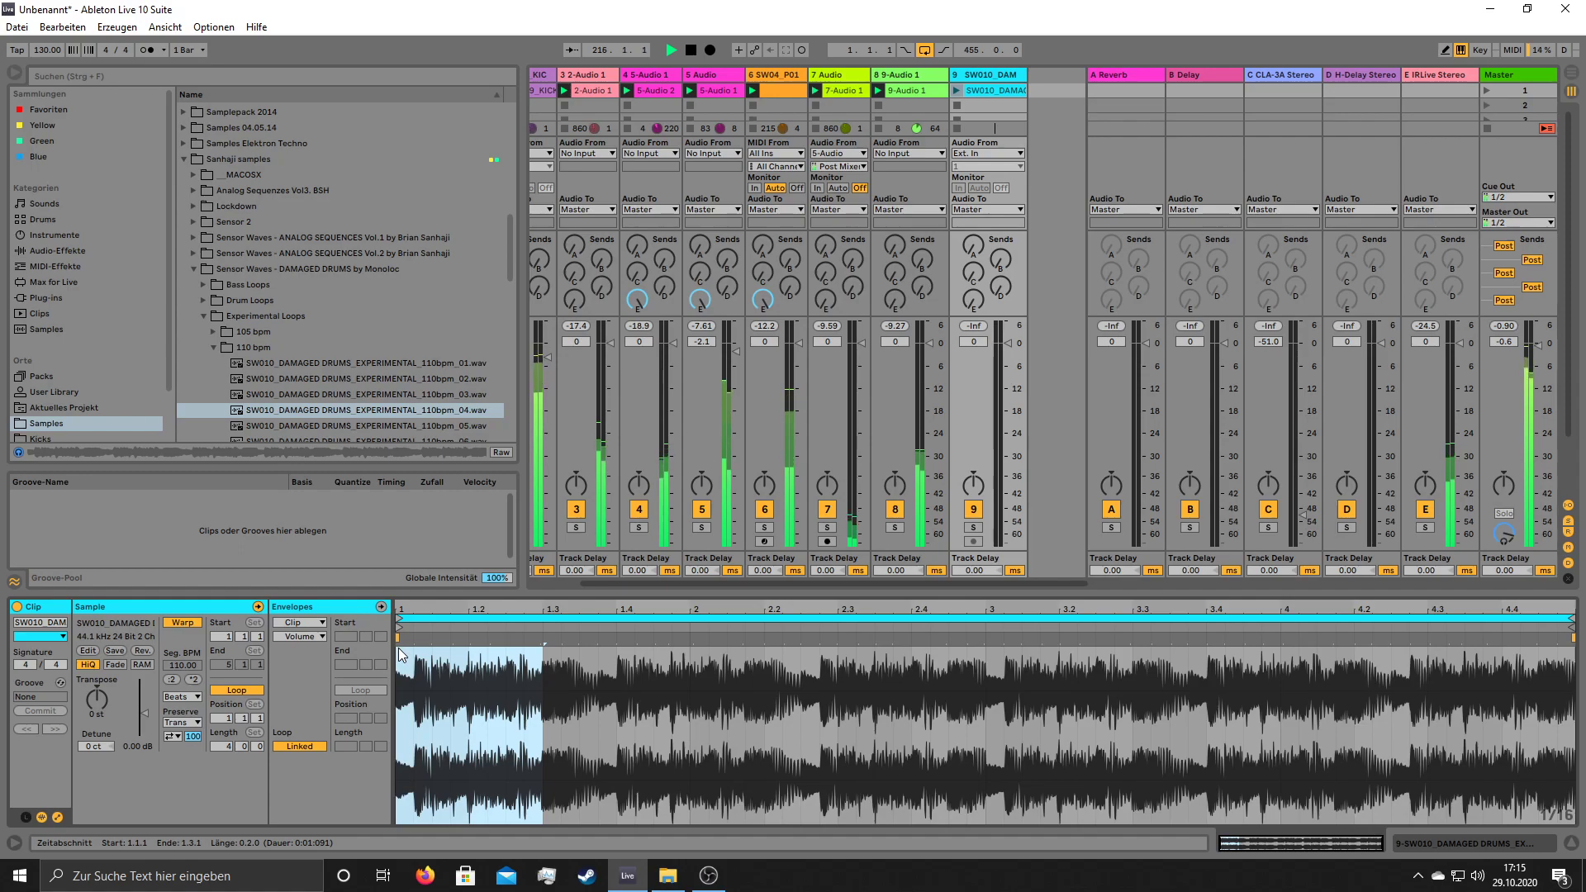
key("ctrl+l")
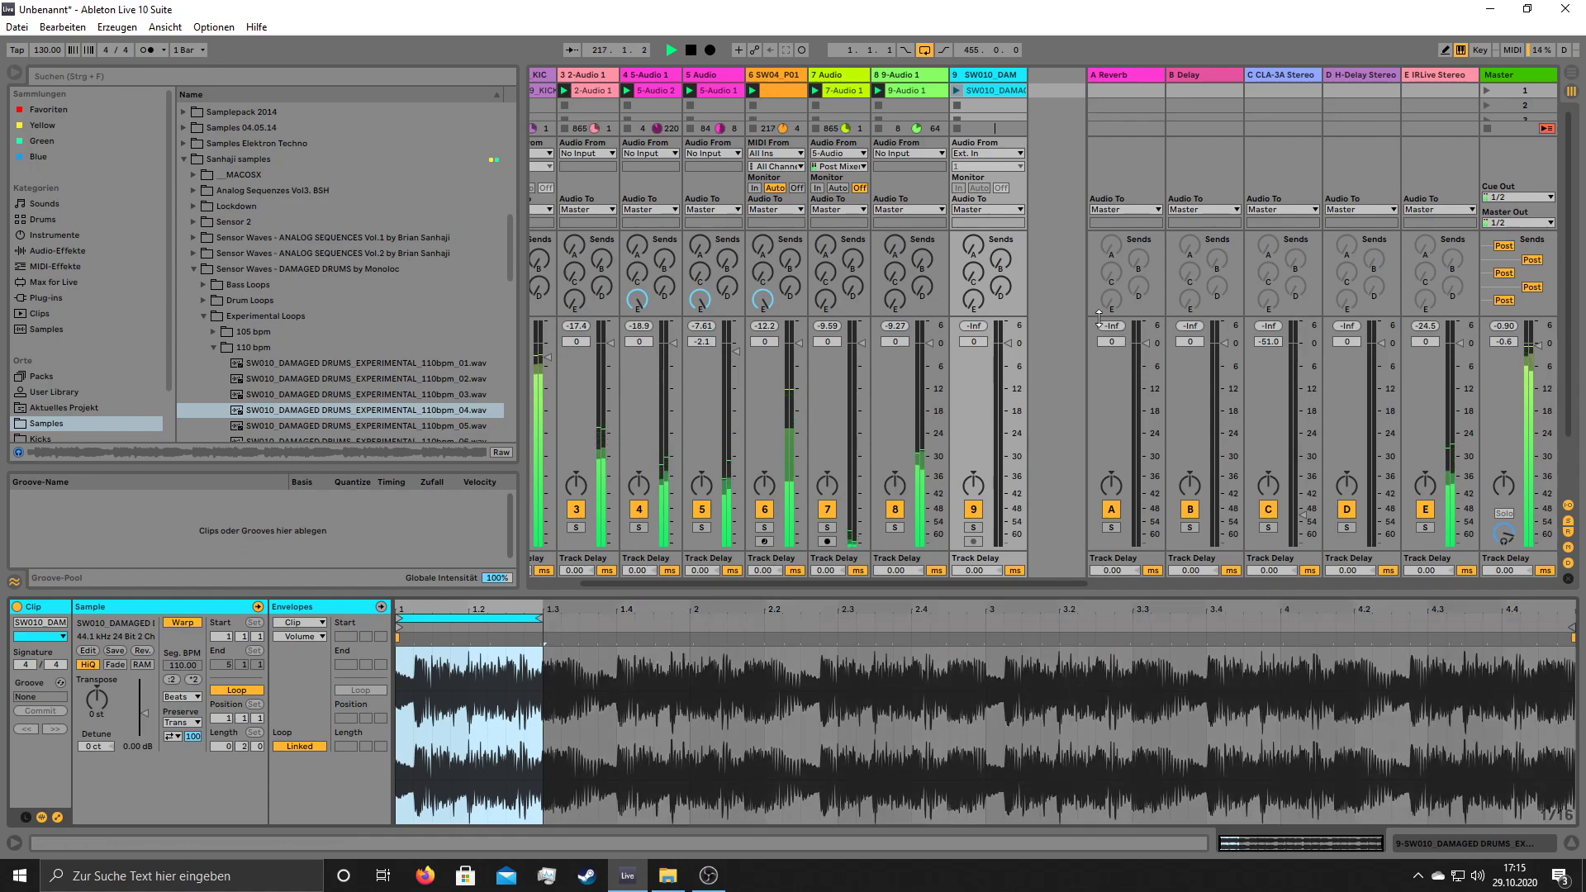
- Insert EQ Eight on the damaged drums track with band 3 as a low cut, and set the track volume to -18.2 dB
left_click(987, 458)
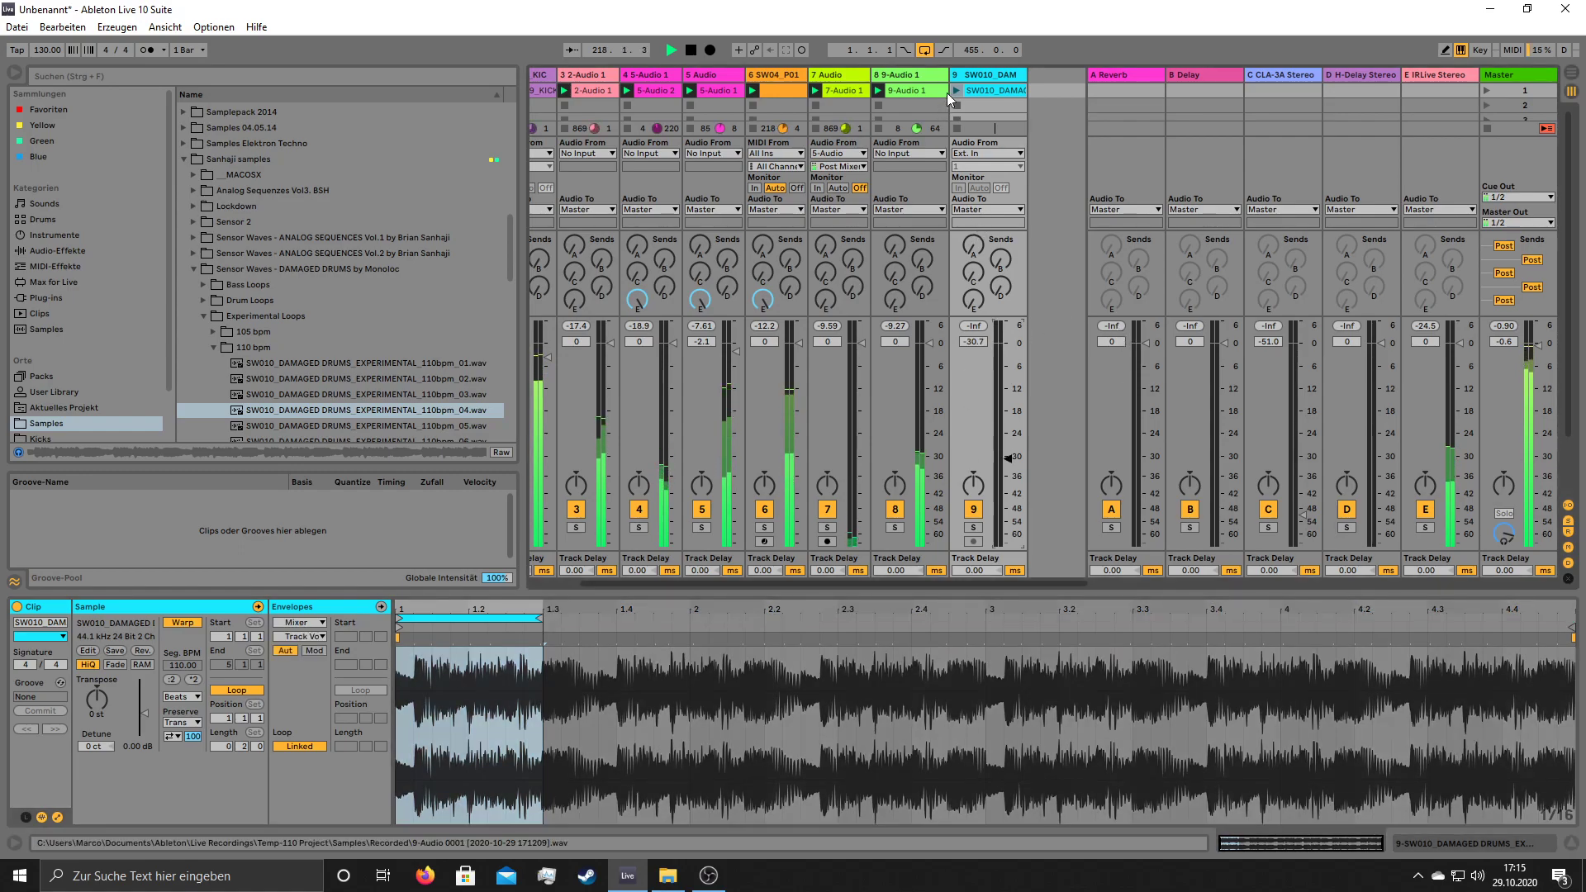
left_click(57, 250)
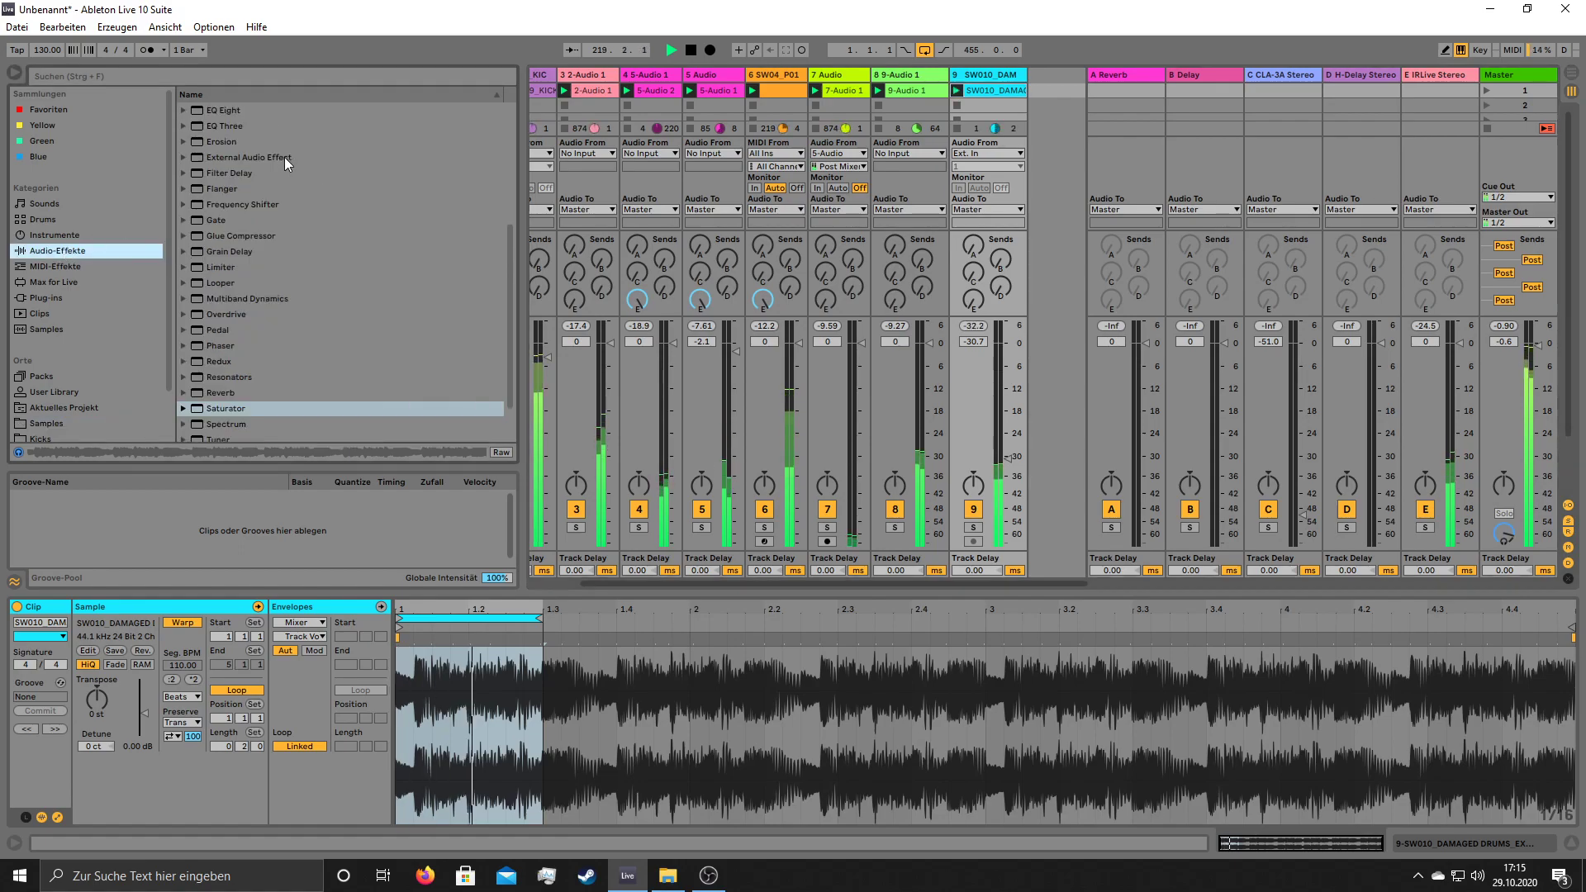
left_click_drag(221, 164, 970, 72)
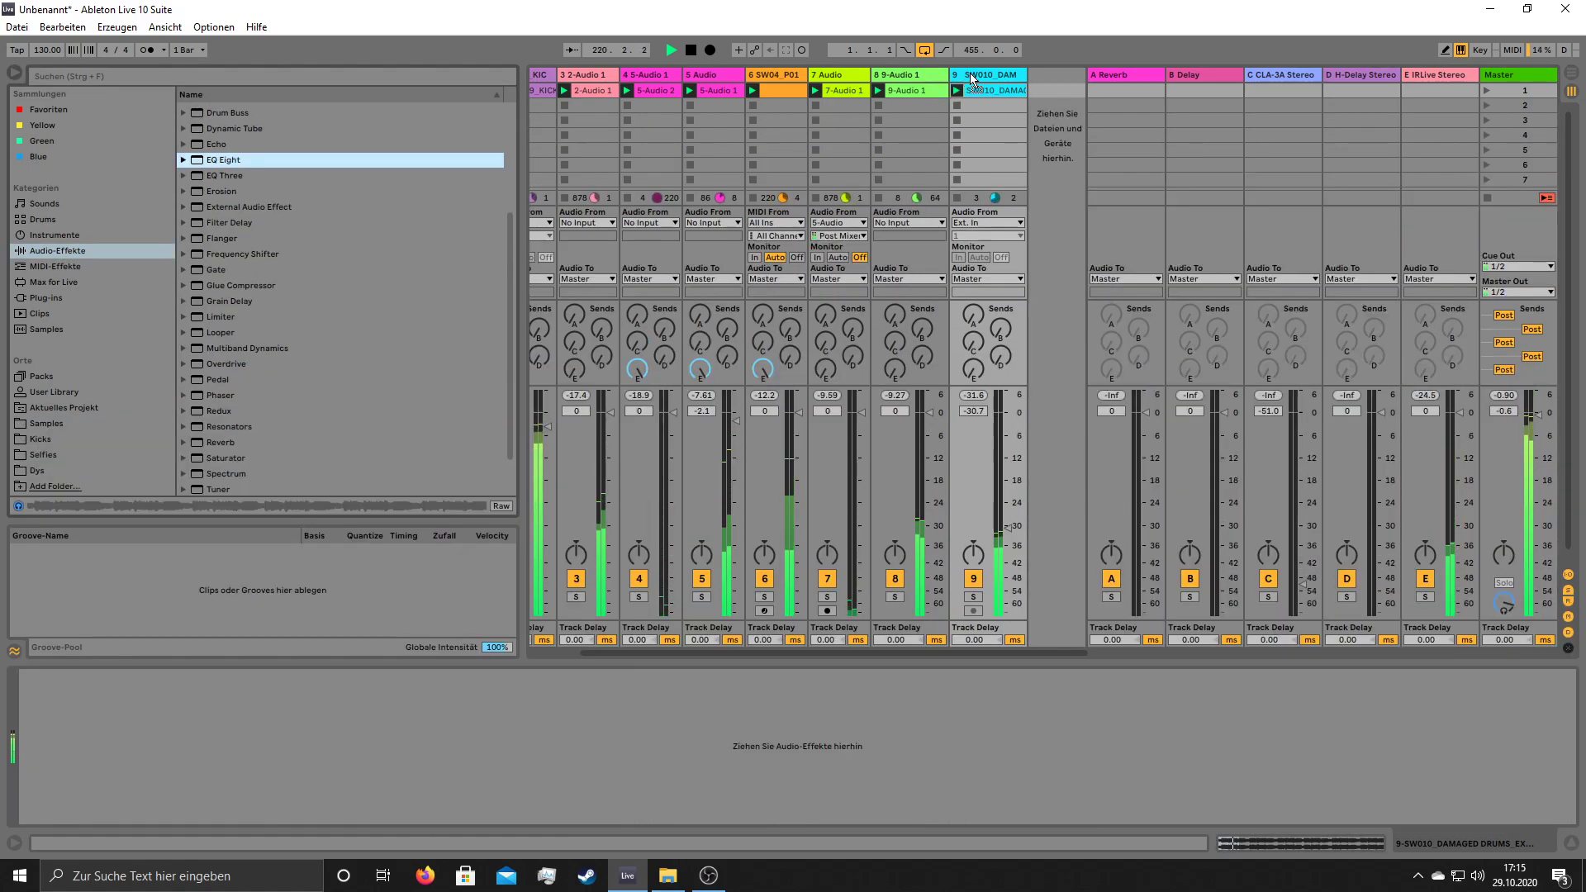
left_click(158, 803)
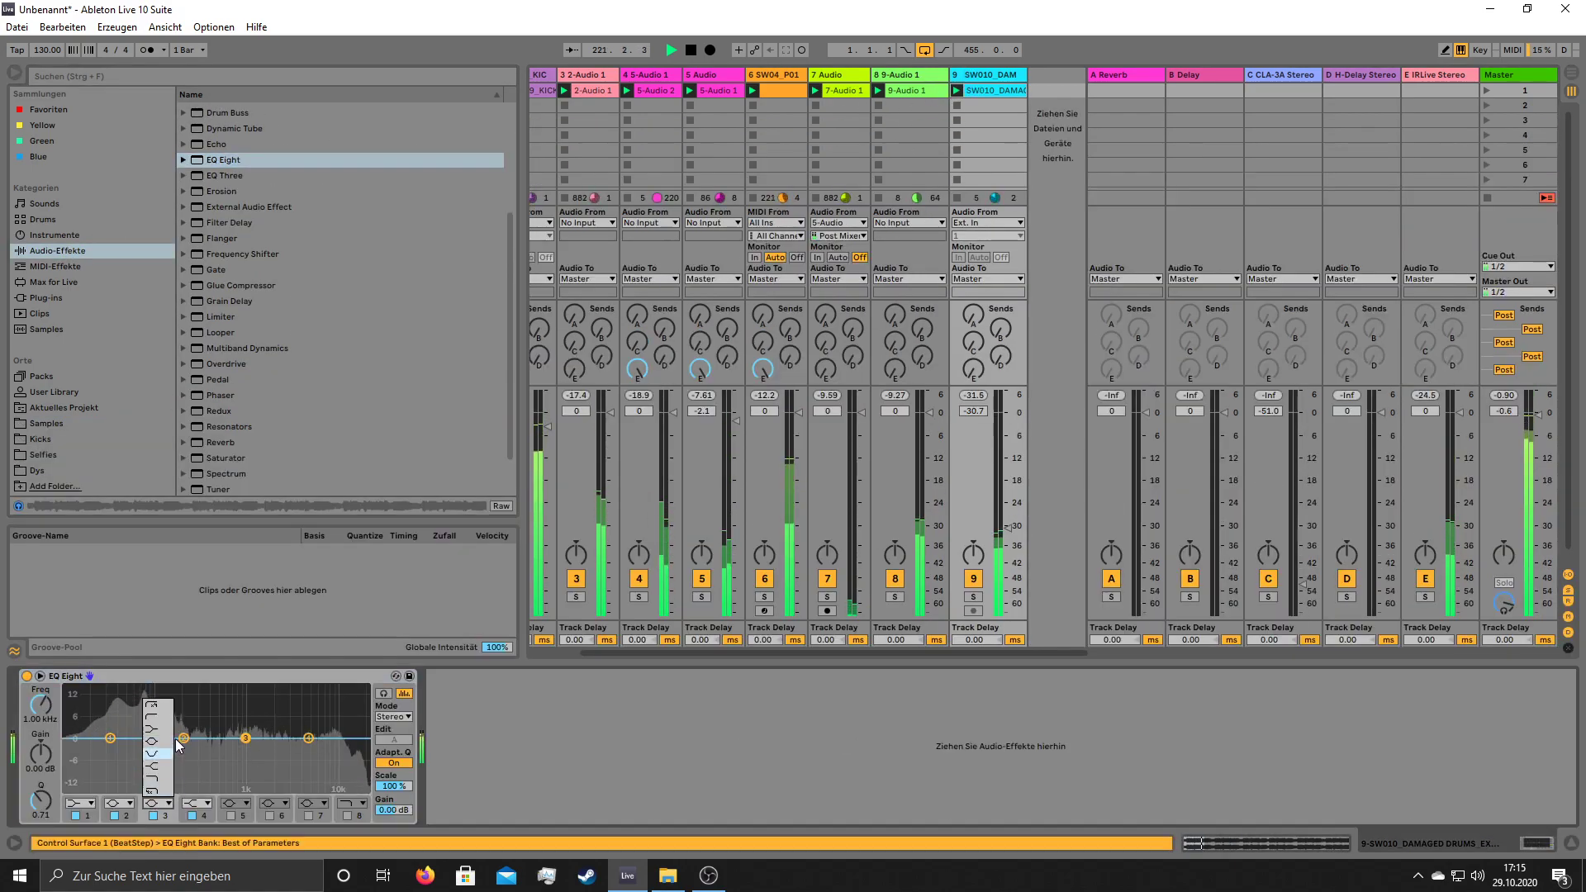
left_click(172, 715)
left_click_drag(1008, 526, 1007, 482)
- Set the drum clip's warp Preserve to 1/16 with transient looping off and a shortened envelope, and raise the track volume to -12.2 dB
left_click(994, 90)
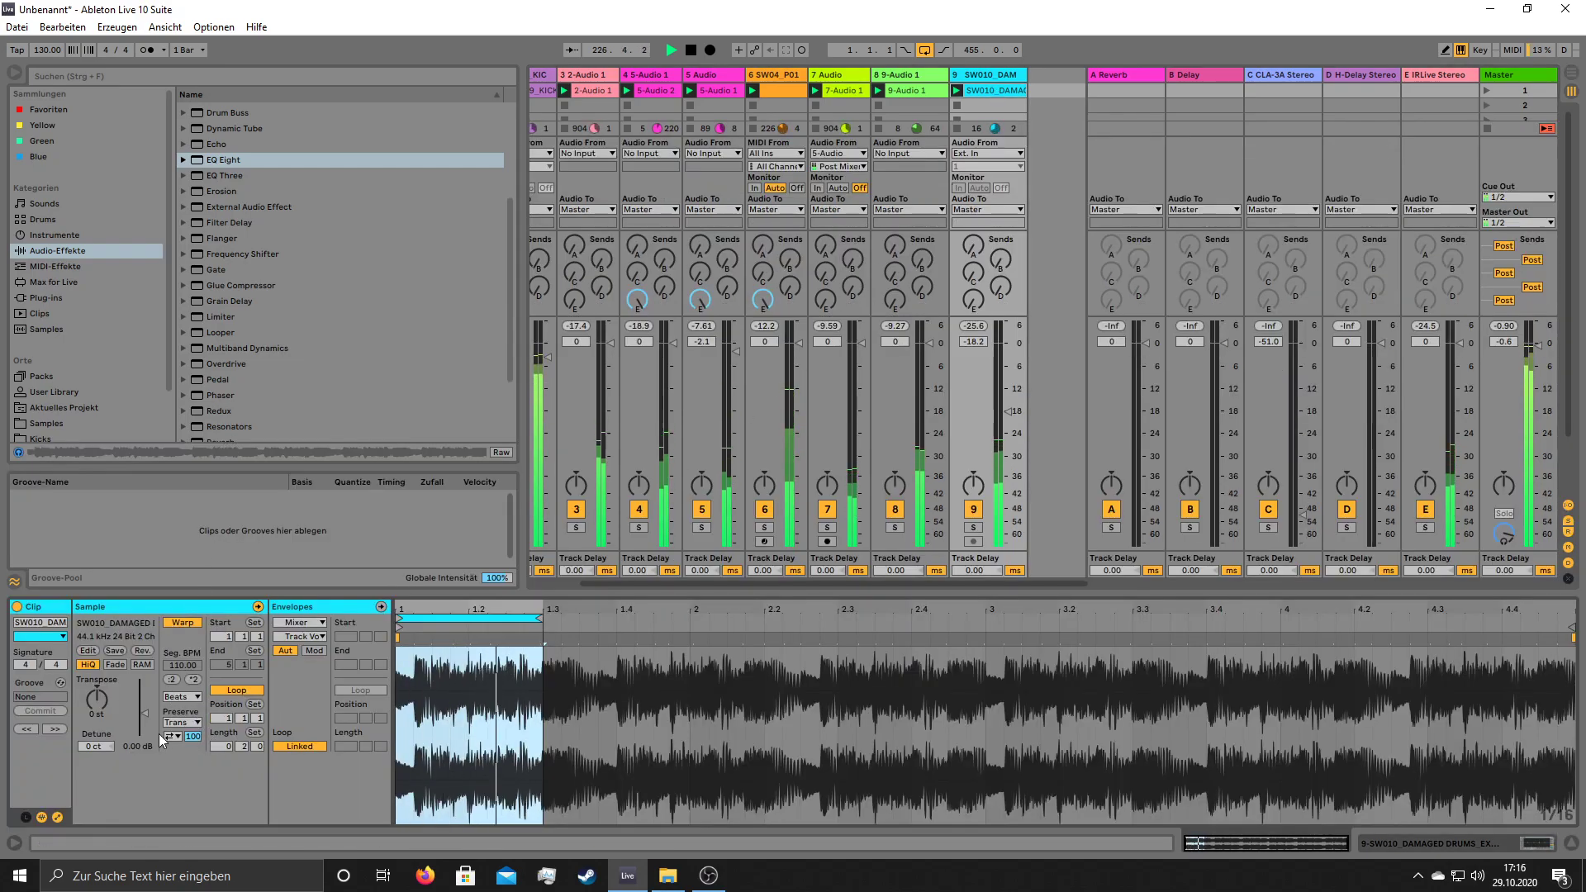
left_click(197, 722)
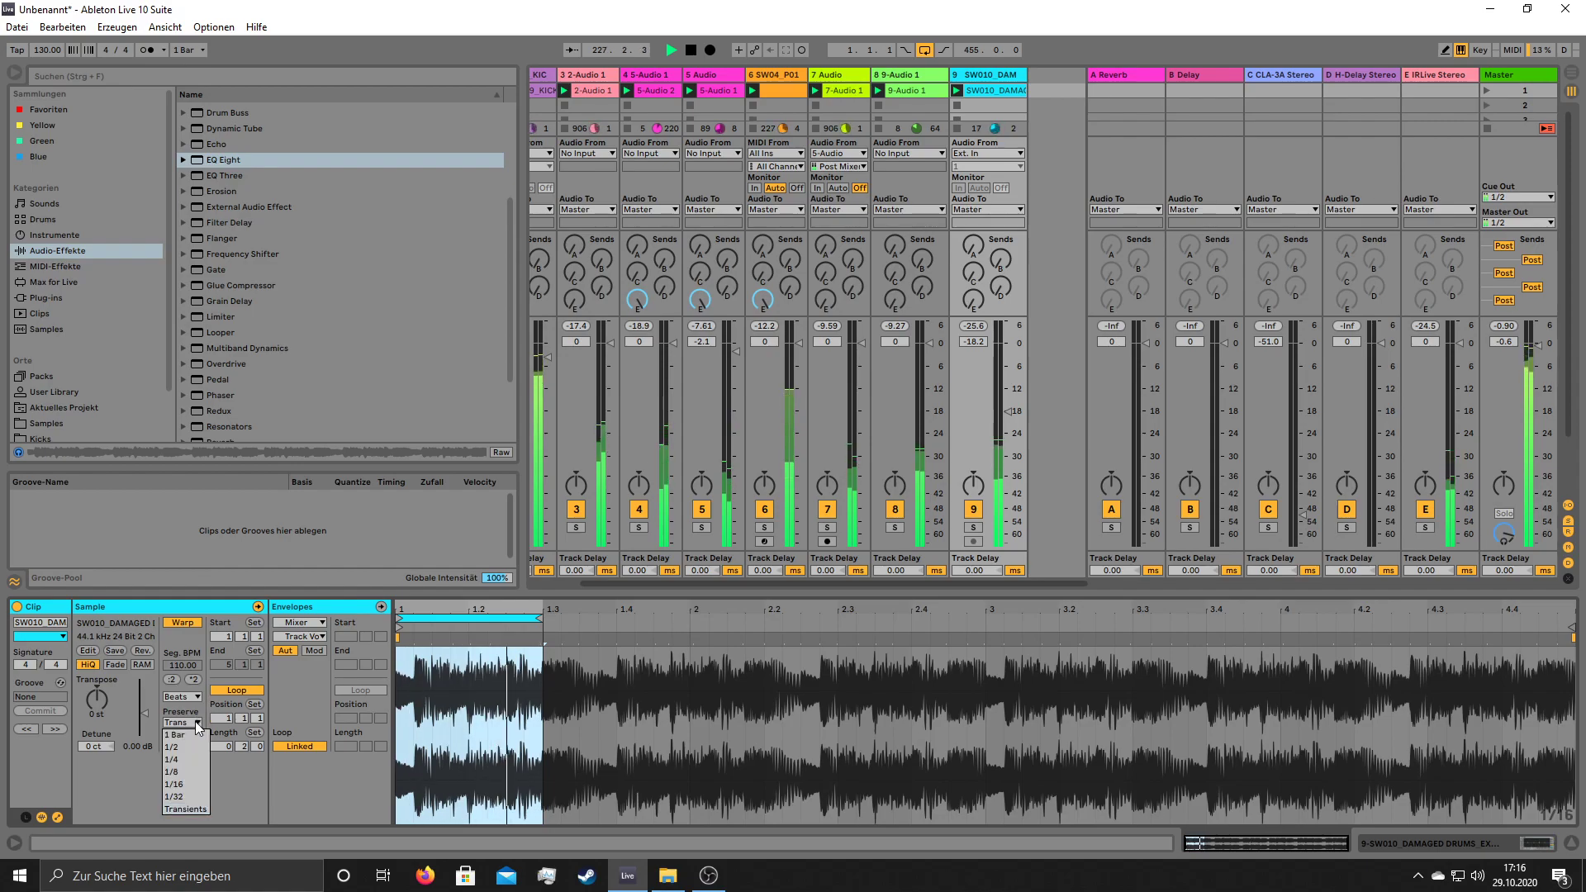
left_click(182, 783)
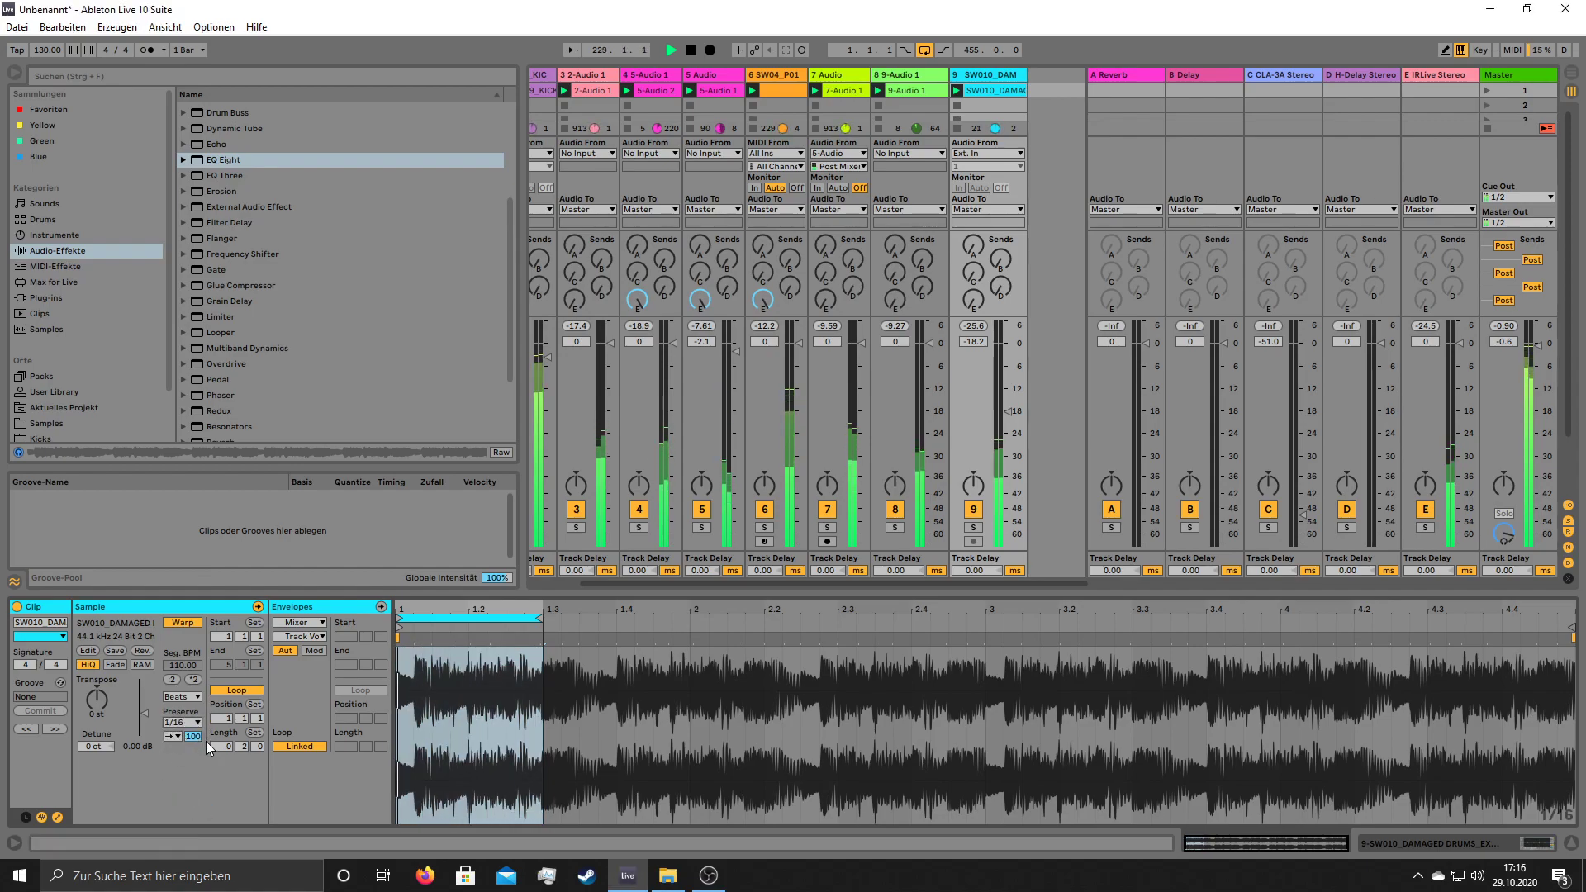
left_click_drag(194, 736, 193, 745)
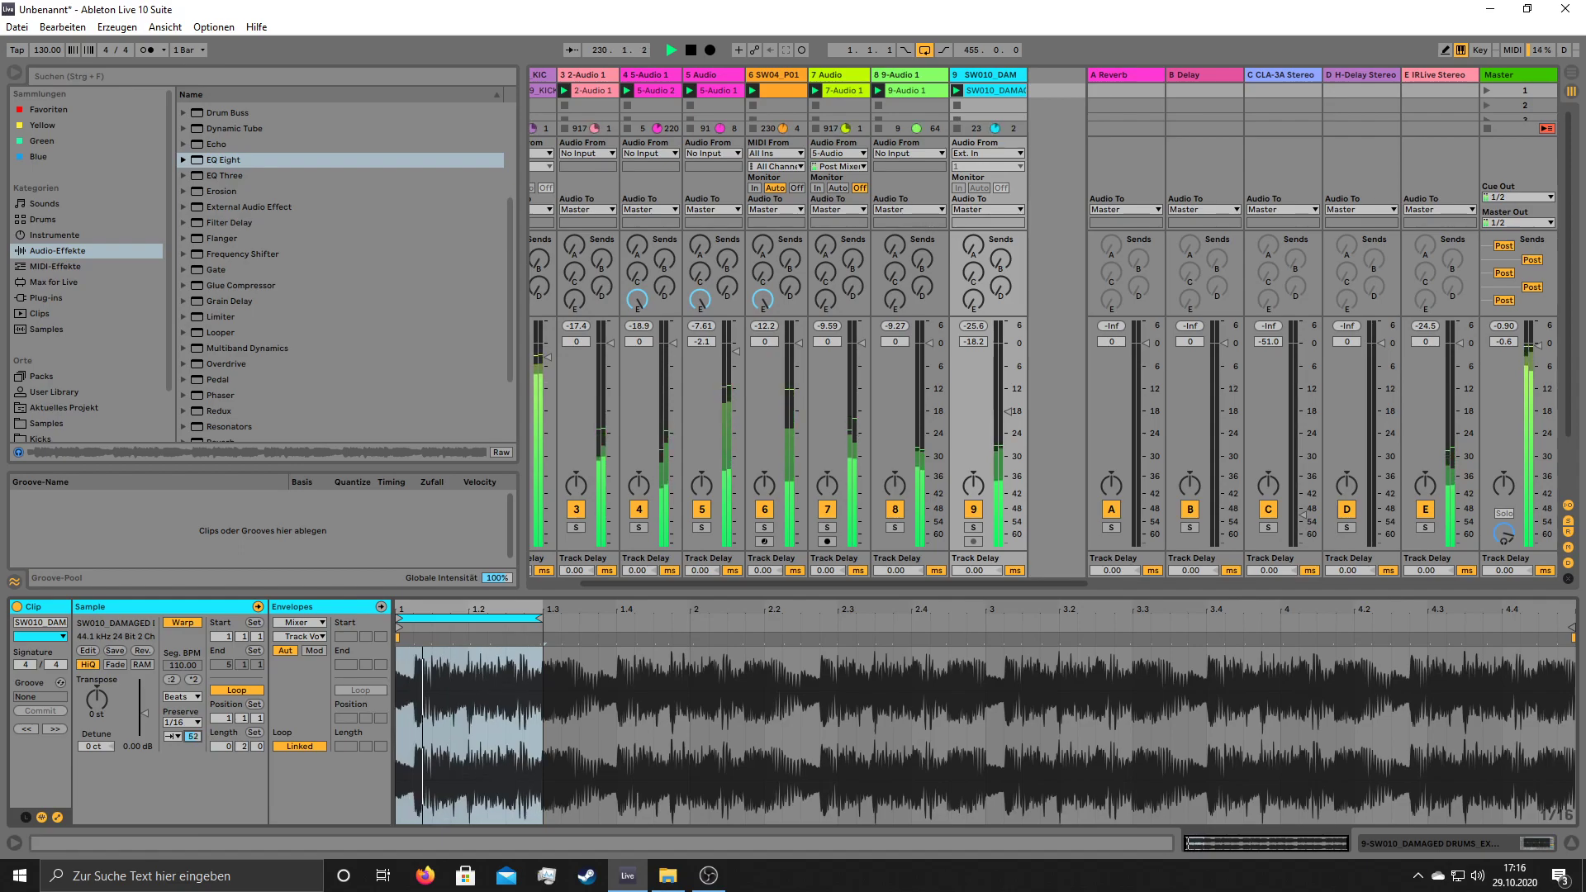
left_click_drag(1003, 423, 1007, 388)
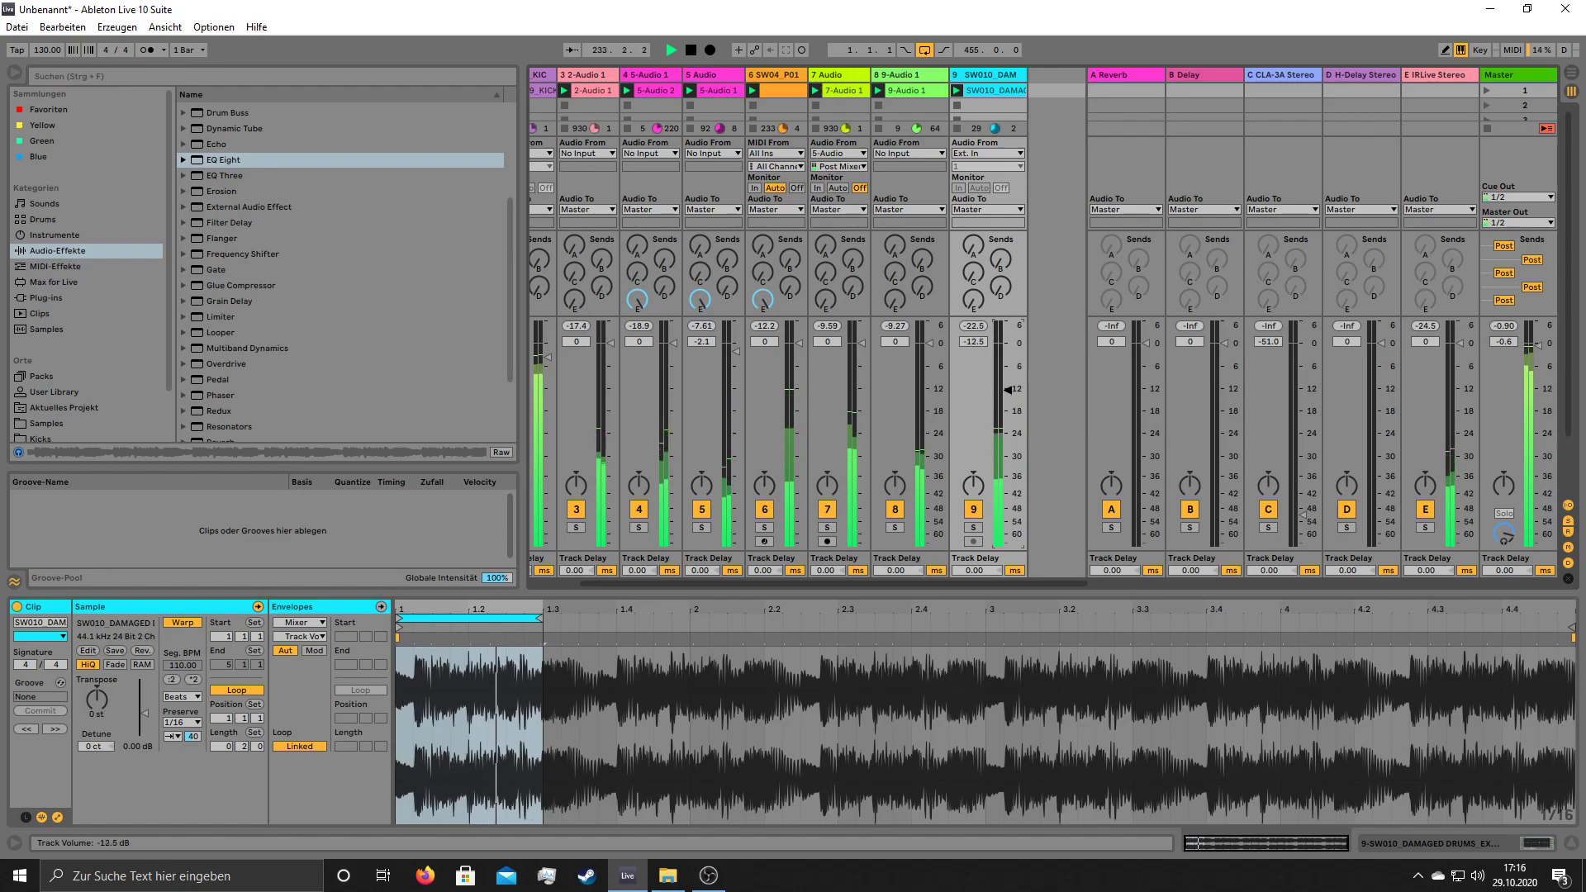
left_click_drag(193, 736, 194, 738)
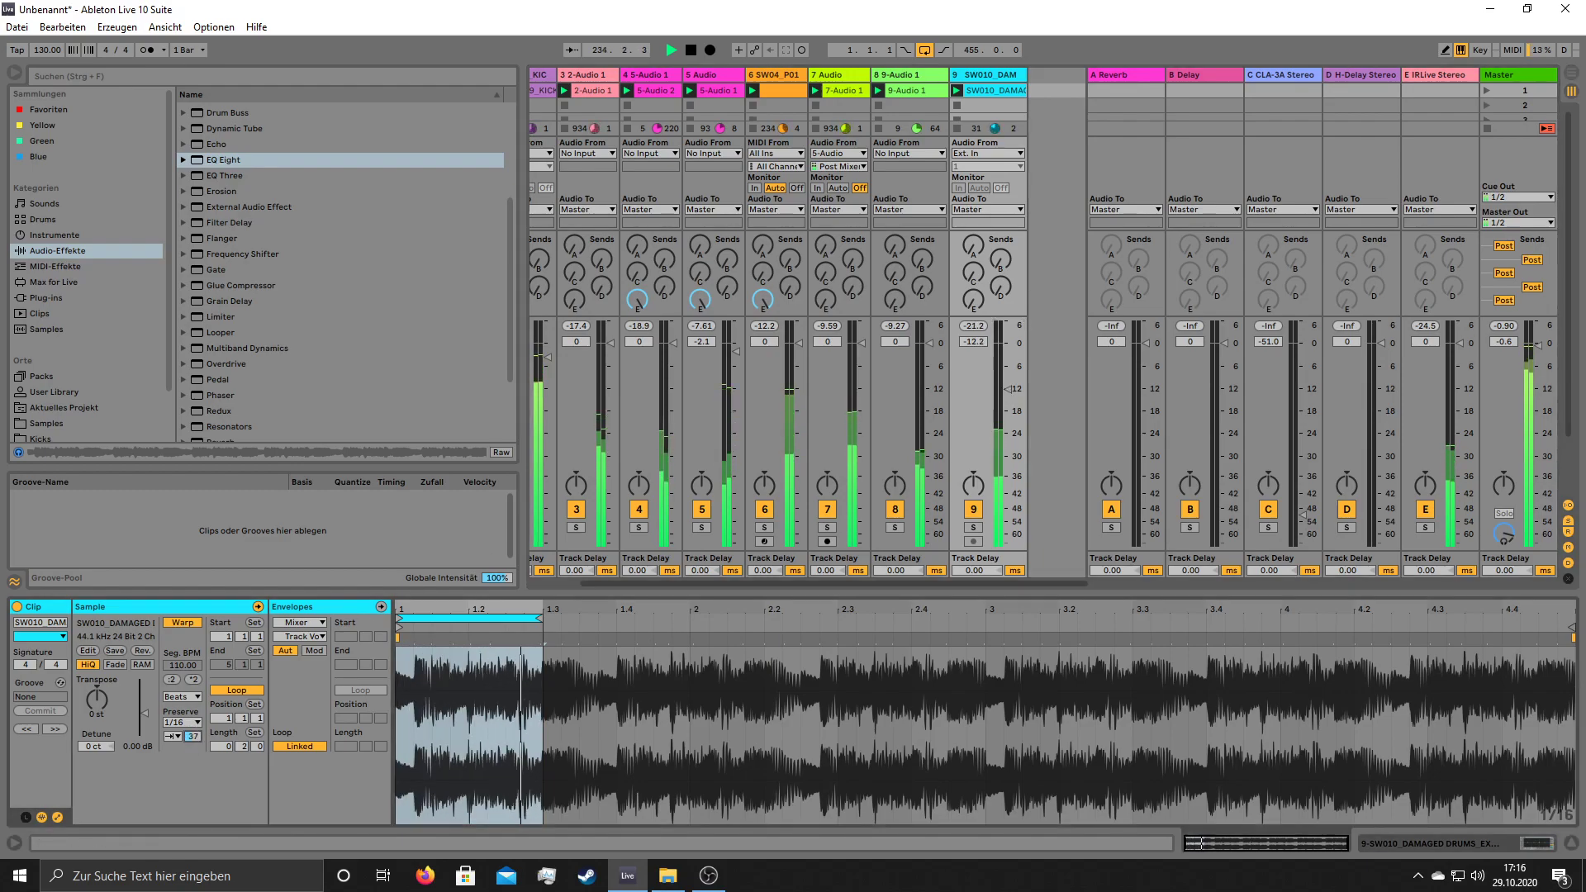
- Add the Brainworx VST3 plug-in bx_control V2 after EQ Eight on the damaged drums track
scroll(250, 227, "up", 5)
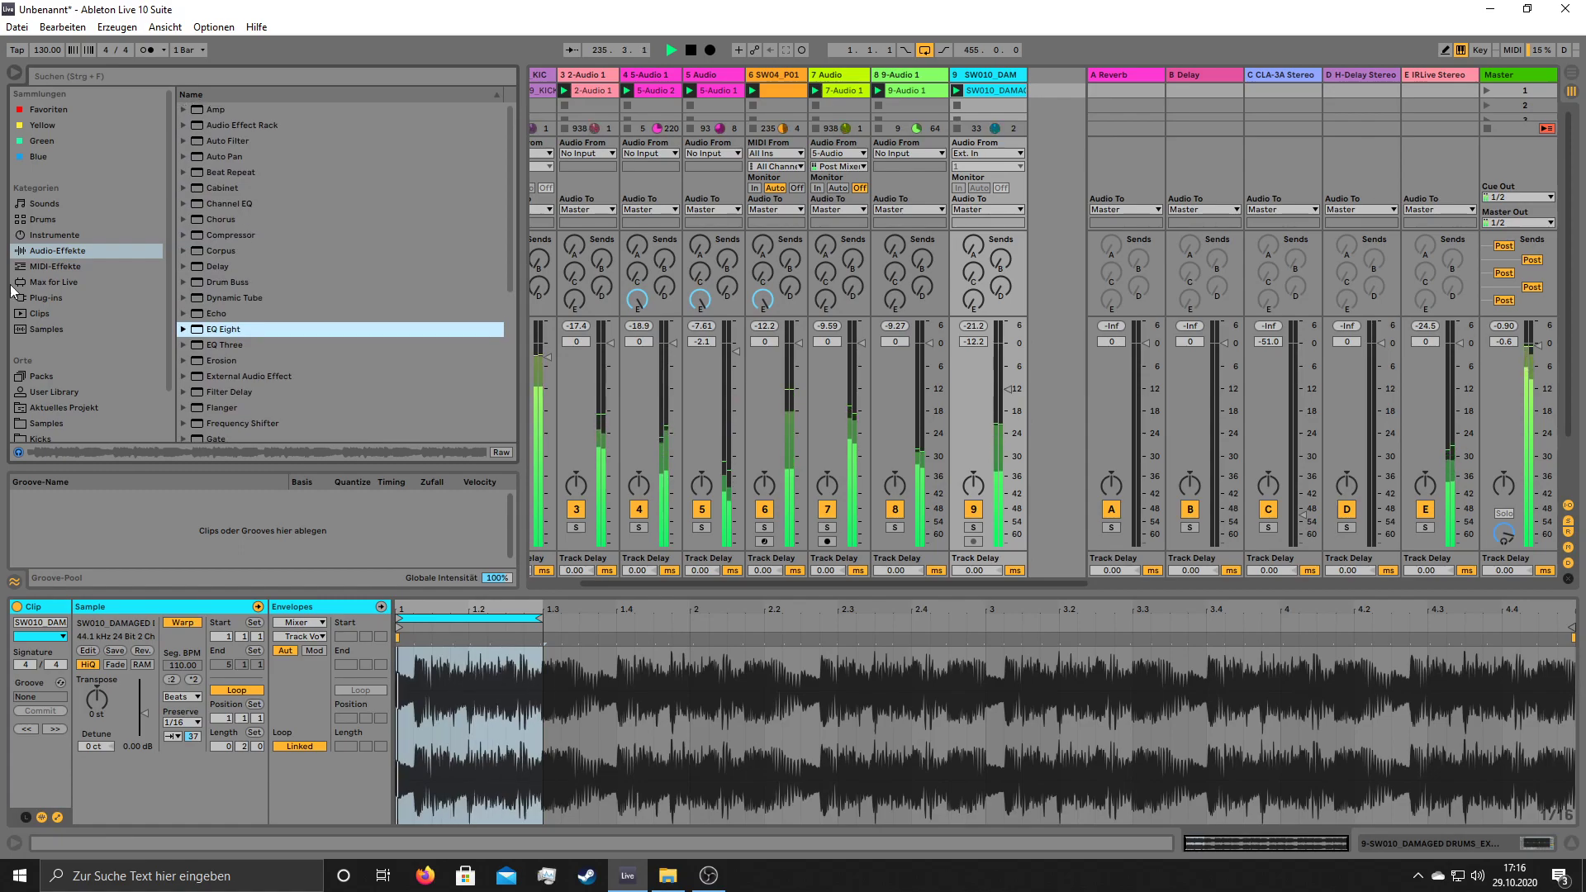
left_click(61, 297)
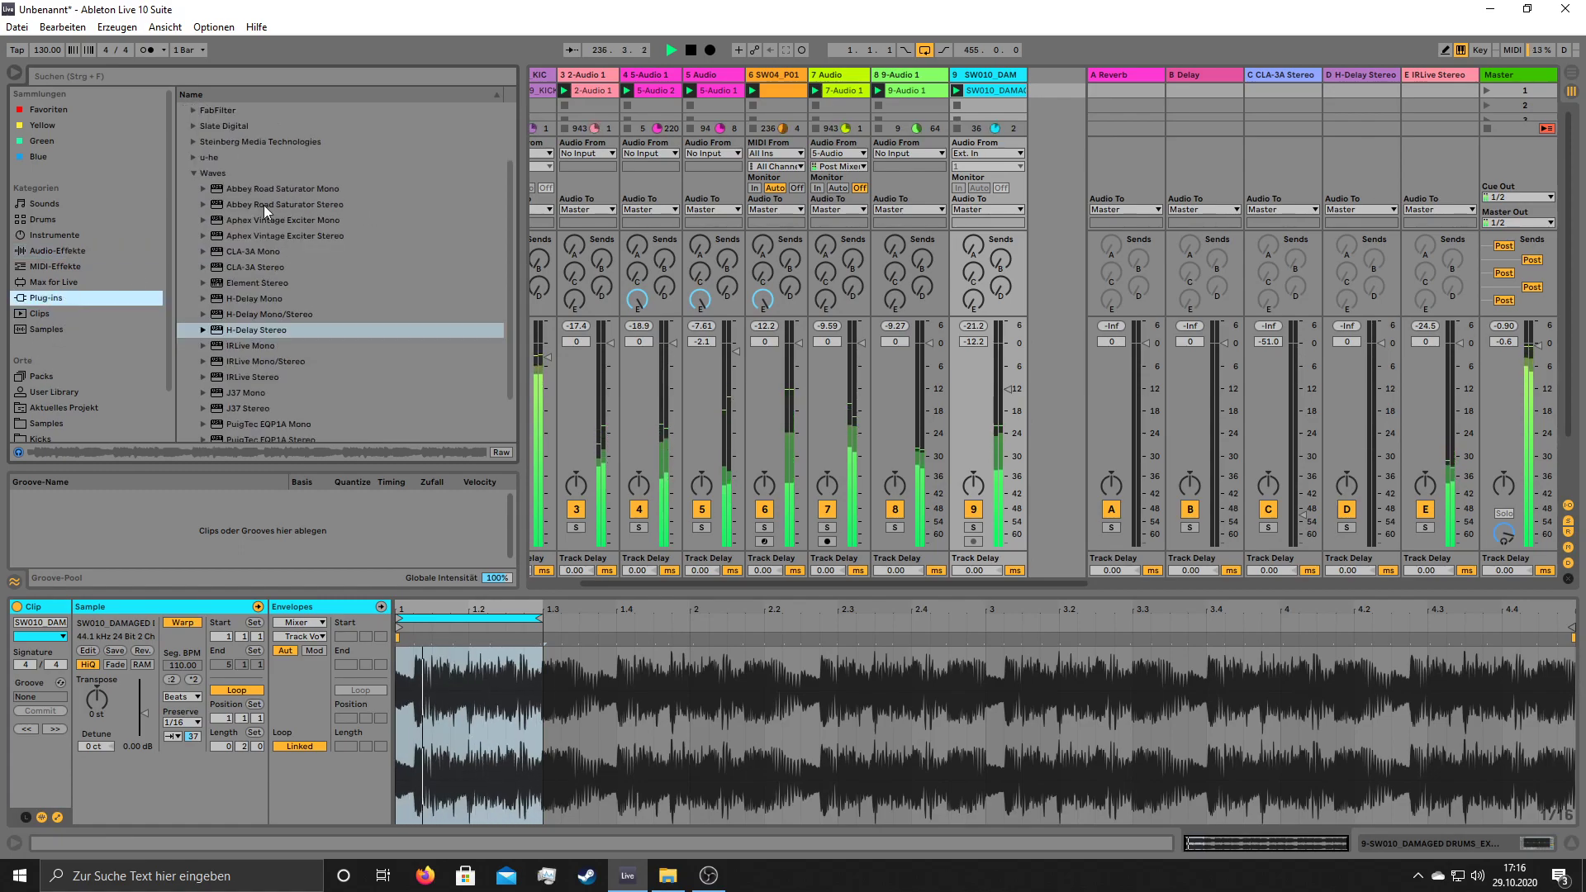
scroll(200, 133, "up", 2)
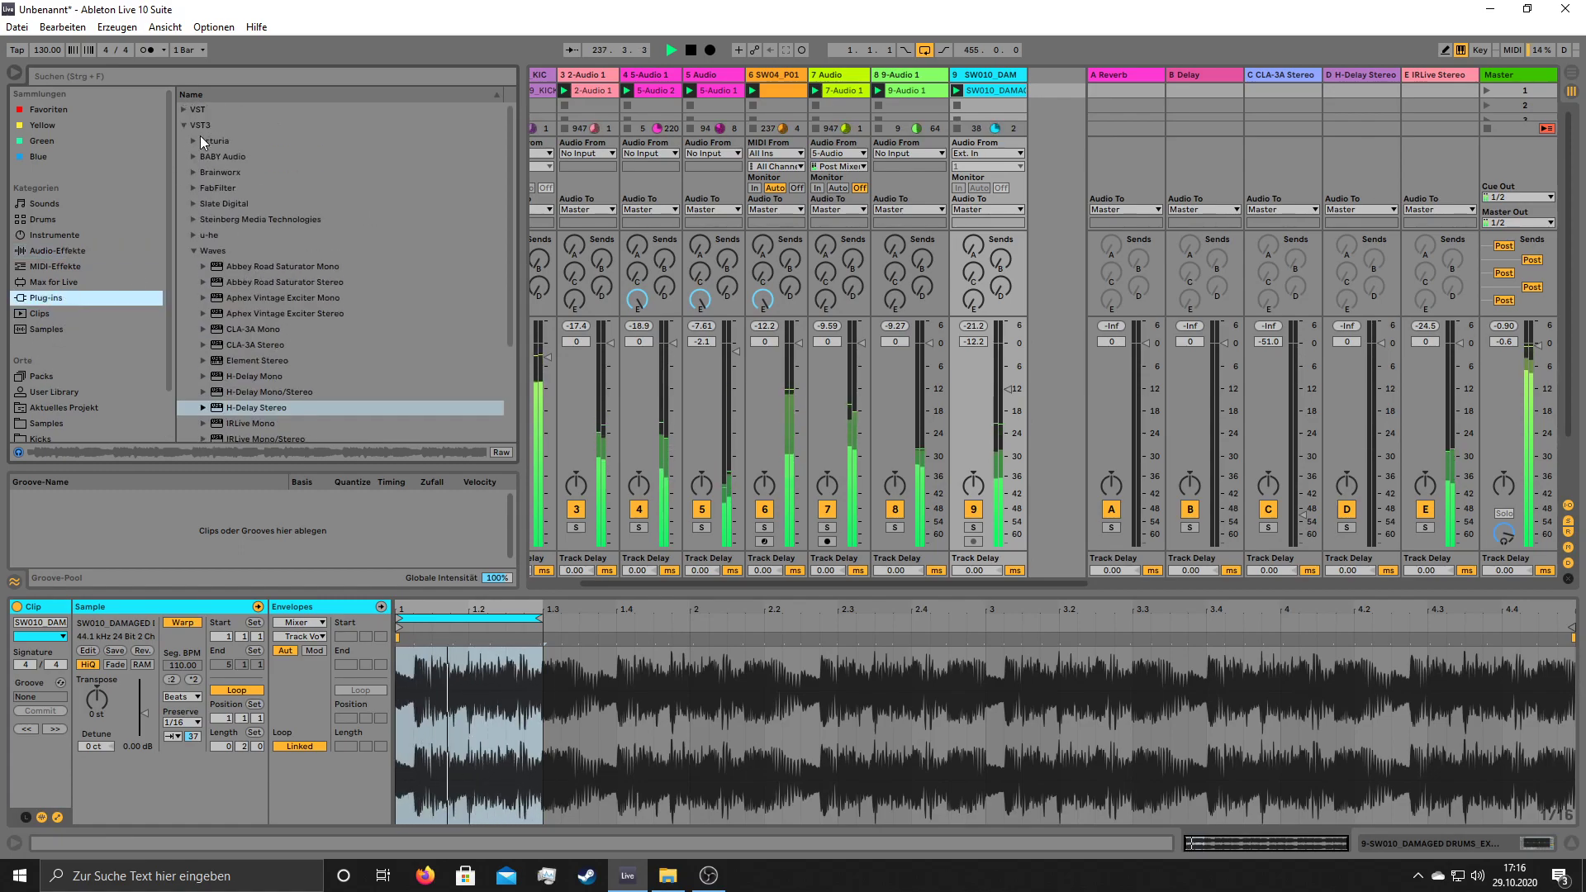
left_click(192, 157)
left_click(192, 156)
left_click(192, 173)
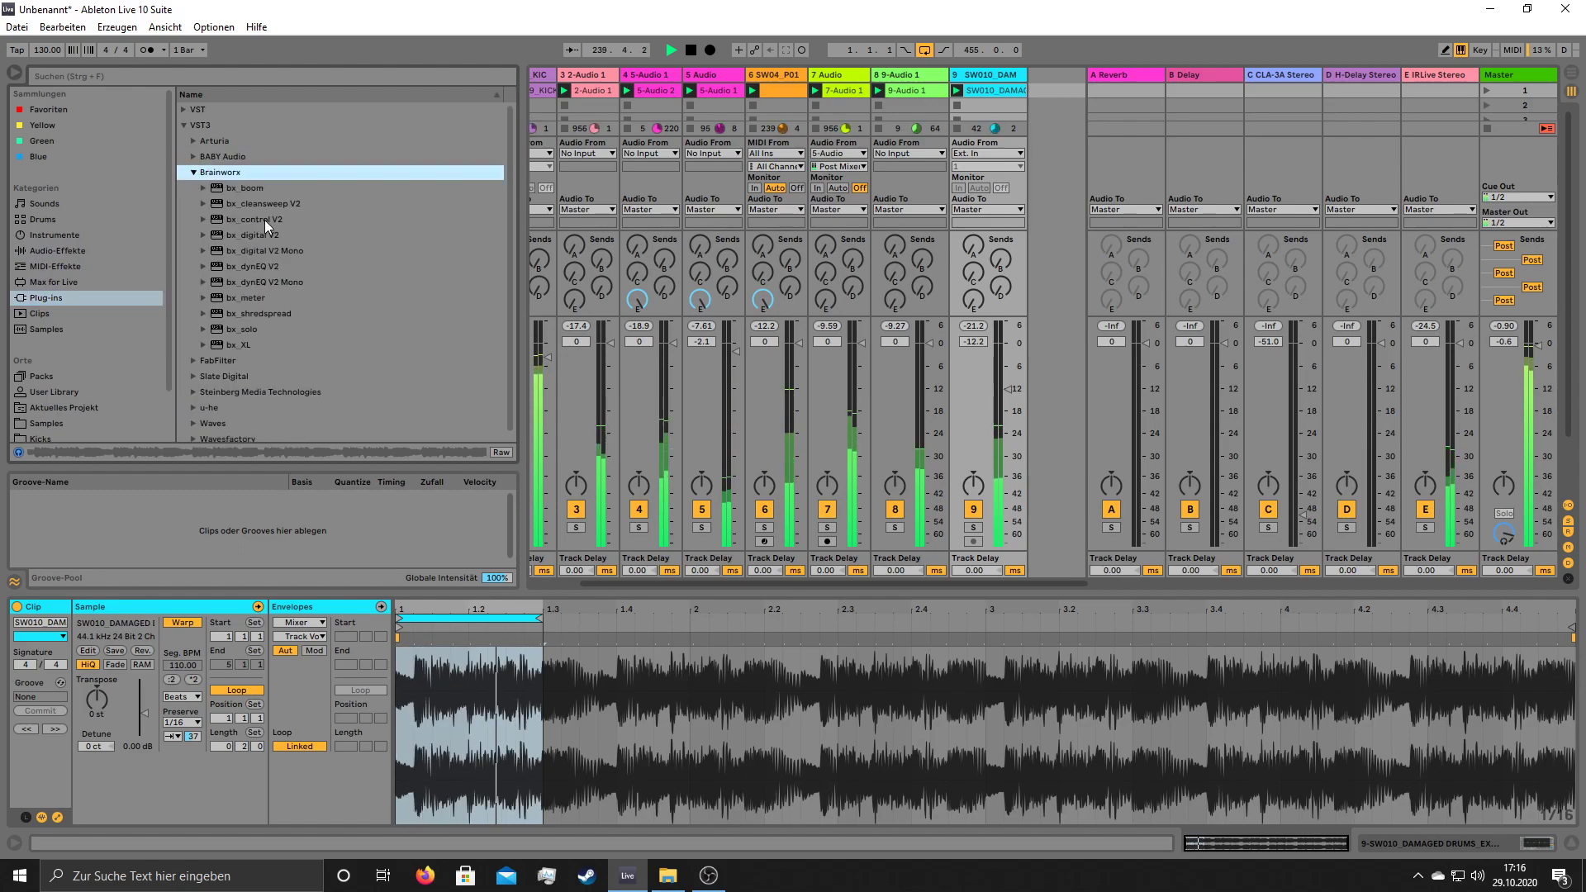
double_click(265, 220)
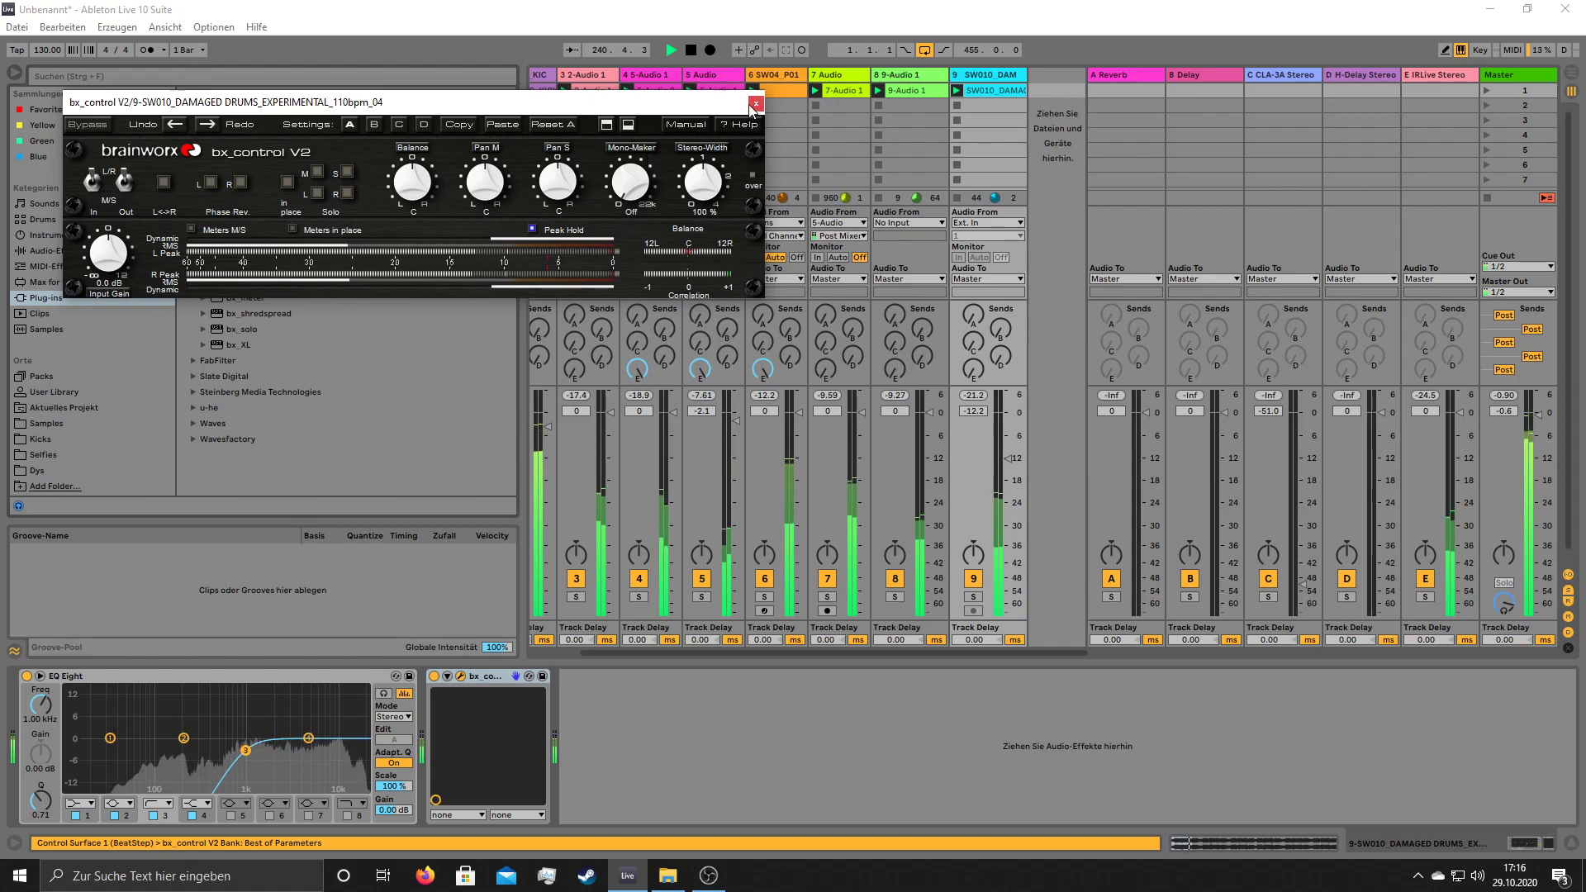
left_click(754, 104)
- Add bx_shredspread, place it ahead of bx_control V2, and set Shred to 84 % and Spread to 200 %
double_click(238, 314)
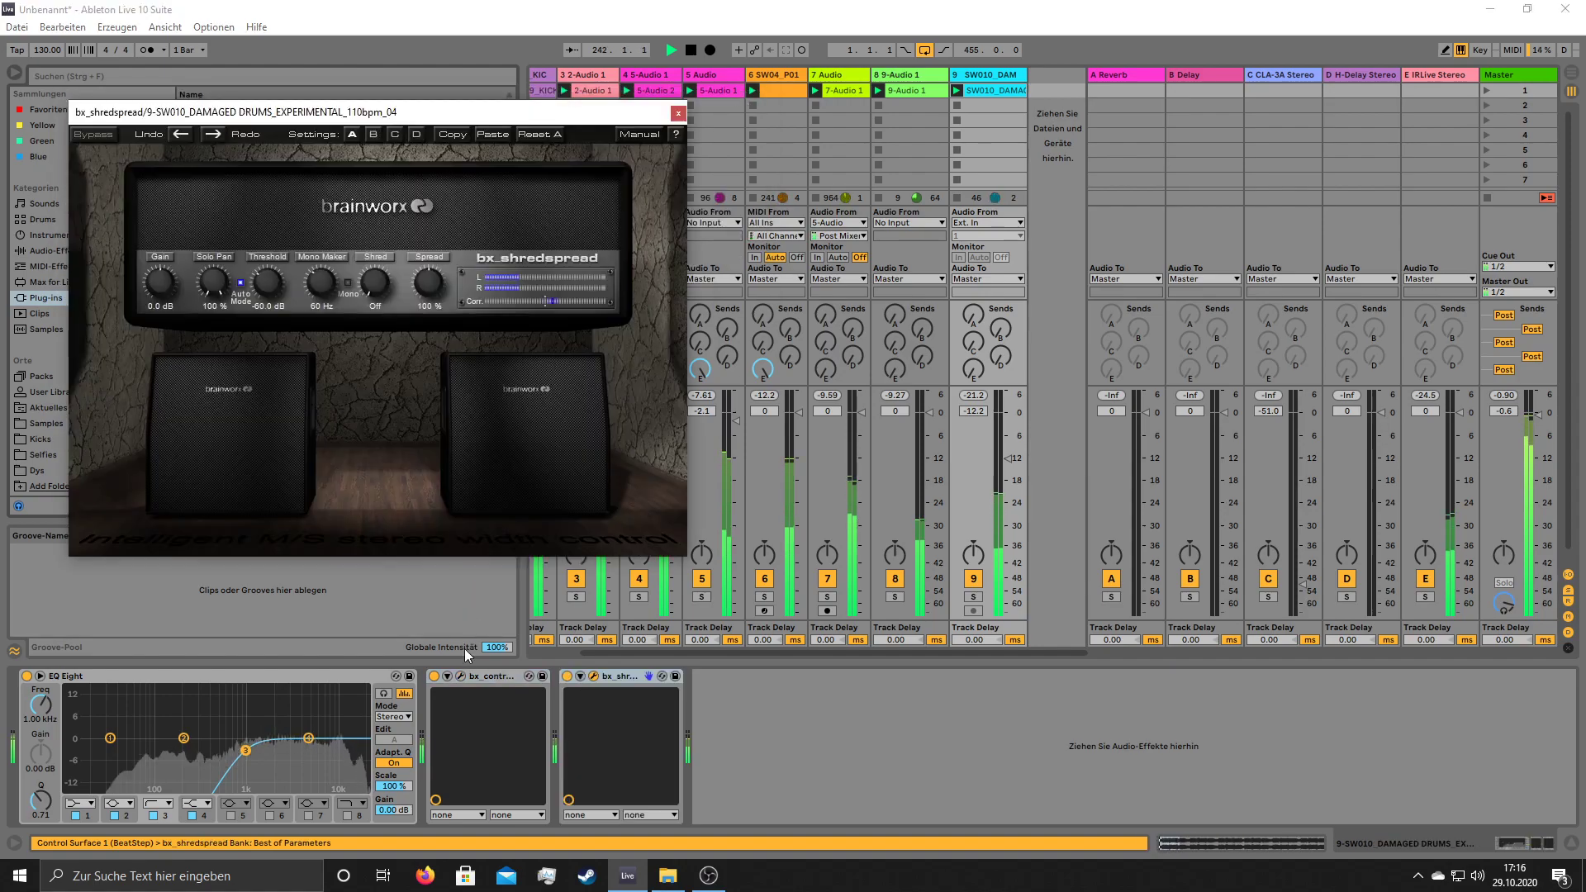
left_click_drag(488, 677, 660, 684)
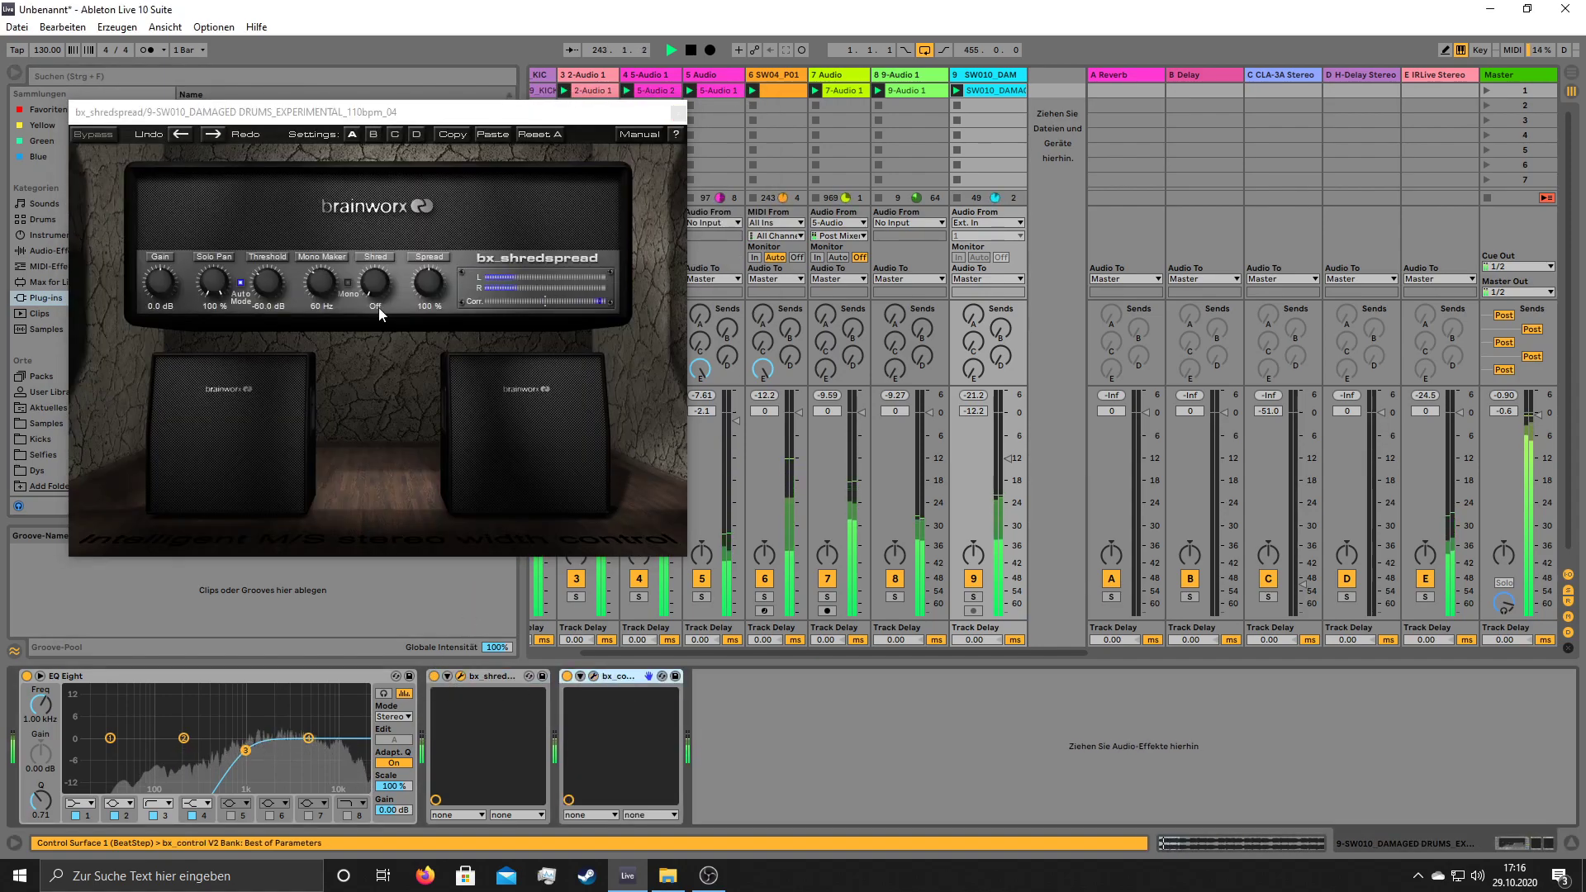
left_click_drag(380, 286, 404, 182)
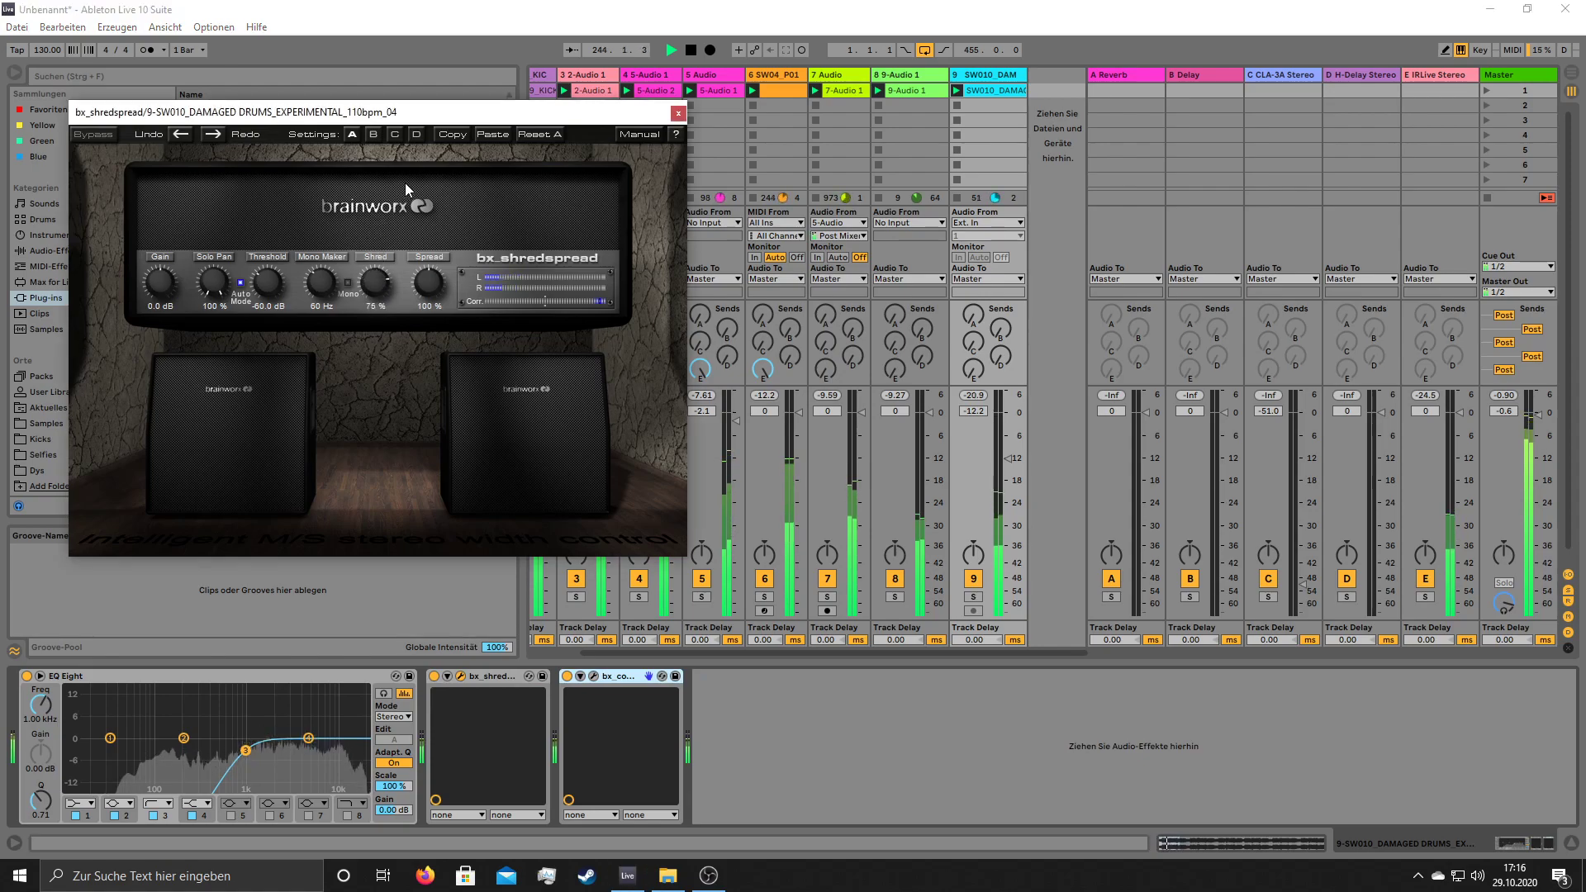
left_click_drag(427, 281, 456, 183)
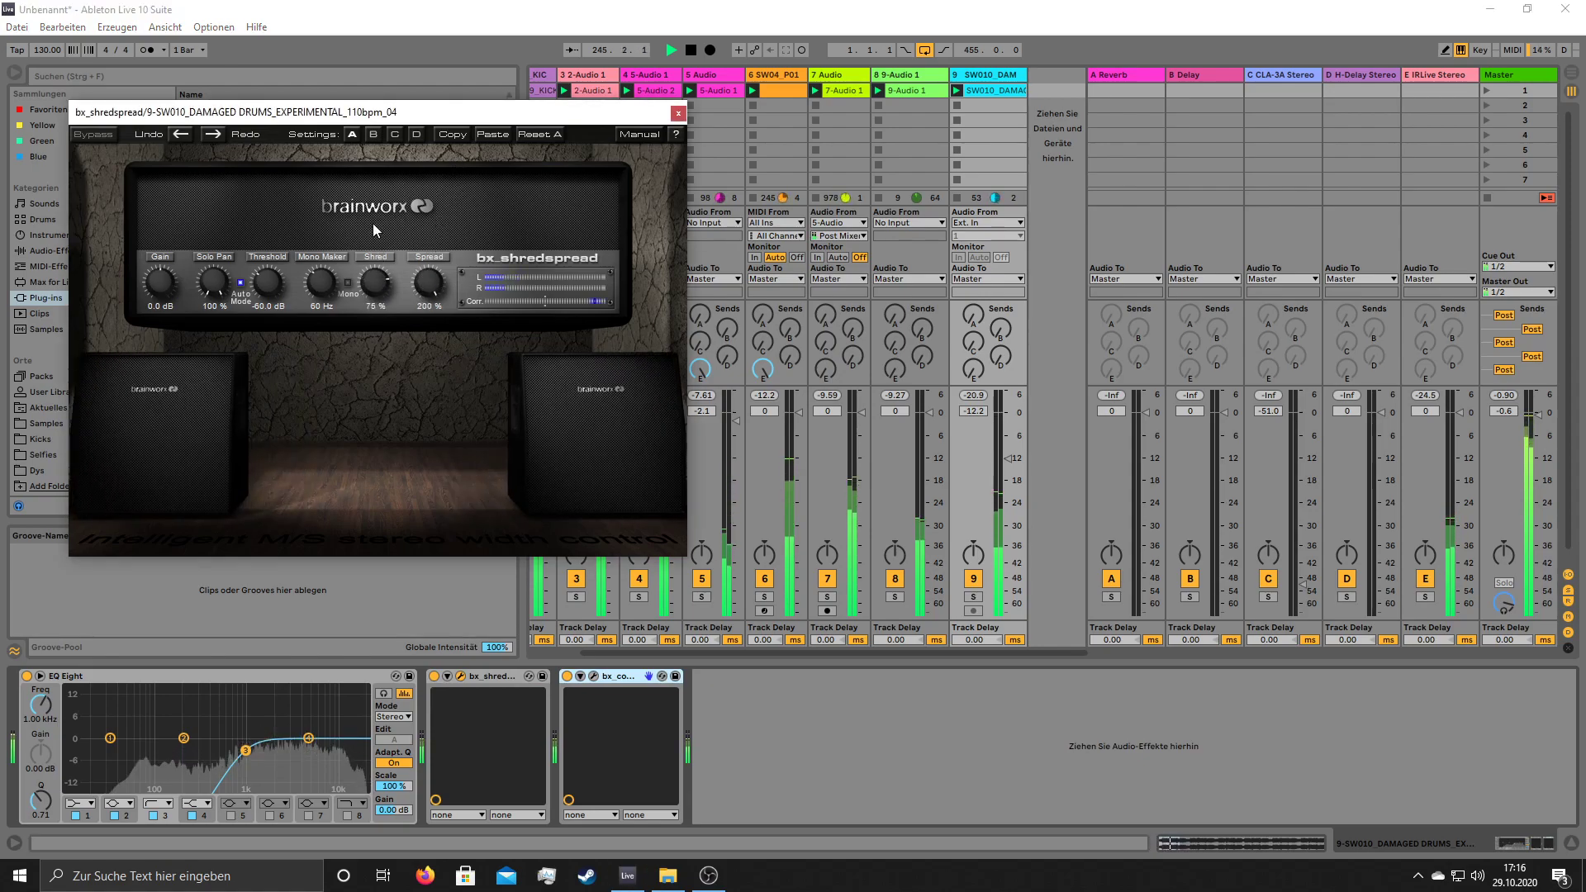
left_click_drag(383, 275, 385, 268)
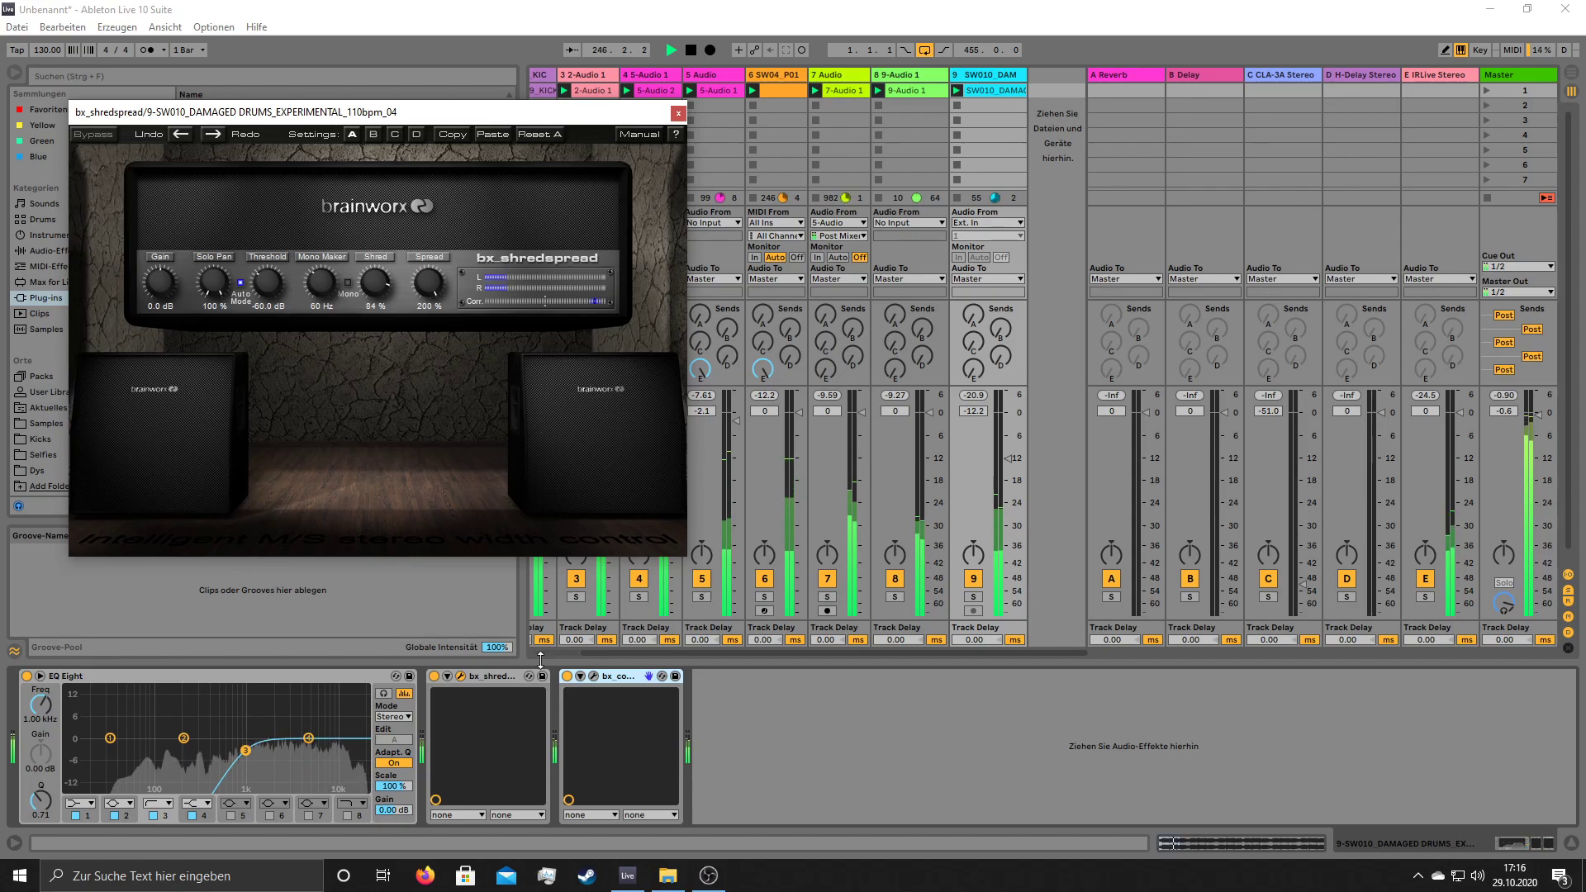
- Set bx_control V2's Stereo-Width to 372 %, close the plug-in windows, and raise the damaged drums track volume to -11.8 dB
left_click(592, 676)
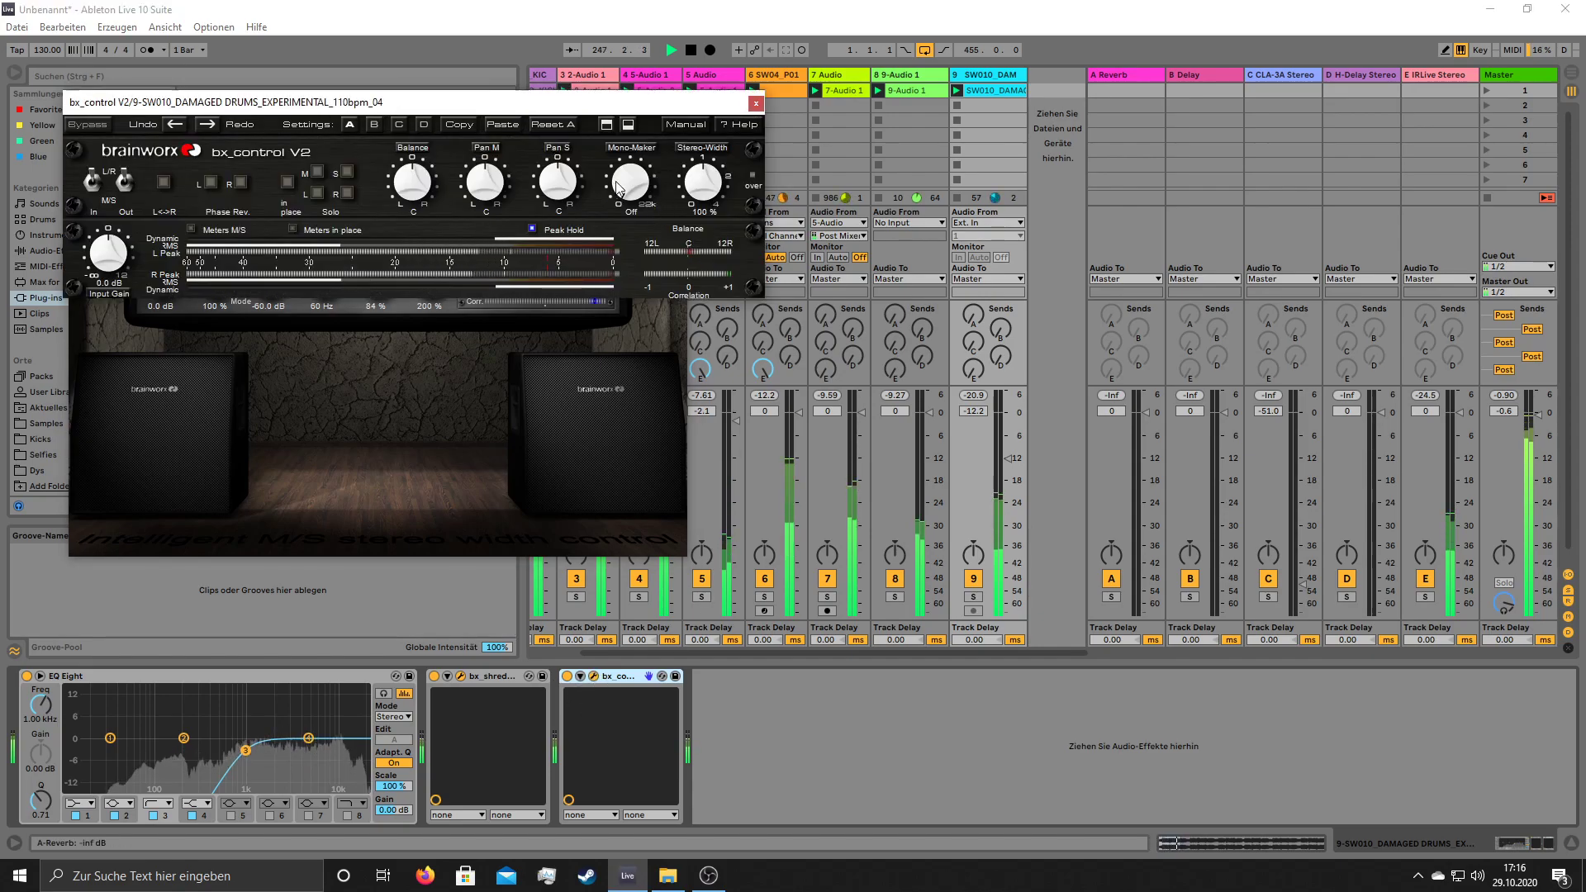
left_click_drag(705, 142, 707, 108)
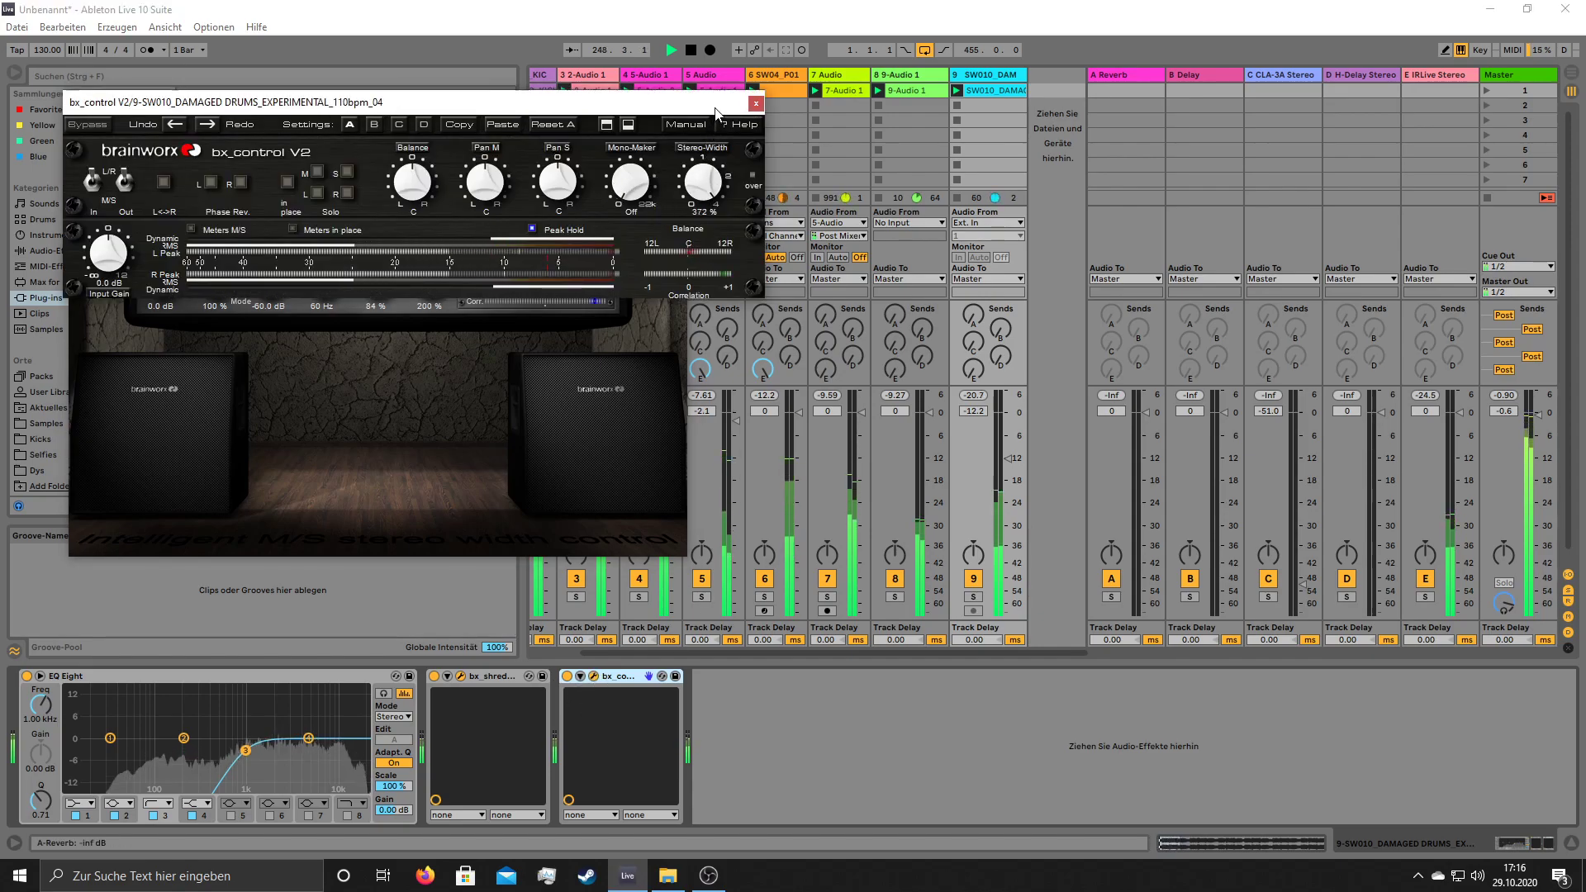
left_click(755, 102)
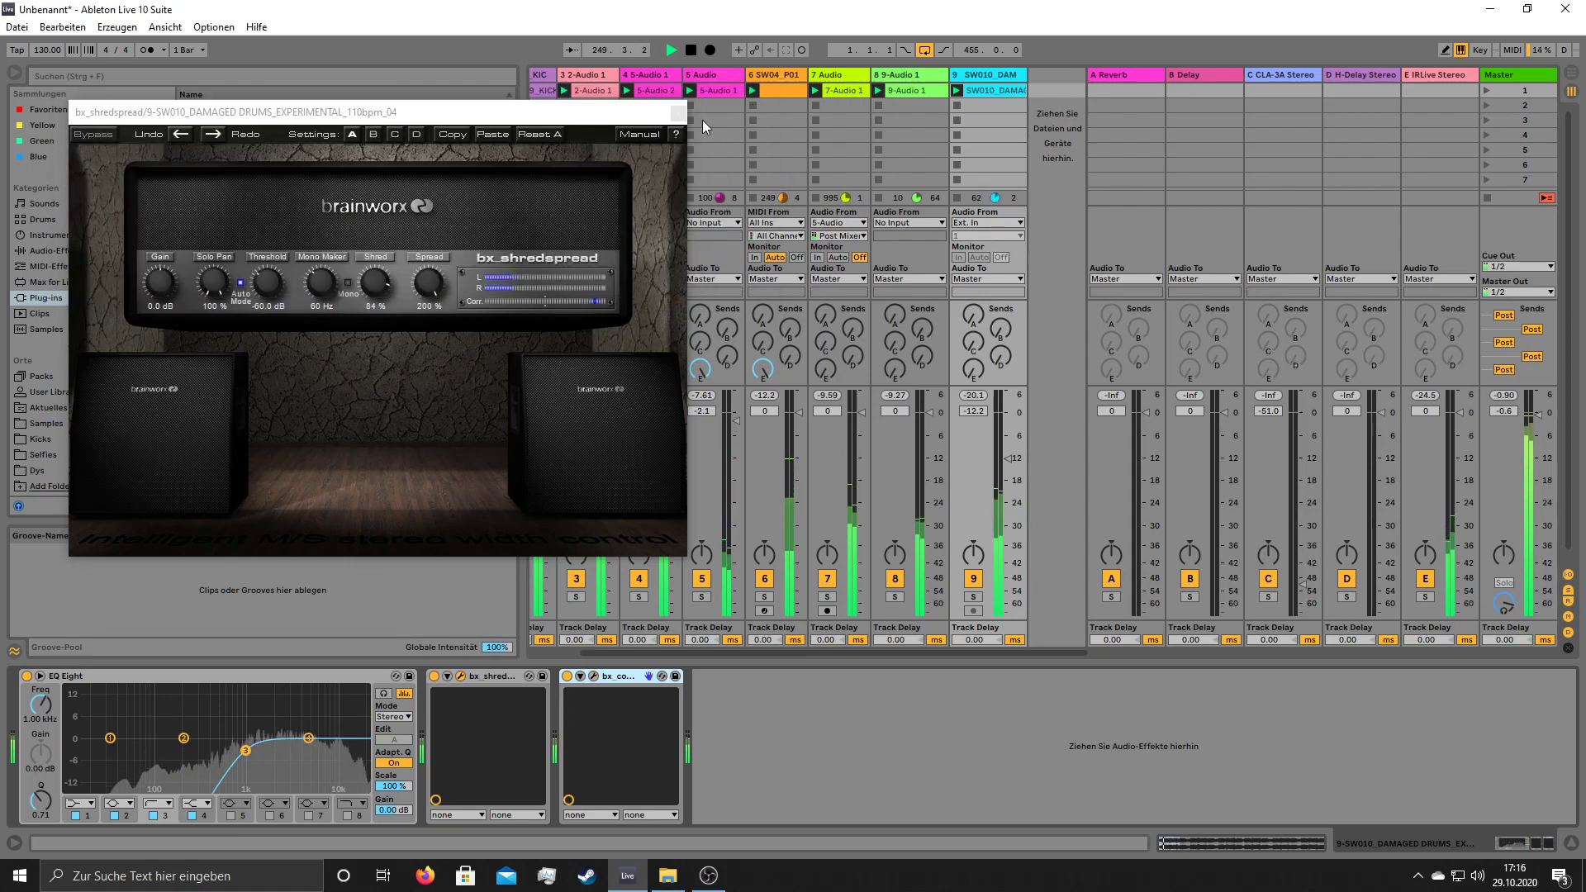
left_click(679, 102)
left_click_drag(1006, 457, 1007, 456)
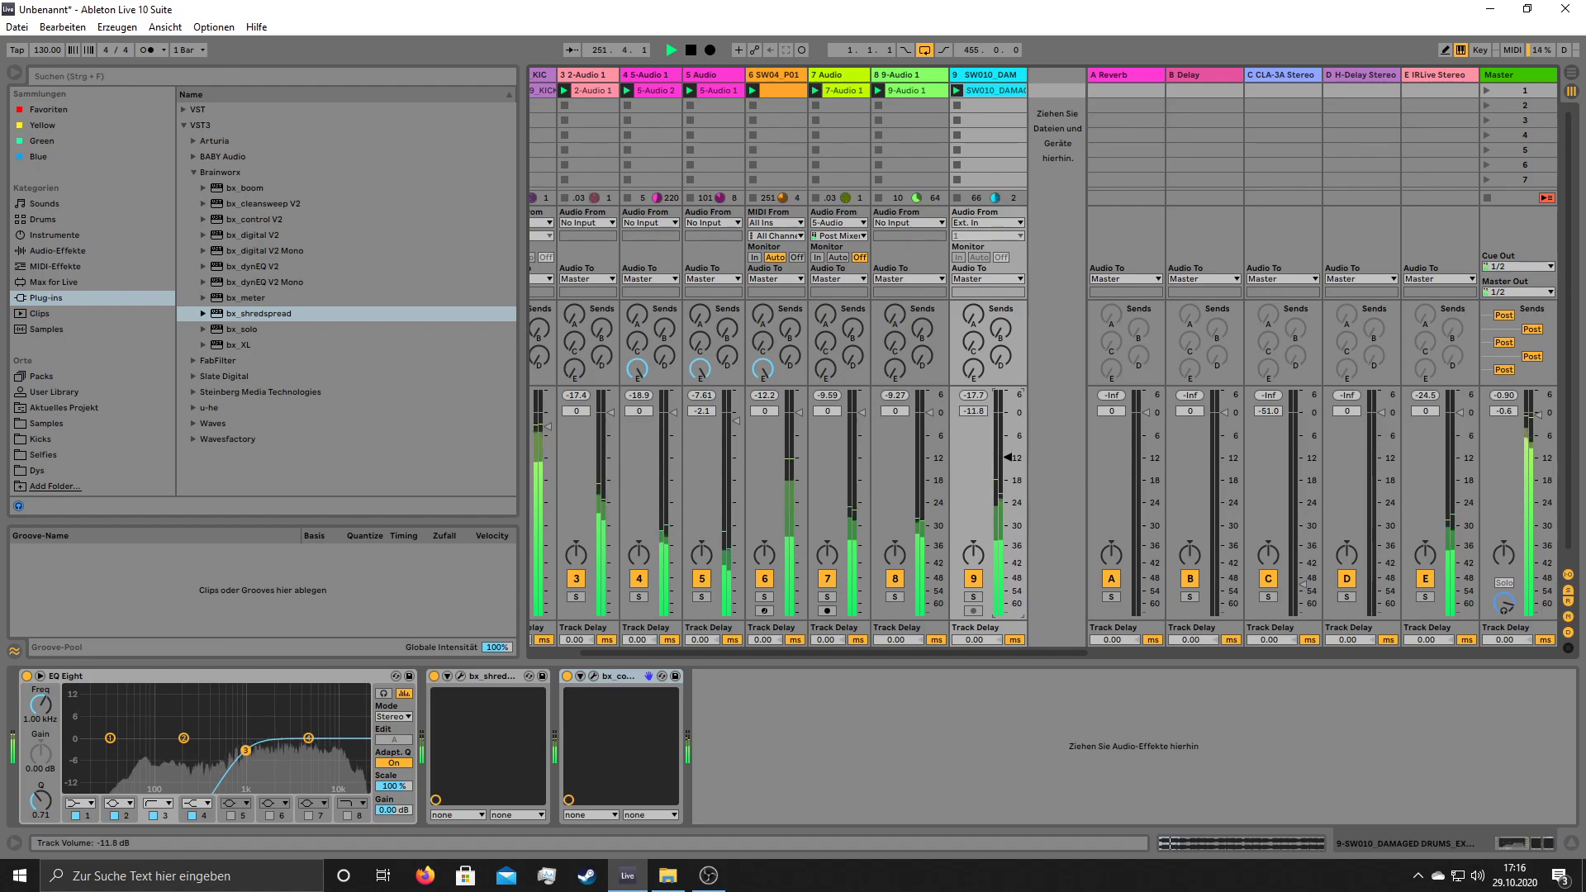
- In EQ Eight, raise the band 3 low-cut frequency, enable band 5, and set band 4 to 7.74 kHz with 8.06 dB gain
left_click_drag(245, 751, 323, 722)
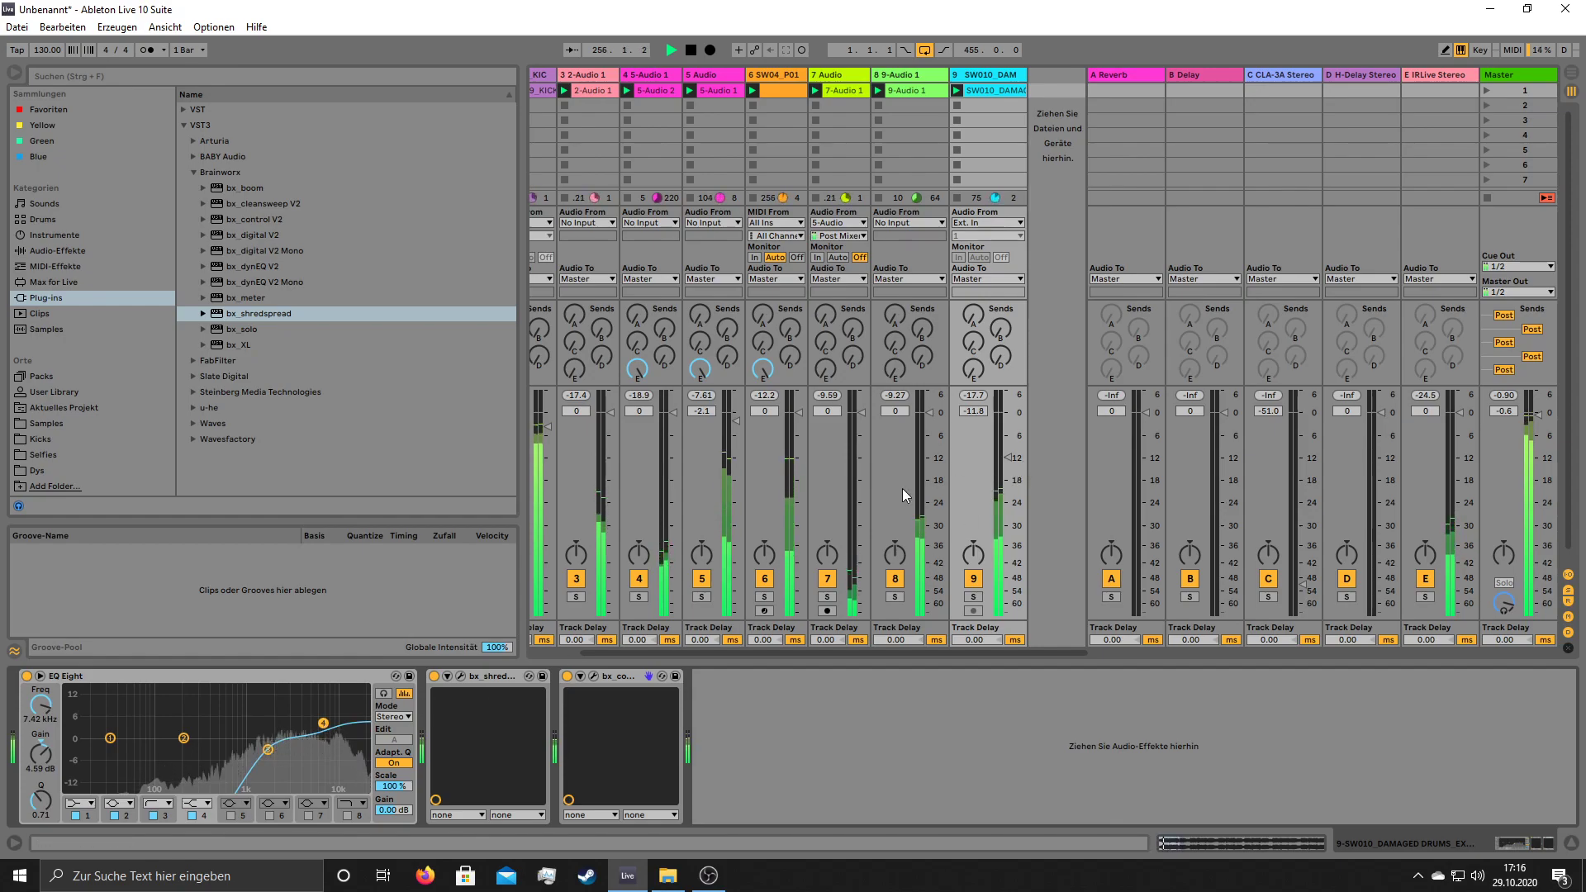
left_click(233, 814)
left_click_drag(323, 723, 325, 711)
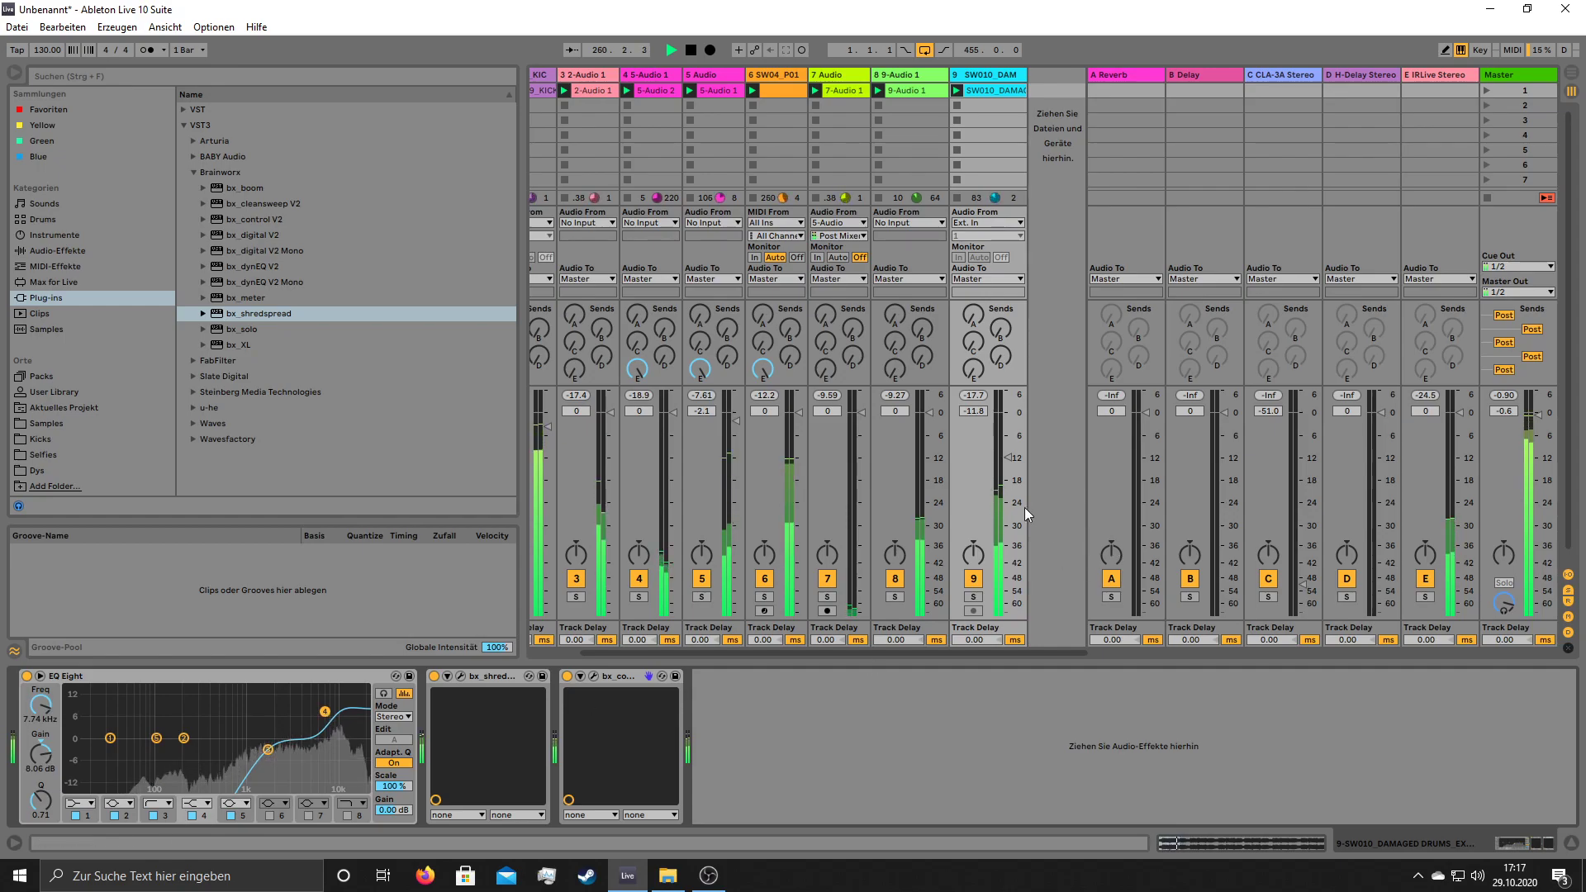
- Lower the volume of track 9, the damaged drums track, to -12.5 dB and readjust its clip's Beats transient envelope
left_click_drag(1008, 457, 1009, 459)
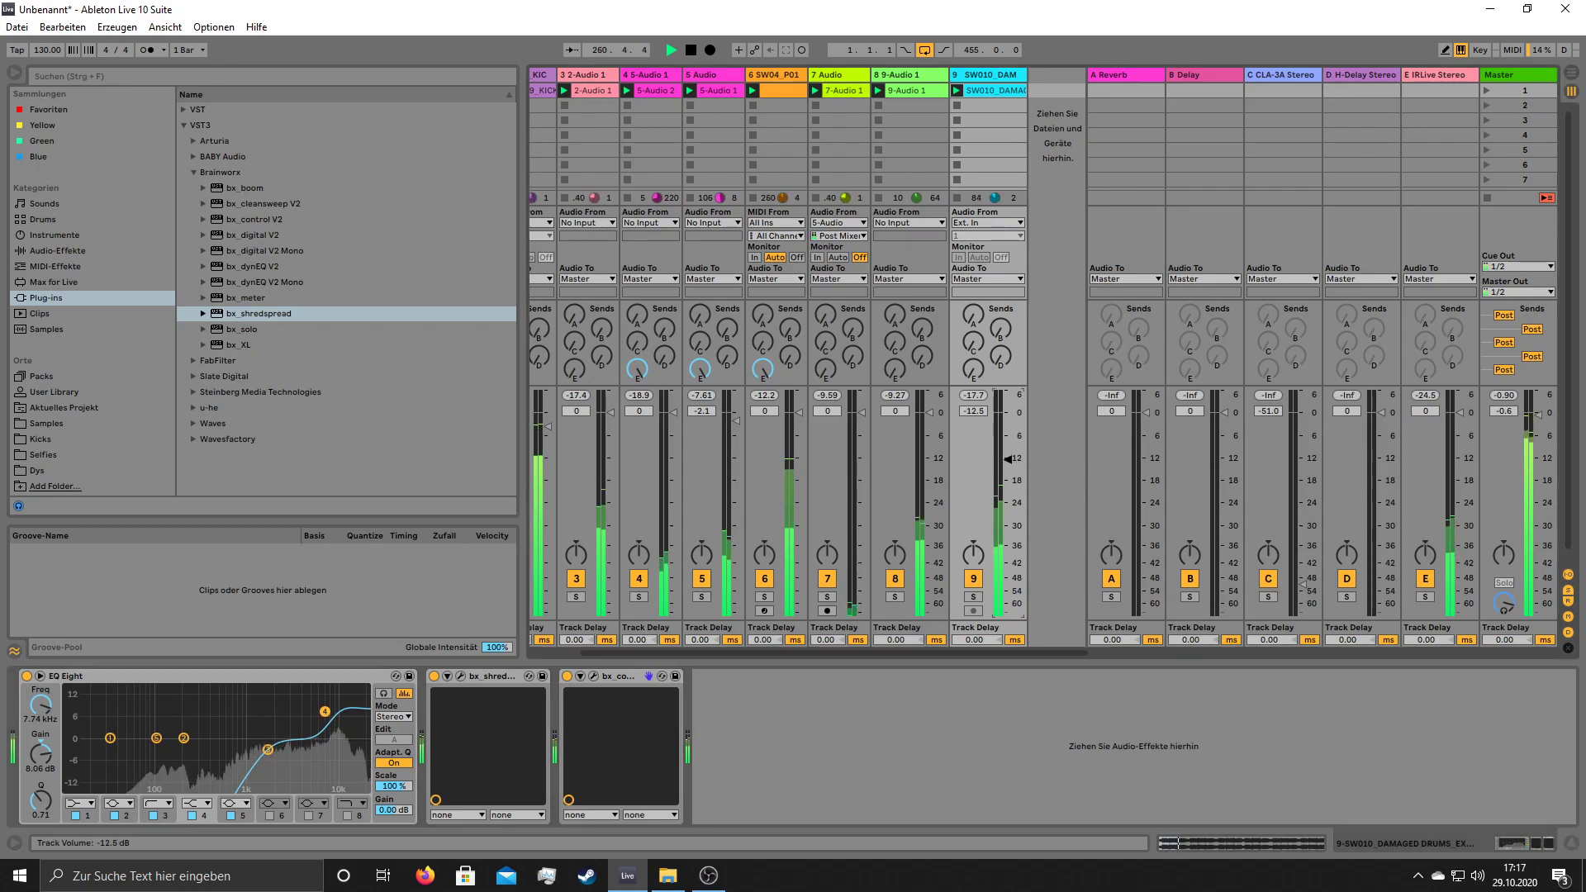
left_click(1009, 88)
left_click_drag(198, 736, 198, 753)
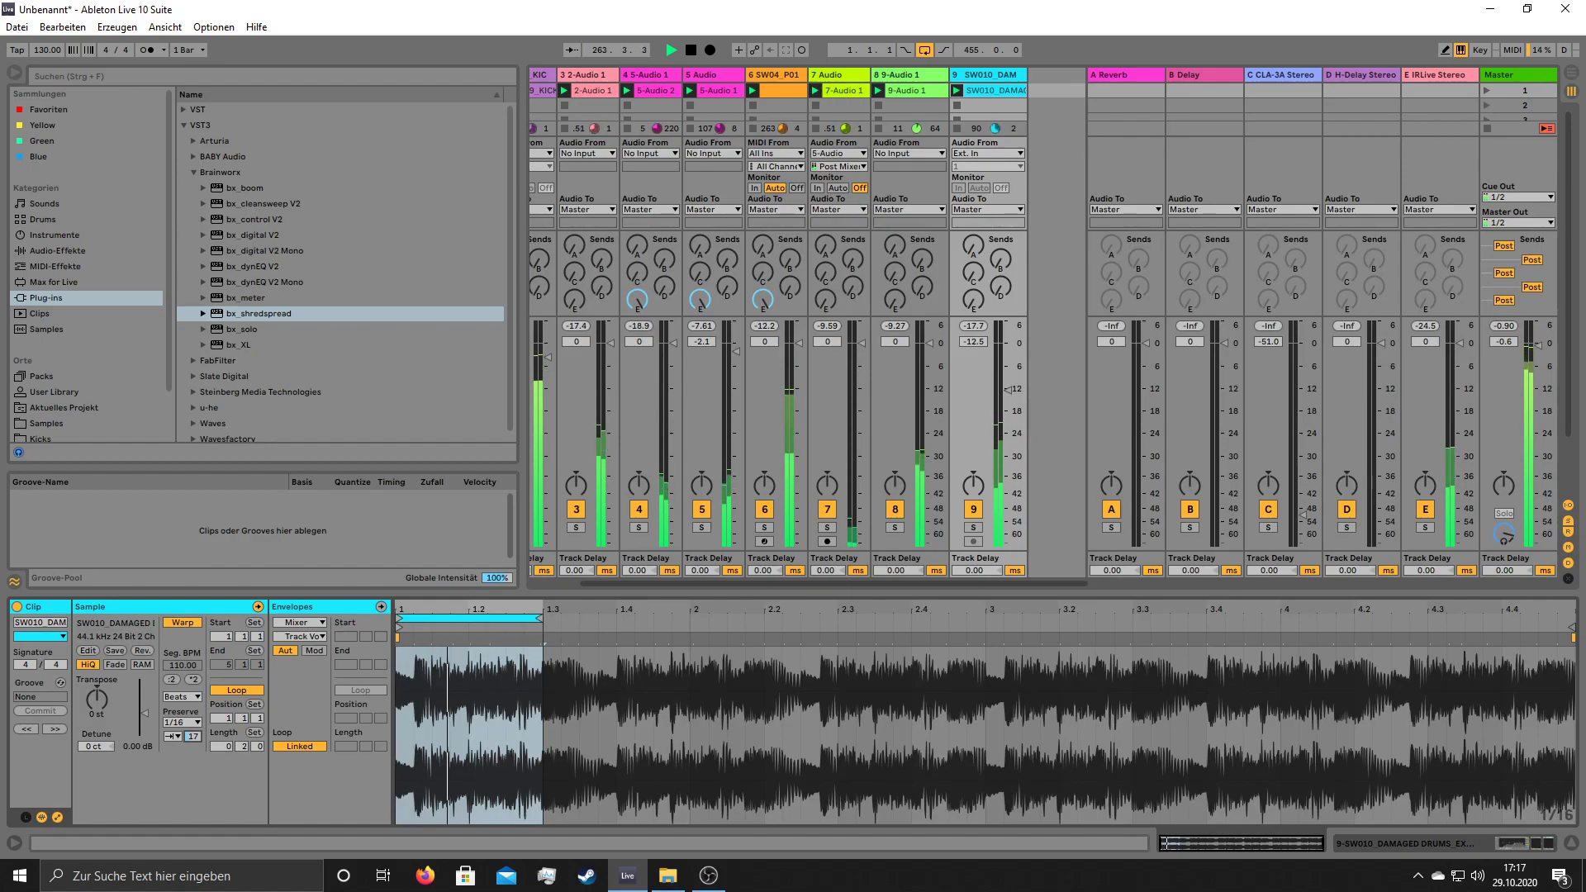
left_click_drag(198, 752, 198, 748)
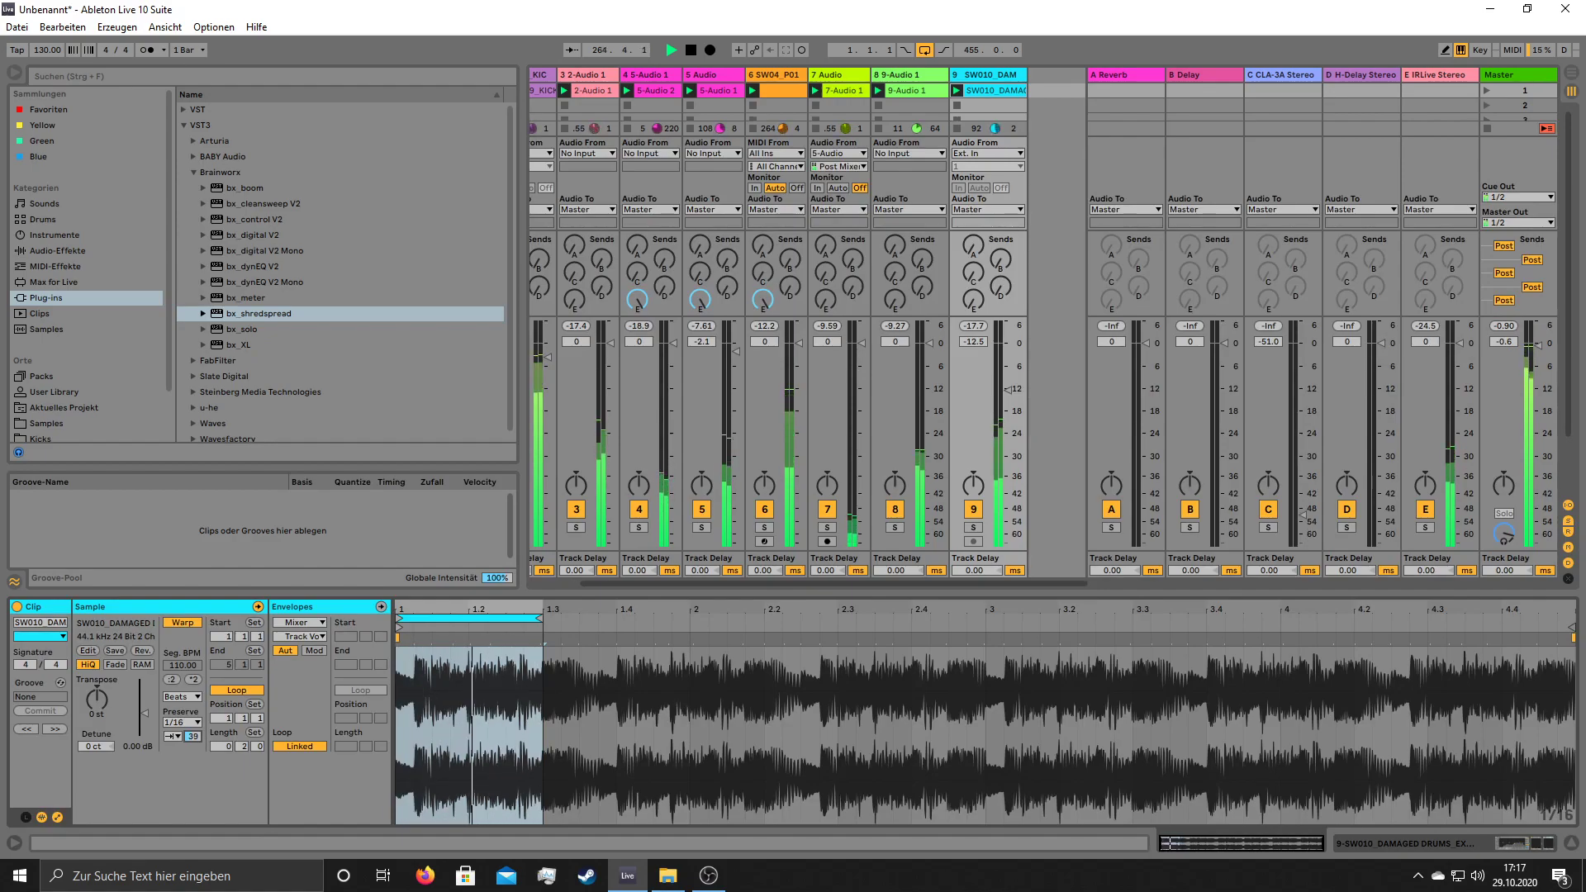
mouse_move(193, 736)
left_mouse_down()
mouse_move(194, 752)
mouse_move(193, 734)
left_mouse_up()
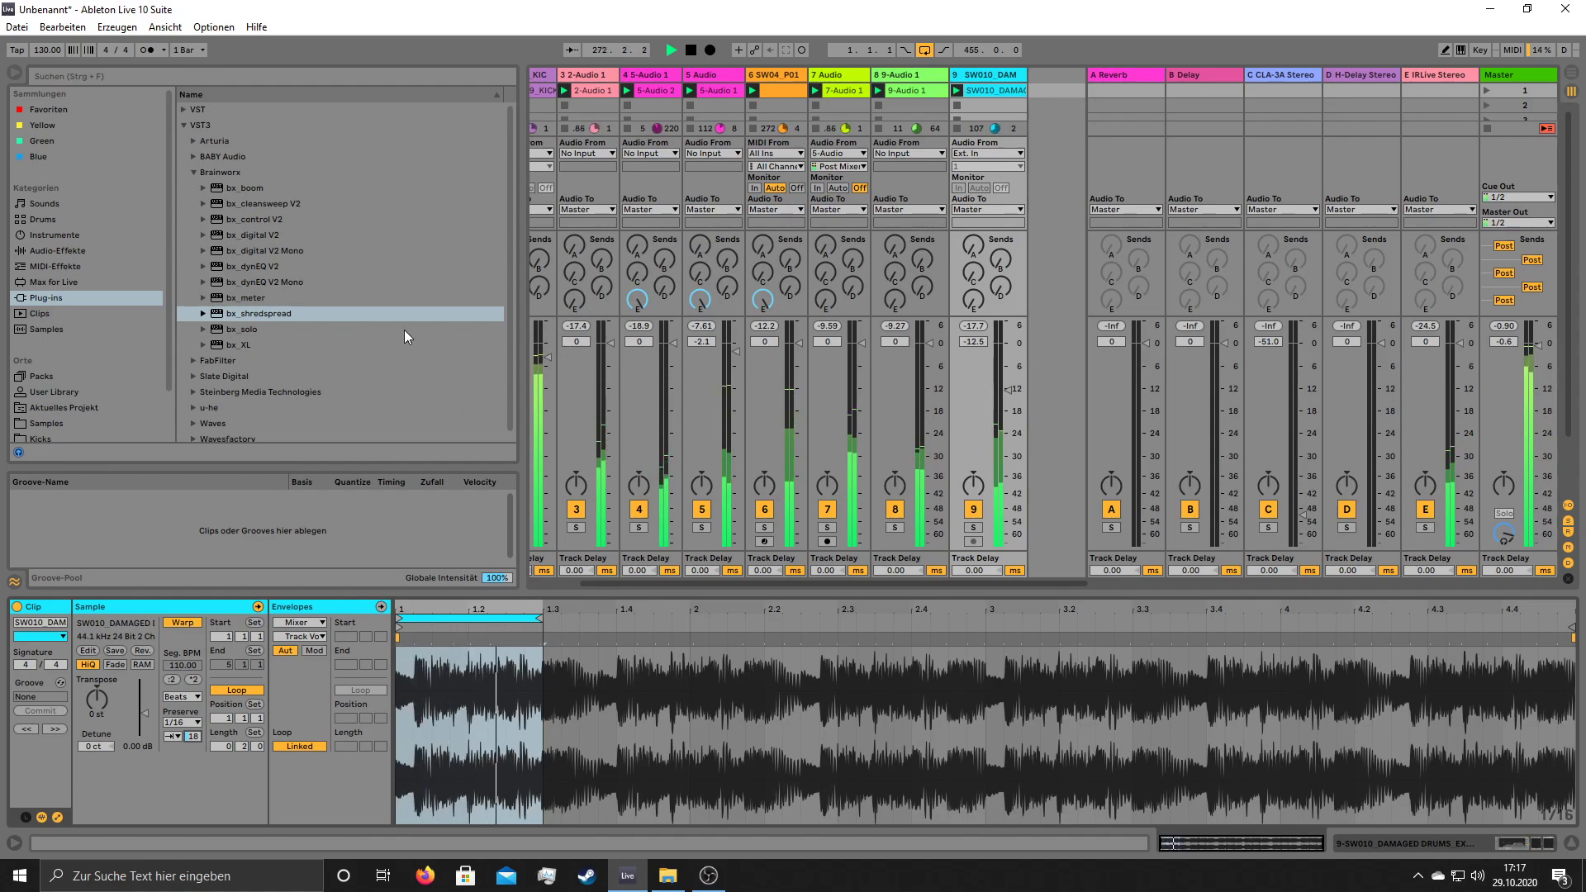
- On the kick track, set EQ Eight's band 1 low cut to 34.4 Hz with Q 0.63 ahead of A Bit Warmer, and lower the volume to -5.0 dB
left_click(267, 314)
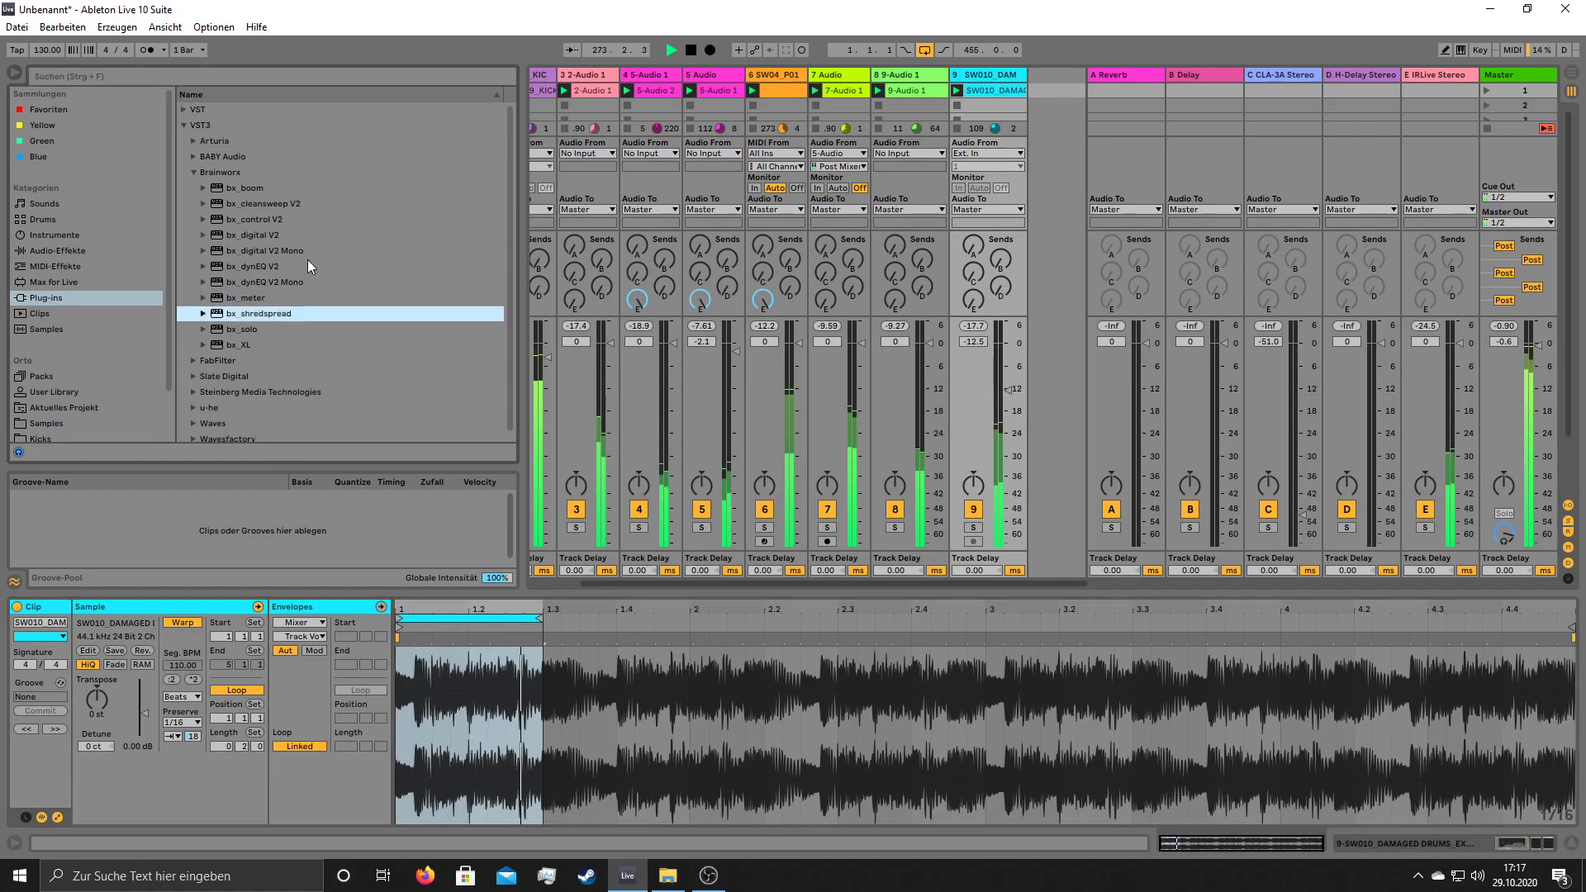
left_click(195, 171)
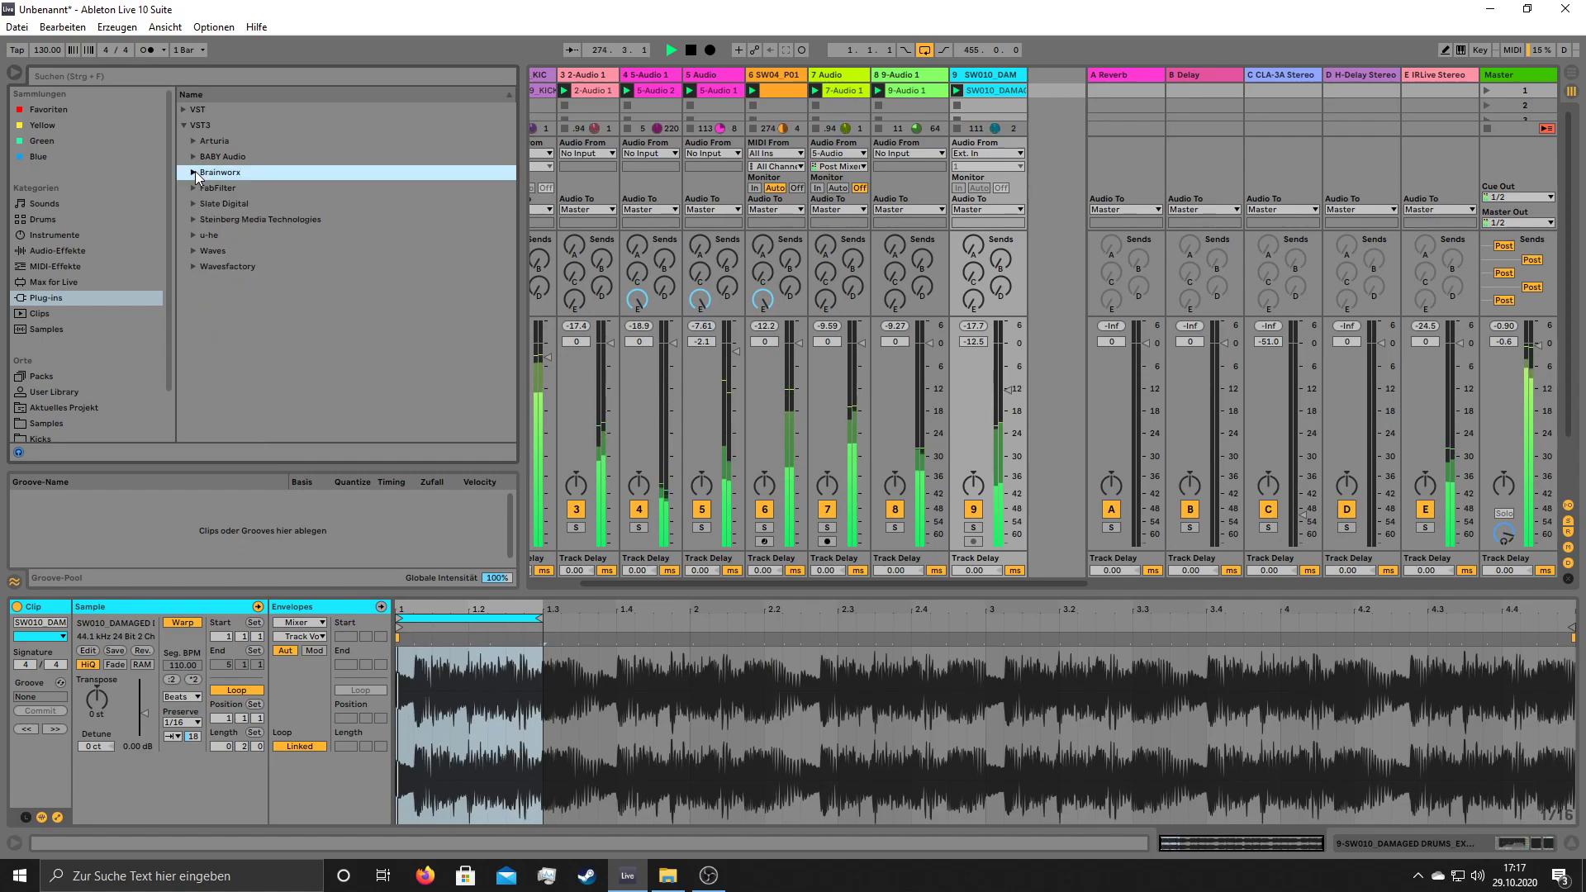
left_click(535, 80)
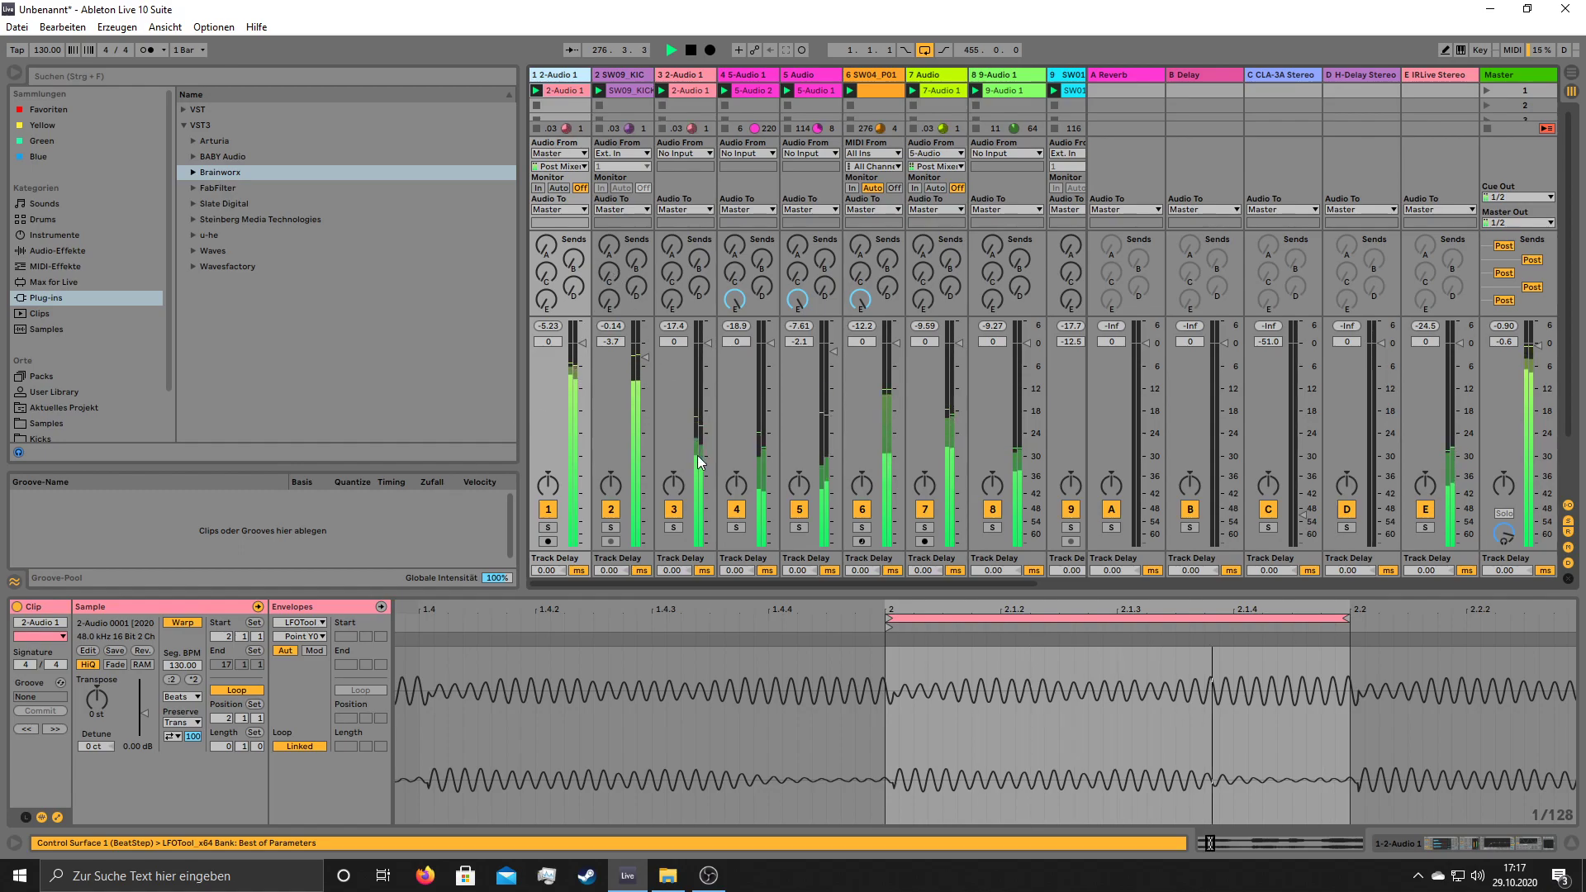
double_click(630, 75)
left_click_drag(78, 676, 839, 740)
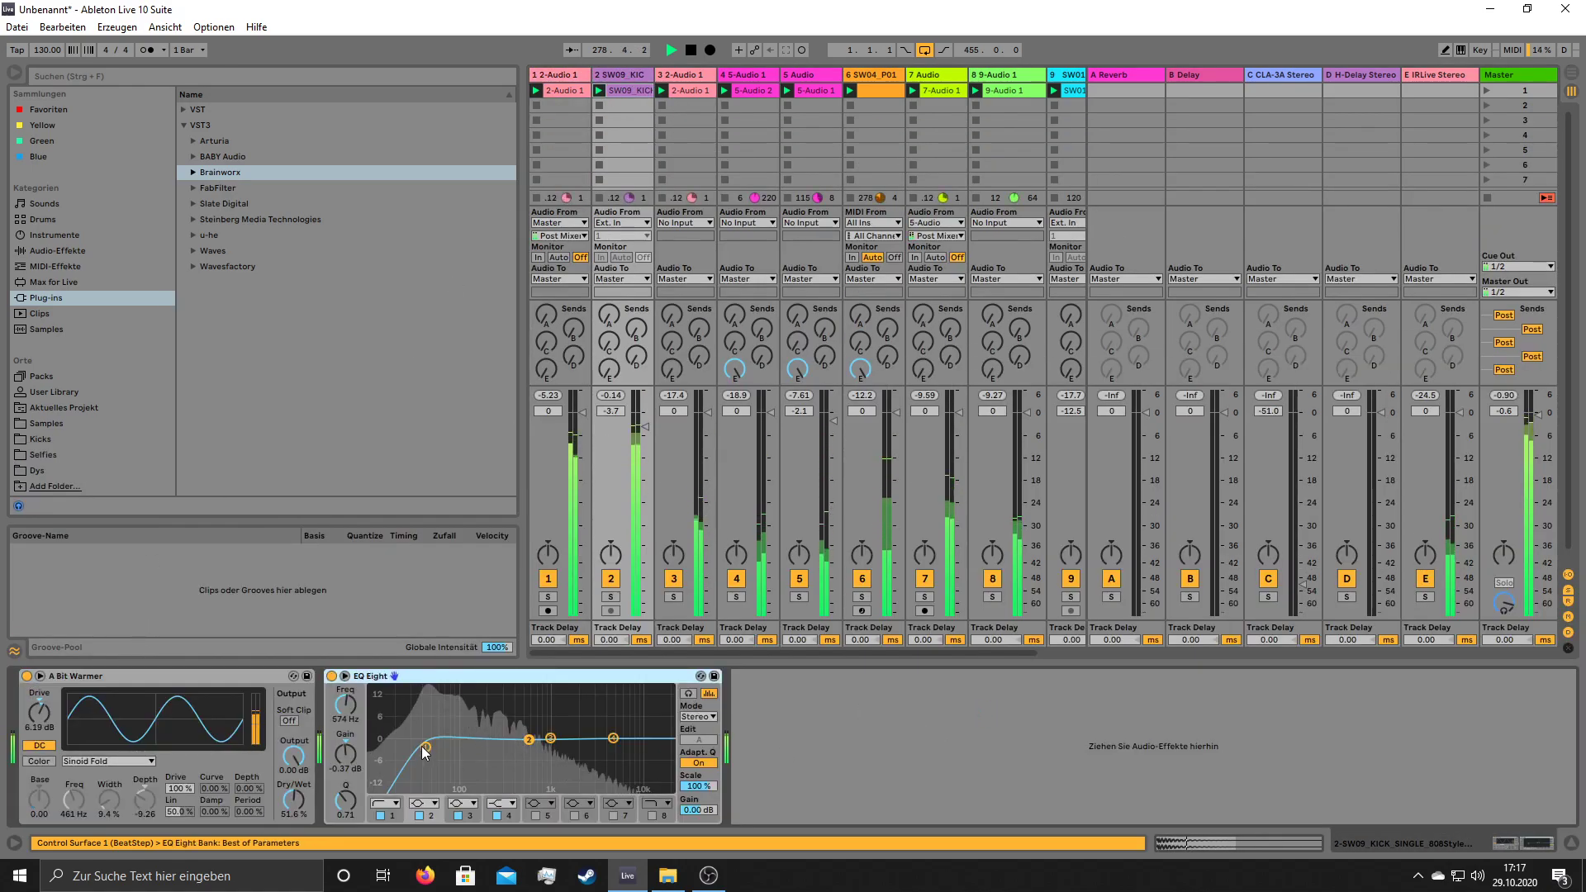
mouse_move(424, 748)
left_mouse_down()
mouse_move(402, 752)
mouse_move(432, 752)
left_mouse_up()
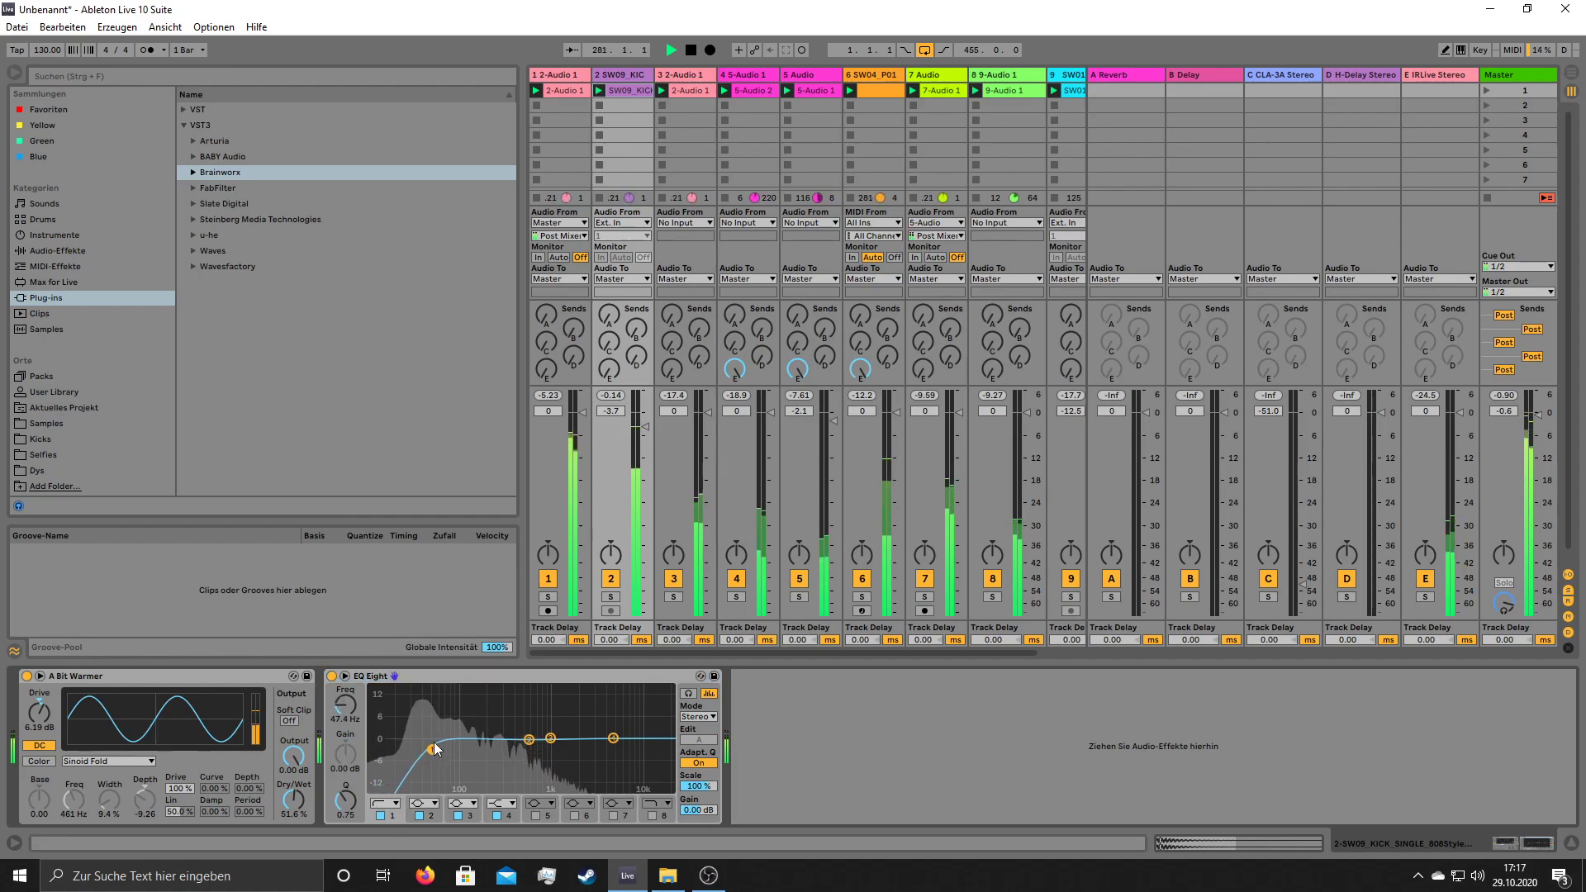
left_click_drag(485, 676, 121, 749)
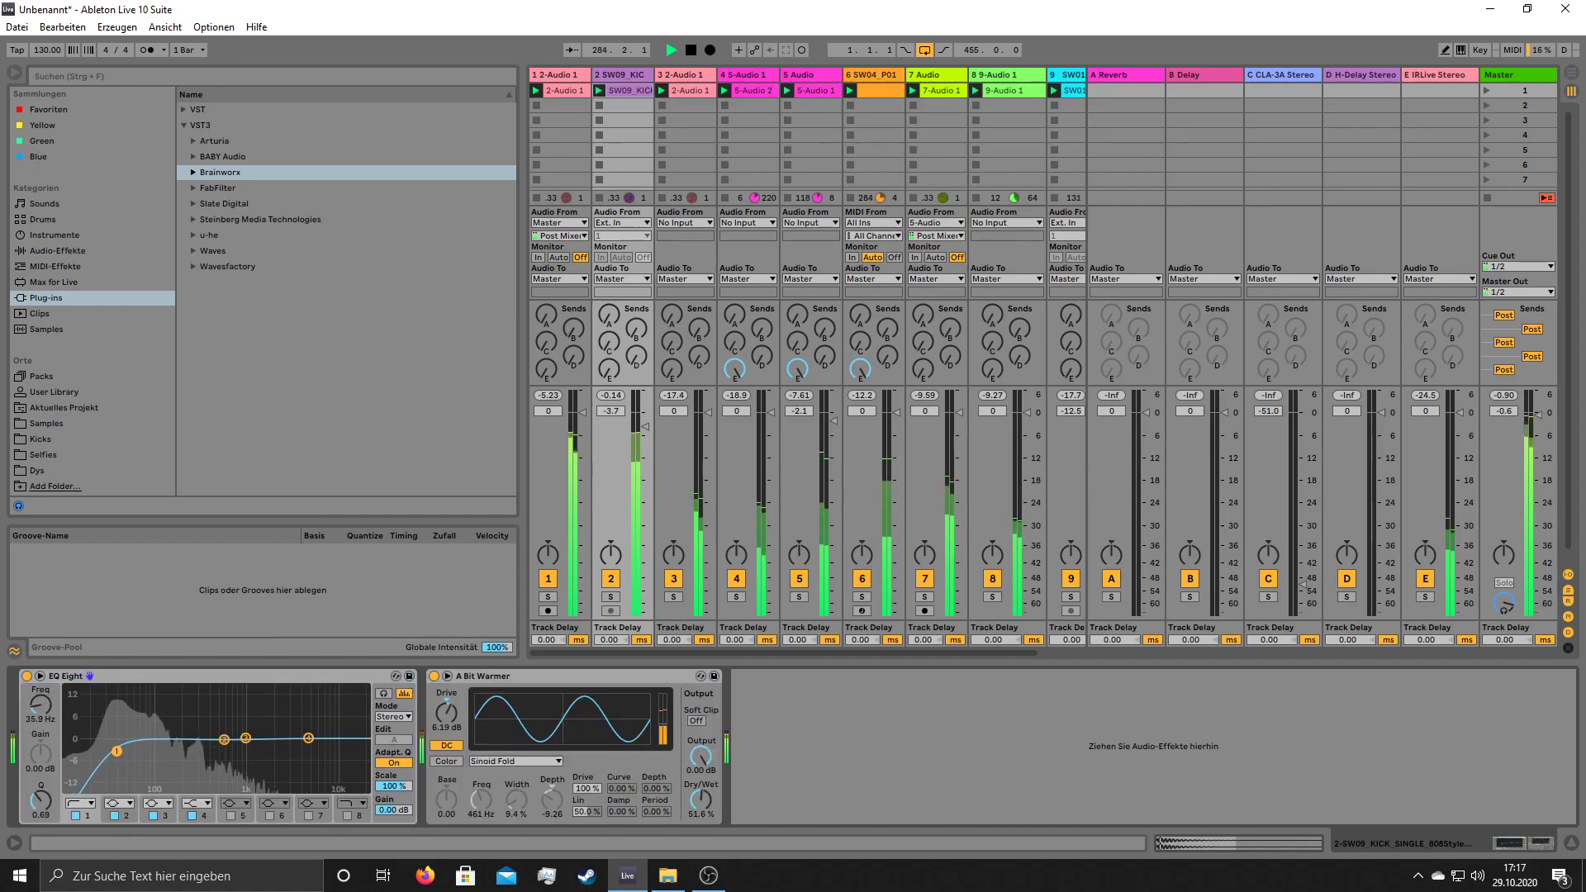
left_click(645, 444)
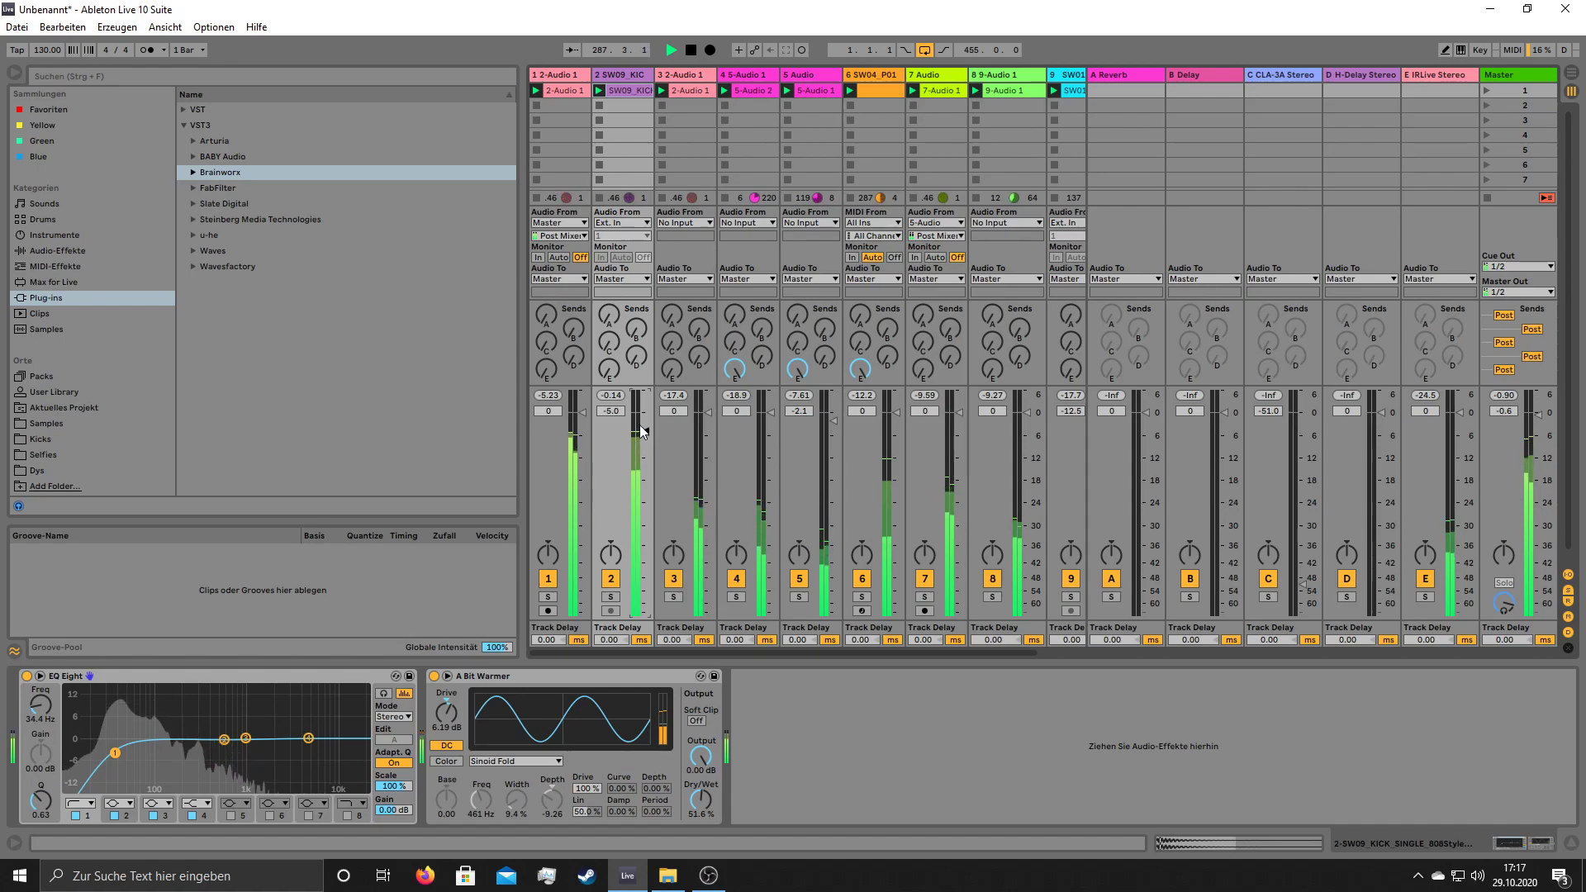
- Audition the 110 bpm experimental damaged drums samples 12 and 14, and add SW010_DAMAGED DRUMS_EXPERIMENTAL_110bpm_14.wav on a new audio track
left_click_drag(701, 652, 1002, 649)
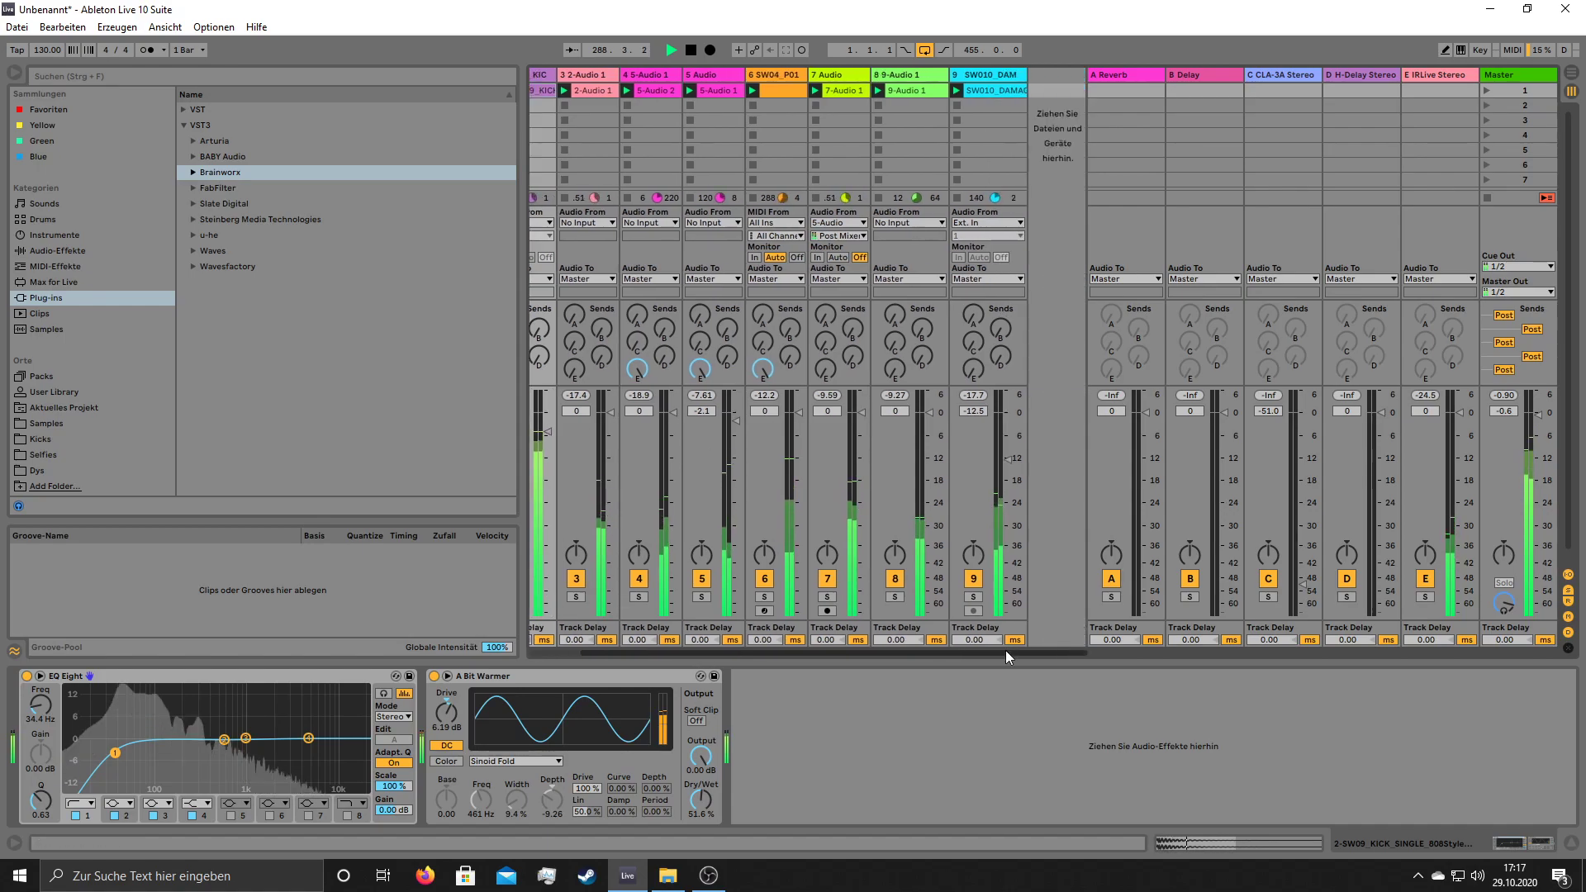
left_click(46, 423)
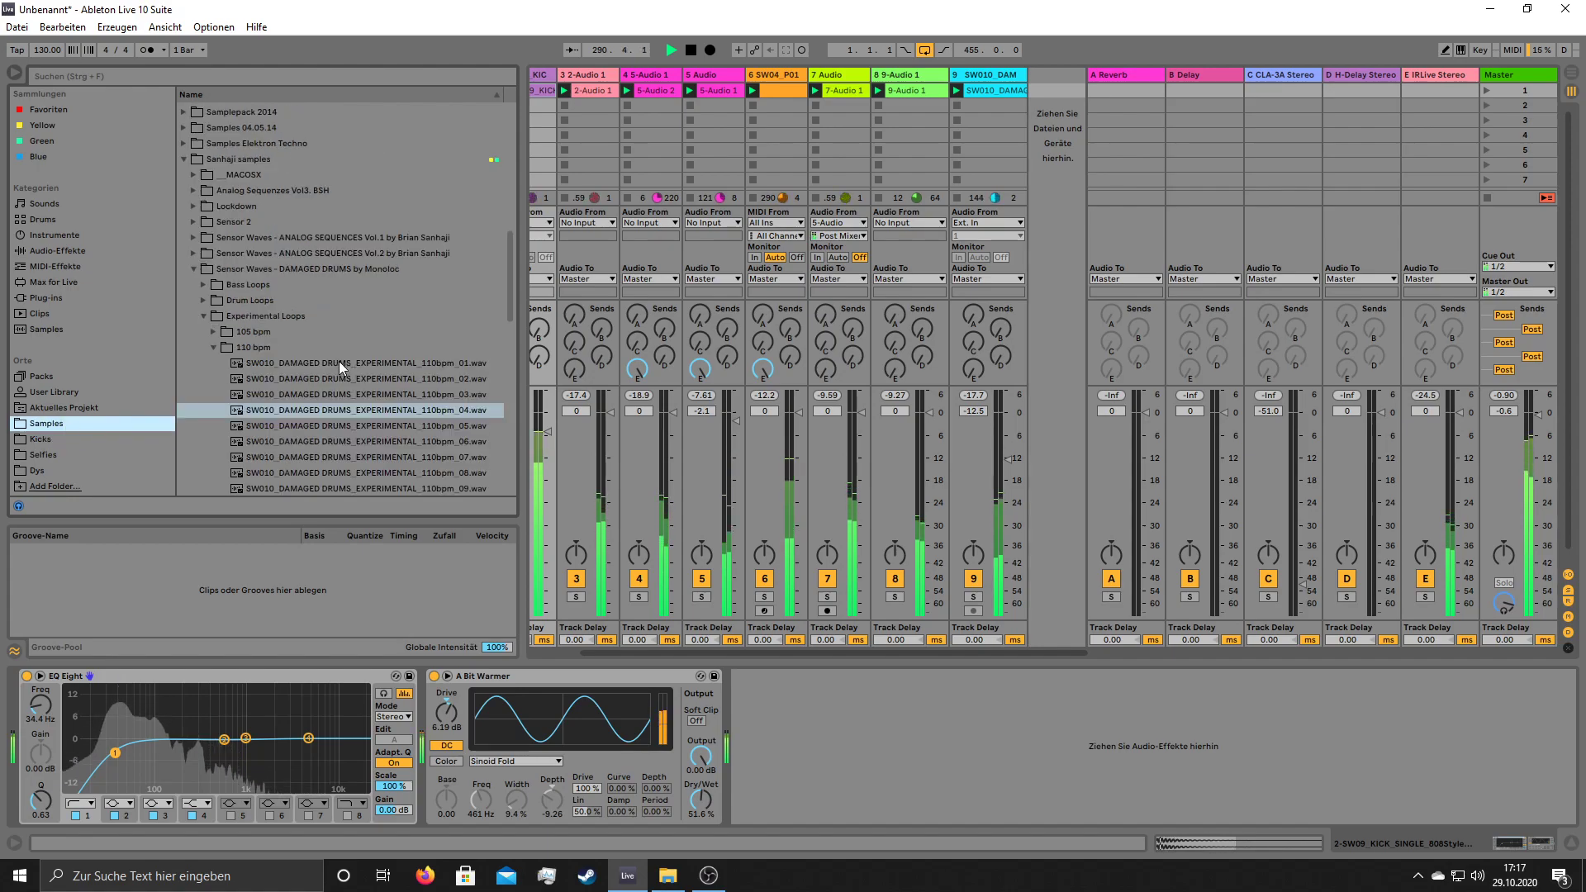
scroll(337, 389, "down", 2)
left_click(337, 433)
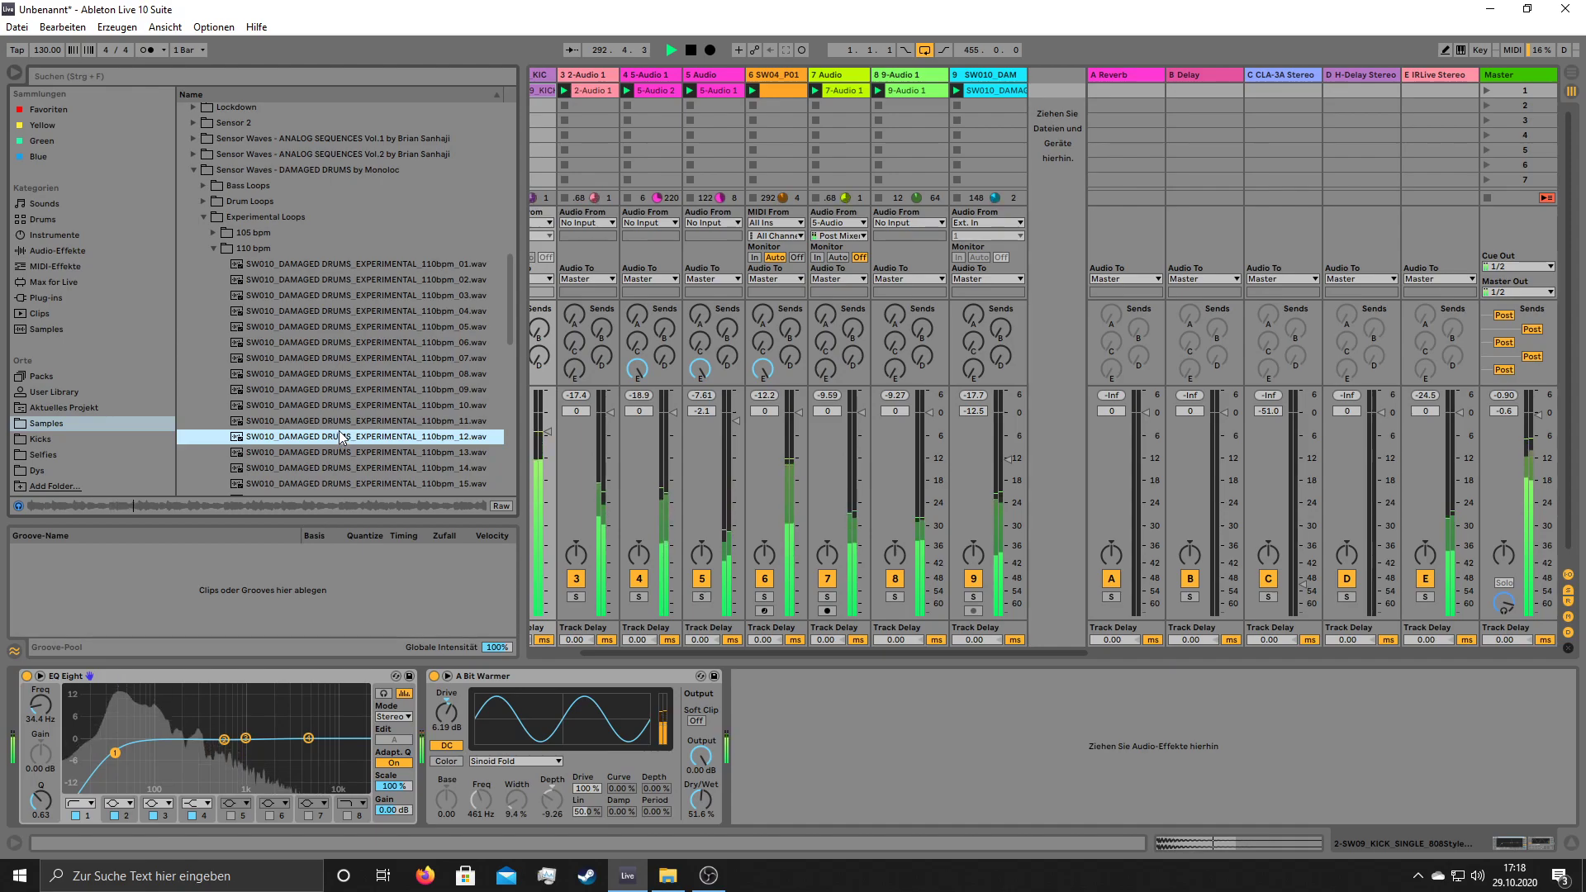
scroll(340, 430, "down", 2)
left_click(360, 385)
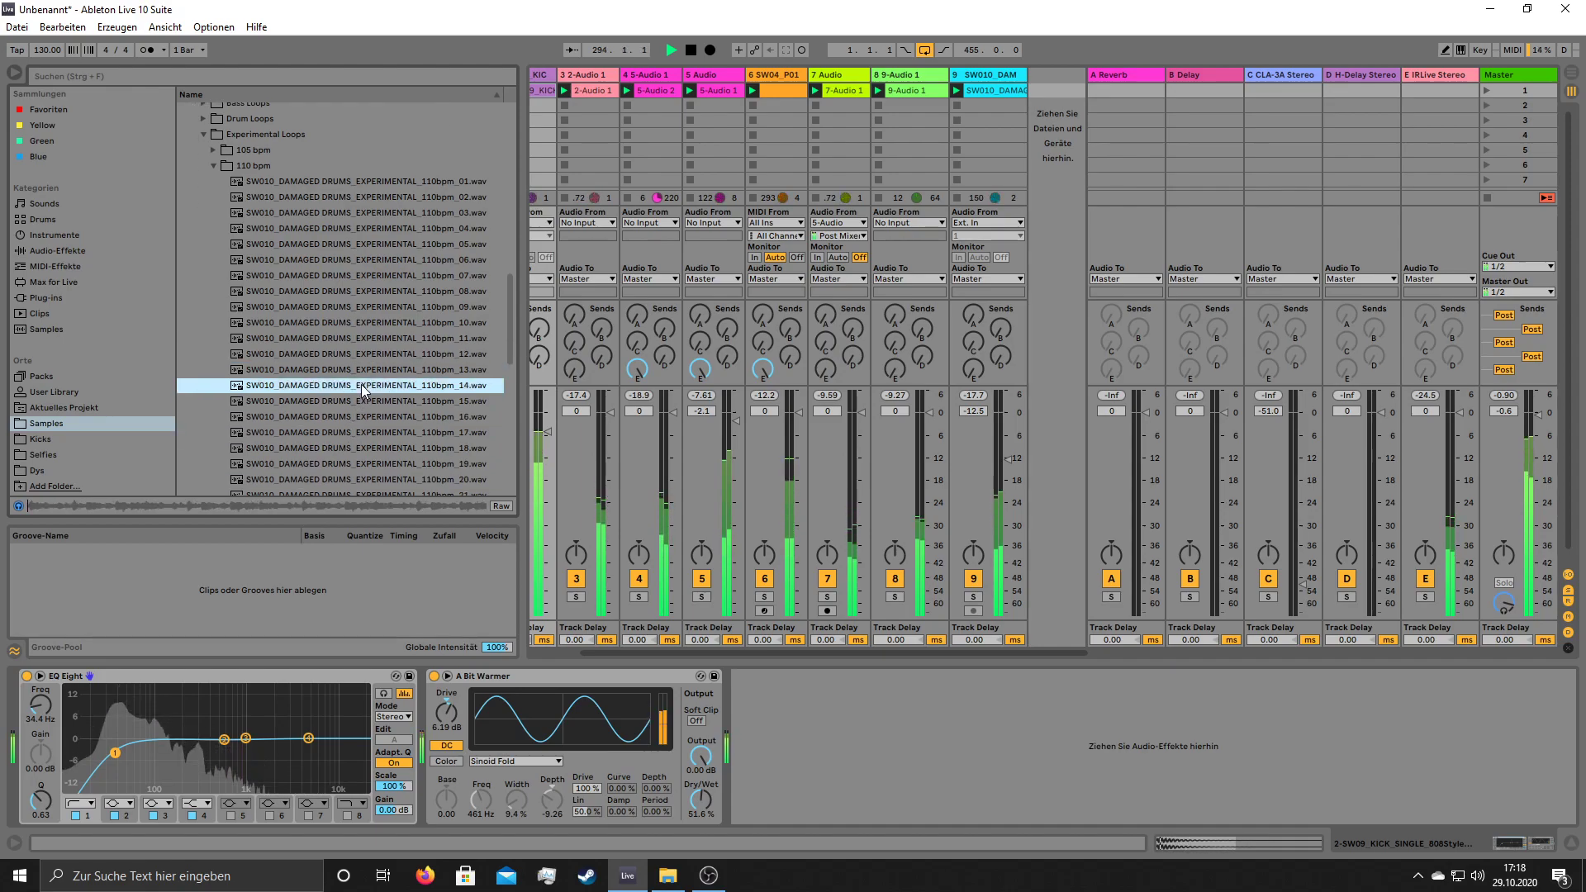
left_click_drag(364, 388, 1057, 92)
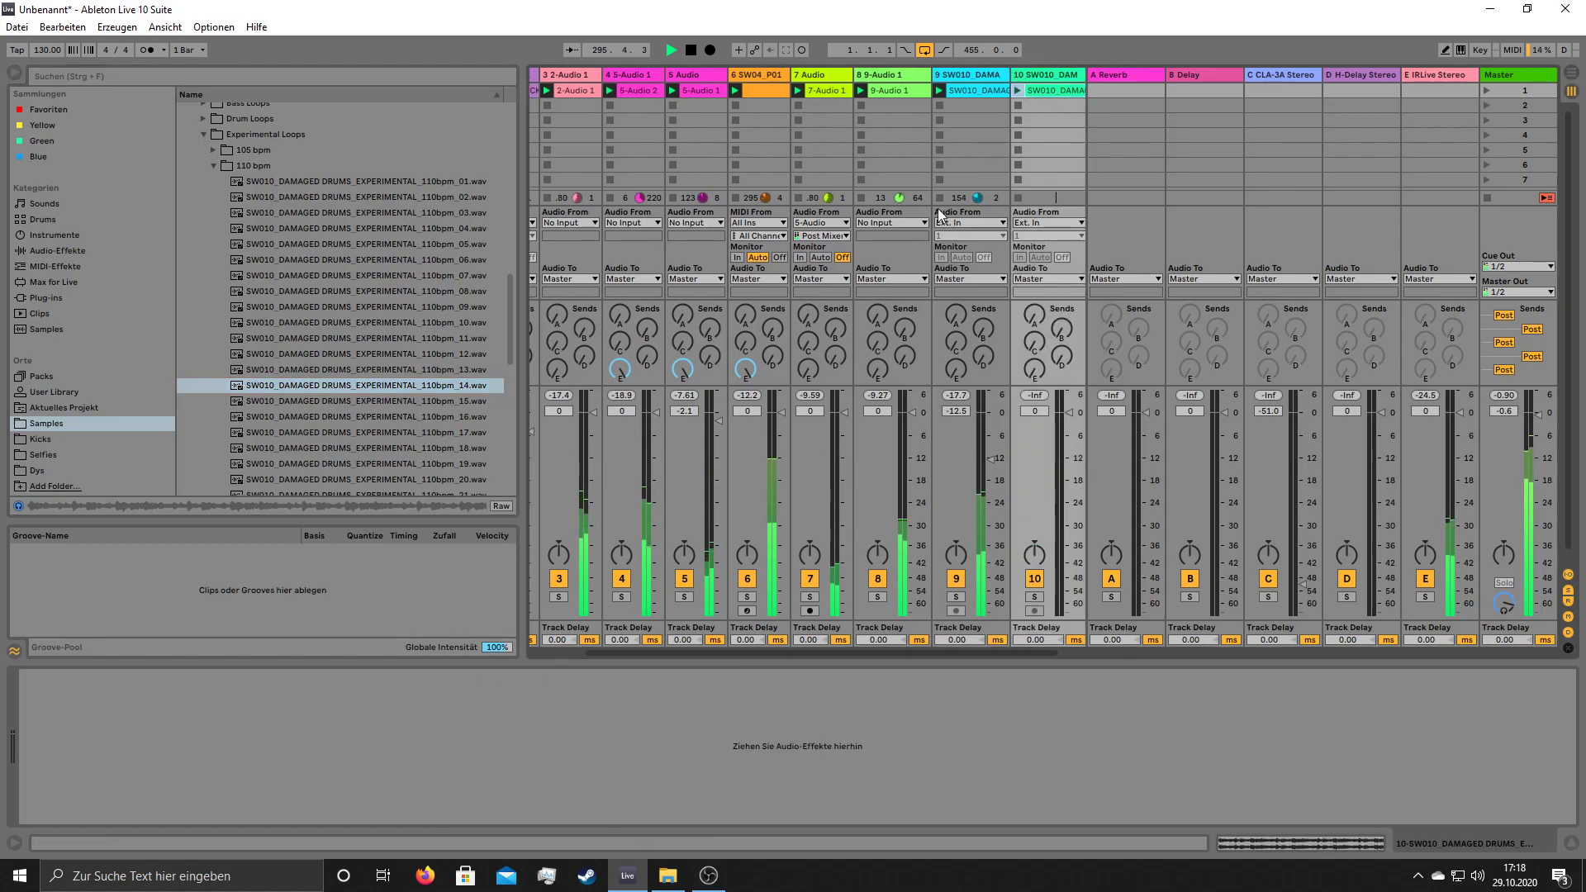
- Loop the new clip from 1.2.1 to 1.3.1 and launch it with the track volume at -18.8 dB
left_click(1057, 91)
left_click_drag(543, 672, 465, 658)
key("ctrl+l")
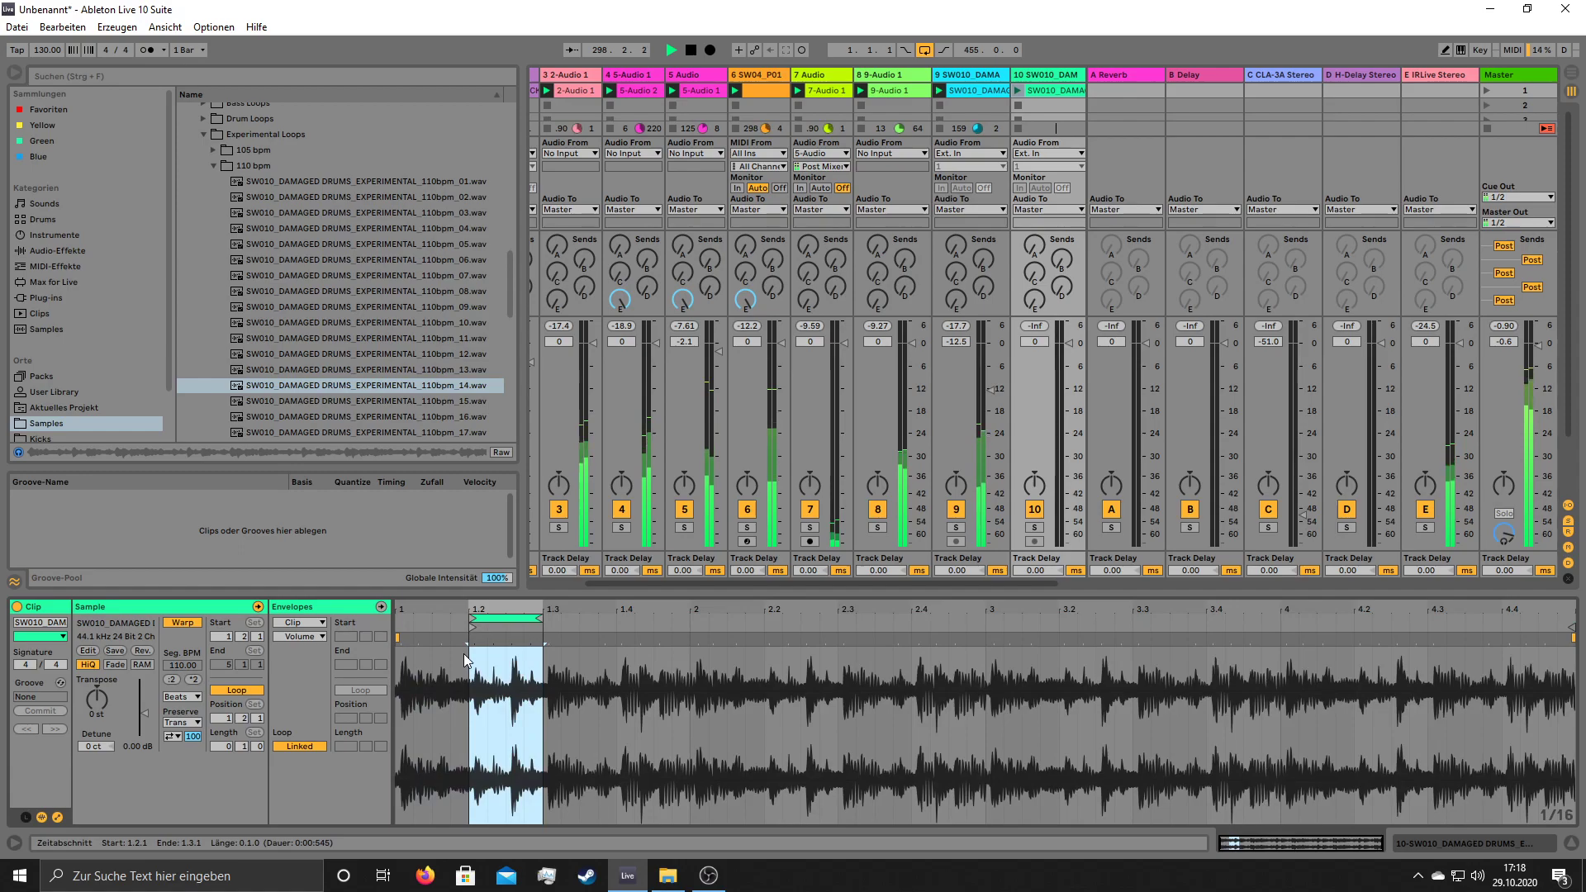
left_click_drag(1083, 389, 1052, 408)
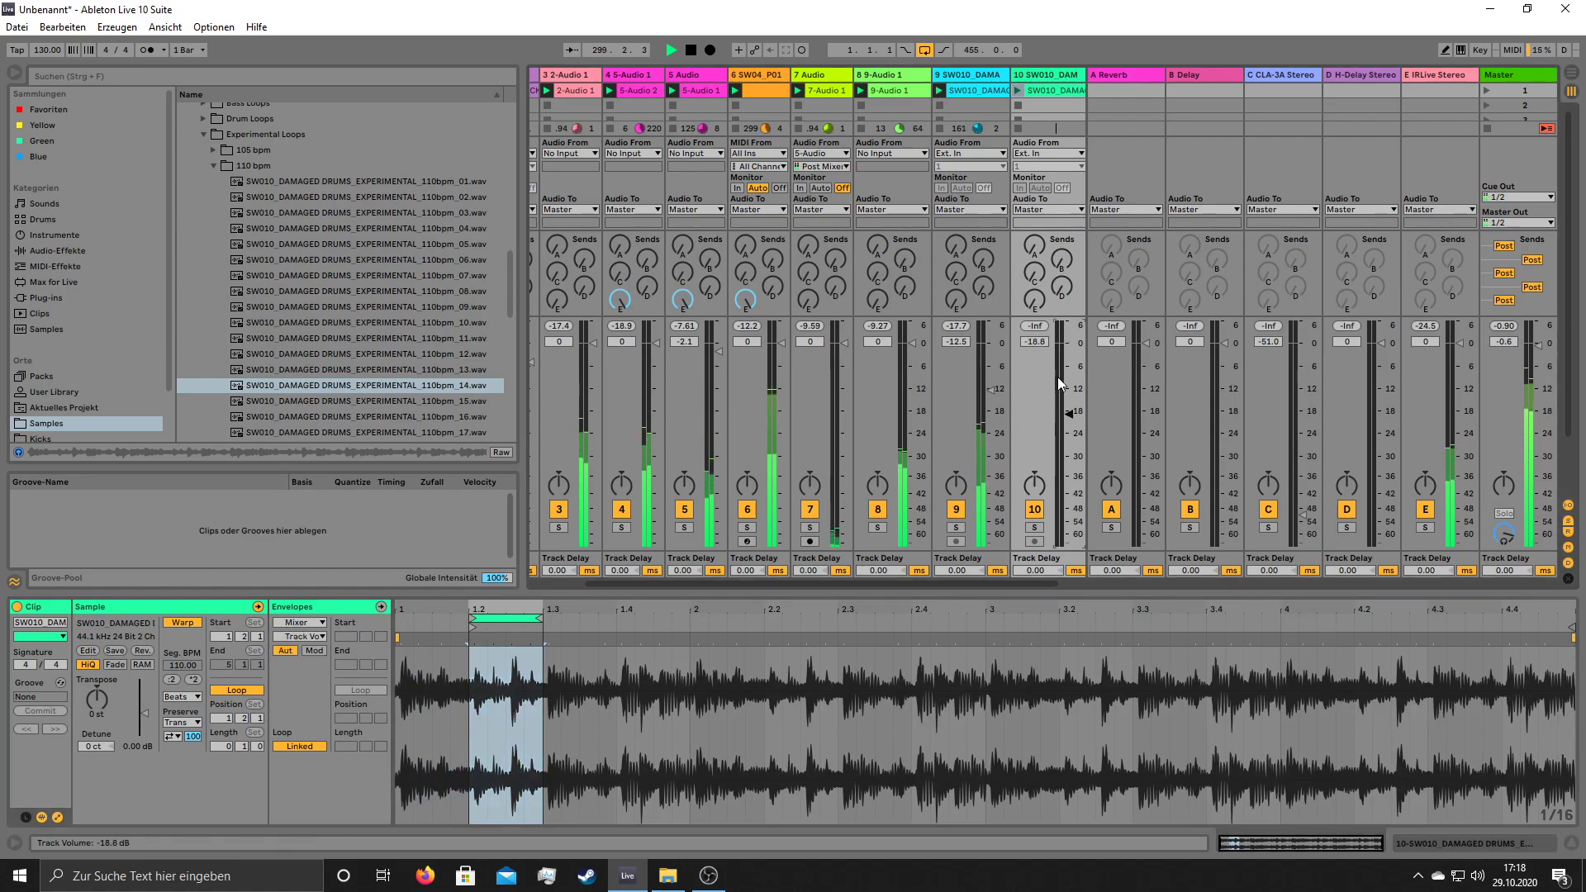
left_click(1012, 88)
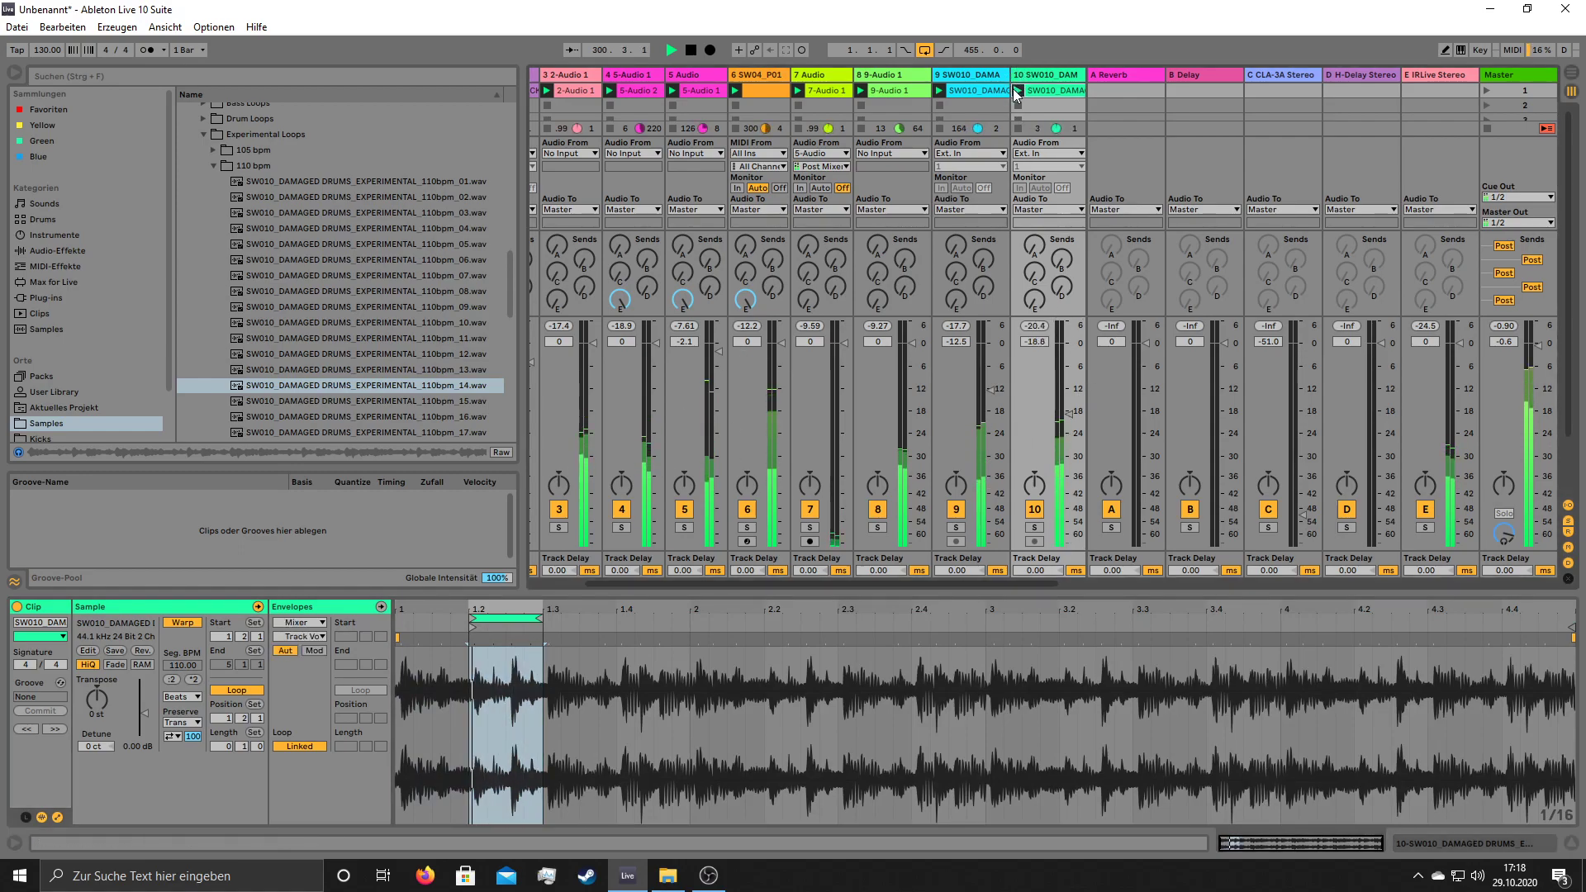
- Warp the second hit onto 1.2.3 with a marker, anchor 1.2.1 with another, and raise the new track's volume to -15.3 dB
mouse_move(471, 609)
left_mouse_down()
mouse_move(470, 661)
mouse_move(527, 659)
left_mouse_up()
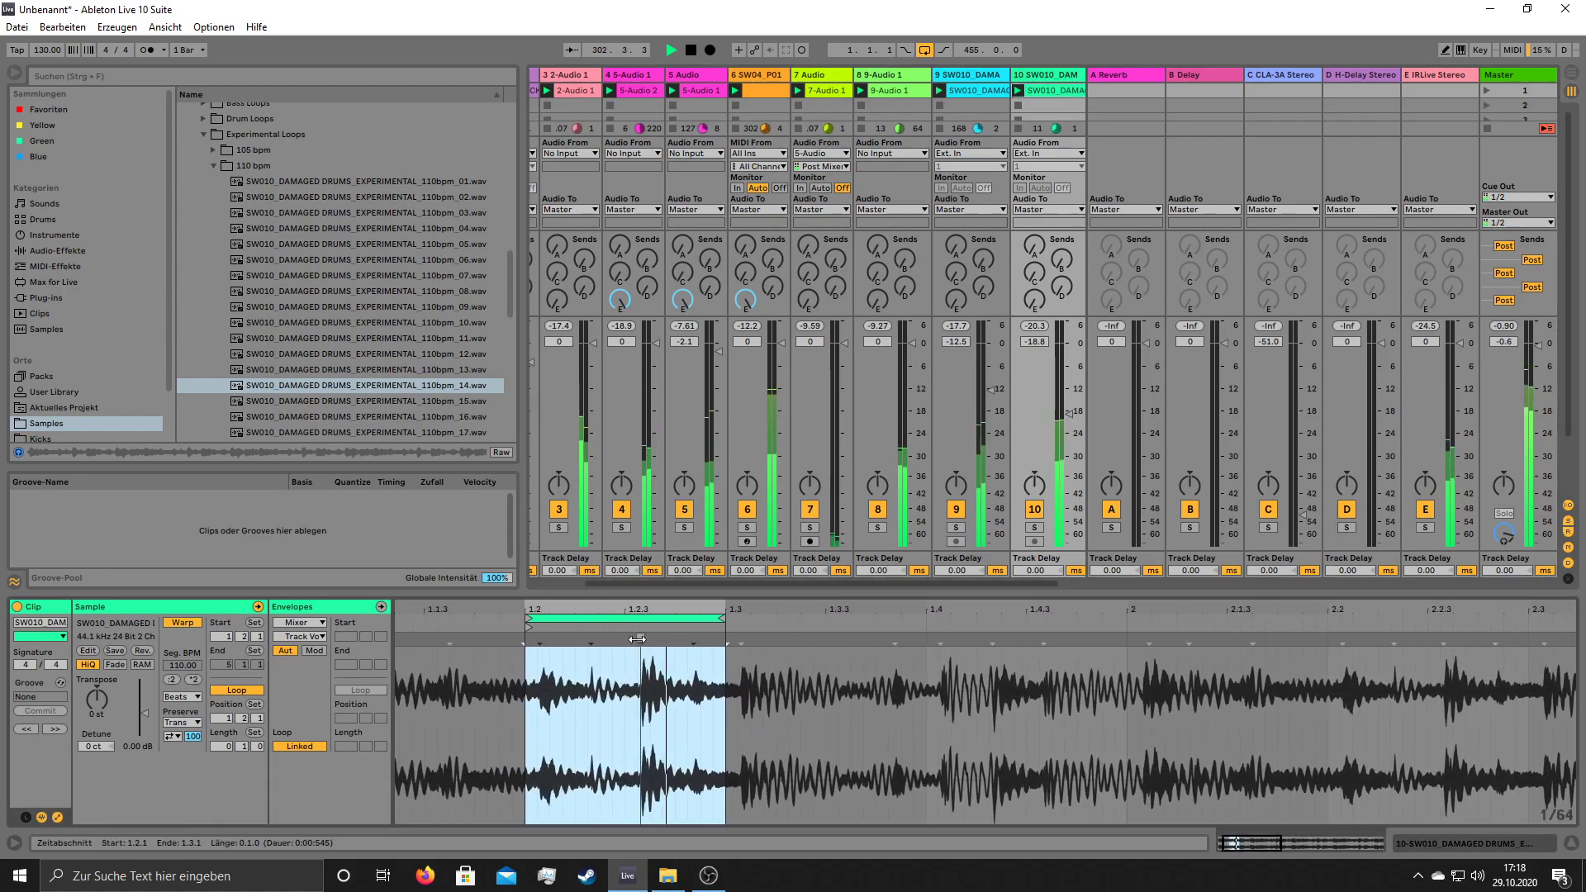
double_click(640, 639)
left_click_drag(640, 640, 626, 640)
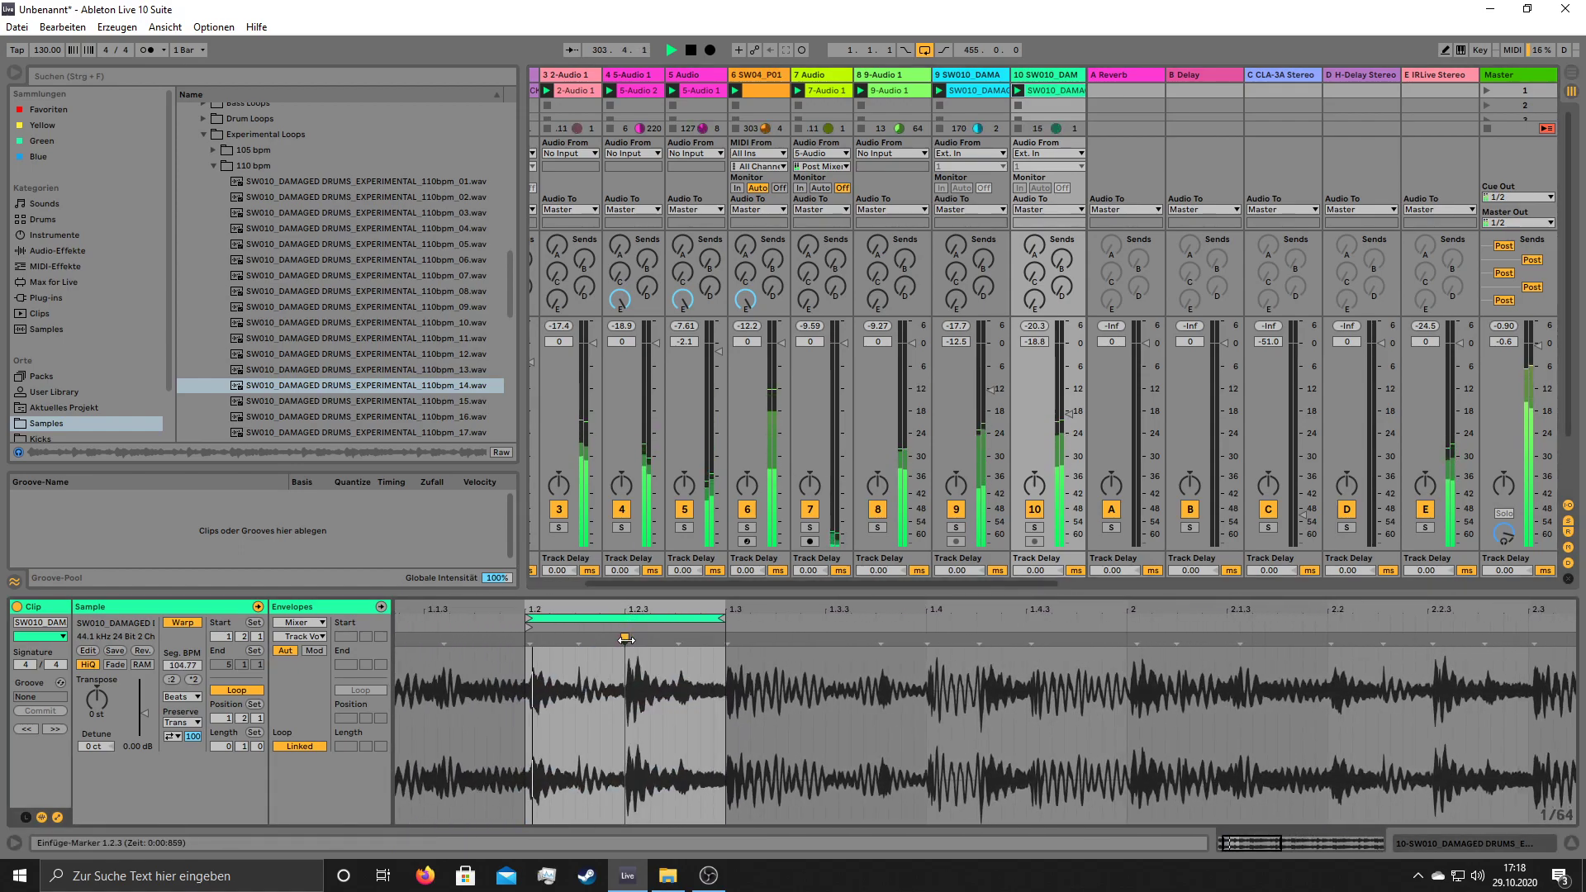
double_click(525, 640)
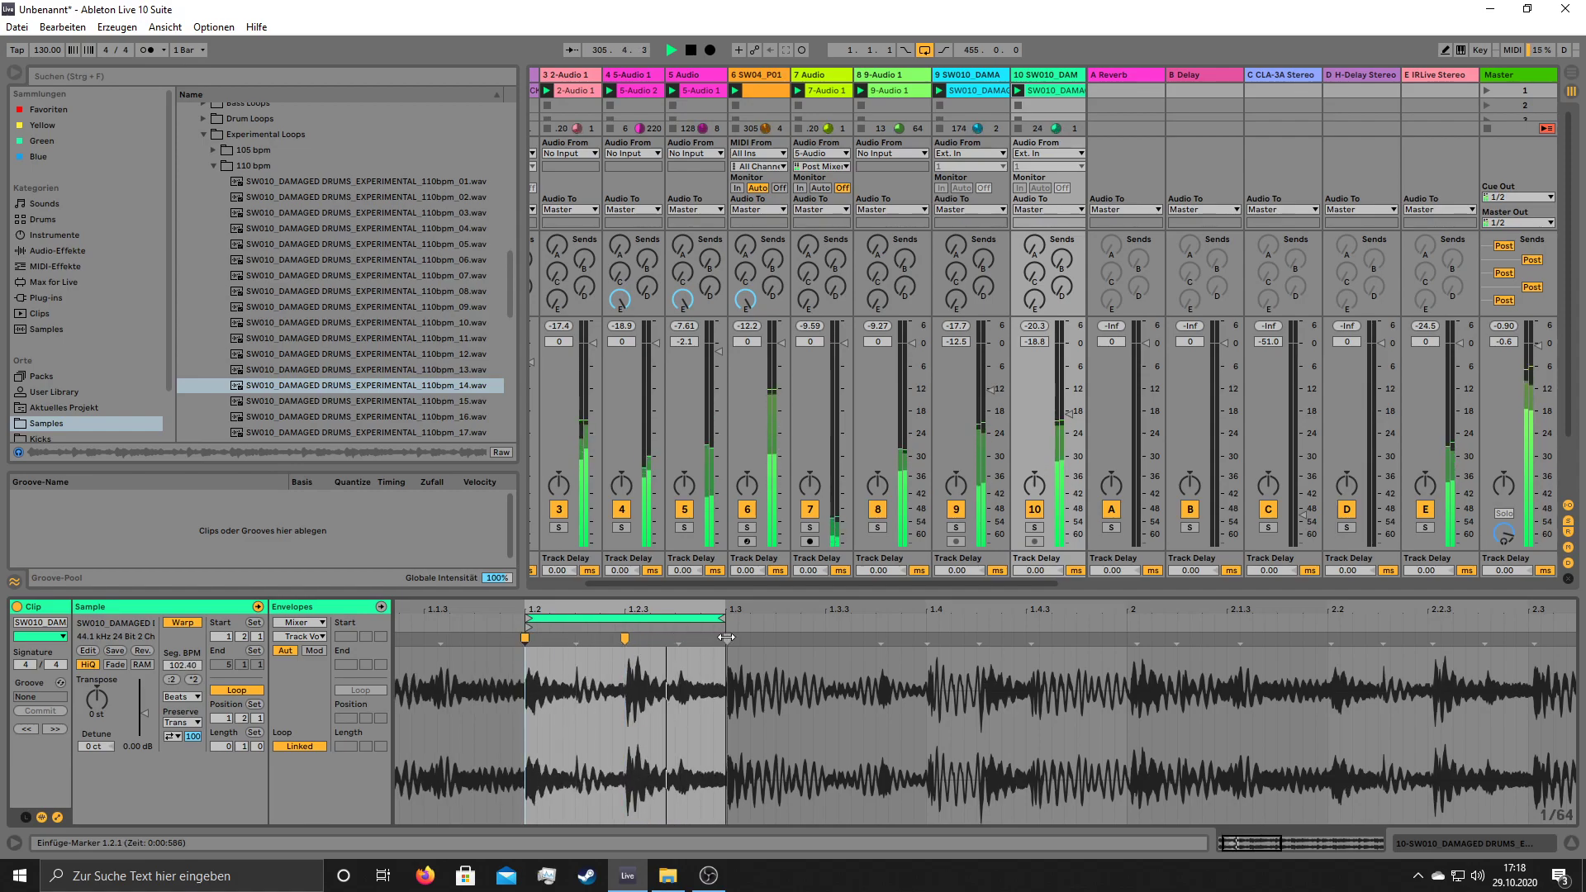
left_click_drag(1070, 417, 1071, 406)
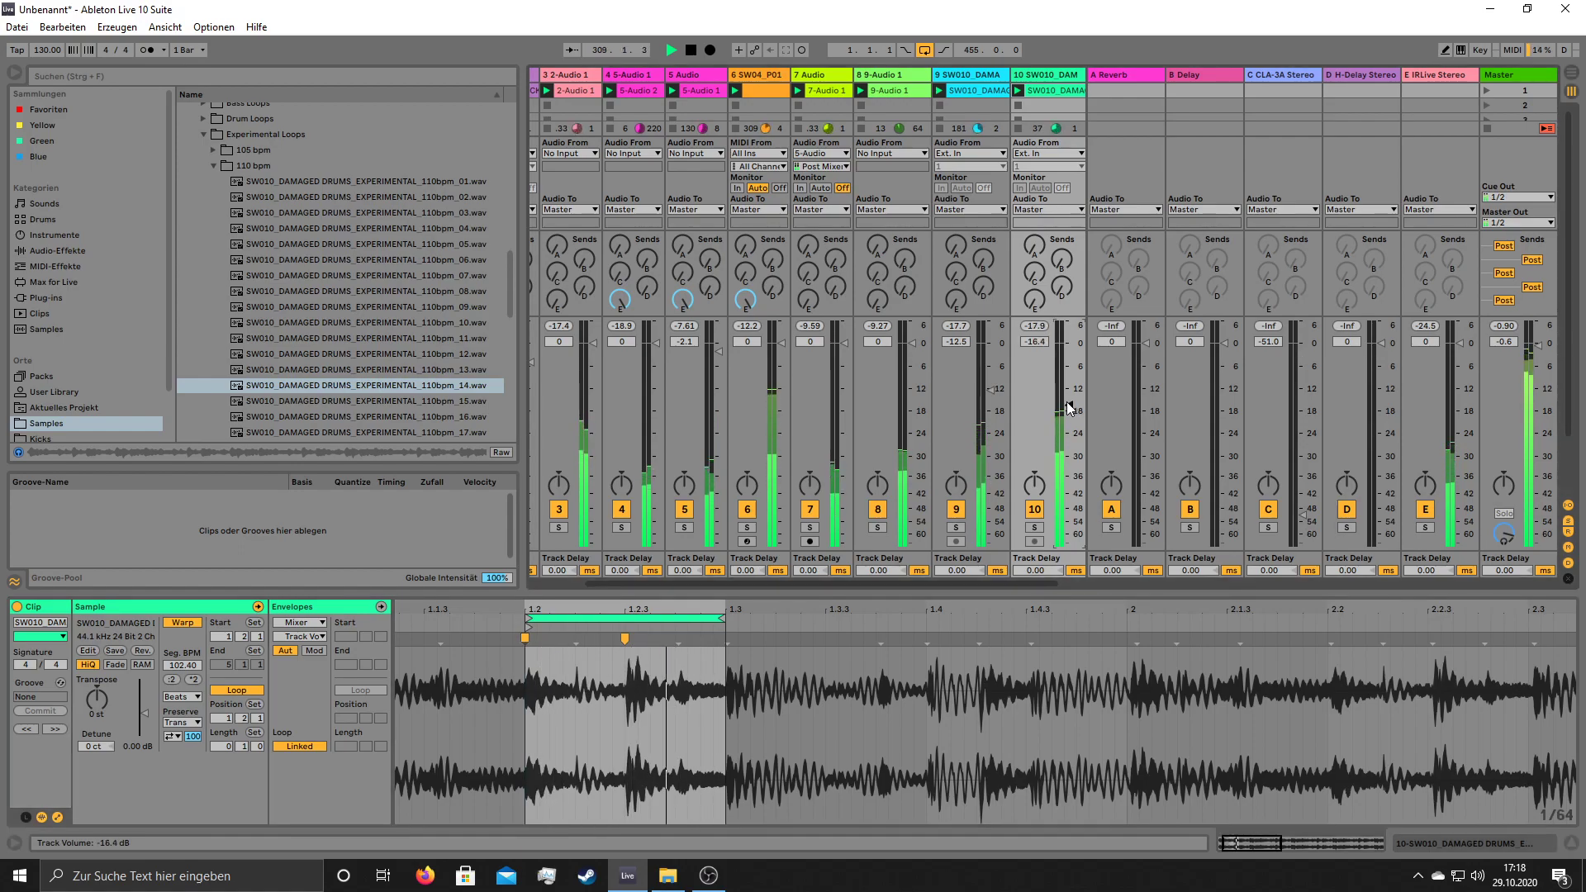
left_click_drag(1070, 406, 1070, 404)
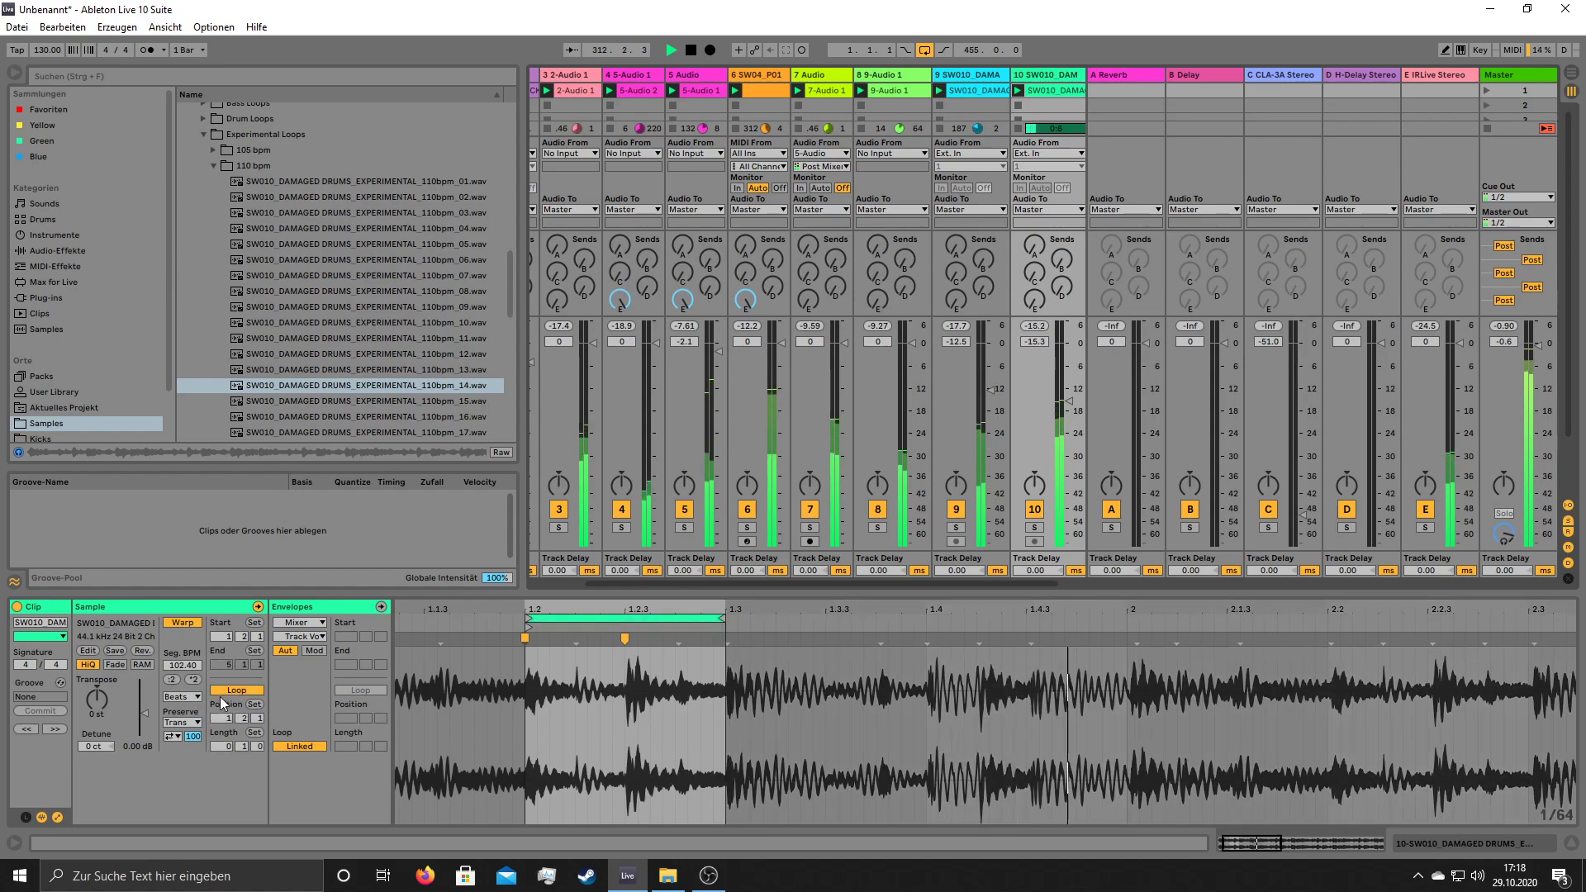
- Set the new clip's Beats warping to preserve 1/8, switch off transient looping, and shorten the transient envelope
left_click(197, 696)
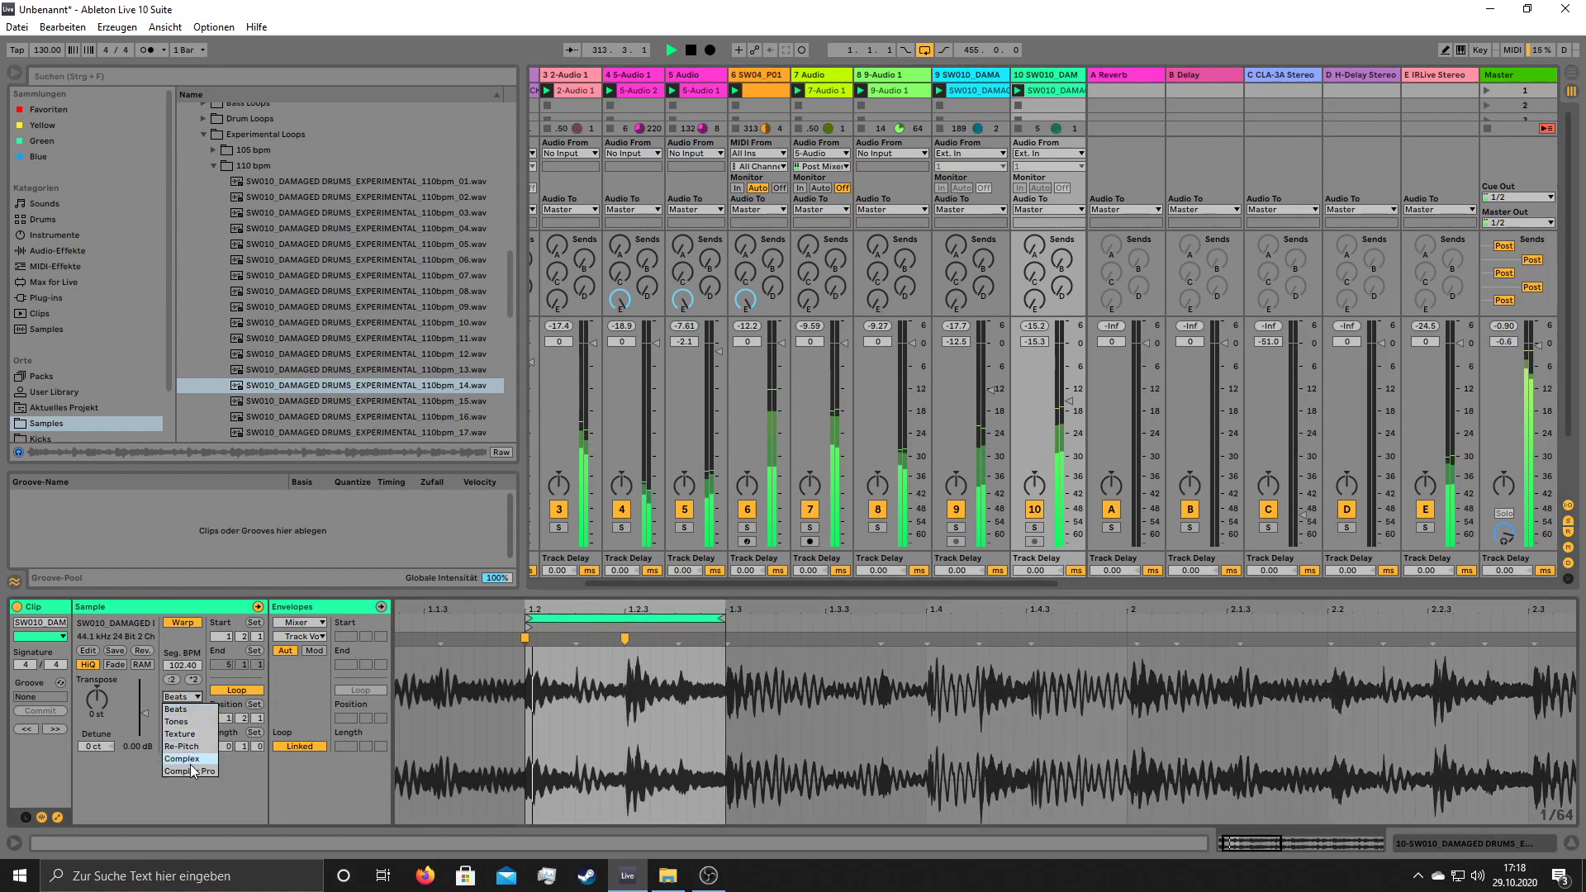
left_click(128, 818)
left_click(182, 721)
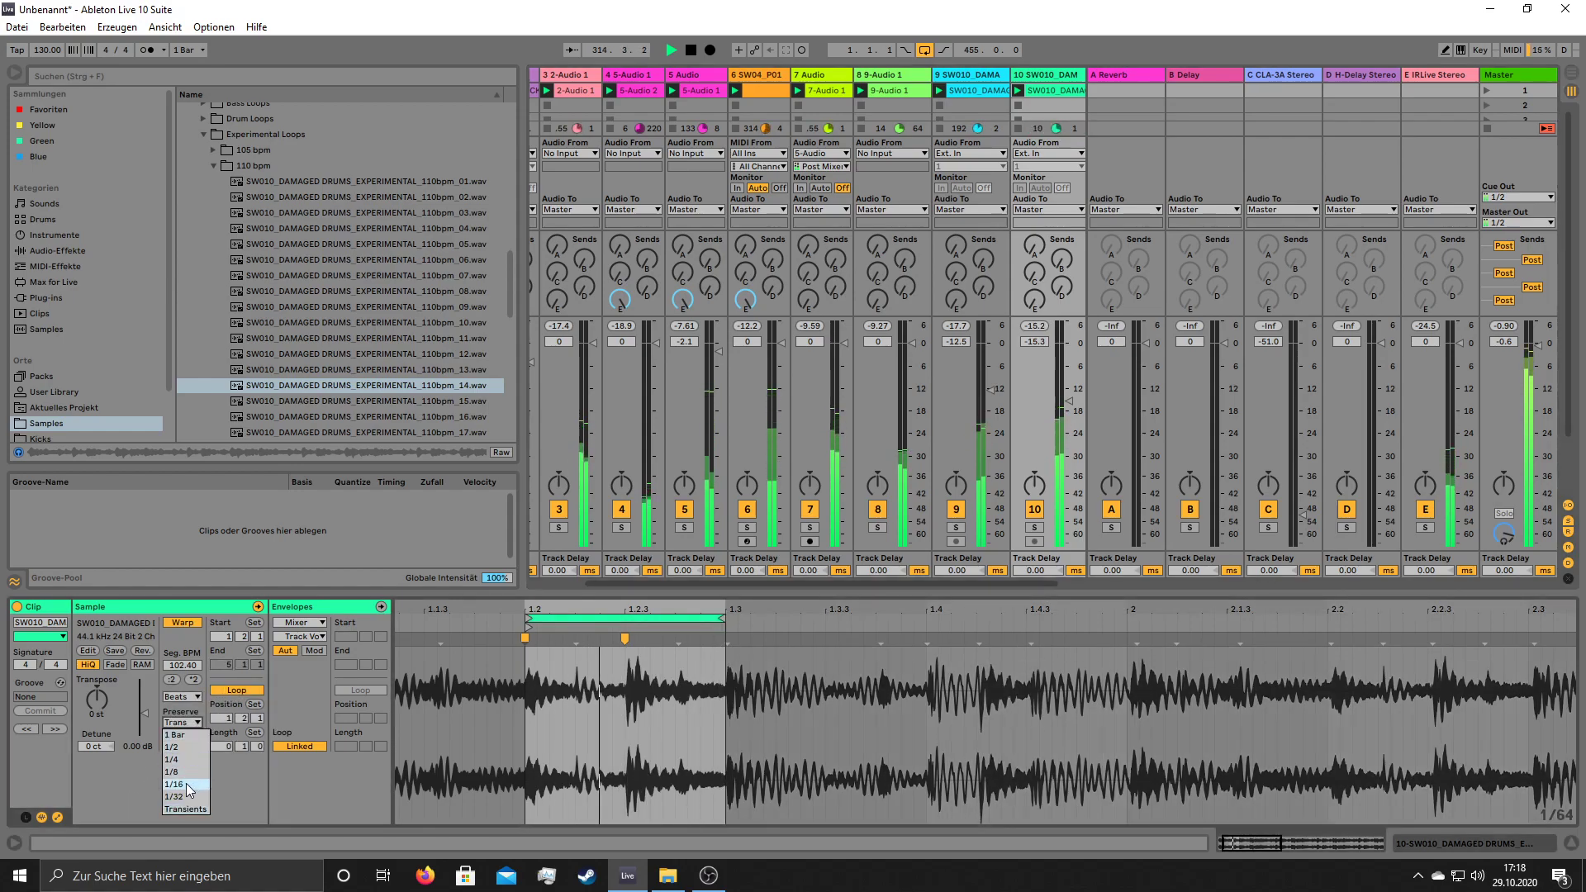
left_click(184, 772)
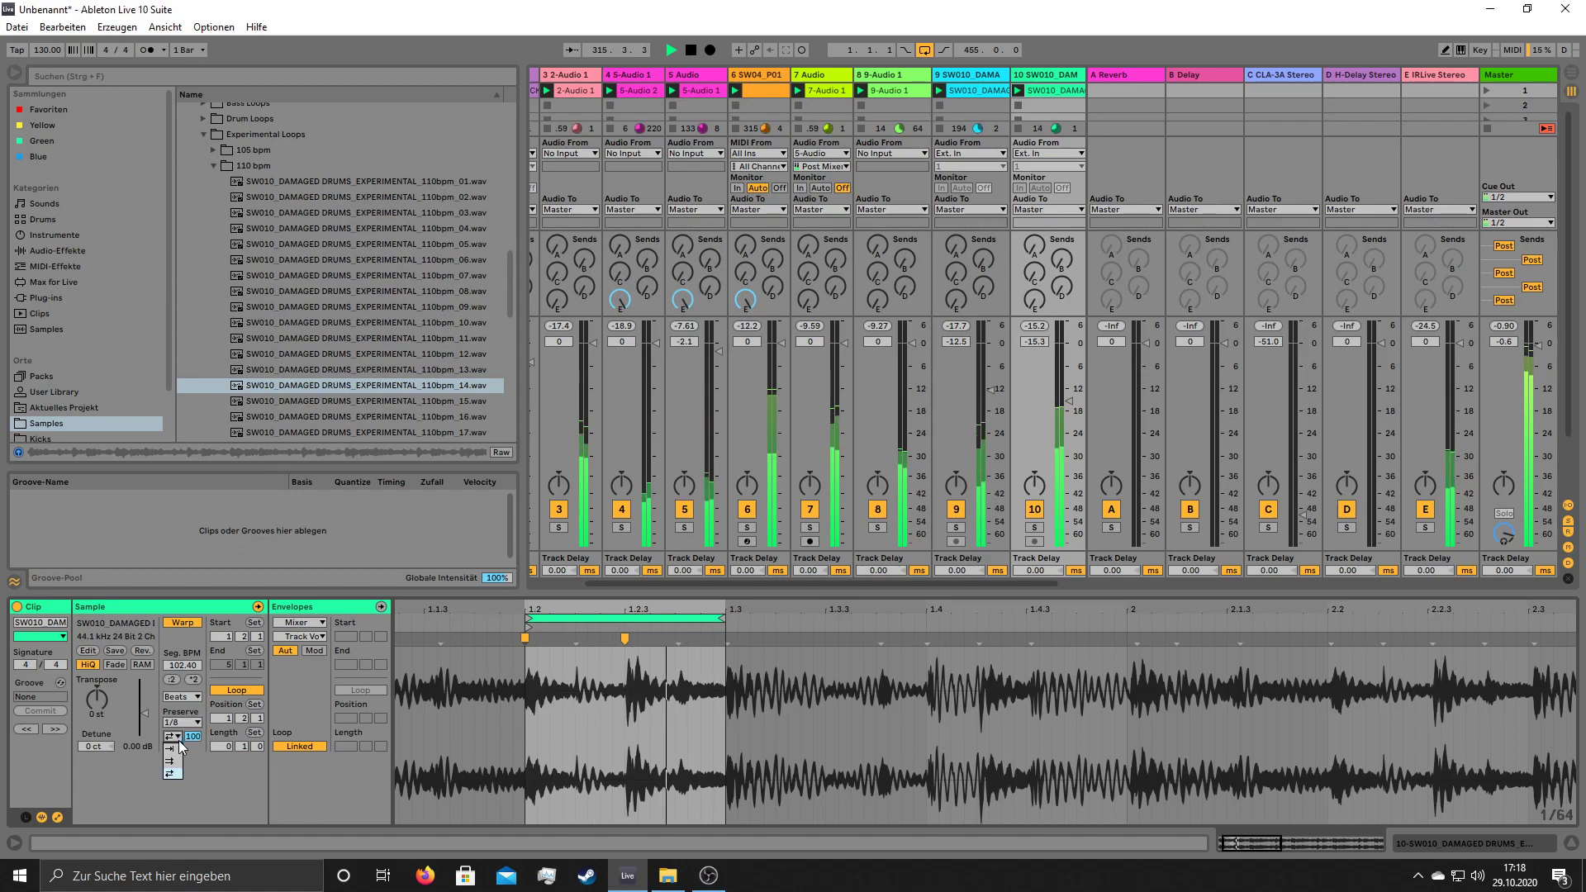
left_click_drag(193, 735, 192, 748)
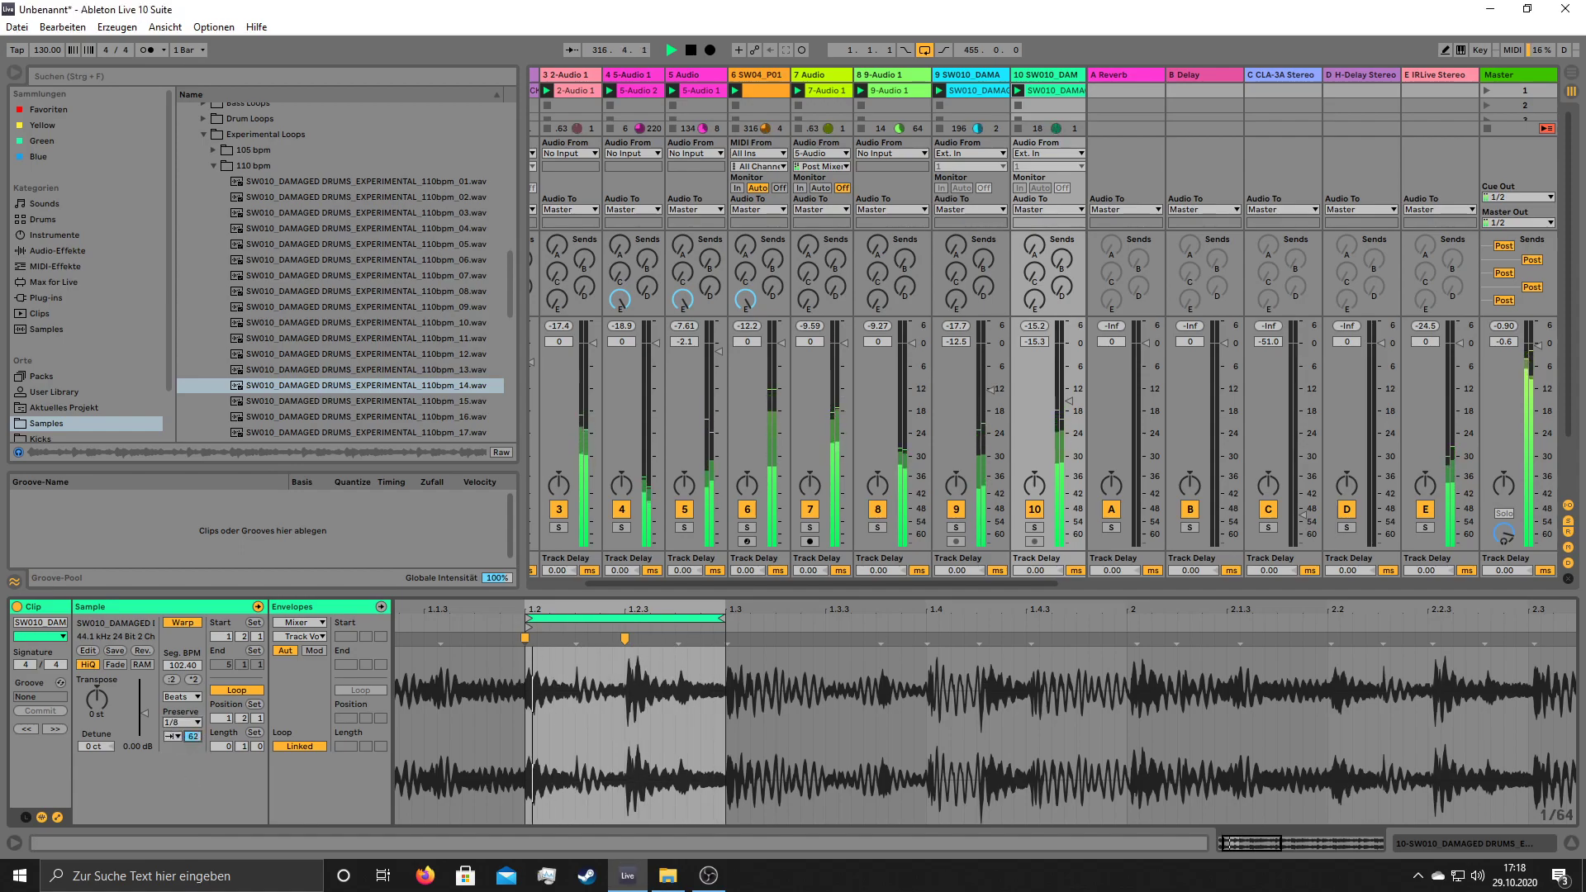
left_click_drag(193, 735, 193, 734)
- Compare the 1/4, 1/16 and 1/8 preserve resolutions on the new clip and settle on 1/16
left_click(182, 722)
left_click(183, 764)
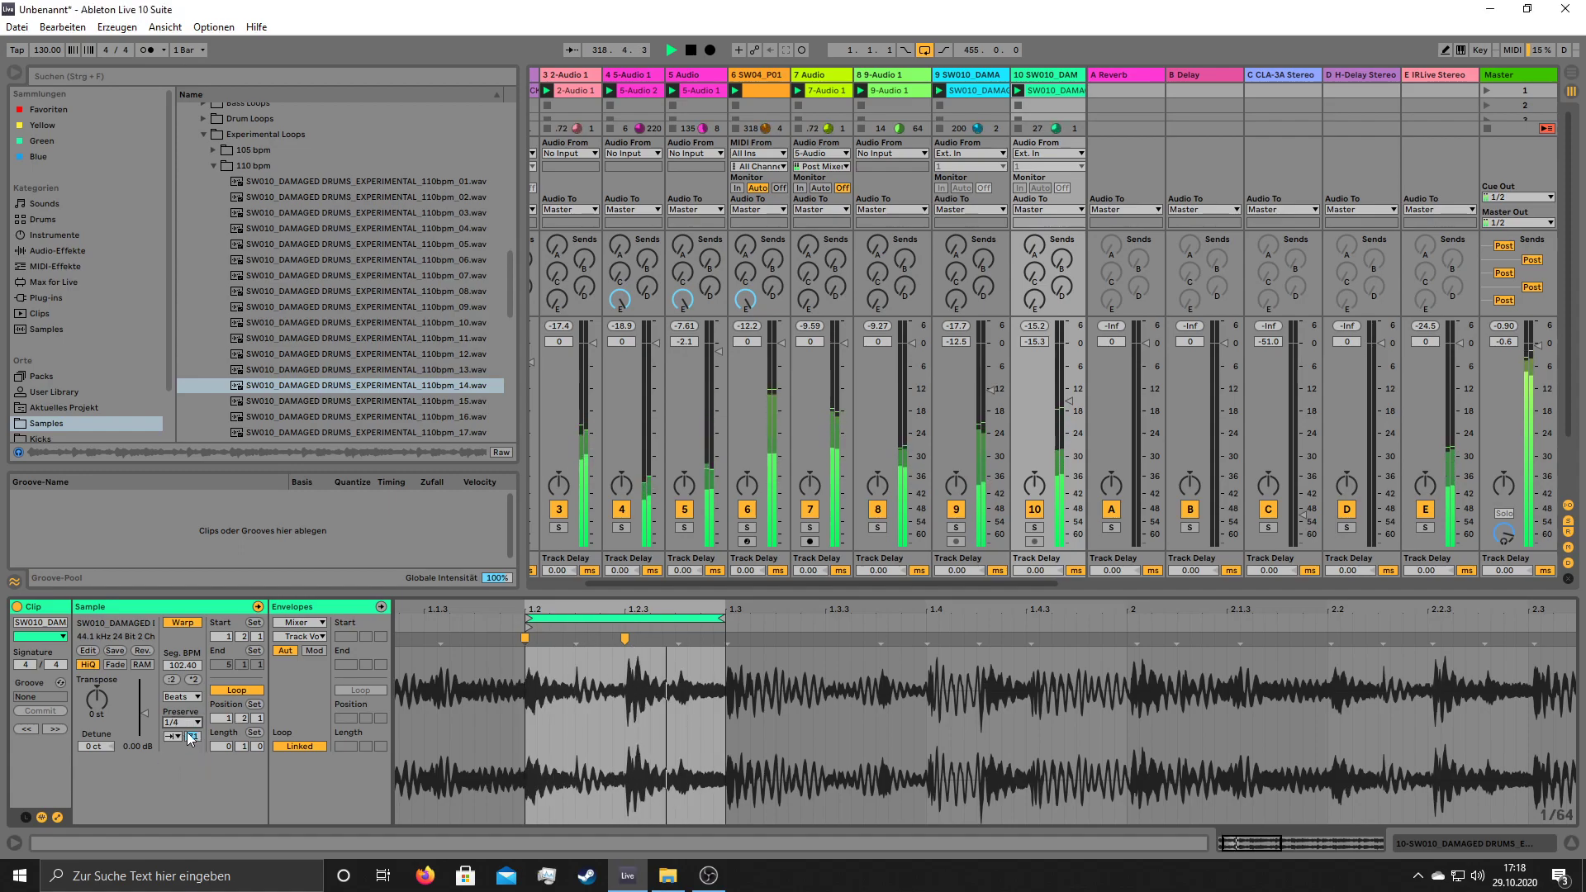
left_click(196, 723)
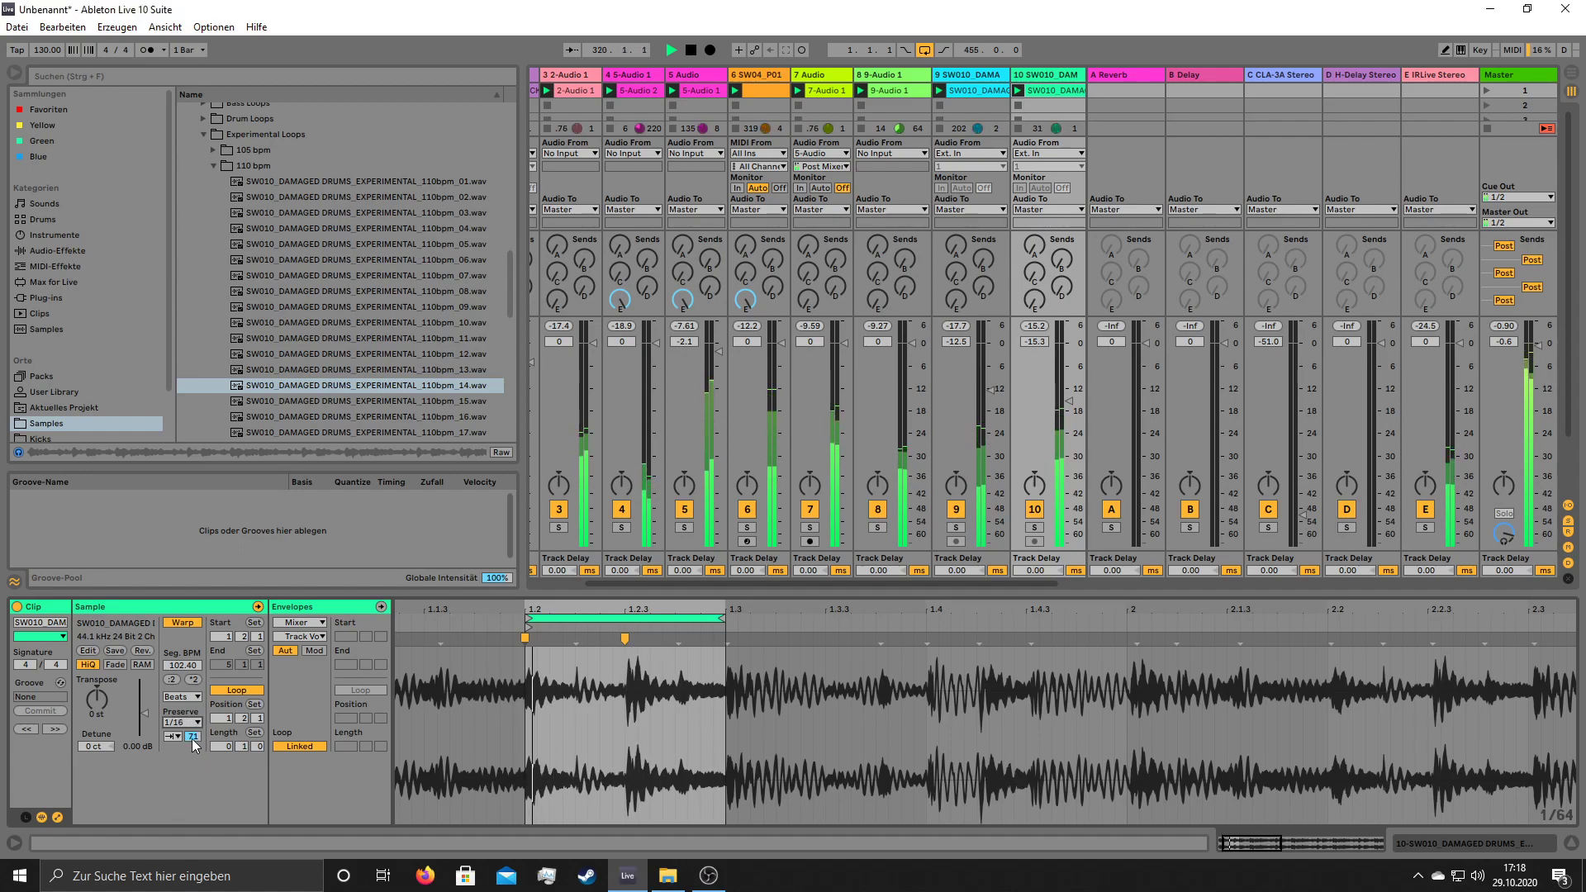
left_click(196, 722)
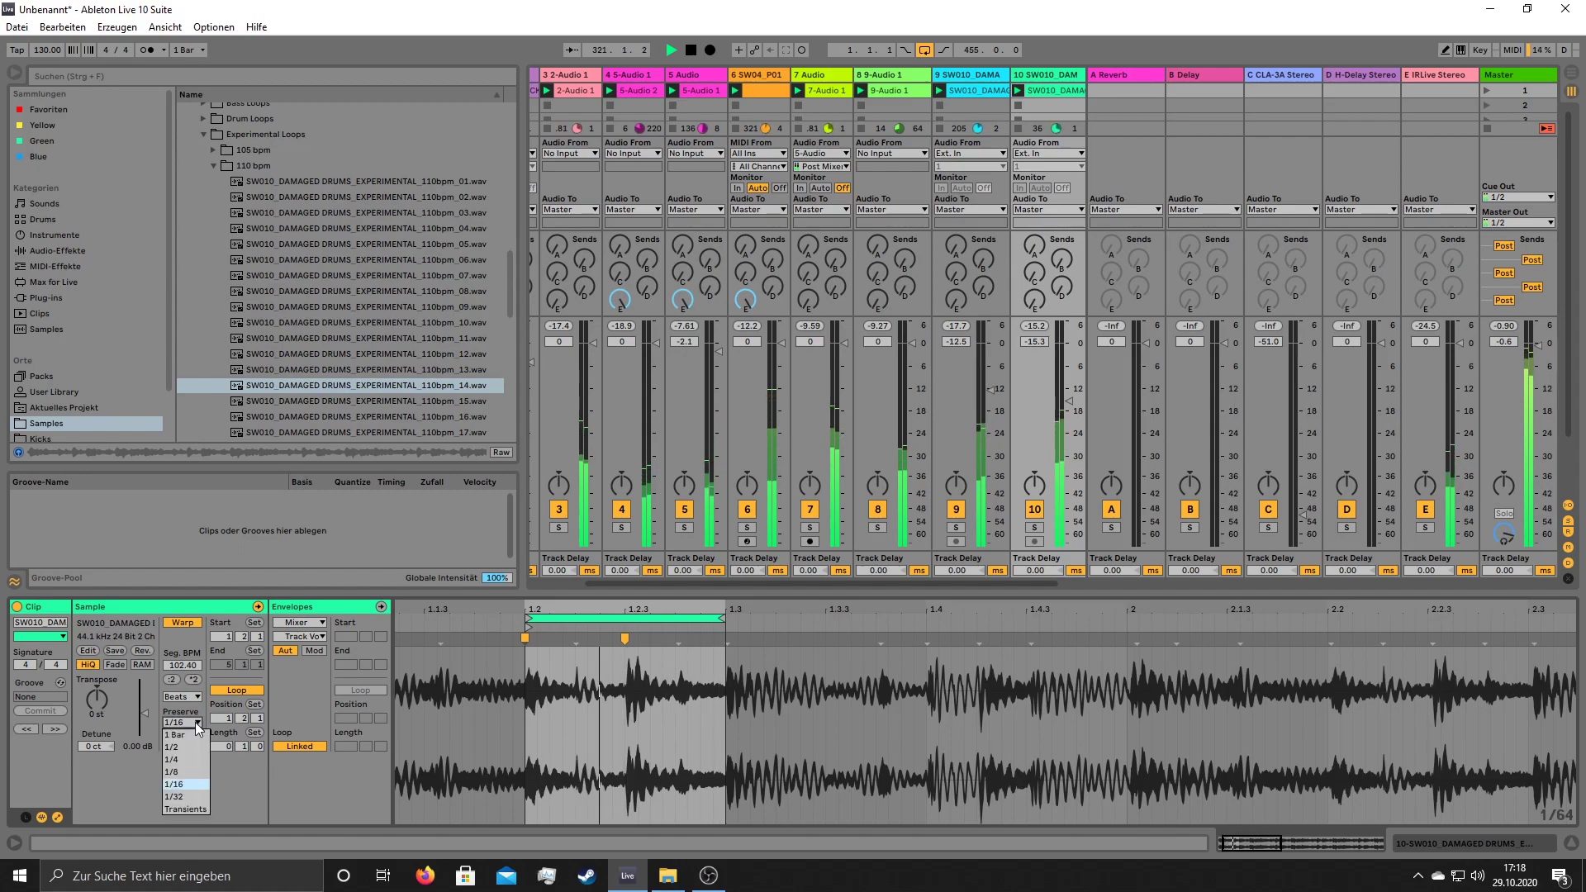
left_click(187, 769)
left_click(196, 722)
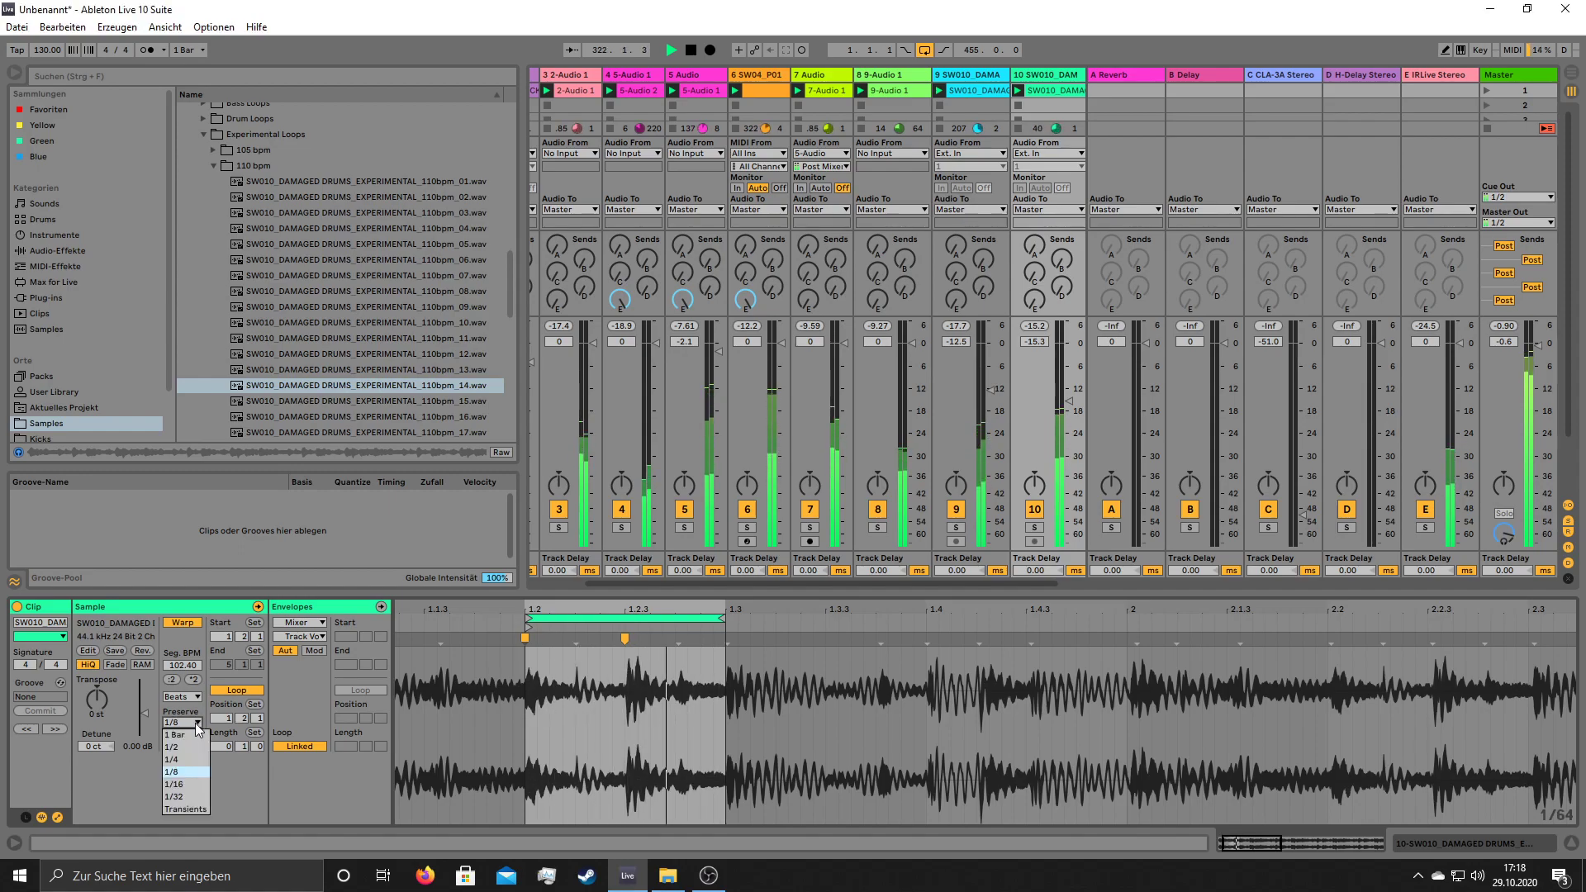
left_click(184, 784)
- Raise the new clip's gain to 1.13 dB and set its track volume to -16.4 dB
left_click_drag(137, 719, 144, 711)
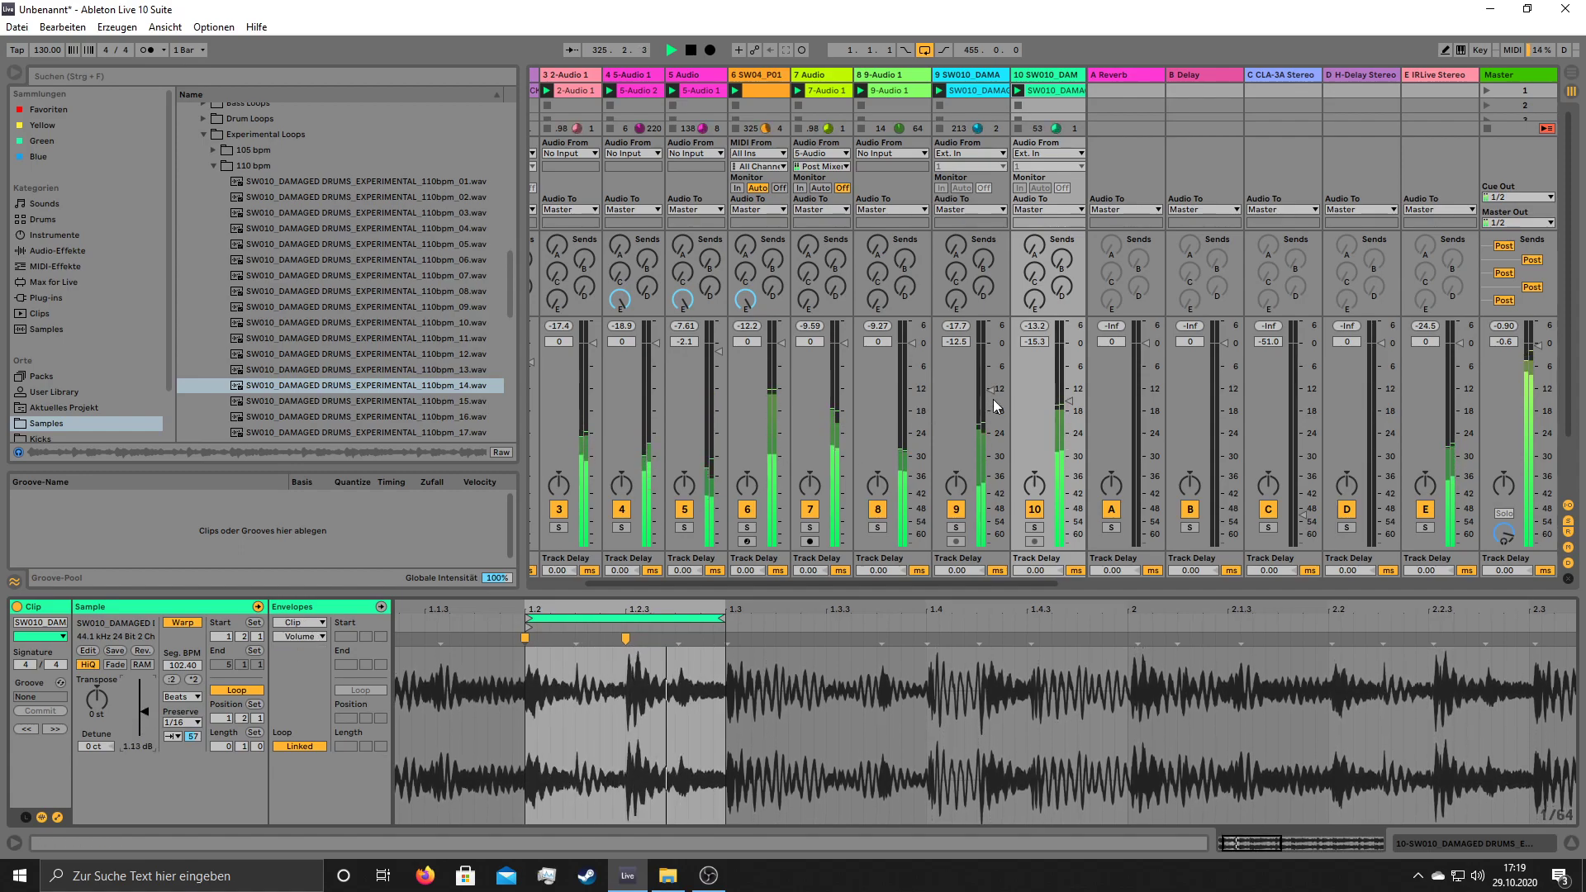
left_click_drag(1063, 407, 1063, 413)
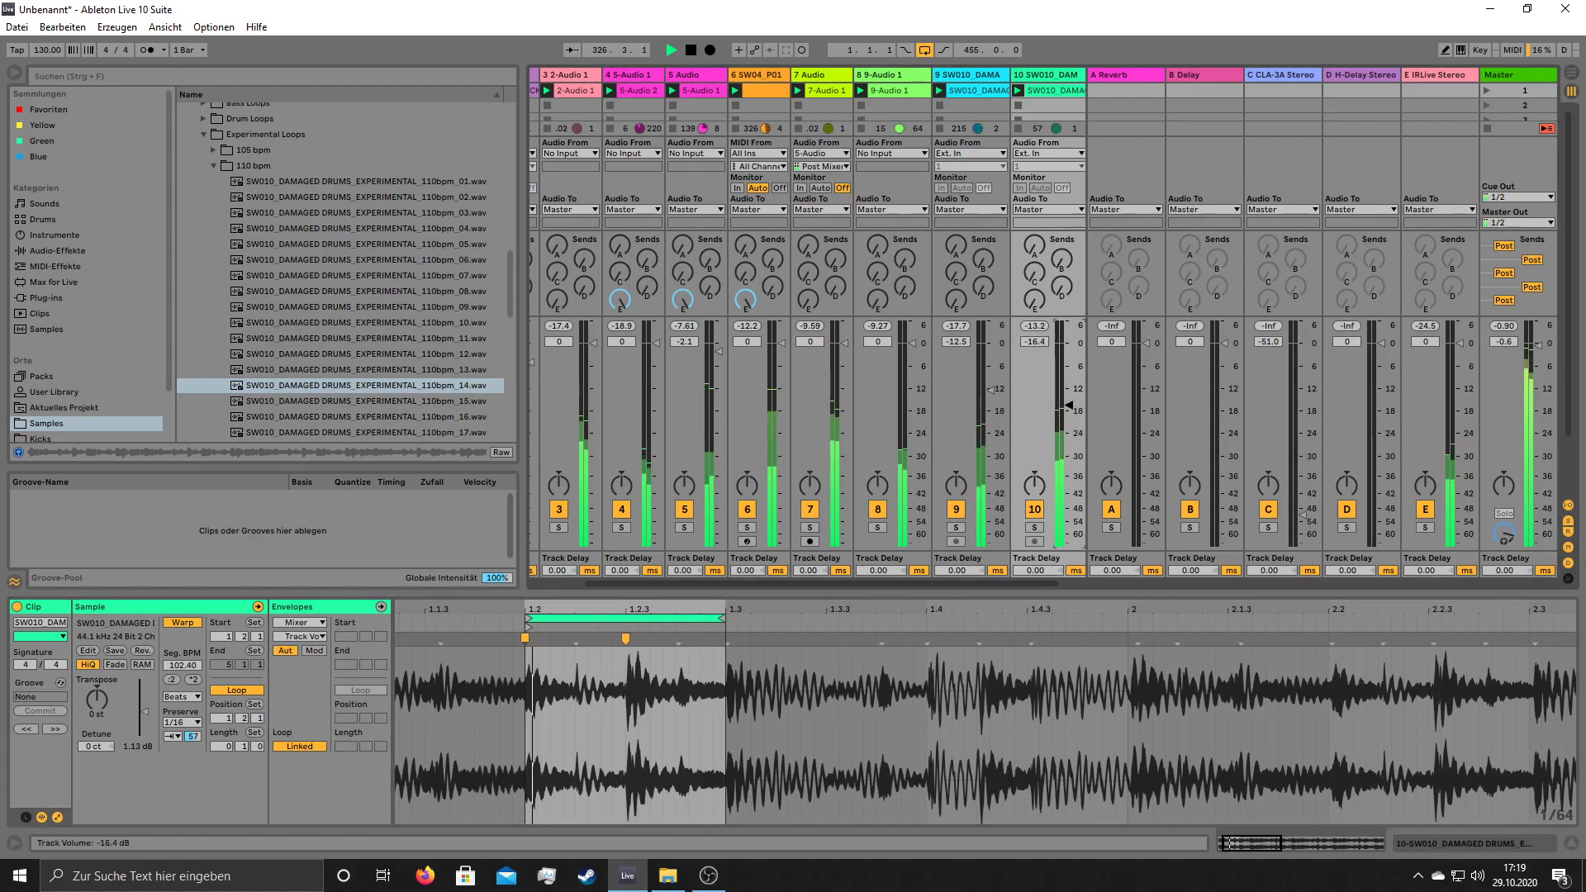
- Add the "What if you could help" recording as a clip on a new audio track and switch off its warping
left_click(213, 166)
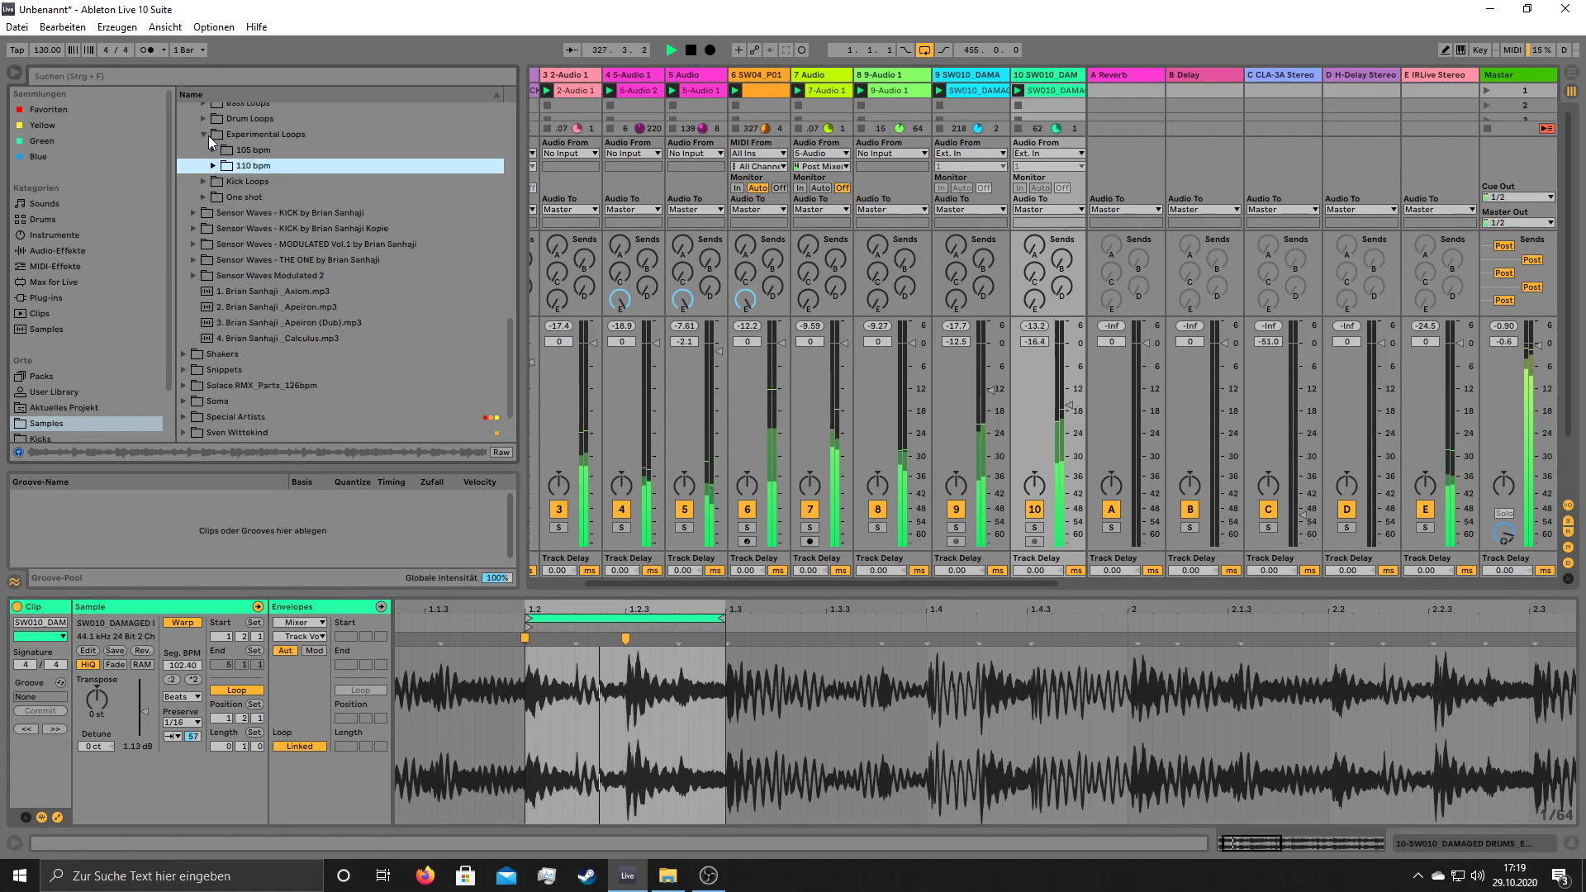
left_click(208, 135)
scroll(220, 195, "up", 3)
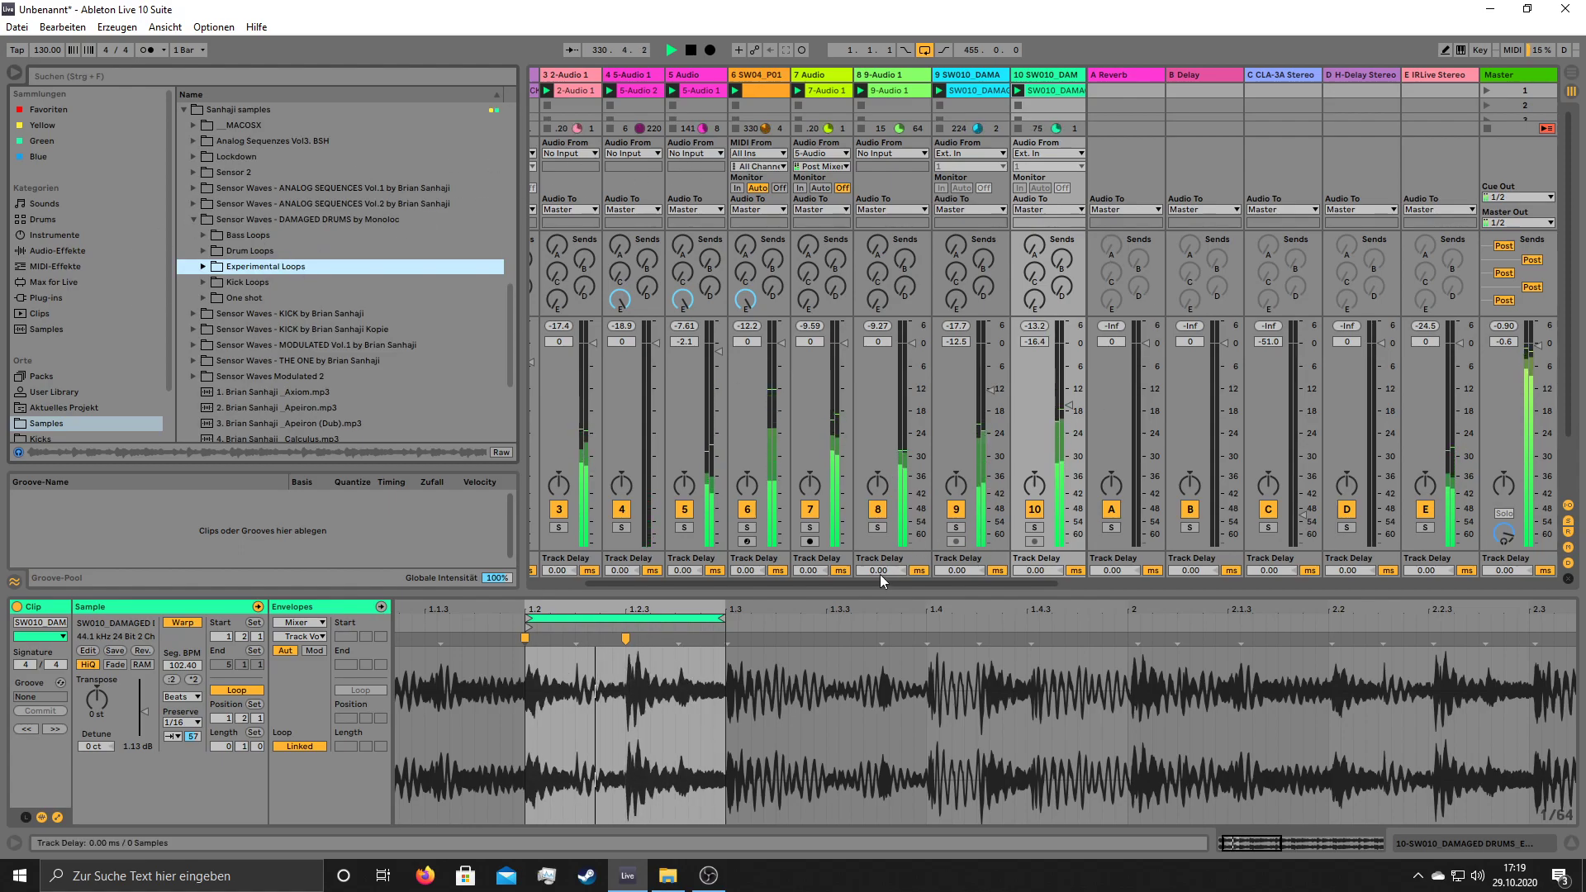
left_click_drag(890, 582, 920, 582)
right_click(1031, 78)
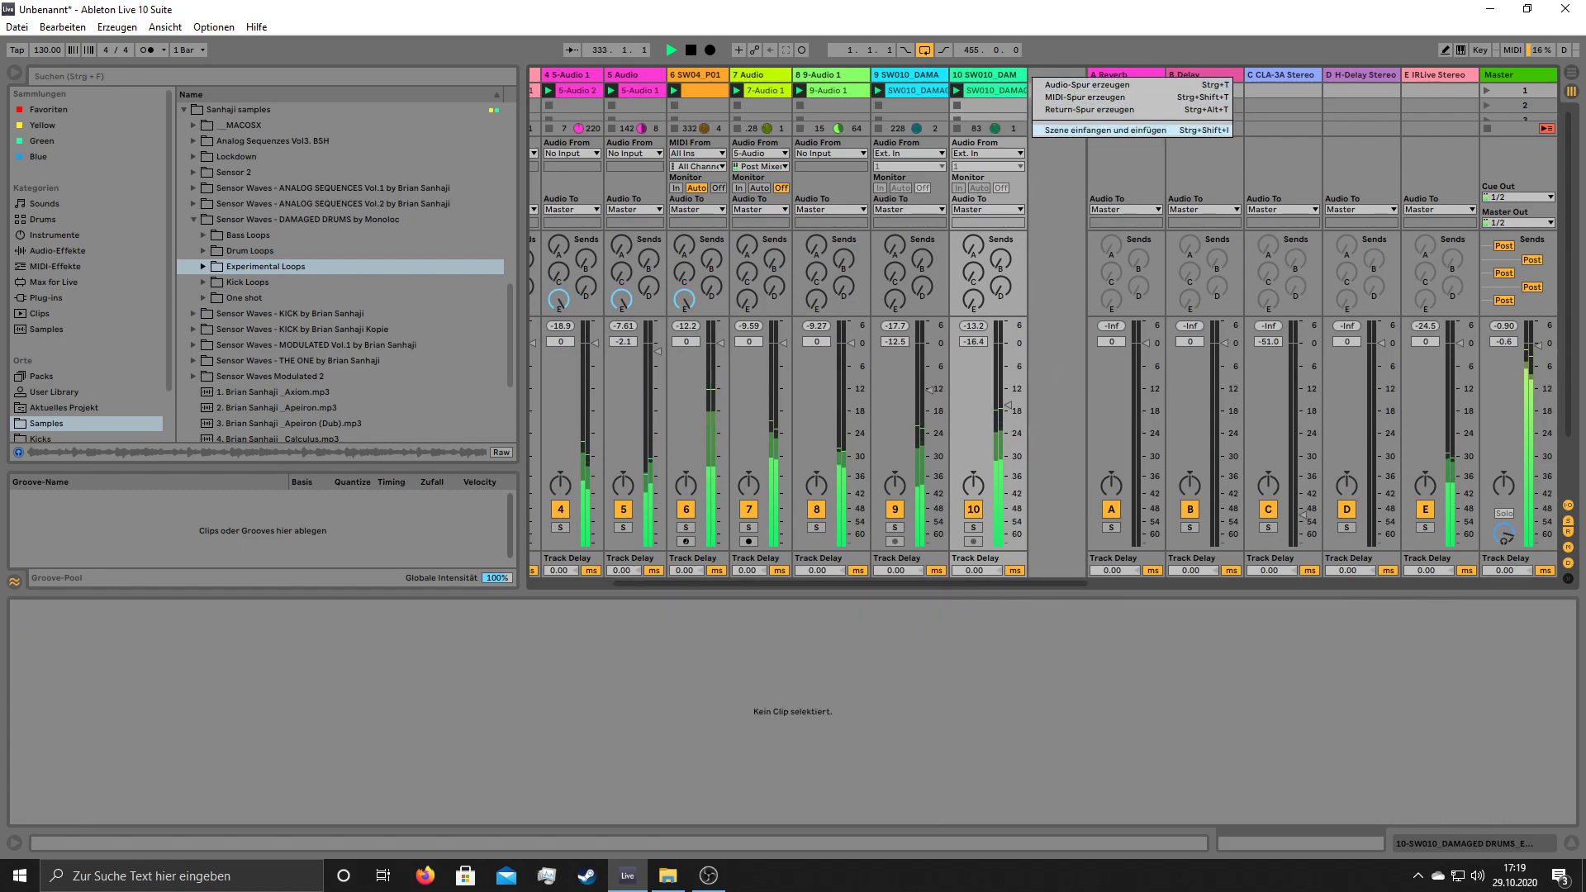
left_click(1061, 128)
left_click_drag(1050, 99, 1061, 107)
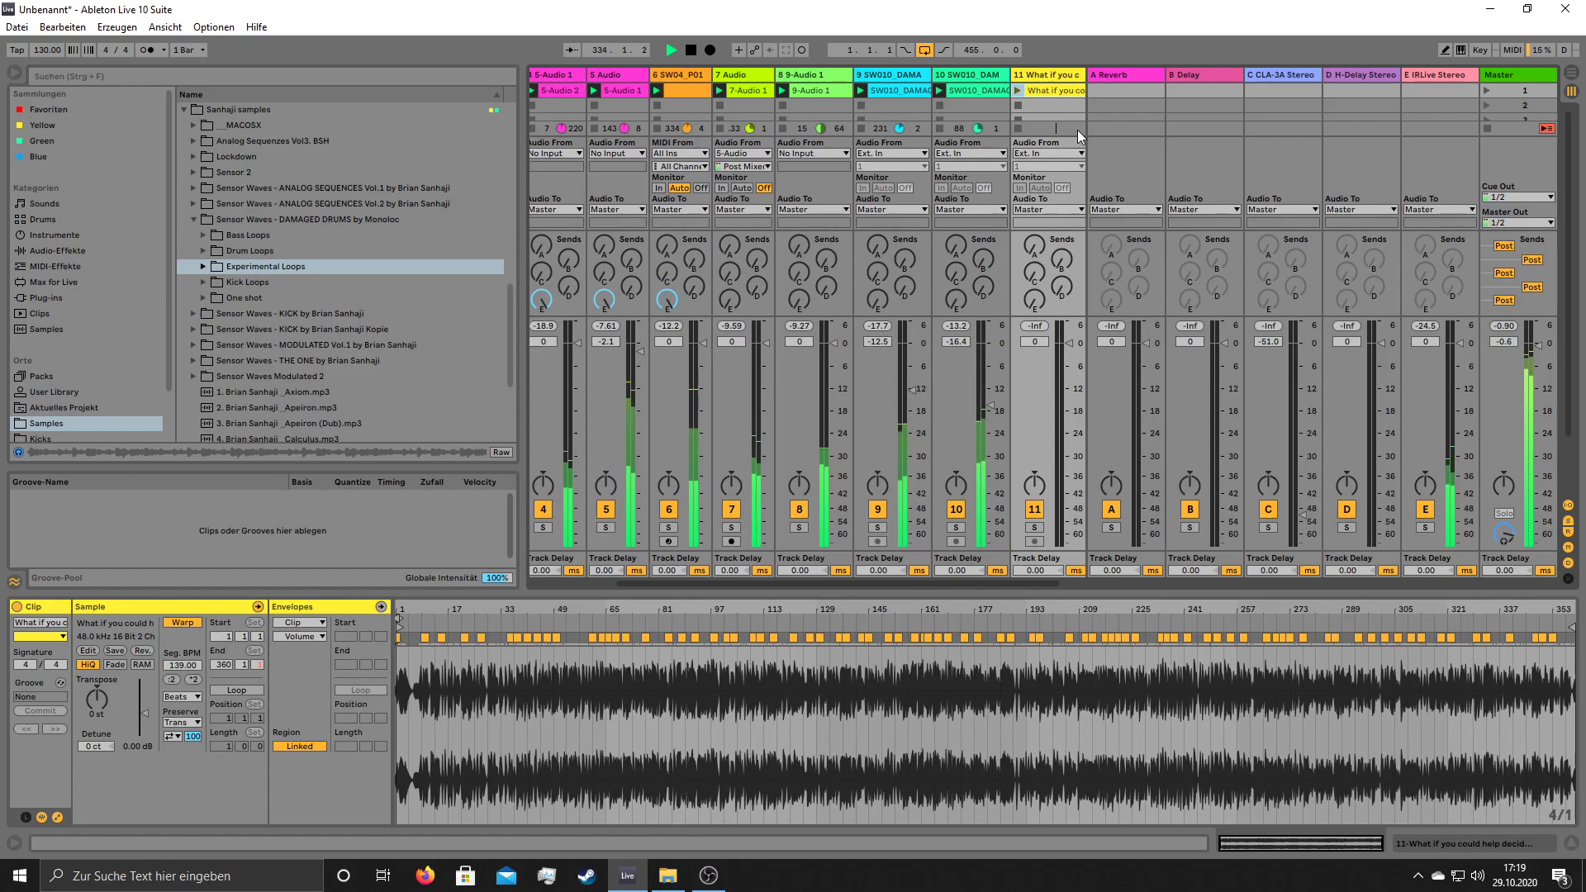
left_click(181, 623)
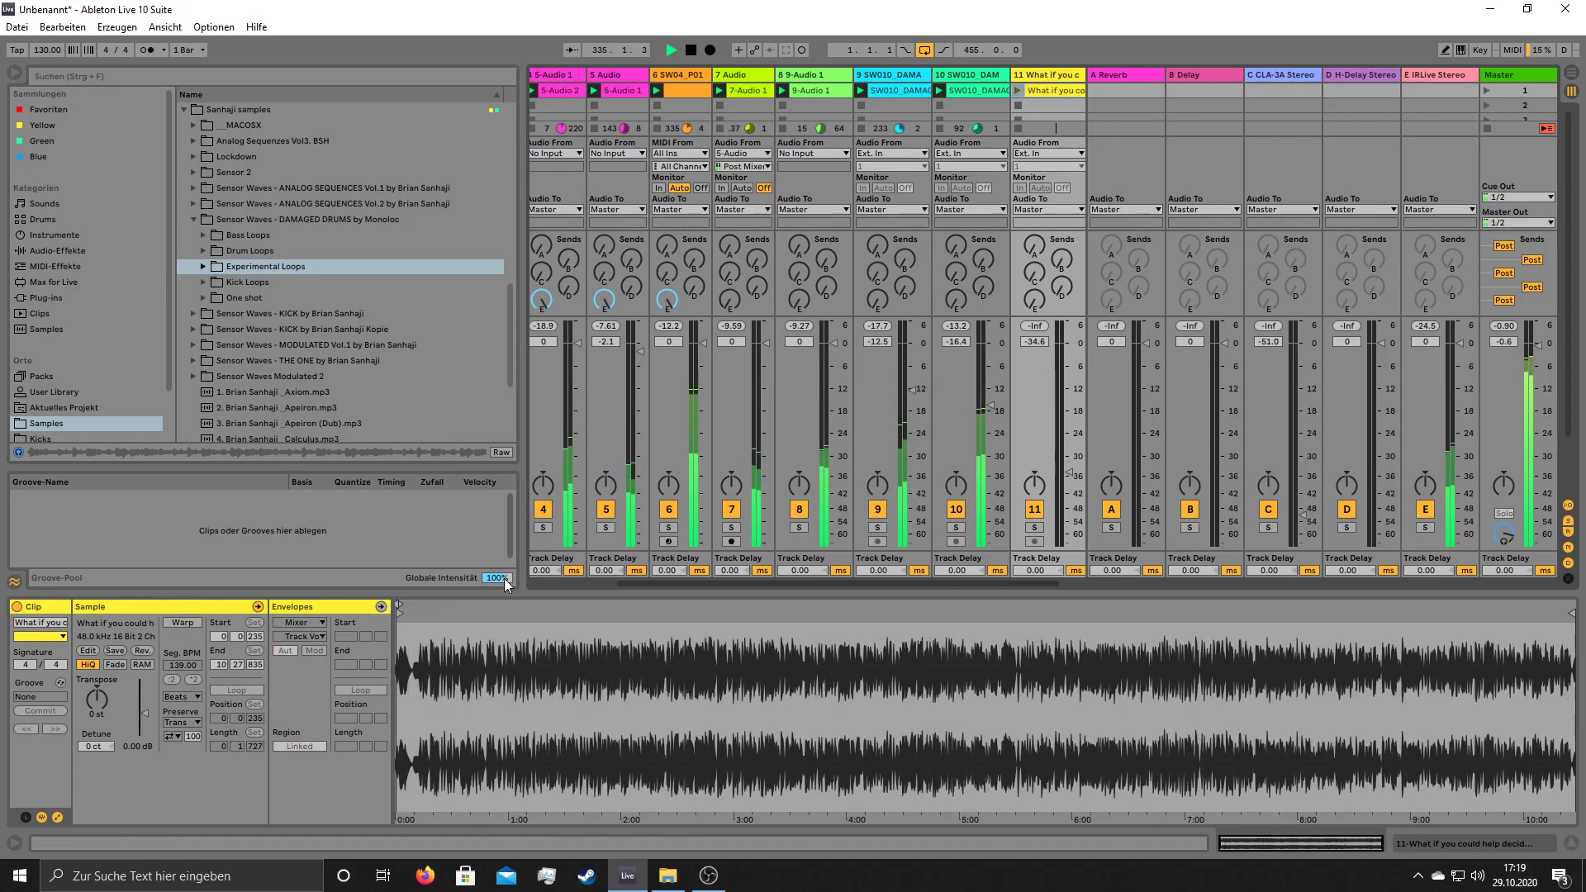
- Raise the new "What if you could" track's send to E IRLive Stereo and set its volume to -9.2 dB
left_click(1036, 312)
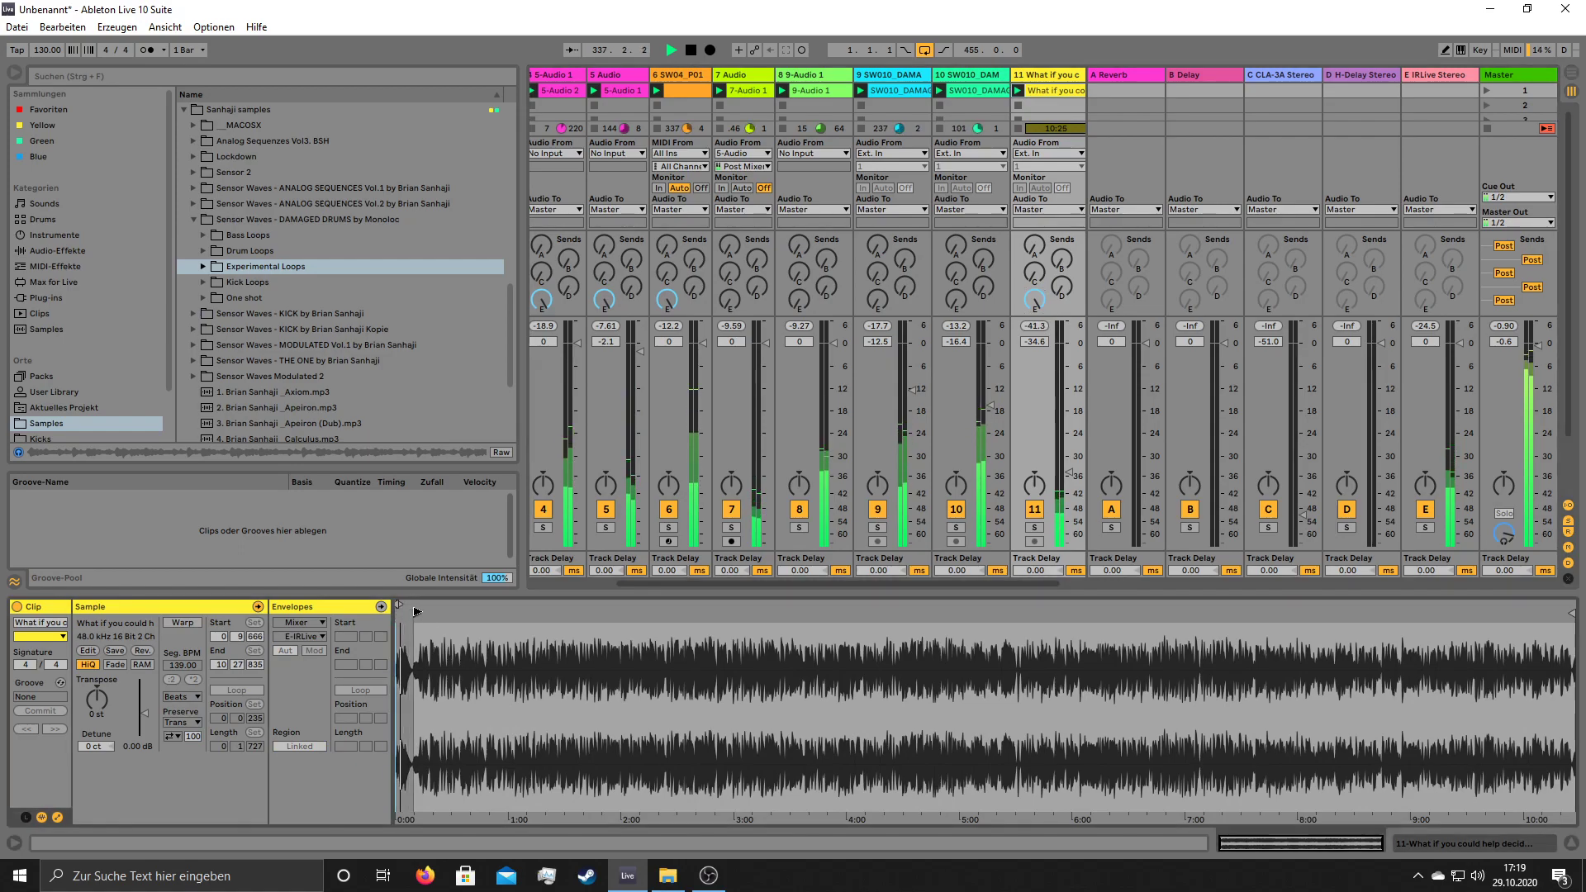
left_click_drag(1065, 476, 1067, 377)
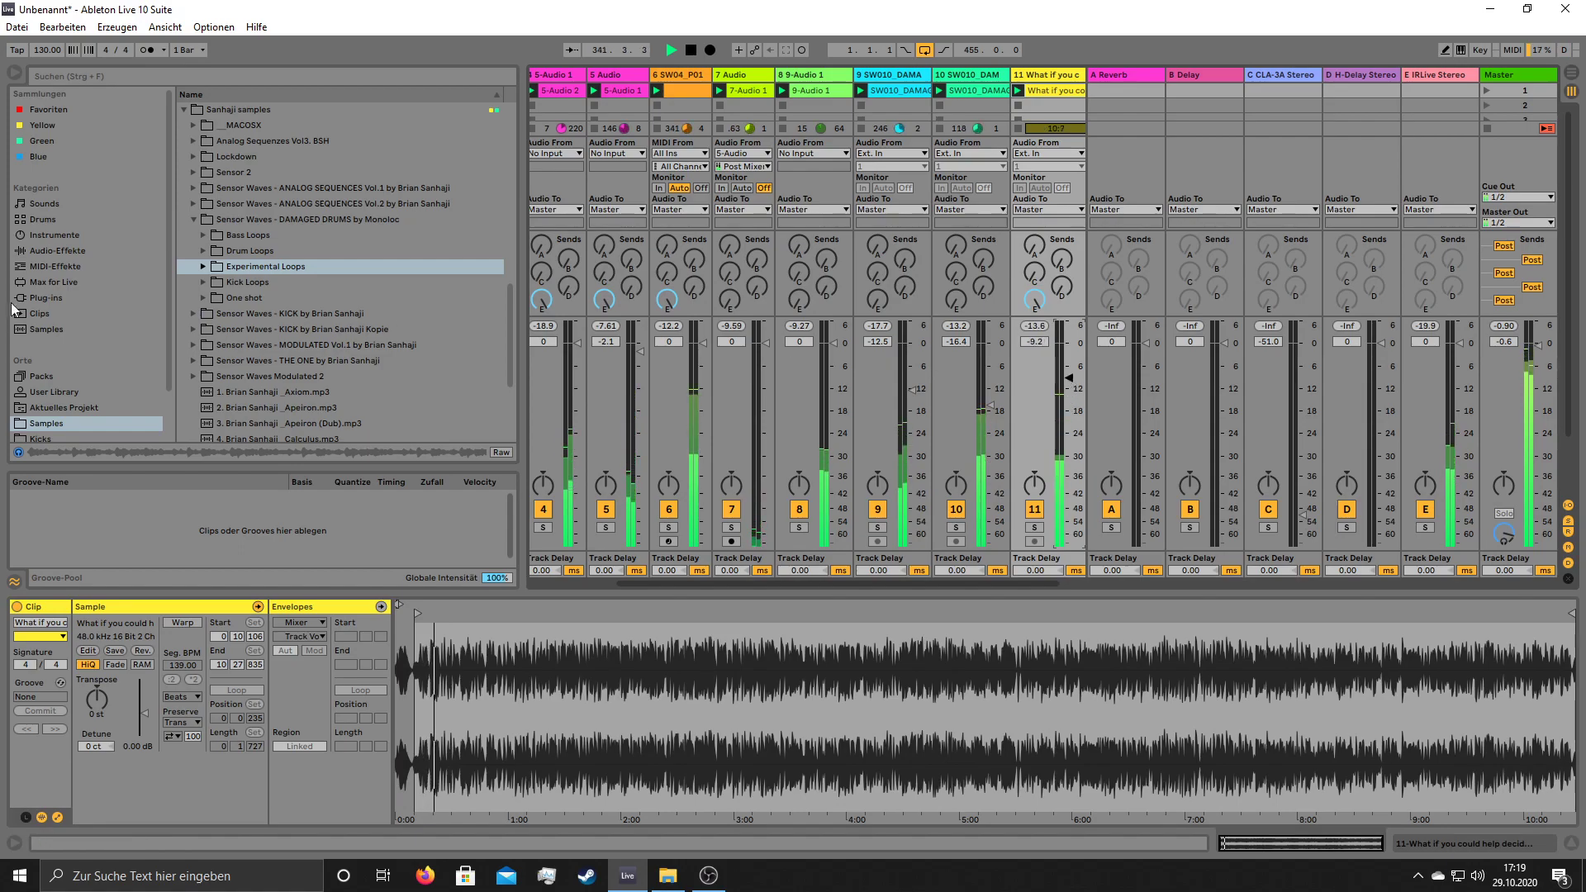
- Add EQ Eight to the "What if you could" track and make band 3 a low cut at 599 Hz with Q 1.63
left_click(87, 252)
left_click(229, 327)
double_click(228, 325)
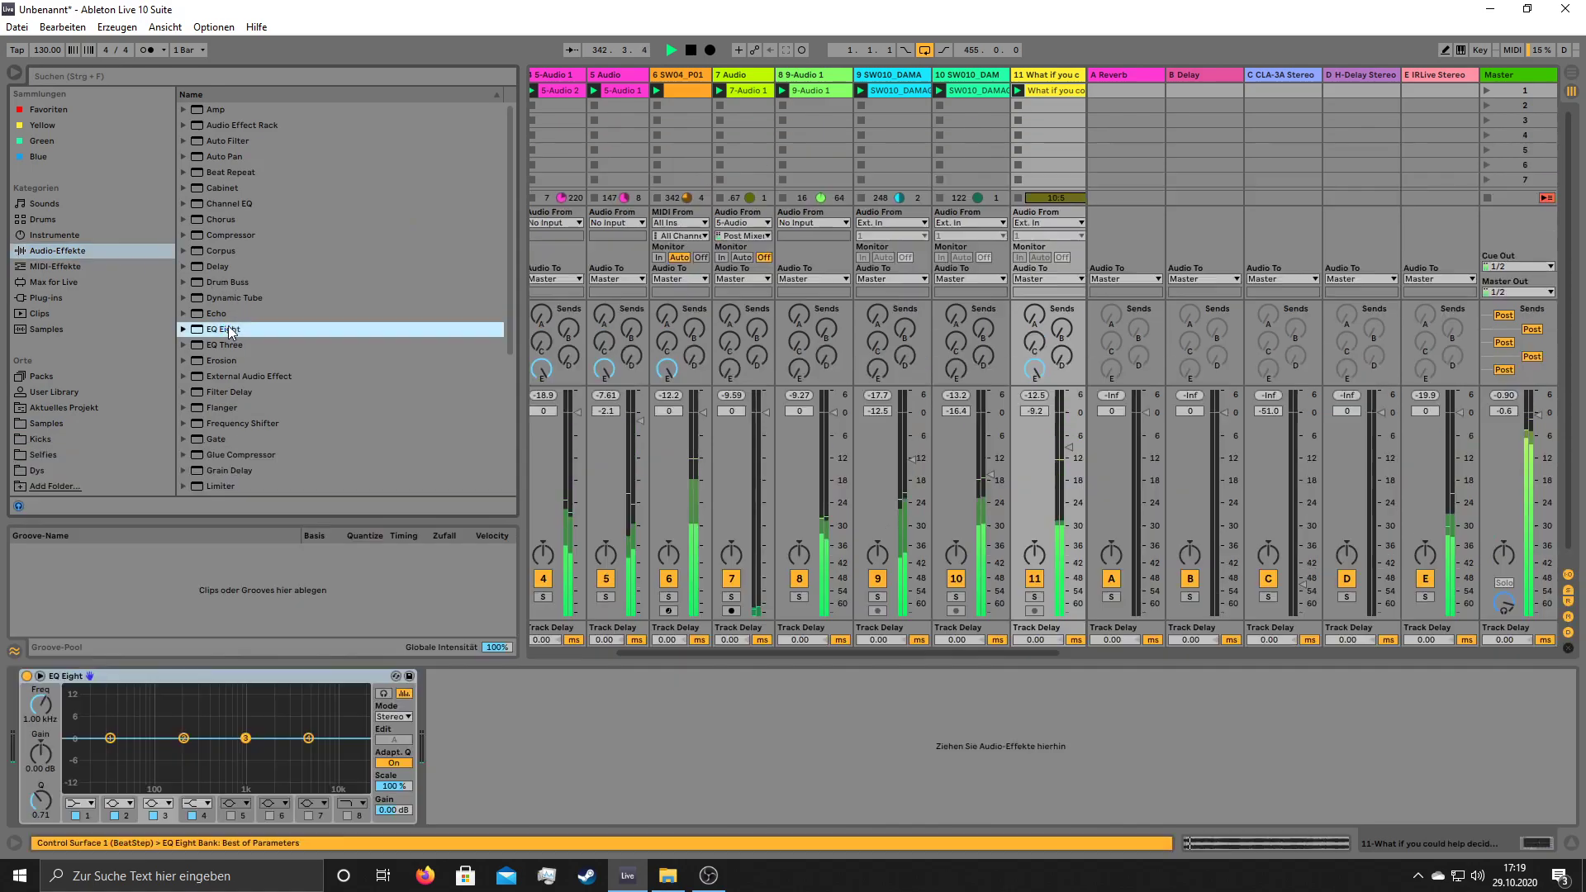
left_click(155, 803)
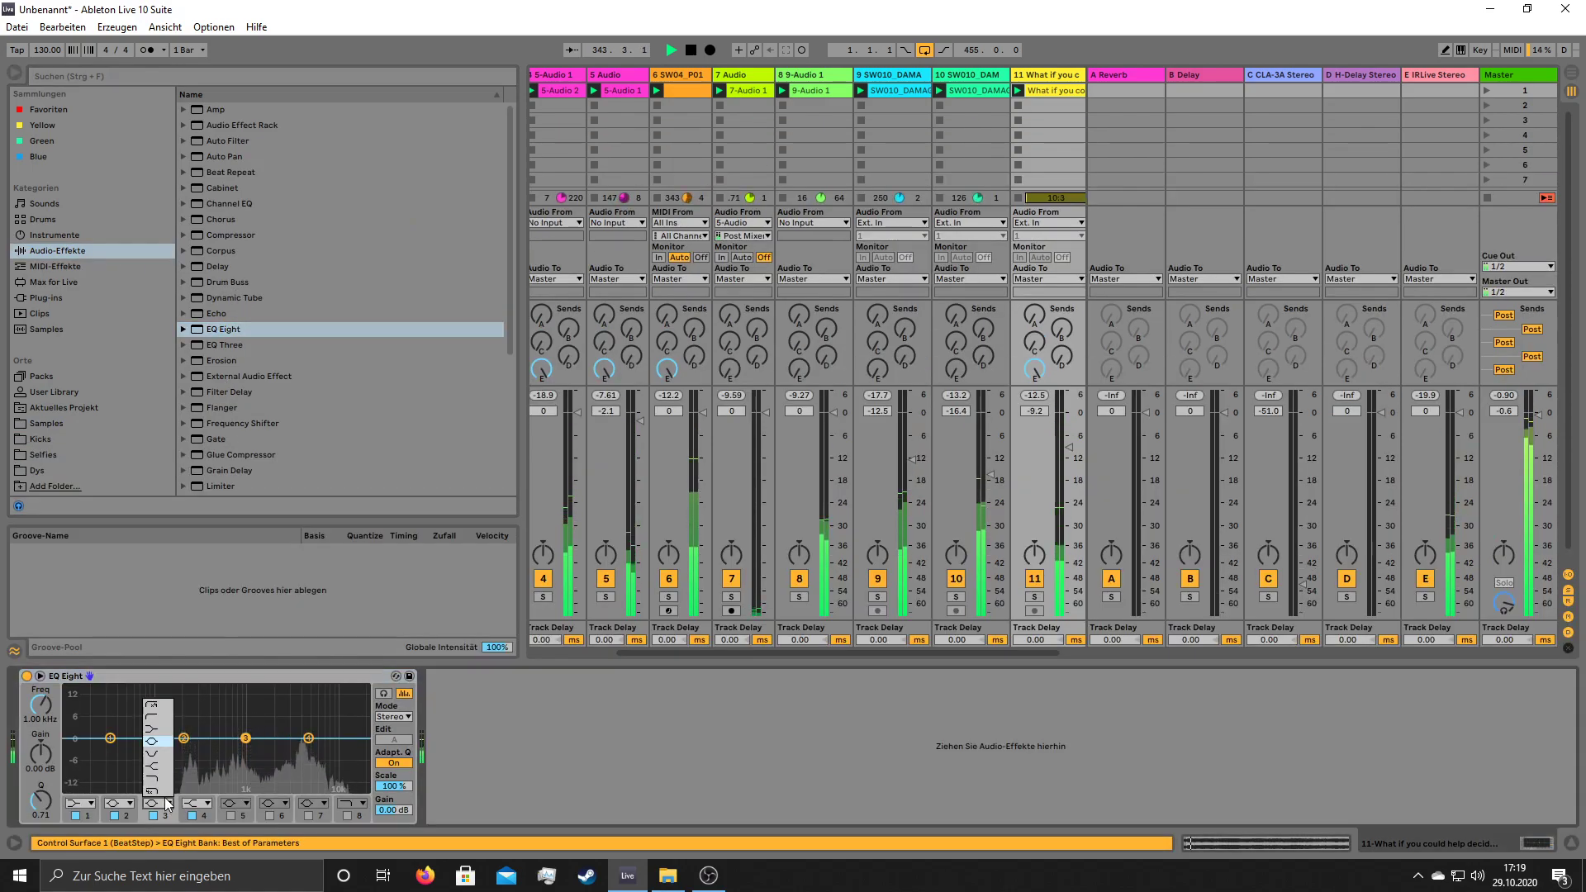
left_click(157, 718)
mouse_move(246, 751)
left_mouse_down()
mouse_move(172, 752)
mouse_move(226, 734)
left_mouse_up()
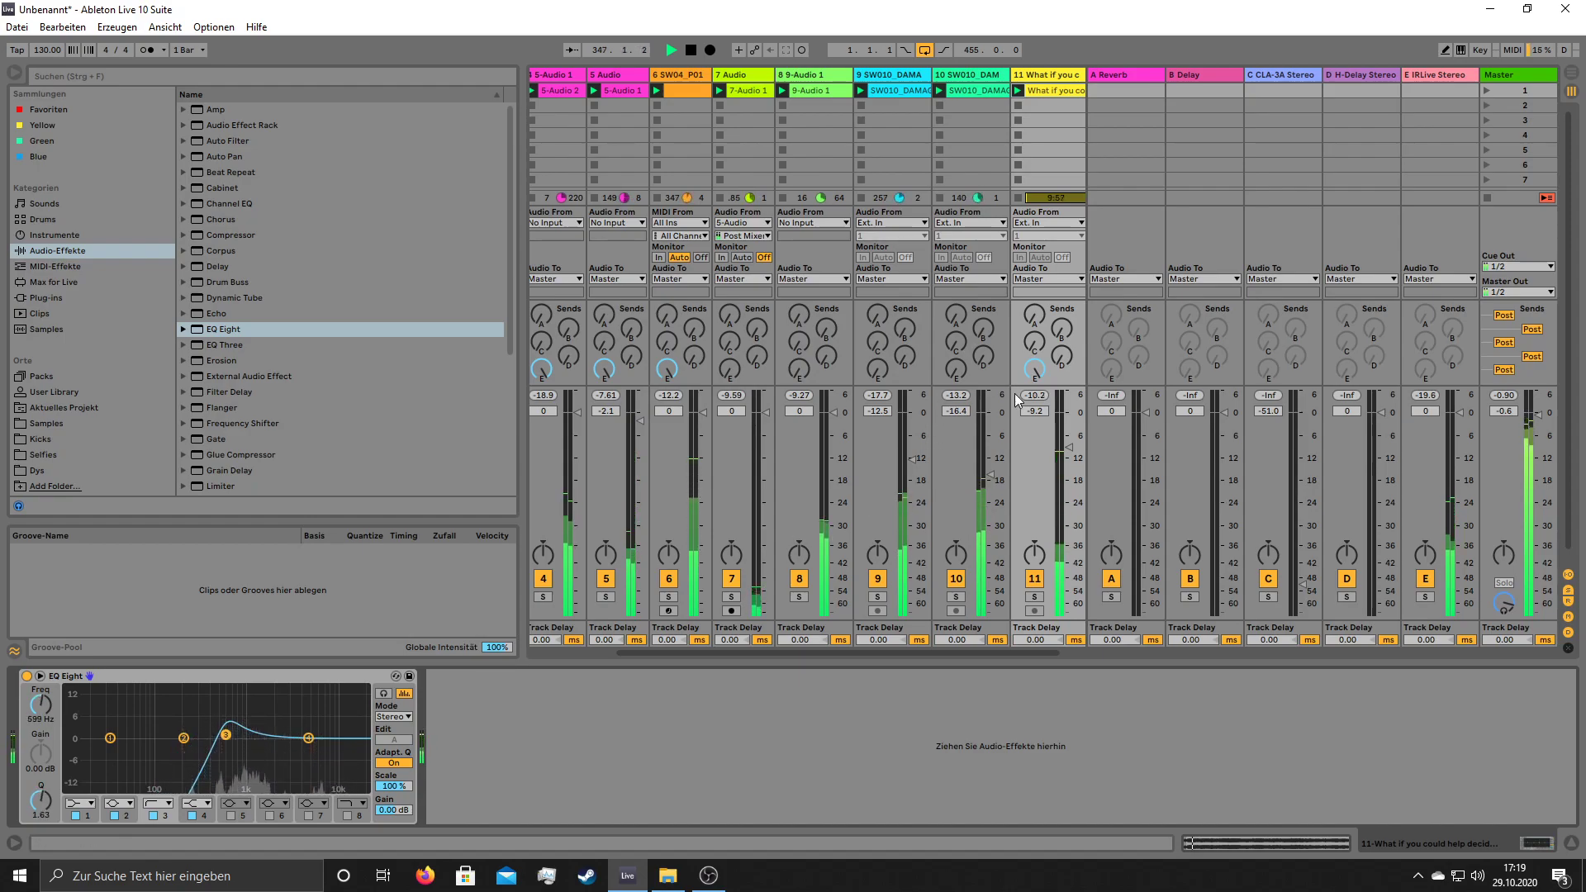
- Audition the H-Delay send on the "What if you could" track and set the track's volume to -6.0 dB
left_click_drag(1067, 447, 1059, 430)
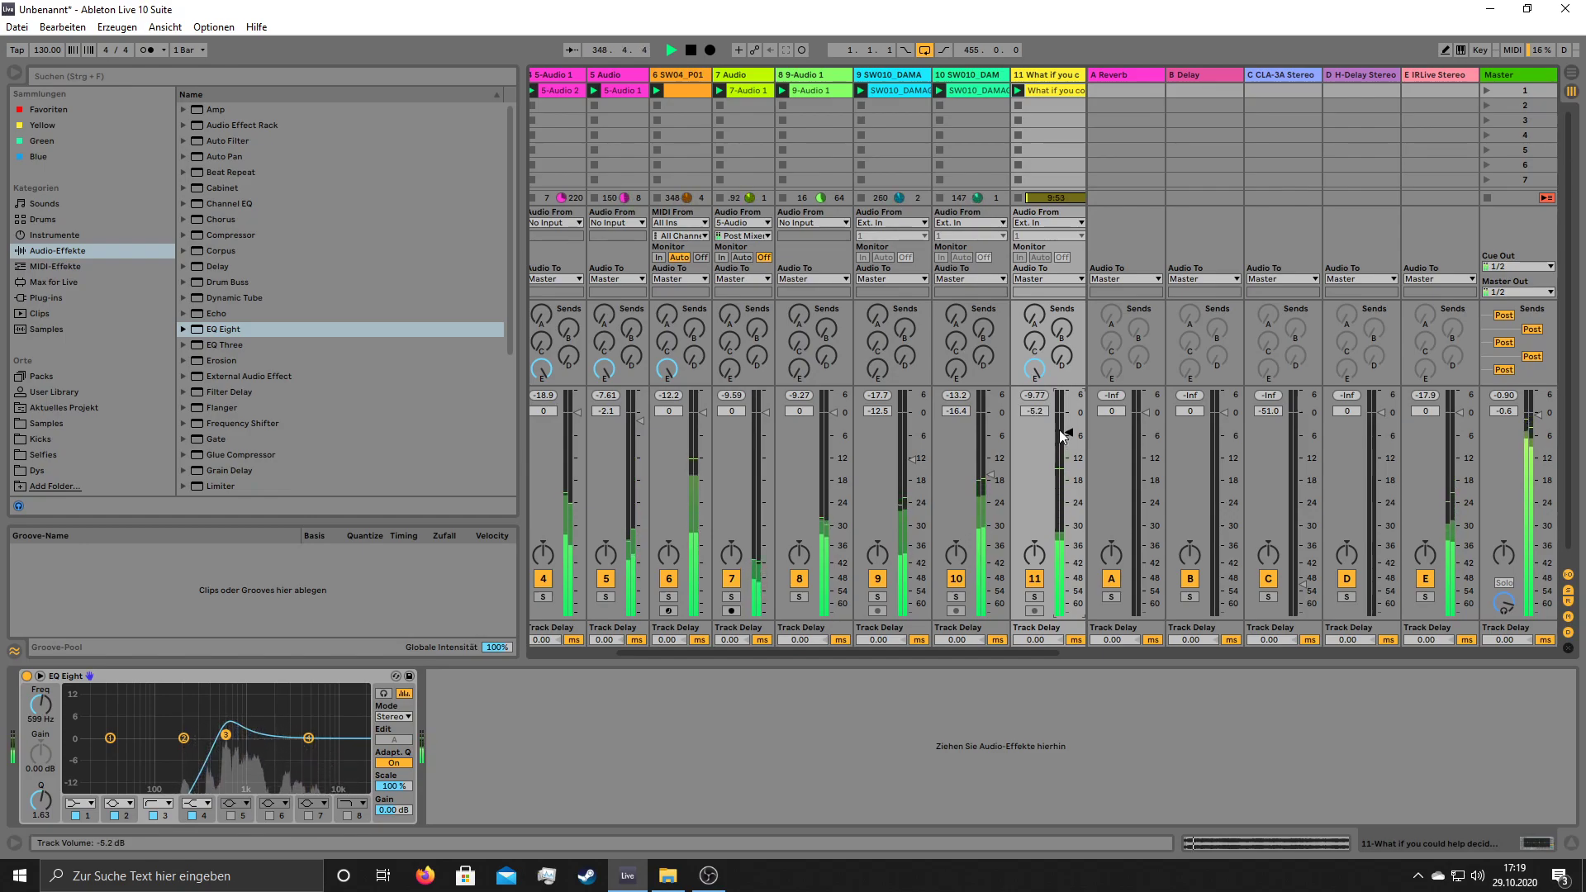
left_click(1060, 355)
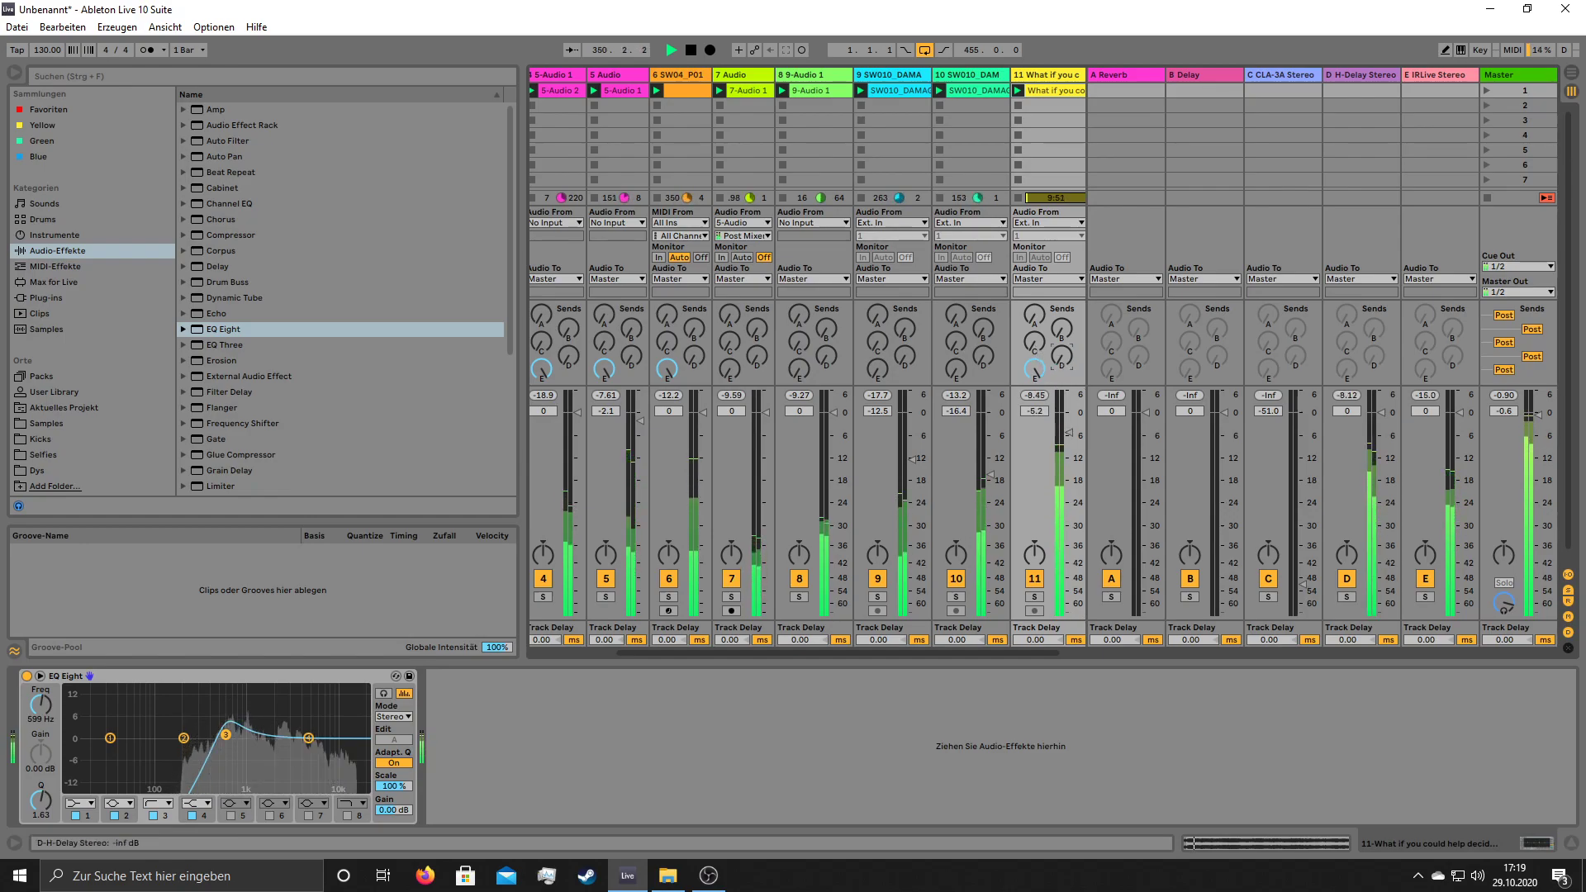
left_click_drag(1067, 431, 1067, 435)
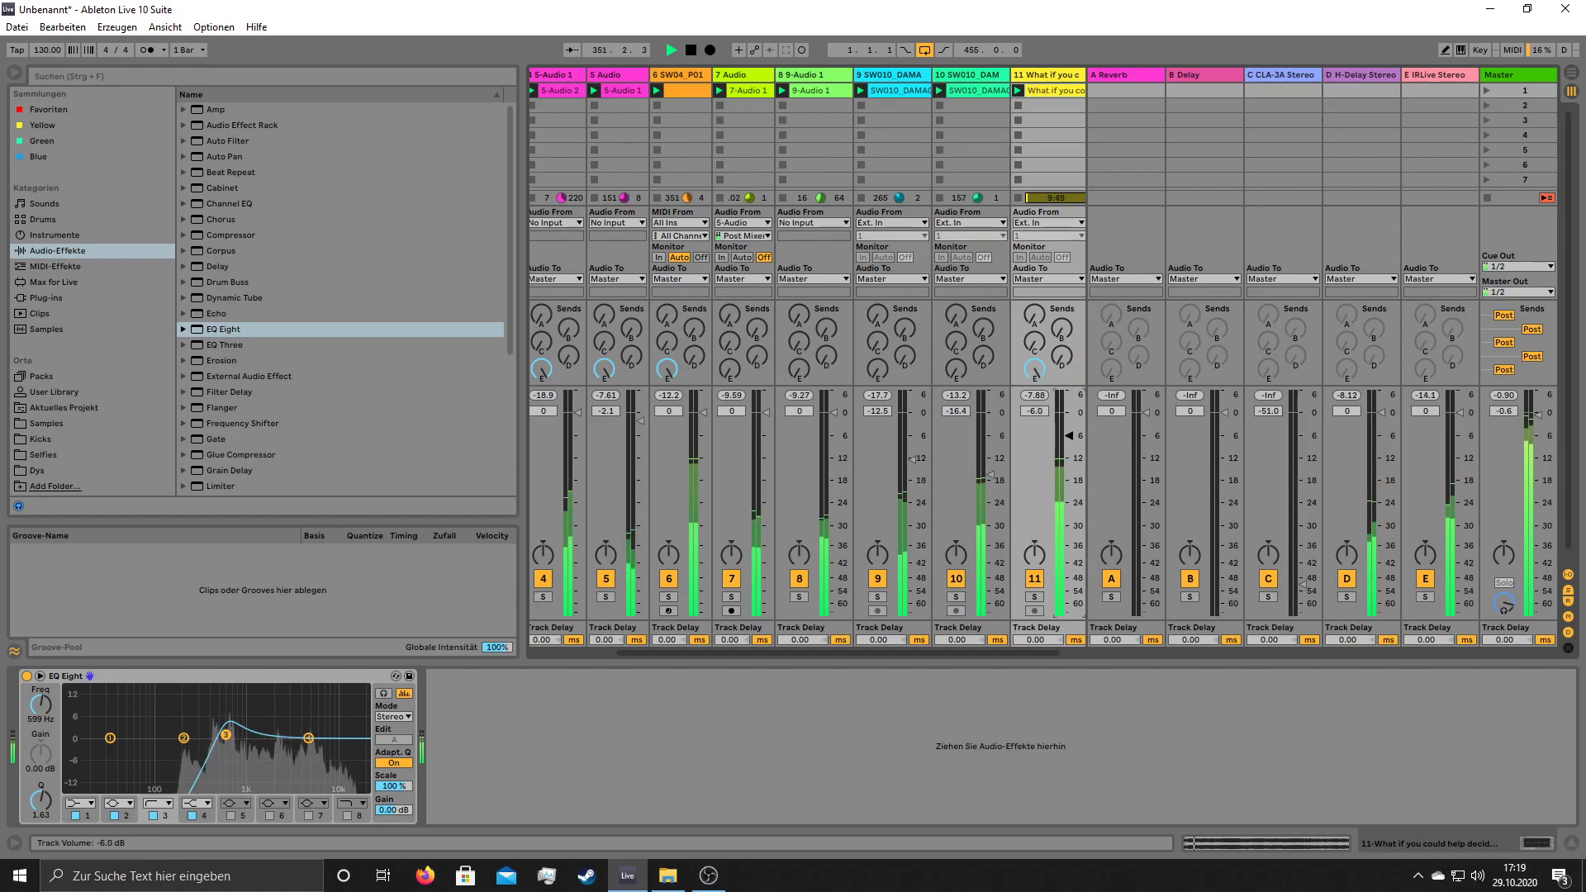
- Lengthen the A return's Reverb decay time to 9.38 s and feed it from track 11 with the send at 0.0 dB
left_click_drag(1042, 314, 1129, 128)
left_click(1144, 73)
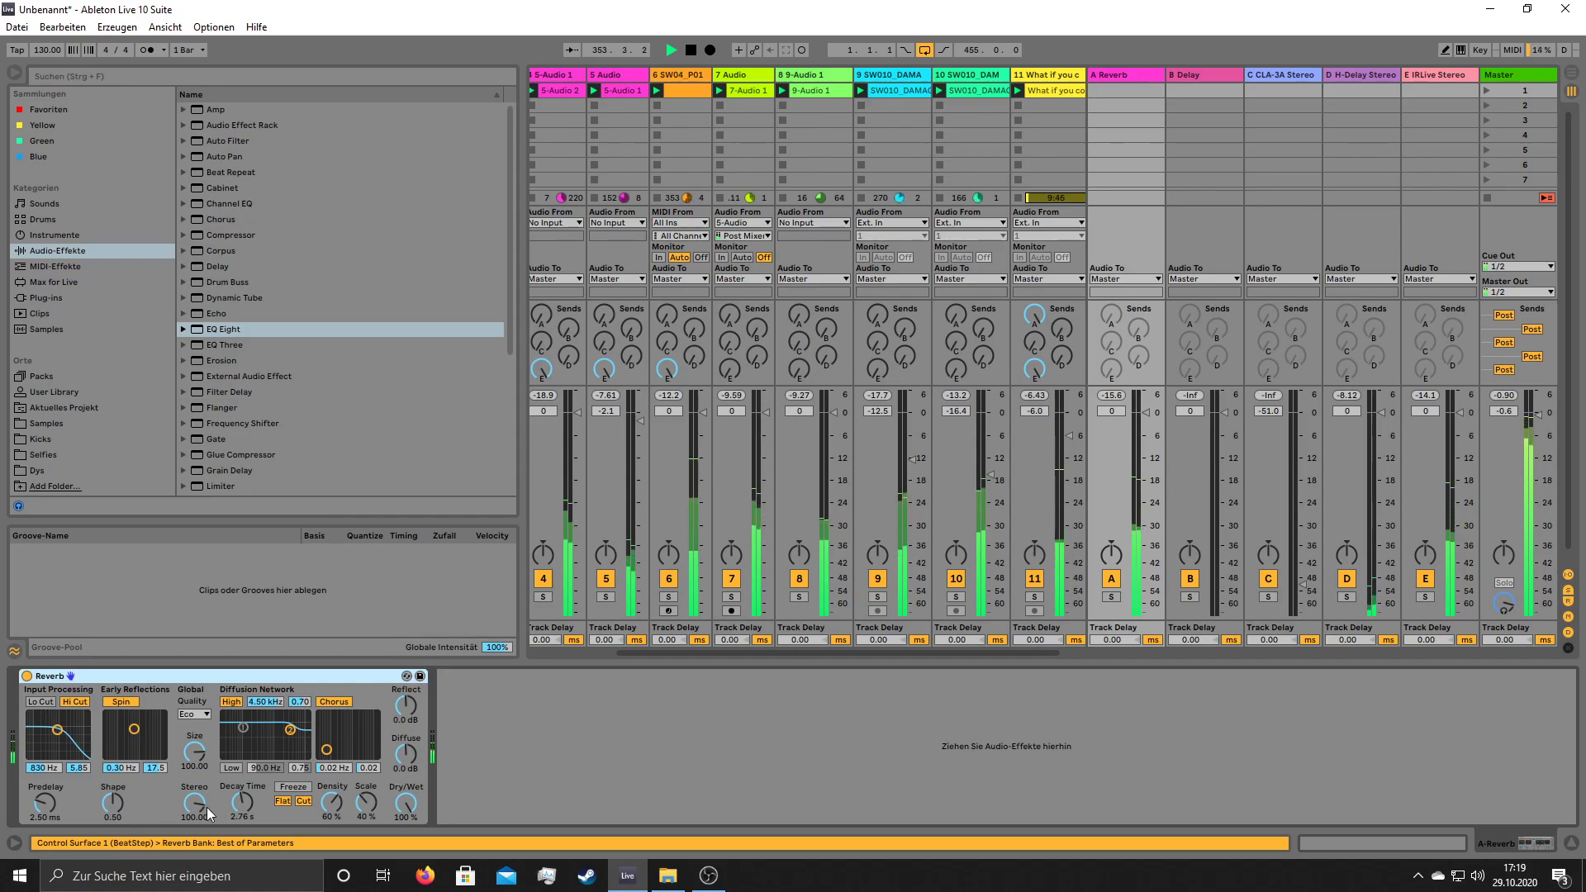
left_click_drag(242, 801, 245, 747)
left_click_drag(1035, 315, 1034, 487)
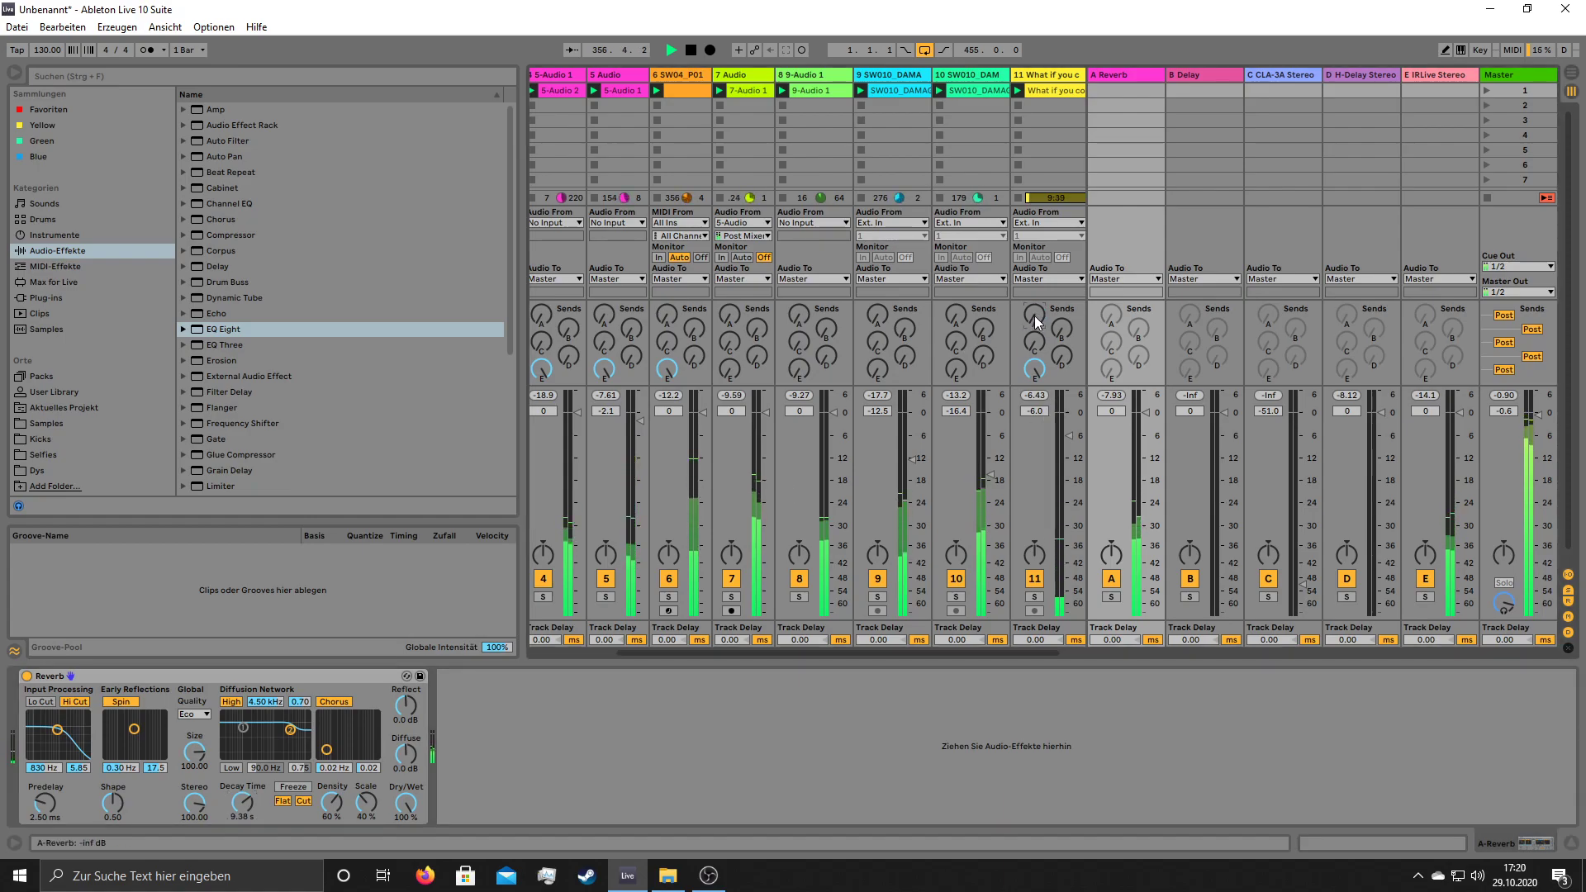
left_click_drag(1035, 316, 1034, 148)
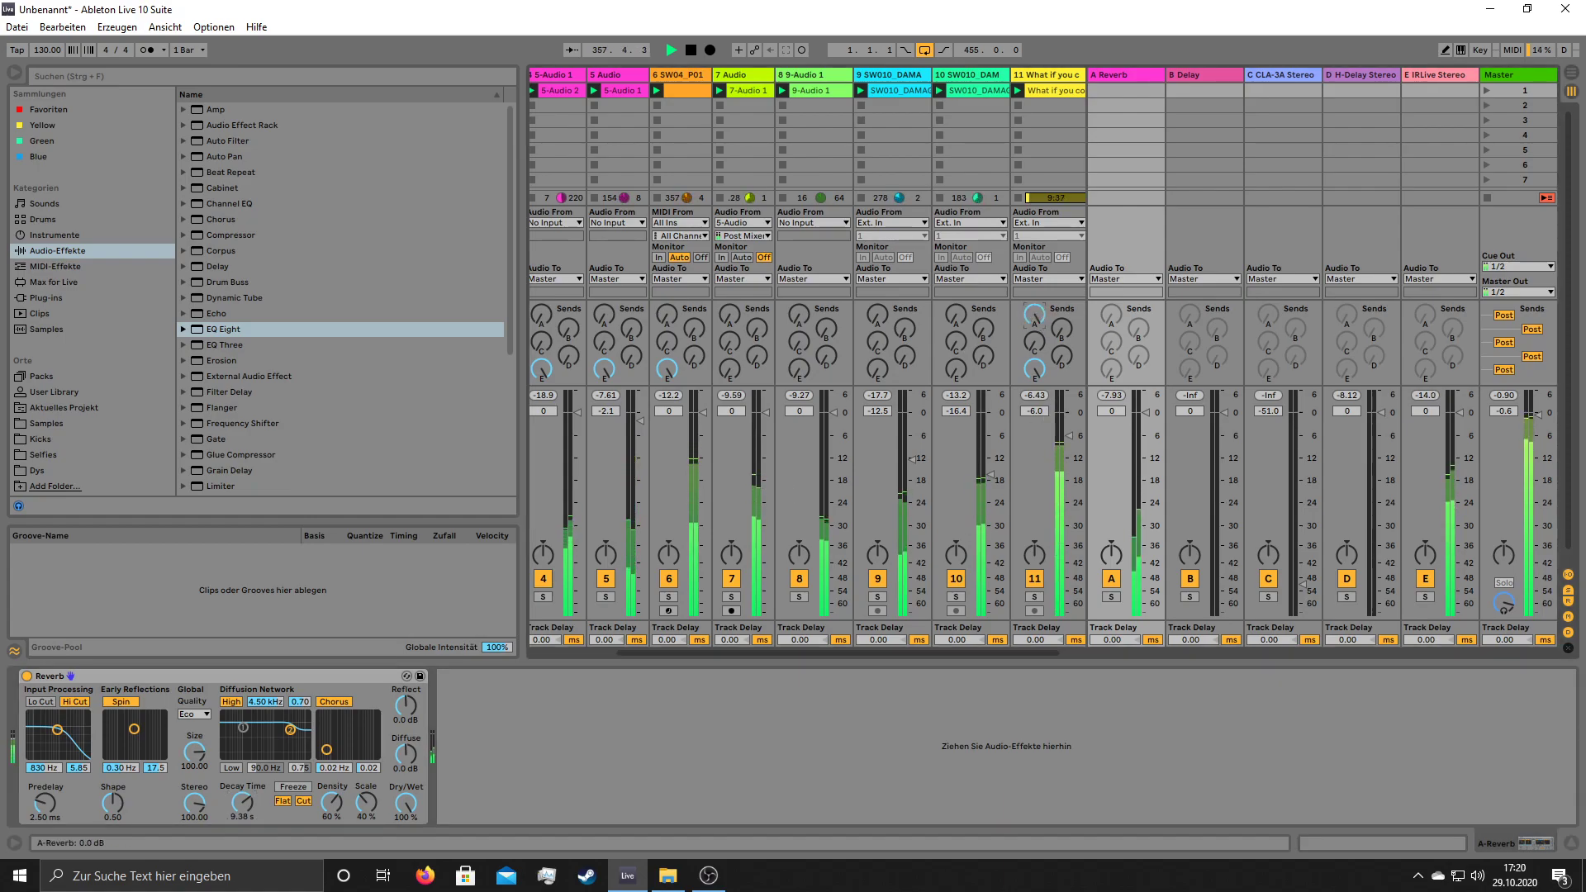
- Set the Reverb's decay time to 24.3 s and audition it by switching track 11's reverb send between off and 0.0 dB
left_click_drag(1034, 316, 1034, 483)
left_click_drag(243, 803, 243, 768)
mouse_move(1034, 316)
left_mouse_down()
mouse_move(1042, 295)
mouse_move(1039, 315)
left_mouse_up()
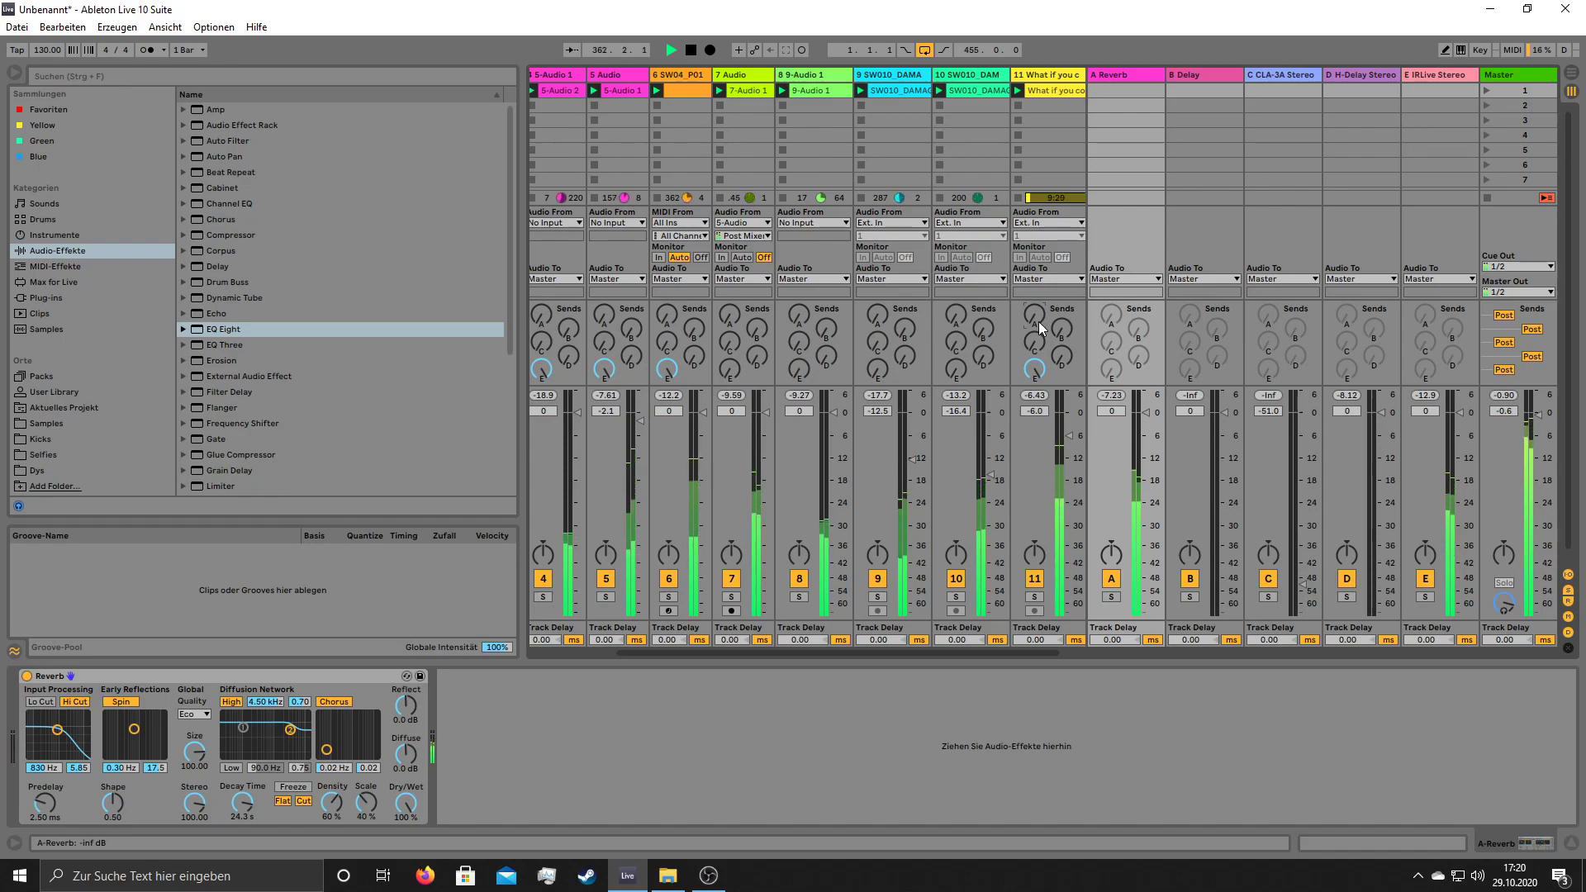
left_click(1035, 370)
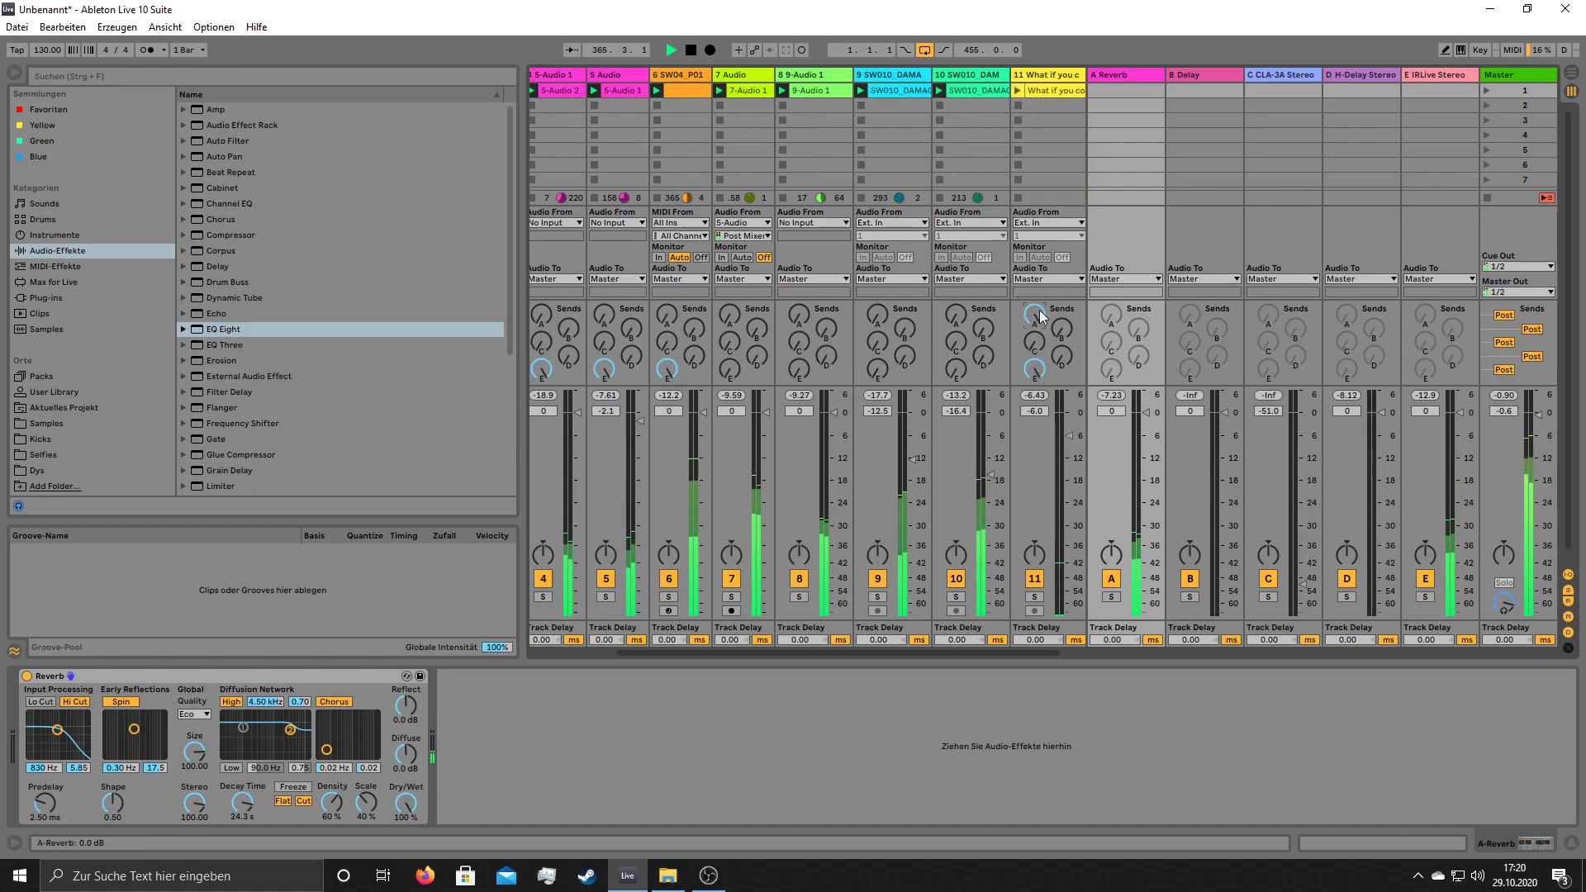
- Enable and raise the Reverb return's send to Delay, and feed the Delay return back to Reverb at -13.0 dB
right_click(1133, 327)
left_click(1167, 332)
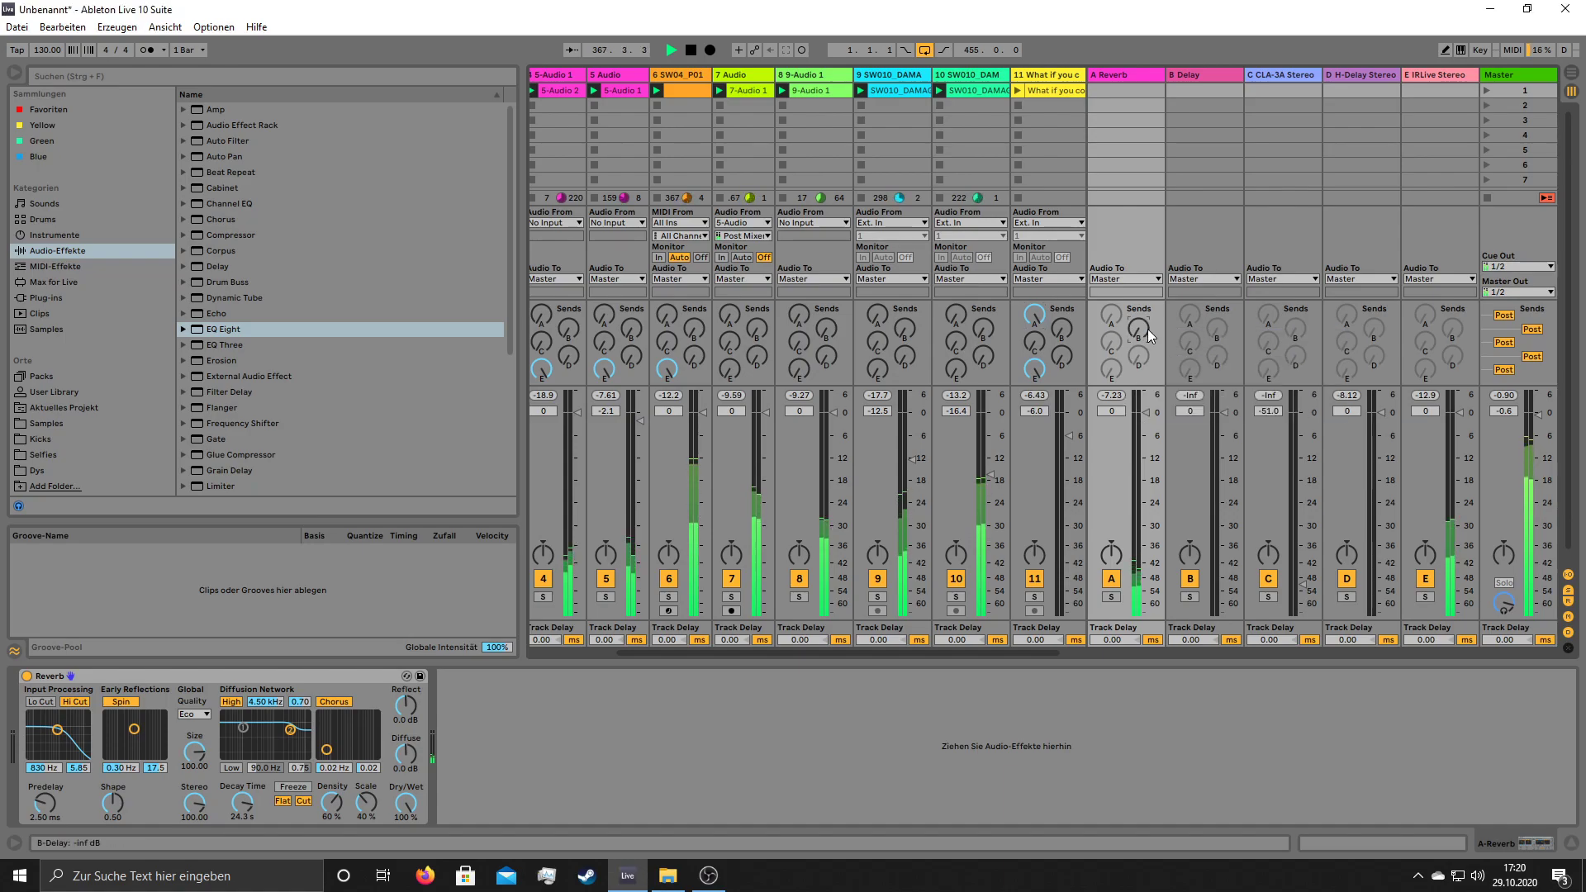
left_click(1193, 323)
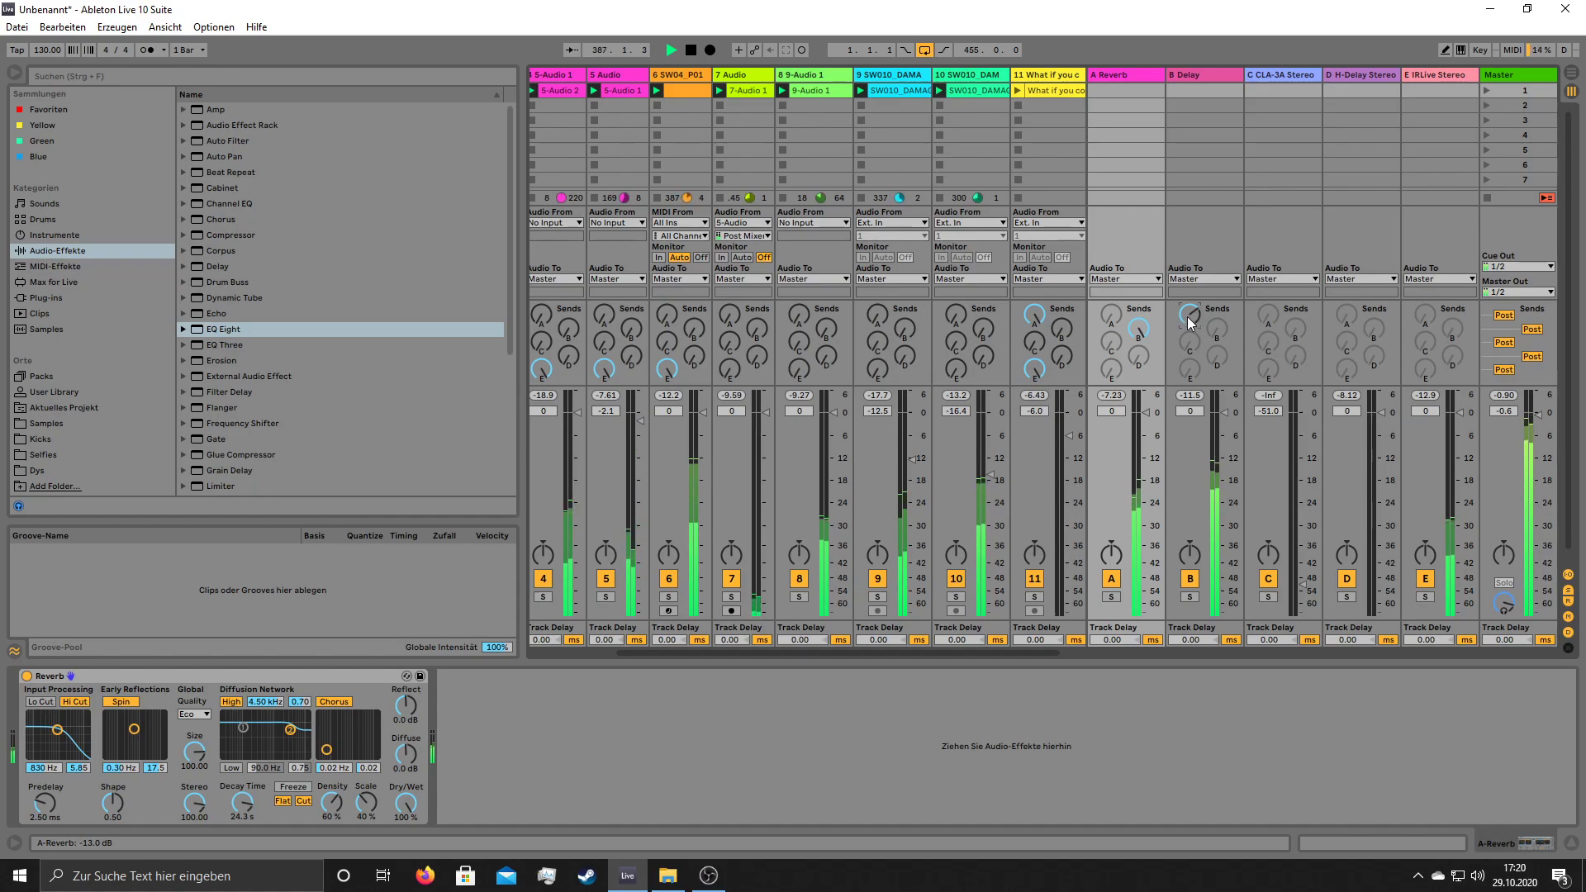
- Try the reverb send on the SW09 kick track and trim the Reverb return's send to Delay
left_click_drag(691, 654, 328, 636)
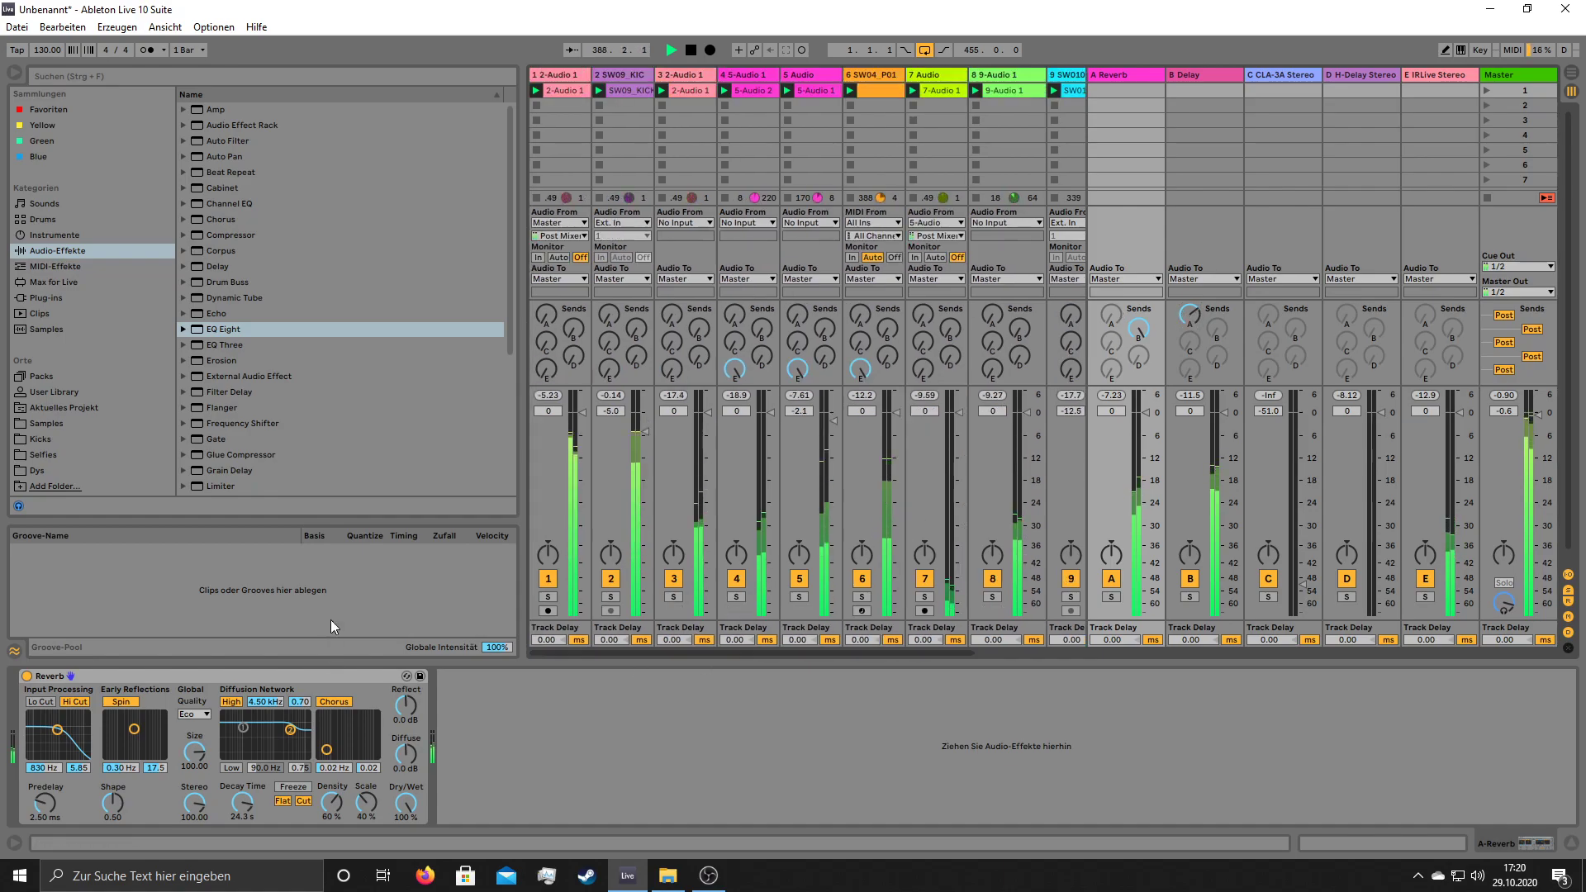
left_click_drag(609, 316, 608, 413)
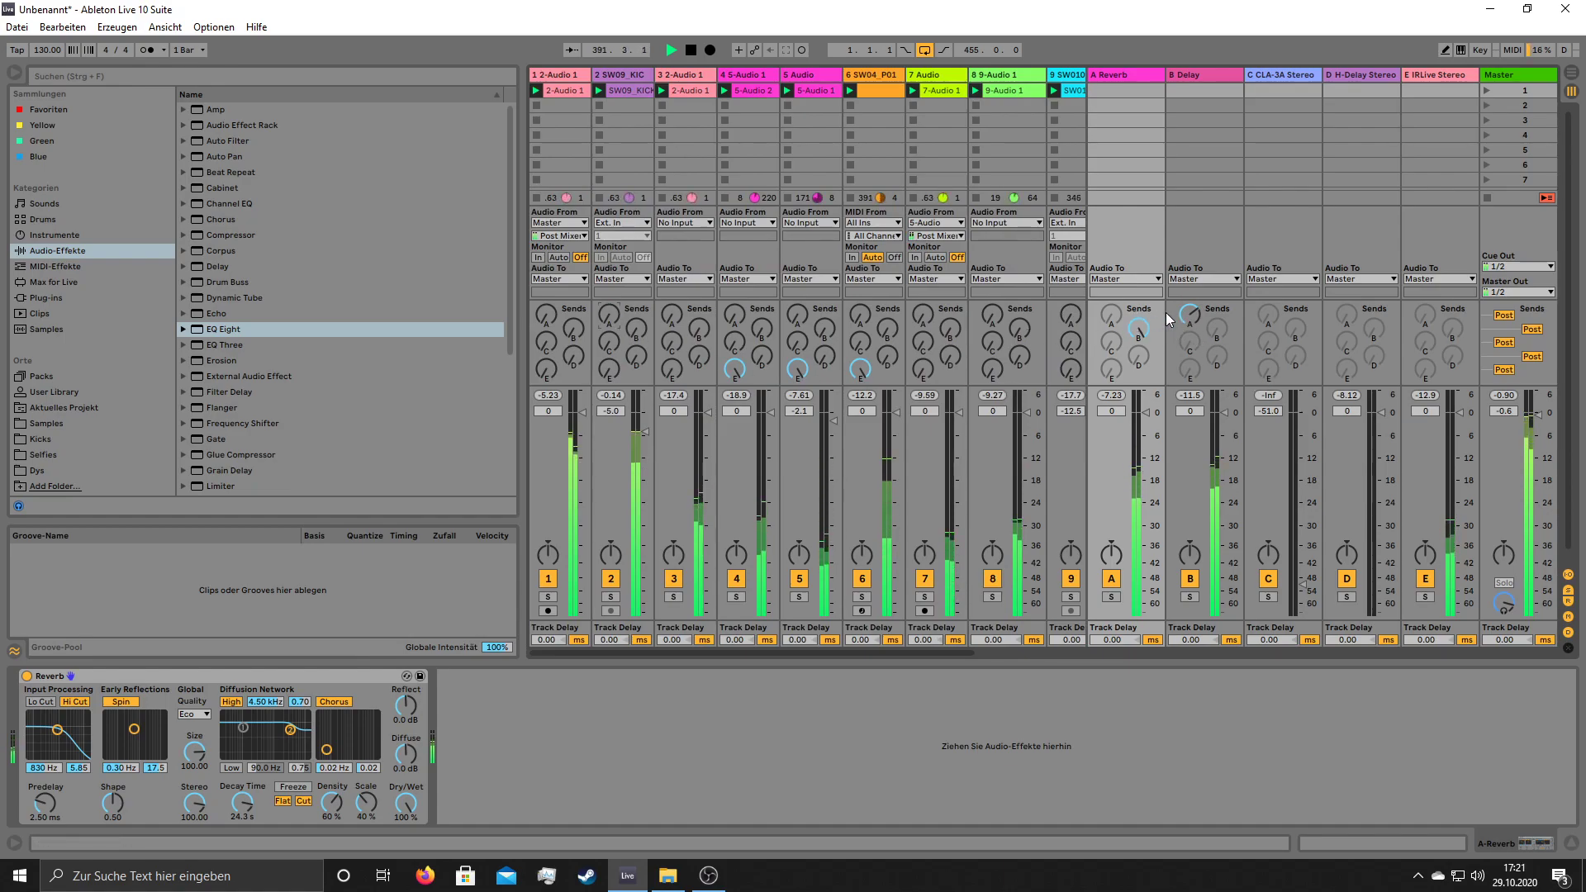
left_click(1139, 330)
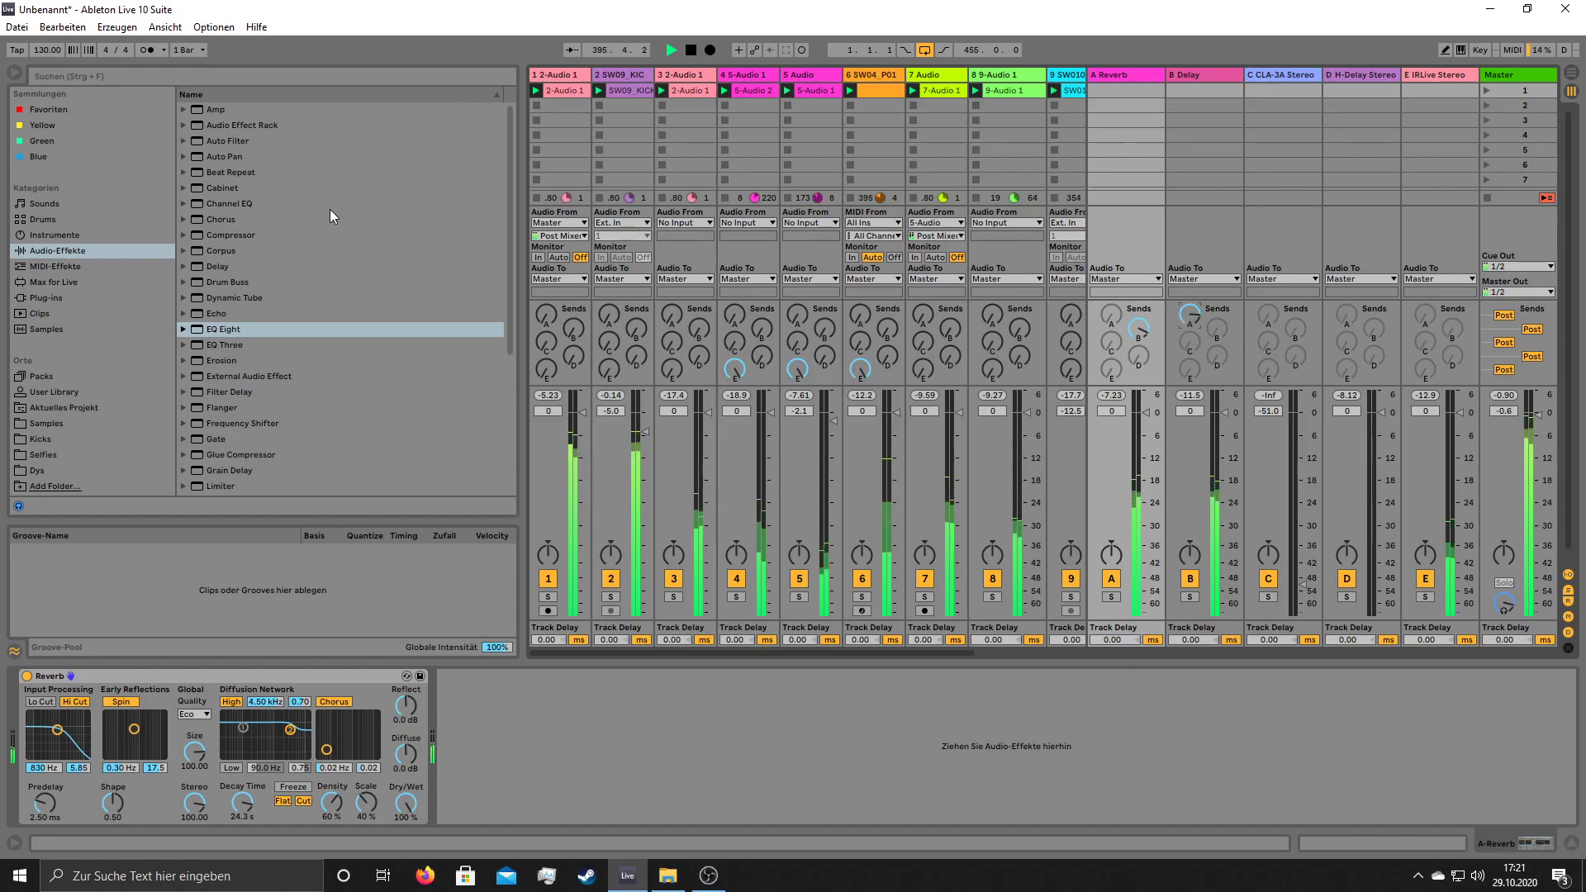
- Insert the LFOTool_x64 plug-in after the Reverb on return A and close its window
left_click(1115, 77)
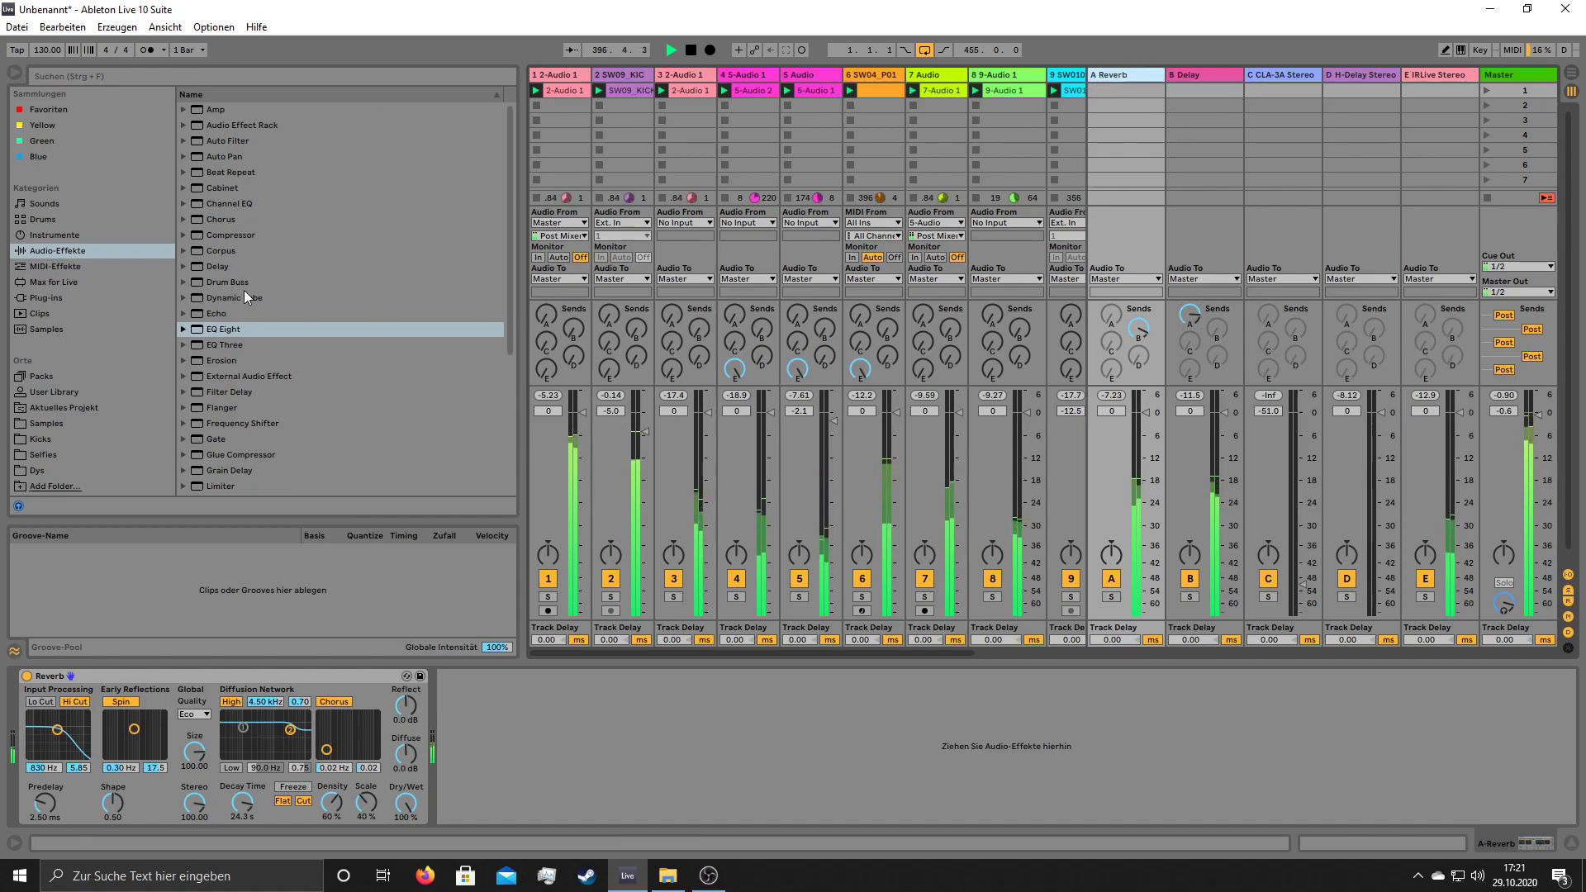
left_click(51, 297)
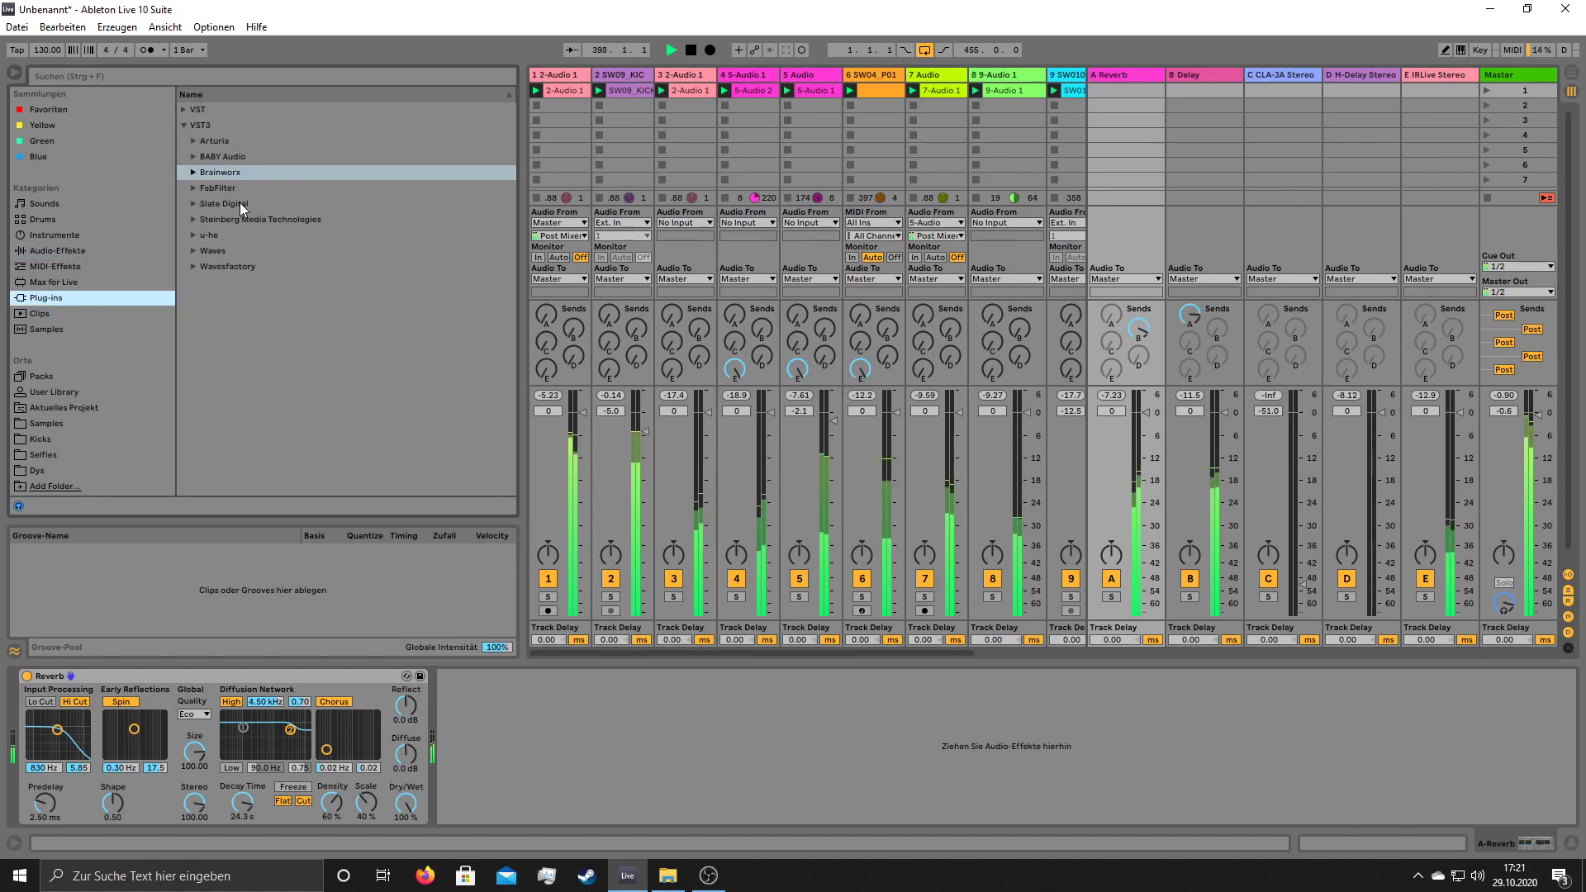
left_click(183, 110)
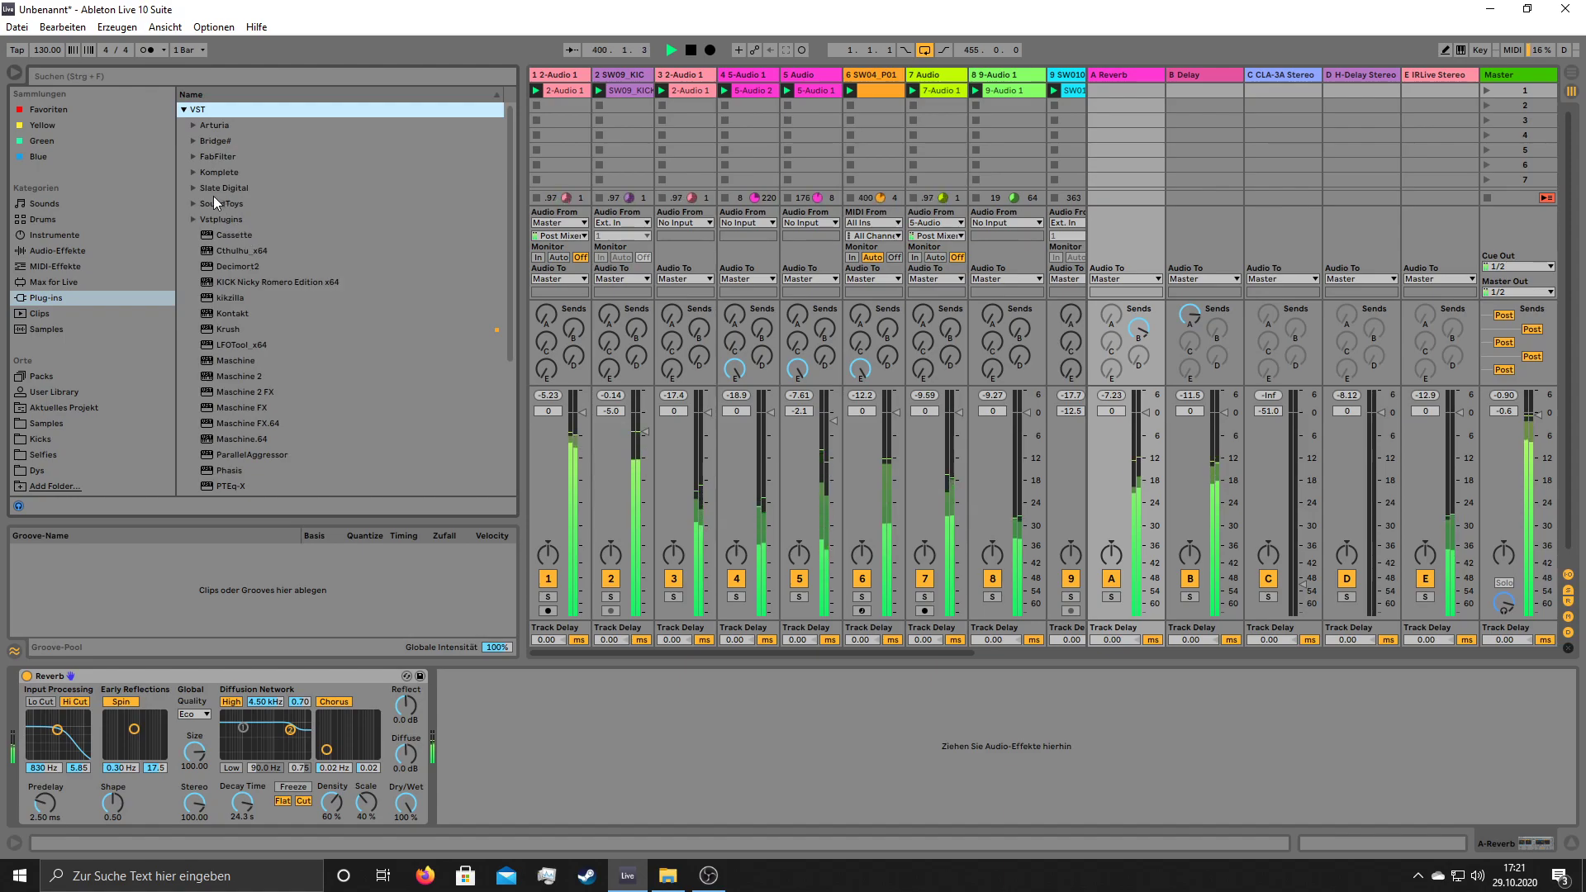
left_click(236, 345)
double_click(236, 344)
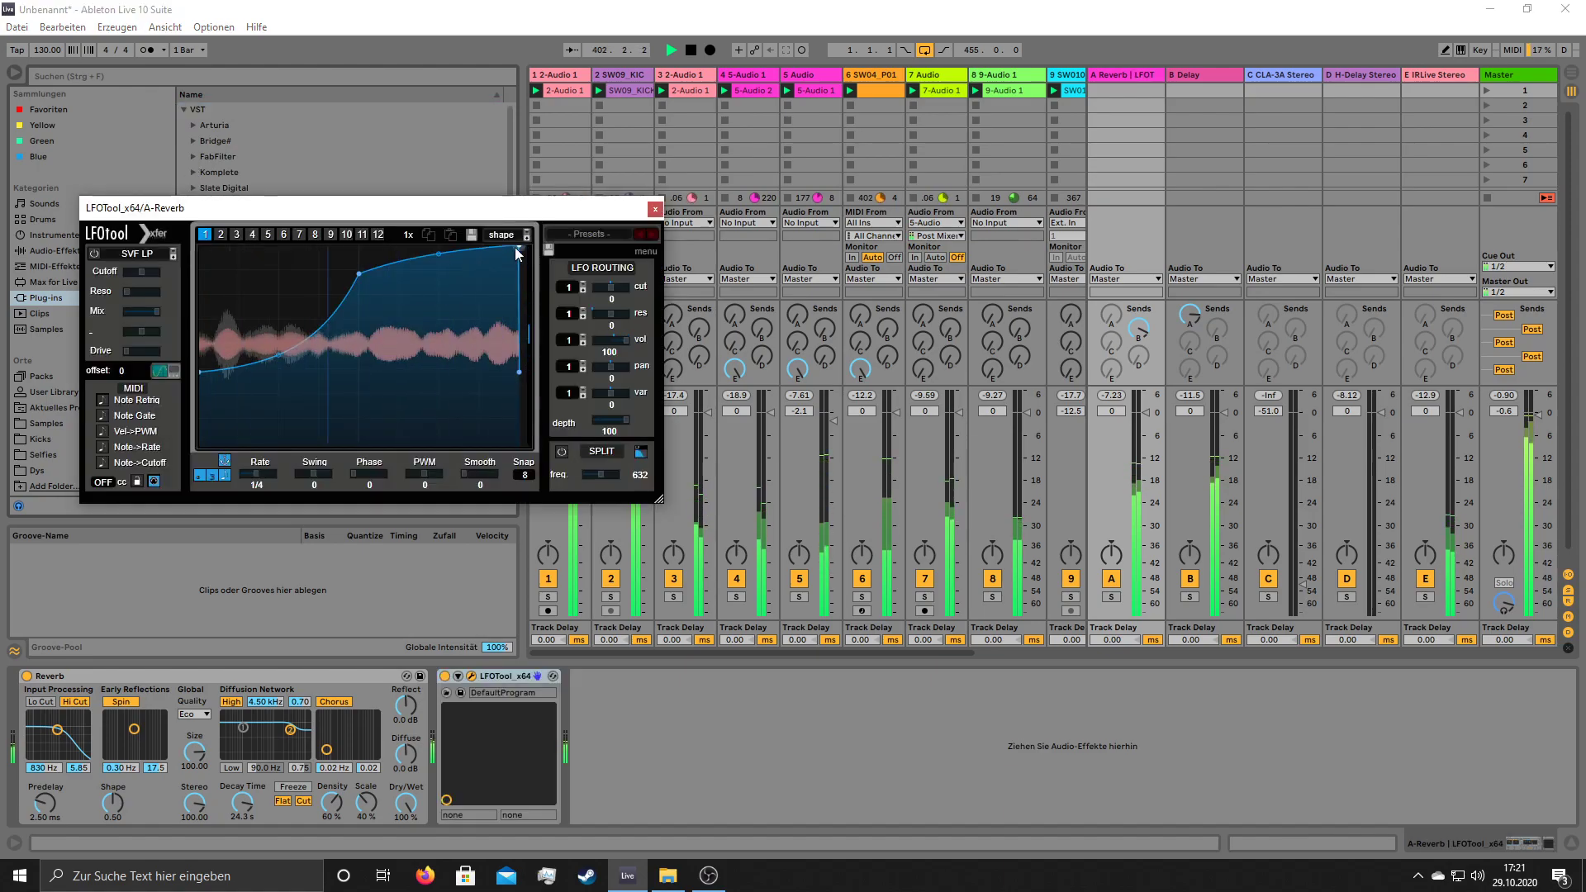
left_click_drag(489, 210, 641, 372)
left_click(807, 371)
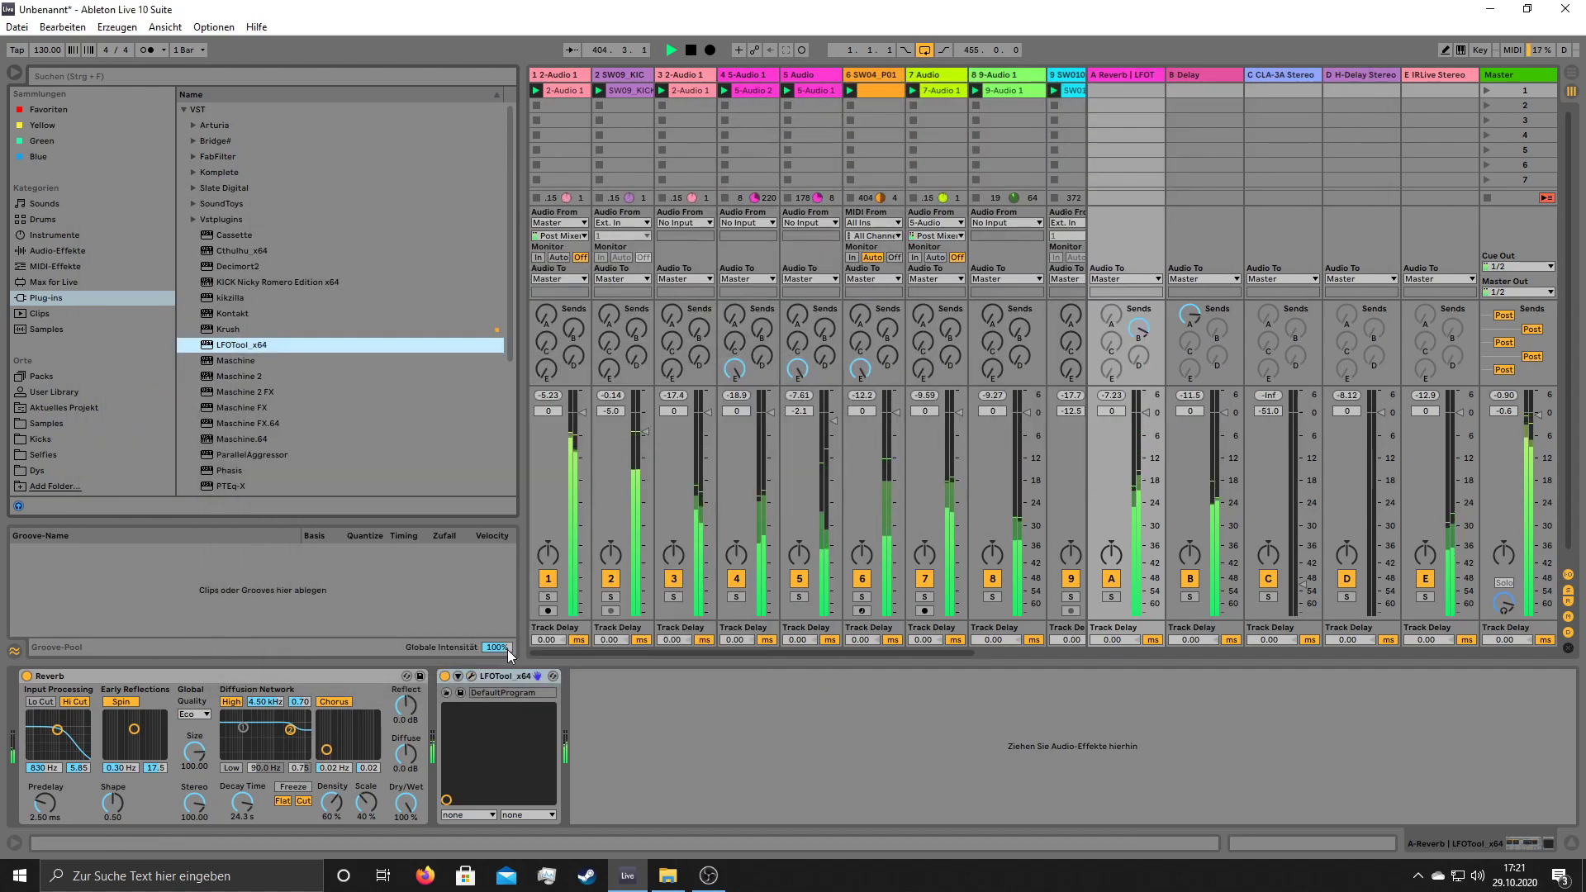
- Copy LFOTool onto the B Delay return and raise the cross-sends between the Reverb and Delay returns
left_click_drag(508, 665, 1189, 92)
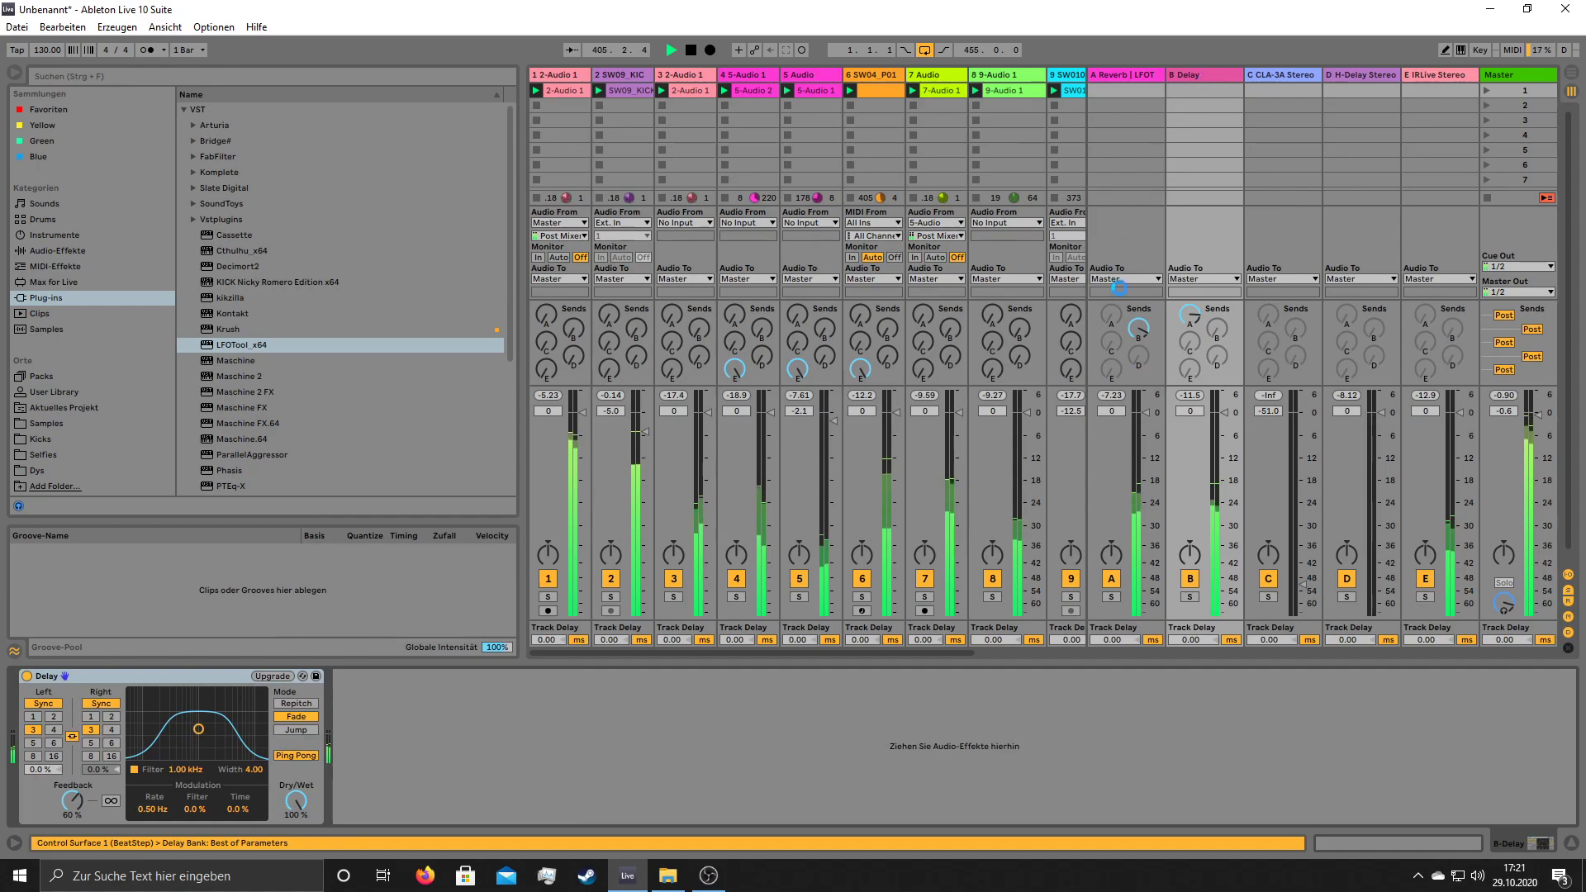
left_click_drag(1190, 317, 1190, 283)
left_click_drag(1140, 330, 1140, 322)
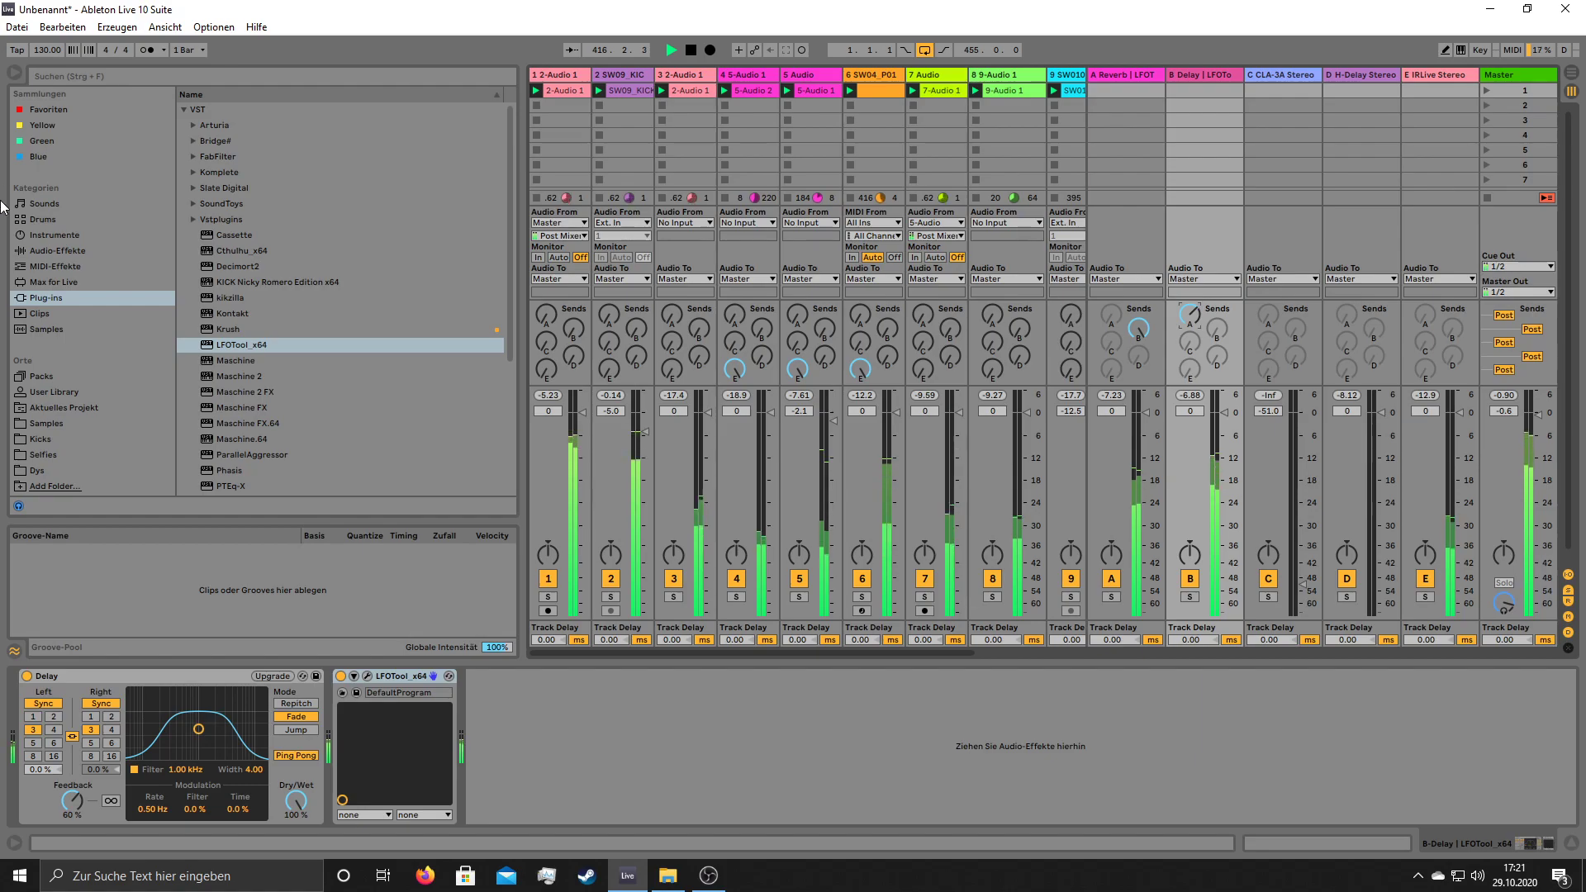
- Place I_3_Ride_02.wav from the green-tagged Rides_130BPM folder on a new audio track and launch the clip
left_click(45, 140)
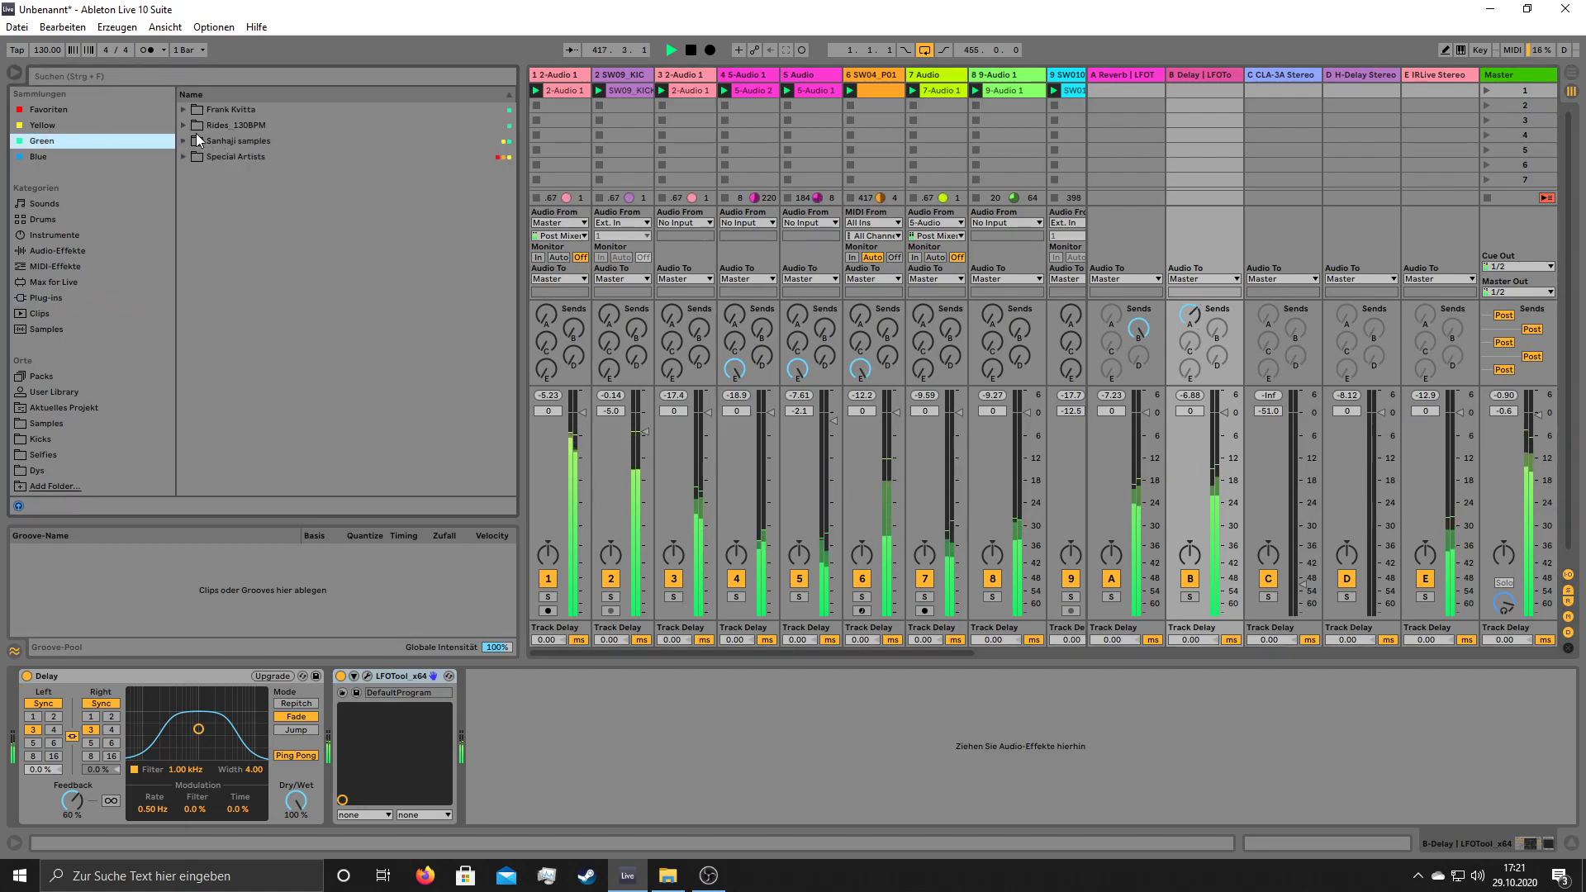
left_click(185, 126)
left_click_drag(250, 162, 1045, 88)
left_click(1019, 88)
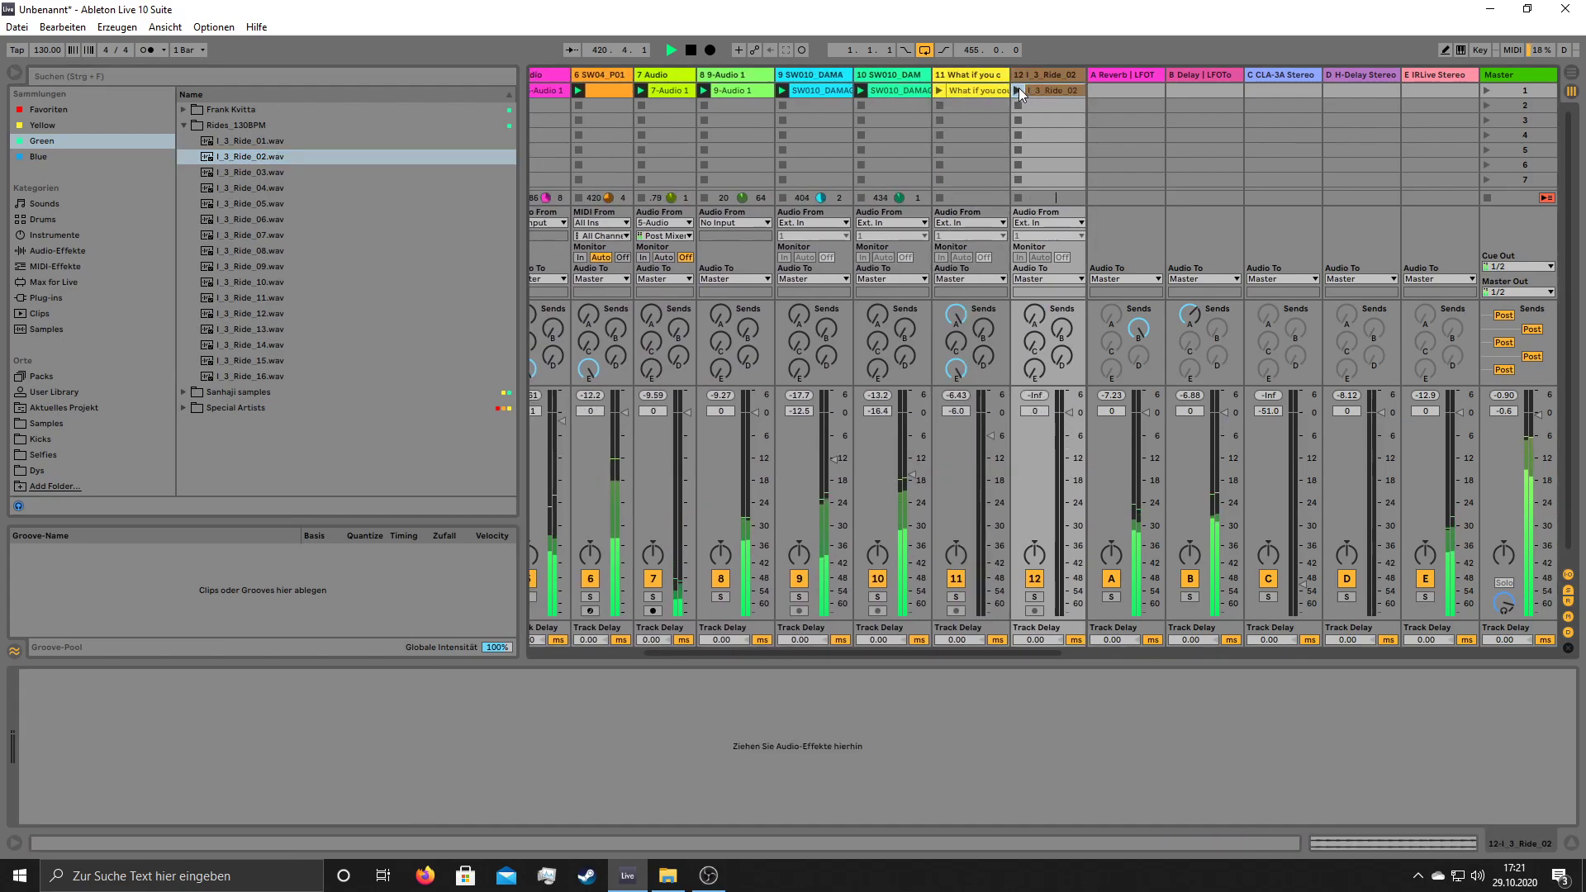
- Set the ride track's volume to -7.8 dB and readjust the Delay return's send to Reverb
left_click_drag(1070, 414, 1068, 534)
left_click_drag(1068, 479, 1068, 467)
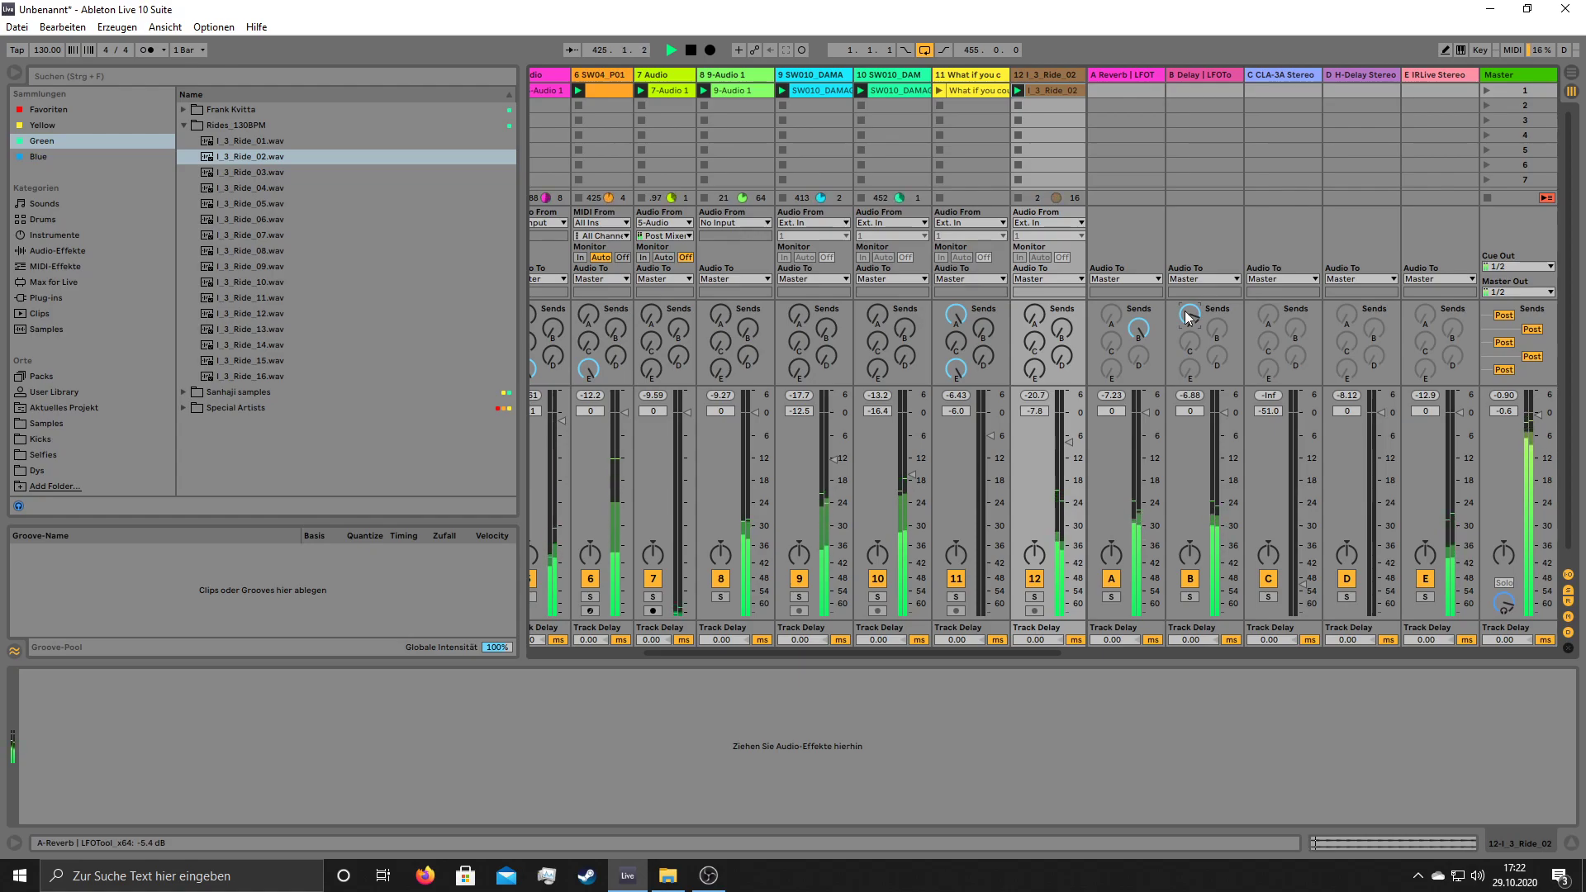
left_click_drag(1189, 314, 1189, 328)
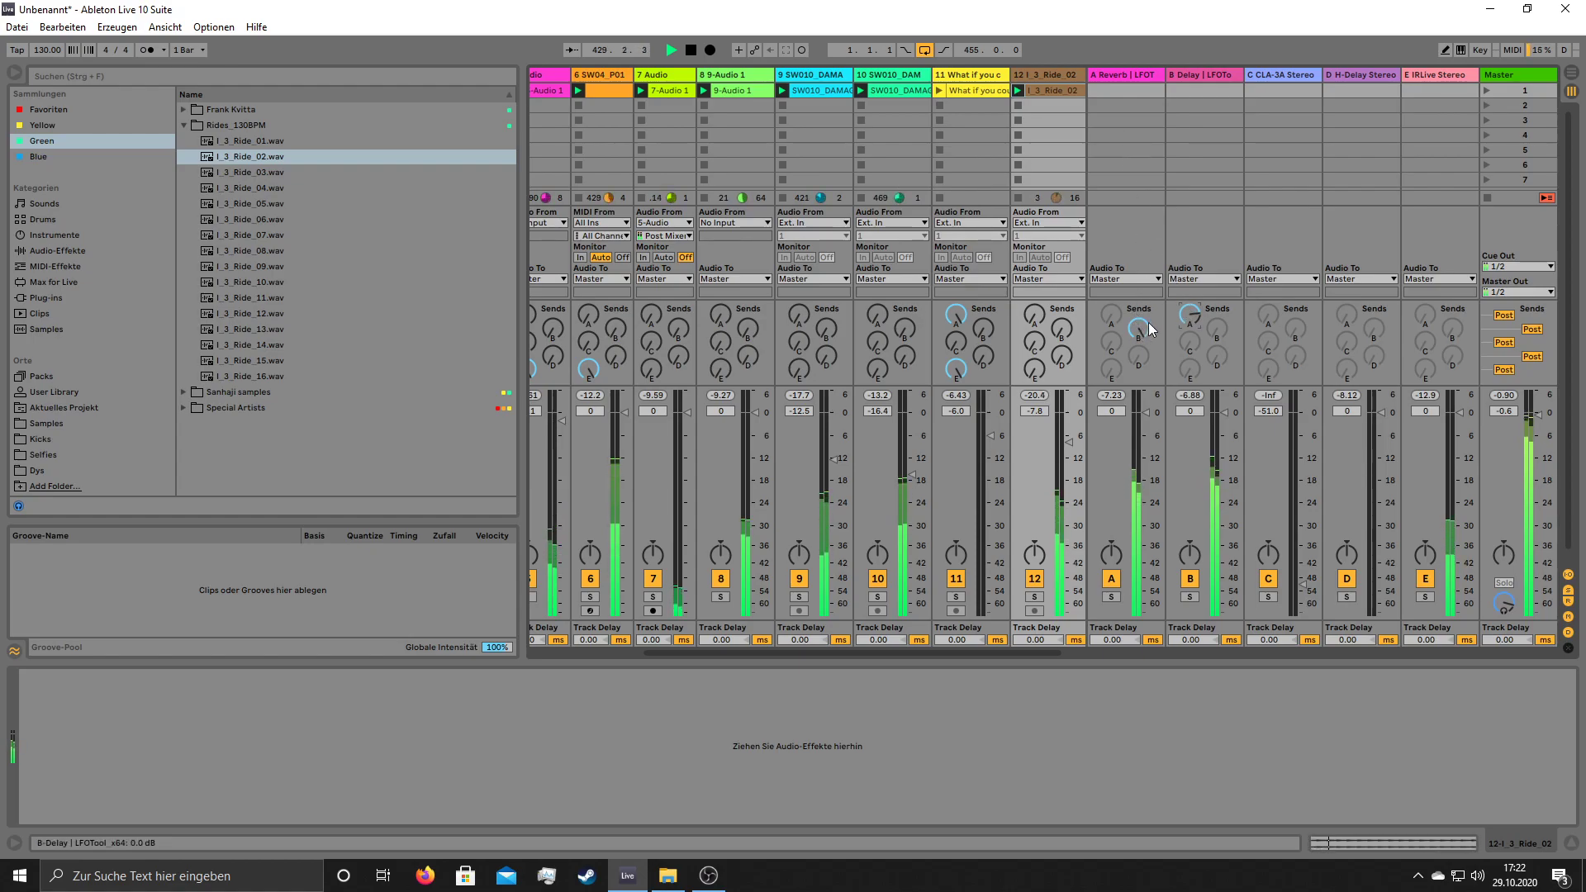
- Add EQ Eight to the Reverb return with a -15 dB cut at 284 Hz, Q 0.23, and raise the Delay return's send to Reverb
left_click(50, 252)
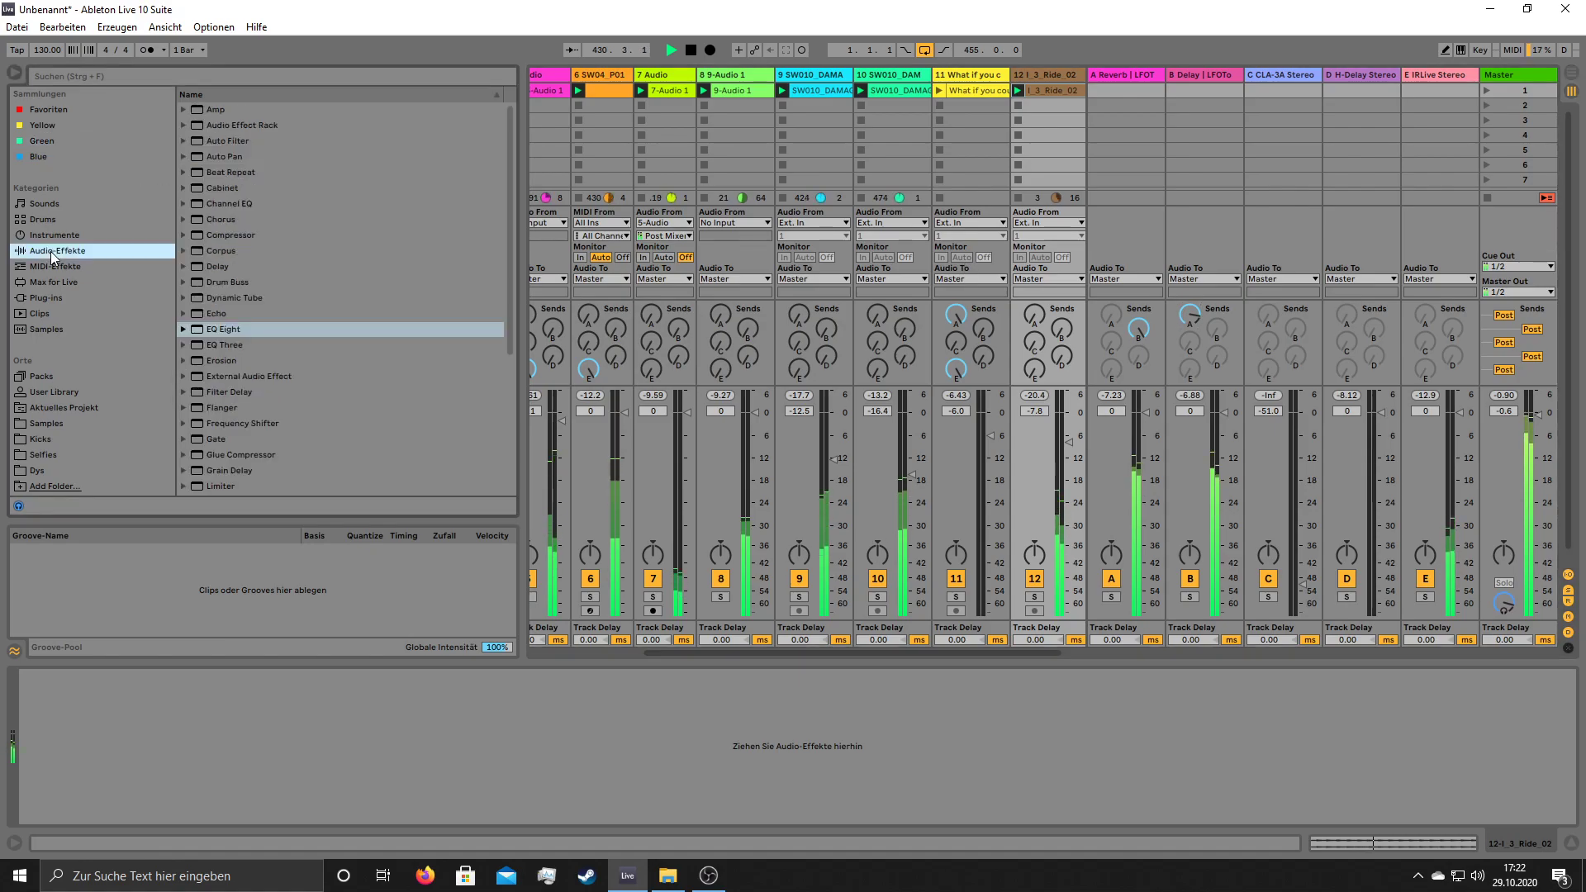
left_click_drag(256, 329, 1140, 99)
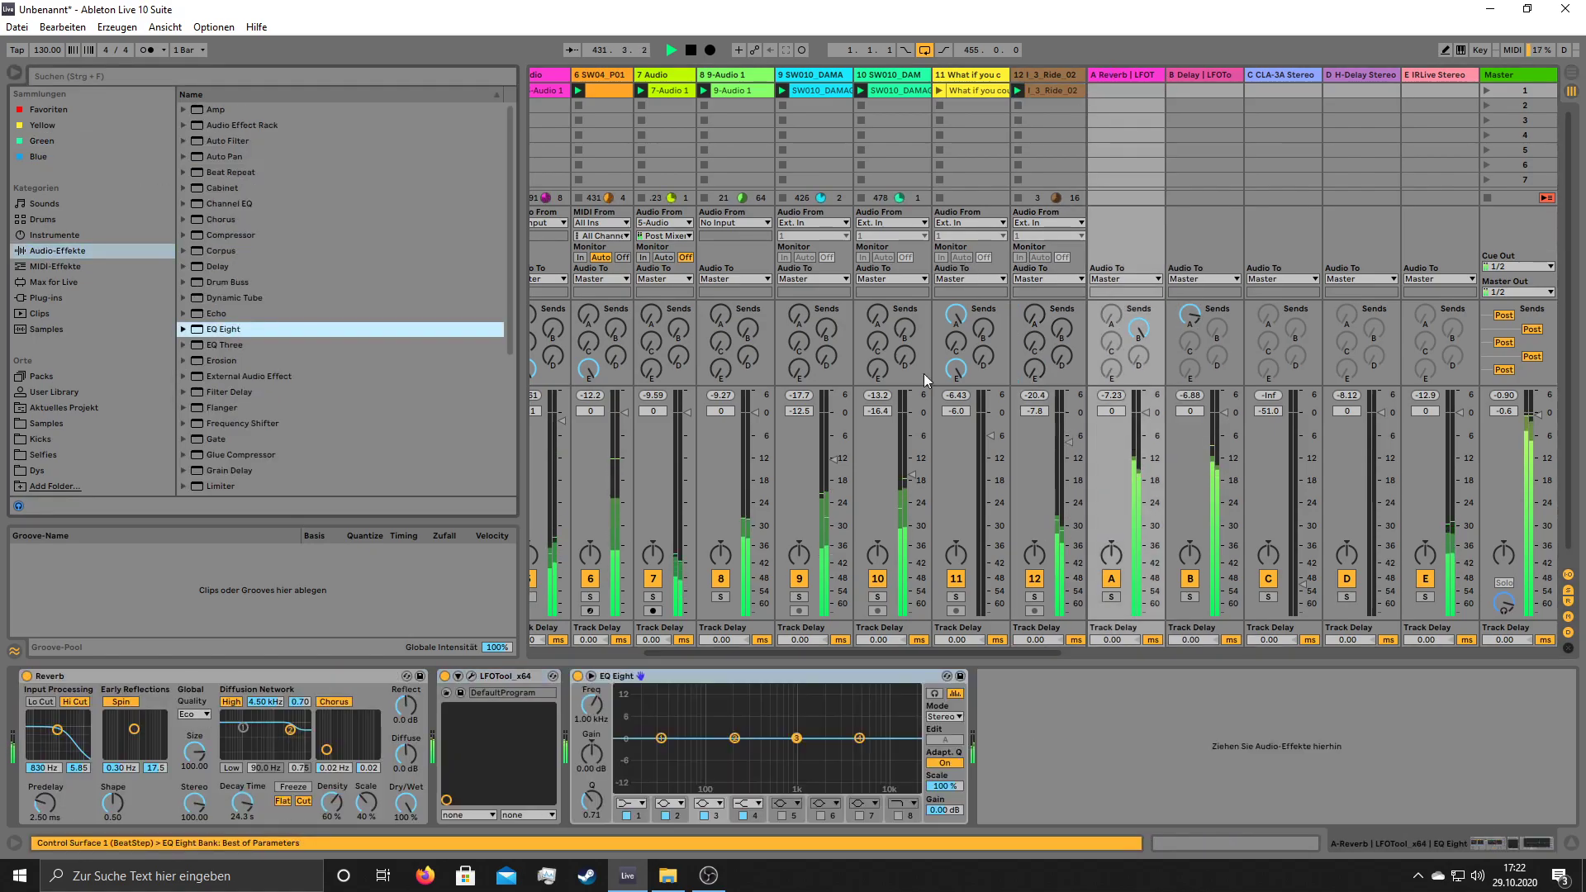
left_click_drag(734, 738, 748, 787)
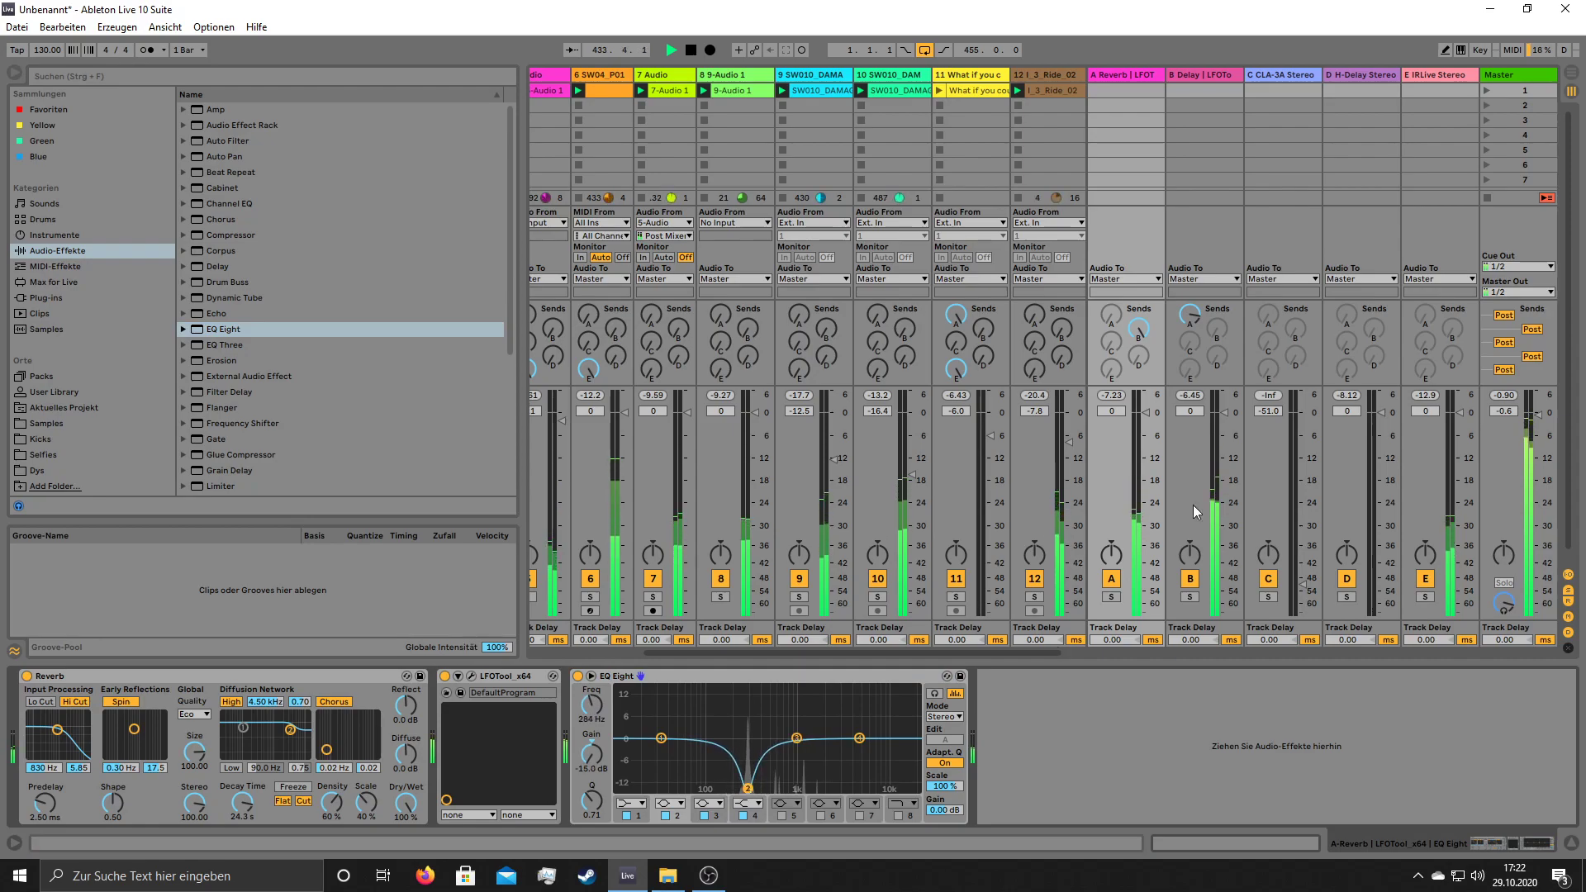
left_click_drag(1188, 315, 1187, 170)
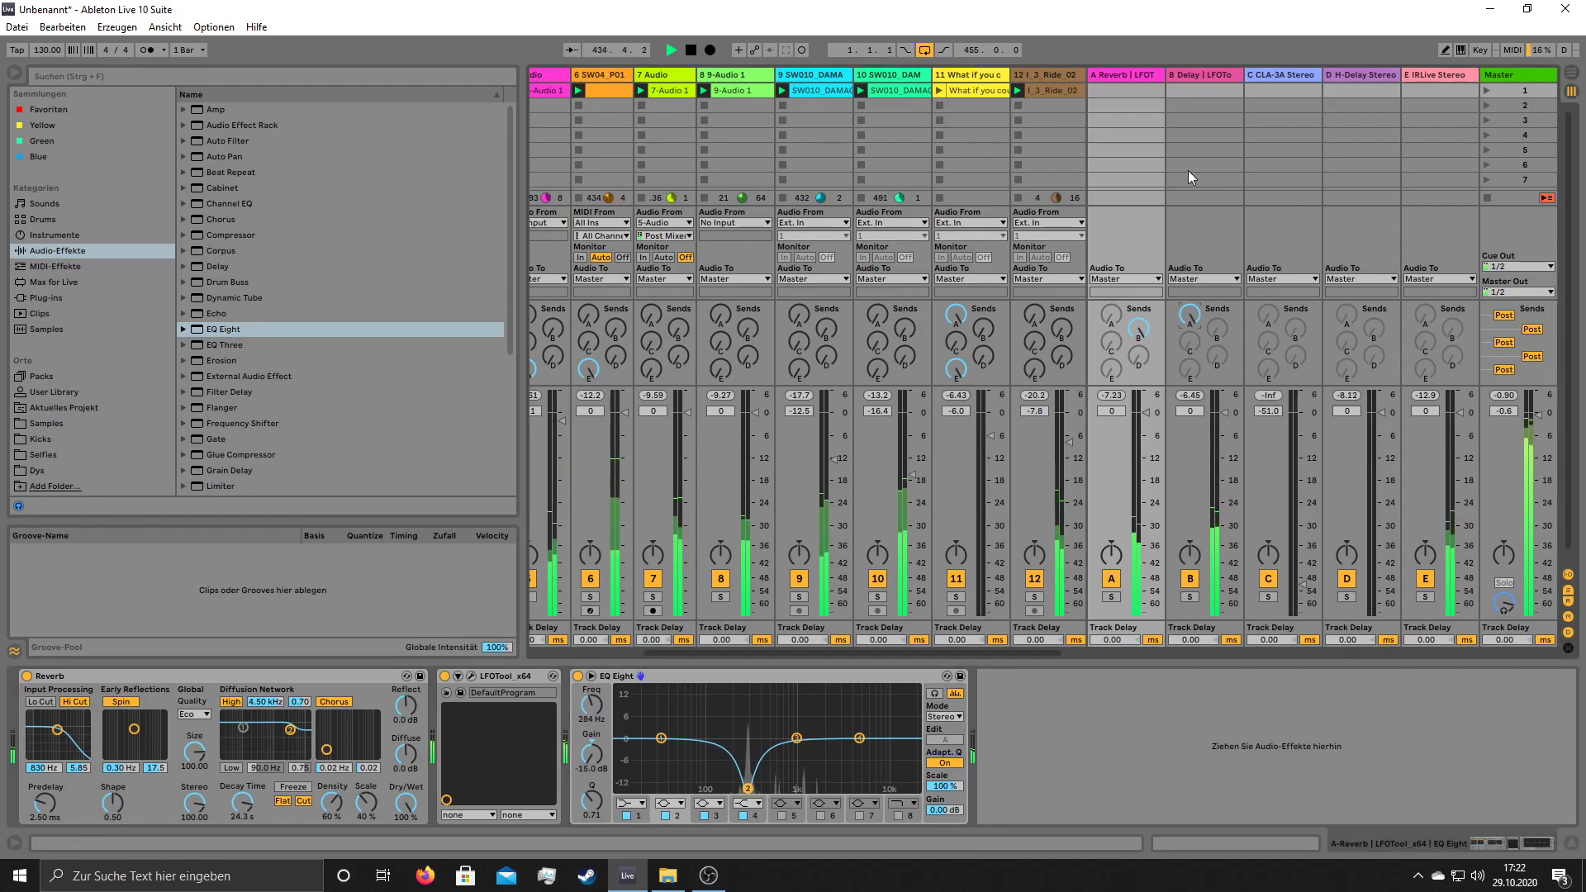
mouse_move(585, 799)
left_mouse_down()
mouse_move(586, 825)
mouse_move(584, 801)
left_mouse_up()
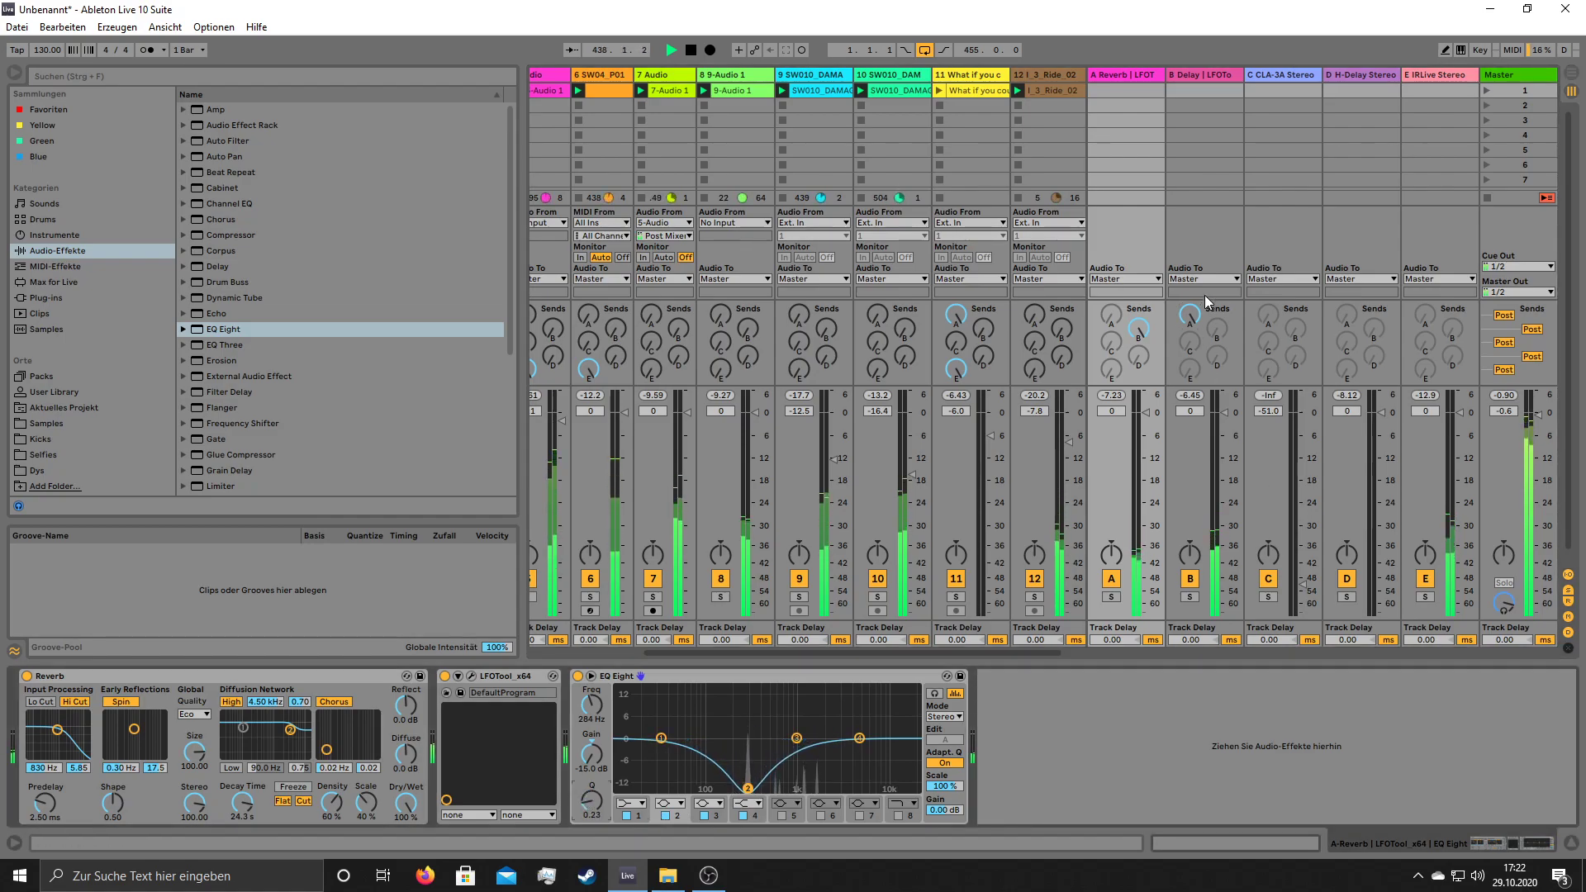
- Shape a second -15 dB cut at 1.47 kHz with a Q of 1.19 in the Reverb return's EQ Eight
mouse_move(796, 738)
left_mouse_down()
mouse_move(783, 712)
mouse_move(810, 699)
mouse_move(793, 735)
mouse_move(812, 735)
left_mouse_up()
left_click_drag(599, 805, 598, 727)
left_click_drag(812, 736, 814, 789)
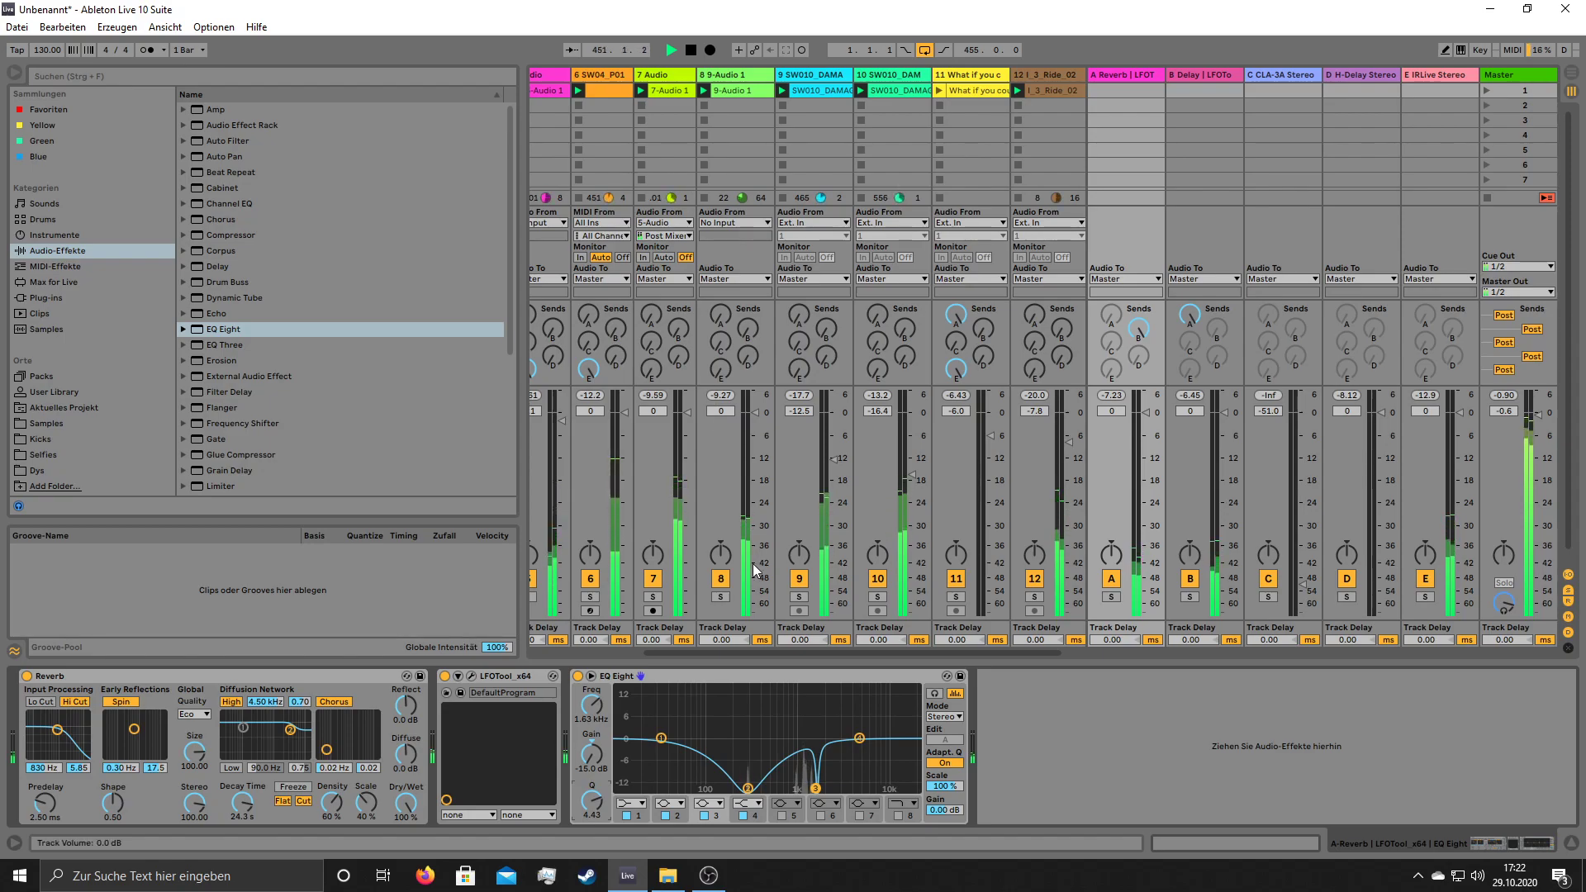
left_click_drag(815, 789, 804, 789)
left_click_drag(591, 801, 592, 841)
left_click_drag(805, 789, 812, 789)
- Insert the OTT preset of Multiband Dynamics after EQ Eight on the Reverb return and set its output to -6.60 dB
scroll(299, 386, "down", 5)
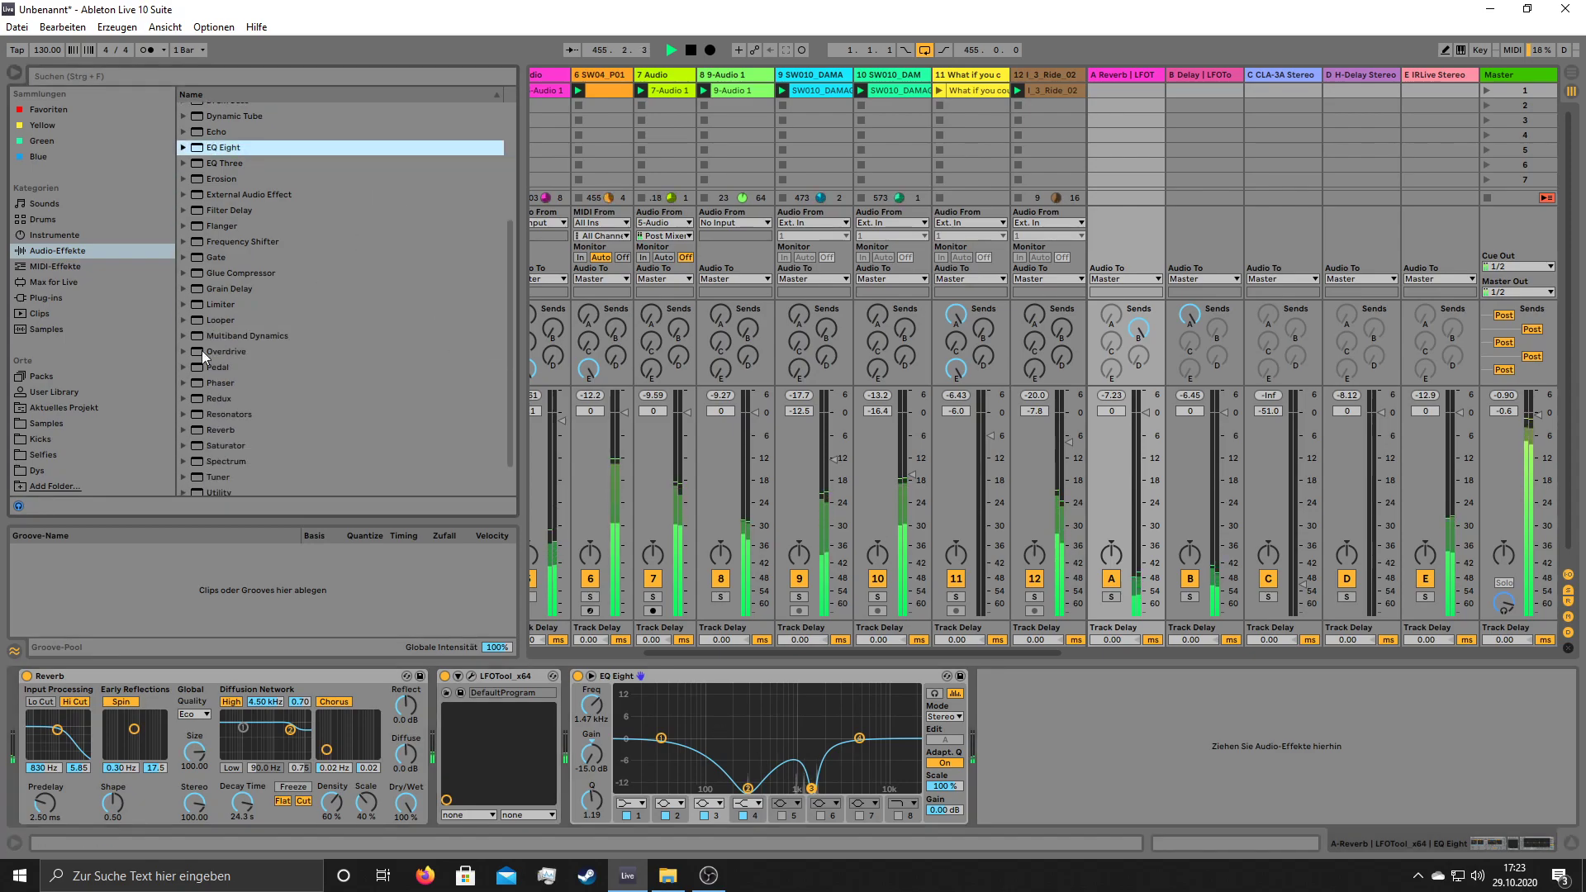
left_click(183, 335)
double_click(231, 446)
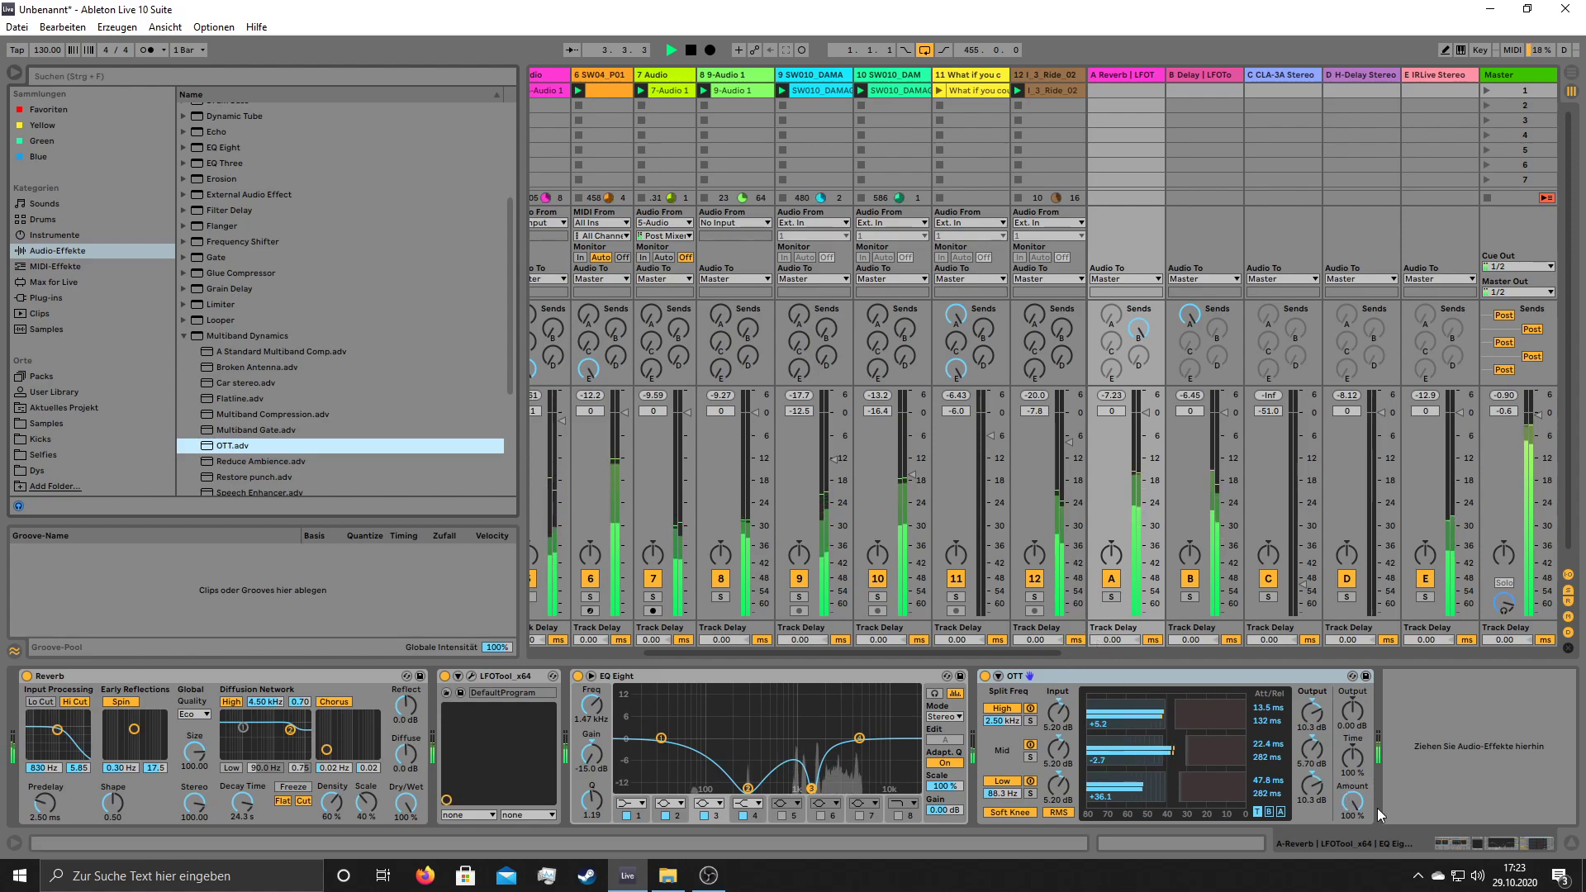
mouse_move(1349, 724)
left_mouse_down()
mouse_move(1349, 747)
mouse_move(1350, 723)
left_mouse_up()
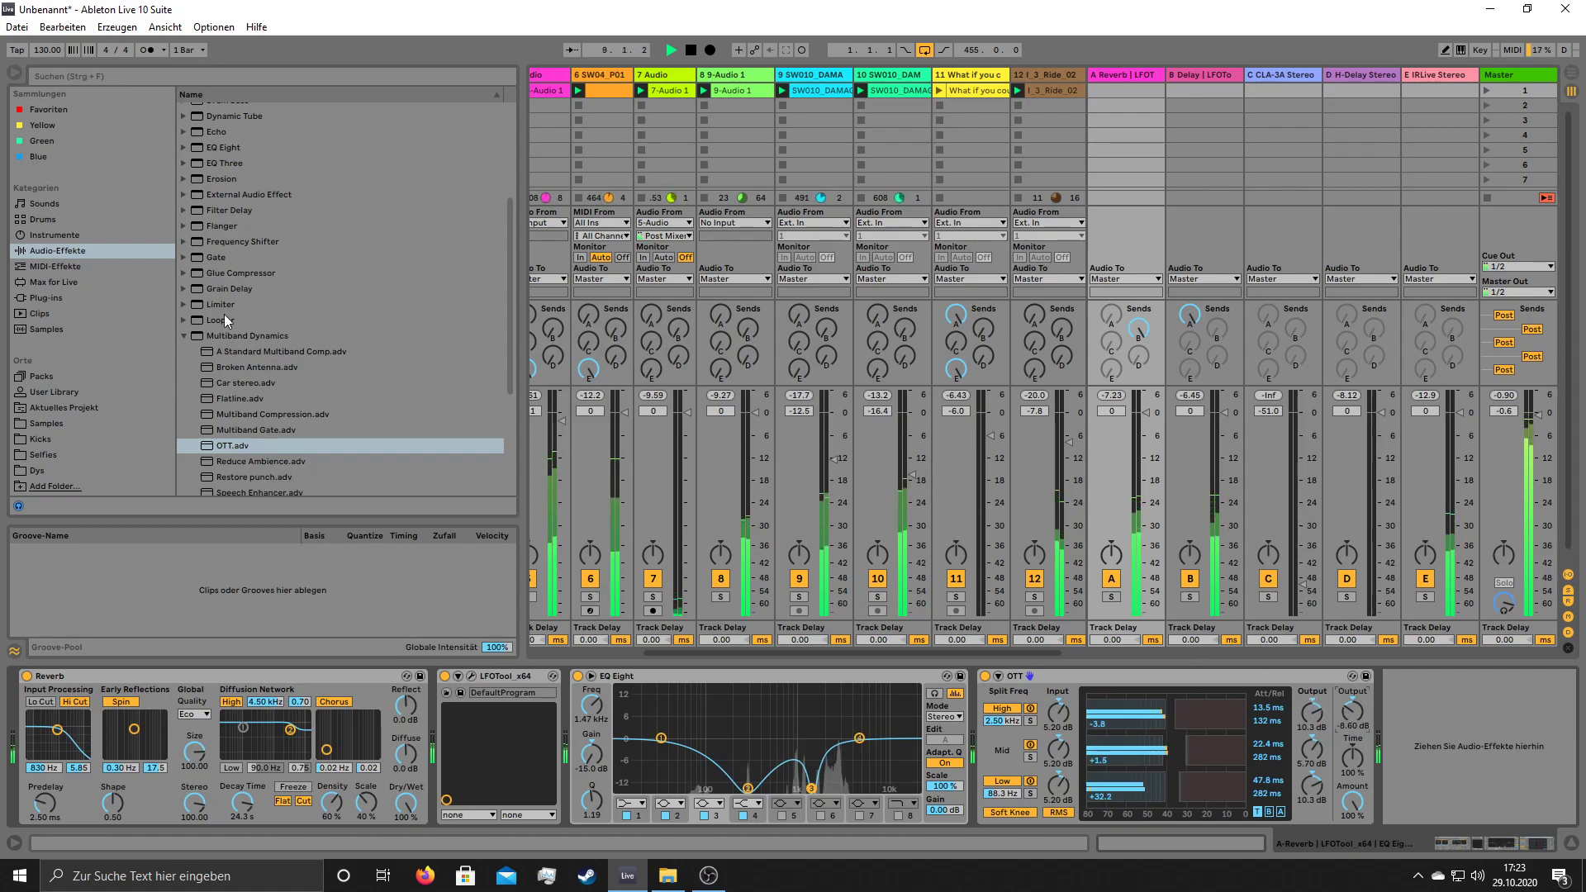
left_click(184, 337)
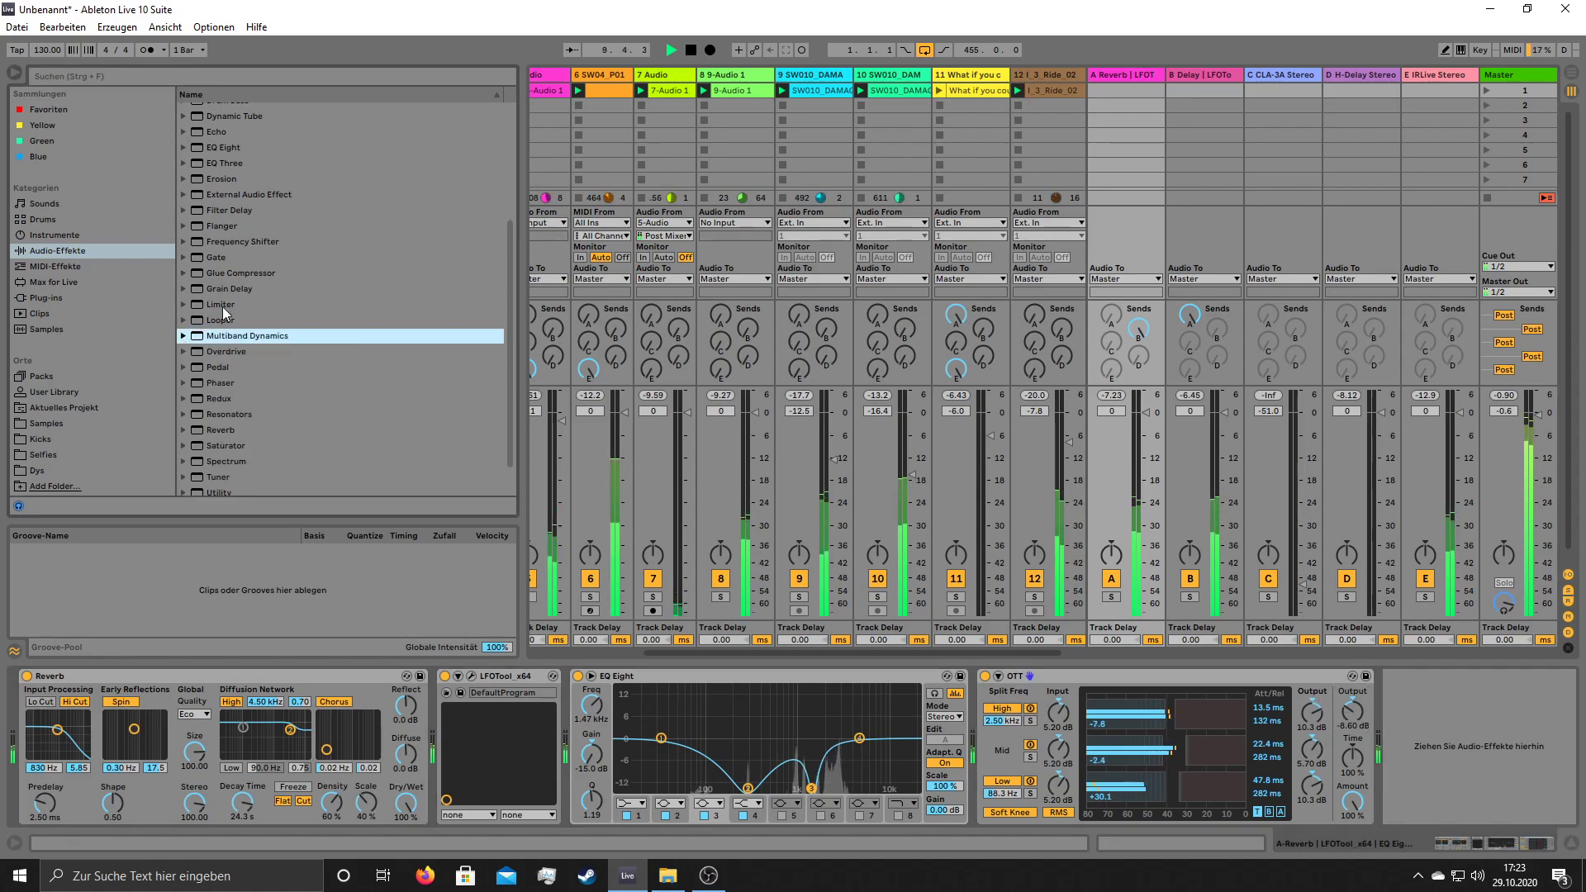
- Place a Frequency Shifter after OTT on the Reverb return, stop the ride clip, and adjust the fine frequency to -87.8 Hz
left_click(183, 243)
left_click(182, 243)
left_click_drag(240, 241, 1473, 767)
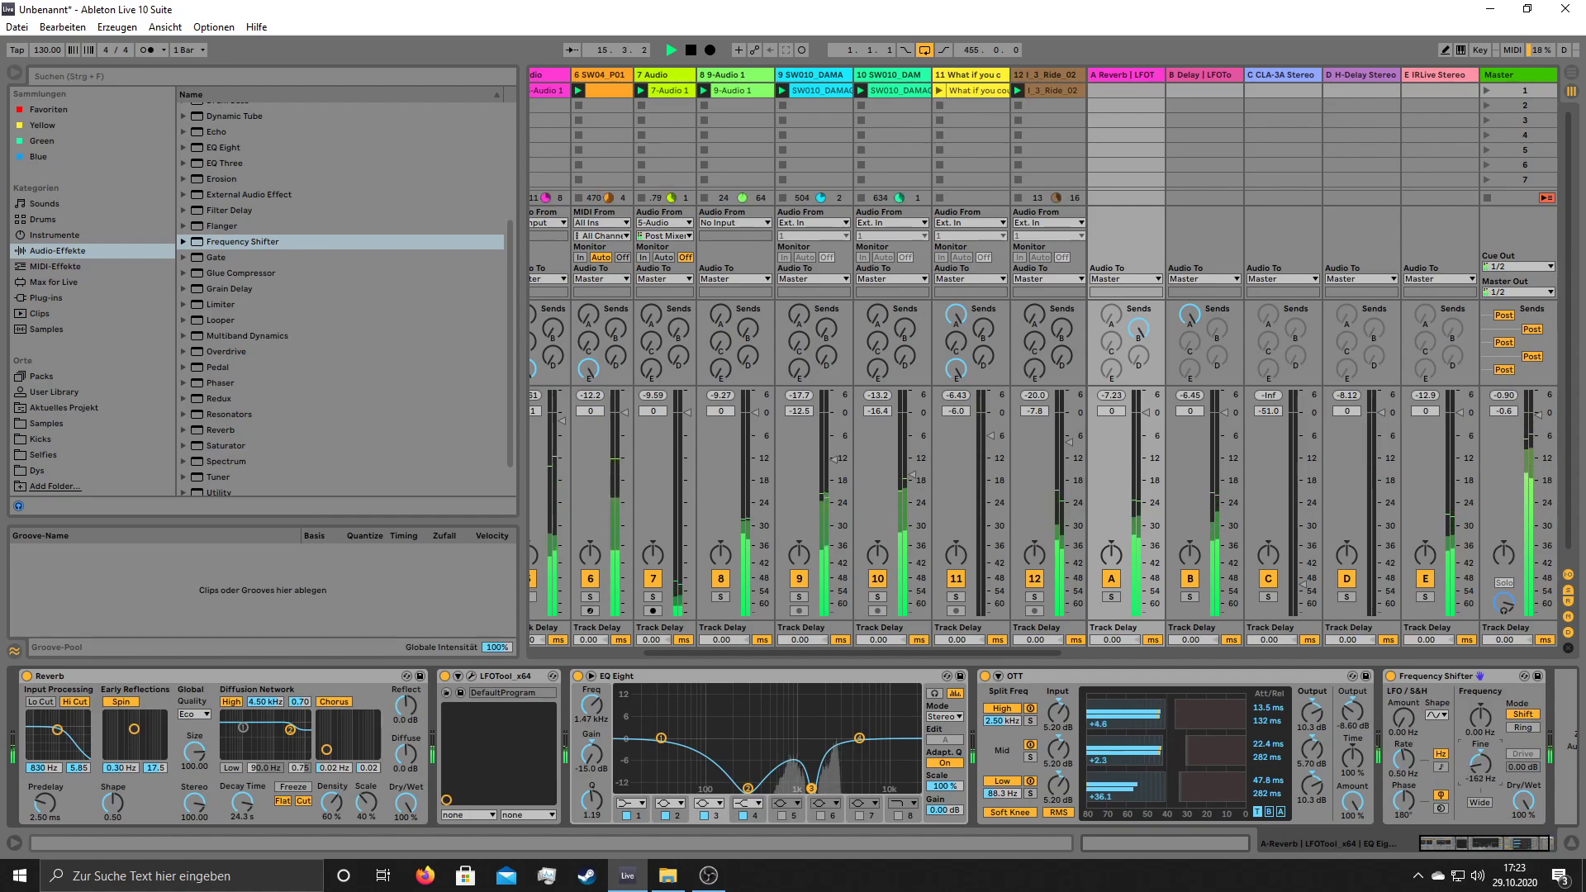
left_click(1019, 103)
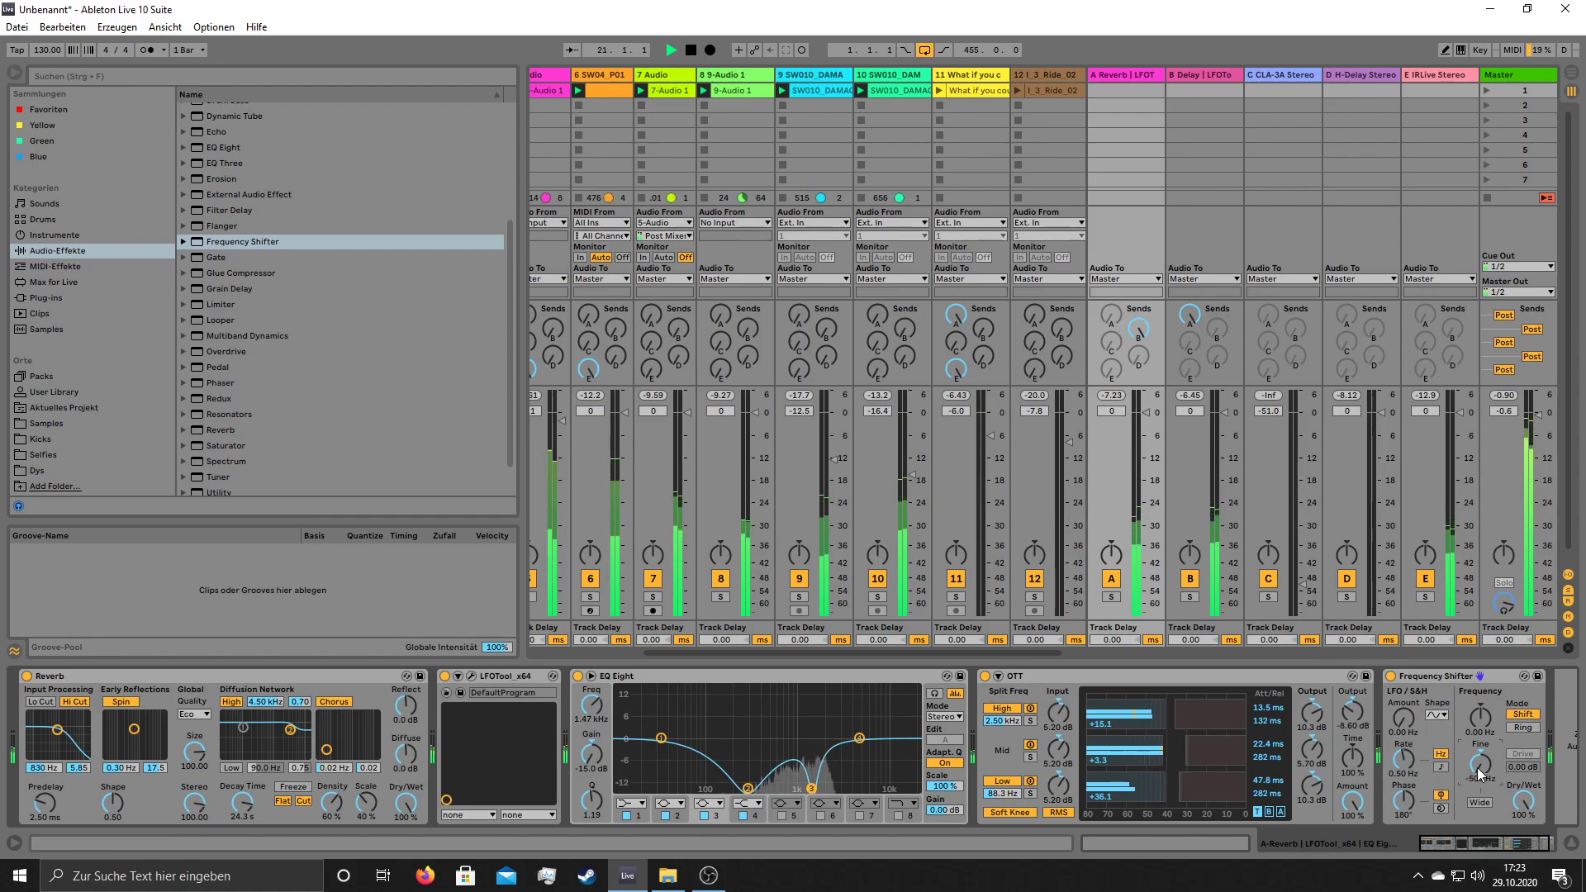
left_click_drag(1478, 765, 1478, 747)
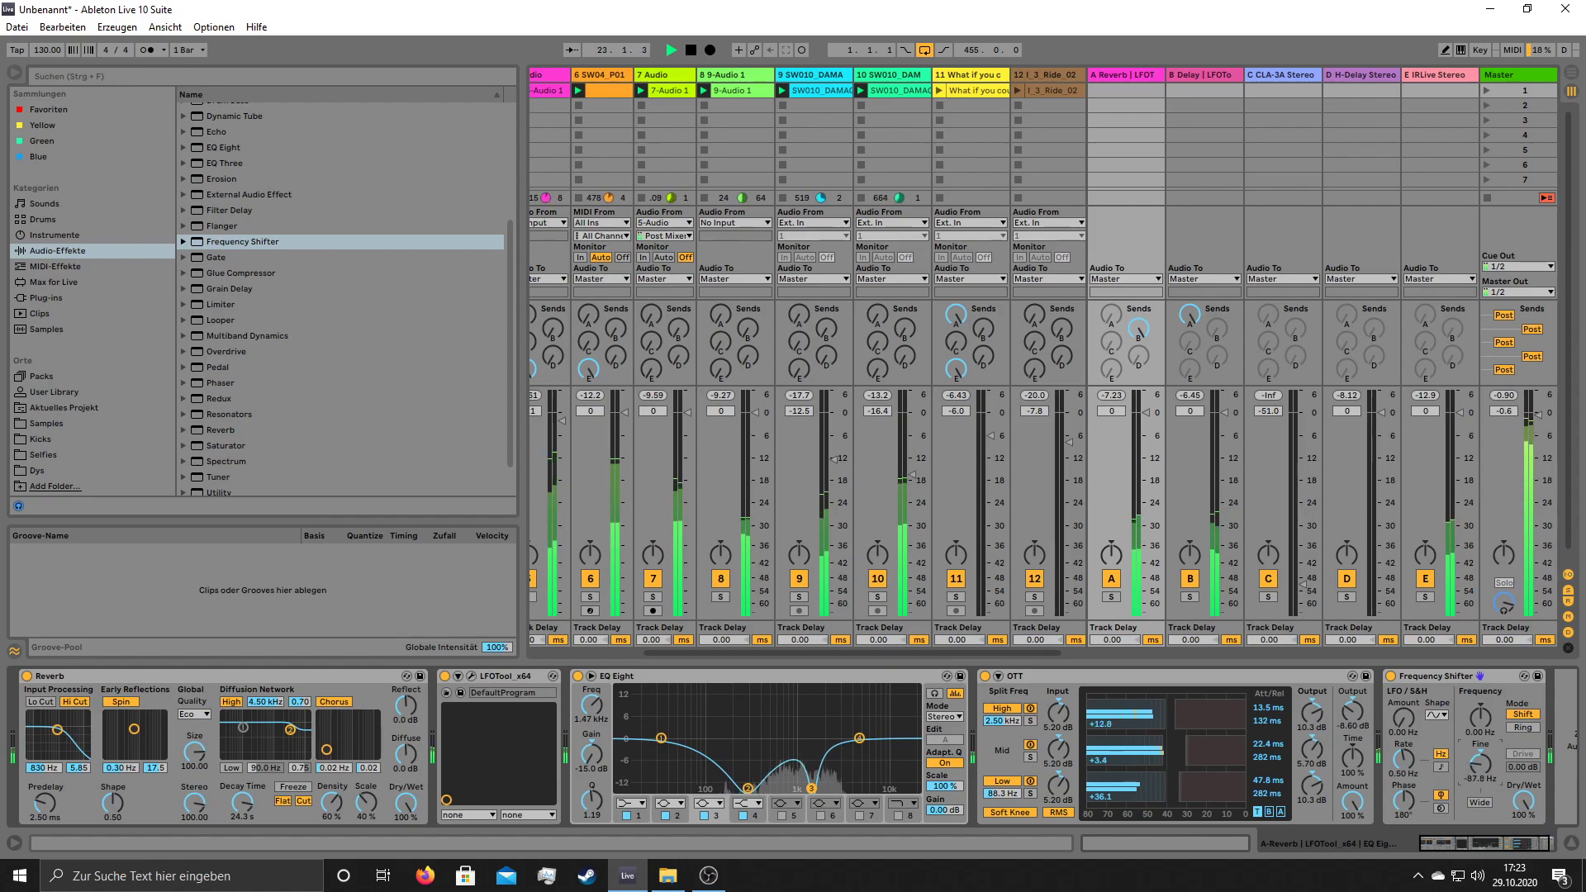
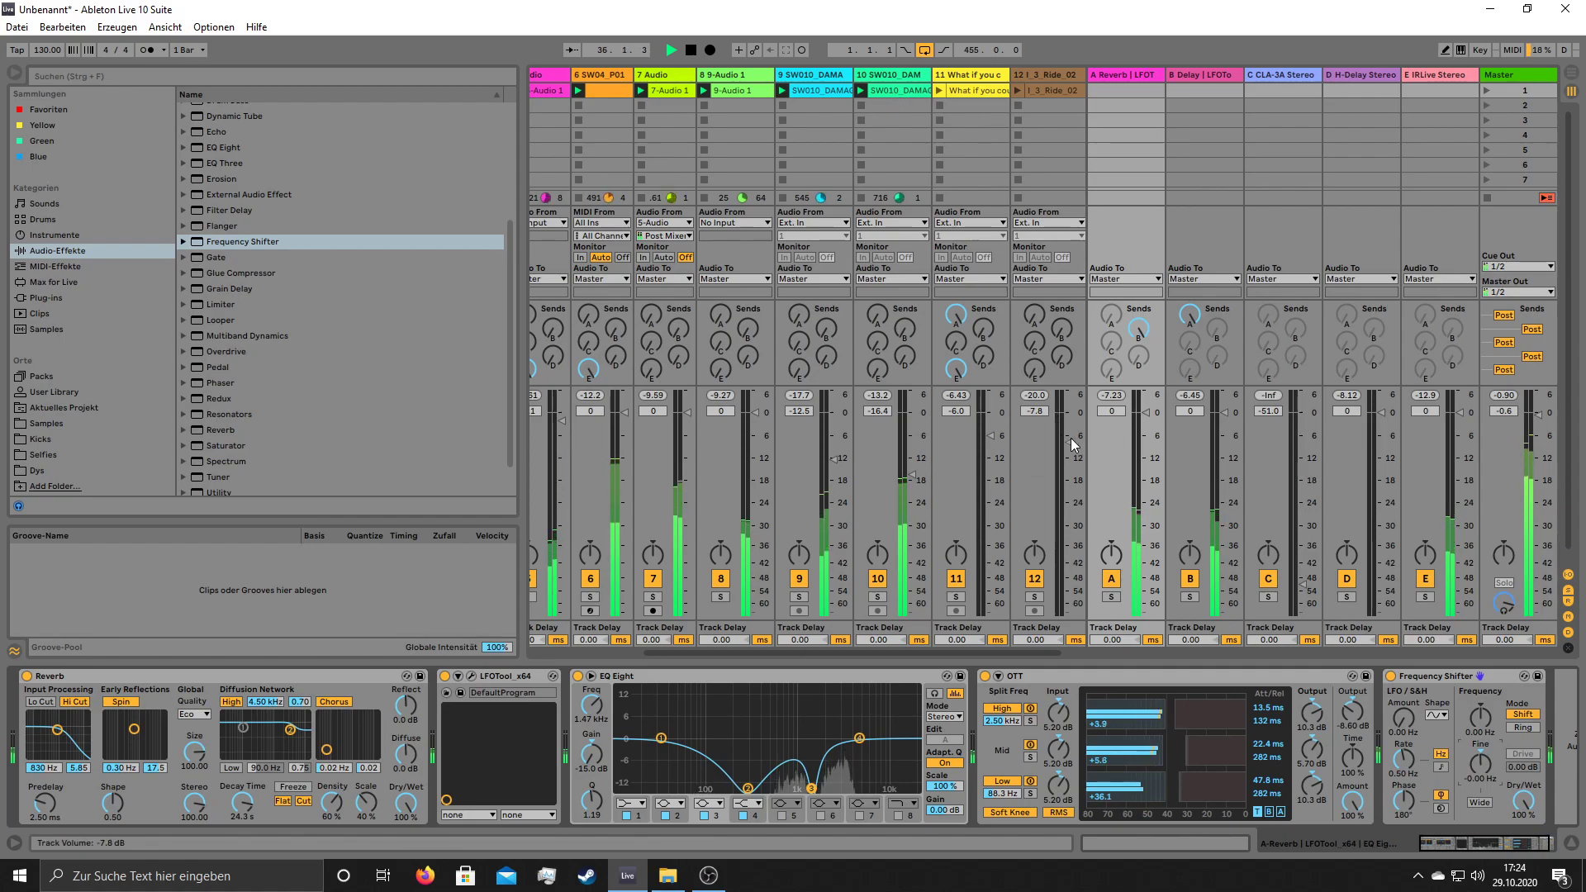
- Relaunch the ride clip at a track volume of -4.8 dB and shift the Reverb EQ's upper cut to 2.72 kHz
left_click_drag(1068, 439, 1068, 436)
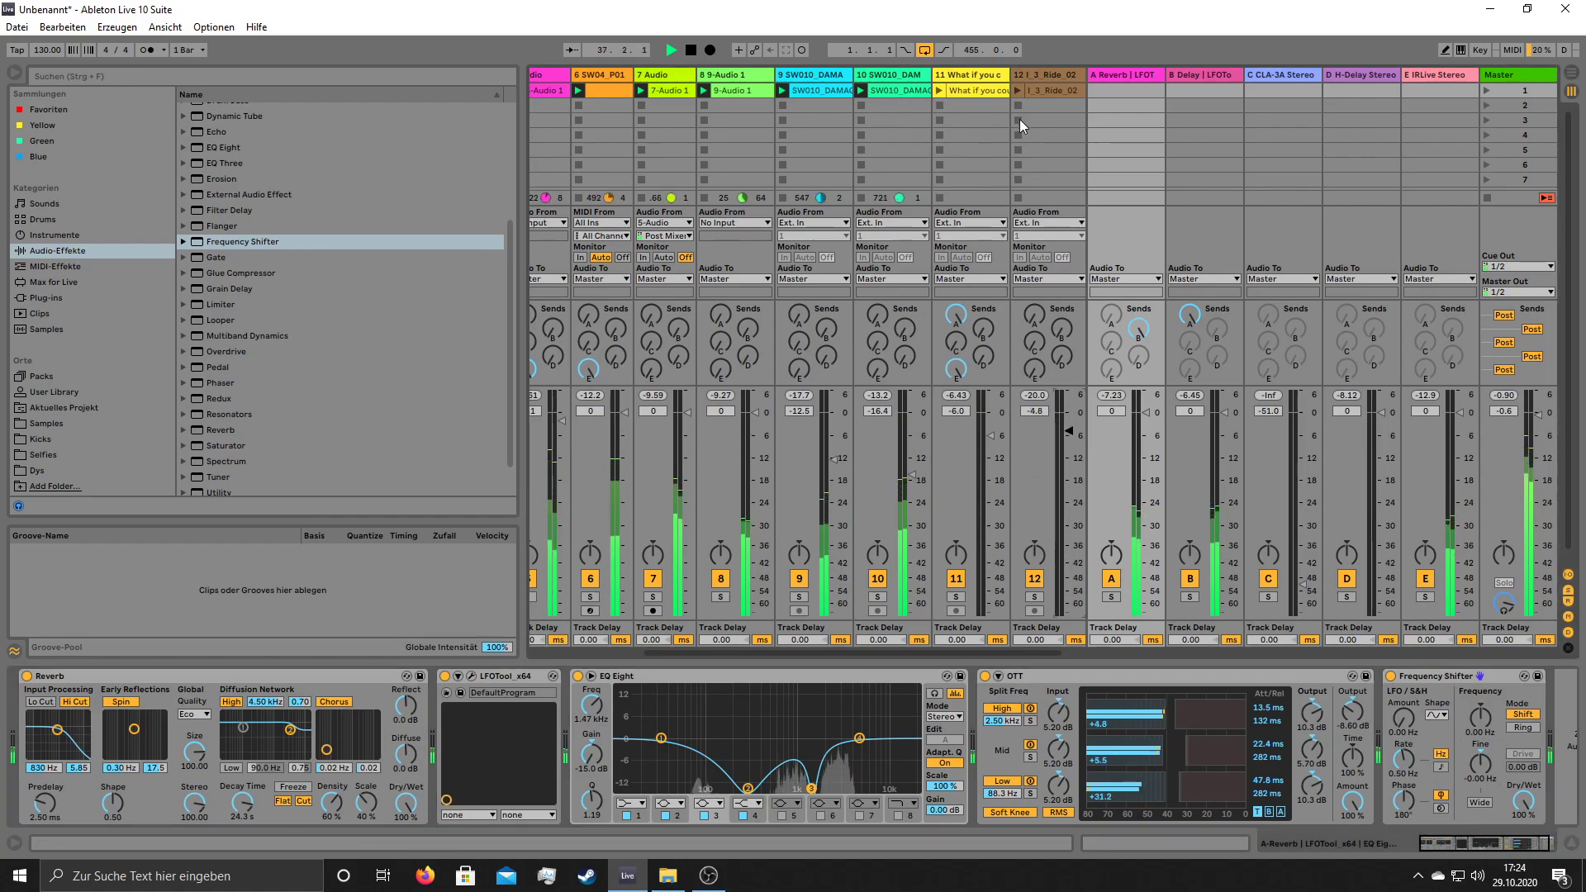
left_click(1017, 87)
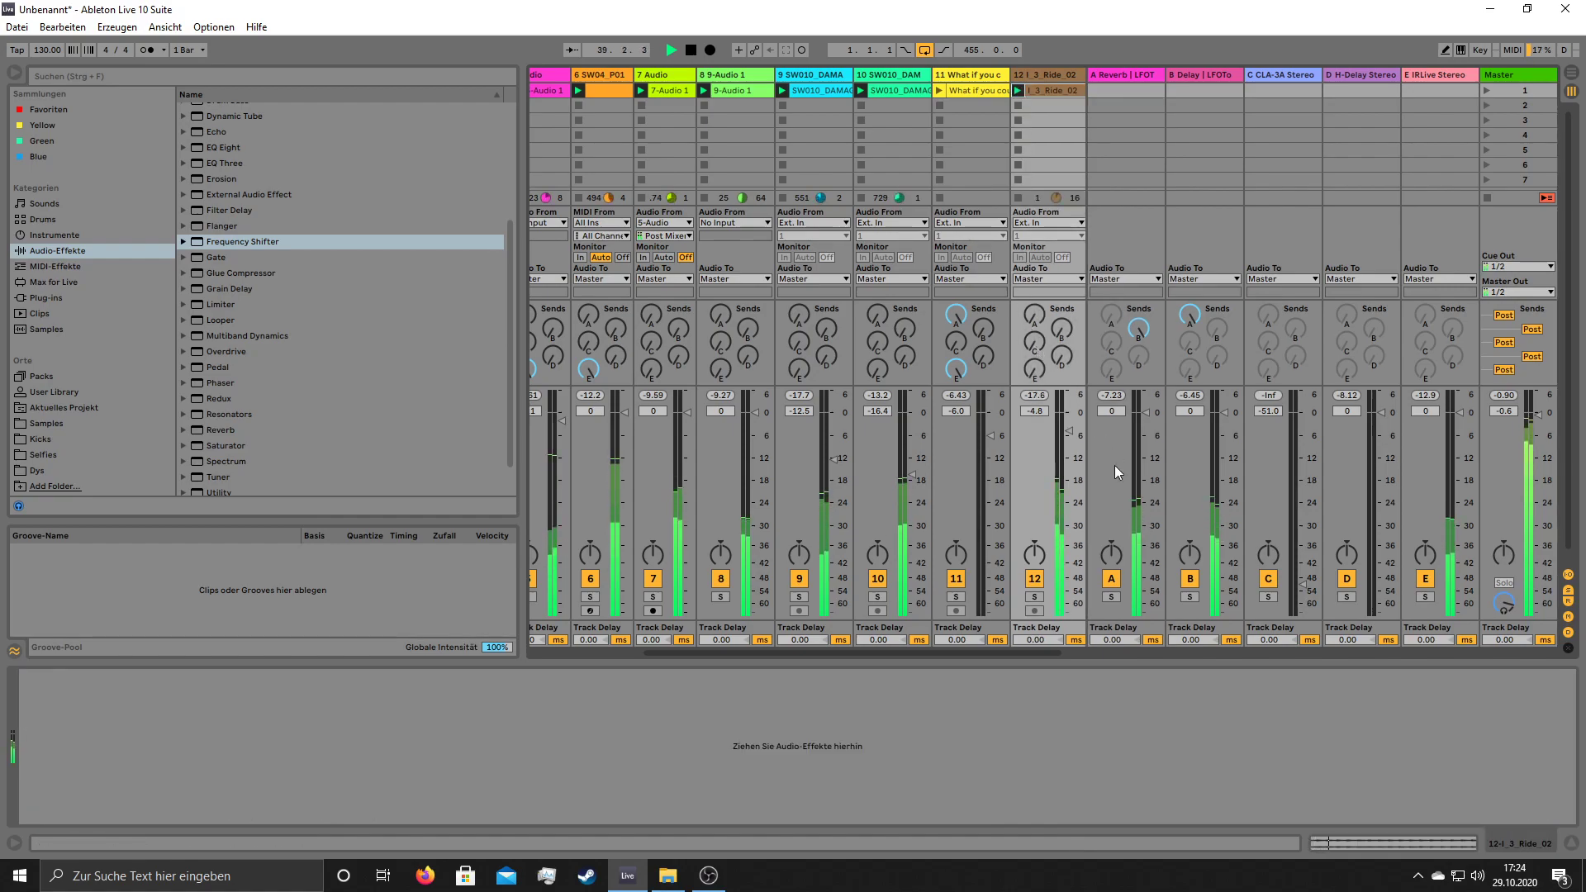
left_click(1116, 74)
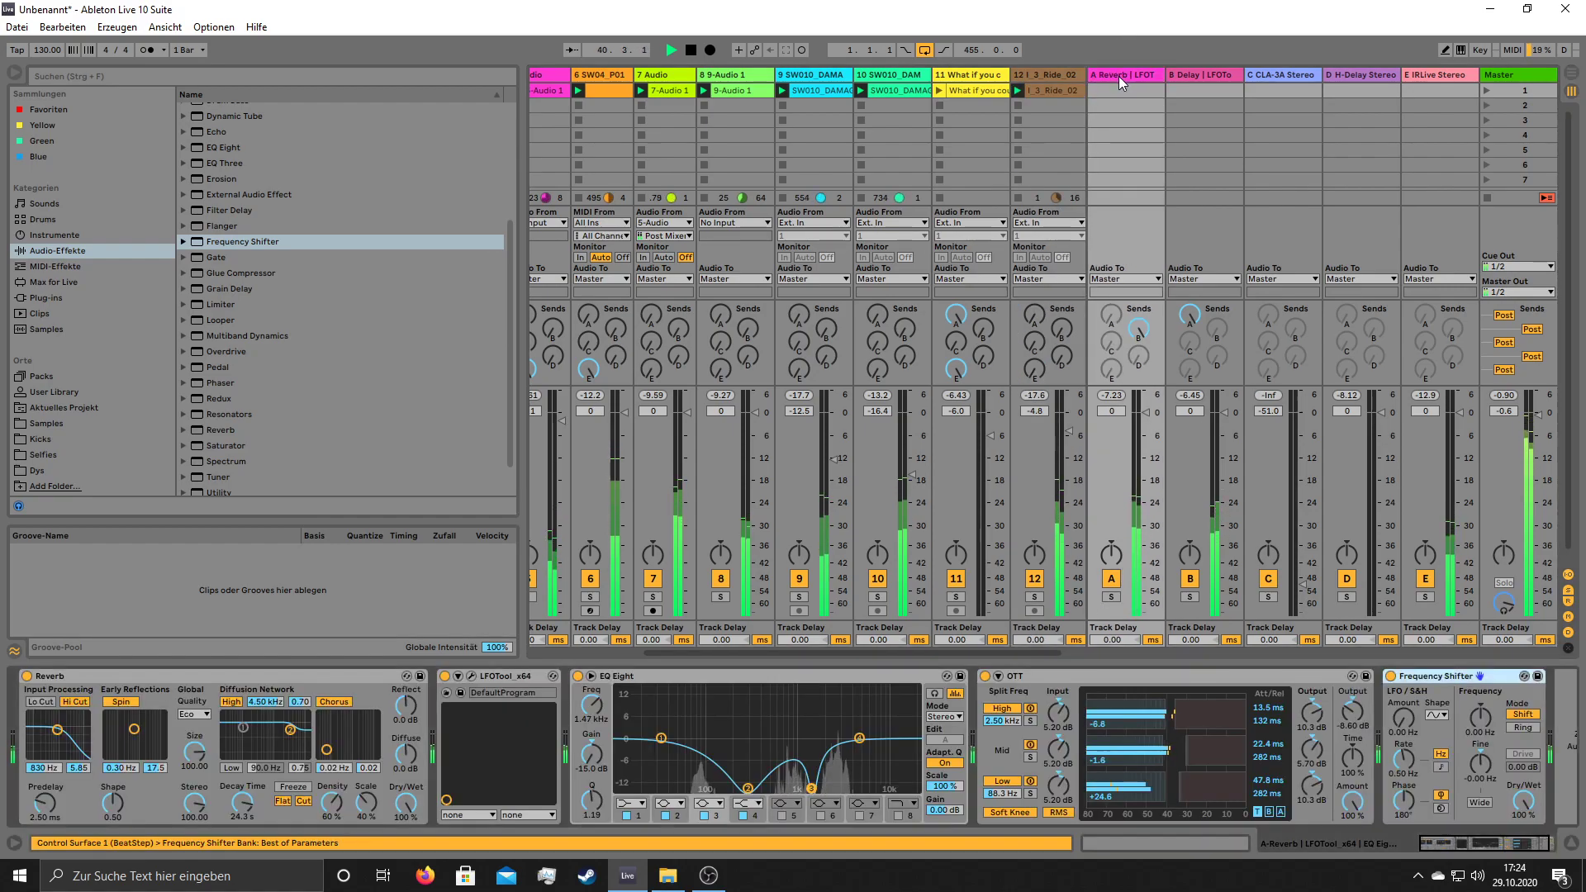
left_click_drag(812, 789, 835, 788)
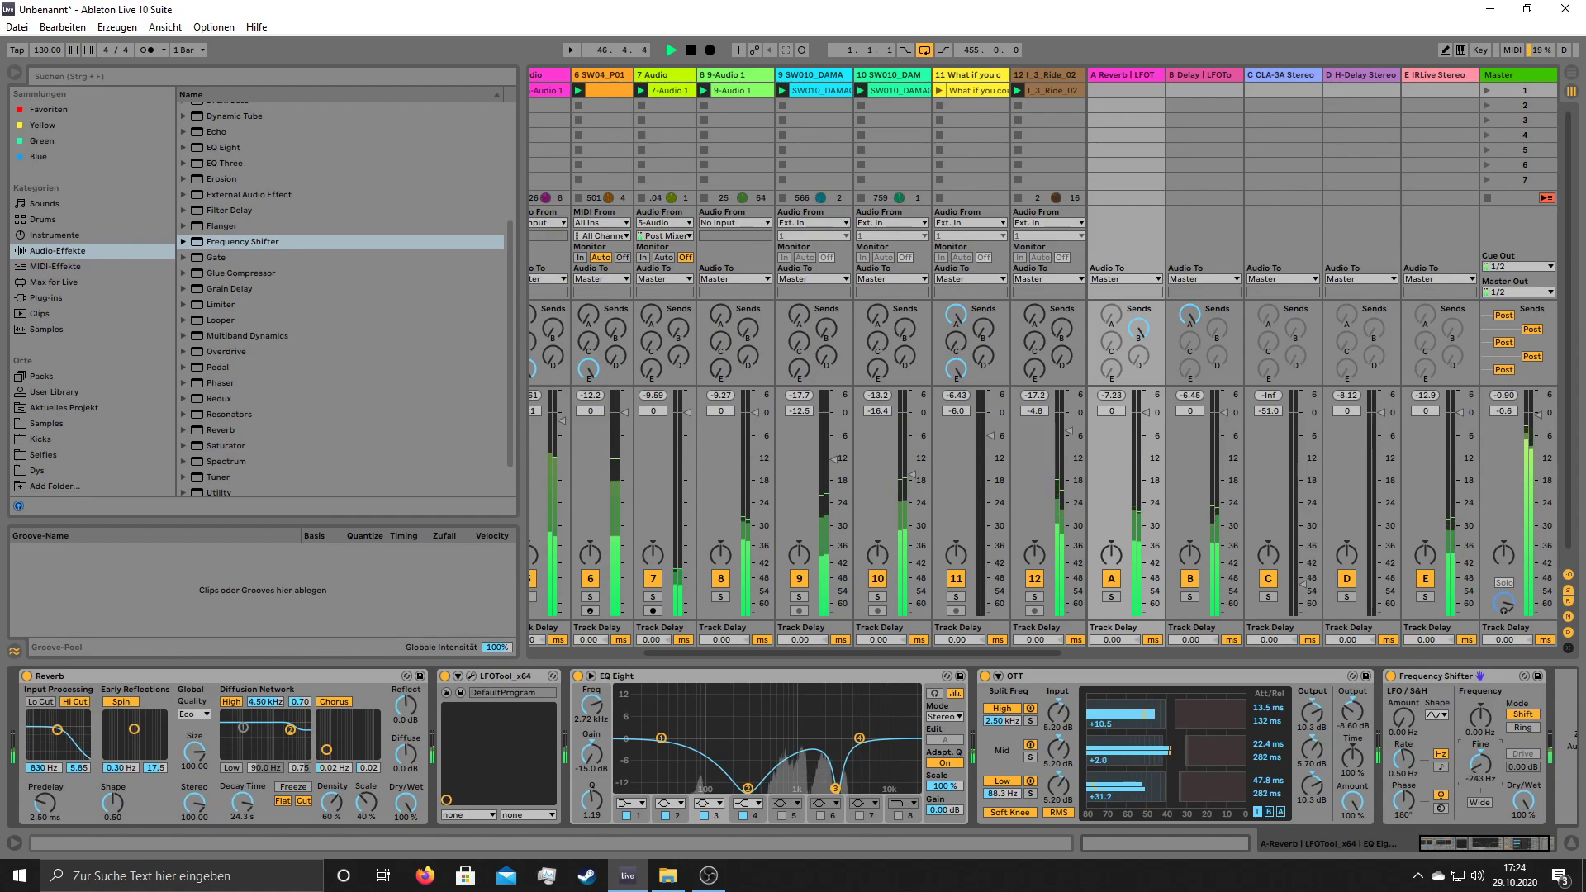
- Play the "What if you could" clip while raising its track's send to the Delay return, and stop the clip
left_click(937, 106)
left_click_drag(954, 324, 954, 446)
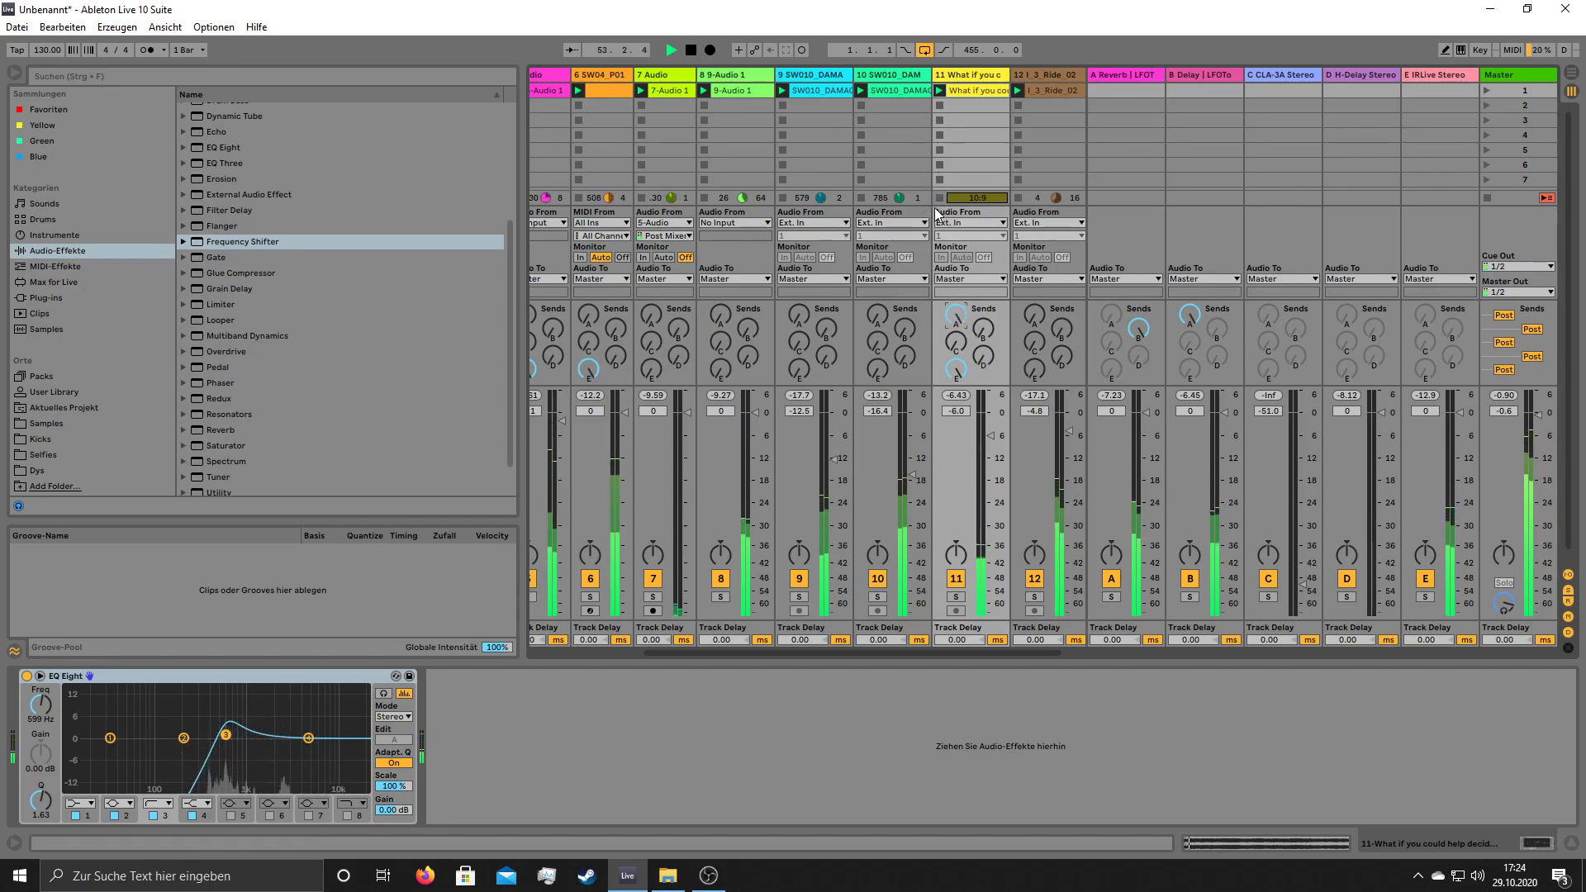
left_click_drag(981, 331, 977, 231)
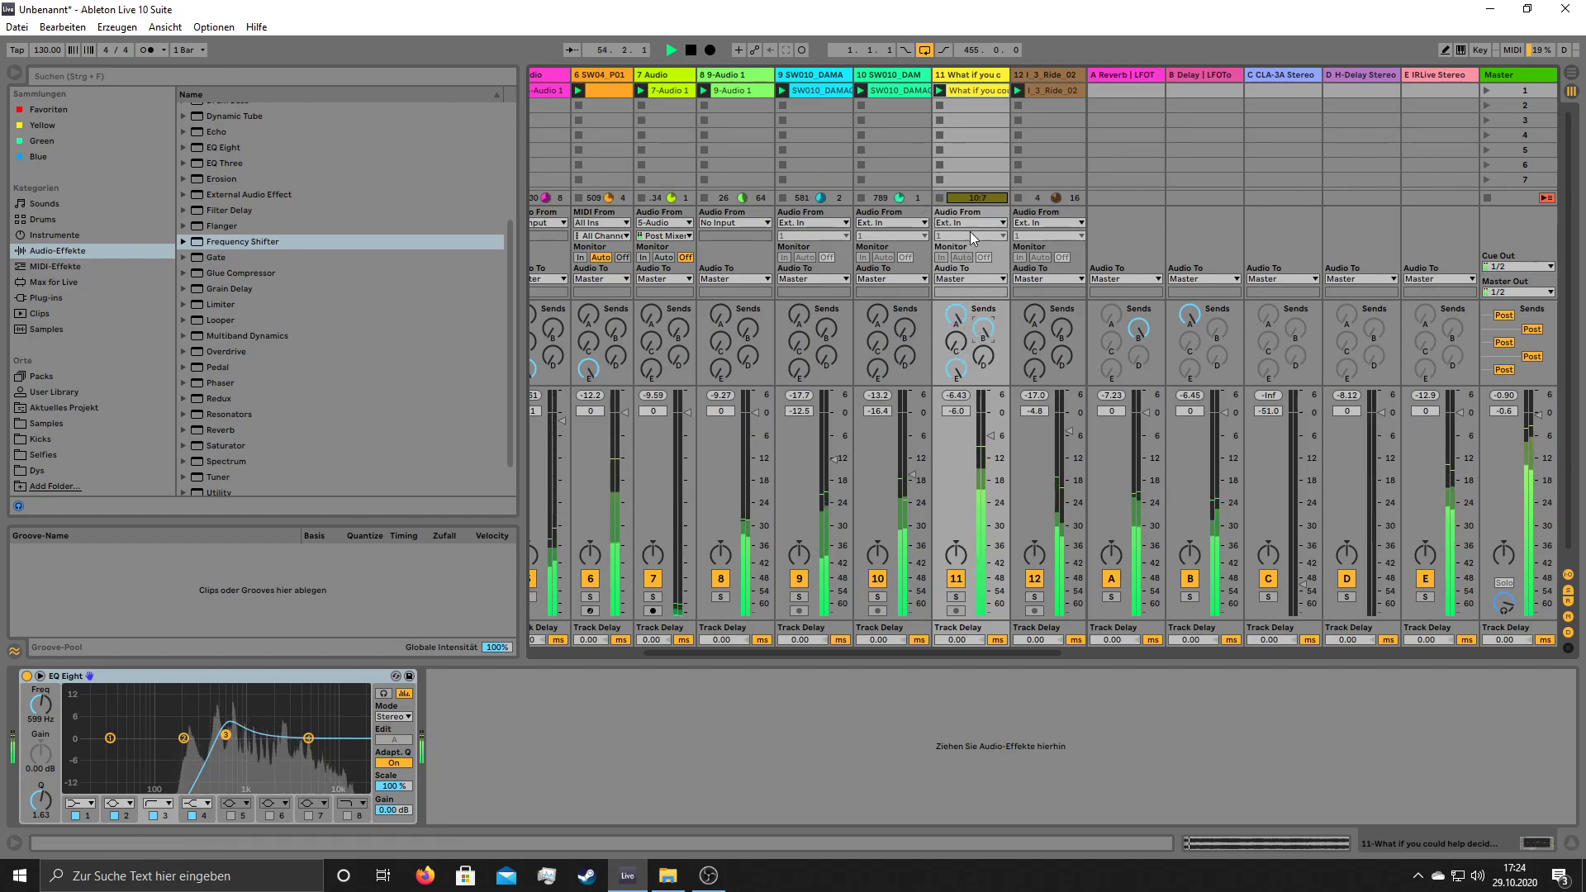
left_click(936, 198)
left_click(938, 128)
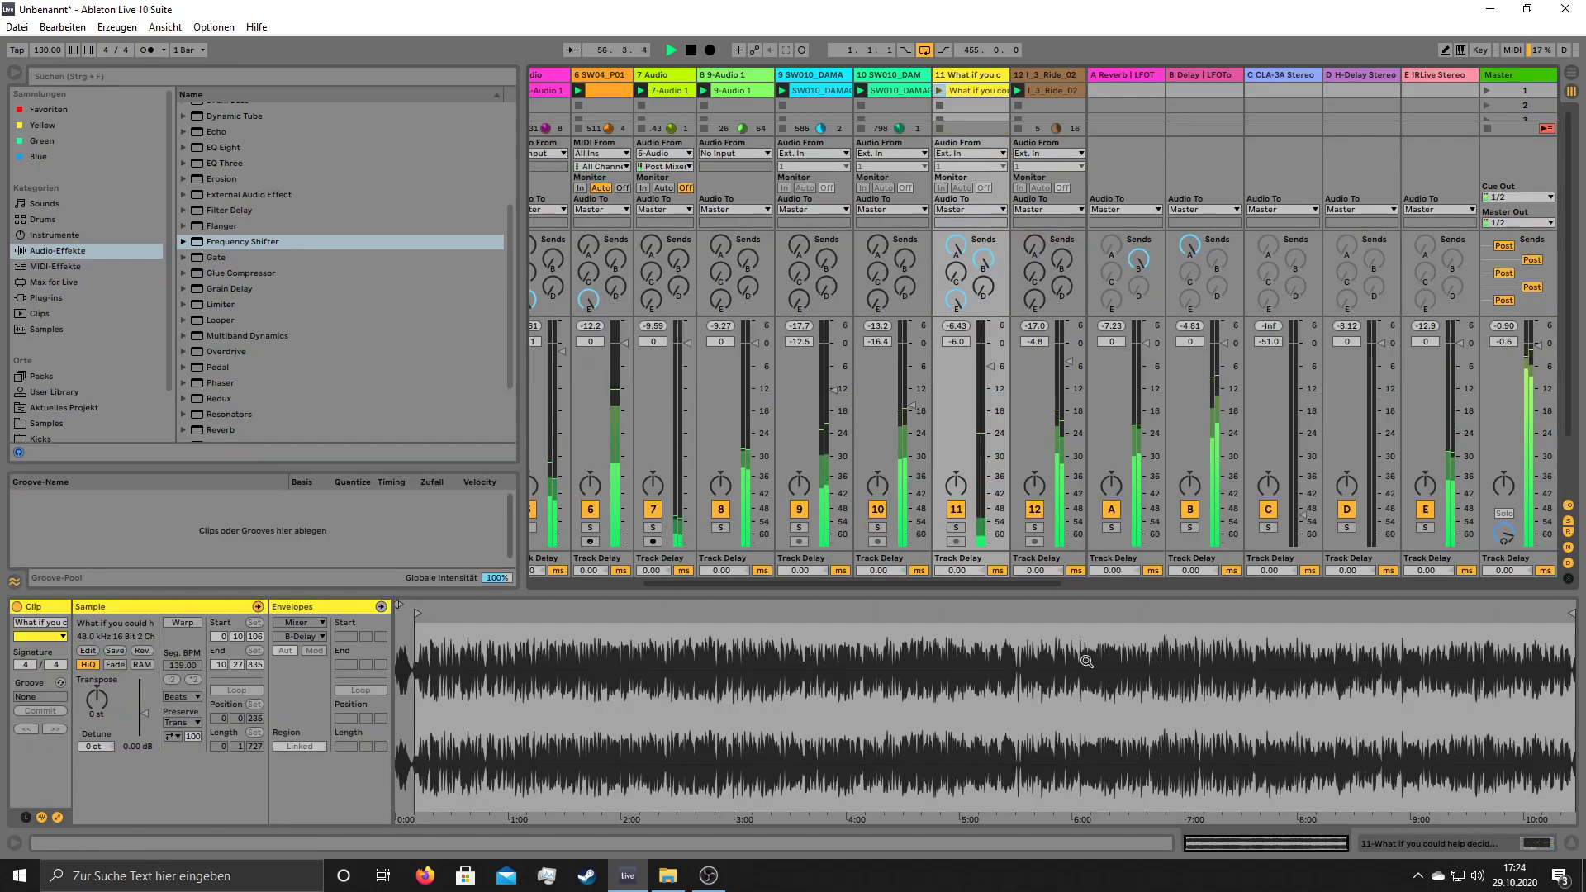
- Enable EQ Eight band 5 on the Reverb return as a -12.3 dB cut at 1.67 kHz, Q 6.42, and switch the Frequency Shifter to Ring mode
left_click(1196, 74)
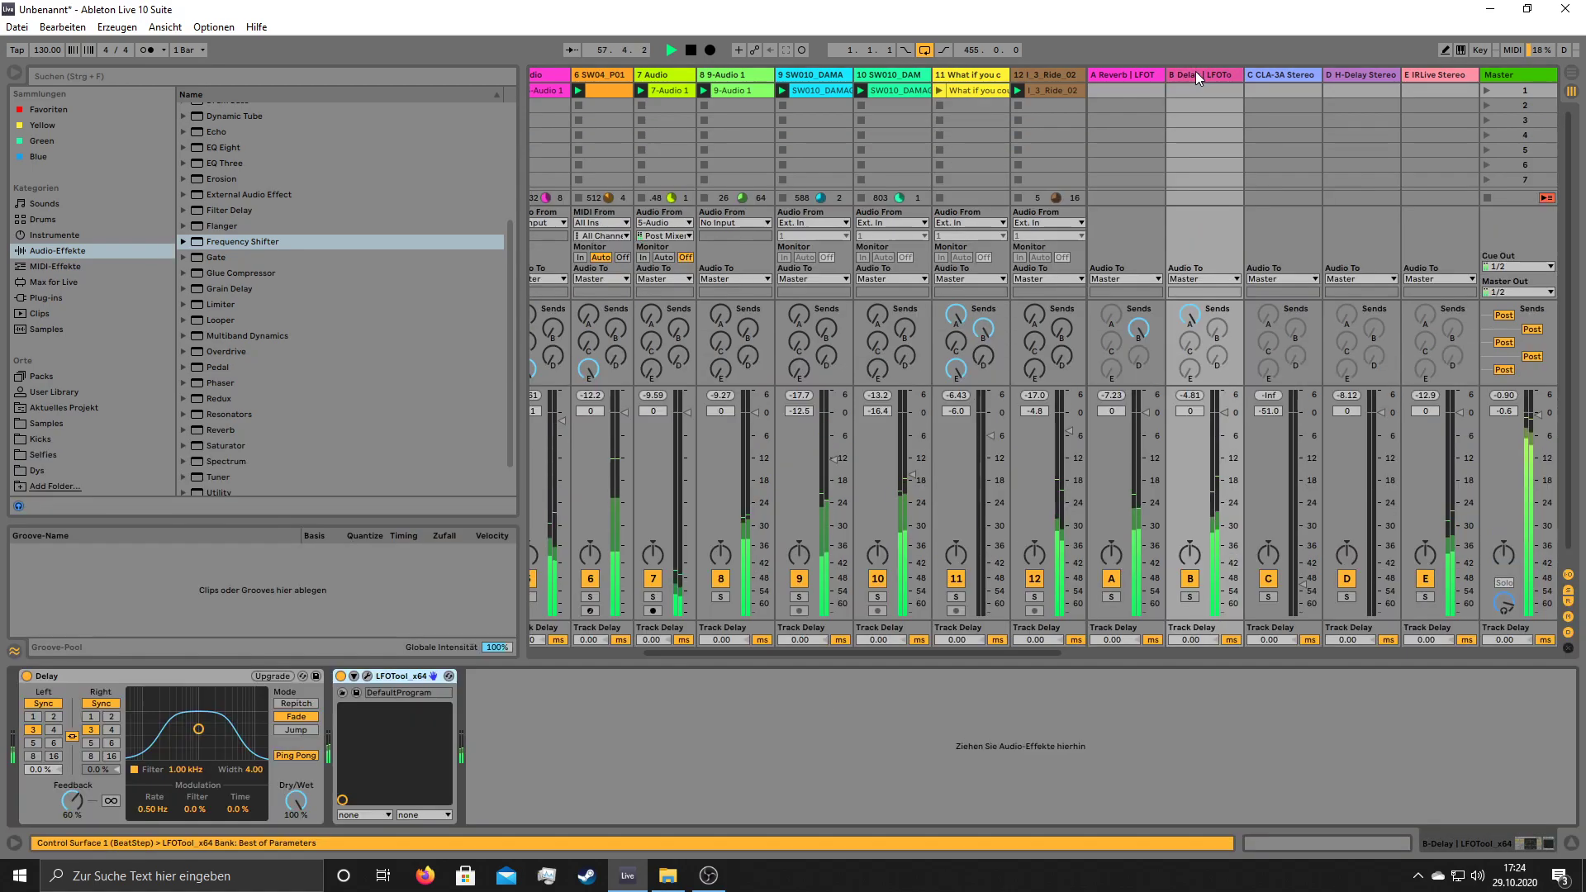
left_click(1121, 73)
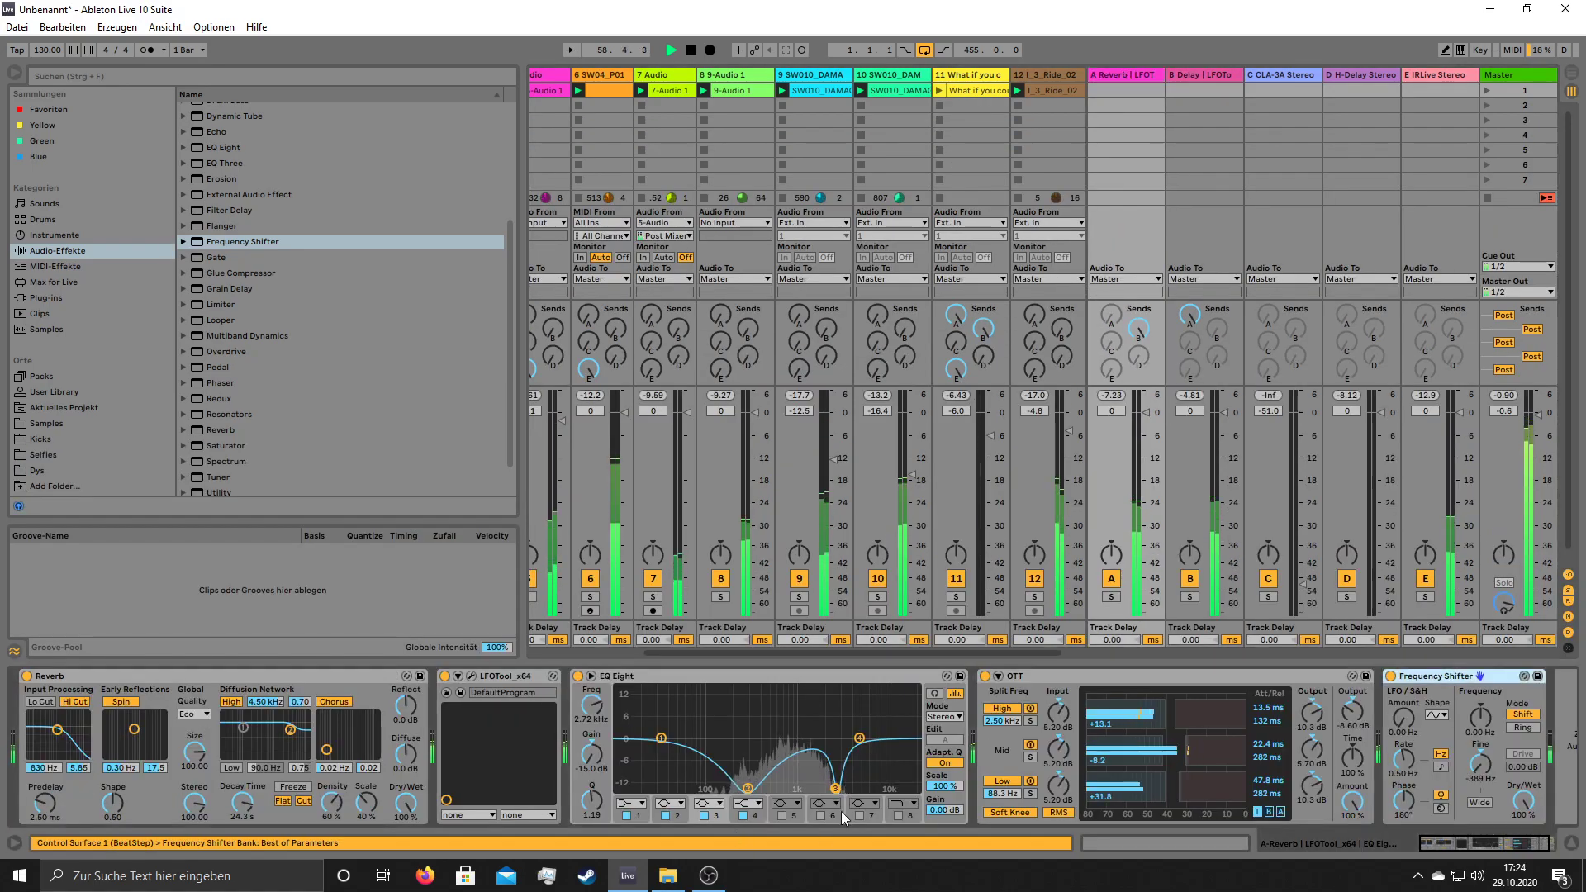
left_click(786, 811)
left_click(781, 816)
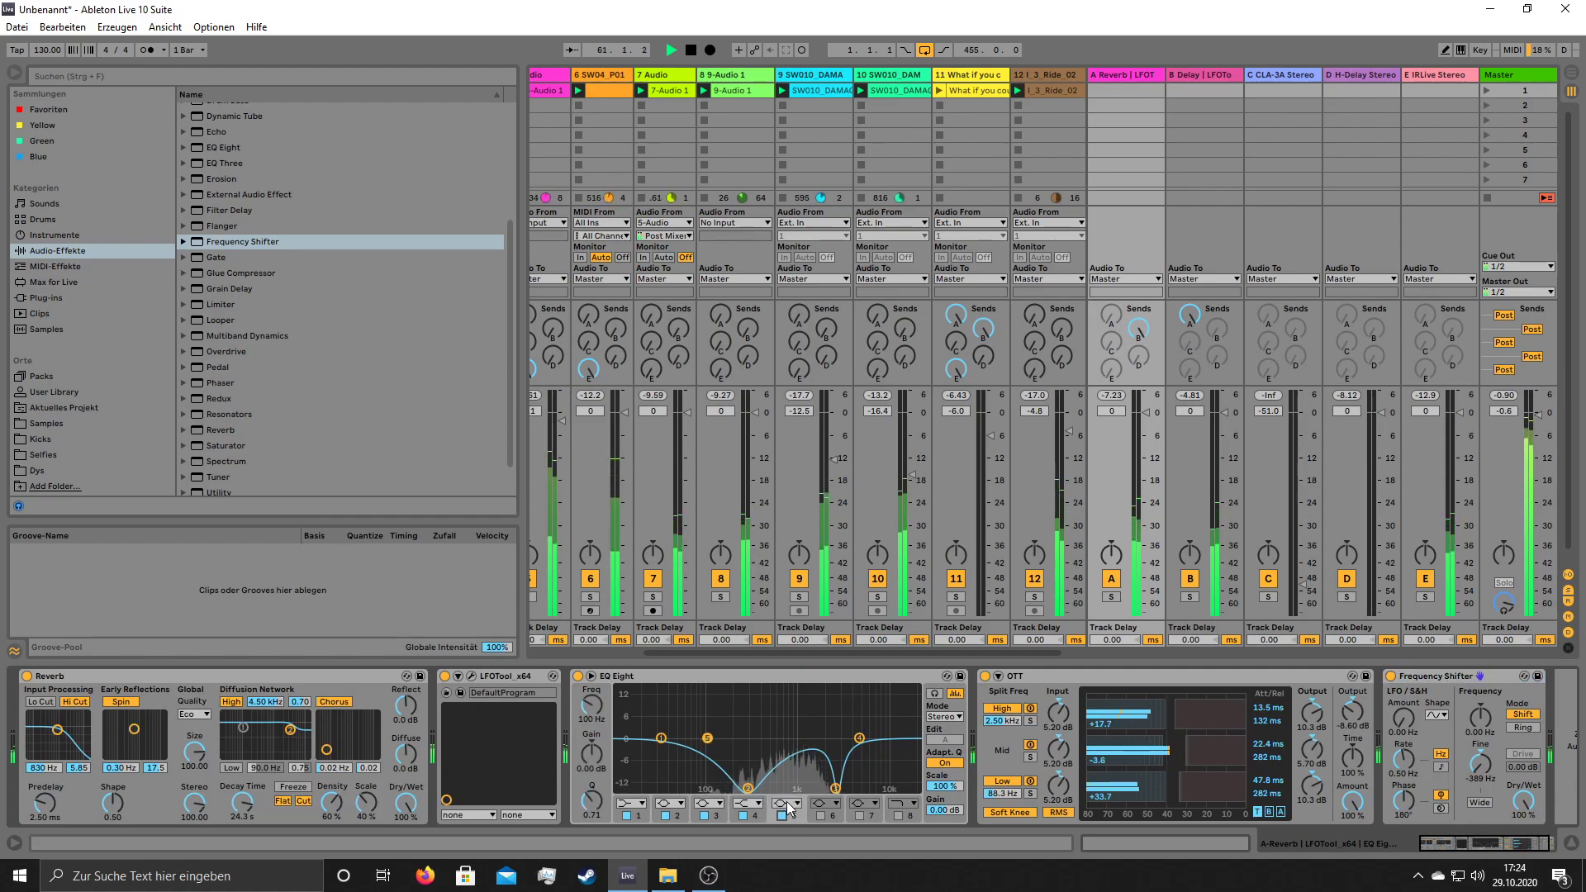
left_click_drag(586, 808, 587, 751)
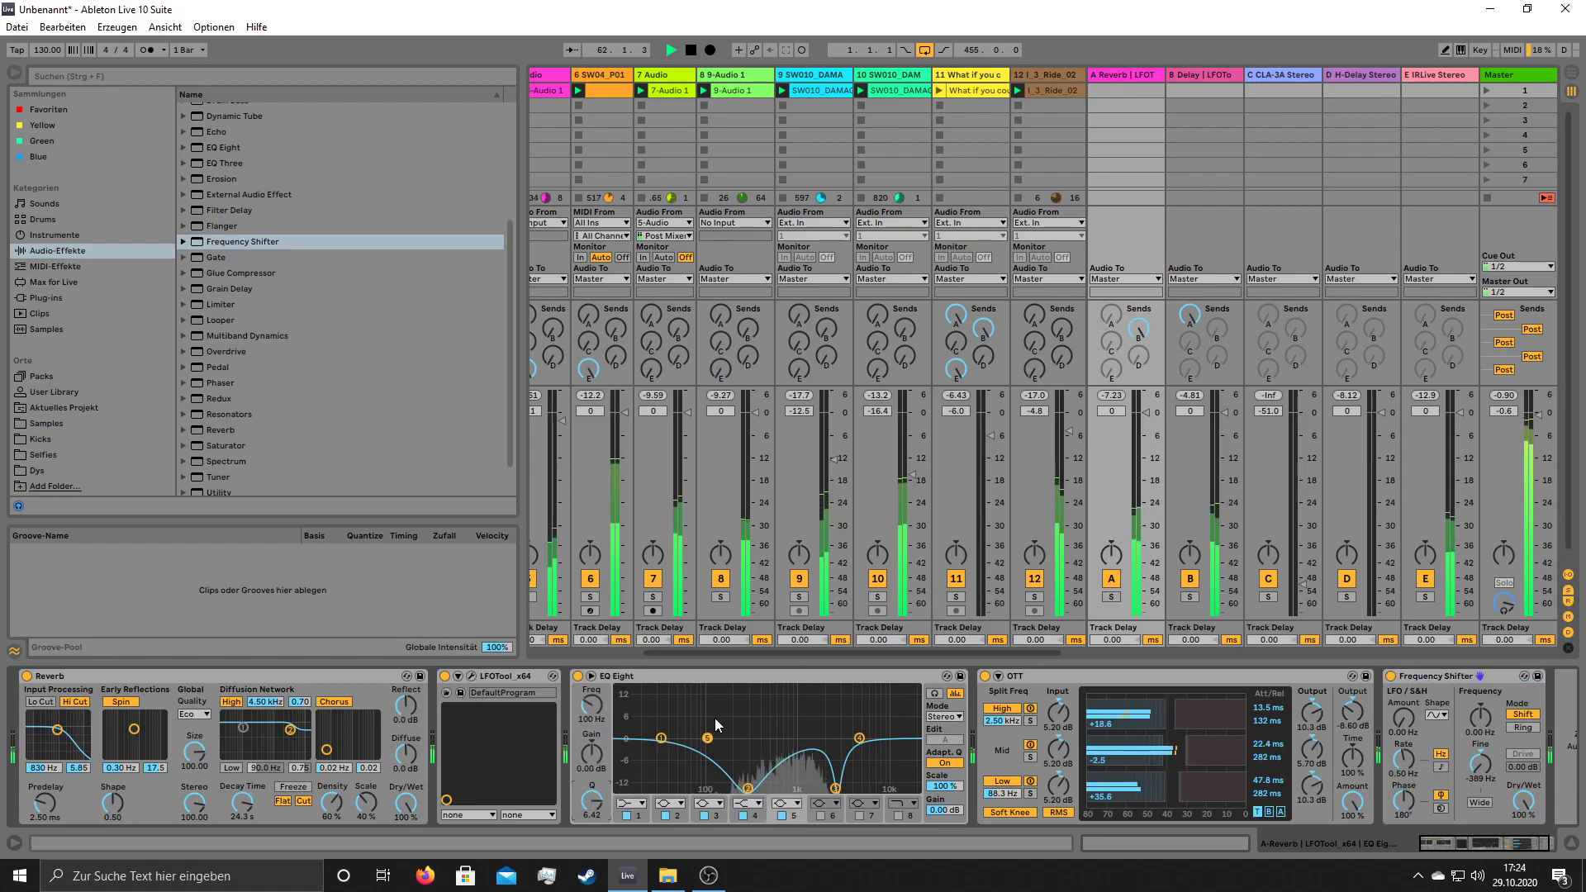
left_click_drag(707, 736, 798, 688)
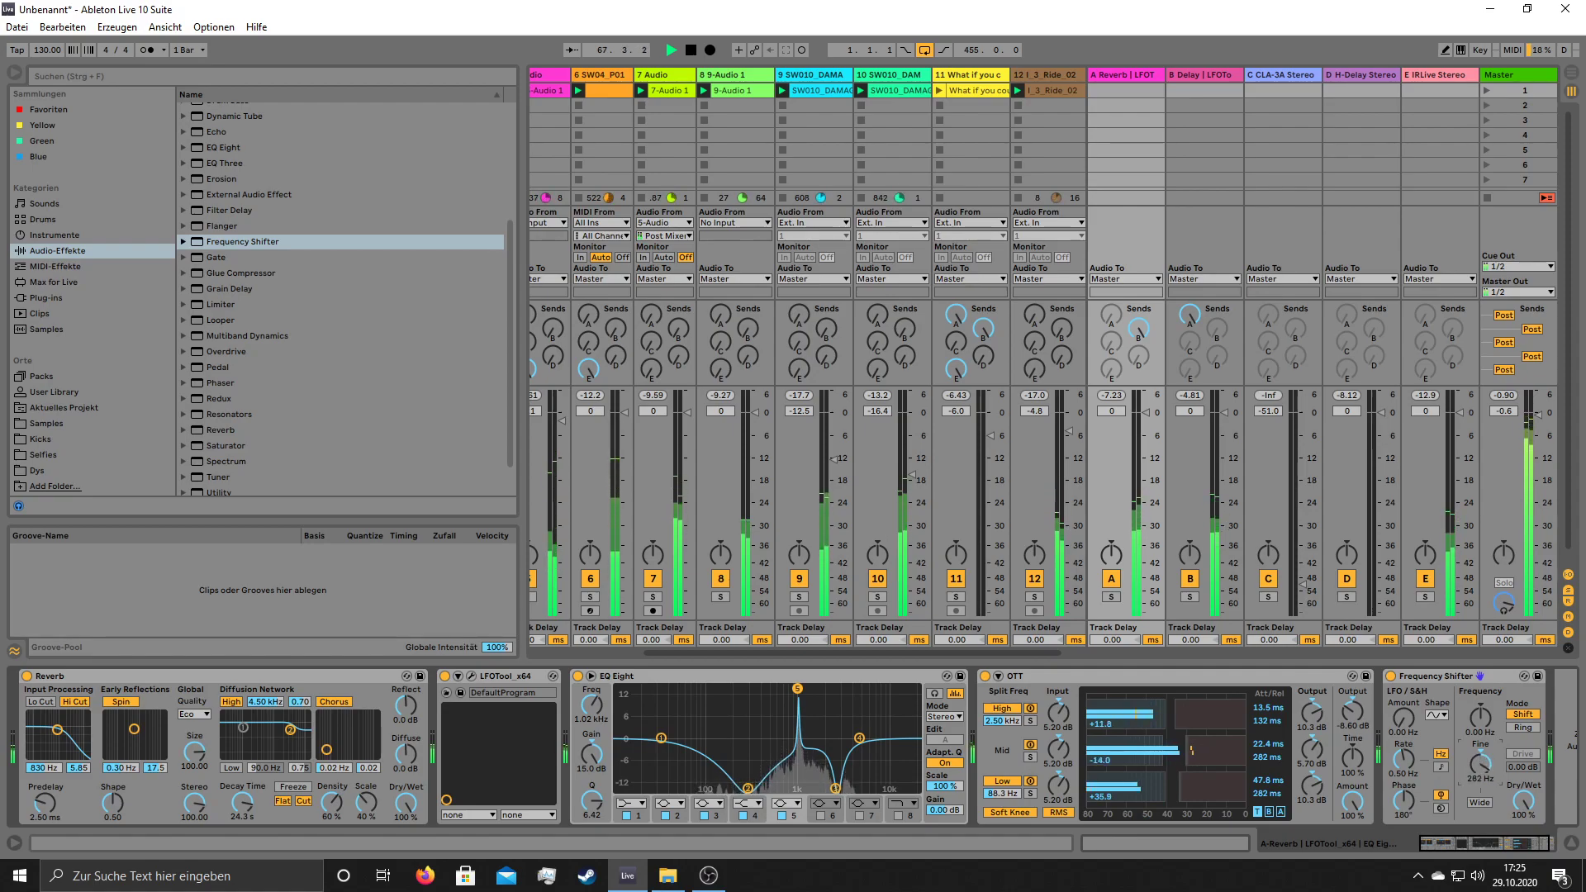
left_click_drag(798, 688, 805, 740)
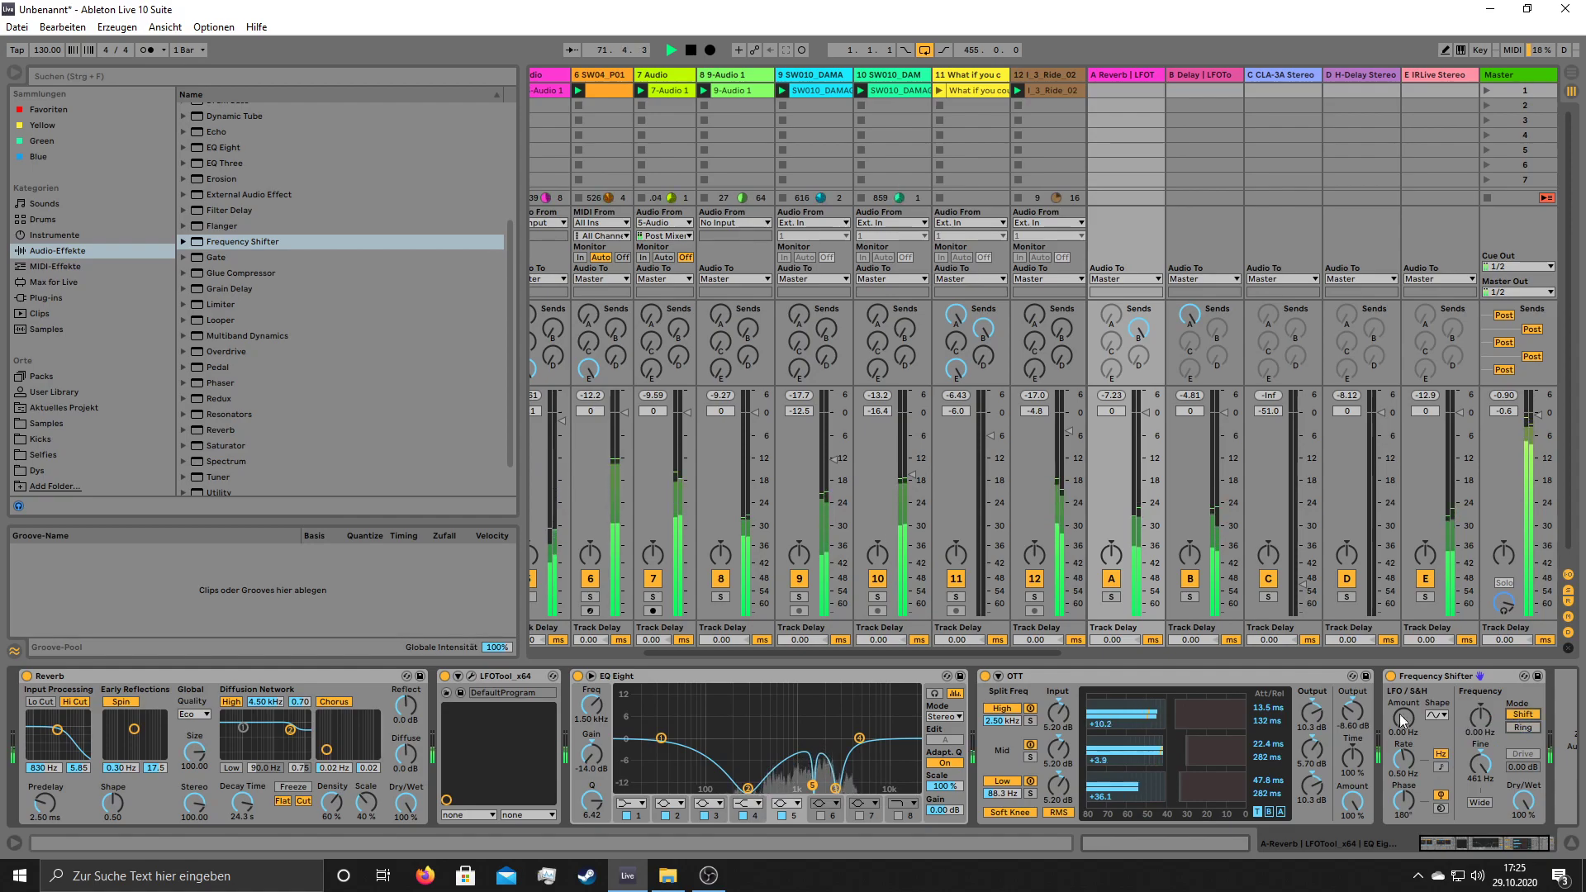
left_click_drag(812, 785, 816, 780)
left_click(1520, 727)
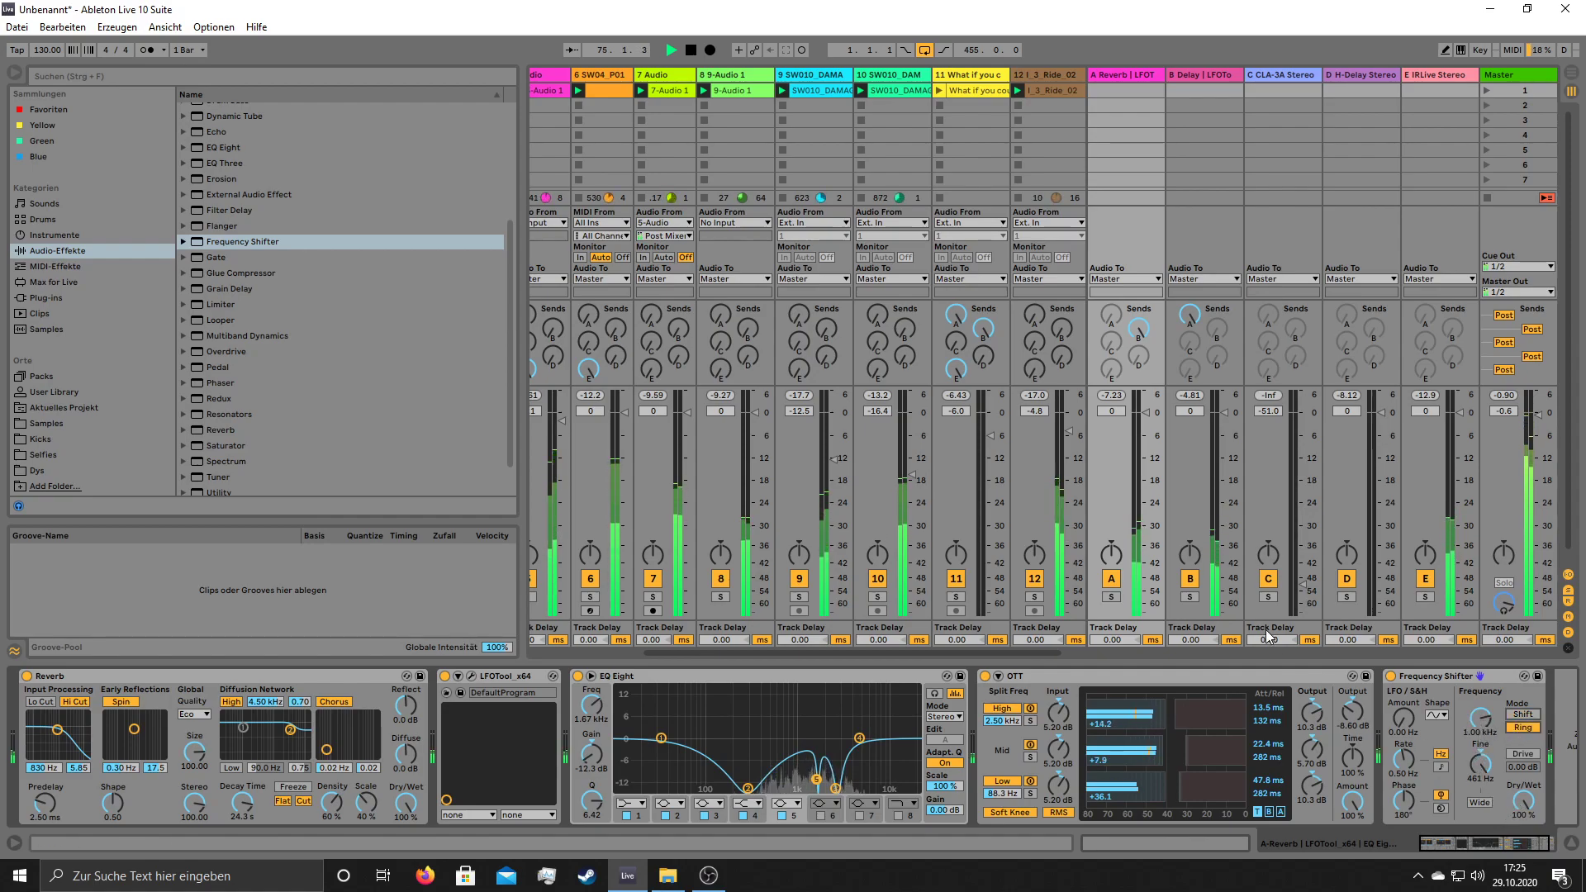
- Stop the ride clip and pull the volumes of the Reverb and Delay returns together down to -inf
left_click(1018, 103)
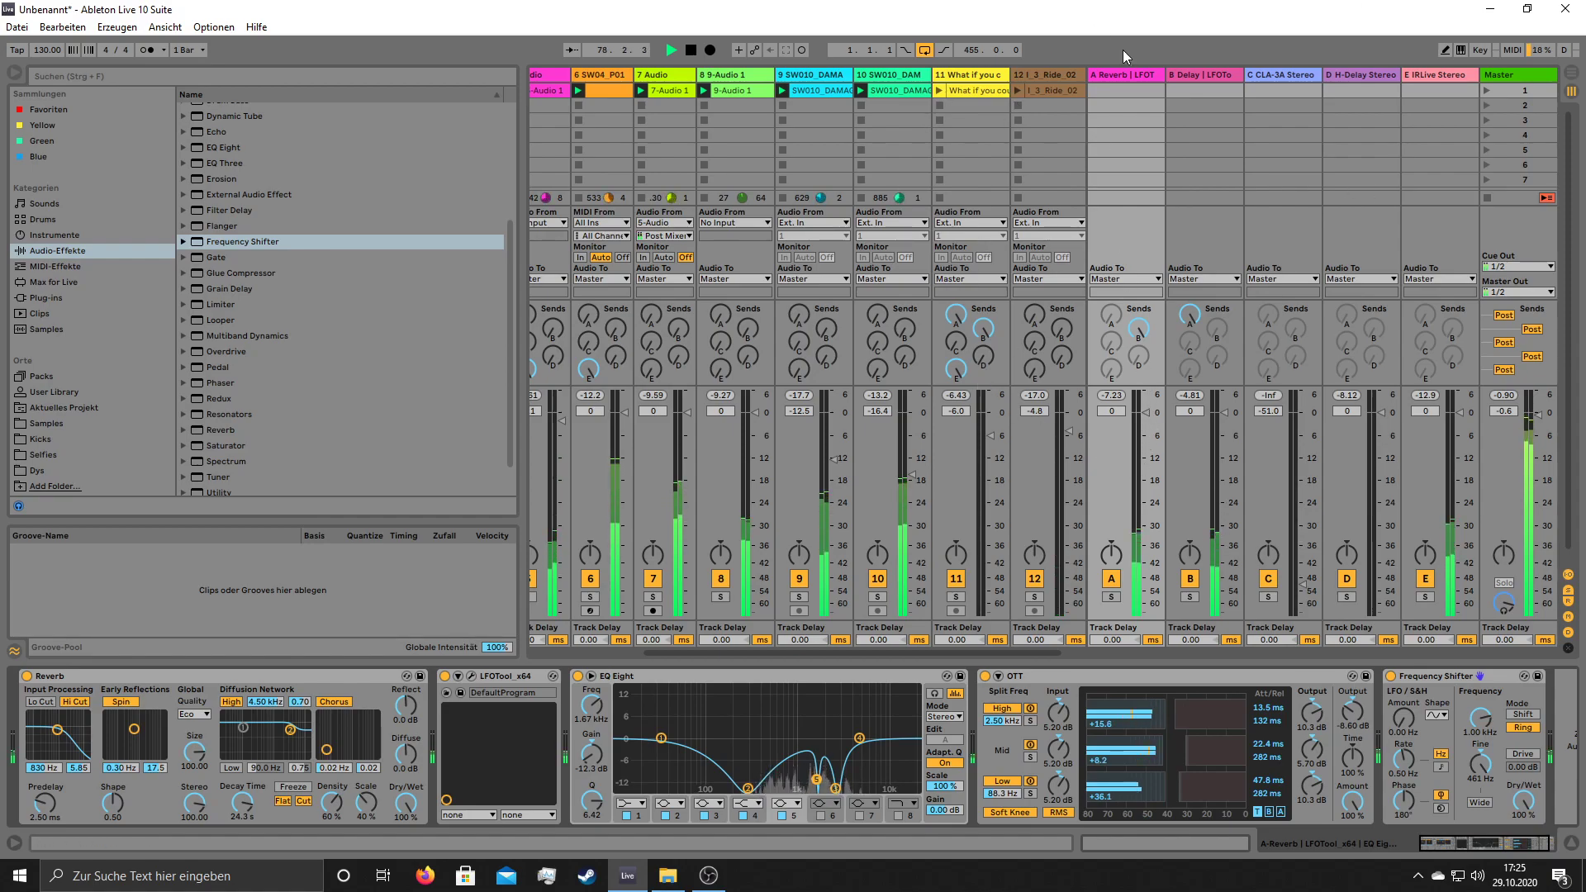
left_click(1202, 73)
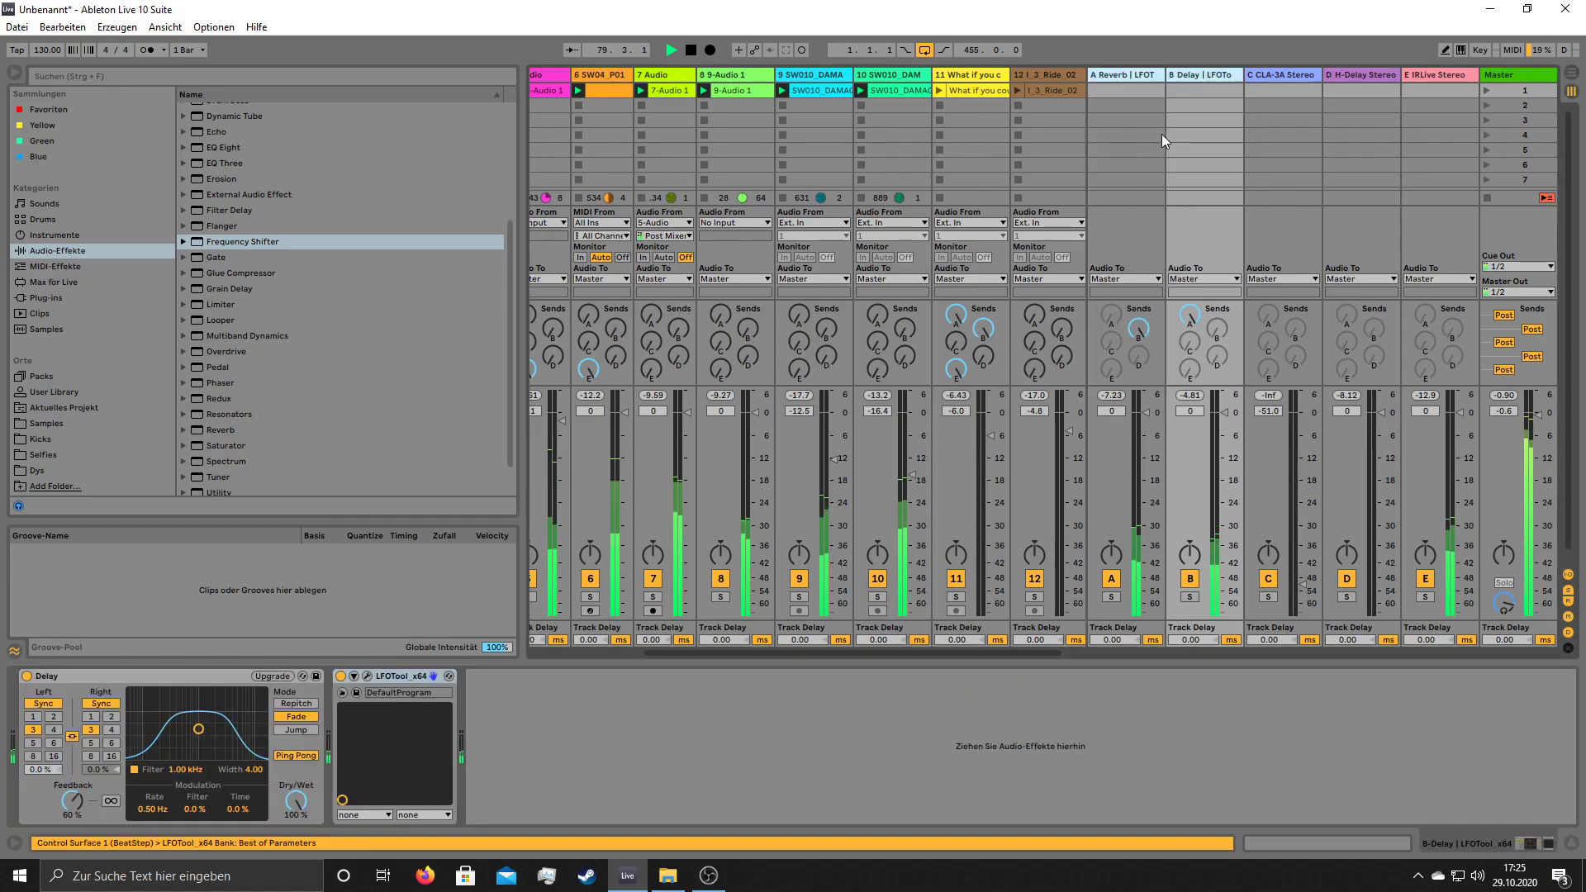
left_click(1147, 413)
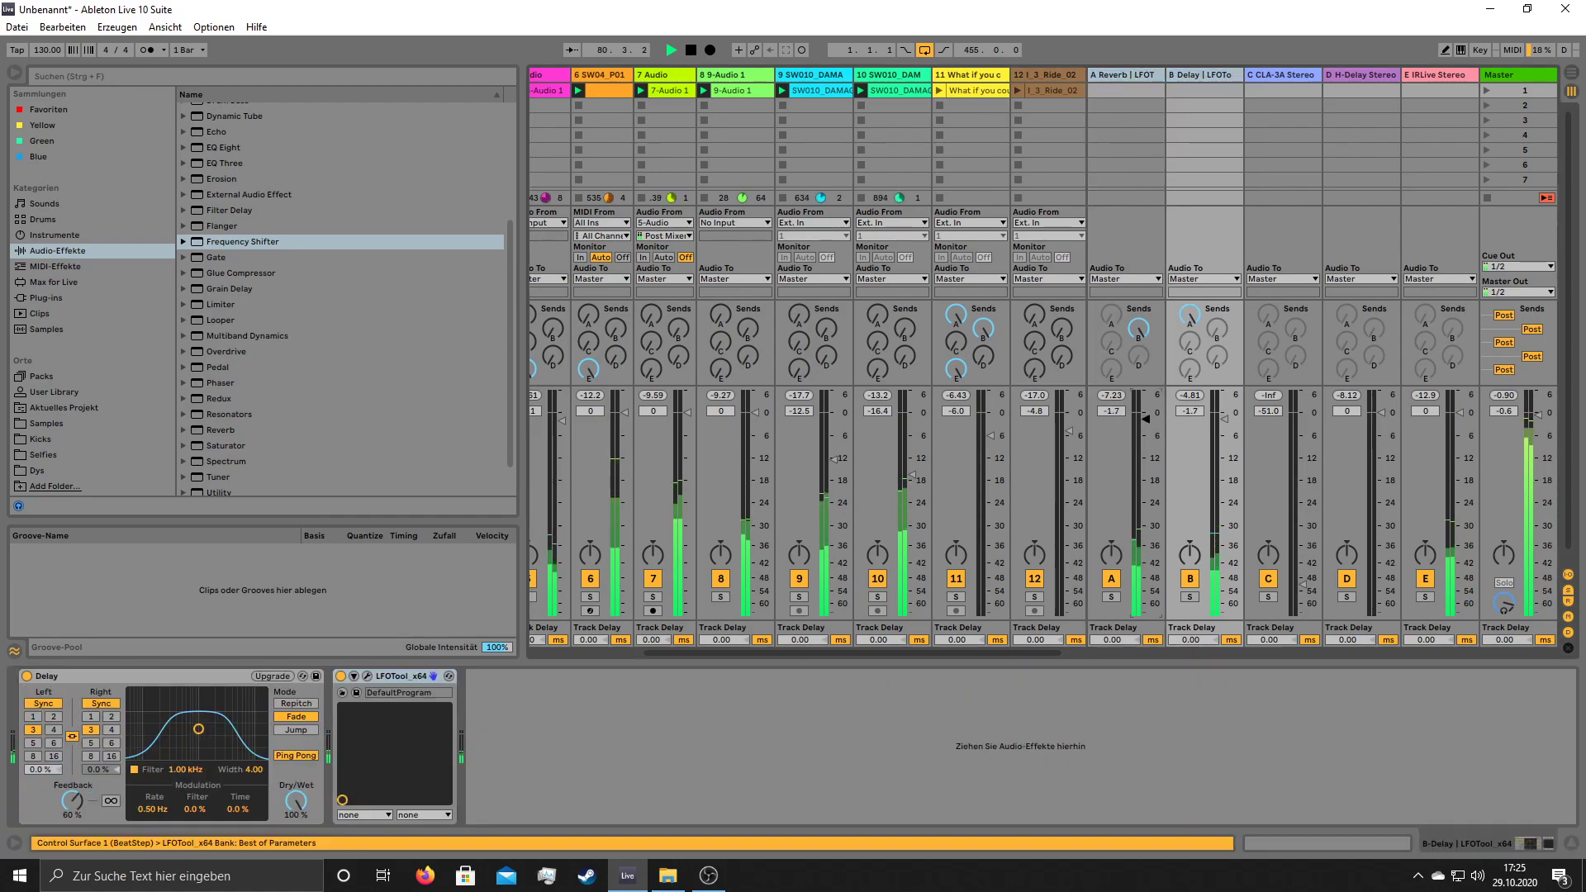
left_click_drag(1145, 423, 1145, 616)
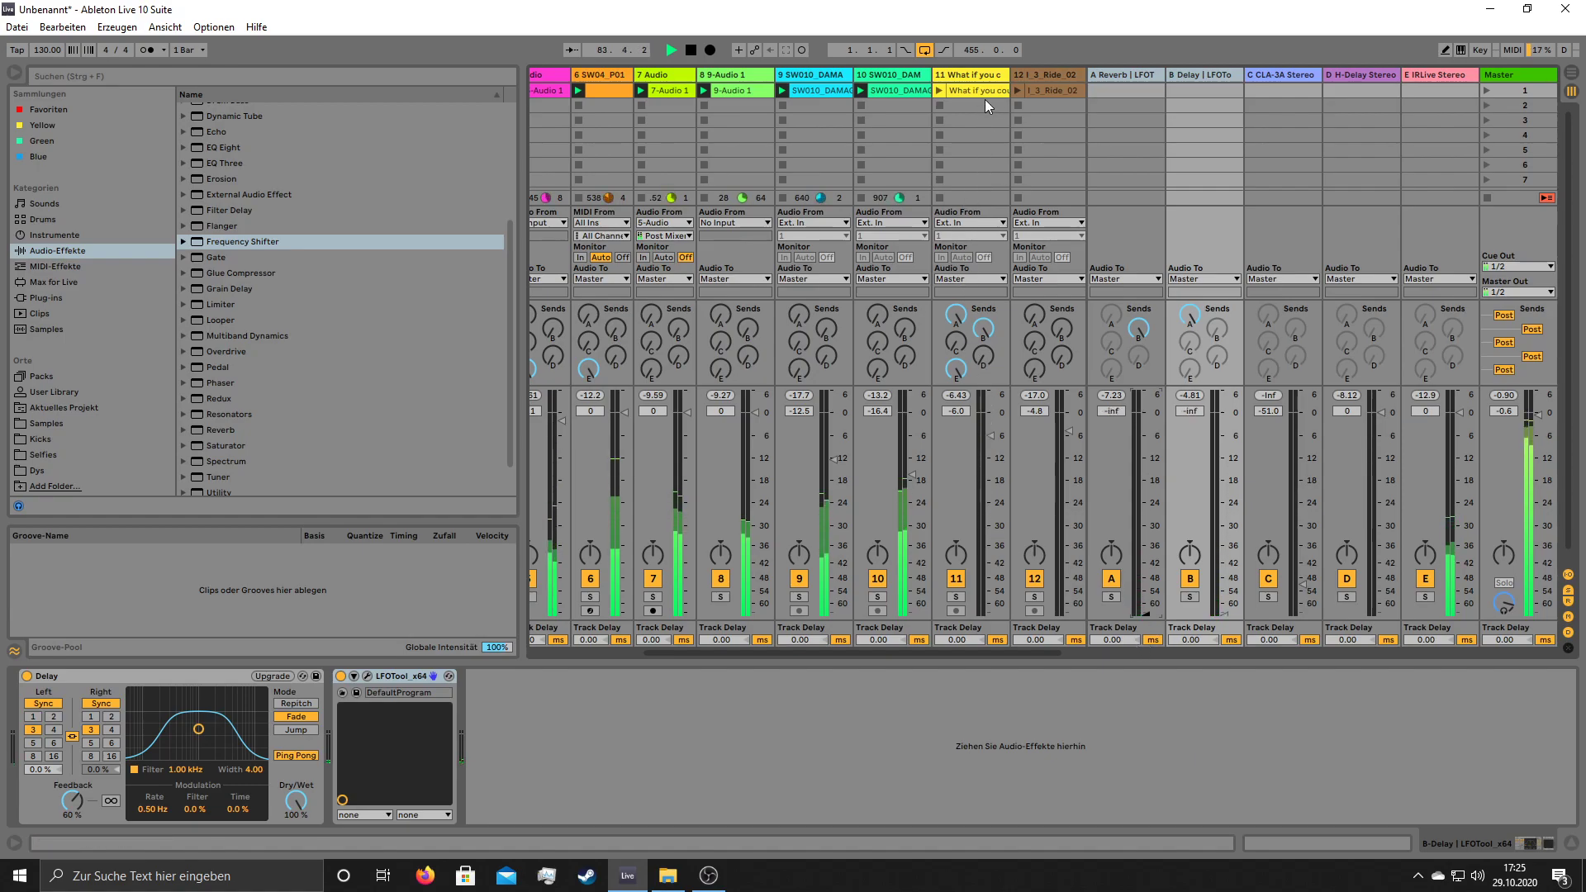
- Delete the "What if you could" audio track and relaunch the I_3_Ride_02 clip
right_click(975, 77)
left_click(979, 132)
right_click(987, 79)
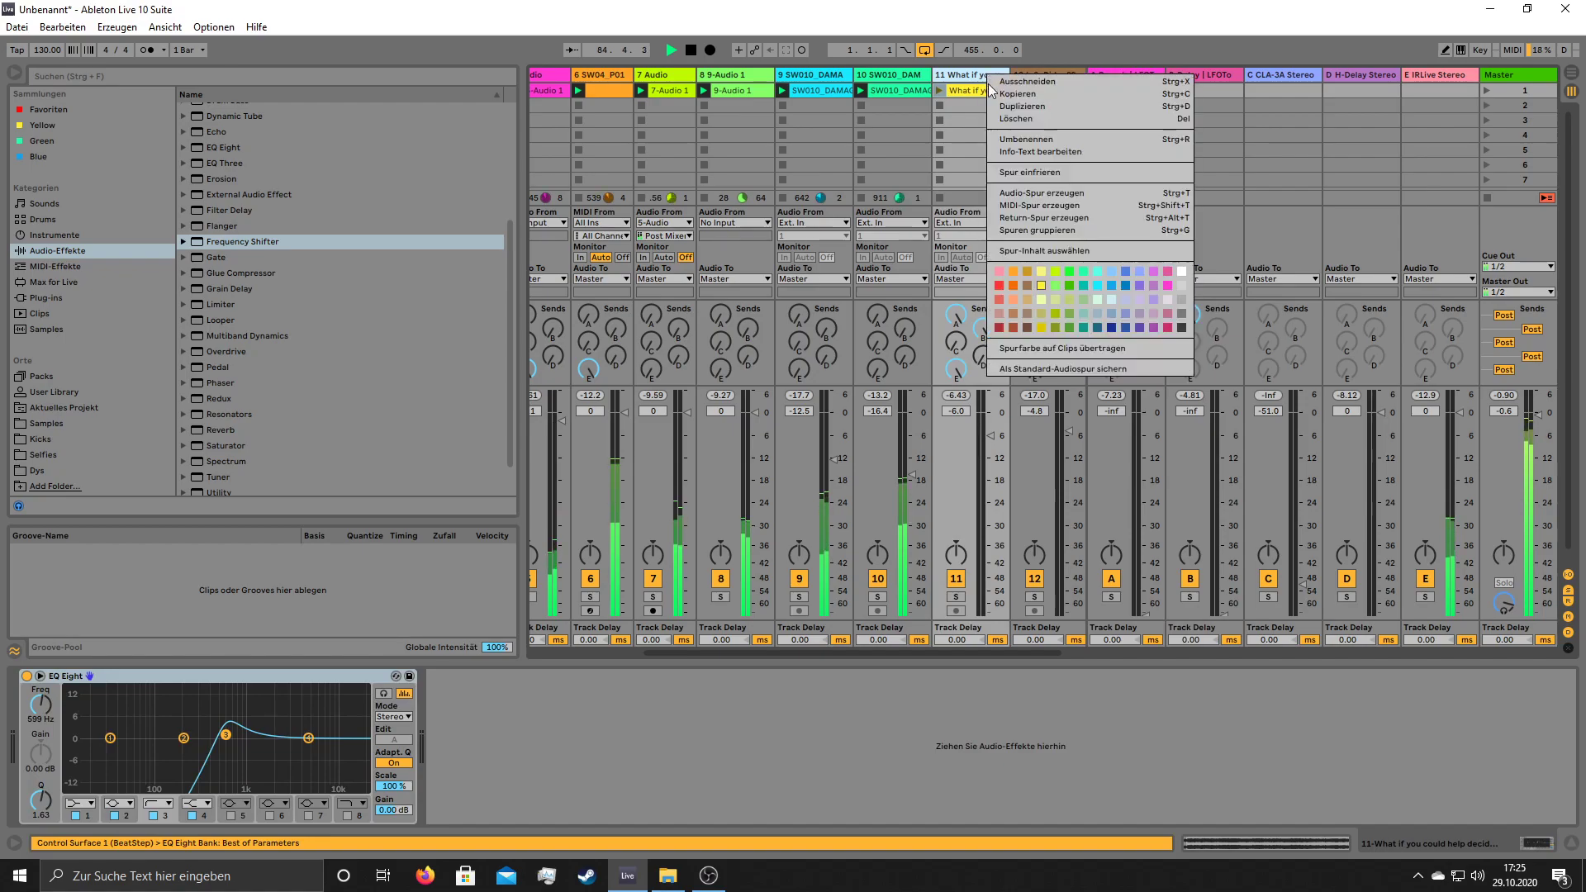
left_click(996, 117)
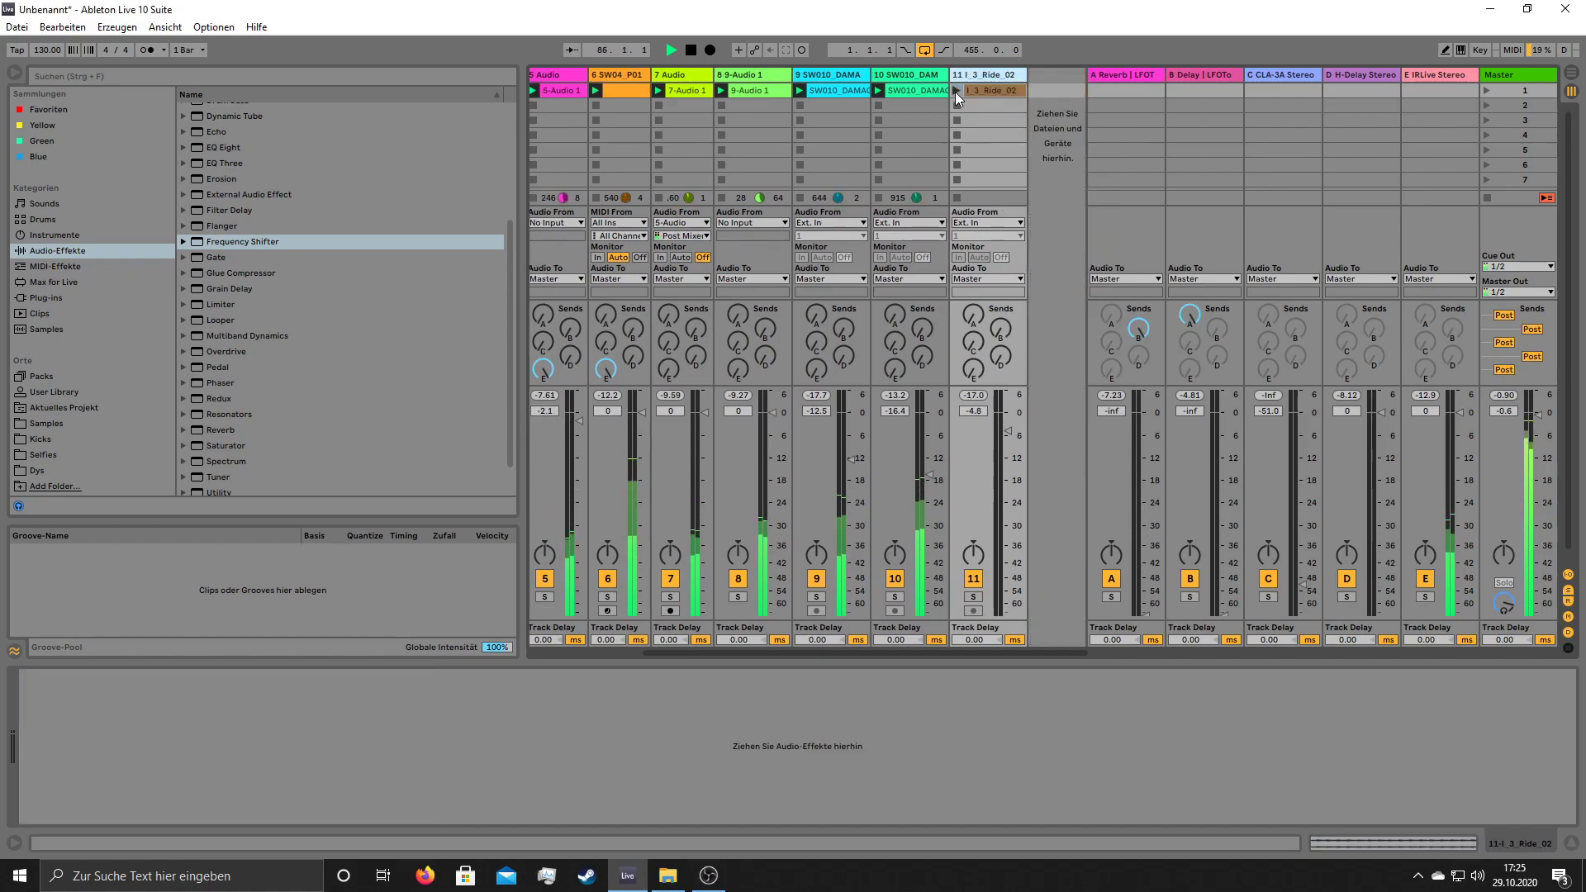
left_click(956, 91)
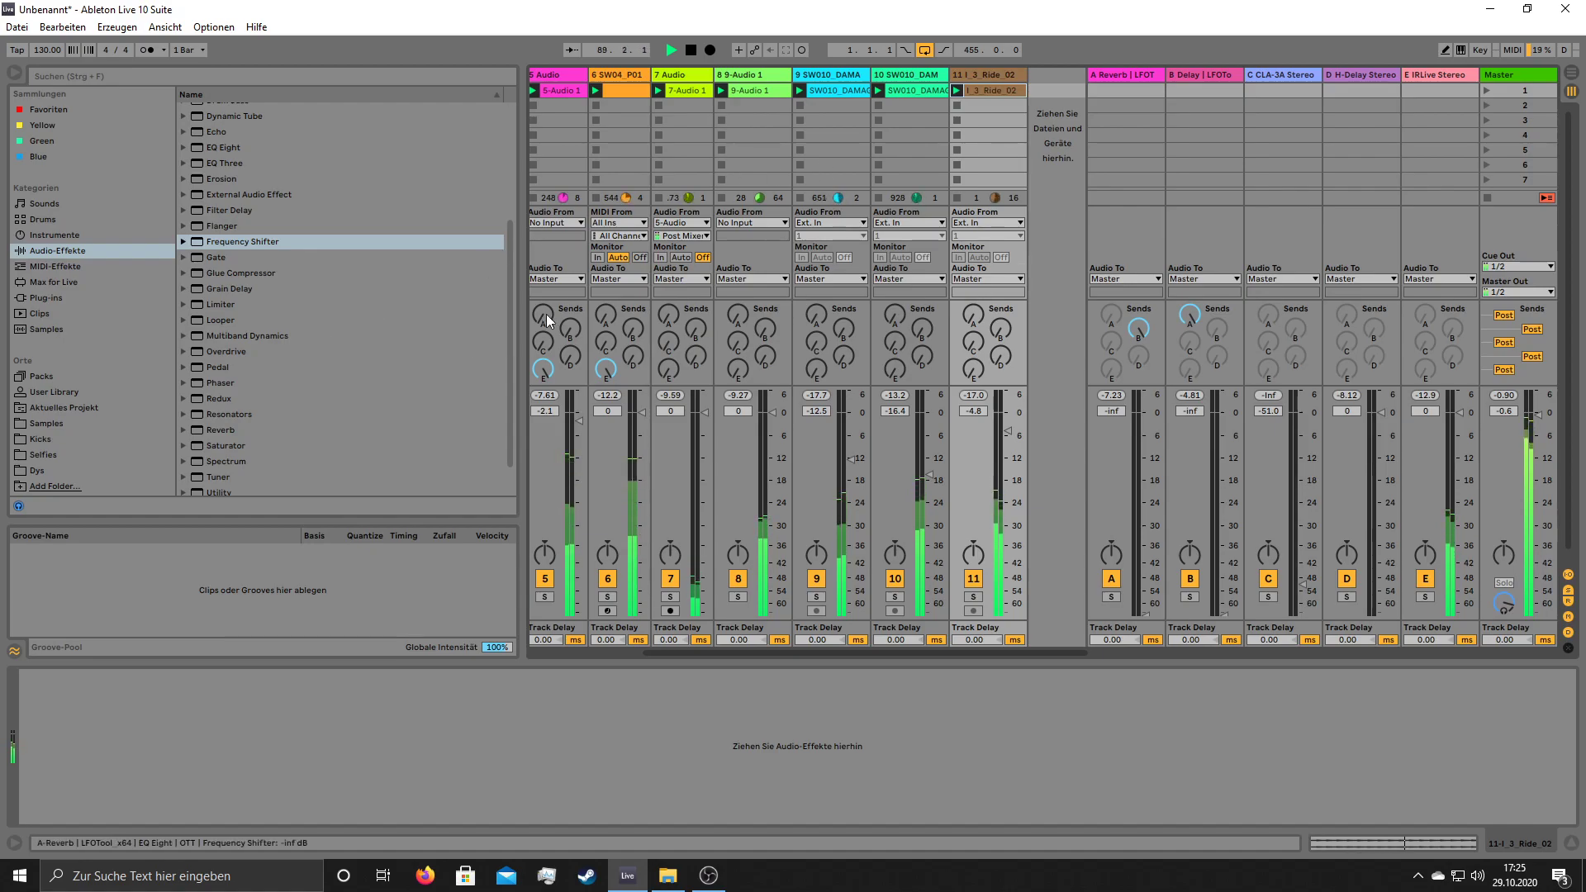
- Narrow the browser to make room for the tracks and stop the SW09_KICK clip on track 2
left_click_drag(702, 652, 534, 651)
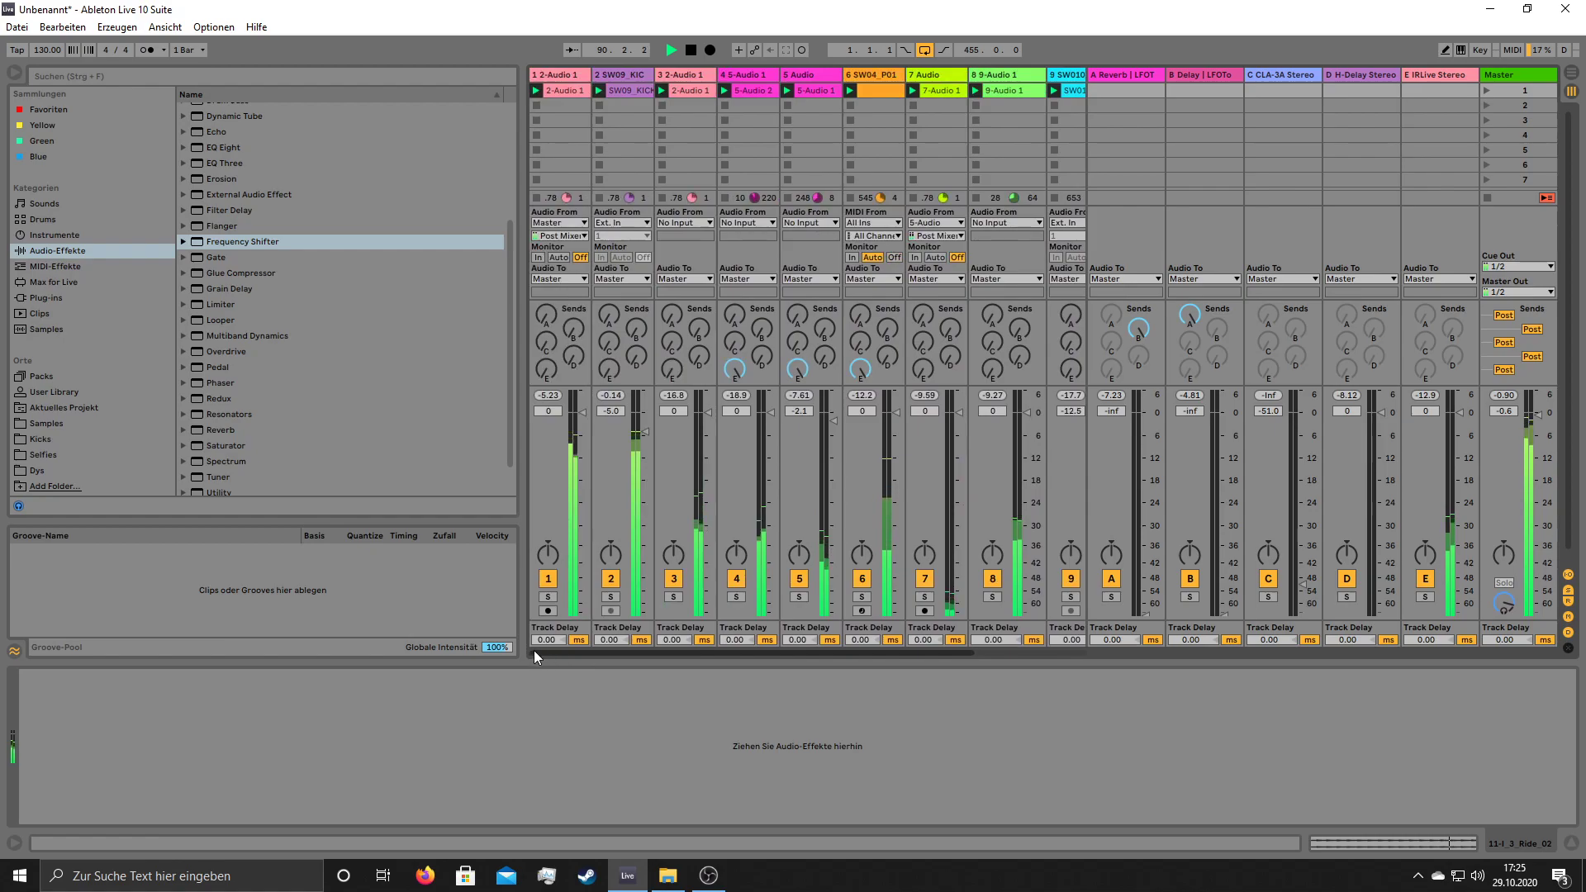
left_click_drag(525, 568, 413, 408)
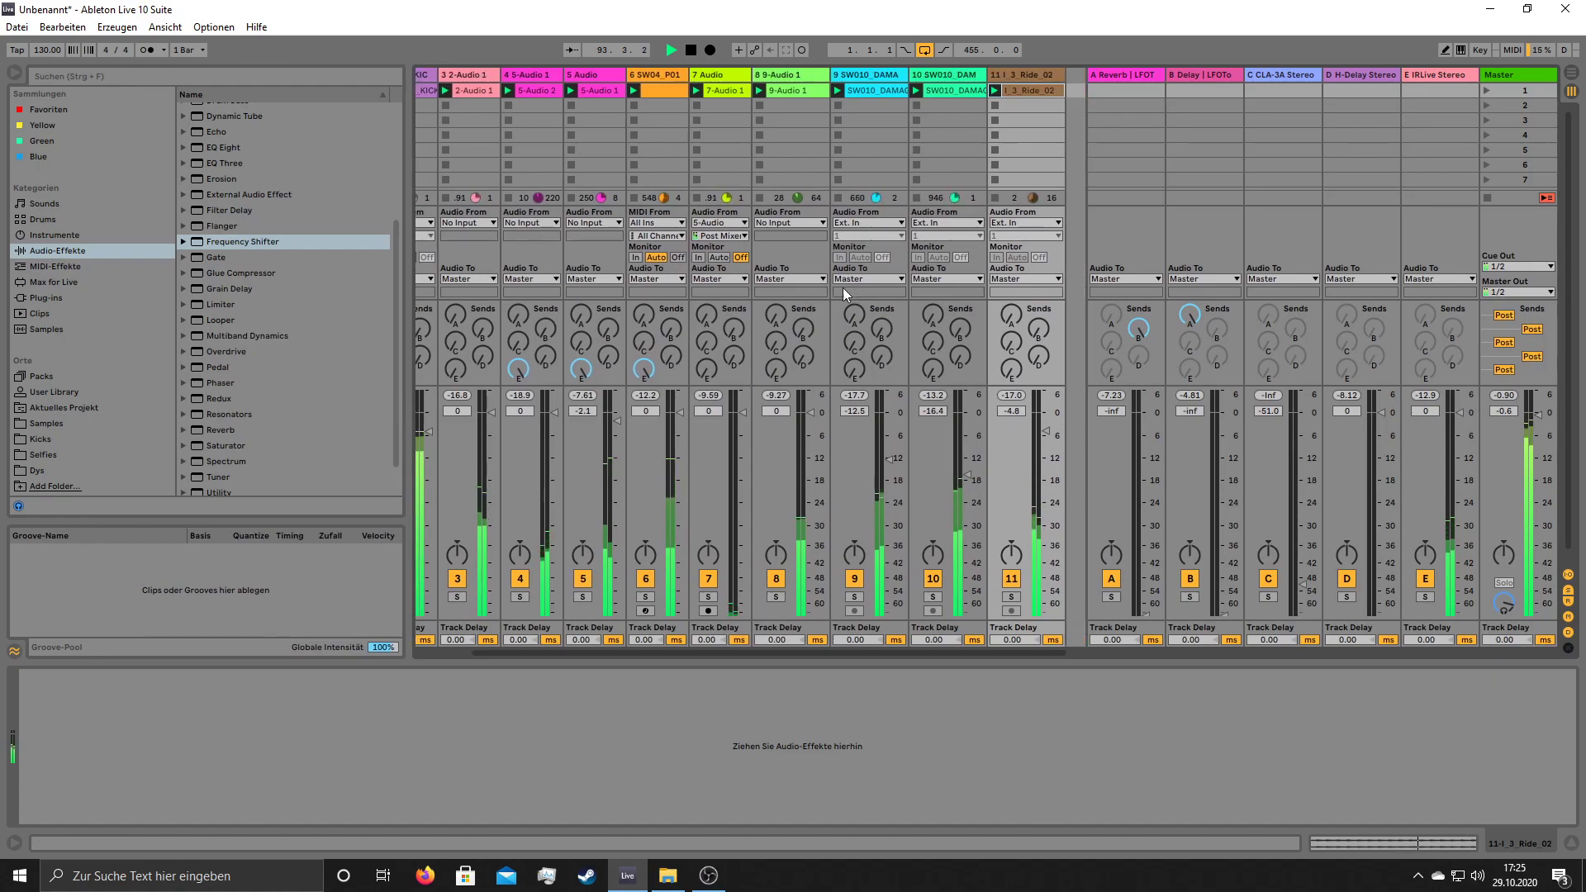
left_click_drag(556, 652, 502, 652)
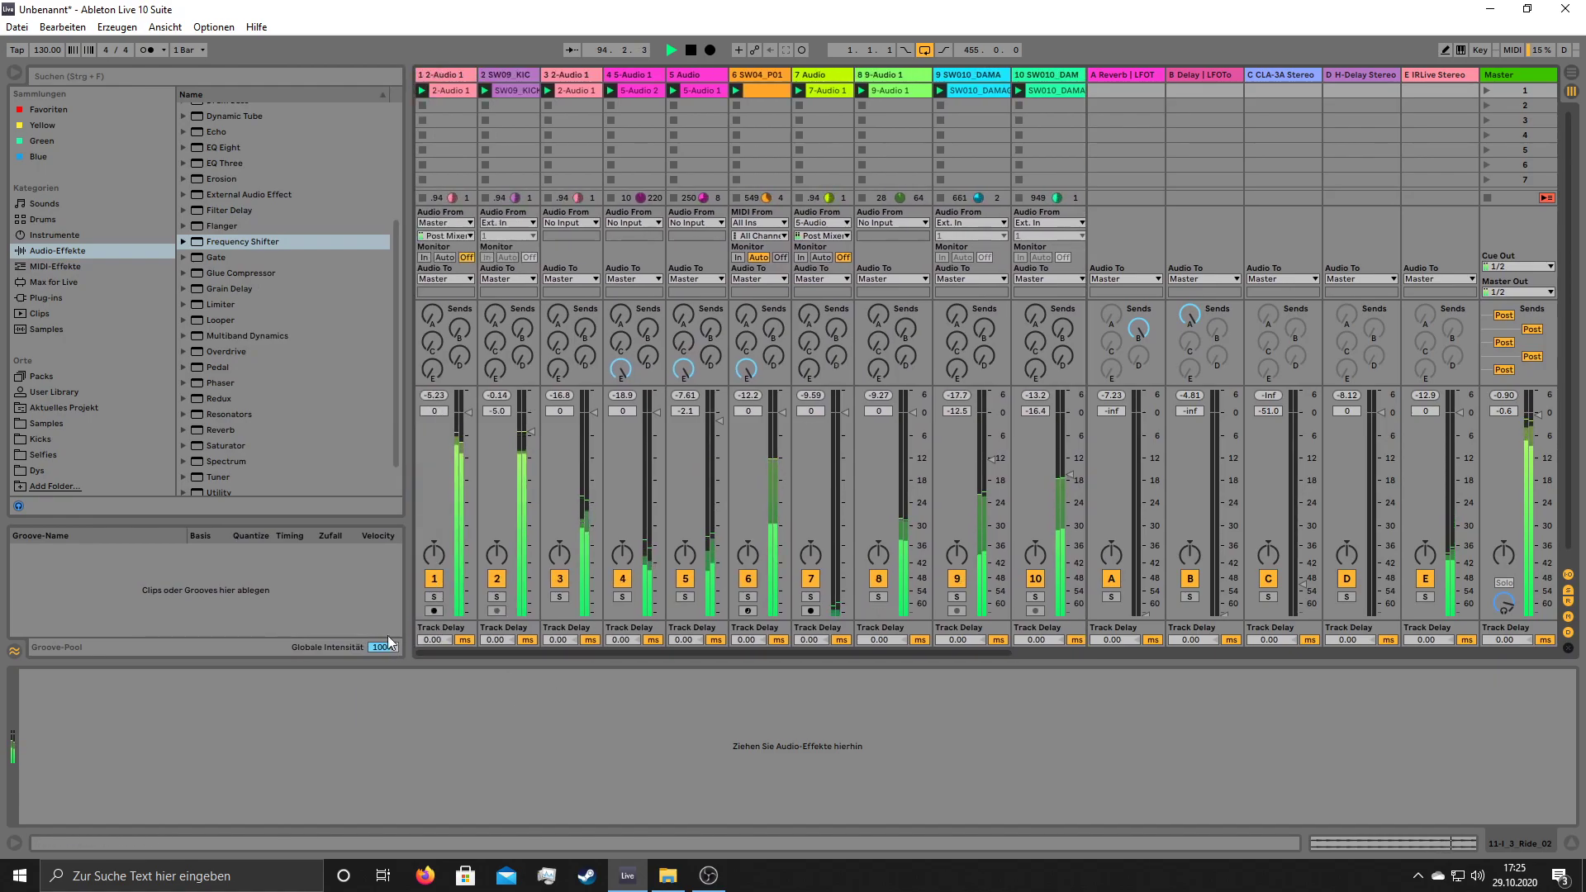
left_click(485, 198)
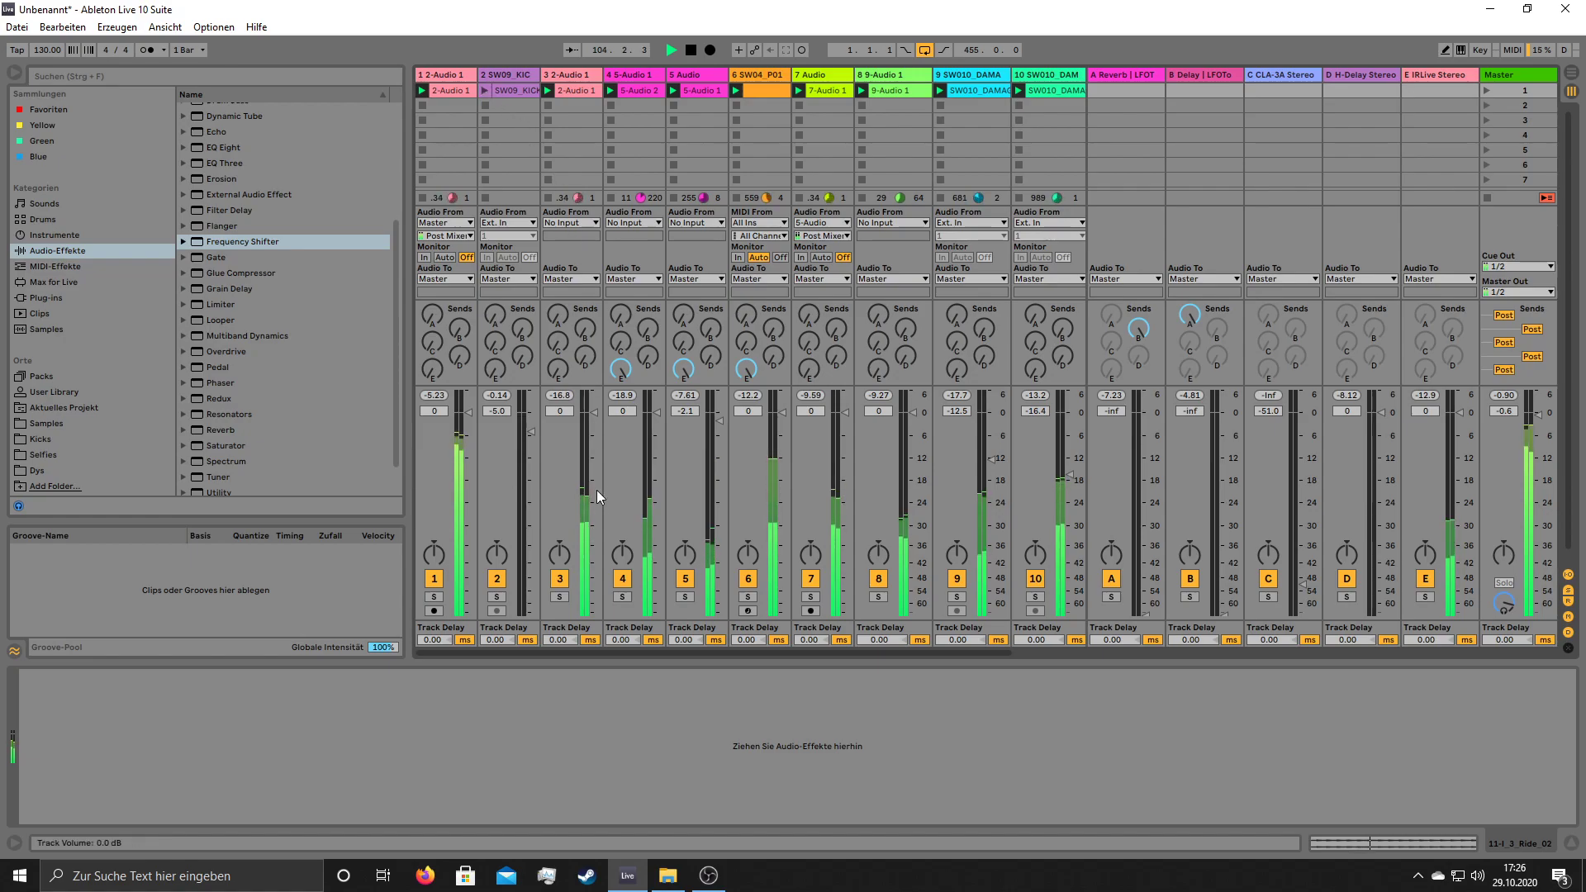
- Move EQ Eight band 2 on track 1 to 1.32 kHz at -0.12 dB and relaunch the SW09_KICK clip
left_click(452, 76)
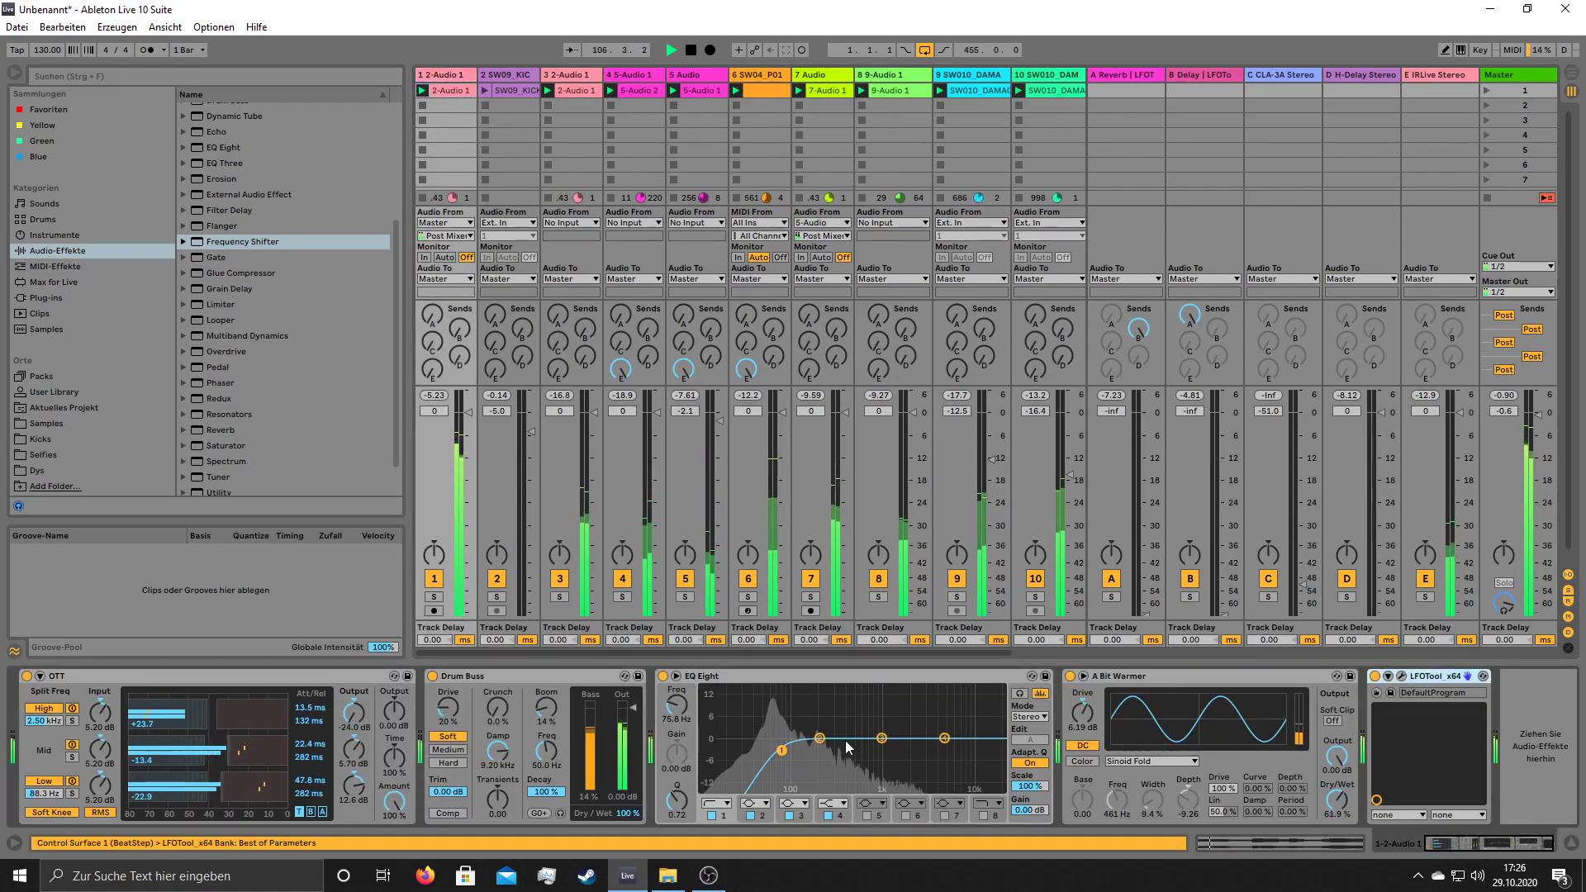
left_click_drag(819, 738, 899, 733)
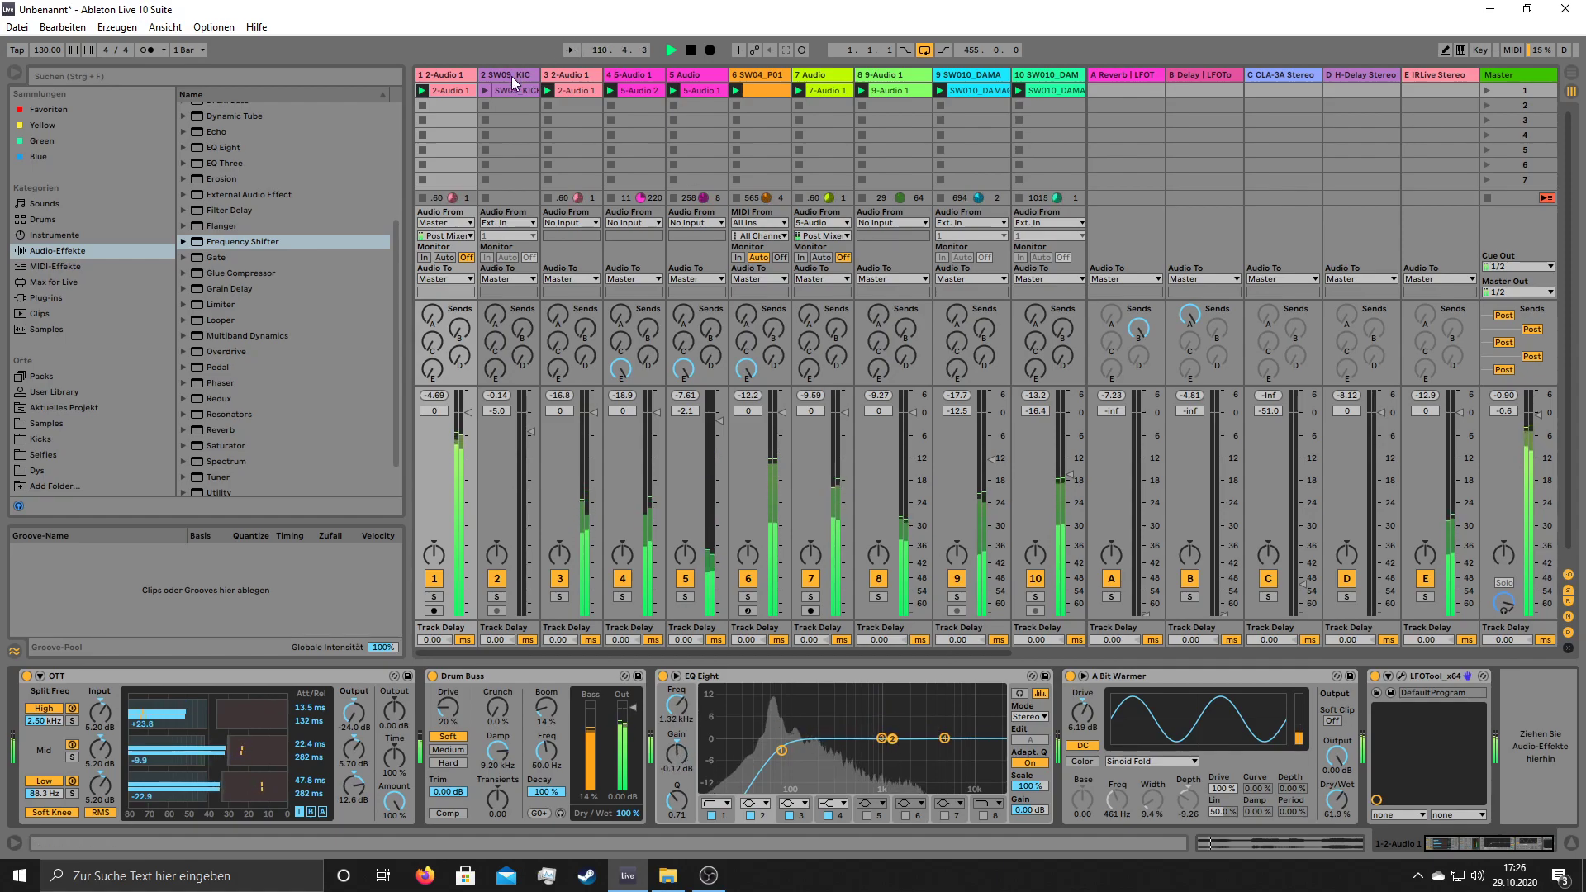
left_click(483, 91)
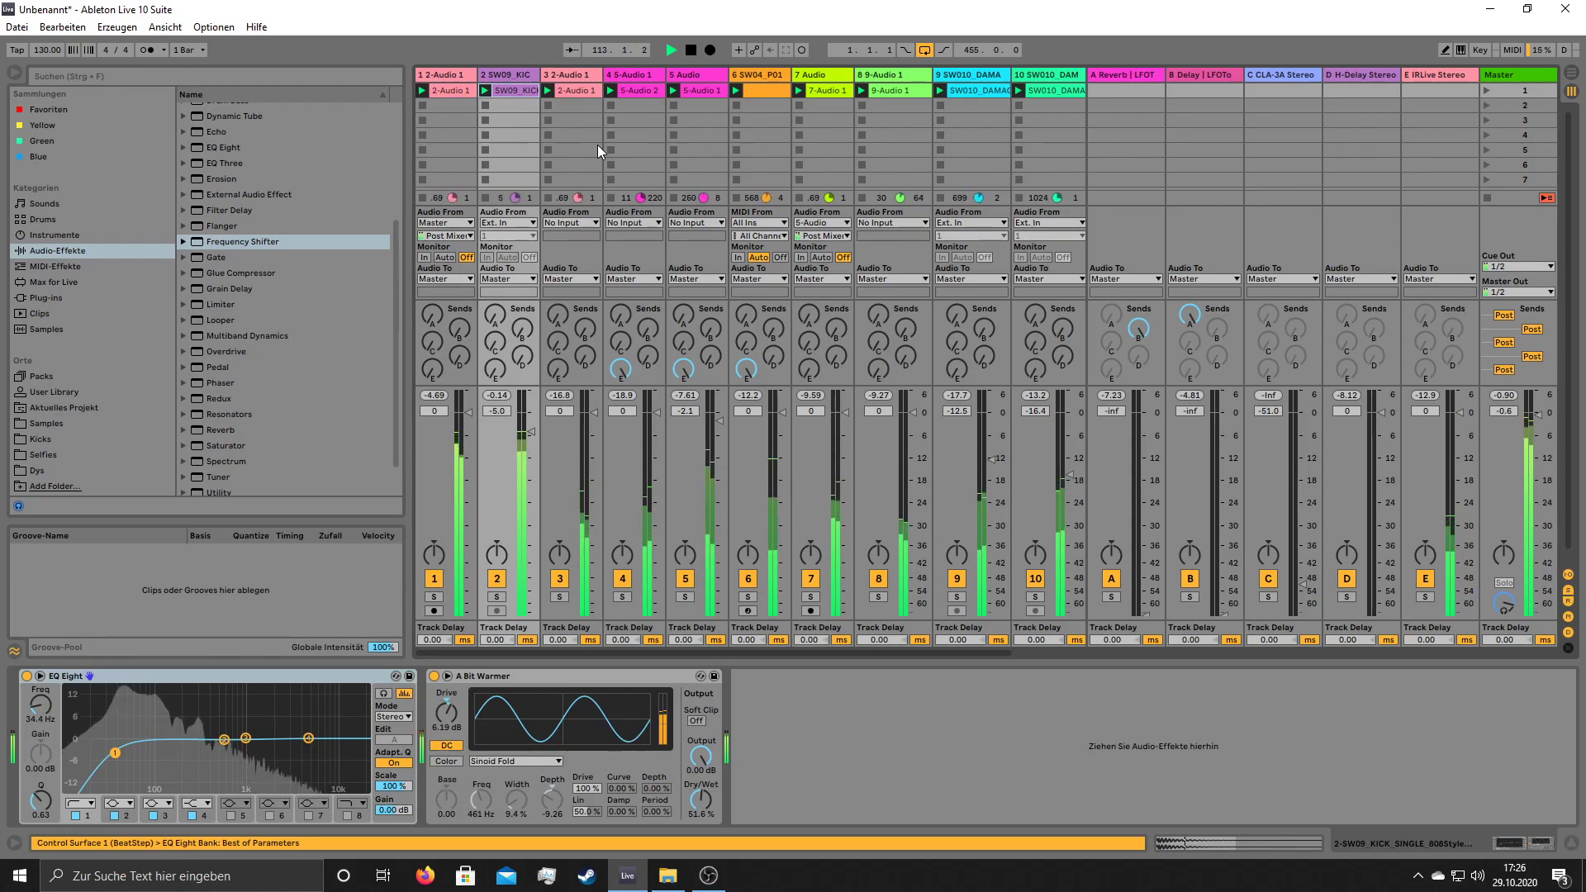
- Insert a new audio track after the I_3_Ride_02 track
left_click_drag(766, 653, 843, 652)
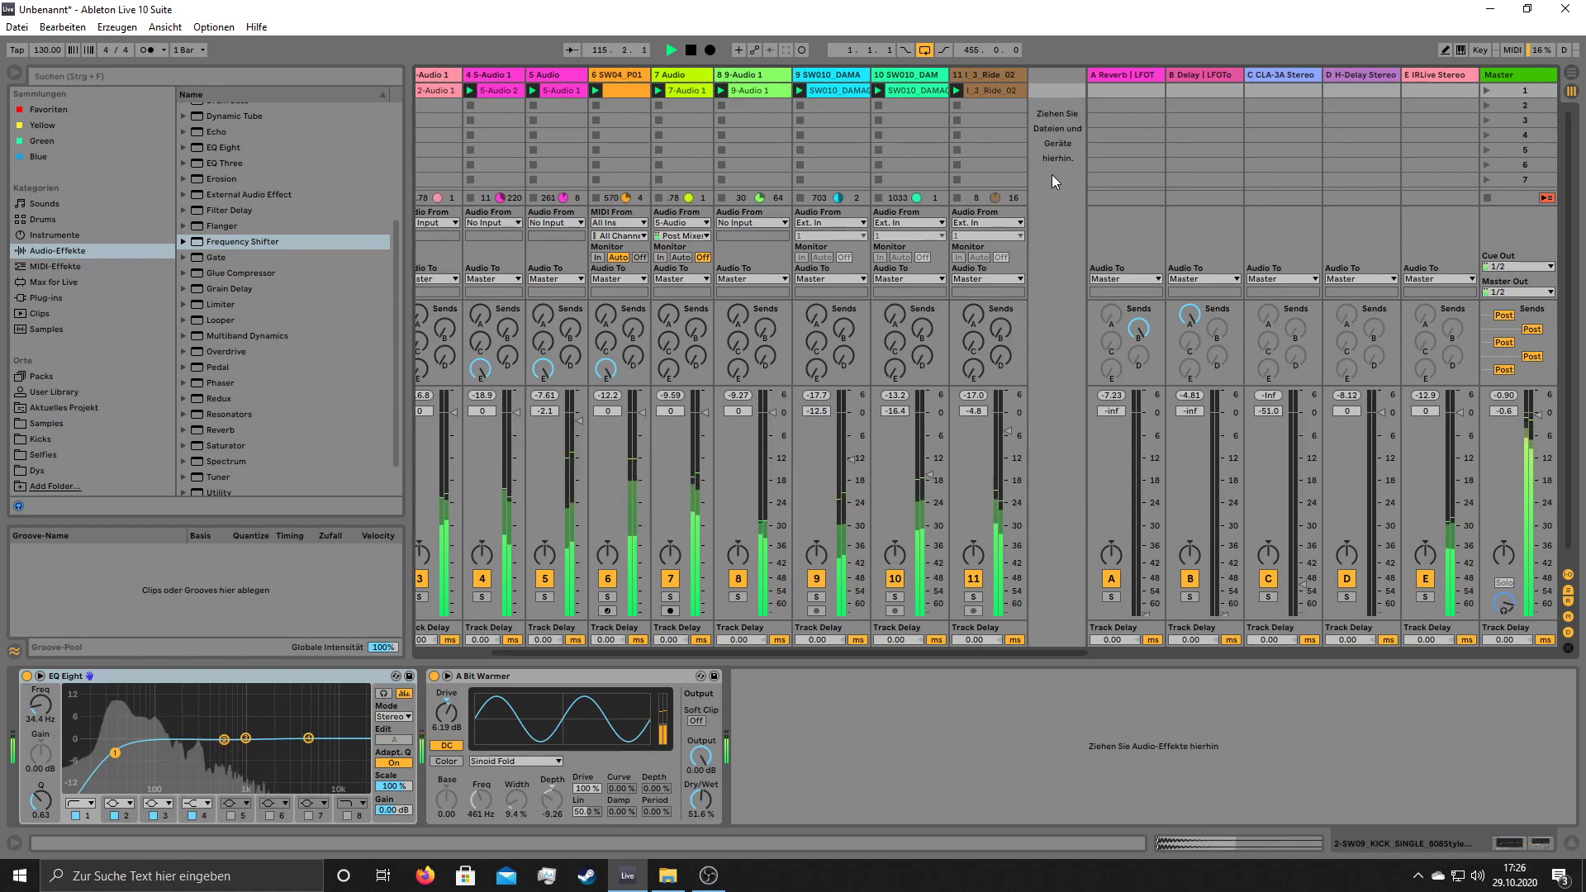
left_click(1021, 223)
left_click(1055, 201)
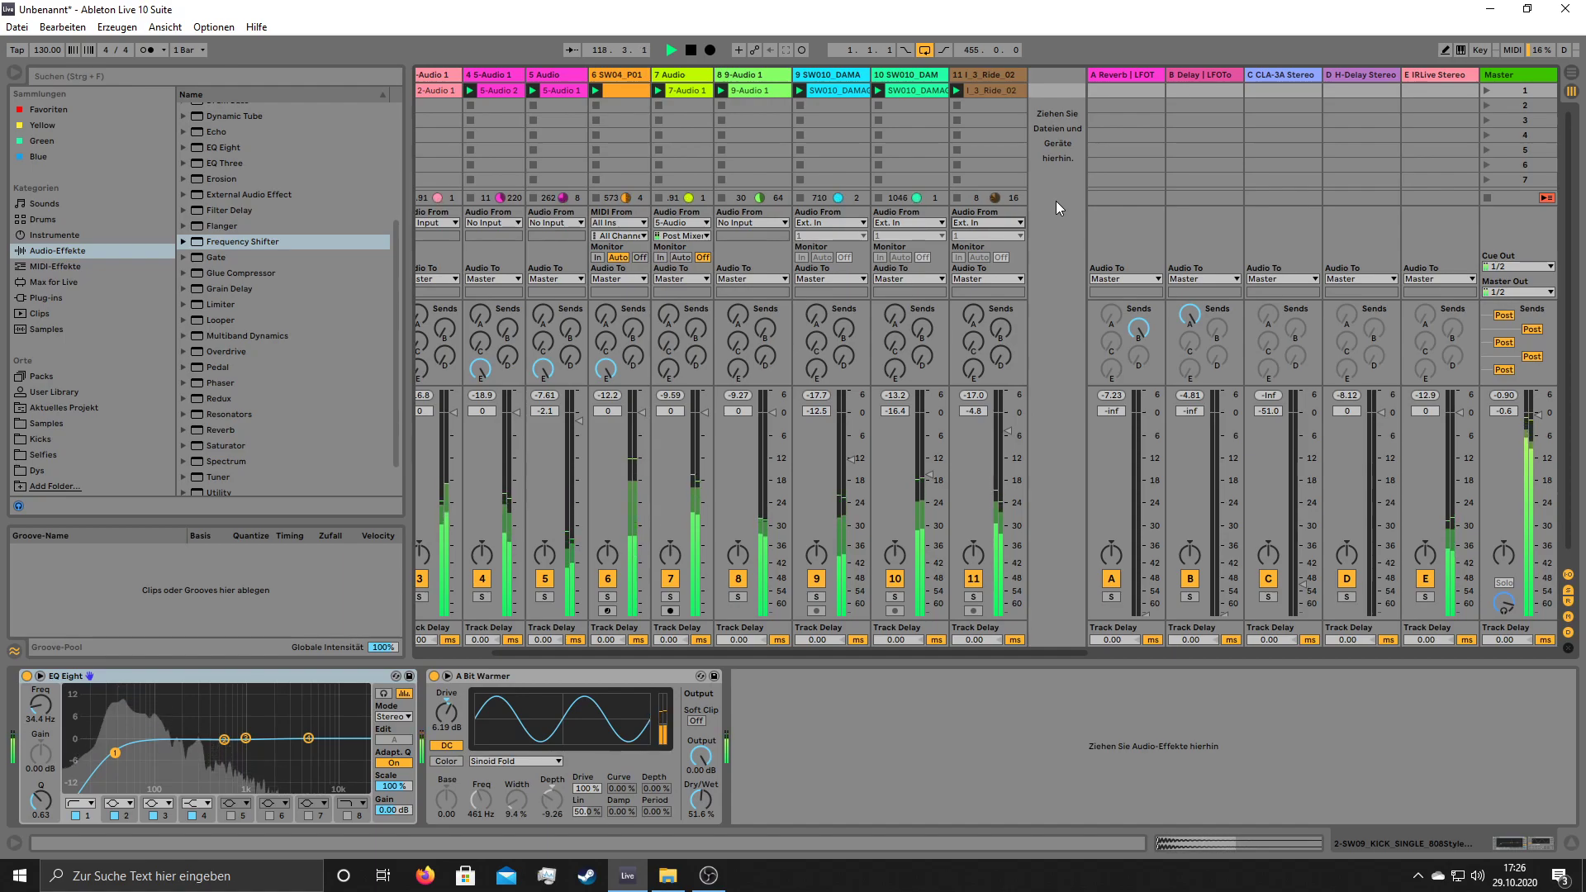
right_click(1039, 77)
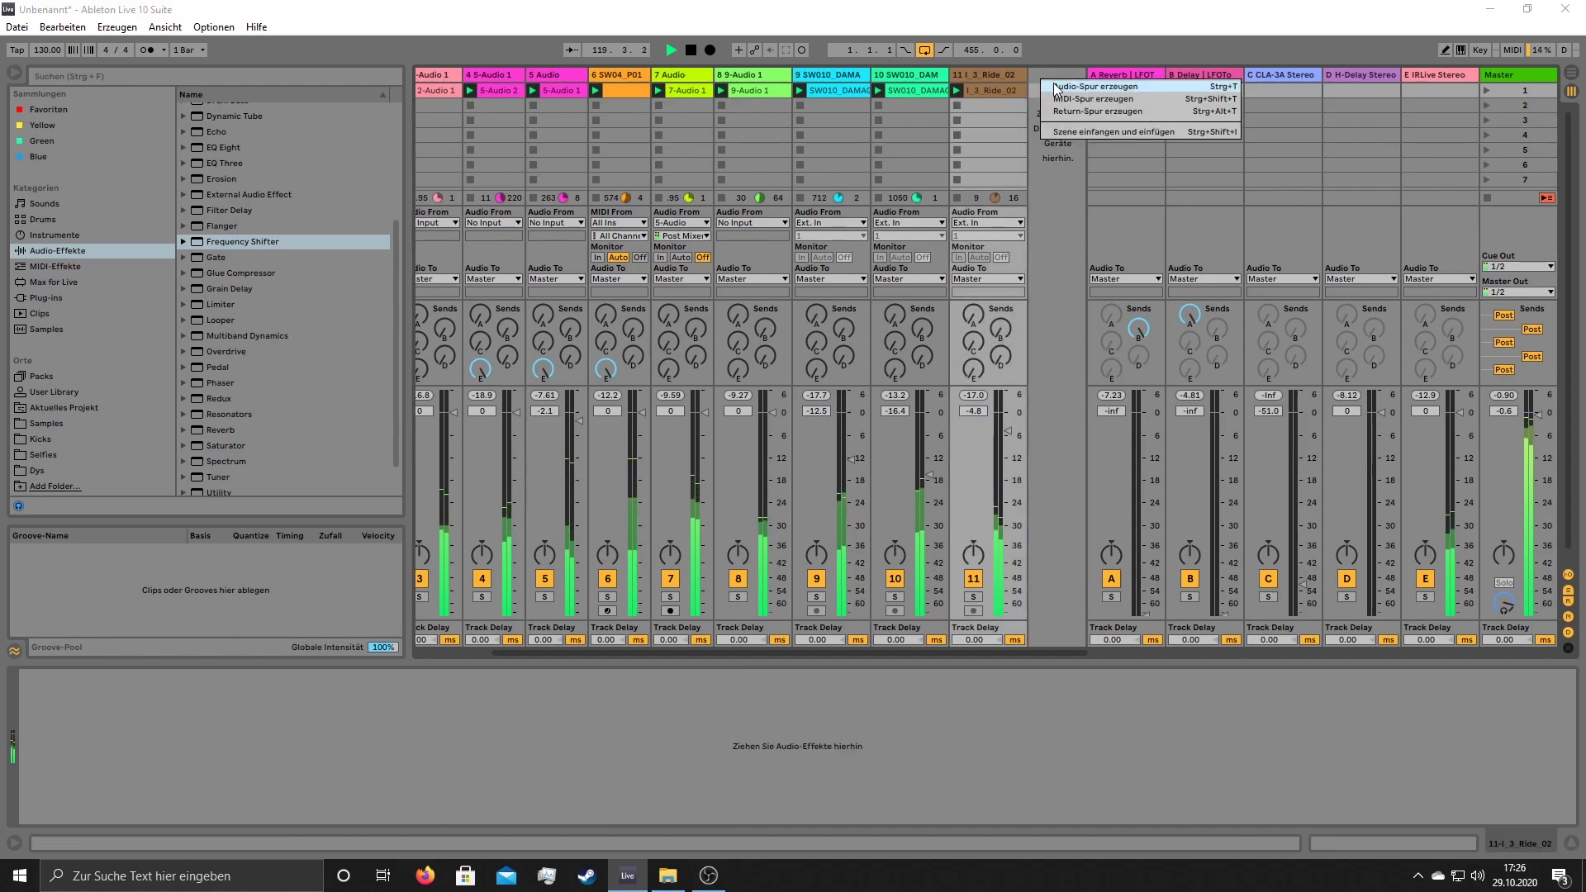
left_click(1074, 85)
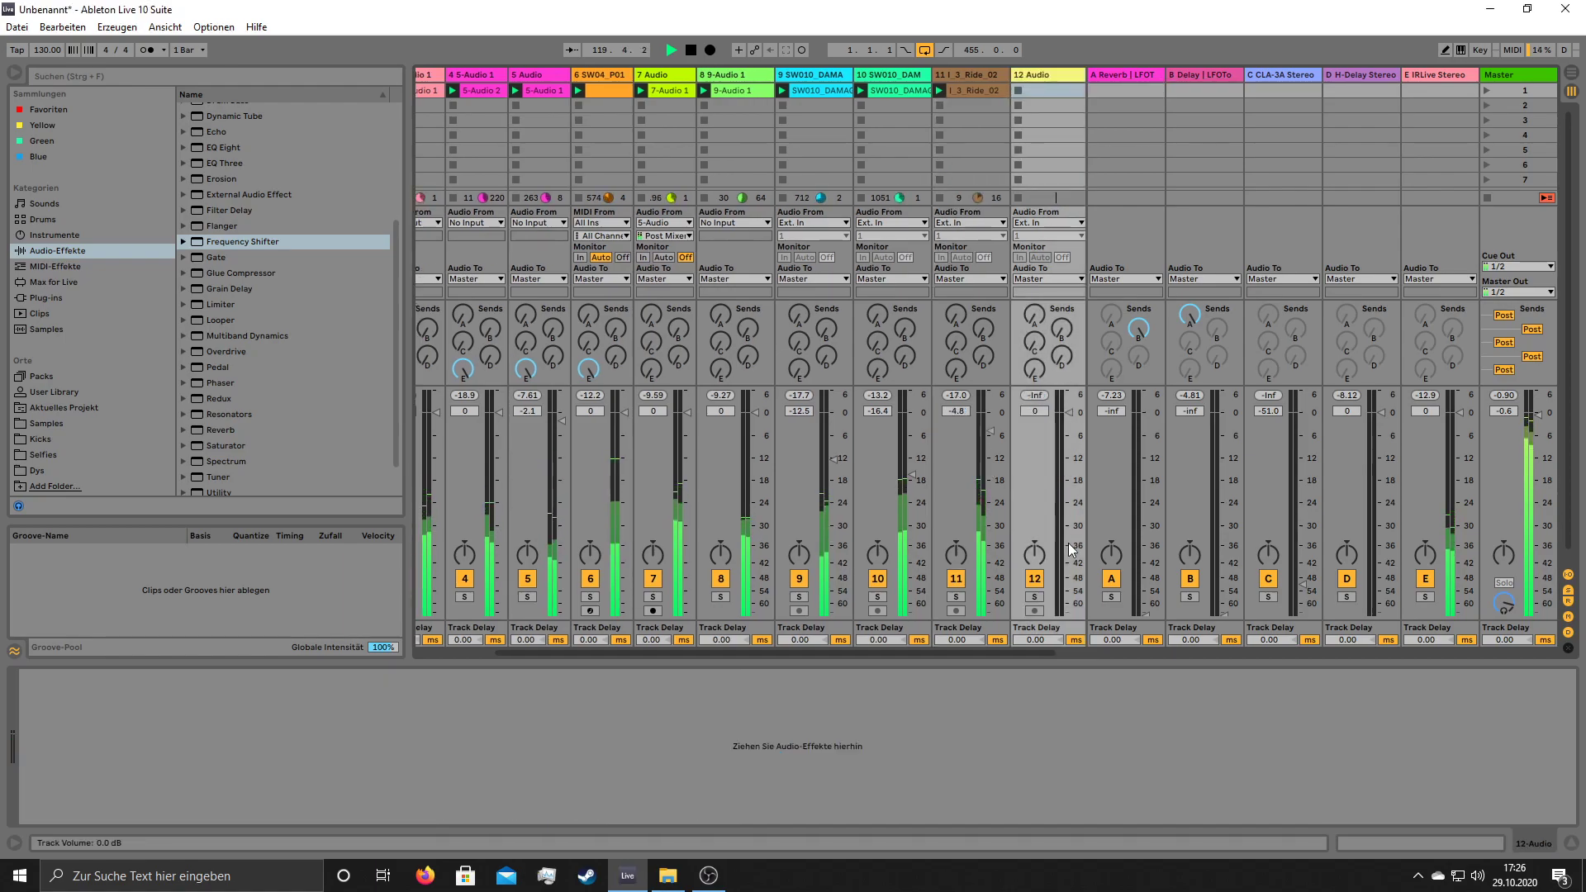
- Record a short take of the Master output into track 12's first slot and add another audio track after it
left_click(1039, 223)
left_click(1056, 490)
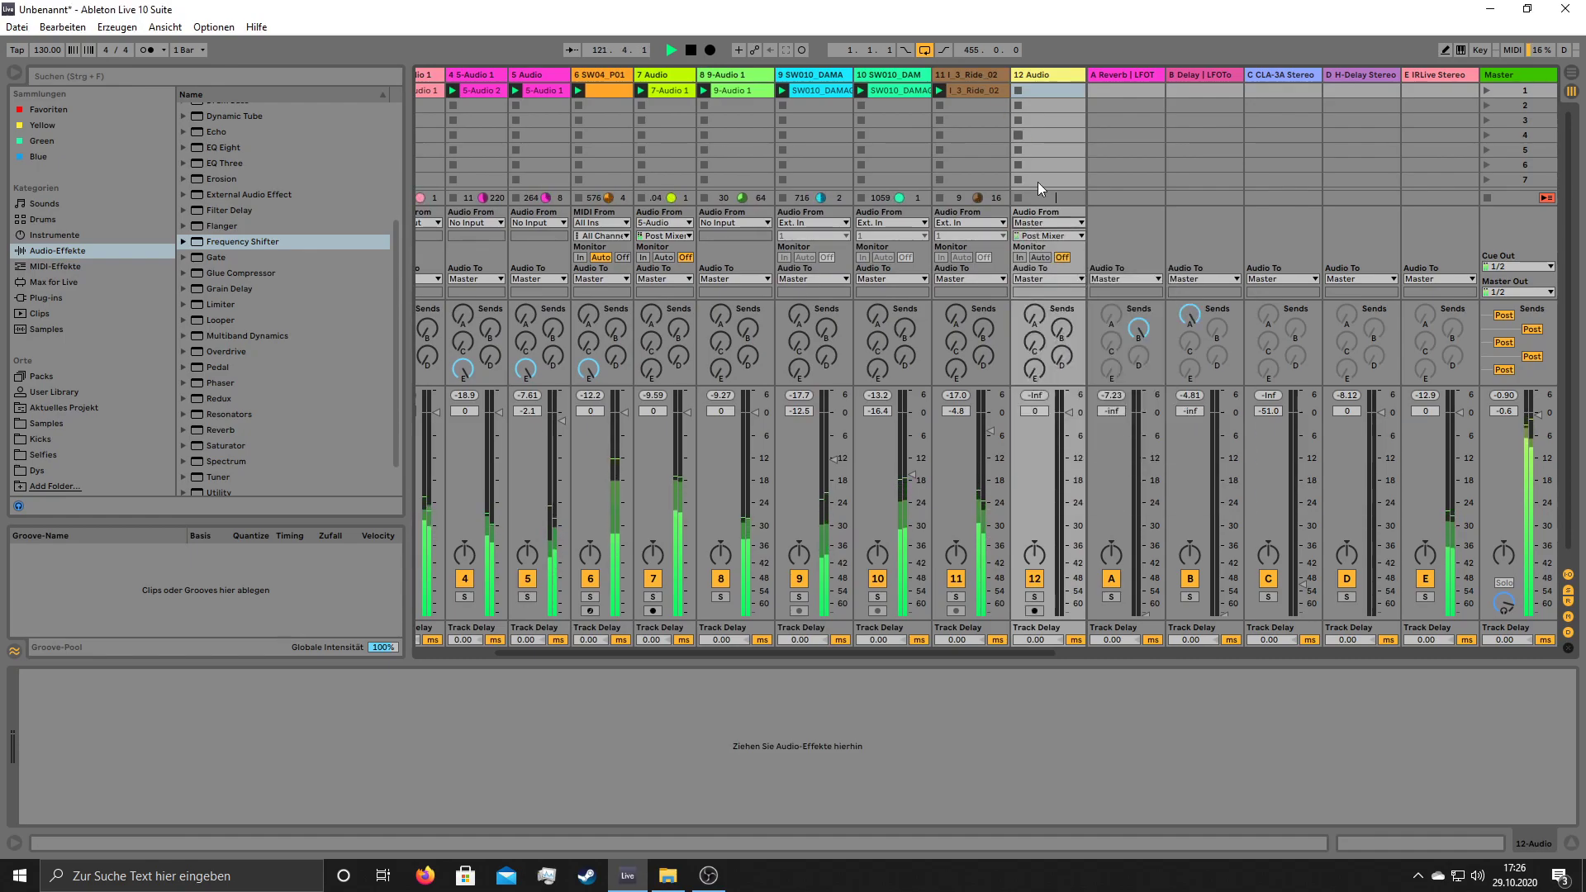
left_click(1020, 90)
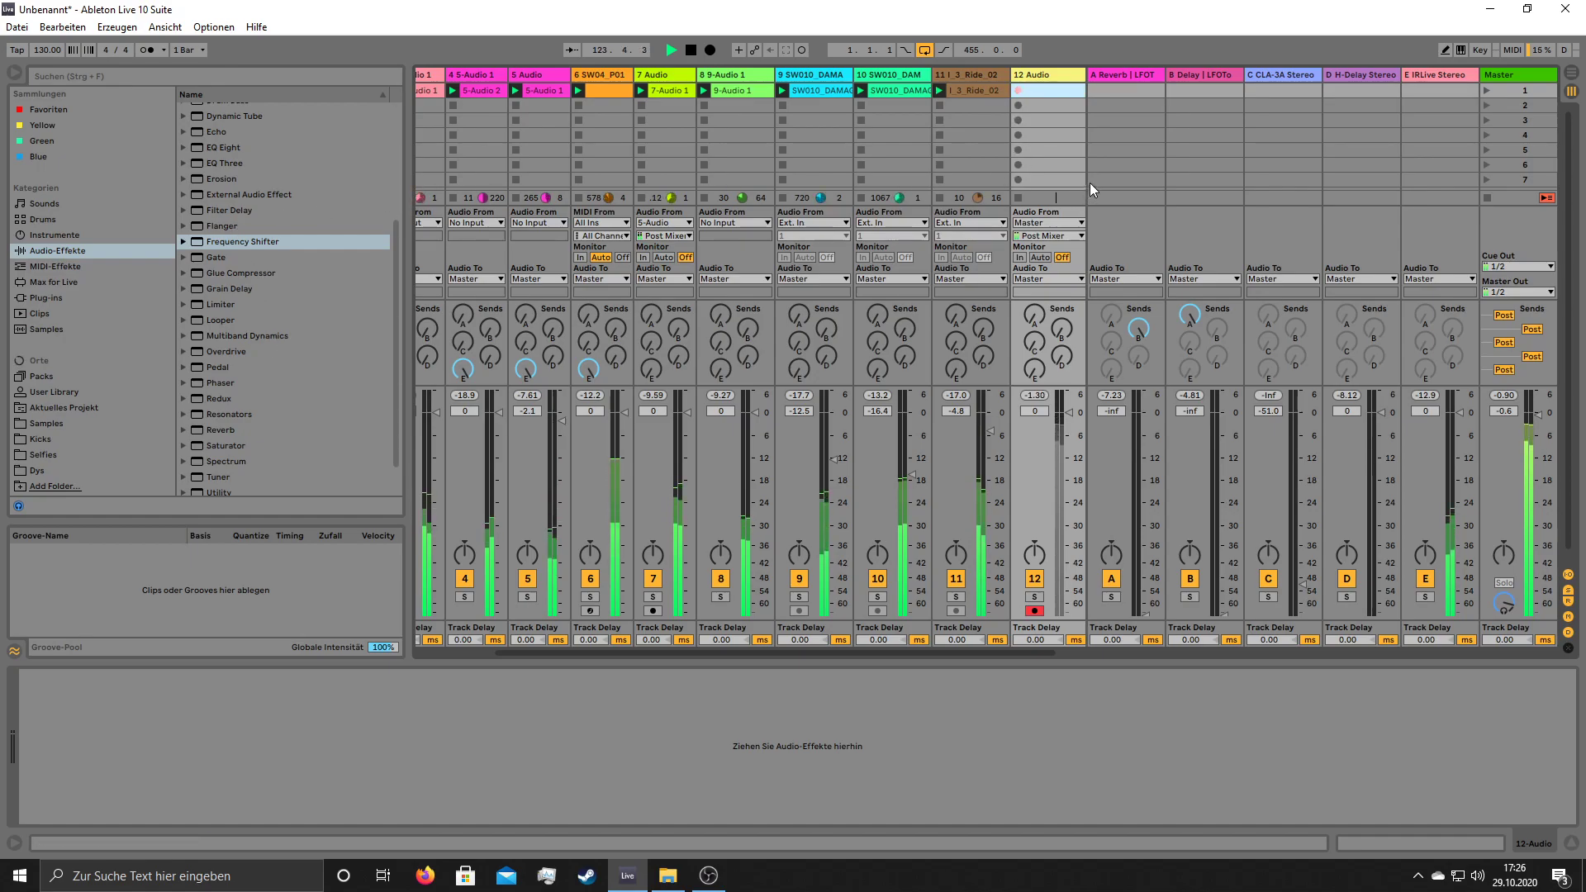
left_click(1019, 198)
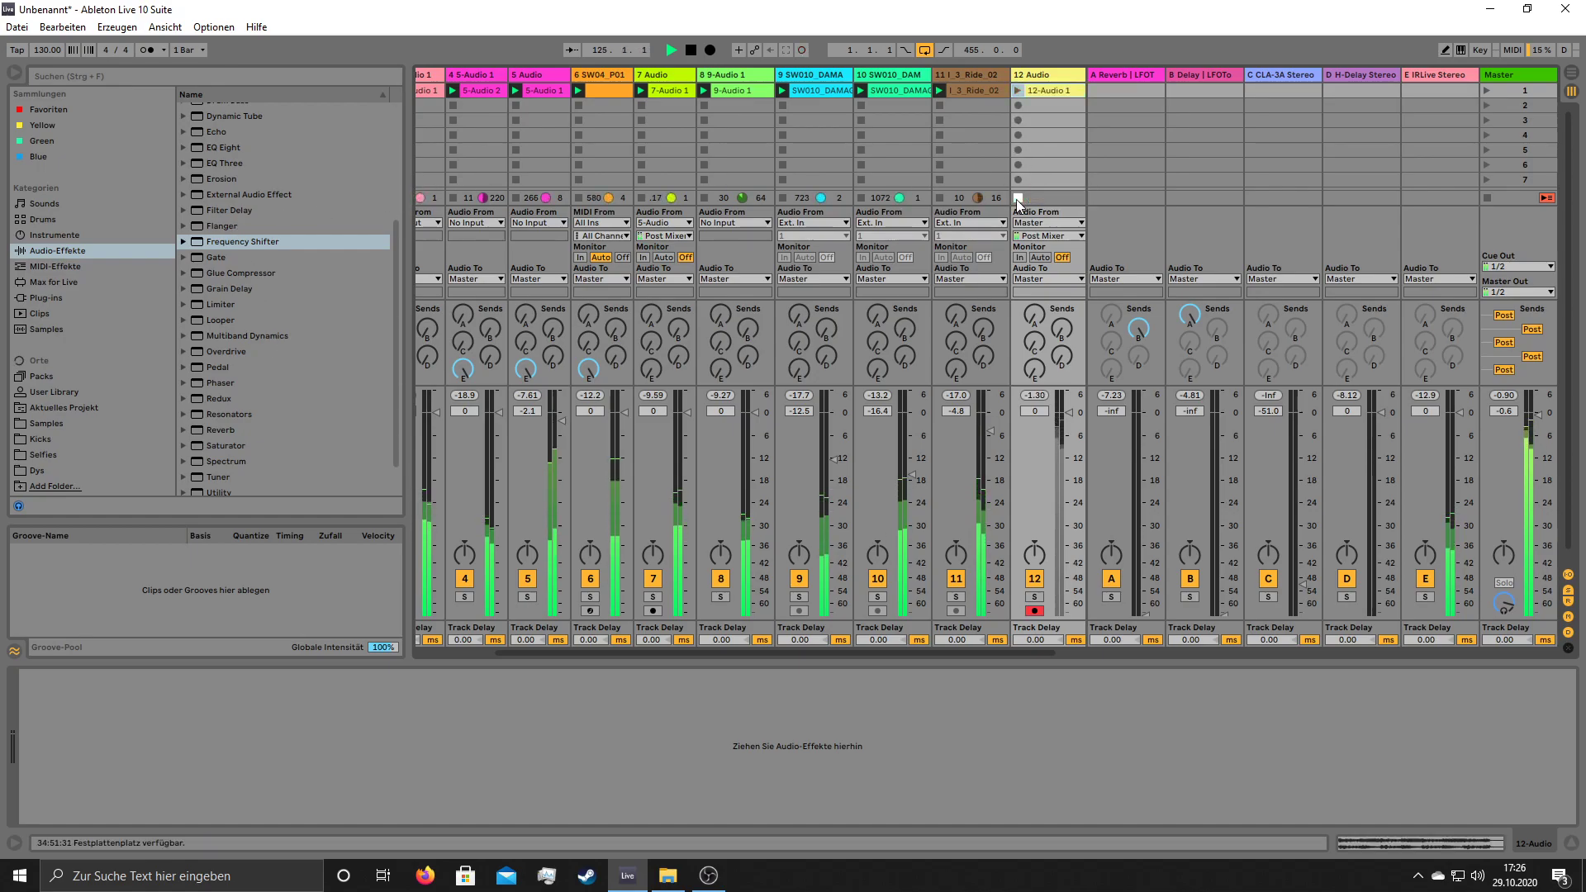
right_click(1049, 81)
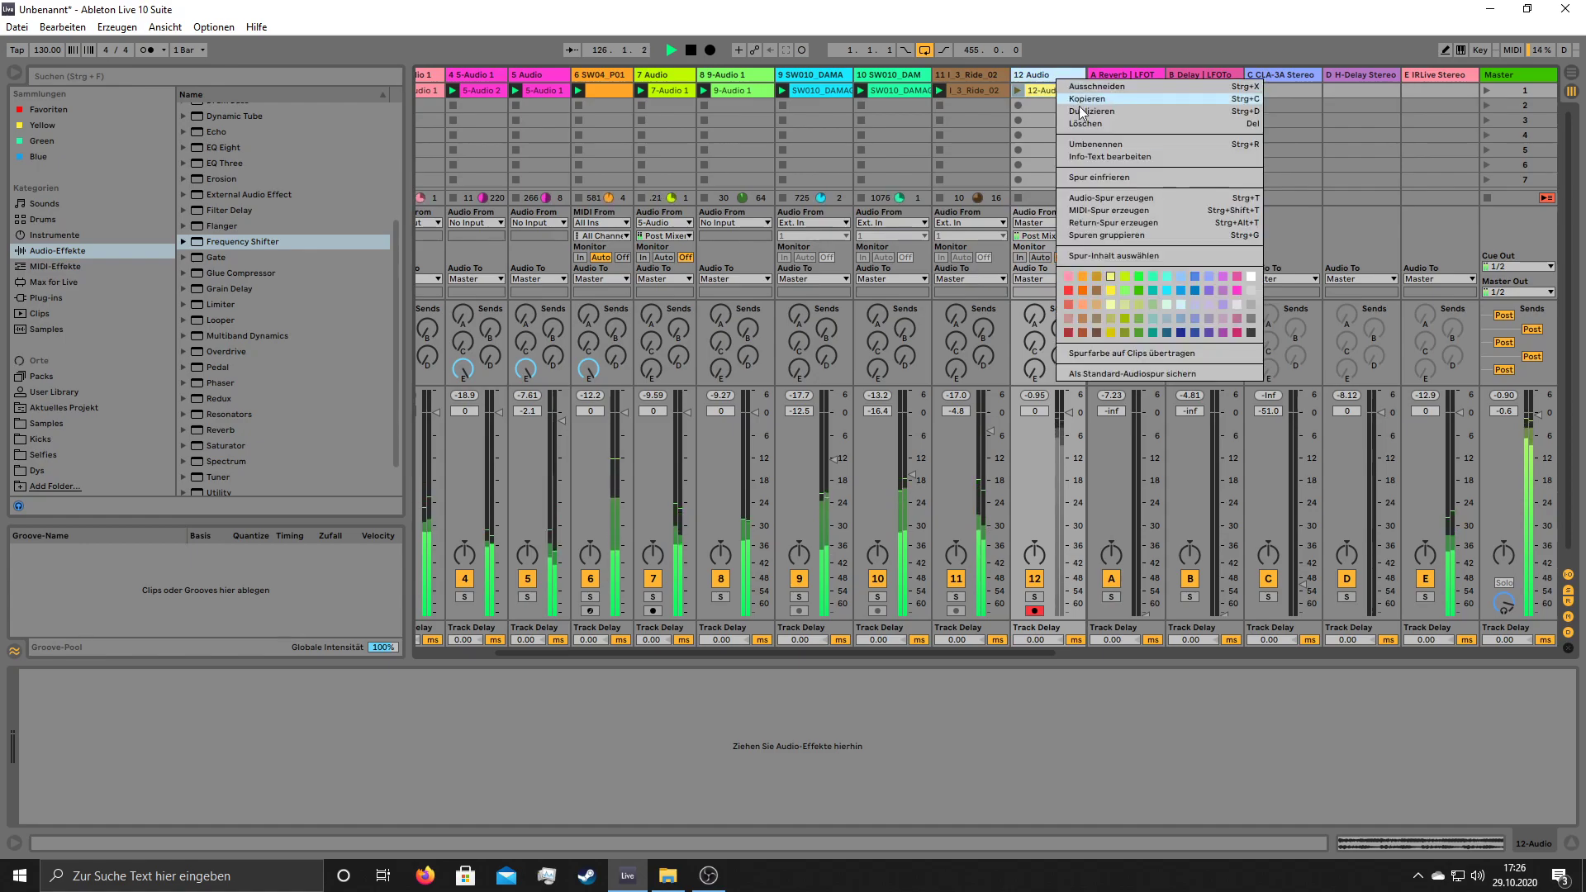
left_click(1098, 190)
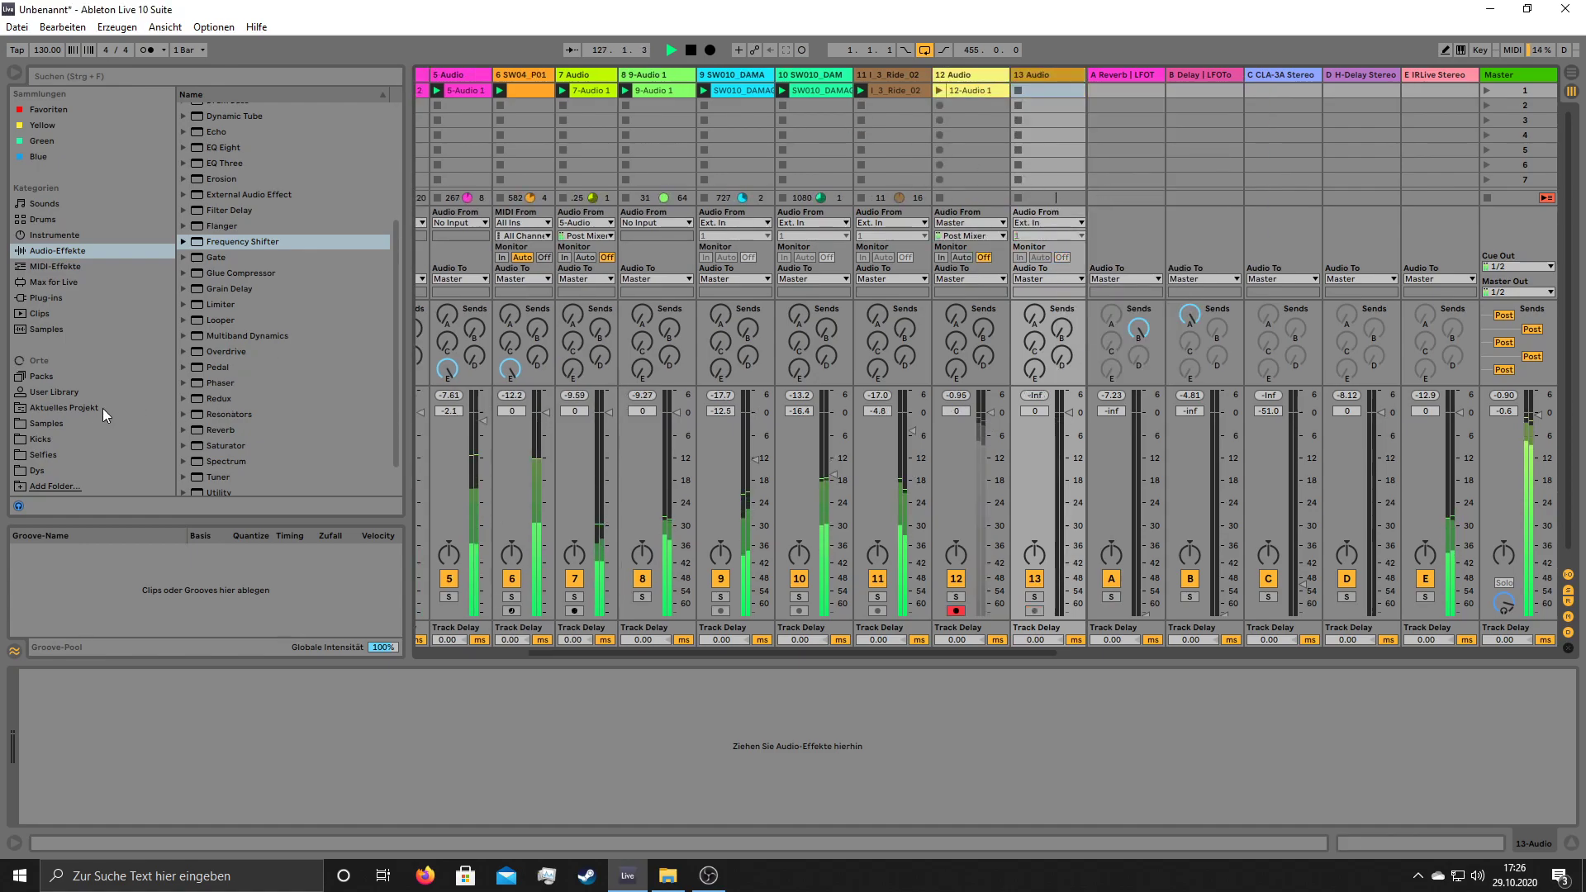
- Load the Waves VST3 plug-in H-Delay Stereo onto track 12 and raise its Feedback
left_click(48, 297)
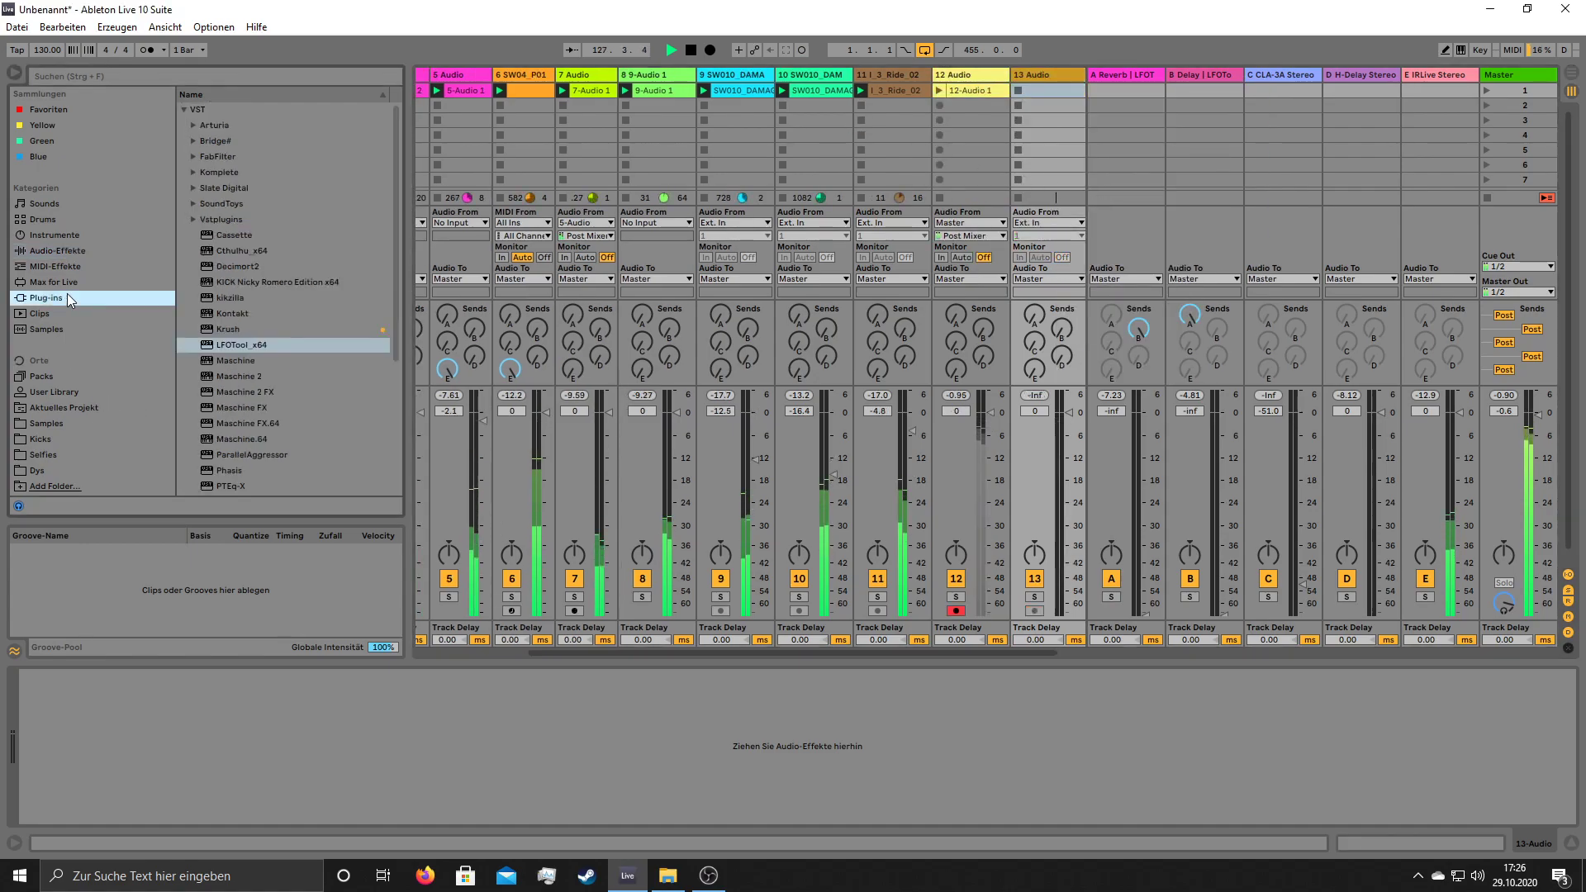
left_click(185, 110)
left_click(183, 126)
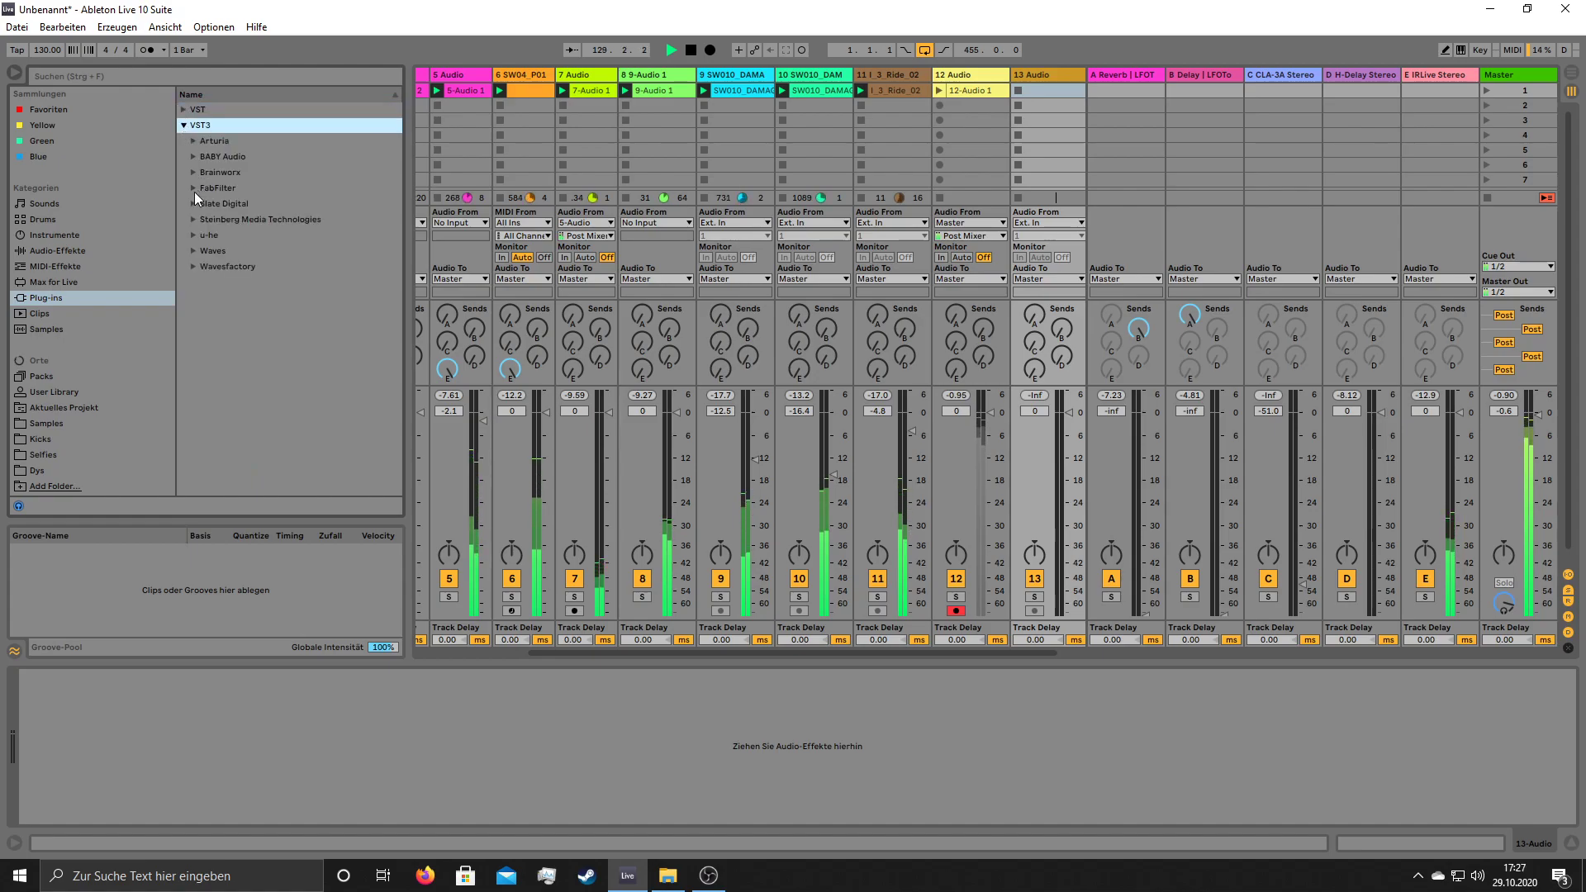
left_click(191, 250)
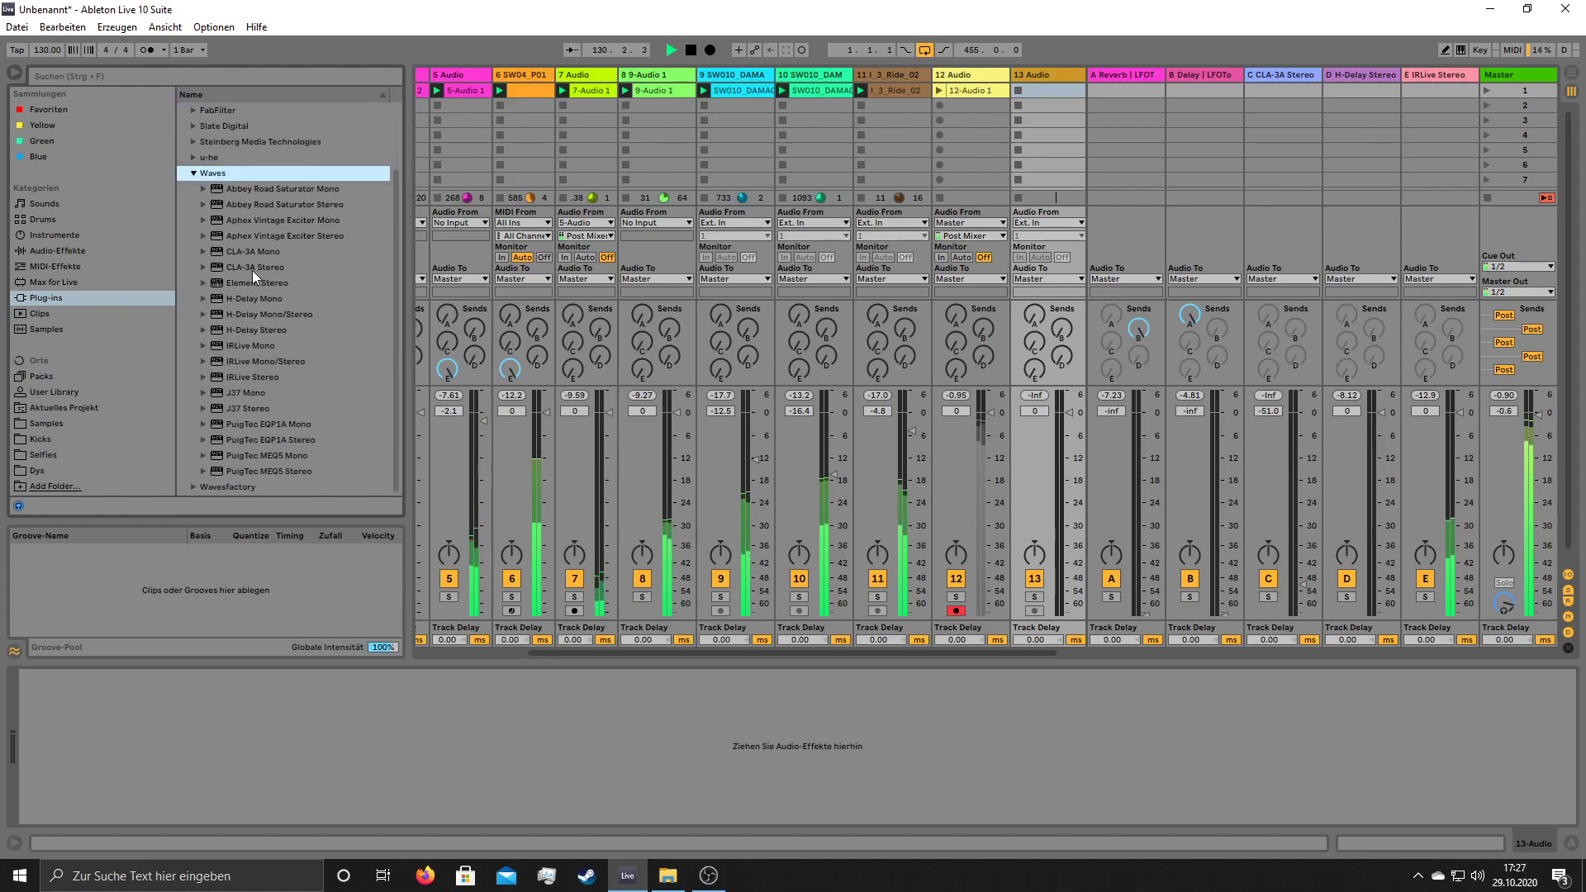
left_click(250, 329)
left_click_drag(969, 90, 972, 82)
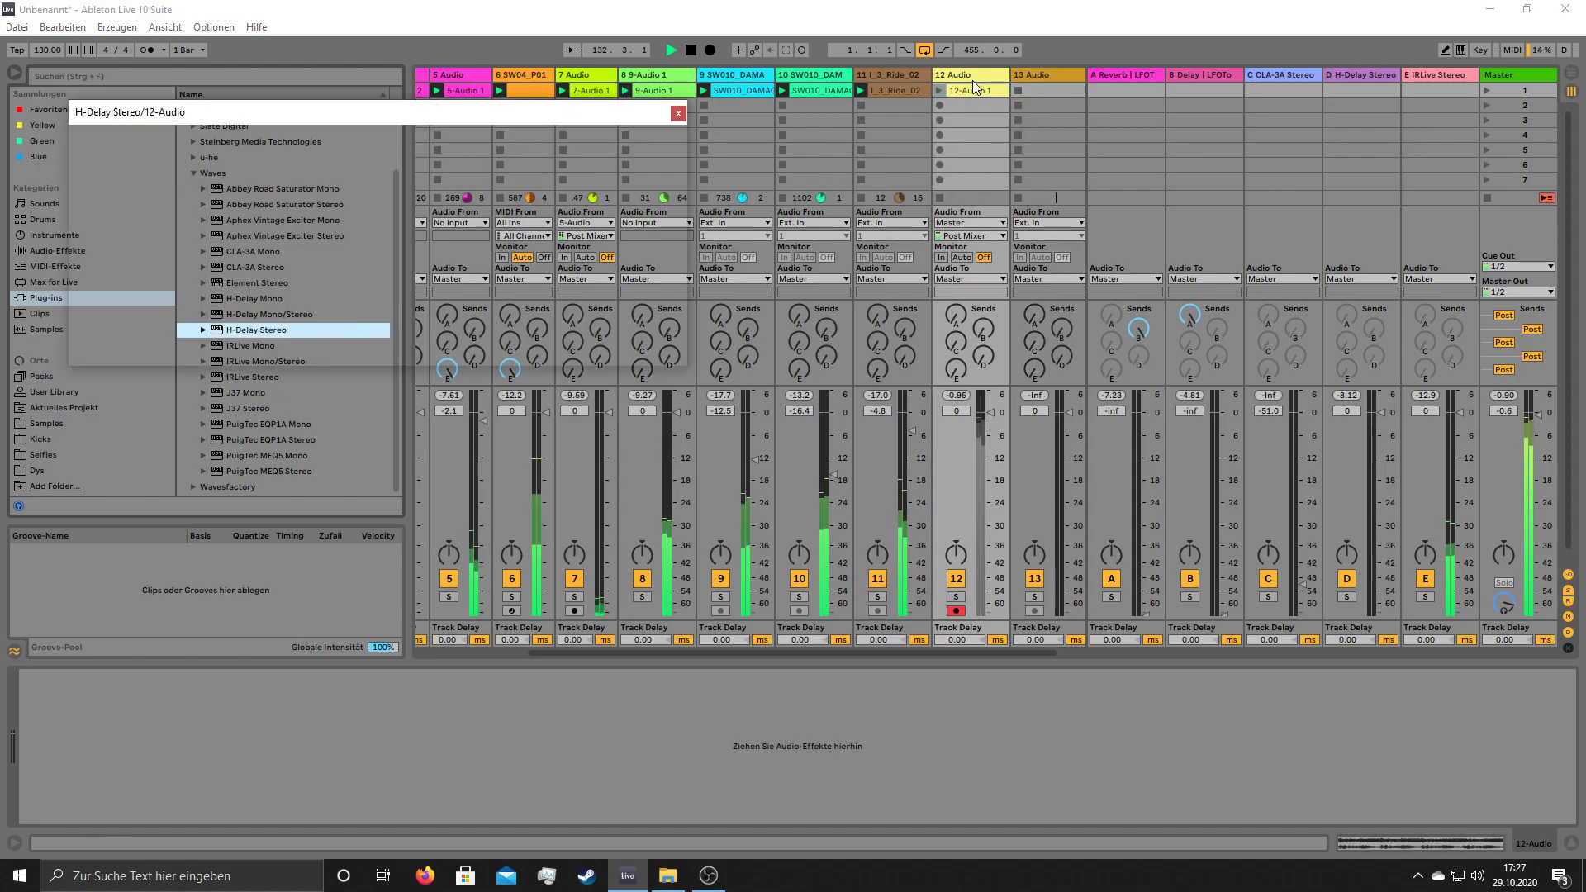
mouse_move(485, 234)
left_mouse_down()
mouse_move(487, 210)
mouse_move(476, 218)
left_mouse_up()
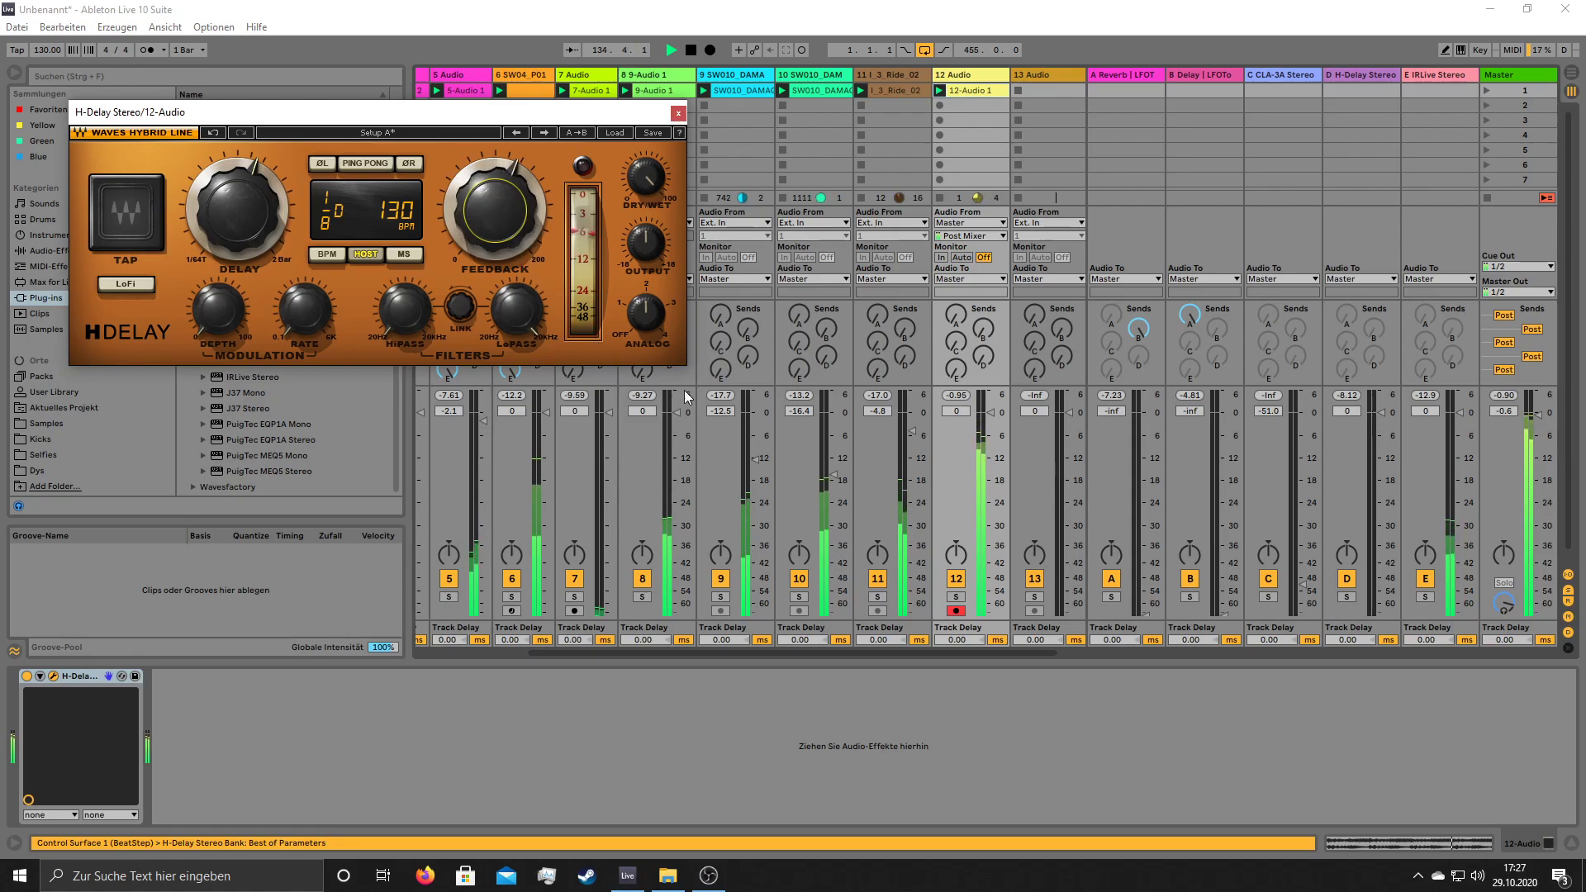
- Solo track 12, set track 13's audio input to Master, arm it and start recording into its first slot
left_click(955, 597)
left_click(1030, 603)
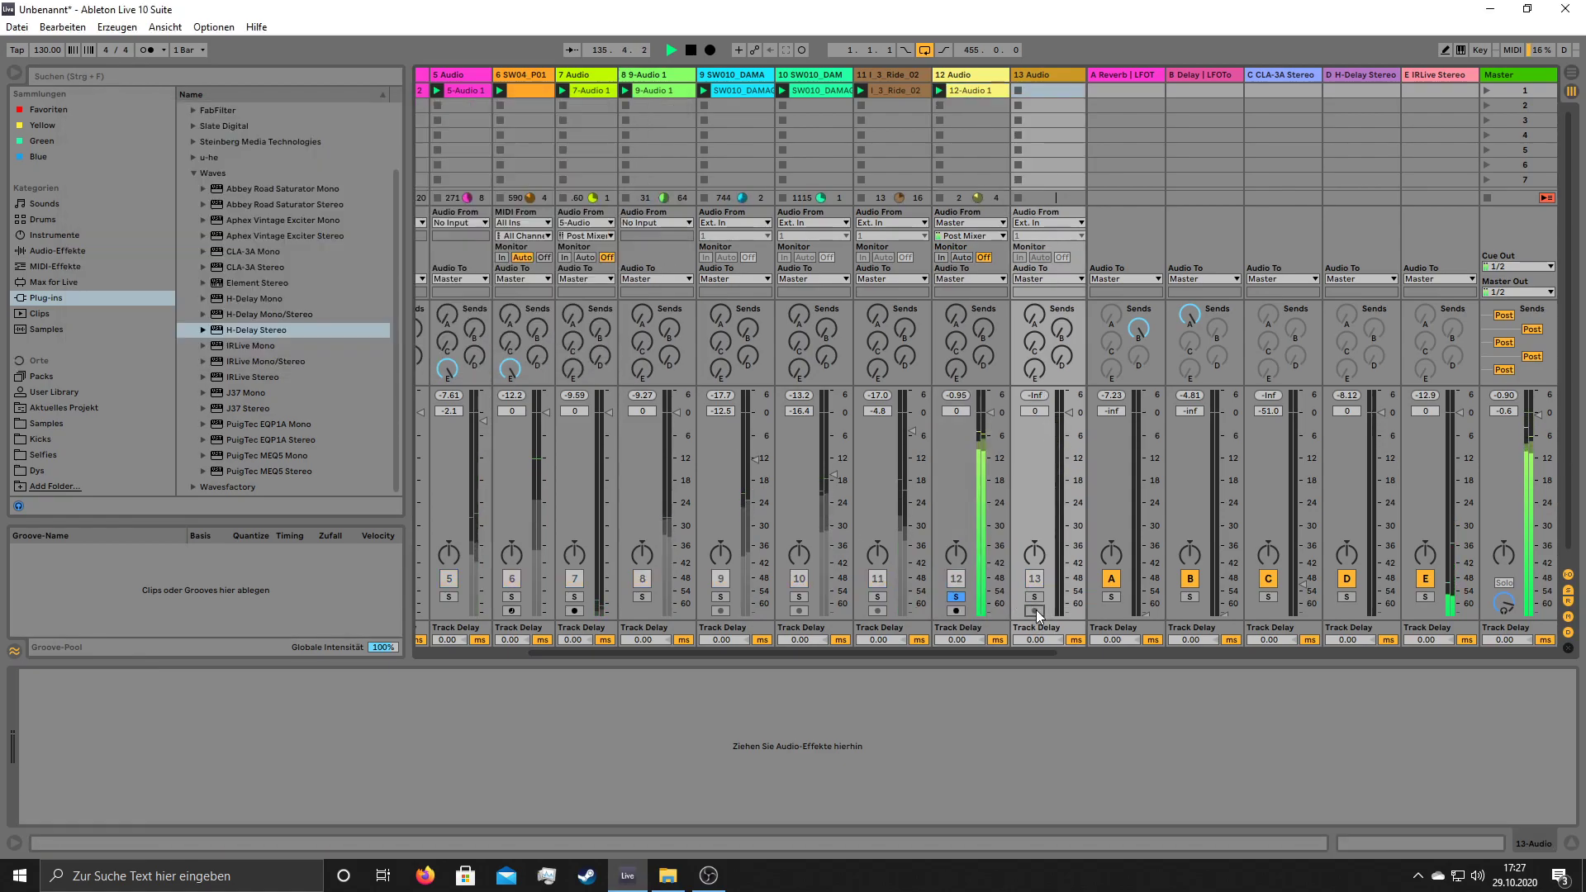
left_click(1041, 225)
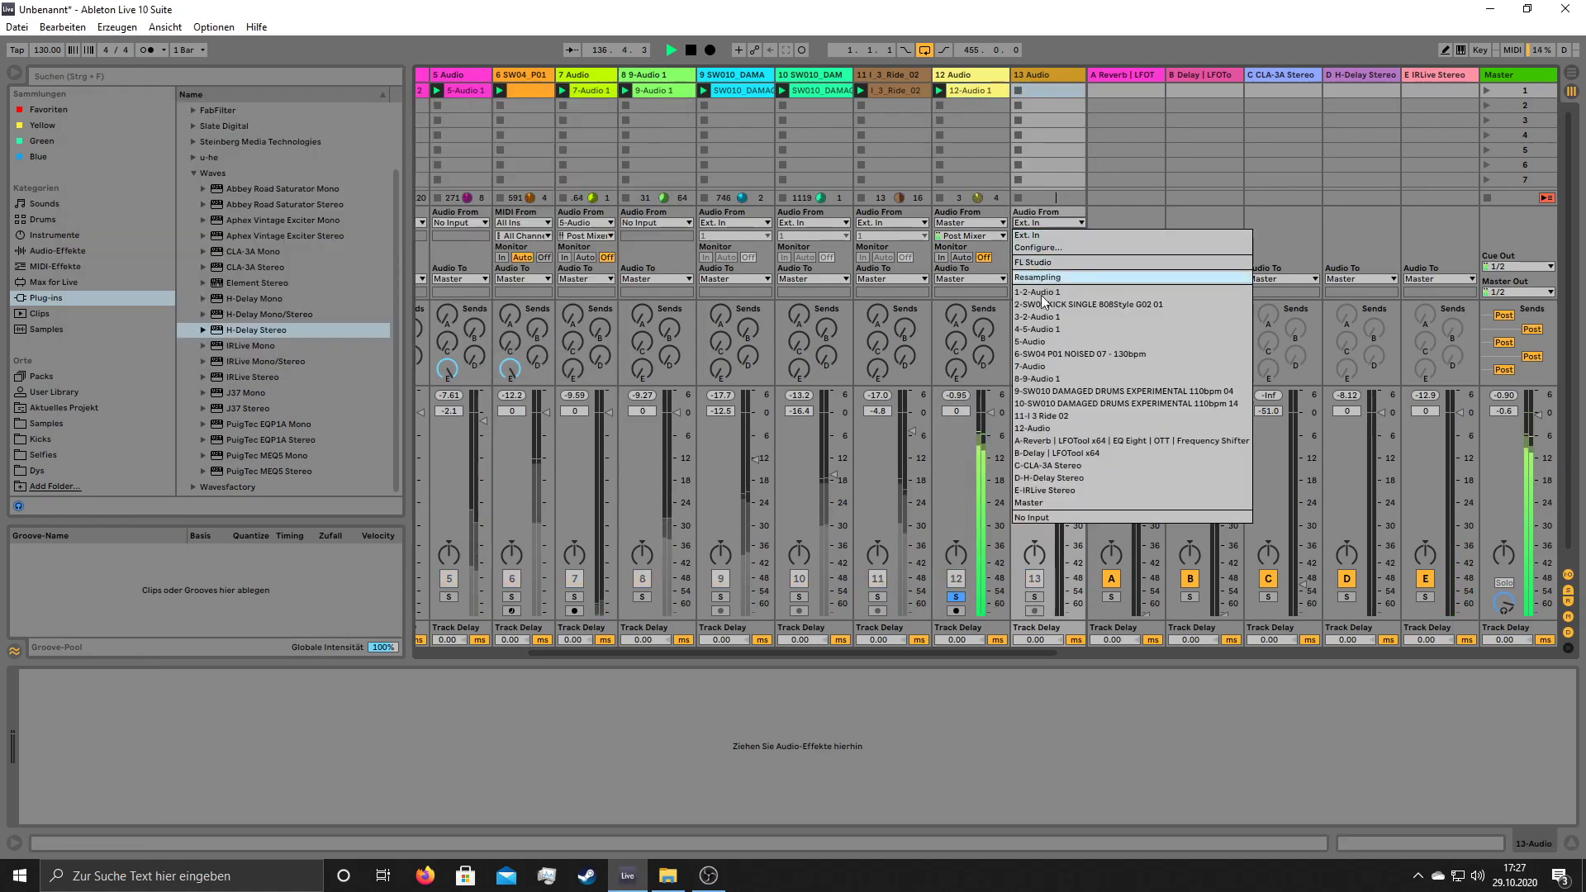
left_click(1029, 502)
left_click(1034, 610)
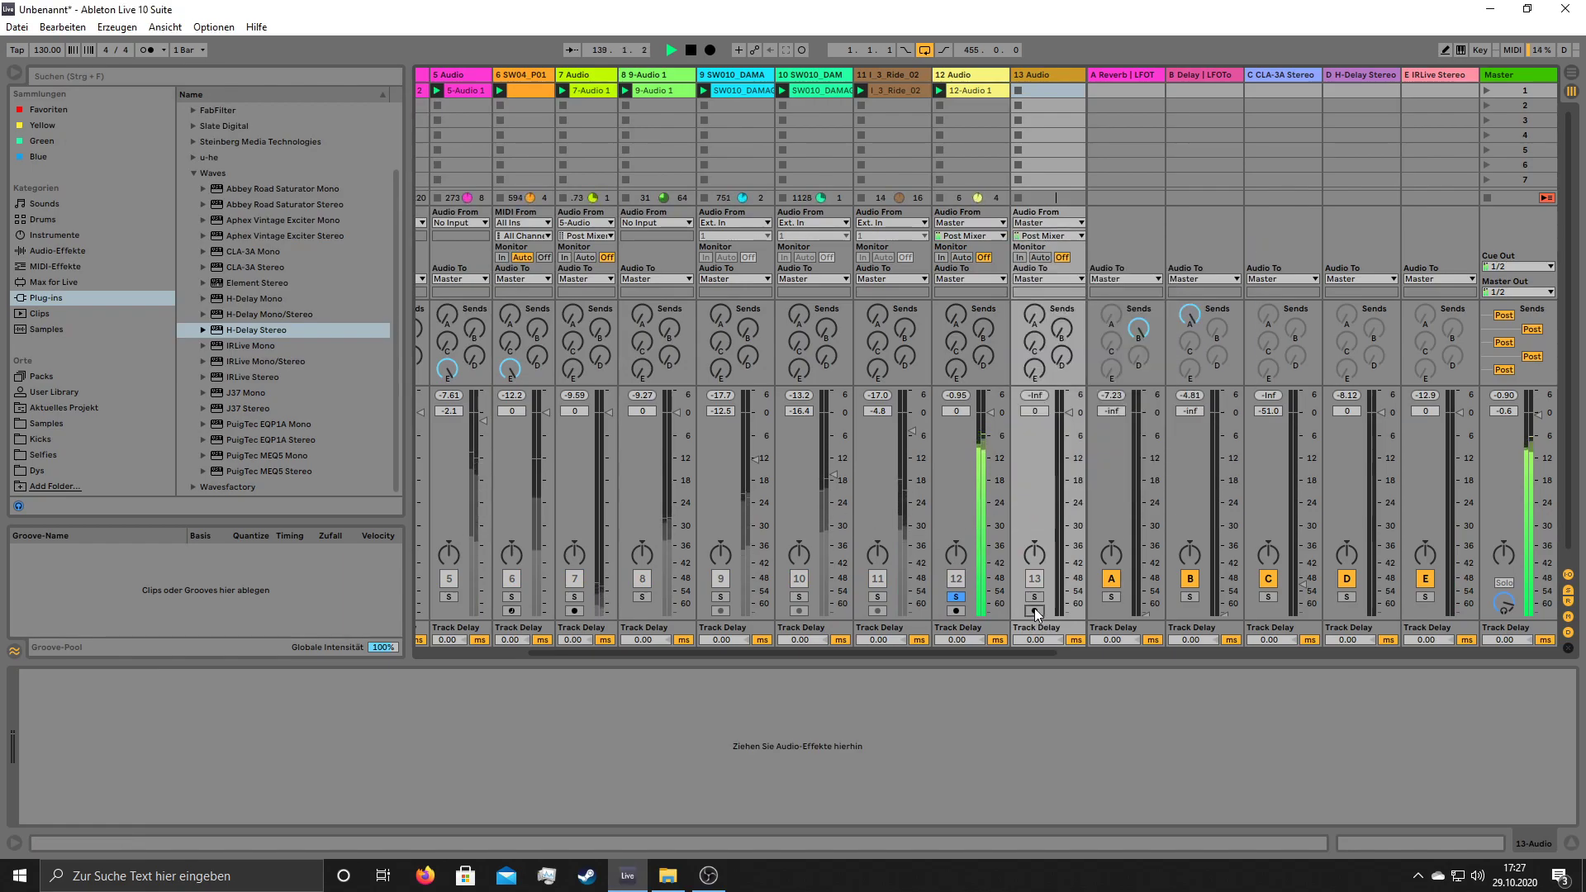
left_click(1019, 90)
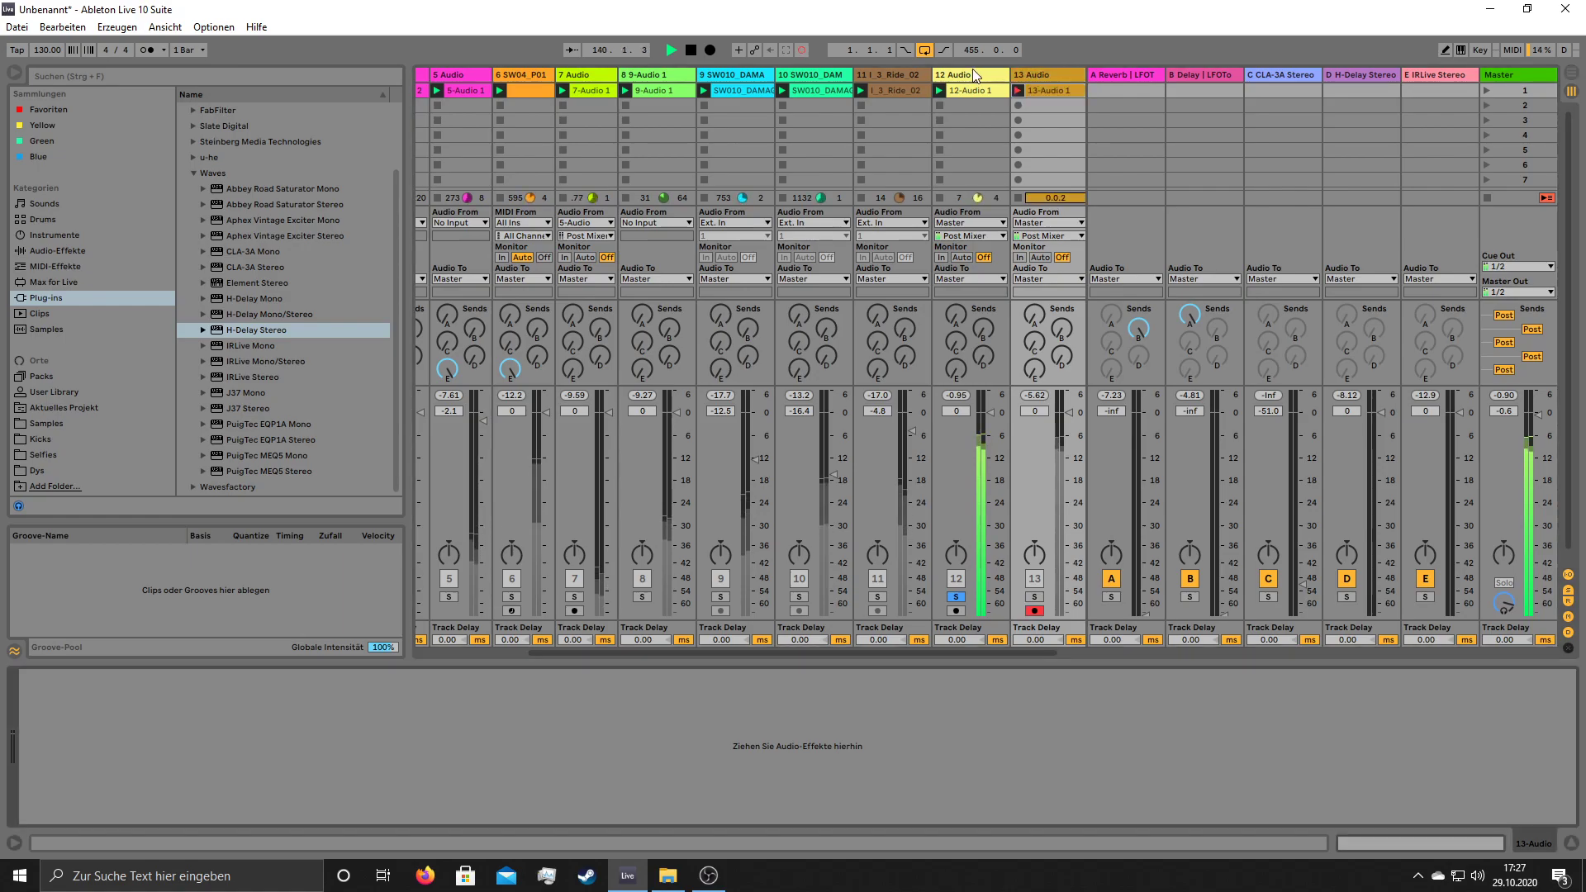
- While recording, adjust H-Delay's Feedback on track 12, enable Ping Pong and sweep the LoPass filter
left_click(974, 76)
left_click_drag(476, 206, 478, 194)
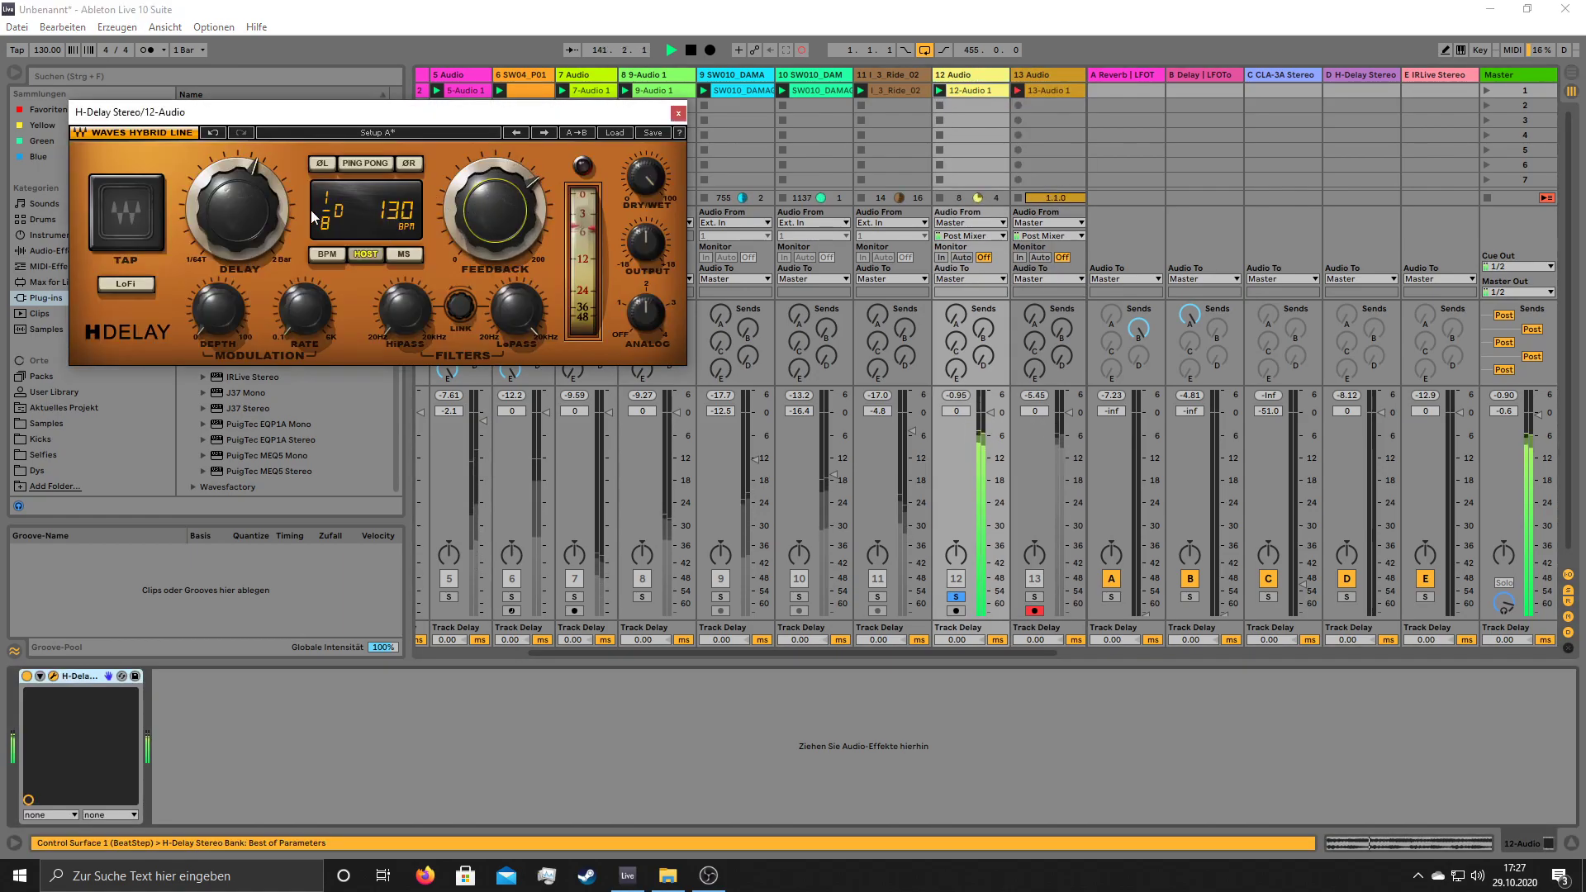
left_click(361, 164)
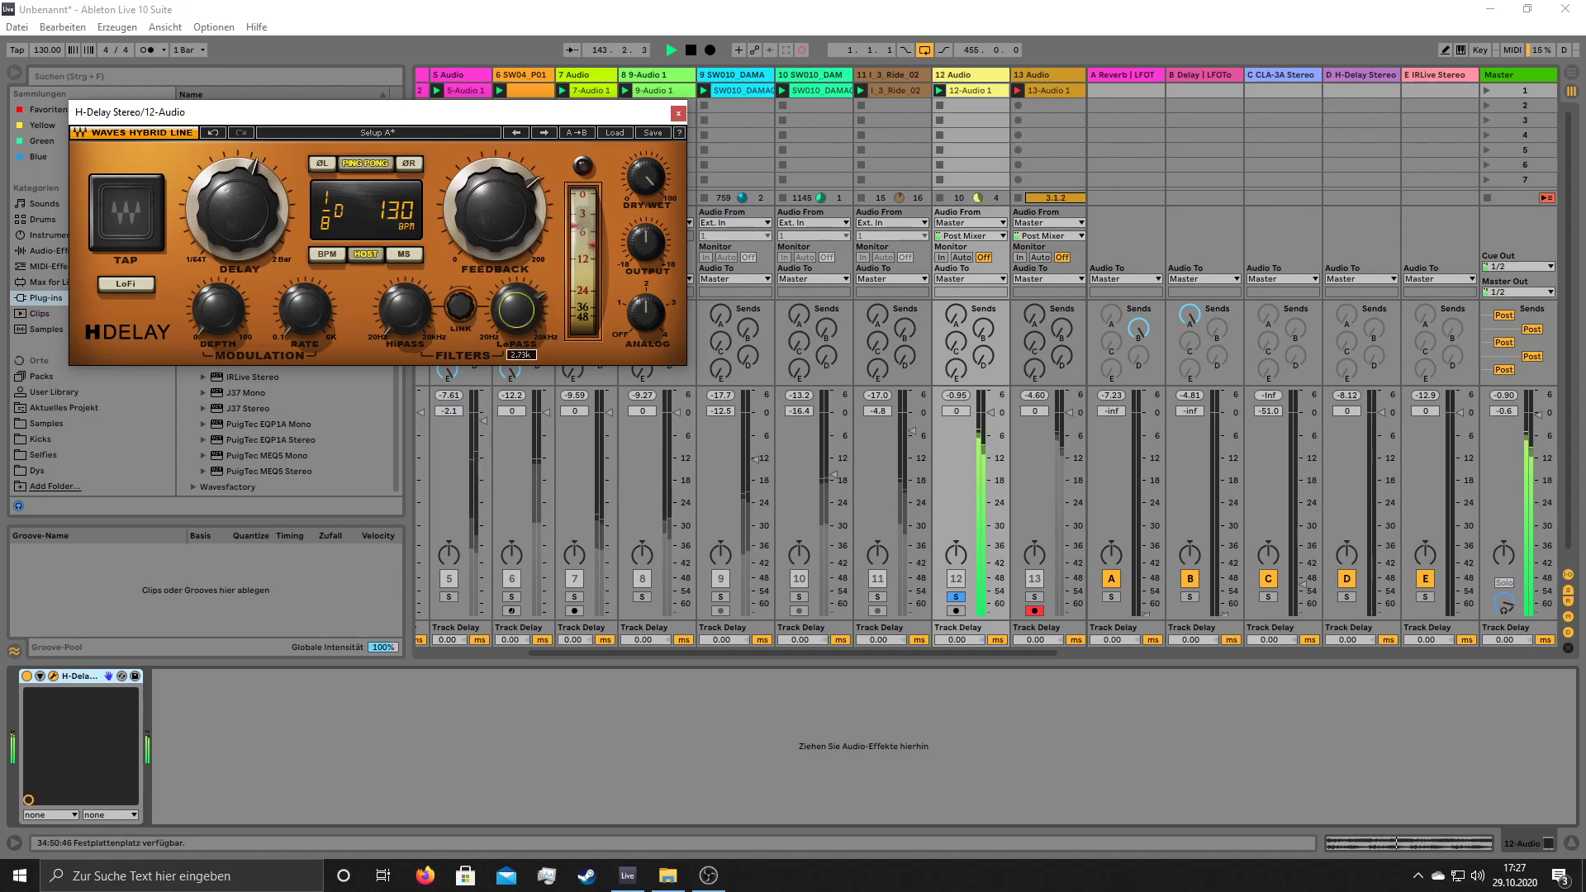
left_click_drag(516, 310, 516, 317)
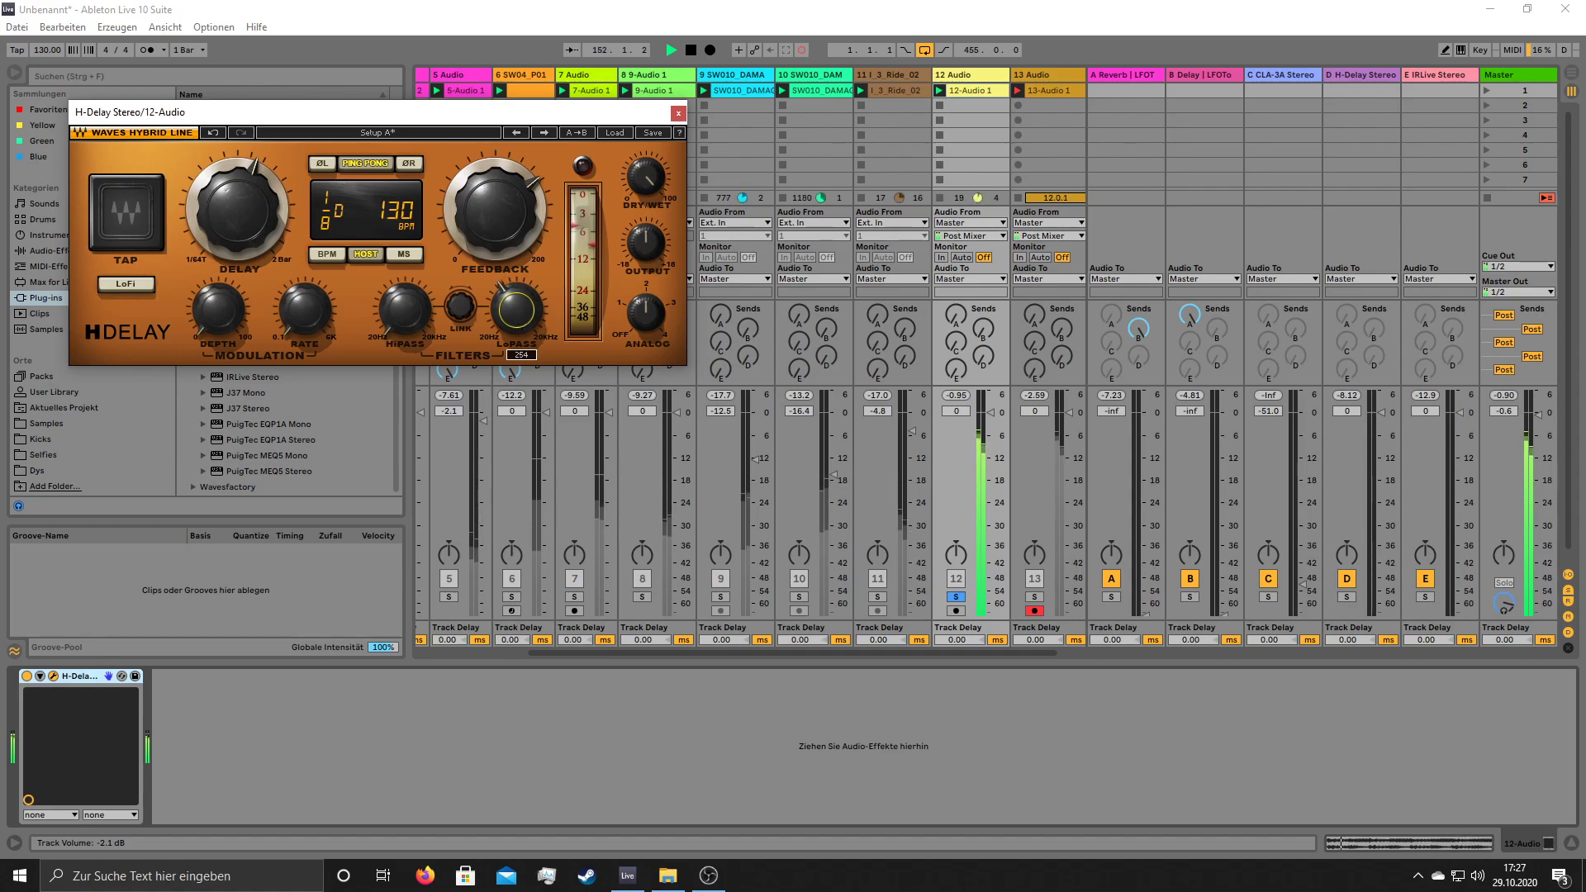
left_click_drag(516, 310, 516, 313)
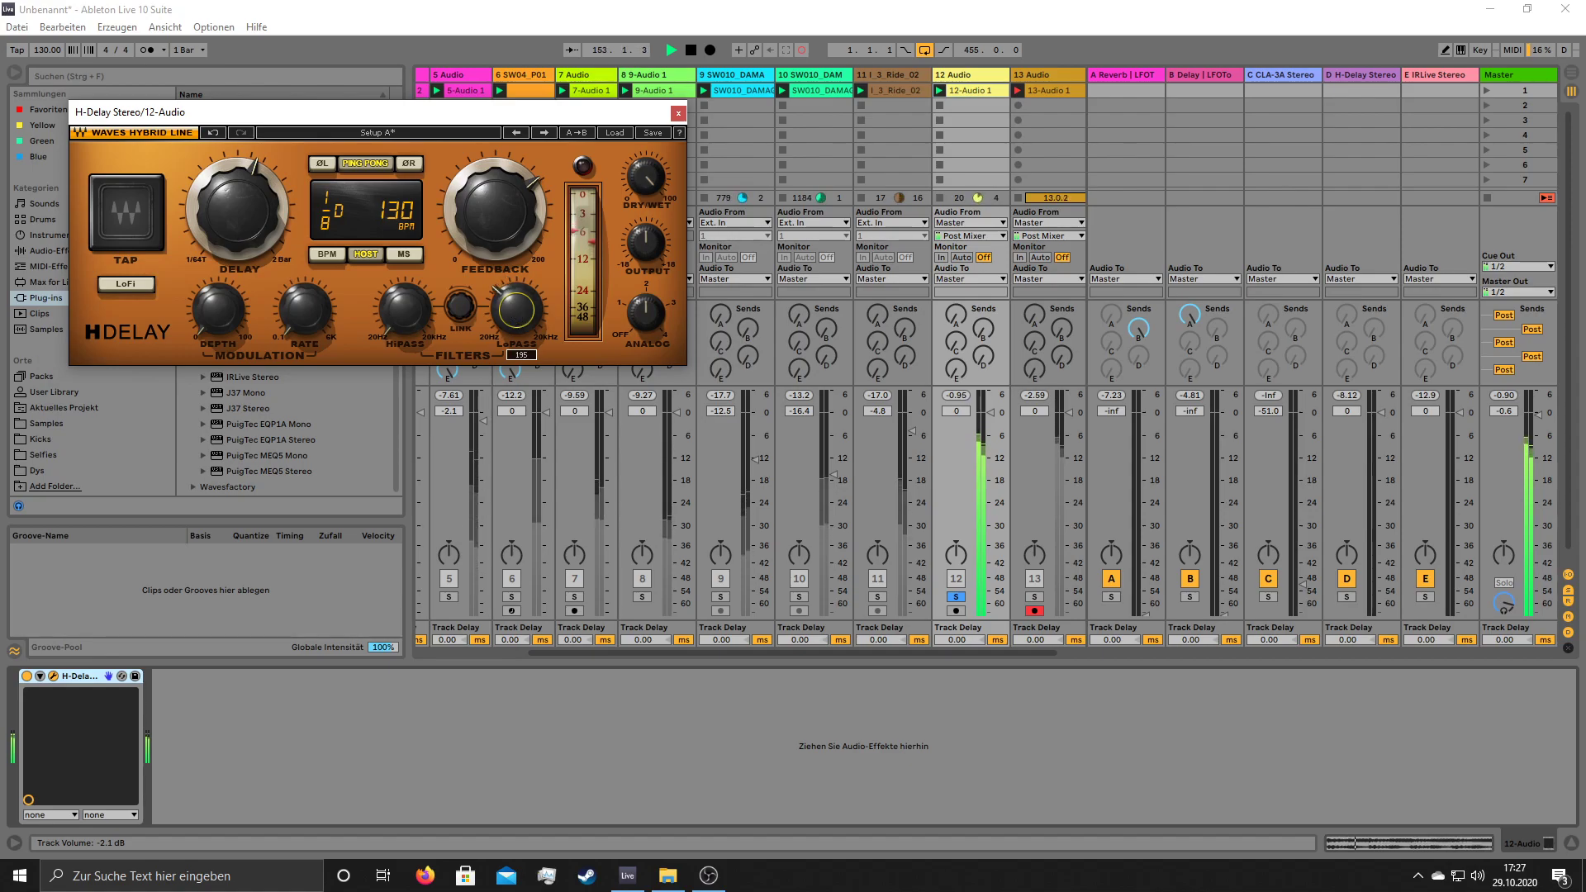
- Close the H-Delay window and delete audio track 12
left_click(677, 113)
right_click(933, 72)
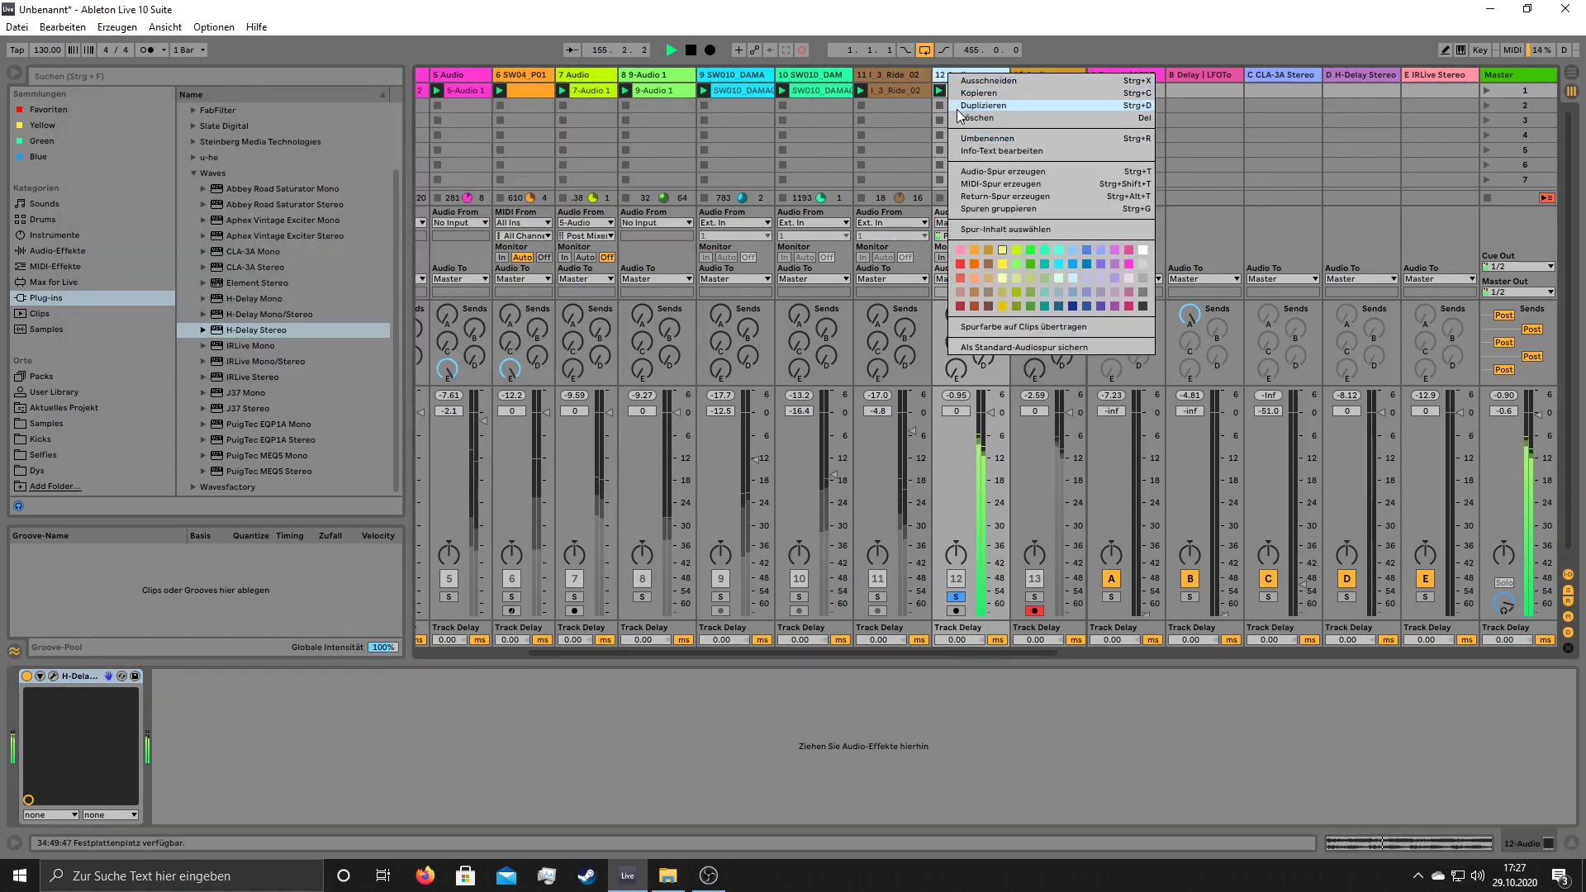
left_click(962, 117)
- Stop recording the 13-Audio 1 clip, open it, and loop one bar from 15.1.1
left_click(987, 91)
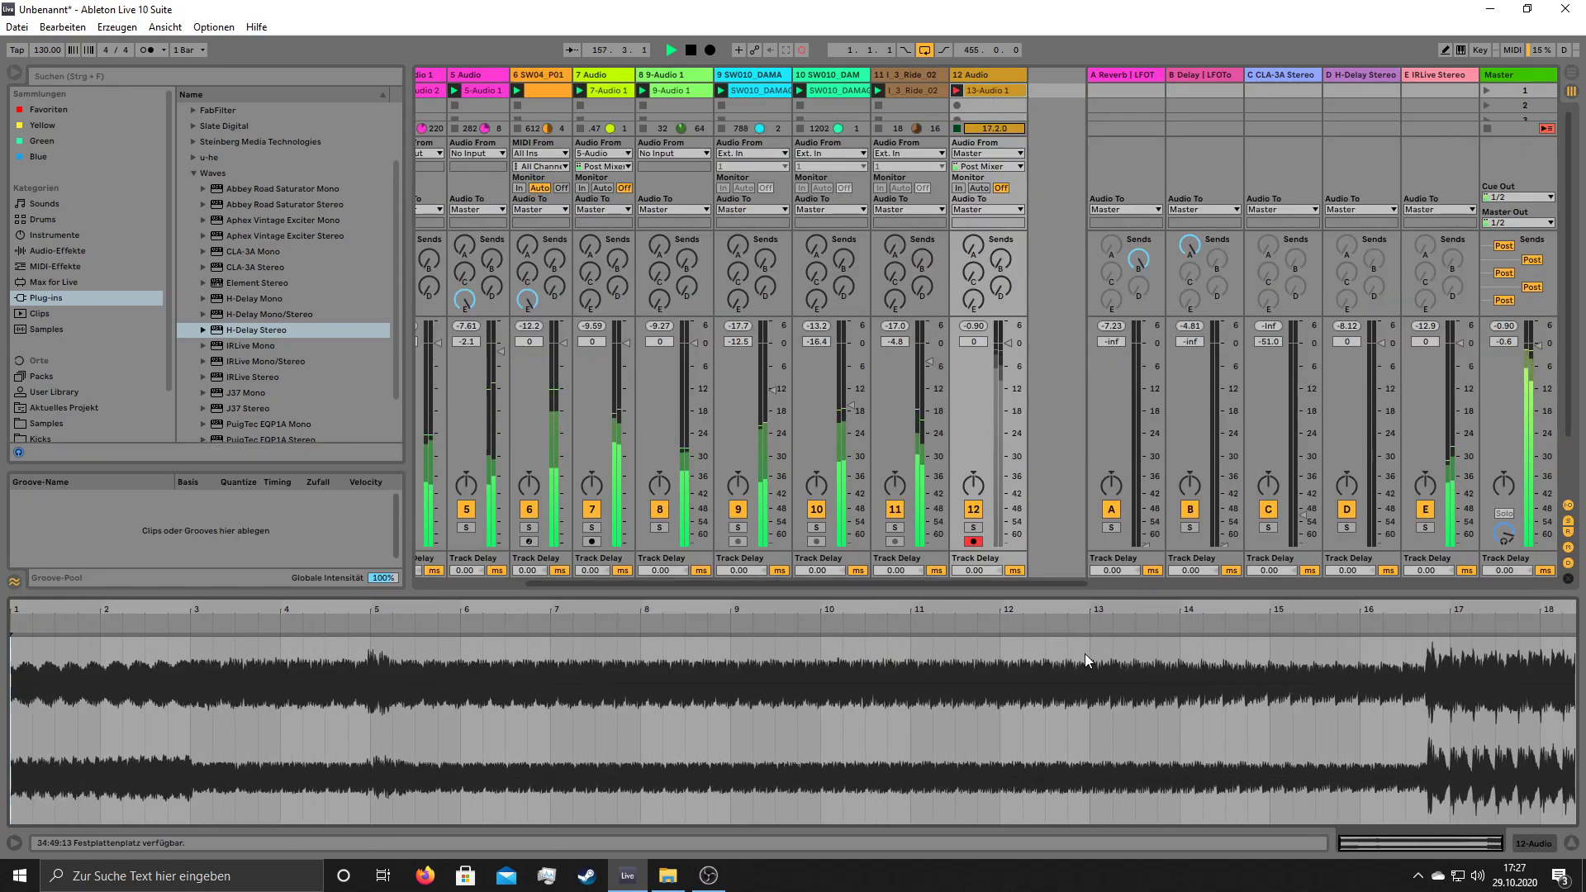
left_click_drag(1312, 712, 1381, 715)
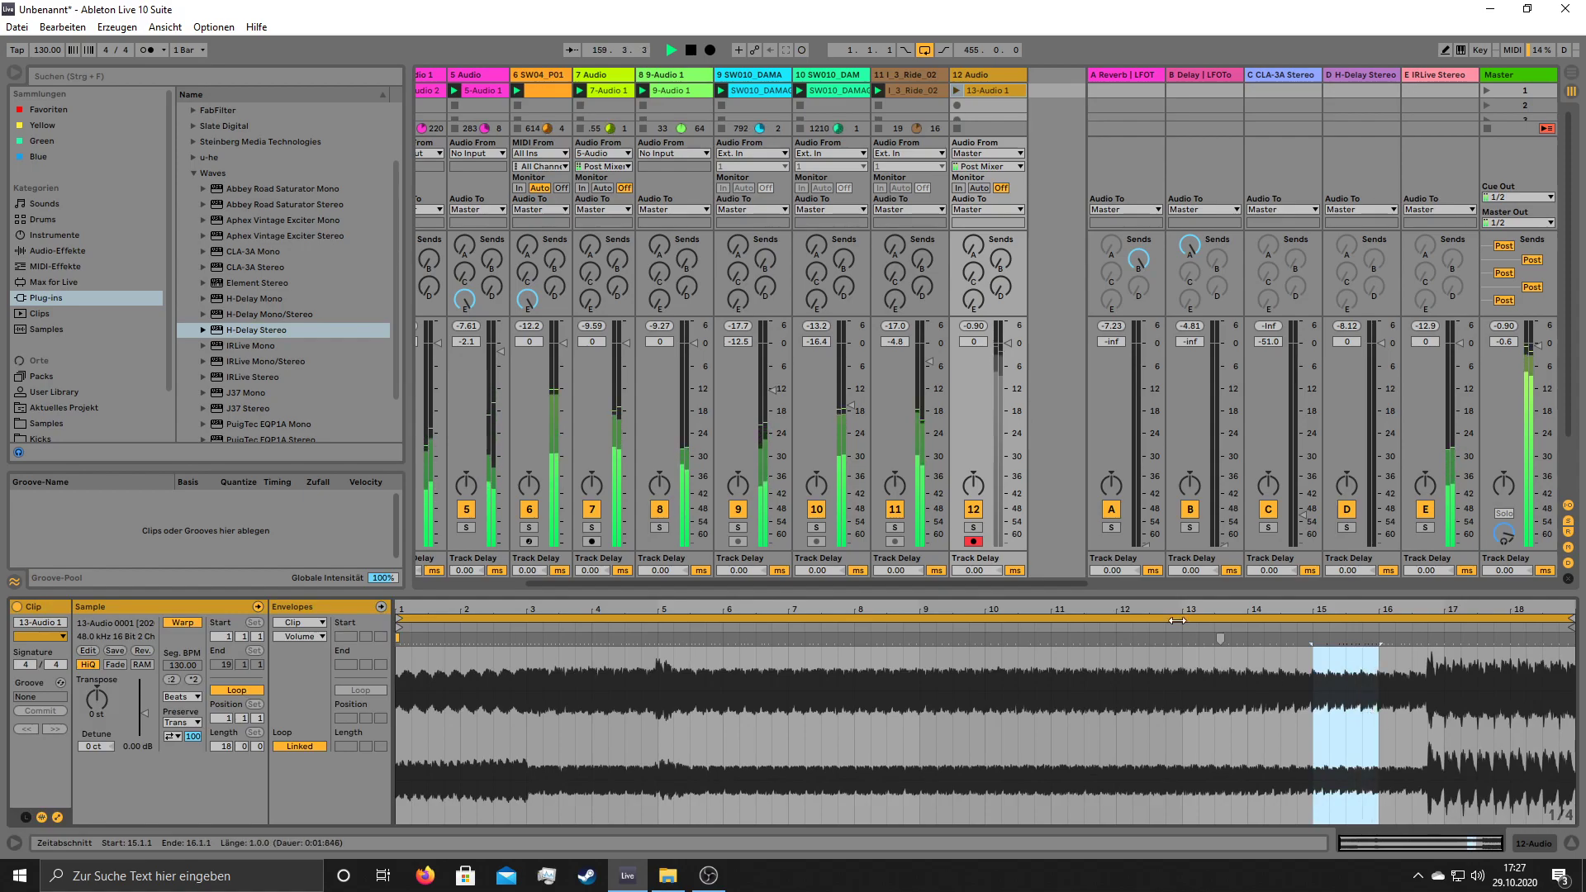
key("ctrl+l")
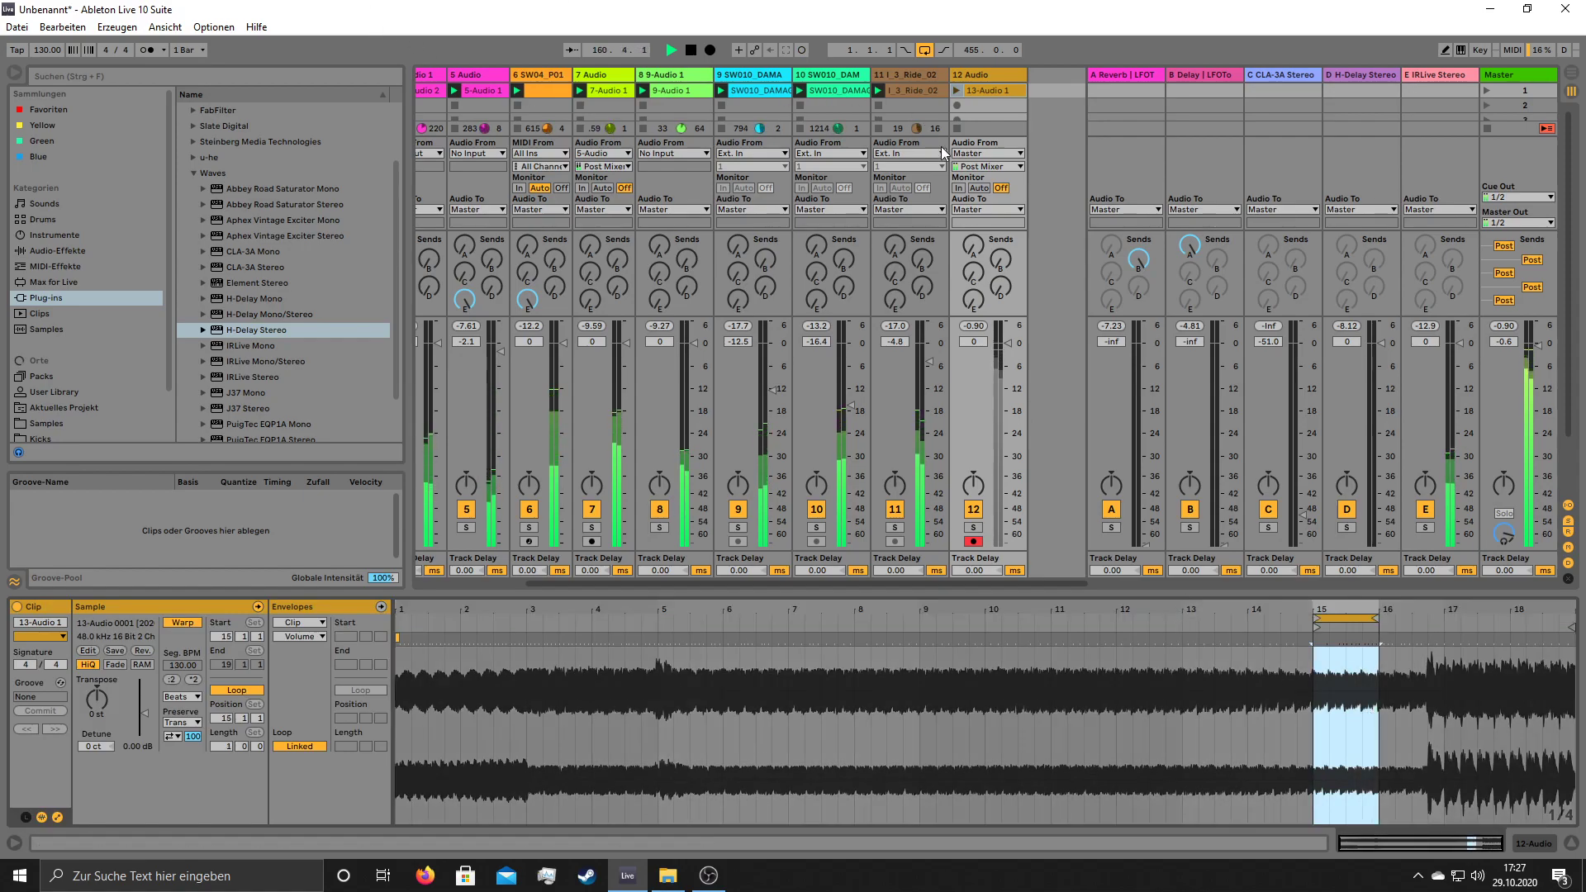
- Launch the 13-Audio 1 clip, set its track volume to -3.0 dB, and move its loop to one beat at 11.4.1
left_click(958, 91)
mouse_move(1008, 343)
left_mouse_down()
mouse_move(1007, 405)
mouse_move(1007, 354)
left_mouse_up()
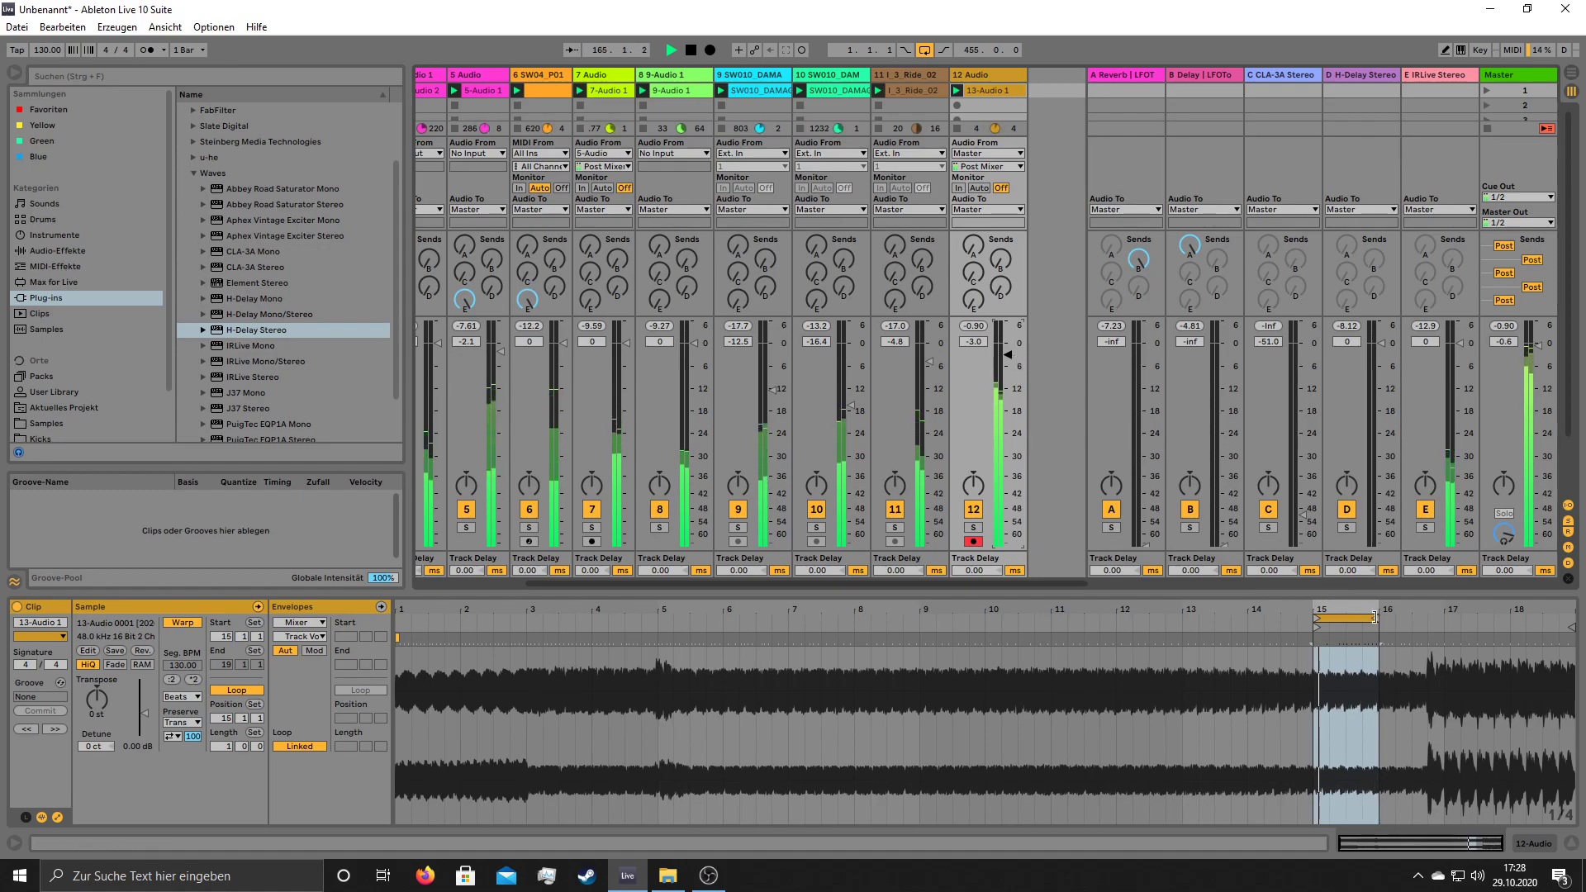
left_click_drag(1375, 618, 1106, 618)
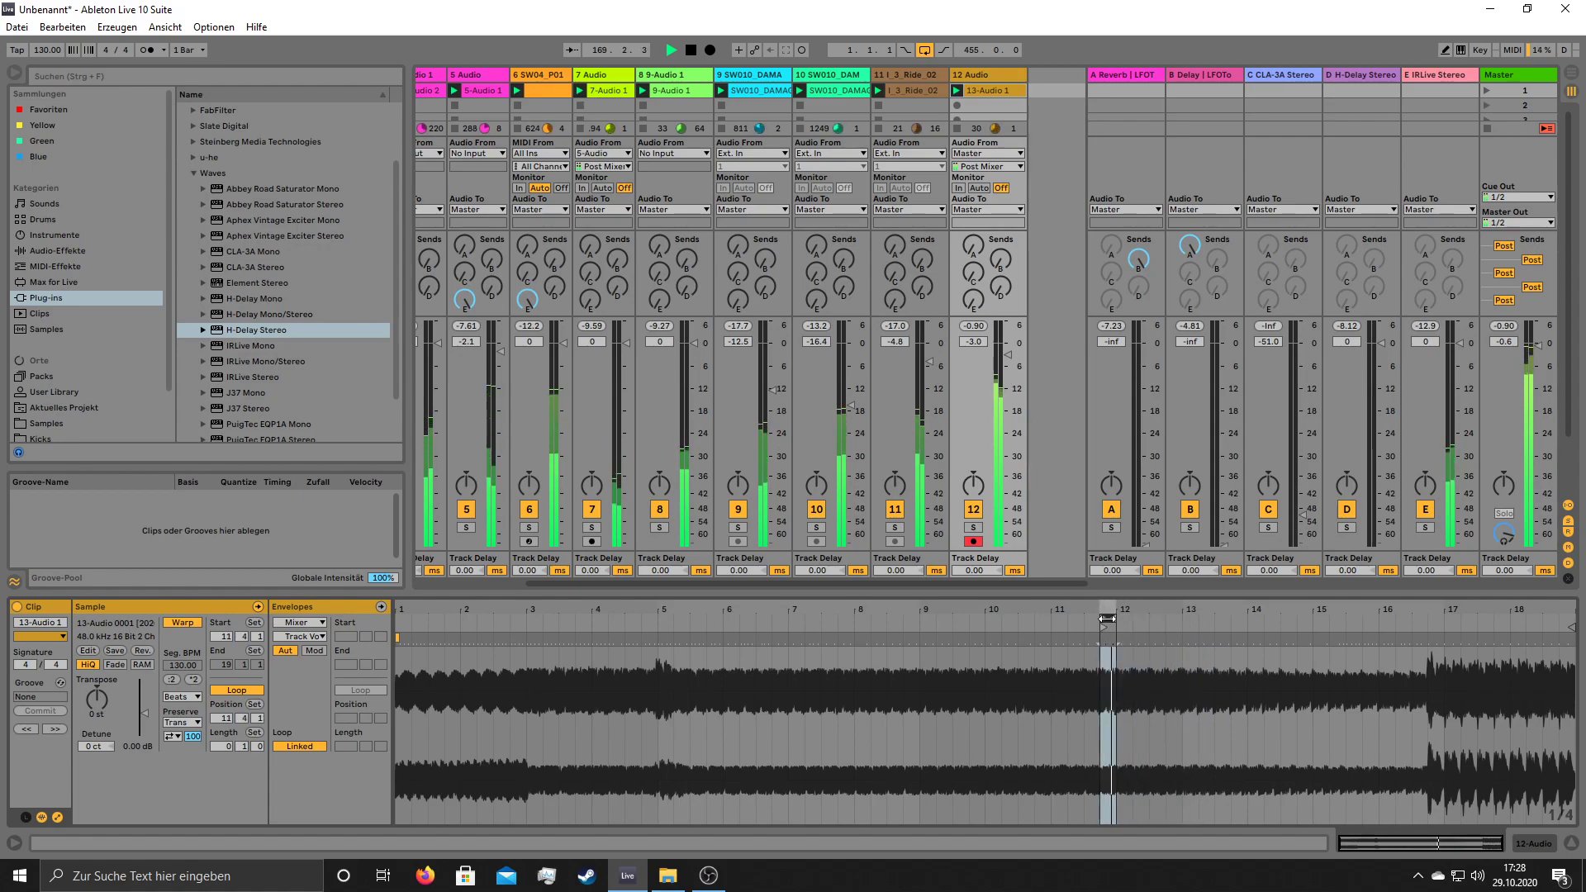
- Add EQ Eight to track 12, boosting band 2 by 3.60 dB at 612 Hz and band 1 by 11.0 dB at 38.3 Hz
left_click(973, 513)
left_click(973, 514)
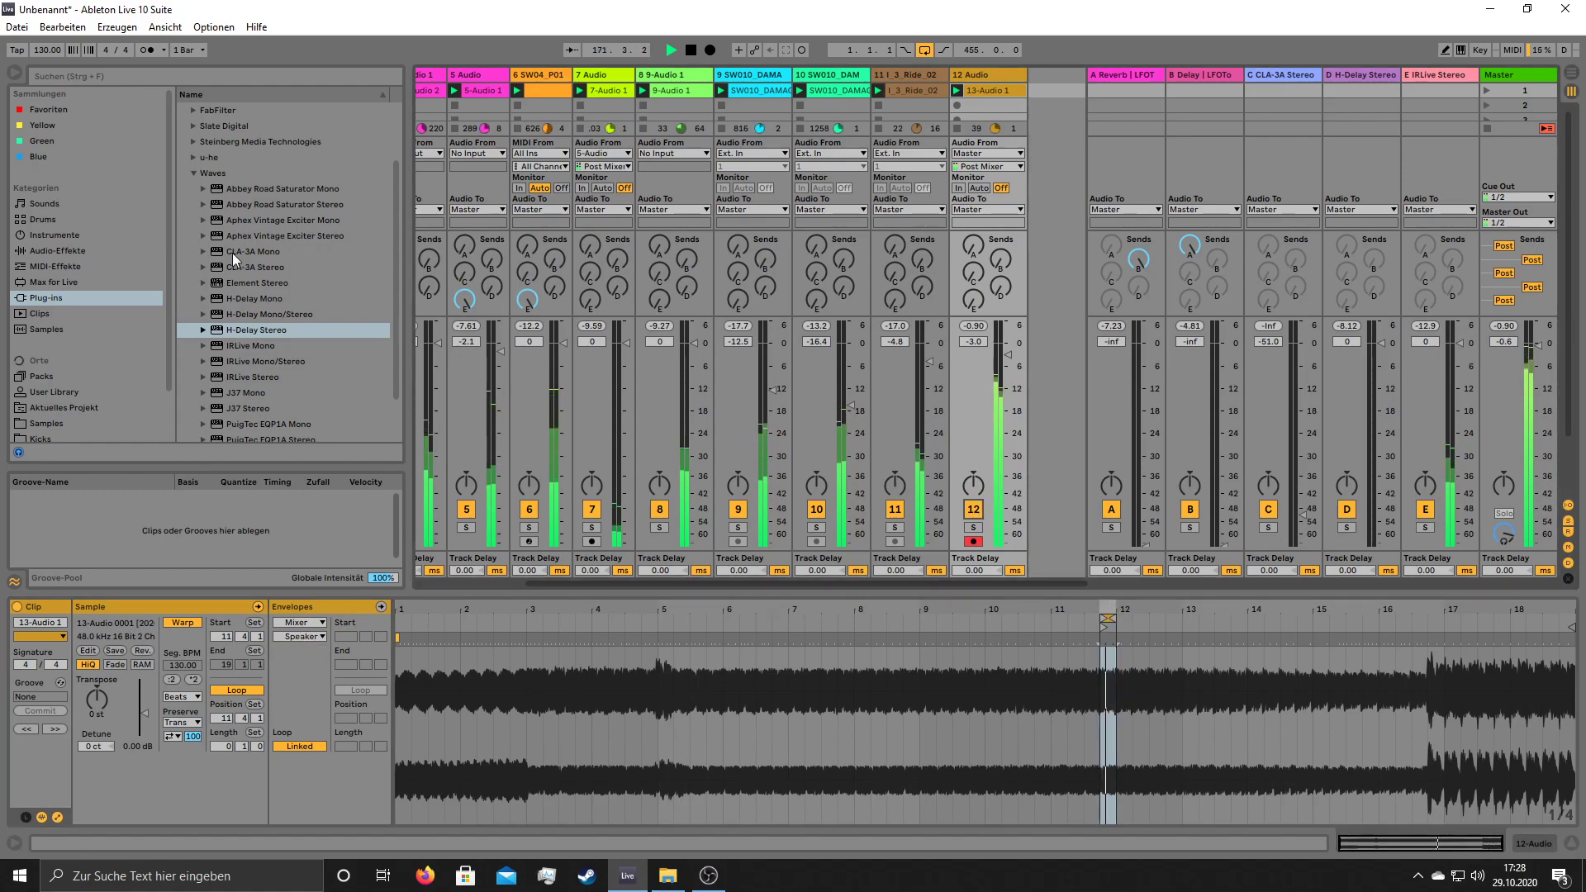
left_click(37, 251)
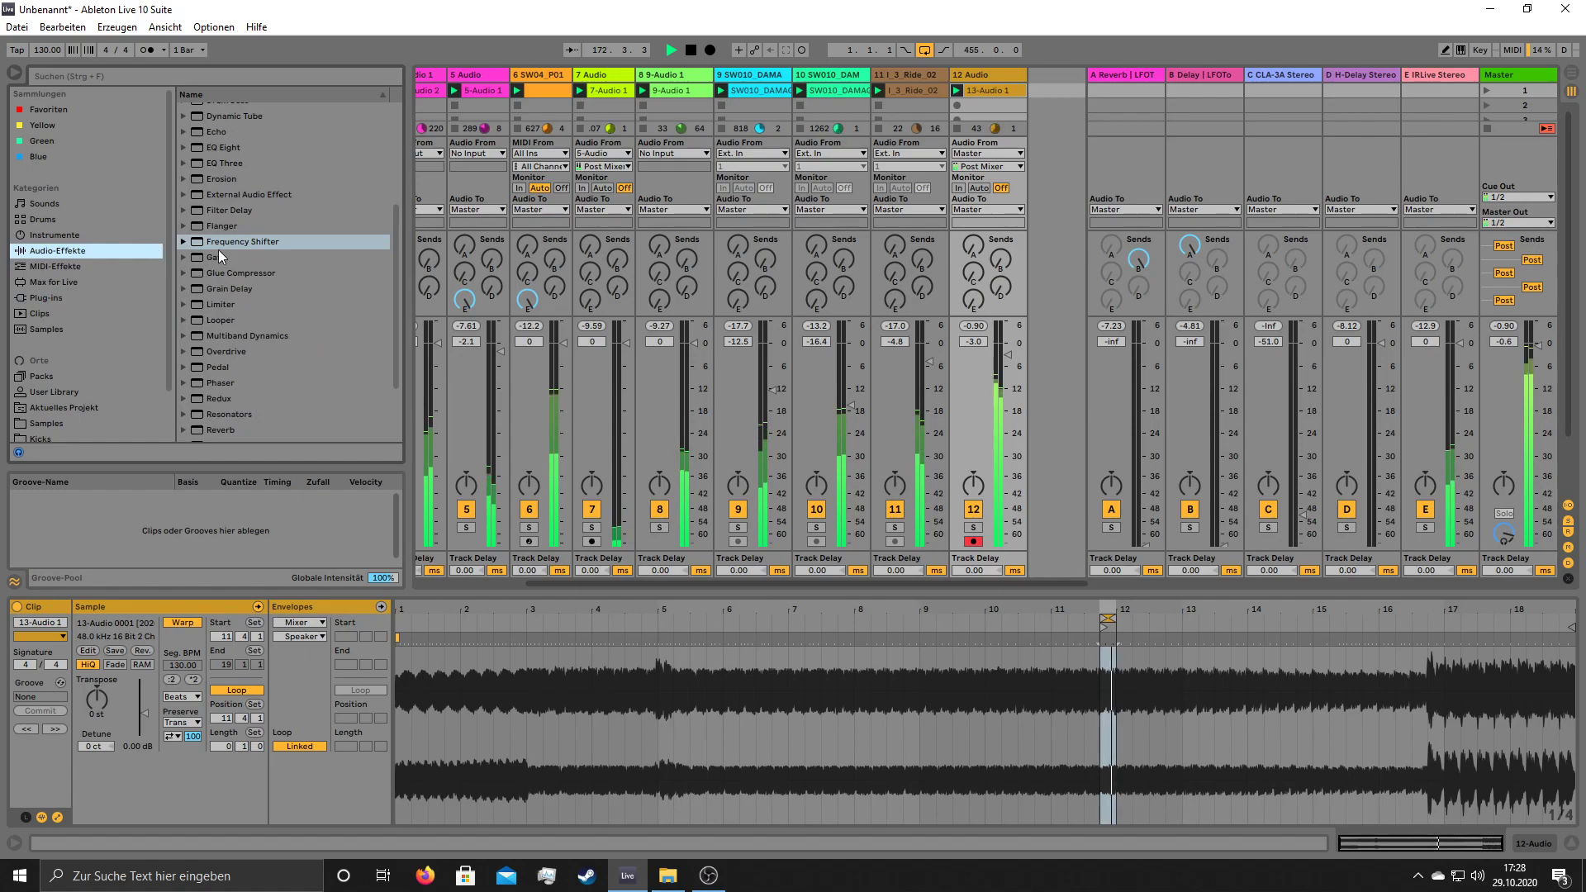
double_click(228, 148)
left_click_drag(183, 737, 227, 726)
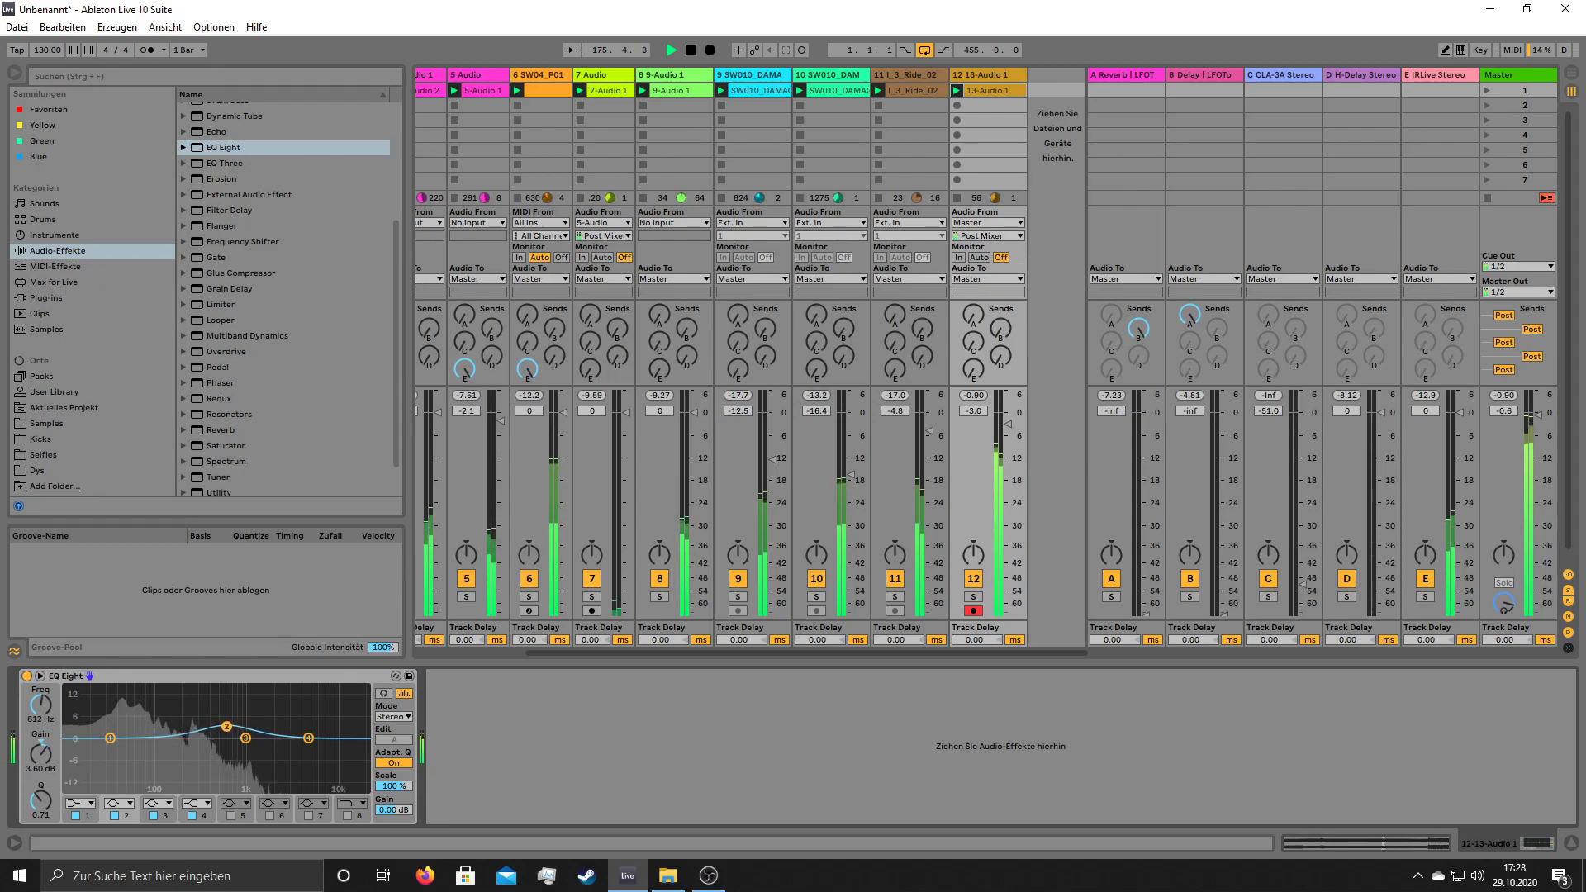
left_click_drag(113, 737, 119, 701)
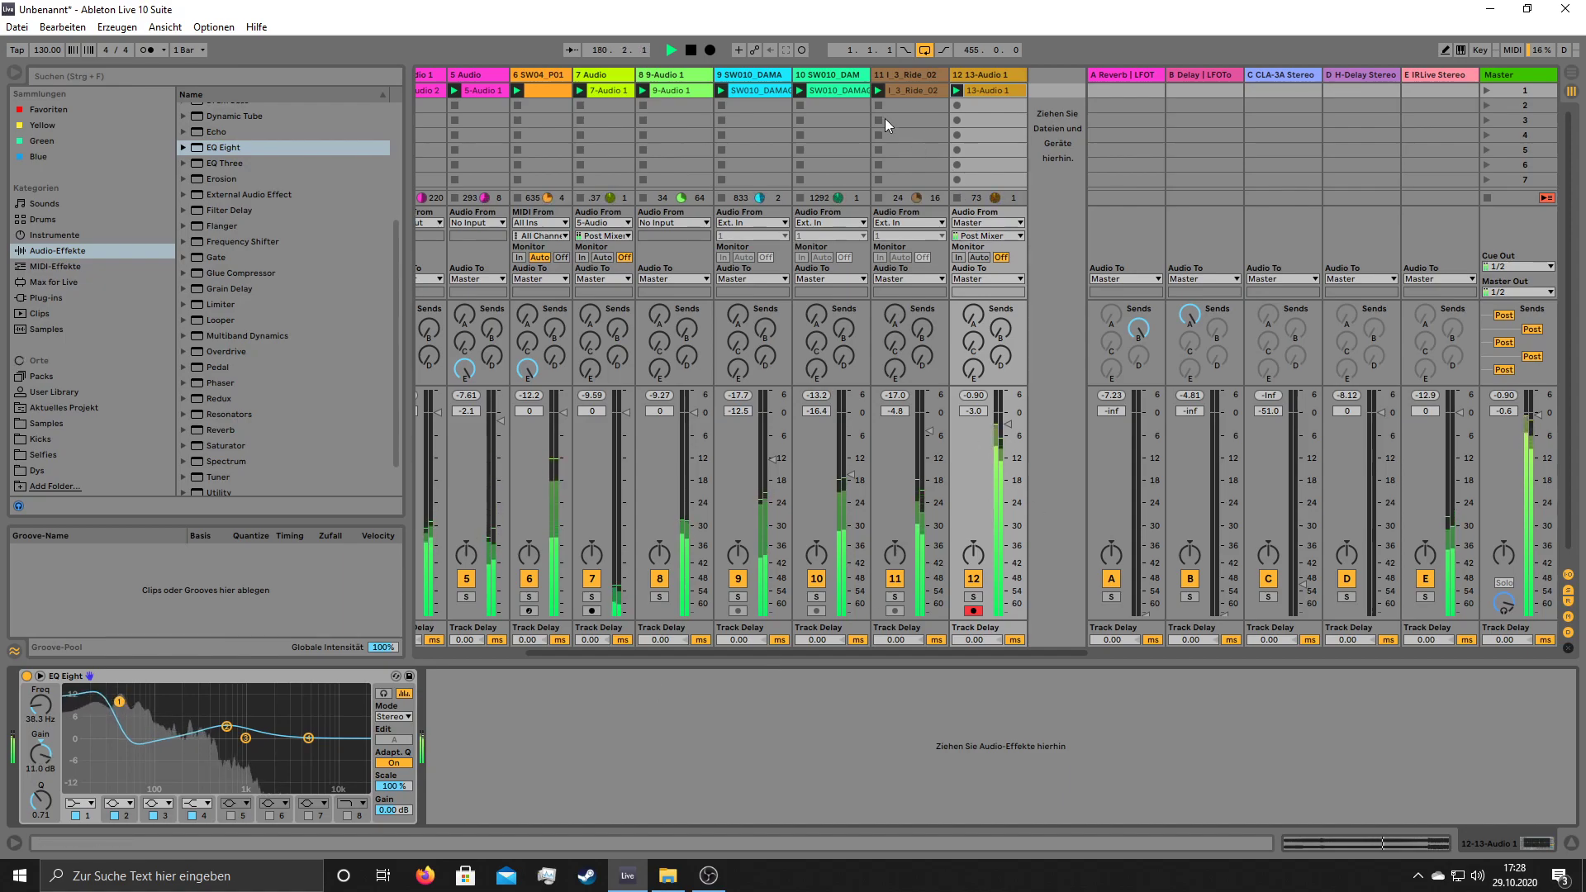
- Move the 13-Audio 1 track to second position and add an audio track followed by a MIDI track after the ride track
left_click_drag(980, 73, 524, 75)
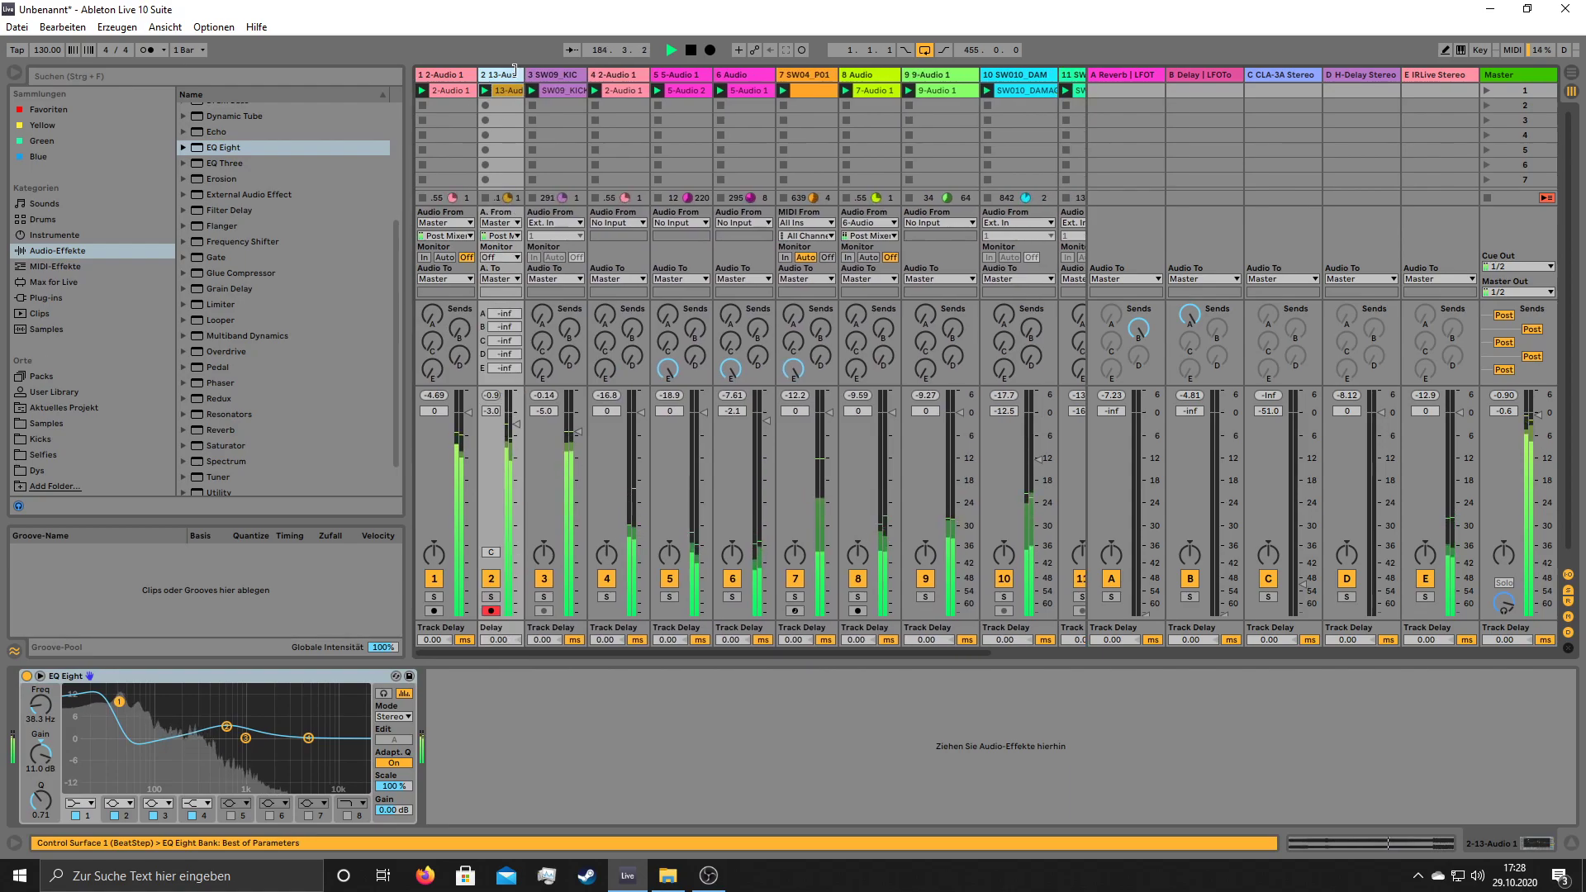
left_click_drag(881, 654, 991, 648)
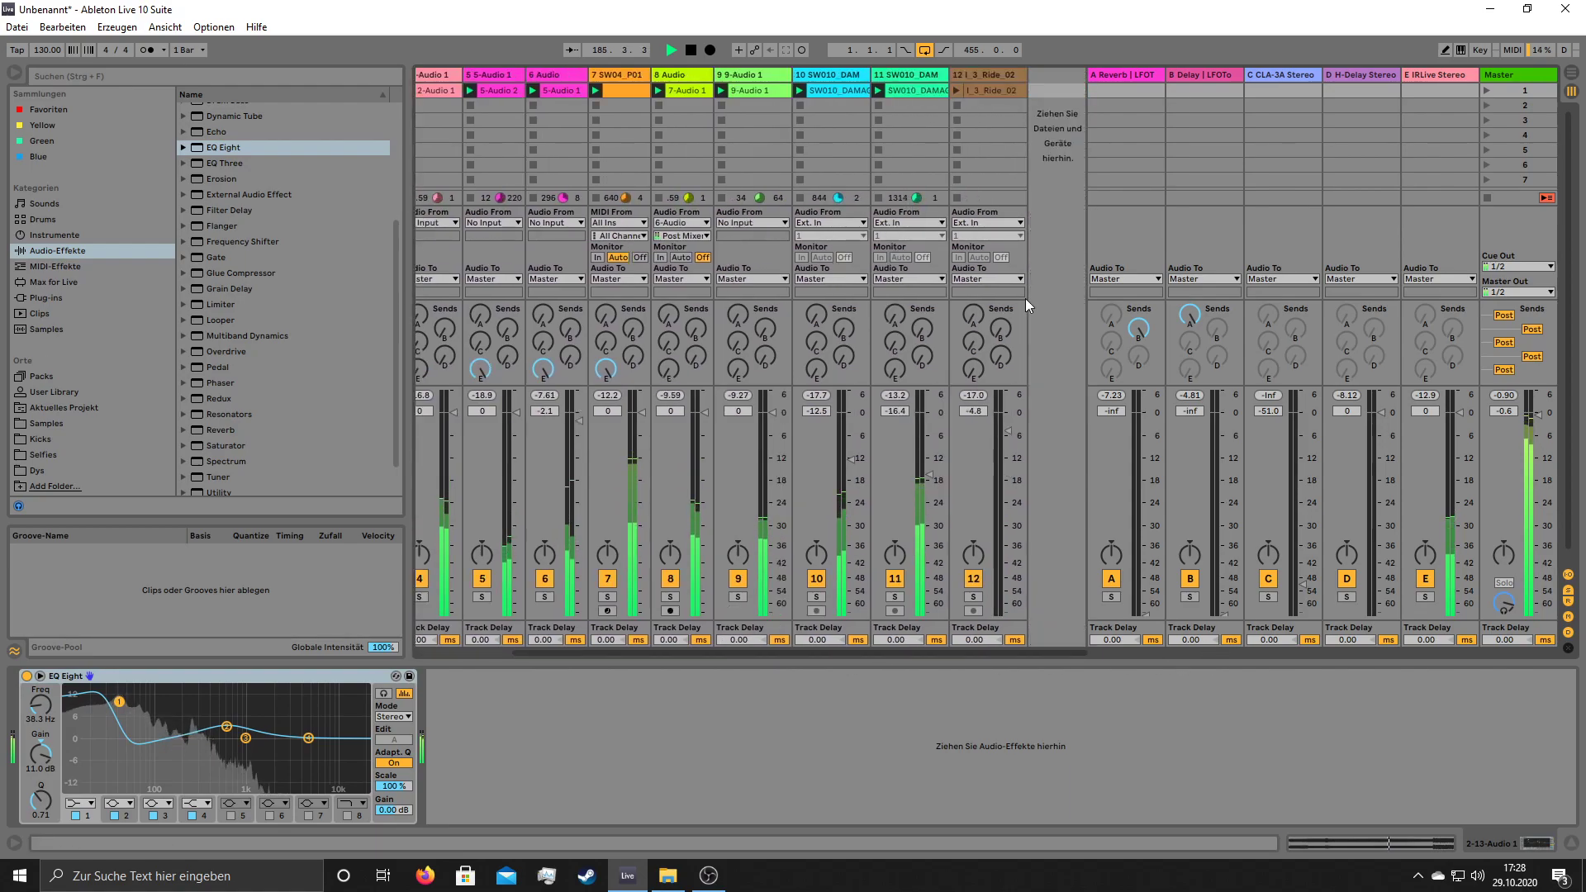
right_click(1057, 77)
left_click(1061, 80)
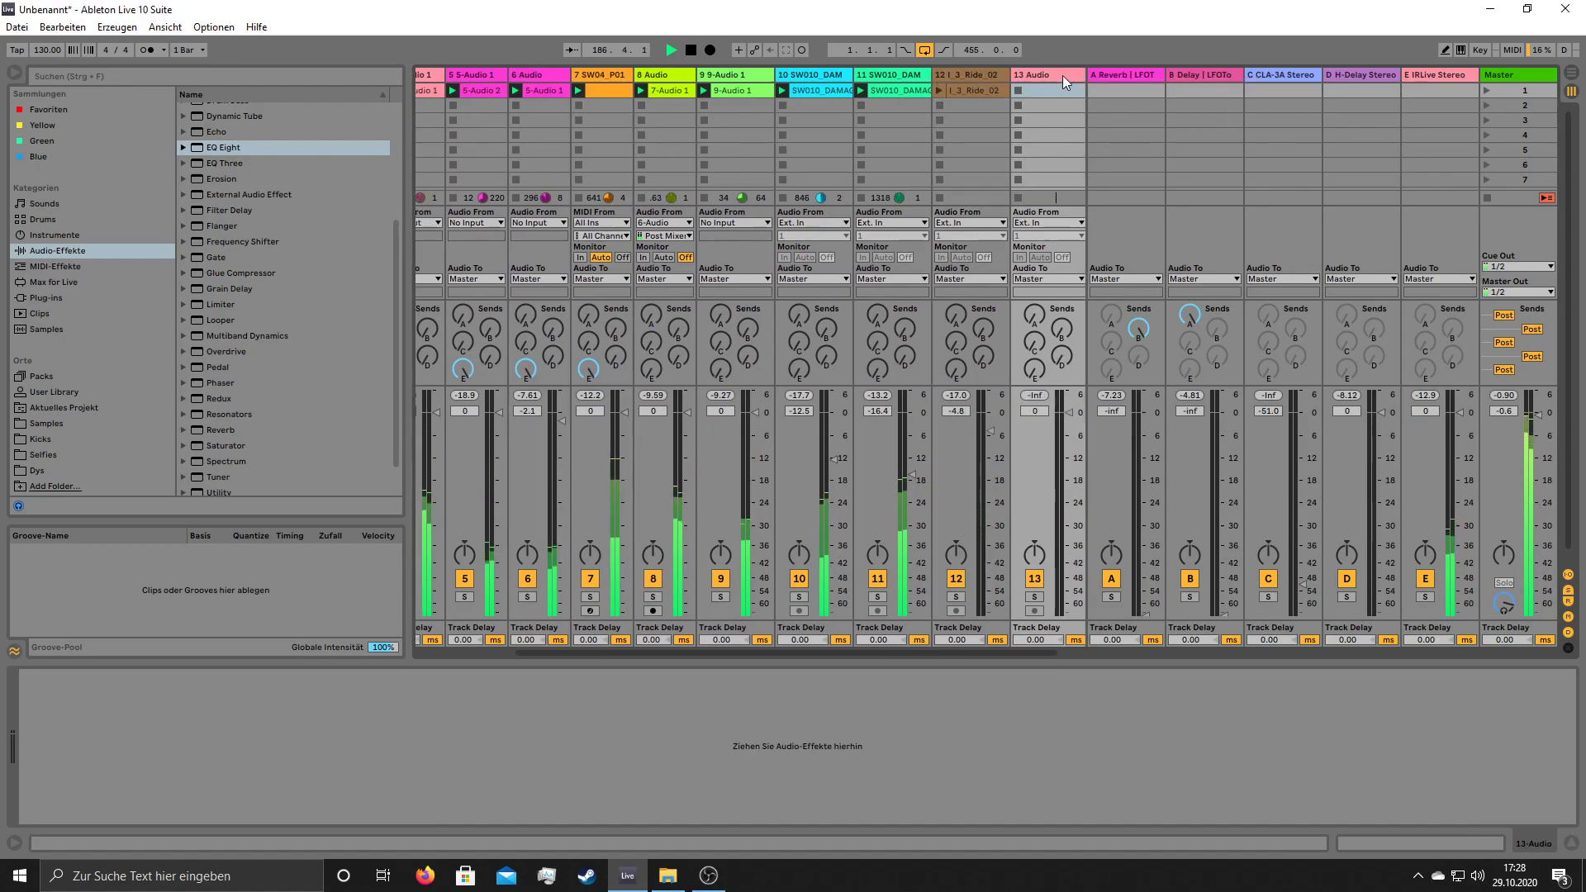
right_click(1062, 76)
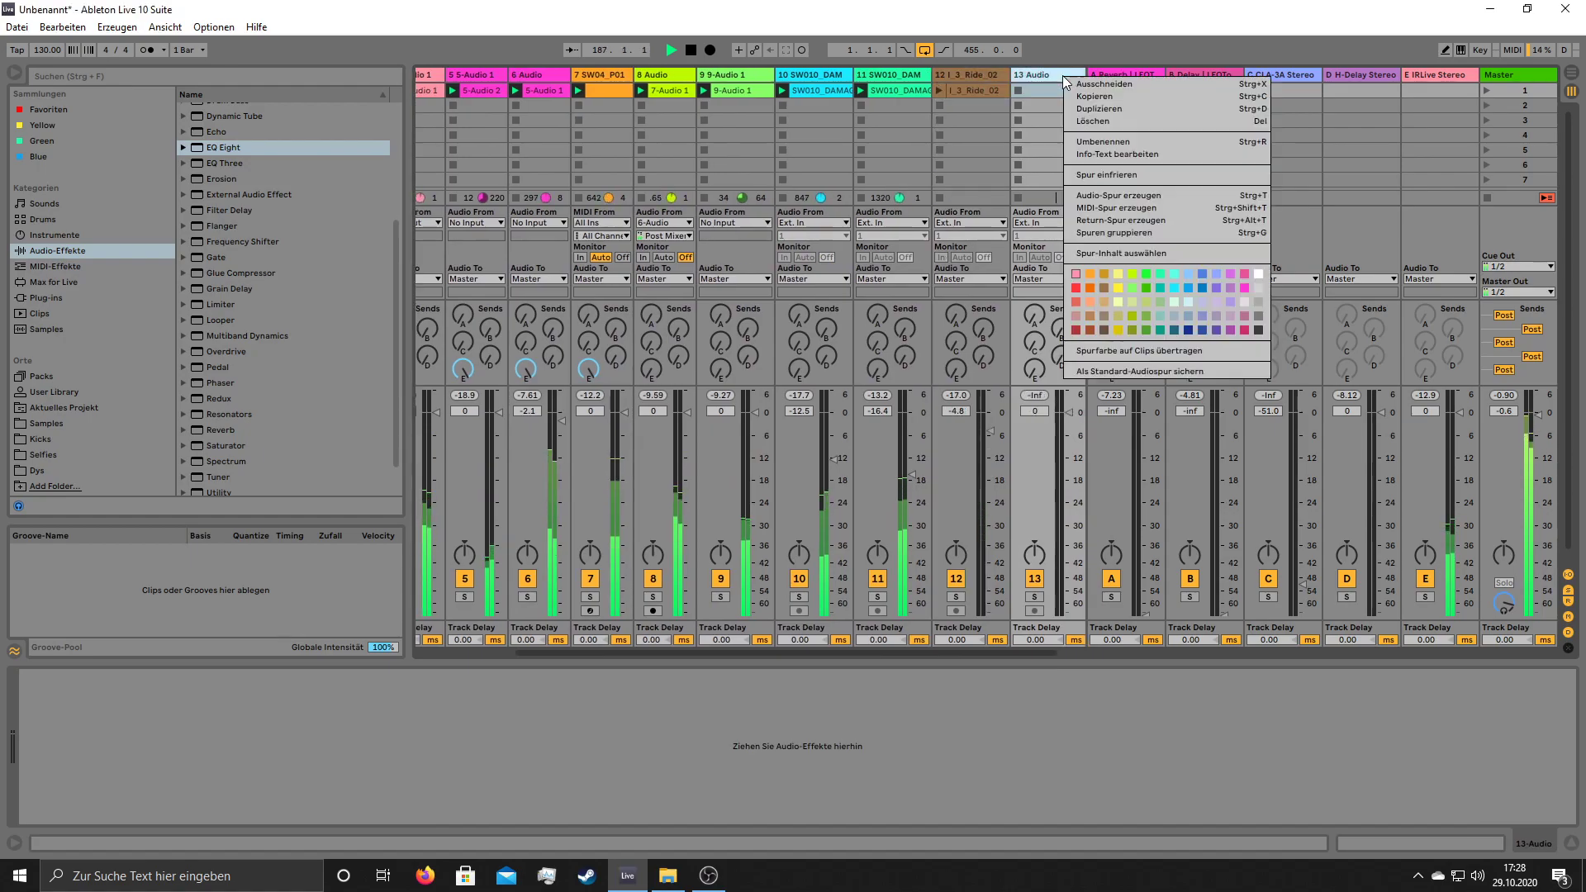
left_click(1114, 207)
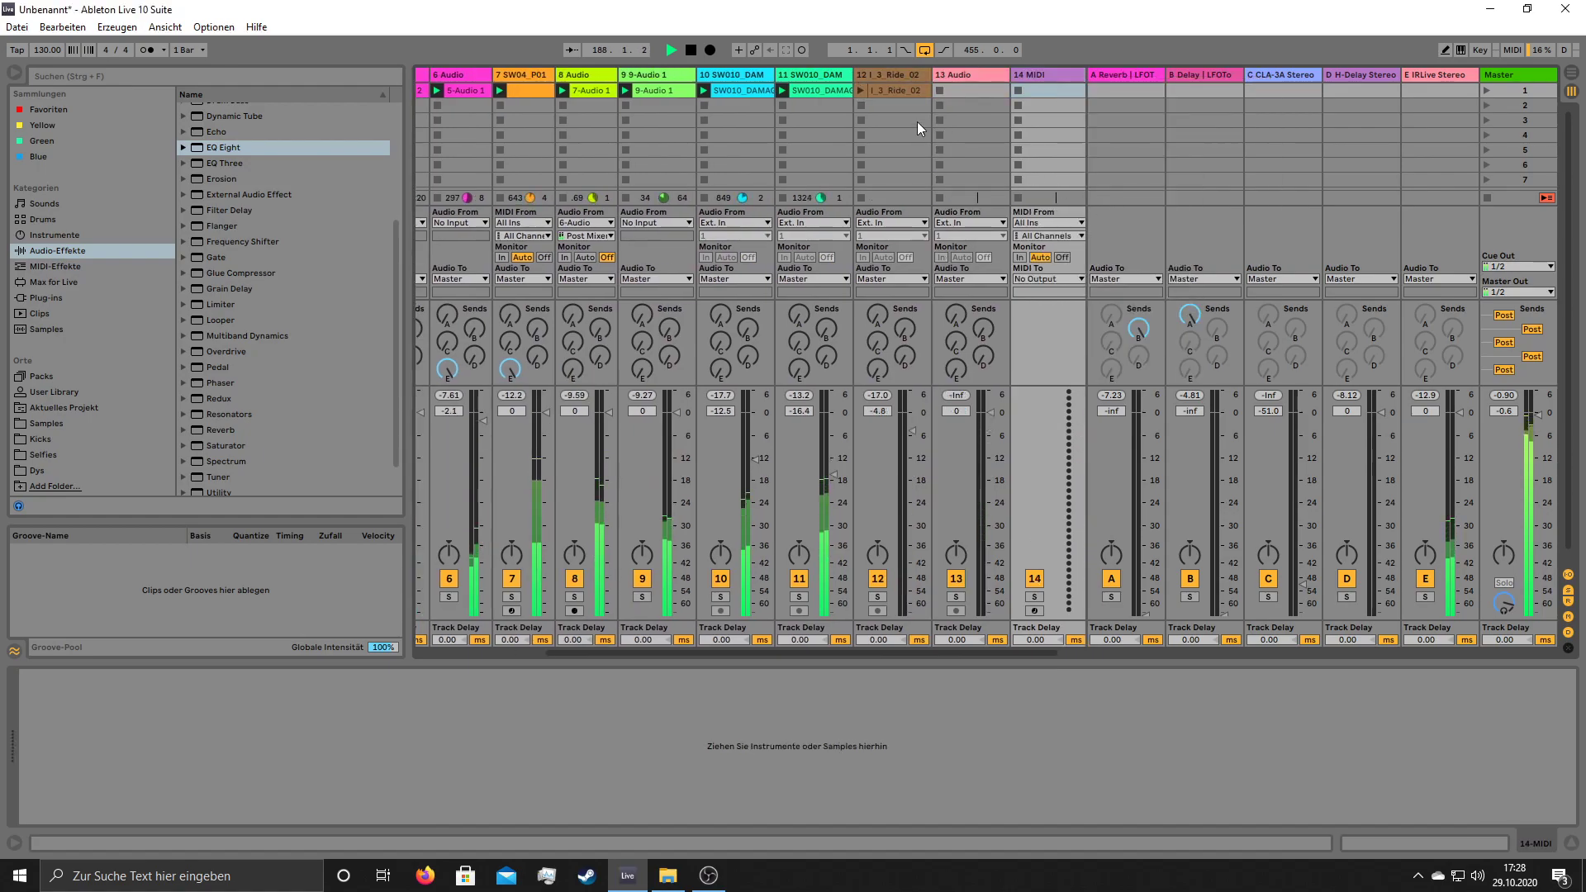
- Load Operator onto MIDI track 14 and audition notes from the computer keyboard
left_click(54, 238)
left_click_drag(237, 217, 1047, 76)
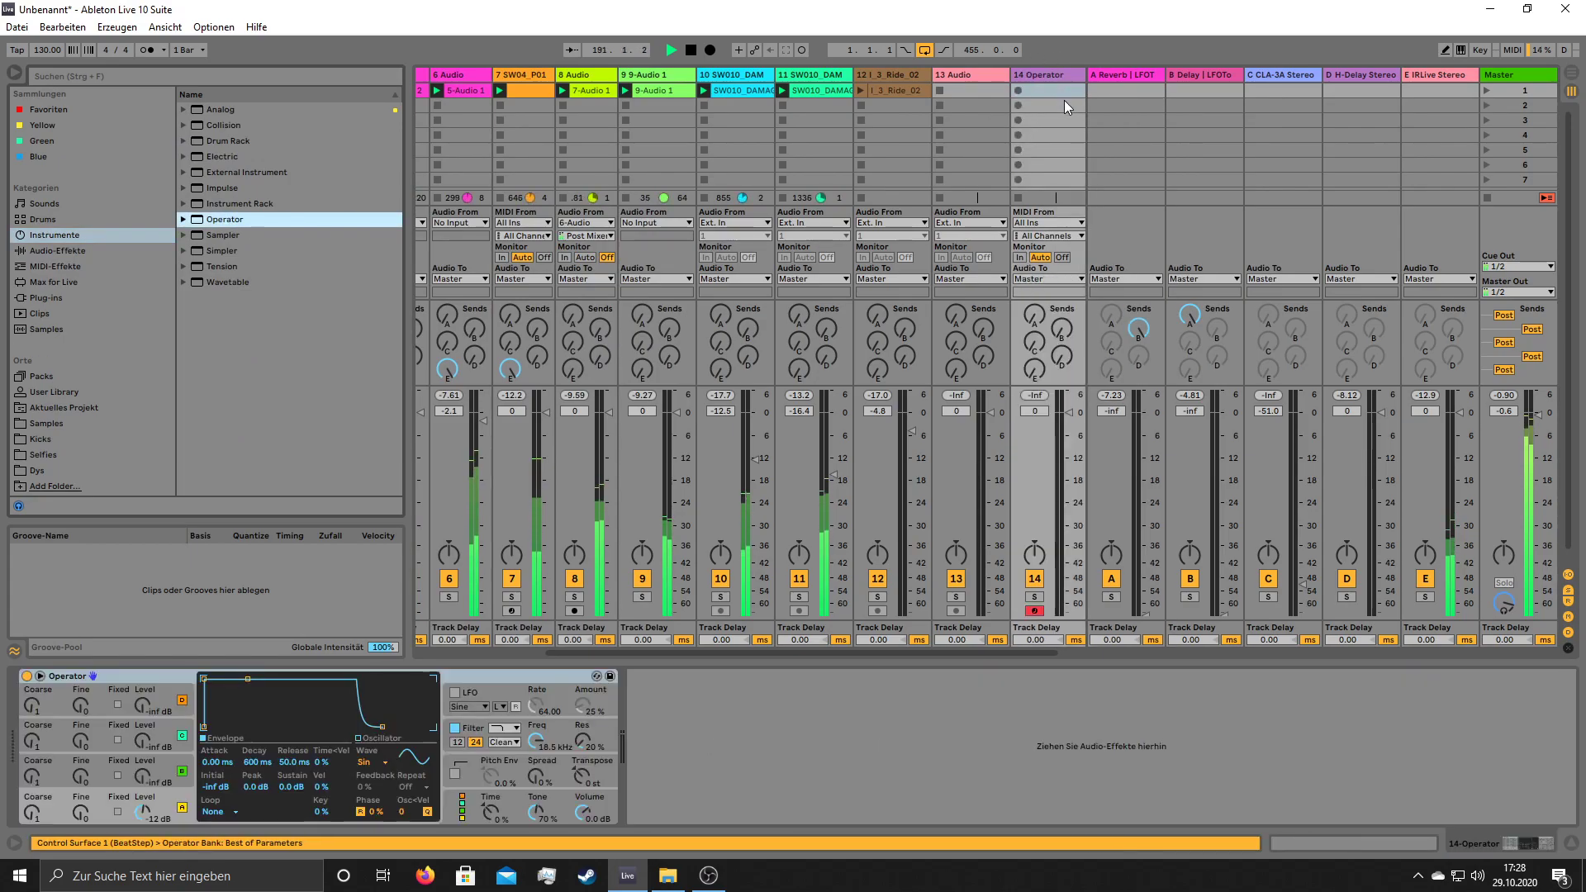
key("a")
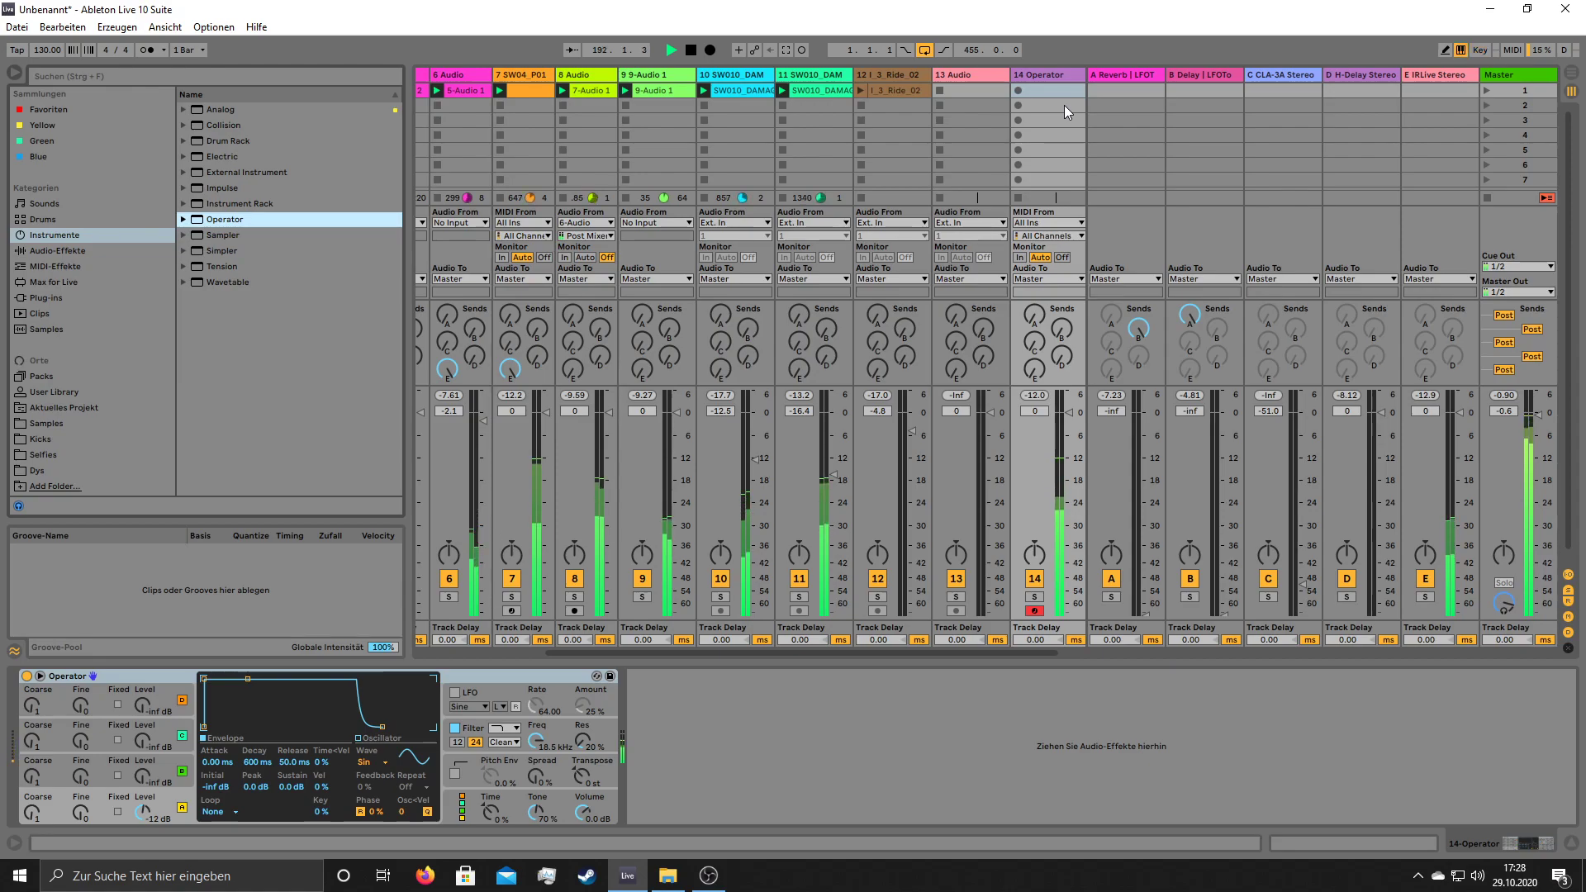
key("x")
key("a")
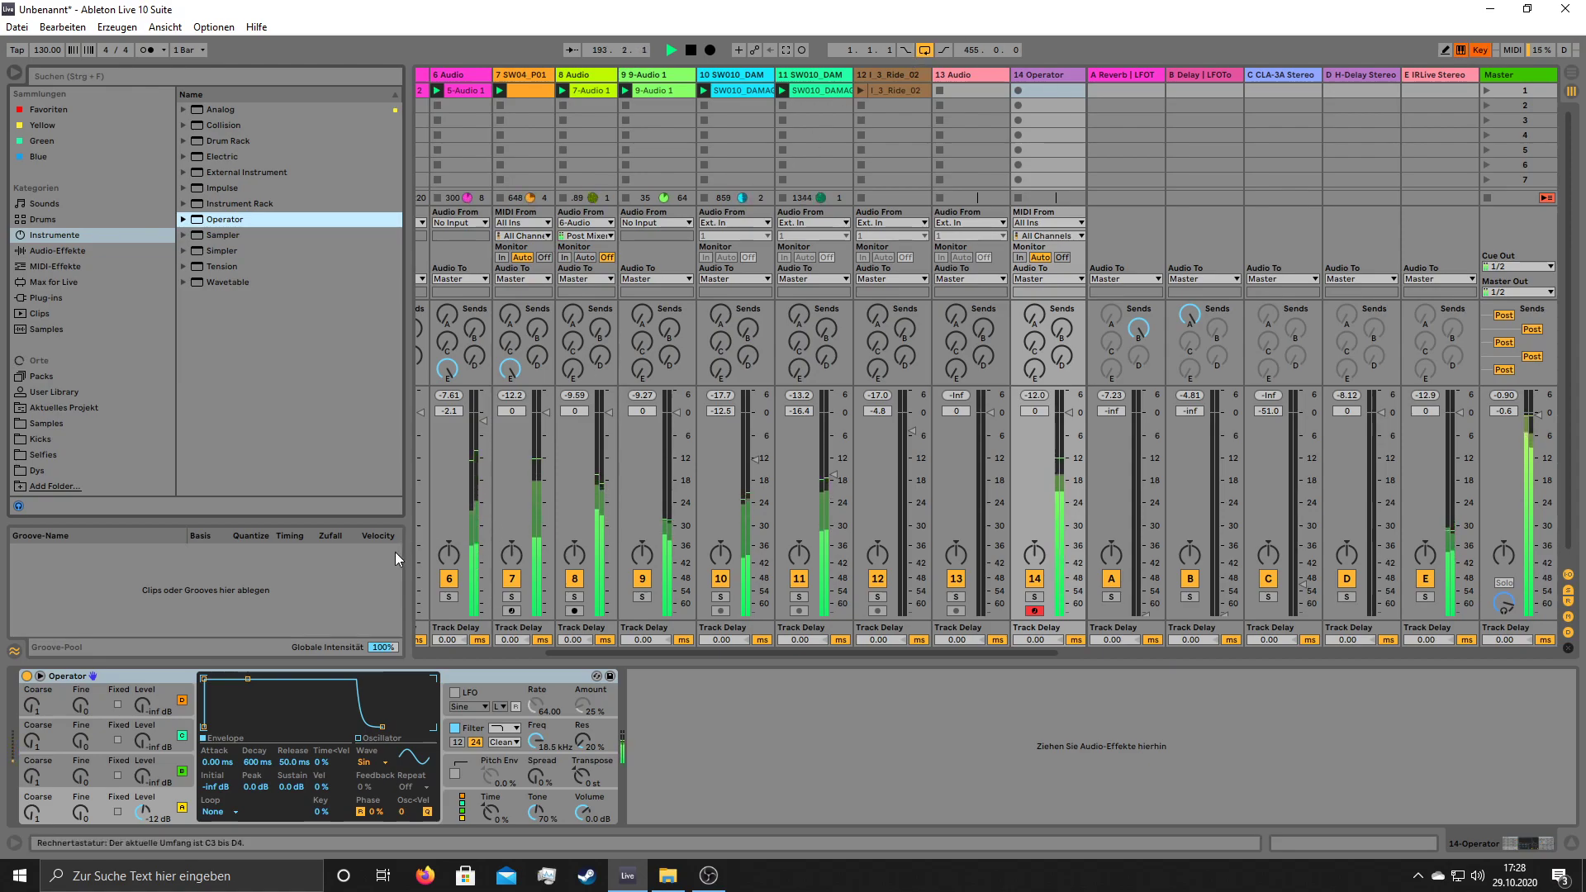
- Set Operator's oscillator wave to SwD, the filter frequency to 283 Hz, the filter envelope amount to 54% and its attack to 34.3 ms
left_click(364, 761)
left_click(400, 601)
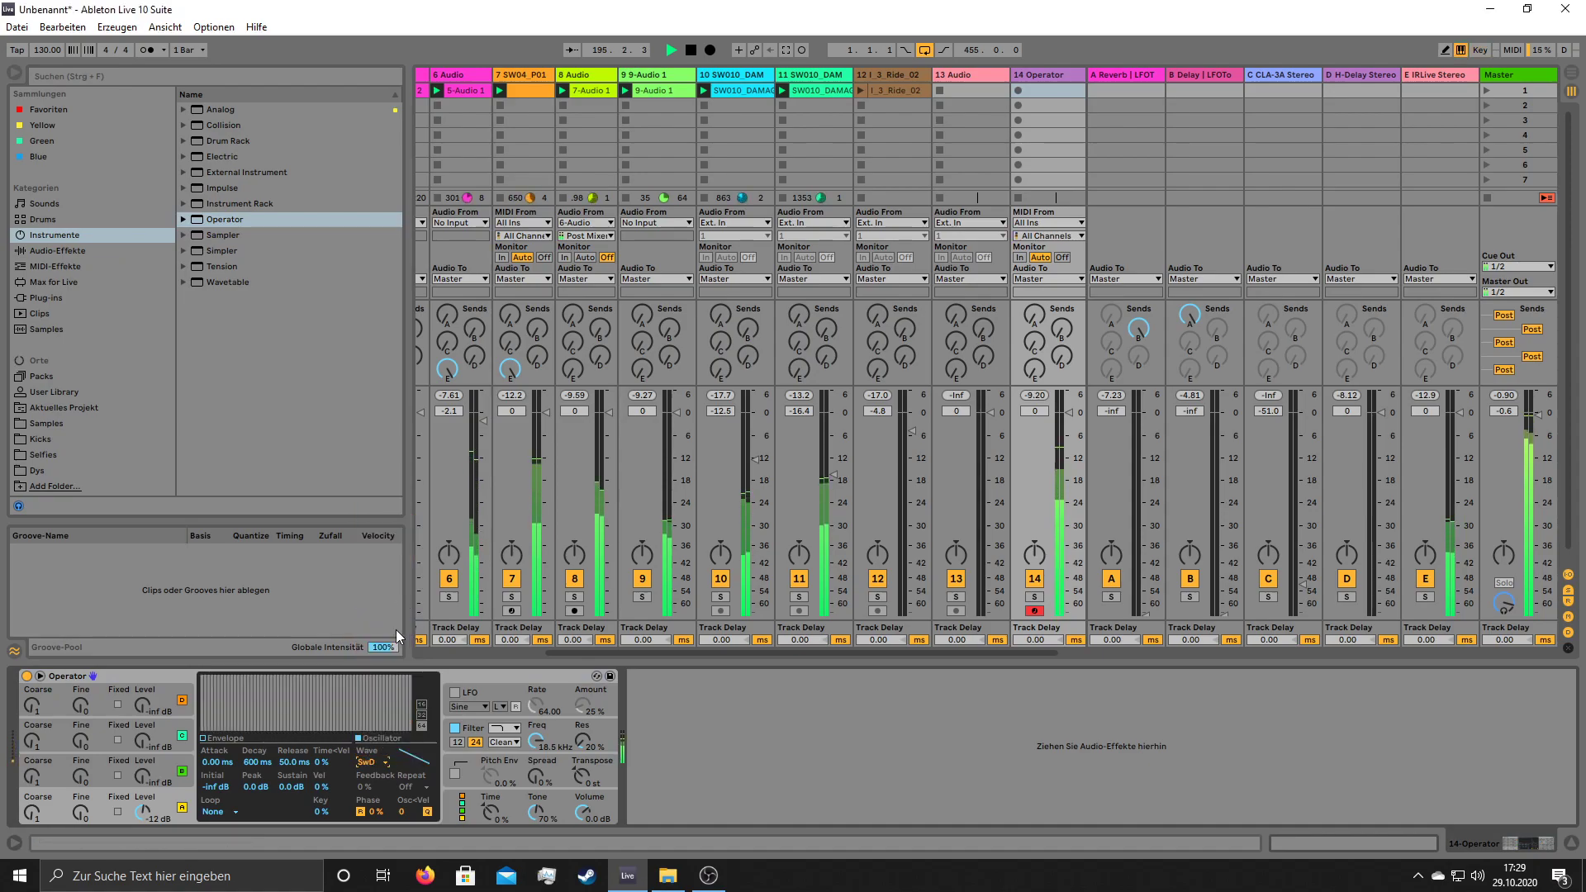
left_click_drag(538, 741, 537, 818)
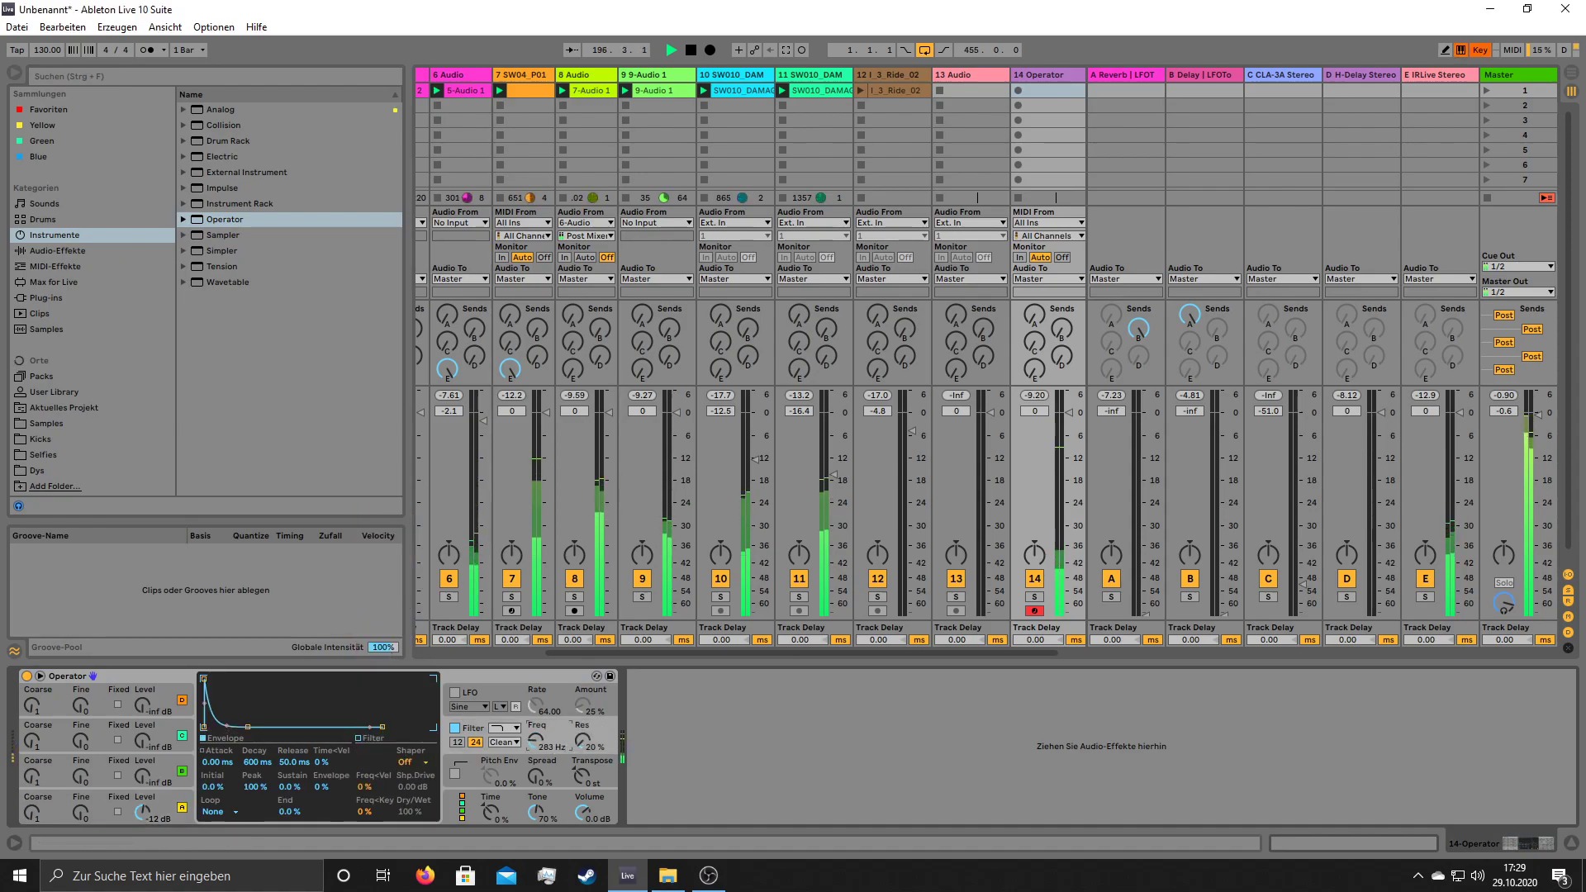
left_click_drag(321, 787, 321, 765)
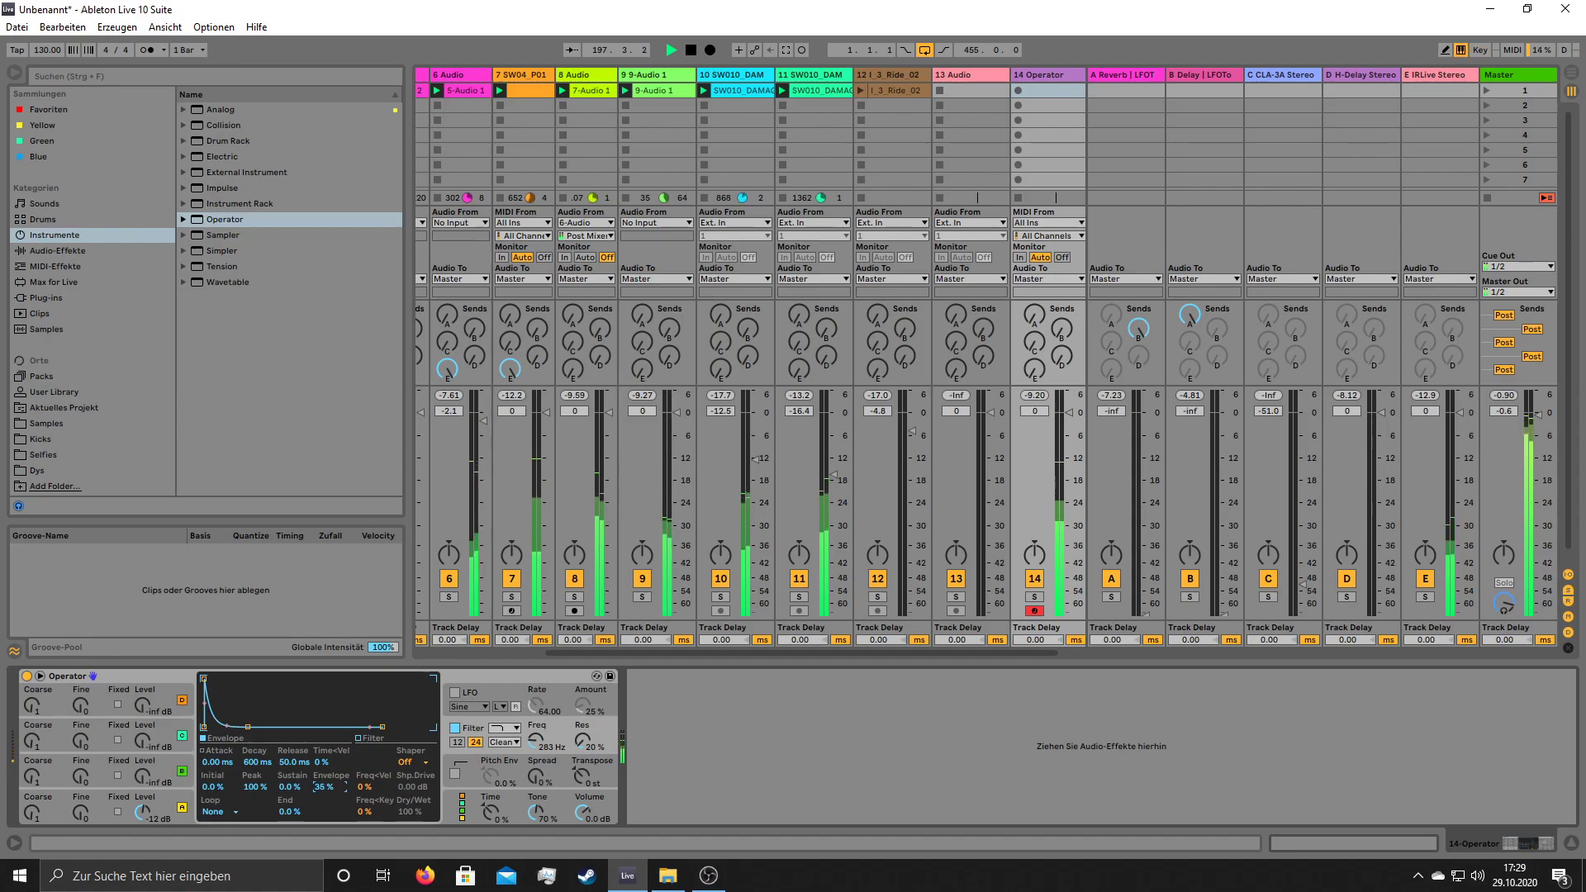
left_click_drag(204, 679, 240, 679)
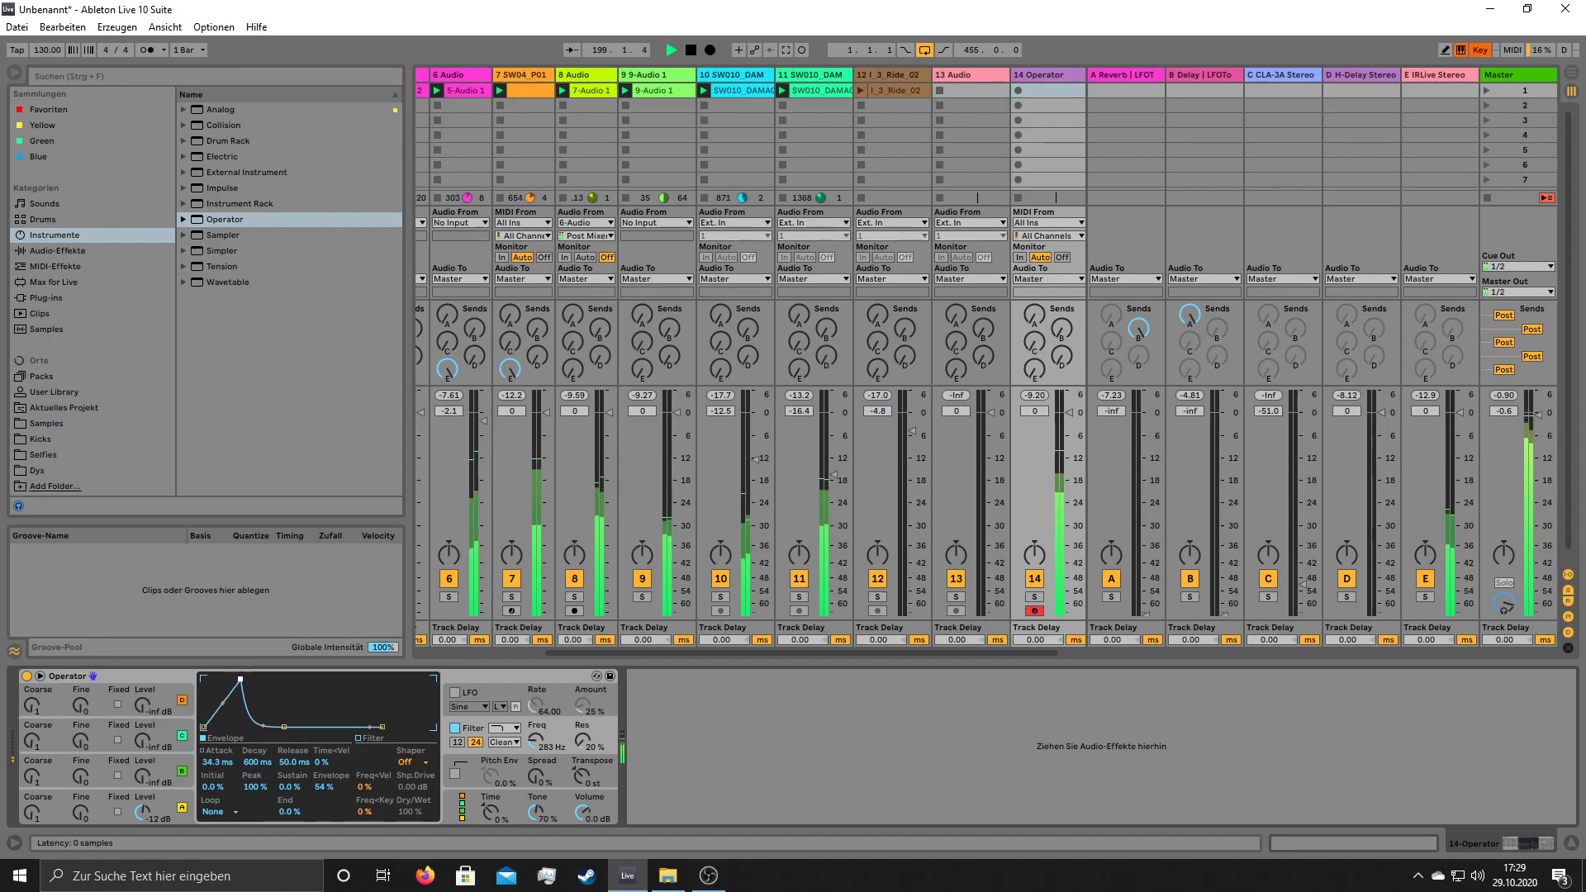
- Add Reverb after Operator with a Decay Time of 14.1 s and Dry/Wet at 49%, followed by the Multiband Dynamics OTT preset
left_click(74, 251)
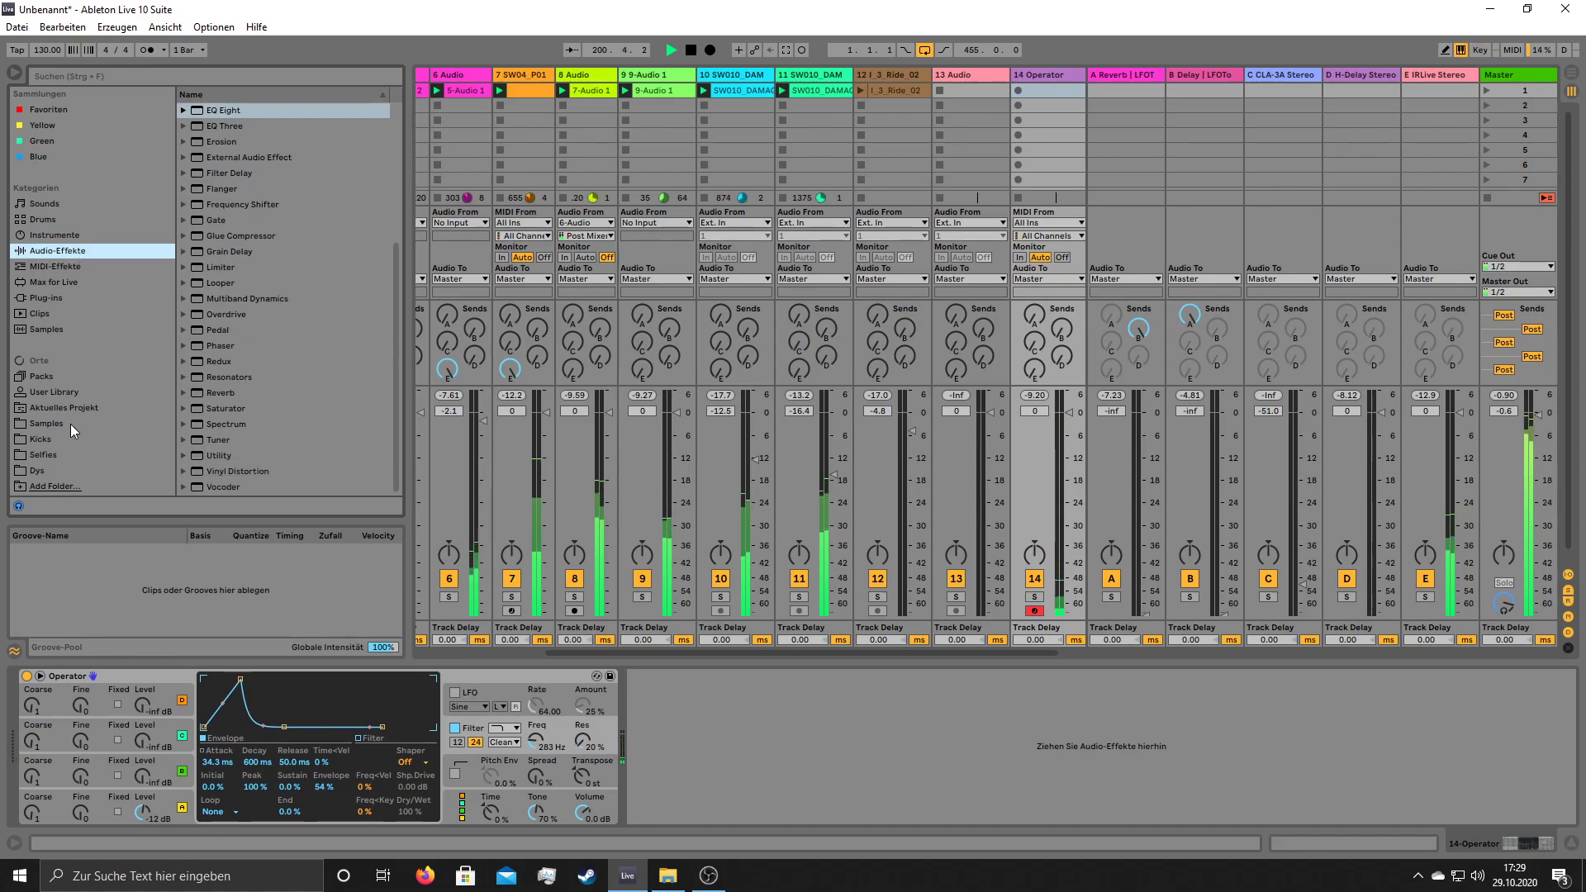
left_click_drag(220, 392, 622, 680)
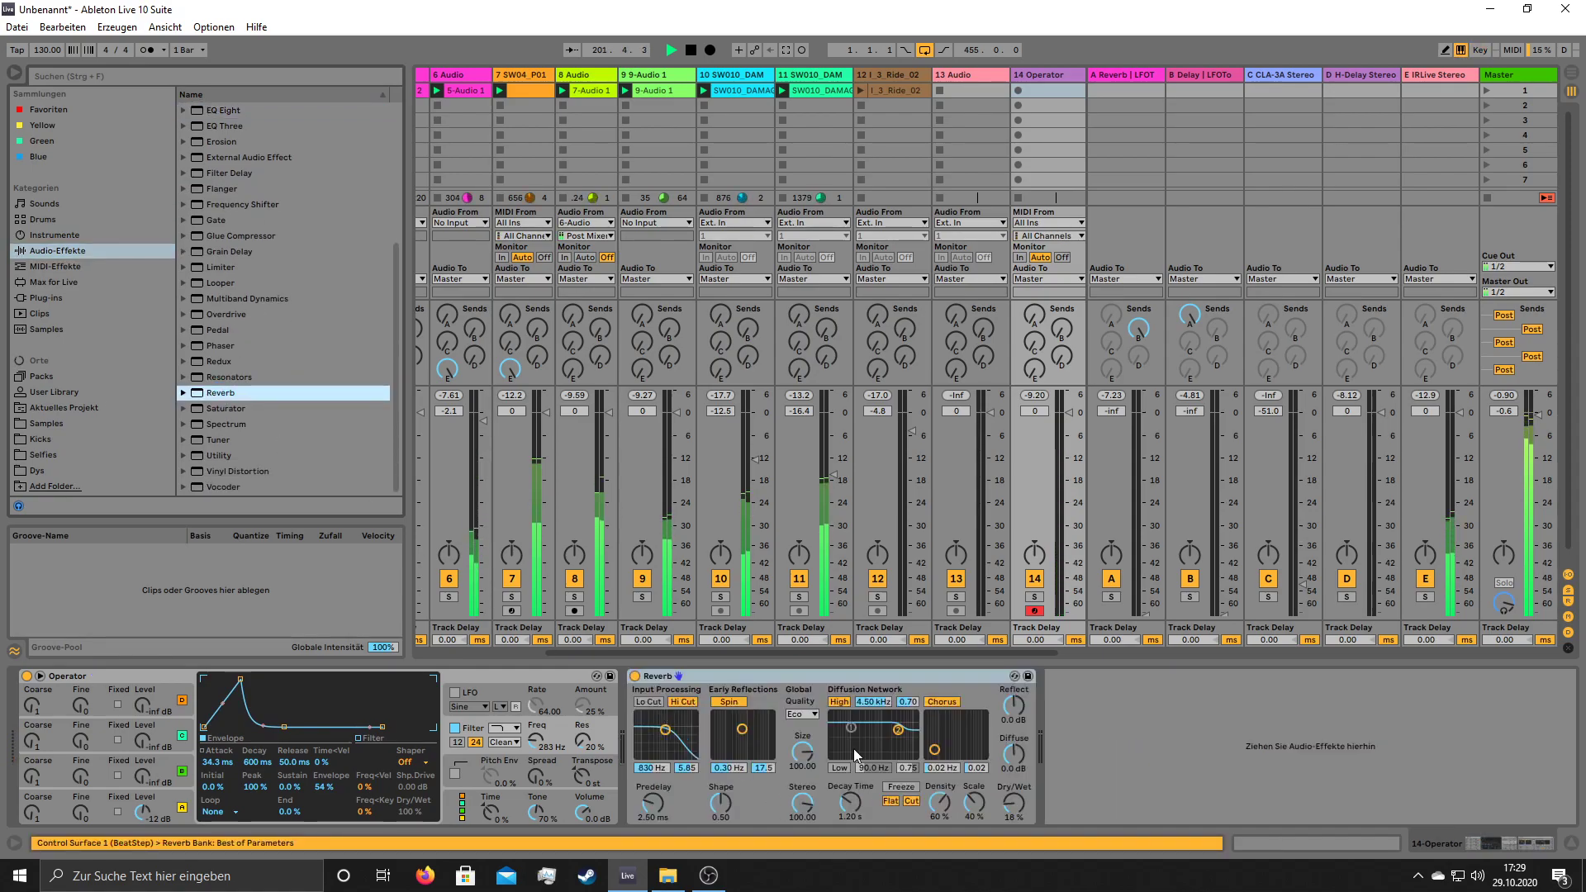
left_click_drag(851, 804, 851, 768)
left_click_drag(1006, 810, 1006, 780)
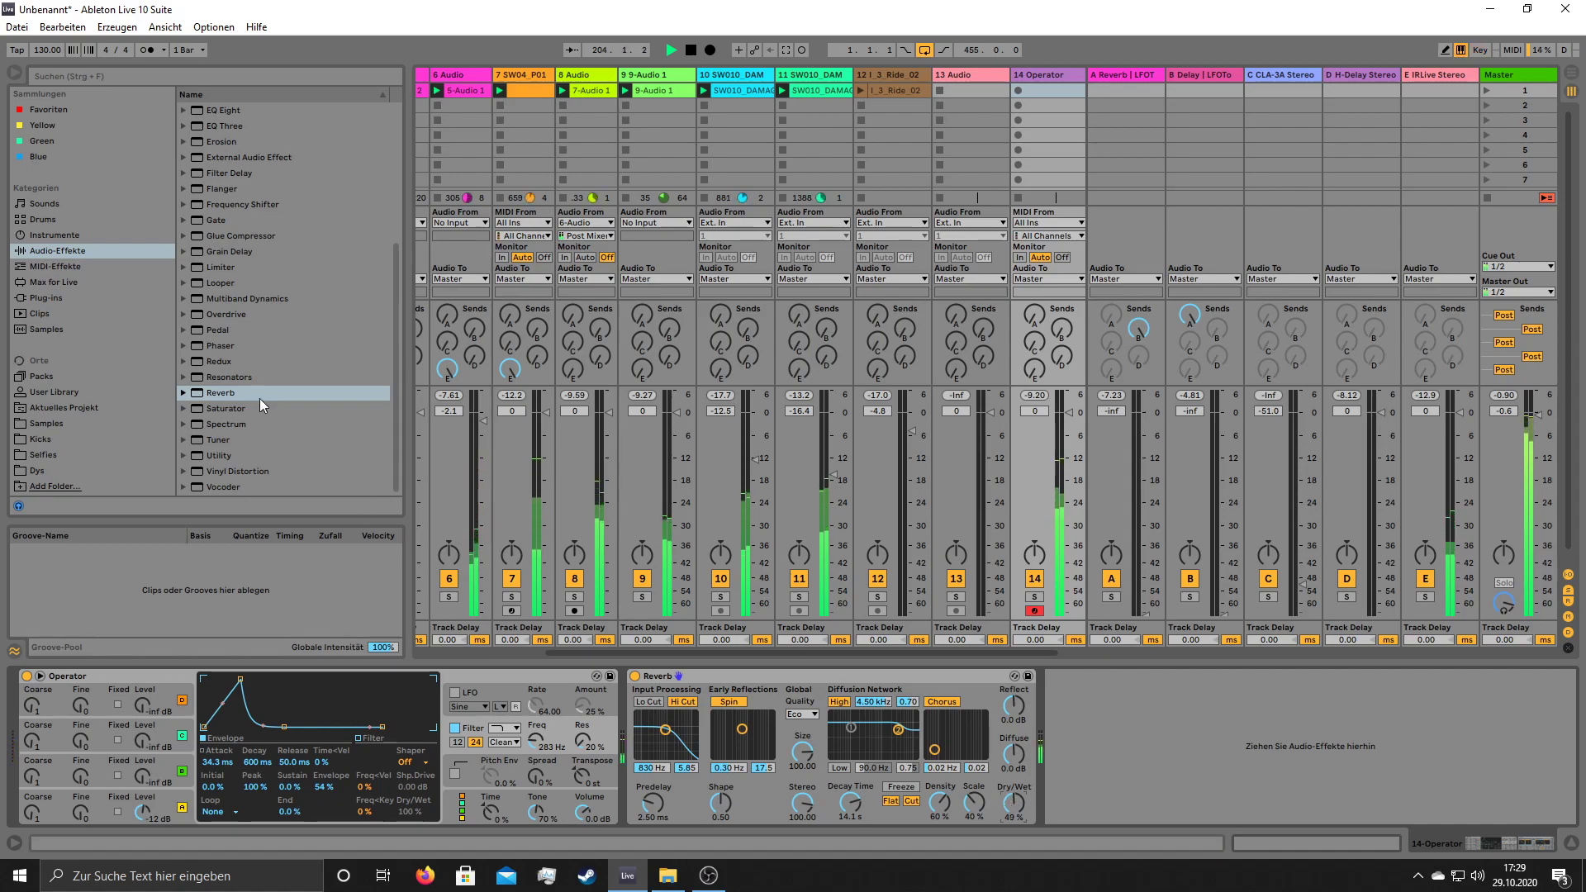
left_click(183, 299)
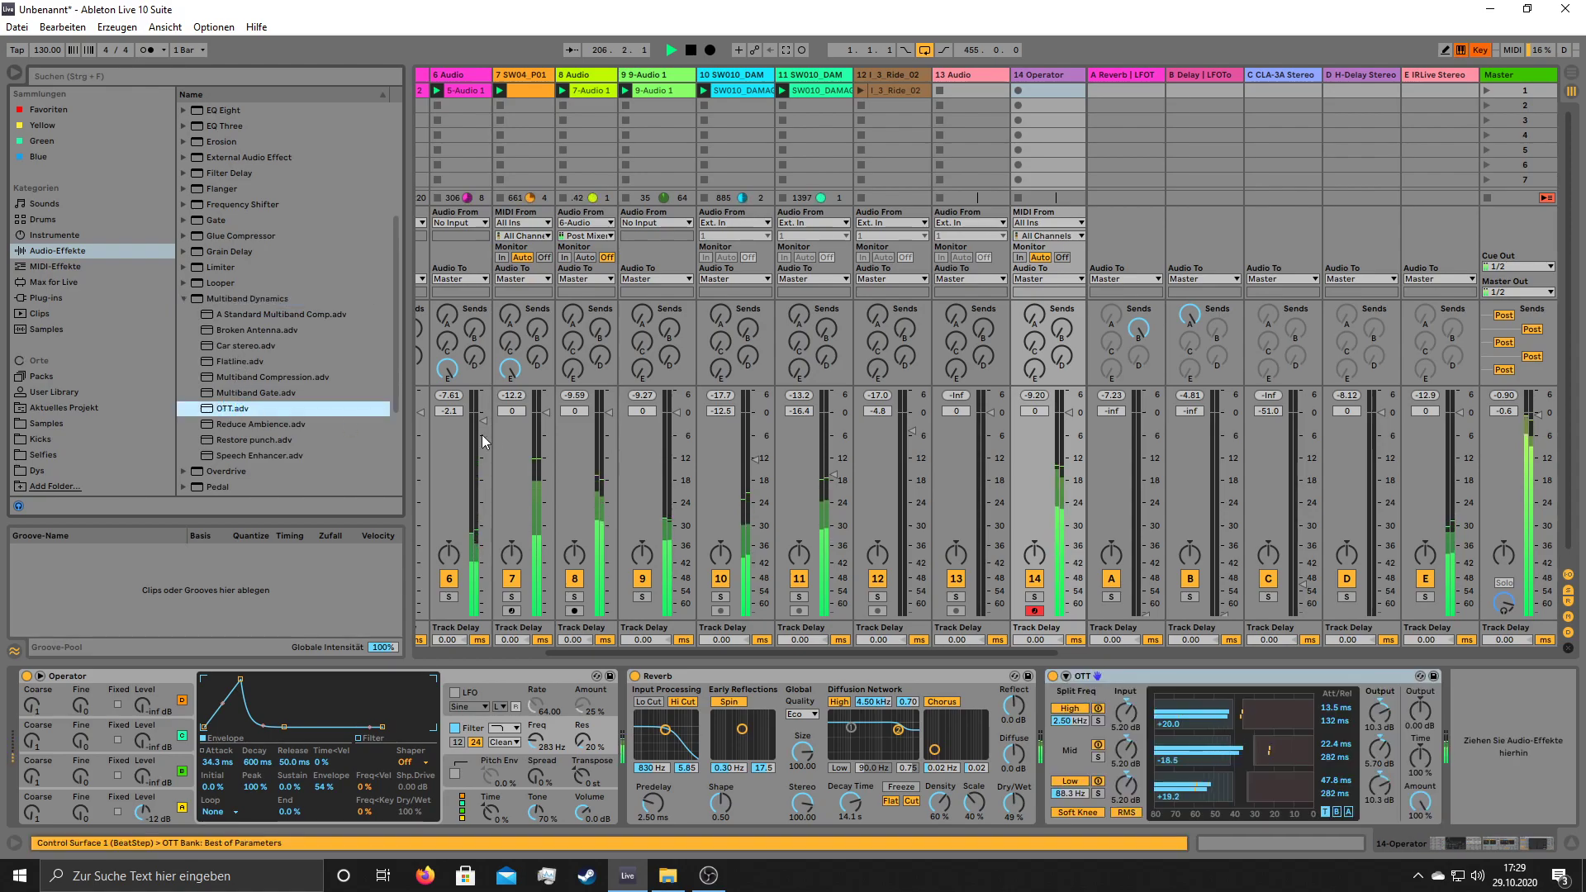
- Record 14-Operator's output into a clip on audio track 13 with both tracks armed, and delete the Operator track
left_click(964, 609)
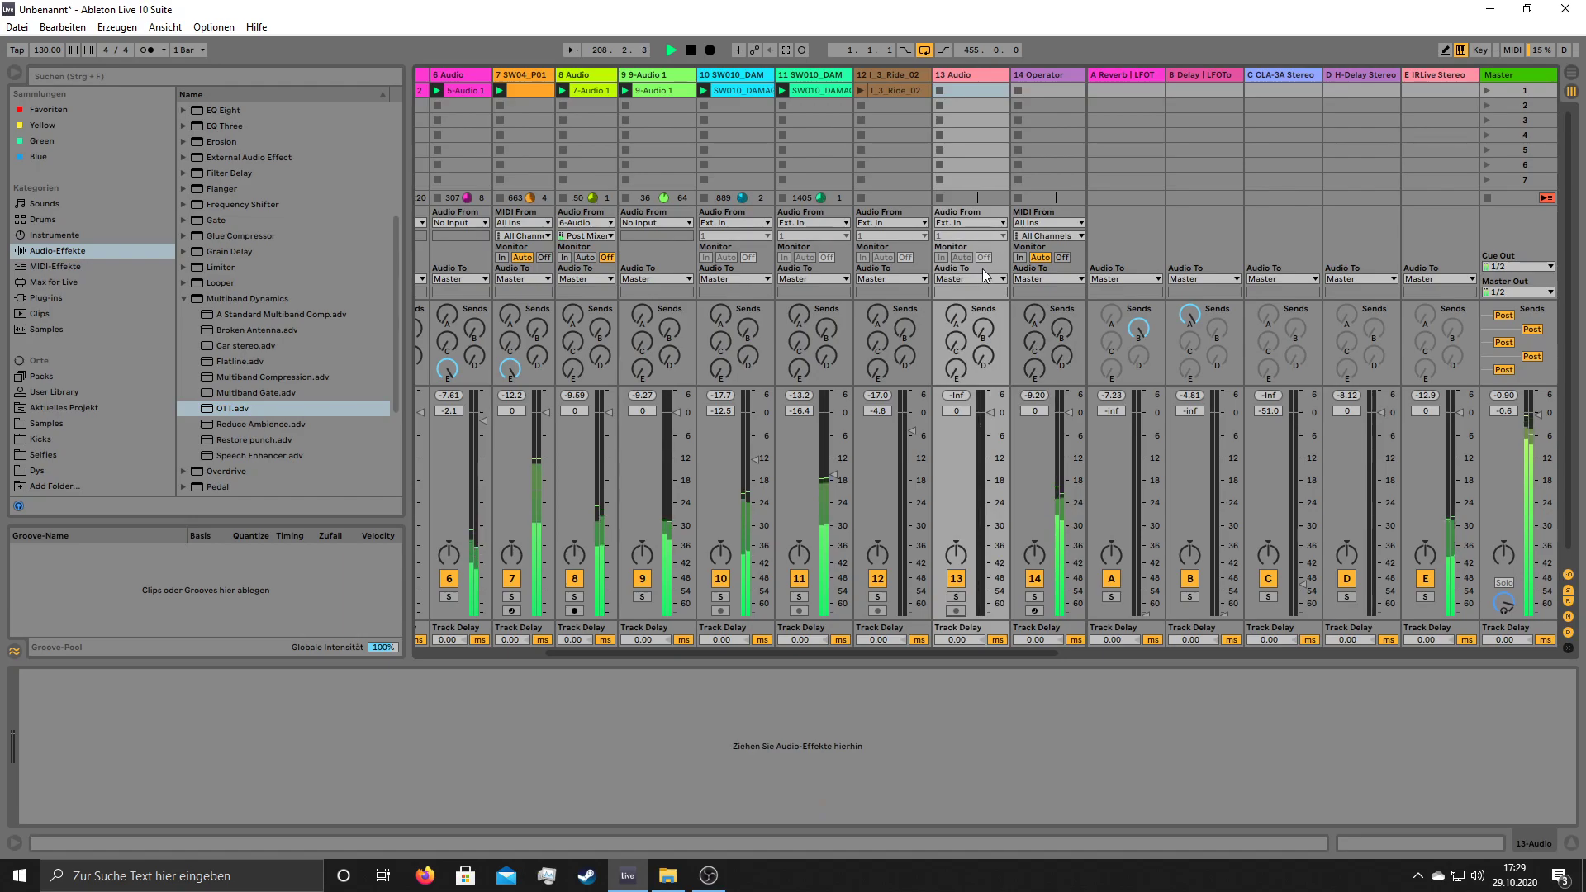
left_click(989, 223)
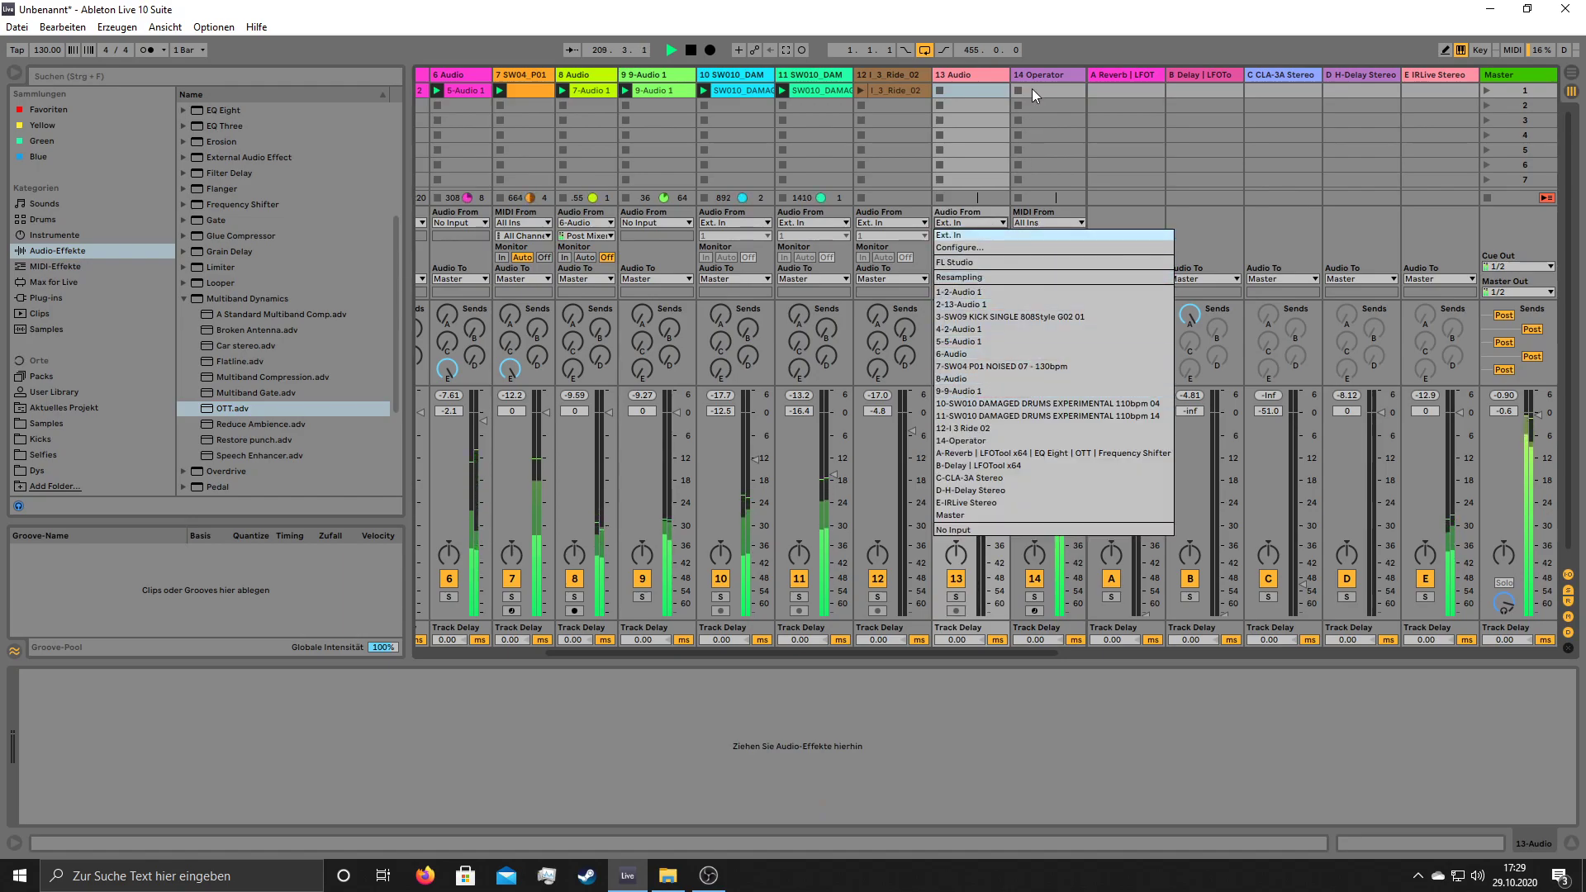
left_click(985, 438)
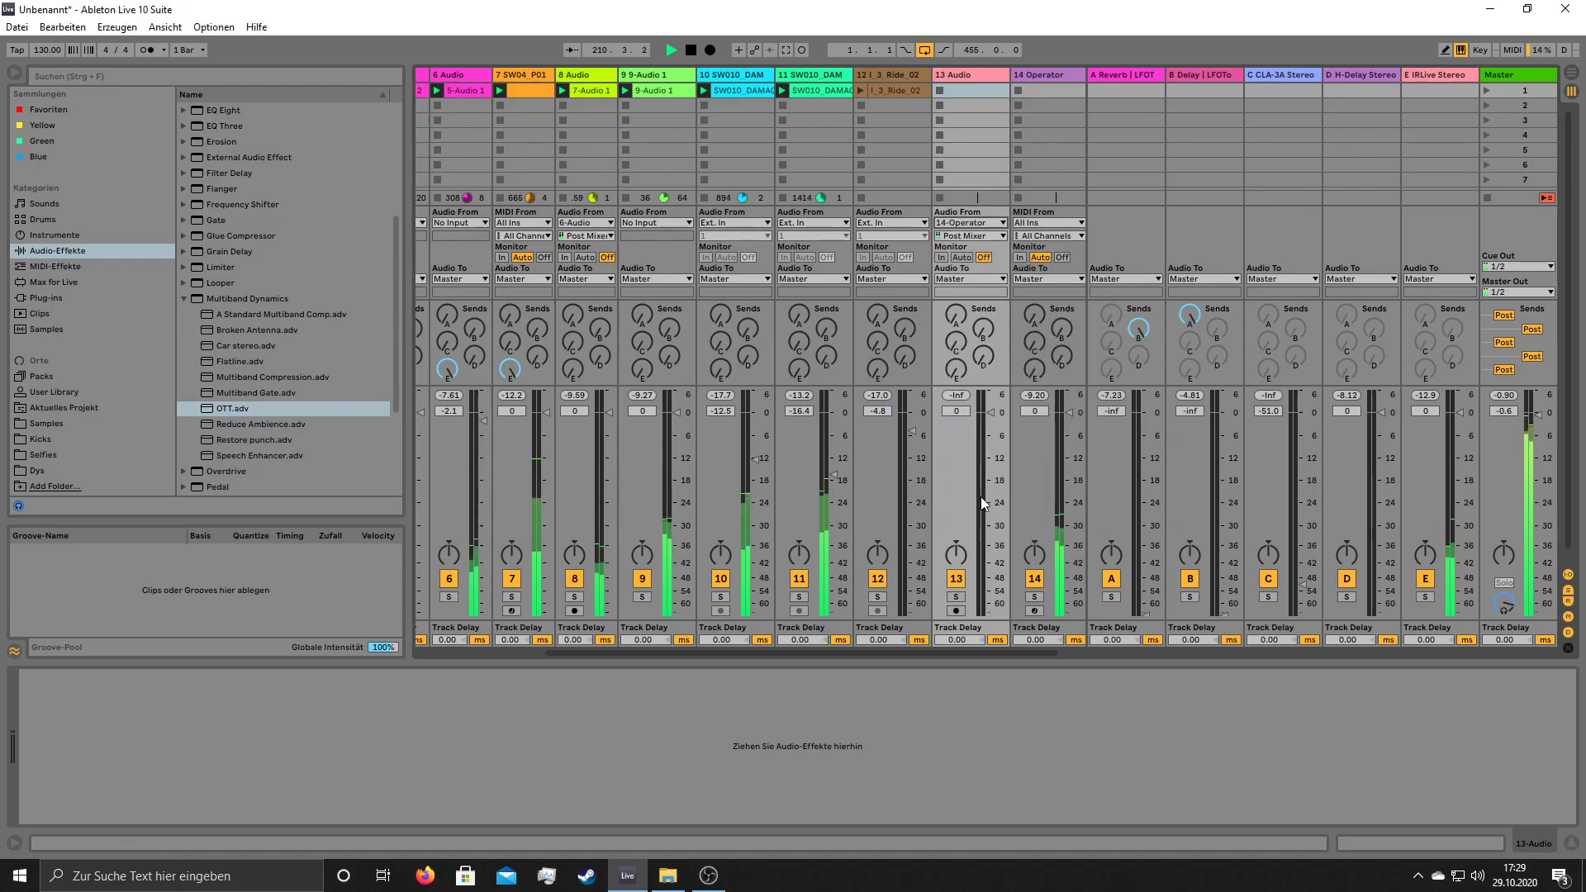
left_click(956, 609)
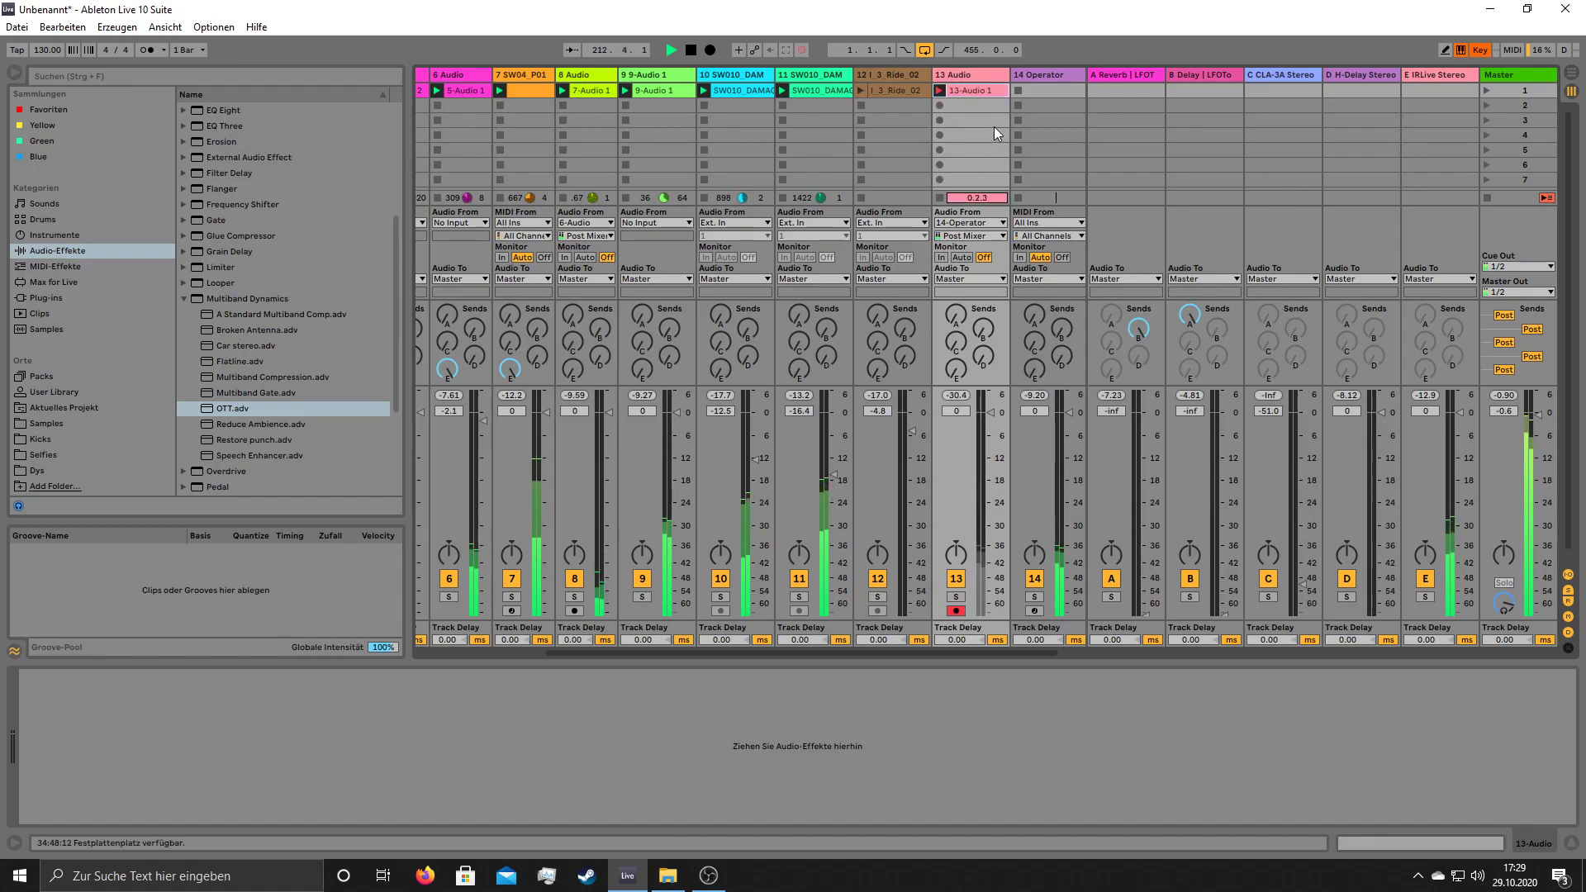
left_click(1034, 611)
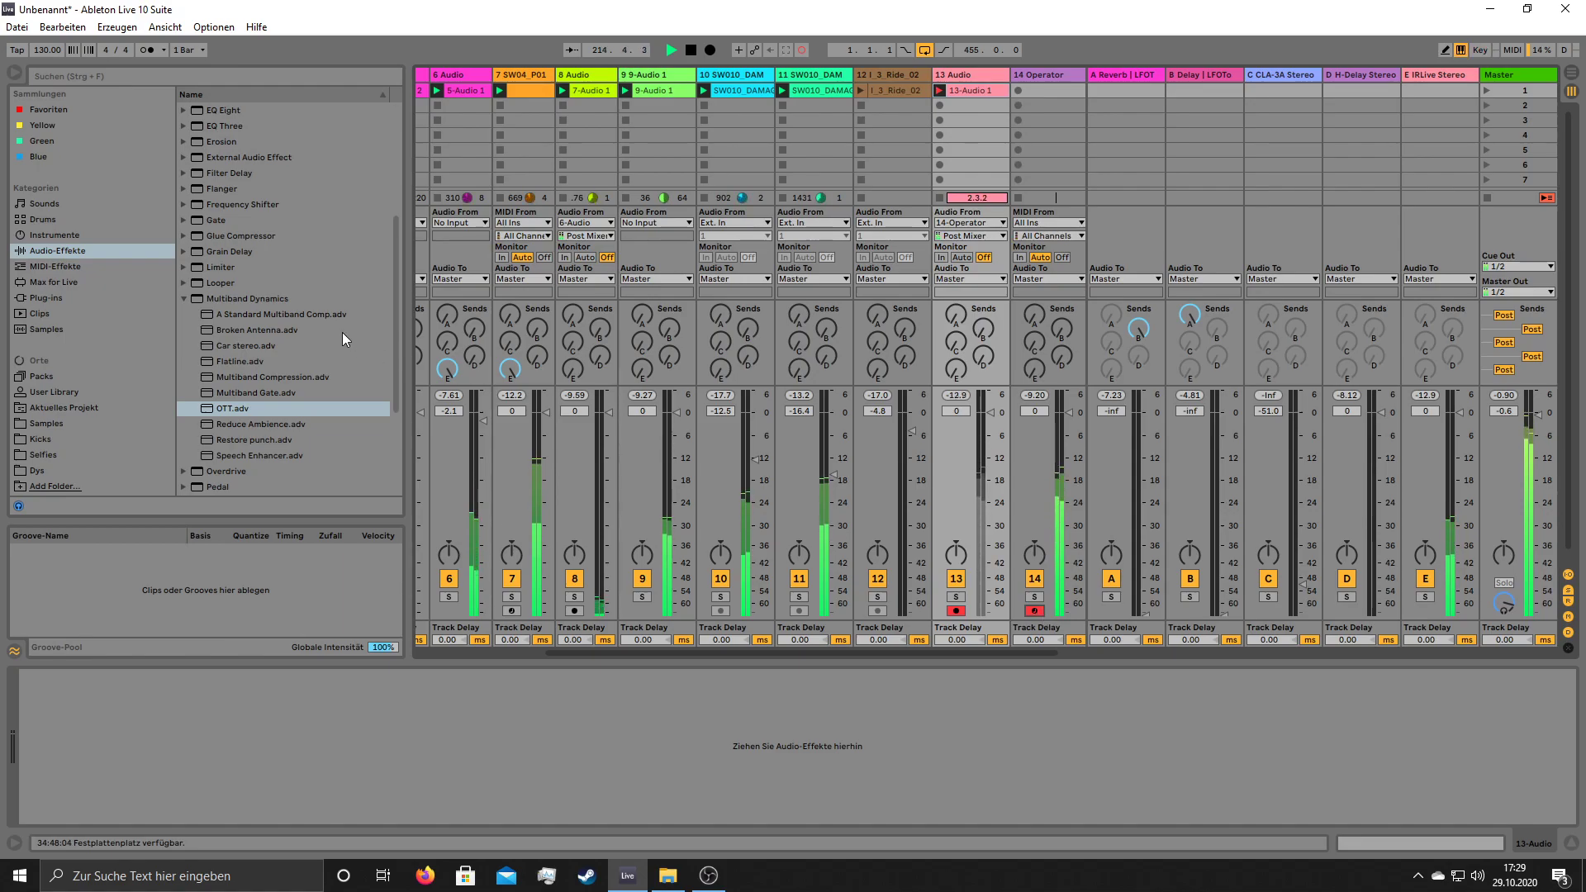
right_click(1043, 71)
left_click(1077, 116)
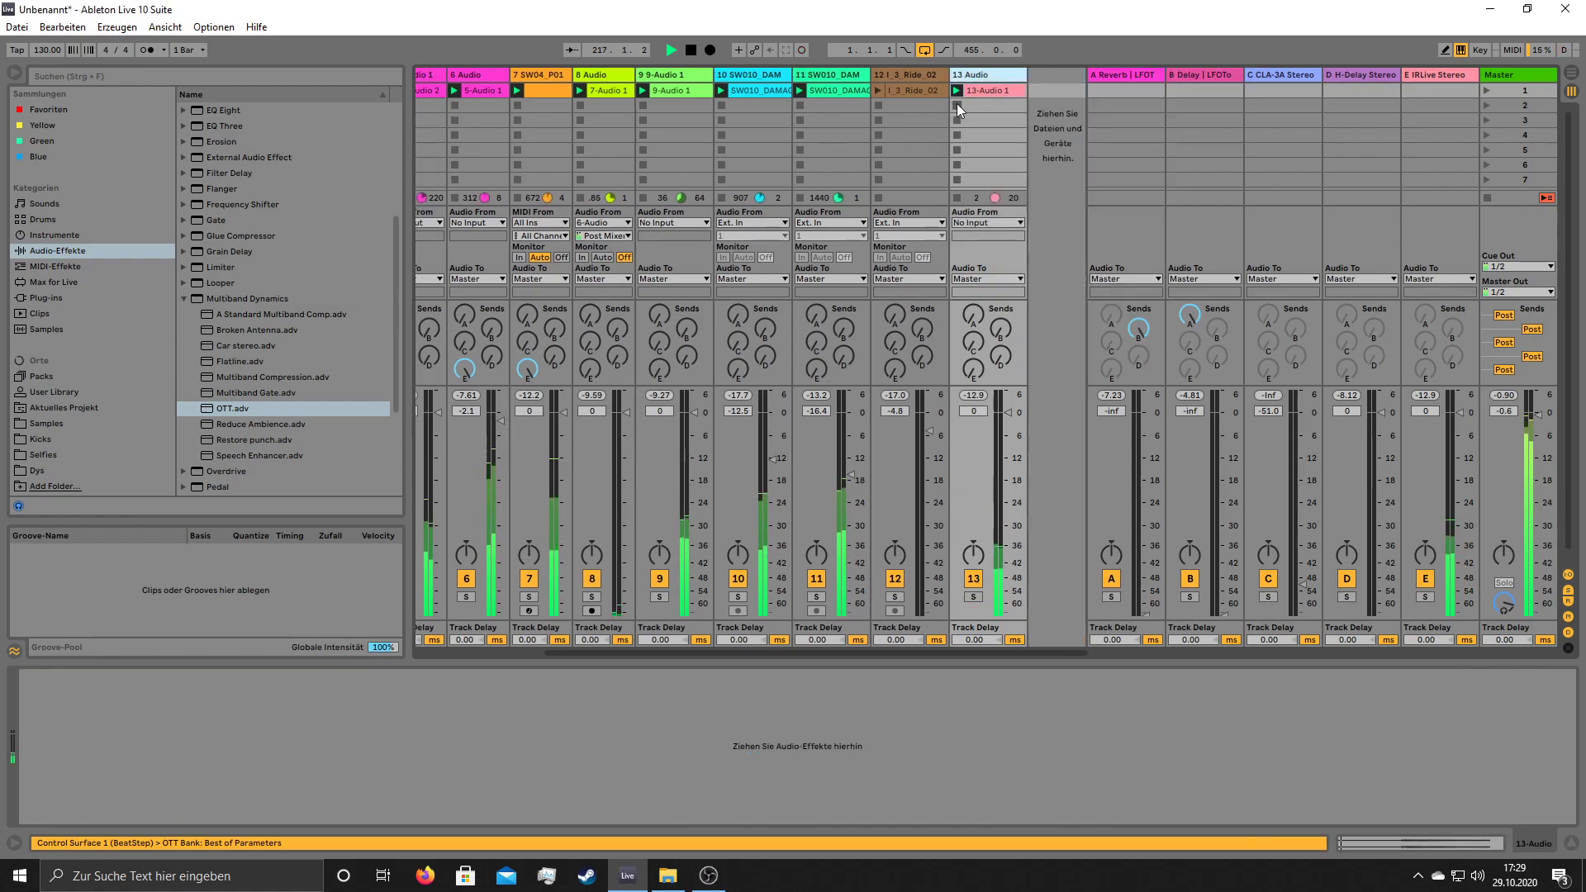
- Load the recorded 13-Audio 1 clip as an instrument sample on a new MIDI track and delete the source audio track
right_click(1049, 86)
left_click(1068, 103)
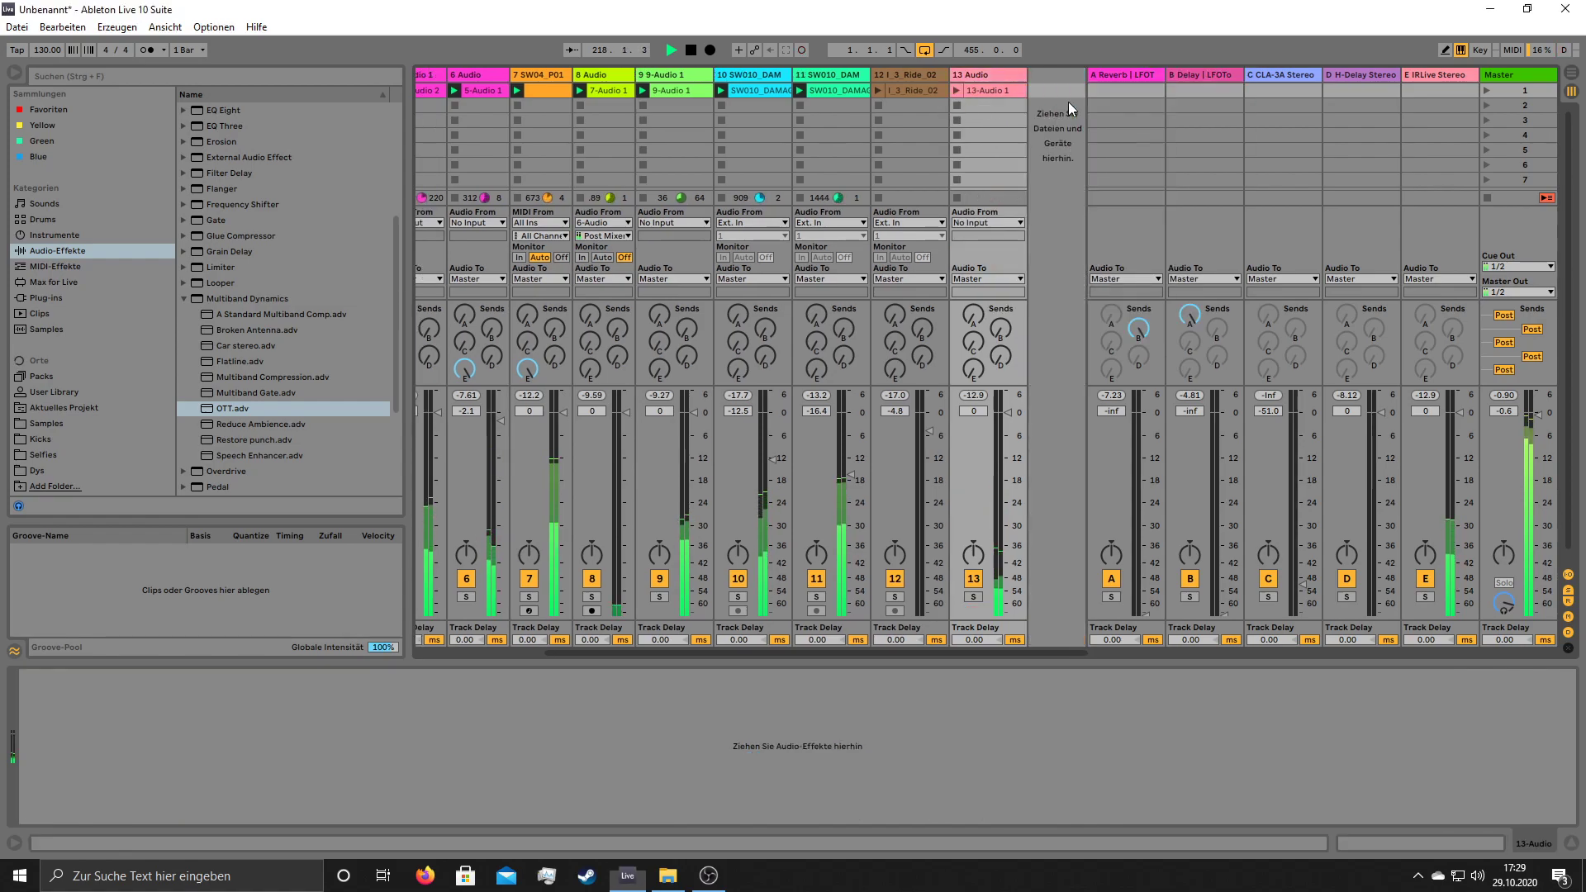
left_click_drag(975, 90, 439, 799)
right_click(973, 81)
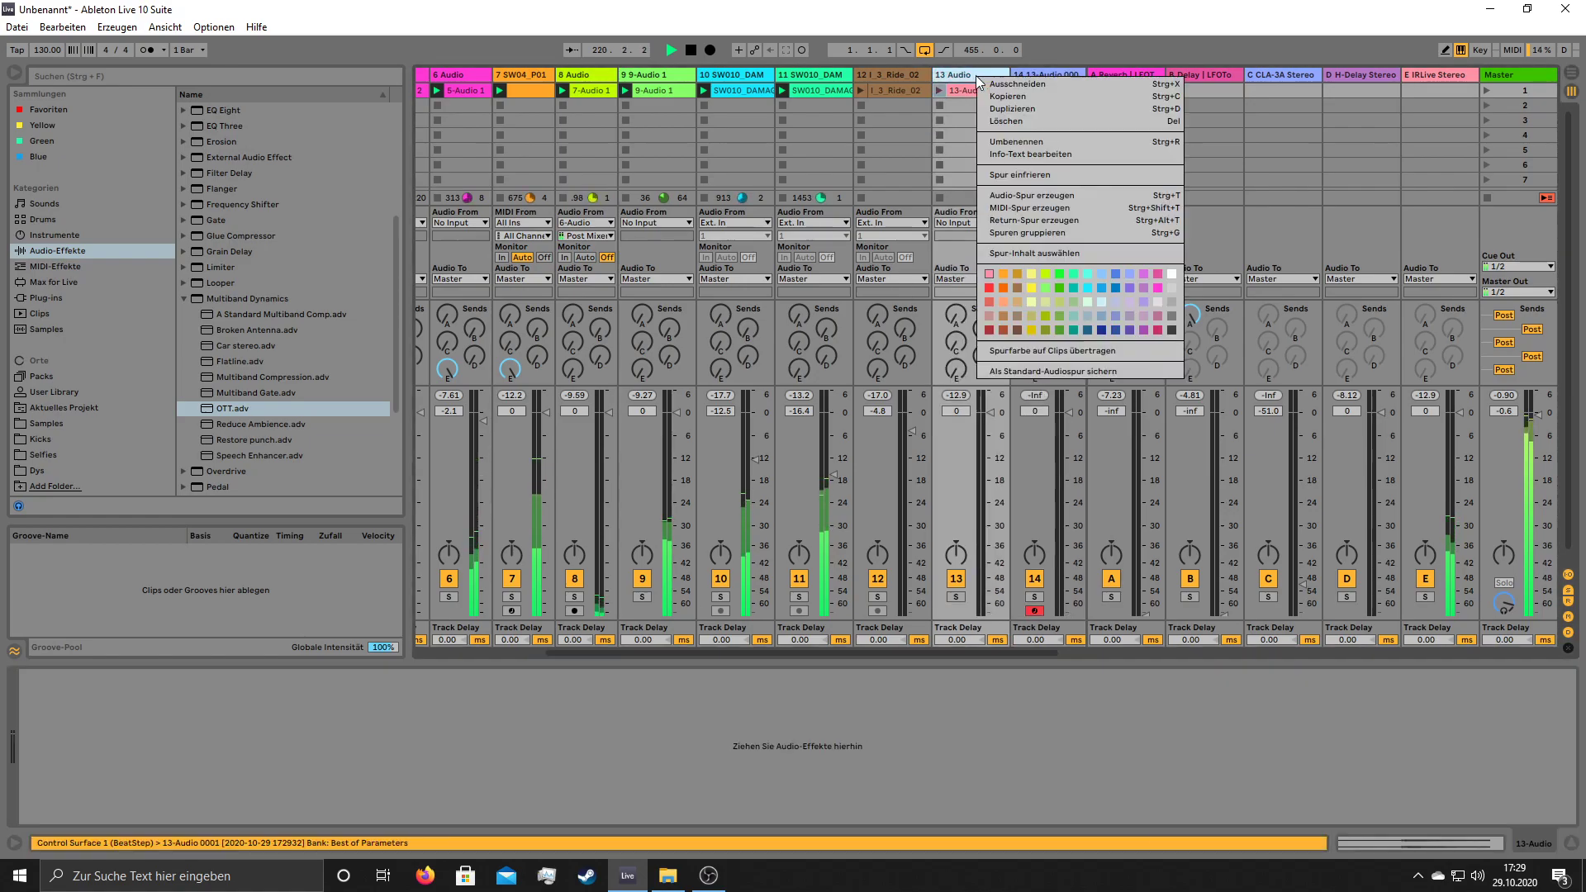
left_click(1003, 124)
- Convert the sample instrument to Sampler and set its Sample Start to 176317 at the sound's onset, auditioning notes
right_click(252, 682)
left_click(289, 678)
left_click_drag(30, 708, 271, 699)
key("x")
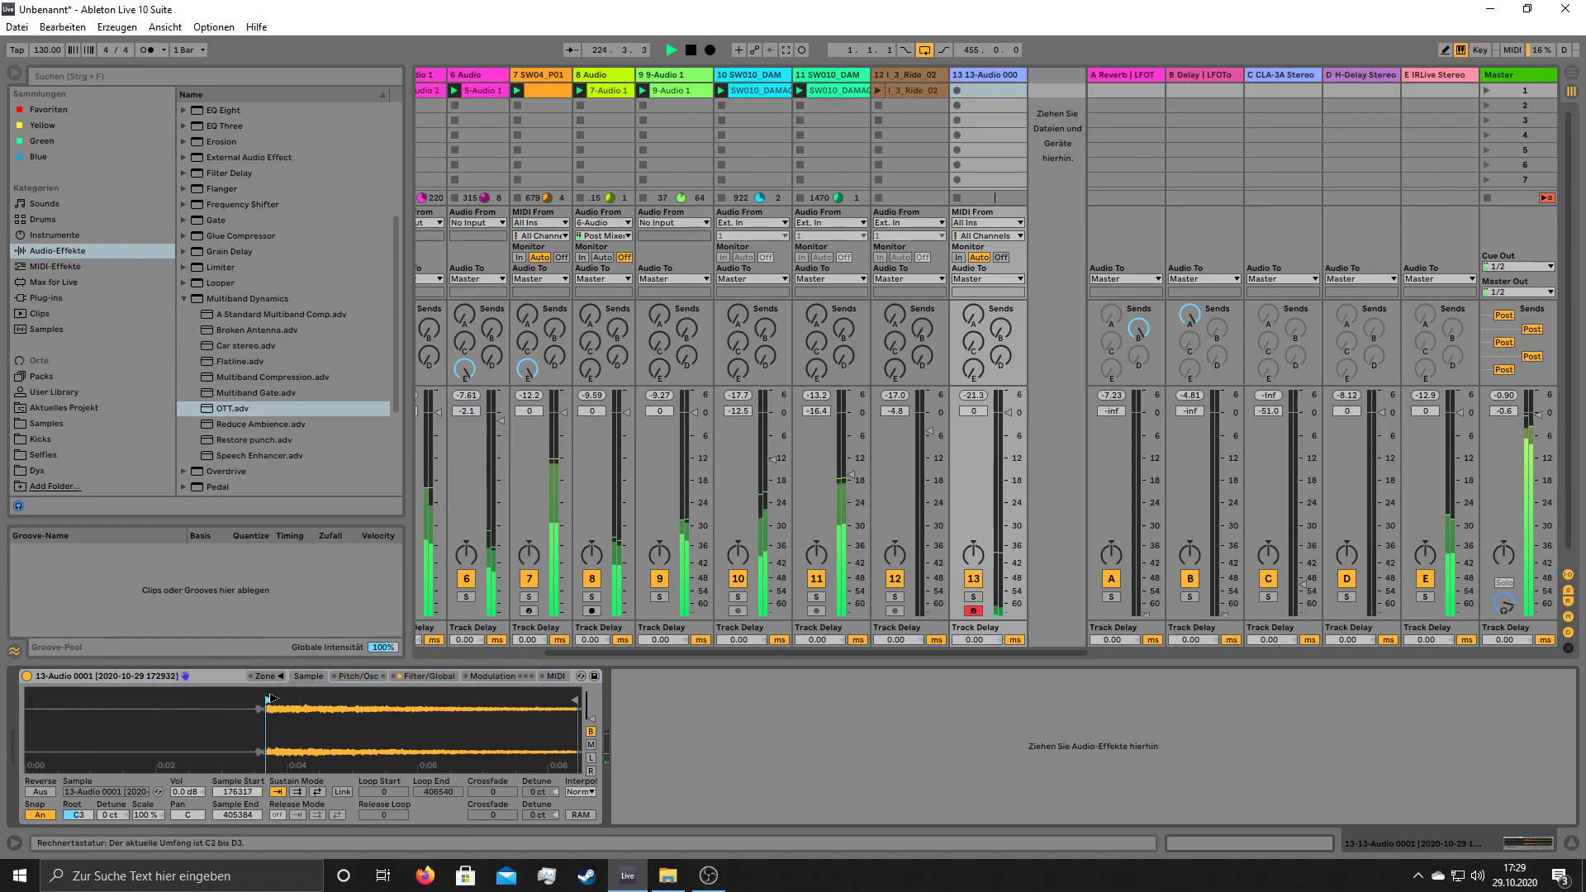
left_click_drag(274, 699, 272, 699)
key("x")
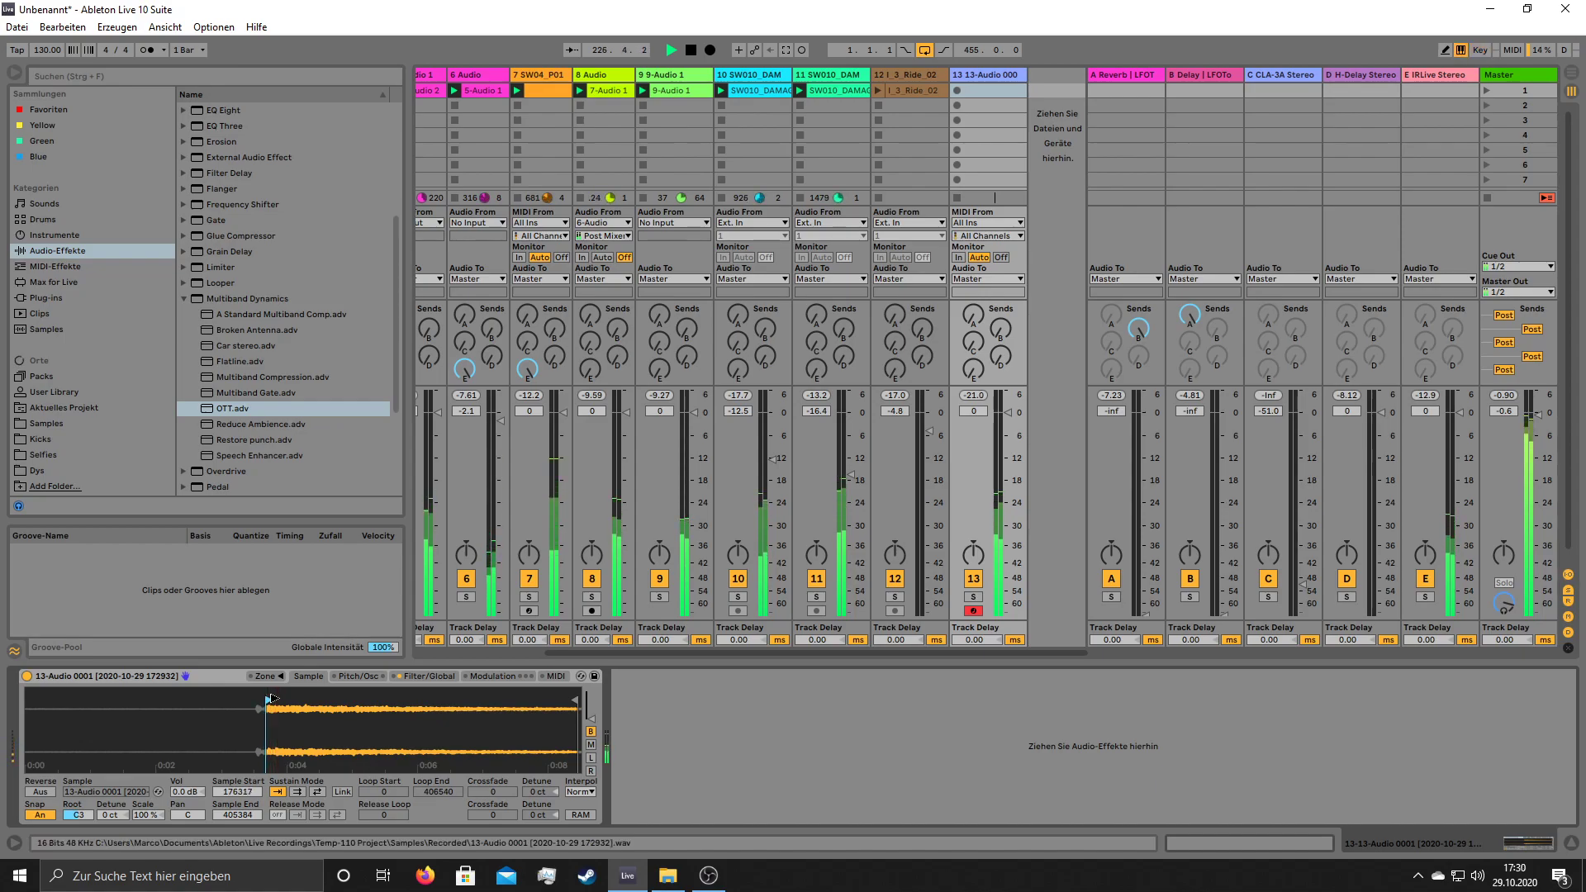
- Create a MIDI clip on track 13 with four C3 notes spaced three sixteenths apart, and shorten its loop to three beats
left_click(989, 93)
double_click(988, 91)
double_click(398, 720)
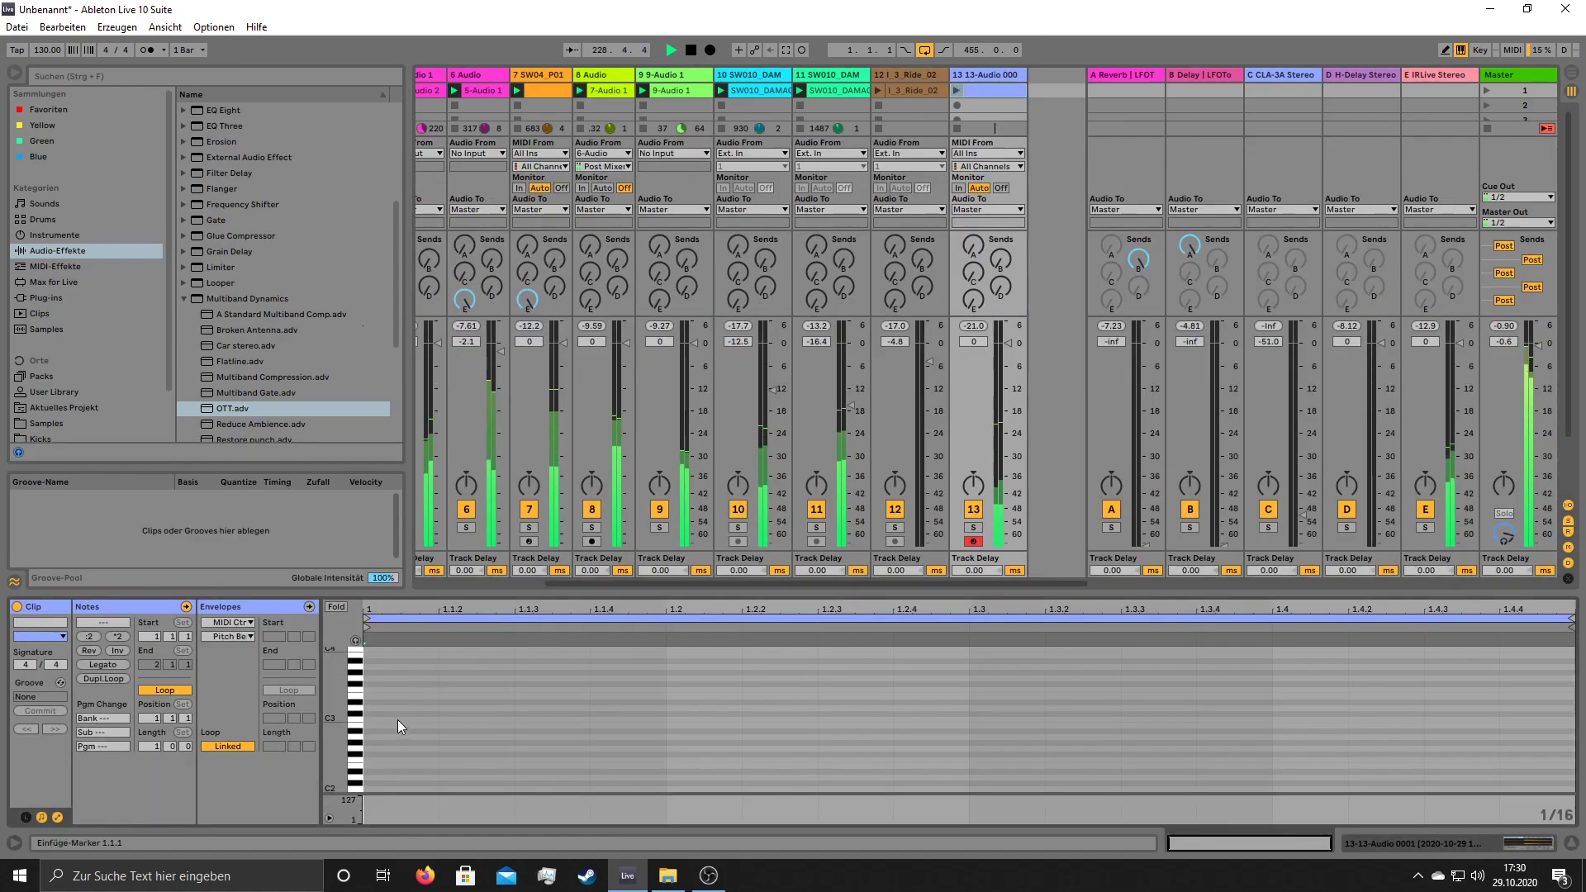
double_click(613, 721)
double_click(835, 720)
double_click(1087, 722)
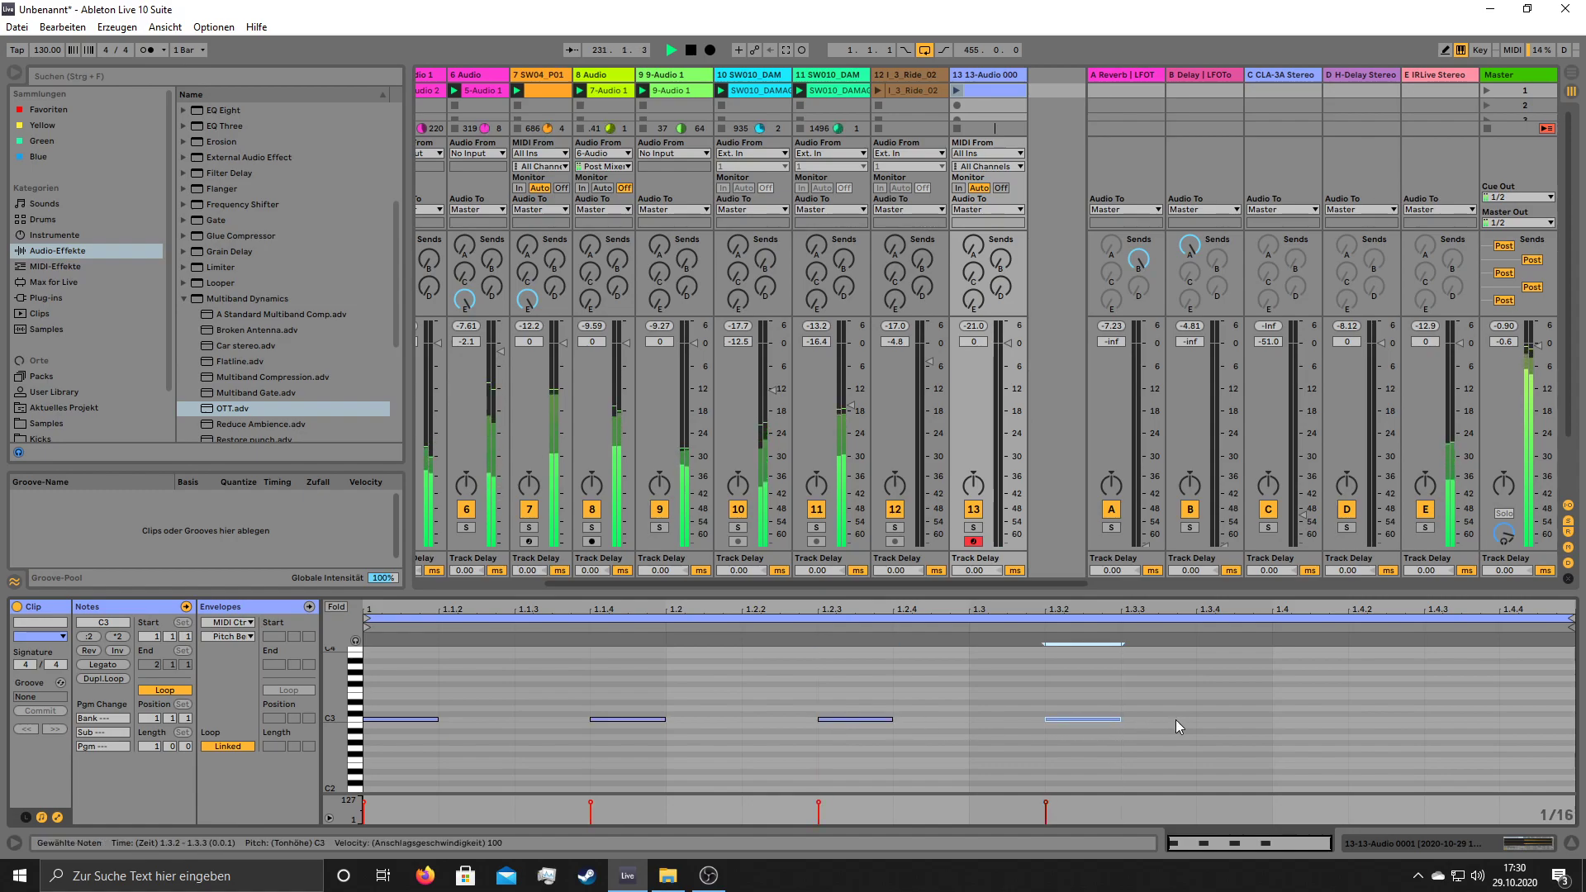
left_click_drag(1567, 617, 1272, 616)
- Set track 13's volume to -11.6 dB and switch on the modulation oscillator in its Sampler
left_click_drag(1007, 342, 1007, 387)
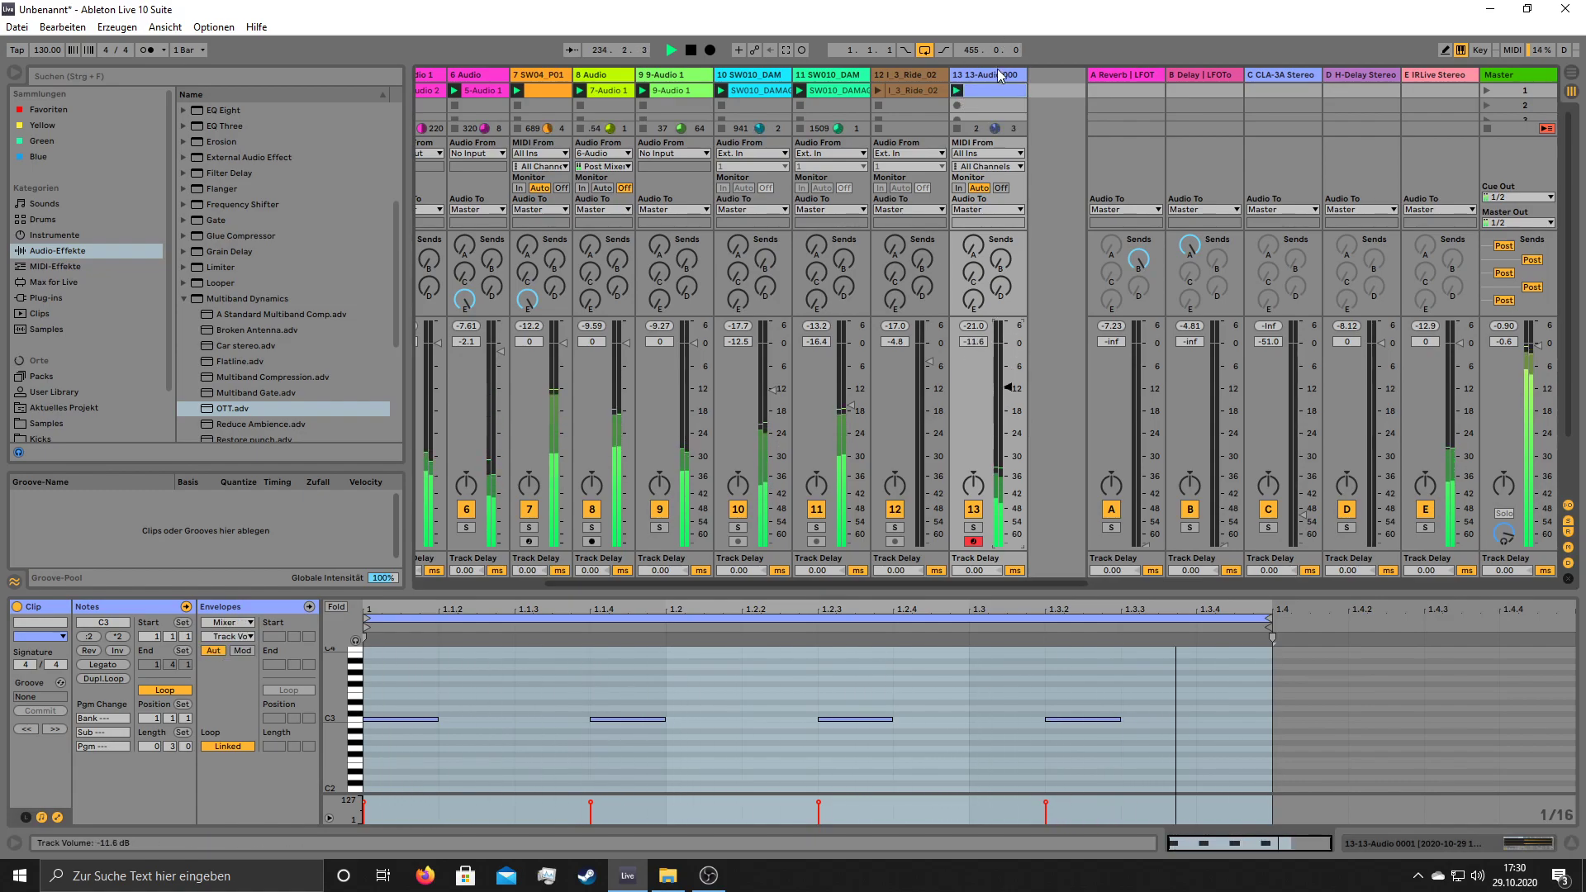
left_click(999, 76)
left_click(358, 675)
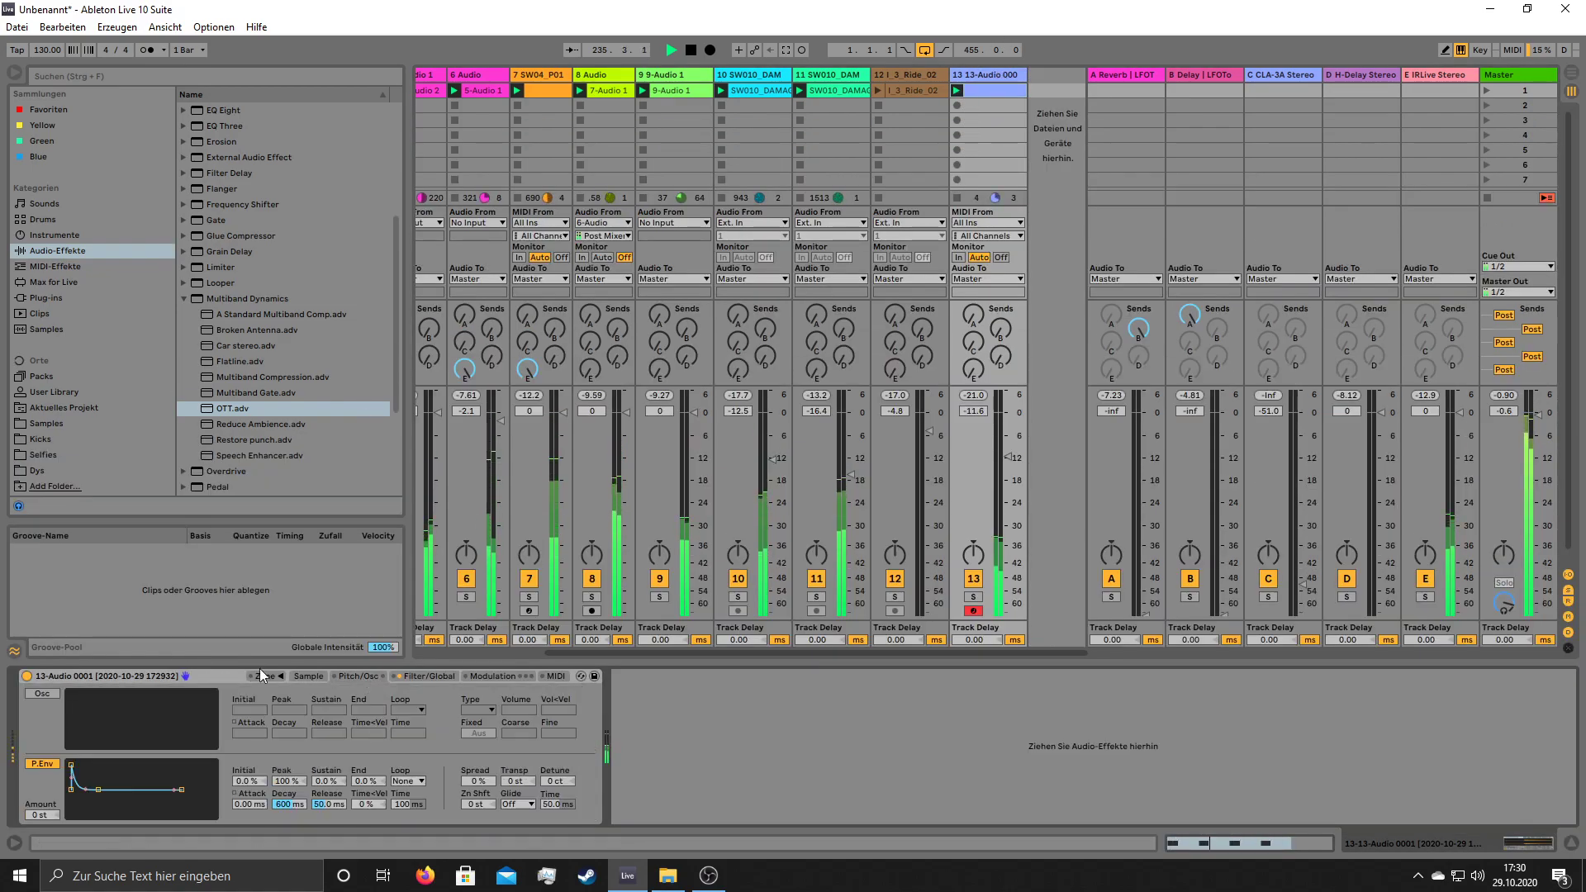
left_click(40, 694)
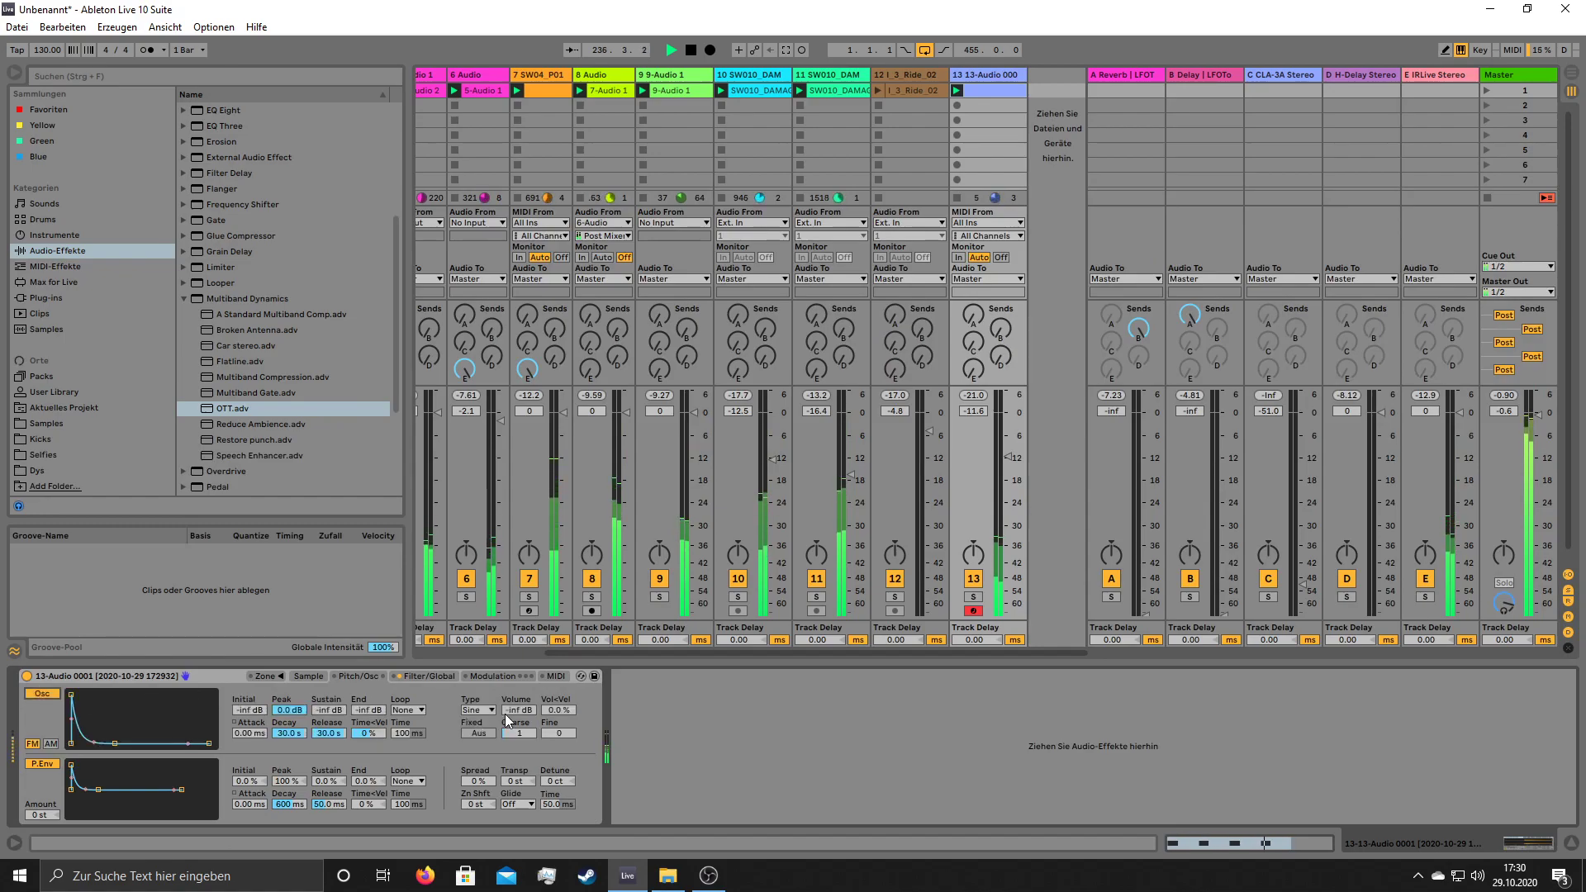
- Set Sampler's filter to the SMP circuit with 12.9 dB drive and enable the Soft shaper at an amount of 26.0
left_click(423, 676)
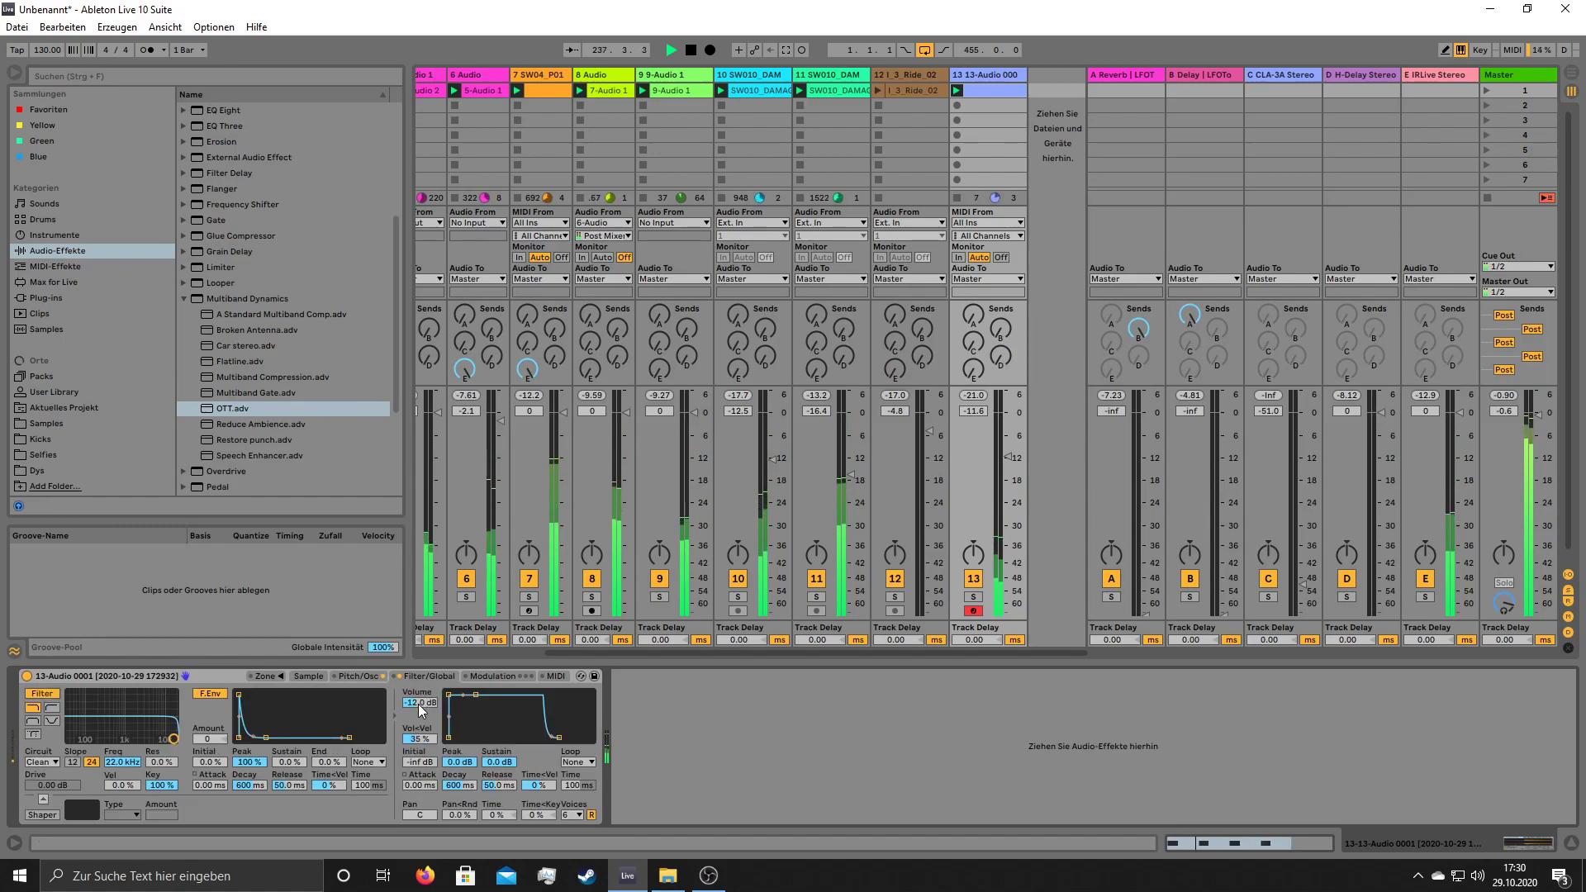
left_click_drag(60, 787, 59, 752)
left_click(43, 815)
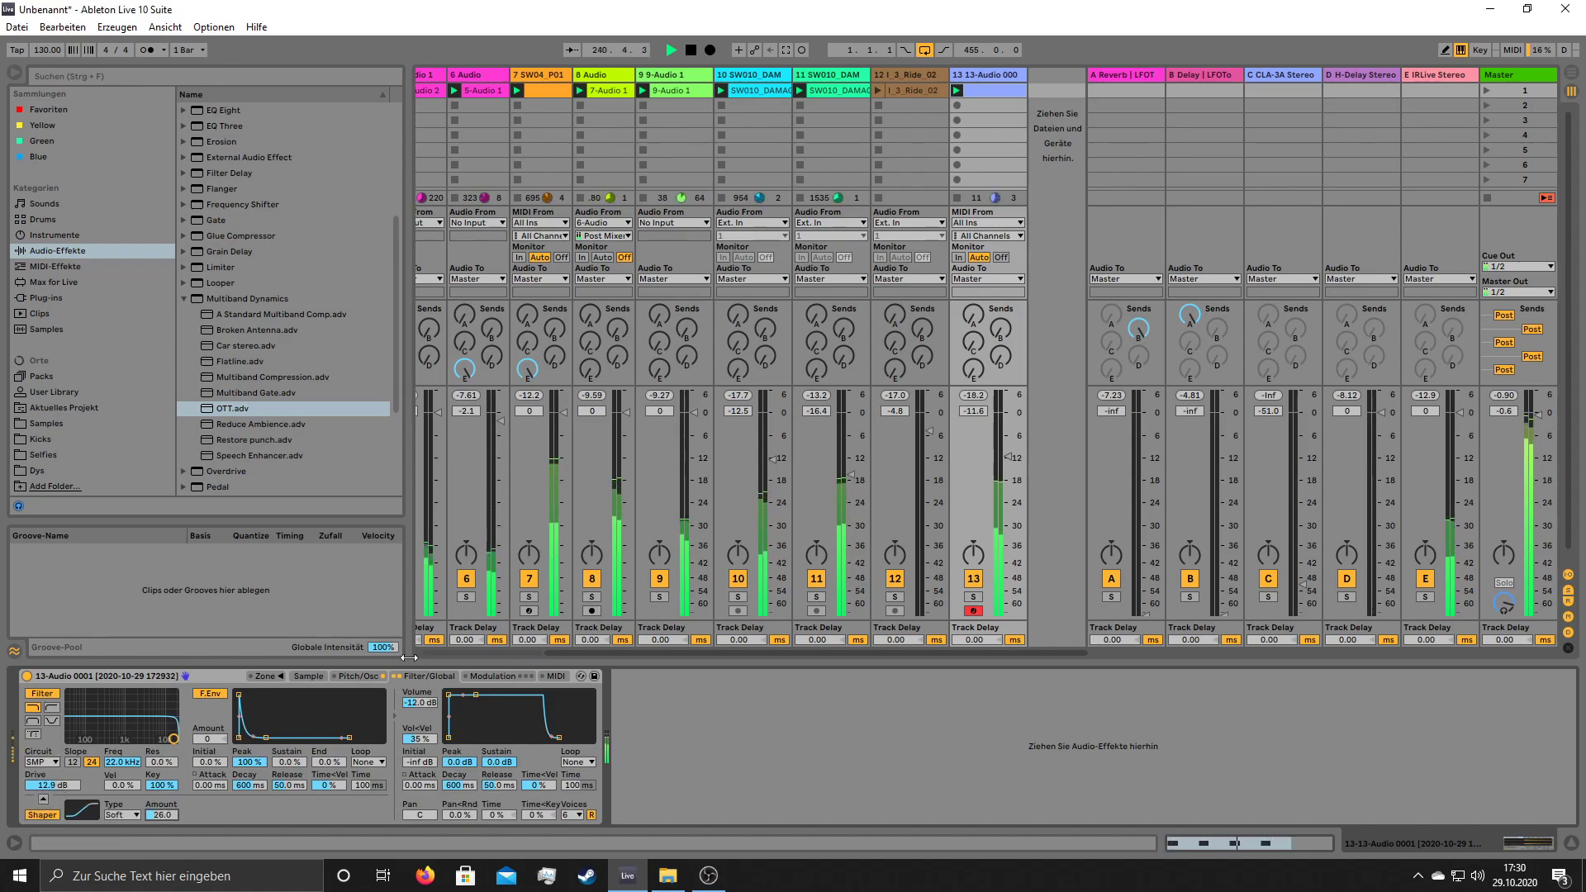
- Set Sampler's modulation oscillator to the Sq D waveform at a volume of -17 dB
left_click(357, 677)
left_click(487, 709)
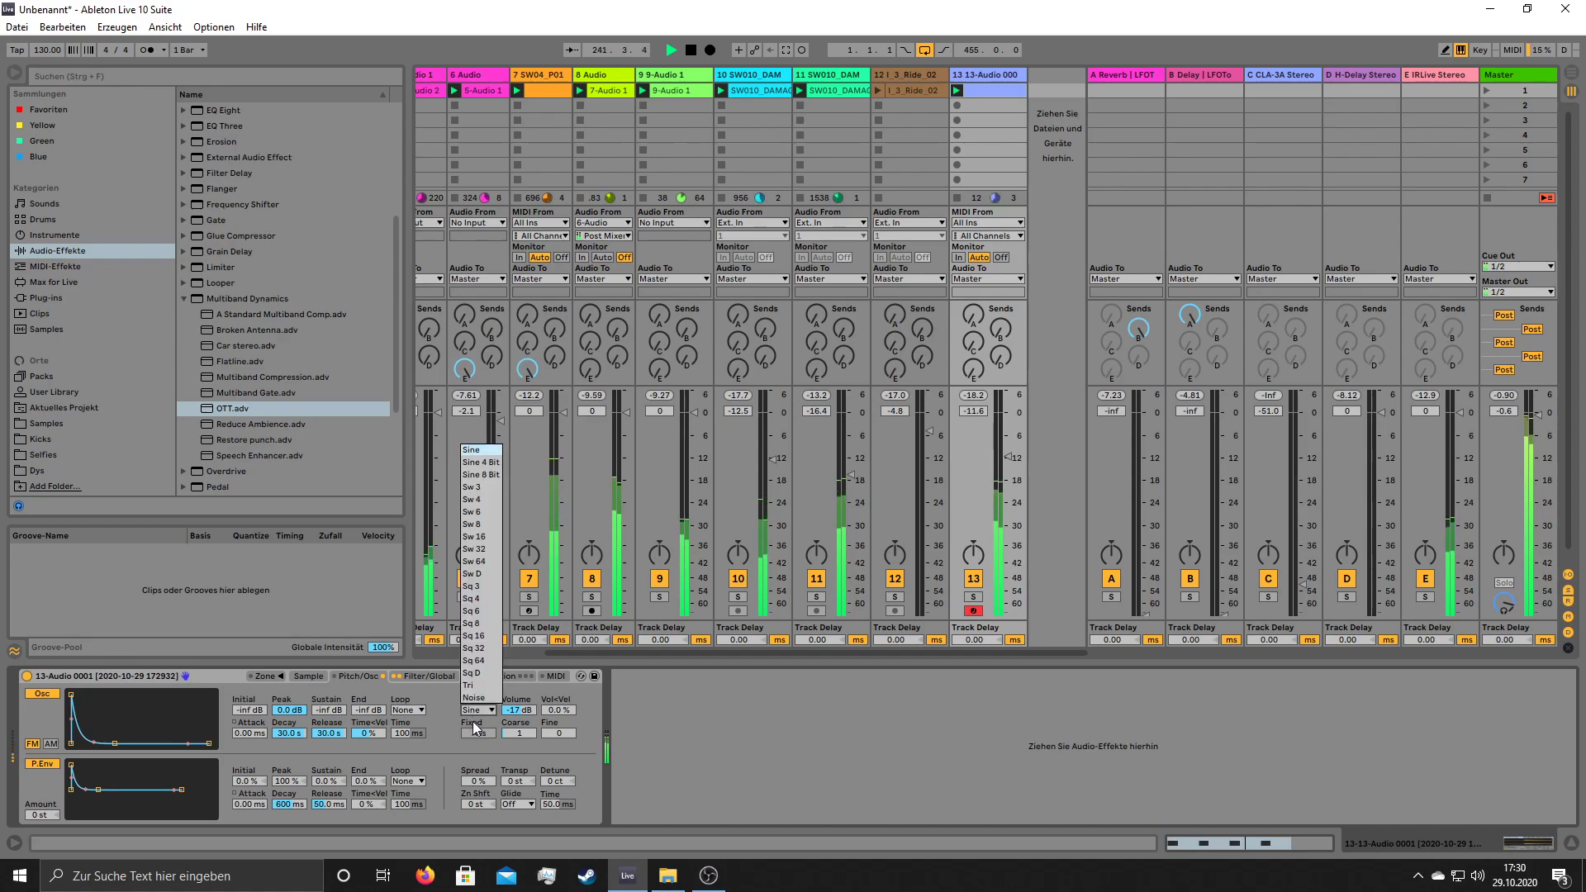
left_click(474, 676)
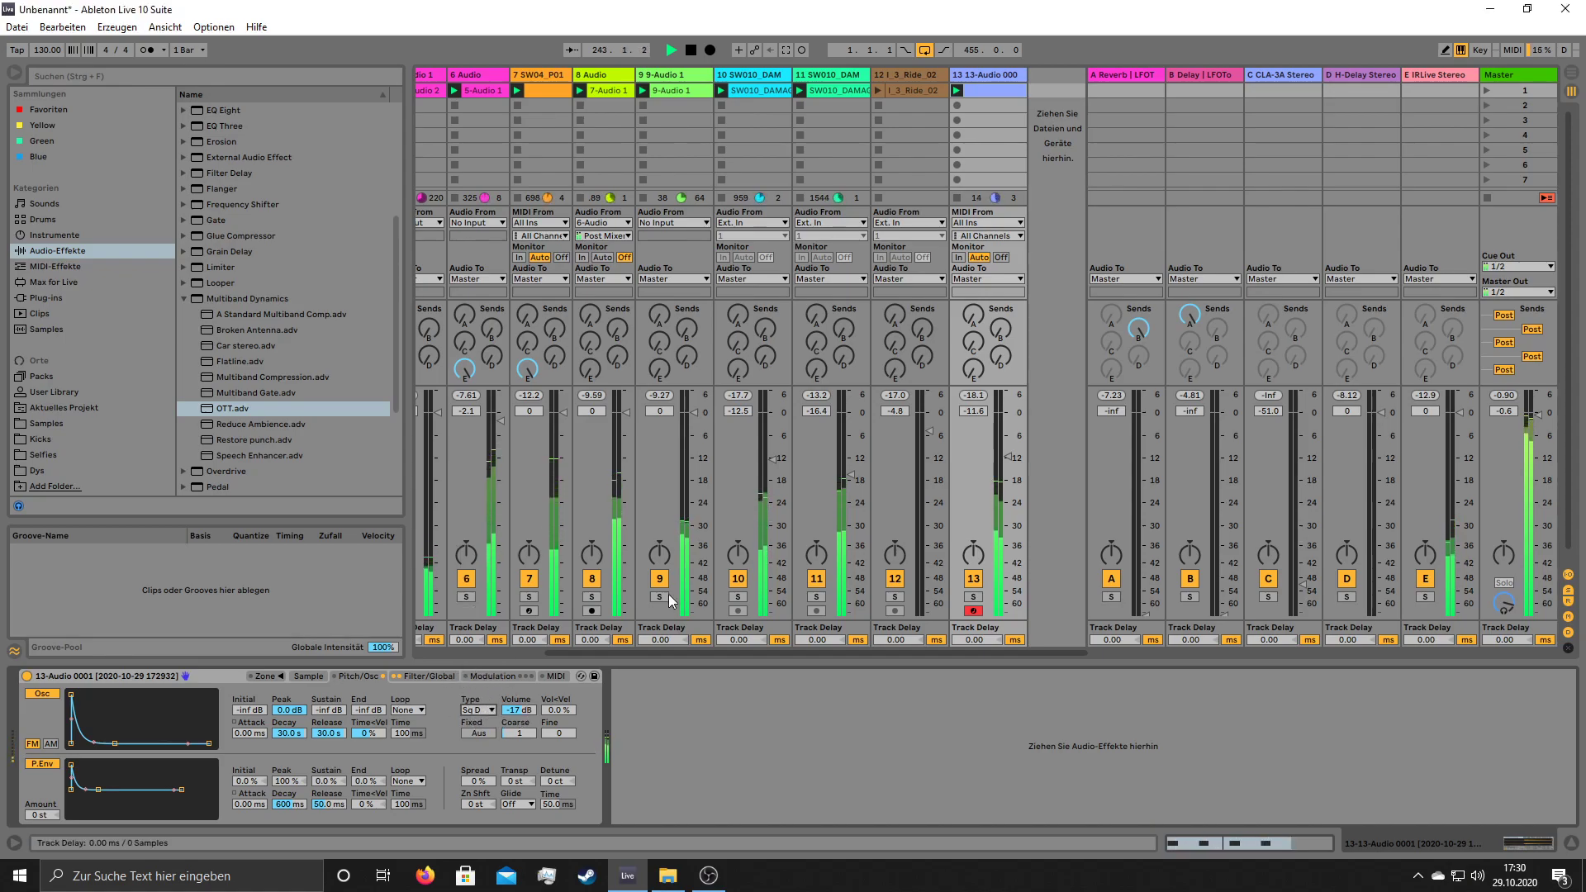
- Turn up send E on track 13 and set the track's volume to -9.8 dB
left_click_drag(973, 369, 973, 248)
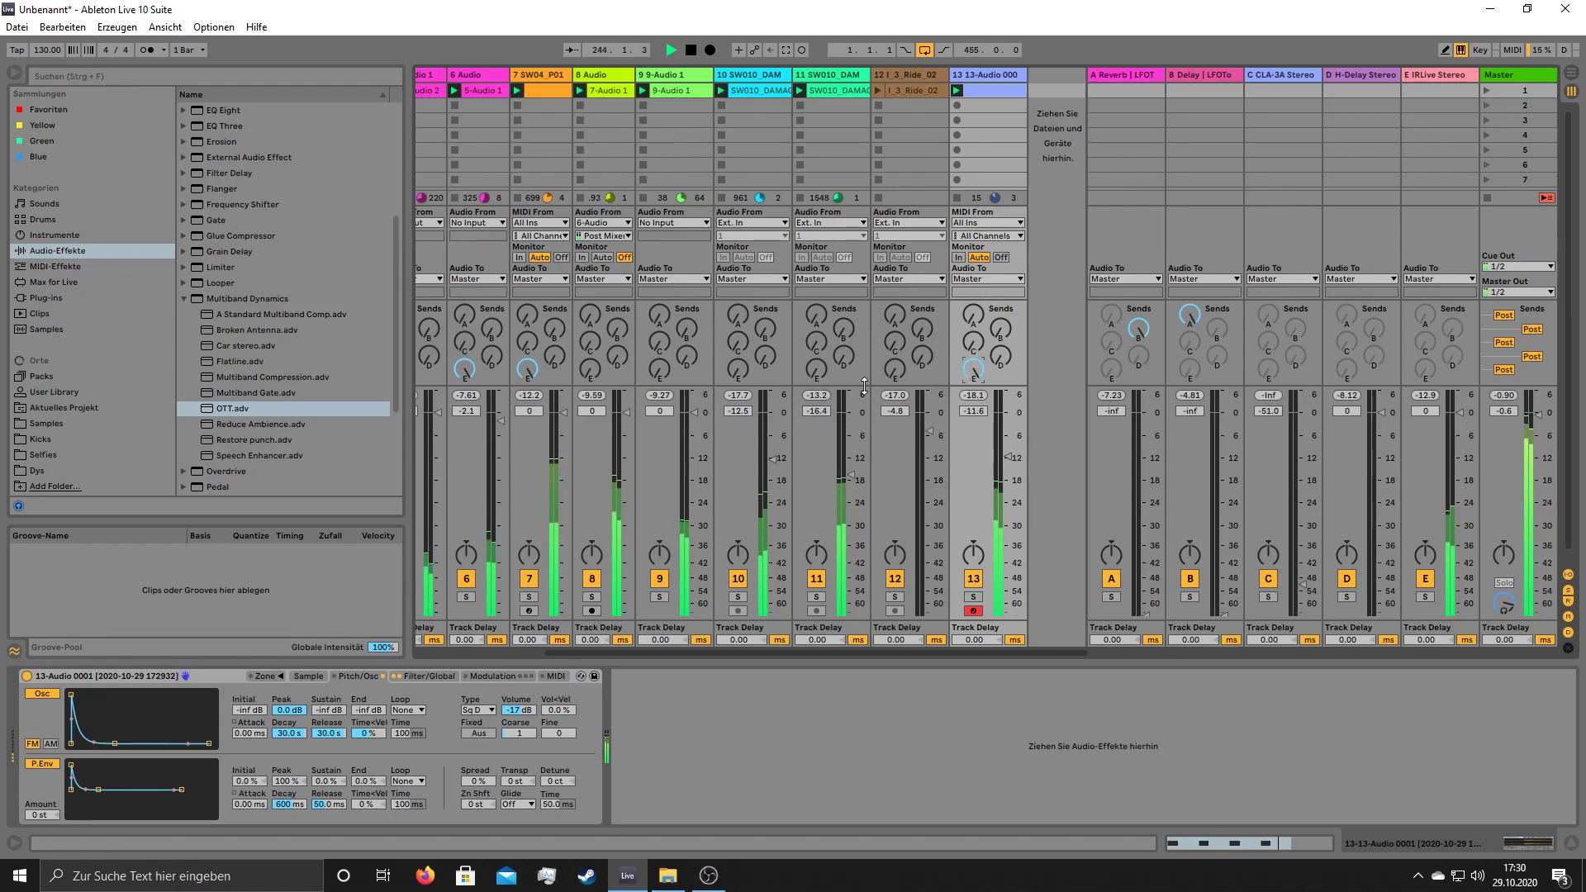
left_click_drag(1008, 453, 1008, 450)
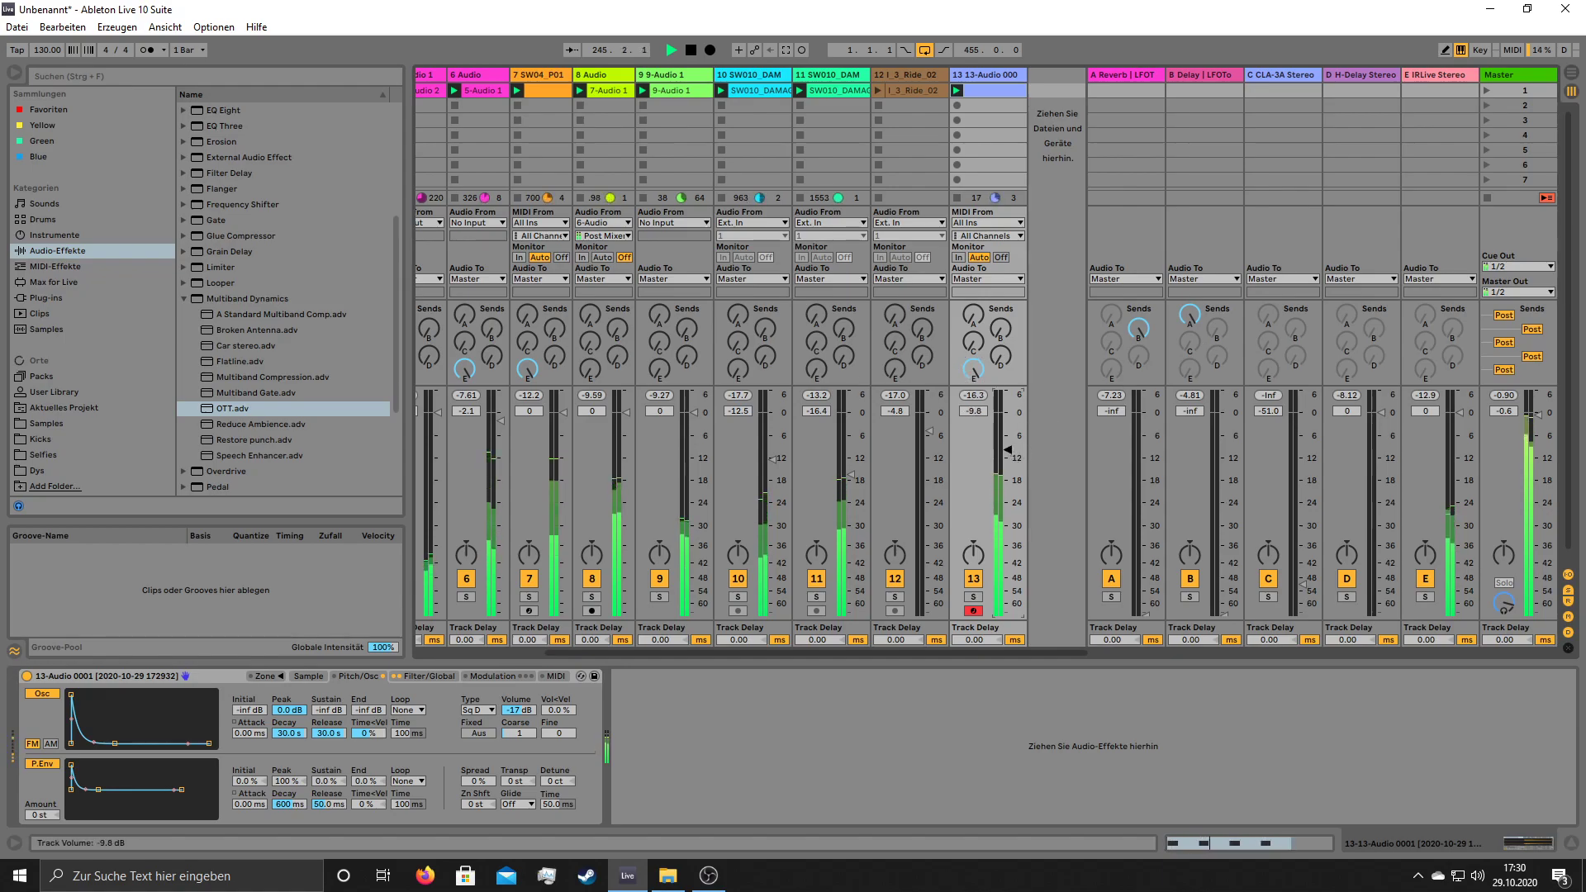
- Add EQ Eight to track 13 with a low cut on band 2 and a band 3 dip at 681 Hz with Q 2.29
left_click(79, 249)
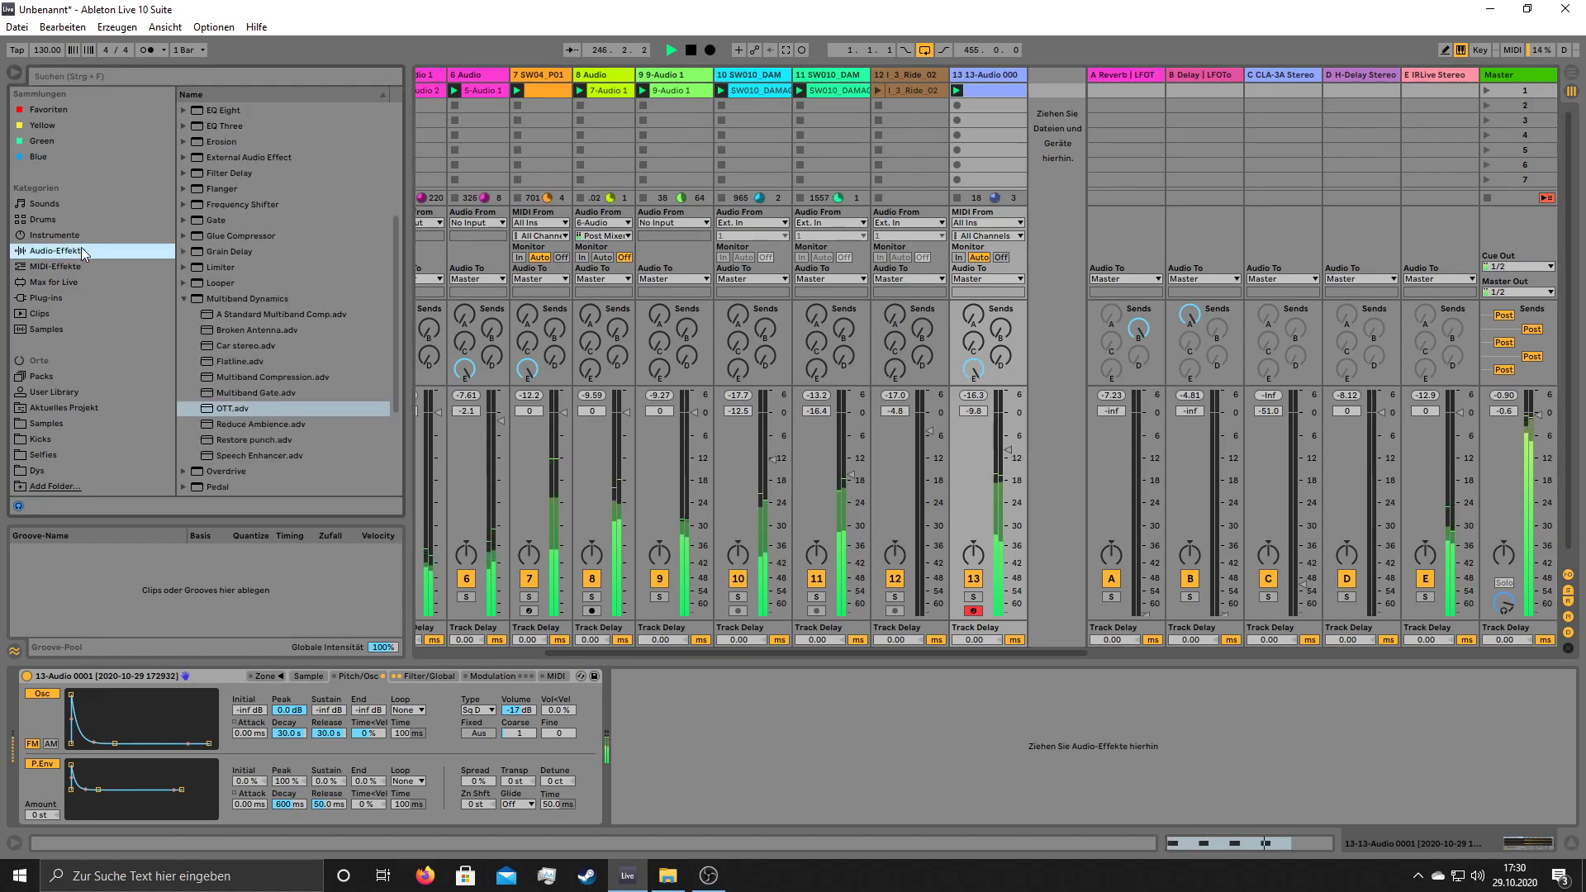
left_click(190, 296)
scroll(279, 241, "up", 2)
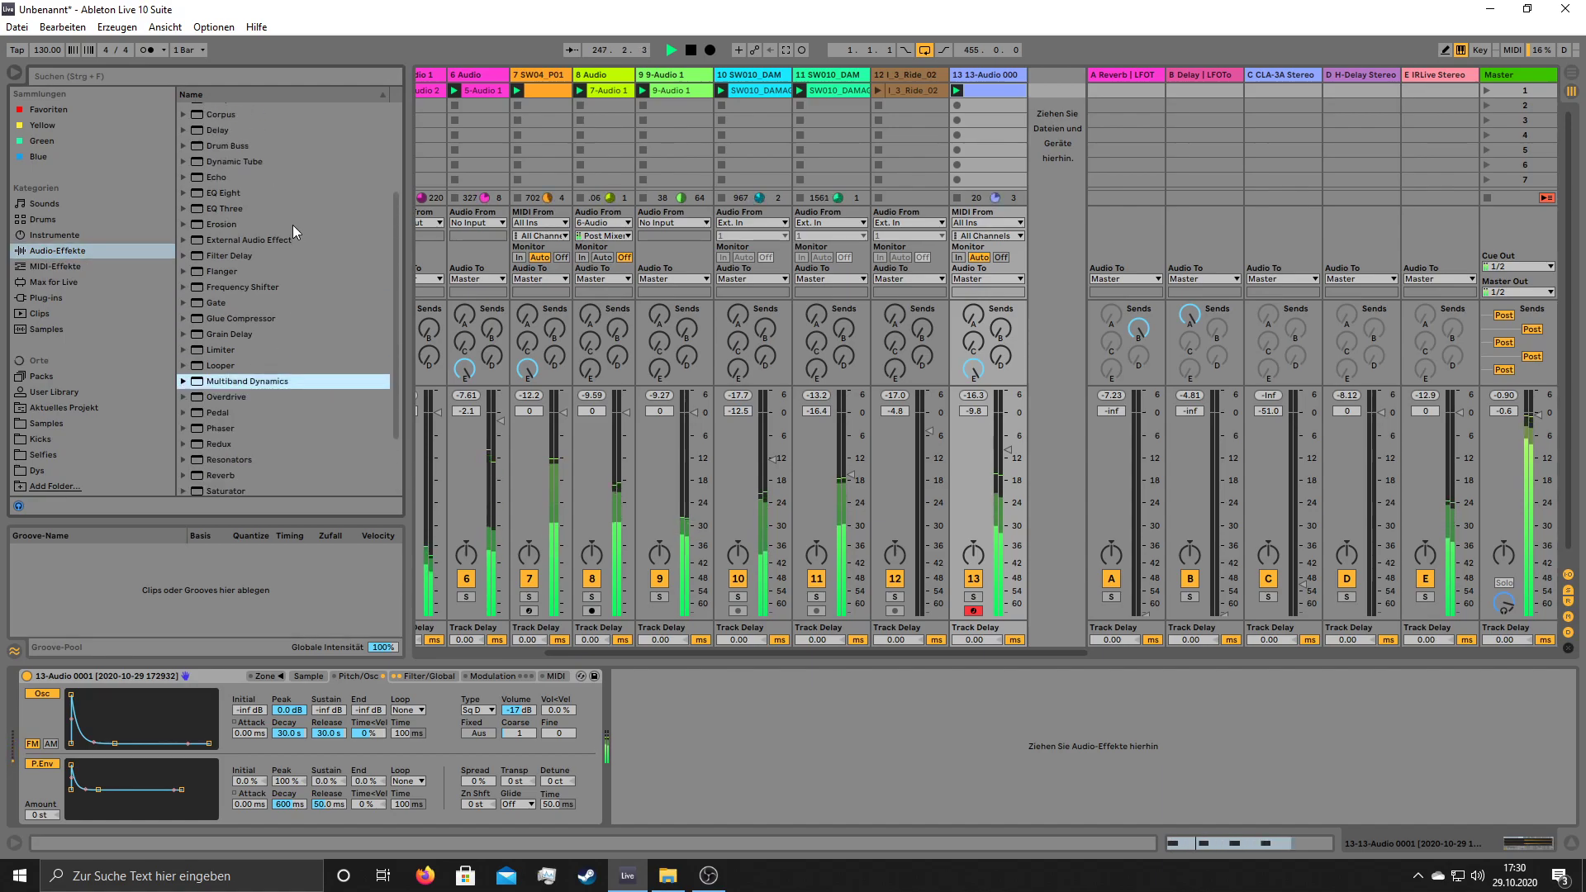
double_click(230, 193)
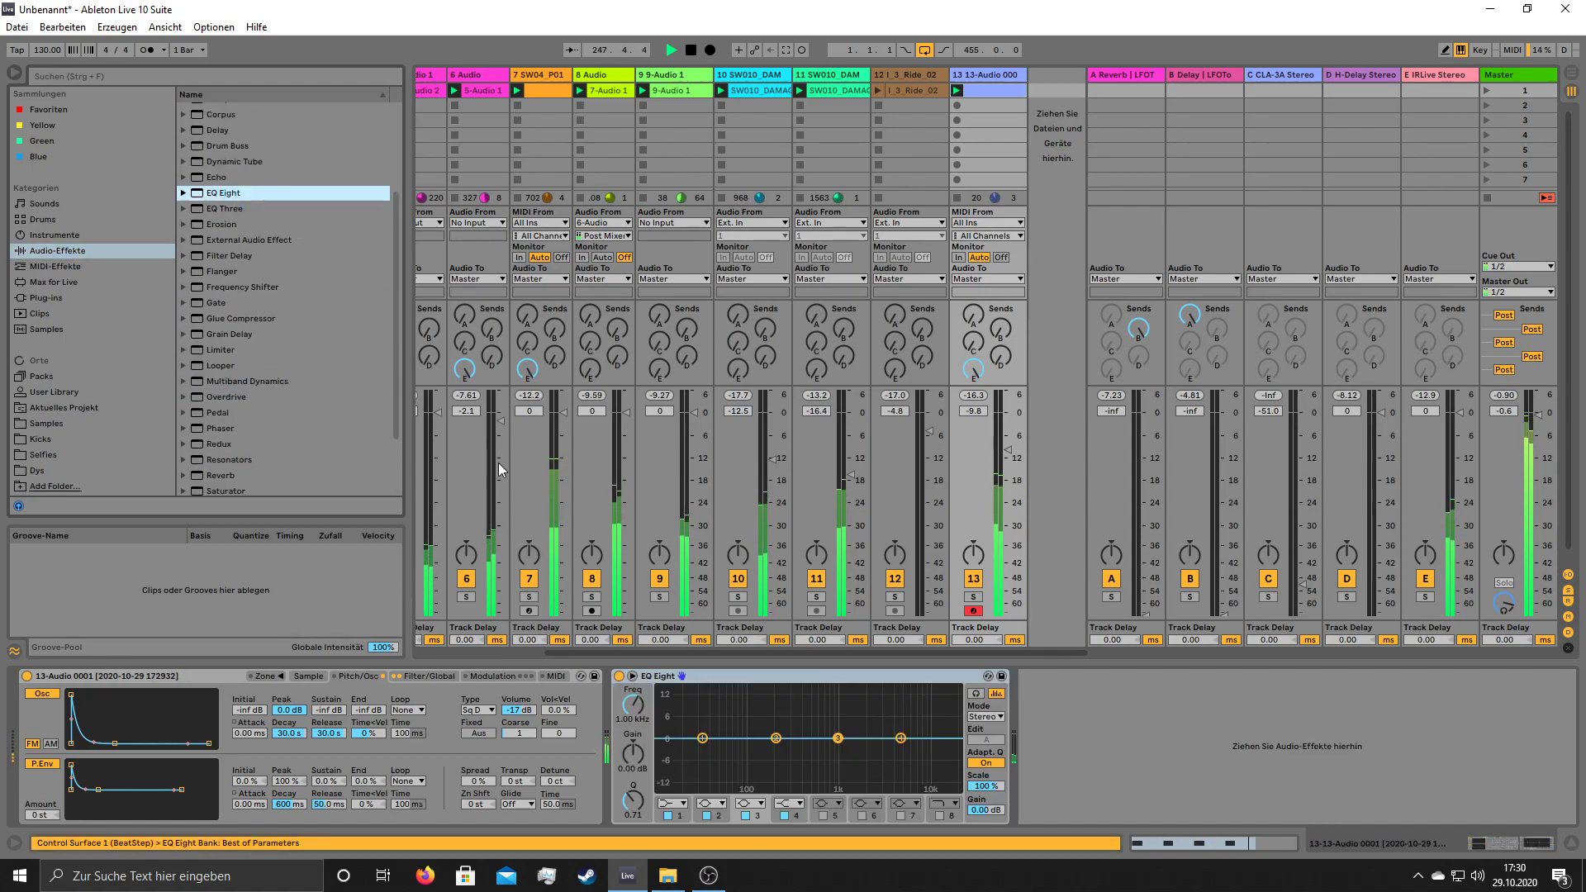
left_click(712, 802)
left_click(706, 720)
left_click_drag(776, 740, 833, 745)
left_click_drag(640, 801, 640, 766)
left_click_drag(834, 746, 822, 765)
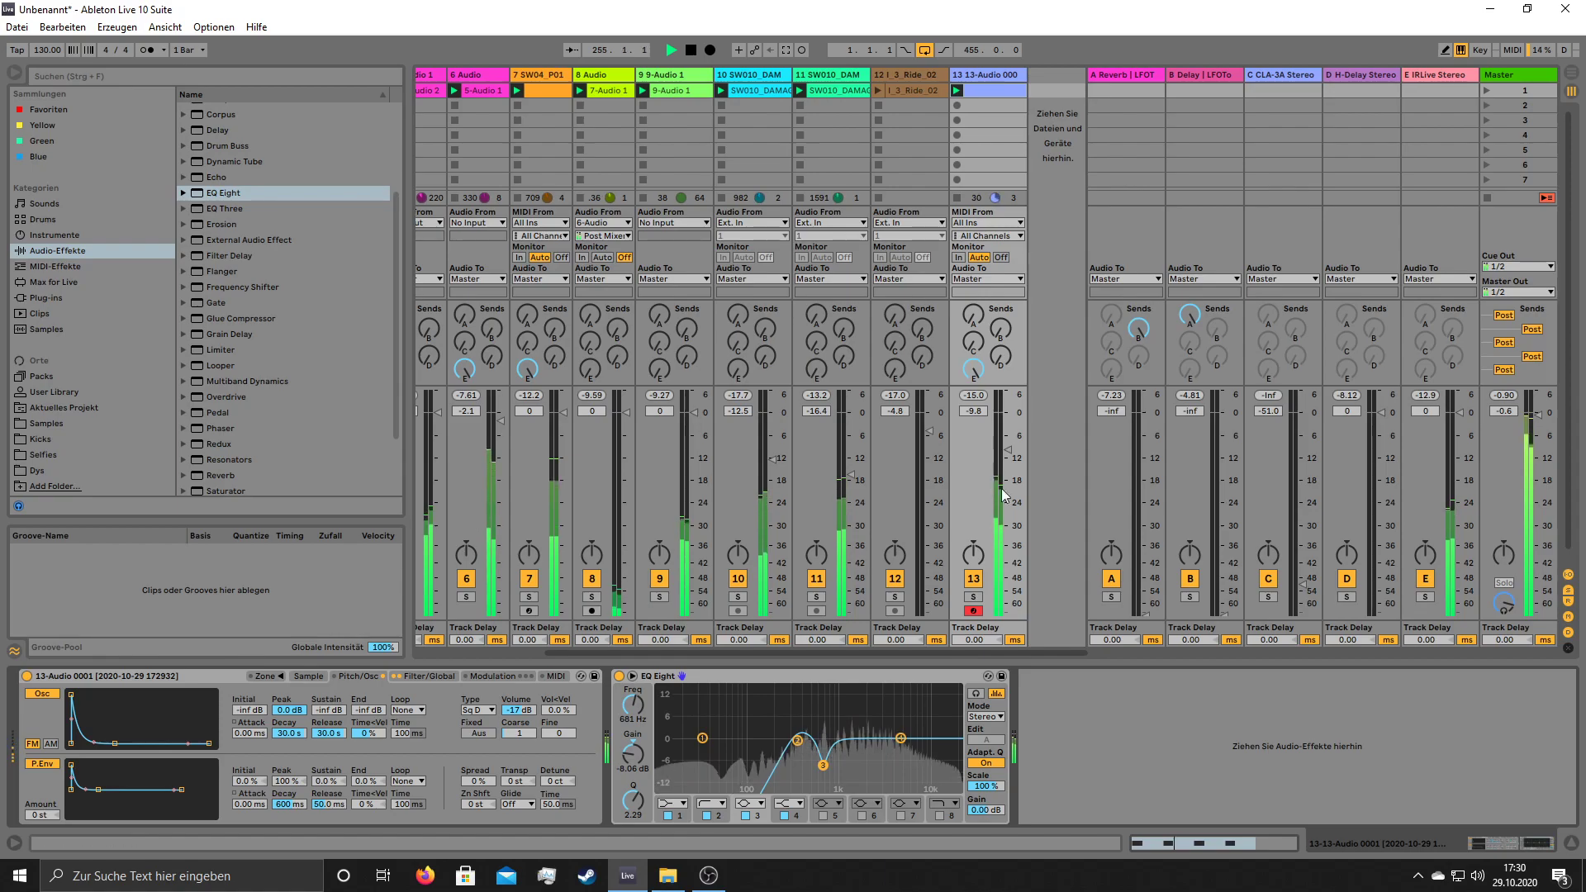
- Reshape Sampler's volume envelope to a decay of 1.26 s with the sustain pulled down to -inf dB
left_click(475, 675)
left_click(431, 677)
left_click_drag(476, 696, 482, 737)
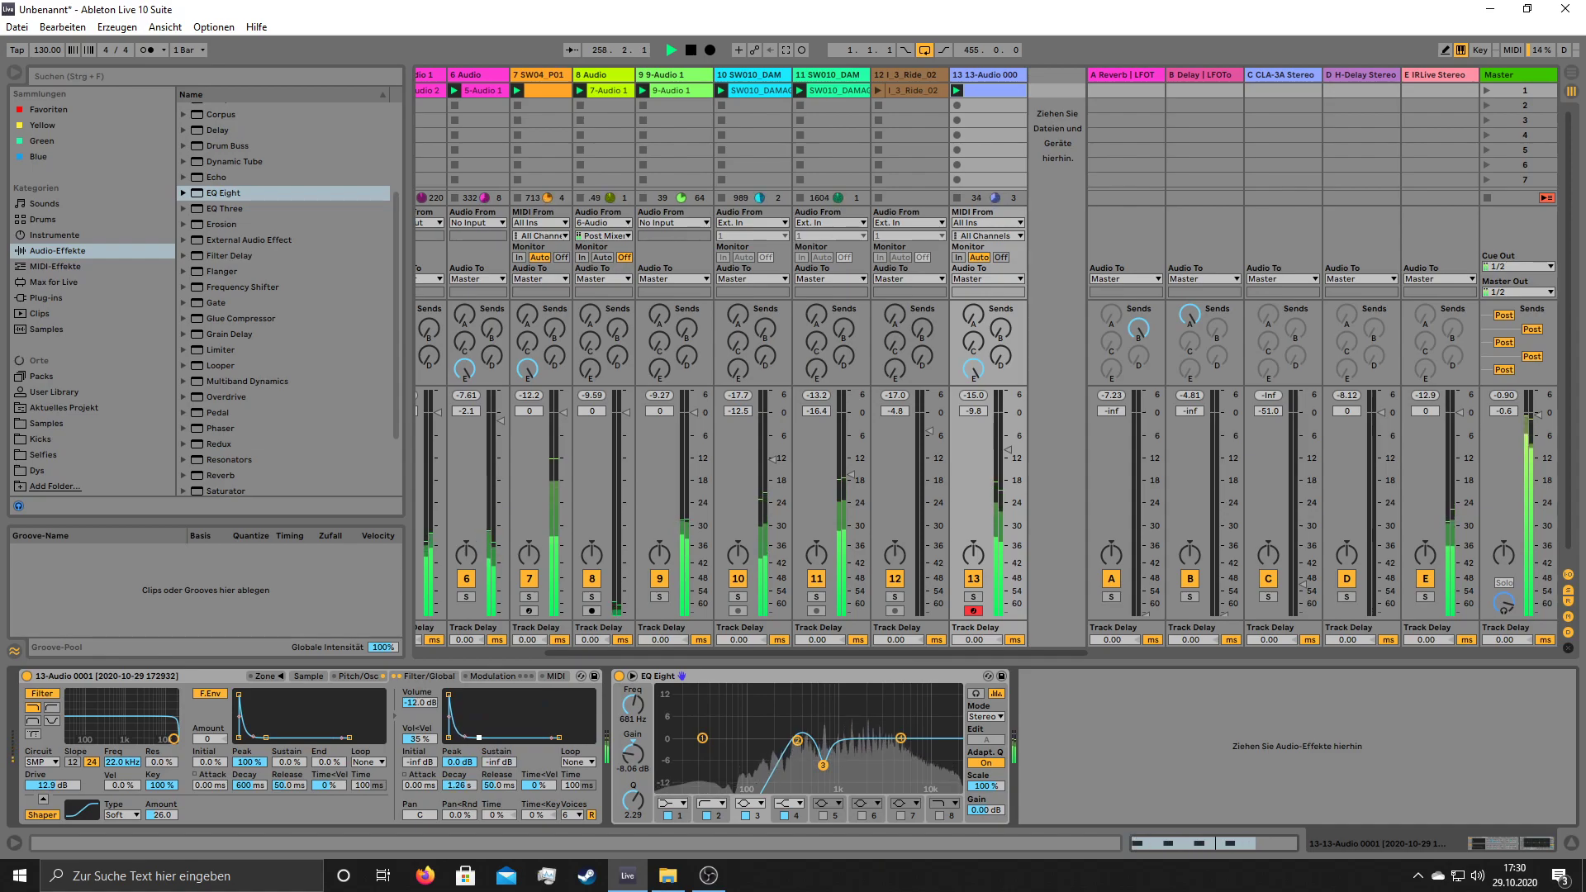
- Add a D2 note at 1.1.3 in track 13's MIDI clip and shorten its loop to two beats
double_click(1013, 91)
left_click_drag(696, 589, 697, 325)
double_click(557, 517)
left_click_drag(558, 517, 560, 512)
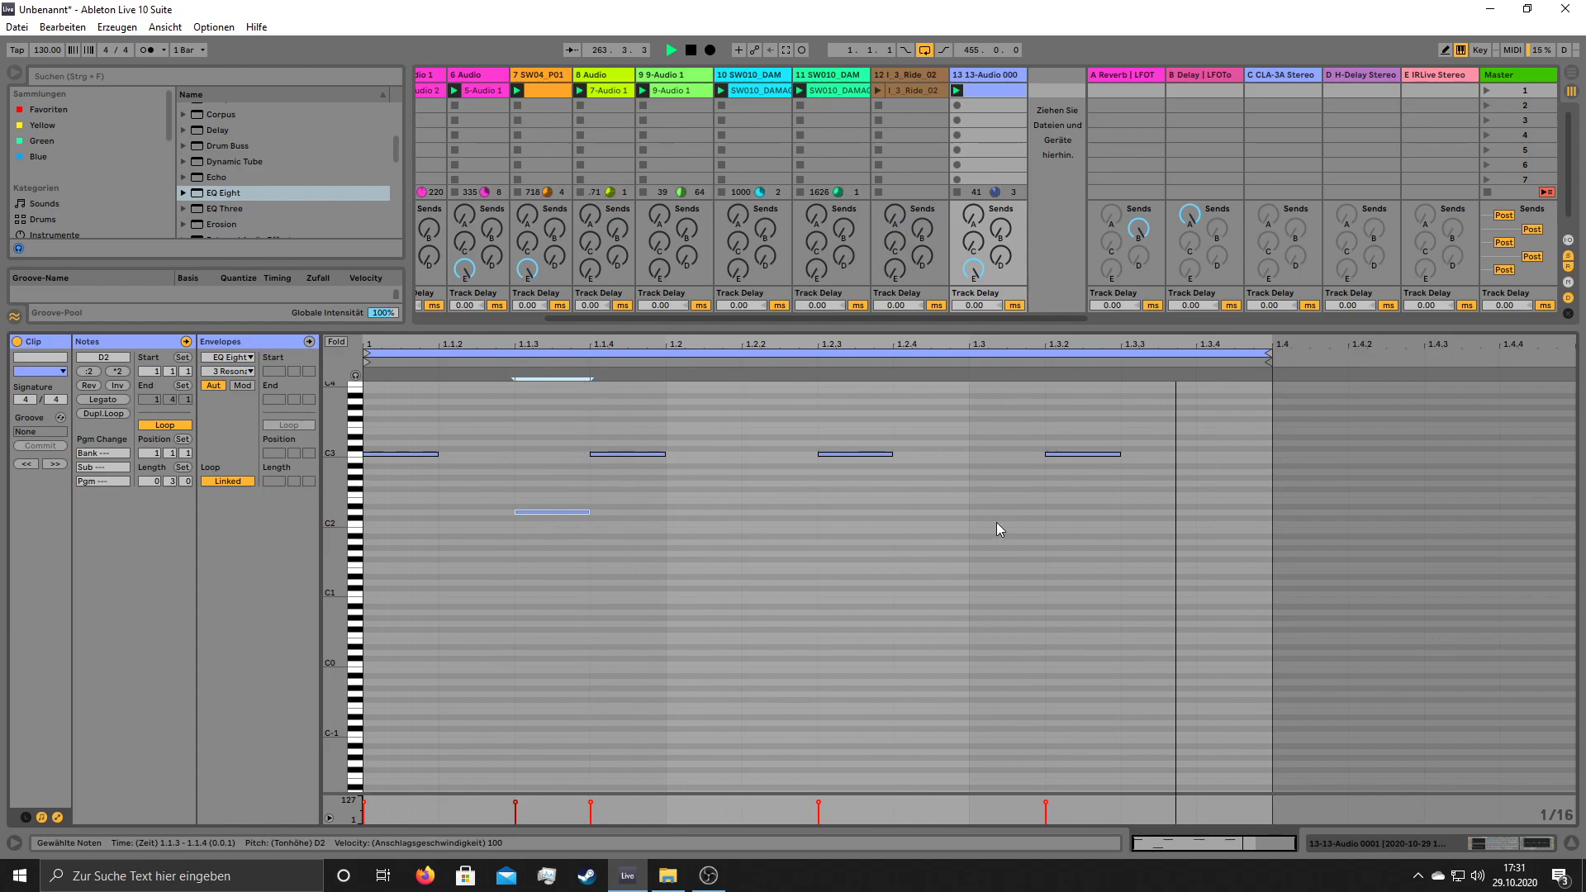
left_click_drag(1269, 354, 992, 361)
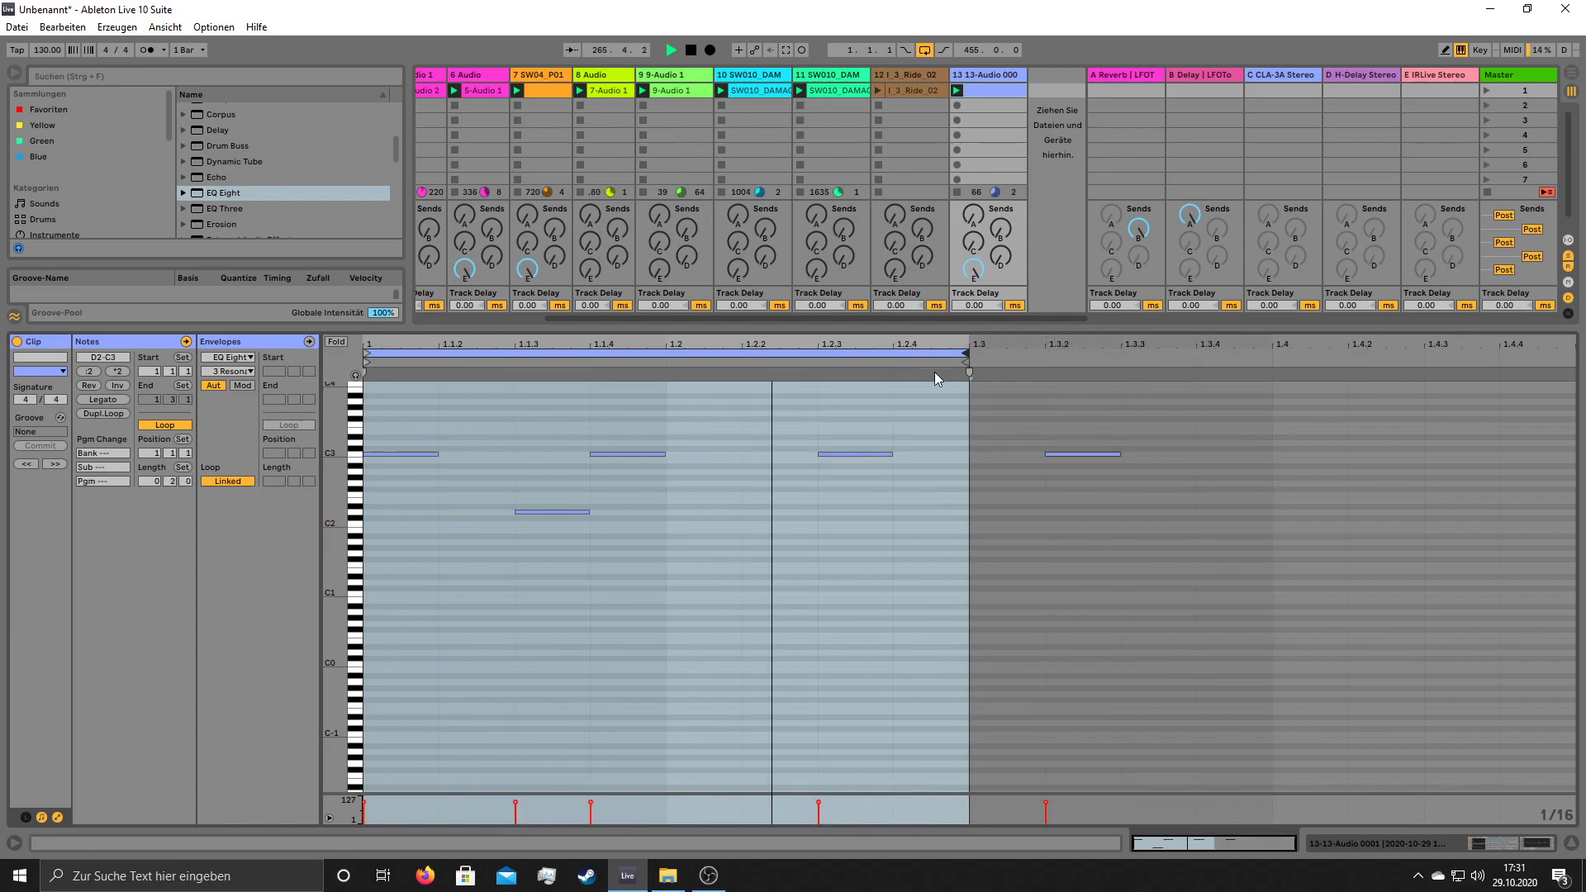
- Add a note just above D2 at 1.2.2 in the clip and delete the C3 note at 1.2.3
left_click(636, 452)
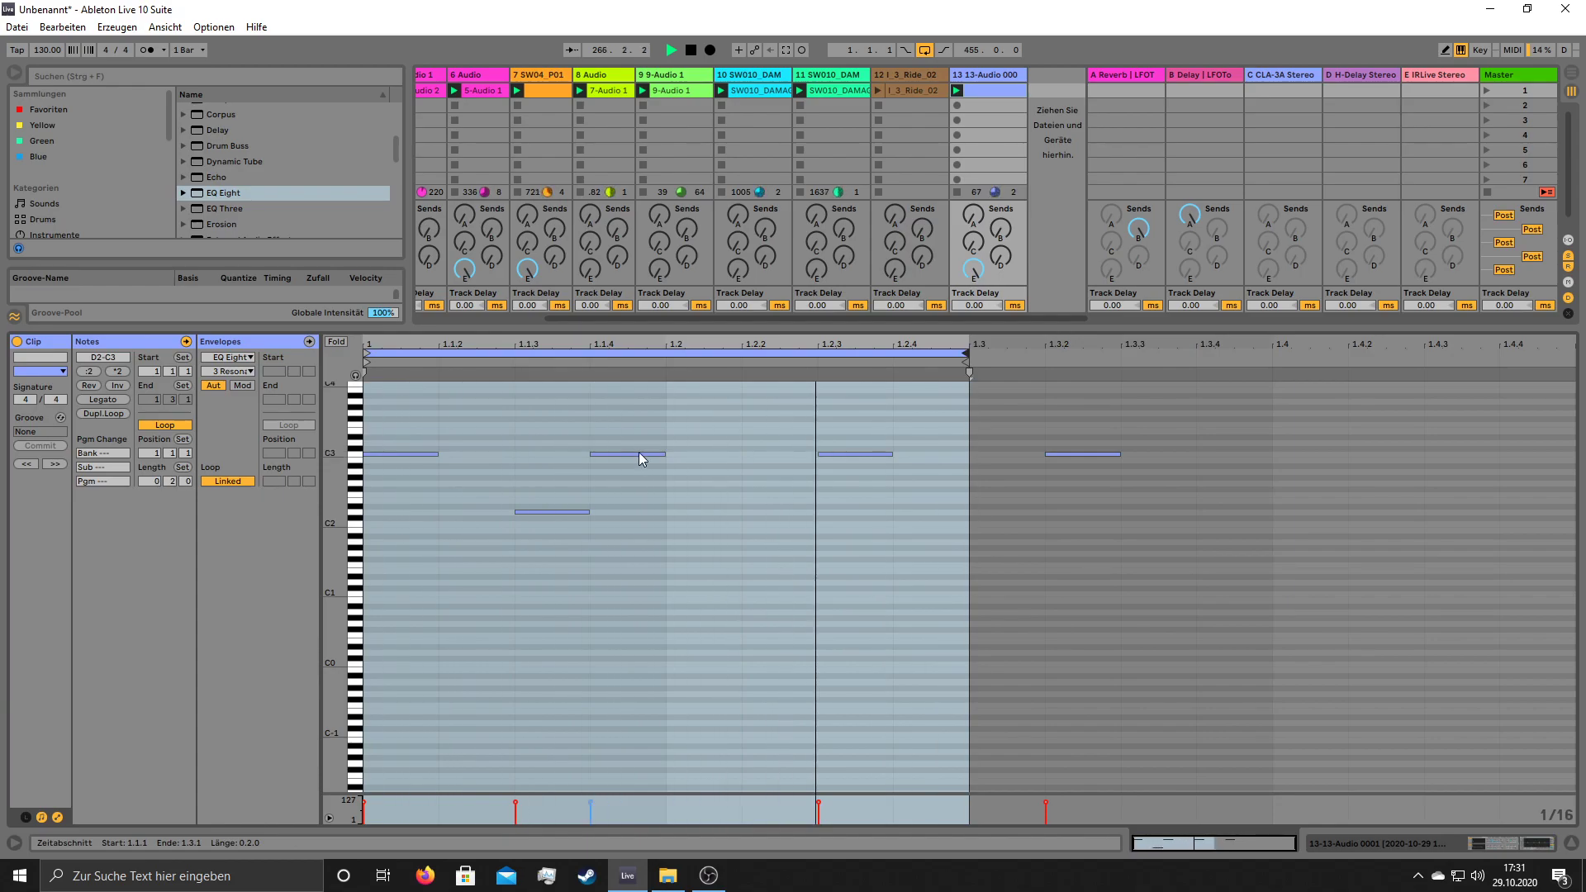
double_click(795, 496)
mouse_move(795, 498)
left_mouse_down()
mouse_move(936, 517)
mouse_move(795, 509)
left_mouse_up()
left_click(861, 456)
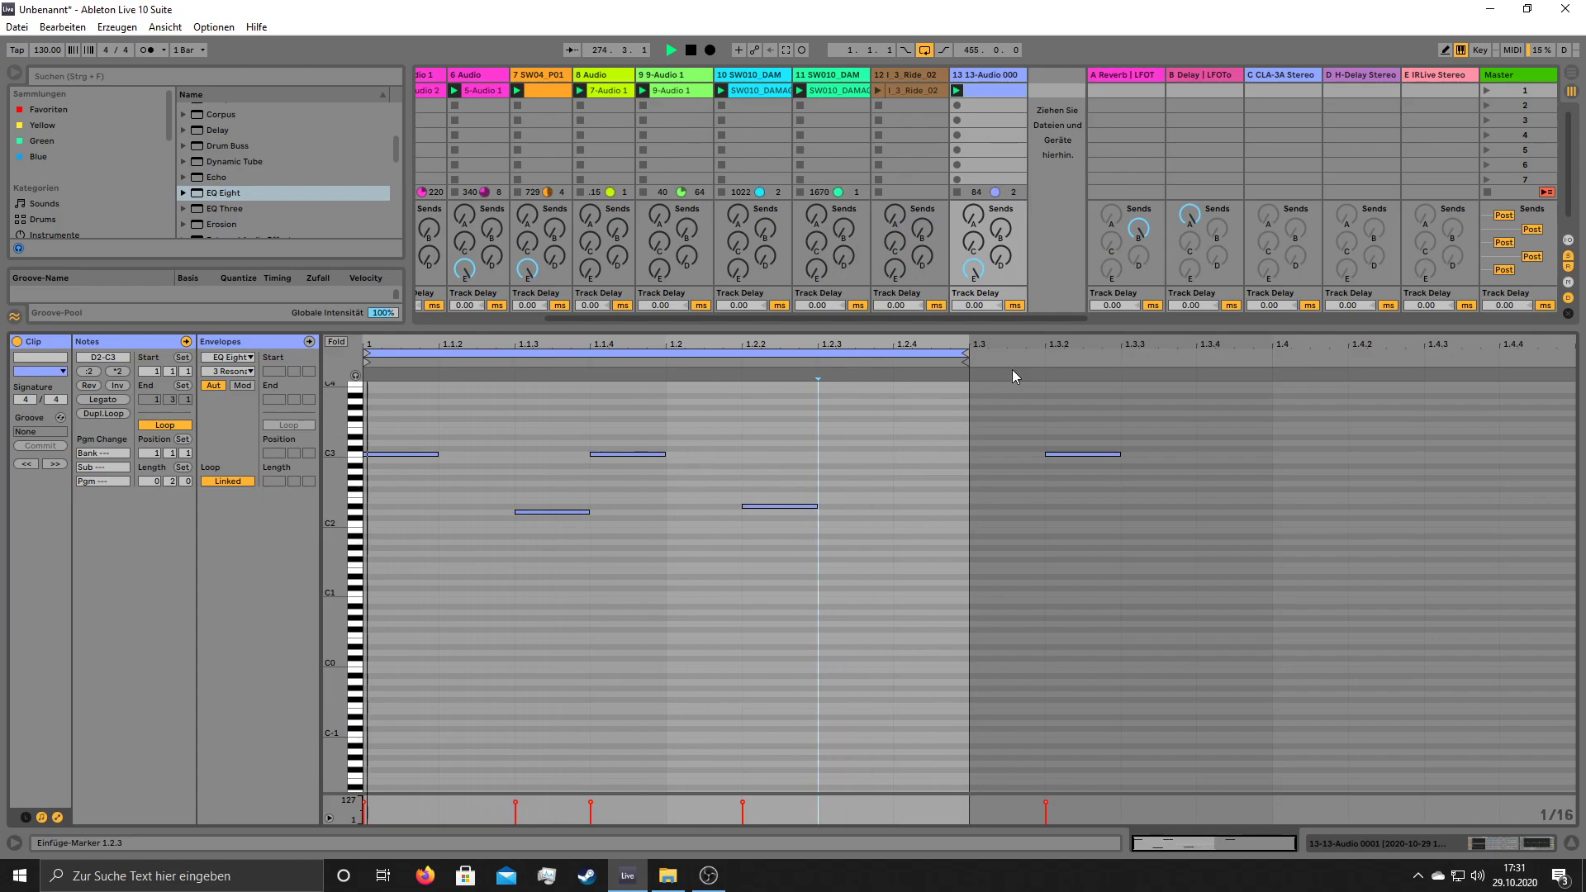
- Set track 13's volume to -6.5 dB and insert a new audio track that takes its input from track 13
left_click_drag(1075, 328, 1032, 629)
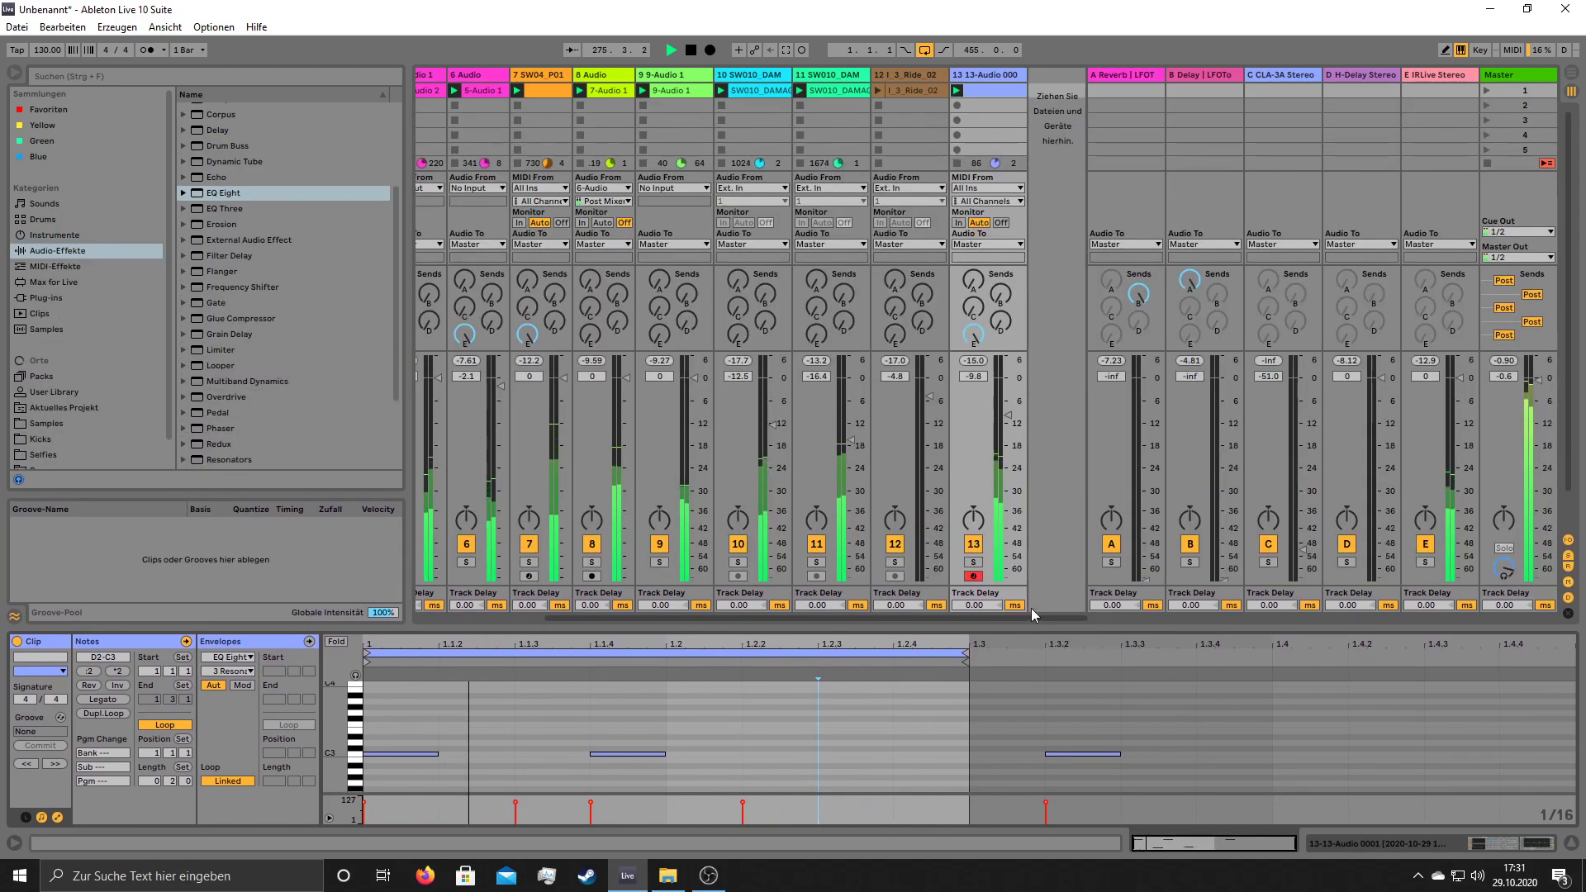
left_click_drag(1003, 413, 1008, 403)
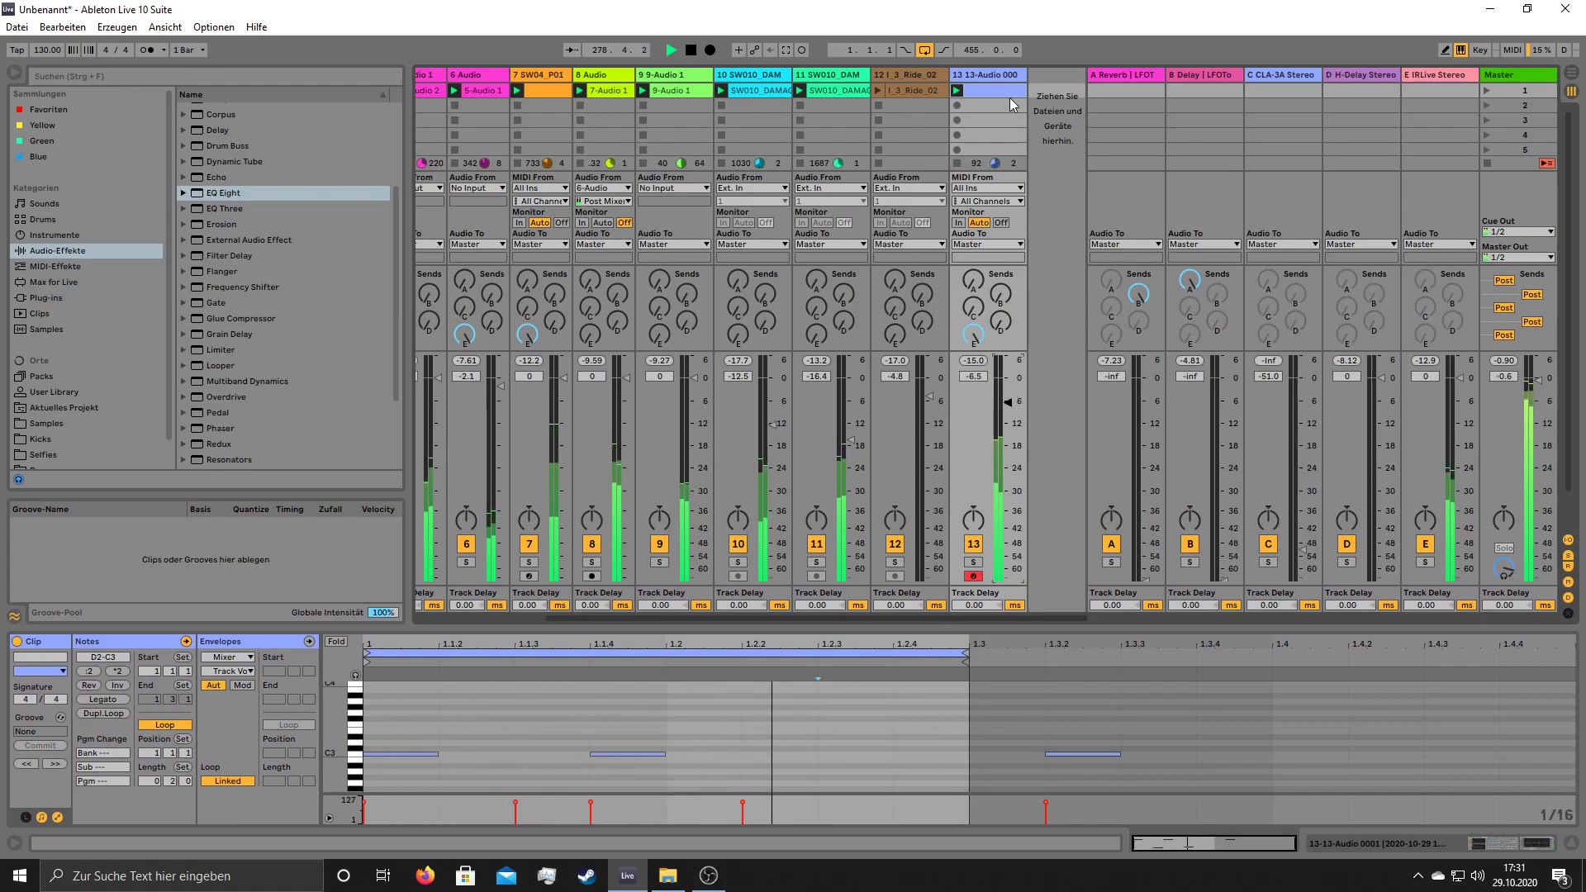
right_click(1072, 92)
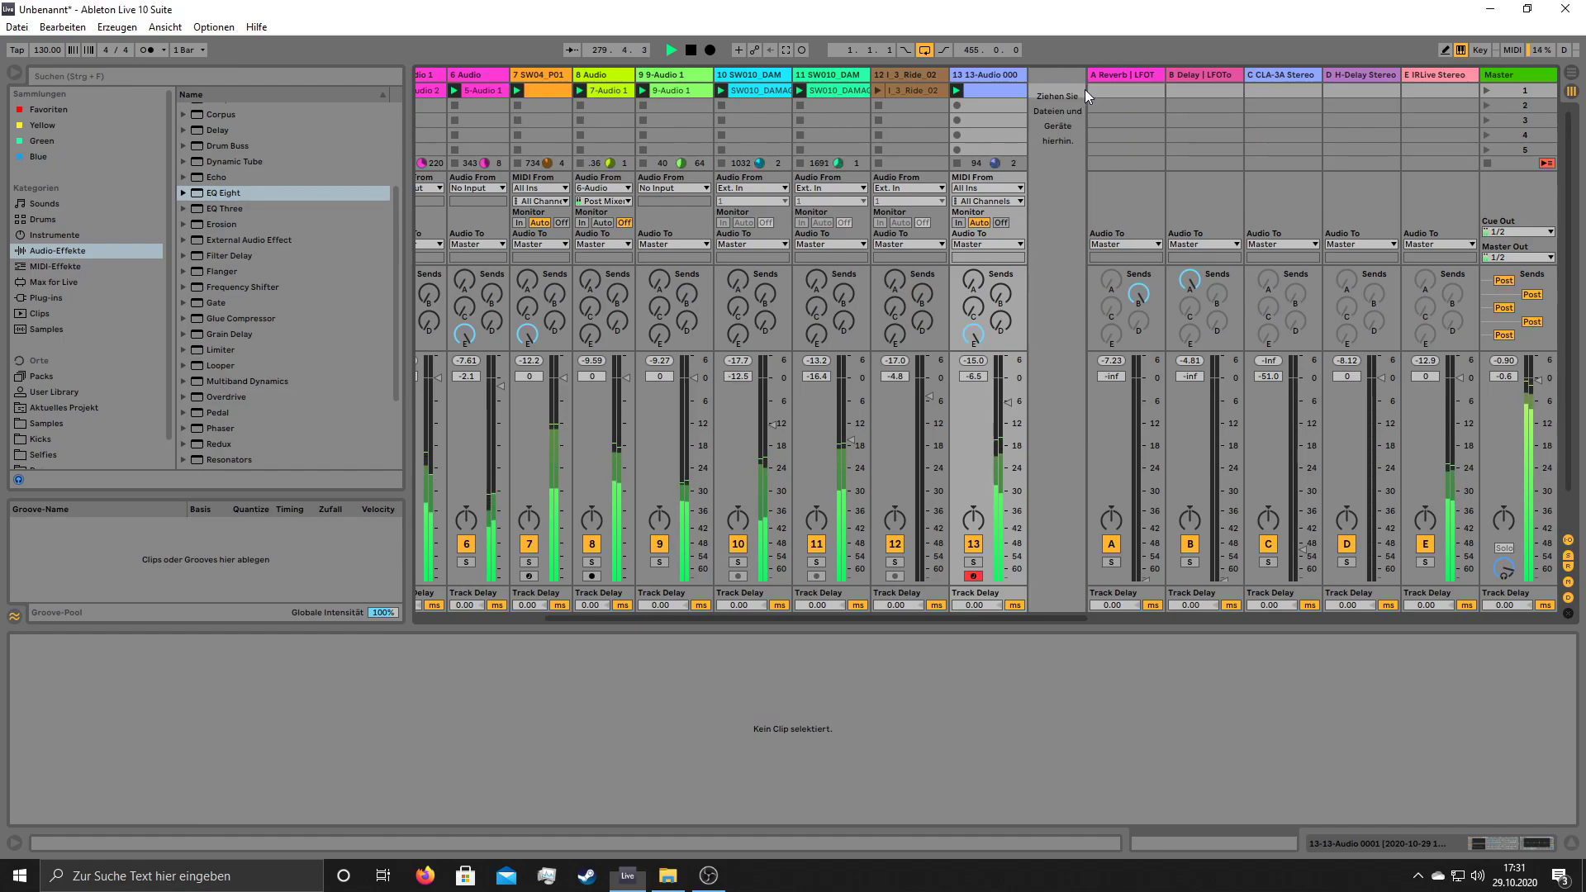
left_click(1083, 91)
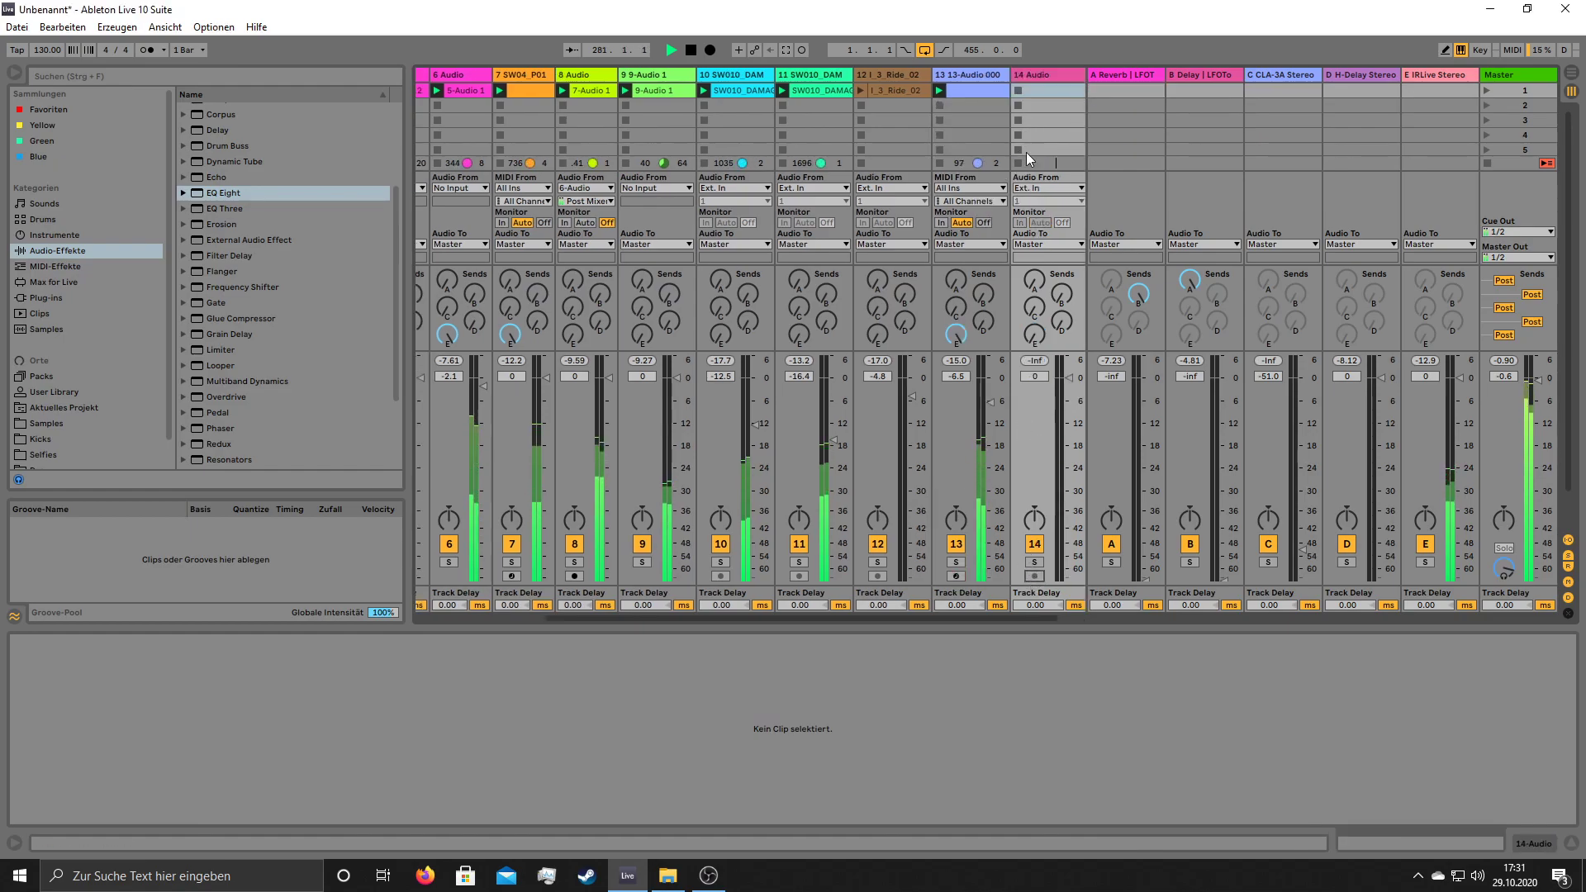
left_click(1047, 189)
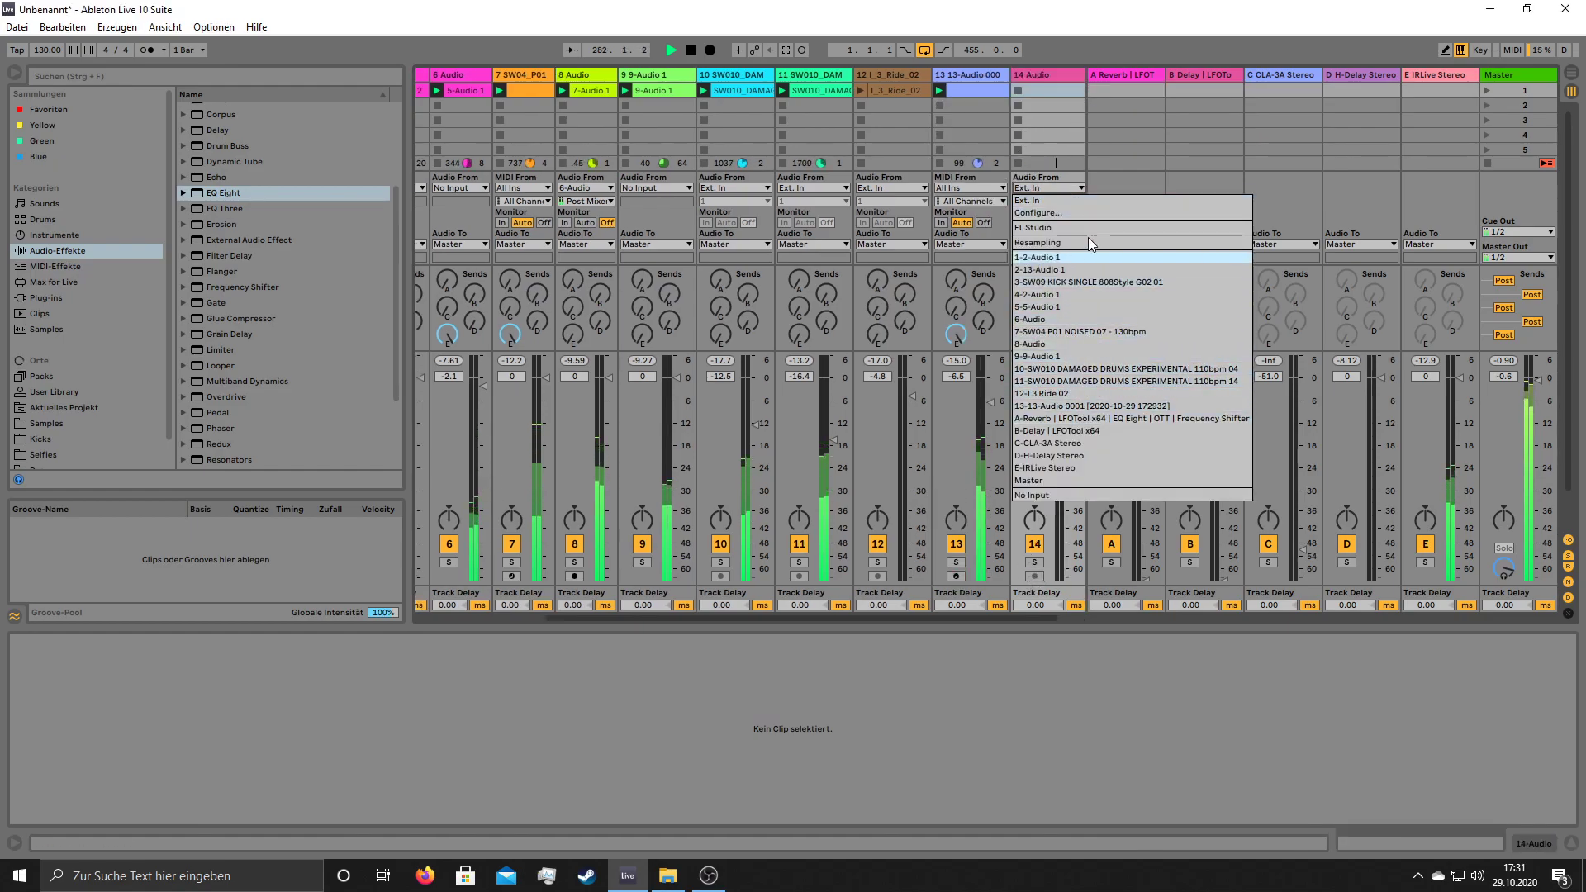
left_click(1059, 406)
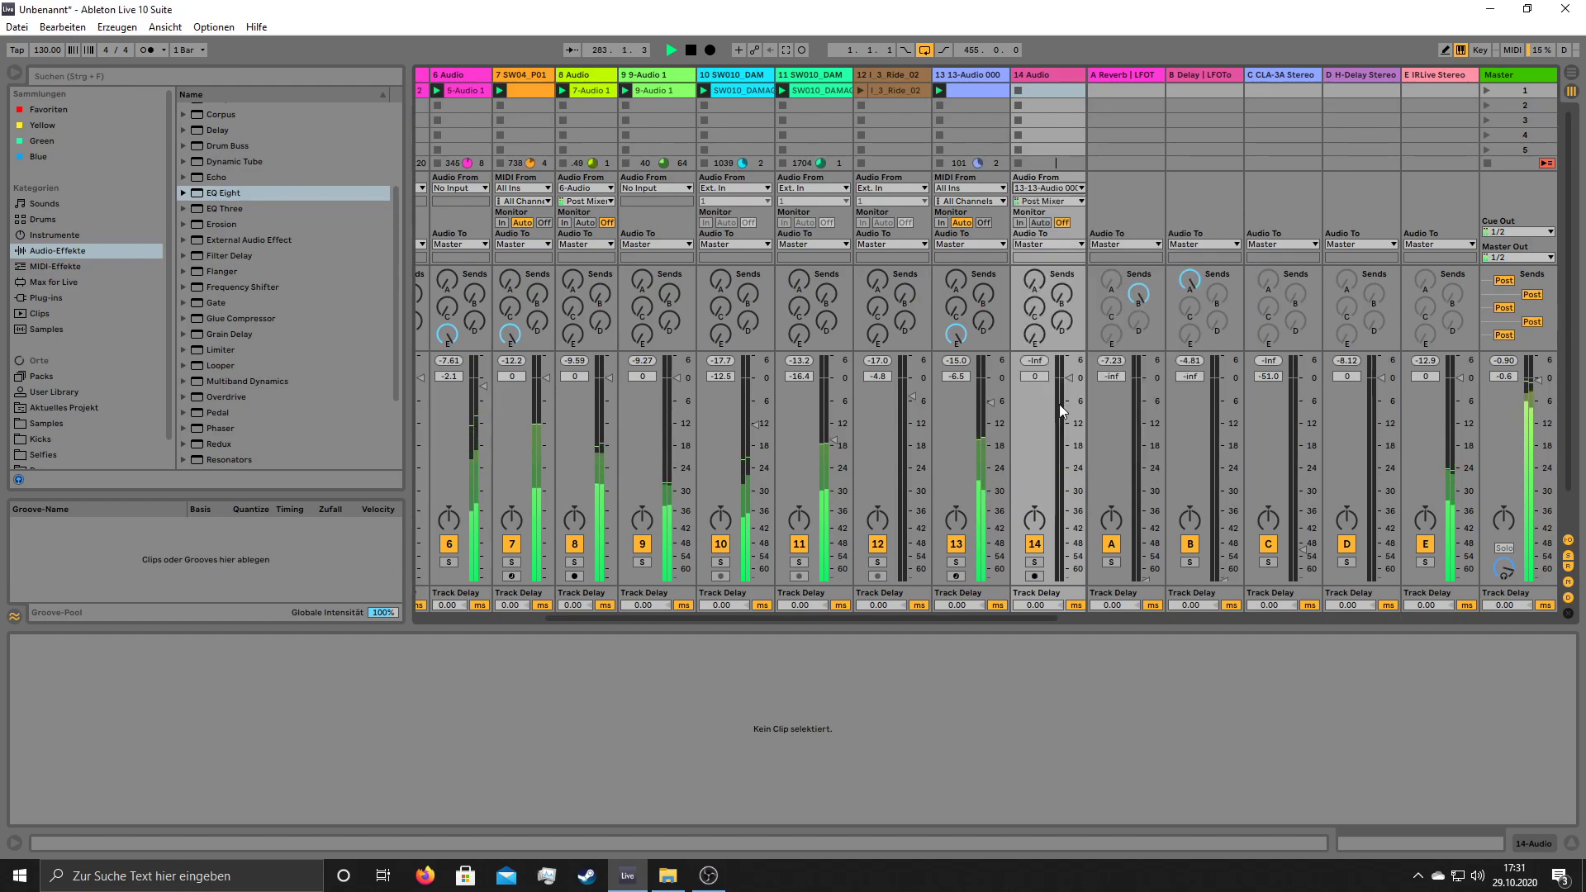
- Load H-Delay Stereo on track 13, and arm audio track 14 and record its output into the first clip slot
scroll(284, 351, "down", 2)
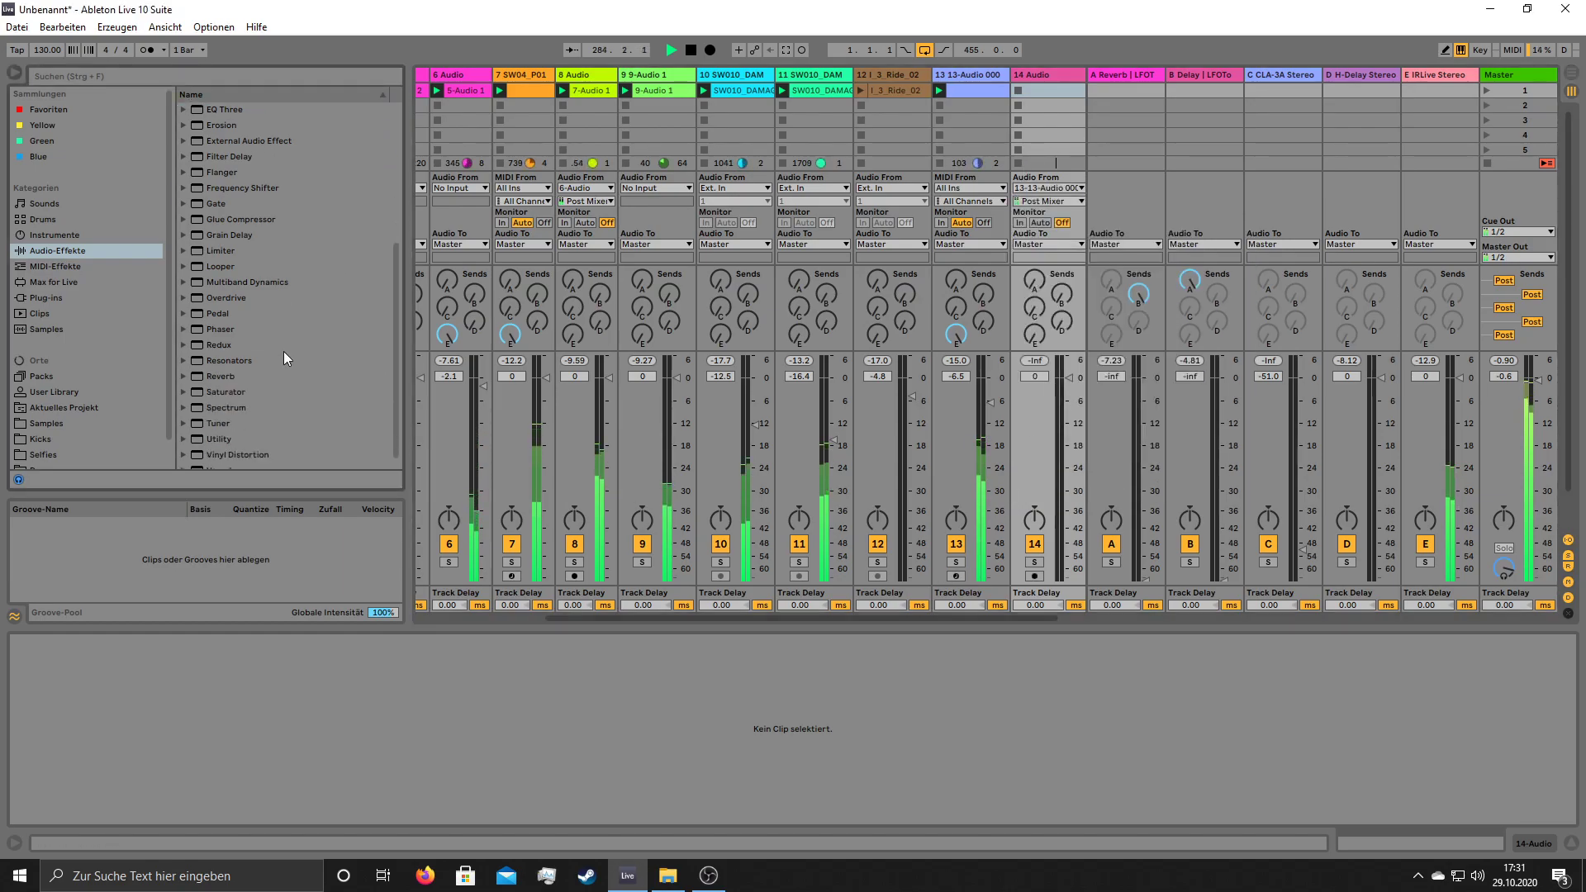
left_click(52, 297)
scroll(280, 305, "down", 3)
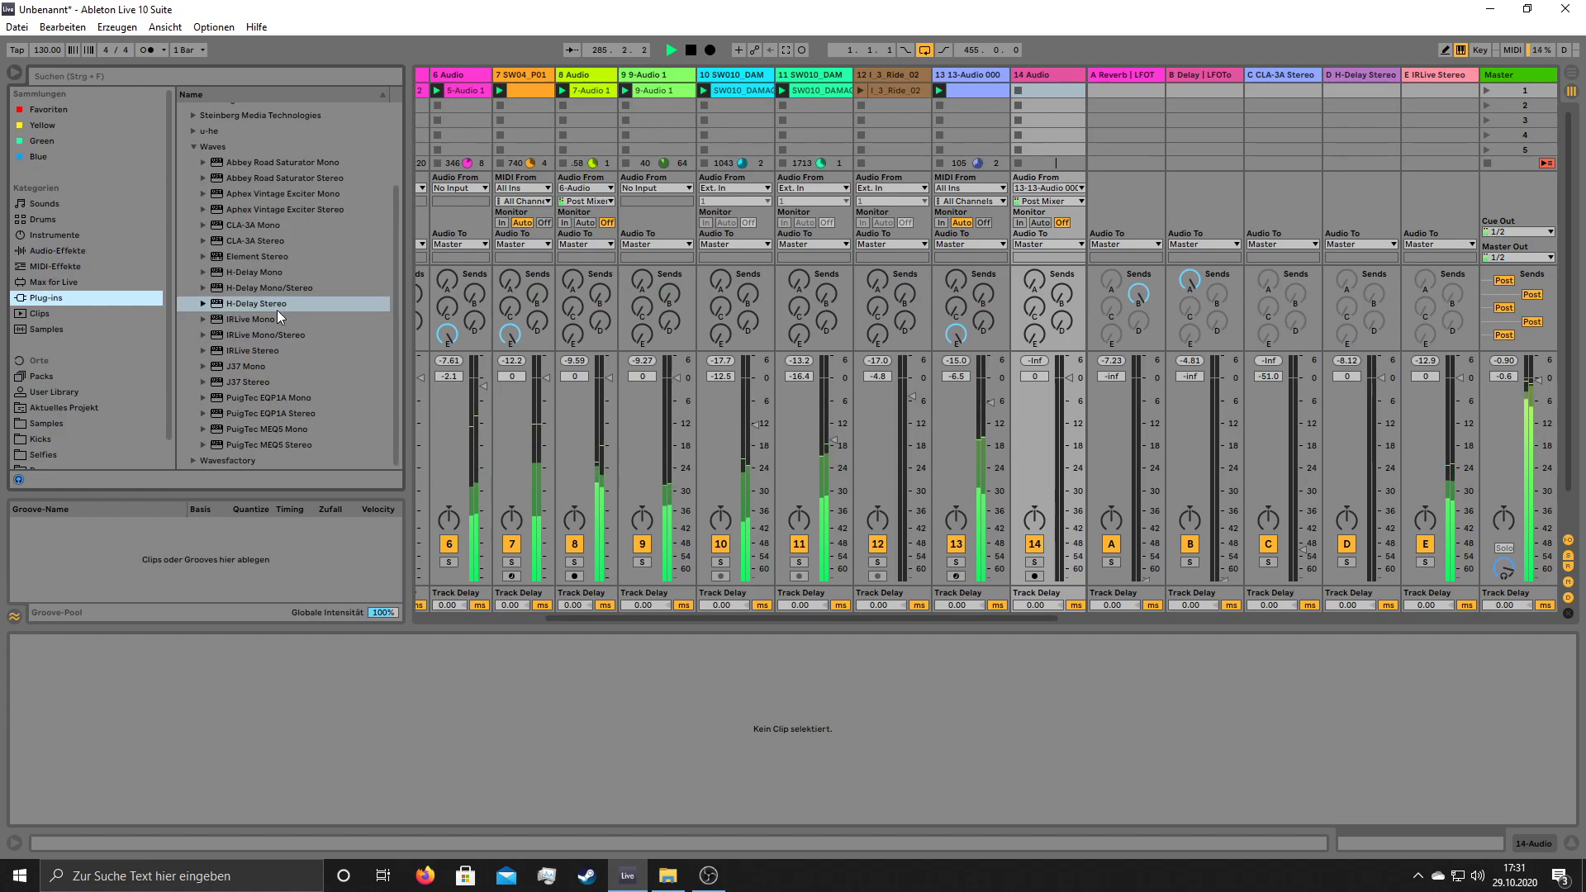
left_click(263, 303)
left_click_drag(967, 81, 965, 86)
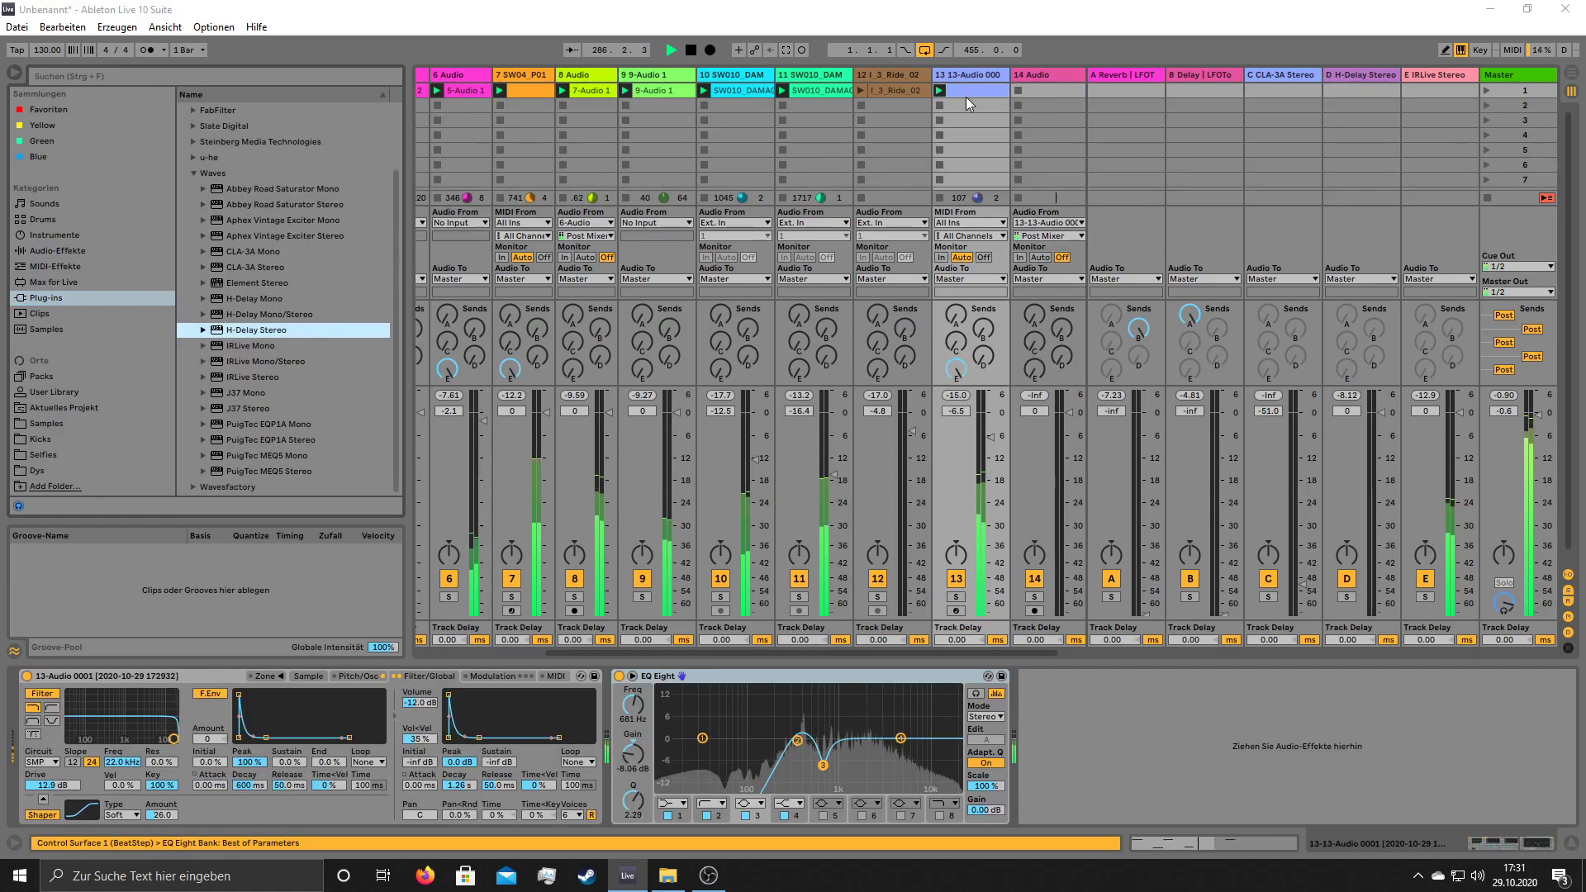
left_click(1034, 610)
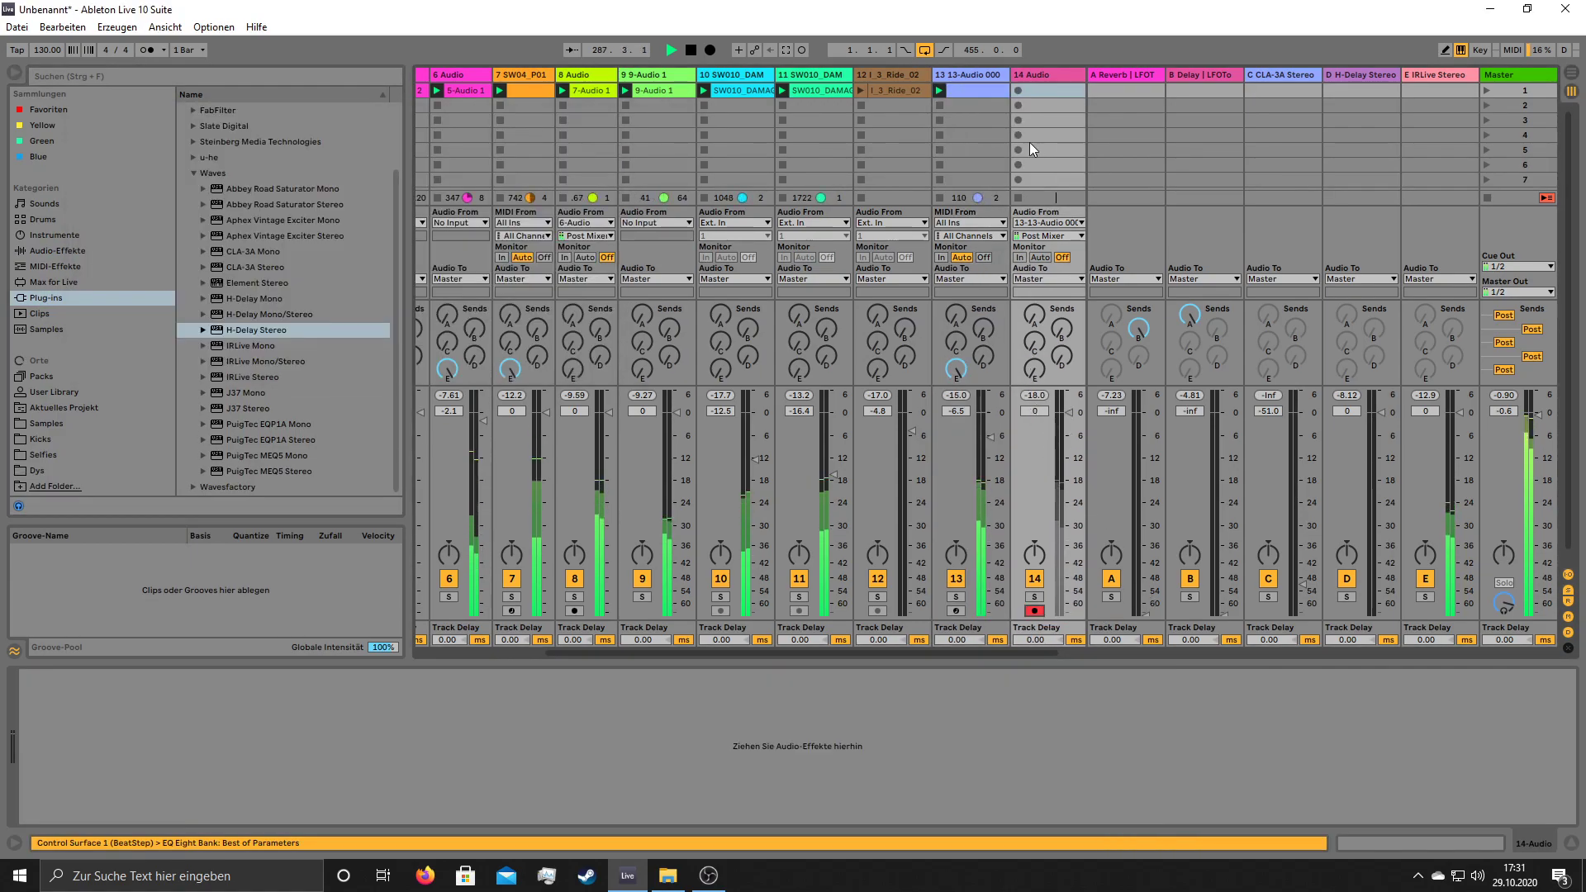
left_click(1017, 90)
left_click(979, 73)
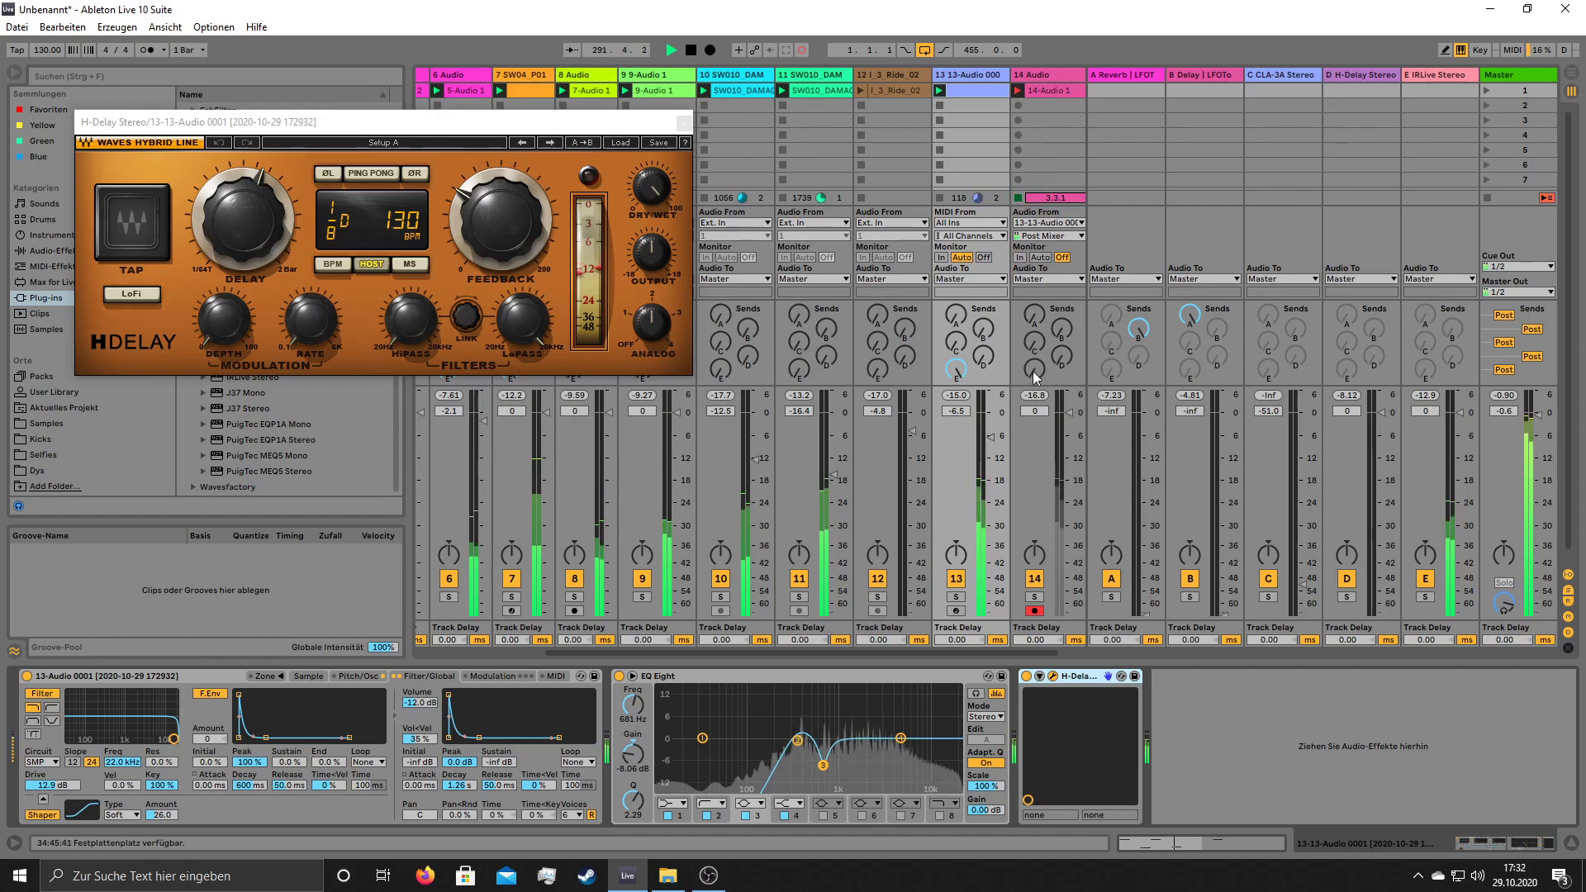
- Move the recorded 14-Audio 1 clip onto a new audio track and start recording another clip on track 14
left_click(953, 653)
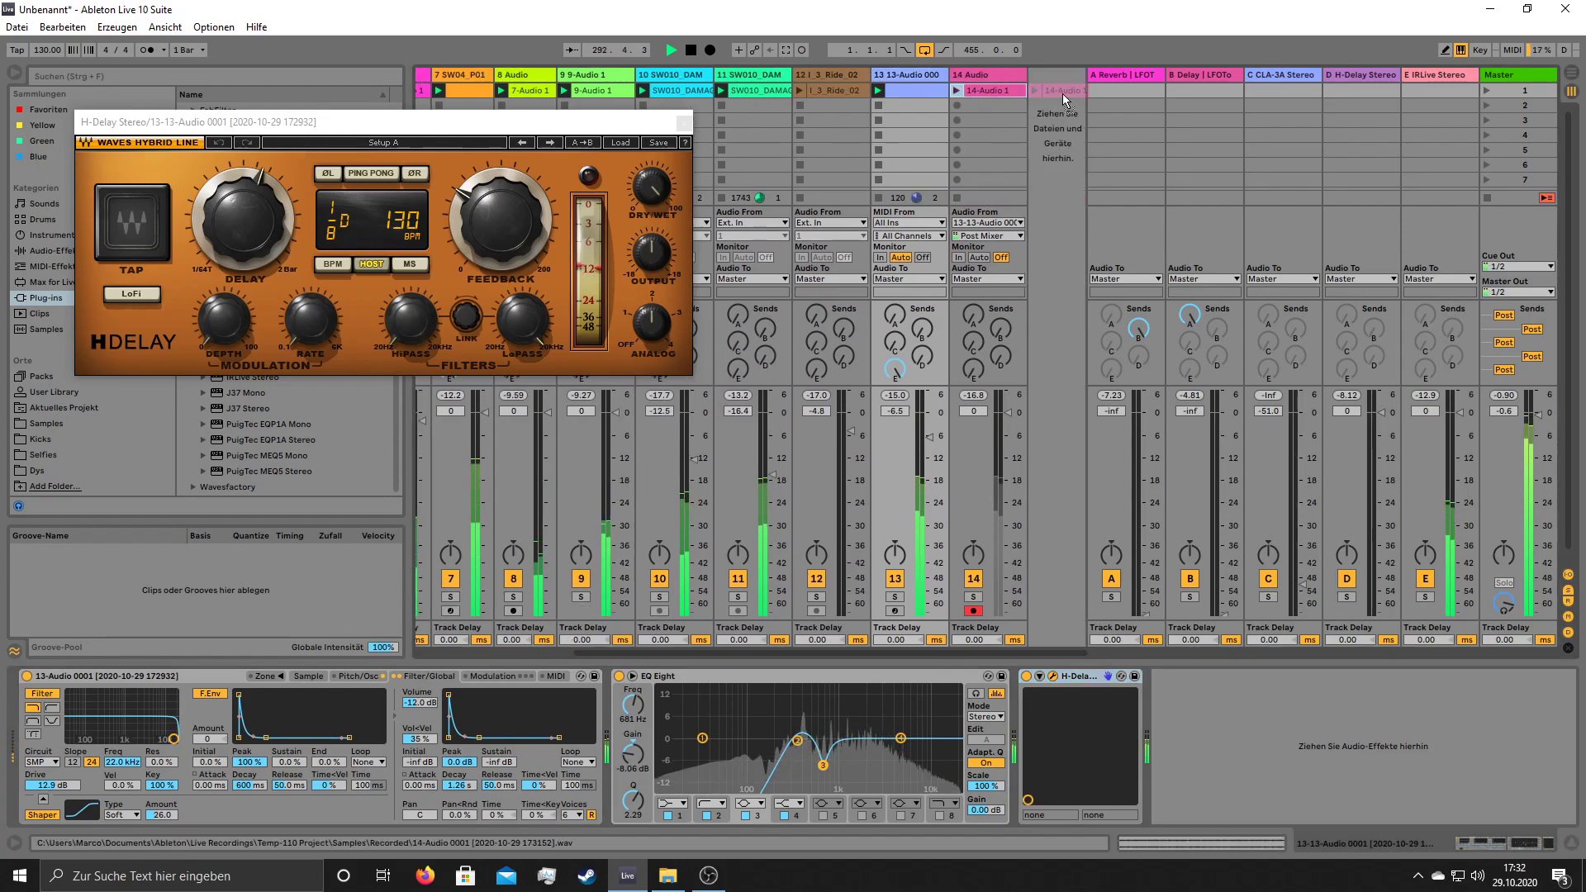
left_click_drag(1057, 92, 1057, 93)
left_click(944, 91)
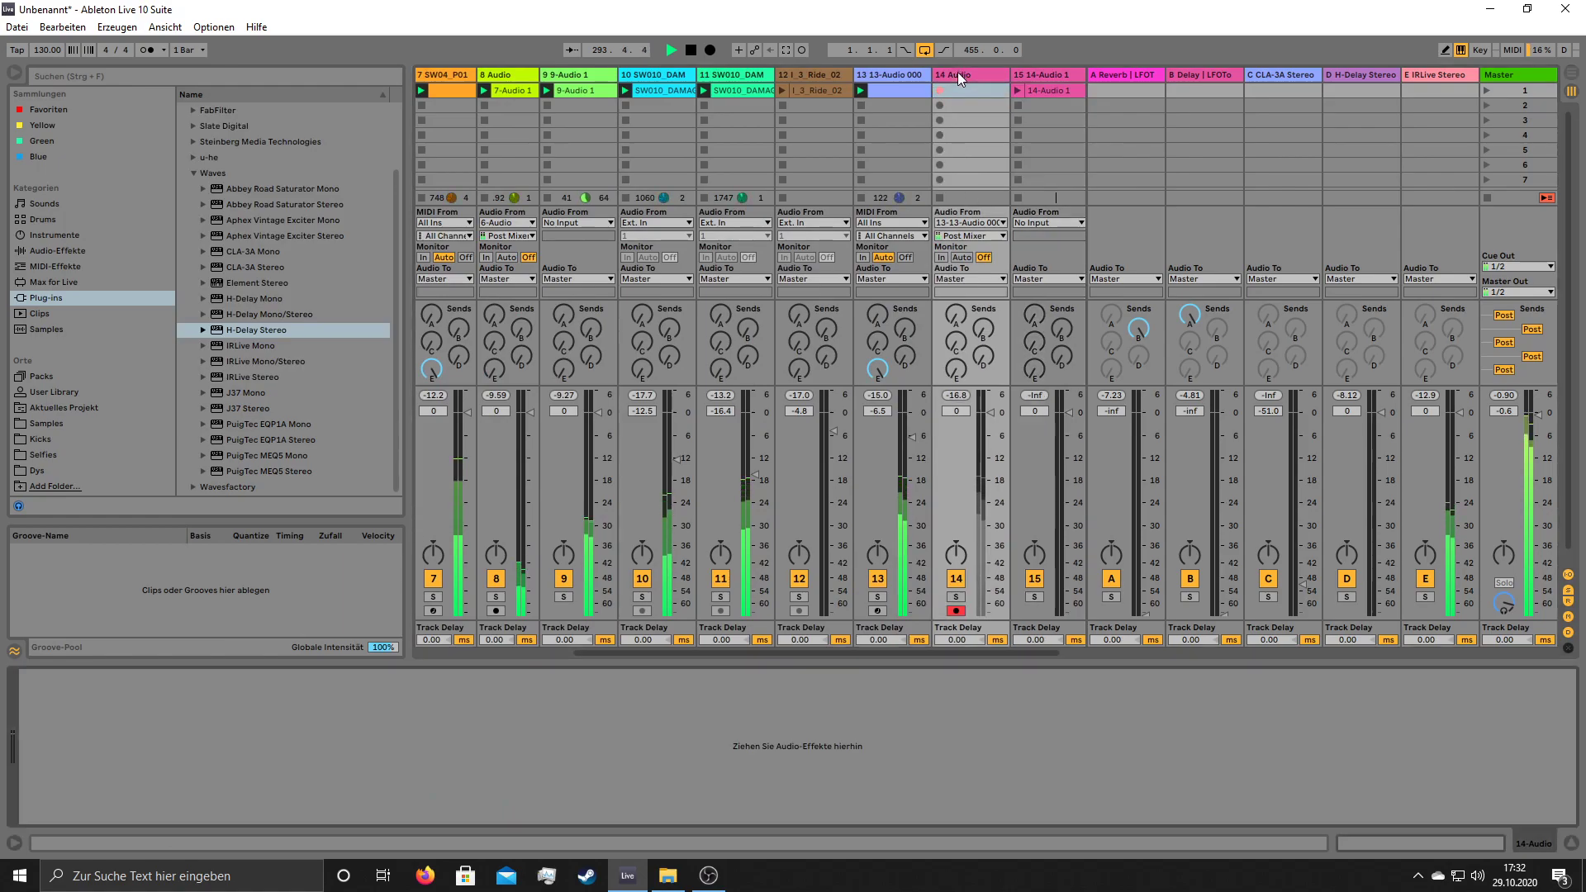
- Enable Ping Pong in track 13's H-Delay, adjust its high-pass and low-pass filters, and set the delay time to 1/8
left_click(904, 72)
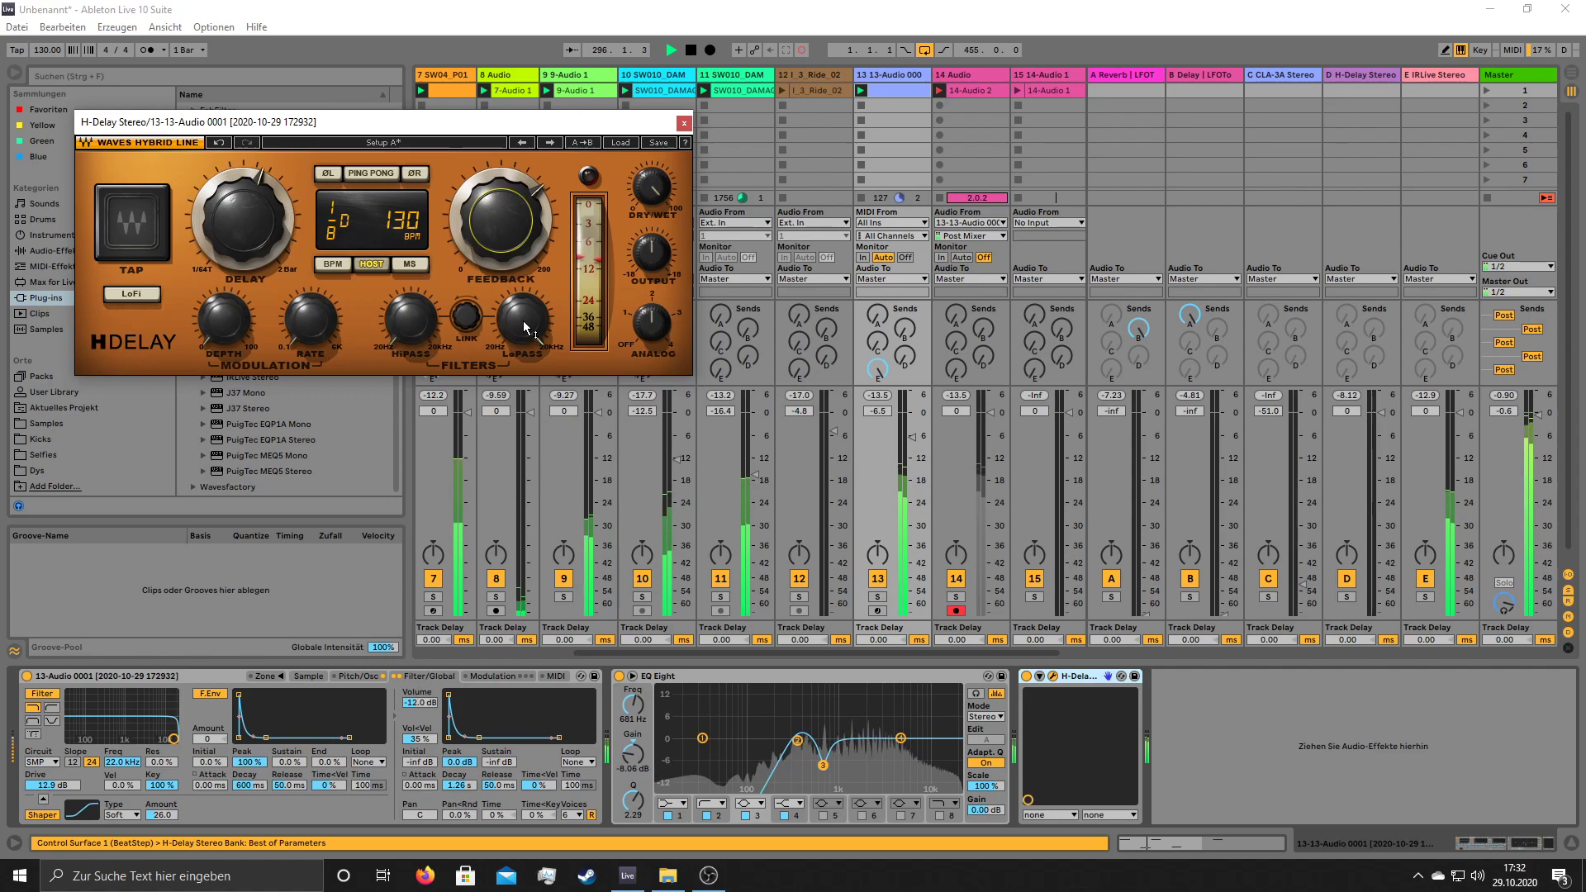
left_click_drag(525, 328, 526, 322)
left_click(370, 173)
left_click_drag(406, 324, 407, 318)
left_click_drag(555, 337, 555, 343)
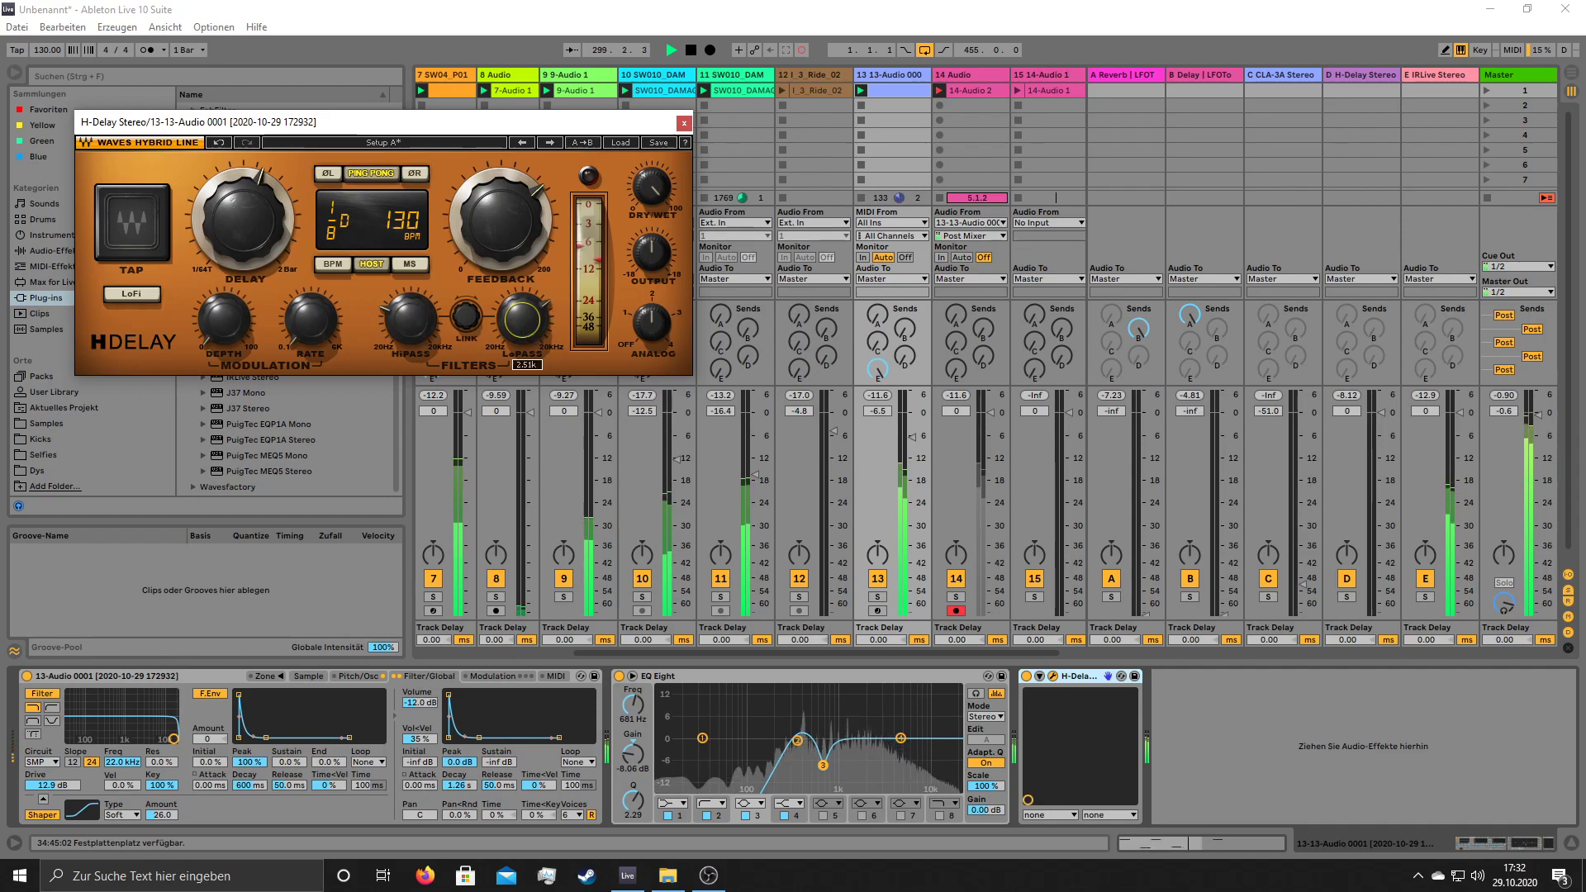
left_click_drag(243, 219, 243, 213)
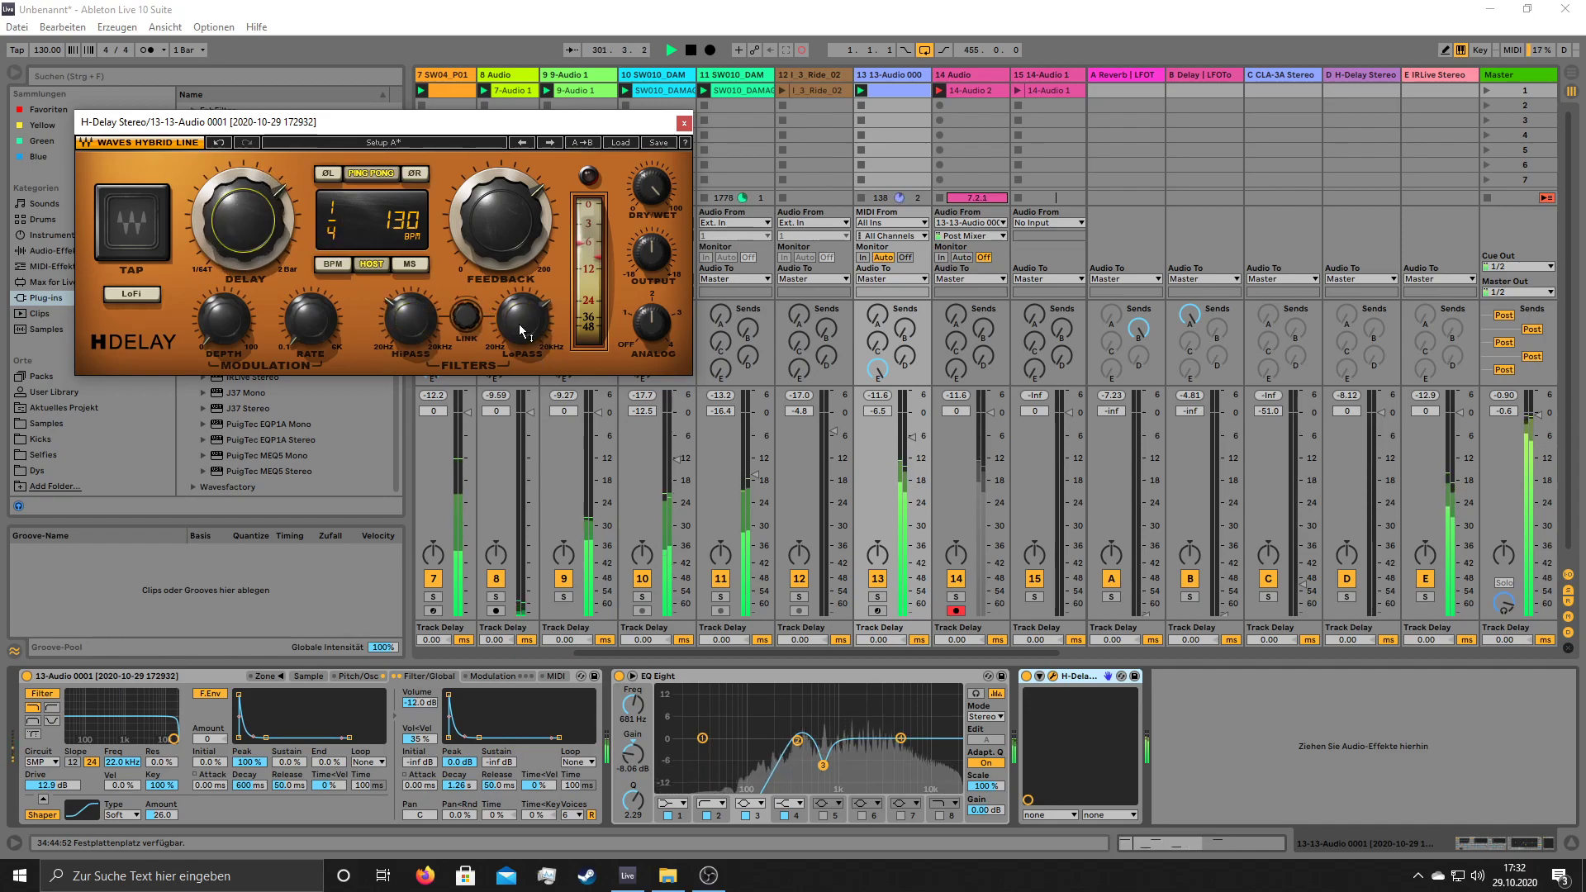
left_click_drag(245, 214, 244, 220)
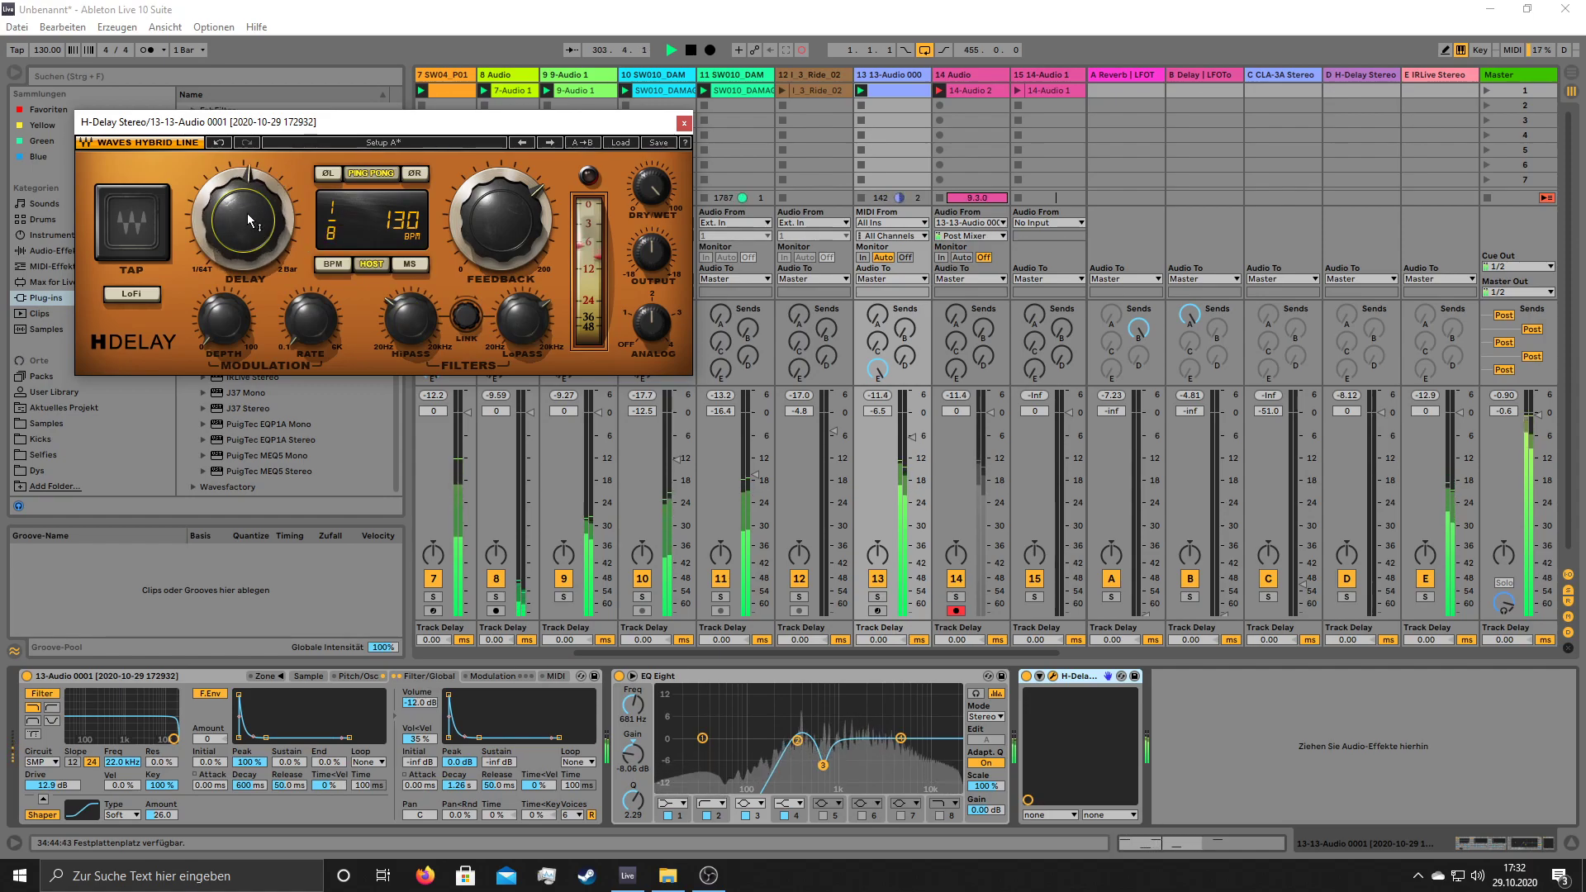
- Fine-tune the high-pass and low-pass filters in track 13's H-Delay and close the plug-in window
left_click_drag(420, 335, 420, 329)
left_click_drag(523, 322, 524, 341)
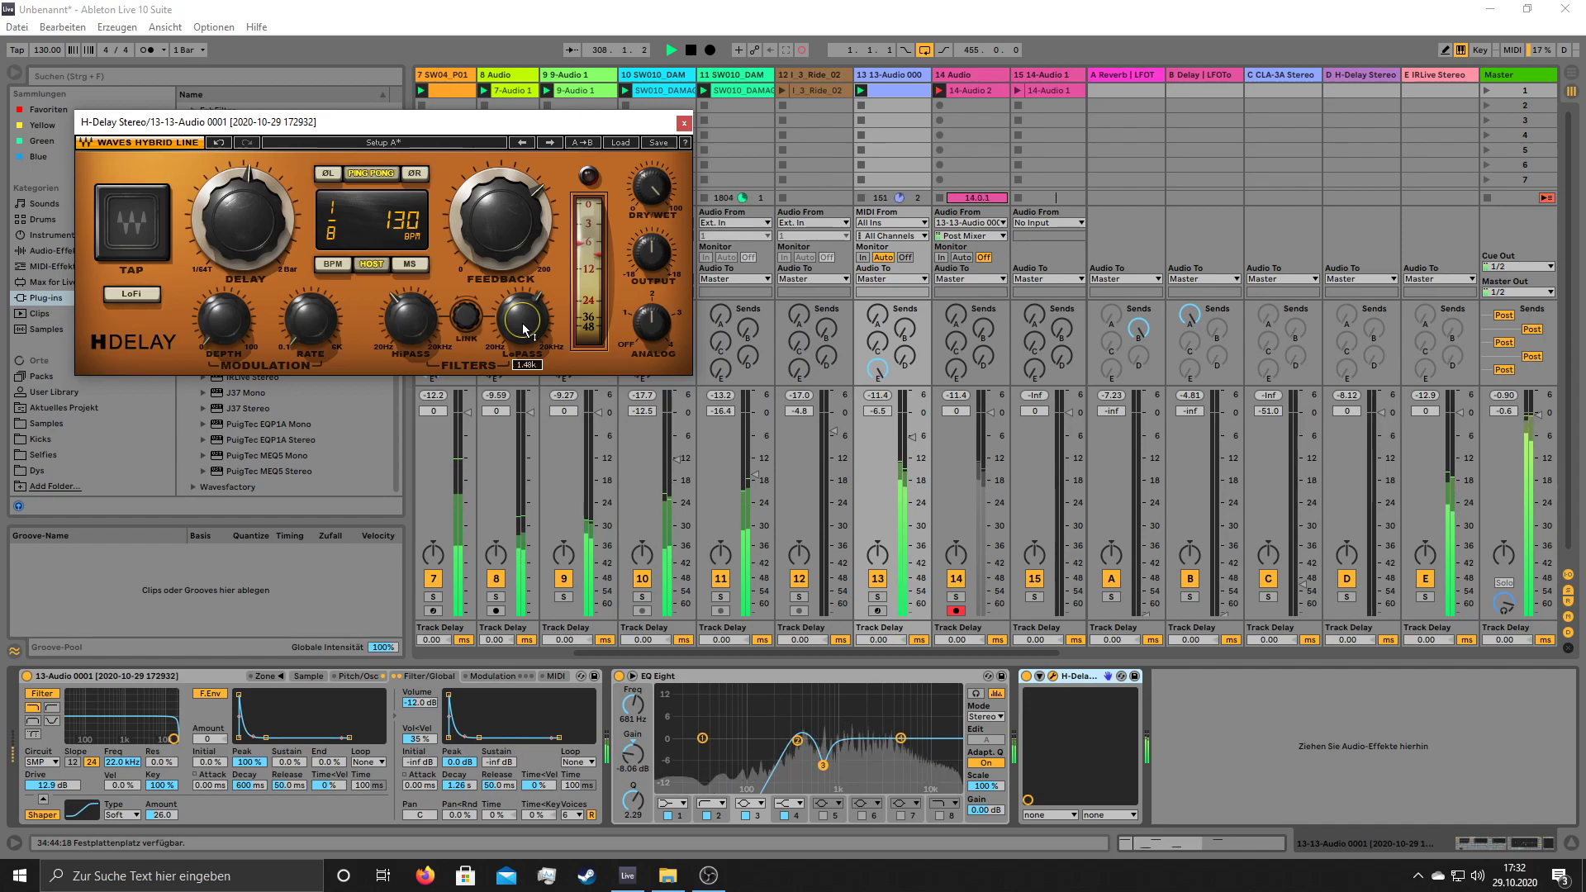
mouse_move(422, 318)
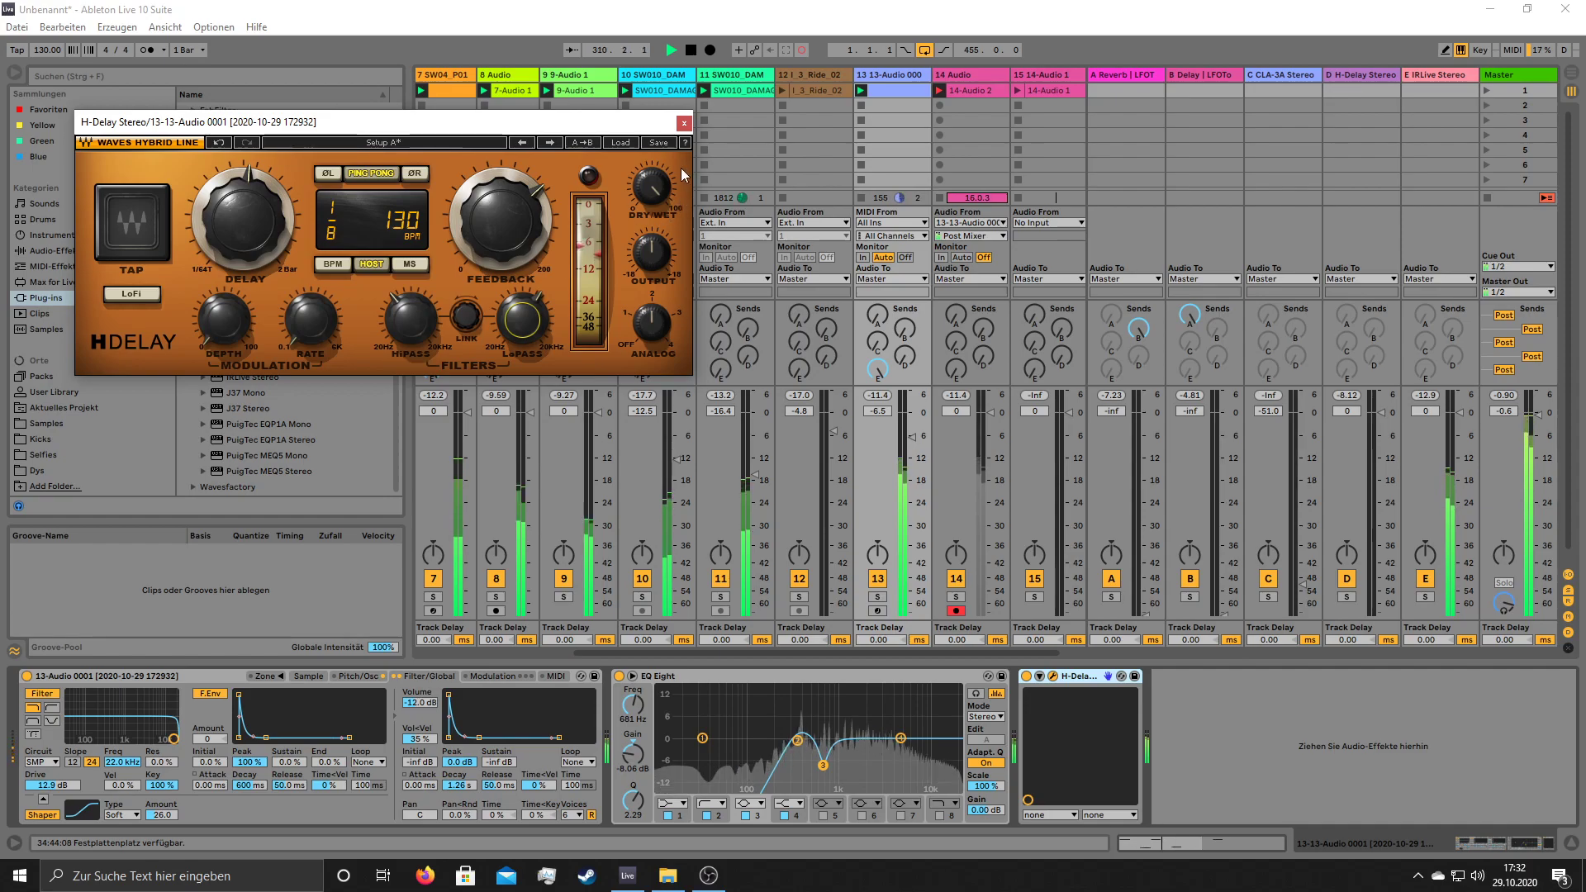
left_click(684, 123)
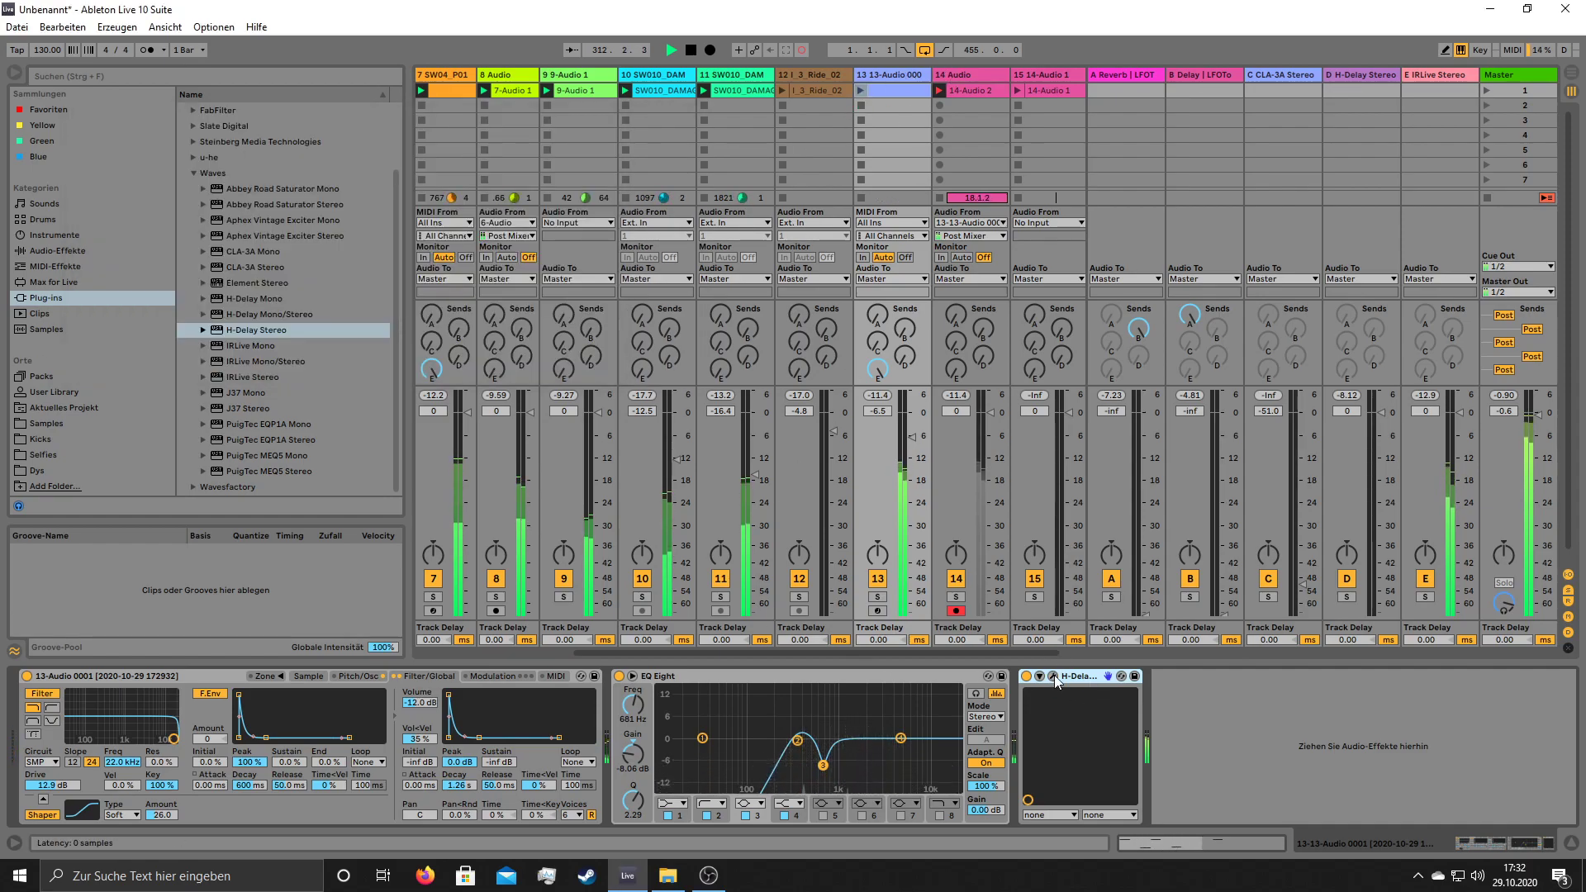
- Loop one bar starting at bar 17 in track 14's 14-Audio 2 clip and lower the track's volume to -6.7 dB
left_click_drag(891, 652, 1137, 649)
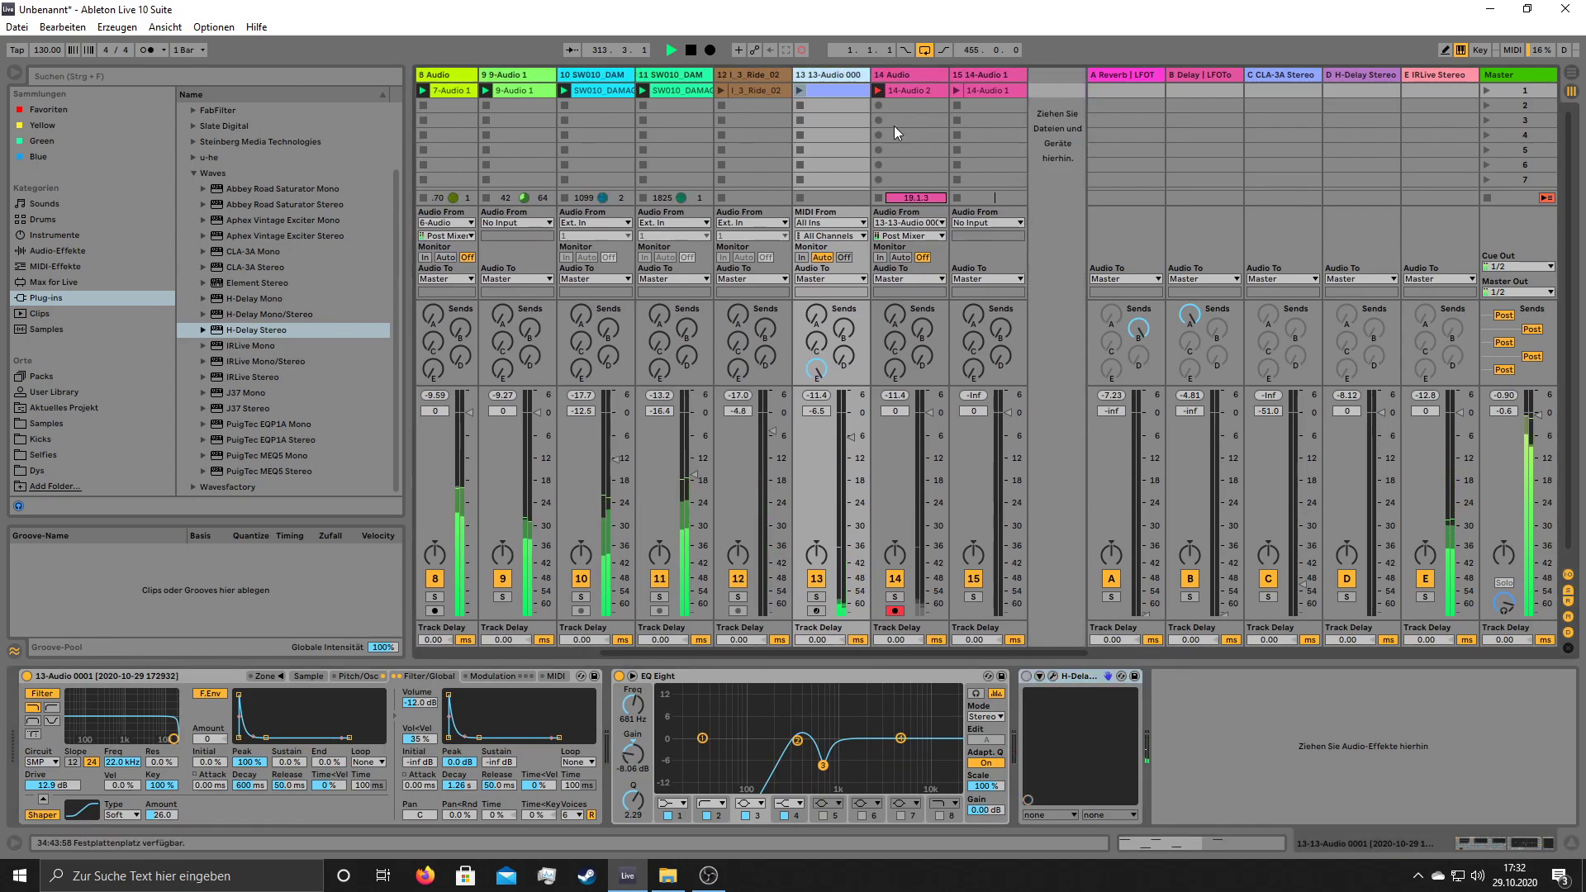
left_click(933, 90)
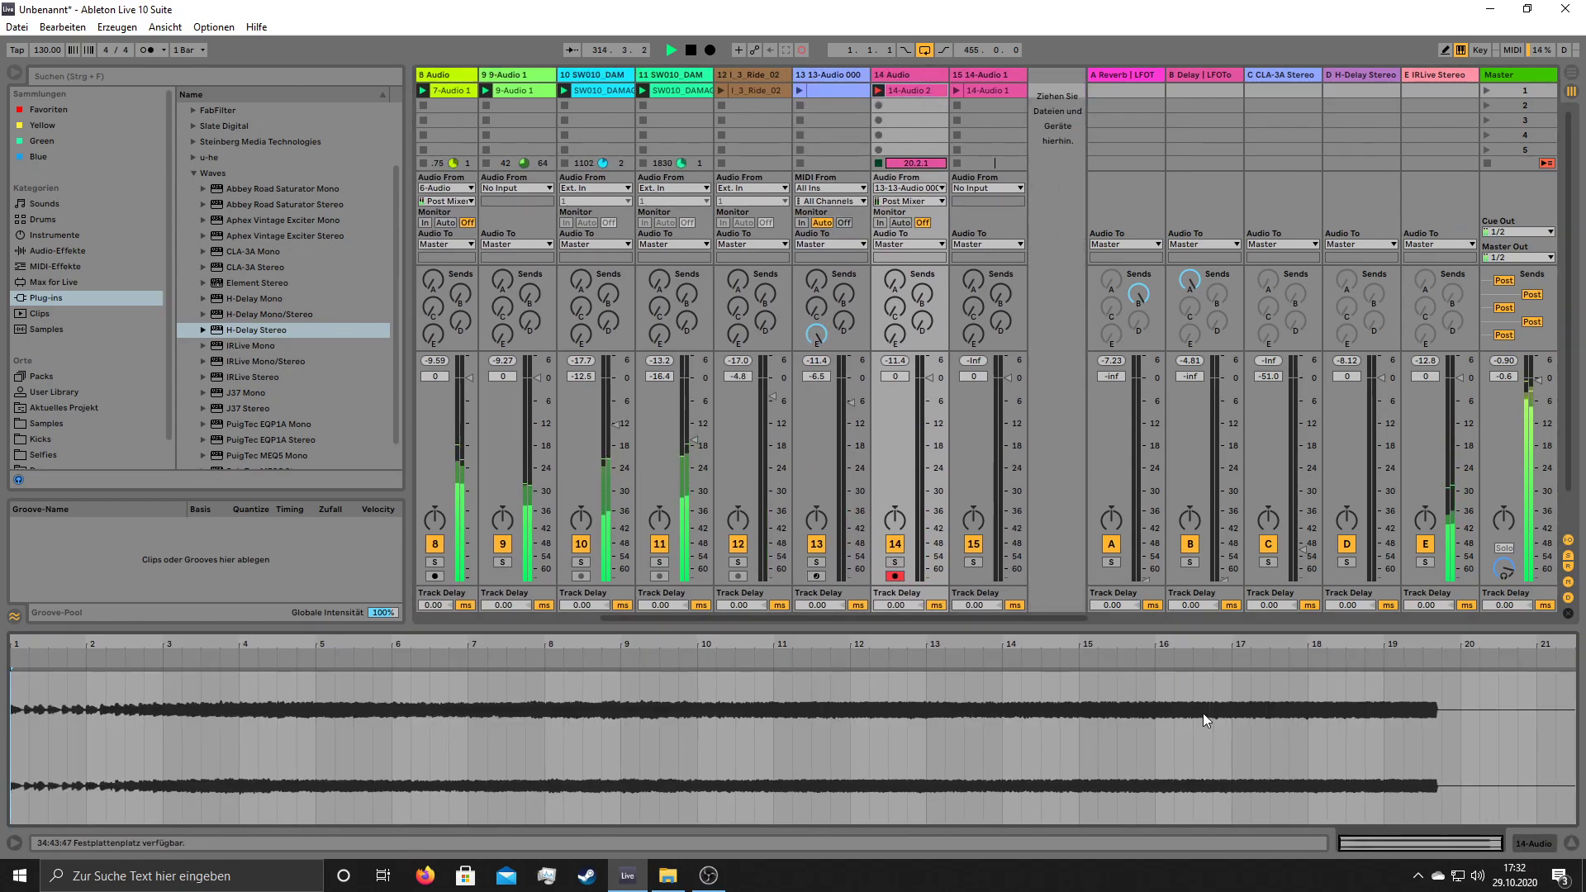
left_click_drag(1294, 741, 1328, 744)
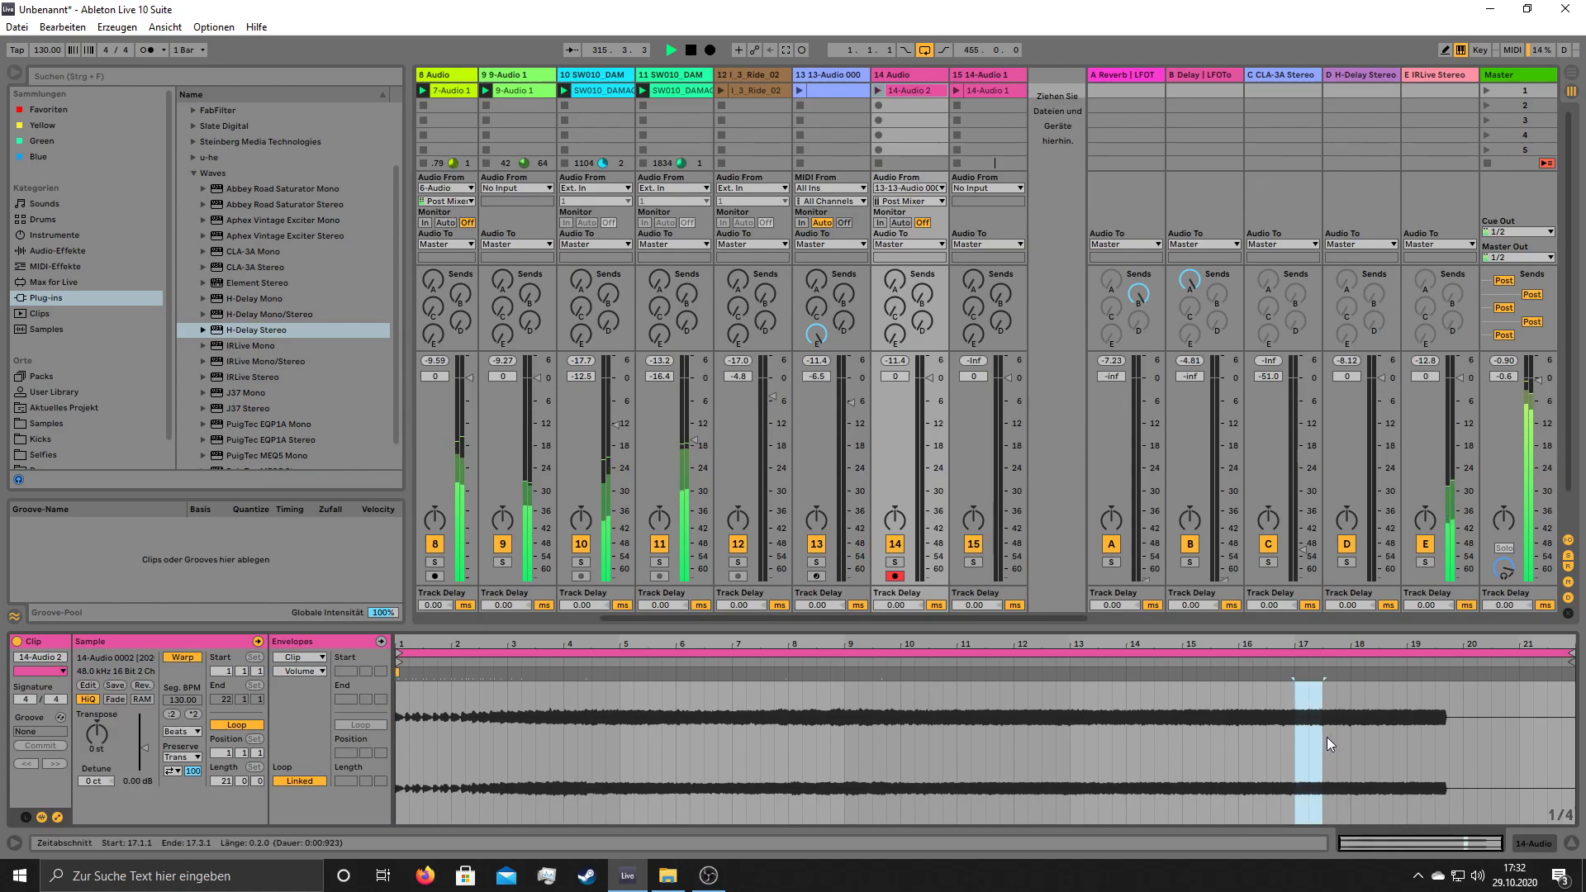
key("ctrl+l")
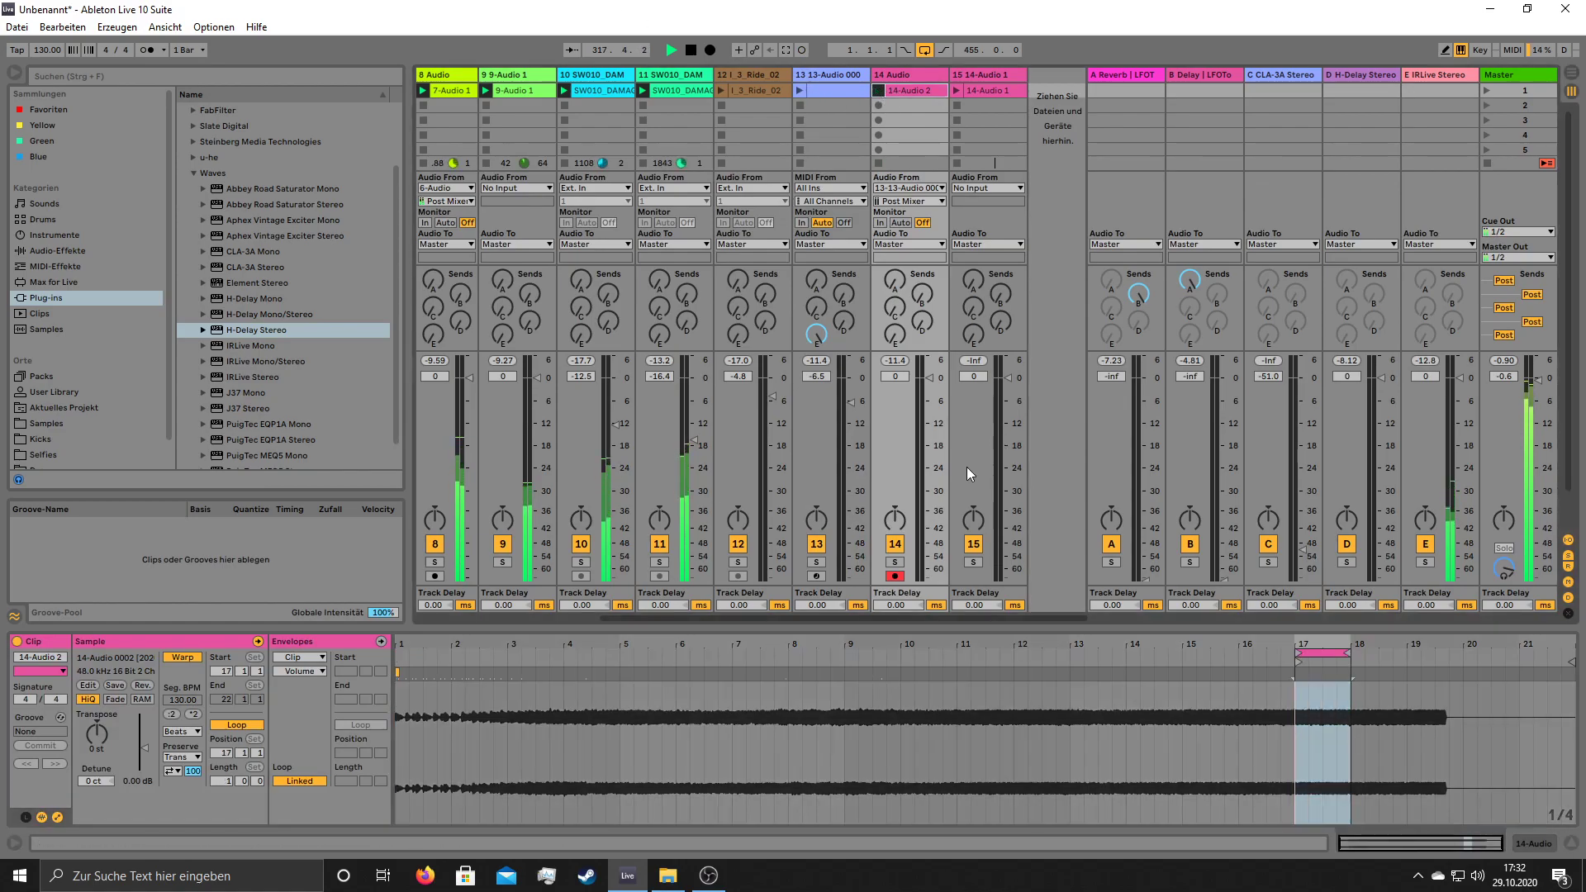
mouse_move(929, 377)
left_mouse_down()
mouse_move(929, 427)
mouse_move(929, 402)
left_mouse_up()
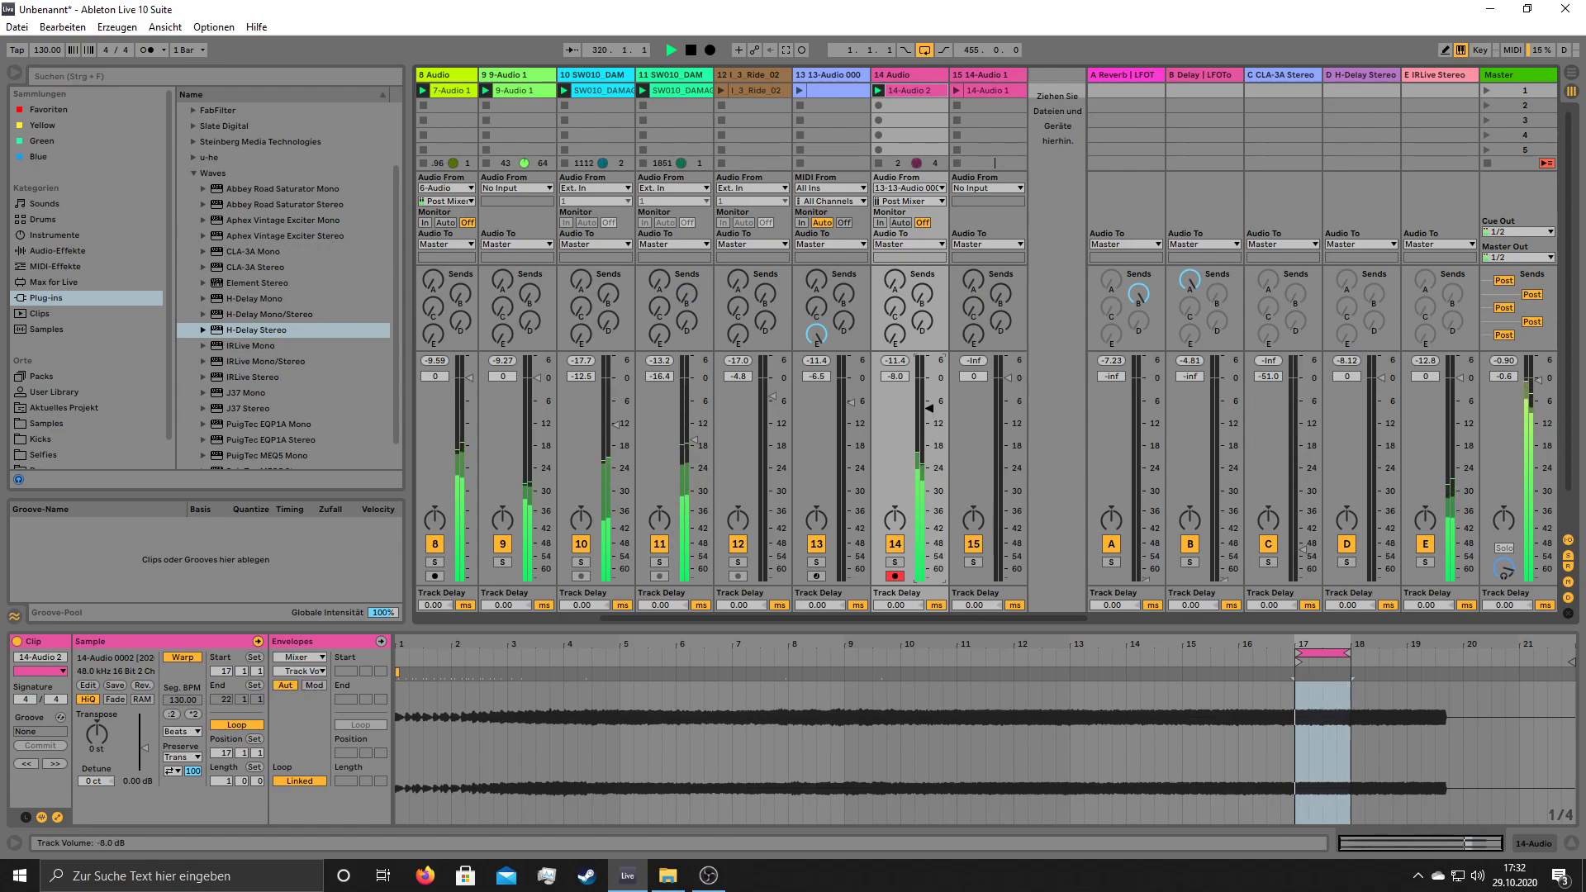
- Load the EQ Eight audio effect on track 14
left_click(58, 251)
scroll(223, 157, "up", 1)
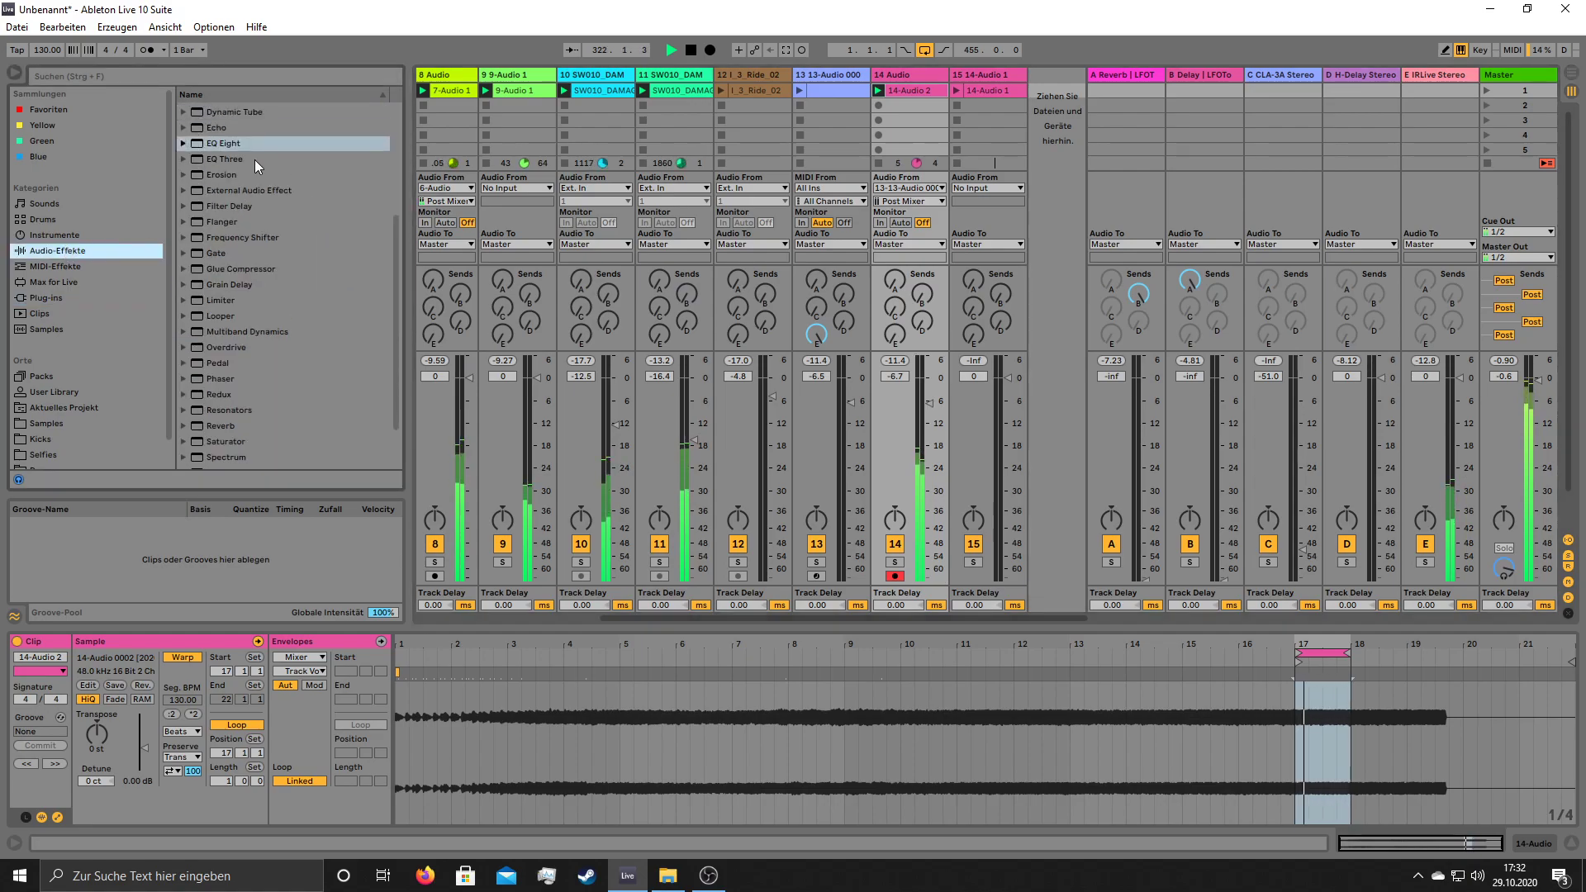
double_click(230, 145)
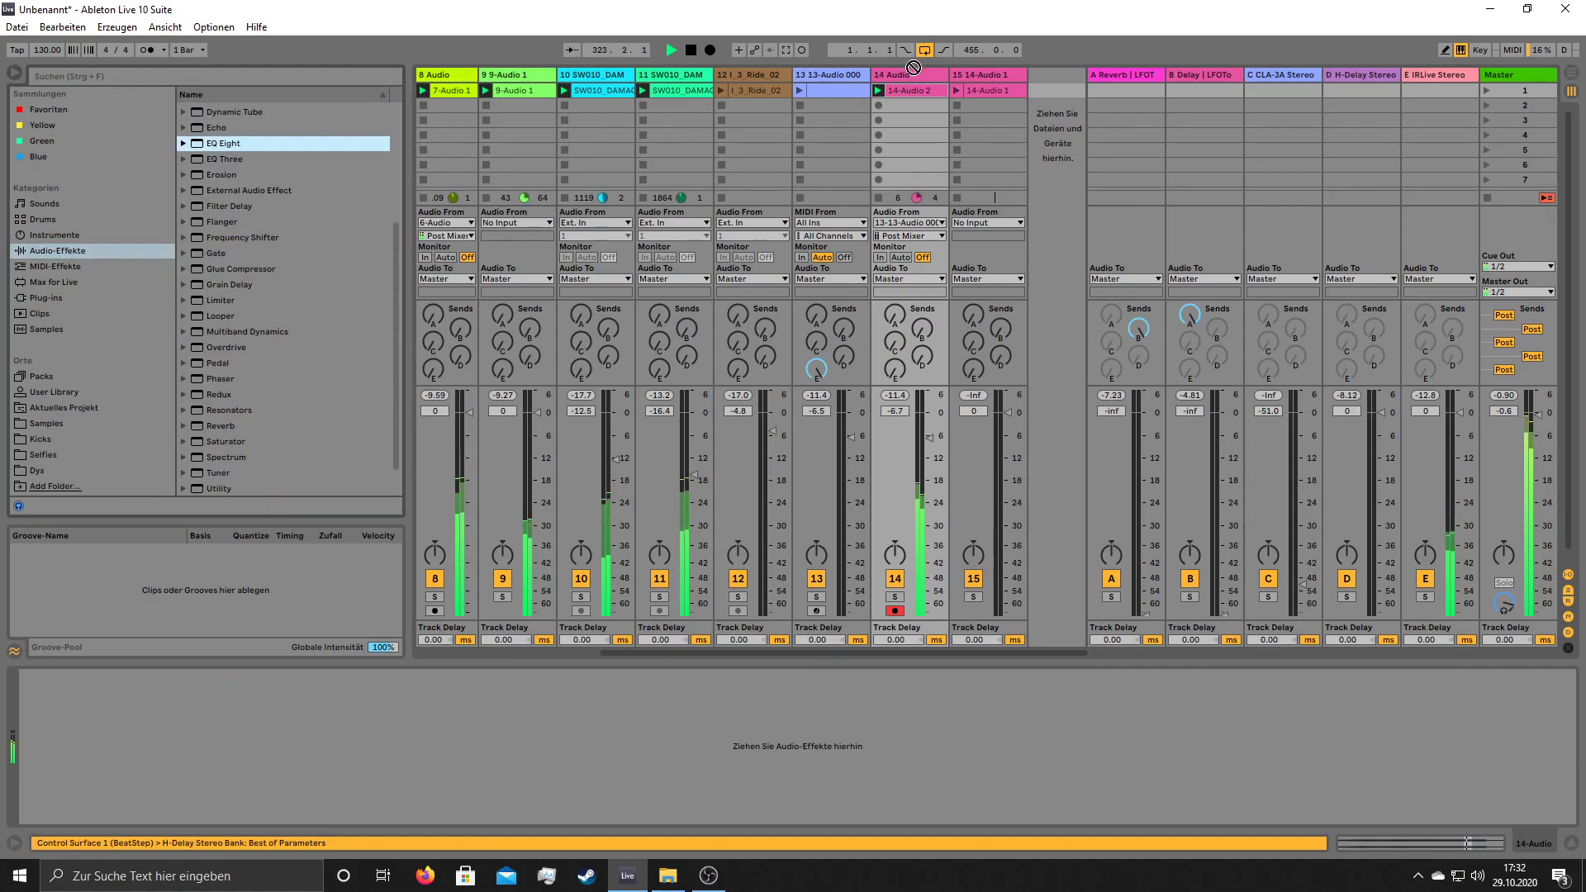
- Shape EQ Eight band 3 into a -15 dB cut at 742 Hz with Q 2.94, and raise track 14's volume to -1.7 dB
left_click_drag(246, 738, 276, 712)
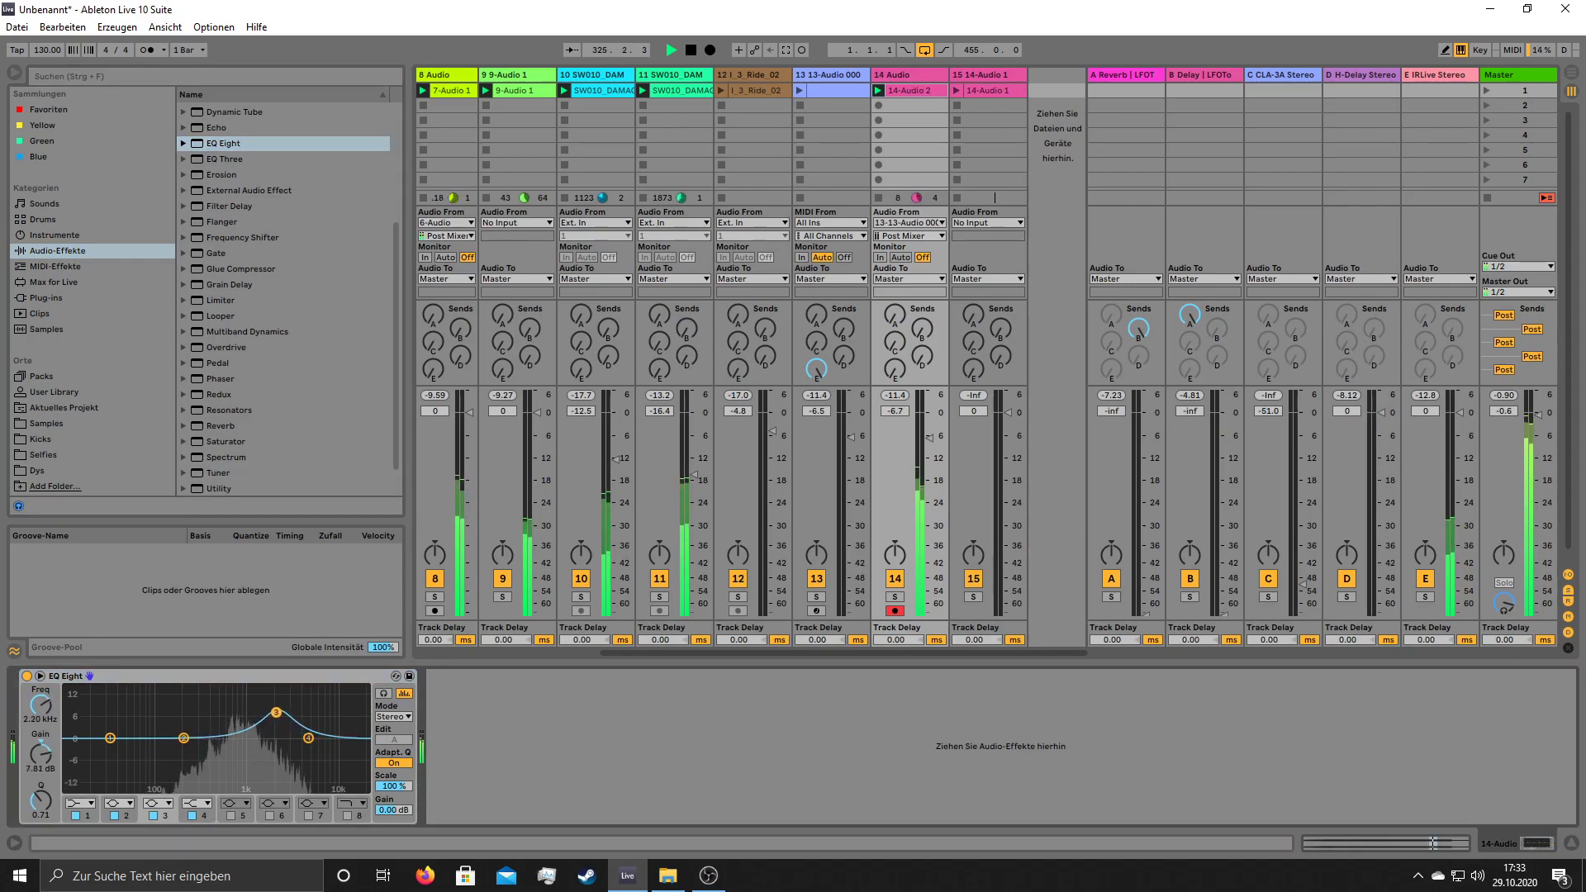
left_click_drag(41, 800, 40, 784)
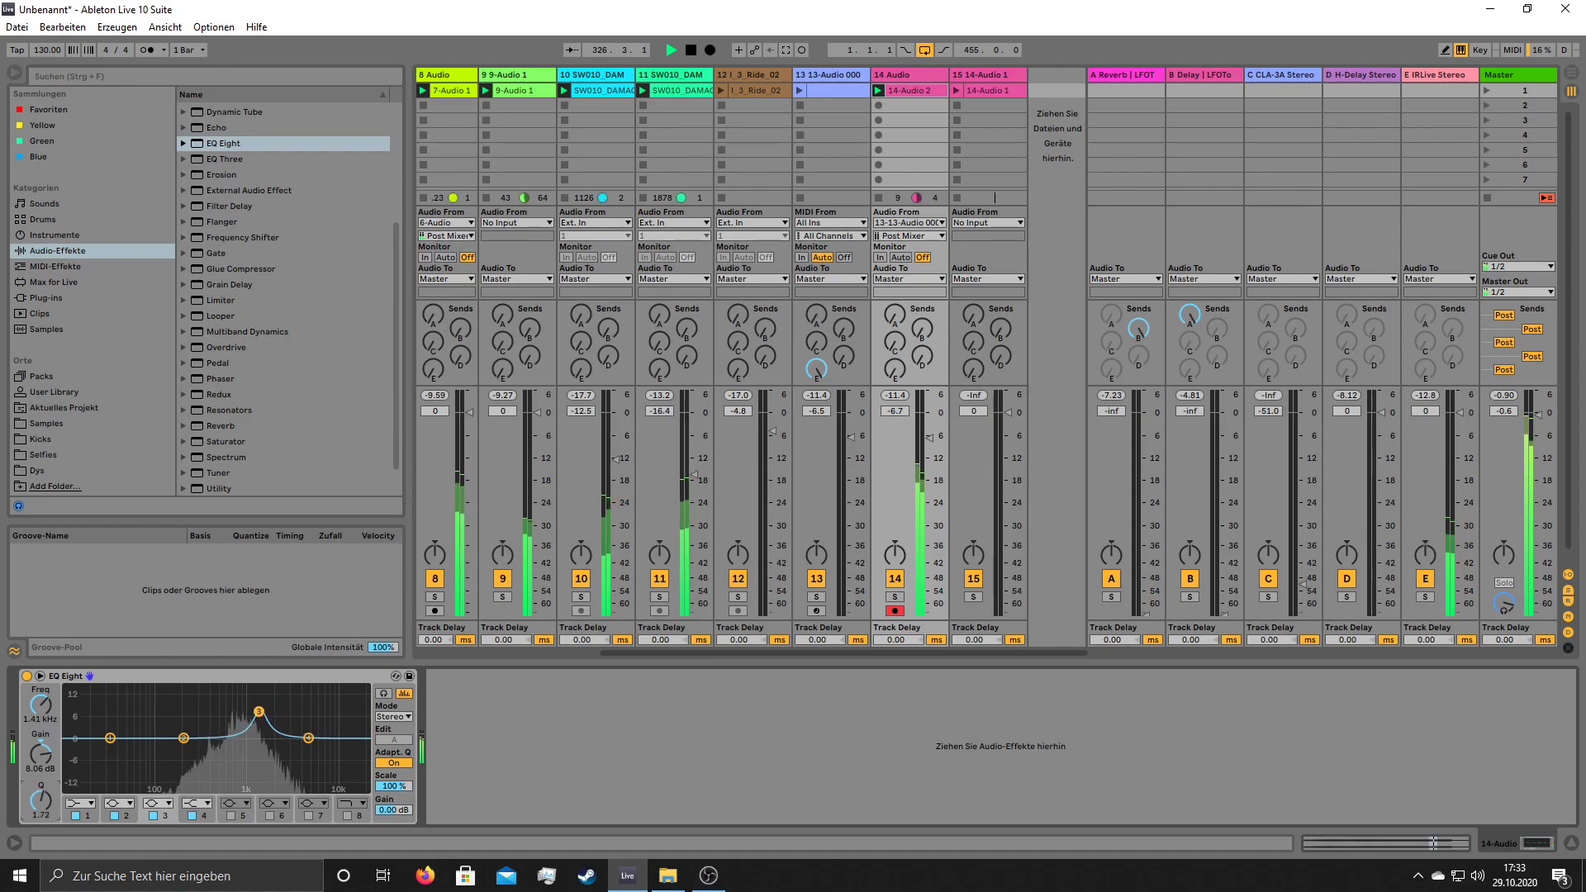
left_click_drag(258, 712, 260, 724)
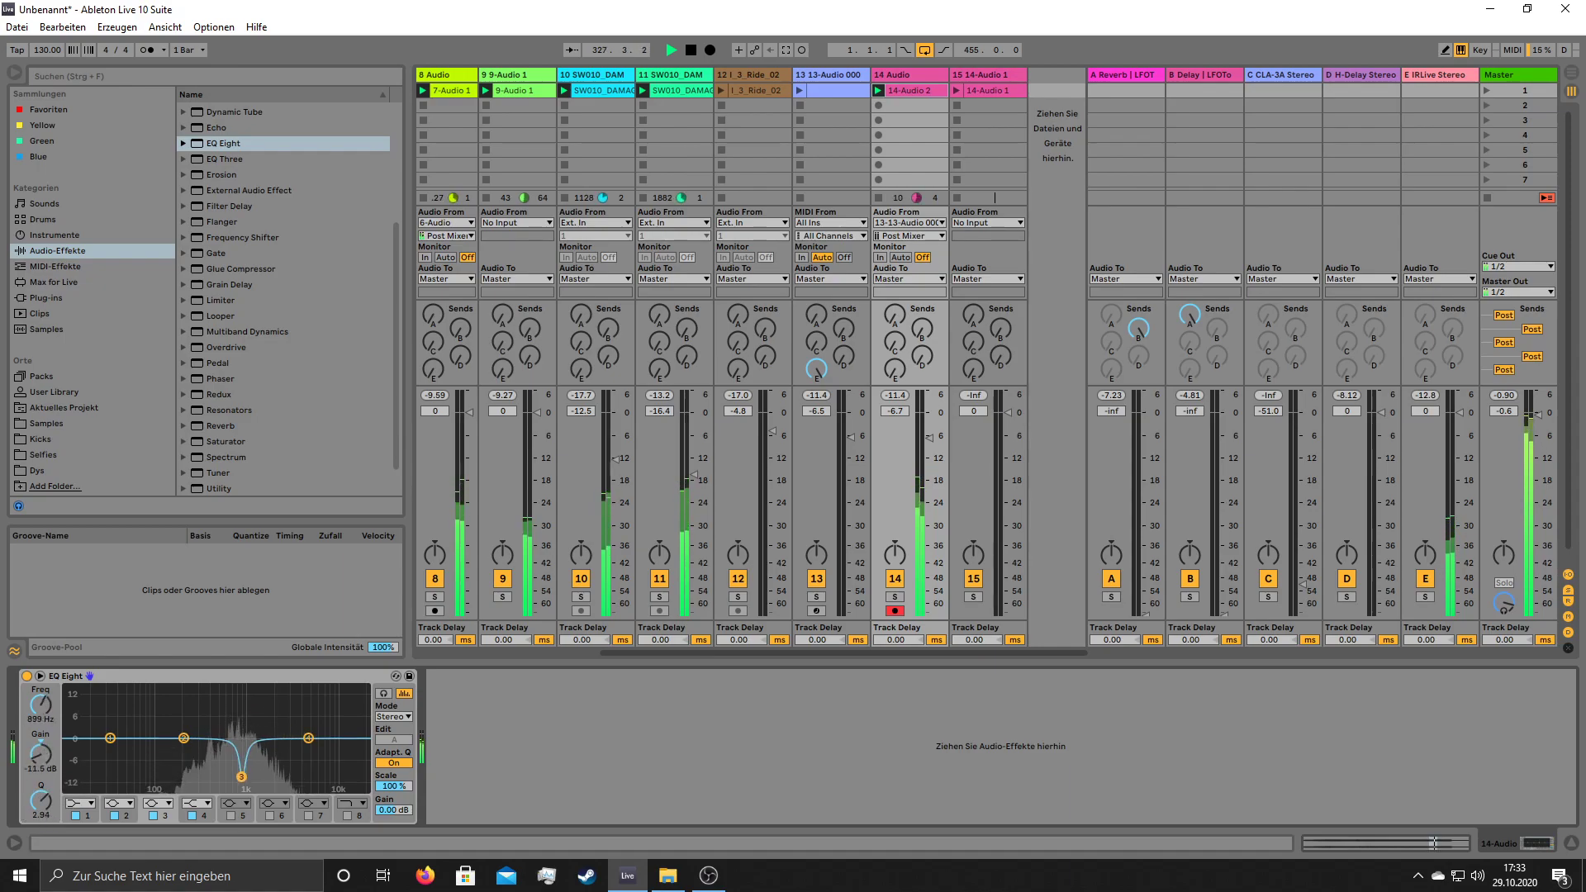
left_click_drag(233, 781, 234, 787)
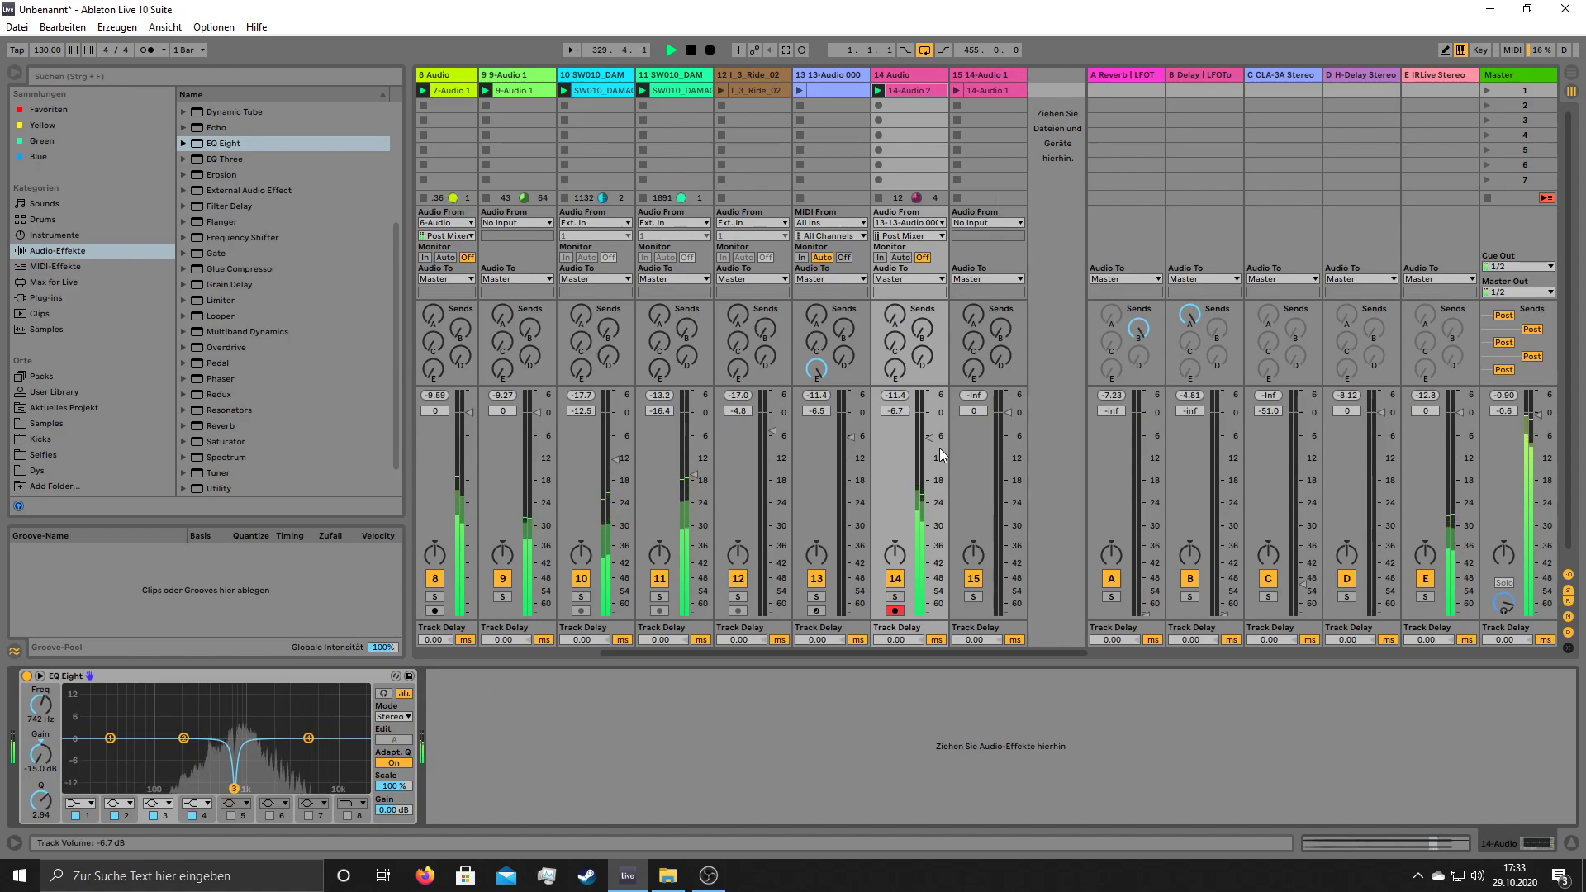
left_click_drag(939, 450, 939, 435)
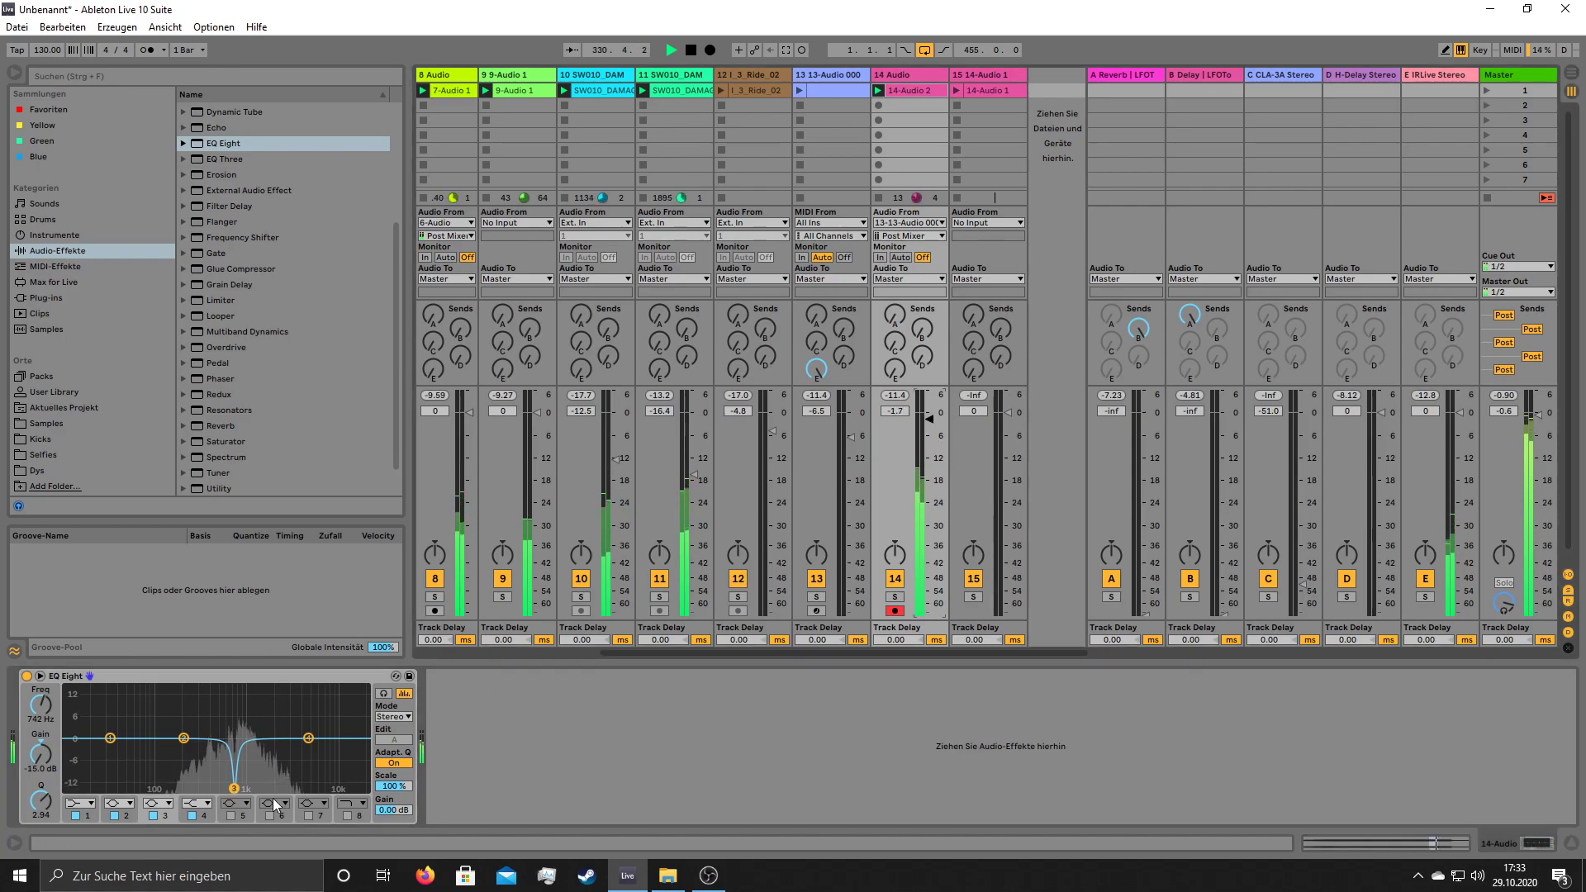
- Try a high-cut filter on band 3 of track 14's EQ Eight at about 1.58 kHz
left_click(159, 803)
left_click(157, 789)
left_click_drag(234, 725, 263, 750)
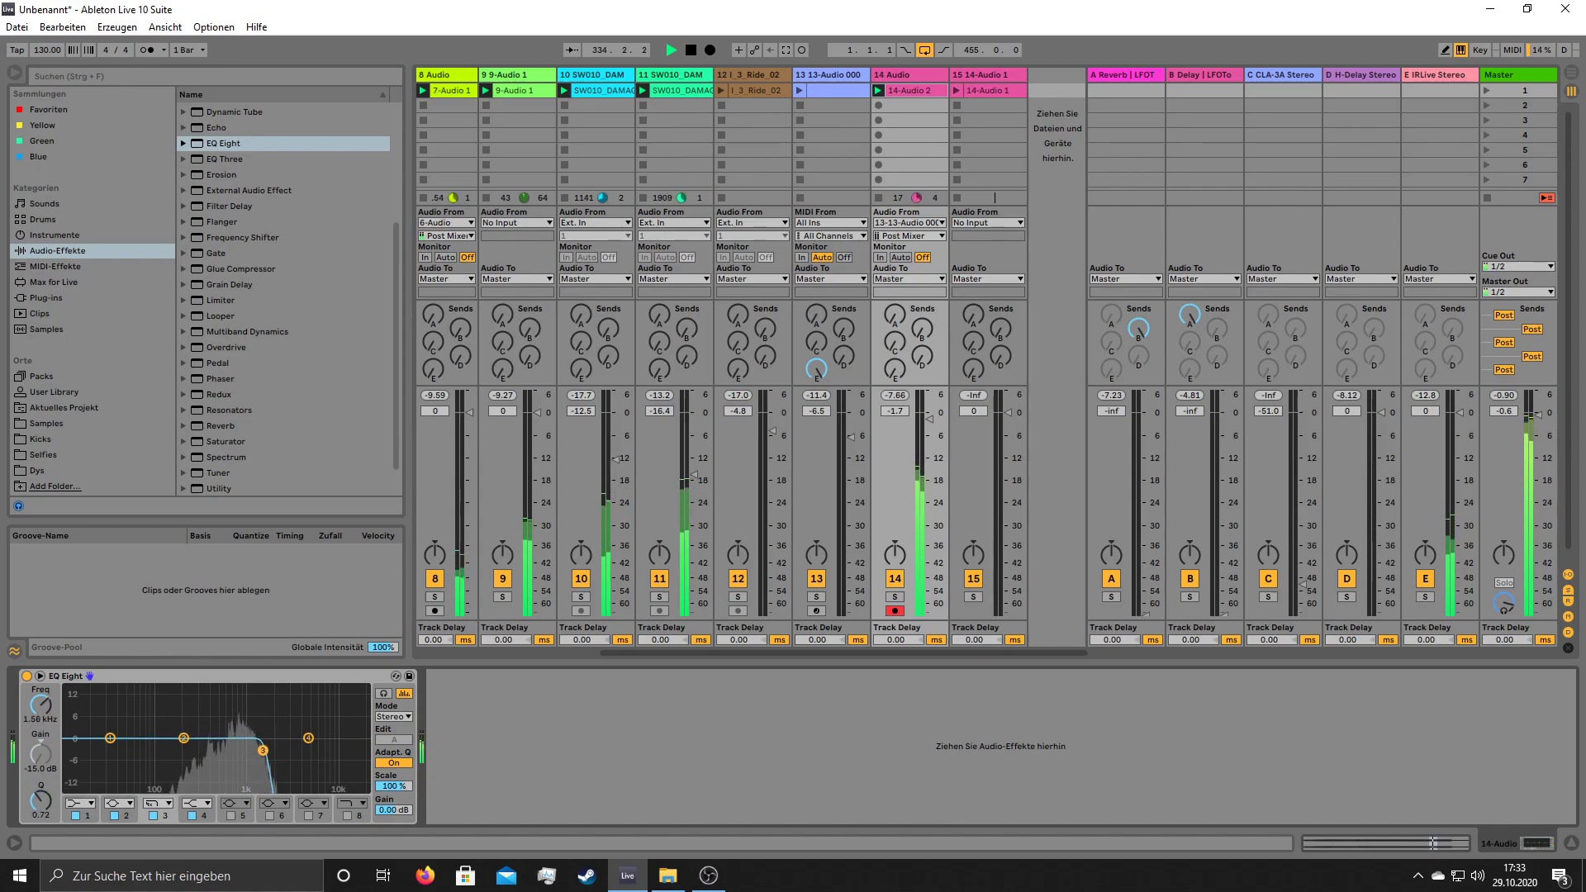
- Return band 3 to a bell and make a -14.8 dB cut at 938 Hz with Q 2.59
left_click(157, 802)
left_click(160, 748)
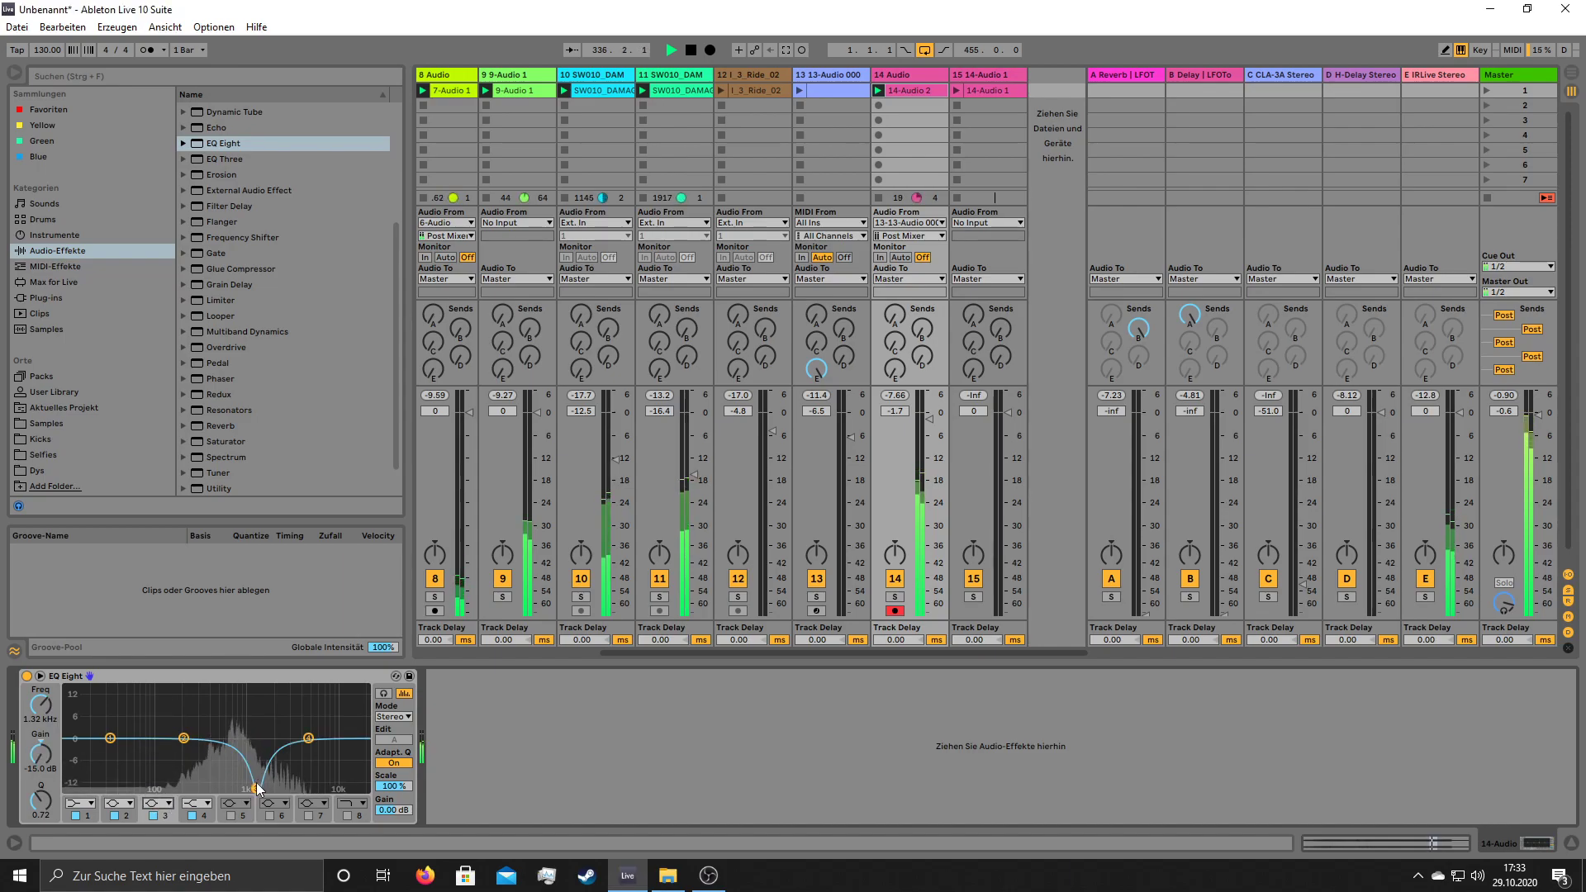
left_click_drag(23, 800, 23, 760)
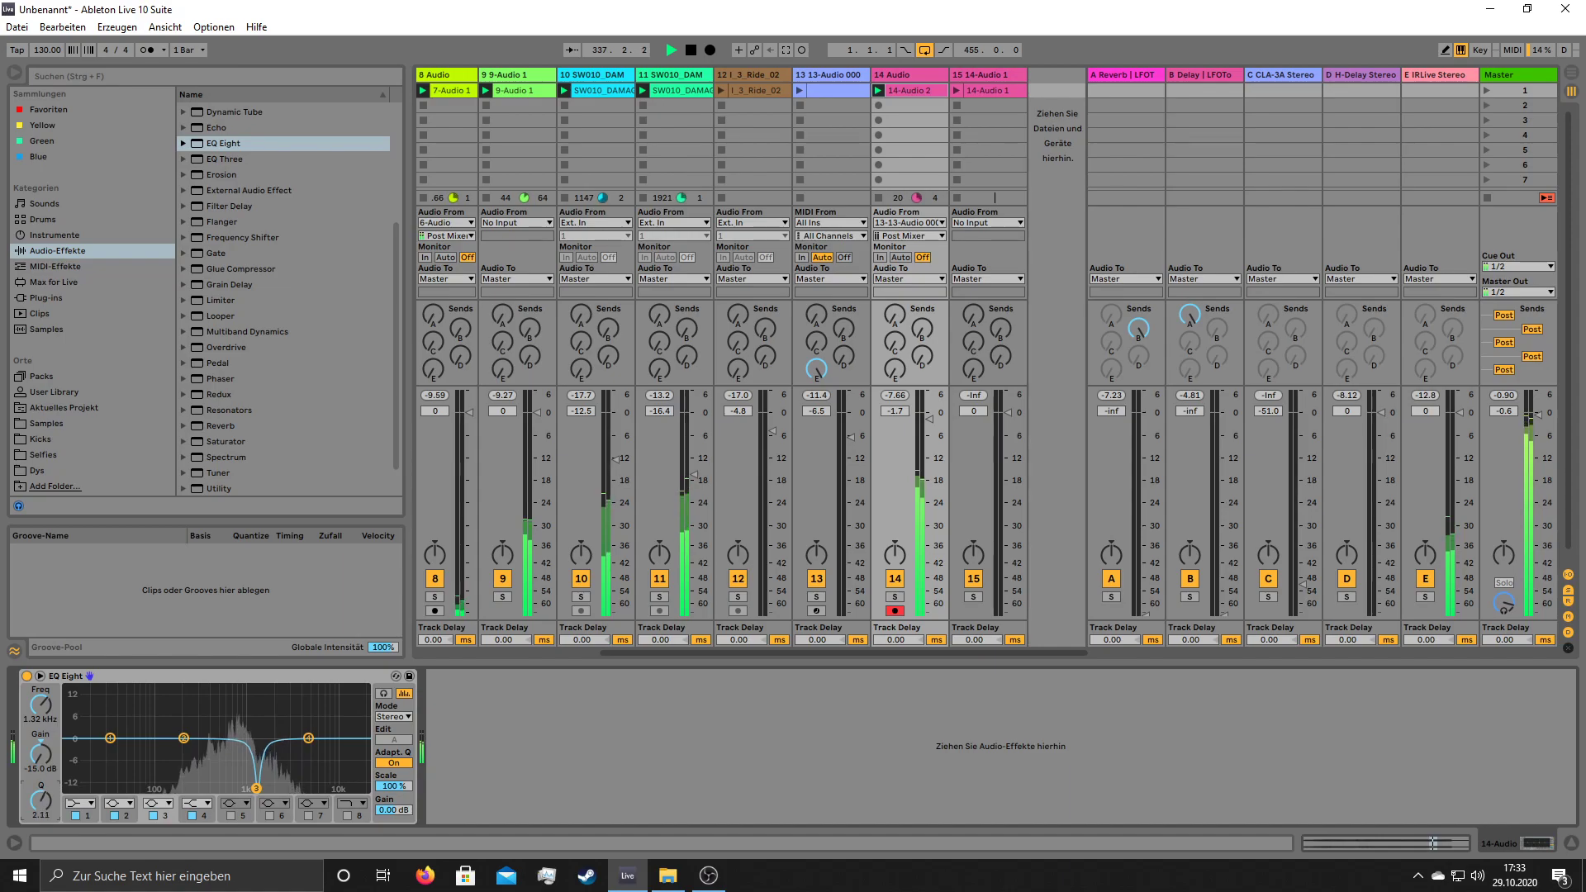
left_click_drag(261, 781, 243, 787)
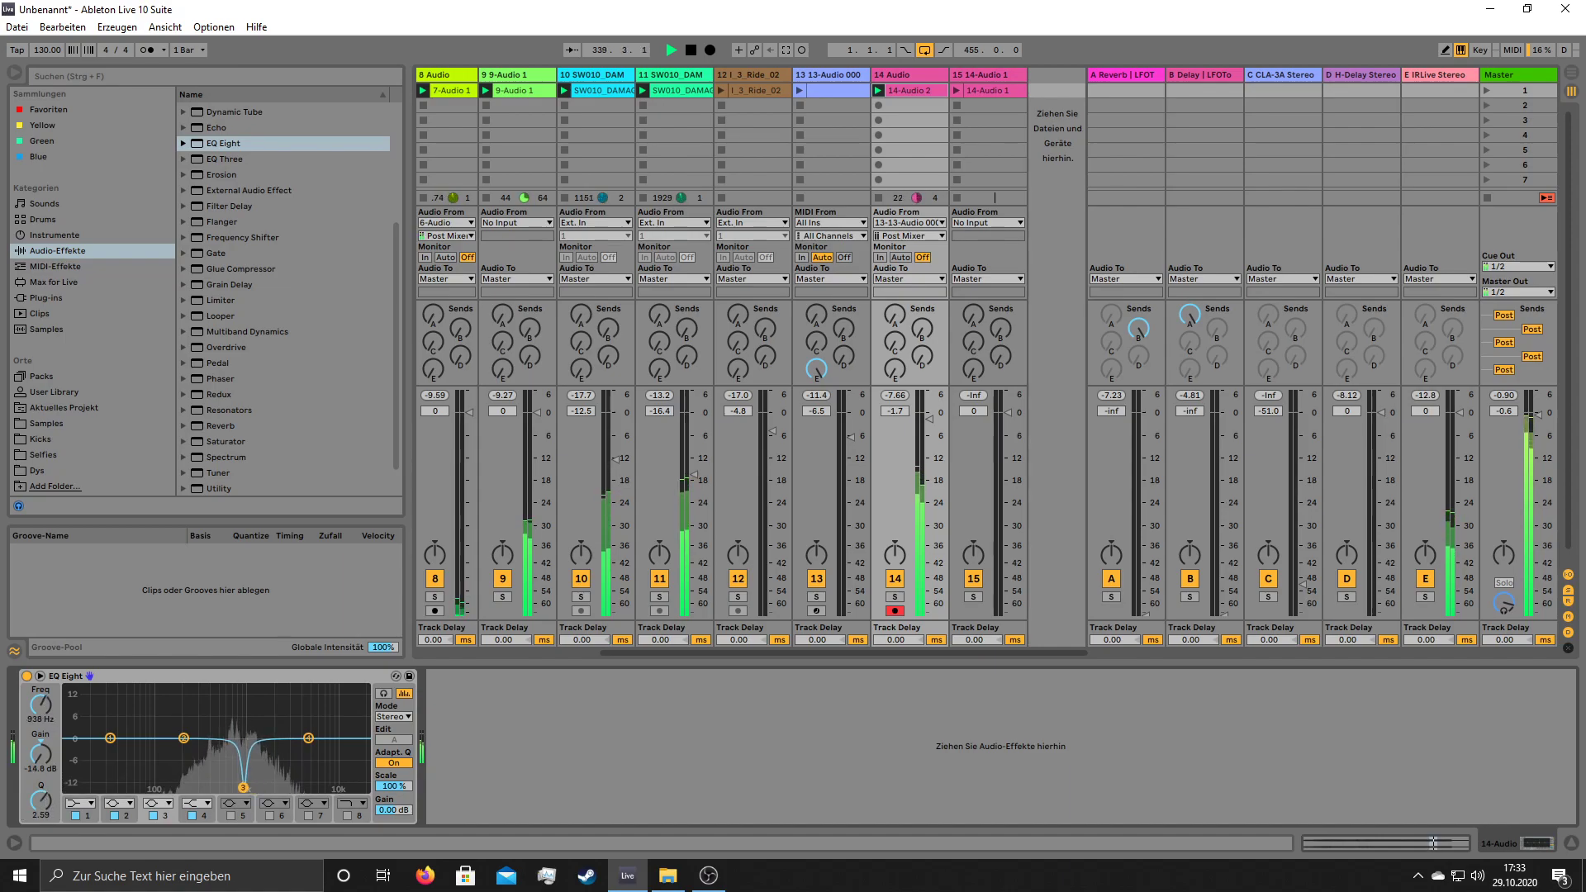
- Launch the 14-Audio 1 clip on track 15 and lower that track's volume to -2.1 dB
left_click(954, 97)
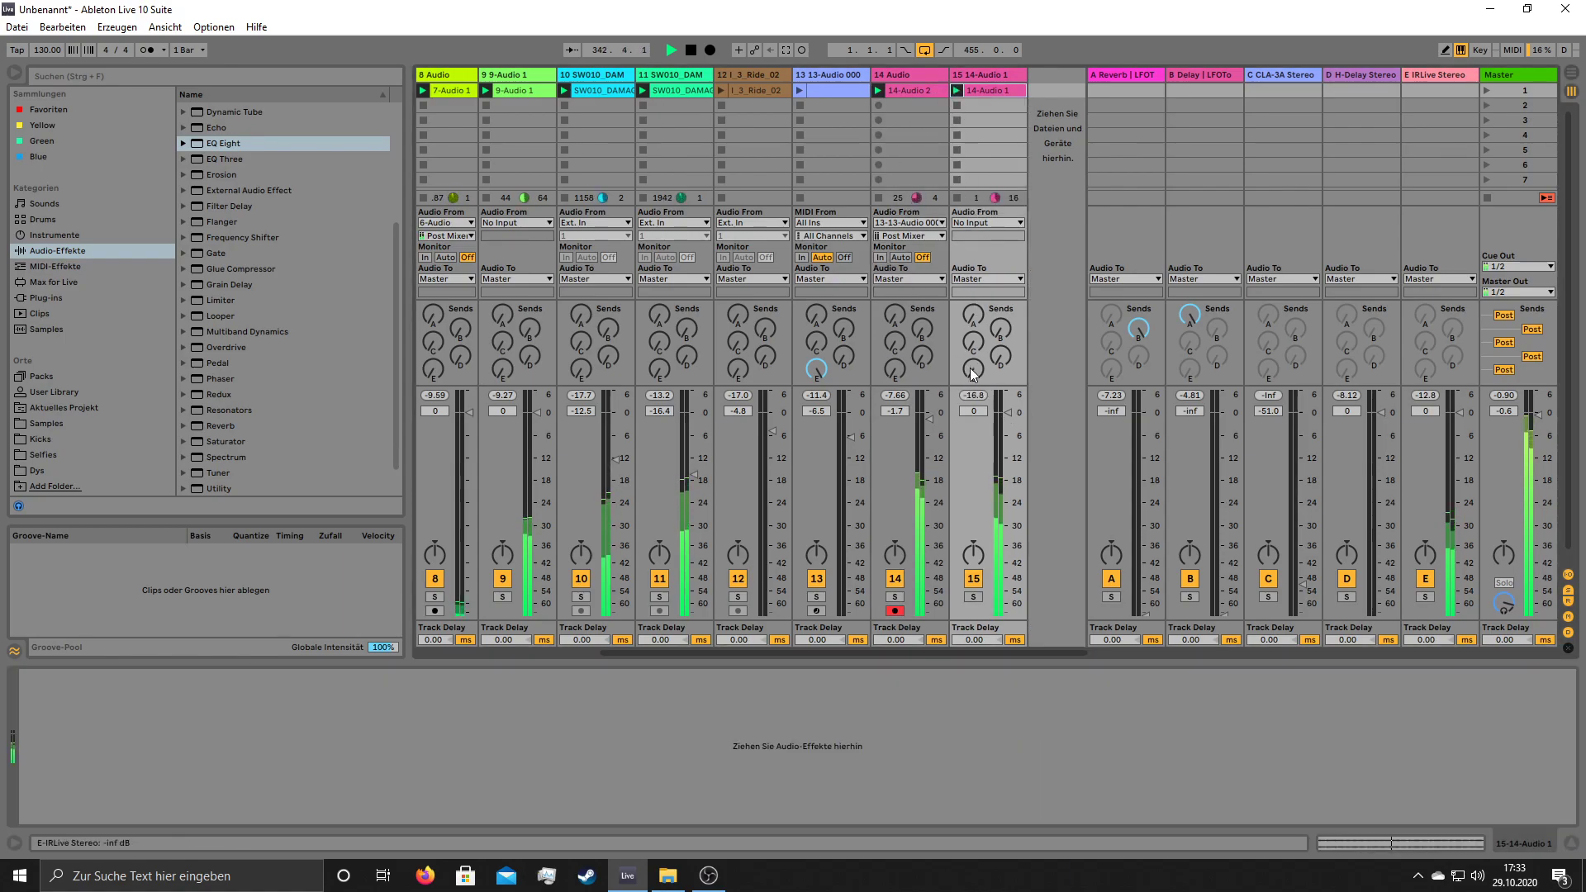
left_click_drag(1008, 412, 1008, 434)
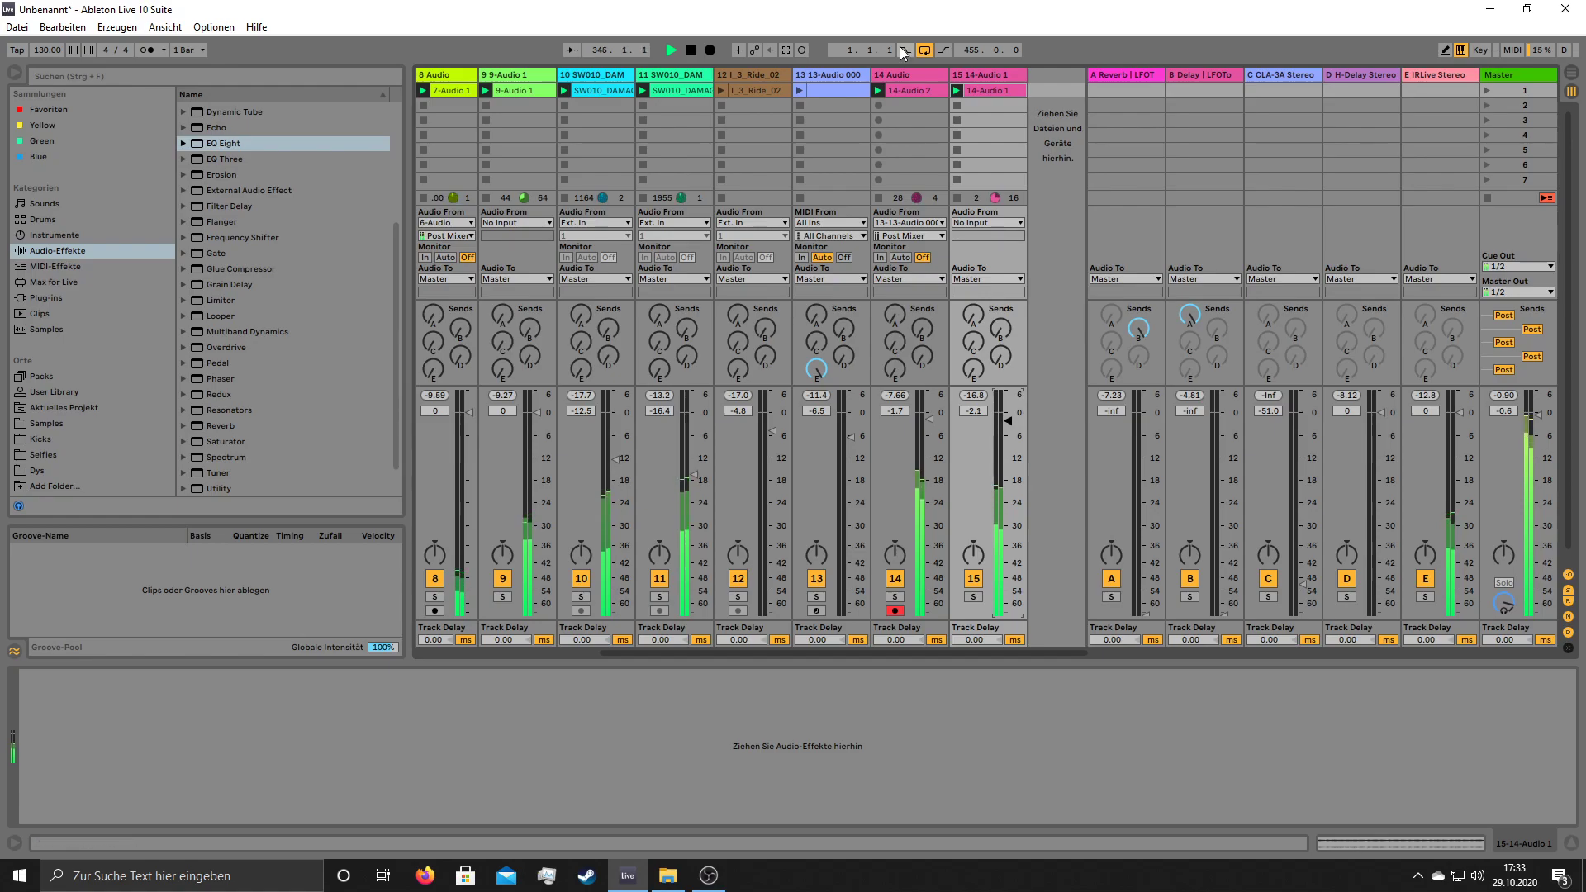
- Retune band 3 of track 14's EQ Eight to a -15 dB cut at 843 Hz with Q 2.70
double_click(908, 74)
left_click_drag(27, 814, 27, 793)
left_click_drag(247, 788, 240, 789)
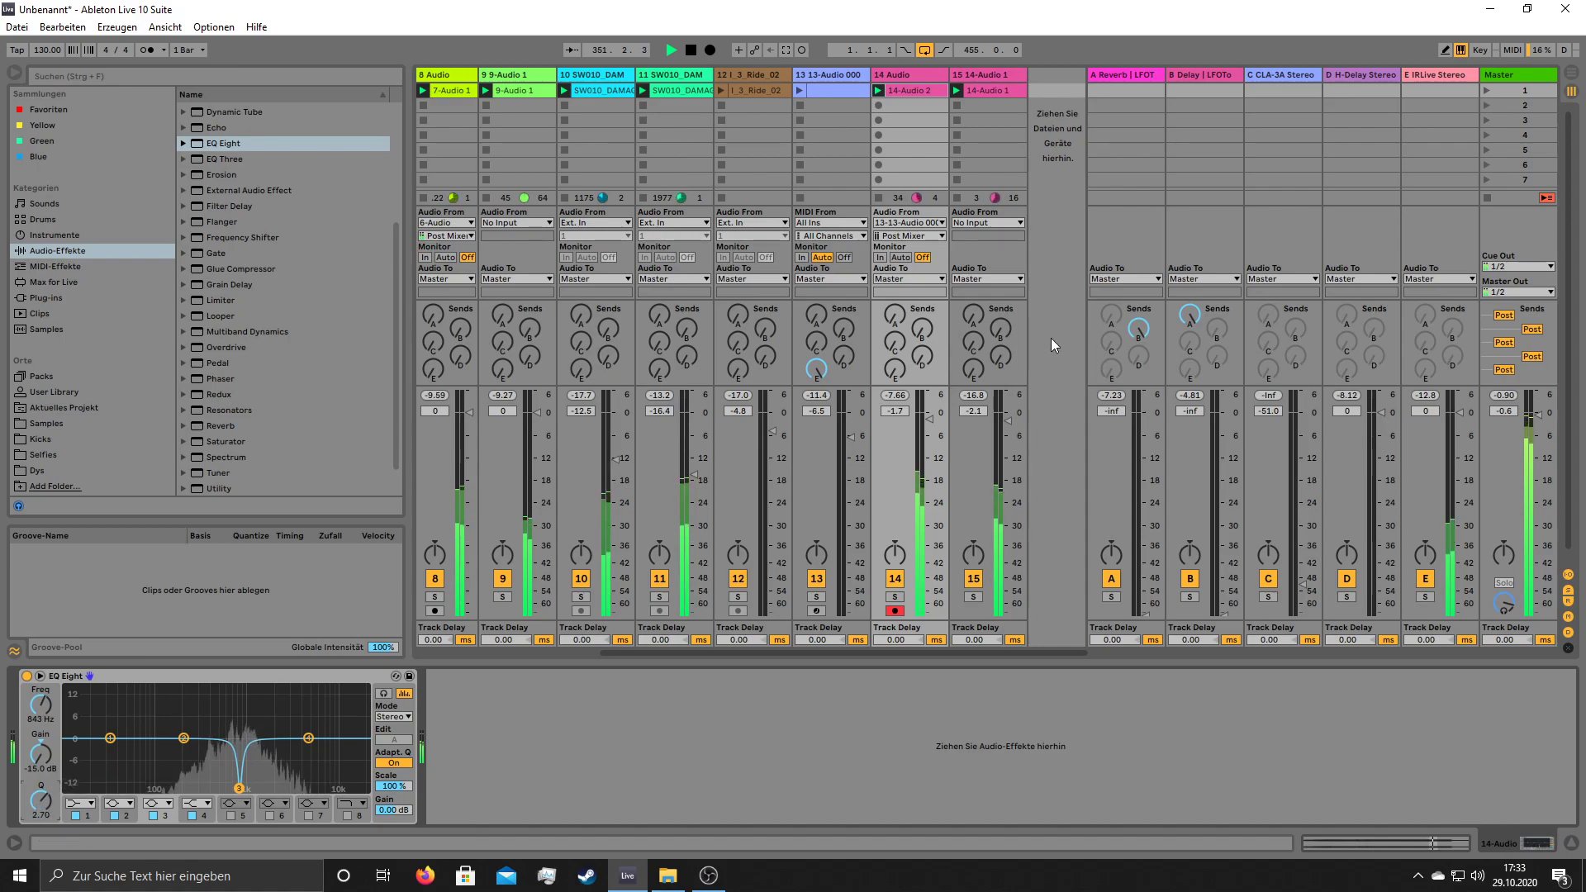
- Balance the two recorded loops by setting track 14's volume to -4.5 dB and track 15's to -0.8 dB
left_click_drag(1007, 420, 1008, 413)
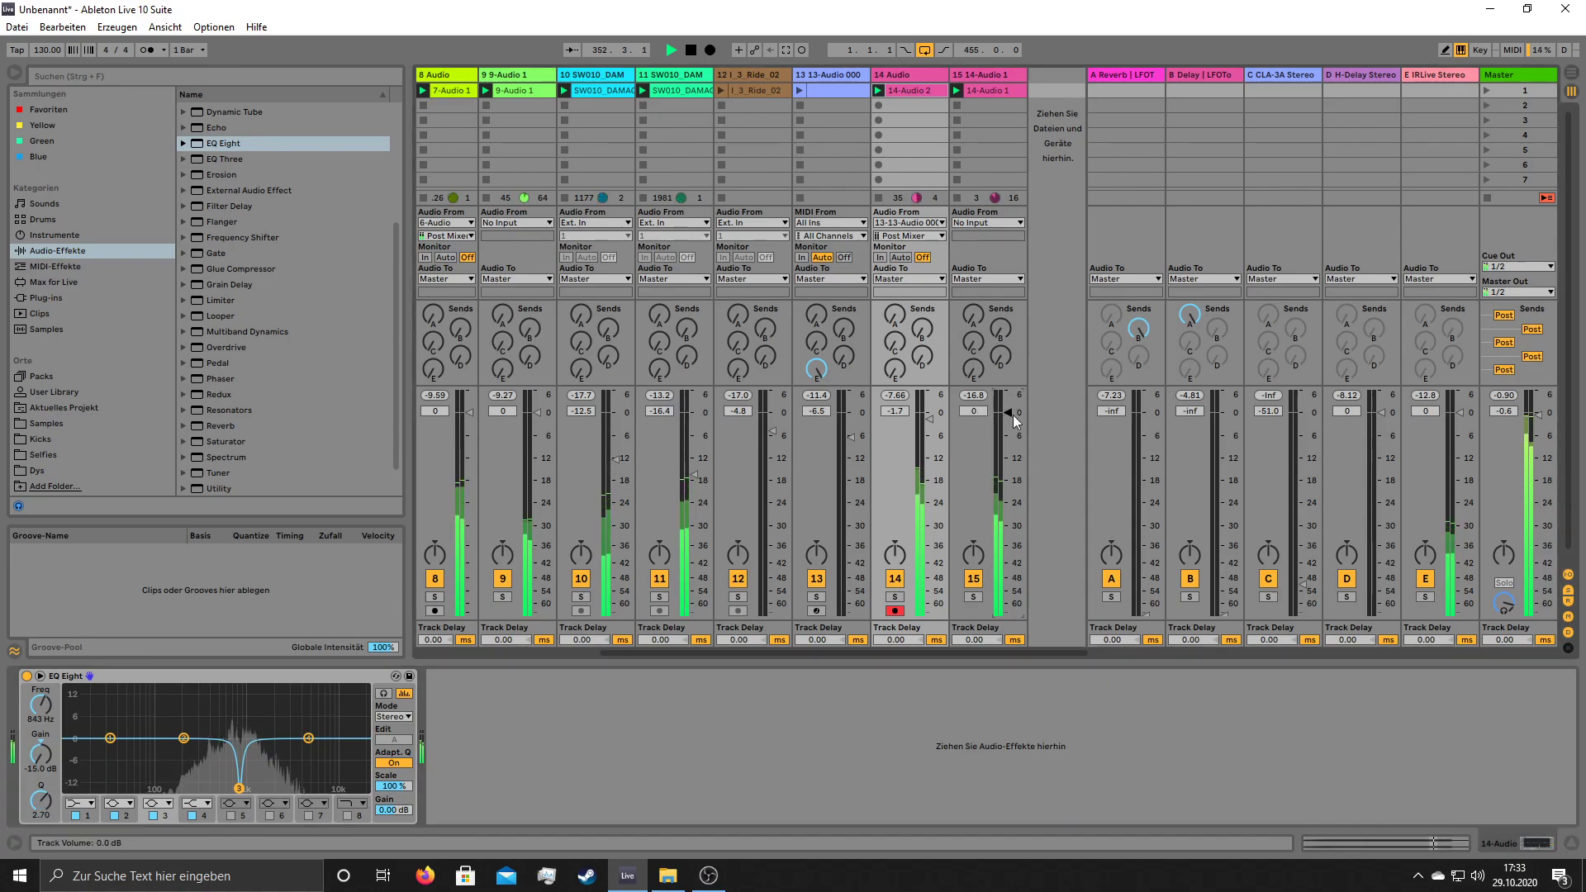
left_click_drag(913, 426, 914, 438)
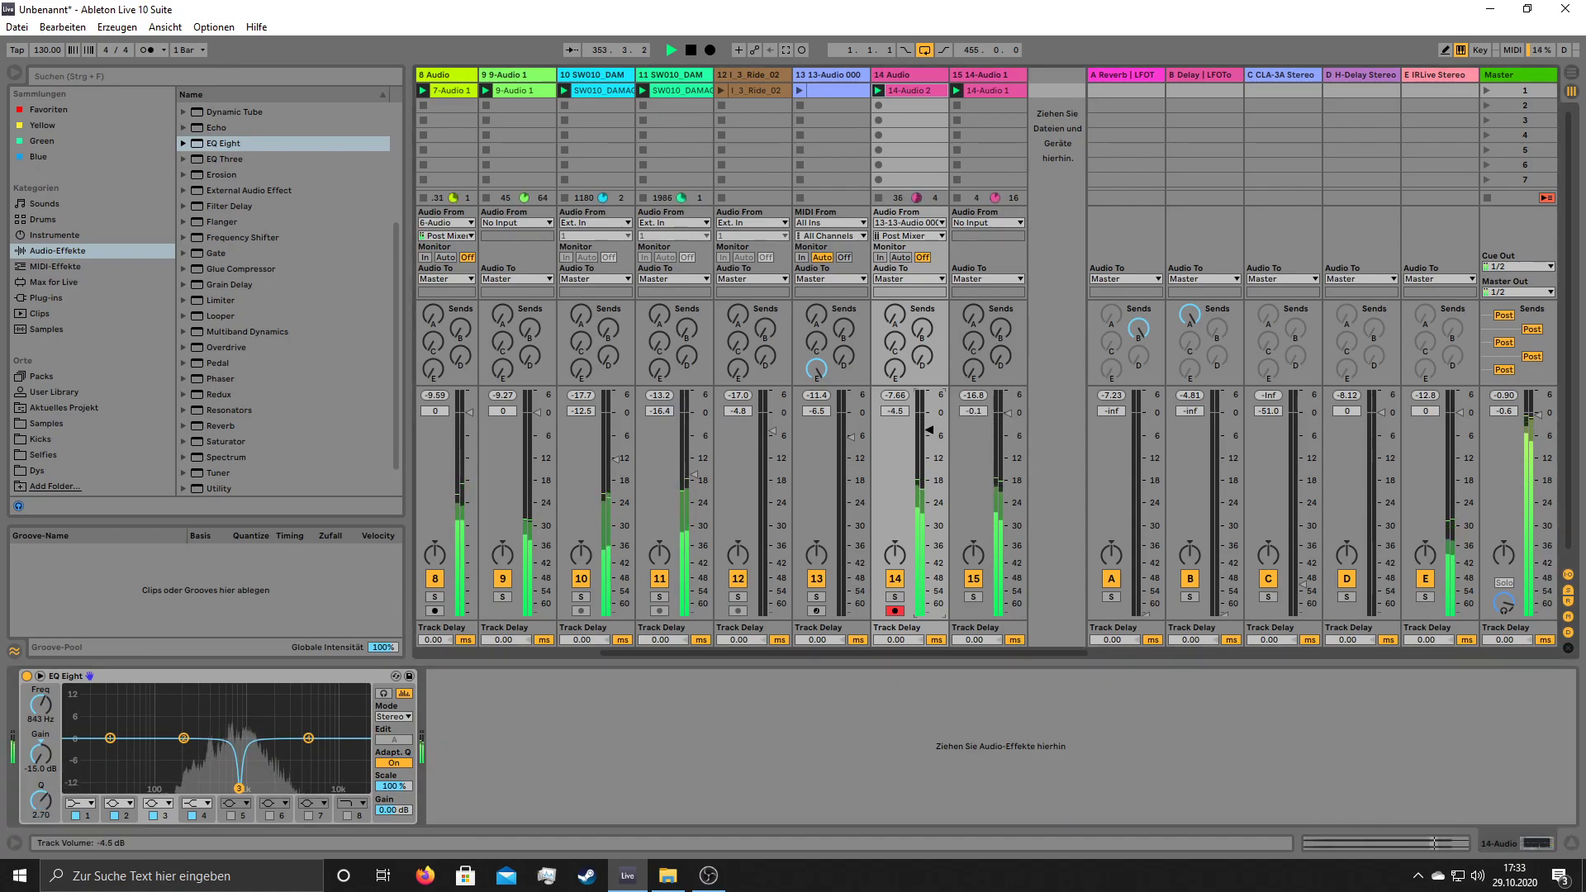
left_click_drag(1006, 415, 1006, 417)
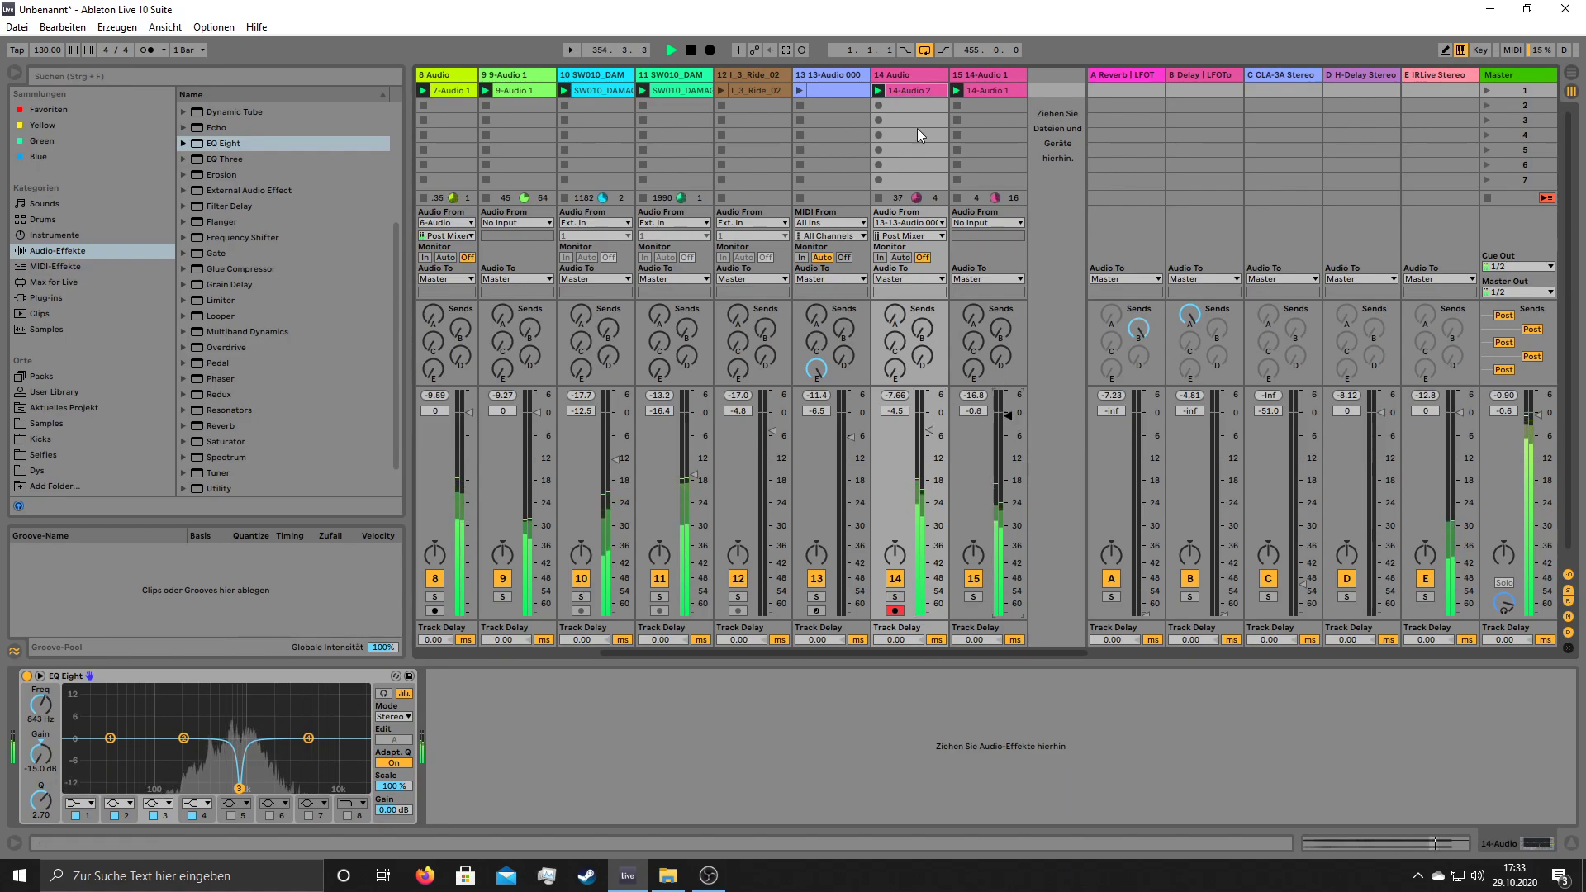
- Launch track 13's clip, then set its D H-Delay send to about -23.2 dB and its volume to -6.7 dB
left_click(811, 100)
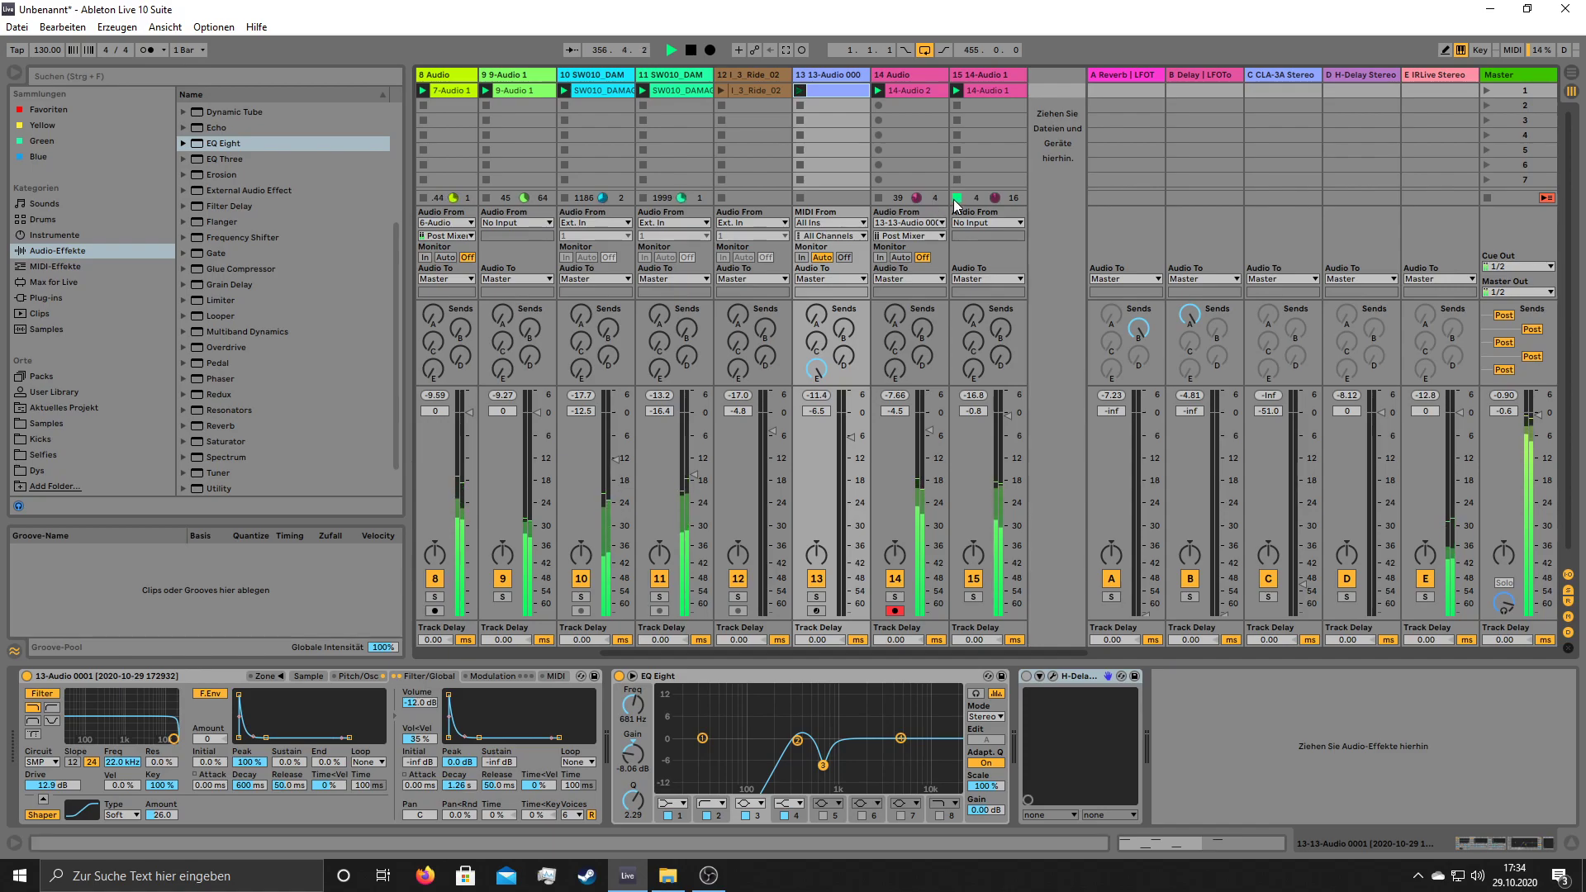
left_click_drag(851, 438, 851, 430)
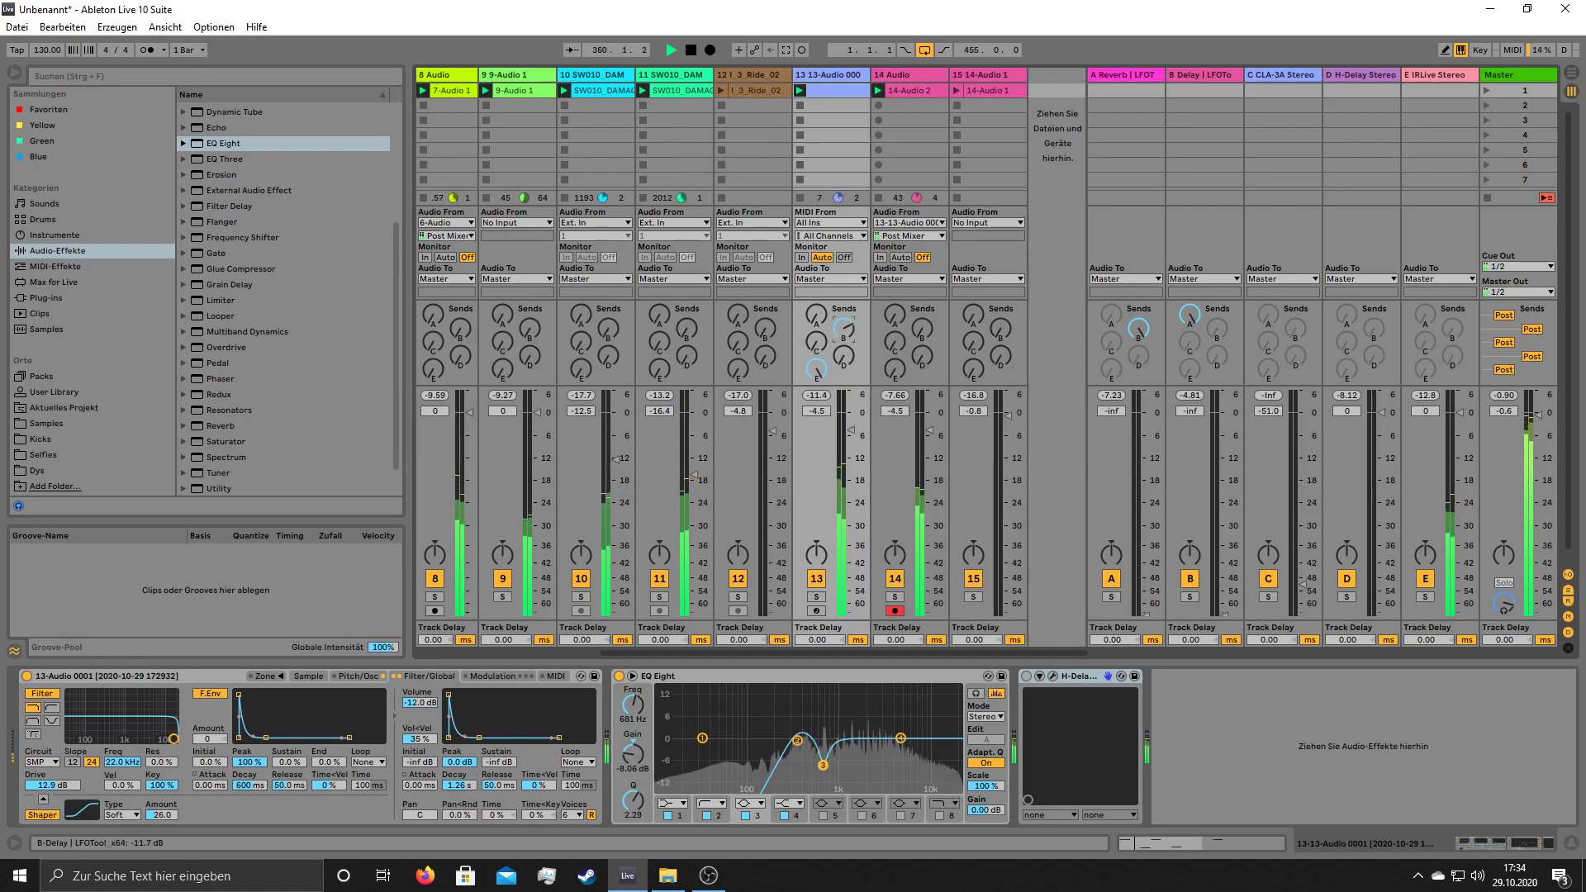
left_click_drag(844, 363, 844, 350)
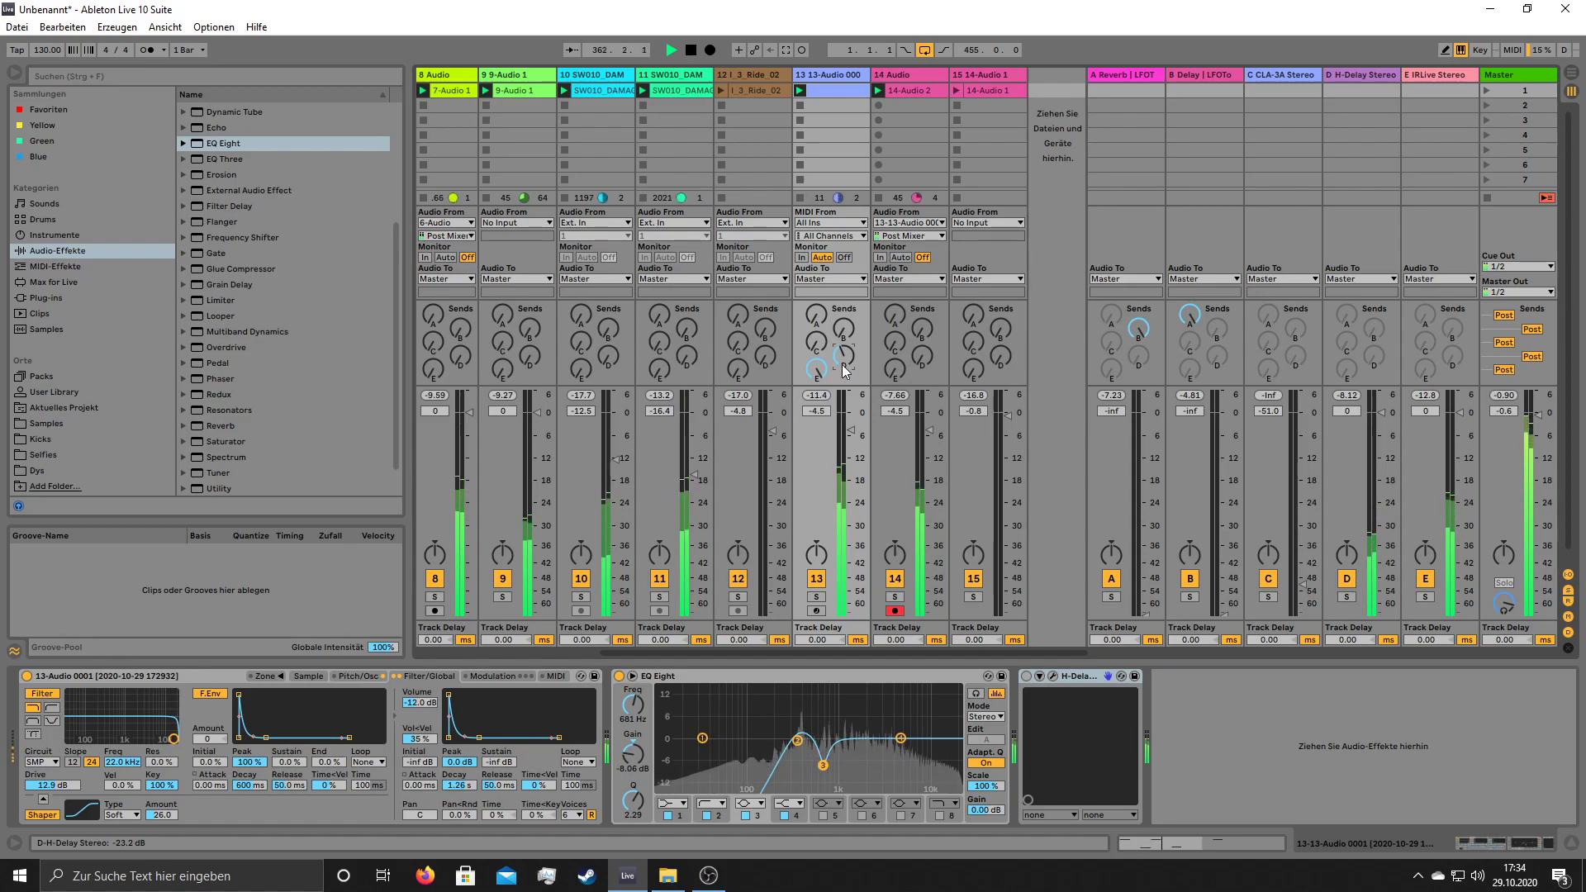
left_click_drag(850, 430, 852, 442)
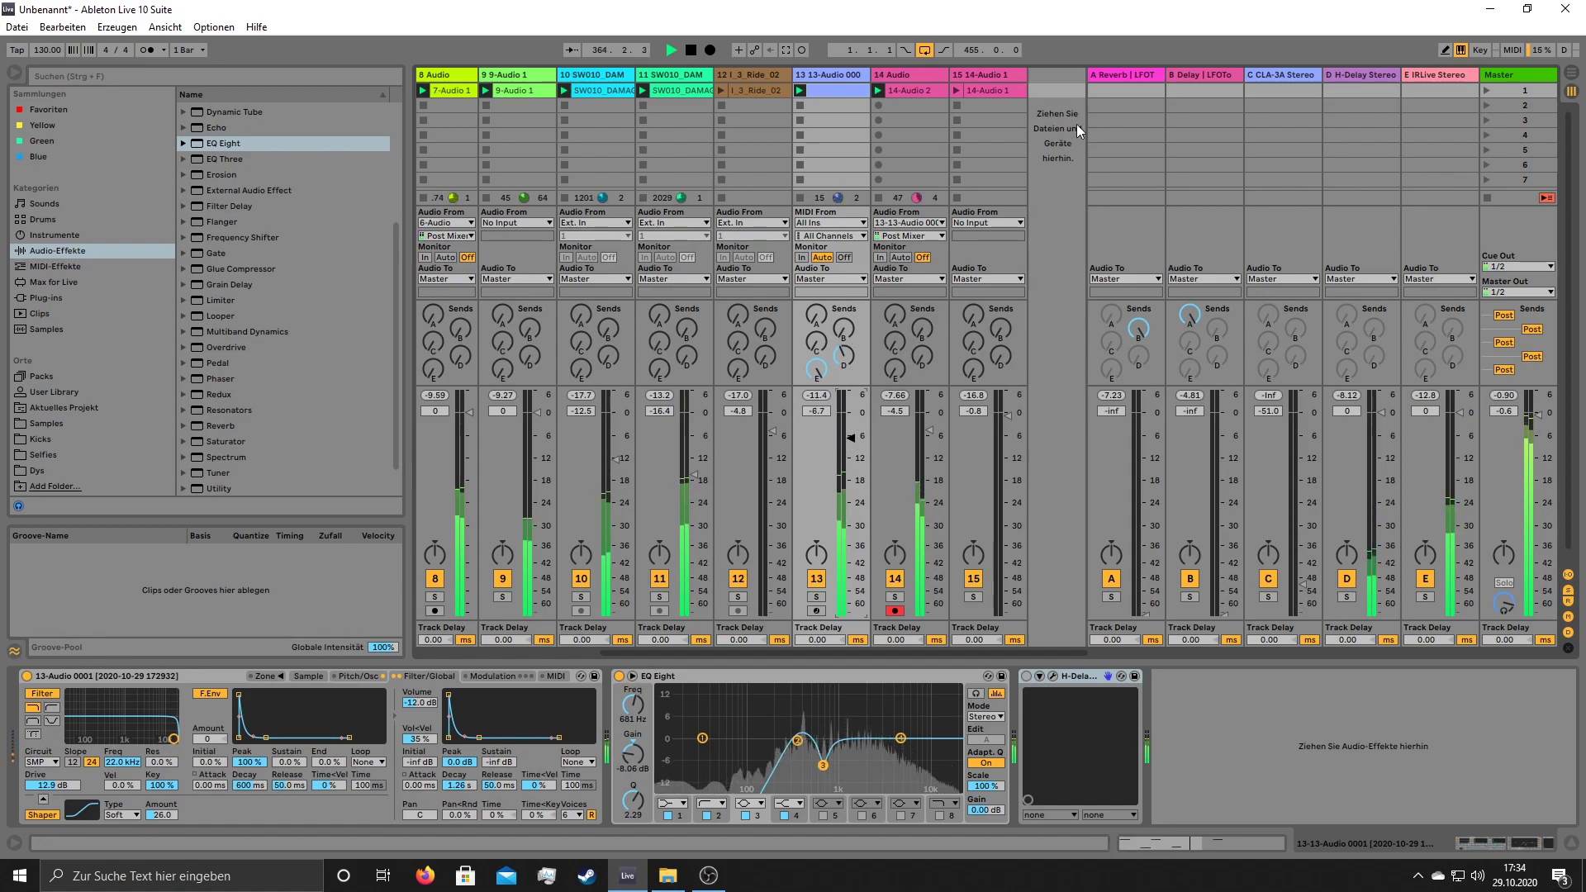
- Insert a MIDI track after track 15 and load the Reaktor 6 VST plug-in on another new track beside it
right_click(1048, 73)
left_click(1060, 93)
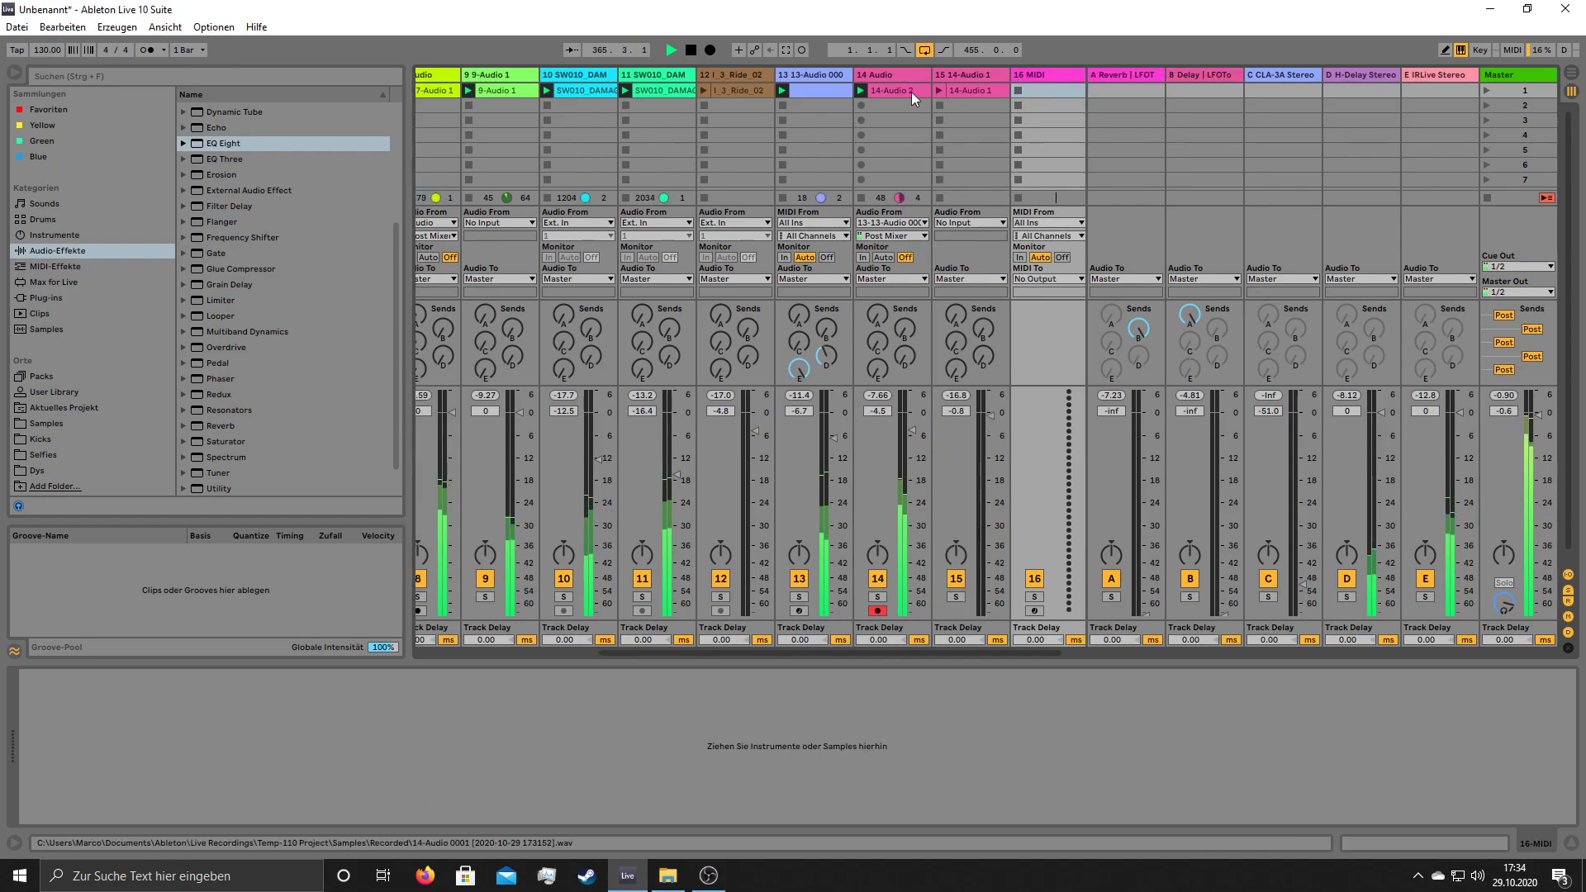
left_click(22, 299)
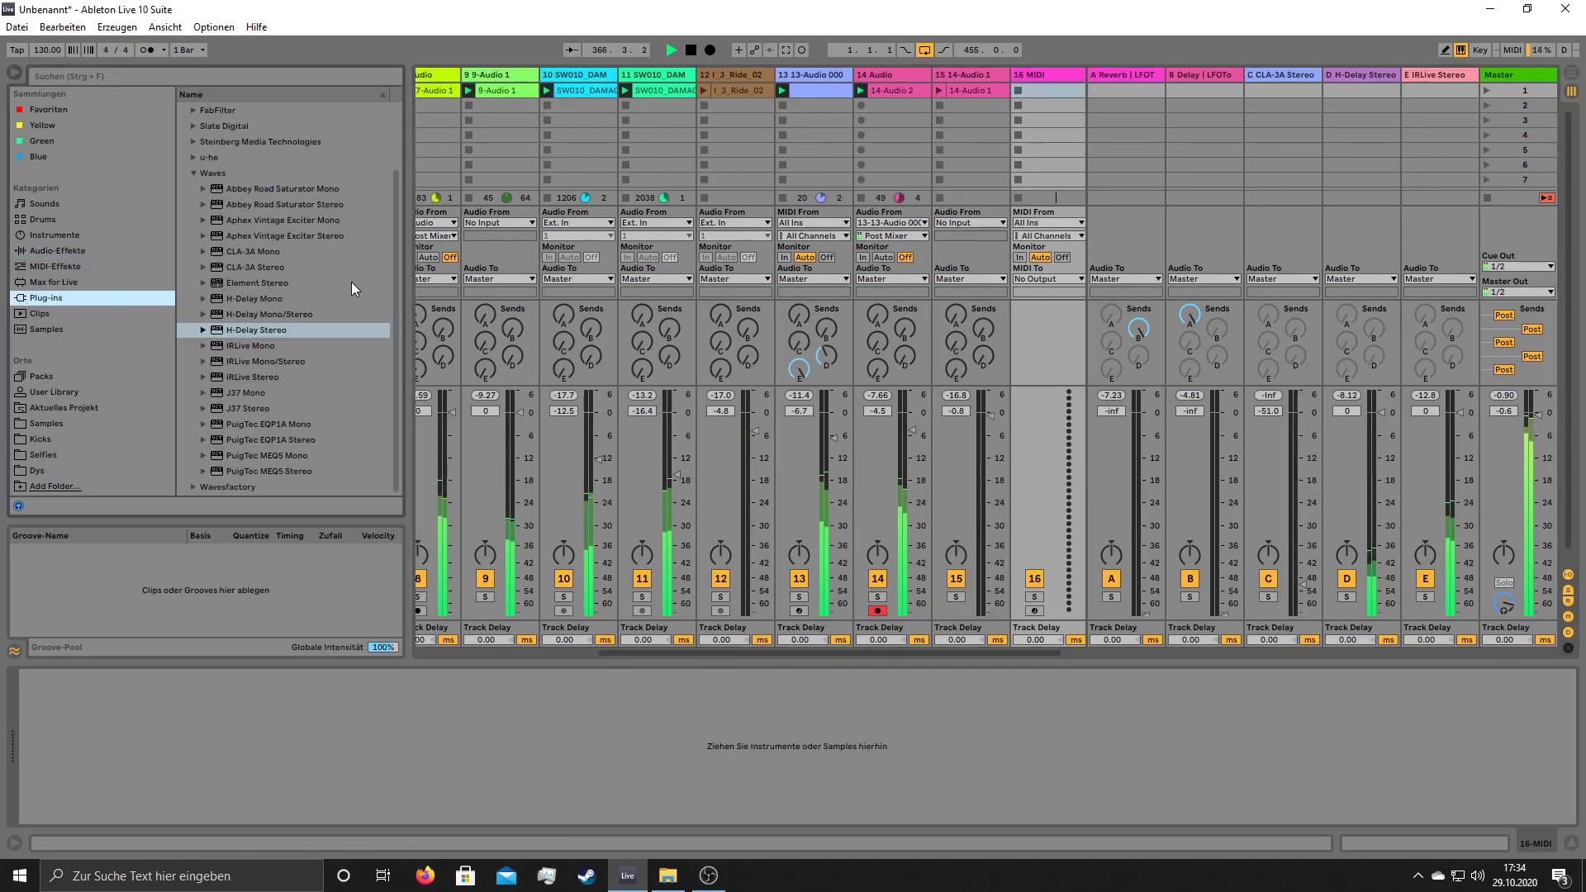
left_click(191, 173)
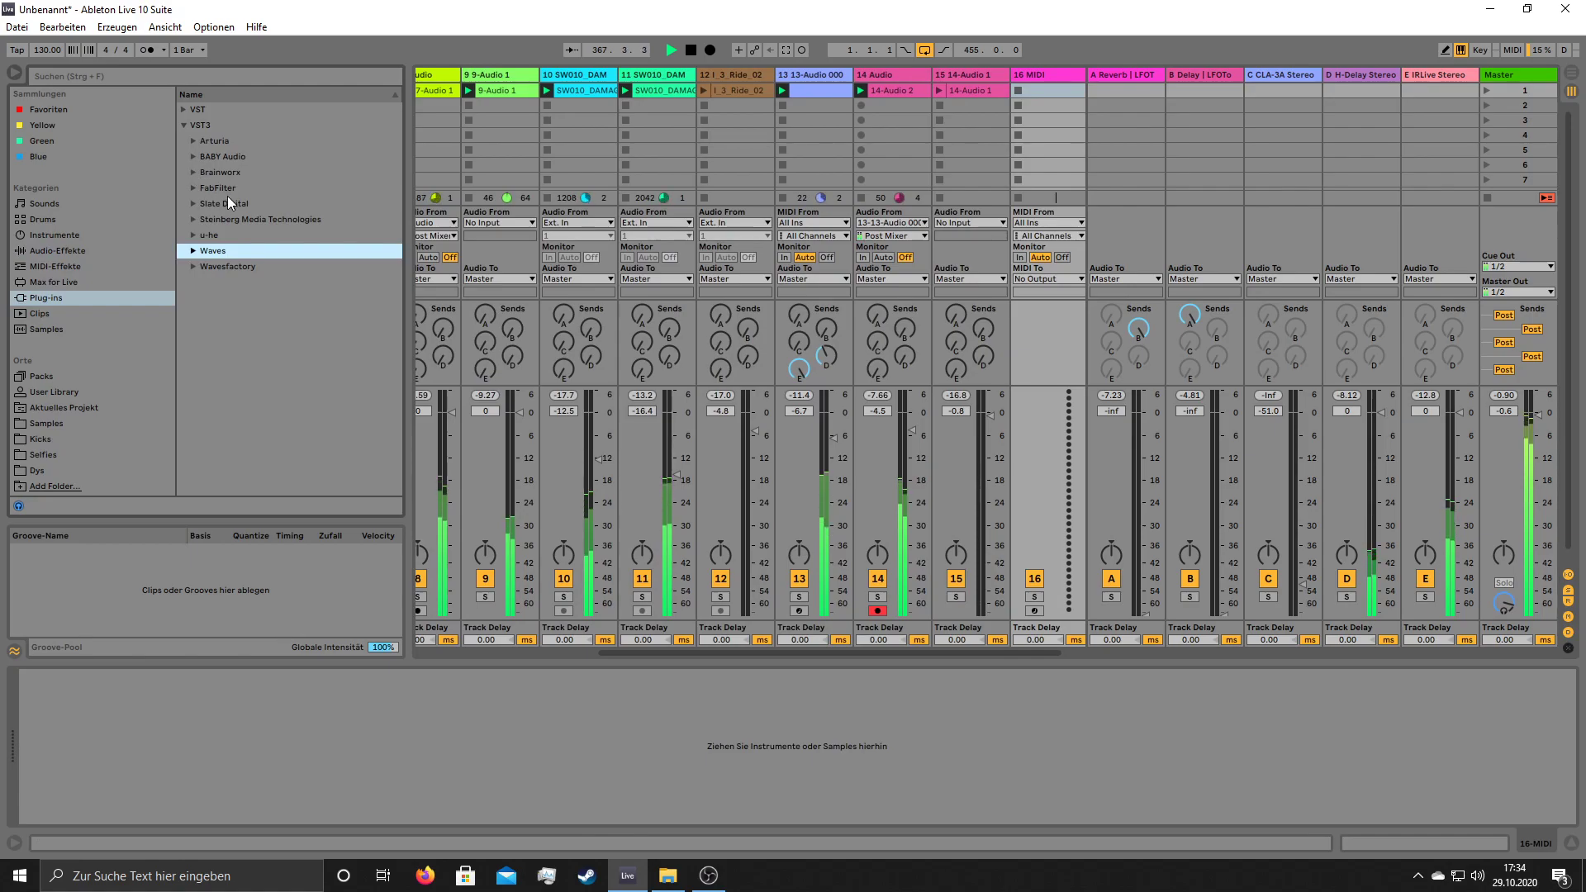
left_click(180, 108)
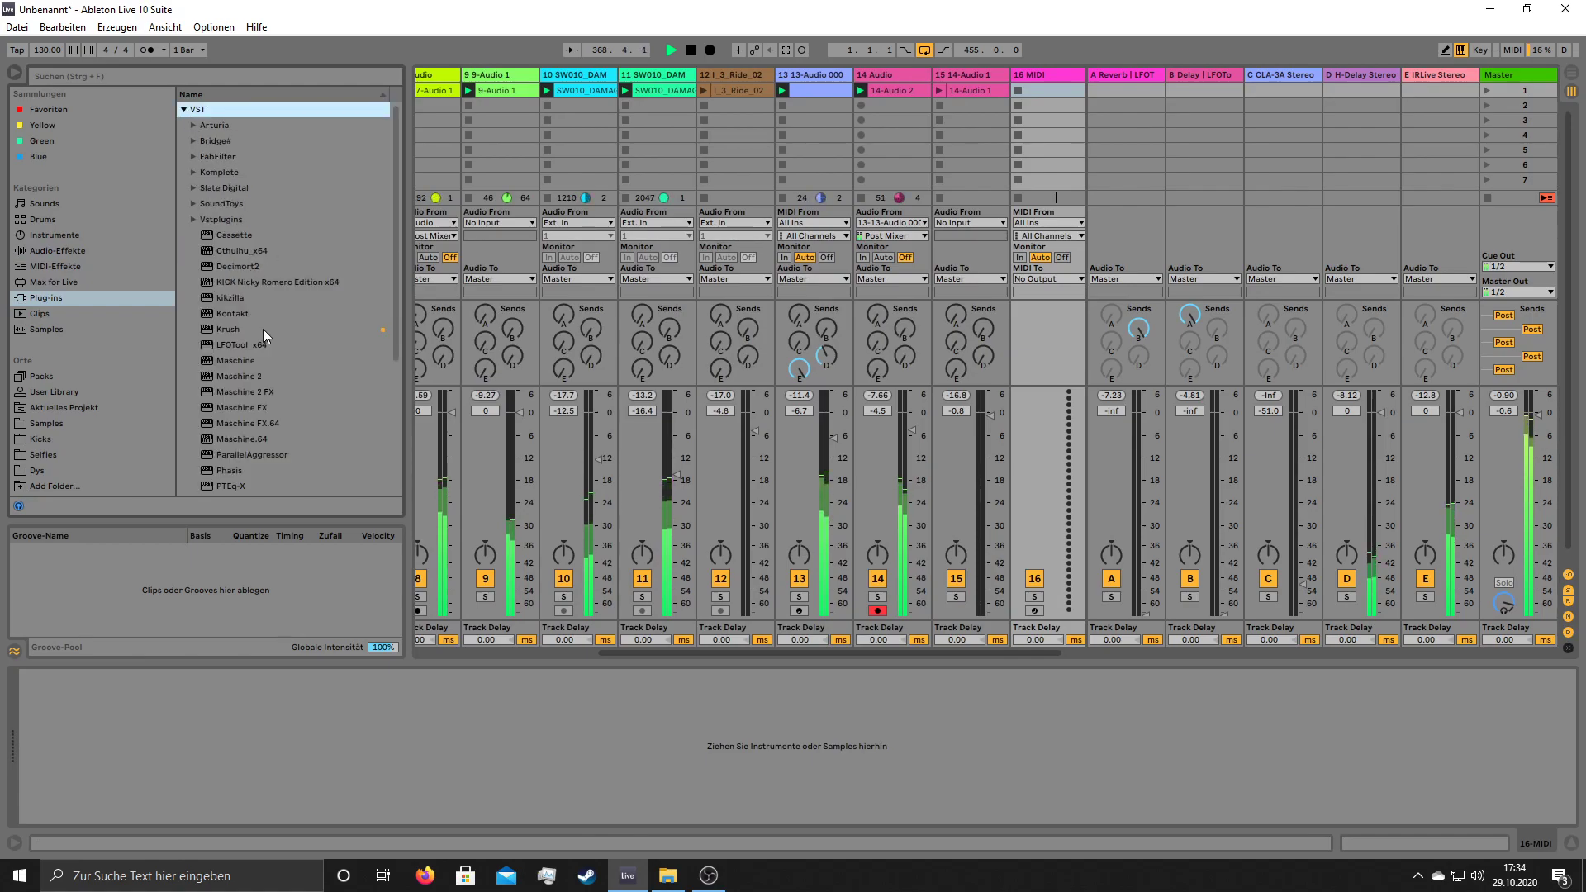
scroll(261, 314, "down", 4)
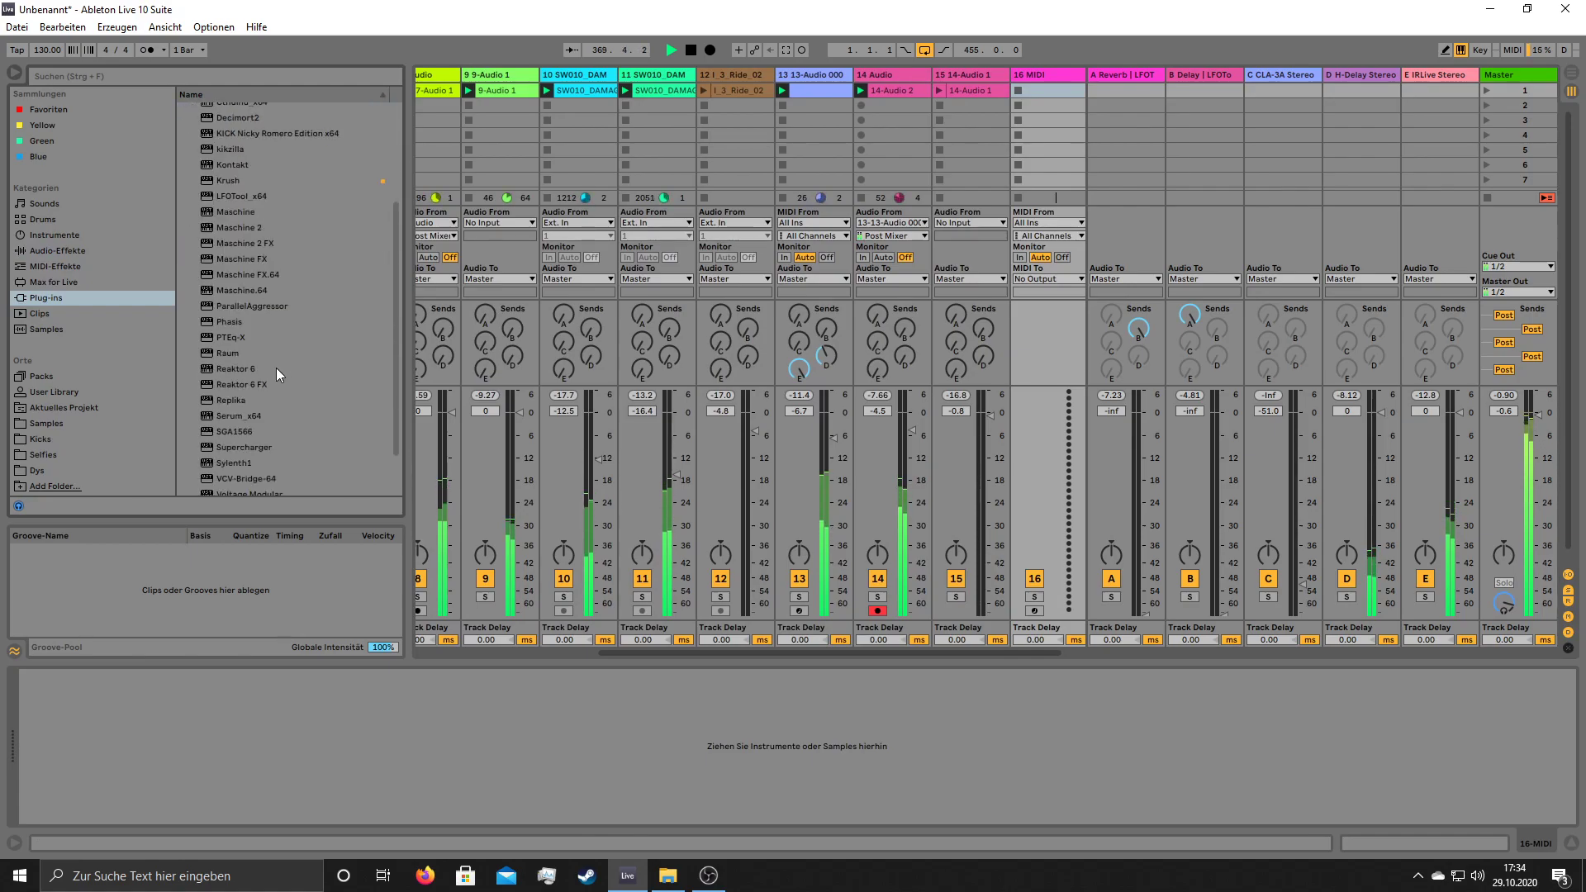
left_click(230, 368)
left_click_drag(230, 368, 1053, 76)
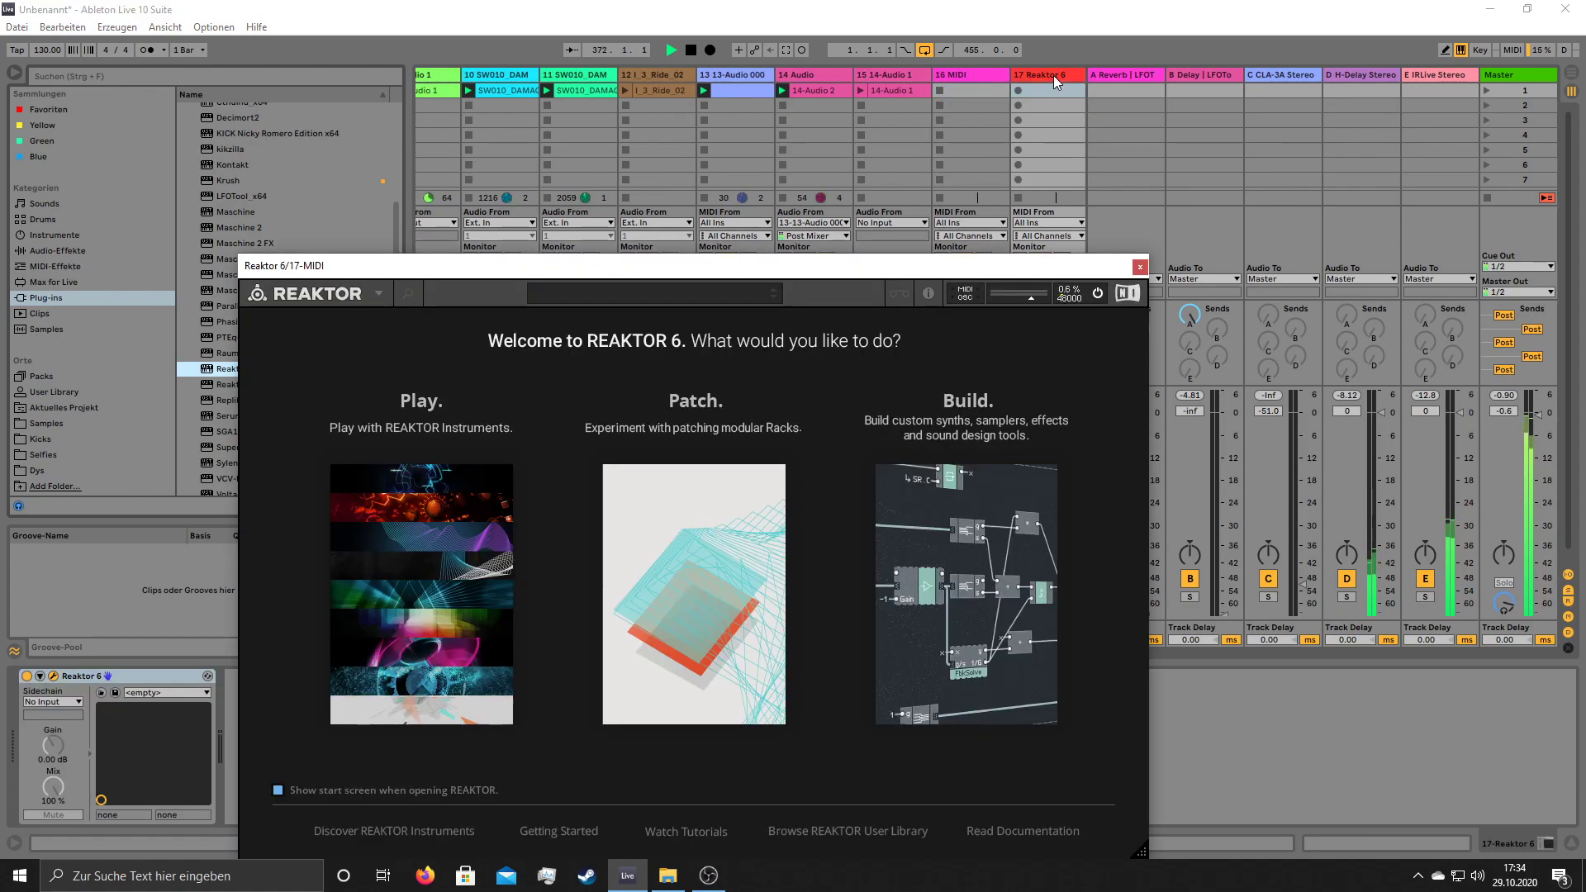
- Load the Monark synth in Reaktor 6, then set track 17's volume to -8.3 dB while auditioning it in the C1 to D2 range
left_click(483, 638)
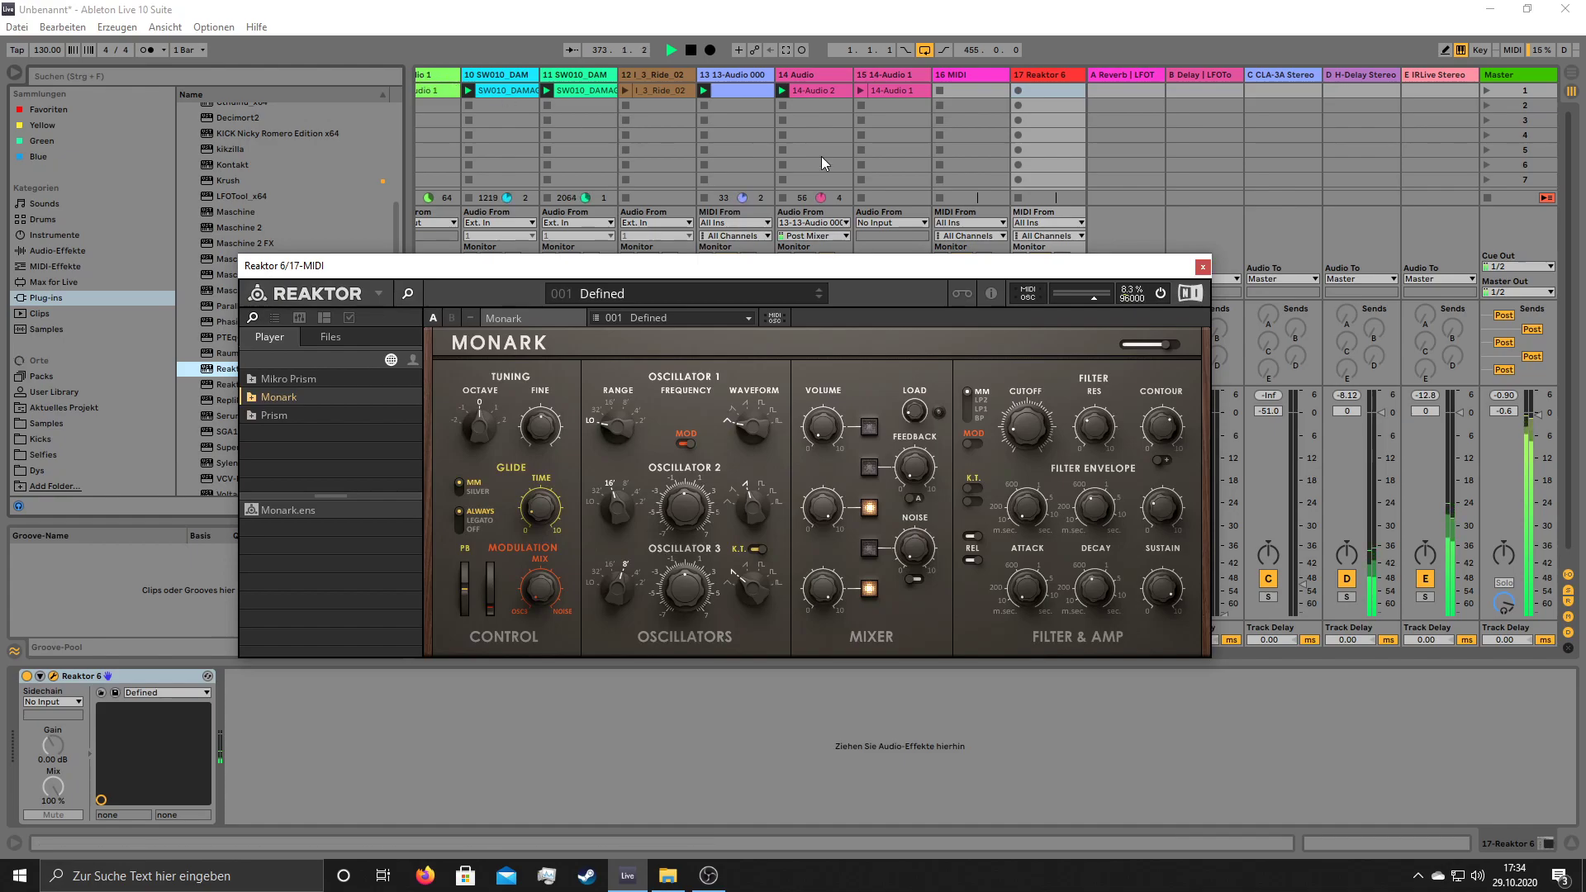
left_click(1202, 269)
left_click_drag(1068, 412, 1067, 474)
key("y")
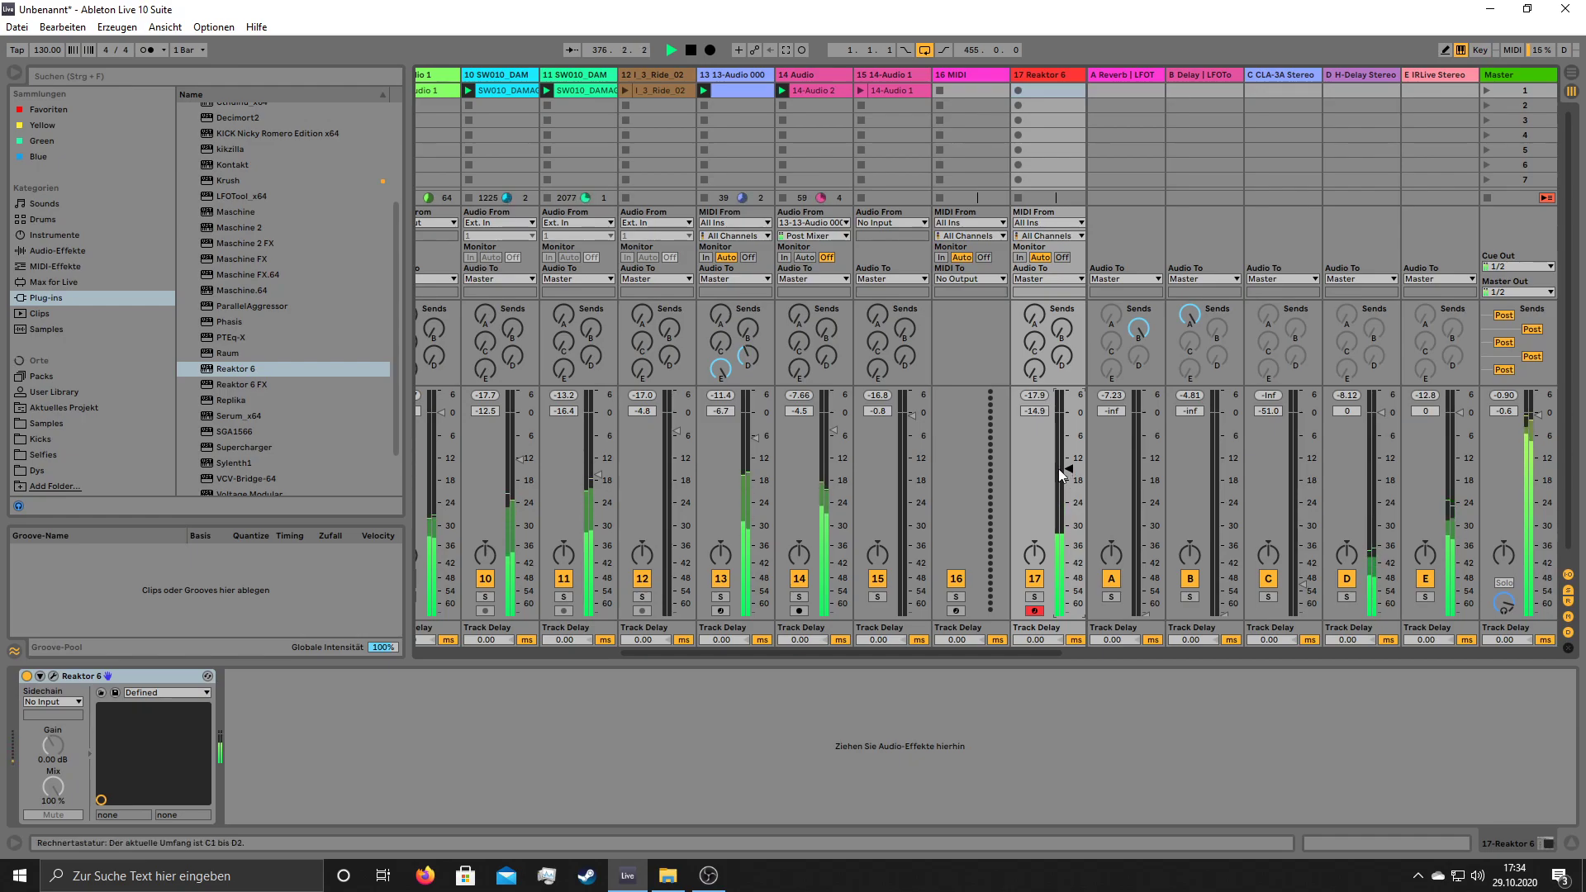
left_click_drag(1068, 469, 1068, 443)
key("z")
key("x")
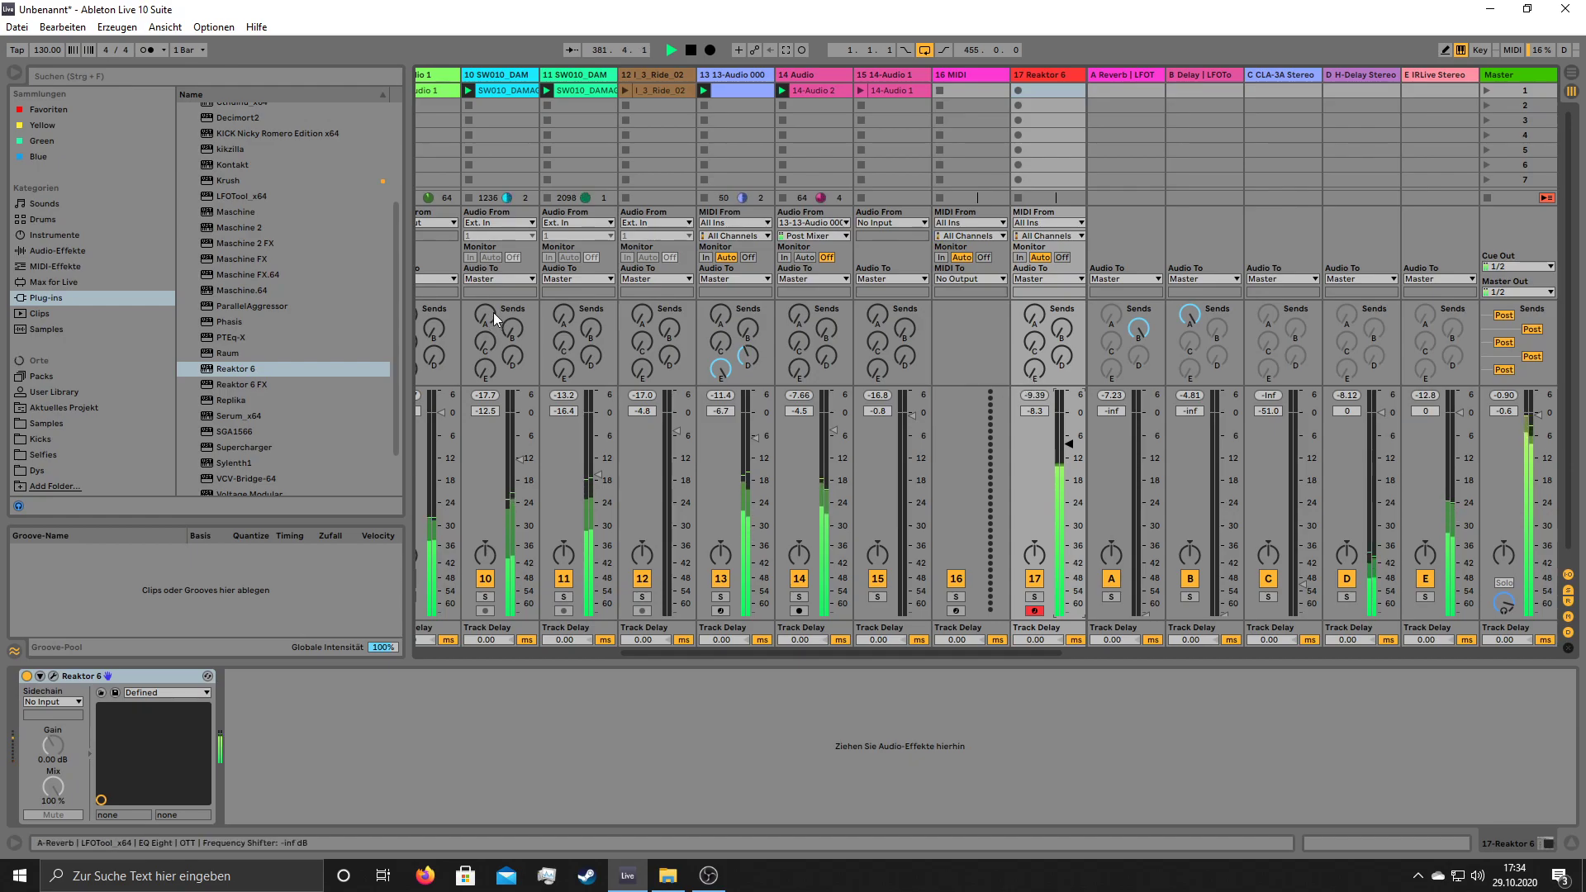
key("z")
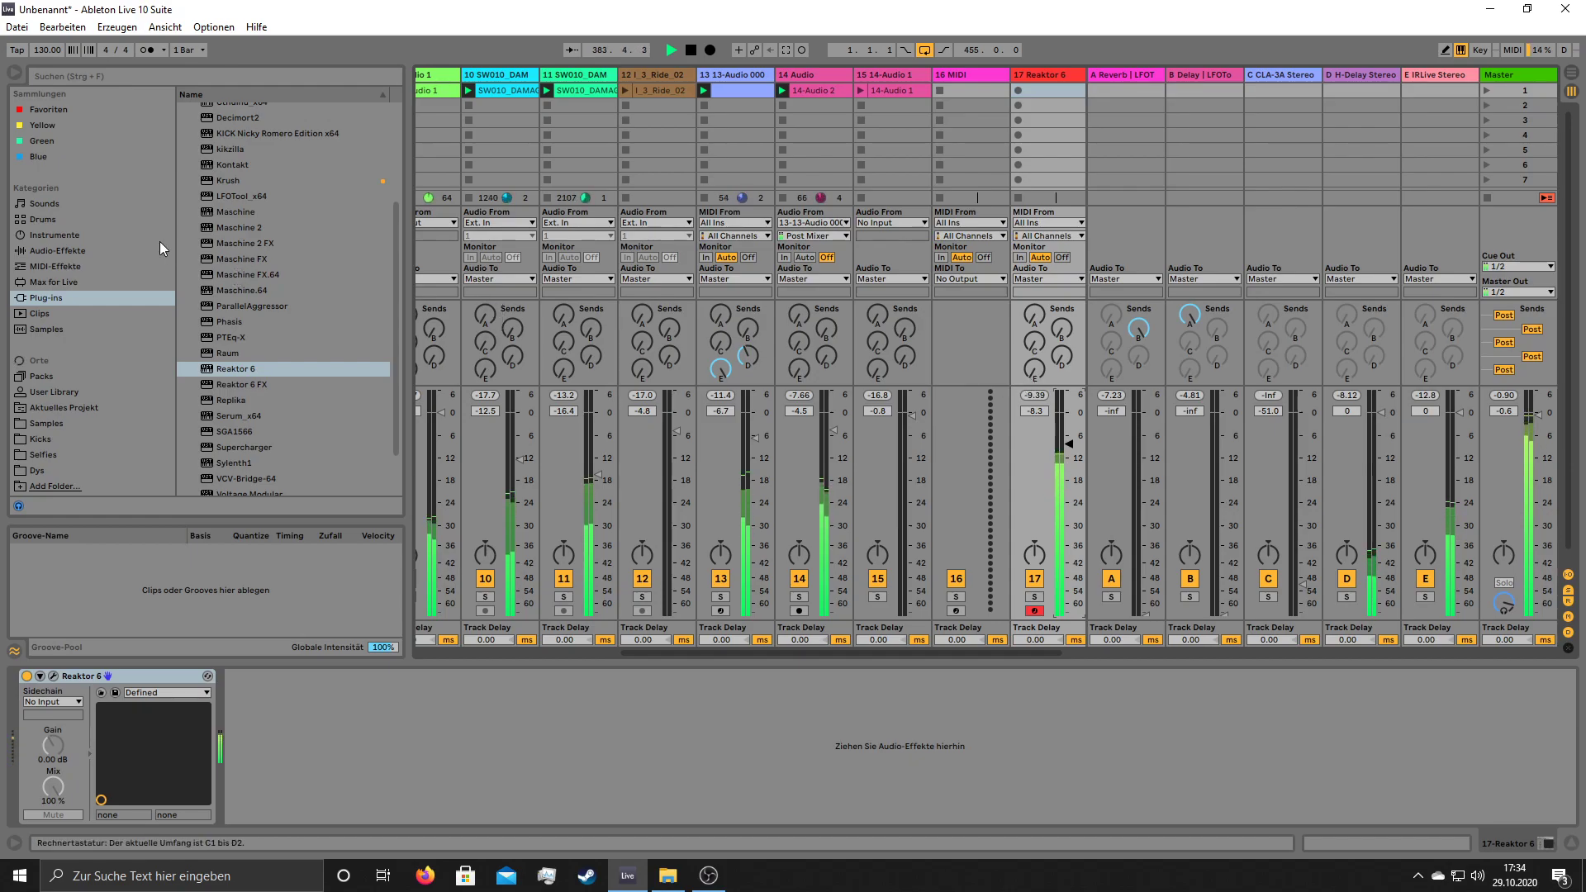
- Add an EQ Eight to track 17 and turn band 2 into a low cut at 174 Hz with Q 0.85
left_click(59, 236)
left_click(77, 252)
double_click(235, 145)
left_click(328, 803)
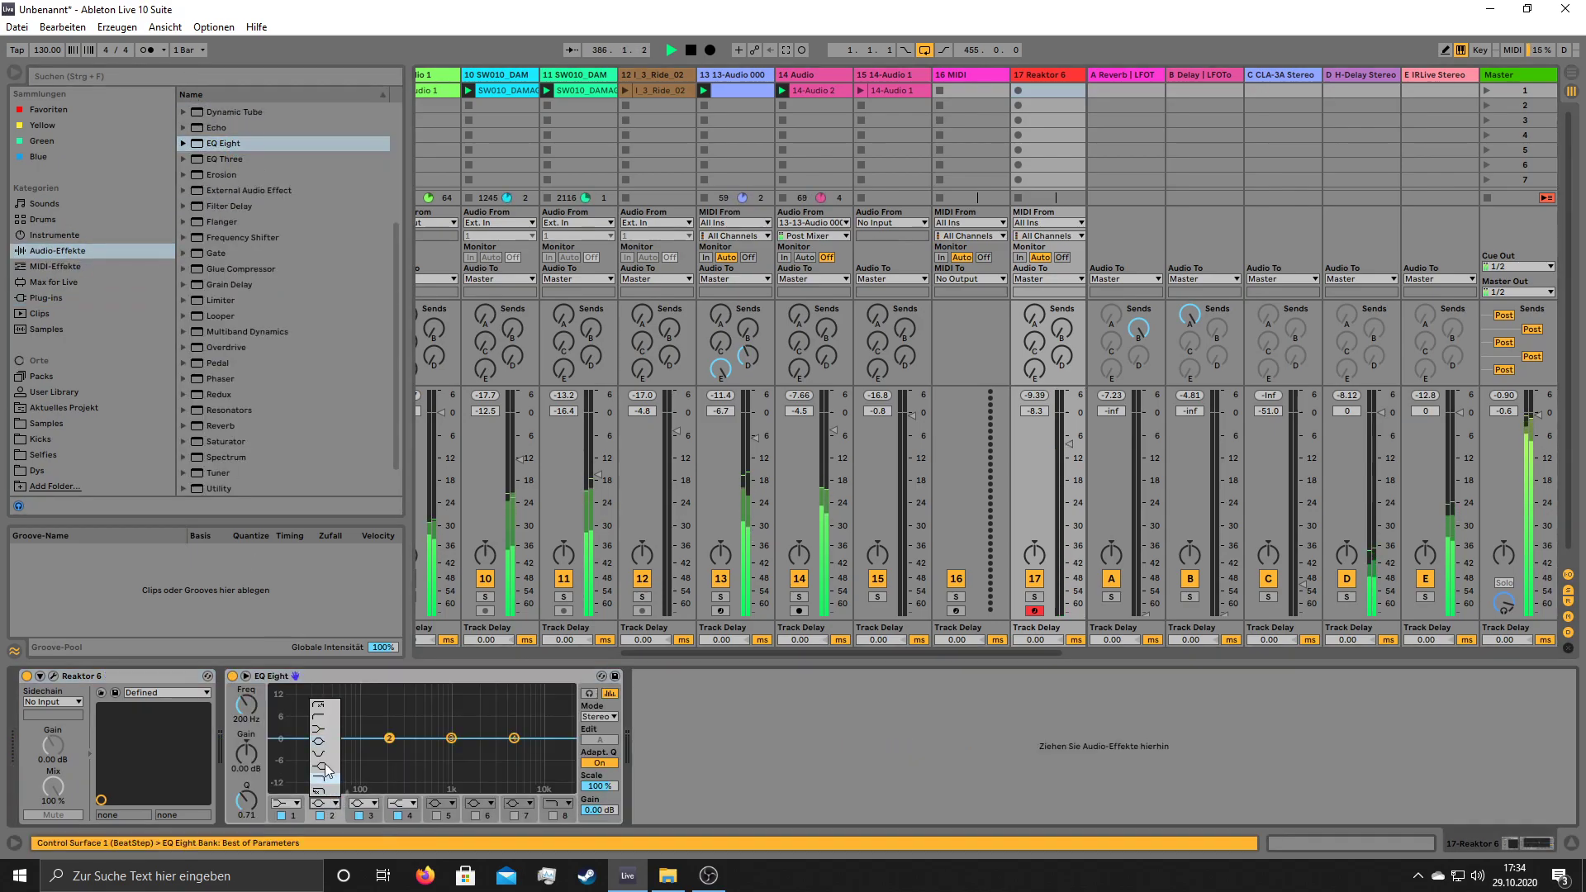
left_click(326, 721)
left_click_drag(398, 752, 392, 748)
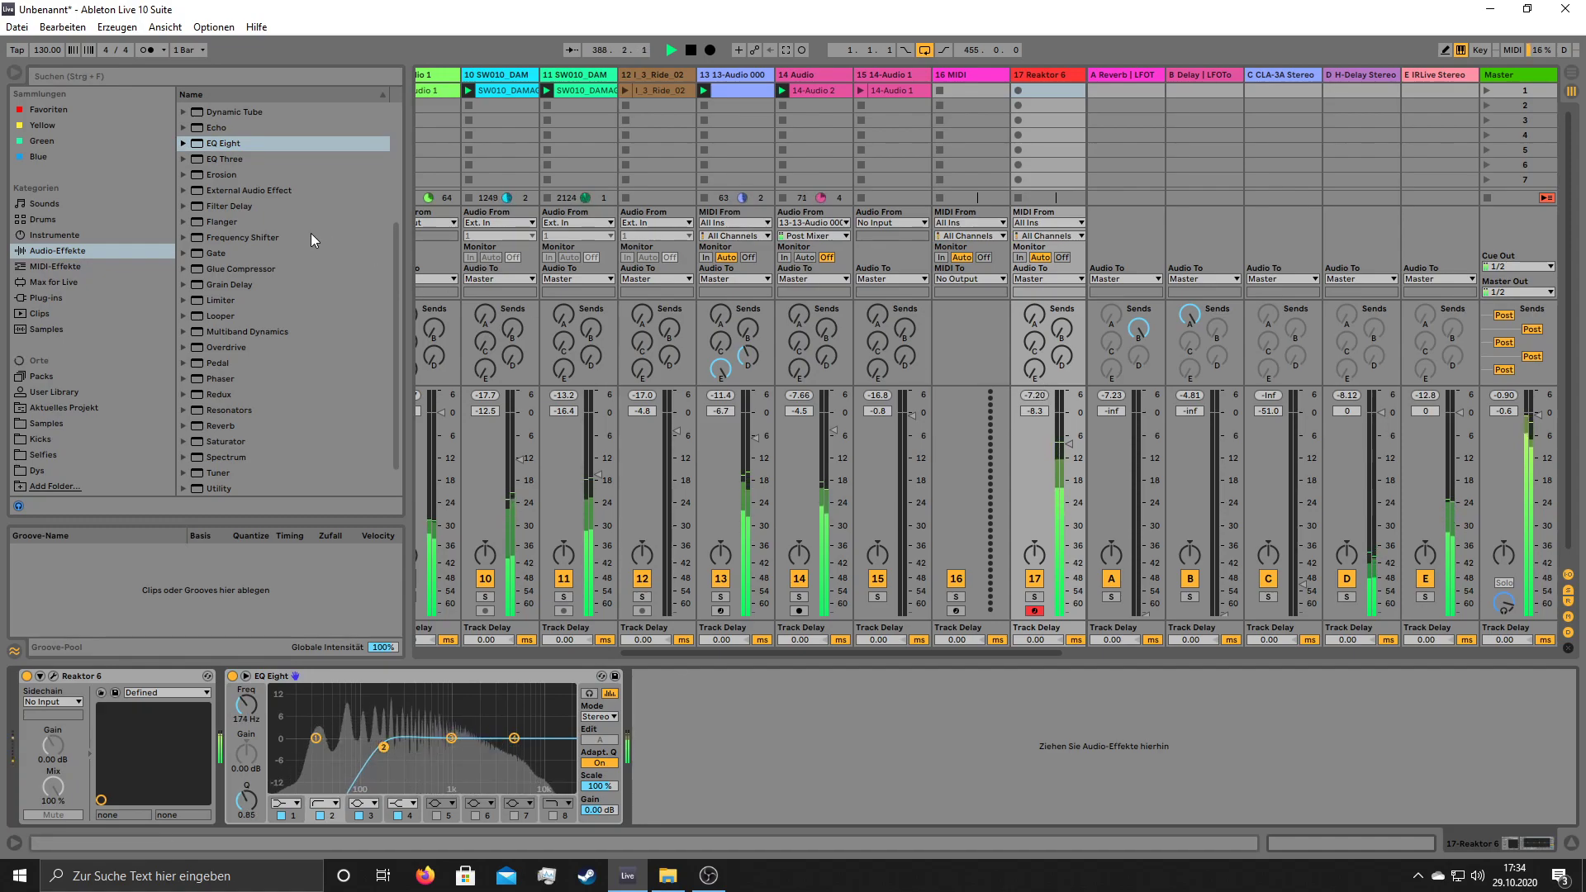
- Add a Reverb after track 17's EQ Eight with a 4.15 s decay time and 48 % dry/wet
scroll(284, 233, "up", 4)
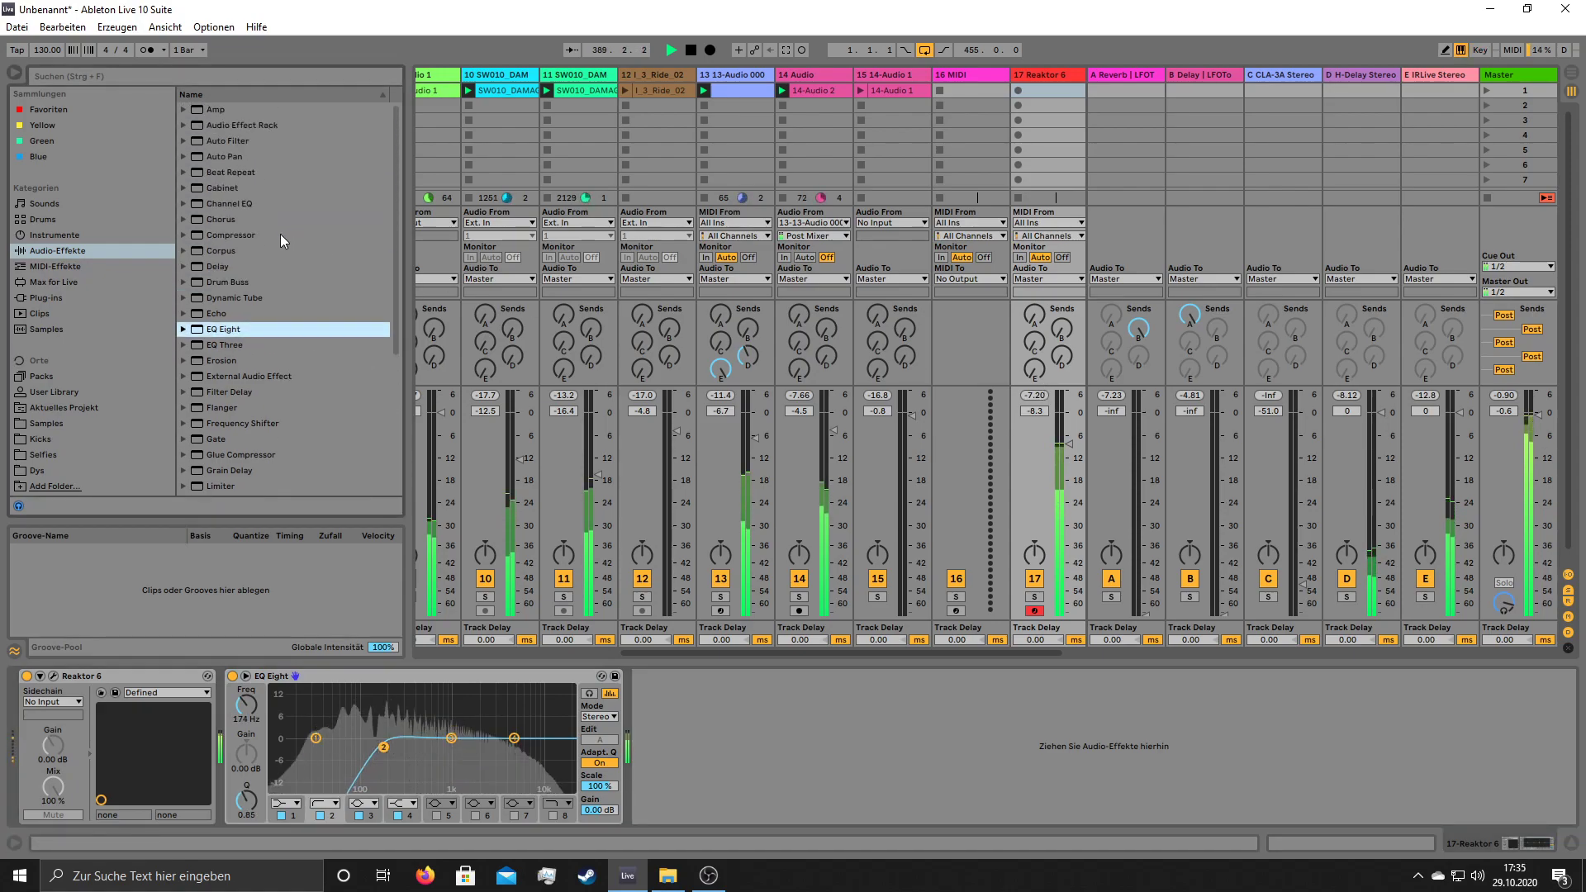
scroll(240, 347, "down", 5)
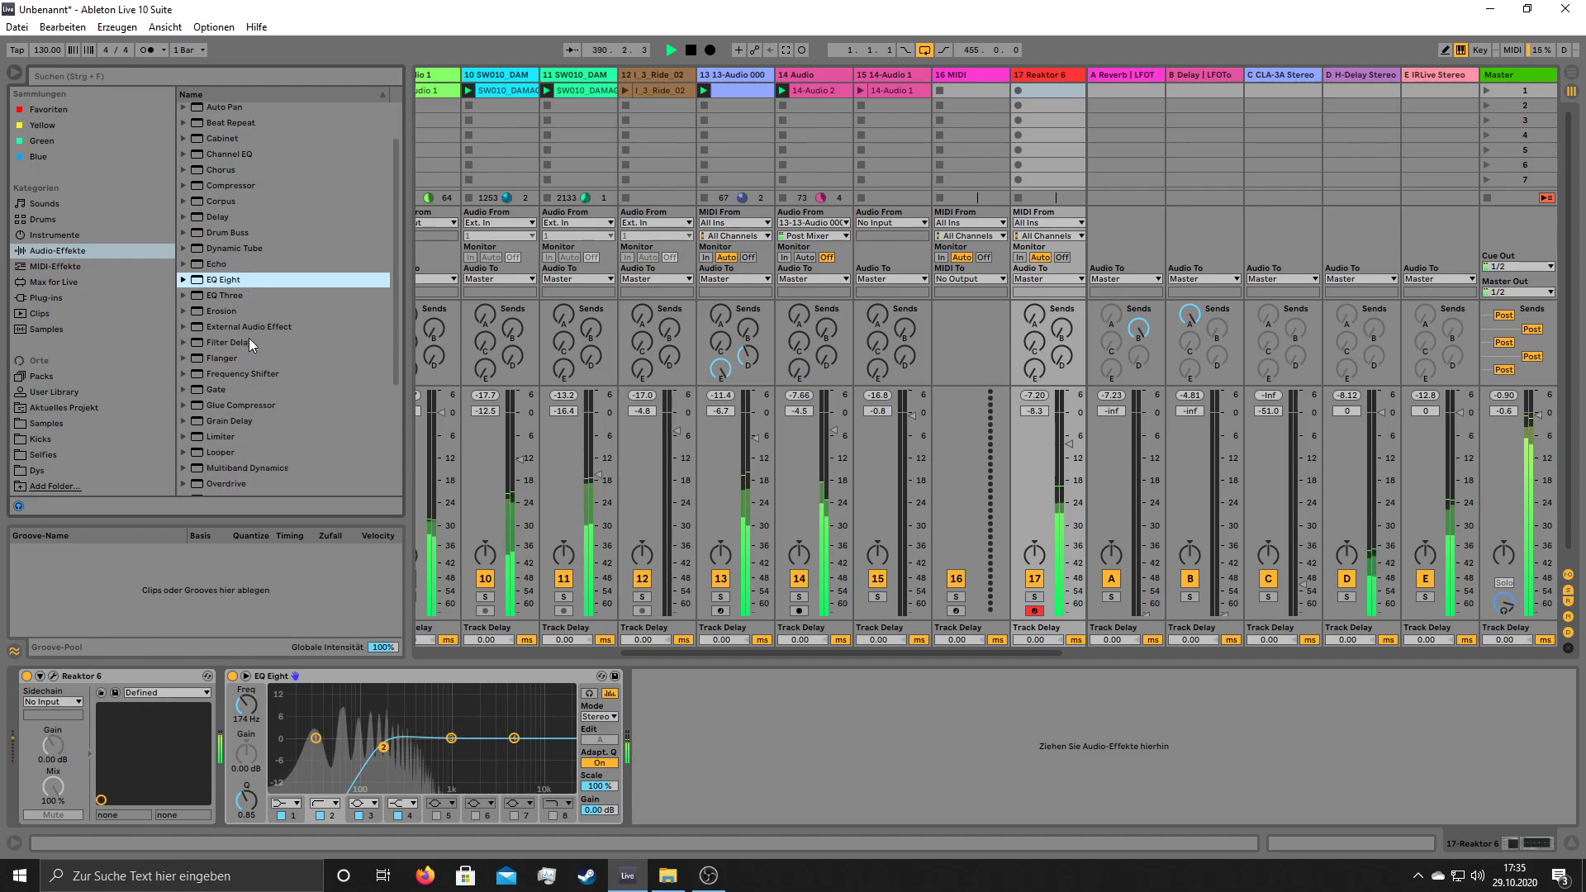
left_click_drag(226, 444, 1053, 815)
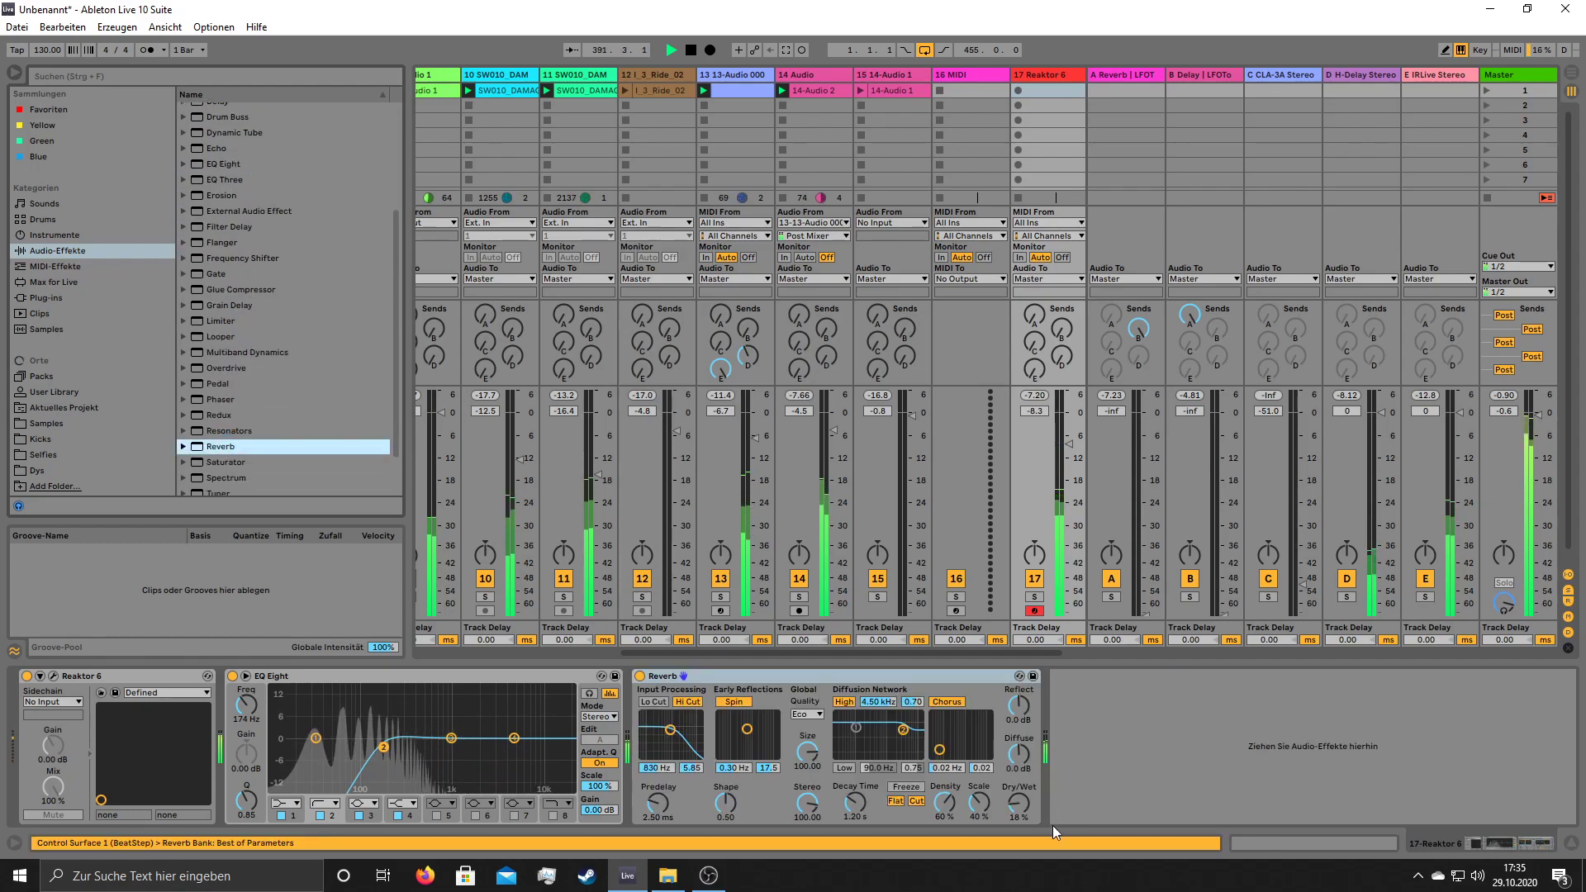
left_click_drag(853, 806, 854, 769)
left_click_drag(1023, 806, 1023, 757)
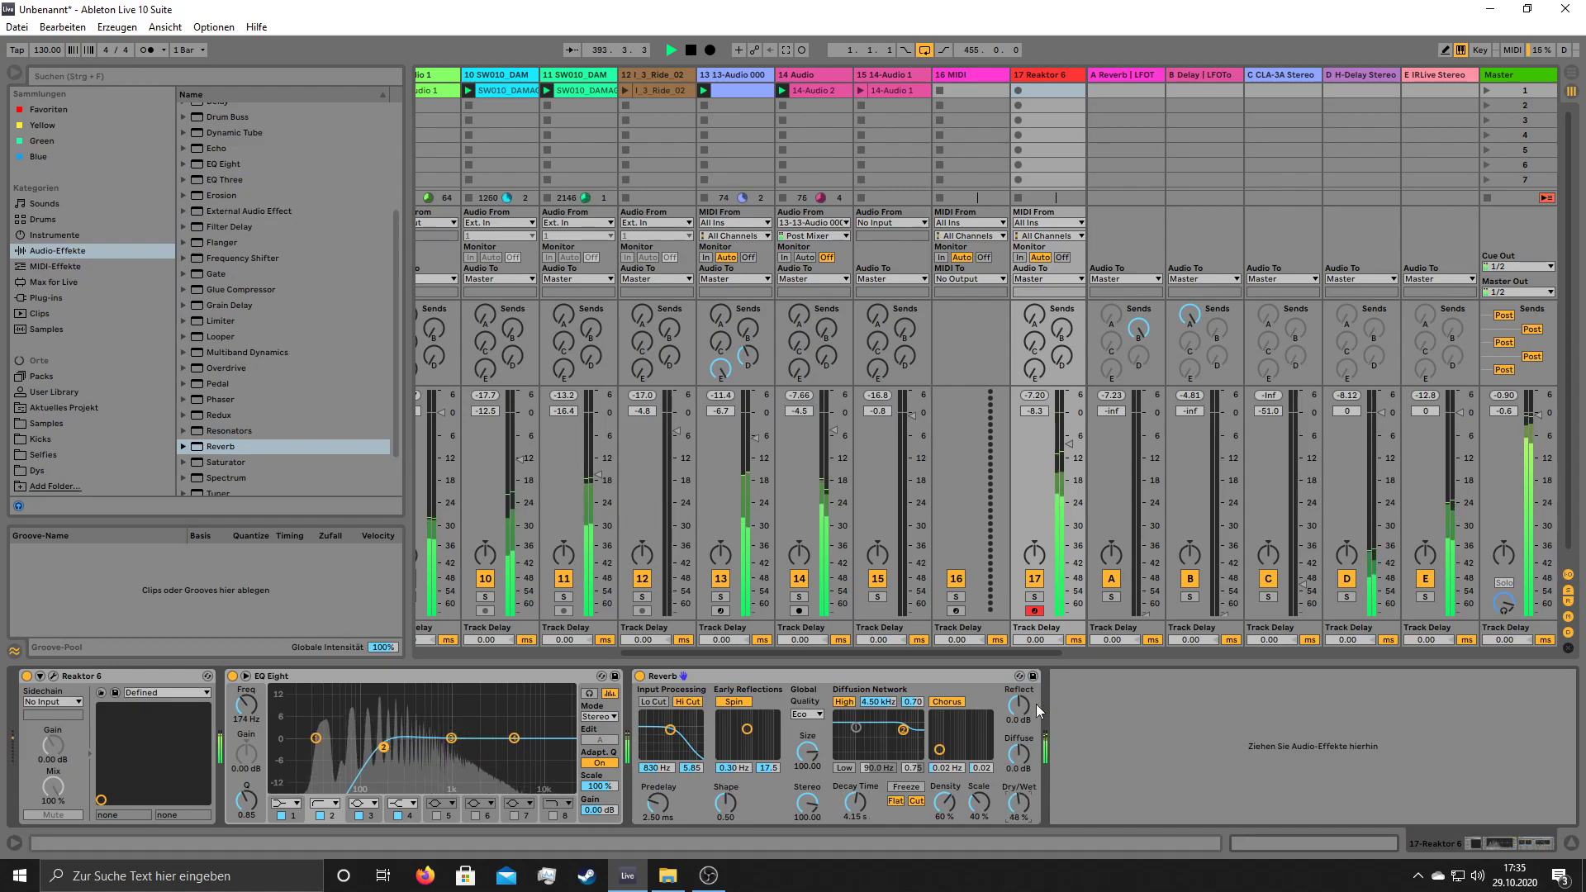
- Set track 17's volume to -3.0 dB and lower the computer keyboard range to C0 to D1
left_click_drag(1068, 444, 1069, 424)
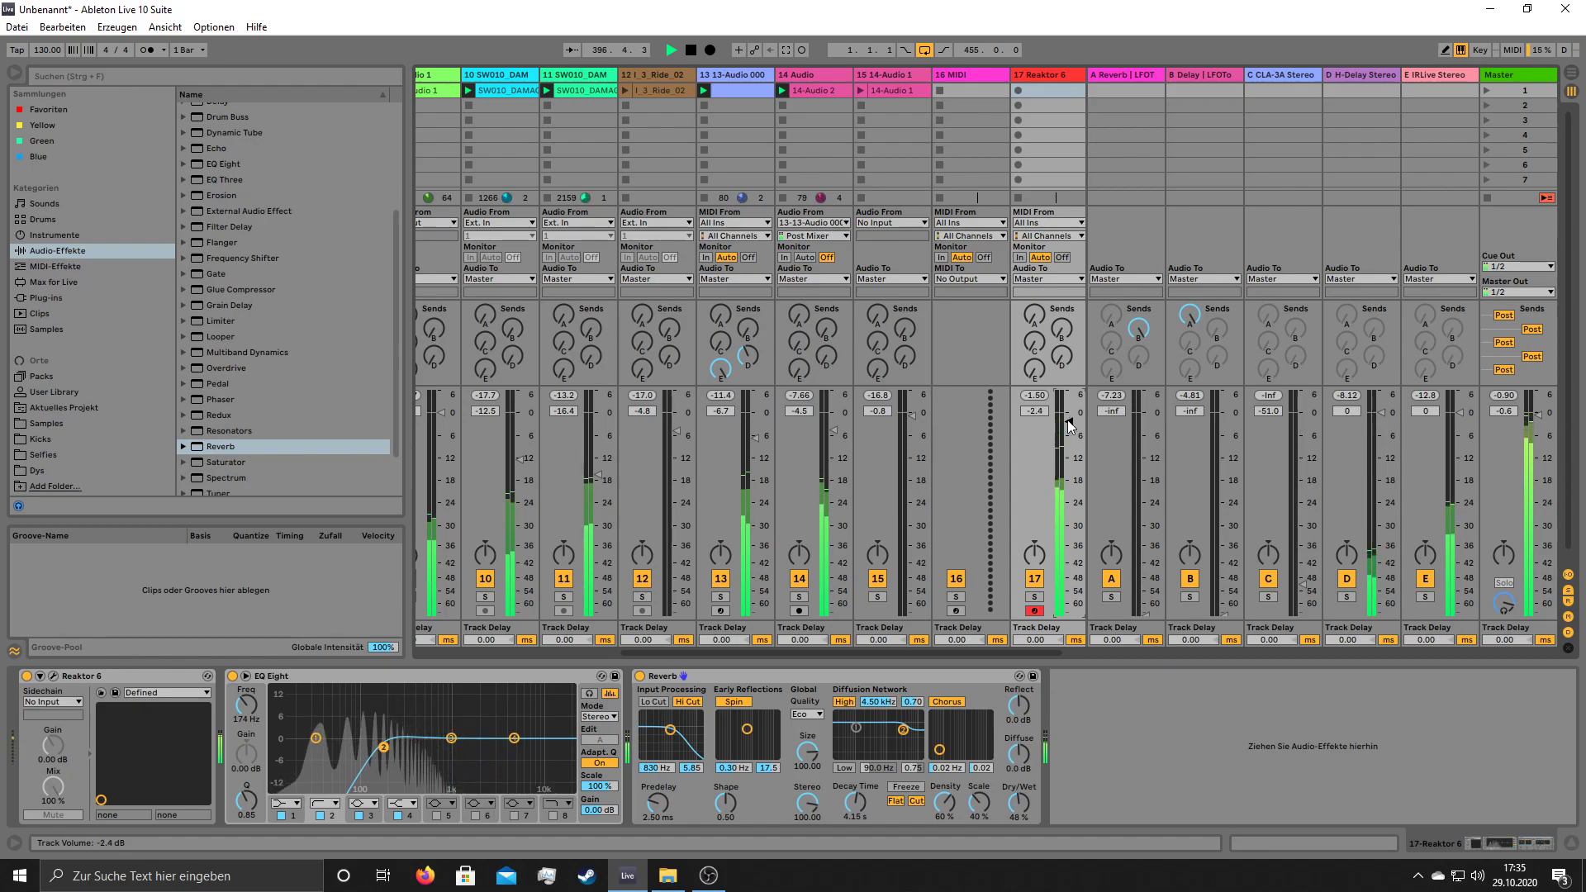
left_click_drag(1067, 420, 1067, 423)
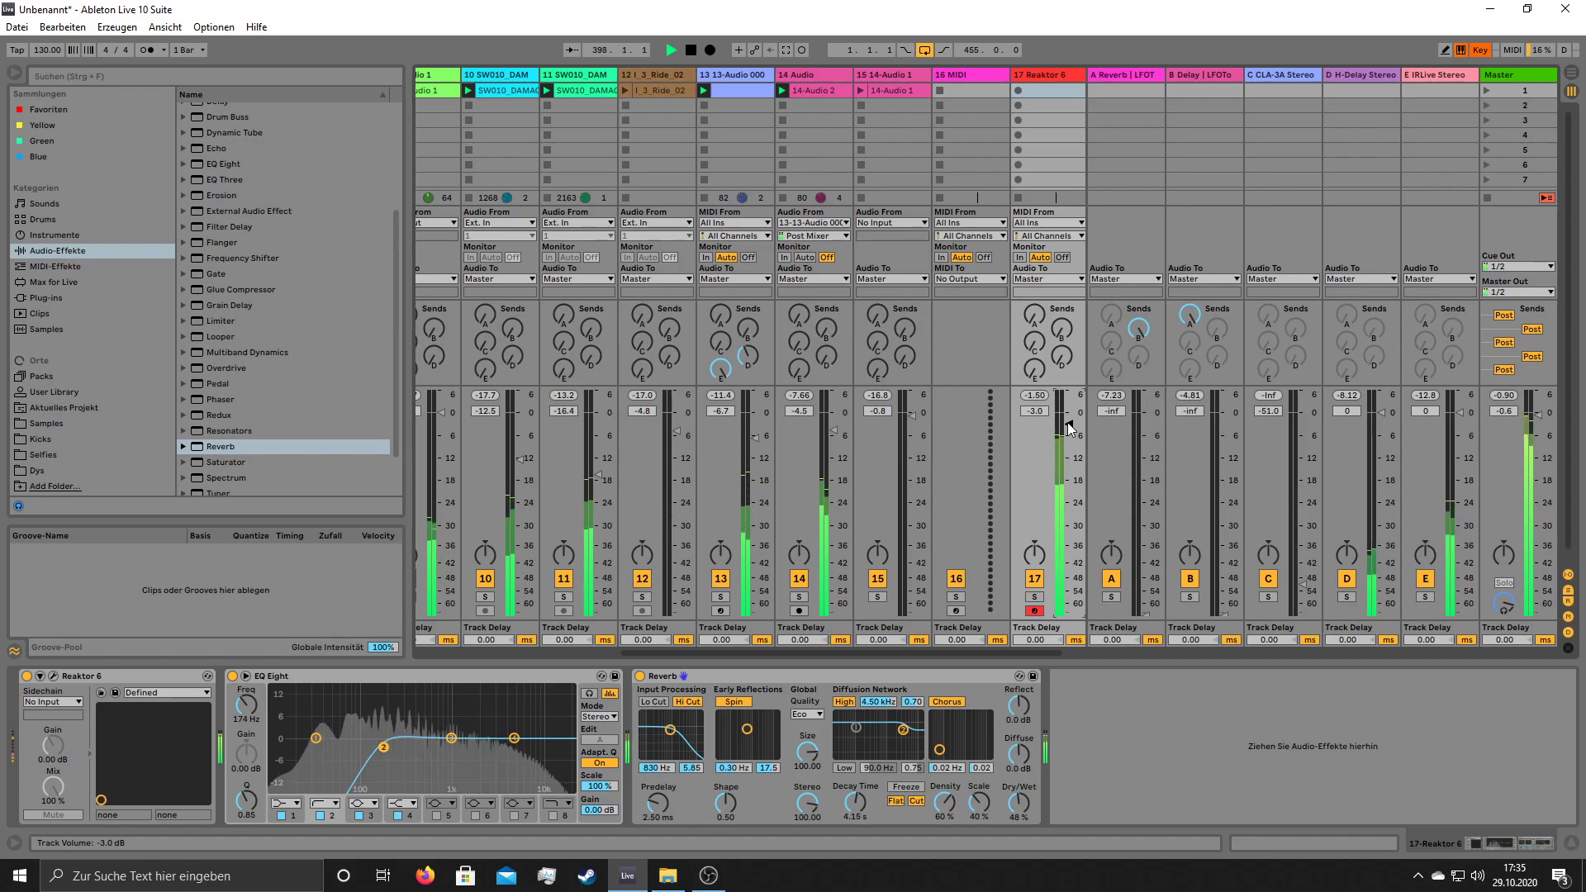
key("z")
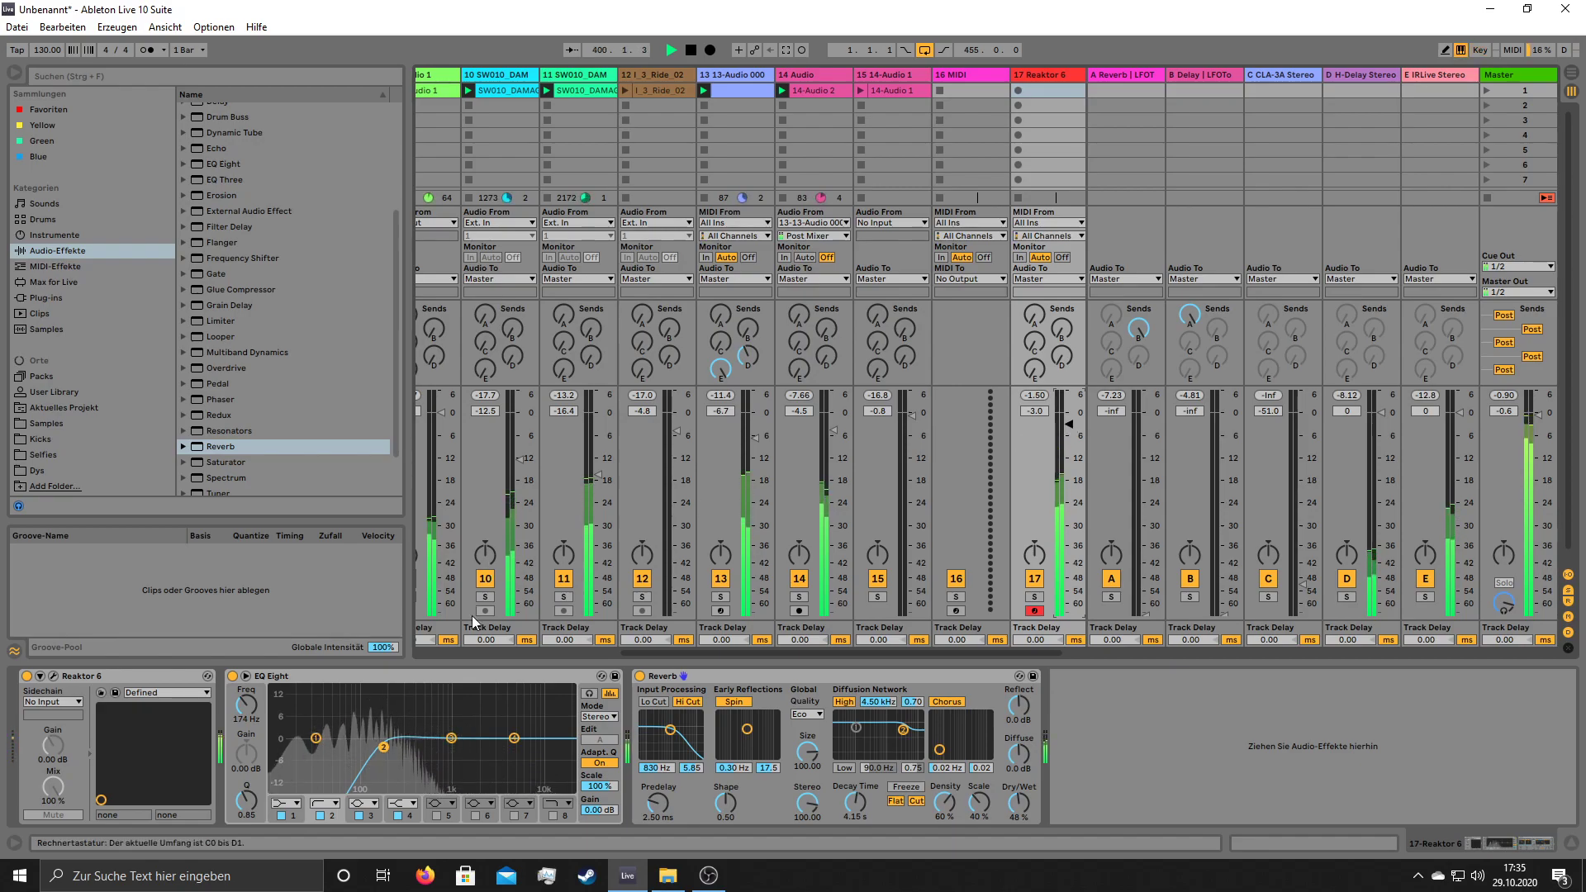
- Raise band 3 of track 17's EQ Eight slightly and retune band 2's low cut to 278 Hz with Q 0.63
left_click_drag(452, 738, 357, 746)
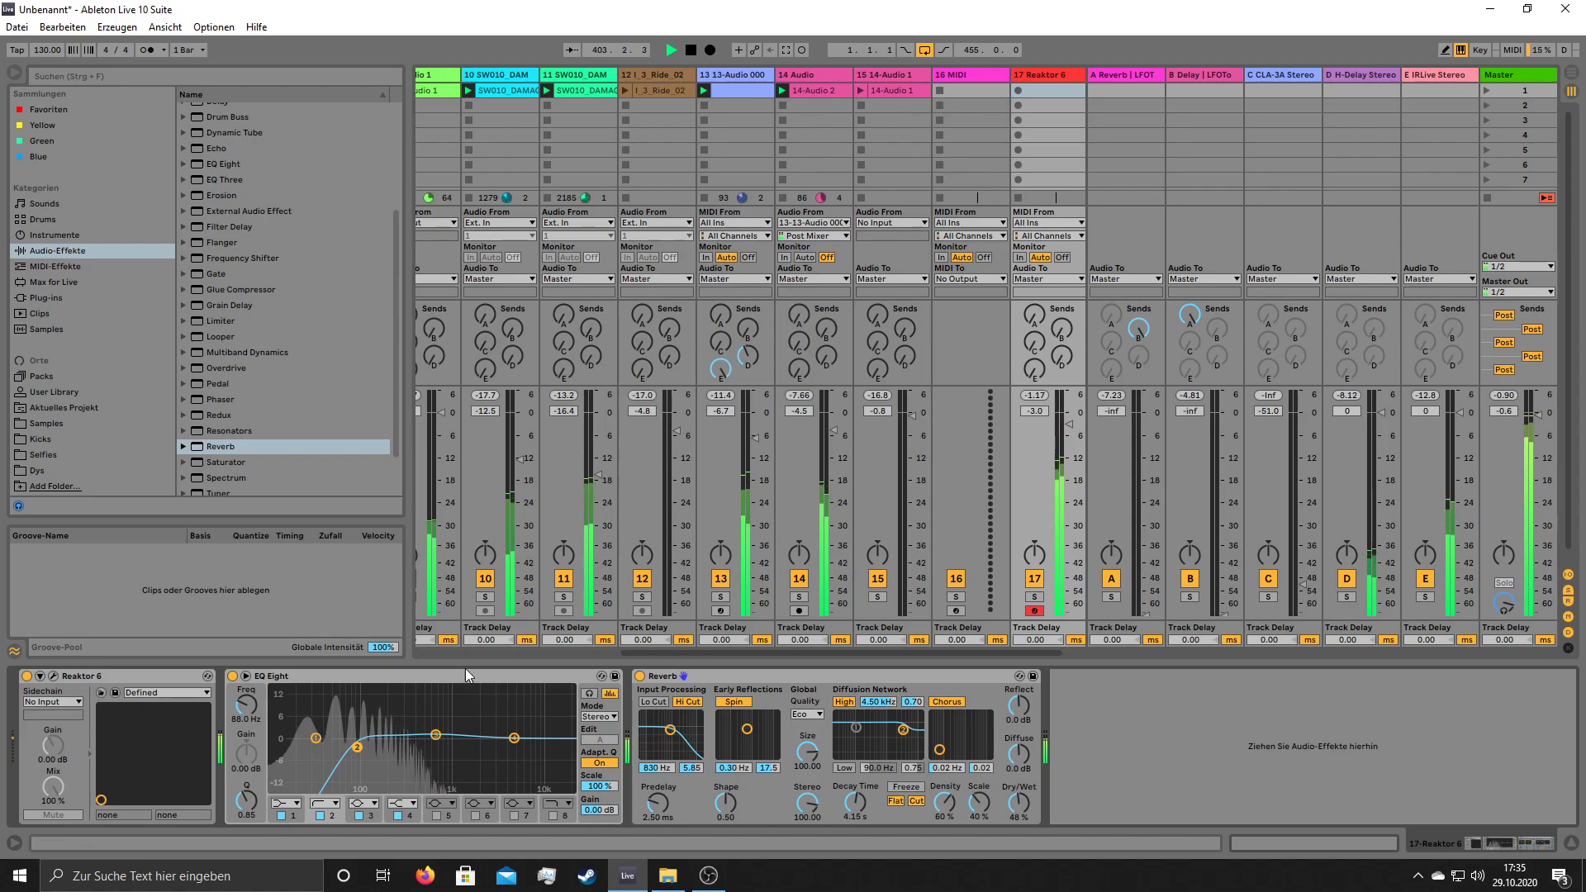
left_click_drag(359, 750, 364, 747)
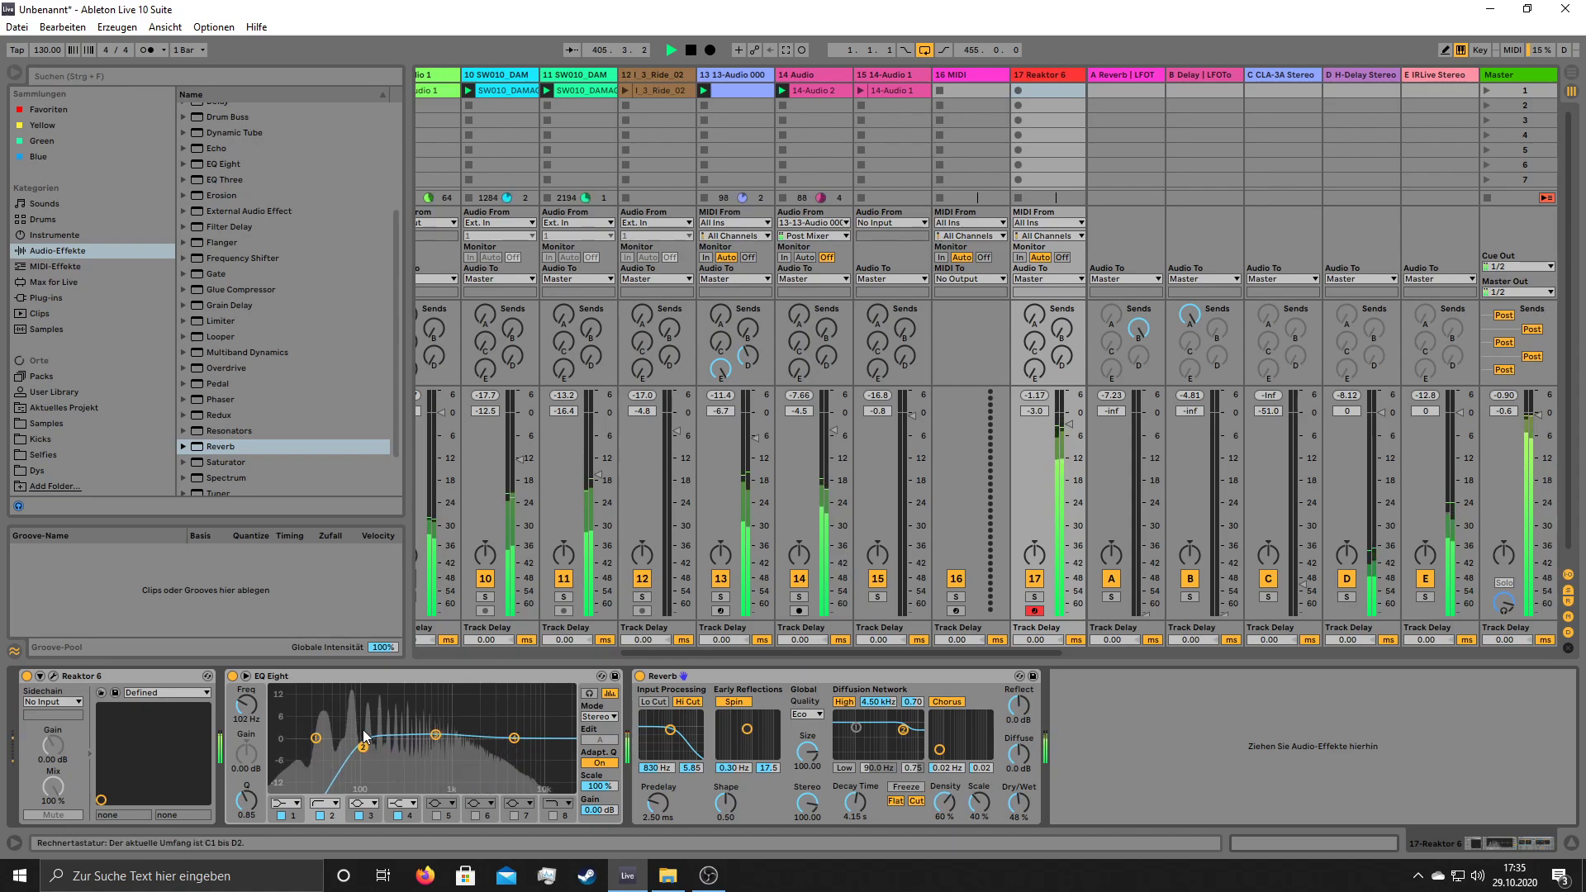
key("x")
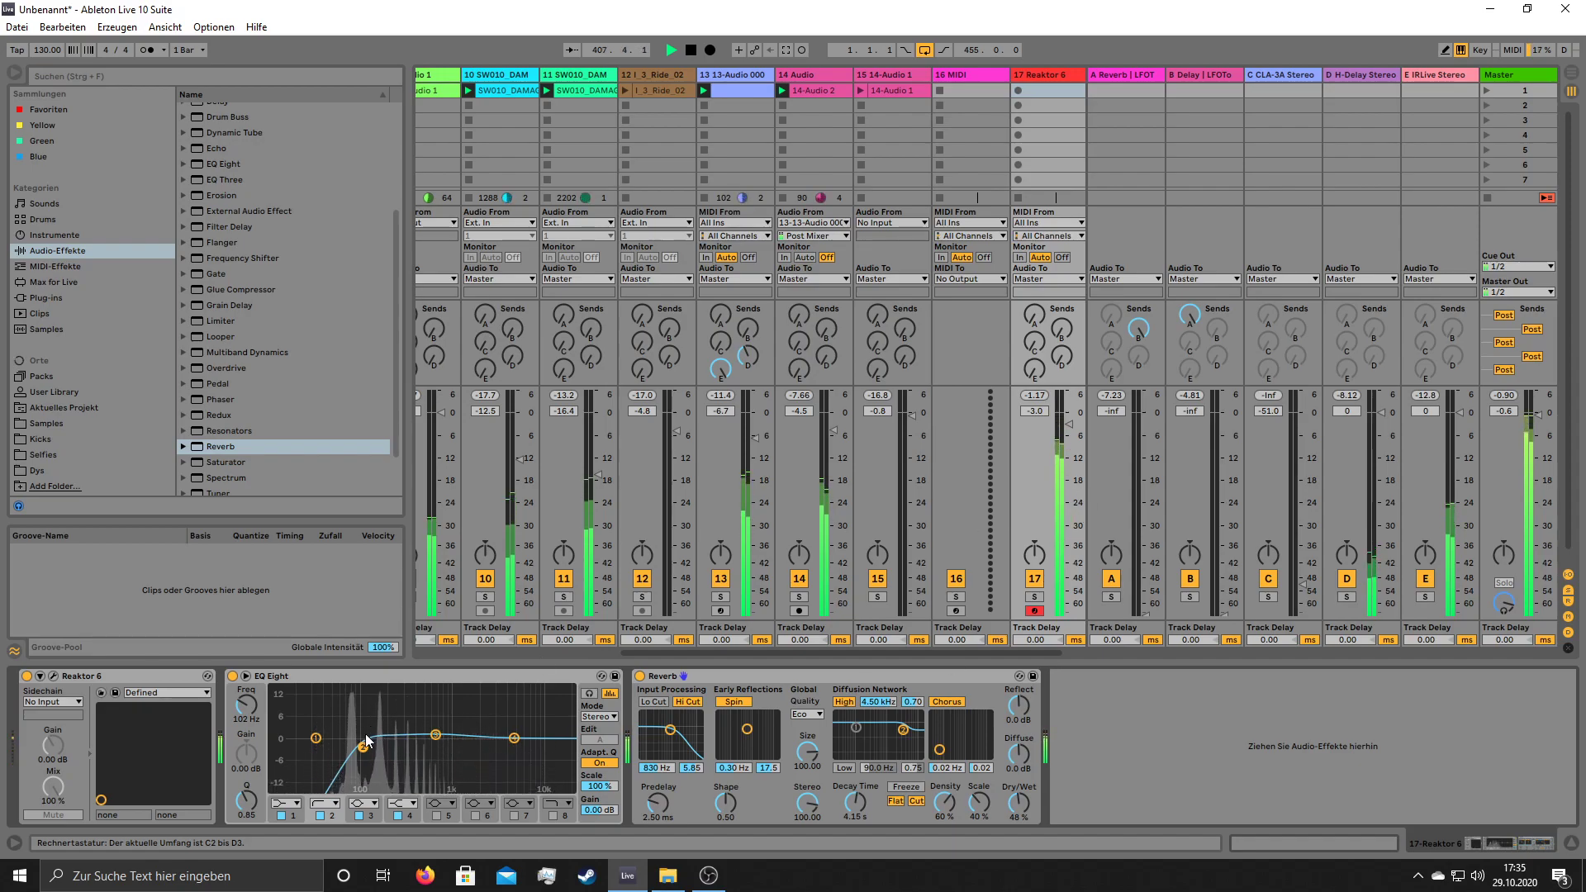
left_click_drag(363, 747, 401, 752)
- Set the Reverb's decay time to 60 s and track 17's volume to -5.2 dB
left_click_drag(855, 802, 855, 760)
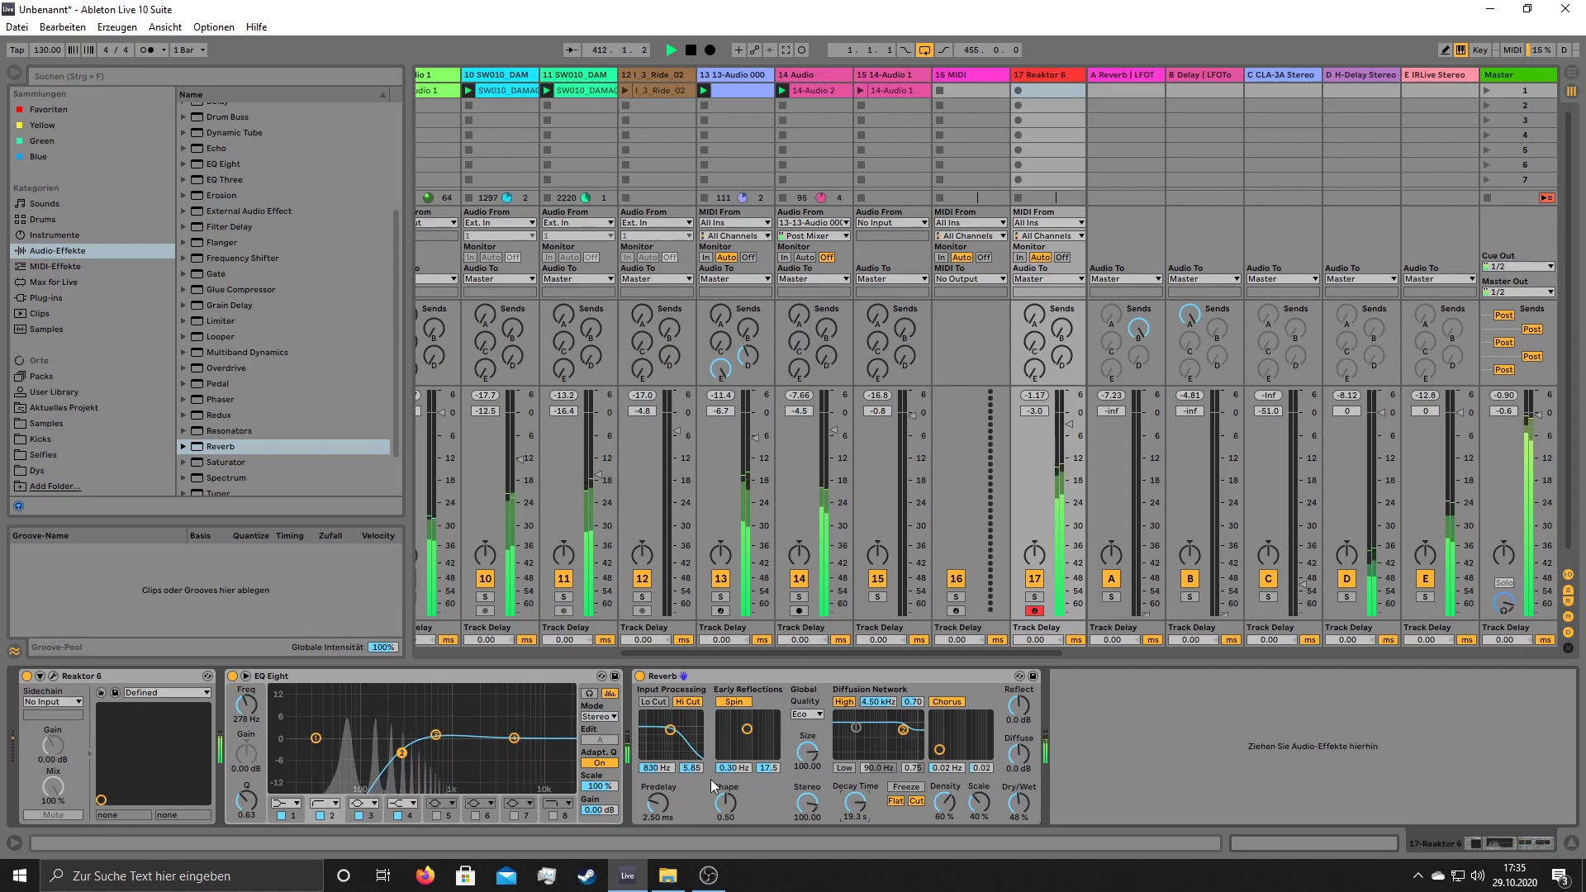
left_click_drag(1072, 448, 1072, 471)
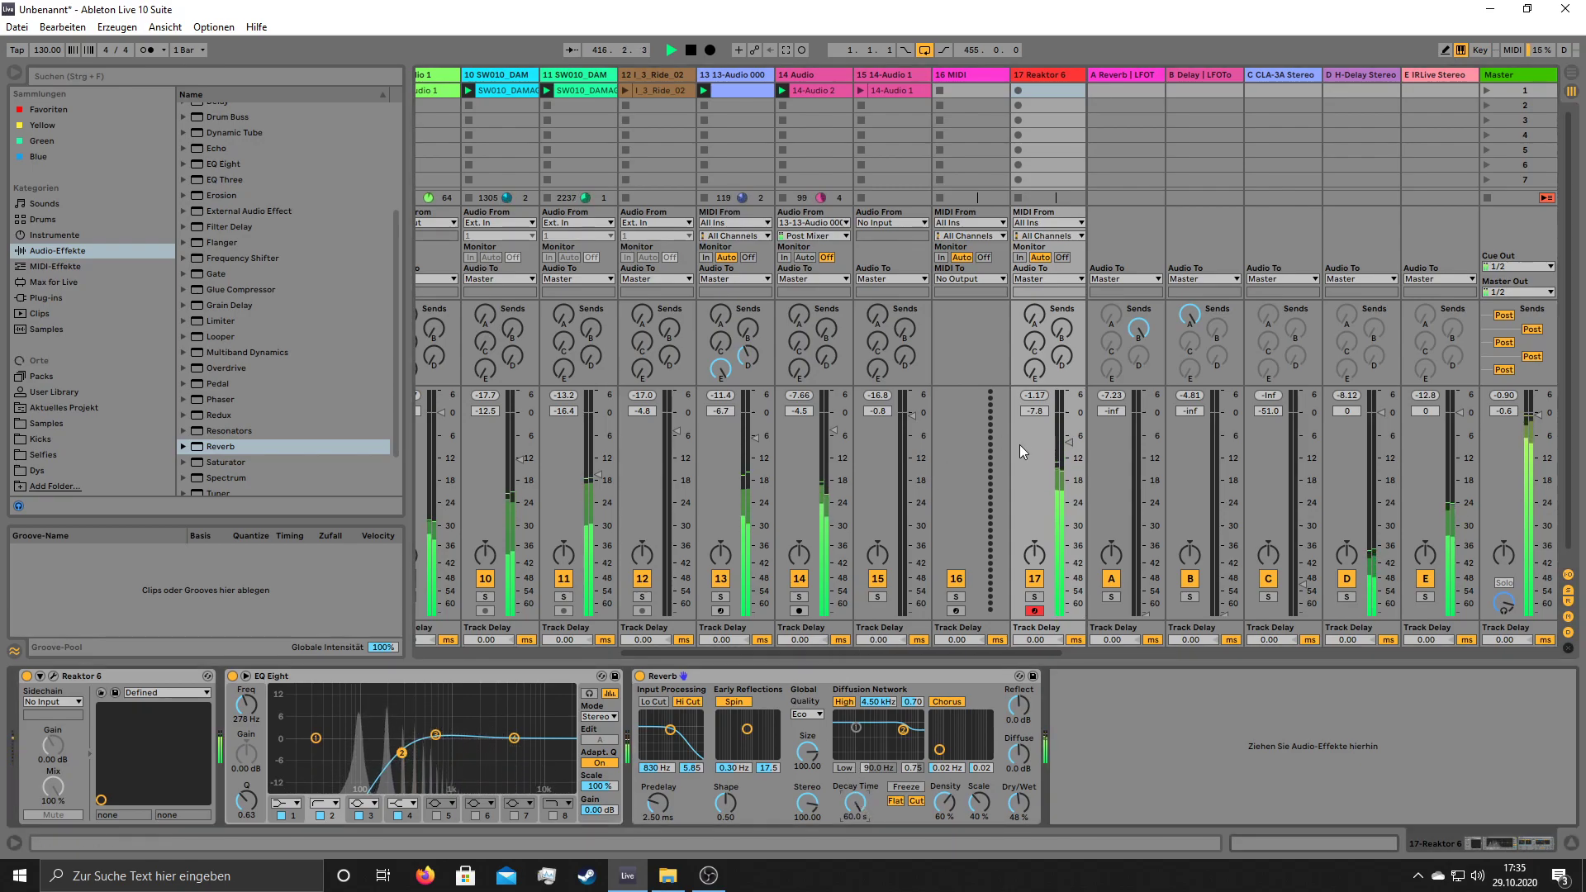
left_click_drag(1065, 446, 1065, 441)
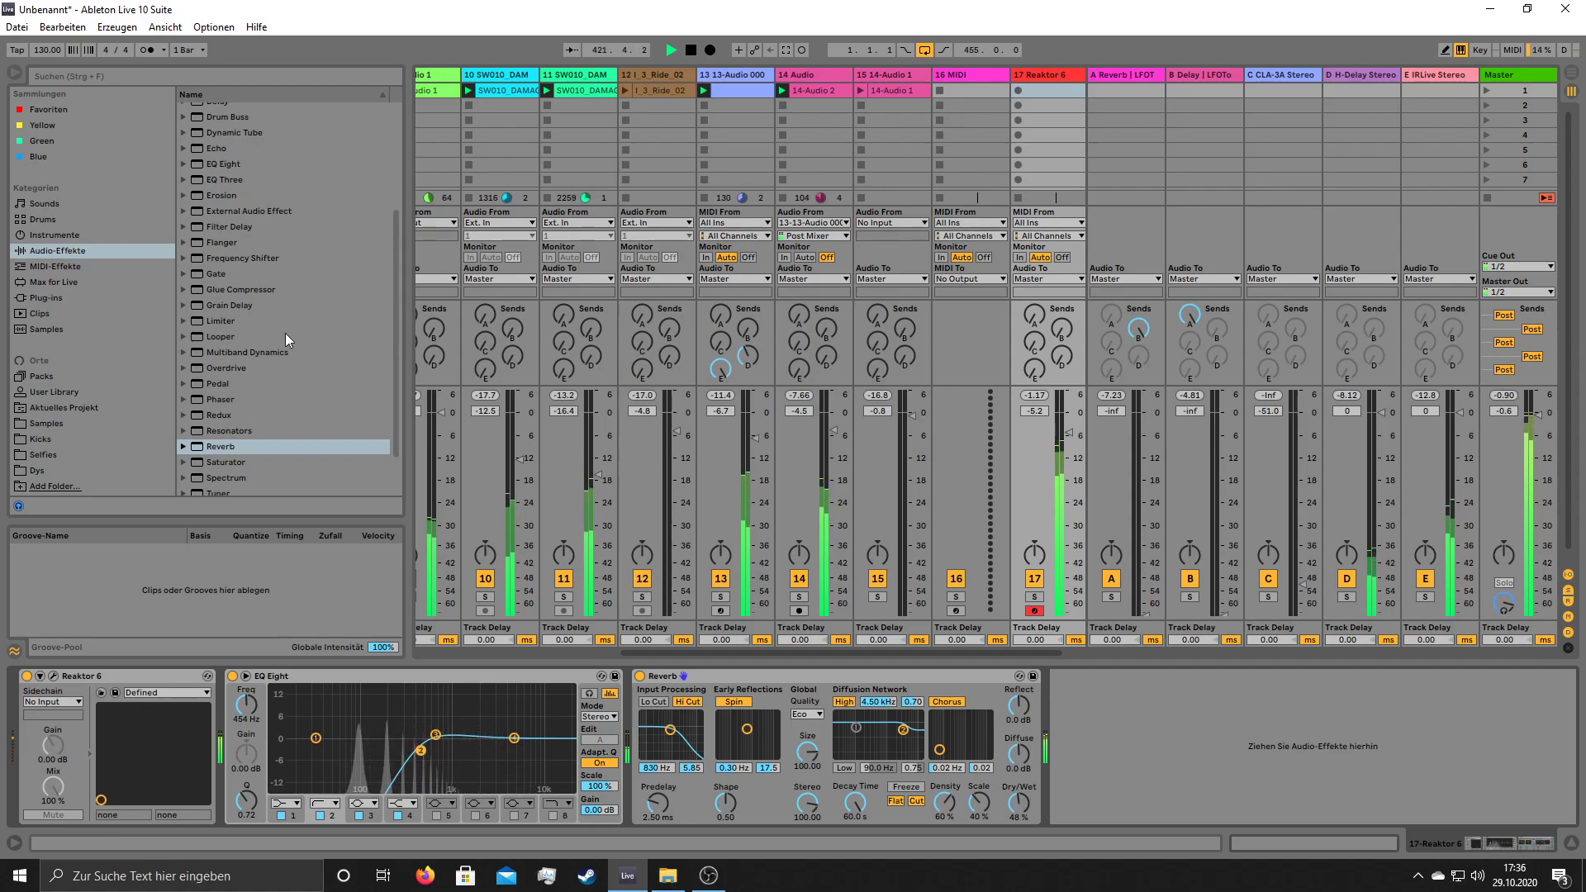
- Insert an audio track after track 17 and set its audio input to 17-Reaktor 6
scroll(237, 378, "down", 3)
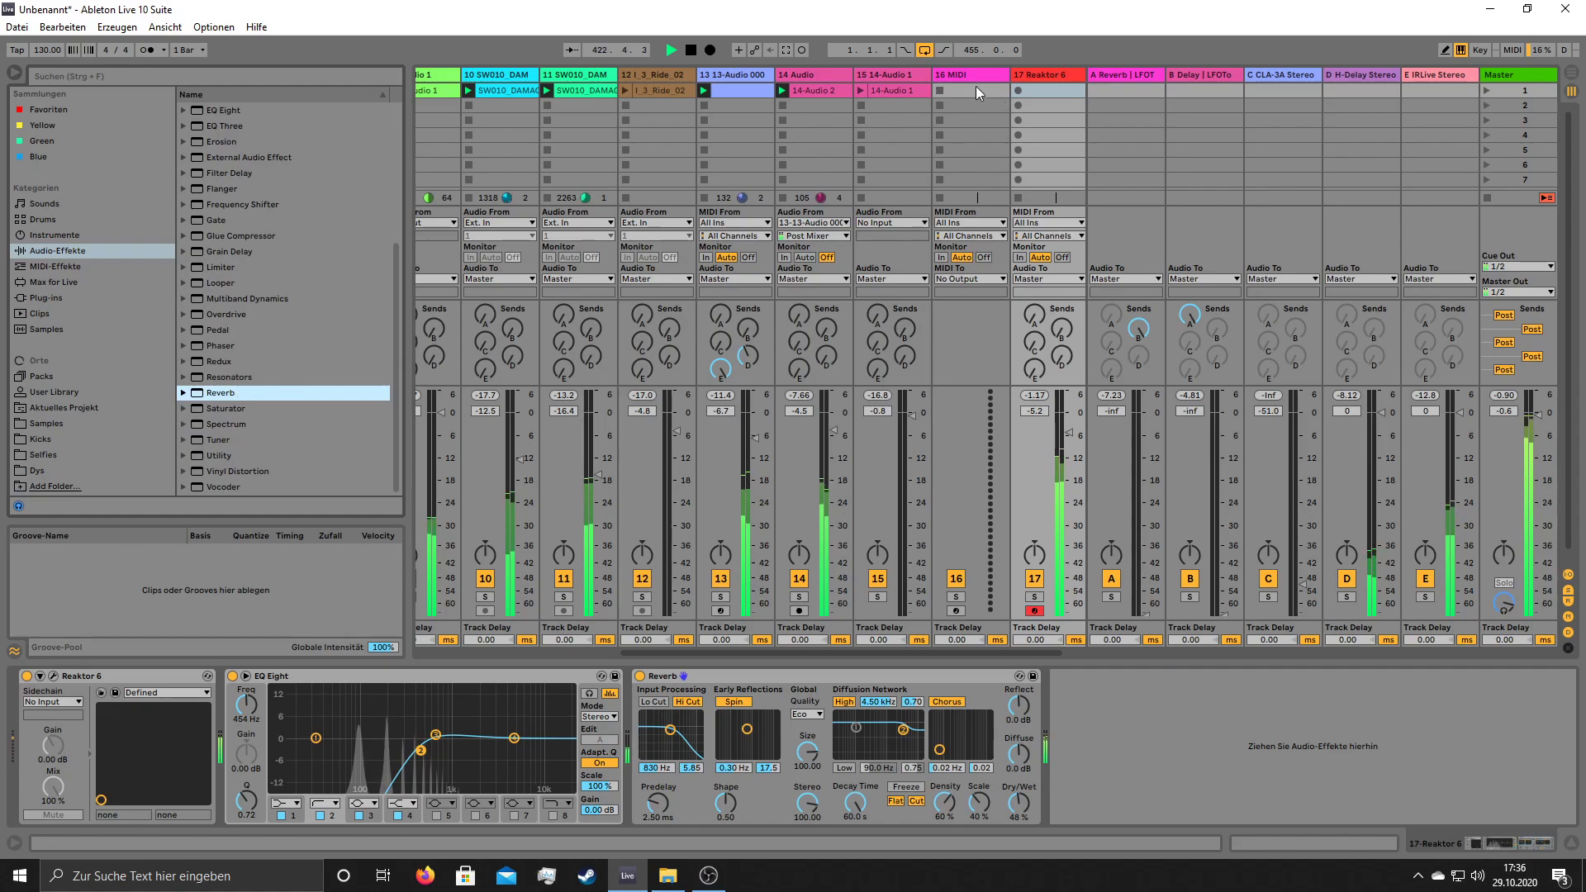
right_click(1033, 73)
left_click(1097, 195)
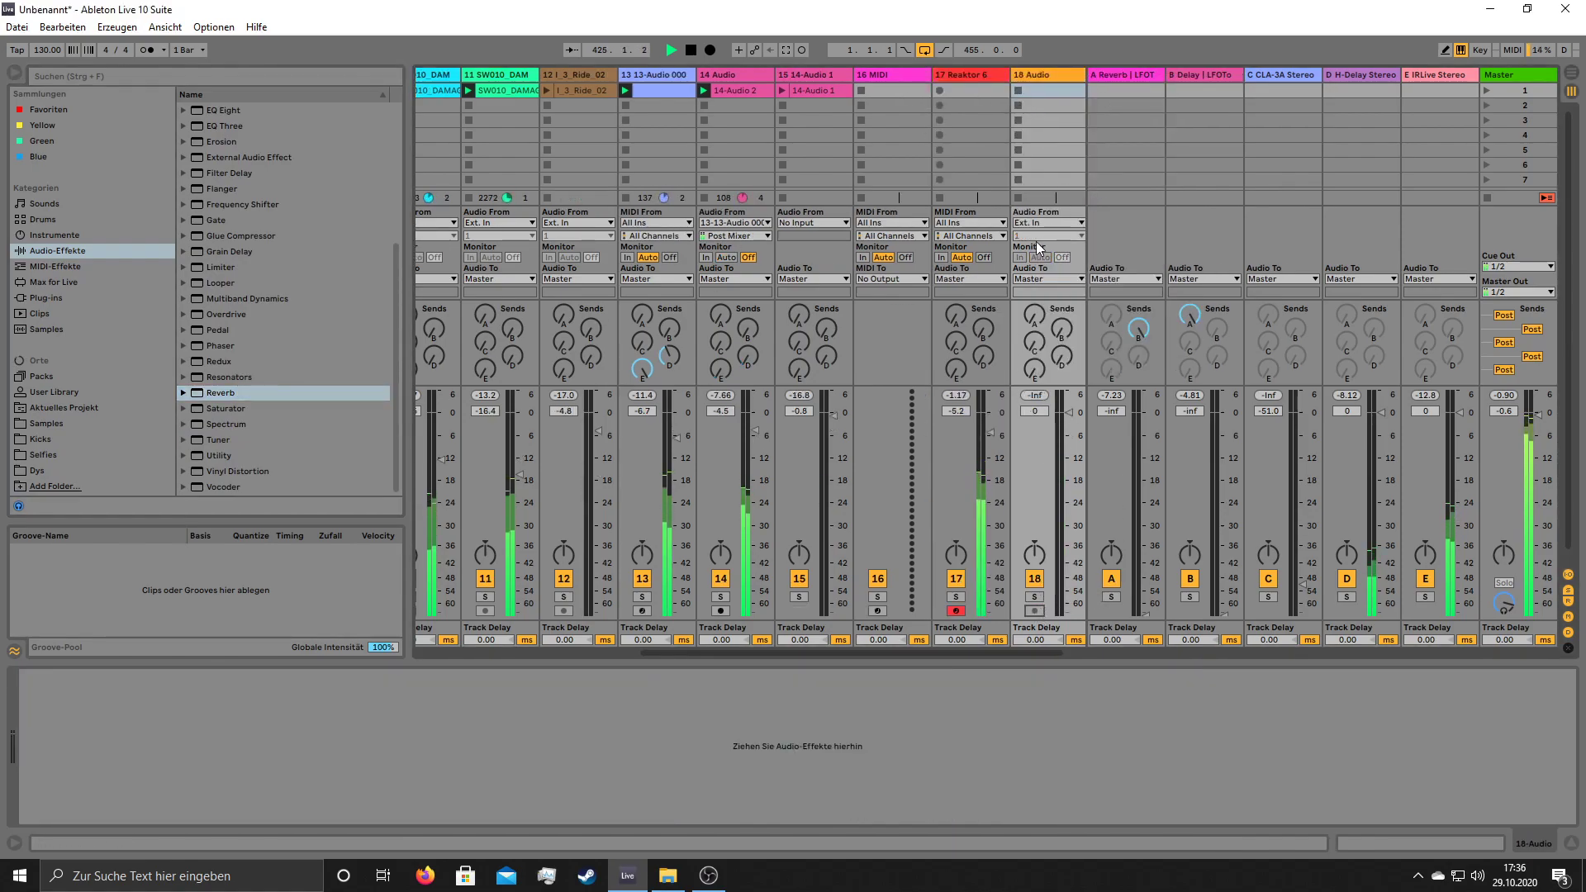
left_click(1048, 223)
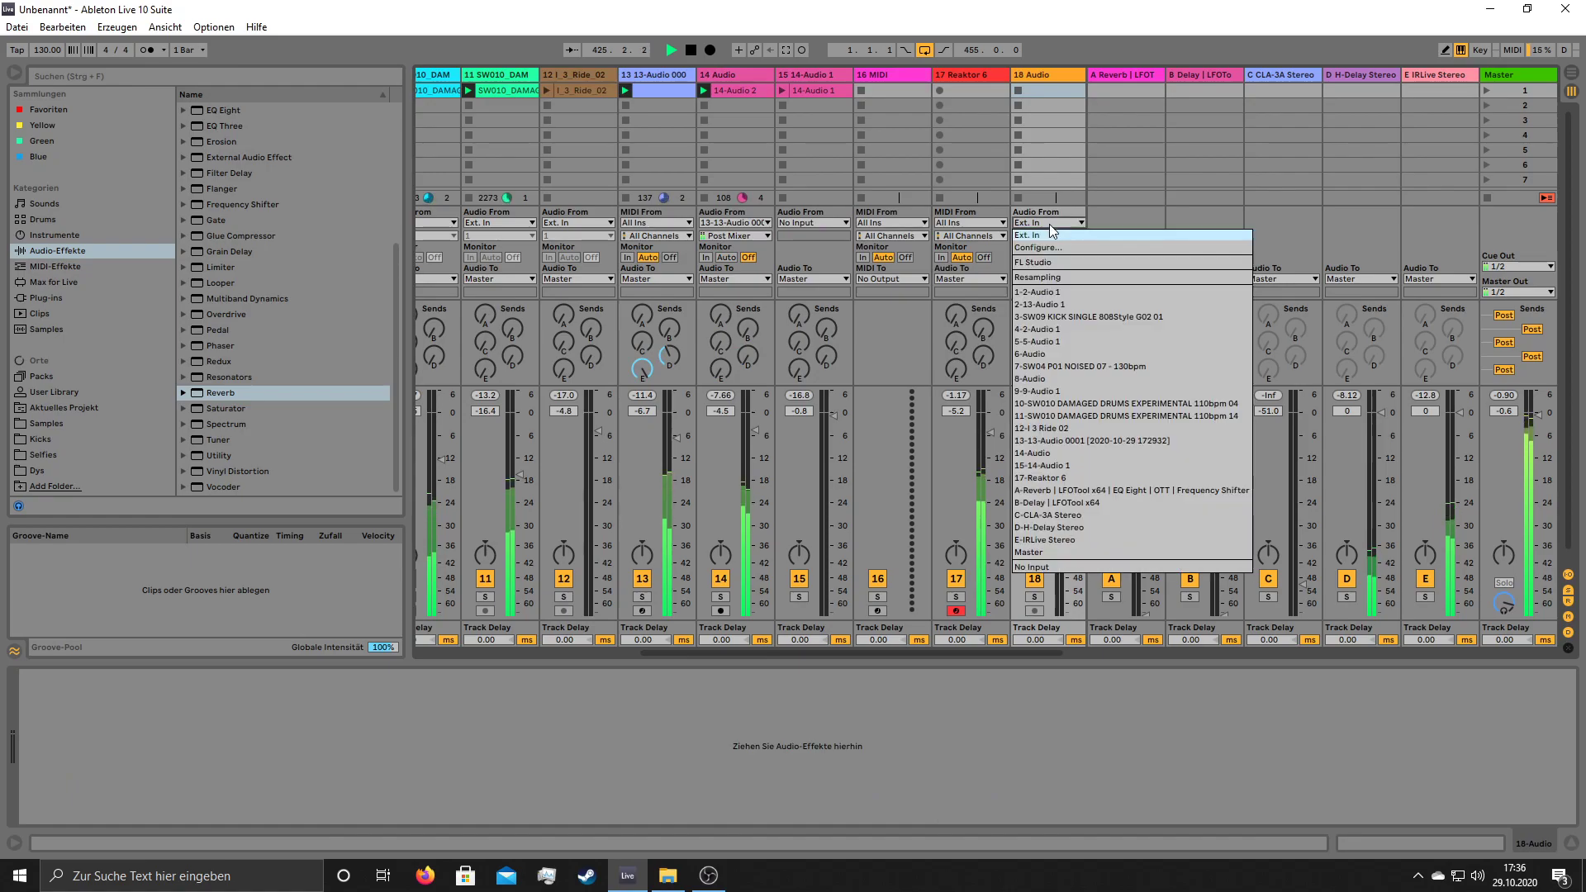
left_click(1088, 477)
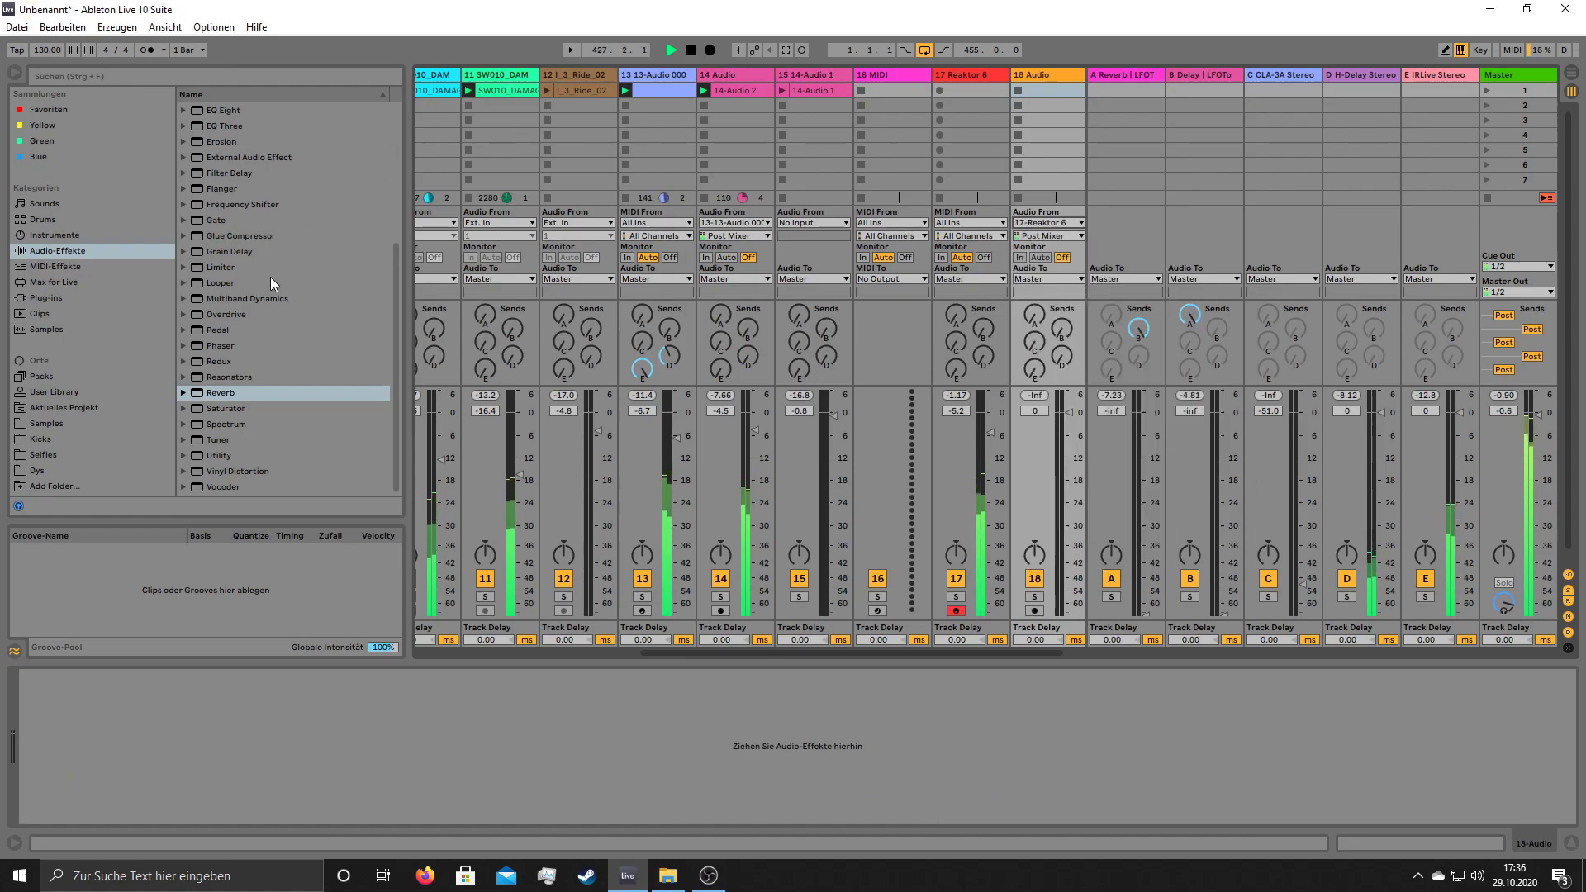
- Load the Multiband Dynamics OTT preset and place it after the Reverb in track 17's device chain
left_click(184, 298)
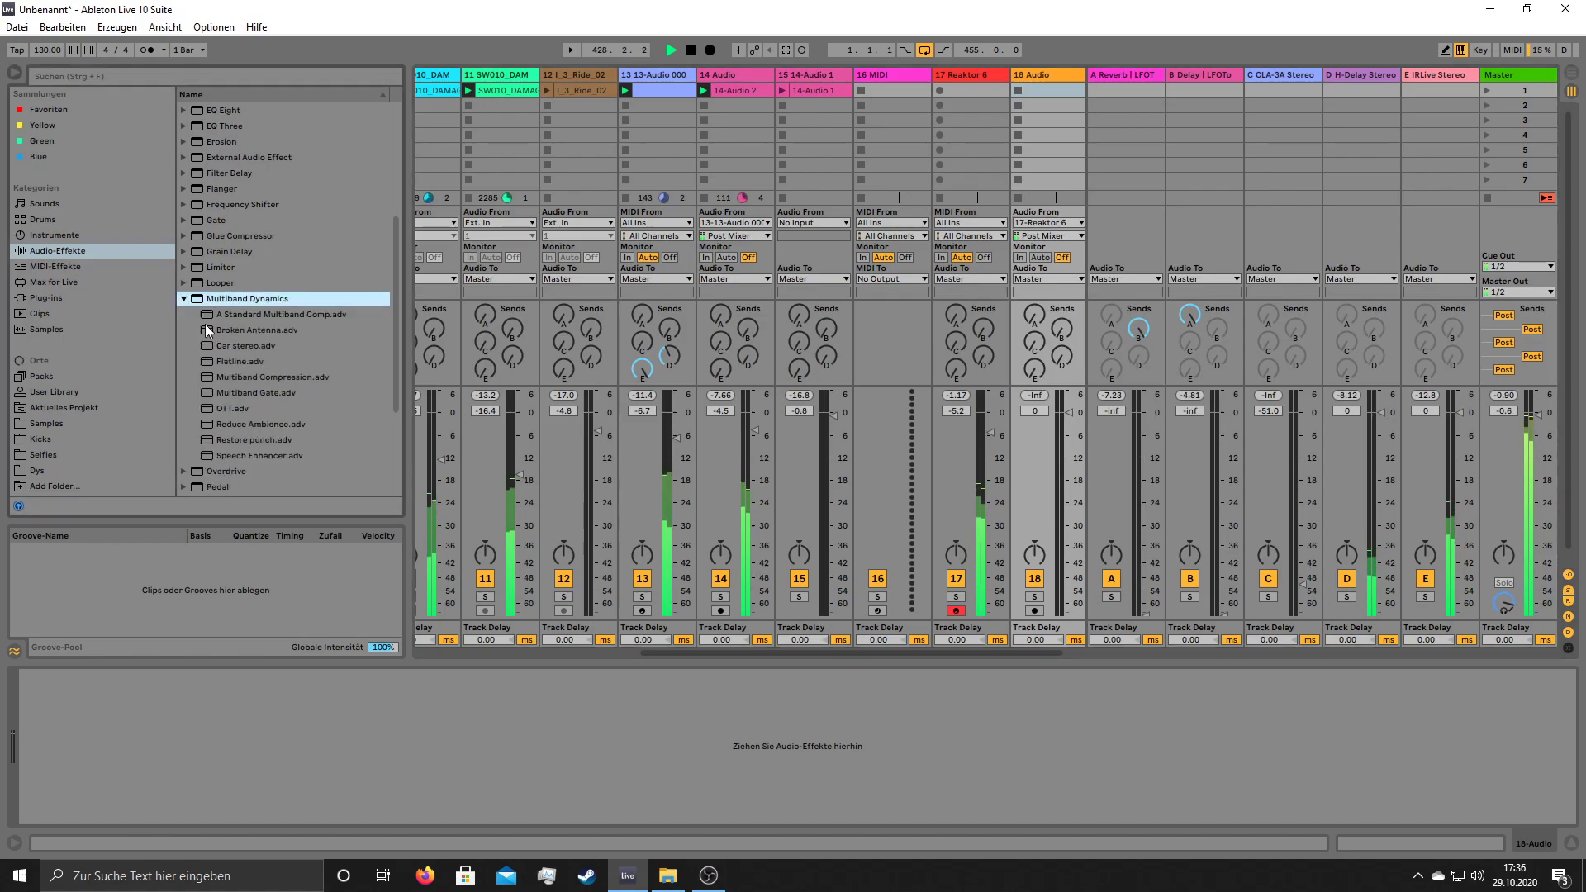
double_click(231, 413)
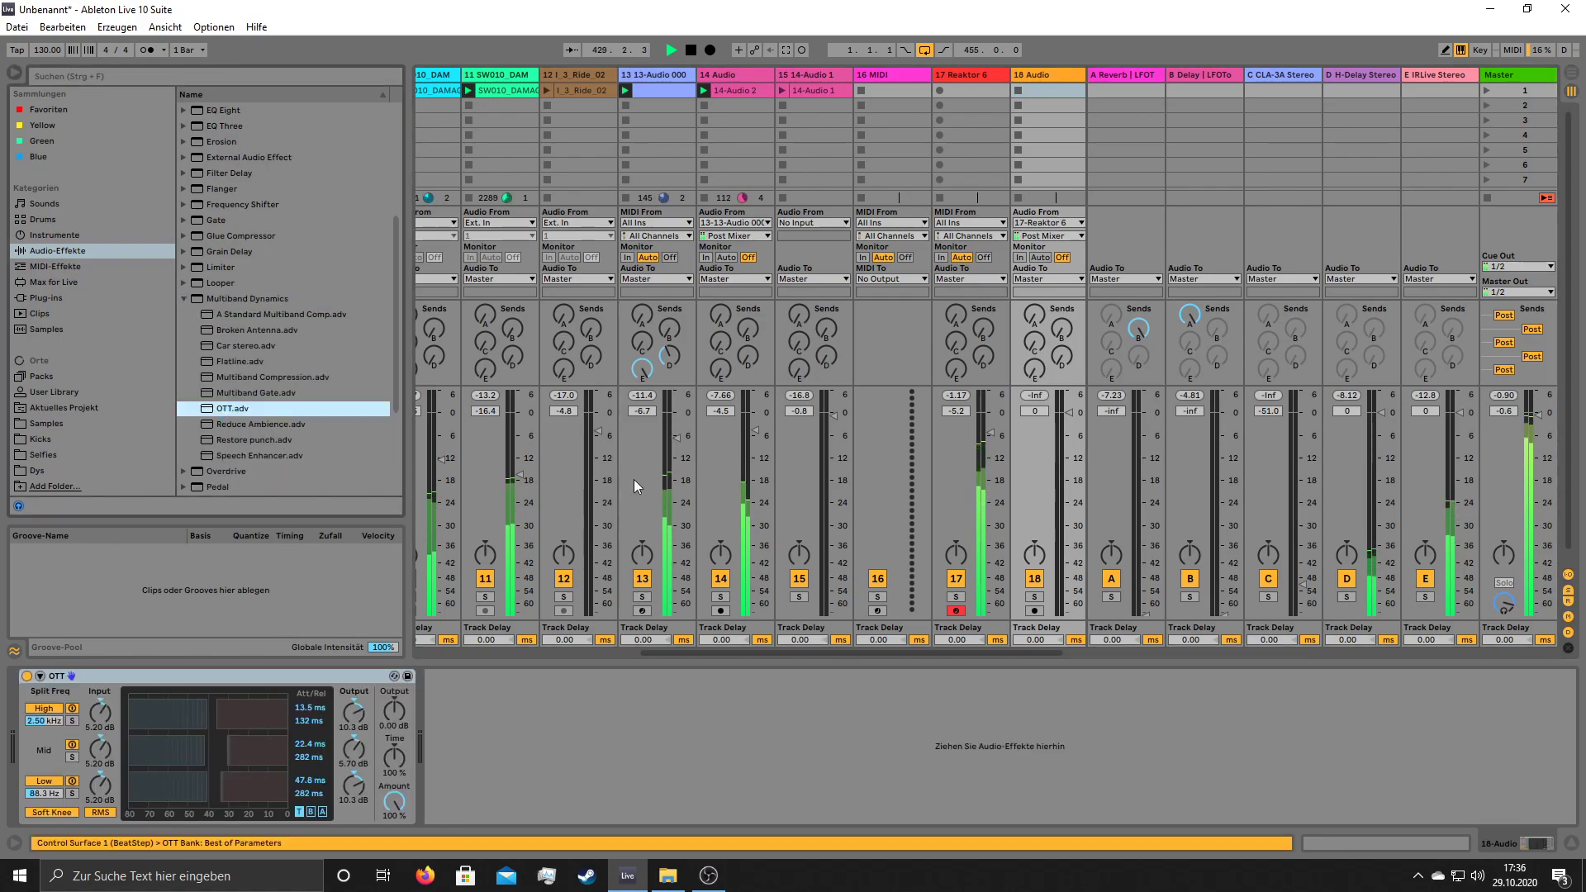
left_click(963, 75)
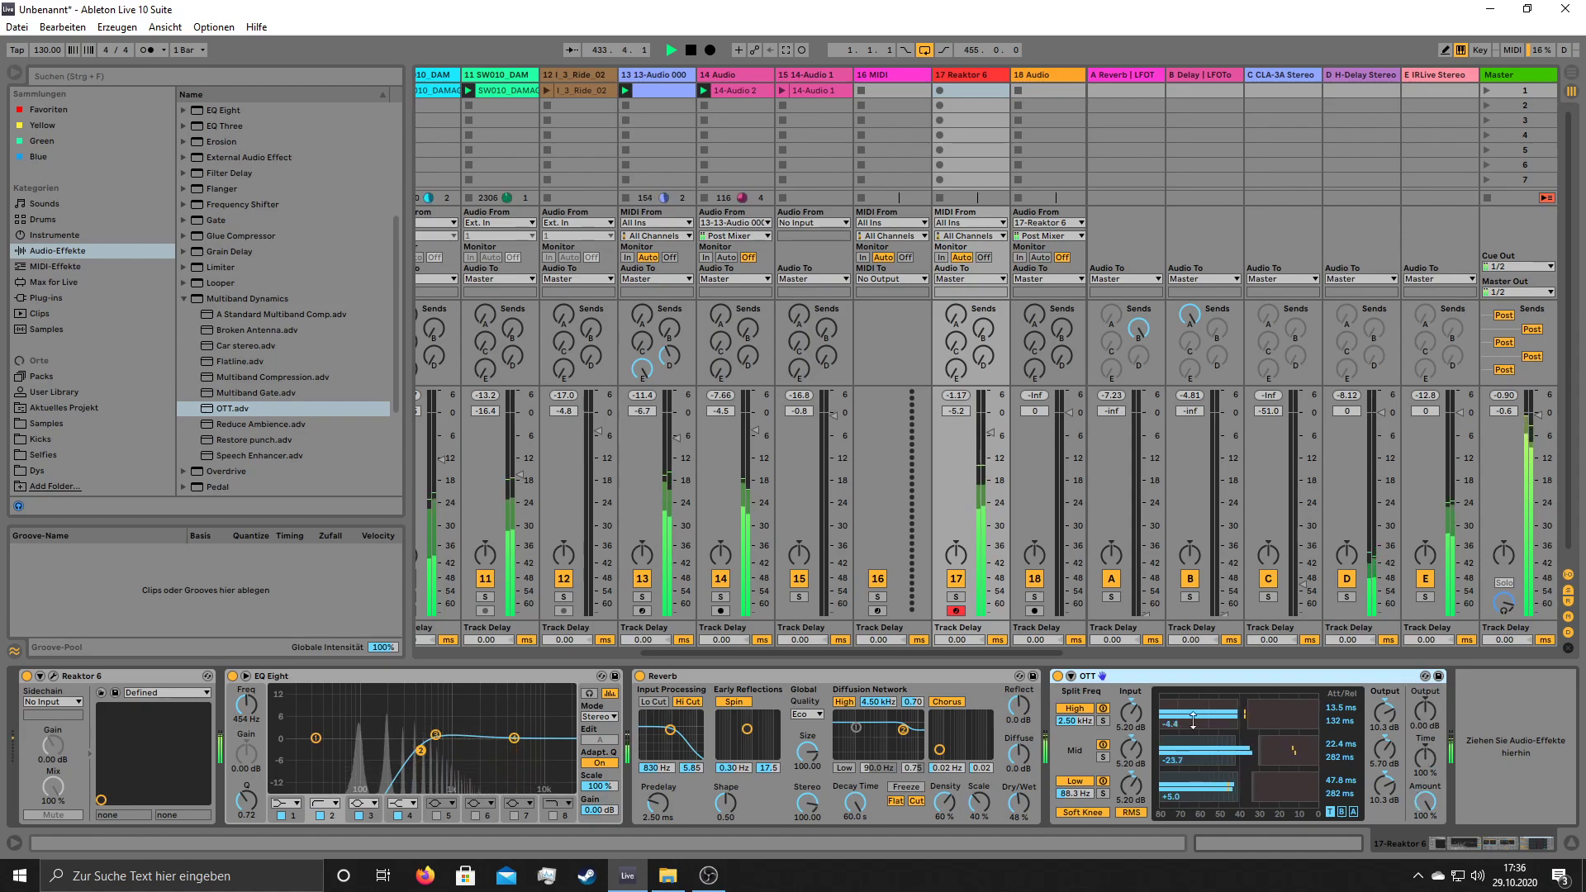
- Set track 17's volume to -0.6 dB and its EQ Eight low cut to 178 Hz with Q 0.75
left_click_drag(990, 432, 993, 414)
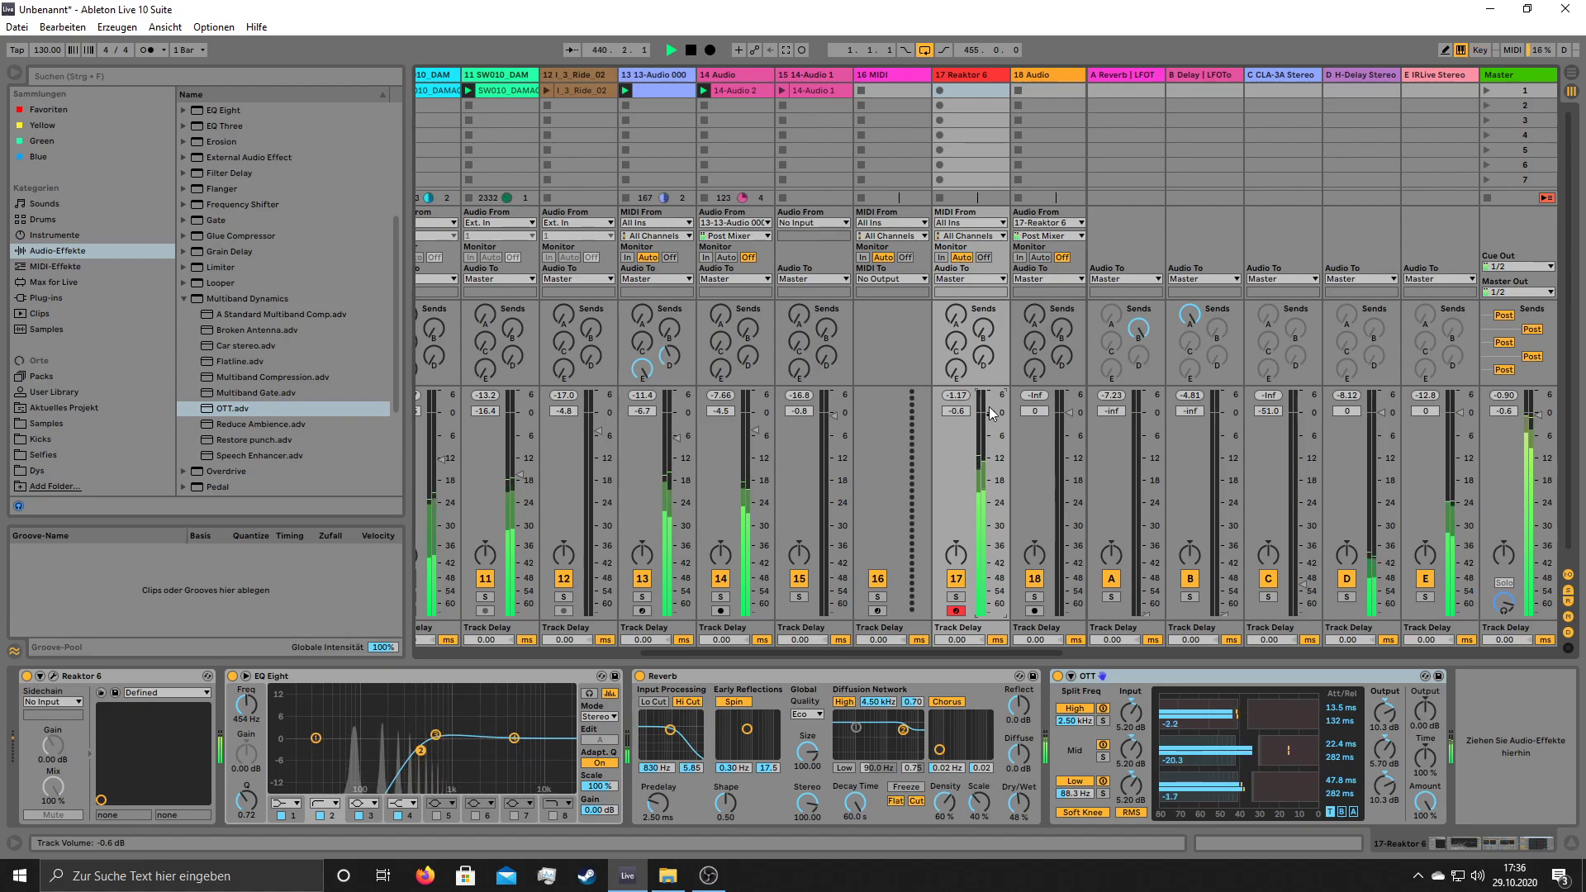
left_click_drag(422, 756, 386, 756)
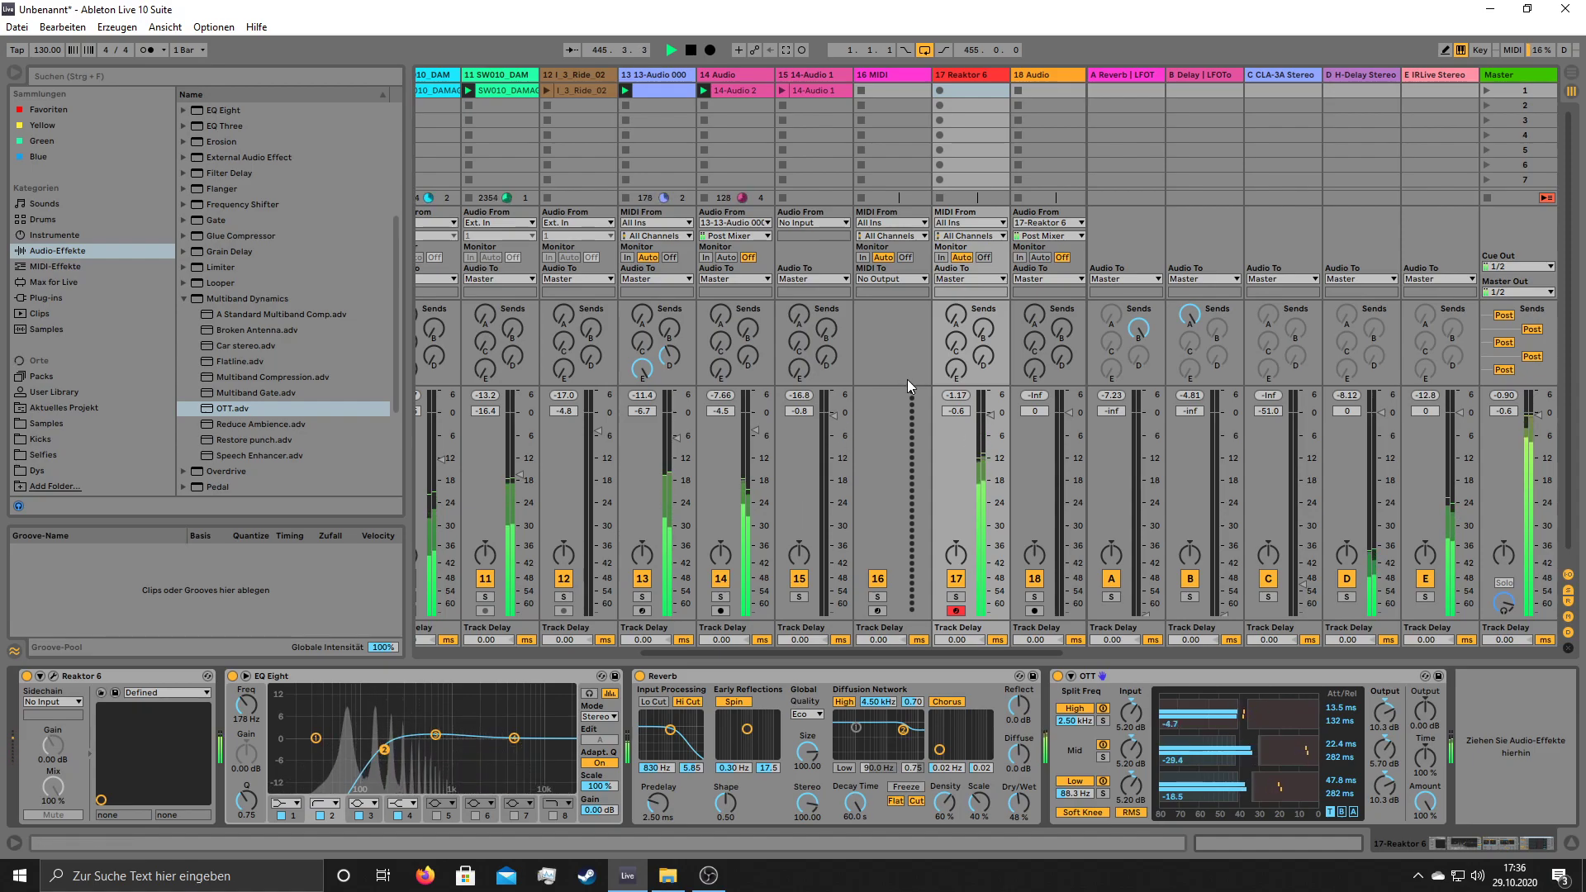
- Record an eight-bar MIDI clip in track 17's first slot and shift its opening notes back to the clip start
left_click(938, 90)
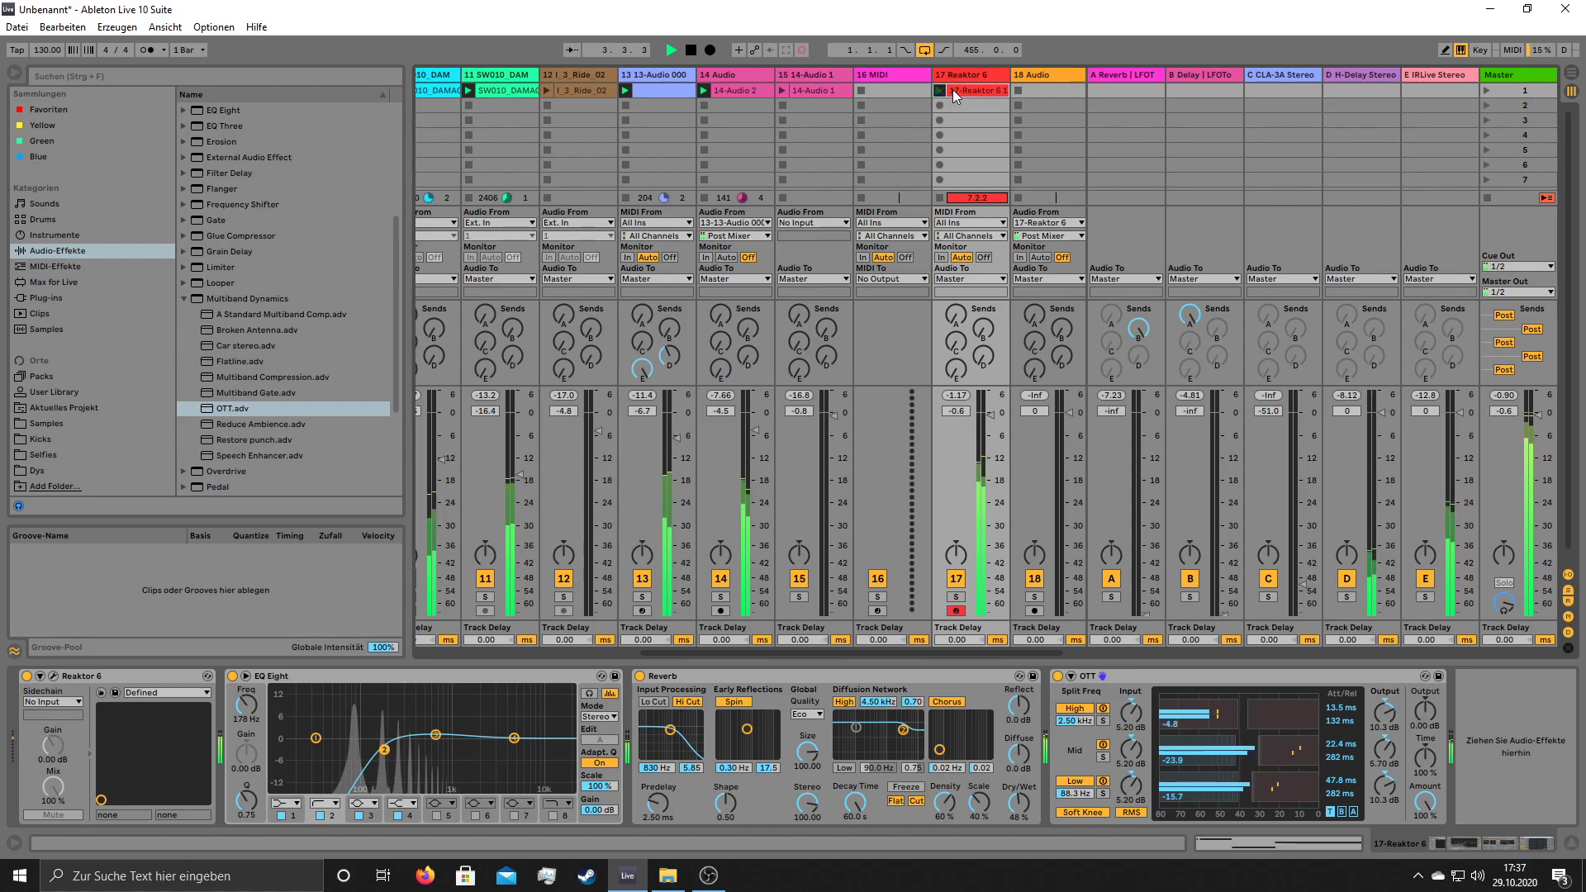
double_click(975, 90)
key("space")
left_click(402, 737)
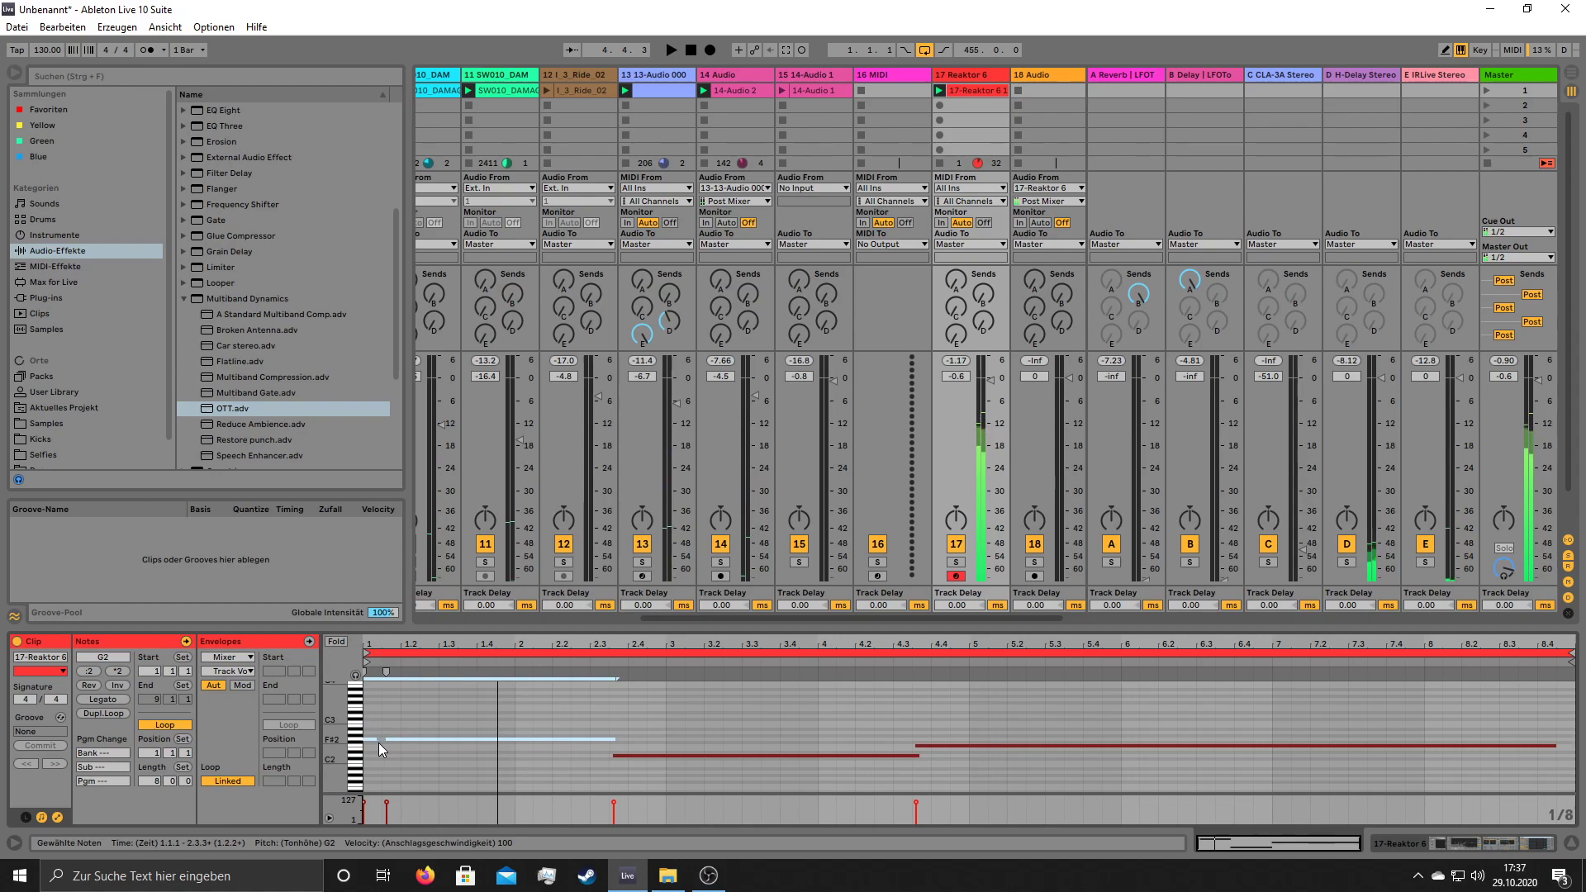
left_click_drag(393, 738, 369, 737)
key("space")
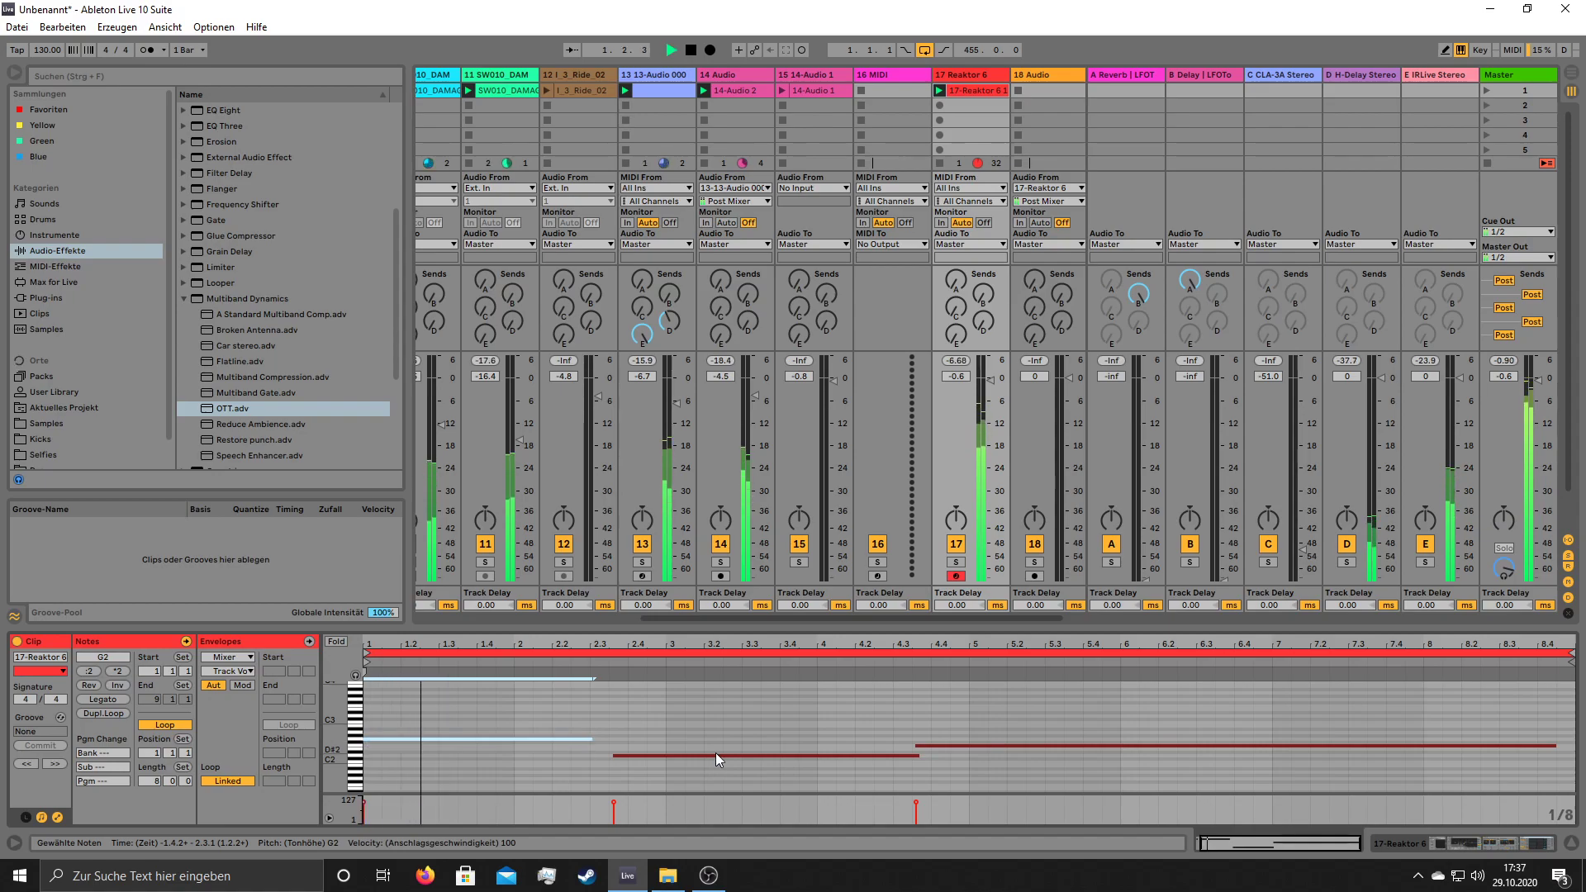
- Extend the clip's opening notes to bar 3 and move the following notes to start at bars 3 and 5
left_click(576, 739)
left_click_drag(589, 739, 946, 776)
key("space")
key("Right")
key("Right")
key("Right")
left_click_drag(1075, 710, 1187, 781)
key("Right")
key("Right")
key("Right")
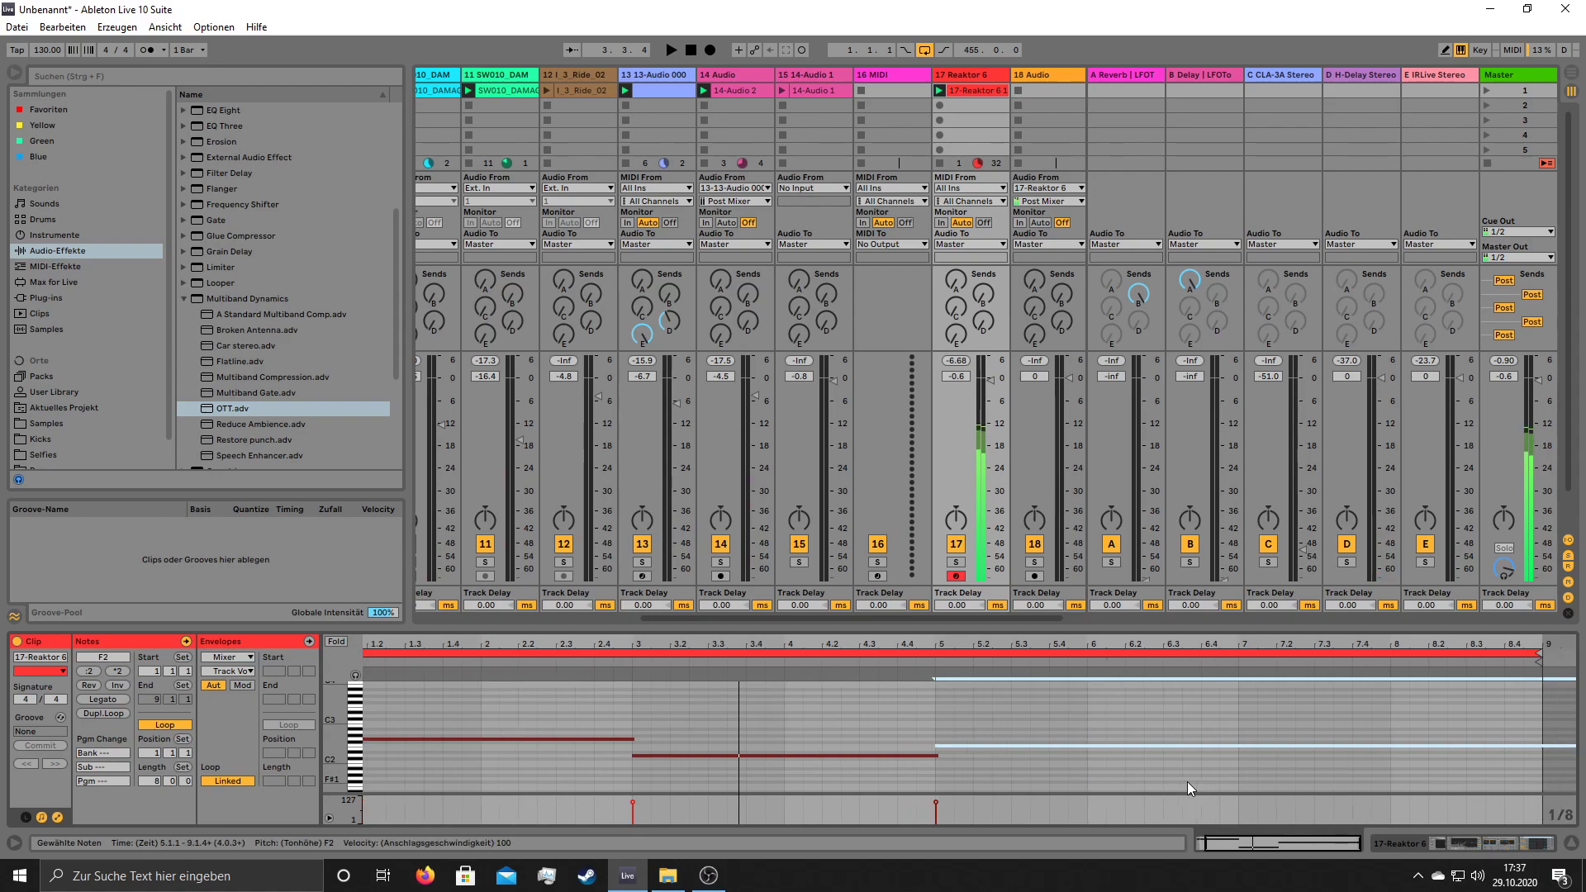
- Set track 17's volume to -0.1 dB during playback and retune its EQ Eight low cut to 102 Hz with Q 1.26
key("space")
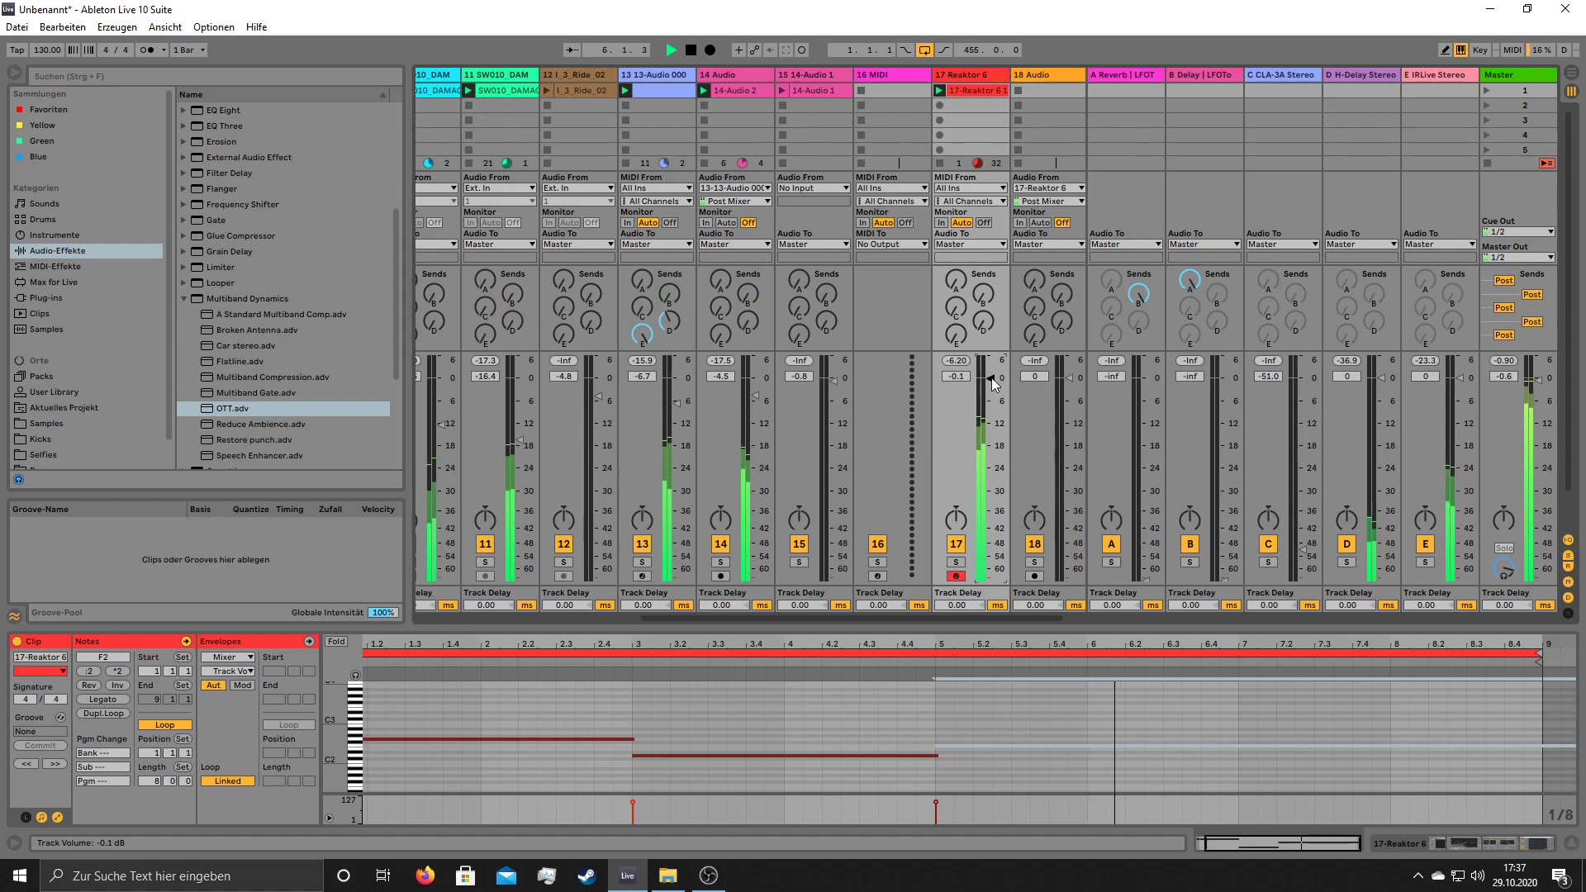
double_click(976, 75)
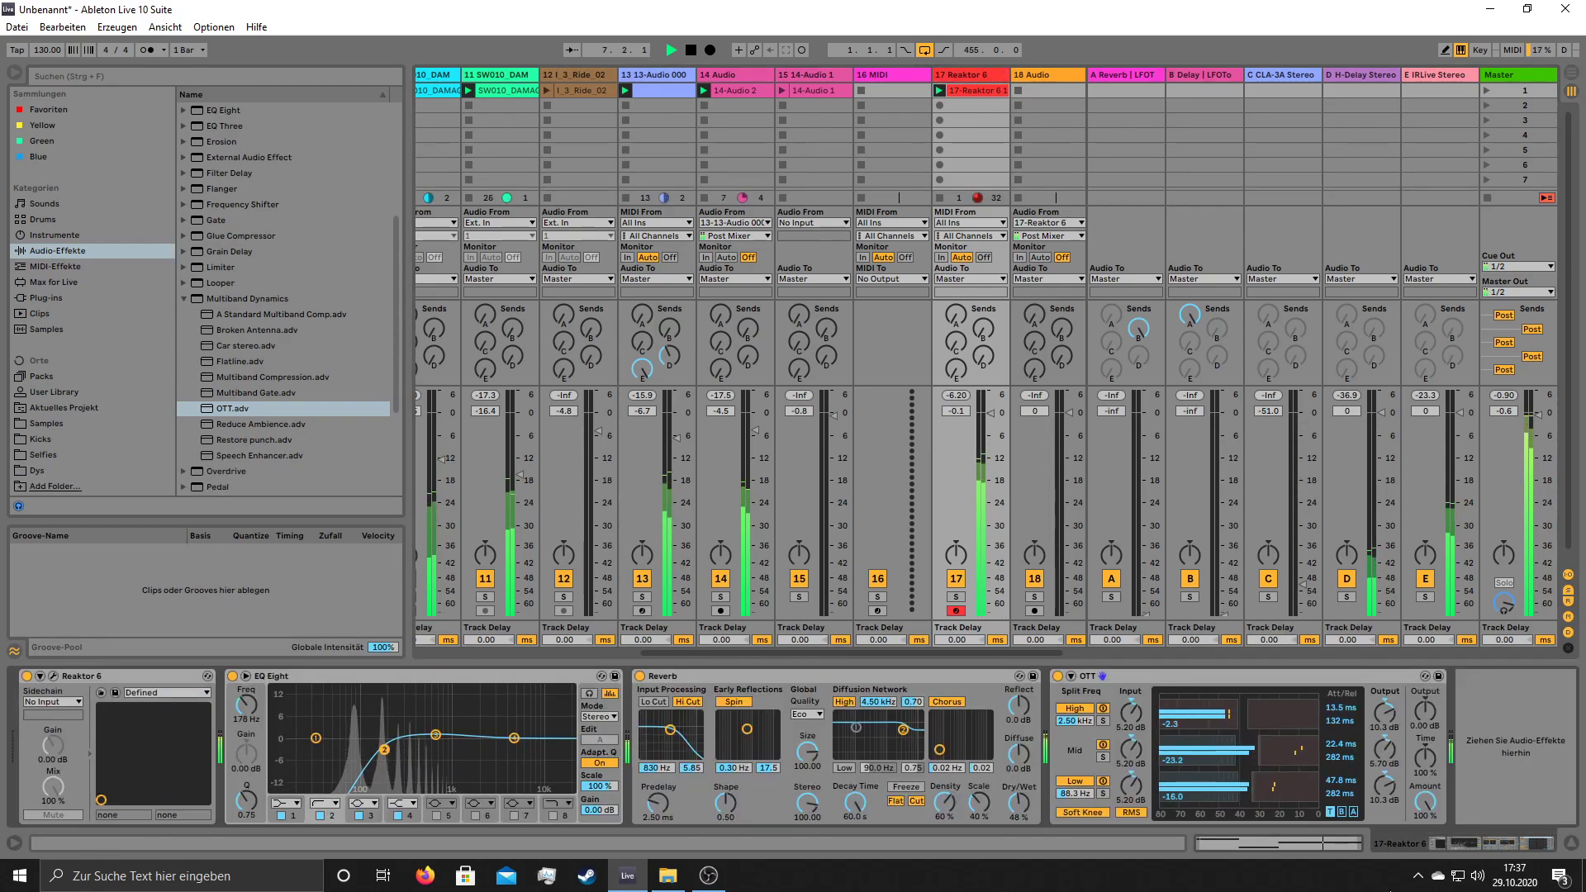
left_click_drag(372, 751, 363, 741)
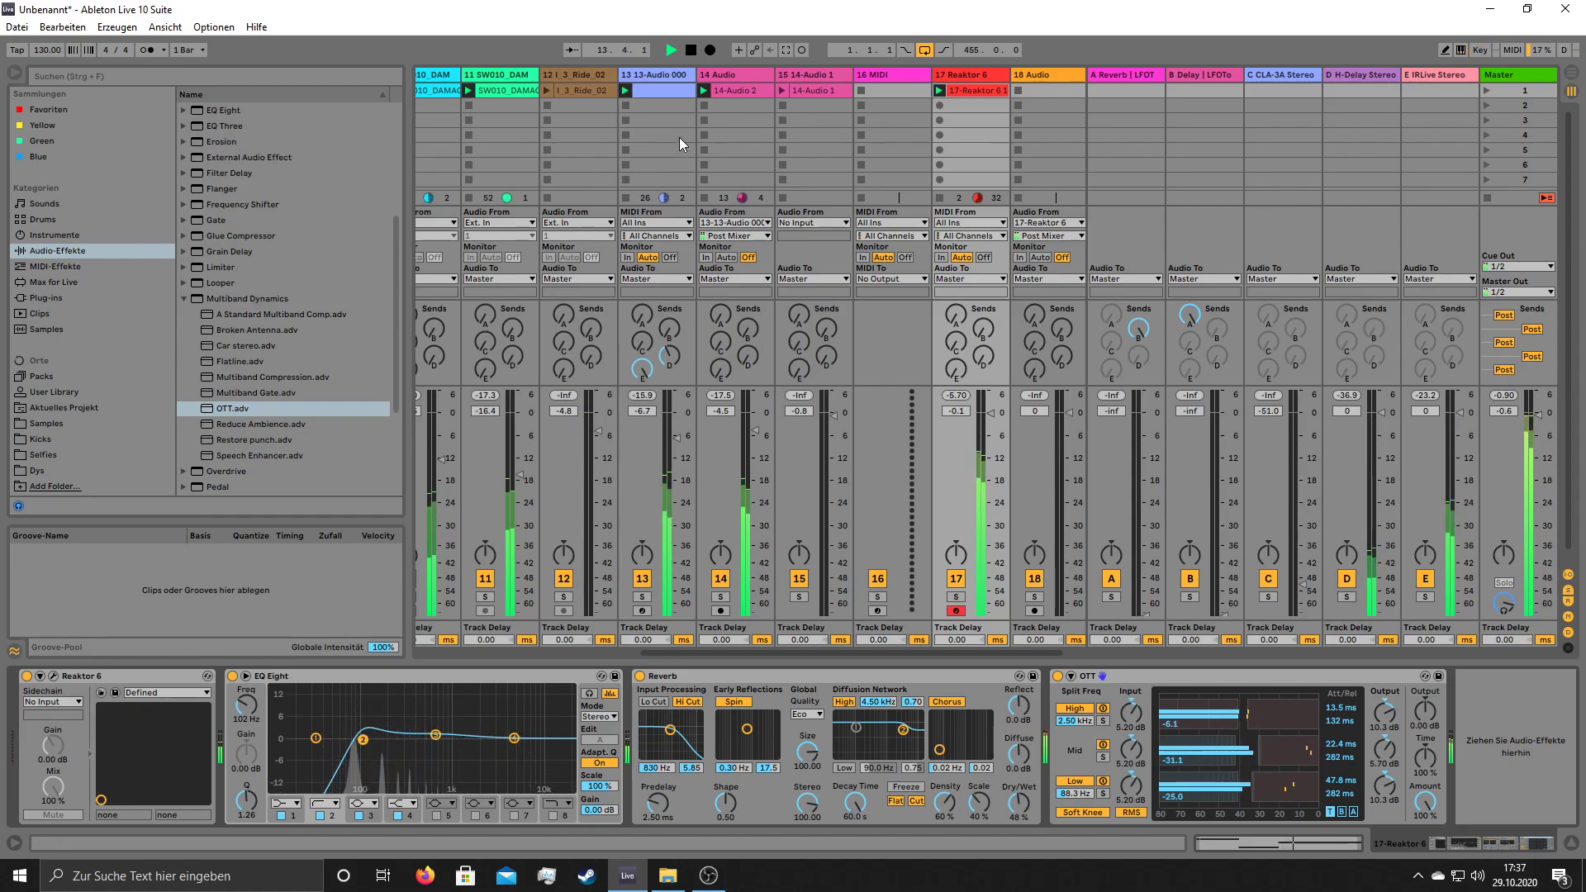
- Add an EQ Eight after OTT on track 17 with a 6.82 dB boost at 464 Hz, and set OTT's amount to 68 %
left_click(184, 299)
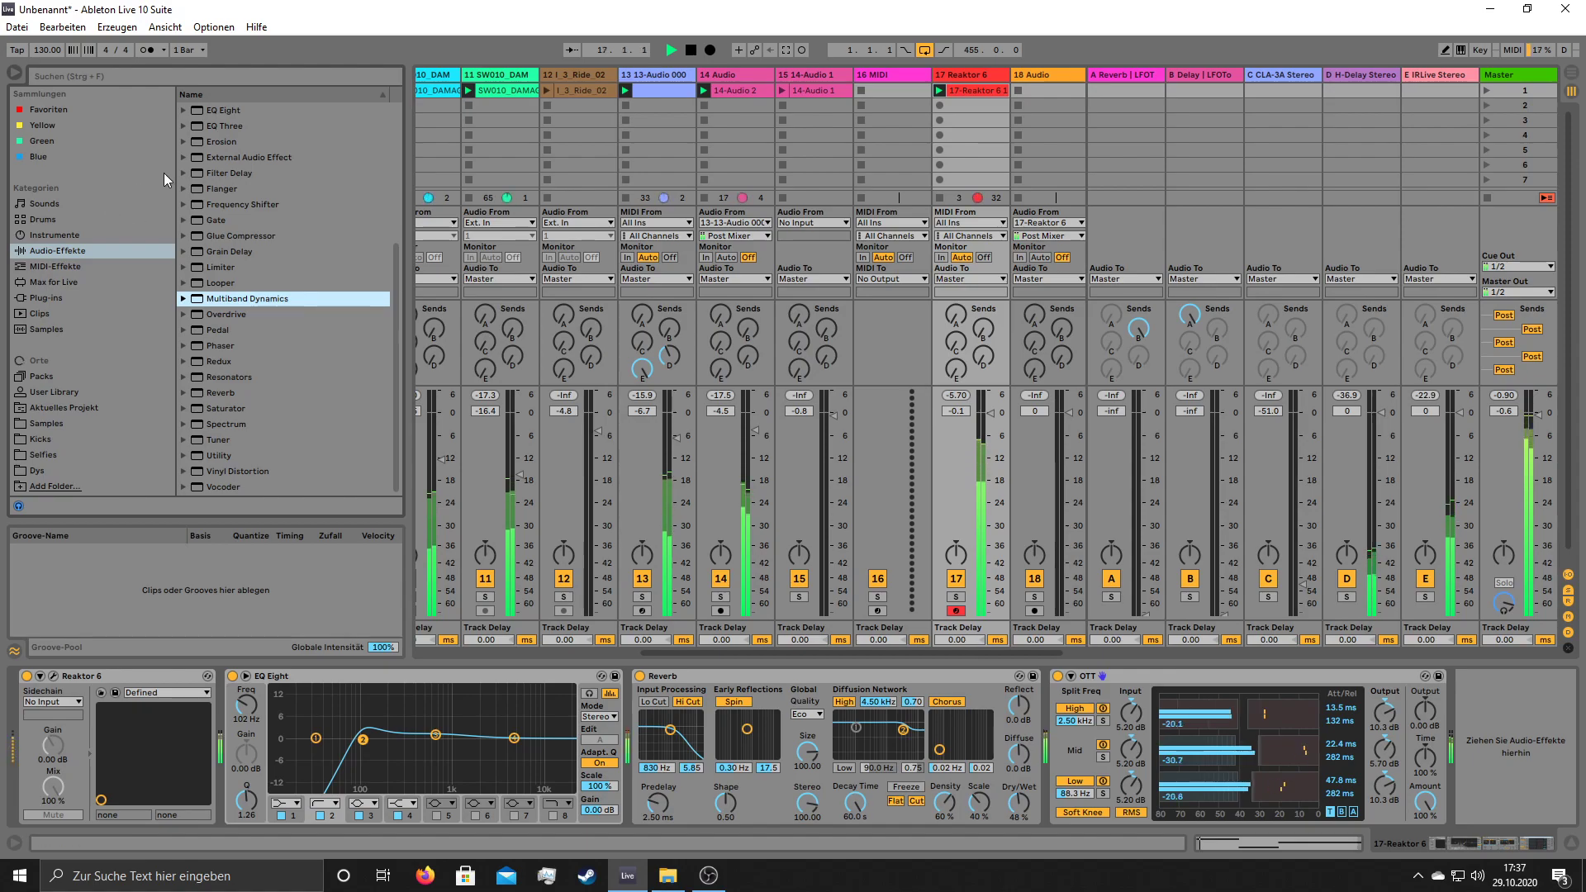
left_click_drag(239, 110, 1367, 715)
left_click_drag(1143, 803, 1143, 823)
left_click_drag(989, 412, 996, 435)
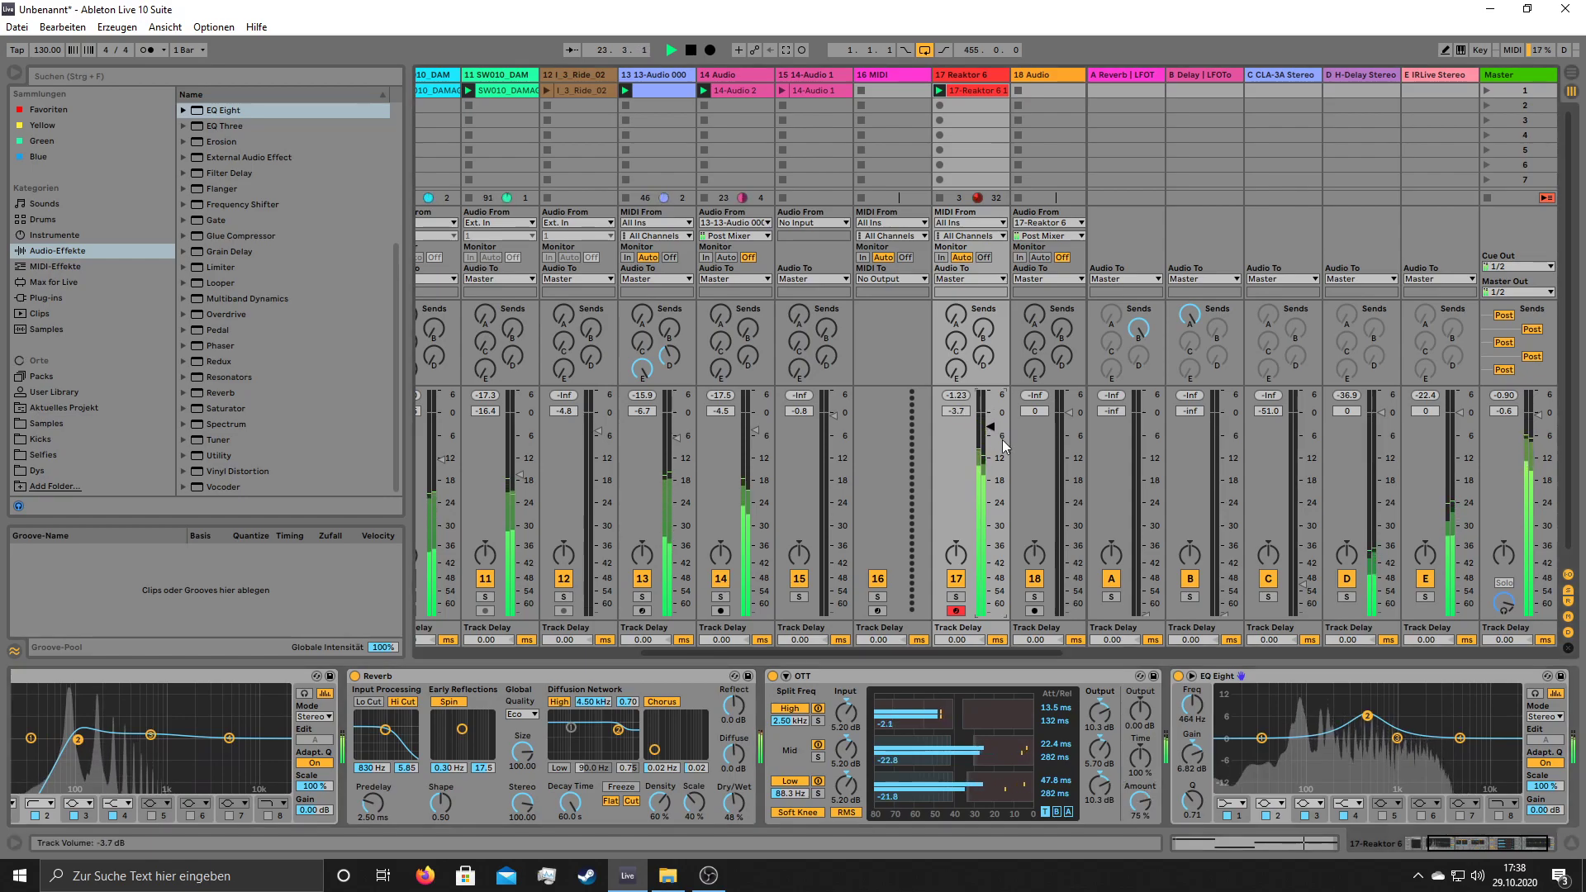
left_click_drag(1152, 810, 1152, 816)
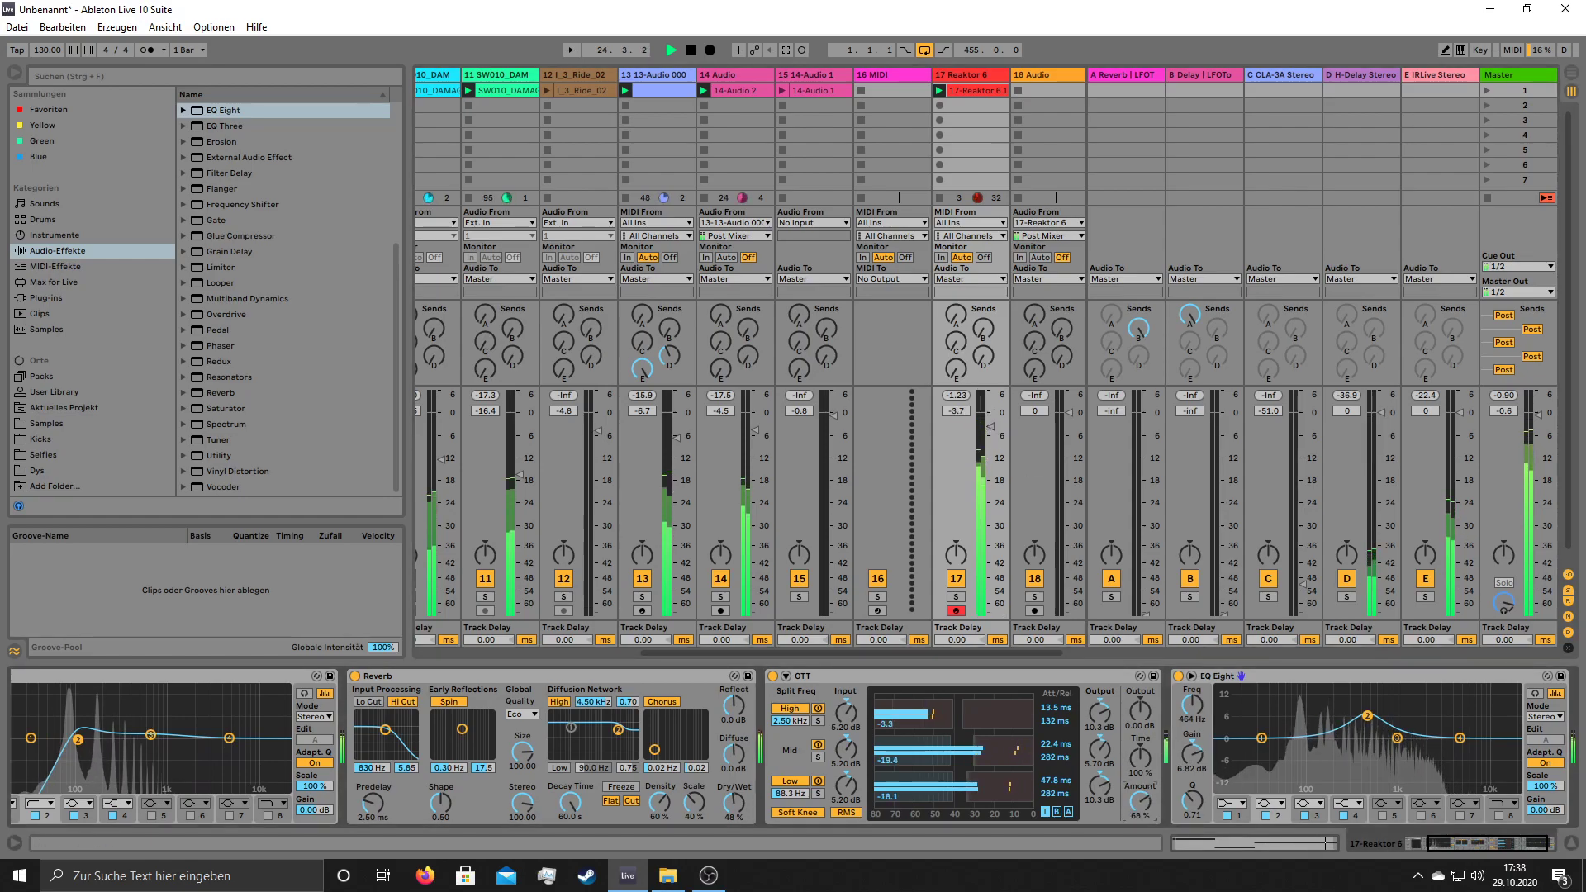
- Turn band 1 of track 17's new EQ Eight into a low cut at 86.1 Hz with Q 1.11 and set the track volume to -5.4 dB
left_click(1230, 803)
left_click(1240, 757)
left_click_drag(1260, 737, 1282, 751)
left_click_drag(1001, 427, 1001, 434)
left_click_drag(1282, 751, 1302, 742)
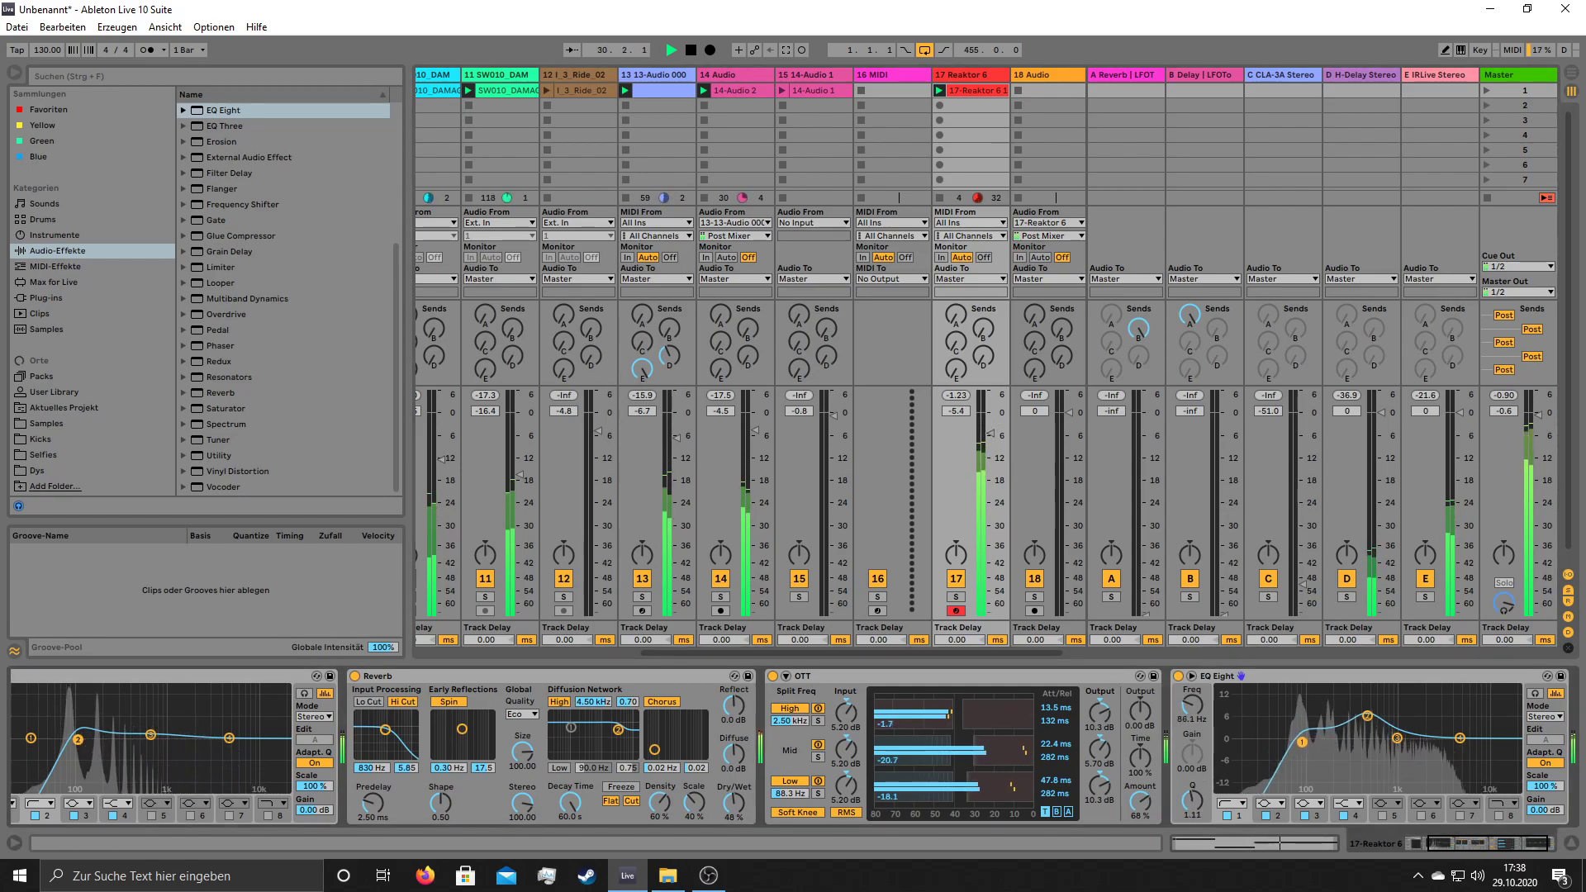
- Launch the ride clip on track 12 and transpose the two C3 notes inside track 13's clip loop to D2
left_click(548, 91)
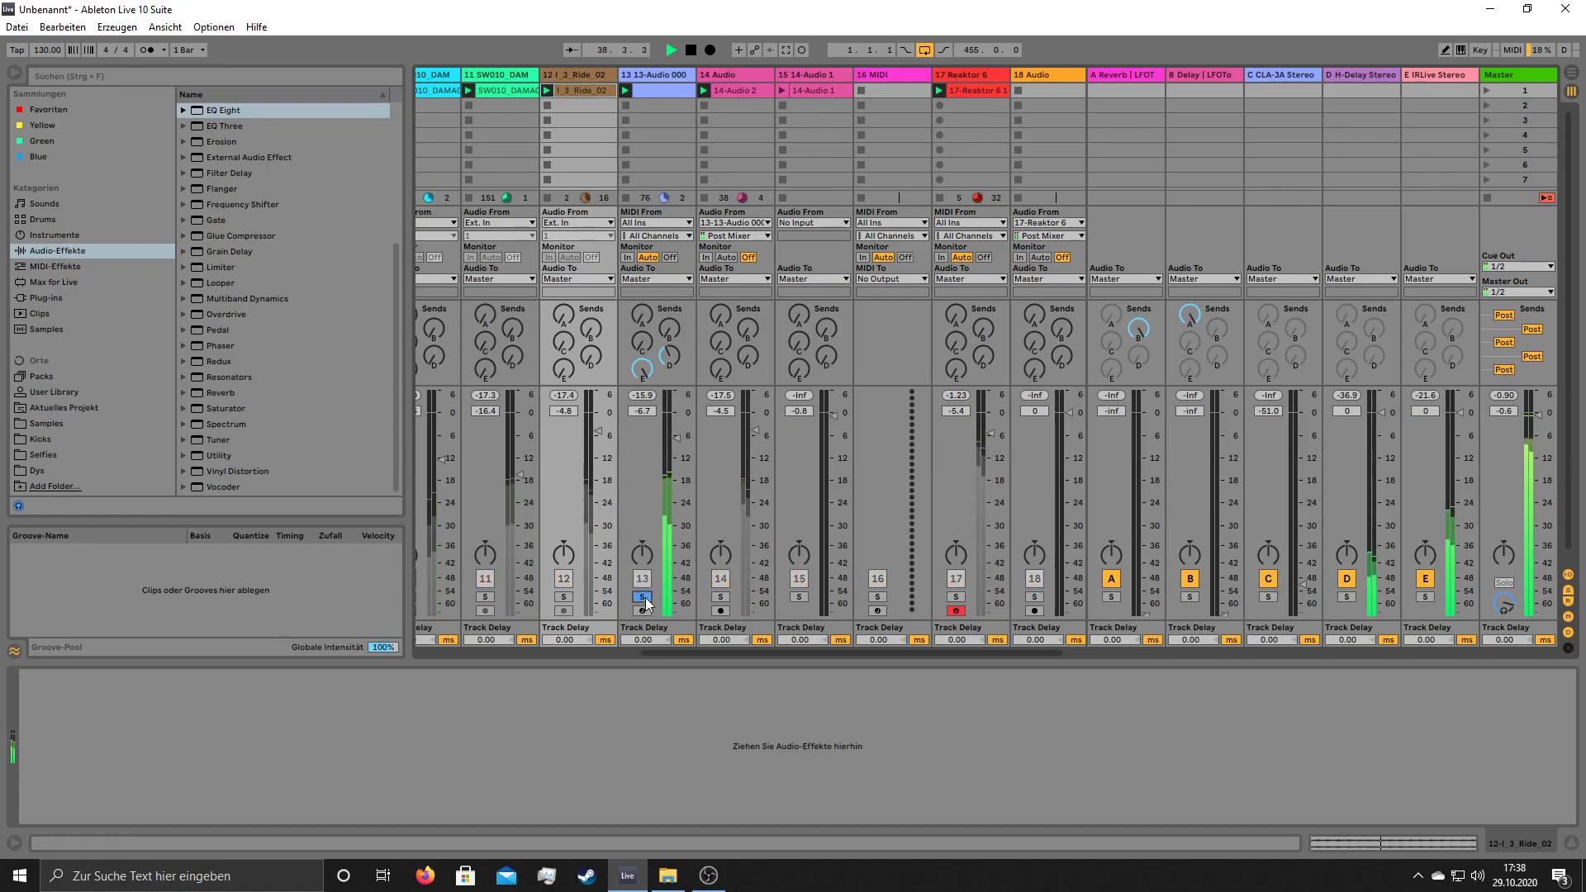
double_click(640, 91)
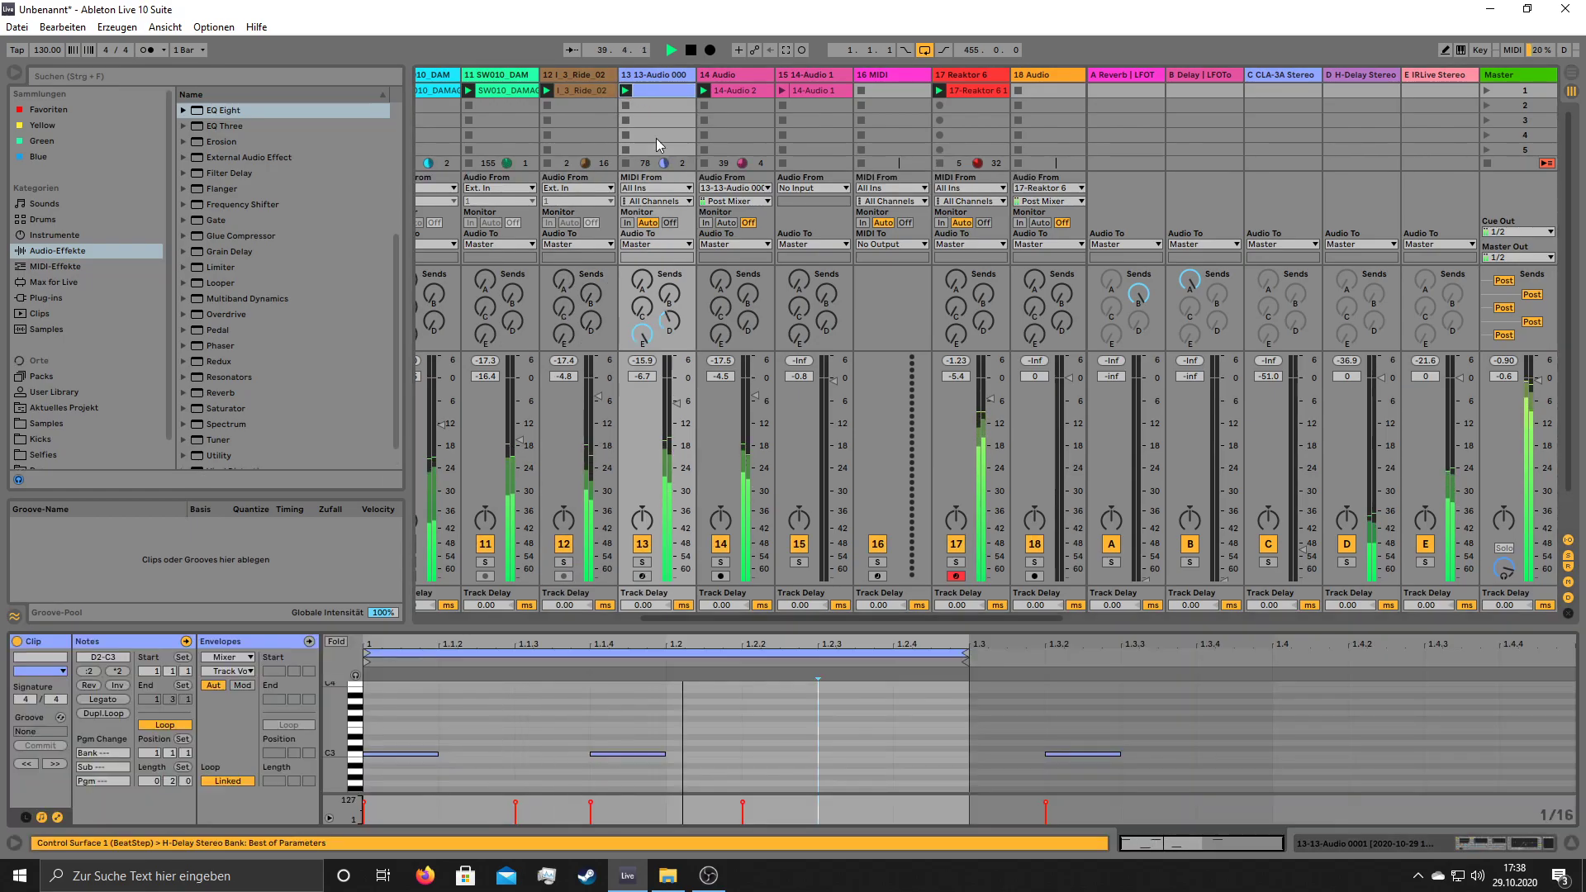
left_click_drag(783, 626, 783, 280)
left_click_drag(722, 408, 423, 447)
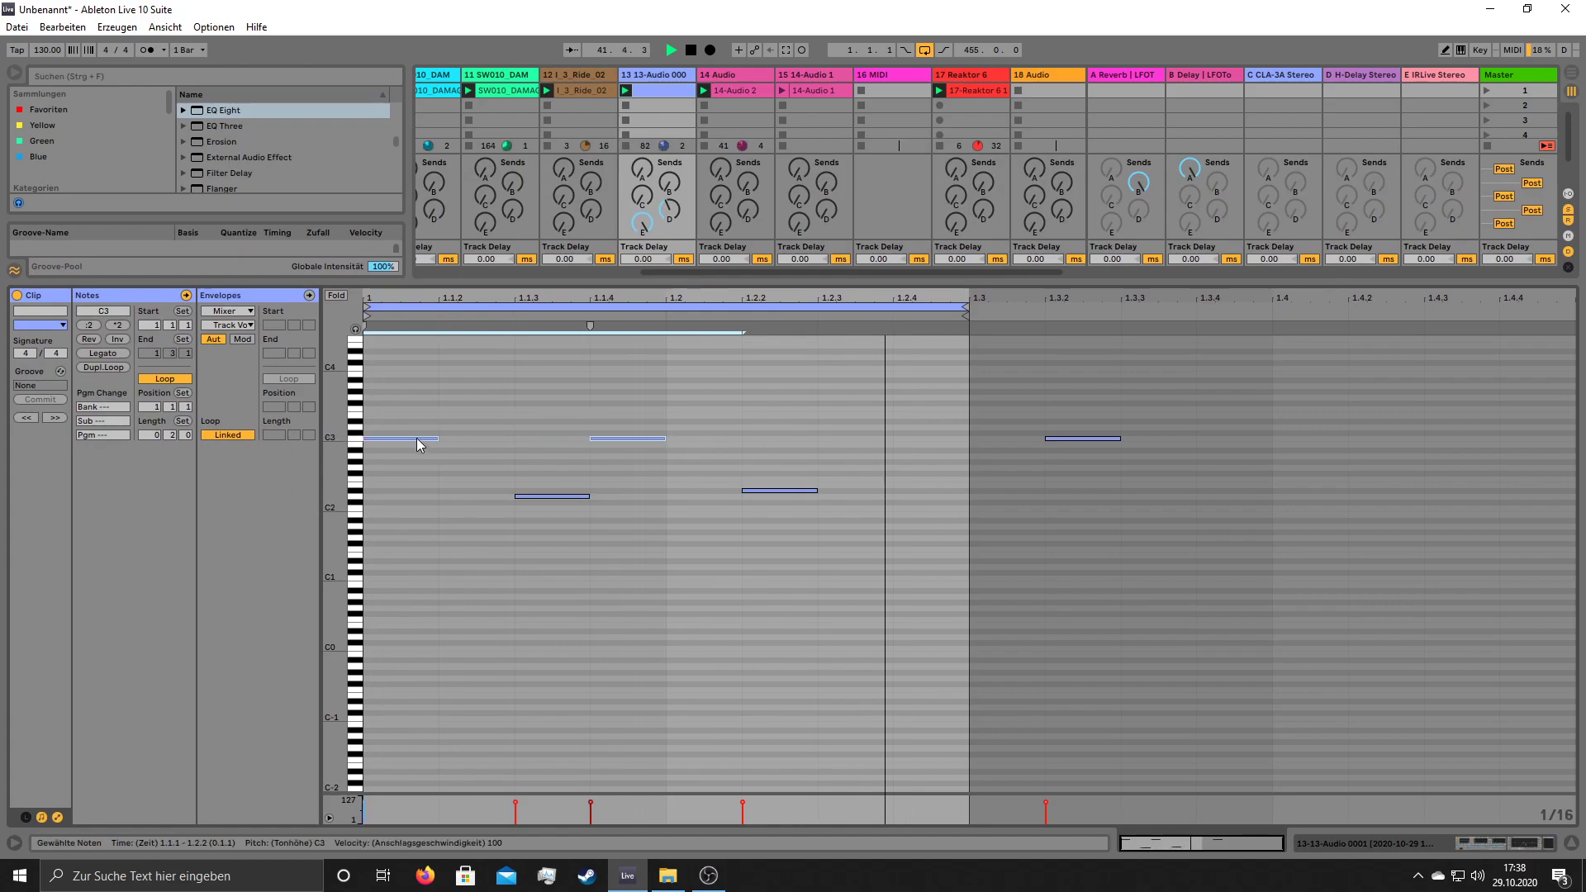
key("Down")
key("Up")
key("Up")
key("Up")
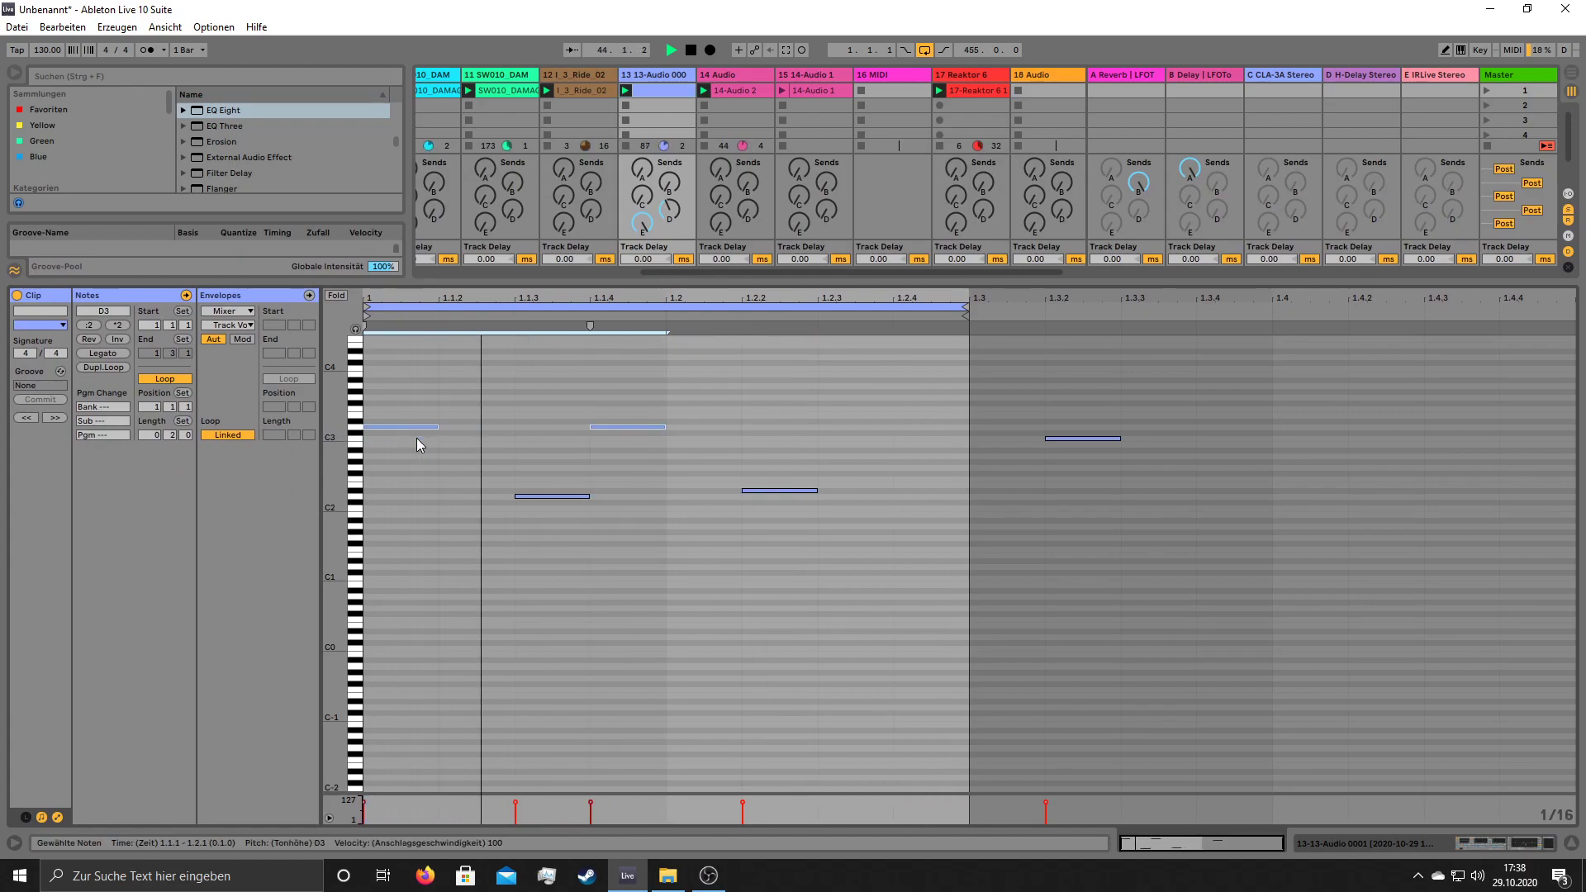
key("shift+Down")
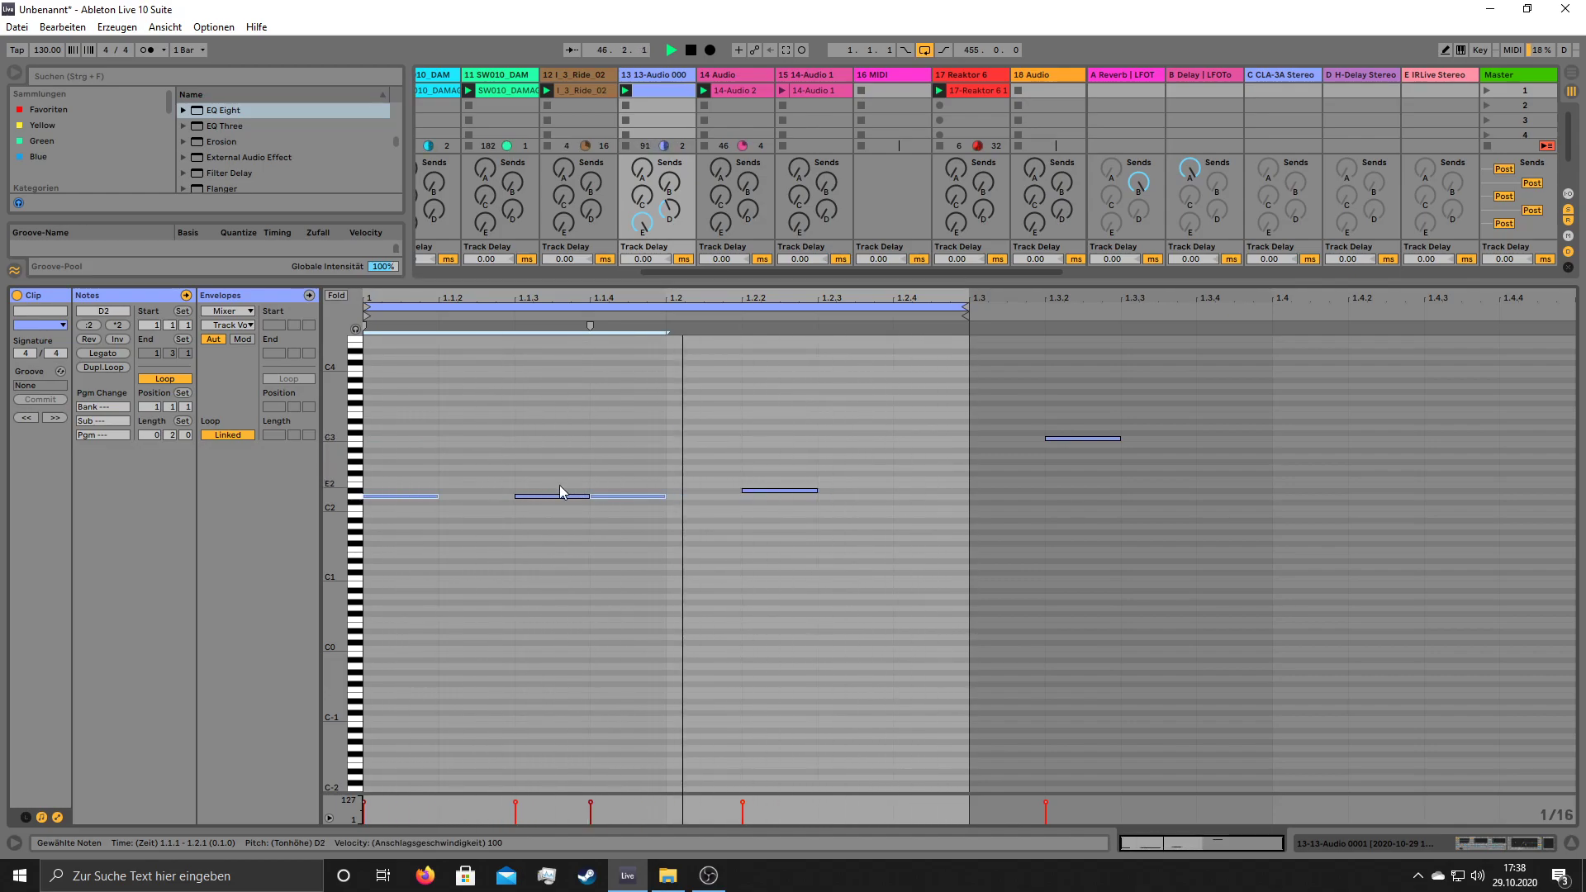
left_click_drag(815, 283, 823, 667)
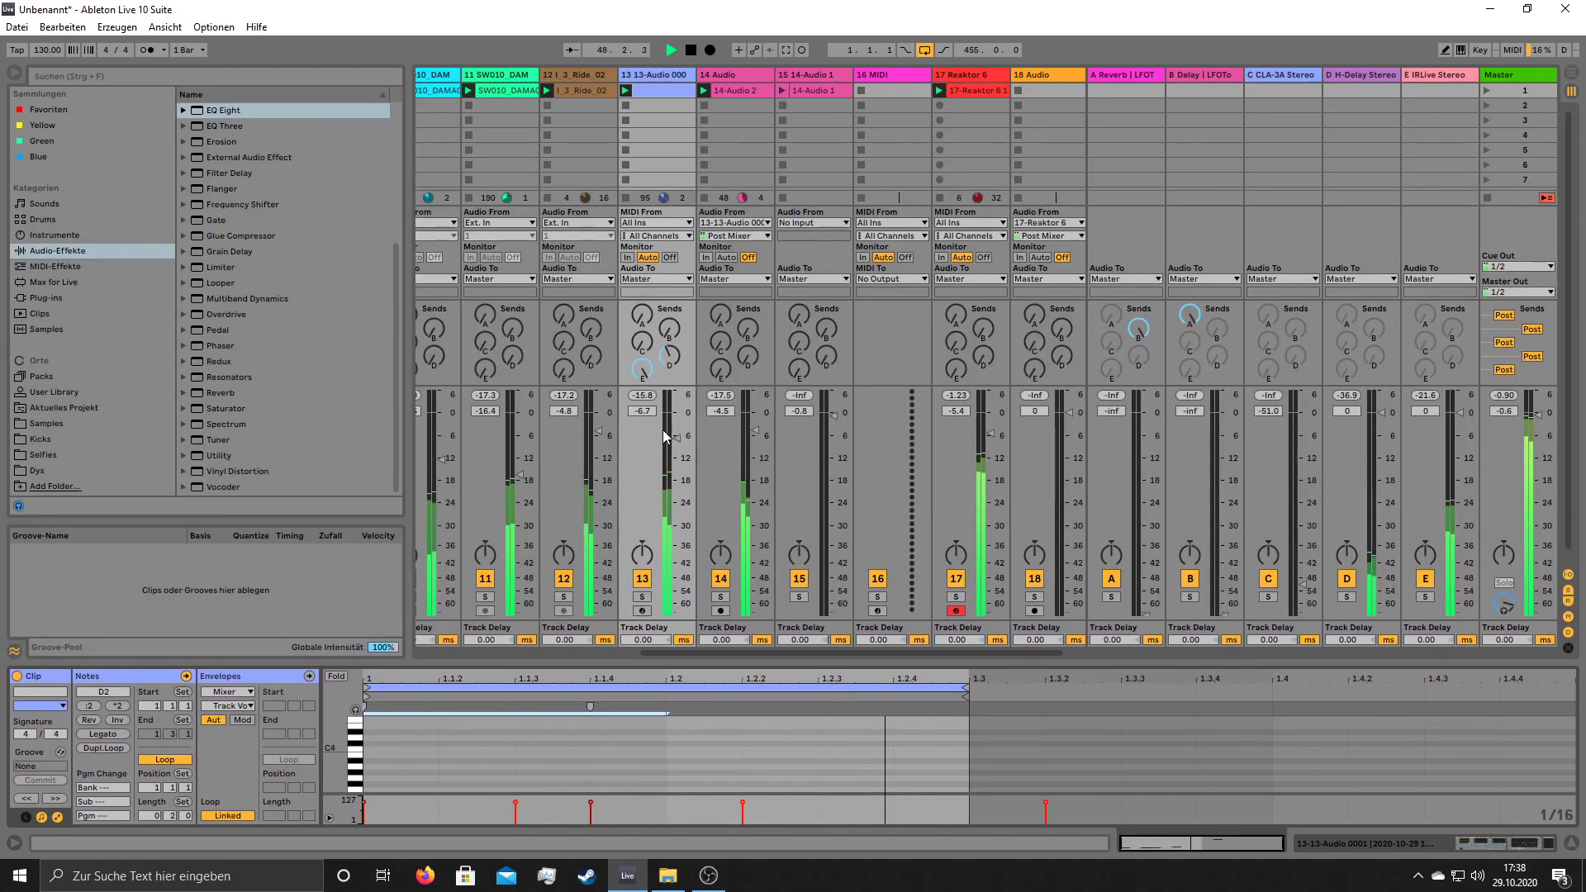
- Set track 13's EQ Eight low cut to 1.04 kHz and band 3 to -1.86 dB at 2.84 kHz, and raise the track's send B
left_click(659, 75)
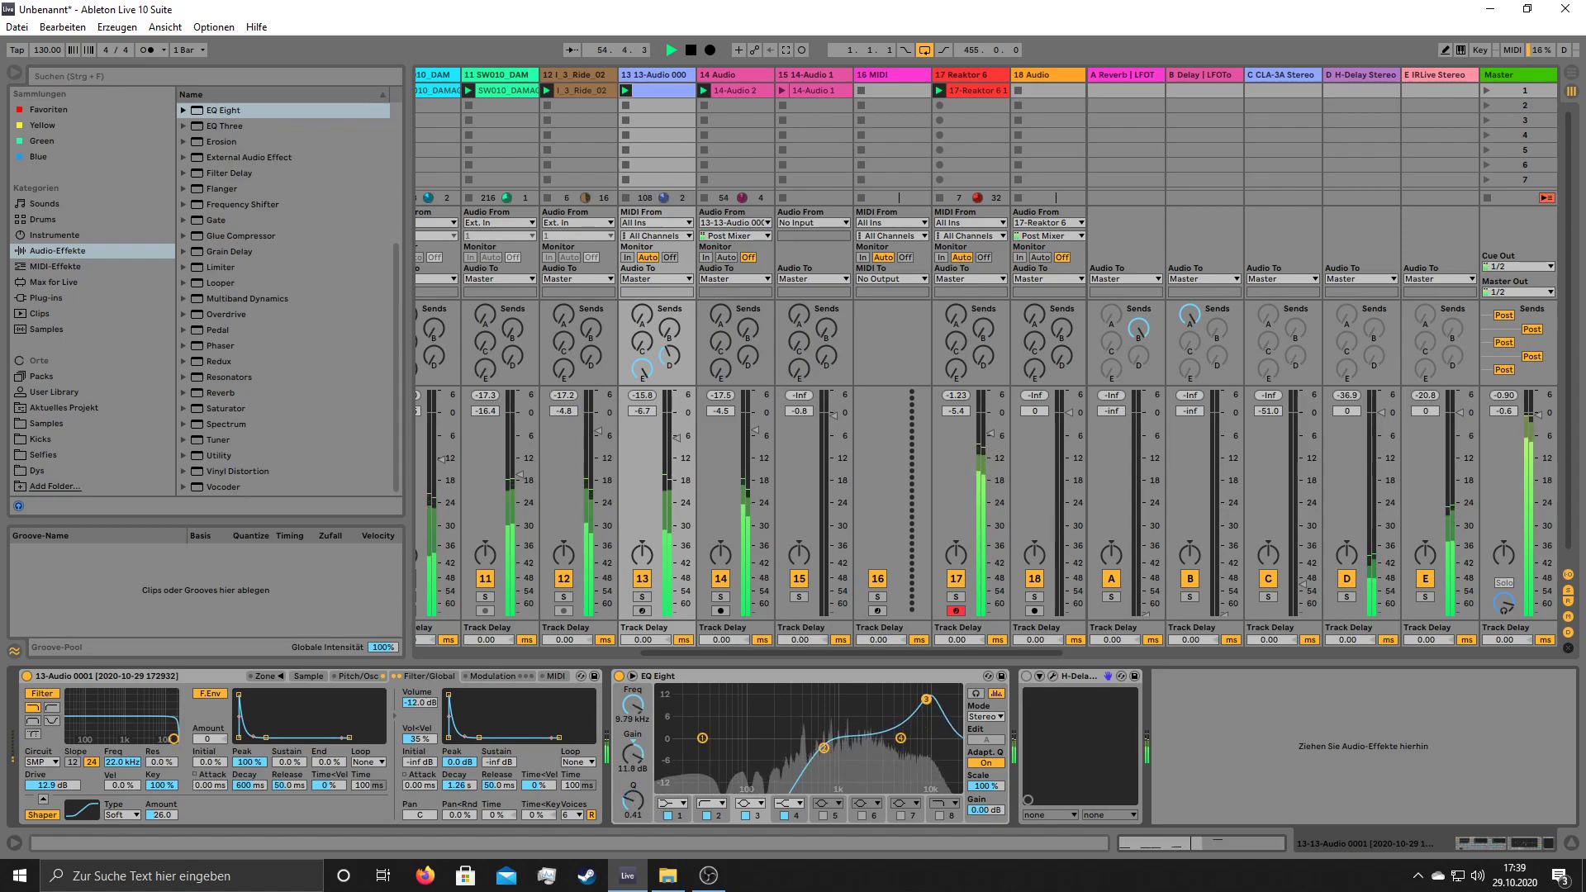
left_click_drag(823, 745, 839, 743)
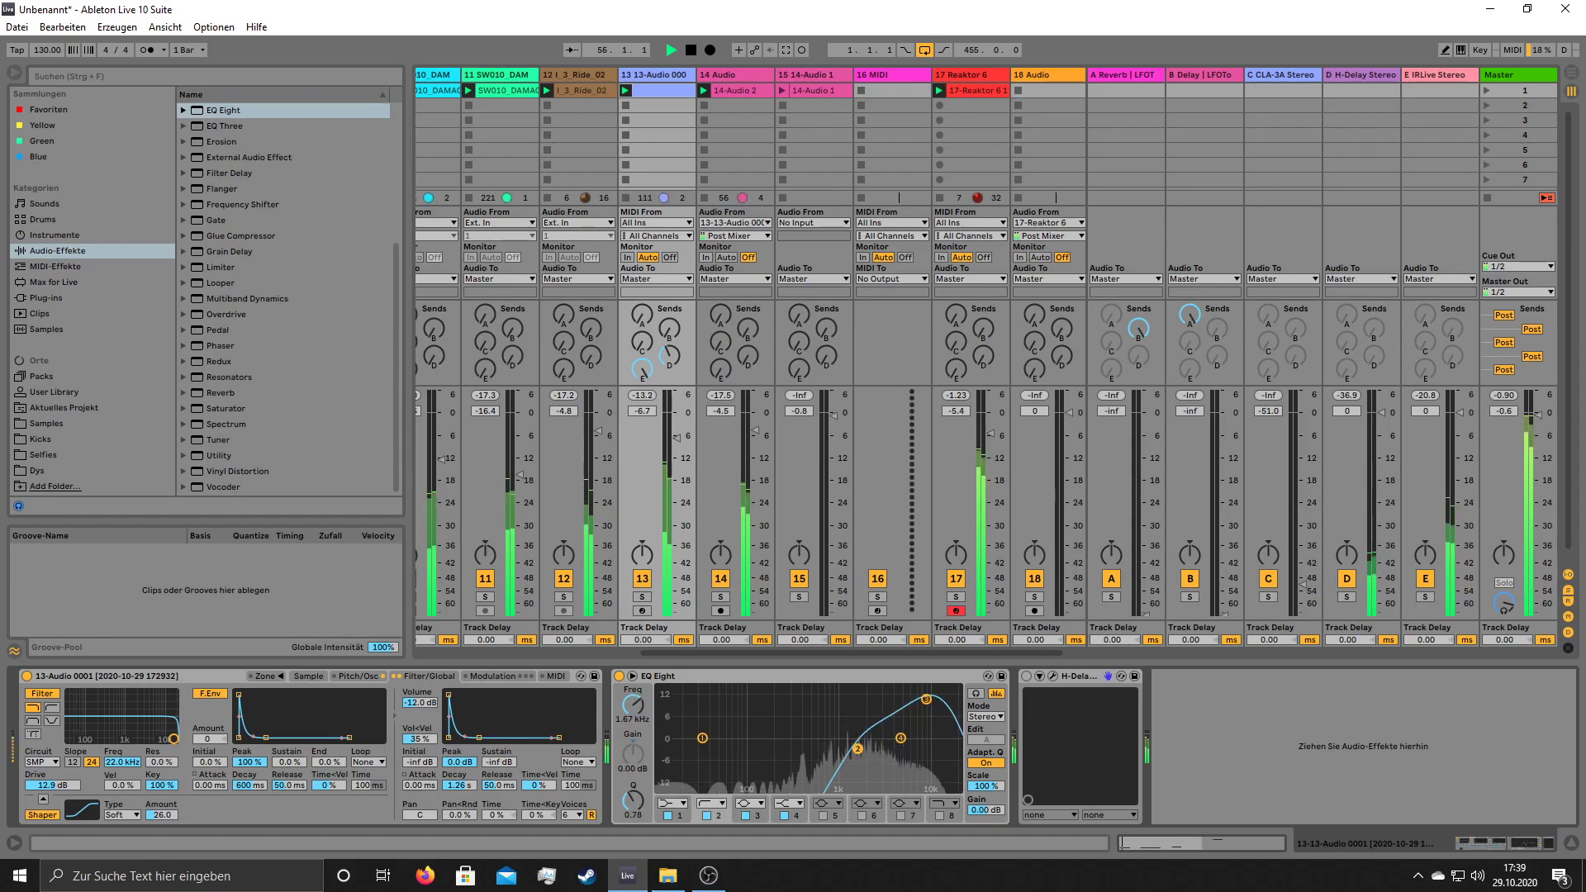
left_click(675, 332)
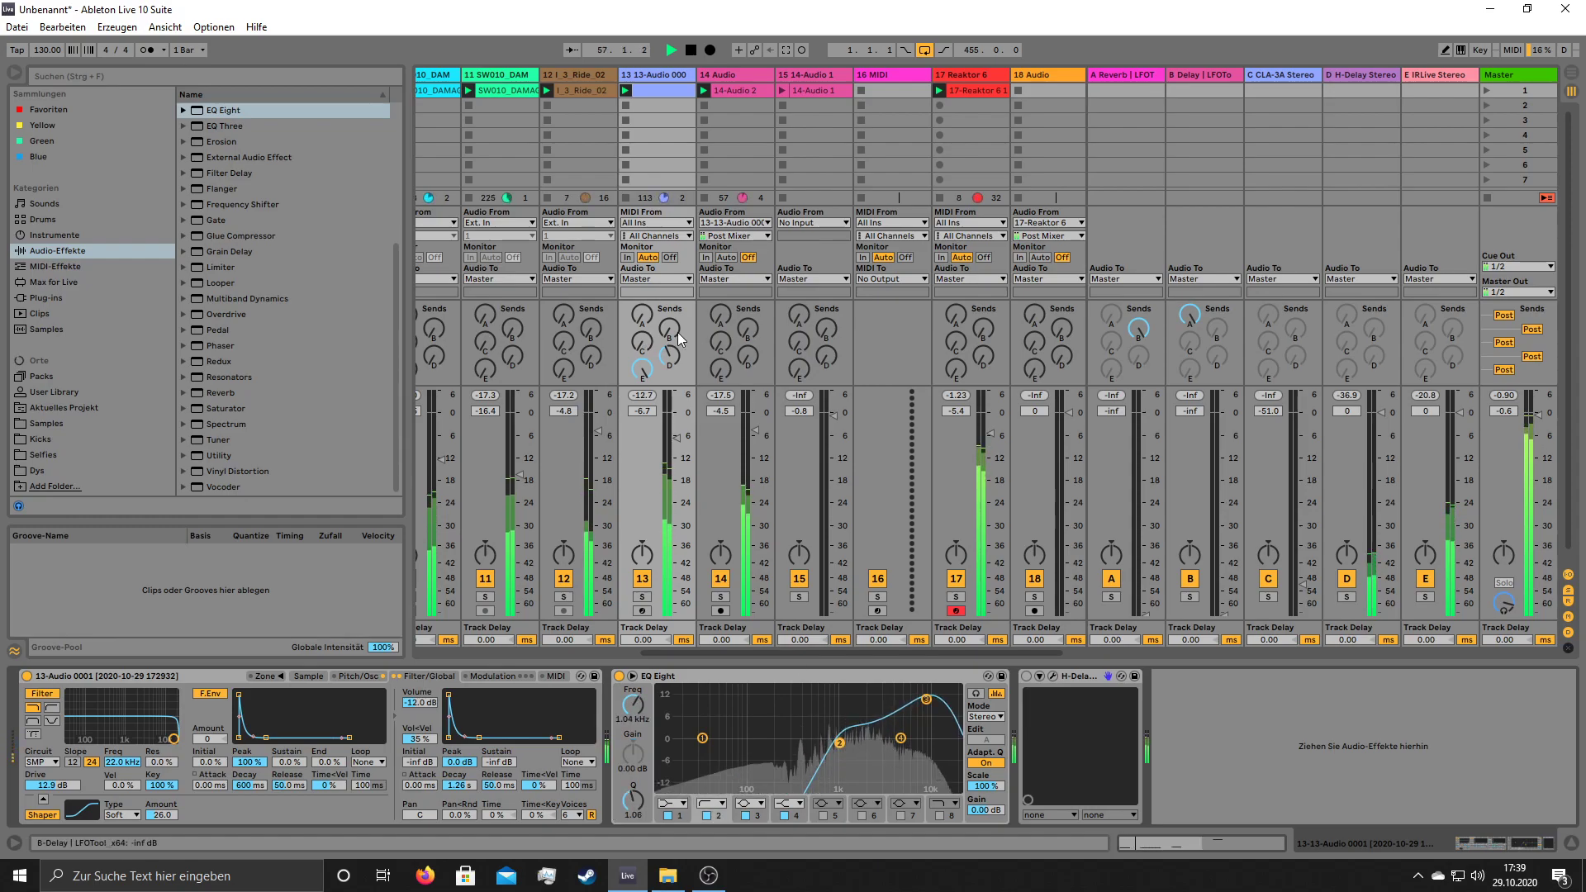
mouse_move(1222, 615)
left_mouse_down()
mouse_move(1222, 416)
mouse_move(1222, 615)
left_mouse_up()
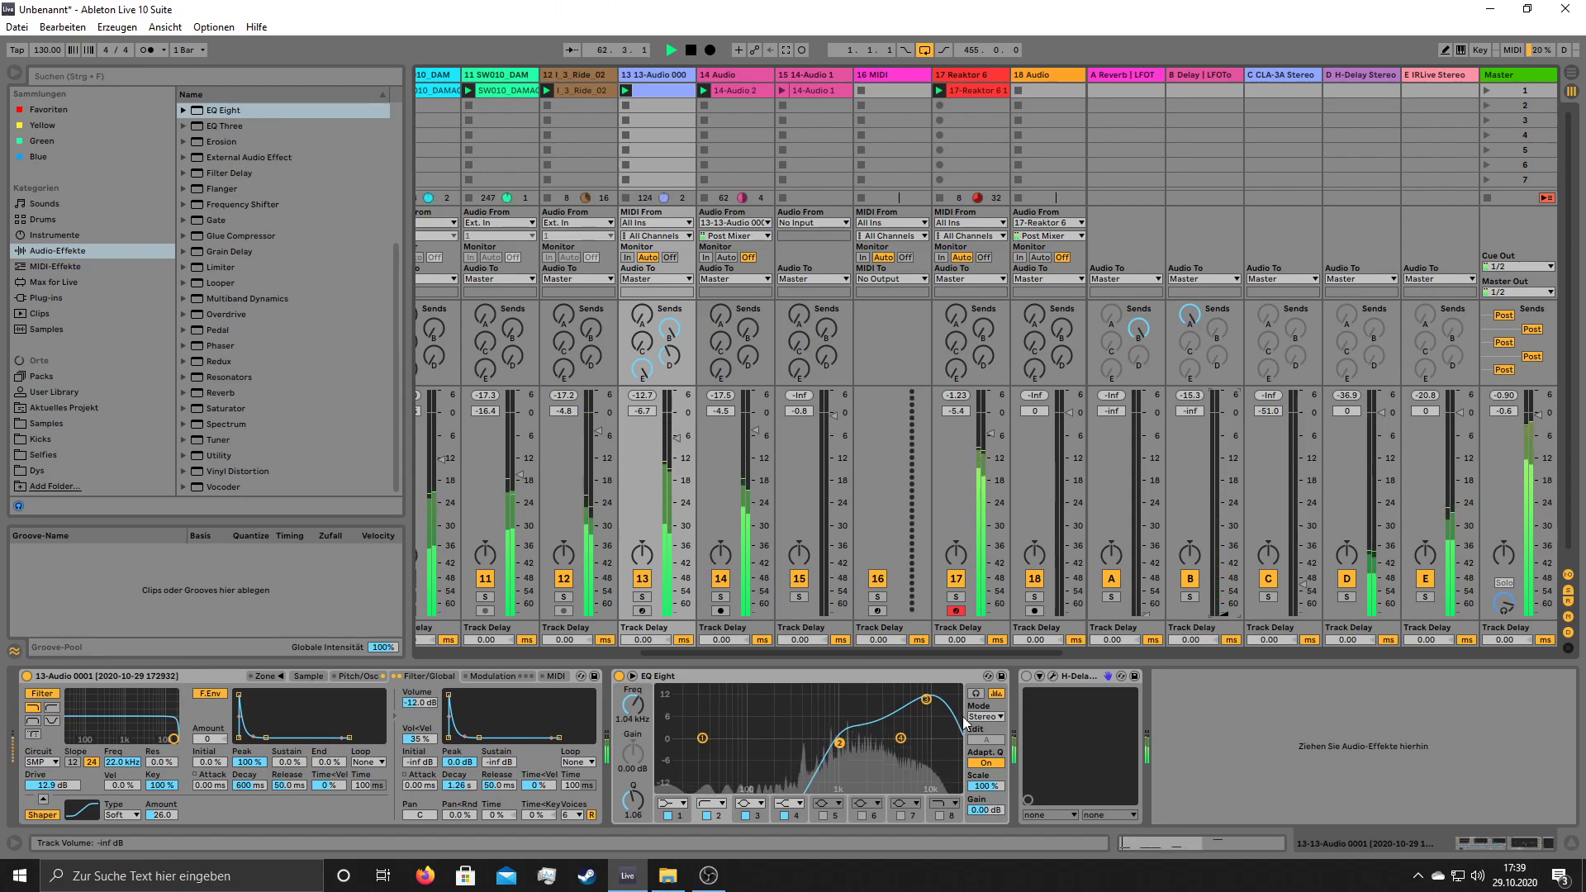
left_click_drag(926, 700, 880, 749)
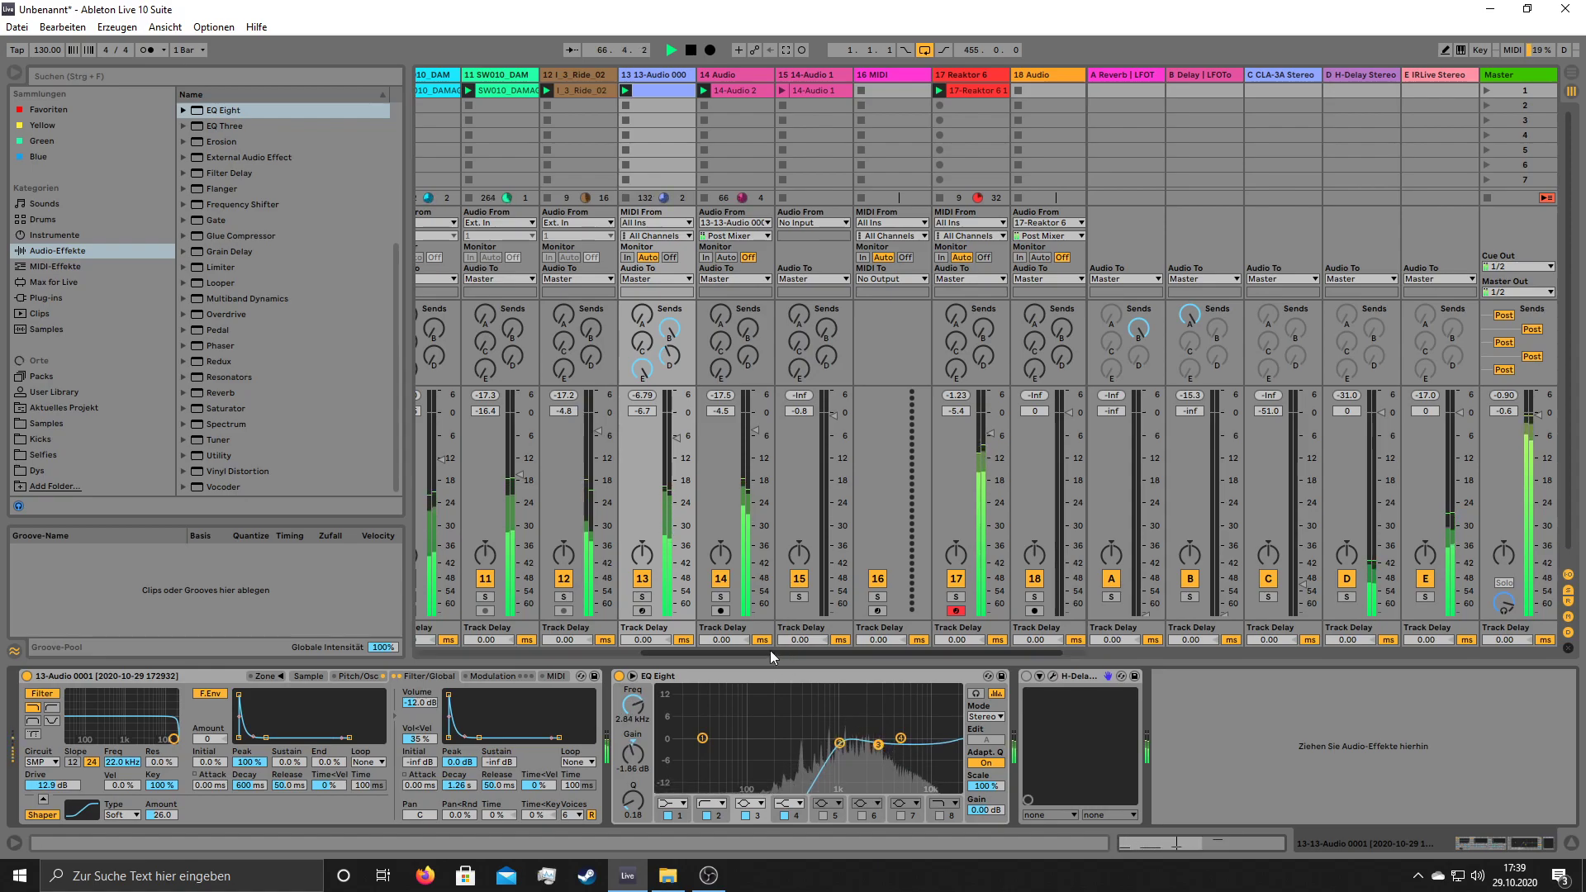
- Stop the clips on tracks 12 and 17 and set track 13's EQ Eight low cut to 485 Hz with Q 1.70
left_click_drag(770, 651, 865, 648)
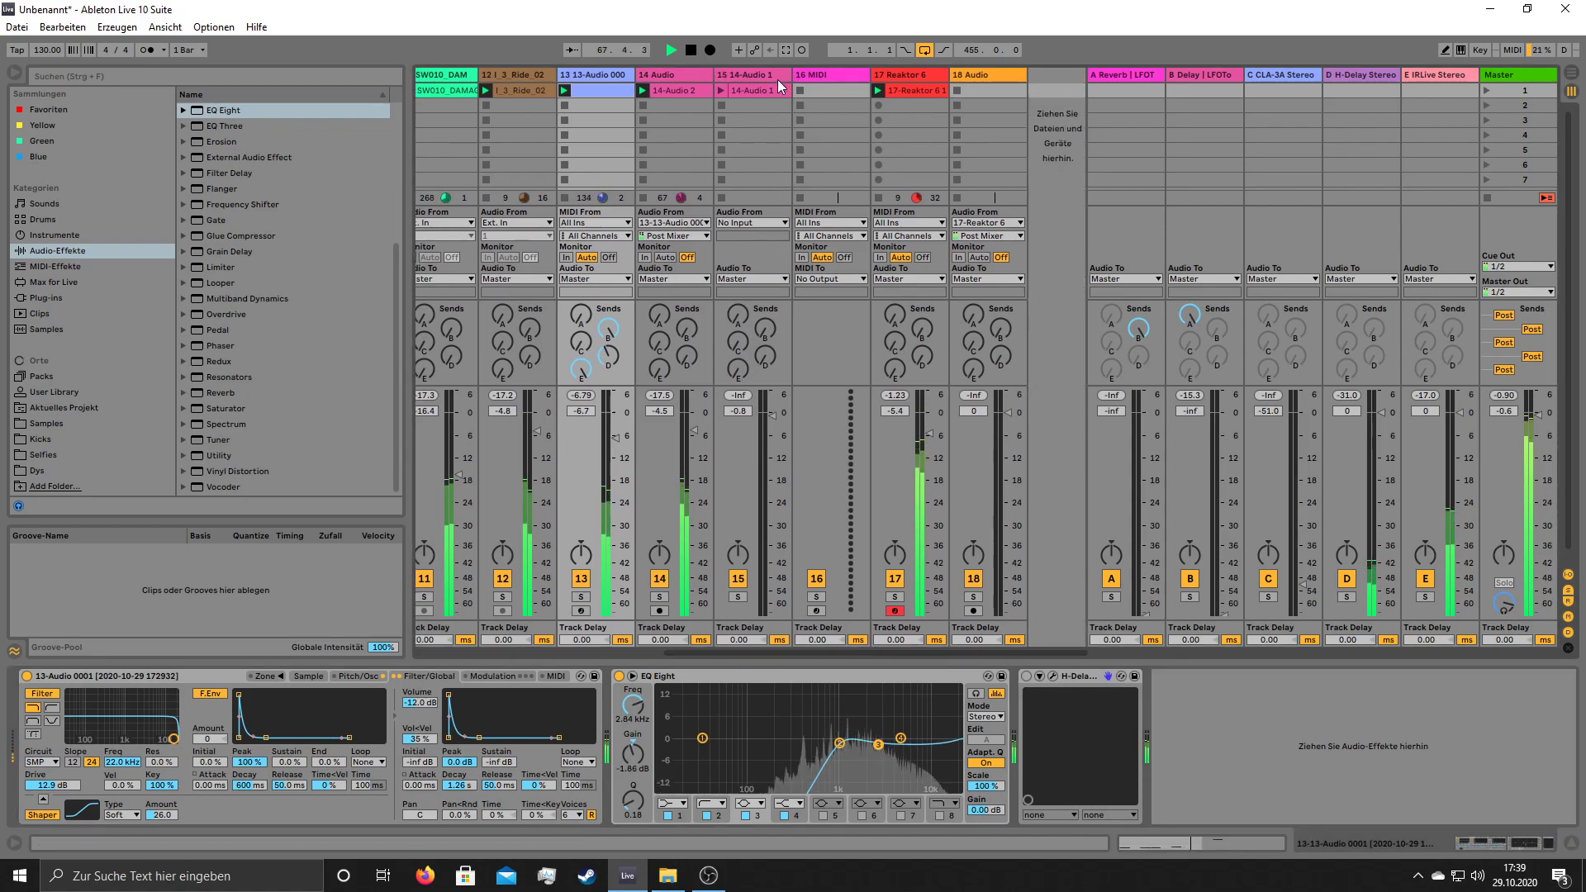
left_click(483, 103)
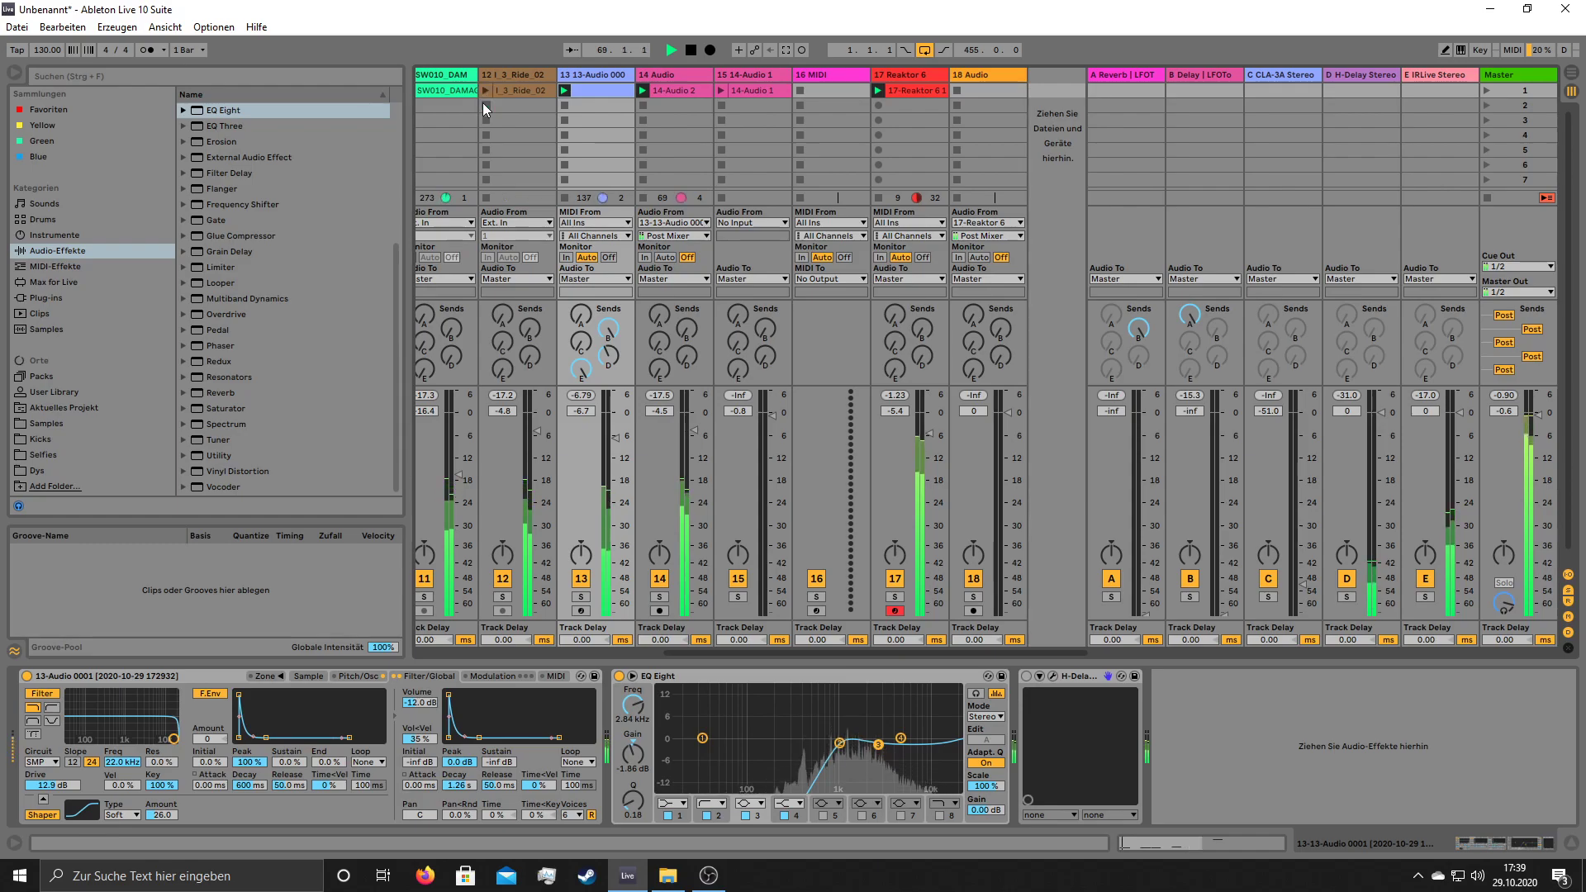
left_click_drag(839, 744, 804, 737)
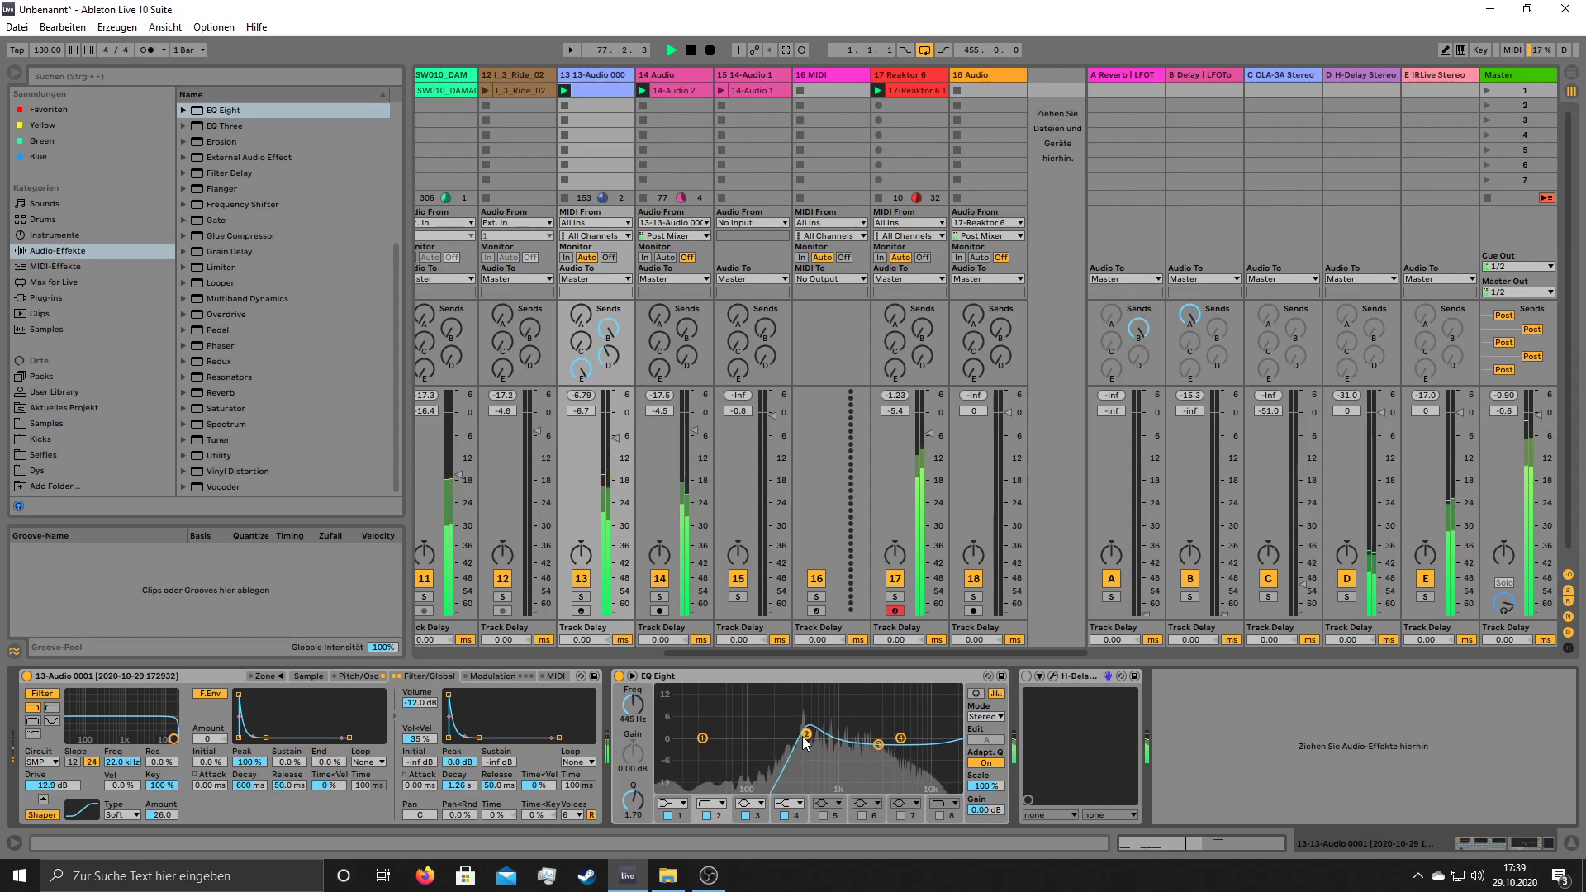
left_click(877, 199)
- Set track 13's EQ Eight low cut to 474 Hz with Q 0.85 and band 3 to 11.5 dB at 2.35 kHz with Q 0.56
left_click_drag(878, 748, 809, 747)
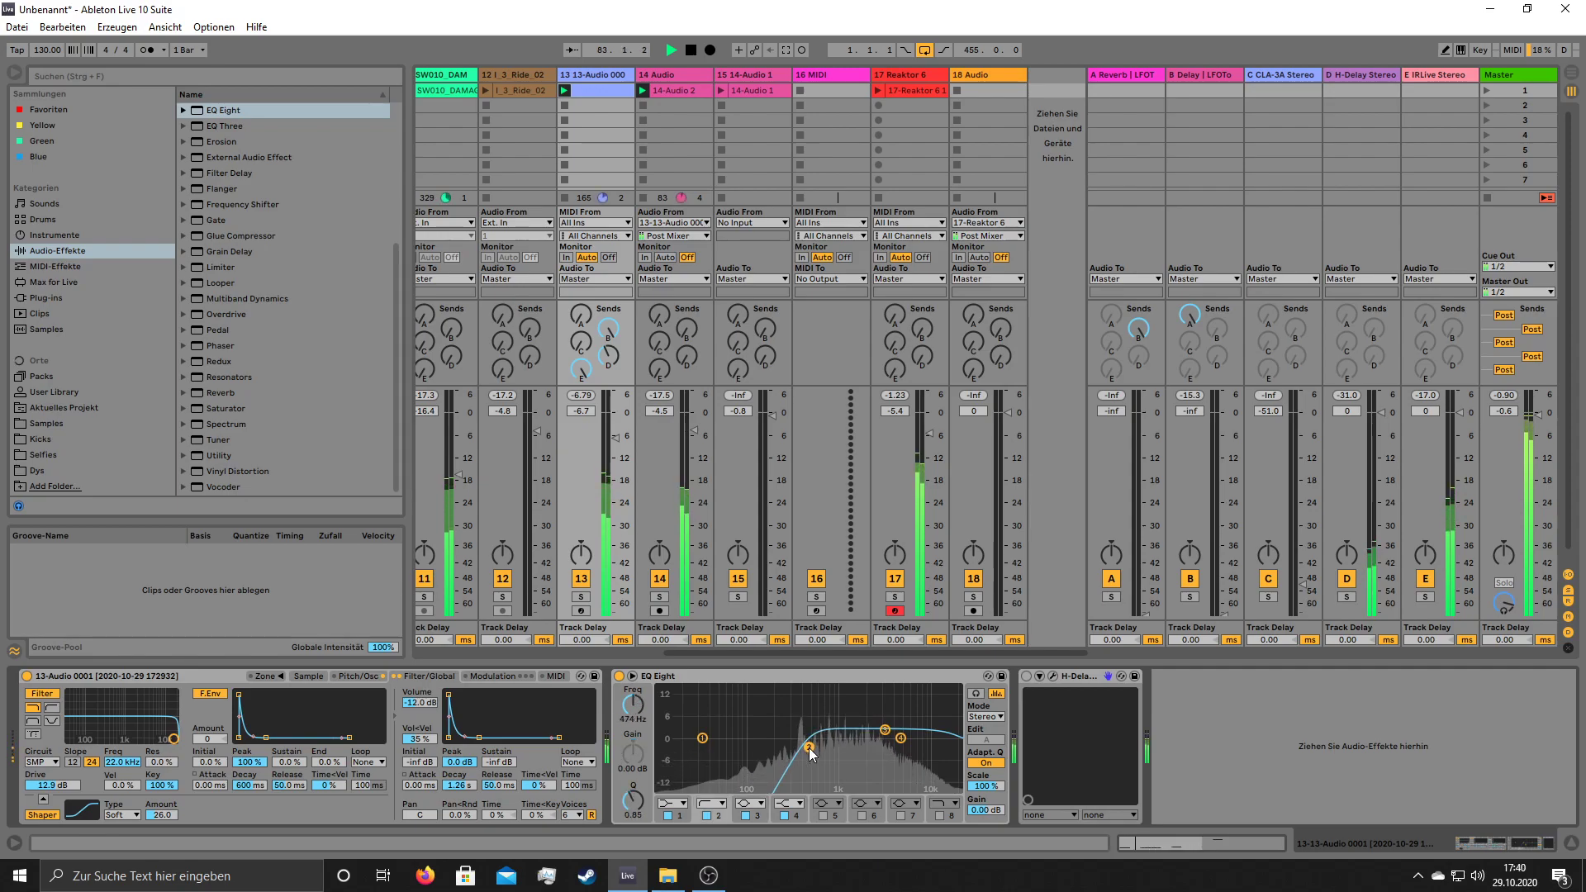
left_click(885, 730)
left_click_drag(632, 801, 631, 777)
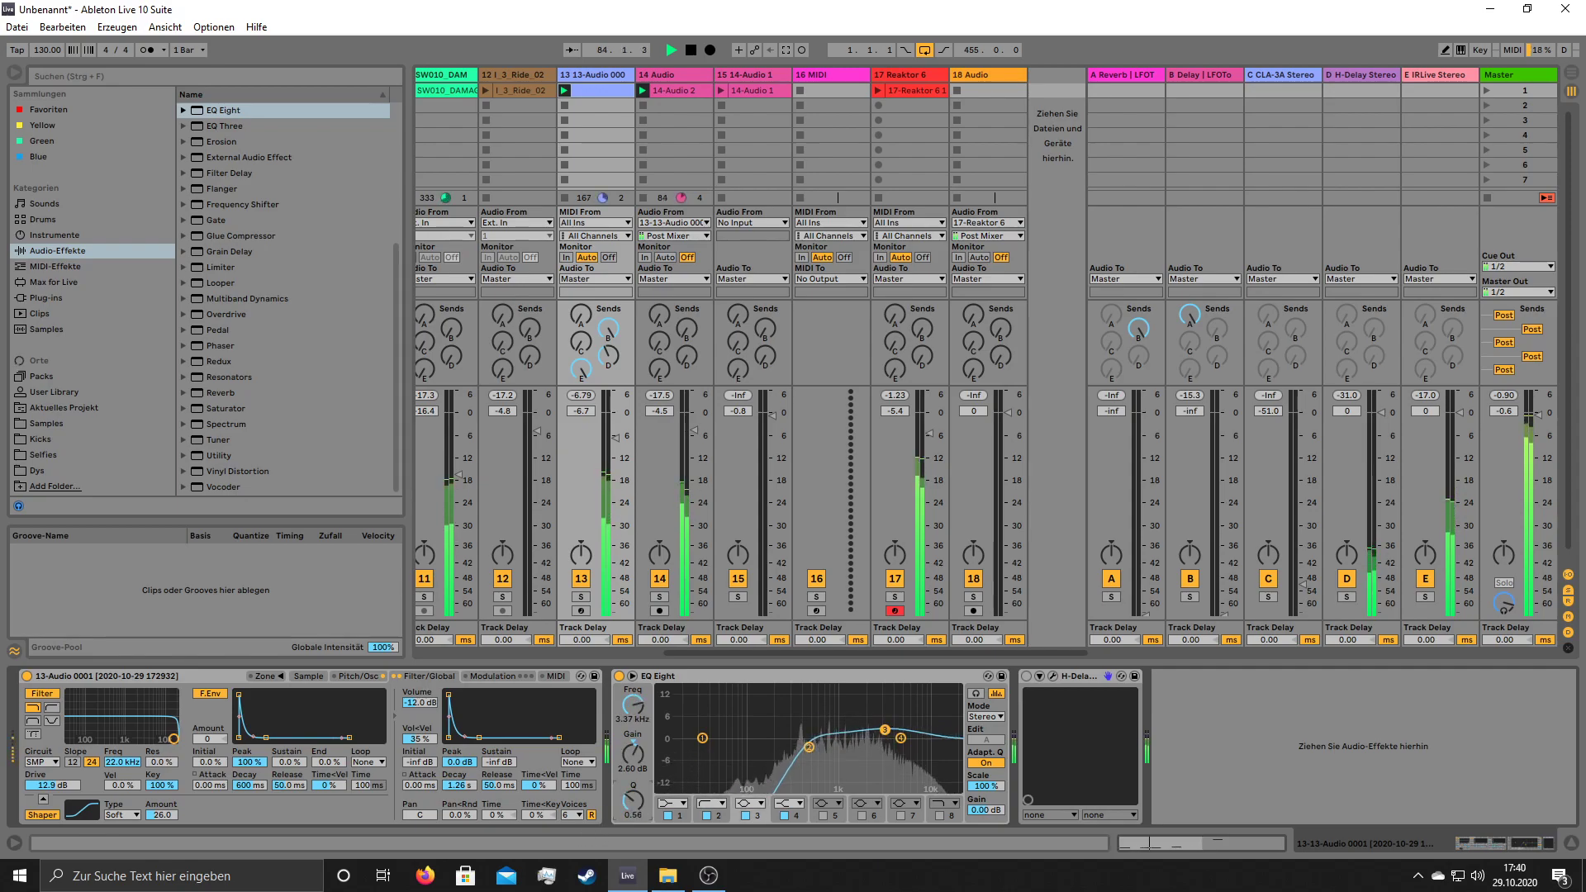
mouse_move(885, 722)
left_mouse_down()
mouse_move(903, 696)
mouse_move(870, 700)
left_mouse_up()
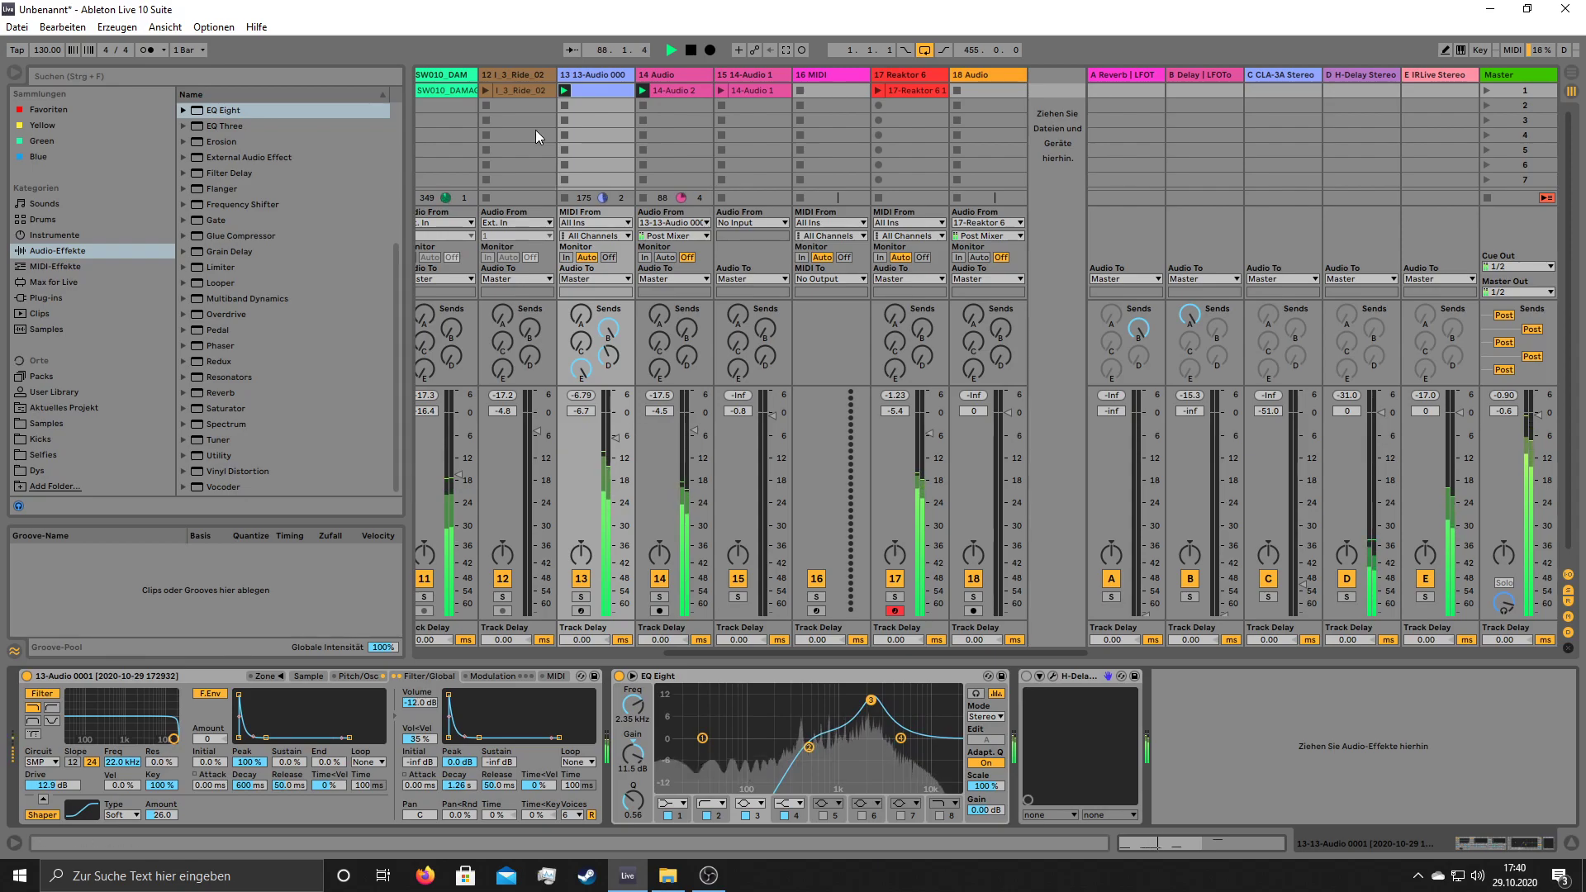
- Relaunch the ride clip on track 12 and move band 3 of track 13's EQ Eight to 5.39 kHz at 9.30 dB
left_click(484, 90)
left_click(744, 76)
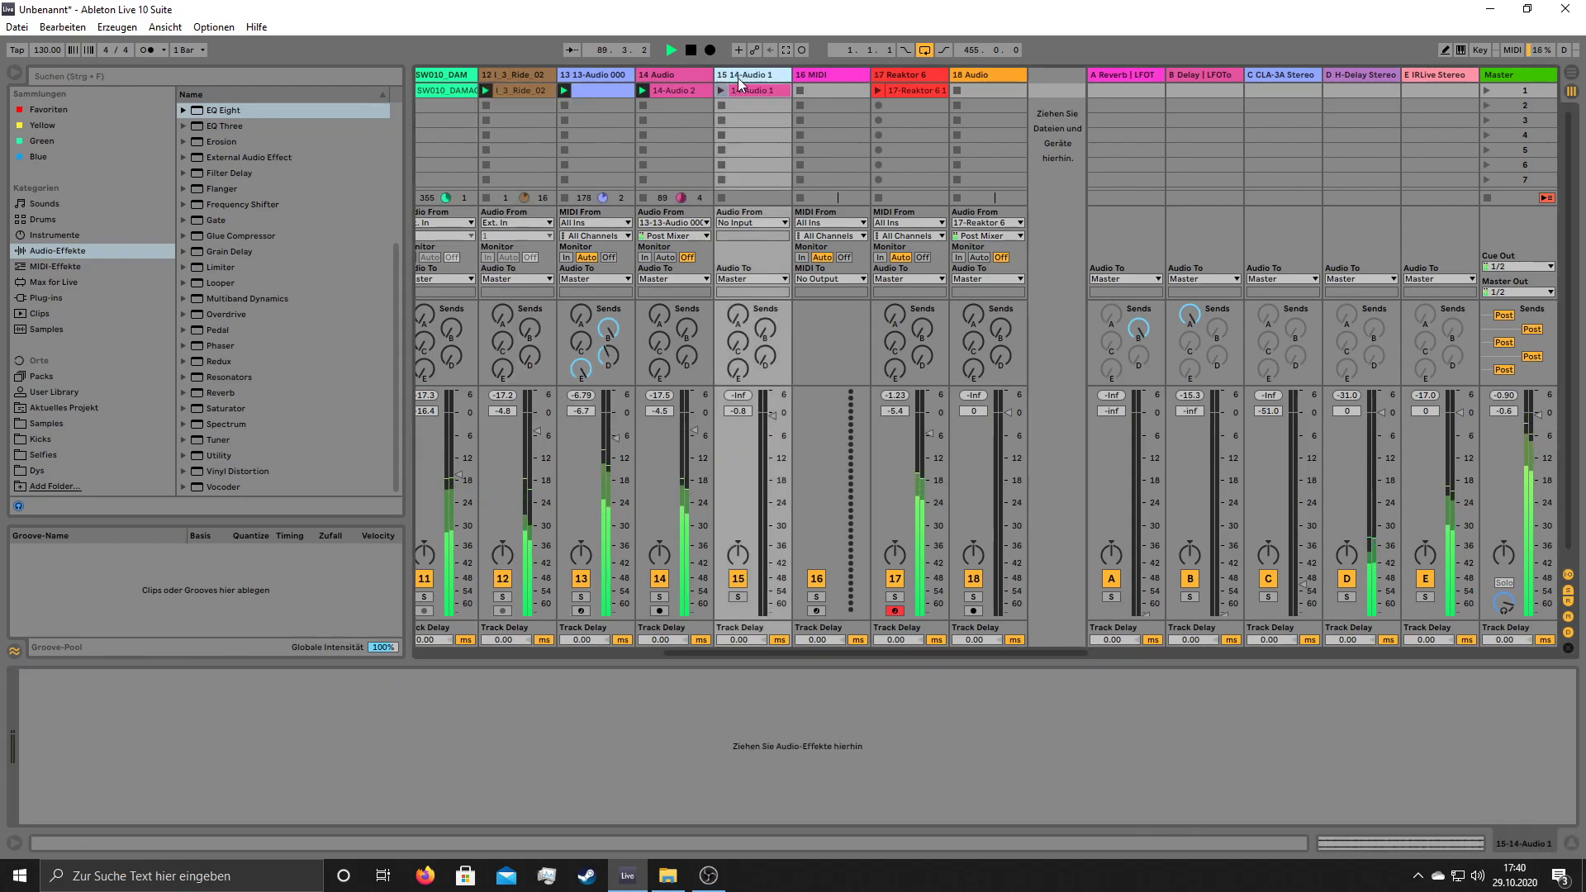
left_click(674, 79)
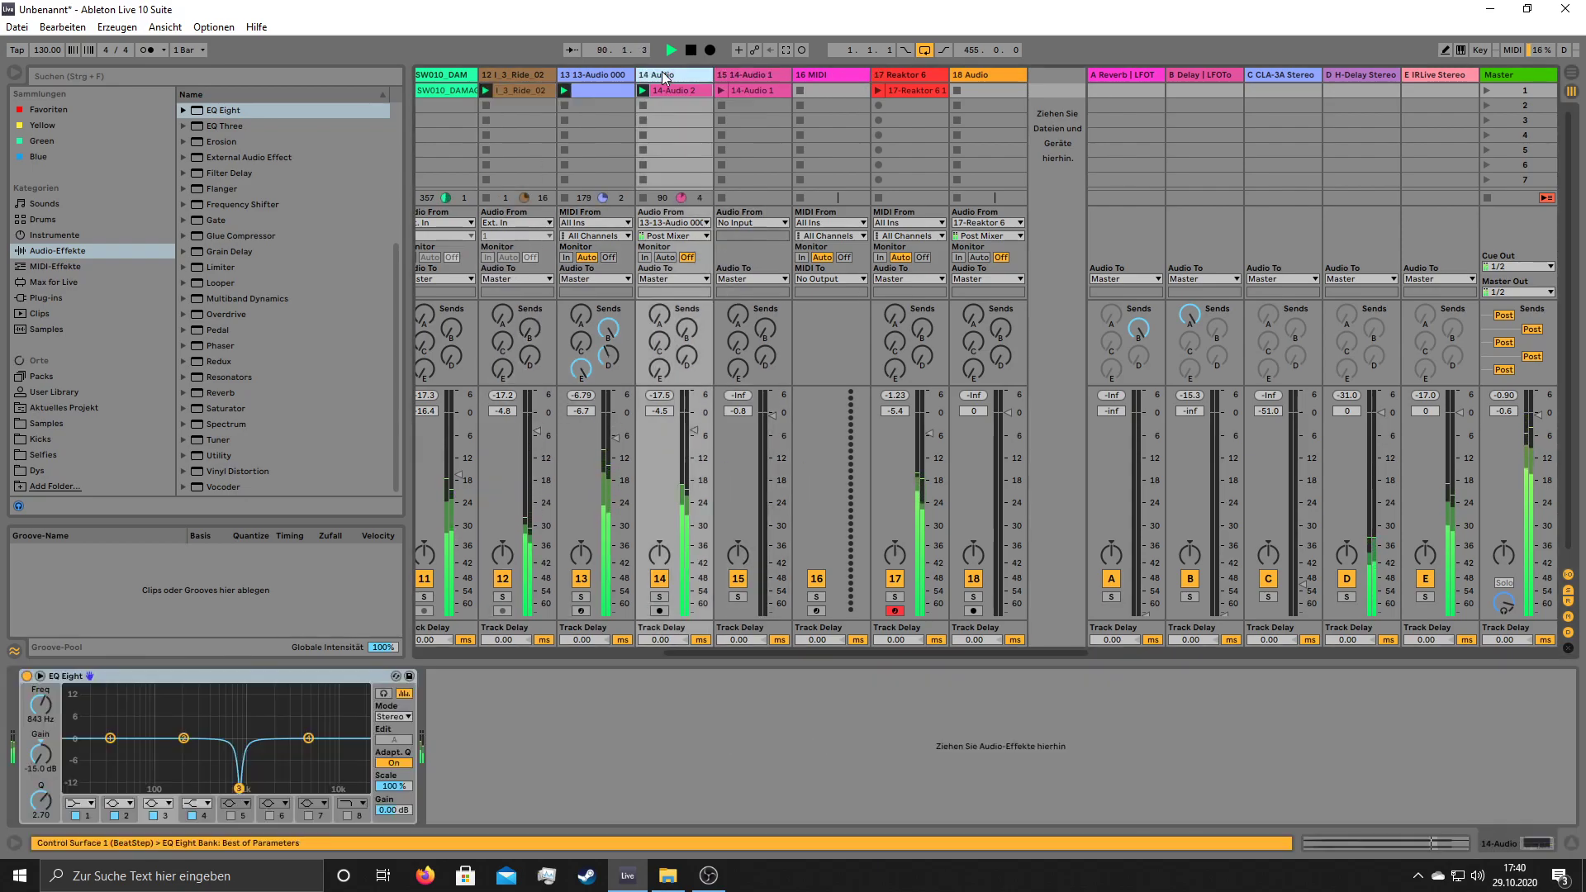
left_click(620, 76)
left_click_drag(869, 706, 902, 707)
- Stop the clips on tracks 12 and 13 and set track 11's volume to -12.2 dB
left_click_drag(913, 653, 621, 651)
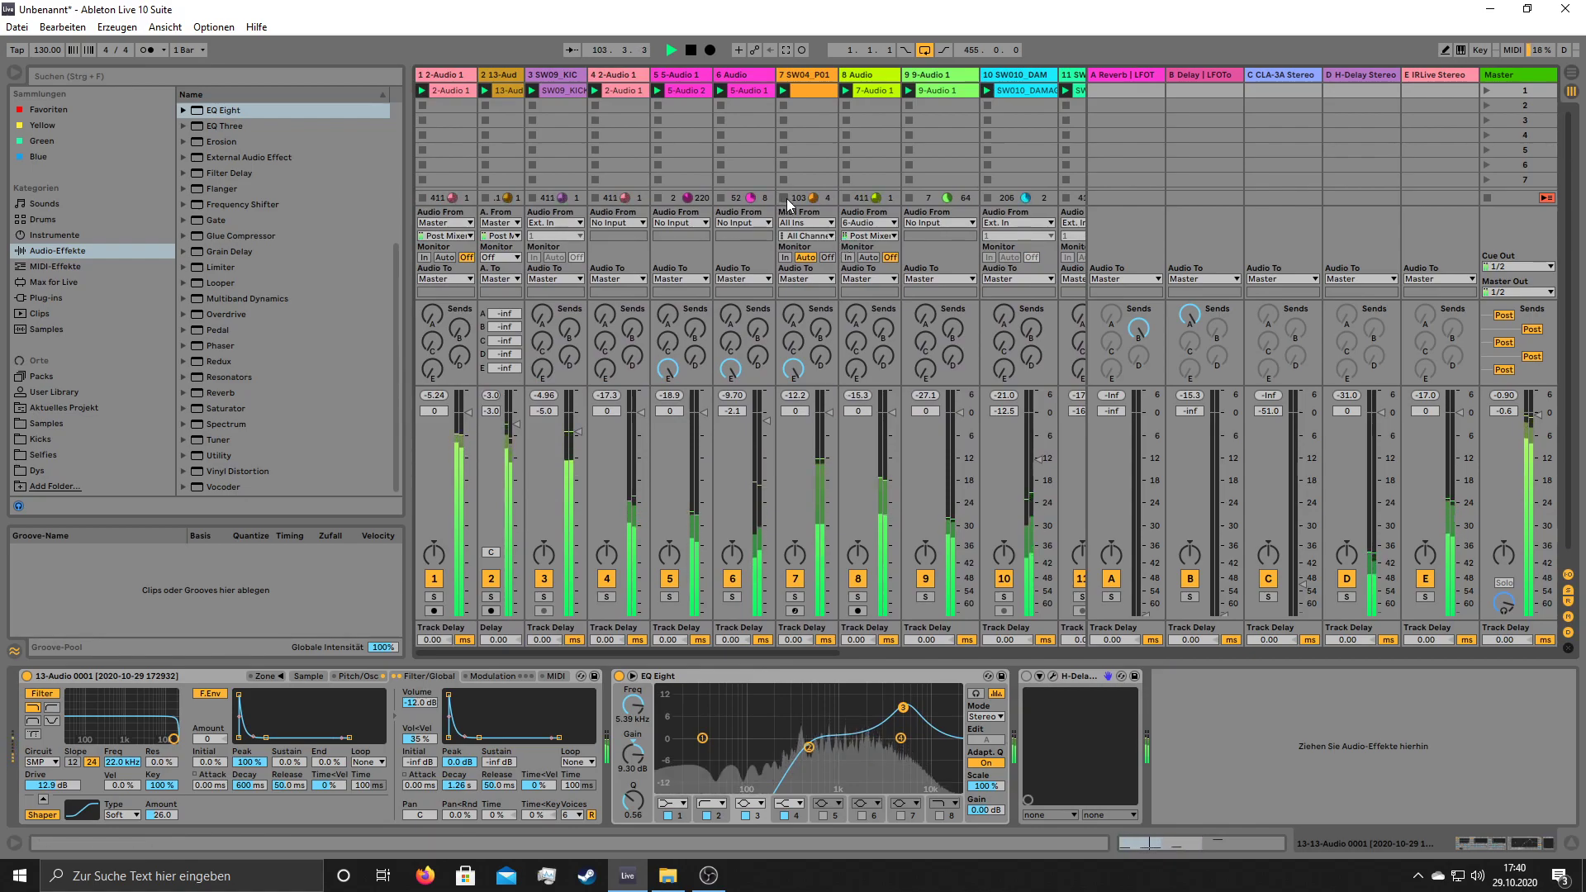
left_click_drag(821, 652, 997, 613)
left_click(826, 106)
left_click(906, 105)
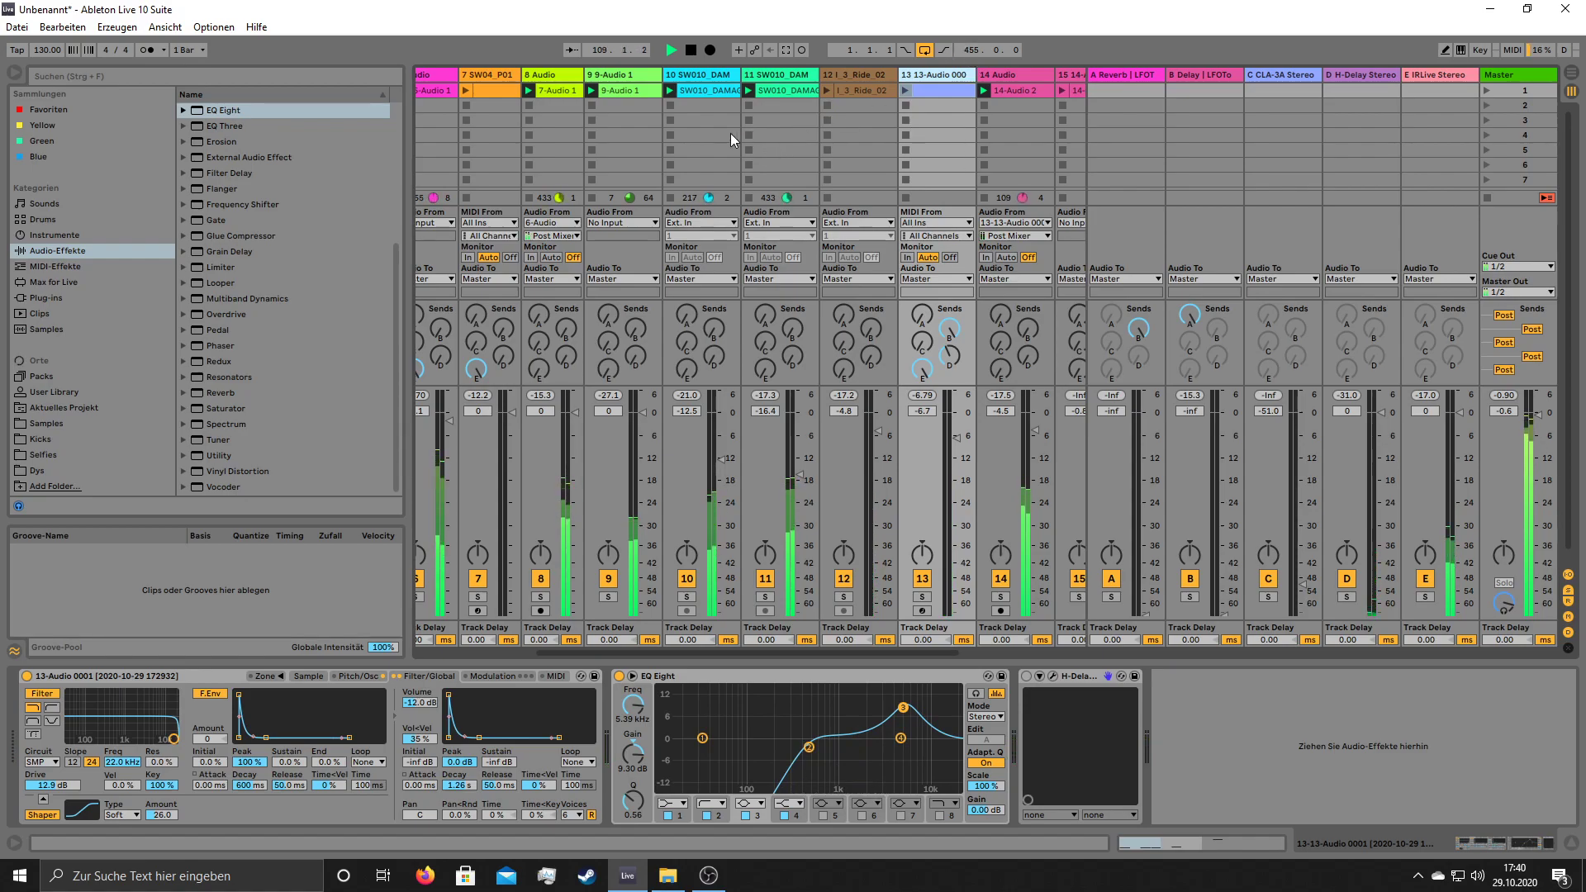
left_click_drag(631, 651, 585, 648)
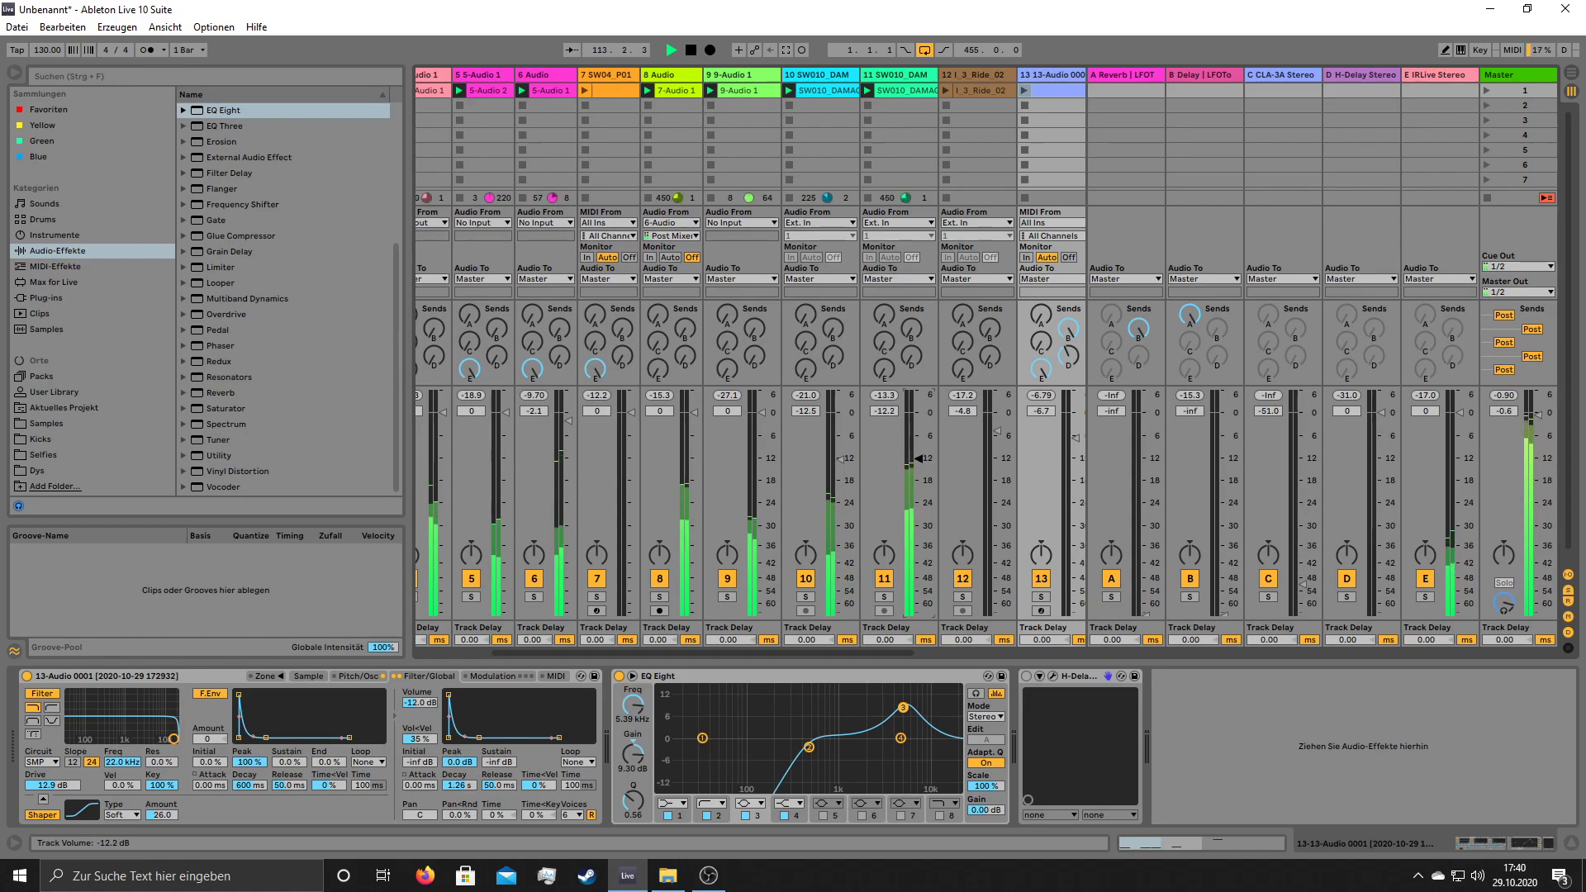
- Mute track 5 and toggle track 2 off and on again to compare the mix
left_click_drag(596, 654, 536, 641)
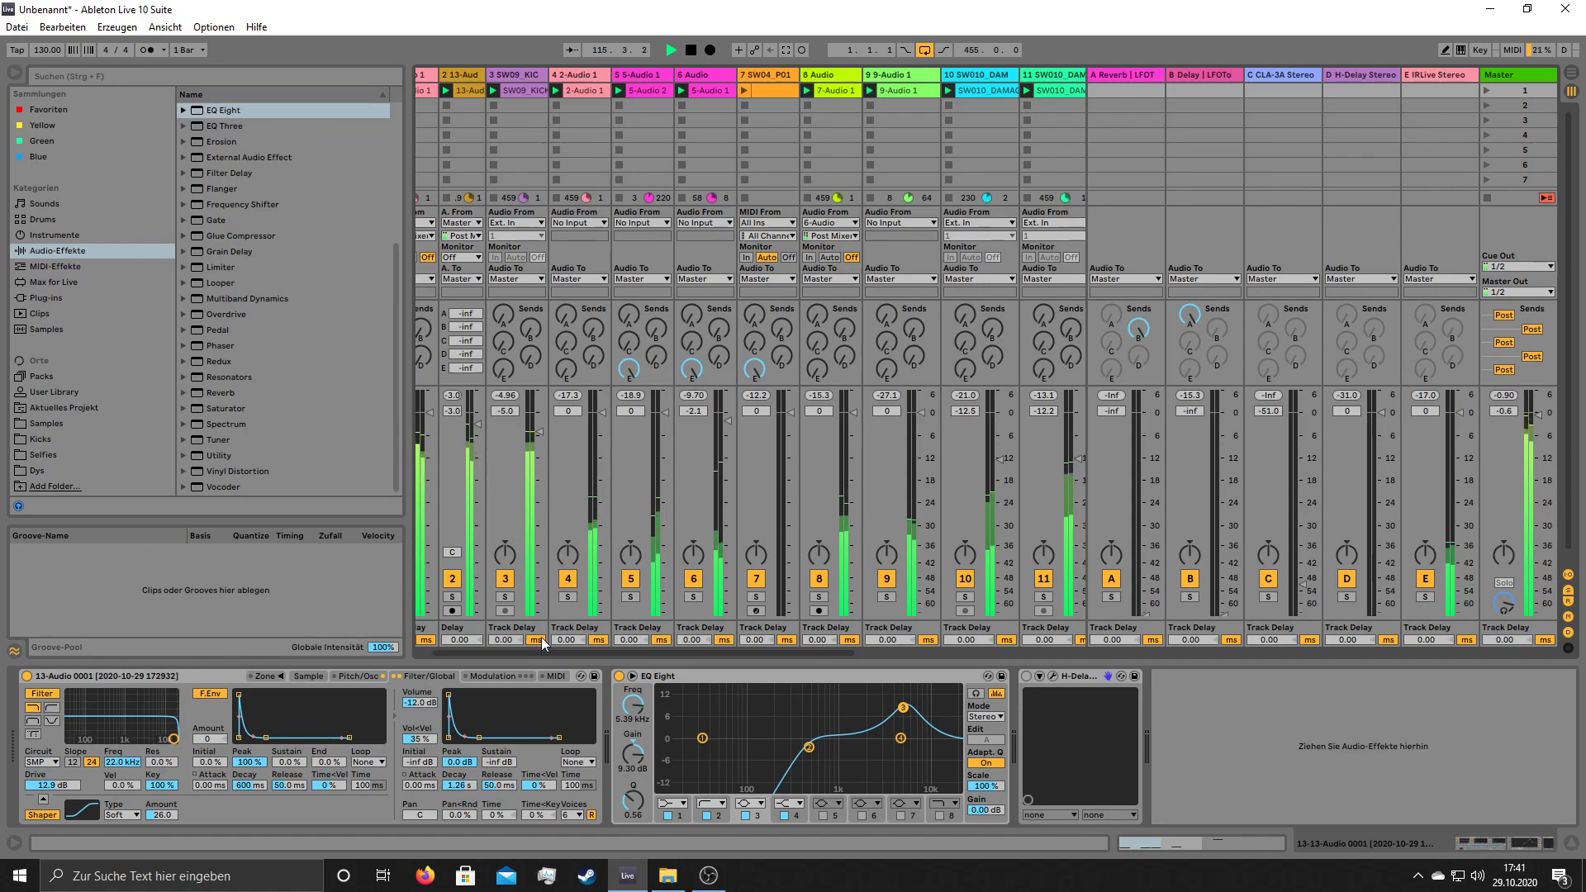
left_click(631, 580)
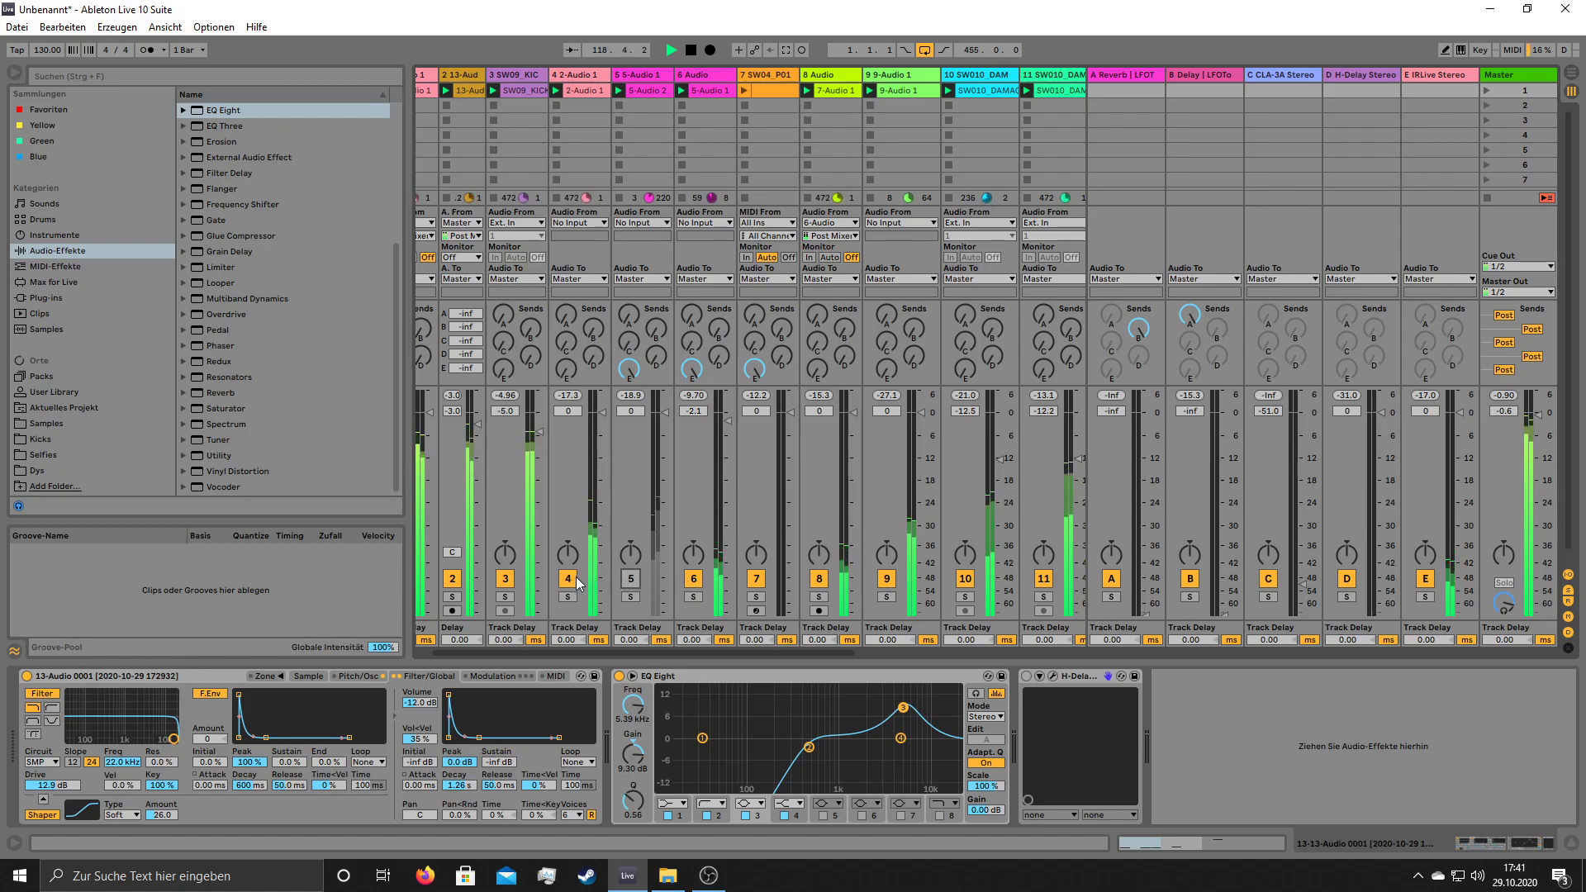
left_click(452, 583)
left_click(452, 583)
left_click(878, 583)
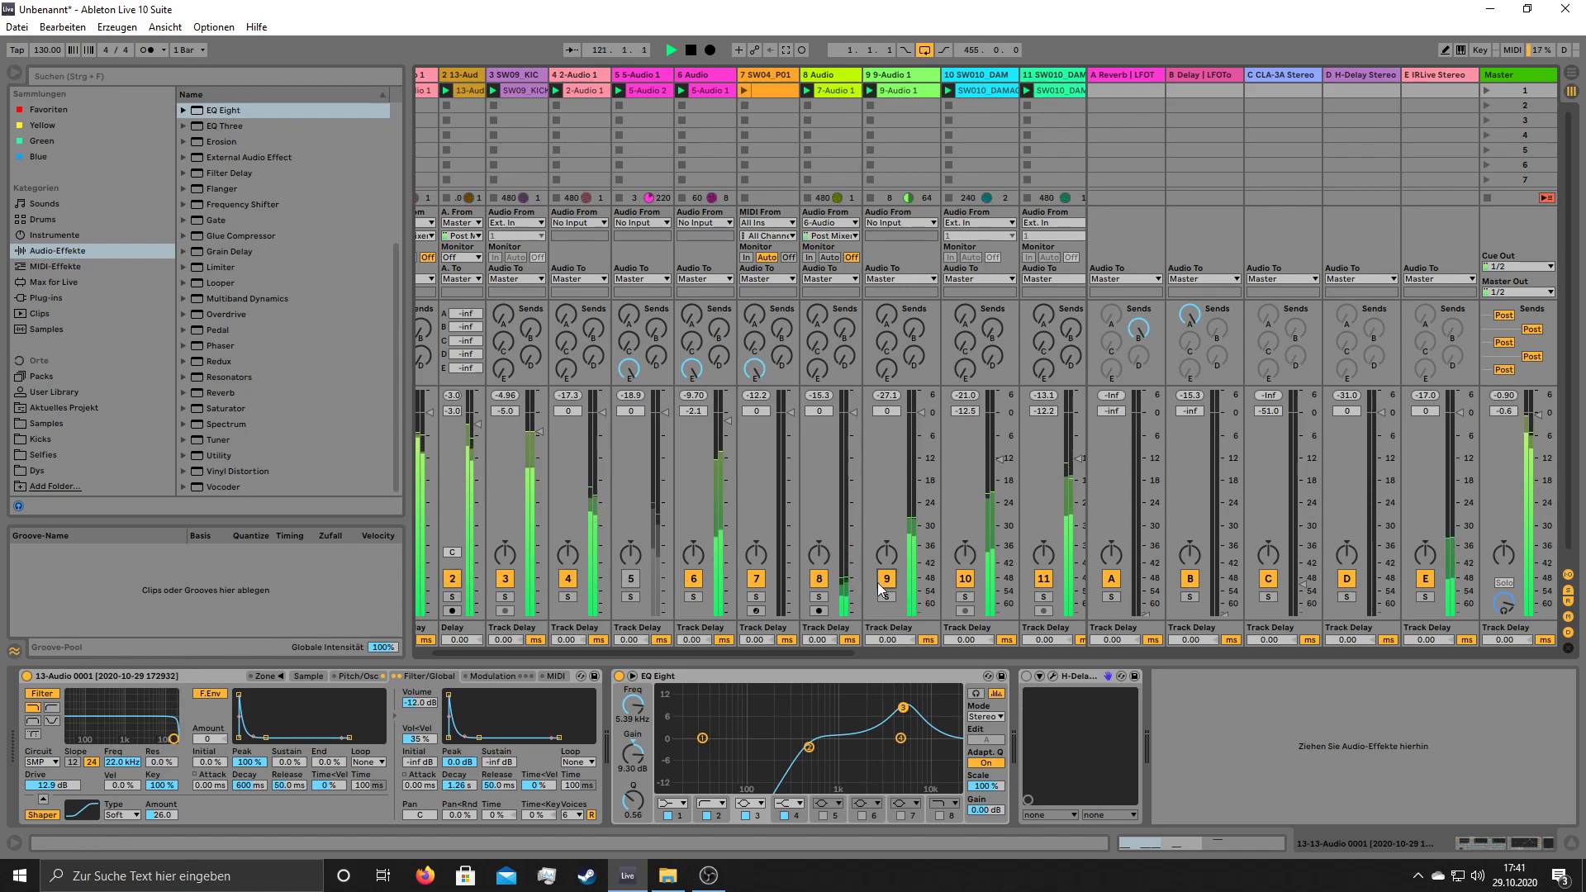
- Add an EQ Eight to track 9 and turn band 4 into a high cut at 1.28 kHz with Q 1.49
left_click(895, 76)
double_click(222, 111)
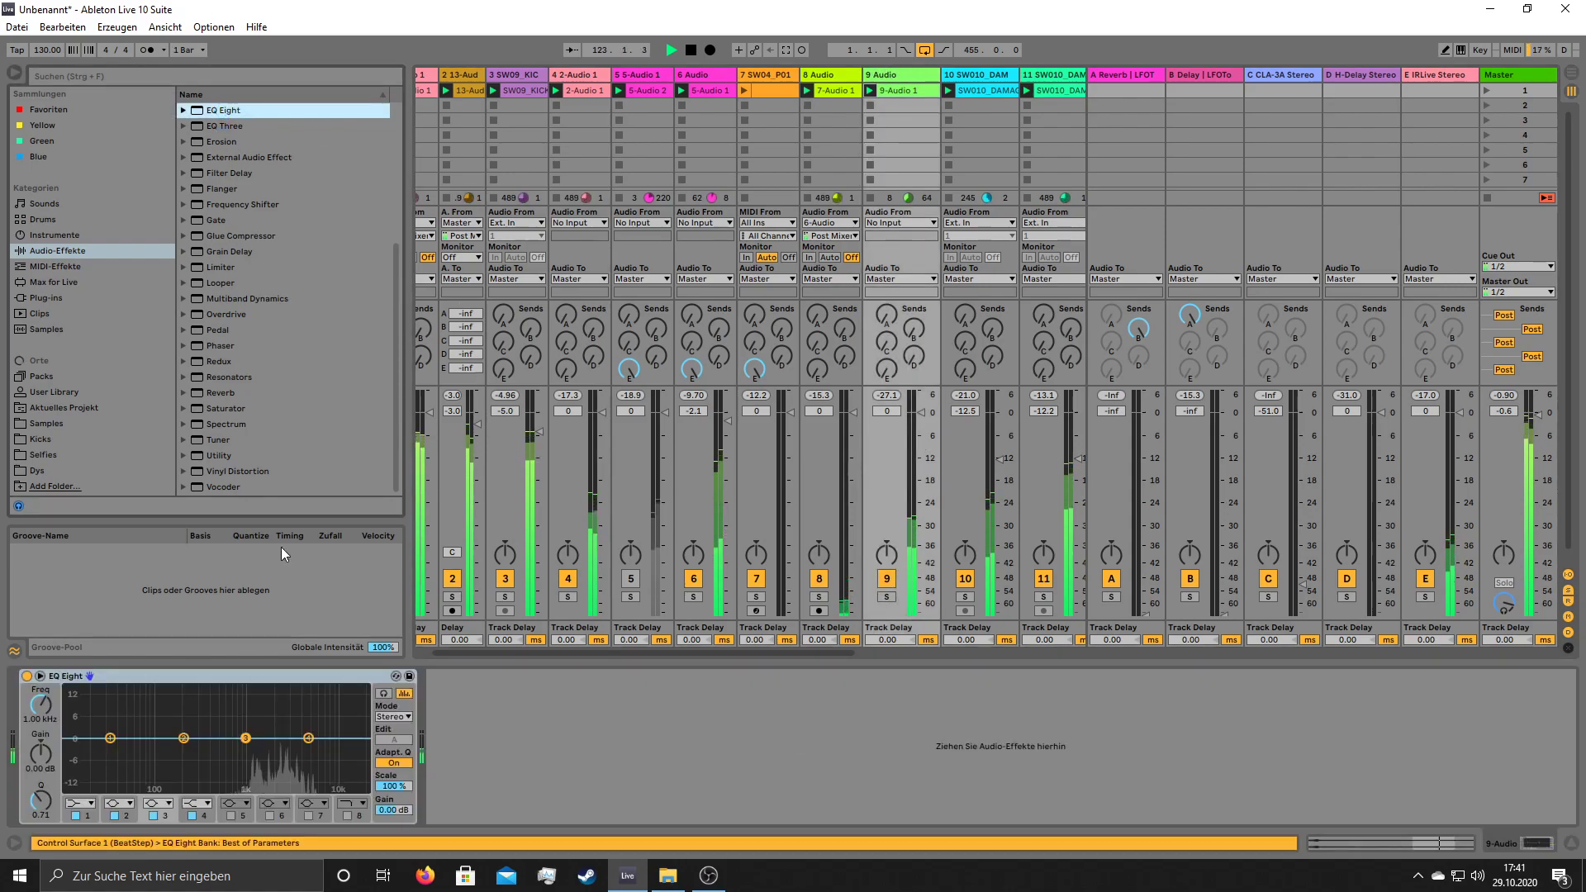
left_click(197, 803)
left_click(198, 790)
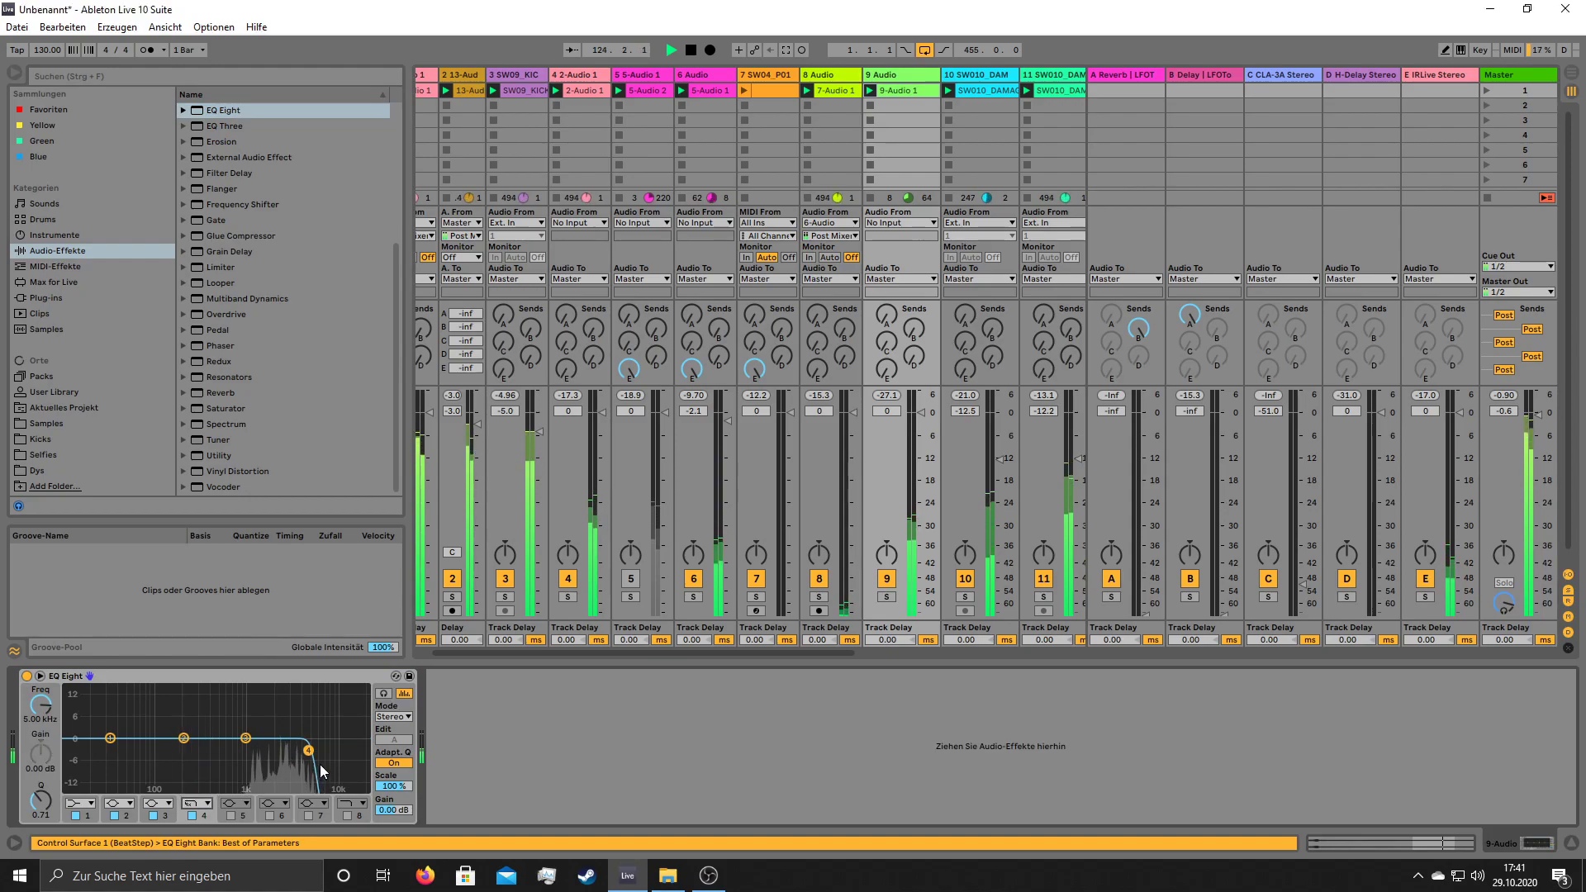
left_click_drag(304, 748, 297, 728)
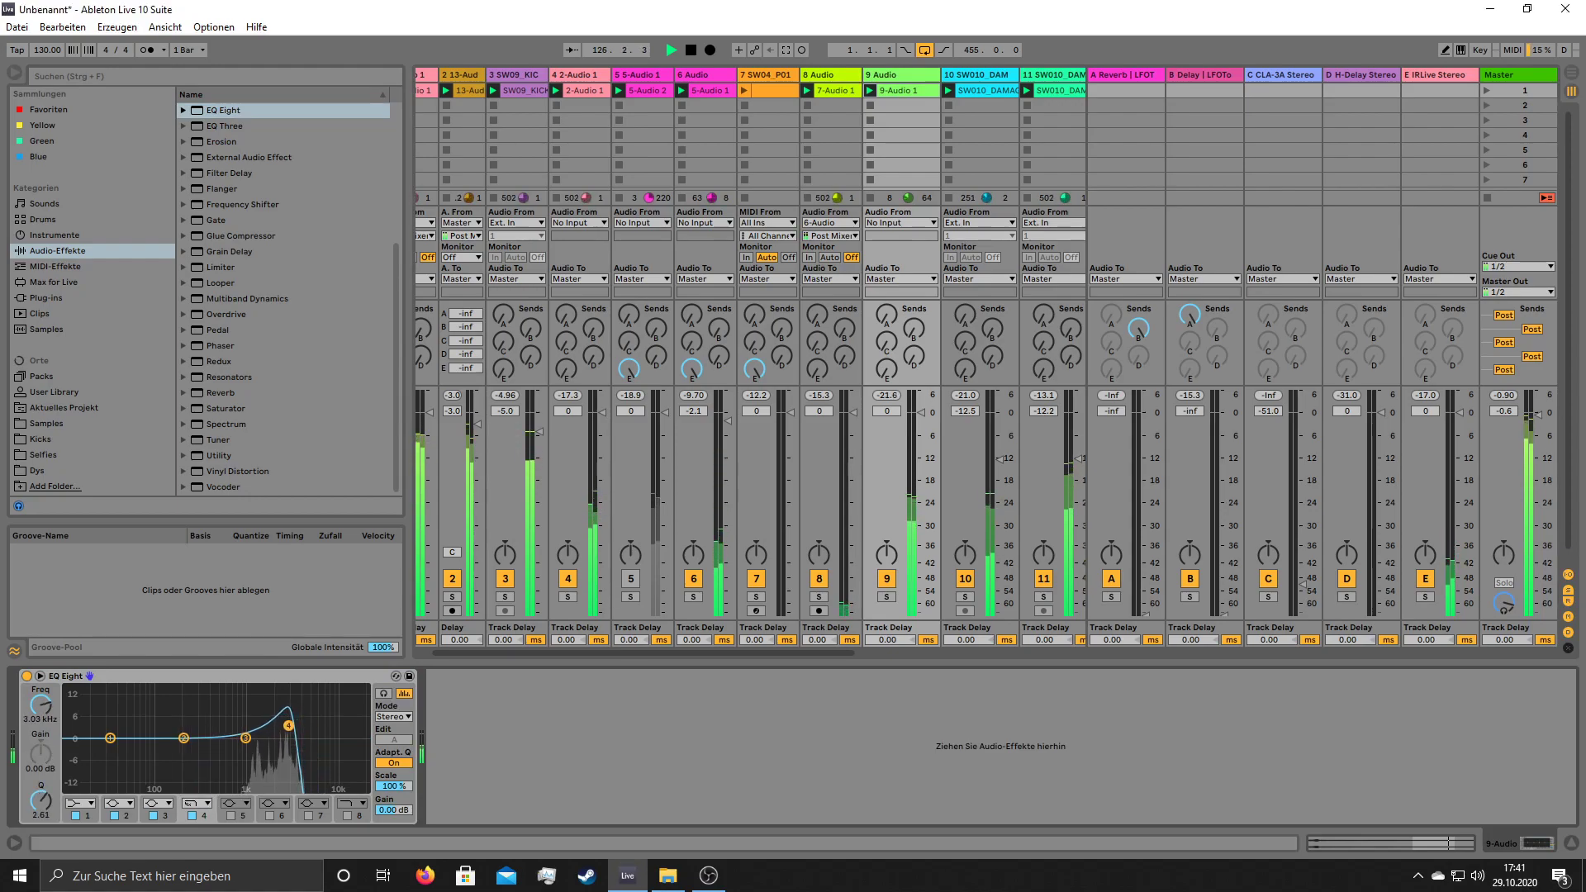
left_click_drag(285, 725, 278, 723)
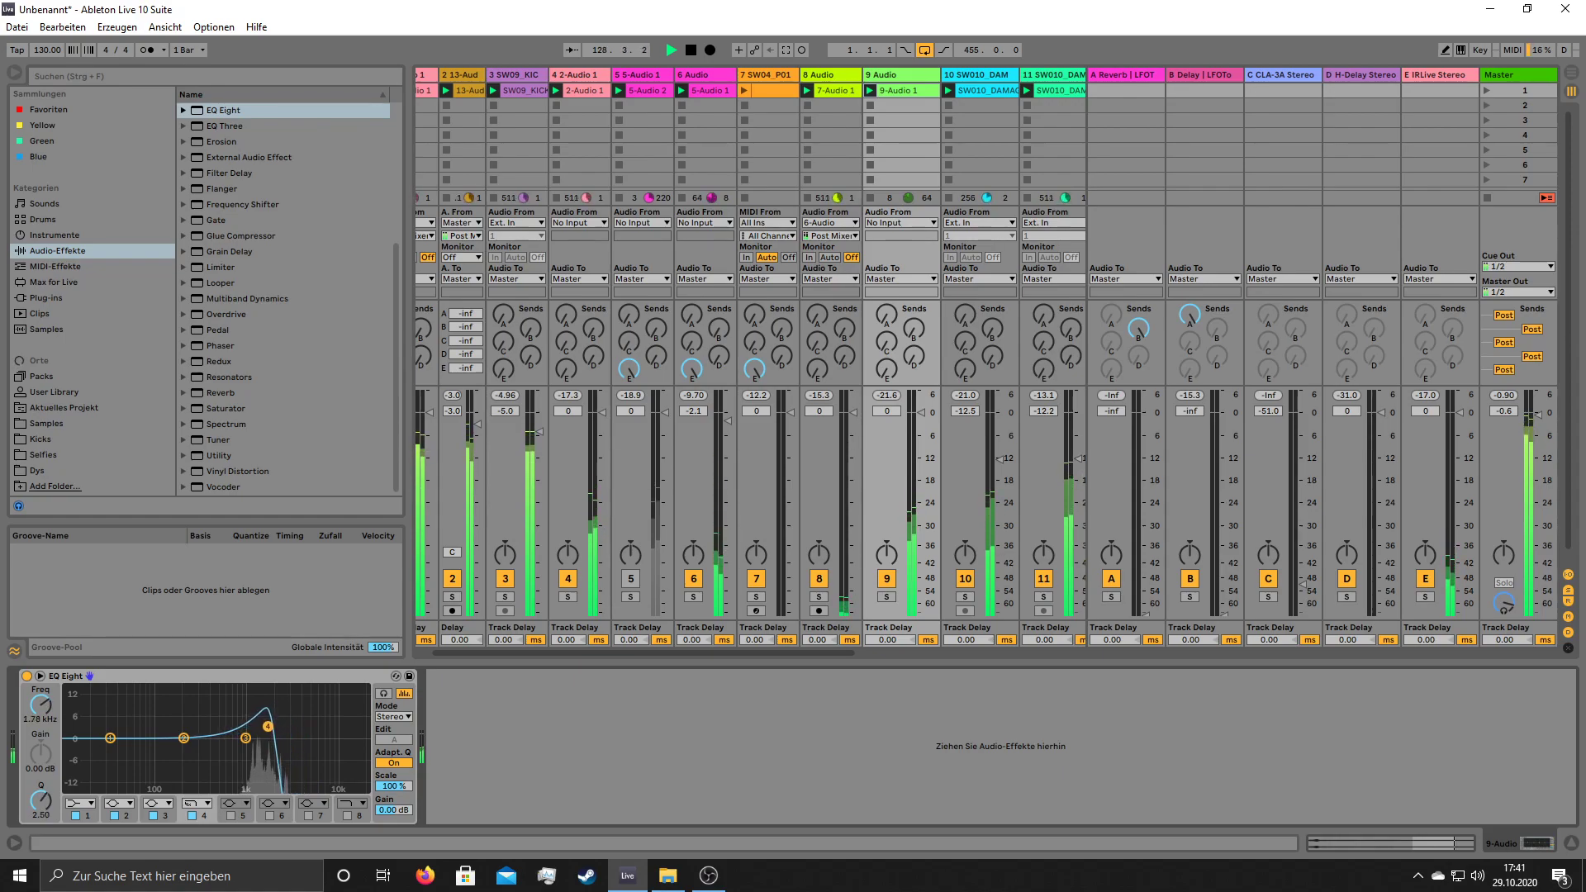
left_click_drag(264, 727, 262, 729)
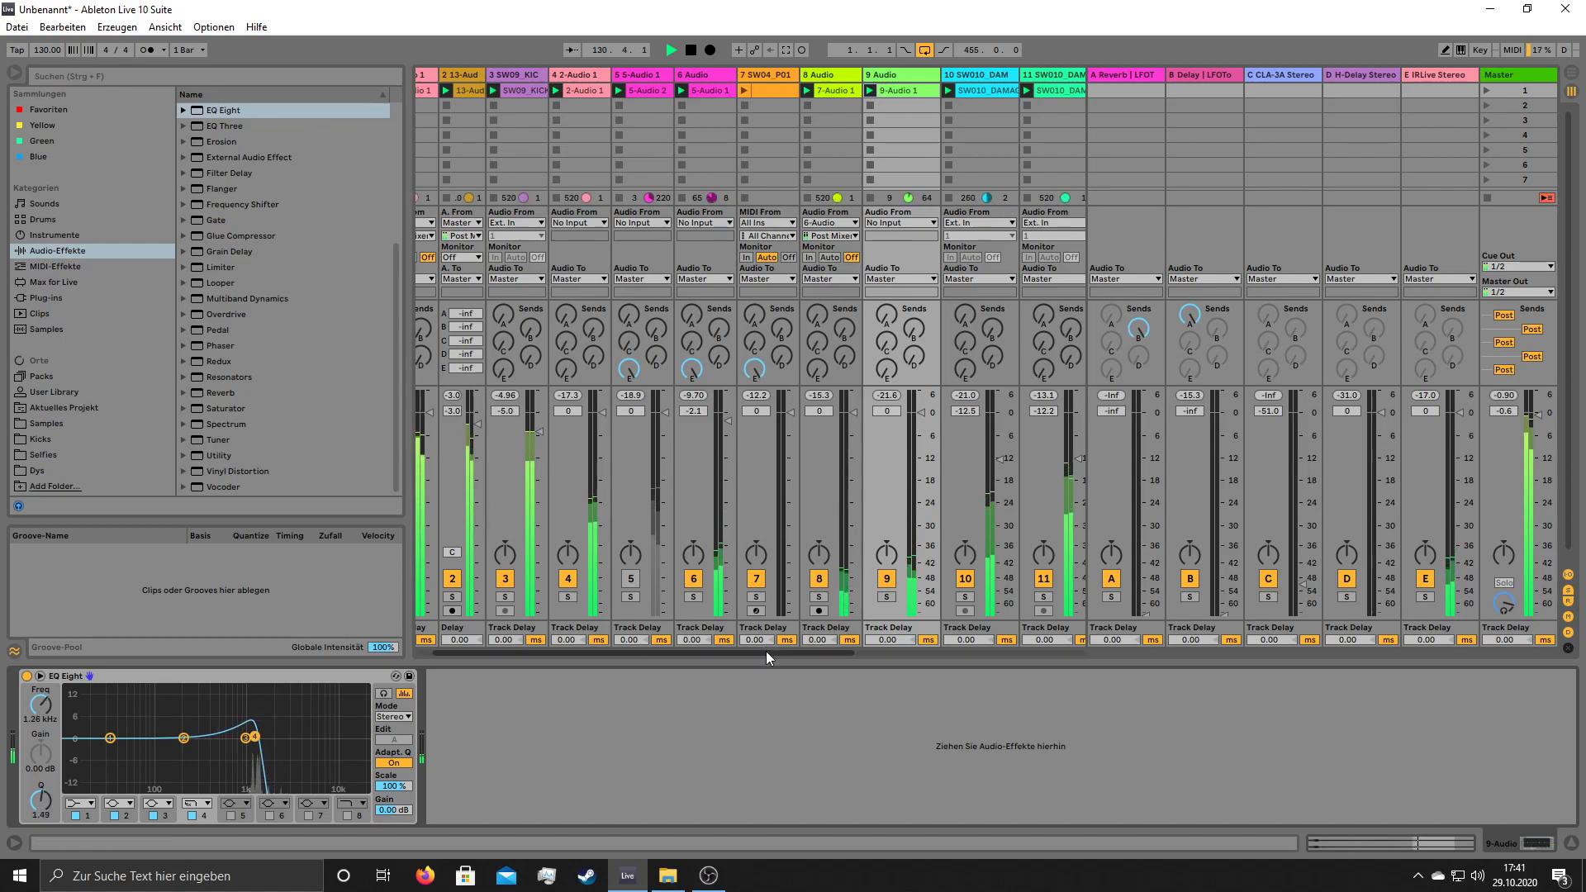
left_click_drag(762, 651, 856, 654)
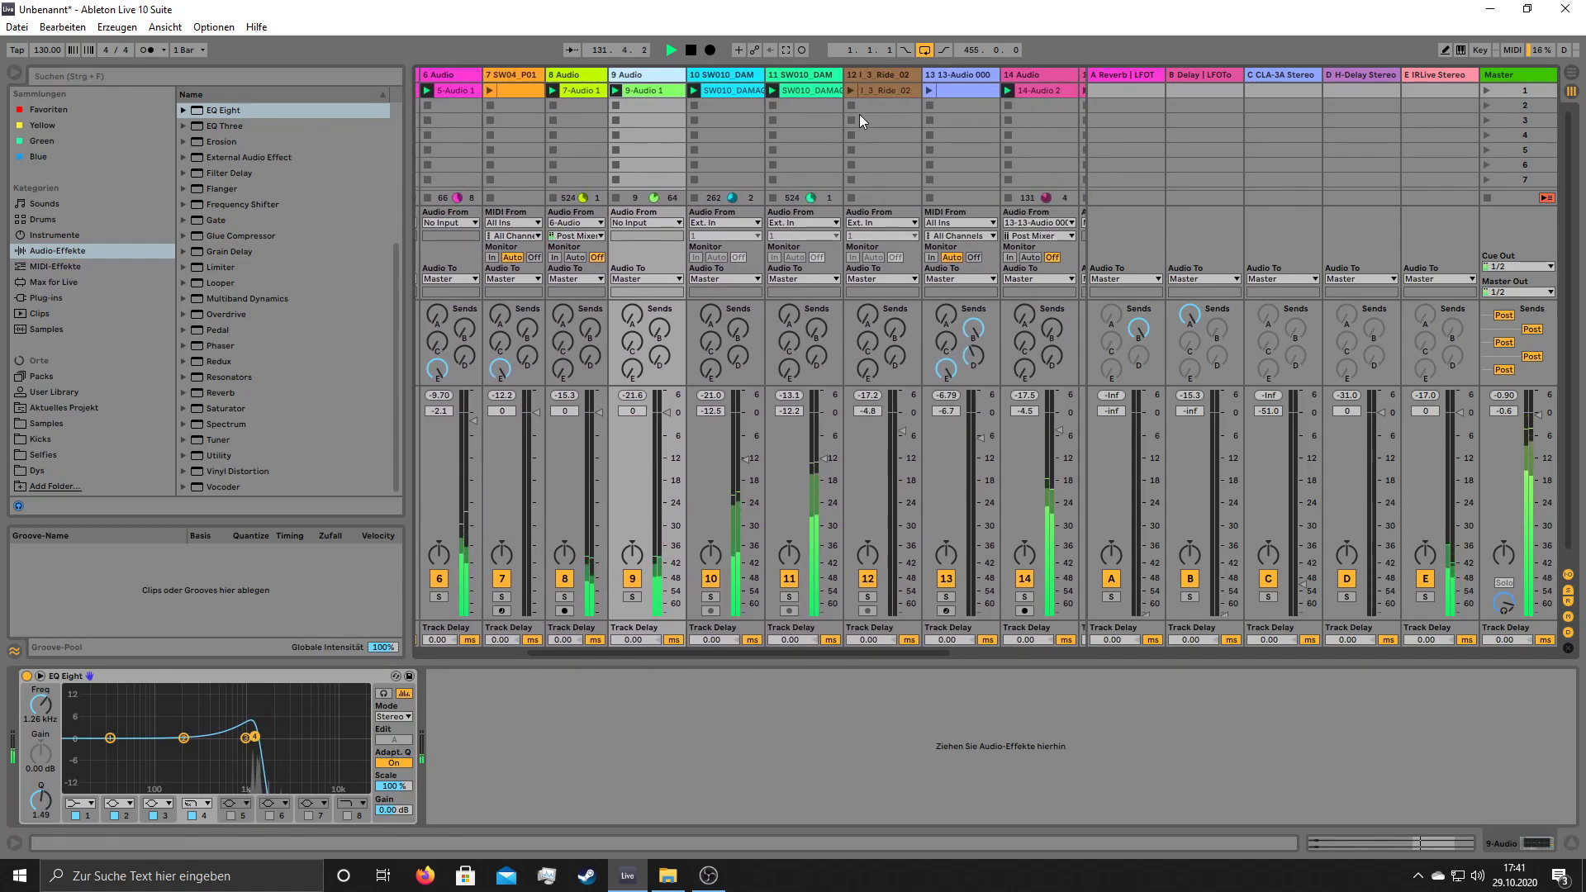
- Launch the ride clip on track 12 and set band 3 of track 8's EQ Eight to 1.09 kHz, -15.0 dB and Q 0.10
left_click(845, 89)
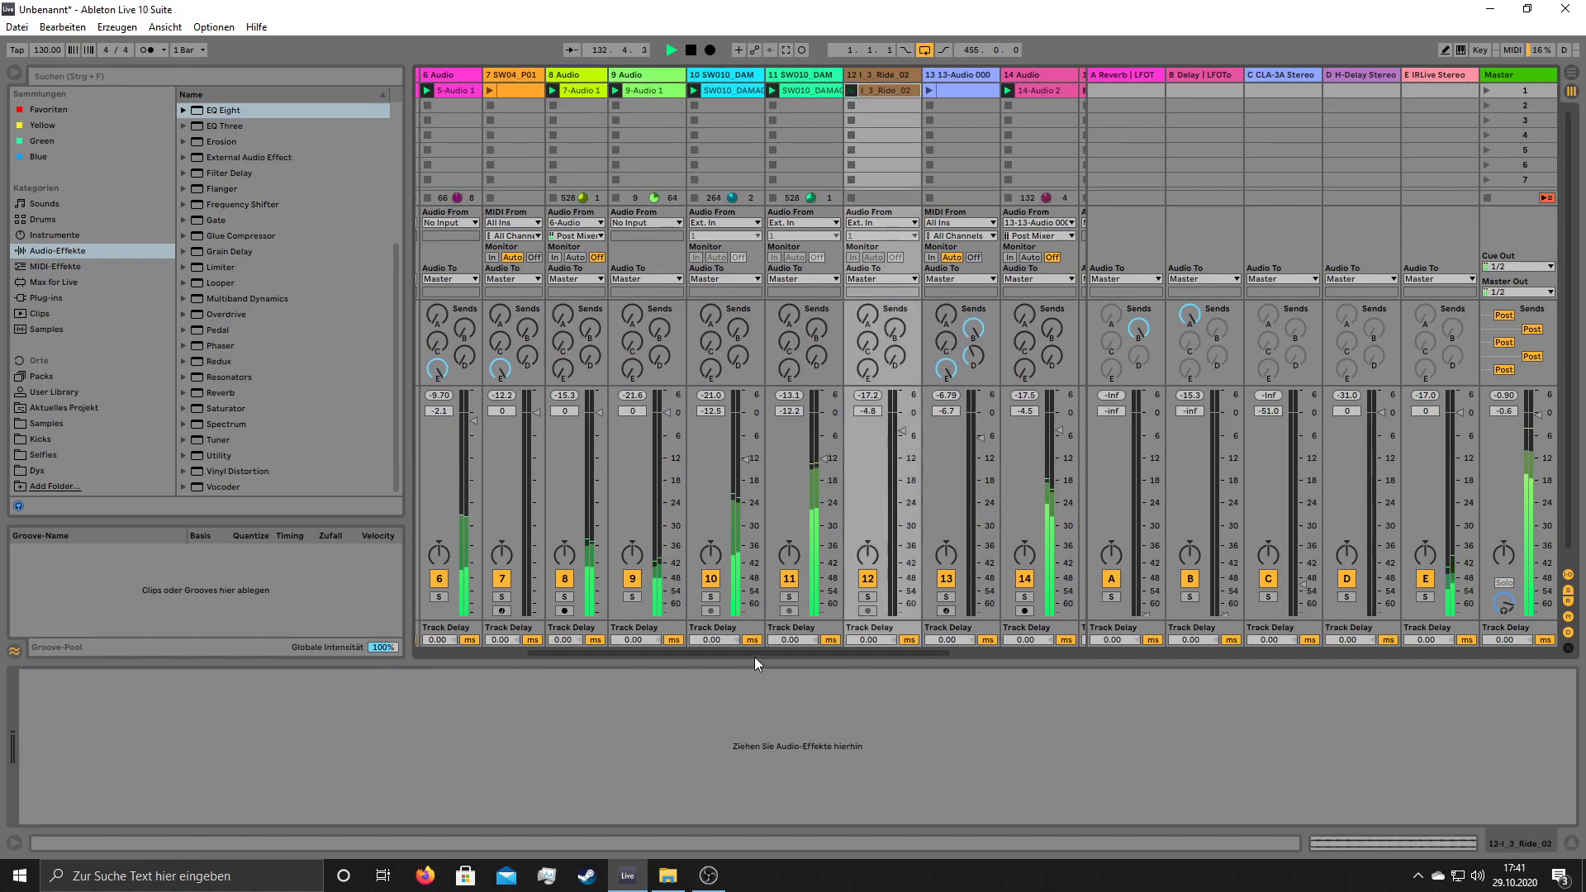
left_click_drag(753, 651, 710, 661)
left_click(698, 76)
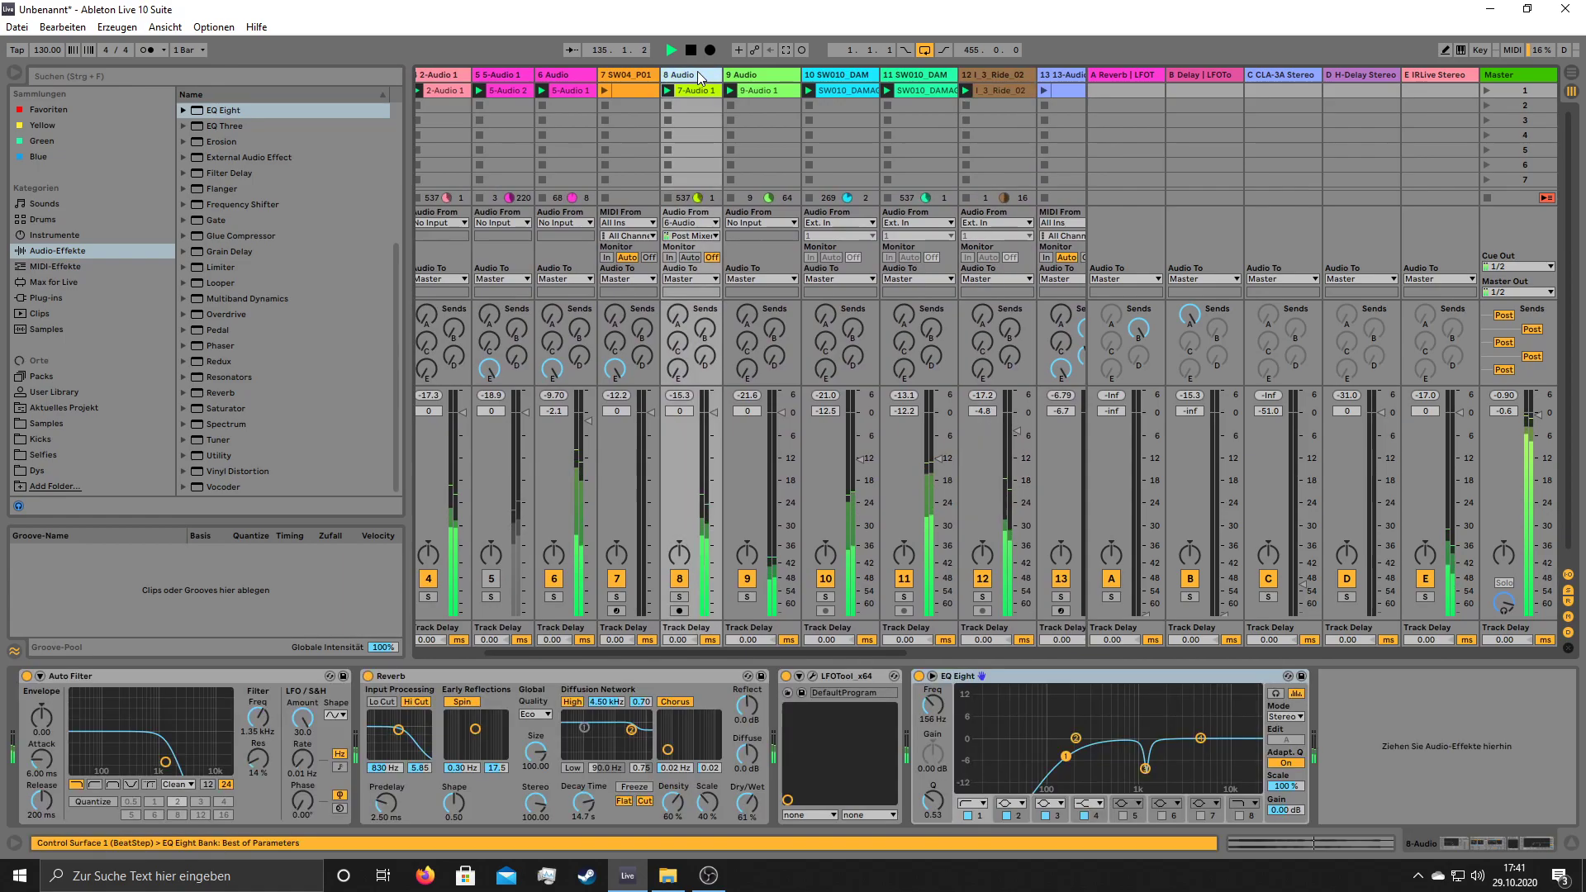
left_click(1141, 762)
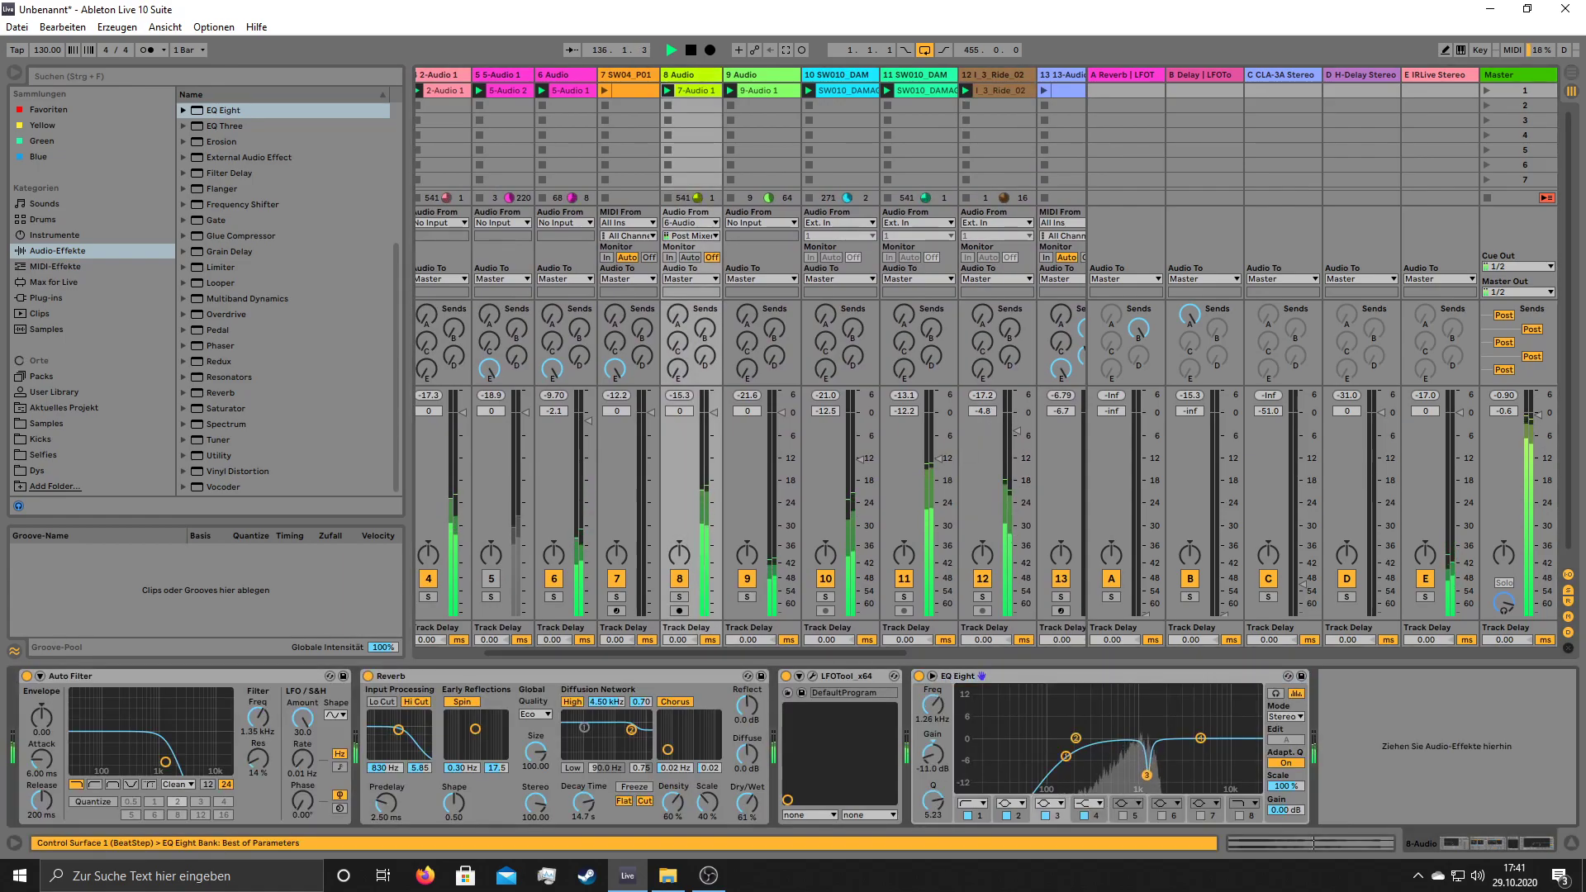
left_click_drag(1145, 780, 1142, 786)
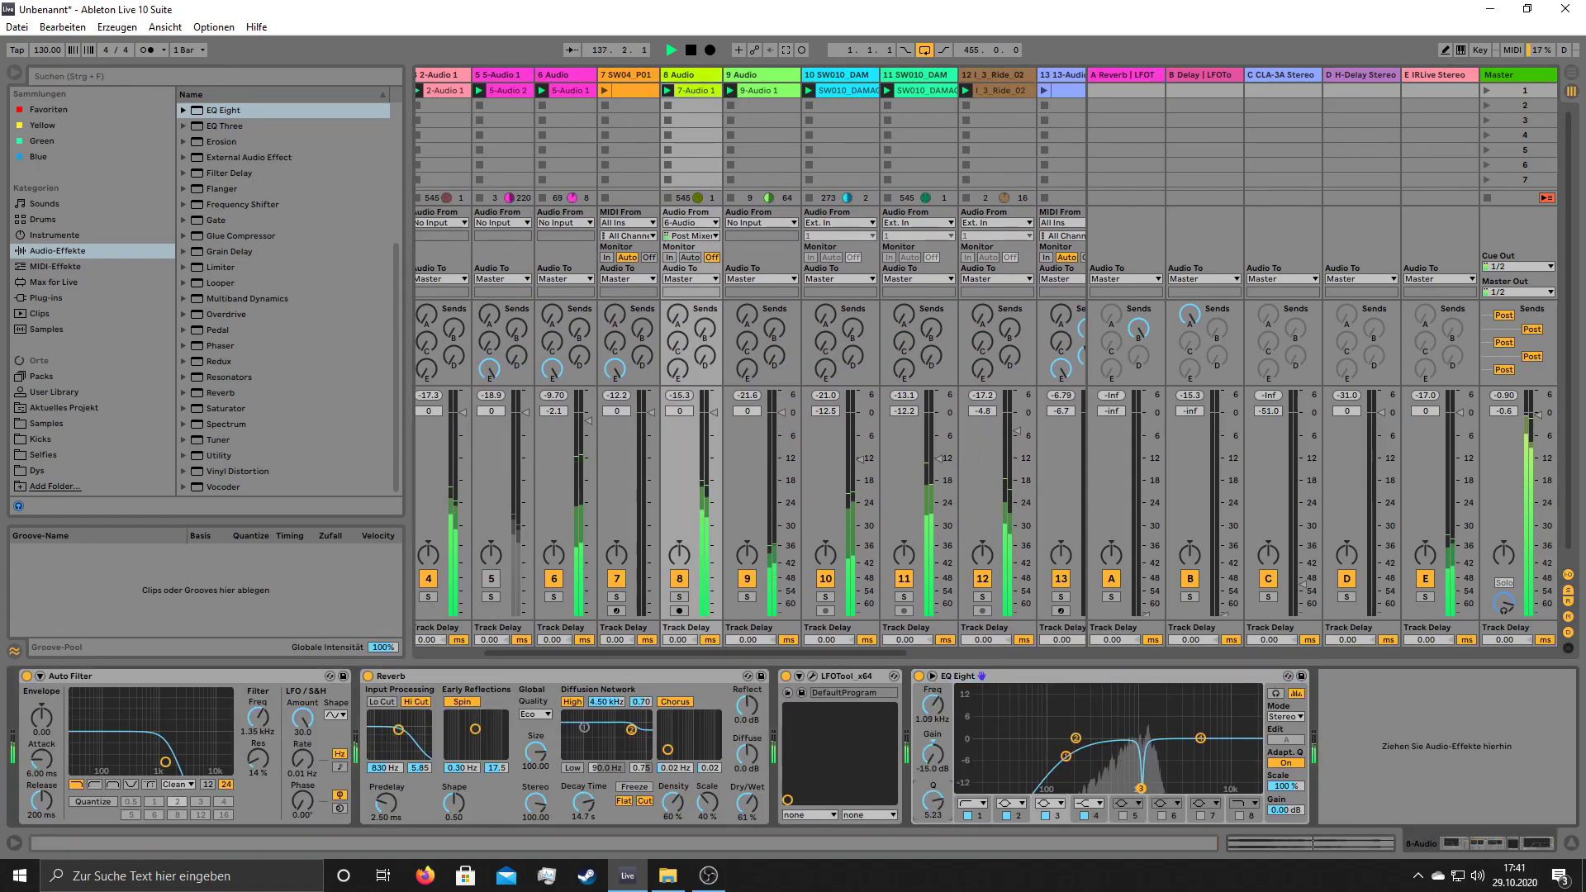
left_click_drag(933, 799, 933, 864)
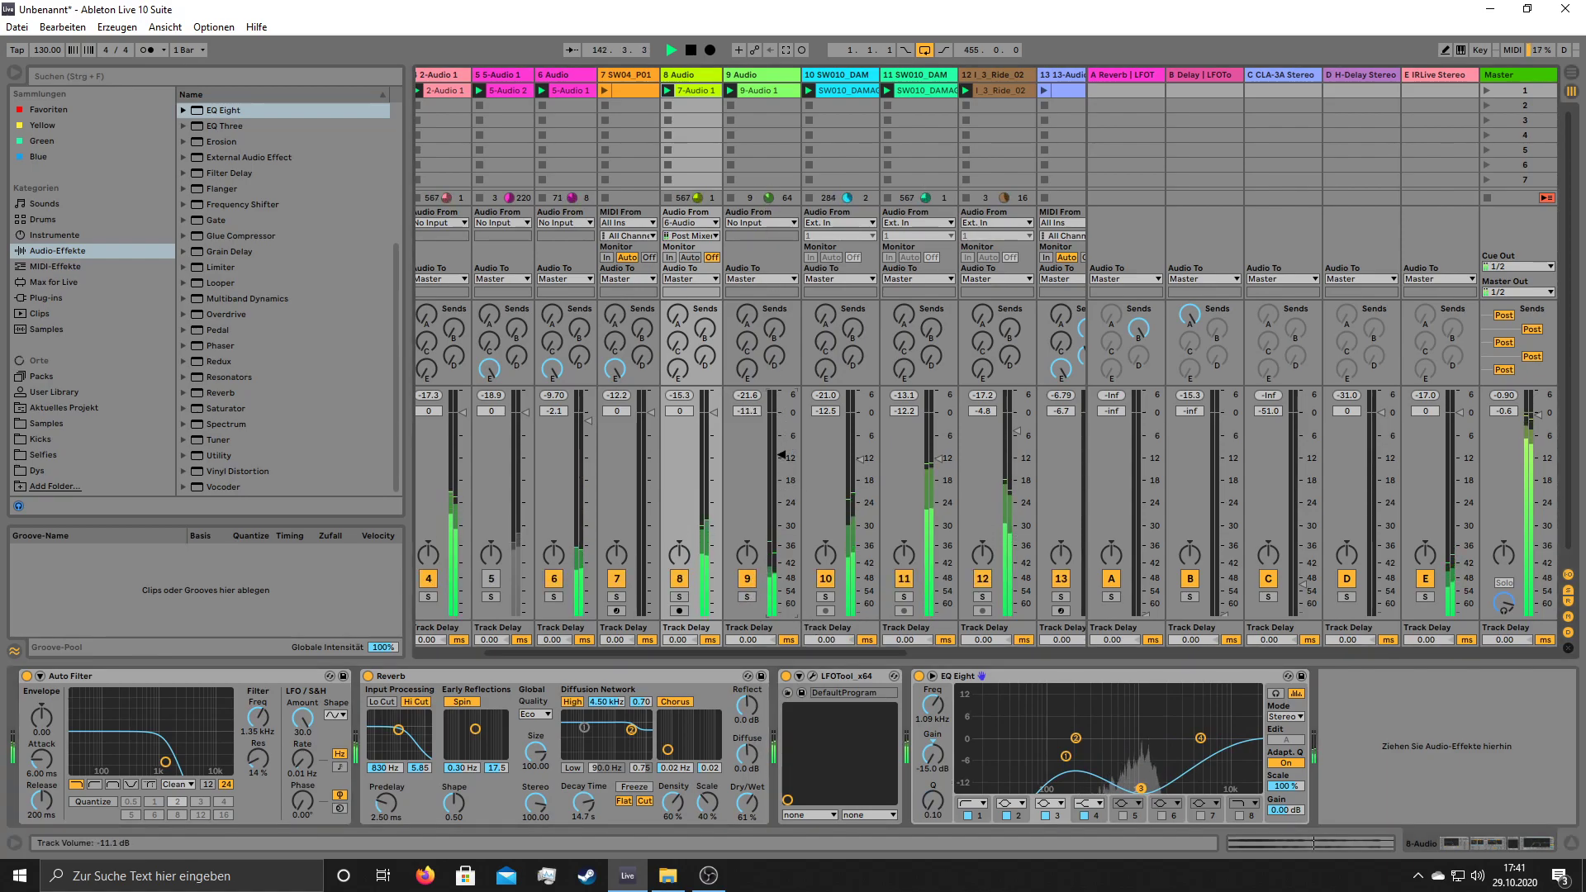
- Lower track 9's volume to -42.7 dB and stop the clips on tracks 8 and 12
left_click_drag(781, 468, 781, 490)
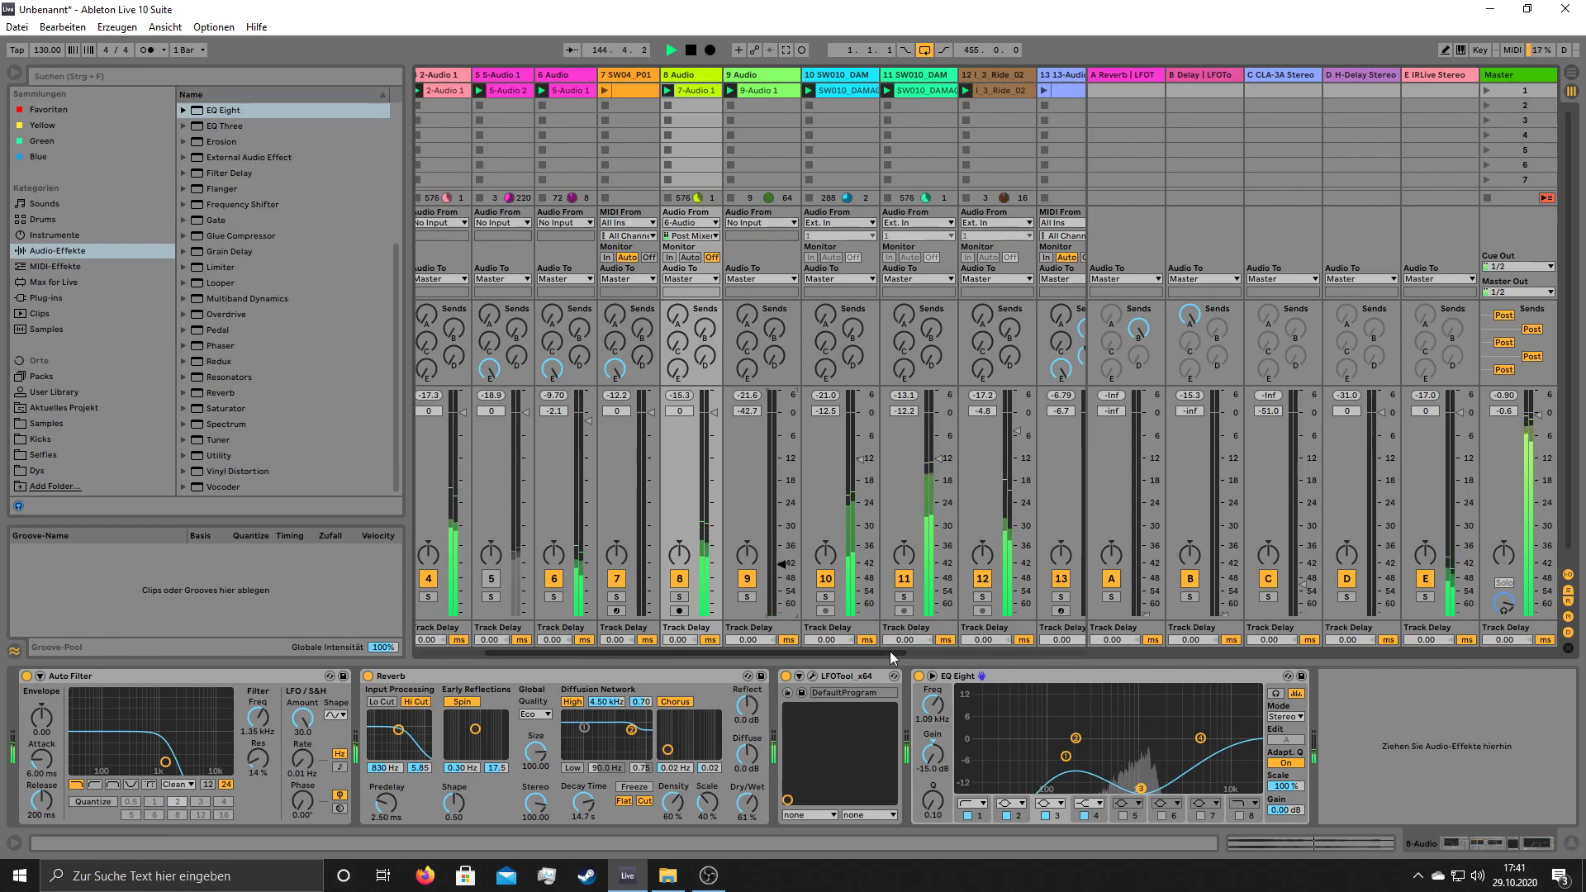
left_click_drag(880, 653, 1024, 656)
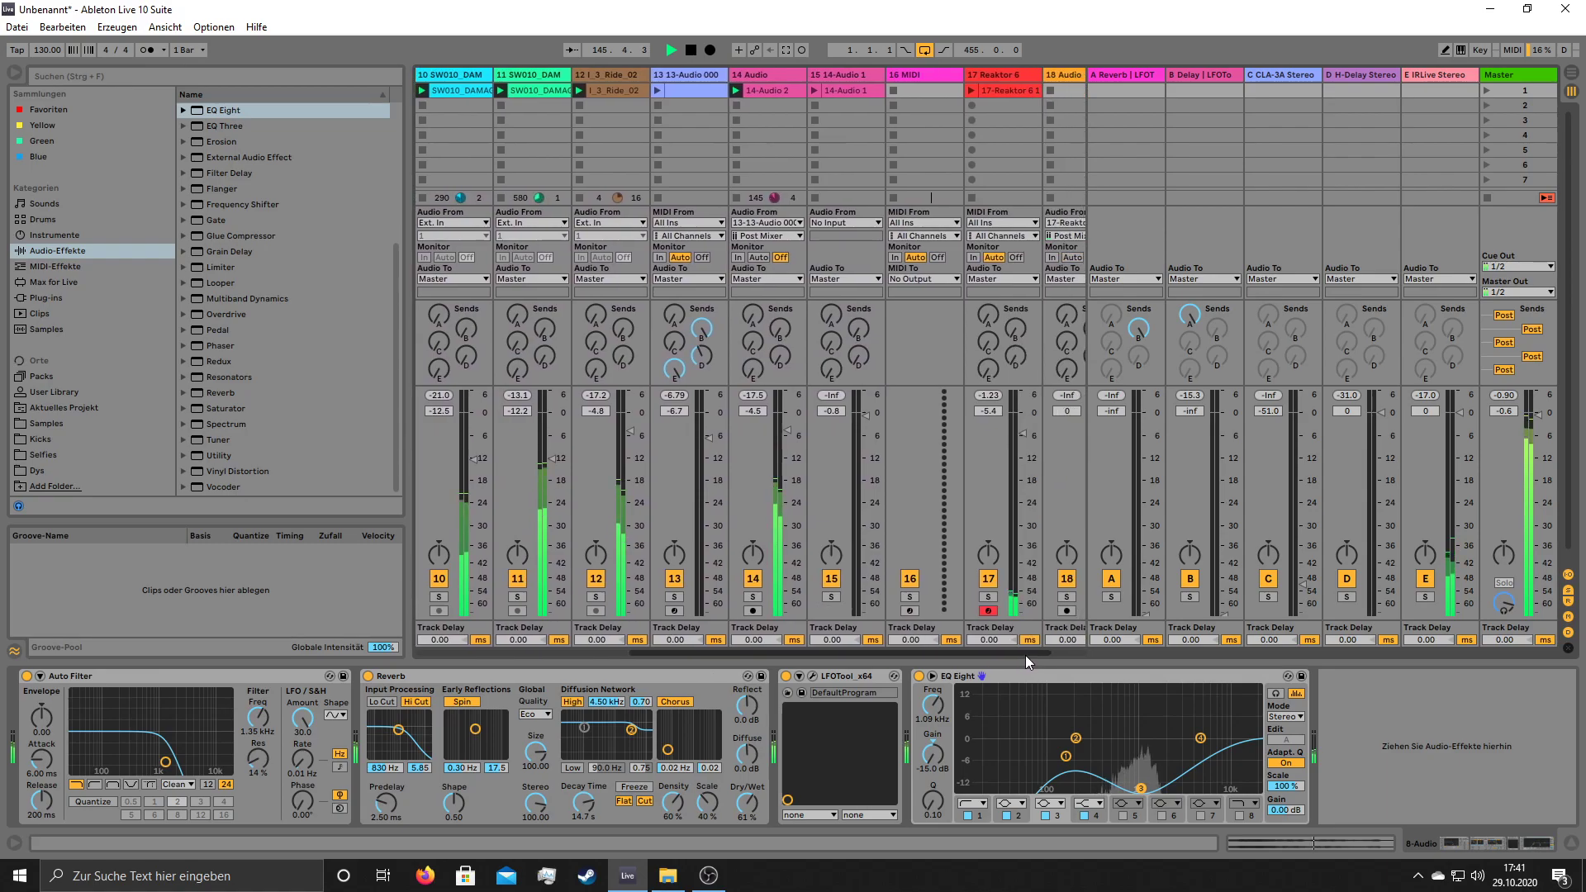
left_click(783, 77)
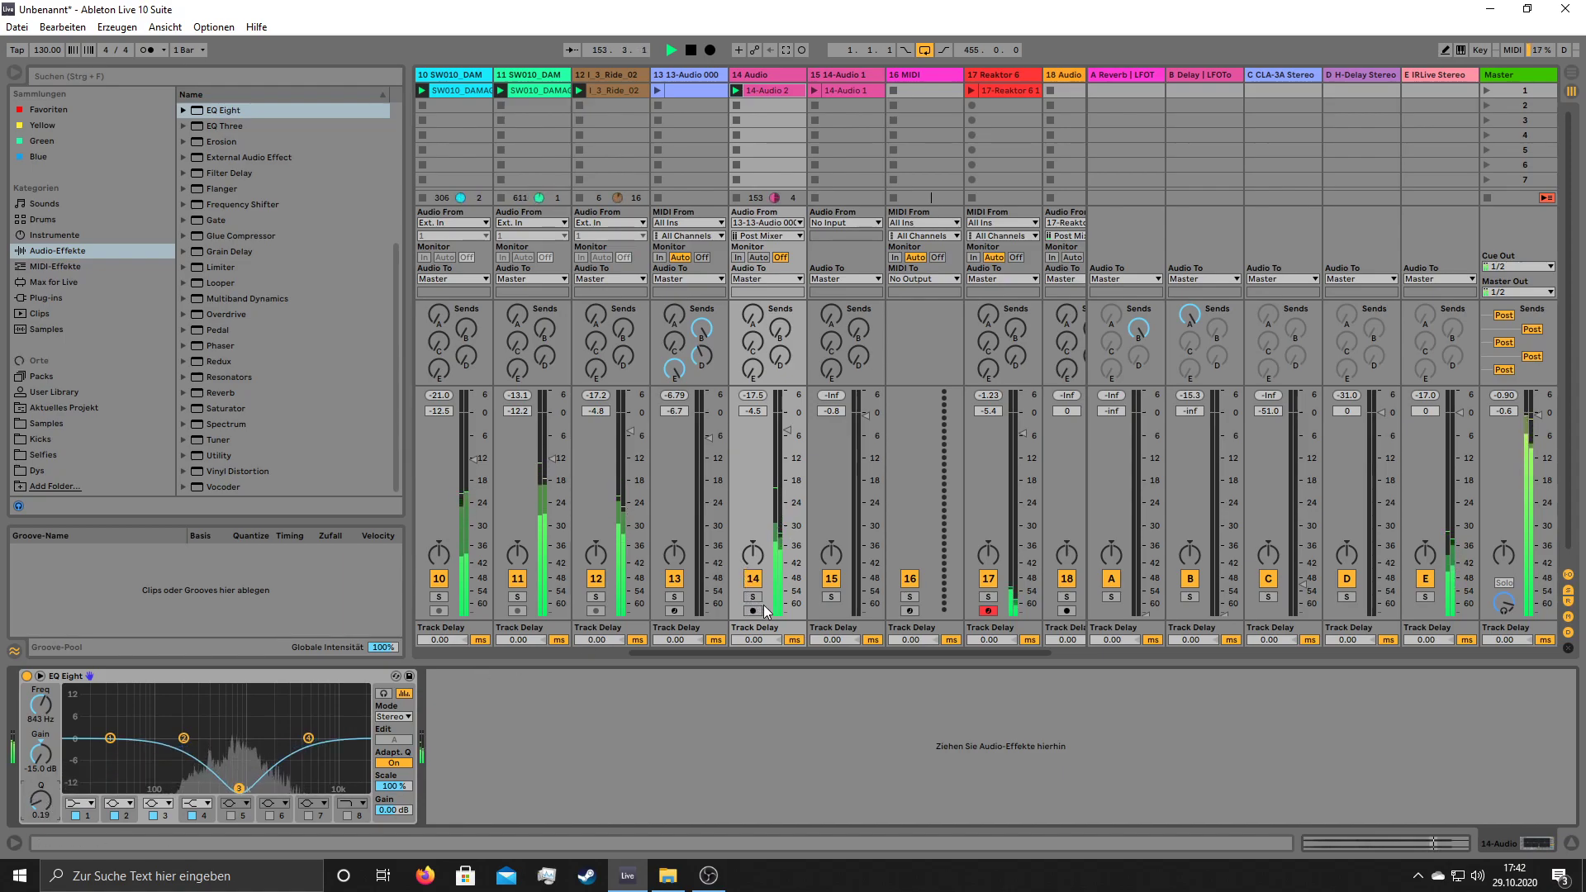
left_click_drag(771, 651, 691, 649)
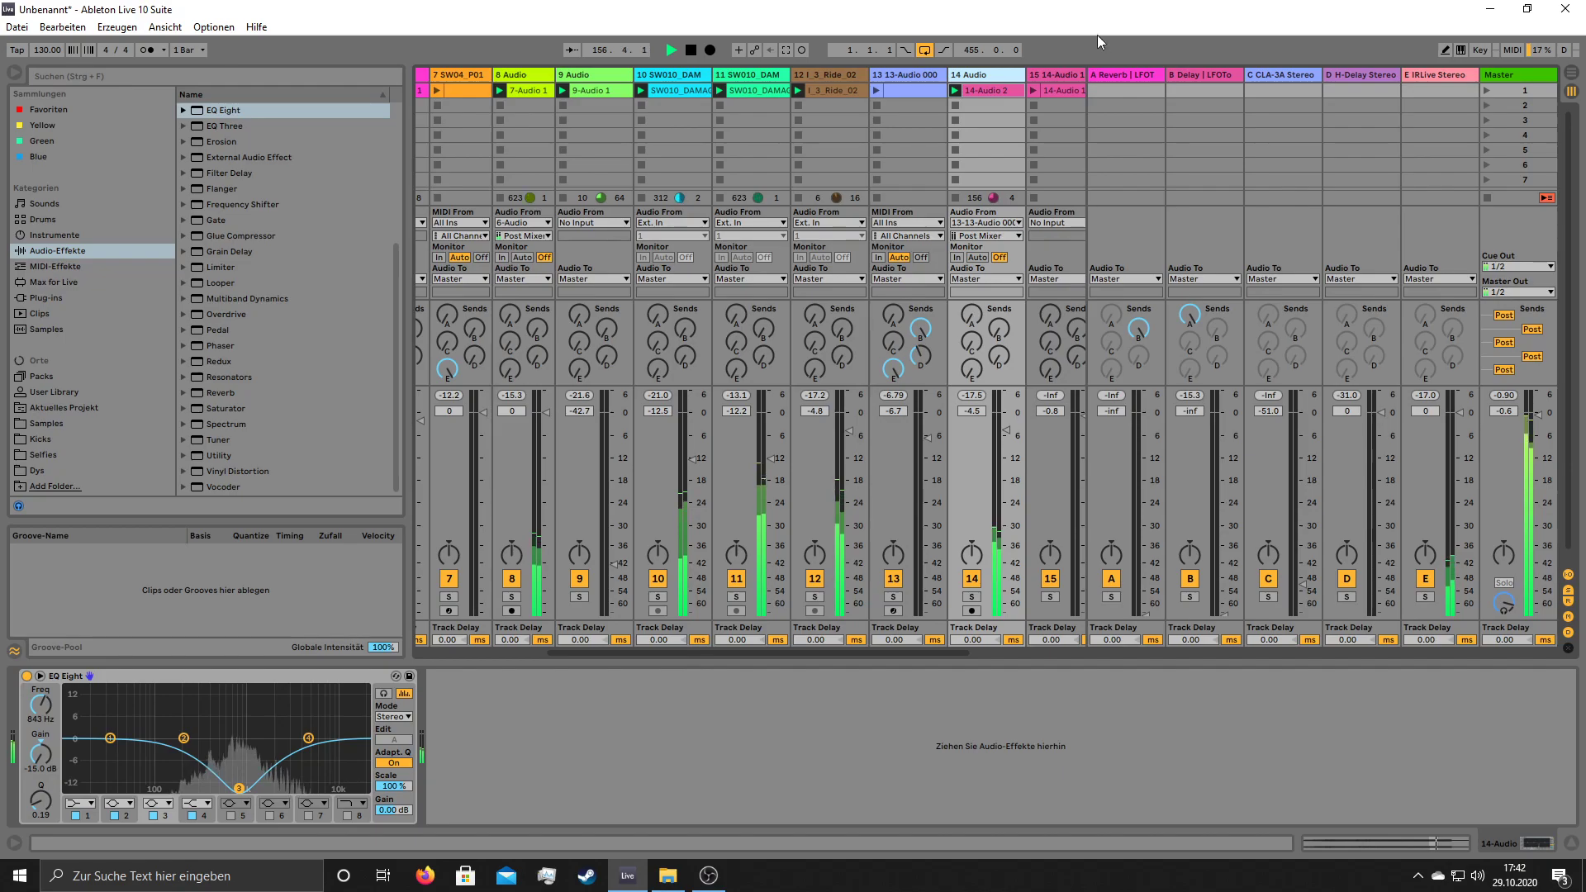
left_click(797, 104)
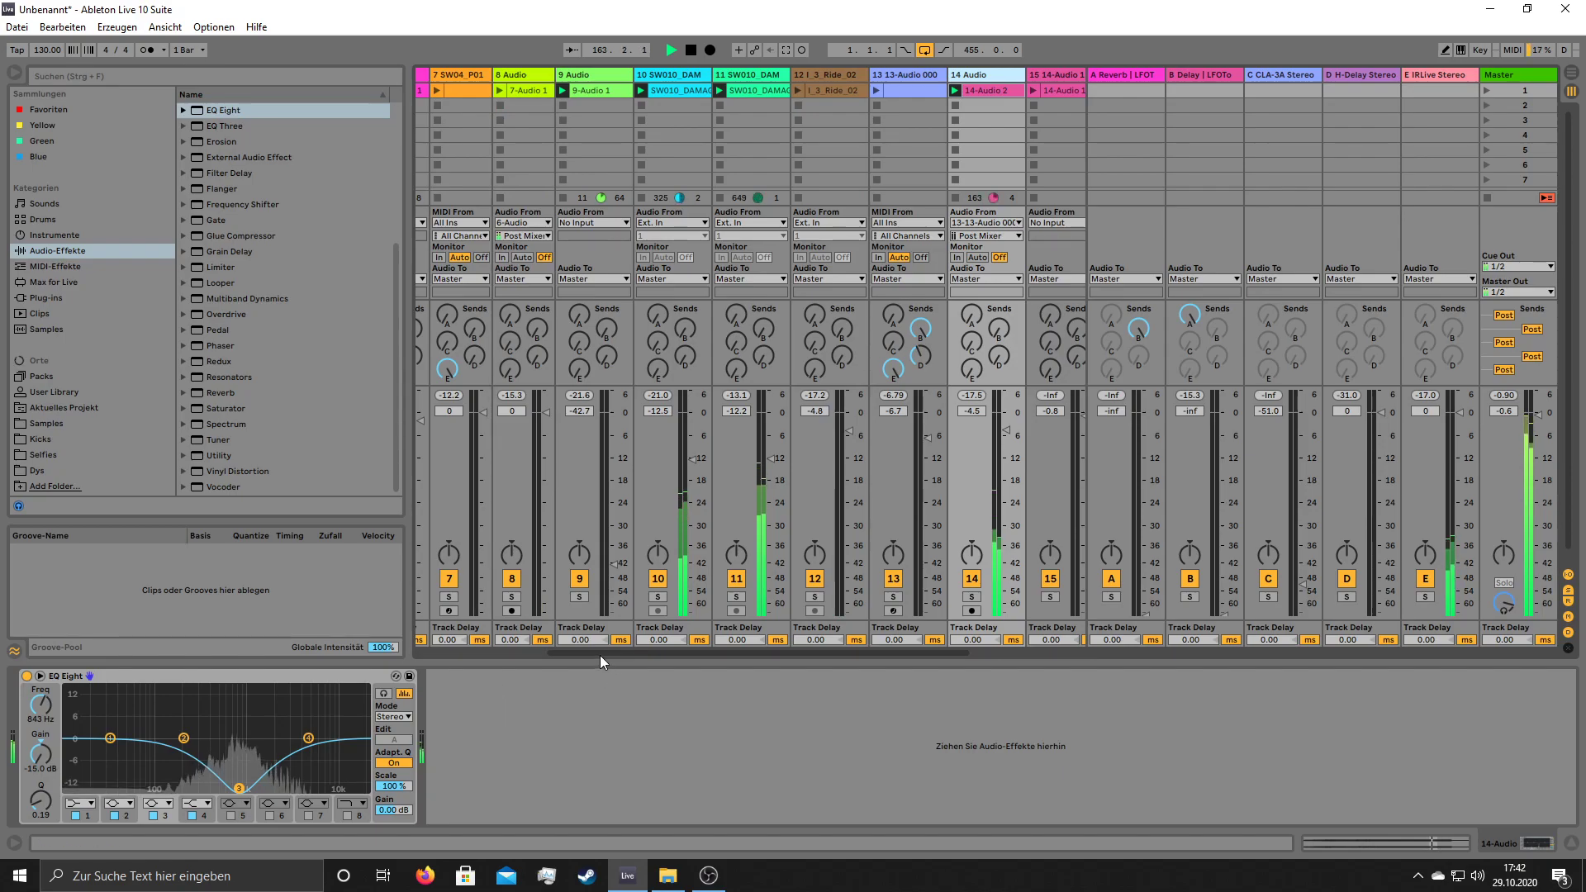
- Boost band 2 of track 14's EQ Eight to 15.0 dB at 417 Hz with Q 0.10
left_click_drag(552, 649, 463, 656)
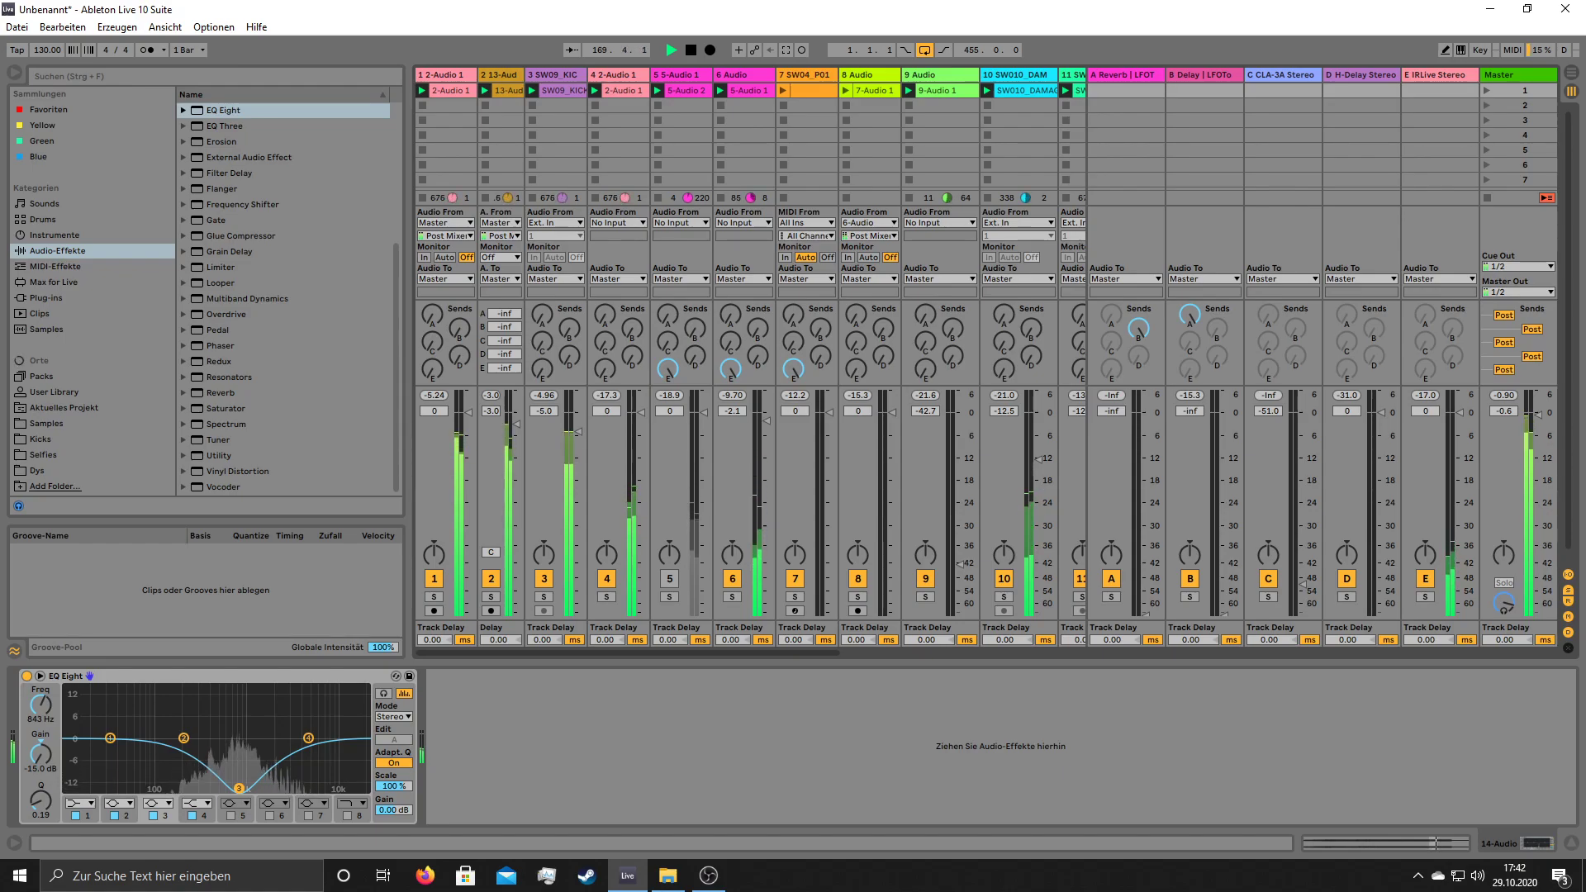
left_click_drag(940, 653, 997, 652)
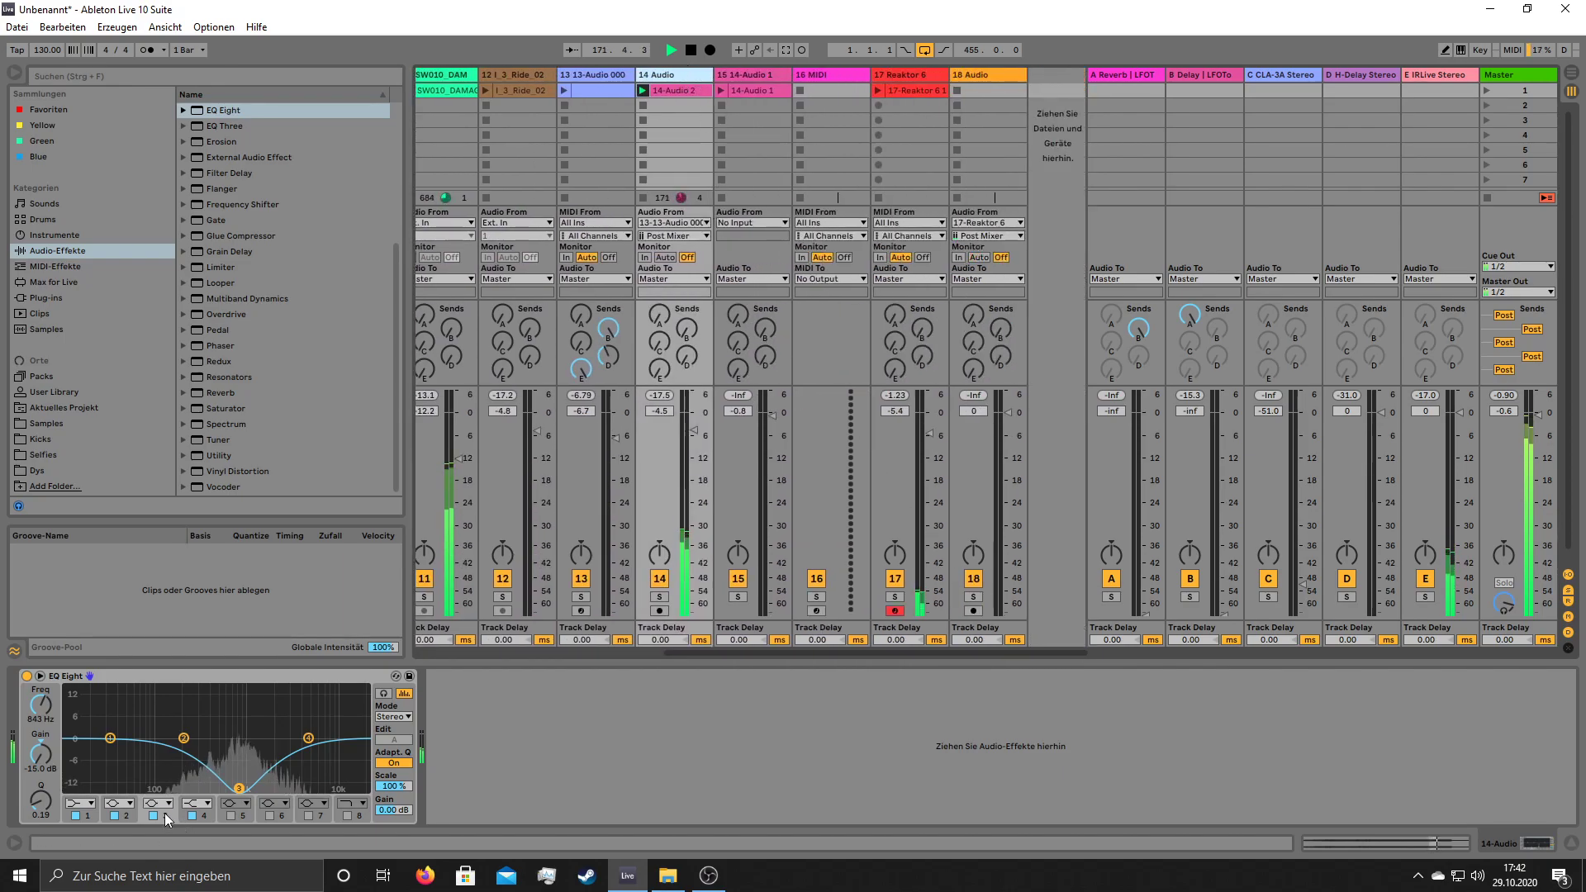
left_click(121, 816)
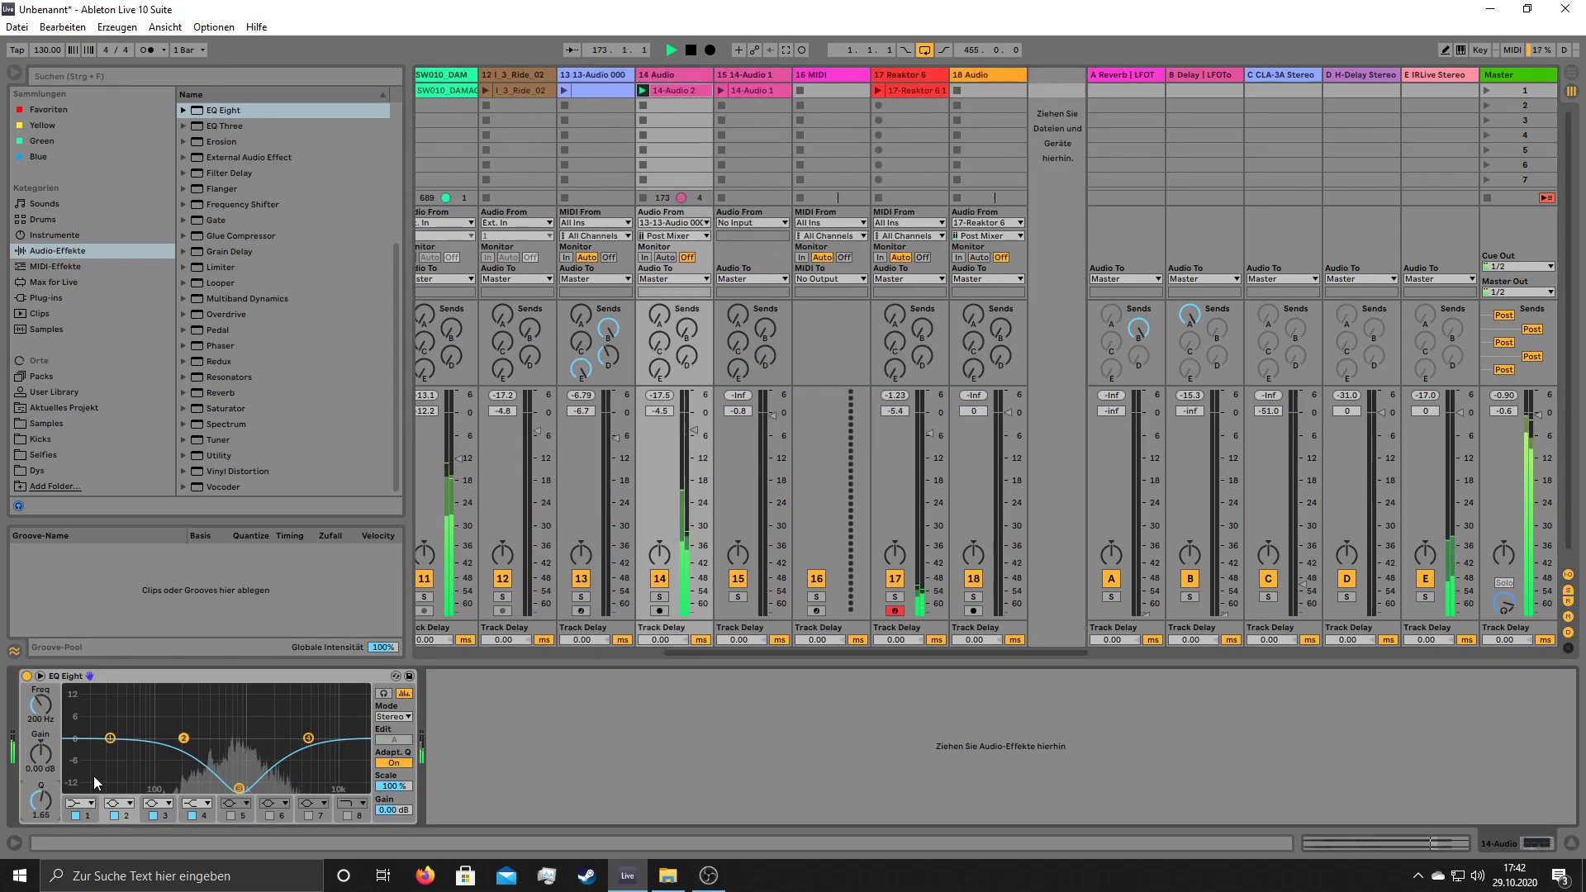
left_click_drag(183, 738, 212, 688)
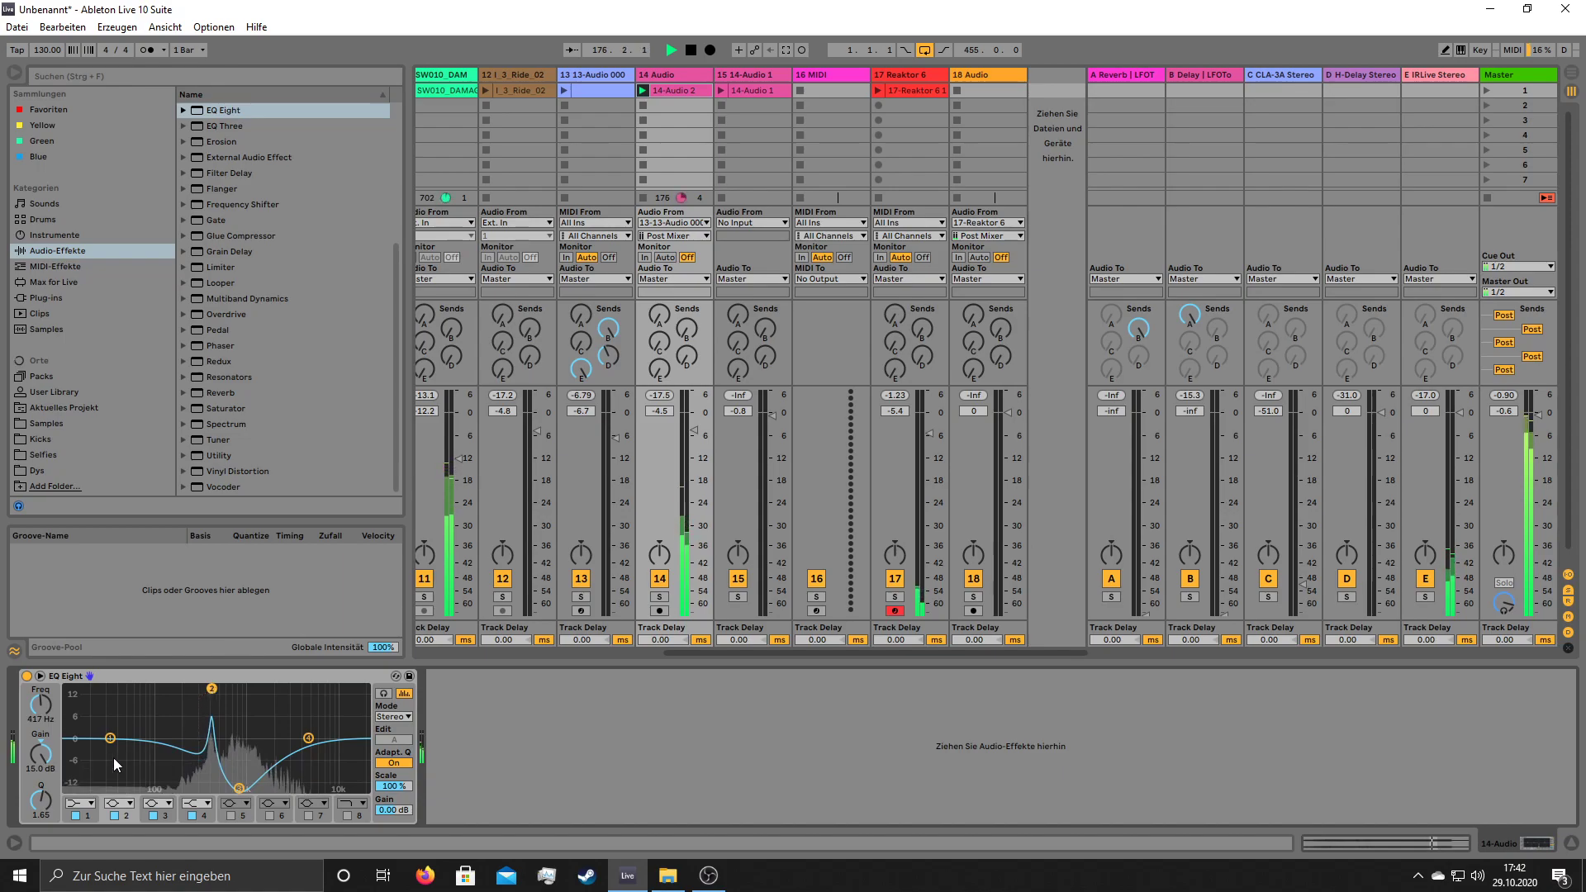
left_click_drag(41, 800, 41, 858)
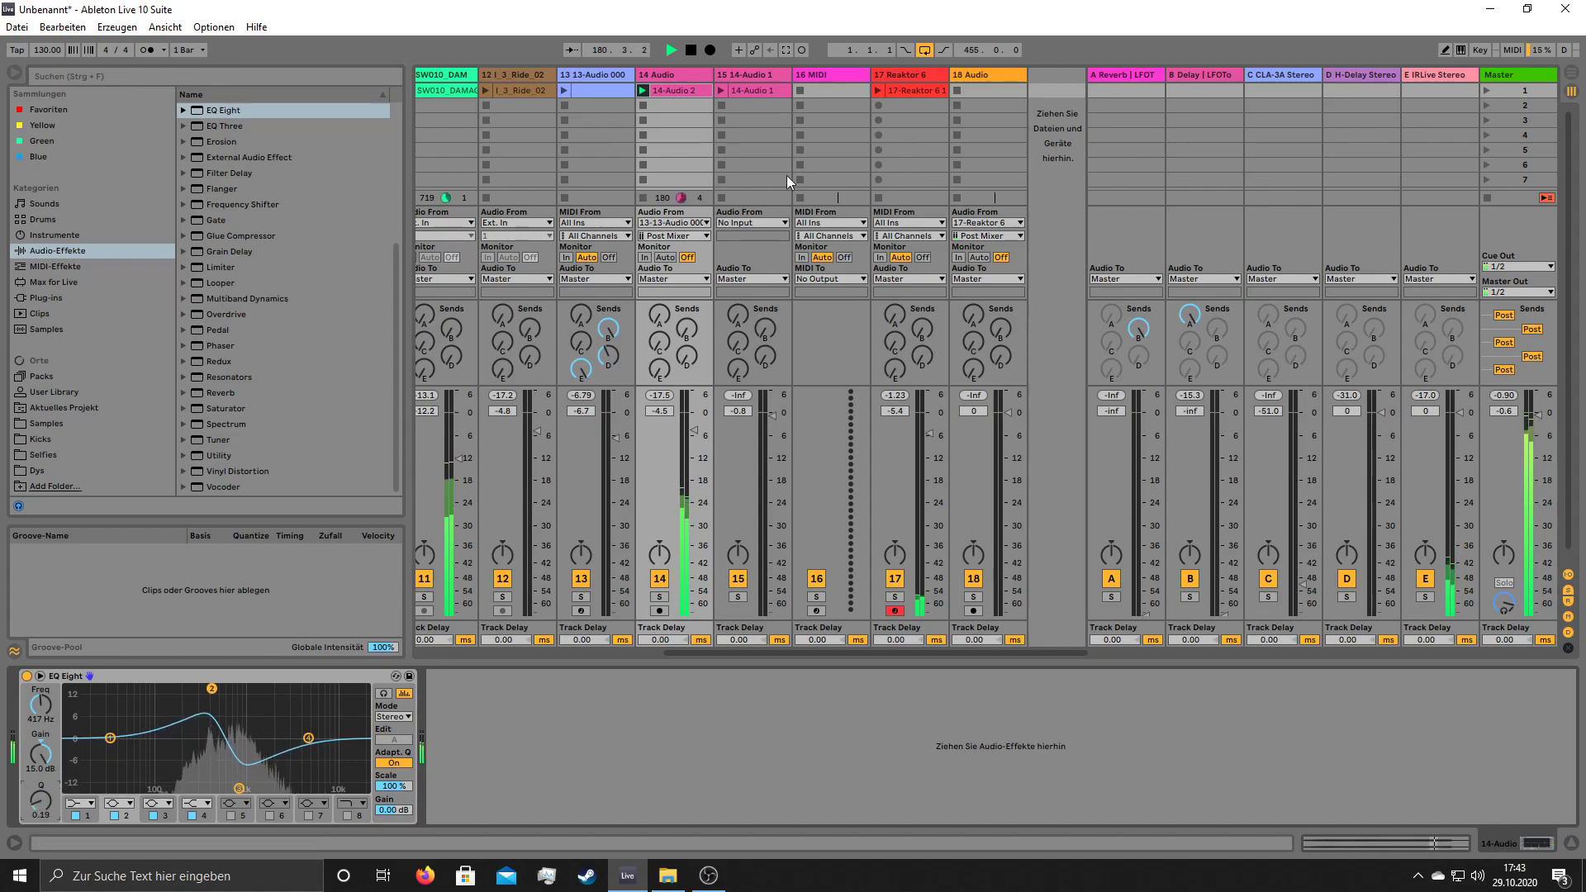
left_click_drag(41, 800, 41, 810)
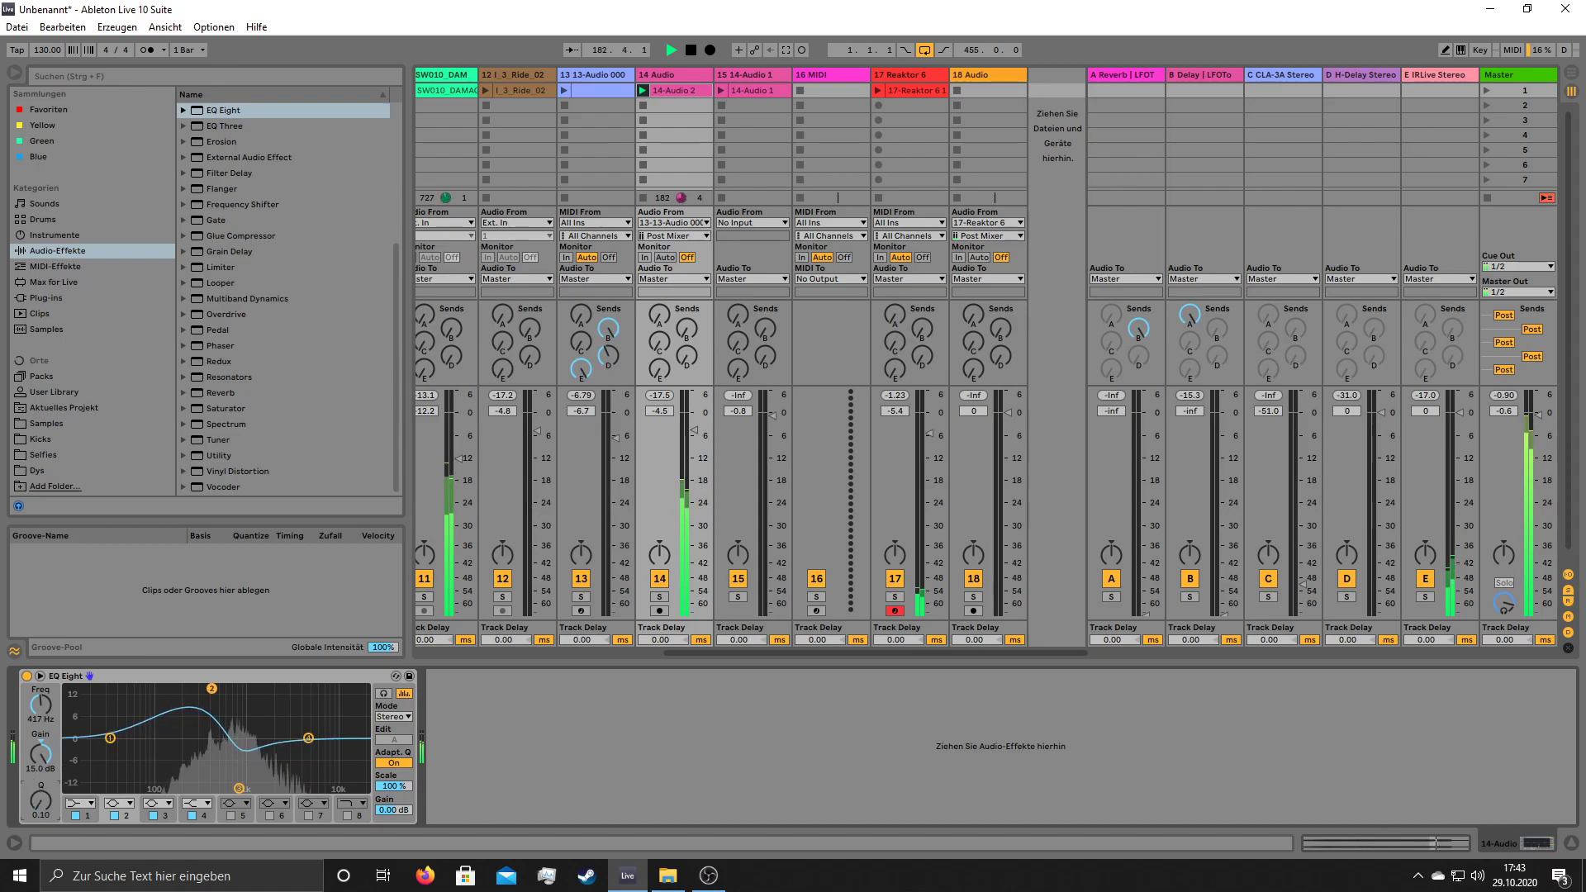
- Audition the Reaktor 6 clip on track 17, stop it and relaunch the ride clip on track 12
left_click(879, 88)
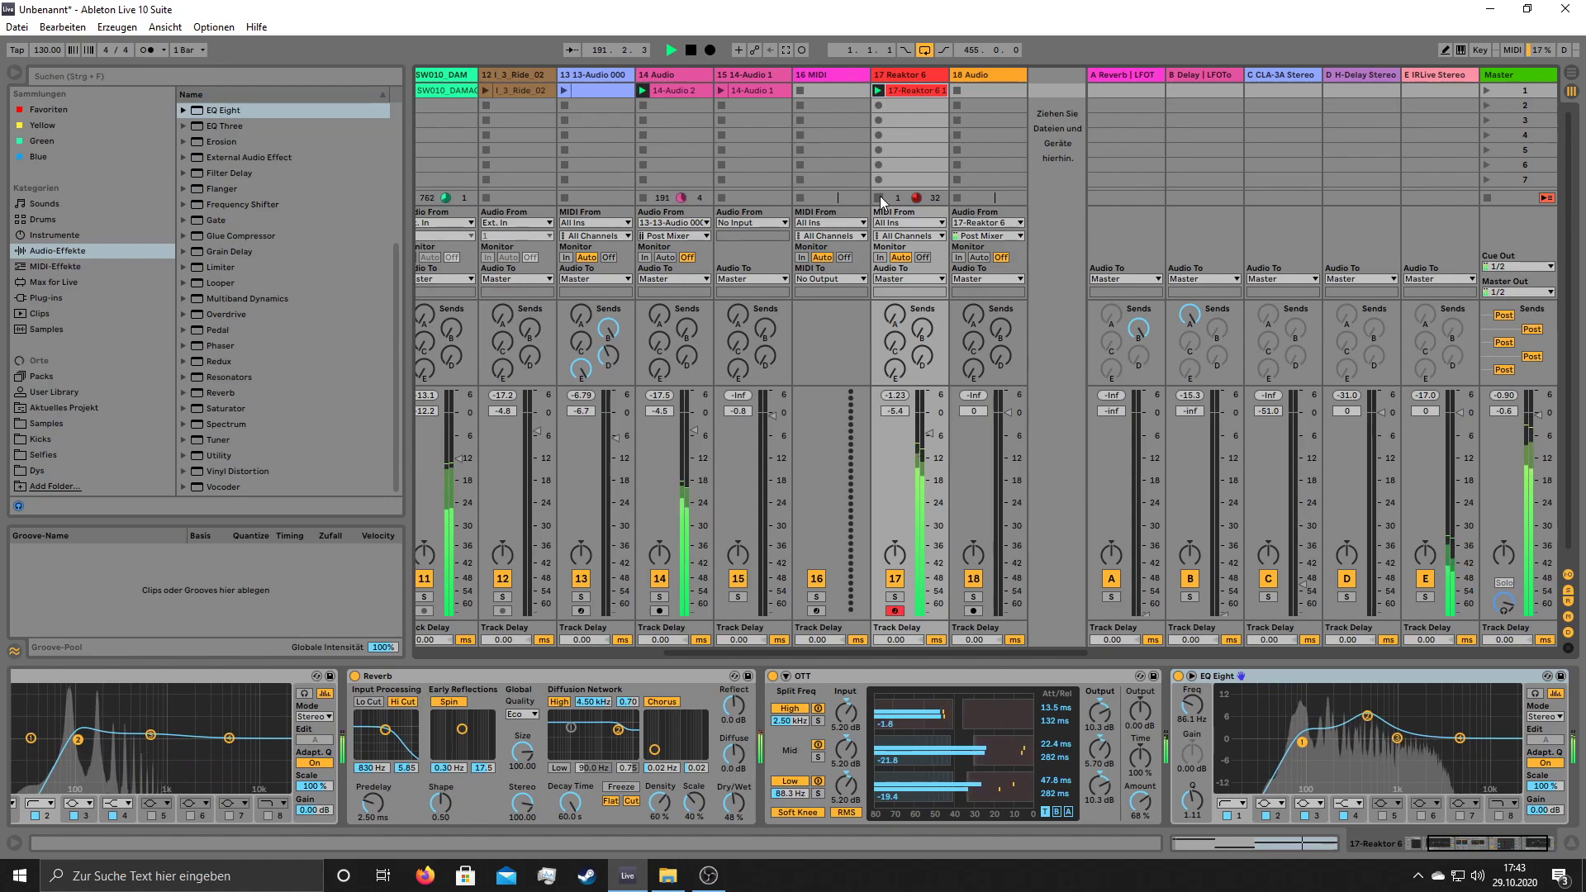
left_click(487, 89)
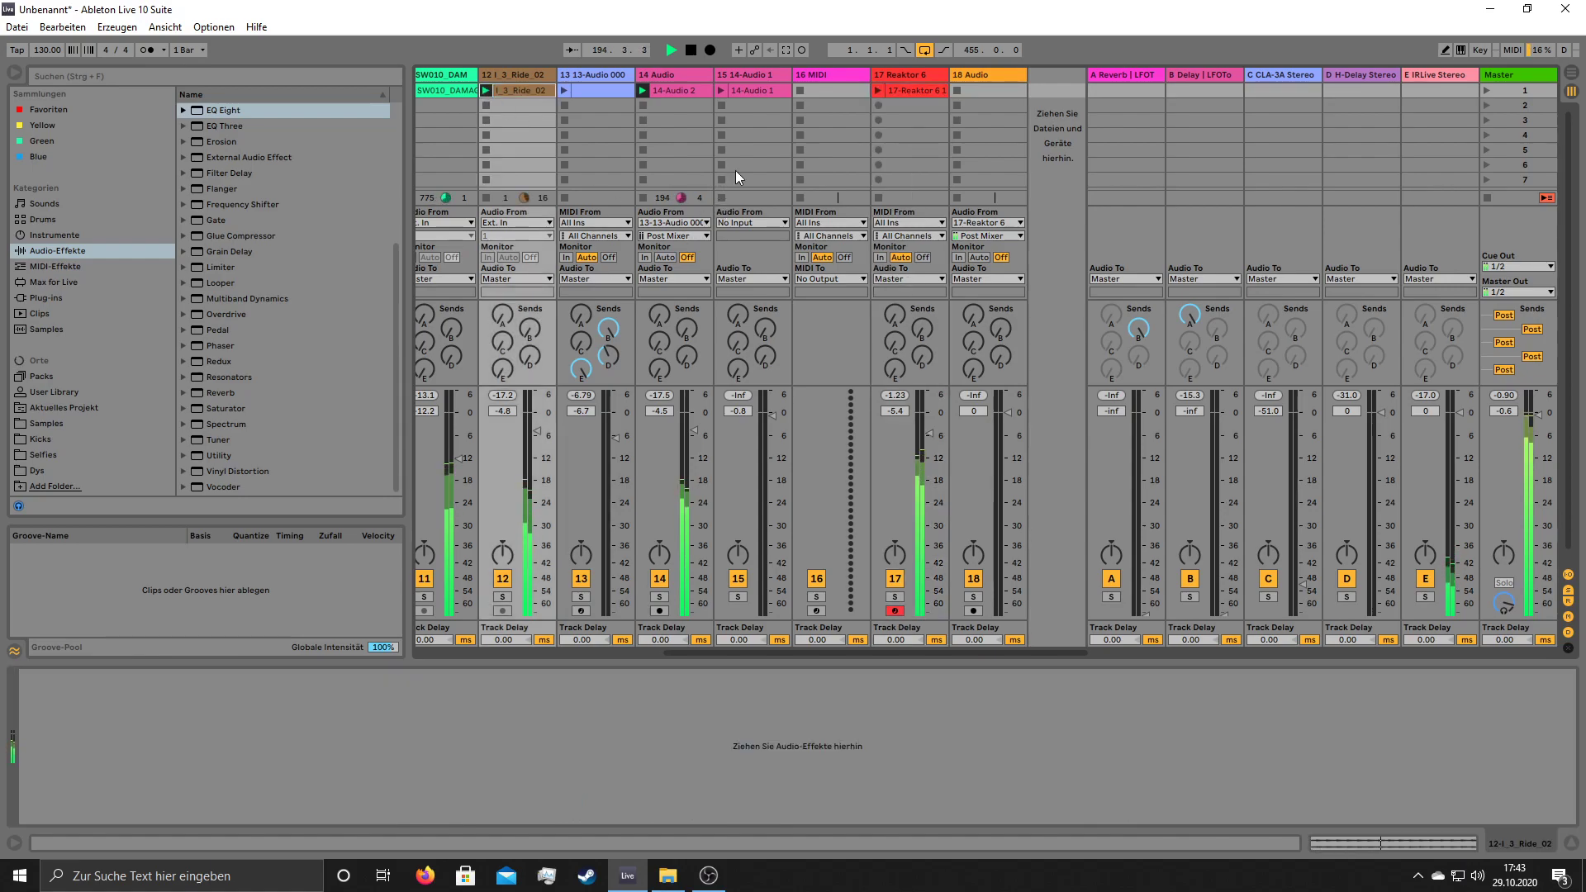
- Cut band 2 of track 14's EQ Eight to -15.0 dB and stop the ride clip on track 12
left_click_drag(756, 653, 677, 669)
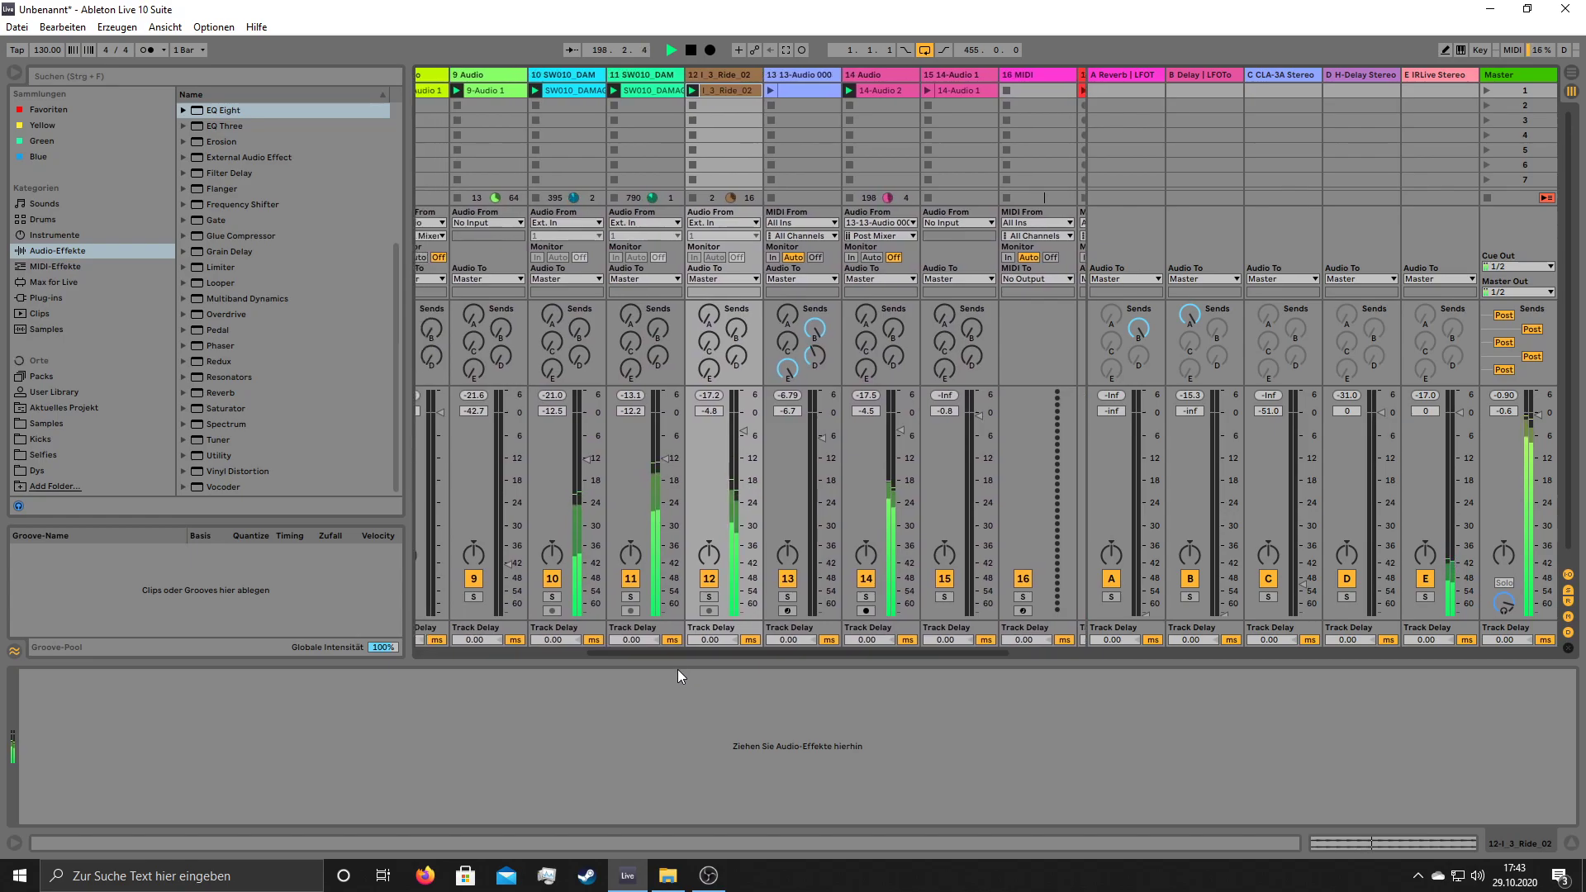
left_click(877, 80)
left_click_drag(43, 762, 43, 852)
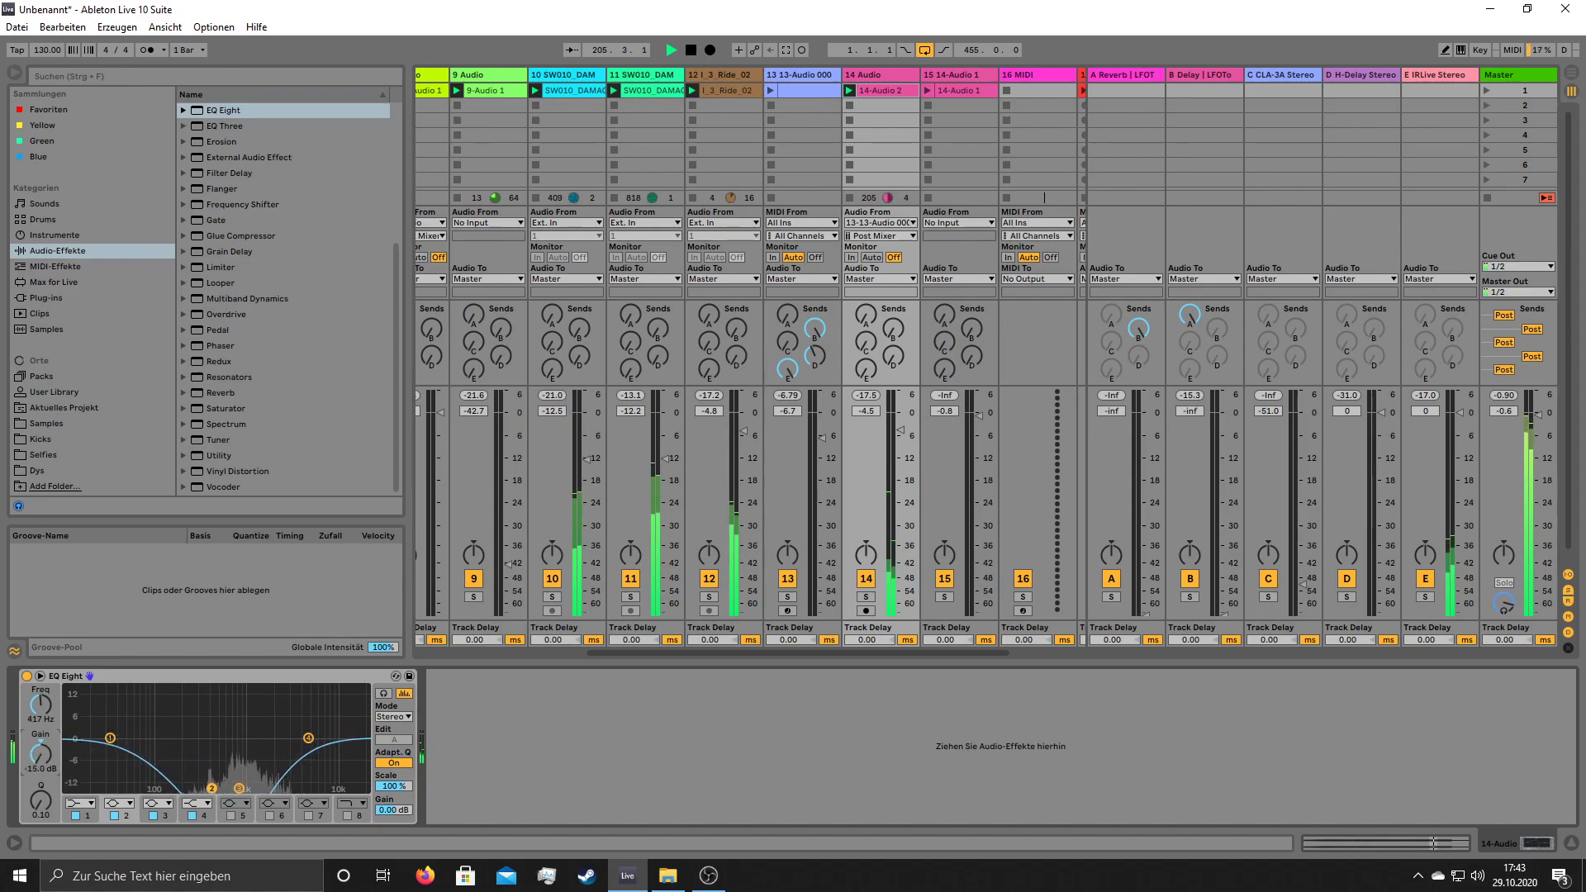
left_click(693, 104)
left_click_drag(790, 649, 553, 668)
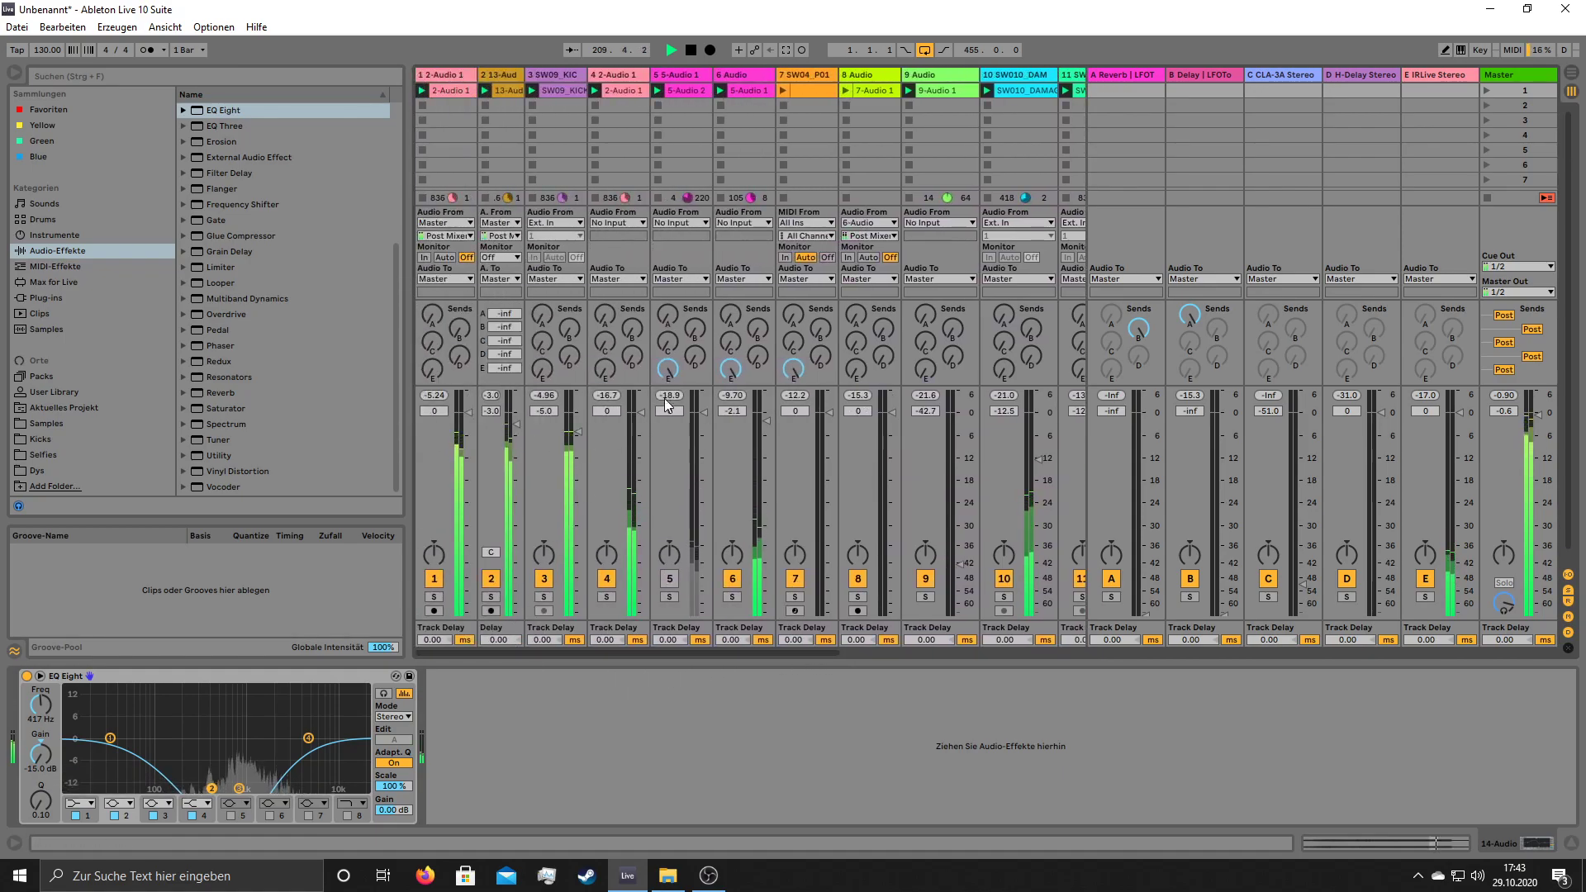
left_click(802, 747)
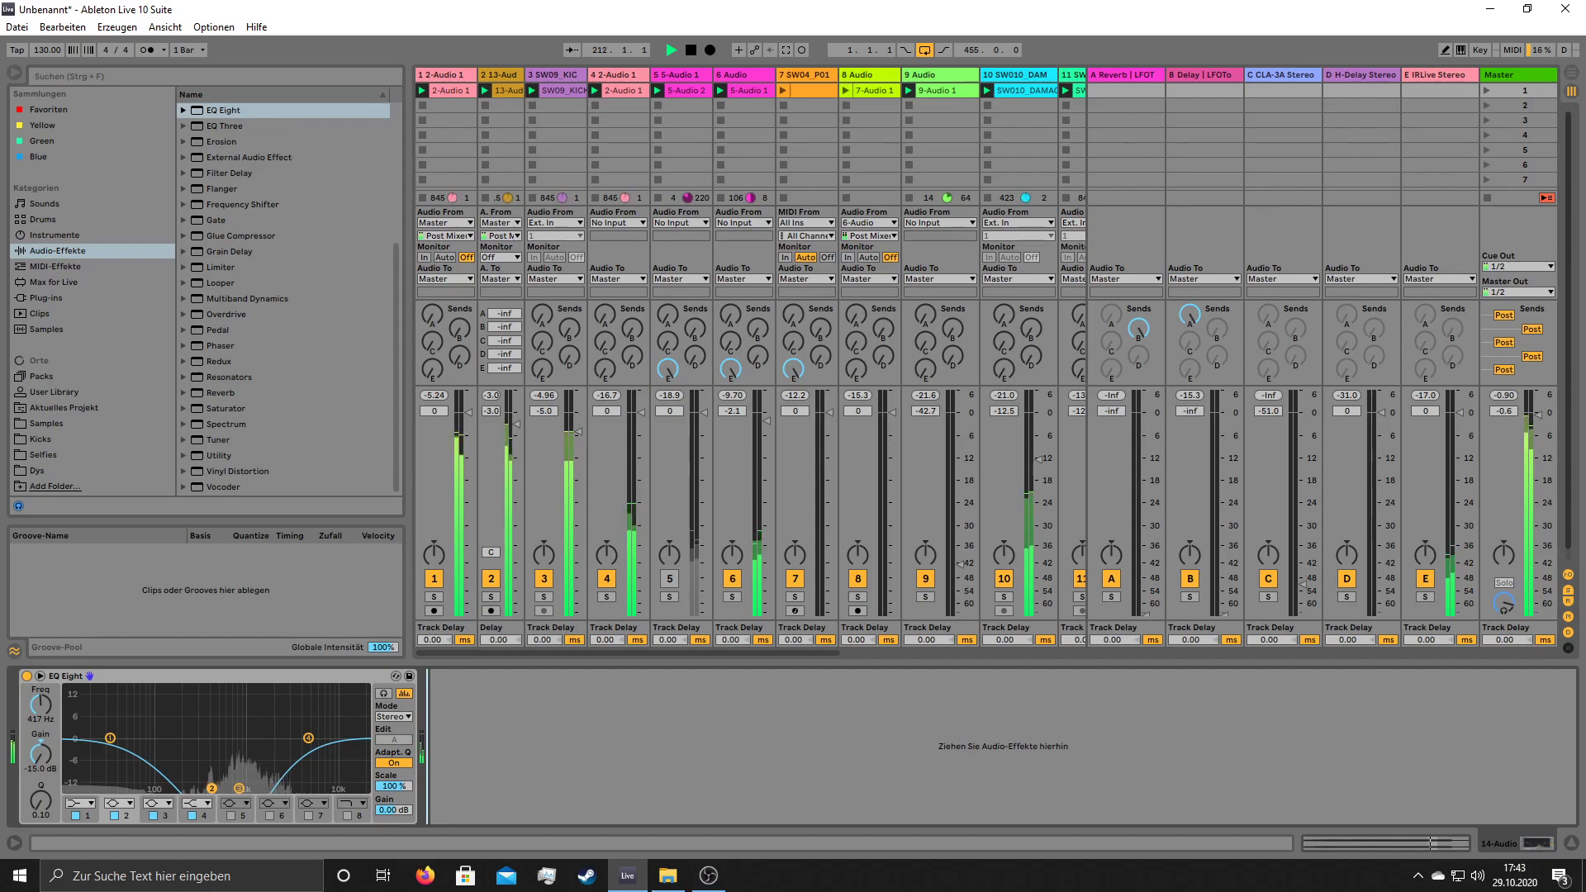